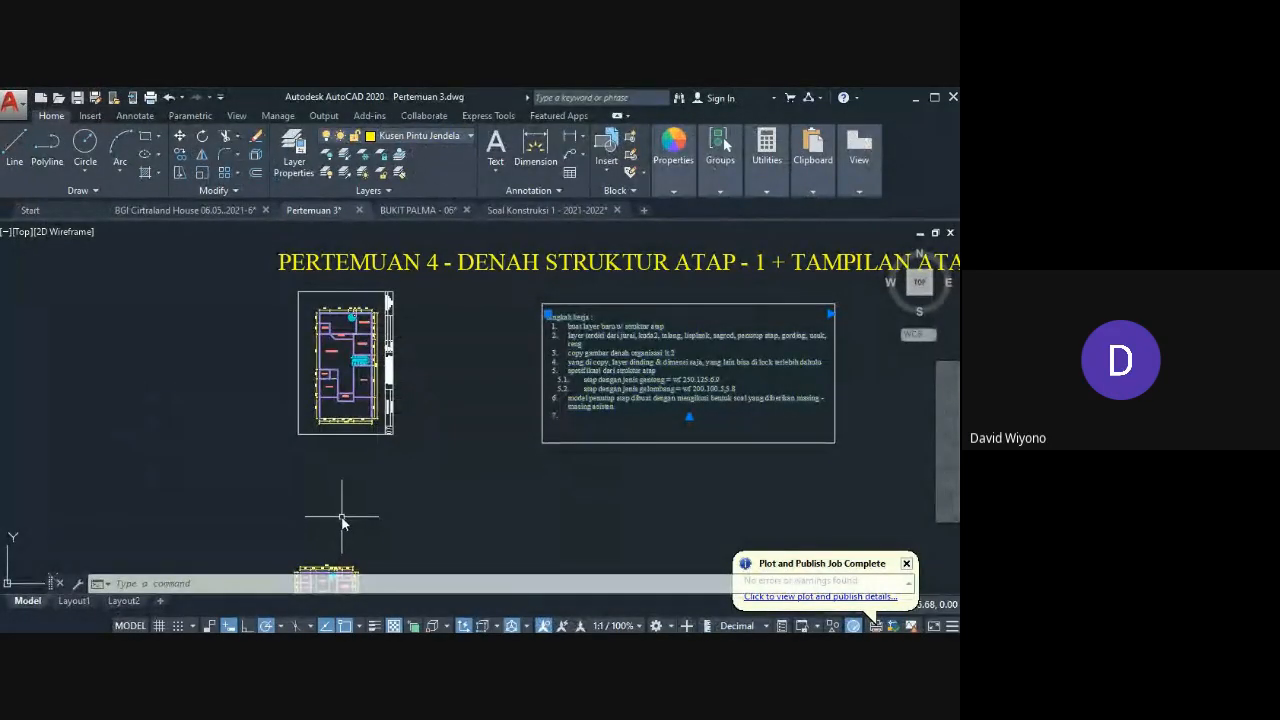
Step: Open the "langkah kerja" note for editing and enter "untuk struktur gording" as item 7
mouse_move(418, 519)
middle_mouse_down()
mouse_move(403, 551)
mouse_move(354, 563)
middle_mouse_up()
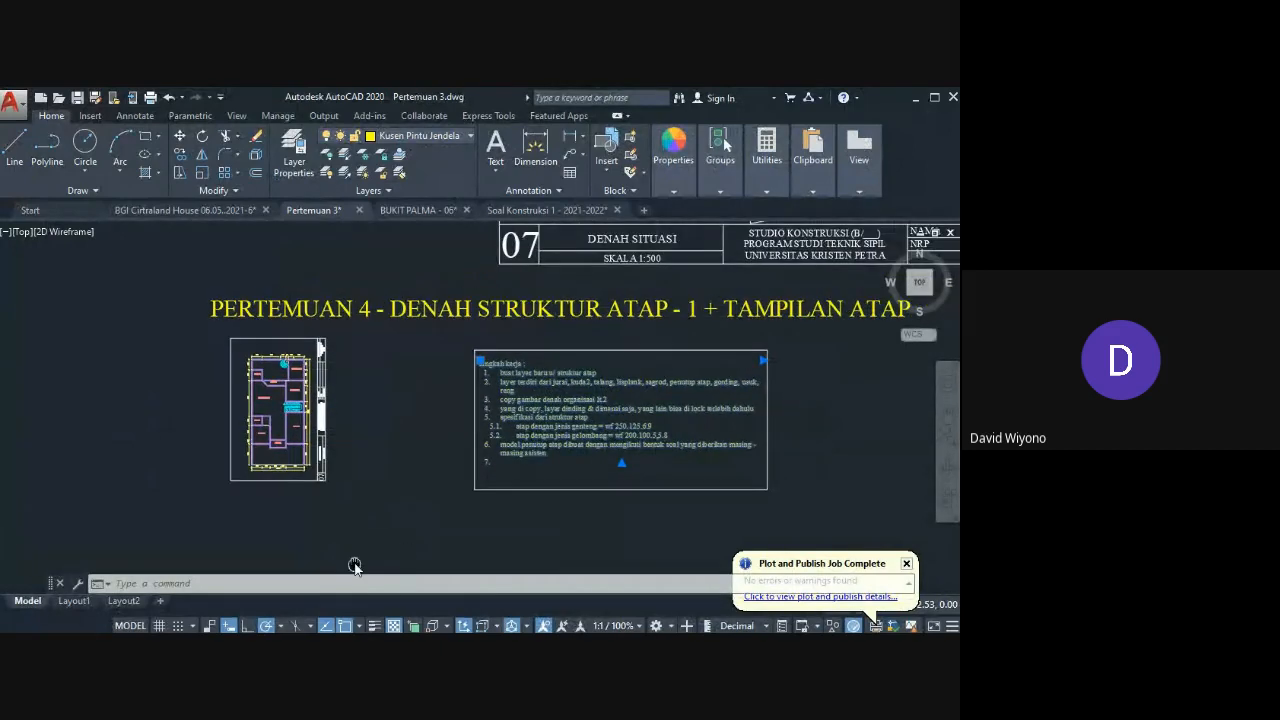
left_click(455, 345)
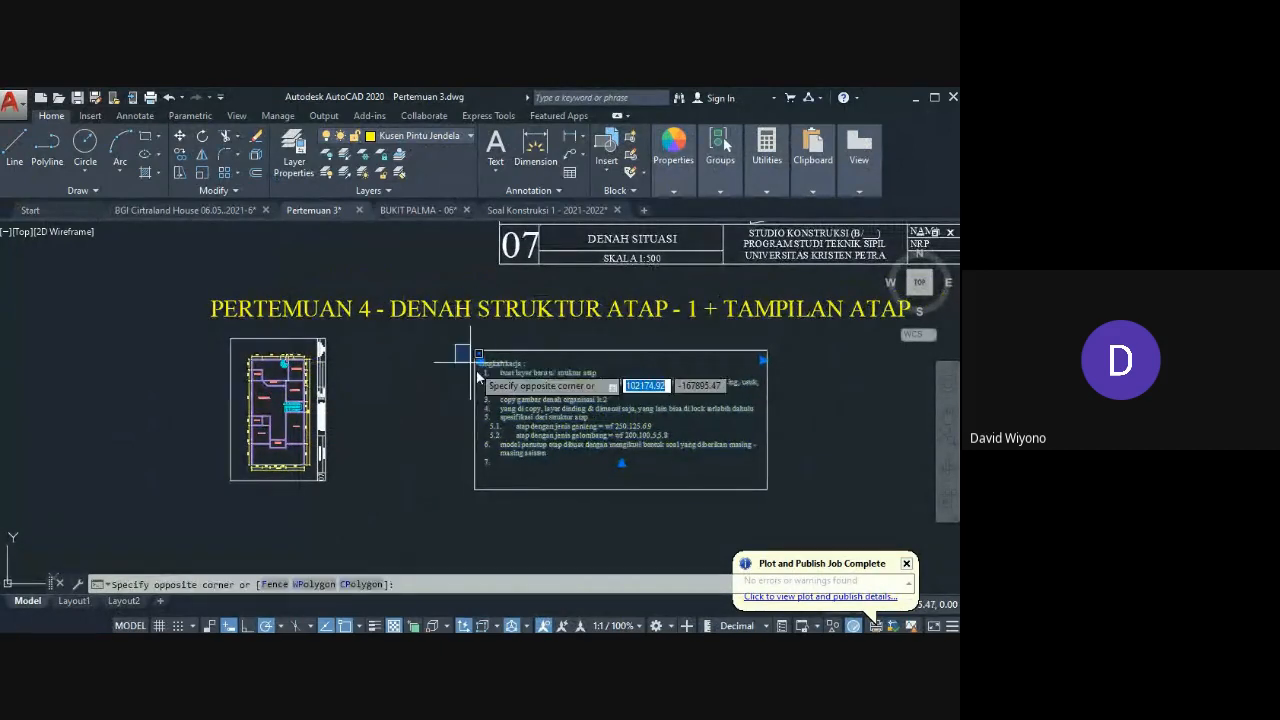
scroll(540, 445, "up", 4)
mouse_move(530, 450)
middle_mouse_down()
mouse_move(460, 495)
mouse_move(265, 485)
middle_mouse_up()
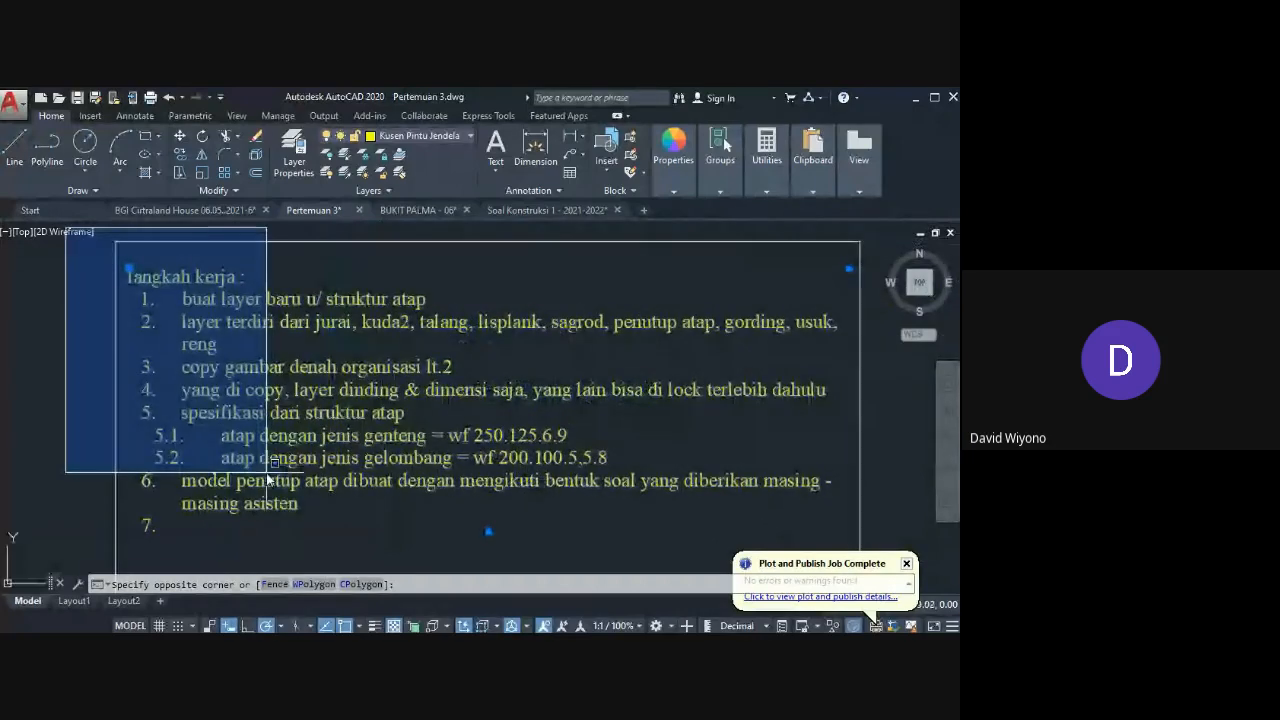
left_click(92, 365)
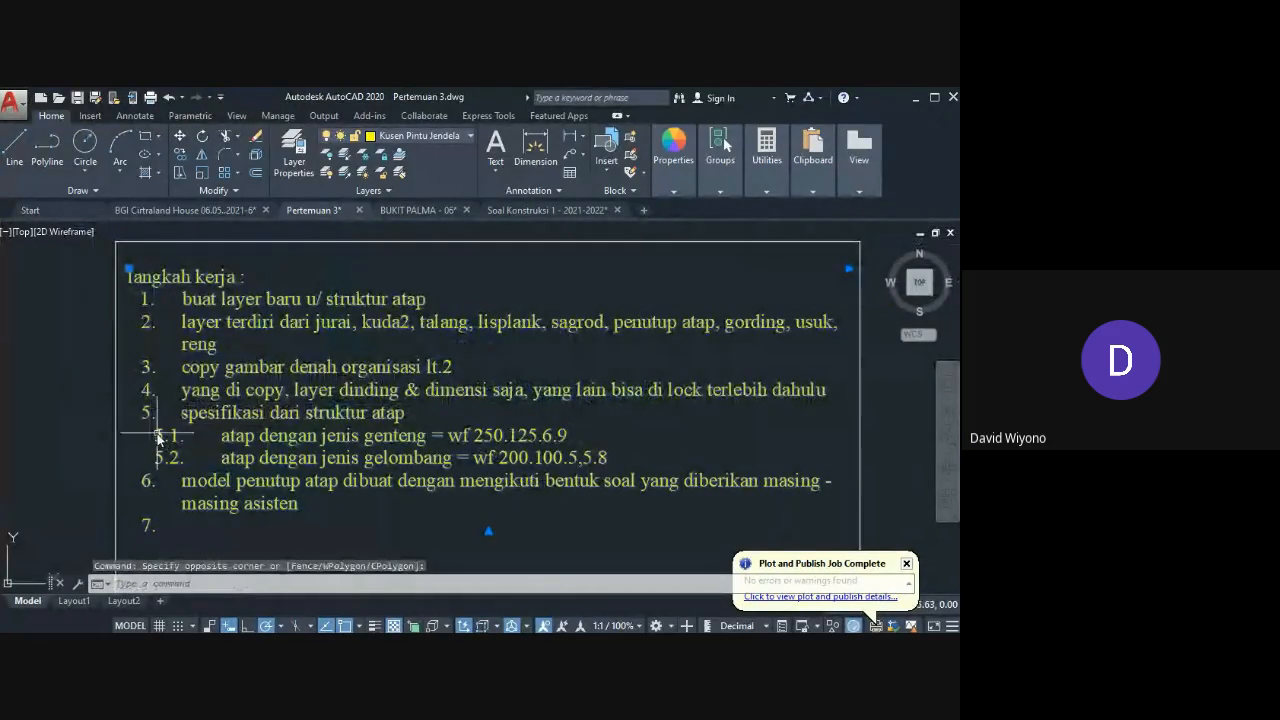
middle_click_drag(157, 432, 155, 424)
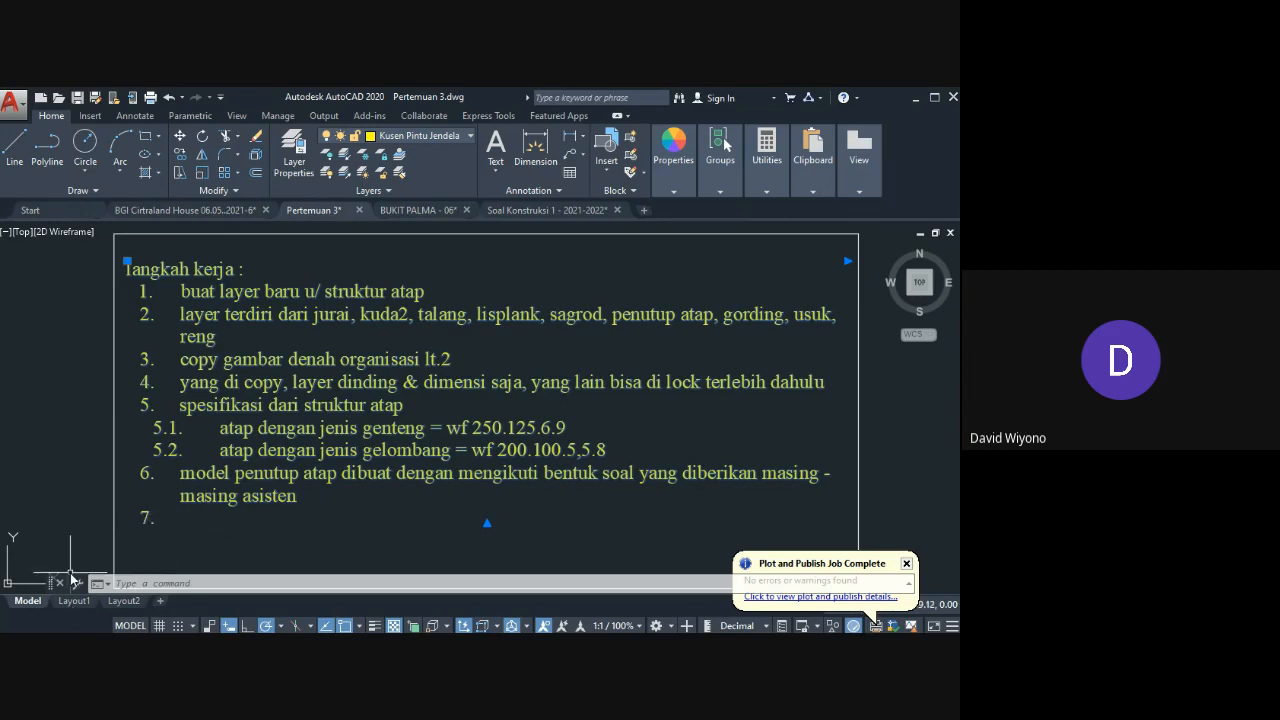
double_click(148, 517)
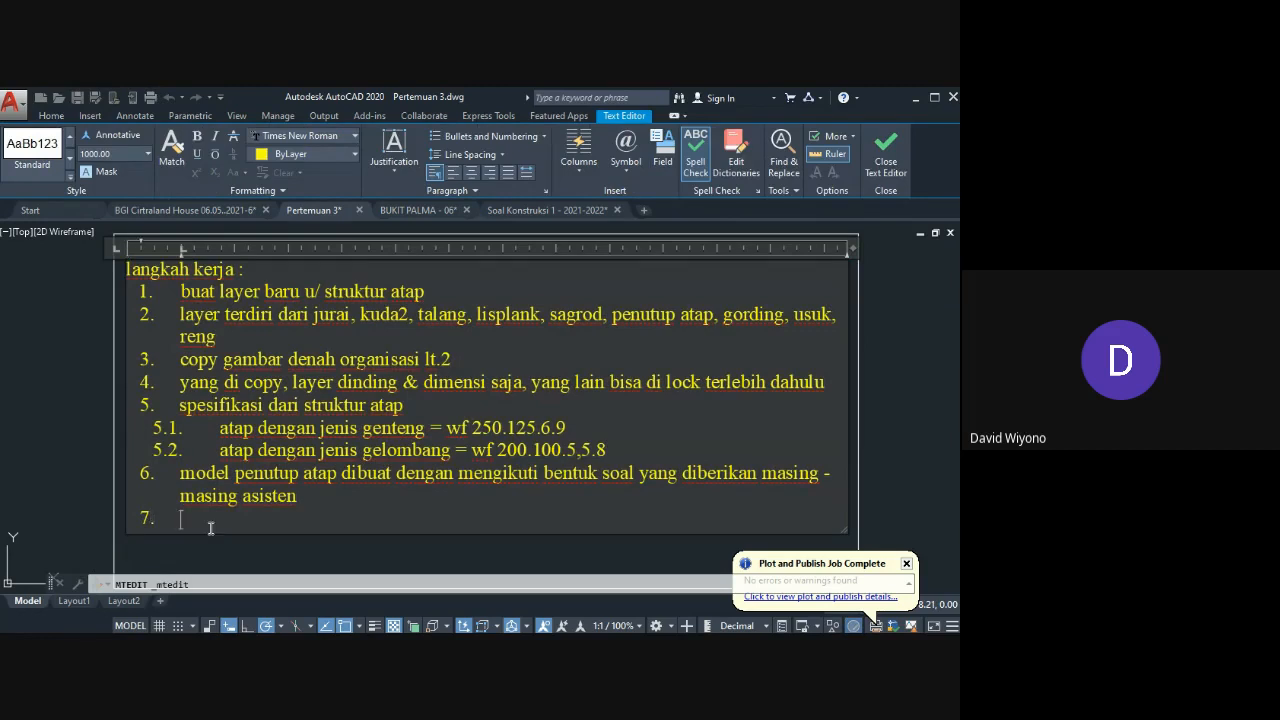
type("UNTUK")
key("BackSpace")
key("BackSpace")
key("BackSpace")
key("BackSpace")
key("BackSpace")
type("untuk struktur gording")
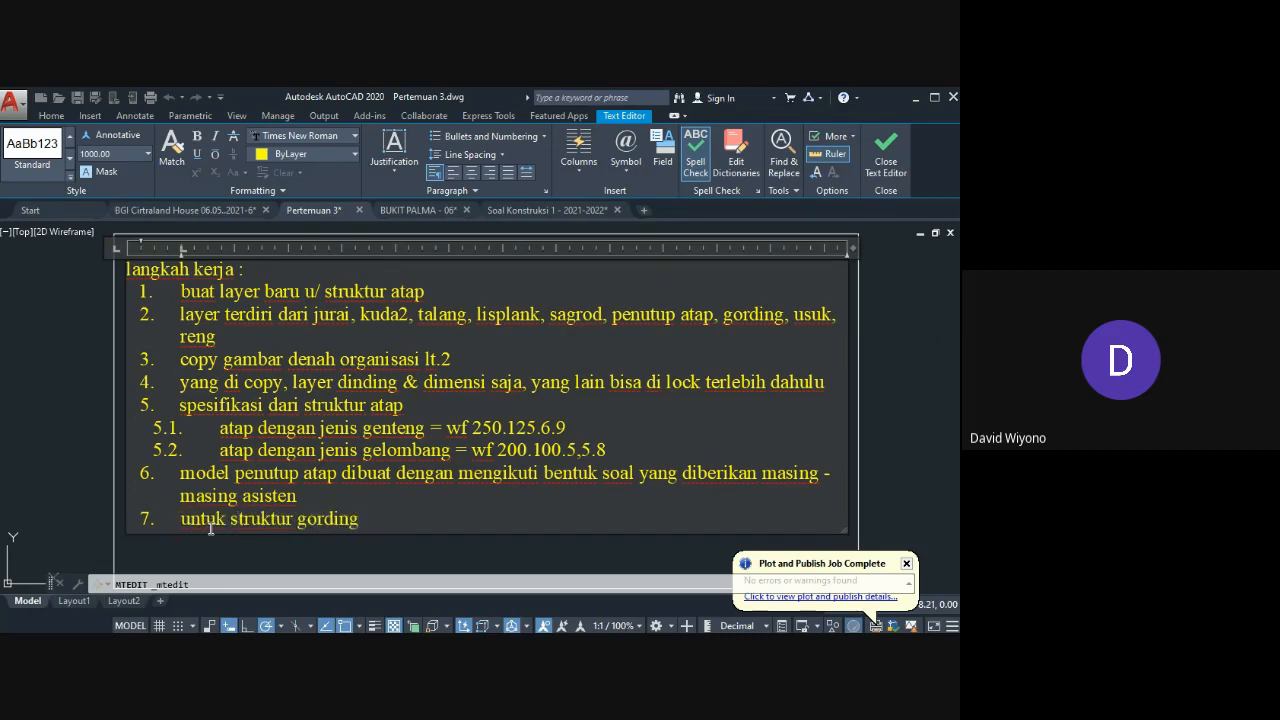
Step: Start an indented sub-item 7.1 beneath the "untuk struktur gording" item
type(" cnp")
key("BackSpace")
key("BackSpace")
key("BackSpace")
key("BackSpace")
key("Return")
key("Tab")
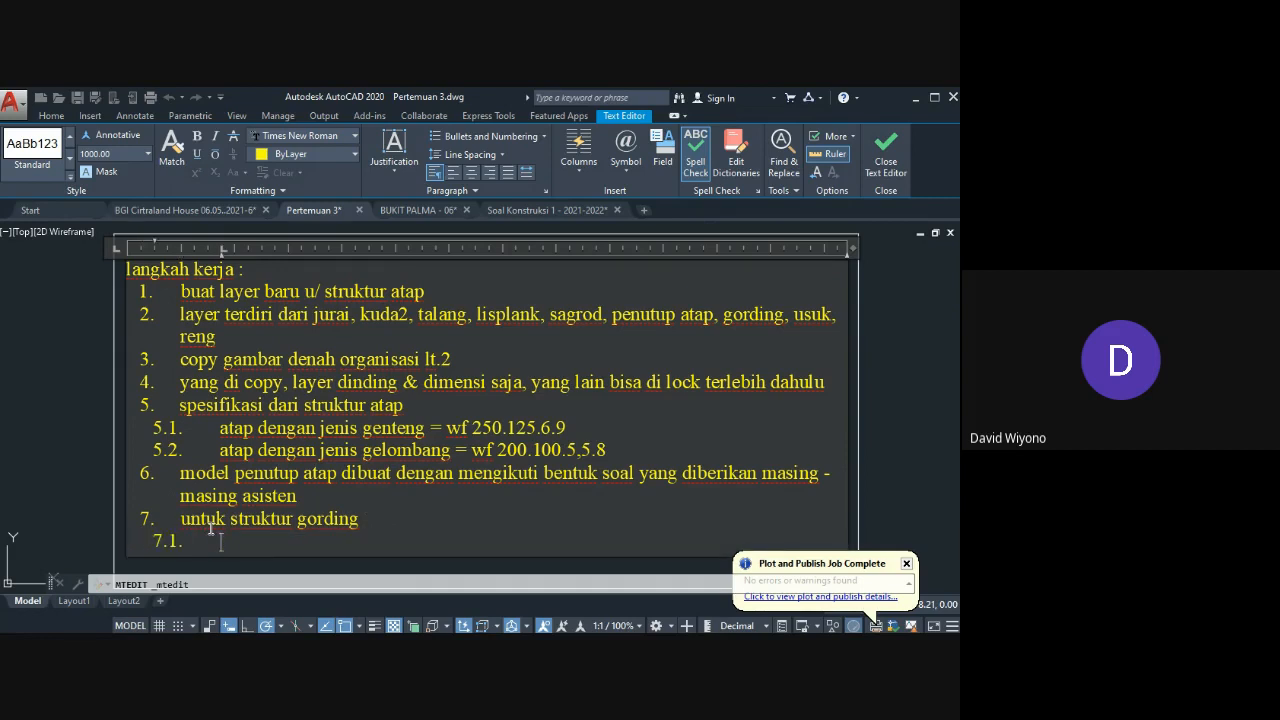
Step: Try to copy sub-items 5.1 and 5.2 beneath item 7 and renumber them as its own sub-items
left_click_drag(216, 428, 566, 428)
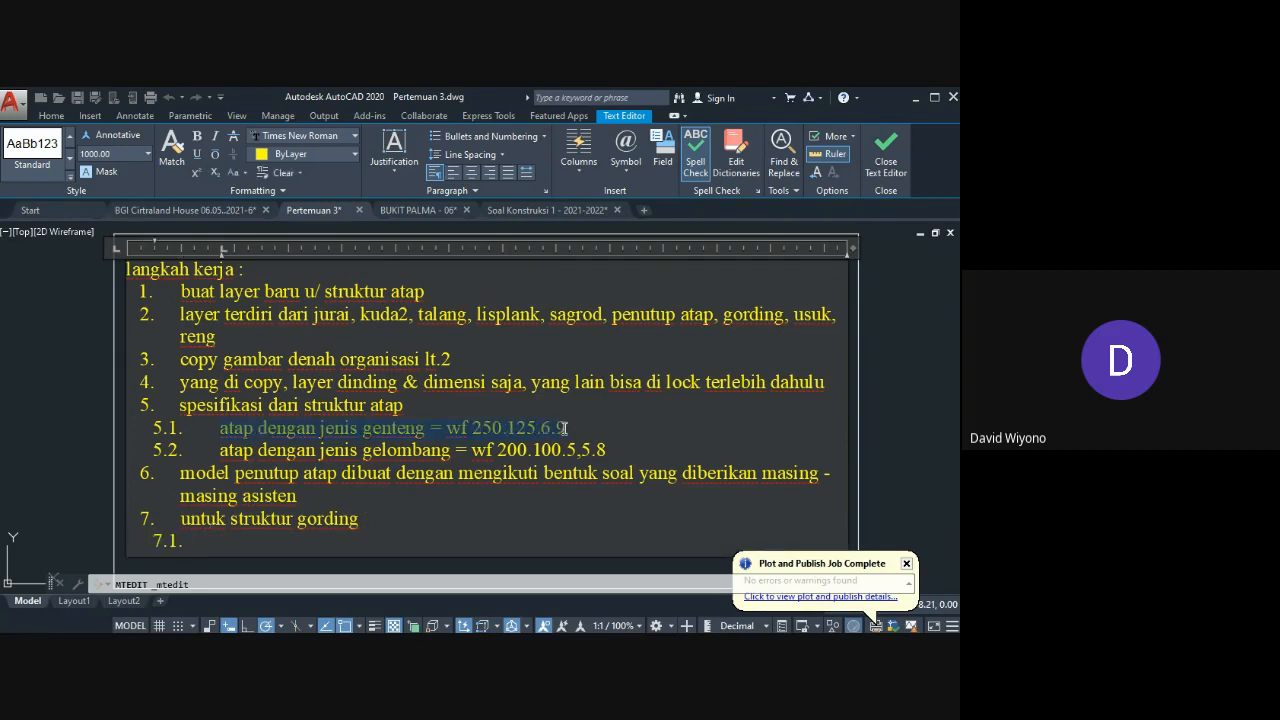
left_click_drag(680, 454, 236, 439)
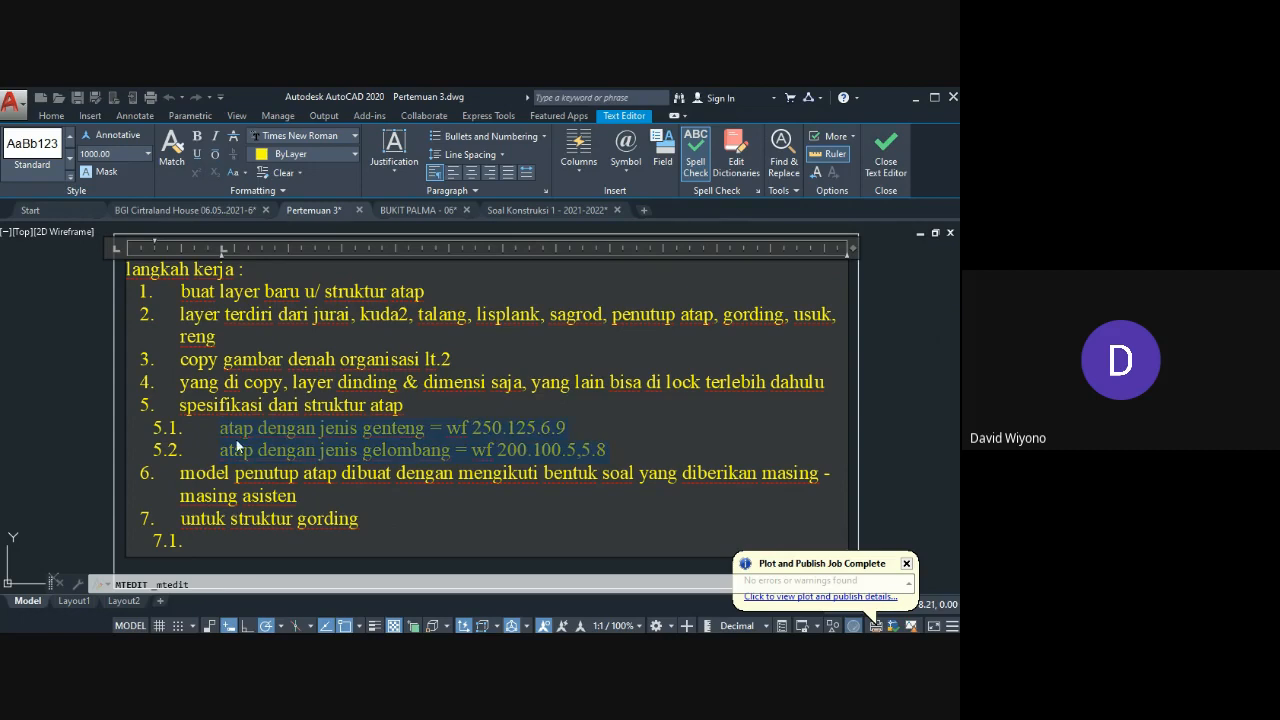
key("ctrl+c")
left_click(238, 566)
key("ctrl+v")
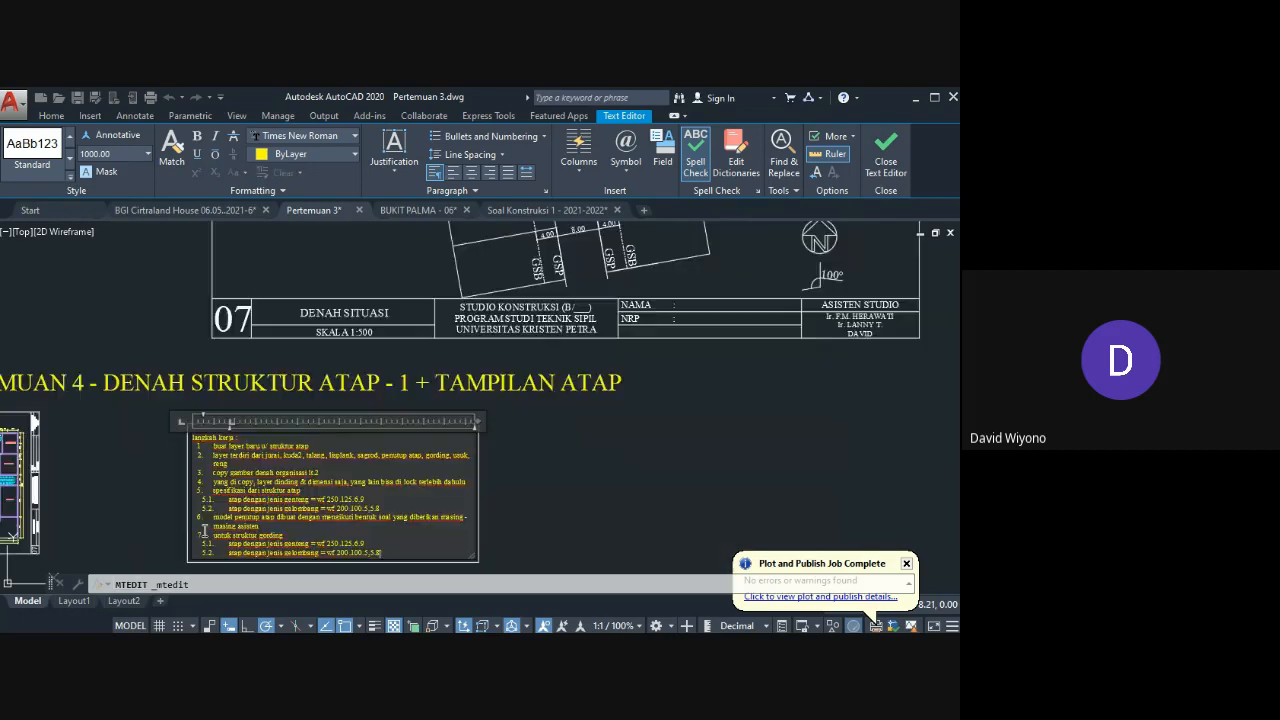
scroll(221, 543, "down", 3)
scroll(221, 543, "up", 5)
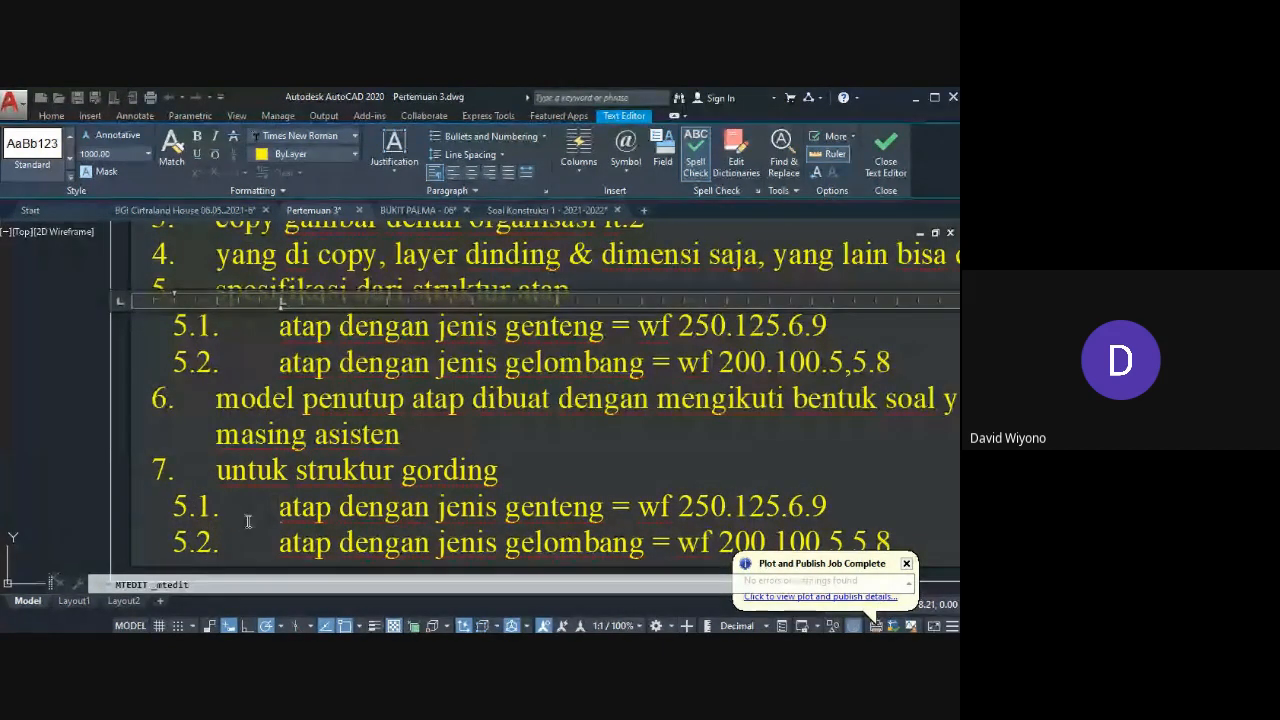
key("BackSpace")
key("Tab")
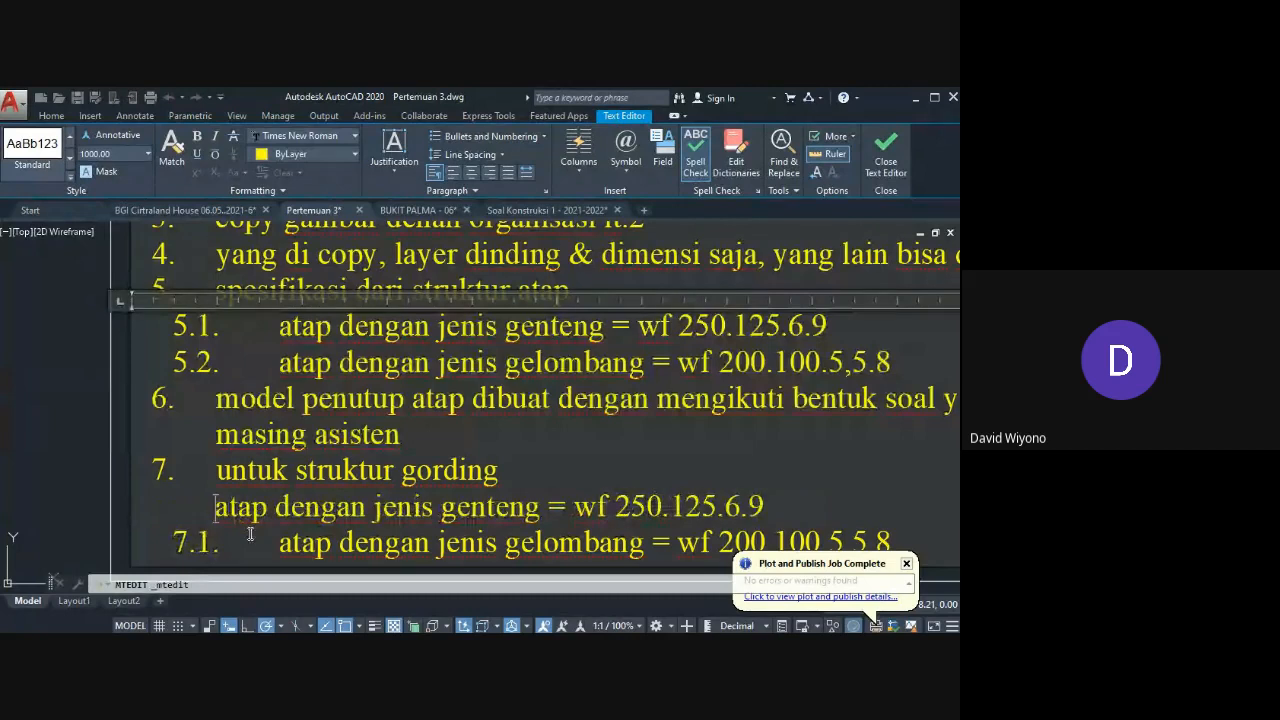
key("ctrl+z")
key("ctrl+z")
key("ctrl+z")
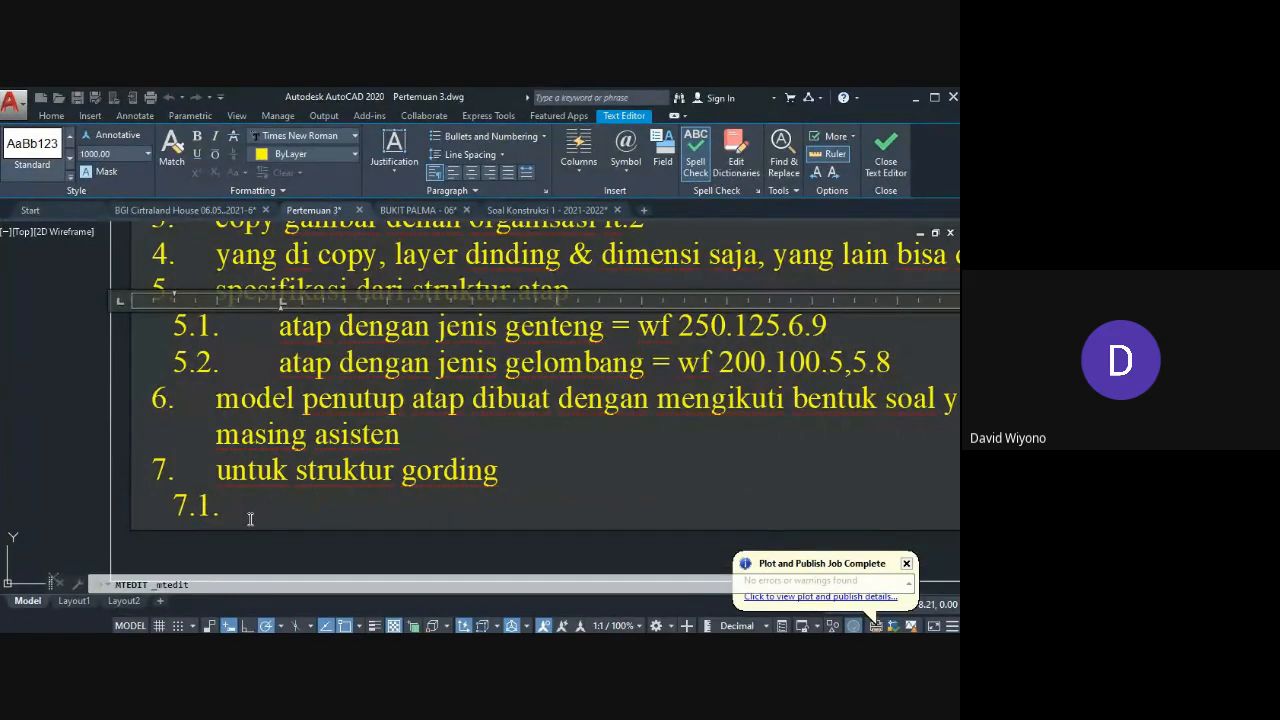
Step: Enter "atap genteng = cnp 150.50.20.2,3" as sub-item 7.1 of the gording item
type("ata")
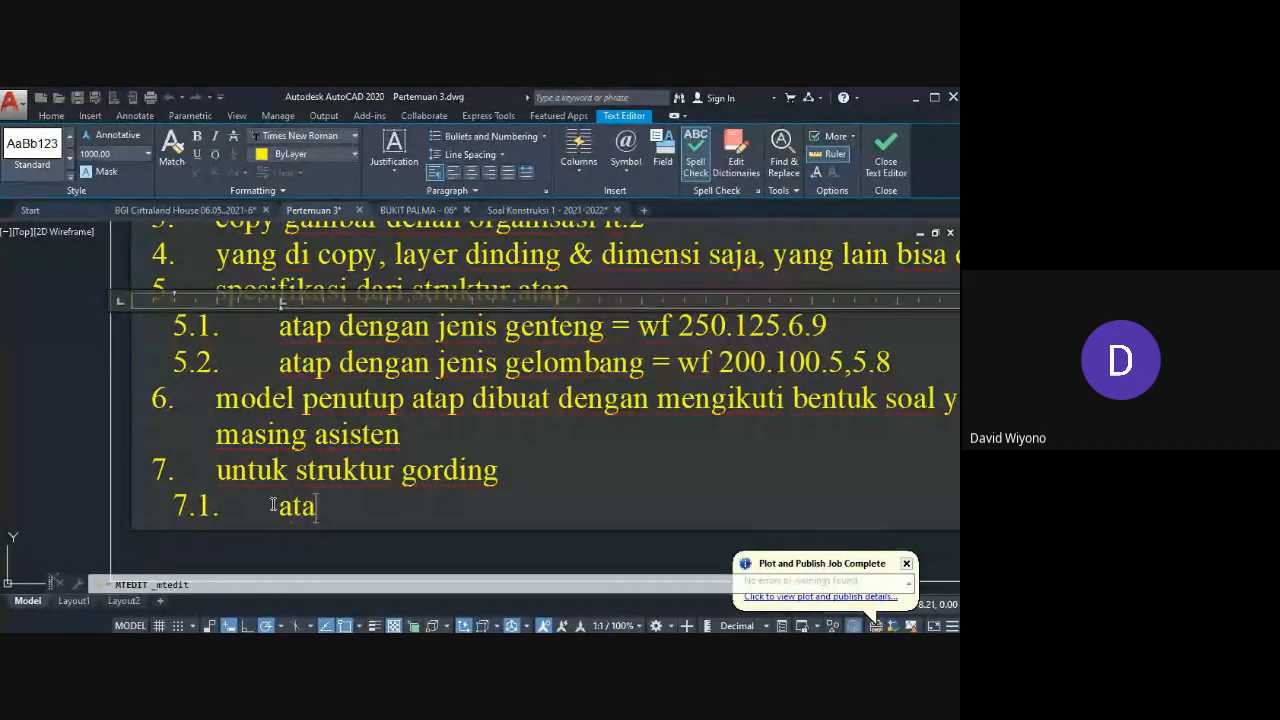
type("p genteng")
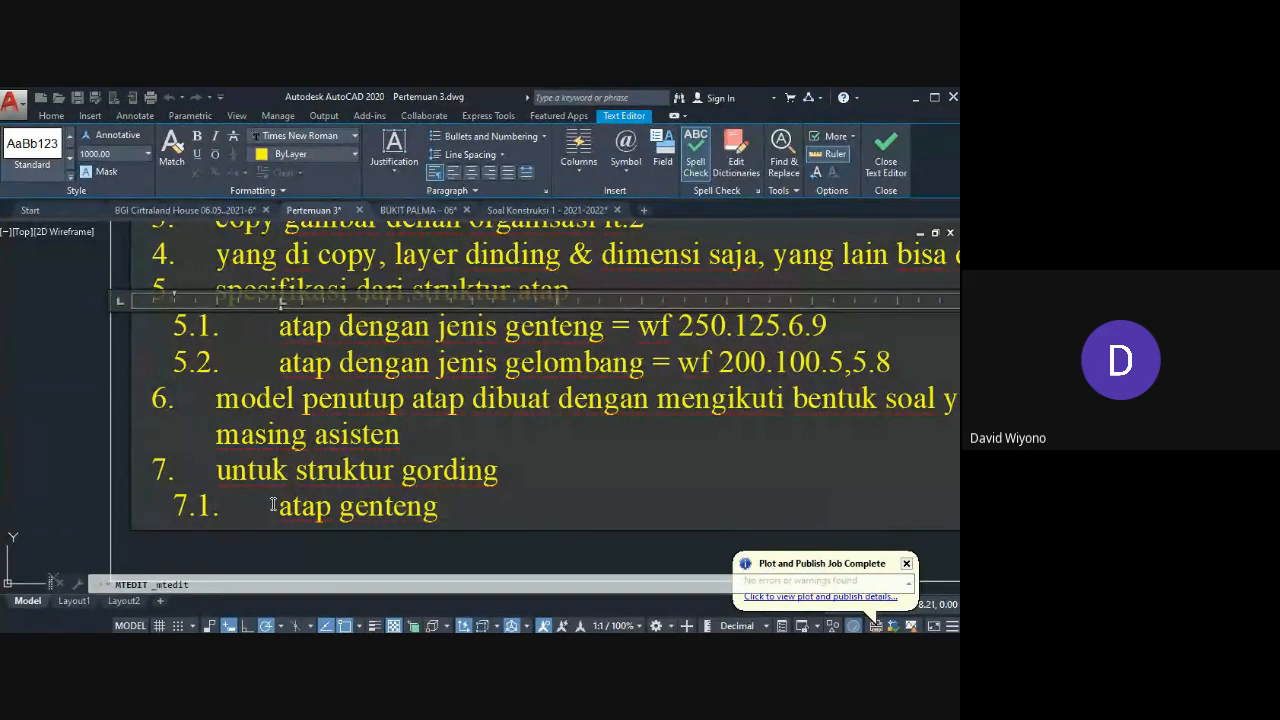
type(" = cnp 15")
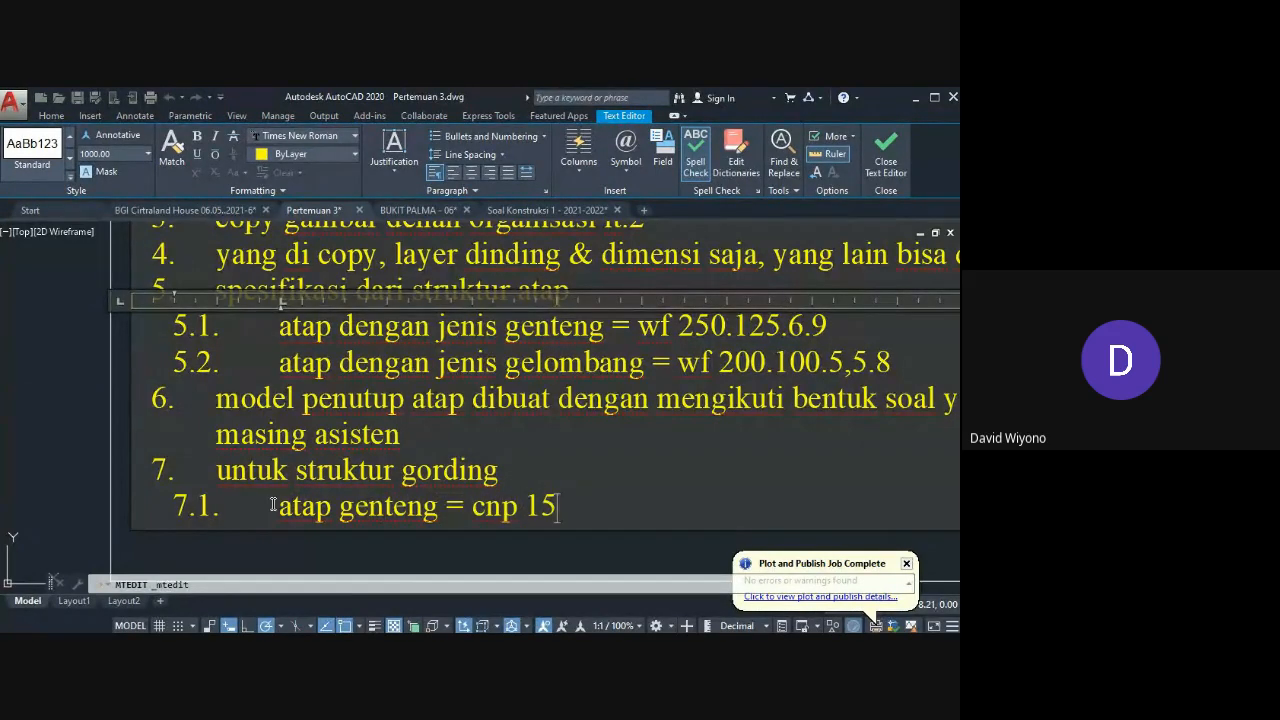
type("0.50.20.2")
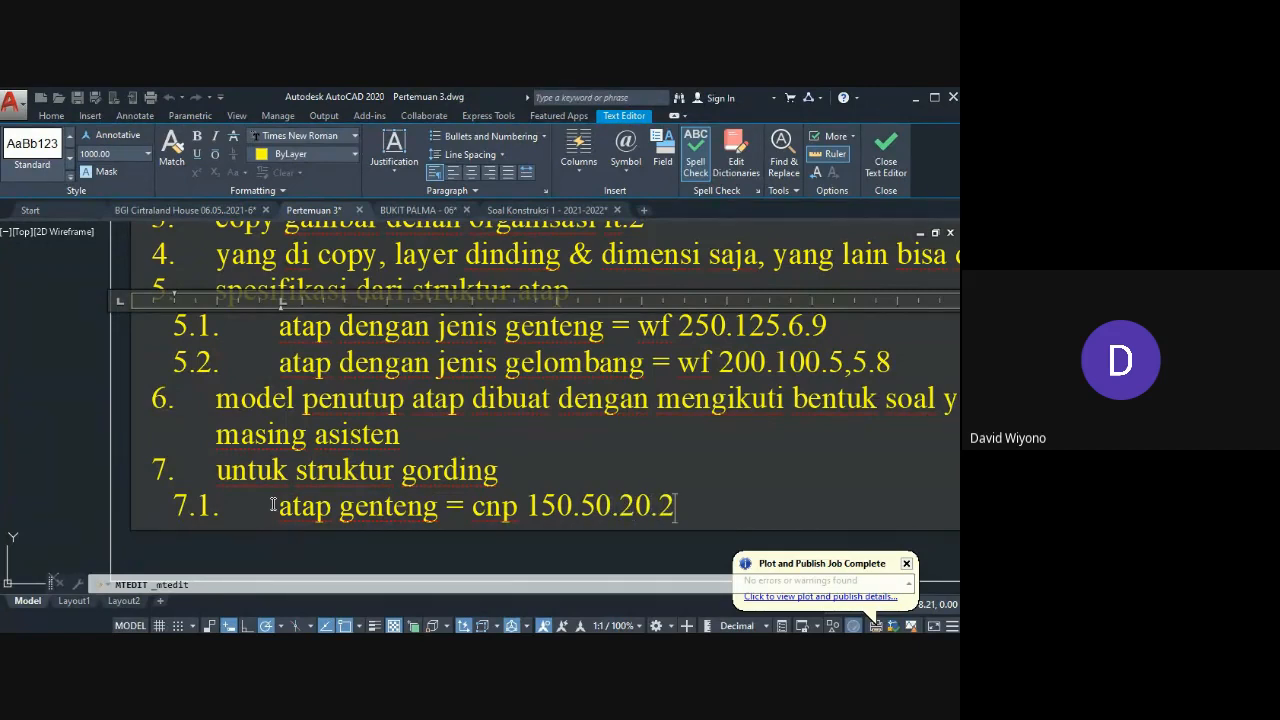
type(",3")
key("Return")
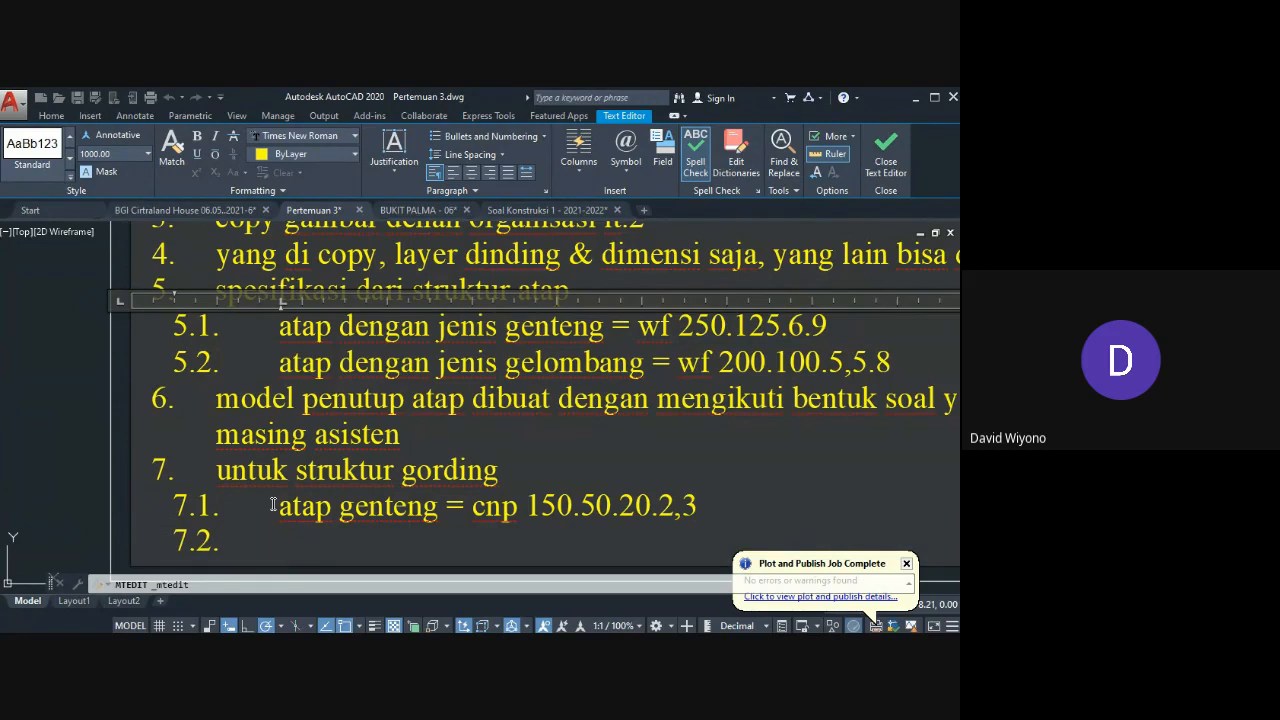
Step: Enter "atap gelombang = cnp 125.50.20.2,3" as sub-item 7.2 of the gording item
type("atap gel")
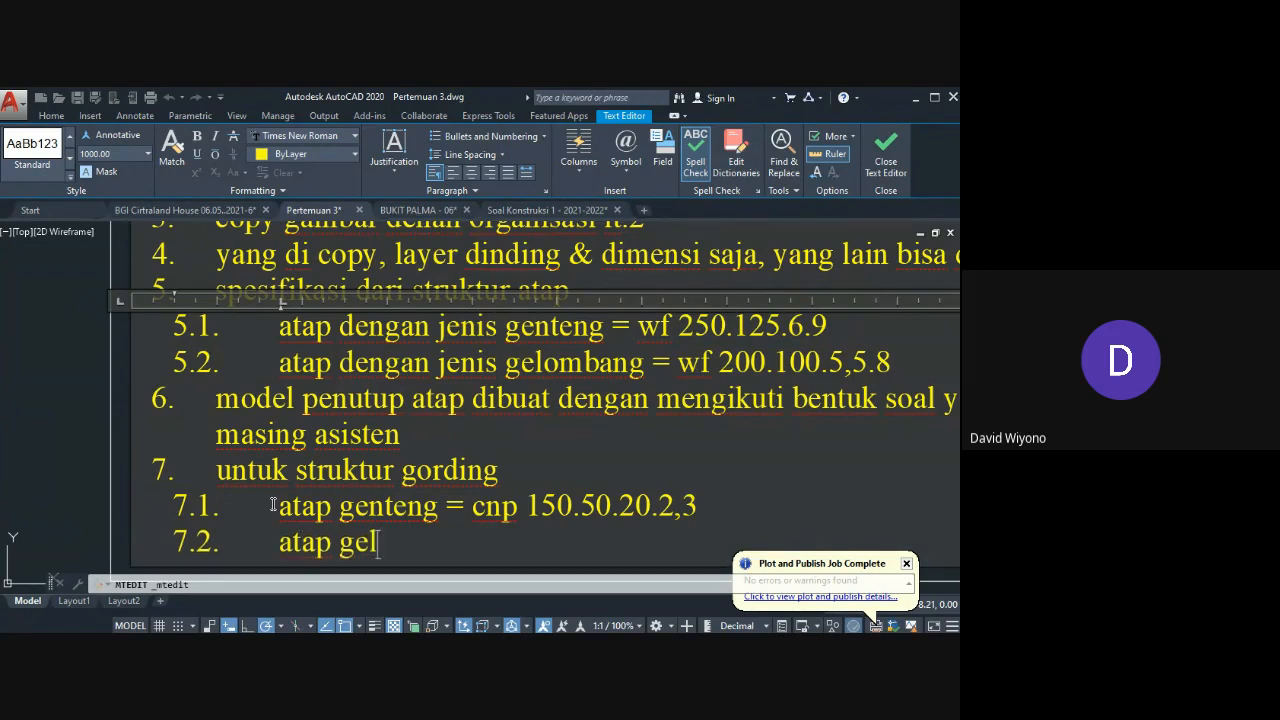
type("ombang")
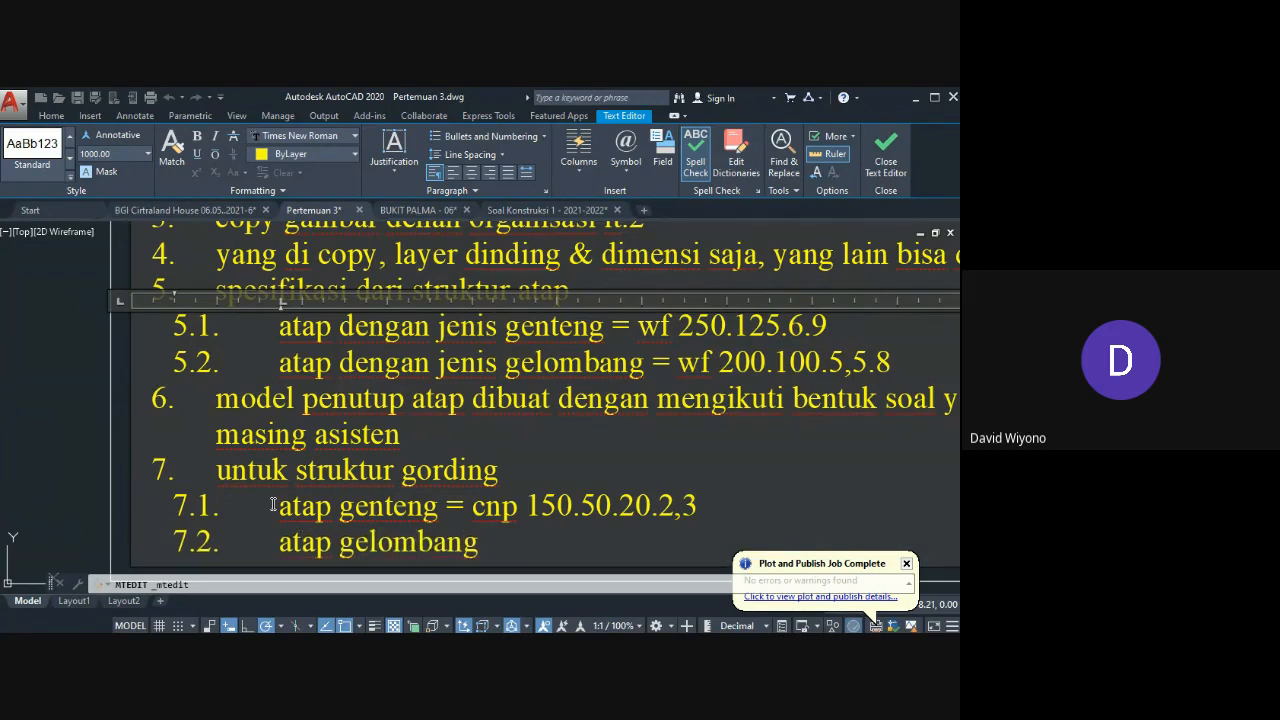
type(" = cnp 125.50")
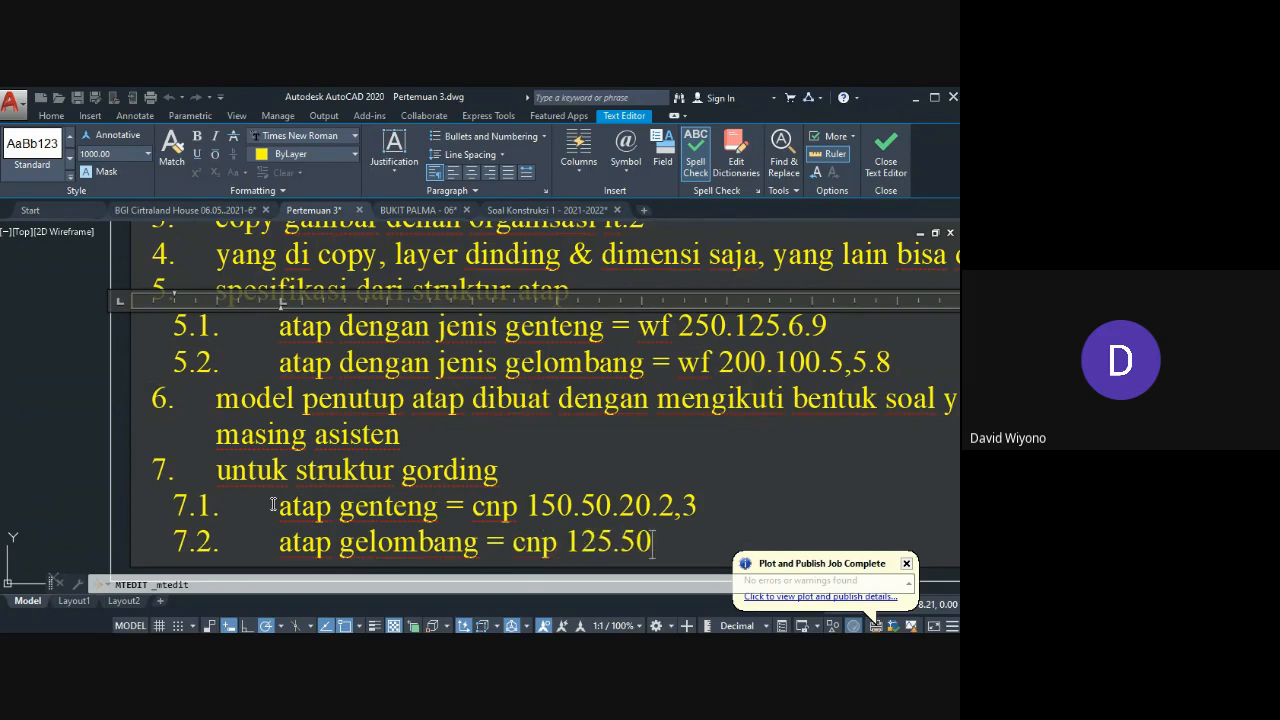
type(".20.2,3")
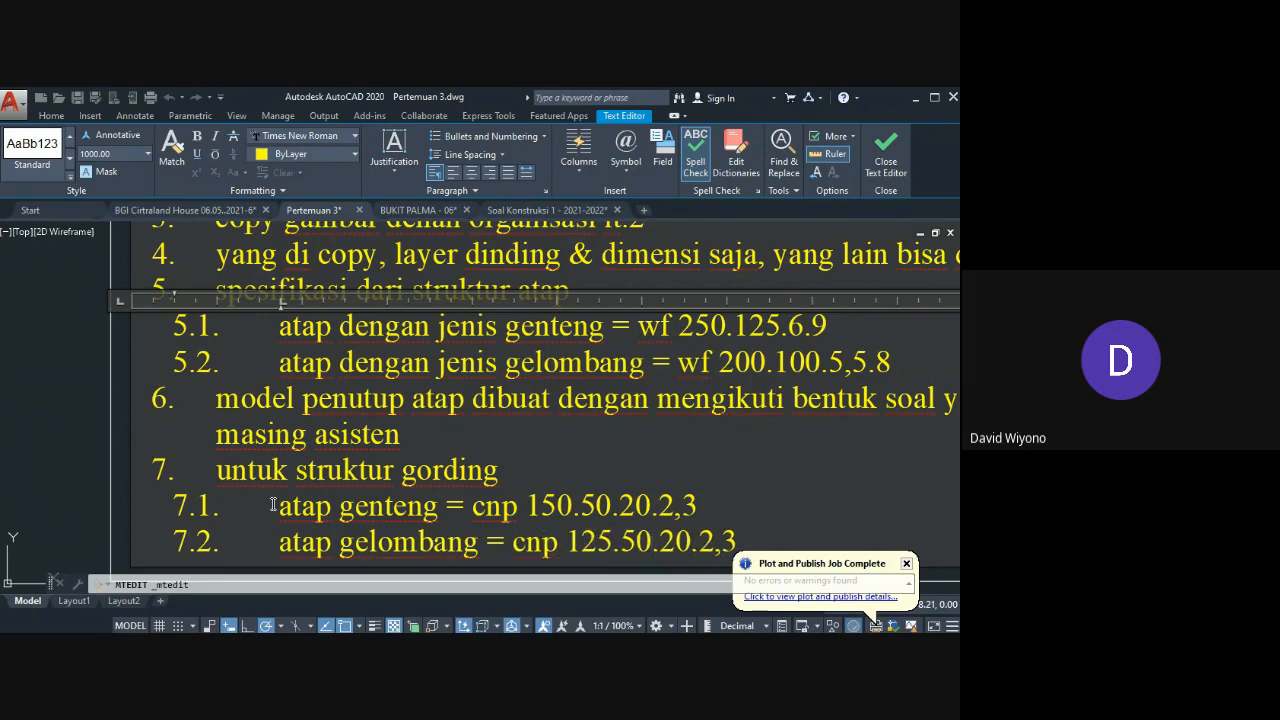
Step: Add main-level item 8 to the list with the text "untuk struktur usuk"
key("Return")
key("shift+Tab")
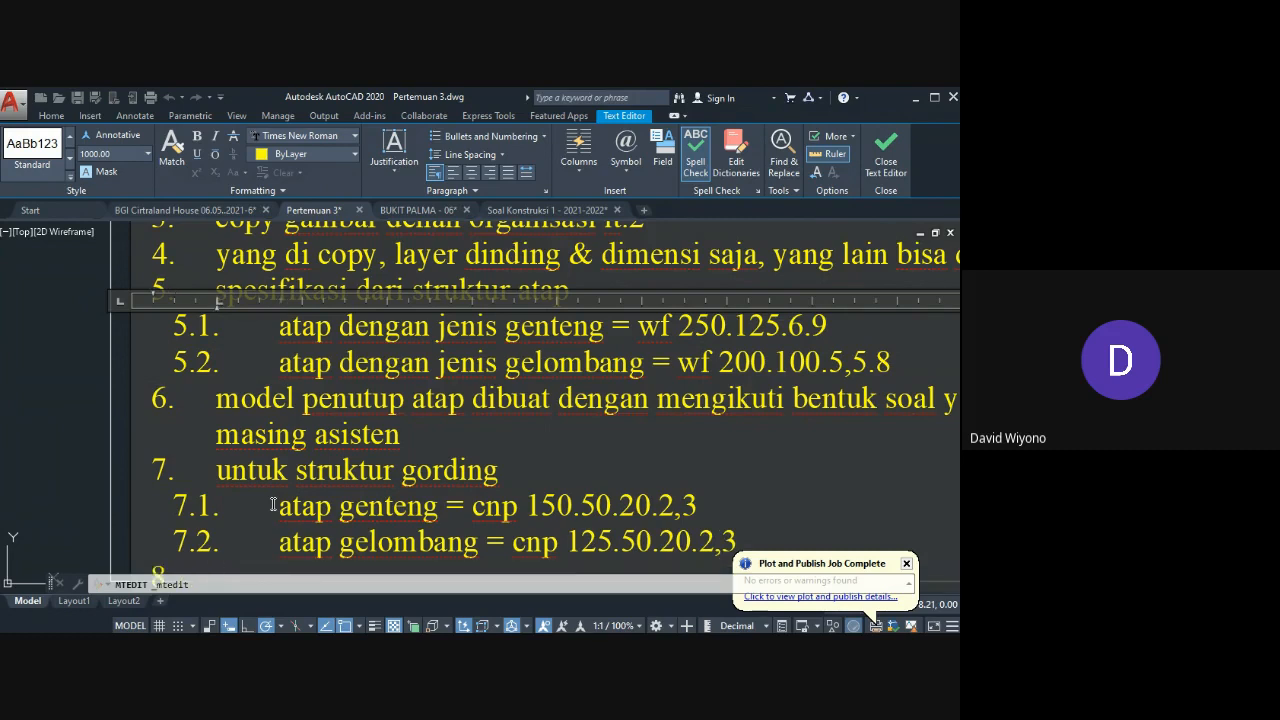
type("untuk struktu")
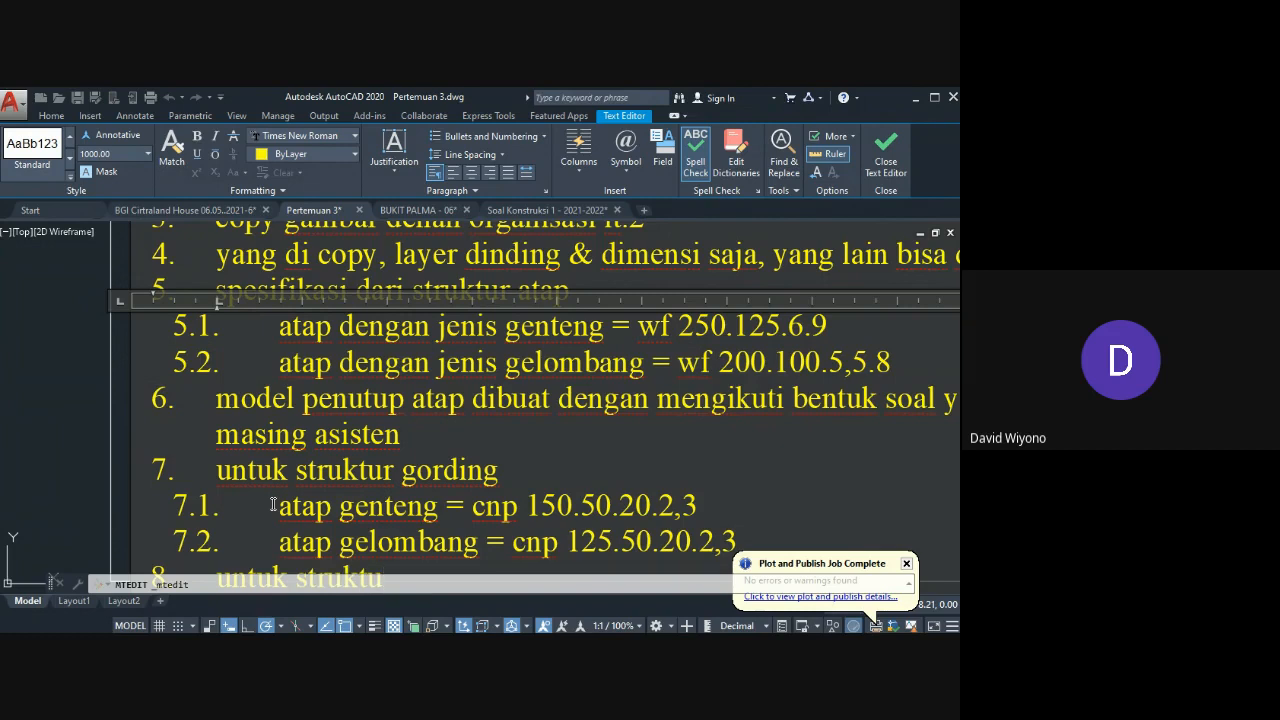
type("r usuk")
Step: Add indented sub-item 8.1 reading "usuk di struktur atap genteng = hollow"
key("Return")
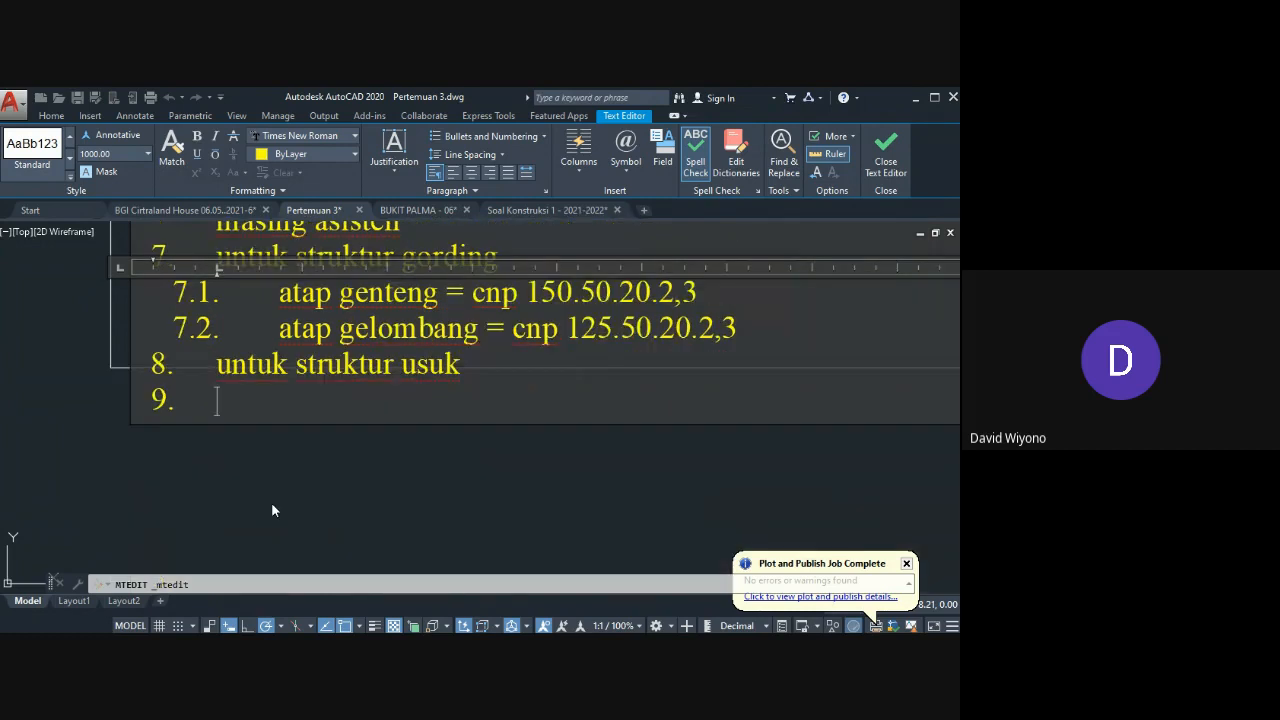
key("Tab")
type("usuk di s")
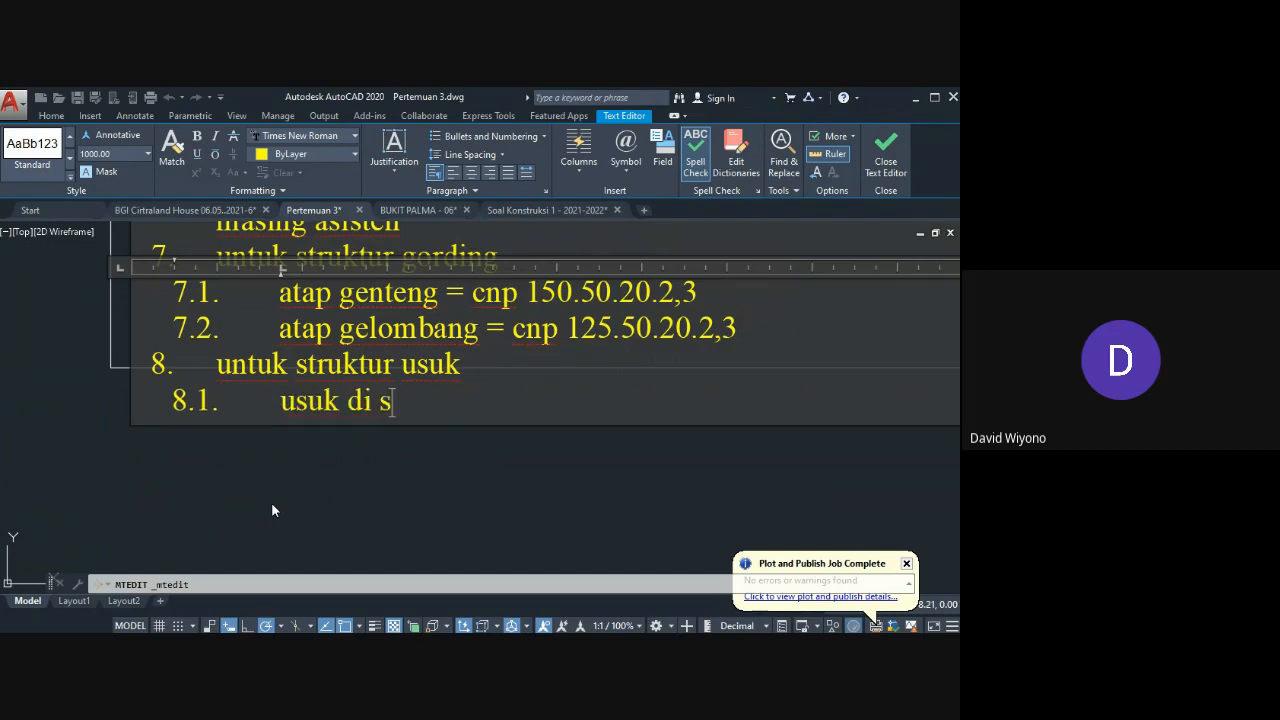
type("truktur atap")
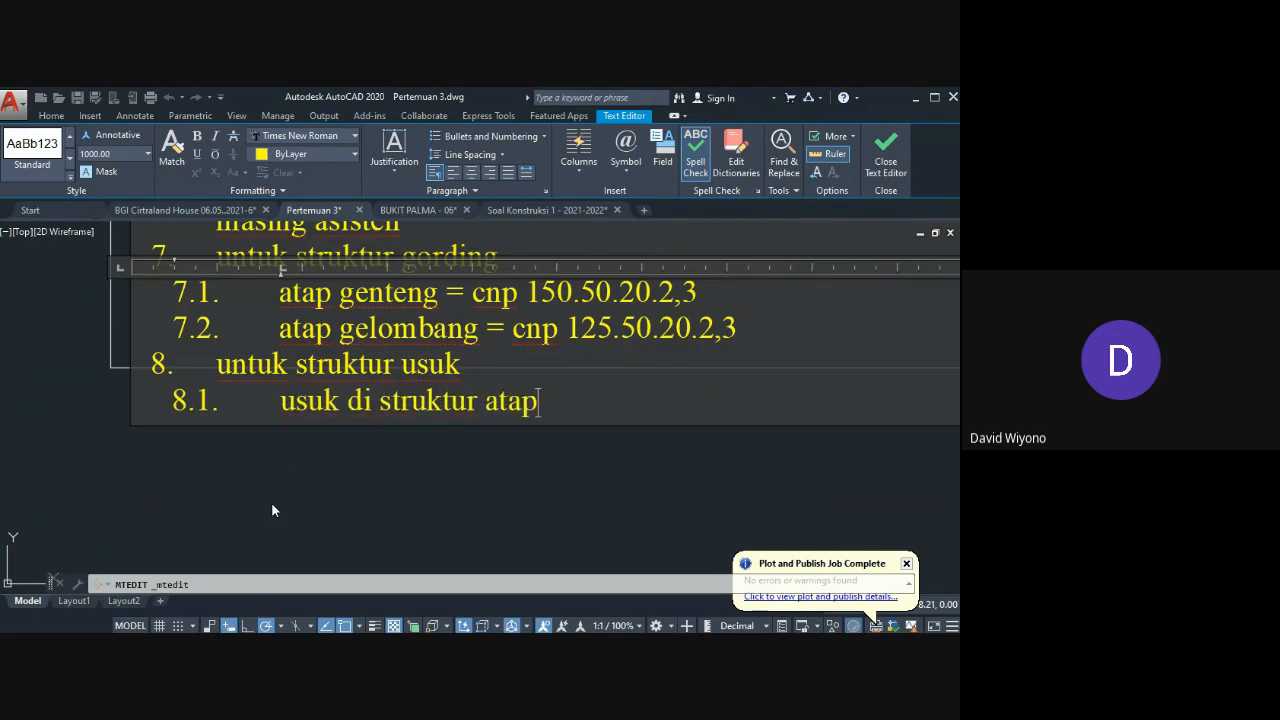
type(" genteng =")
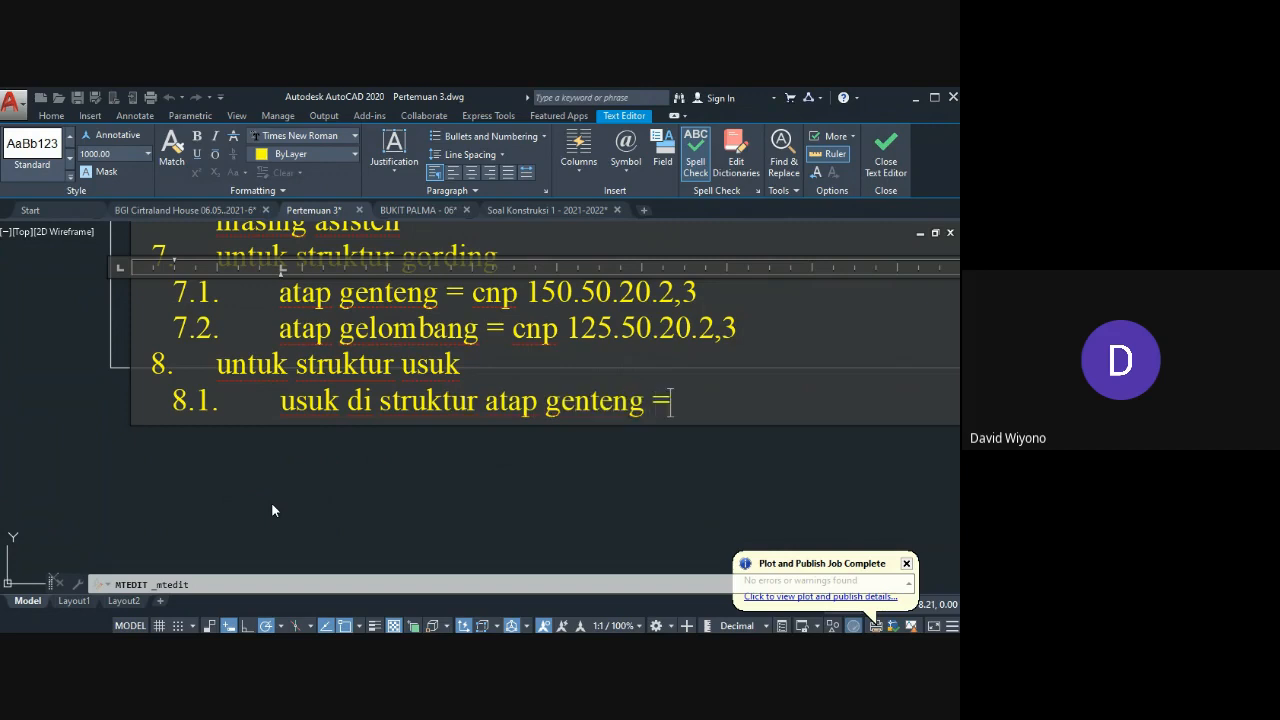
type(" holoo")
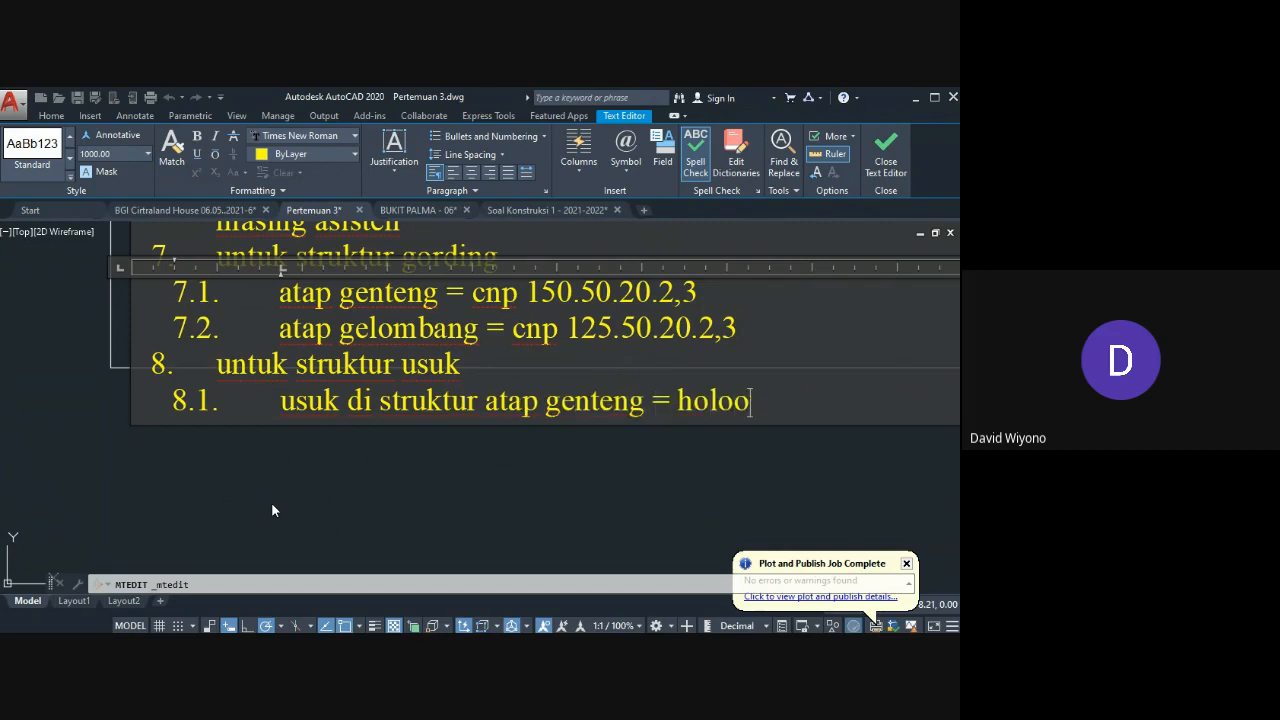
key("BackSpace")
type("w")
key("Left")
key("Left")
type("l")
key("Right")
key("Right")
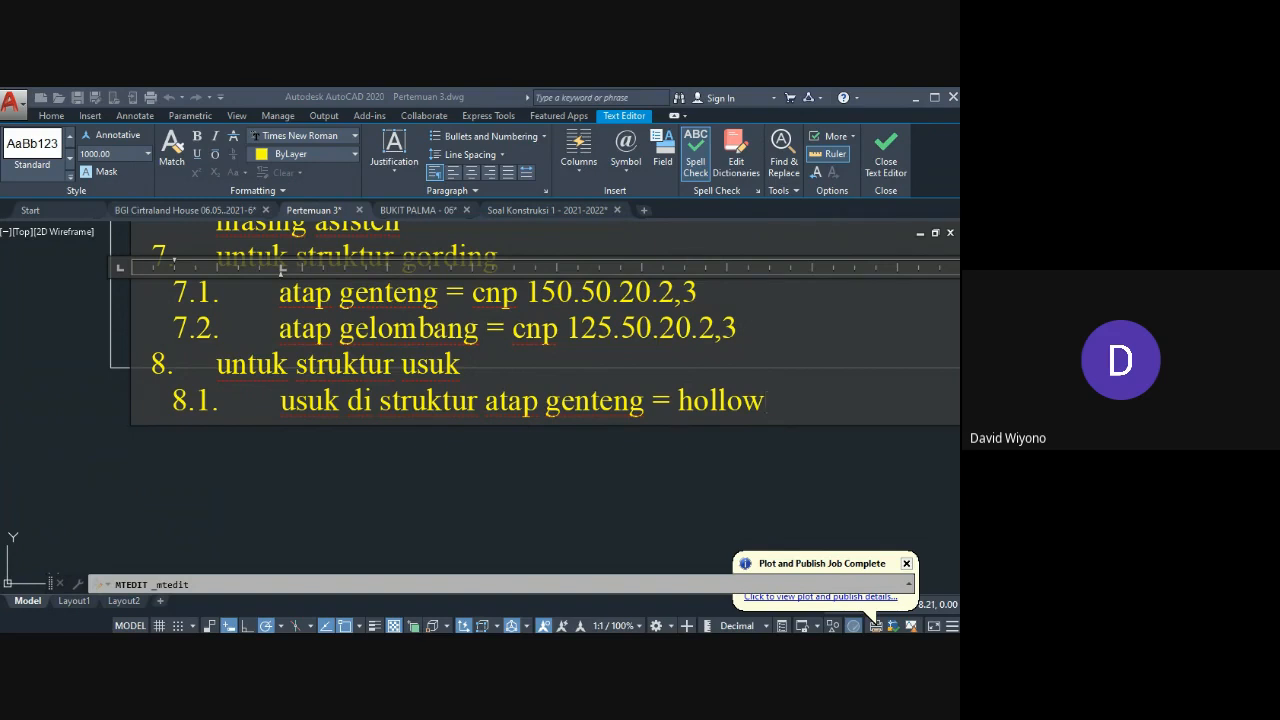
Step: Complete sub-item 8.1 with the hollow section size "50 x 100"
type("50")
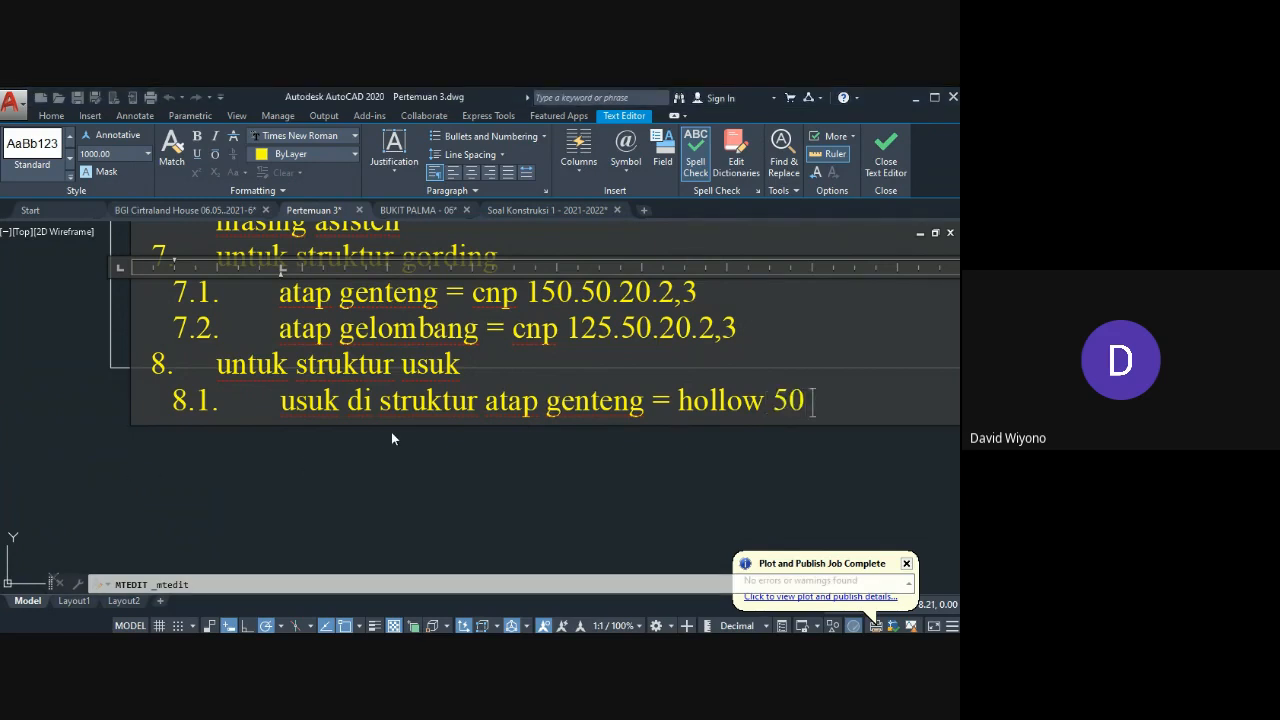
type(" x 100")
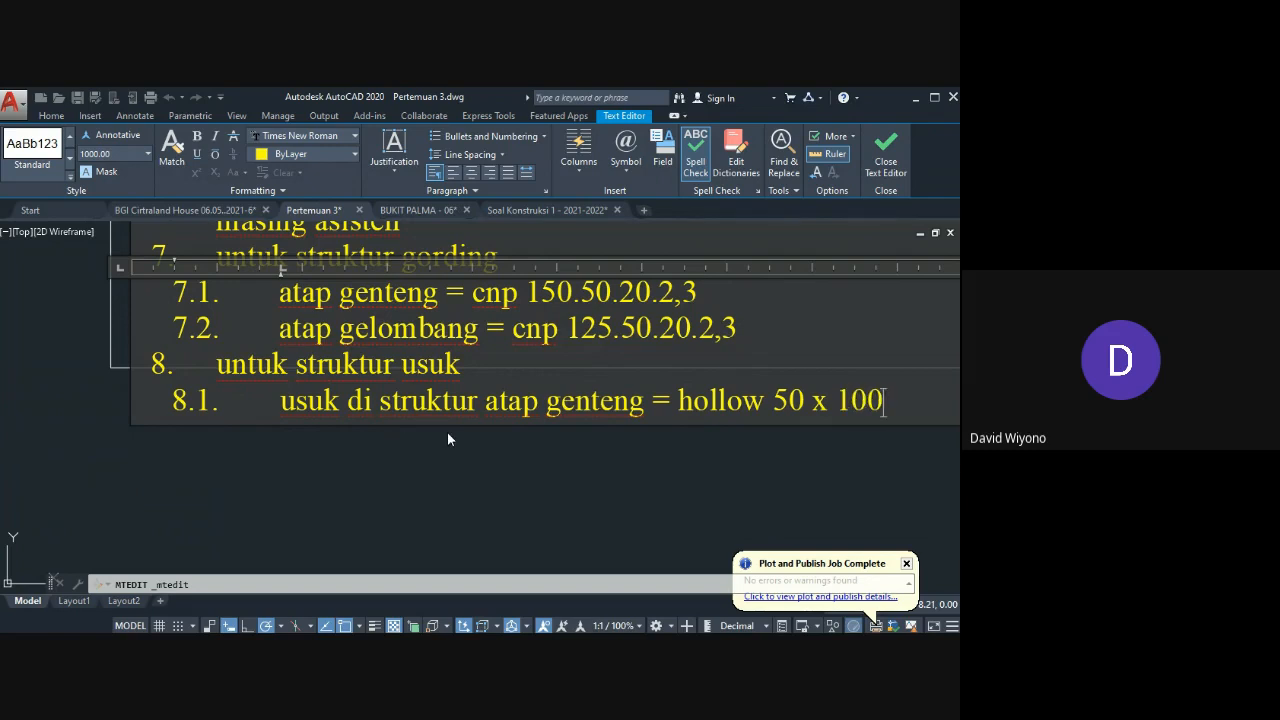
type(" te")
key("BackSpace")
key("BackSpace")
key("BackSpace")
Step: Add main-level item 9 to the list with the text "untuk struktur reng"
key("Return")
key("shift+Tab")
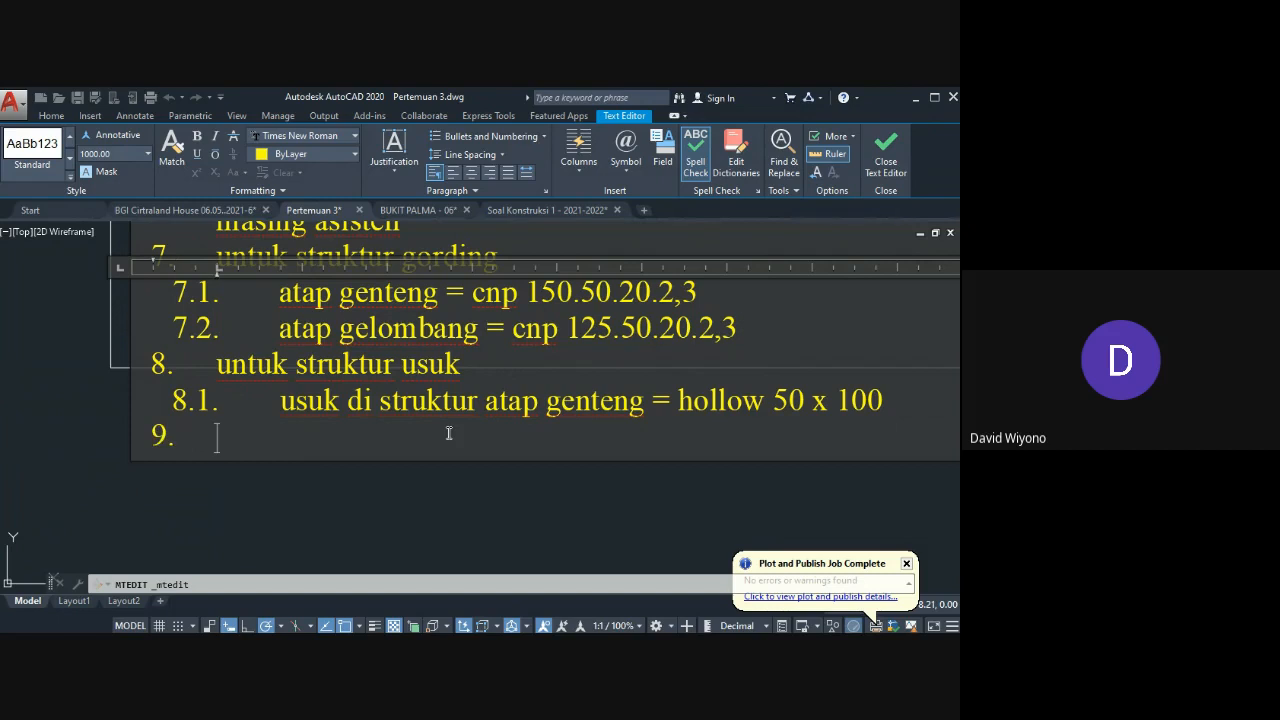
type("untuk st")
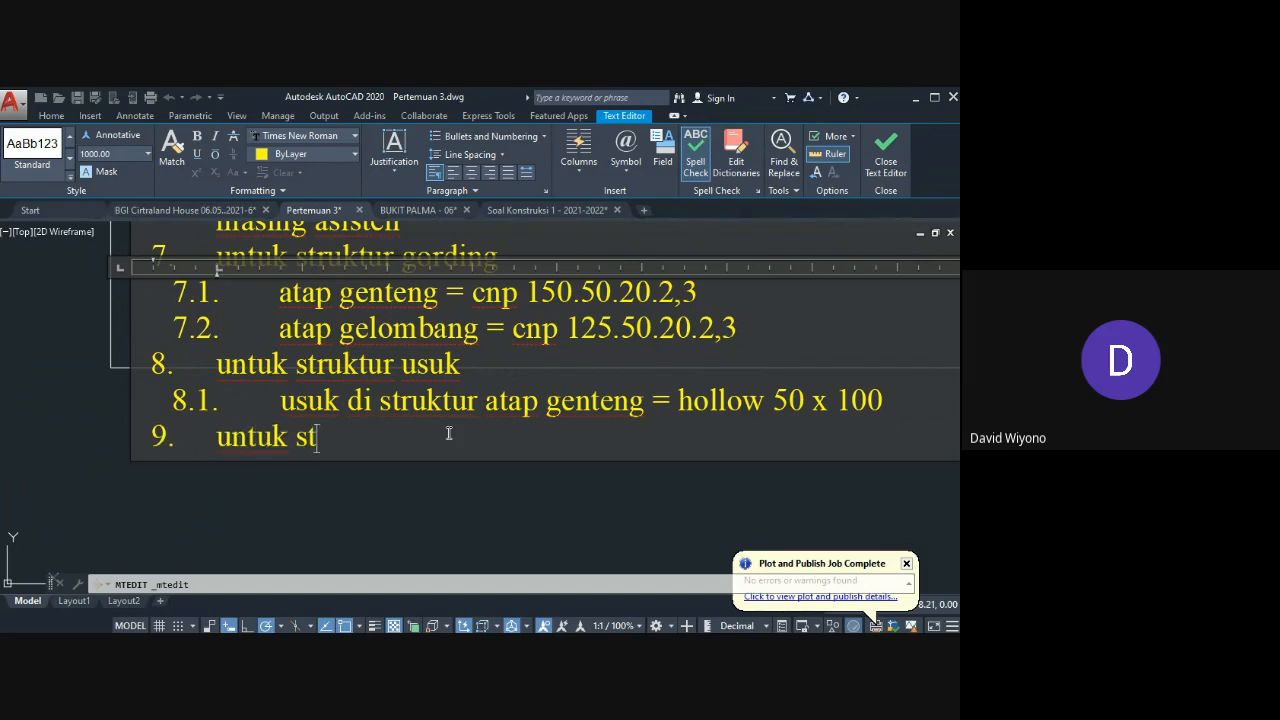
type("ruktur ")
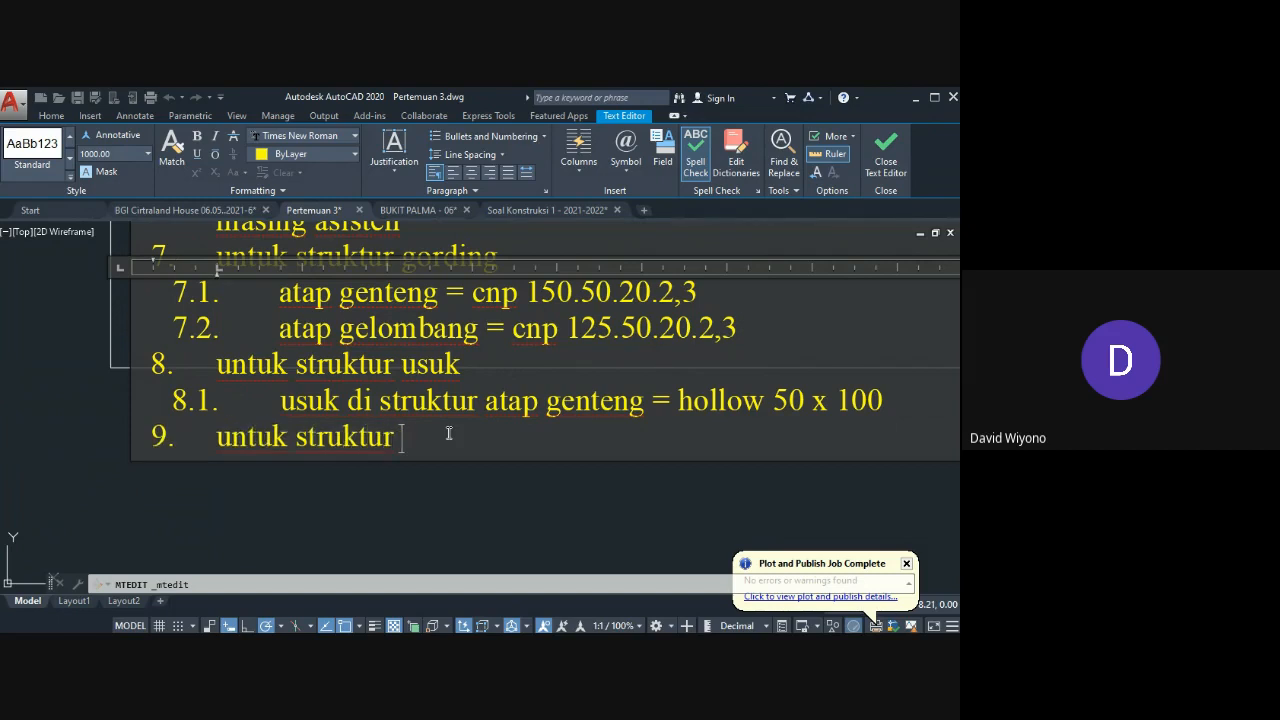
type("reng")
Step: Add indented sub-item 9.1 reading "reng di struktur atap genteng = reng baja ringan"
key("Return")
key("Tab")
type("re")
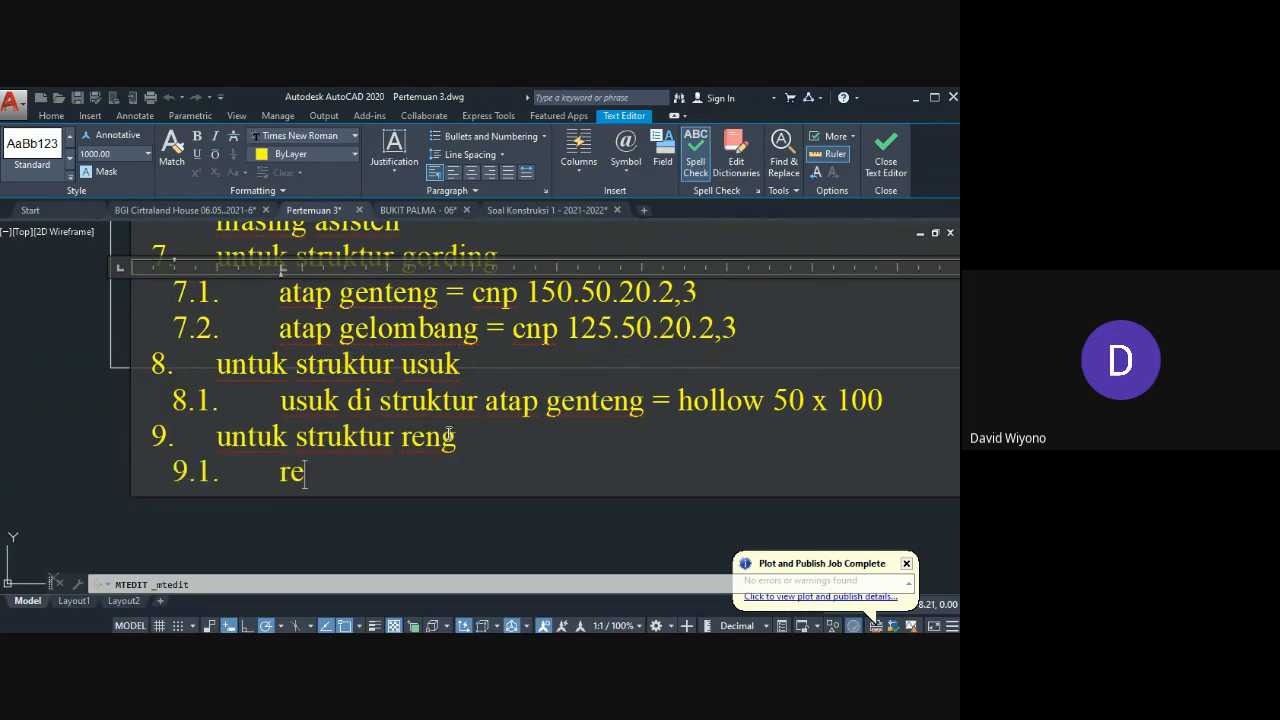
type("ng di struk")
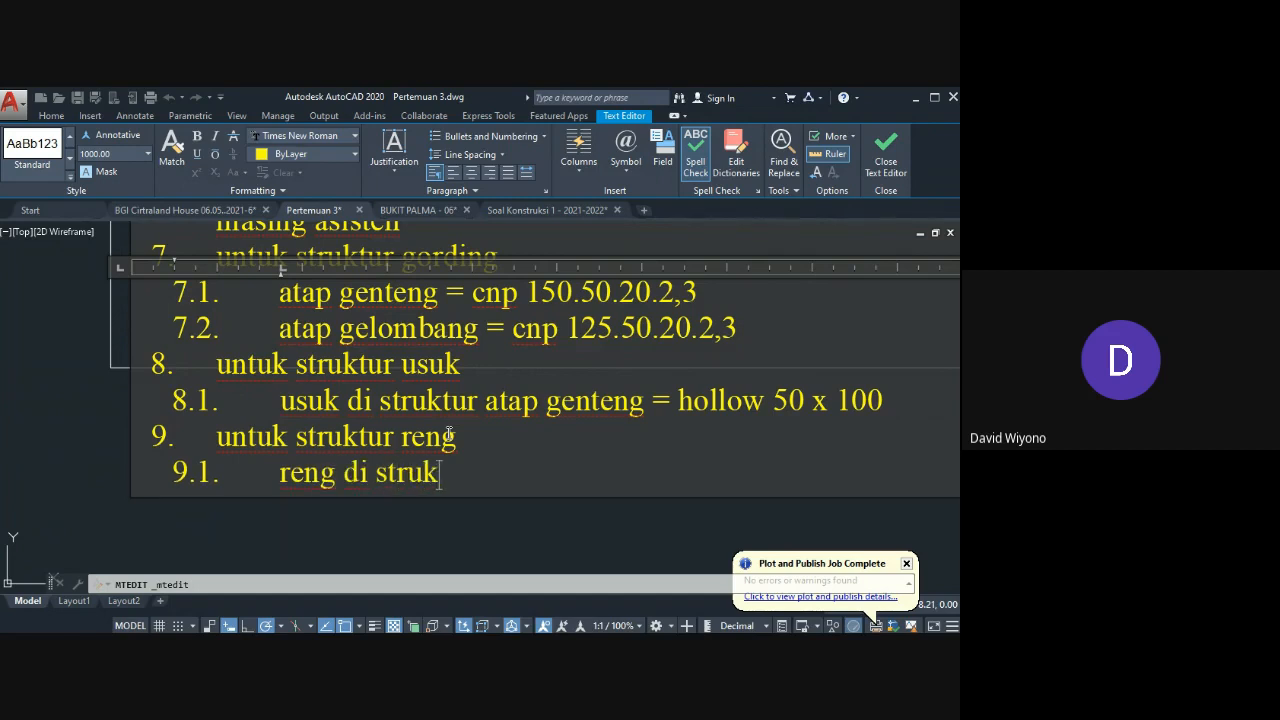
type("tur atap gen")
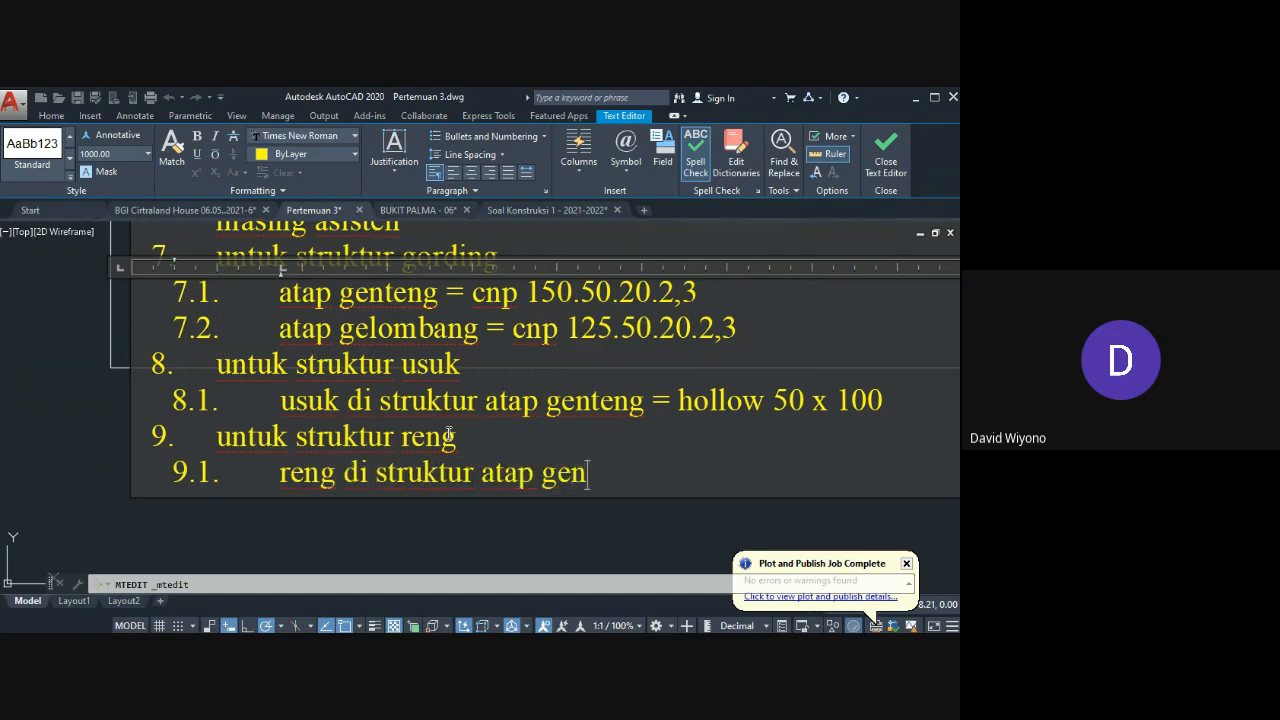
type("teng =")
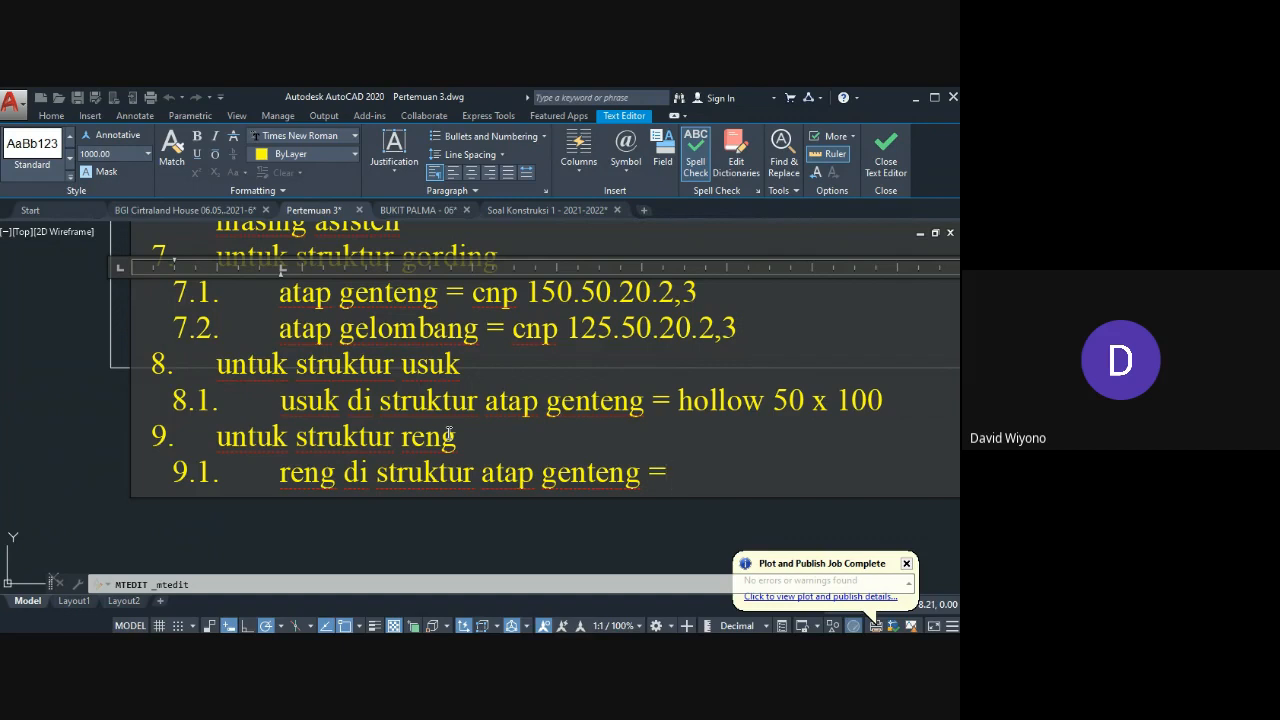
type(" reng")
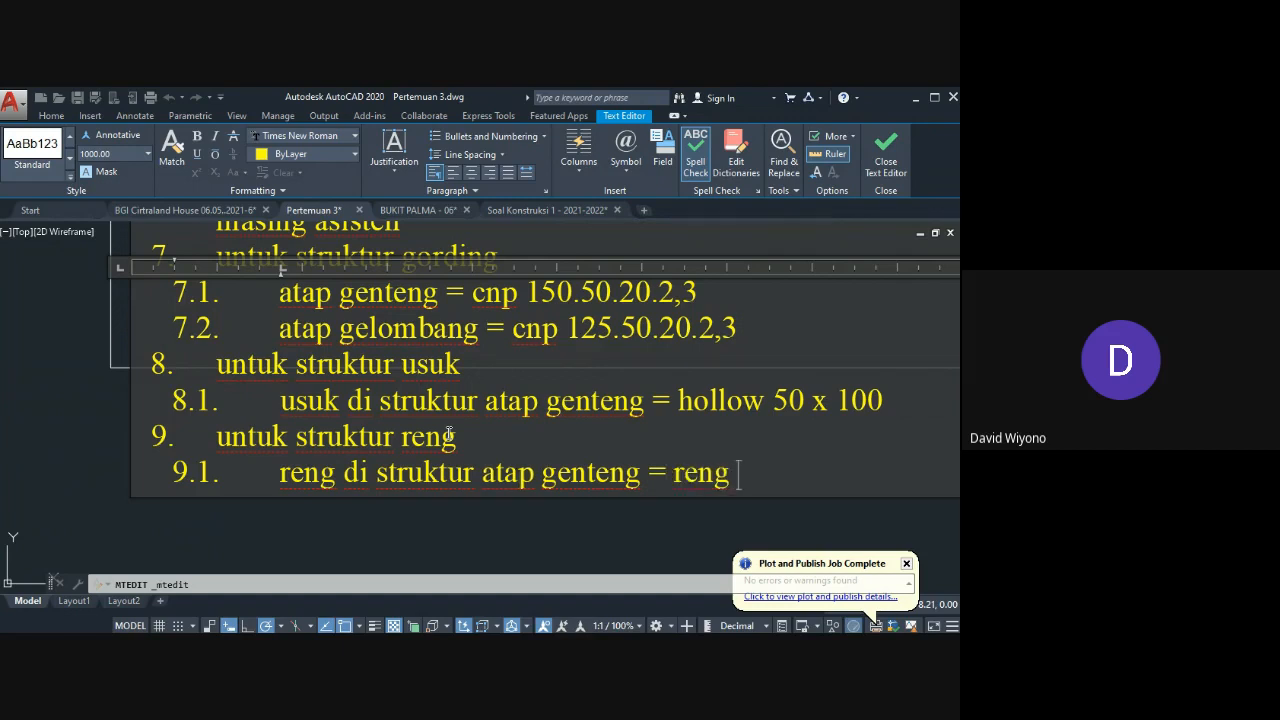
type(" baja r")
key("BackSpace")
type("r")
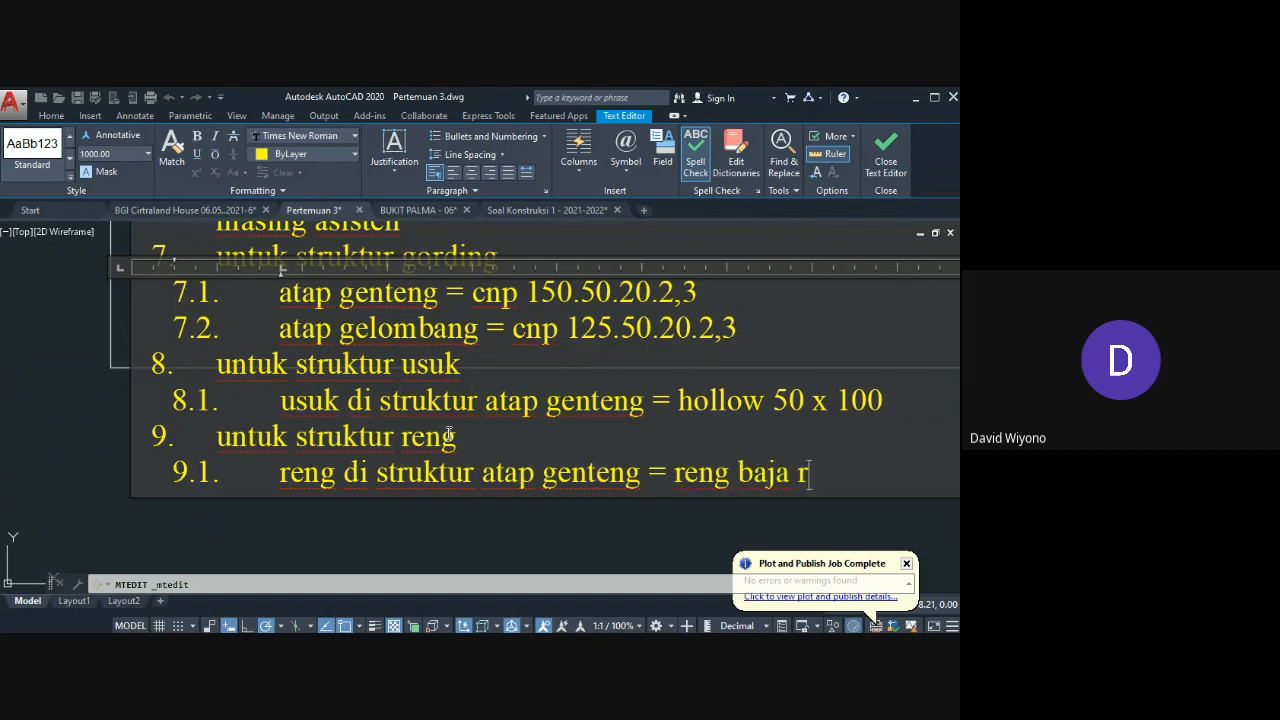
type("ingan")
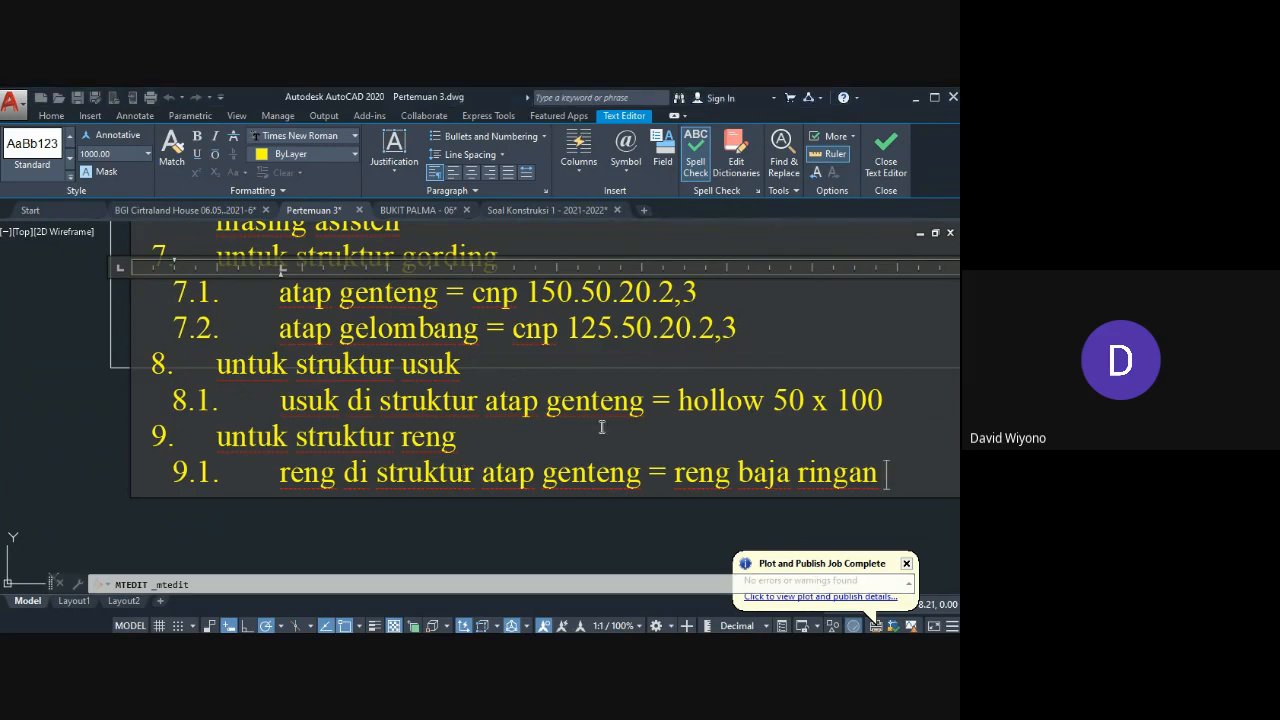
Step: Append the alternative hollow size "/ 40 x 60" to the end of sub-item 8.1
left_click(884, 400)
type("/ 40")
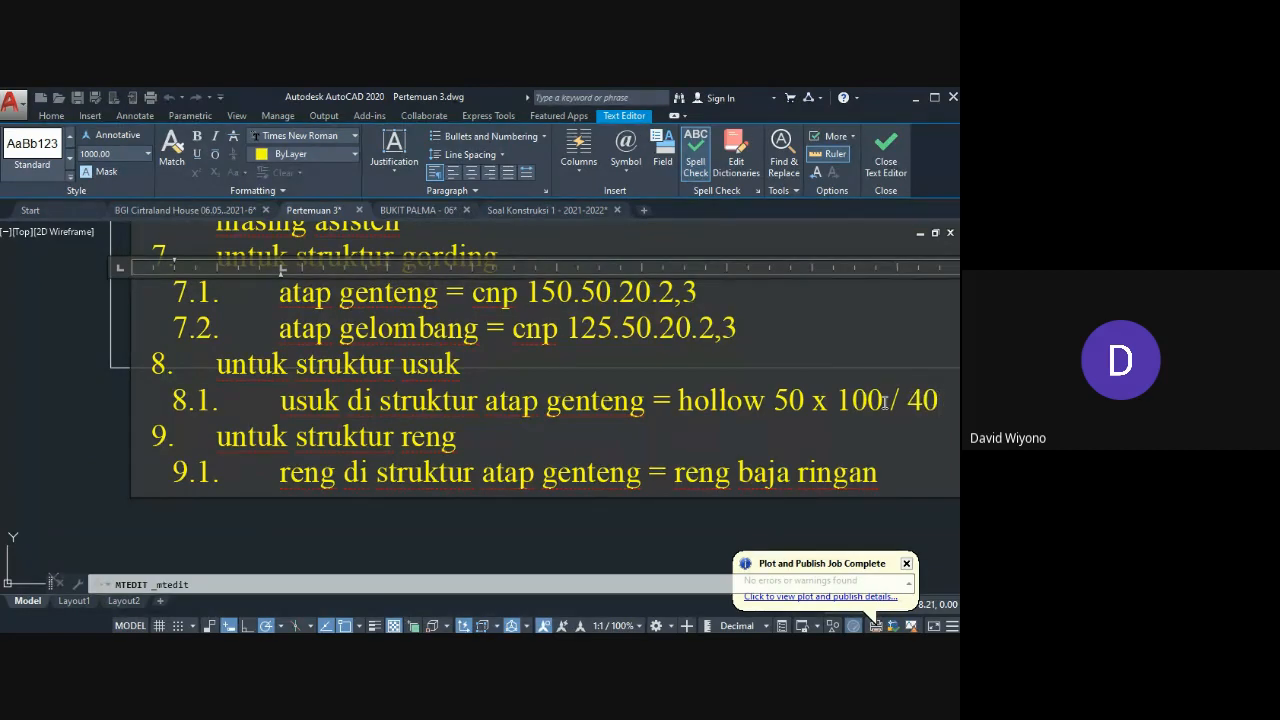
type(" x 60")
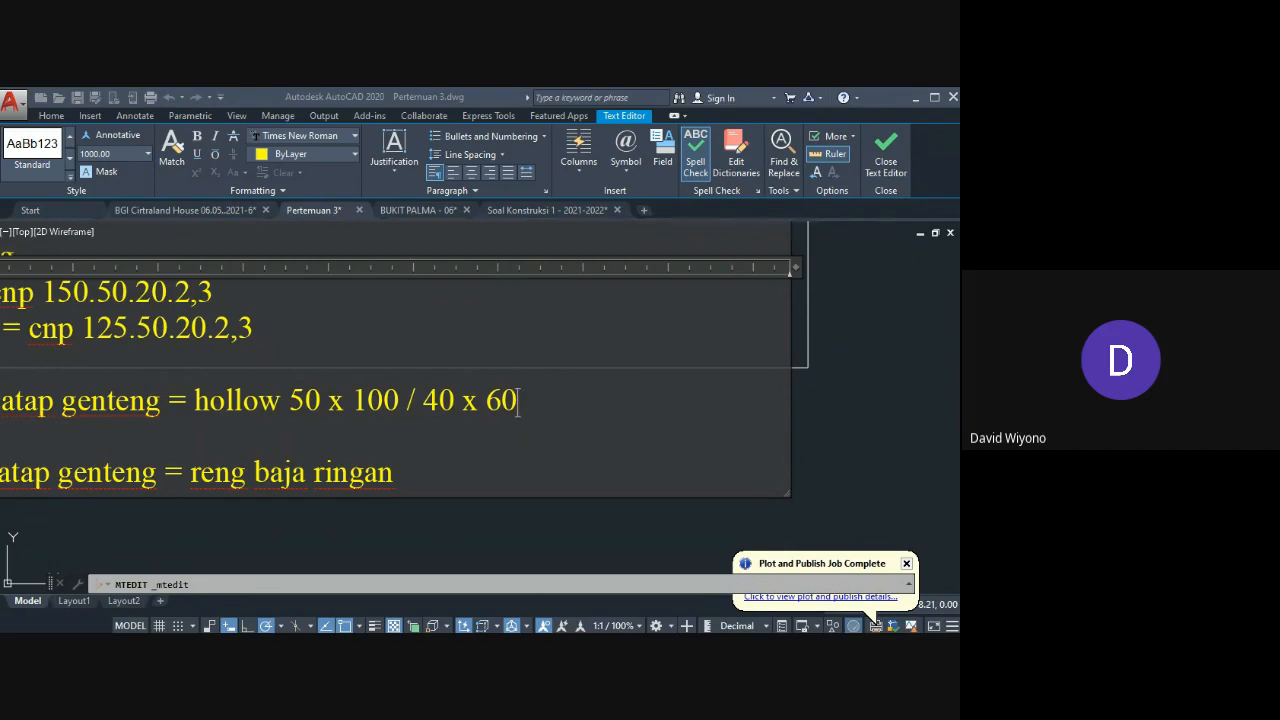
Step: Complete sub-item 9.1 with the light-steel batten size "16 x 53 x 0.45" and finish editing the note
key("alt+Tab")
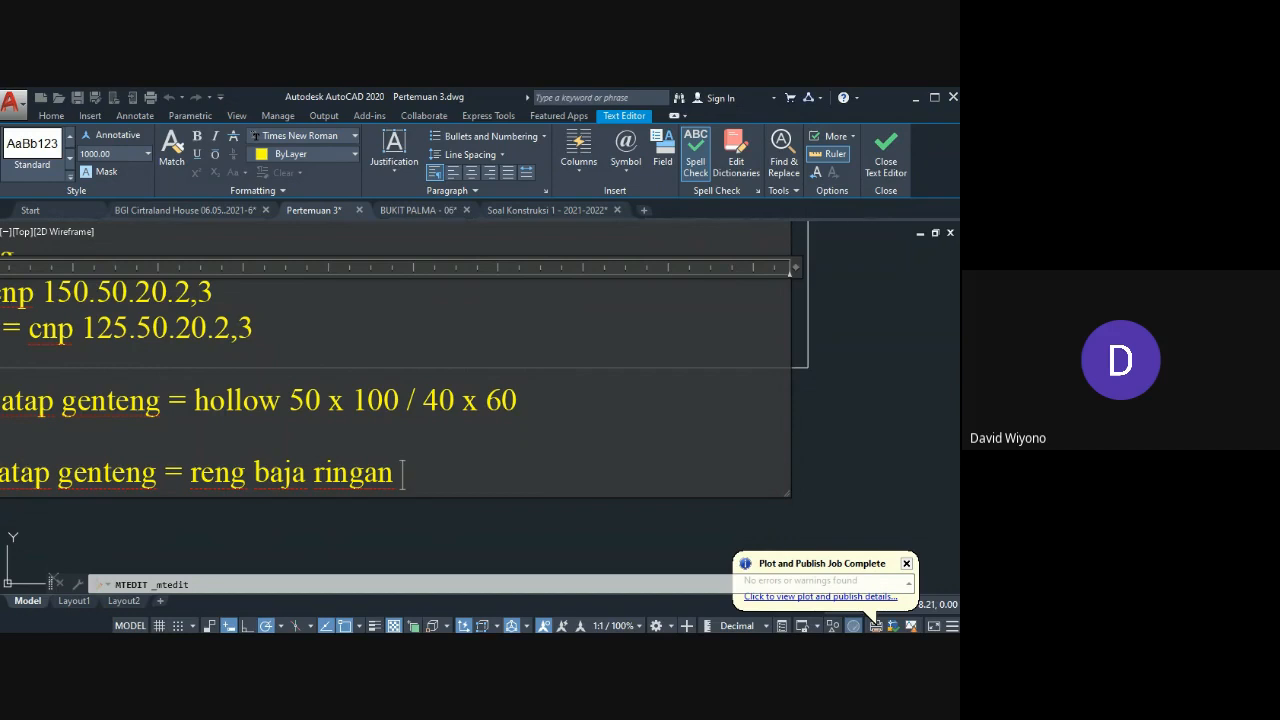
key("alt+Tab")
type("16 x 5")
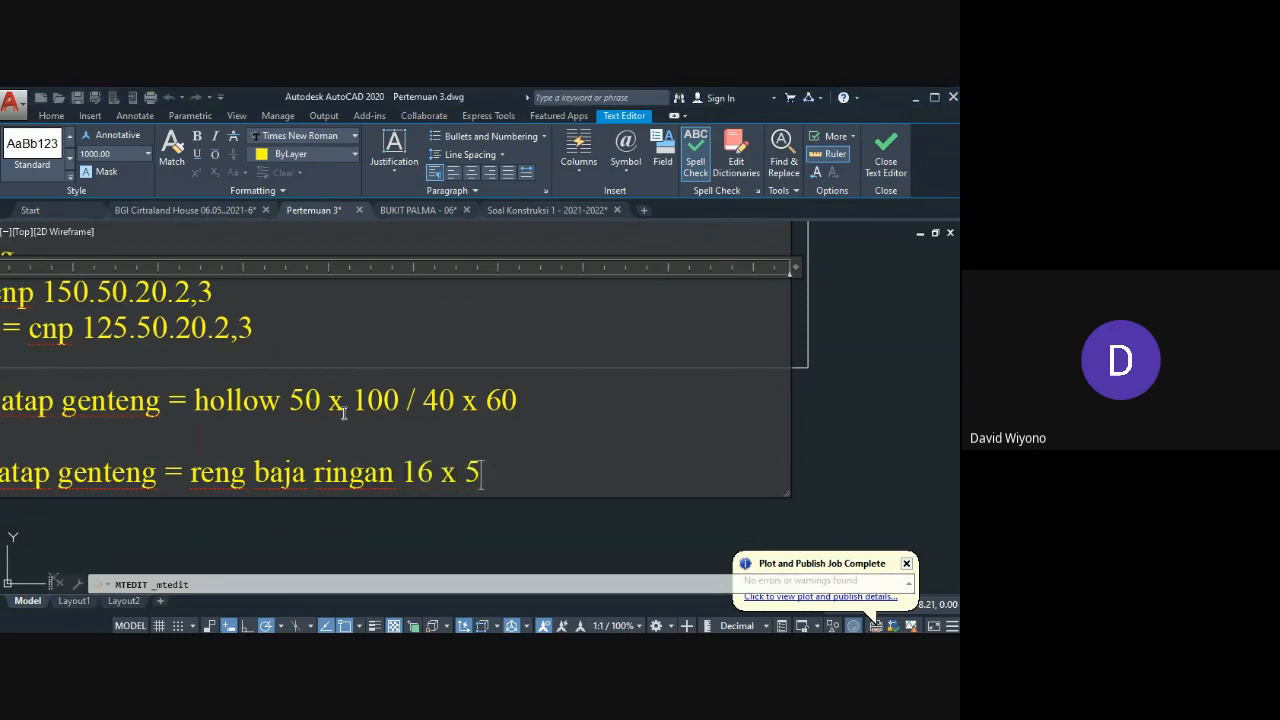
type("3 x 0.45")
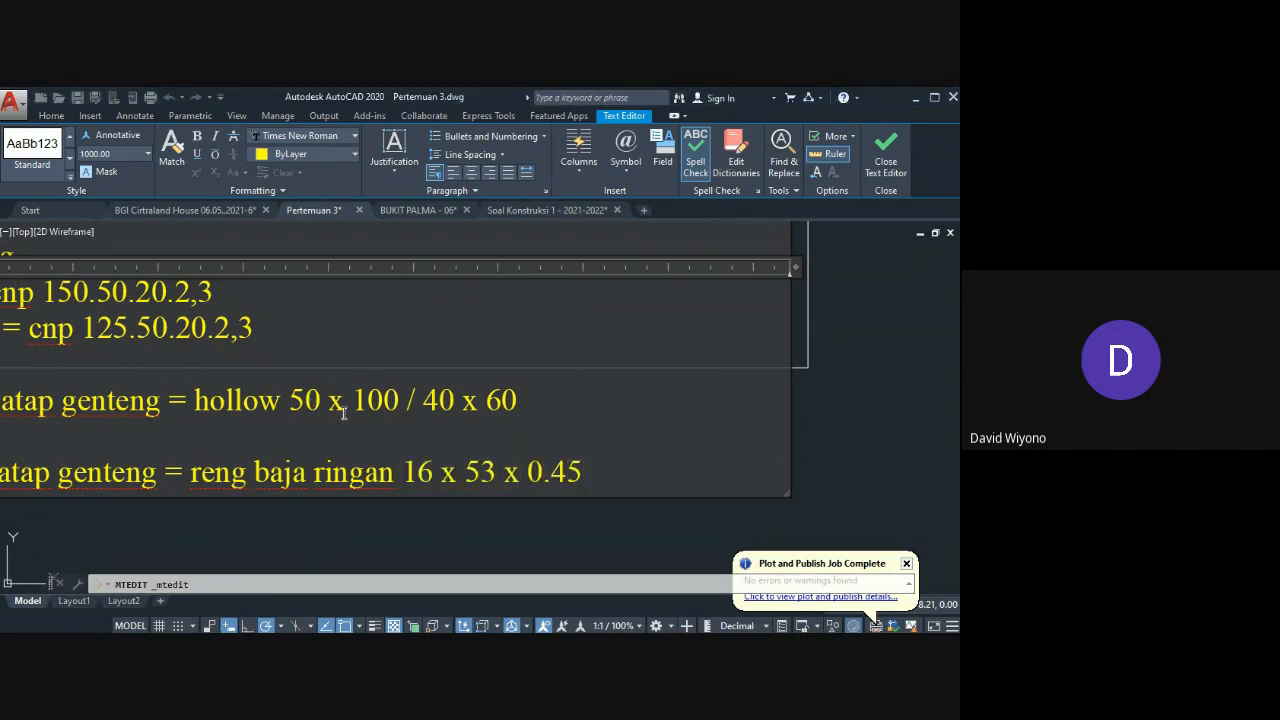
left_click(433, 474)
left_click(220, 534)
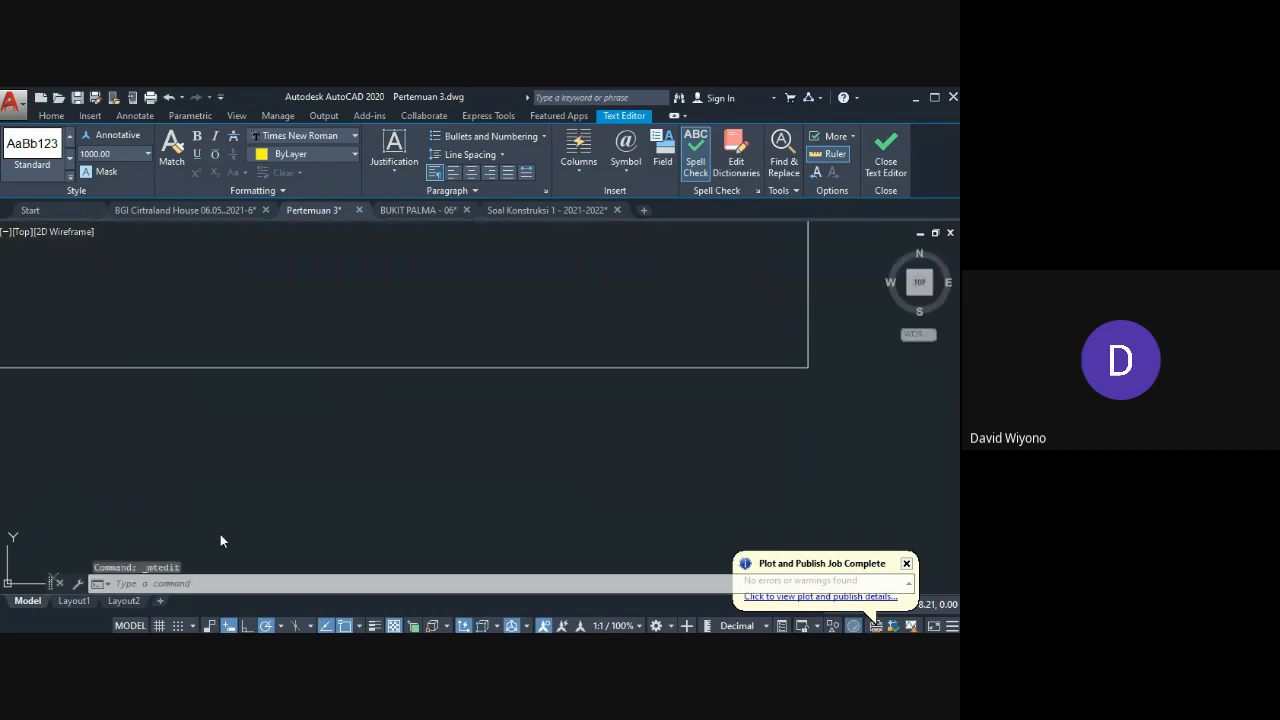
Step: Stretch the lower edge of the note's frame down so that it encloses the whole list
scroll(302, 440, "down", 3)
left_click(302, 440)
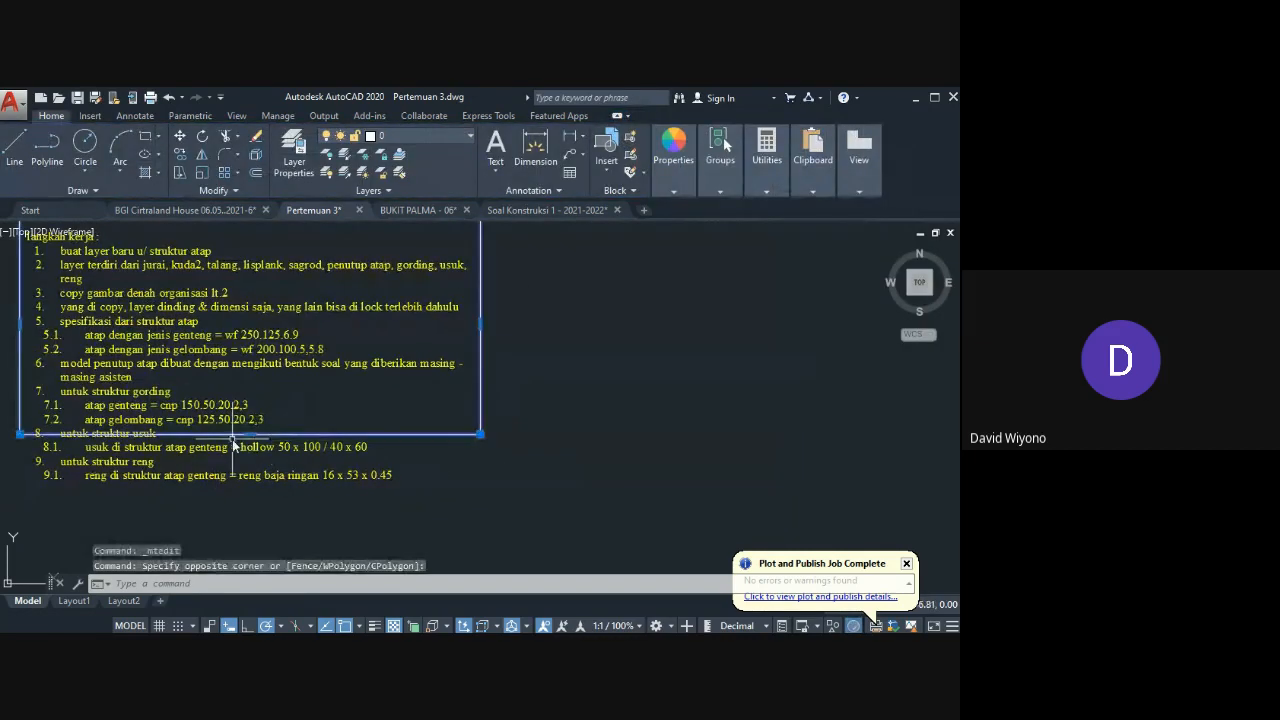
left_click(251, 436)
scroll(185, 481, "down", 4)
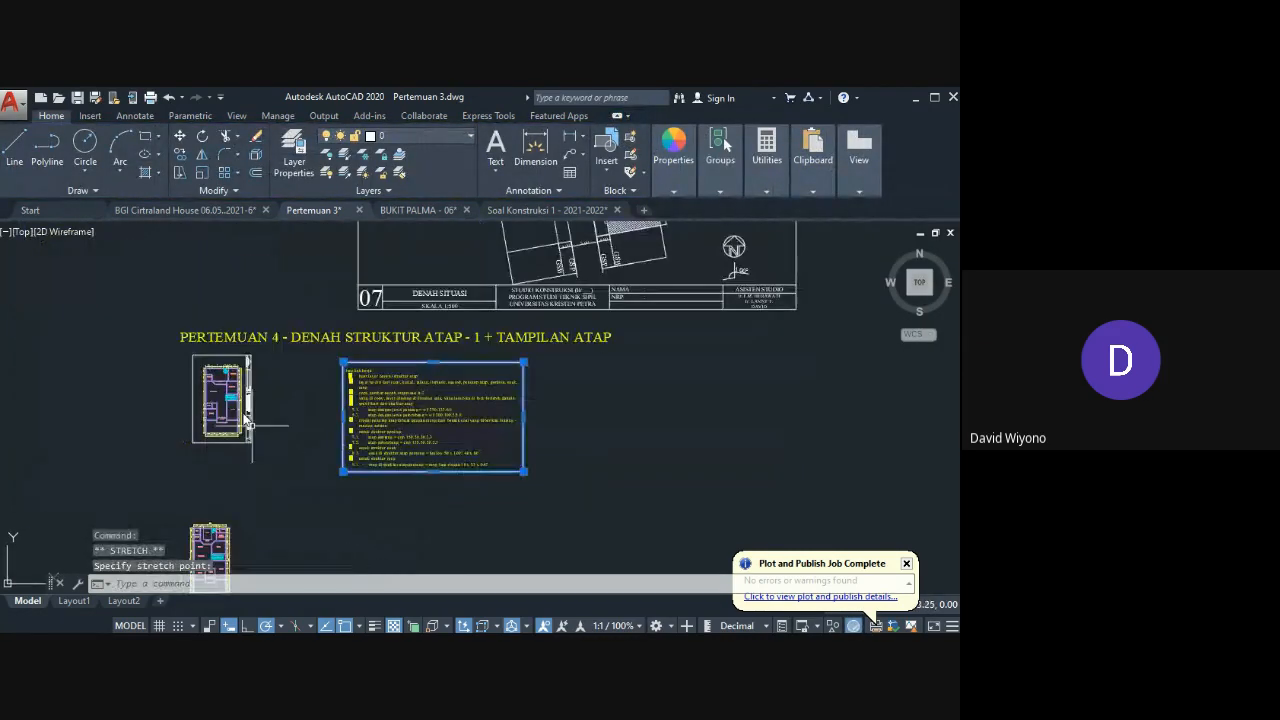
Step: Lock the TEXT, Tangga, Kusen Pintu Jendela, Kop Gambar, Keterangan, GARIS TAMPAK and Defpoints layers, leaving As Bangunan unlocked
scroll(238, 390, "up", 3)
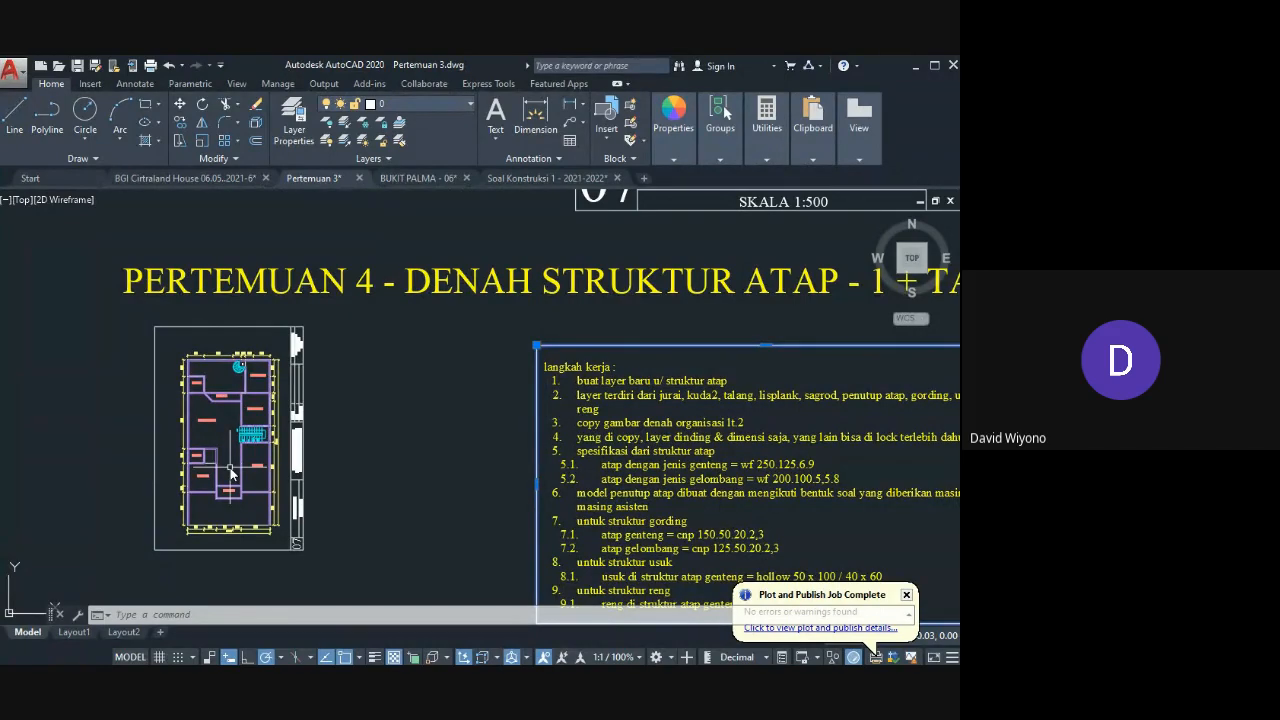
left_click(410, 108)
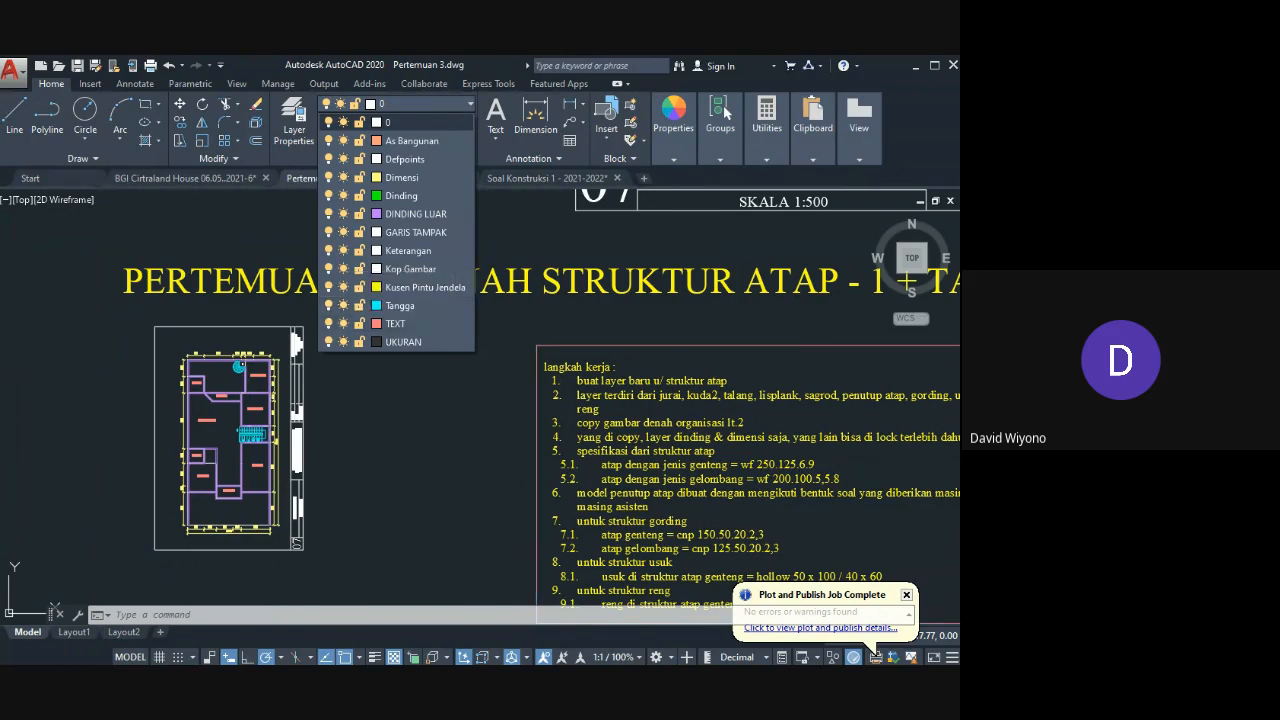
left_click(359, 287)
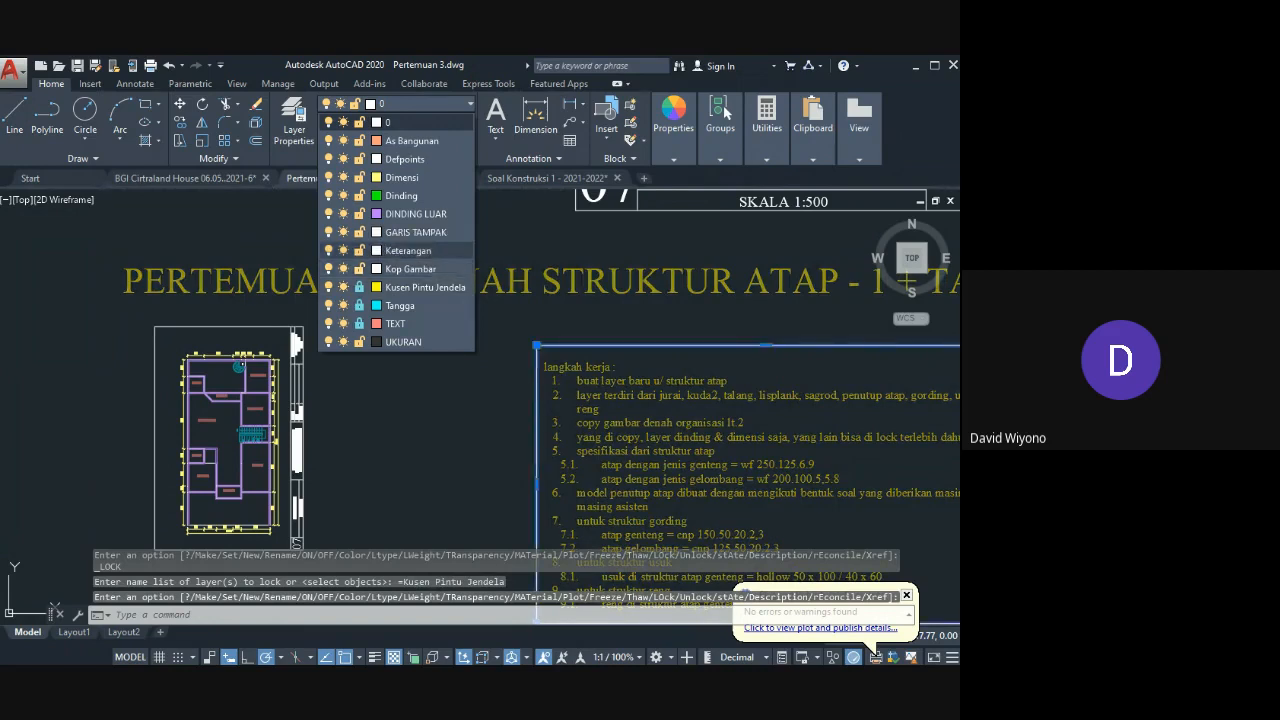
left_click(359, 269)
left_click(359, 250)
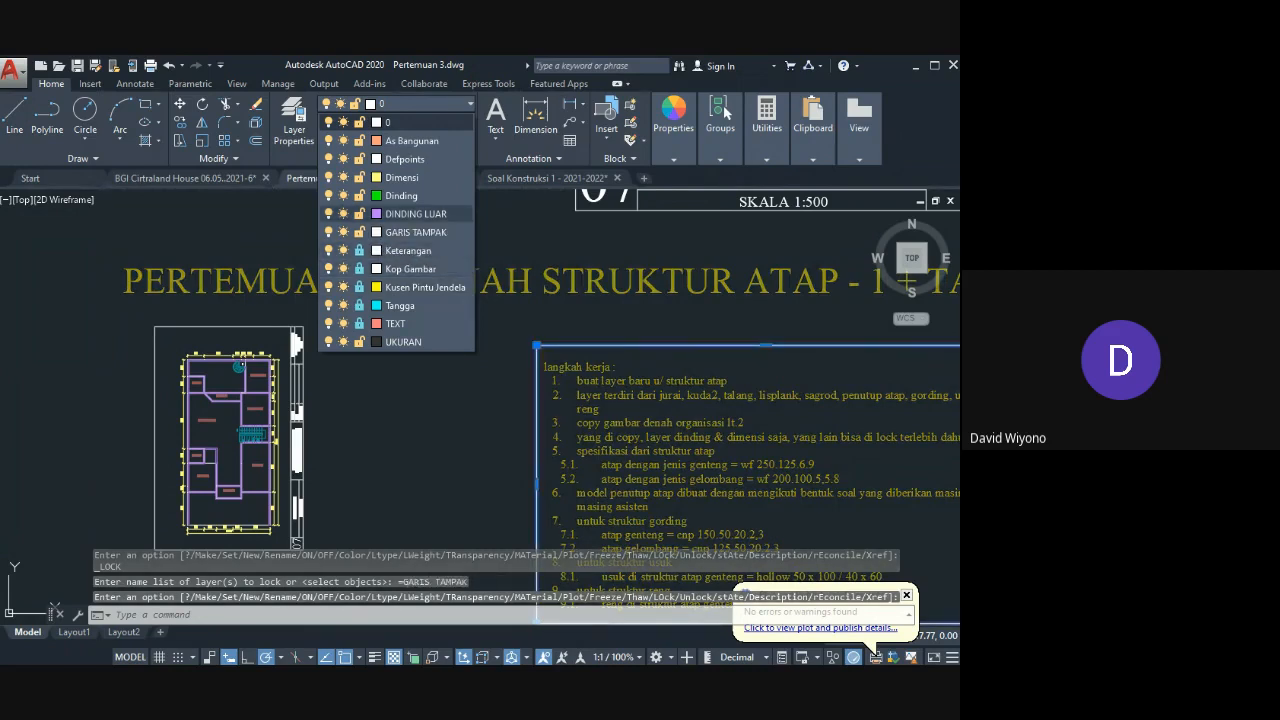
left_click(359, 232)
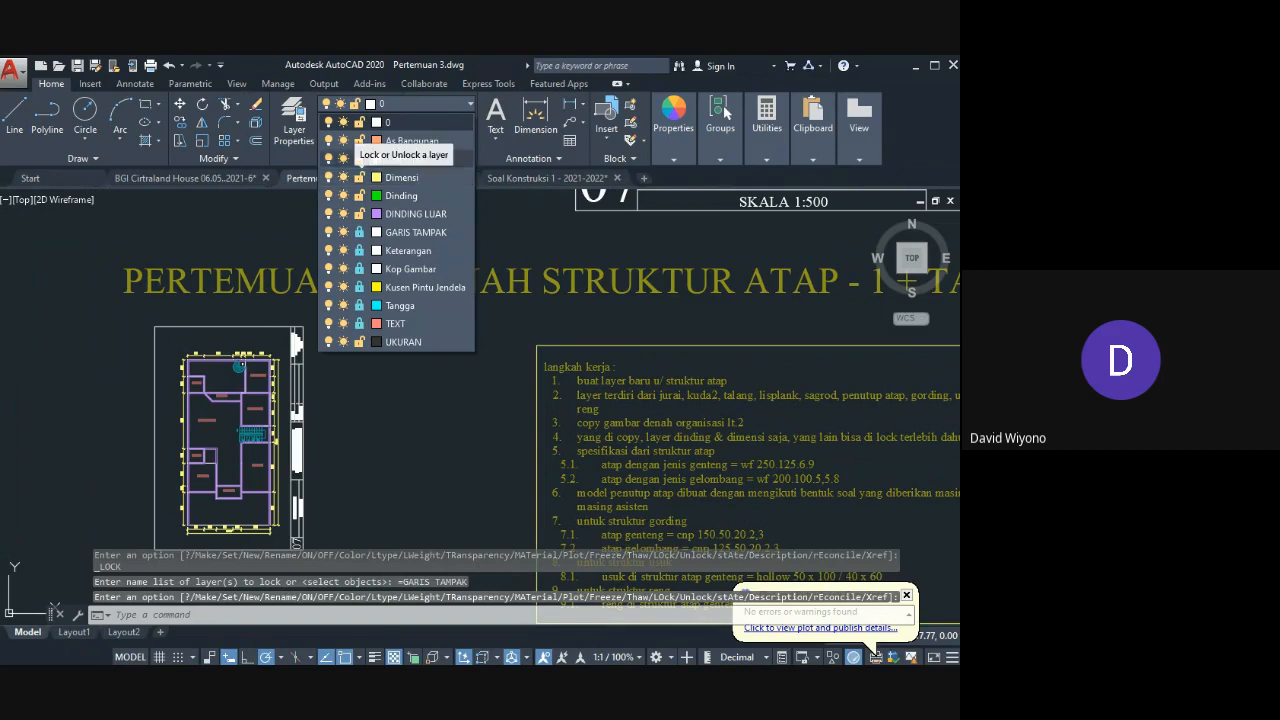
left_click(359, 159)
left_click(359, 141)
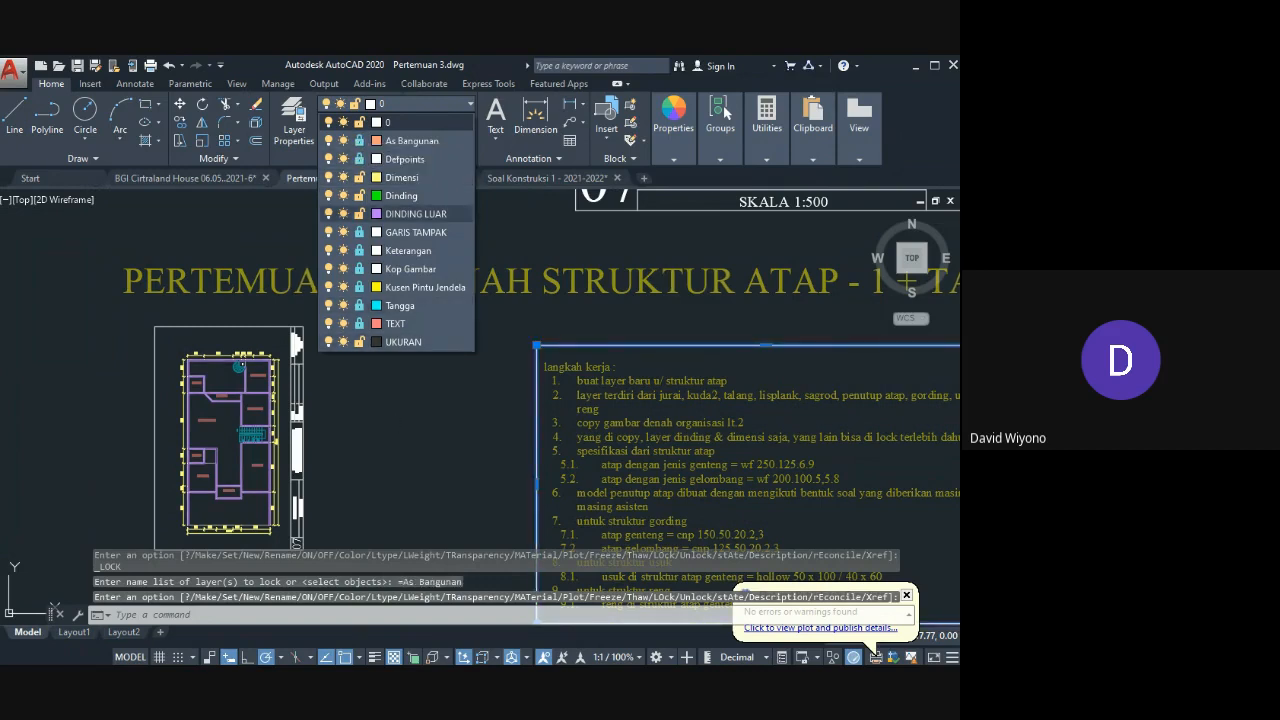
left_click(359, 141)
left_click(379, 389)
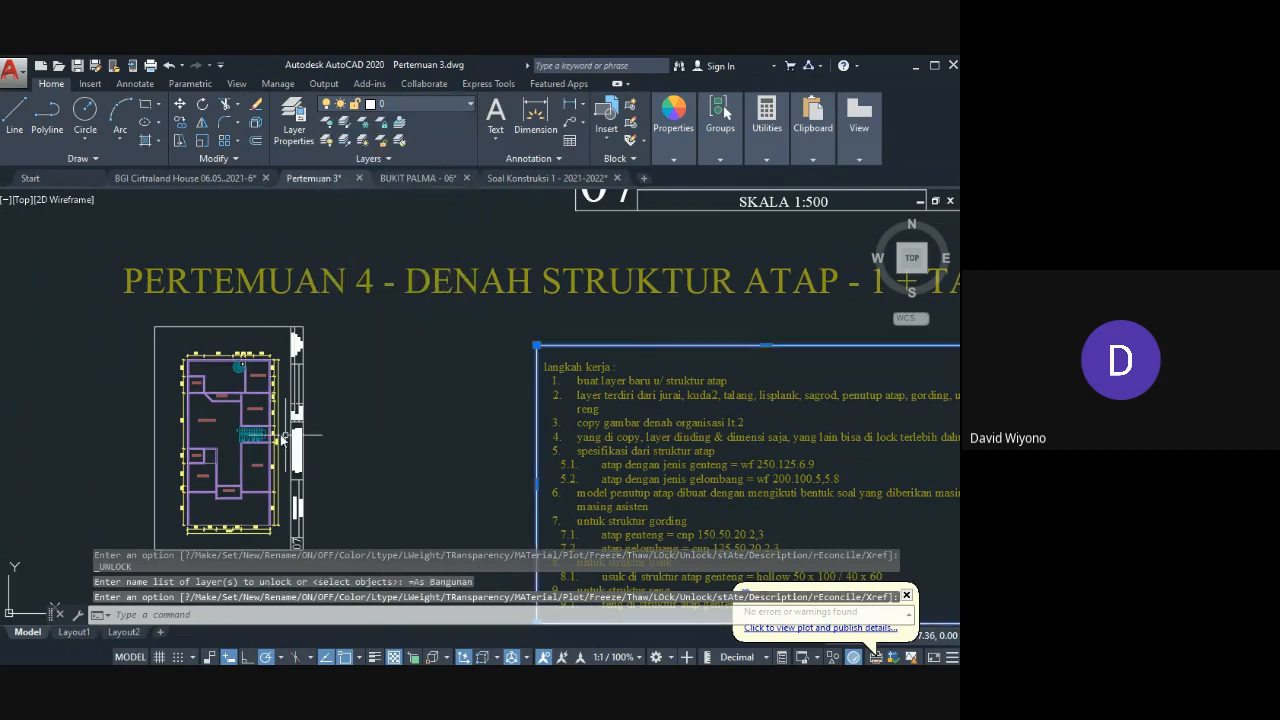
Step: Copy the floor plan sheet under the Pertemuan 4 title horizontally into the space between the original and the note
mouse_move(345, 470)
middle_mouse_down()
mouse_move(401, 375)
mouse_move(429, 378)
mouse_move(372, 407)
middle_mouse_up()
left_click(333, 258)
left_click(123, 523)
type("co")
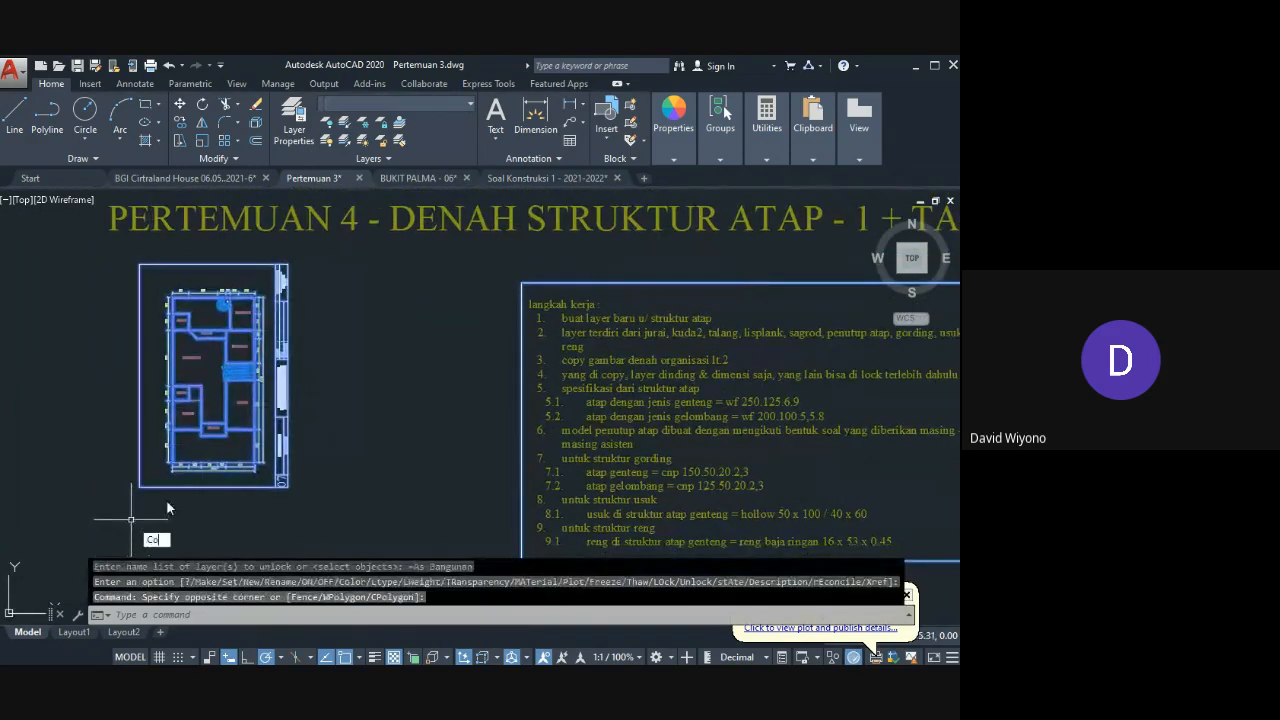
key("space")
left_click(360, 507)
left_click(531, 507)
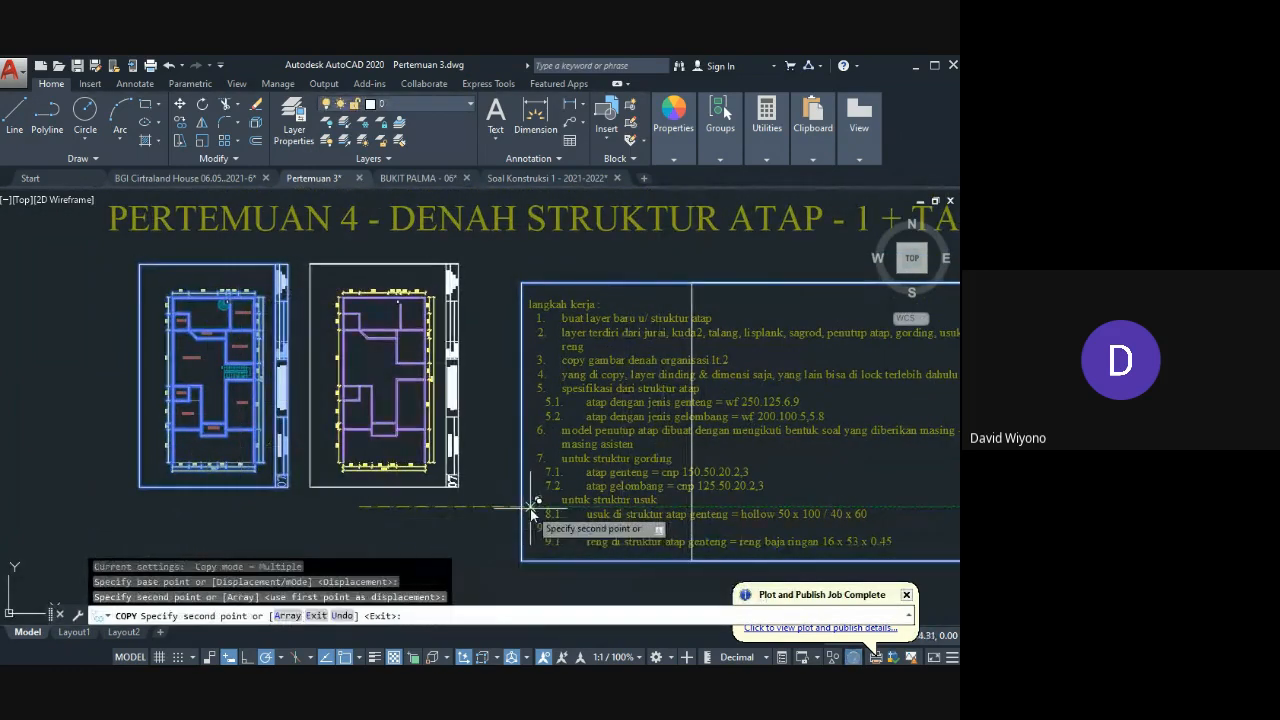
key("Escape")
Step: Erase the duplicate note frame that was copied along with the plan
scroll(581, 507, "down", 2)
left_click(671, 431)
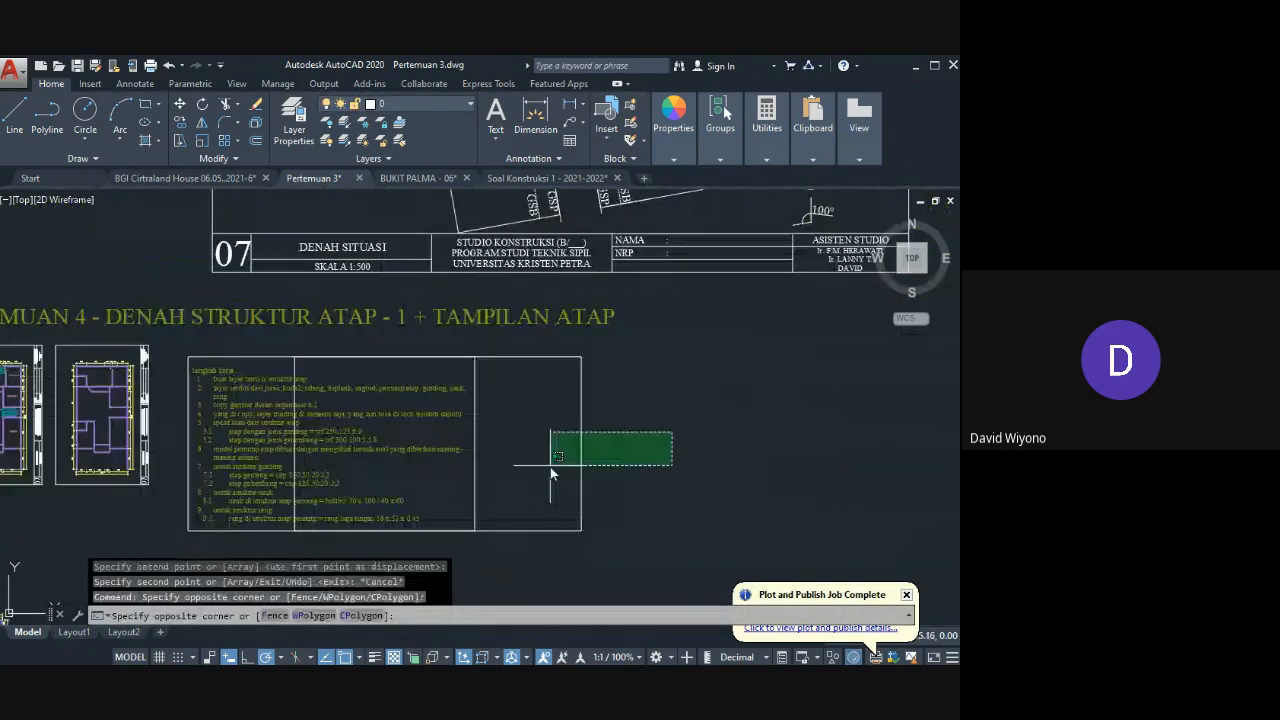
left_click(300, 468)
key("Delete")
Step: Erase the small leftover object in the upper room of the copied floor plan
scroll(47, 431, "up", 3)
middle_click_drag(47, 431, 134, 425)
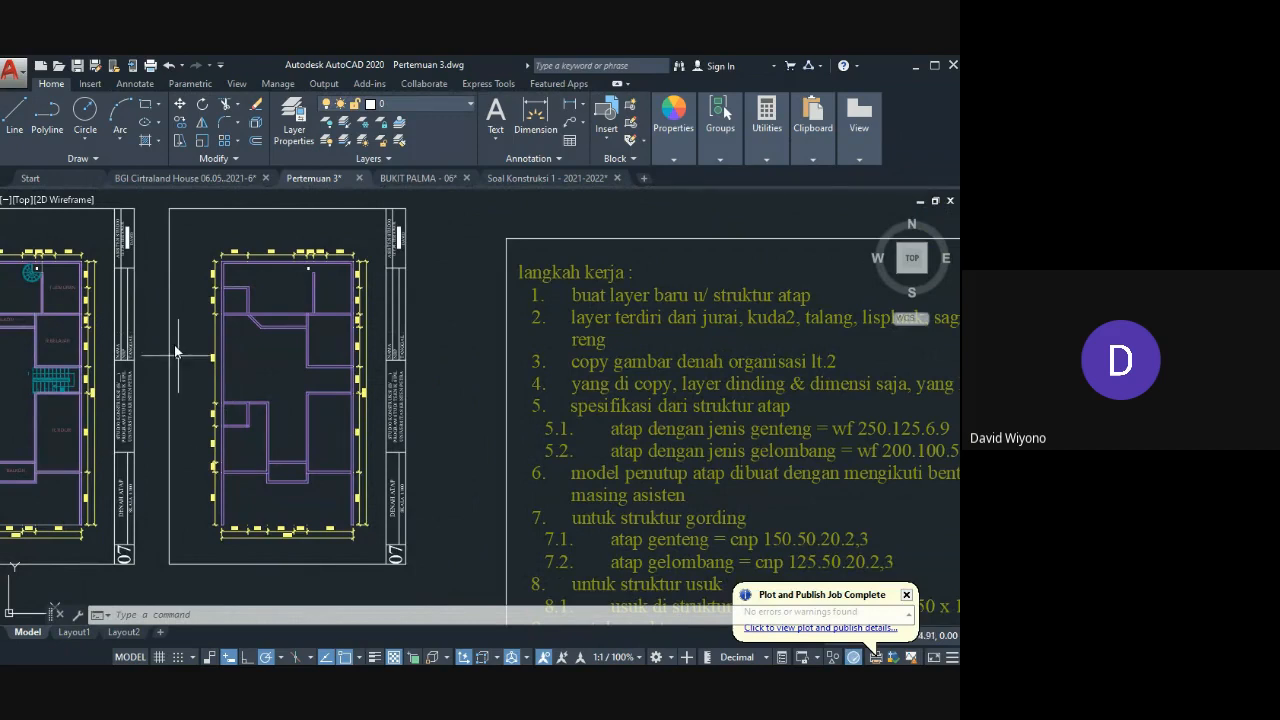
scroll(300, 286, "up", 4)
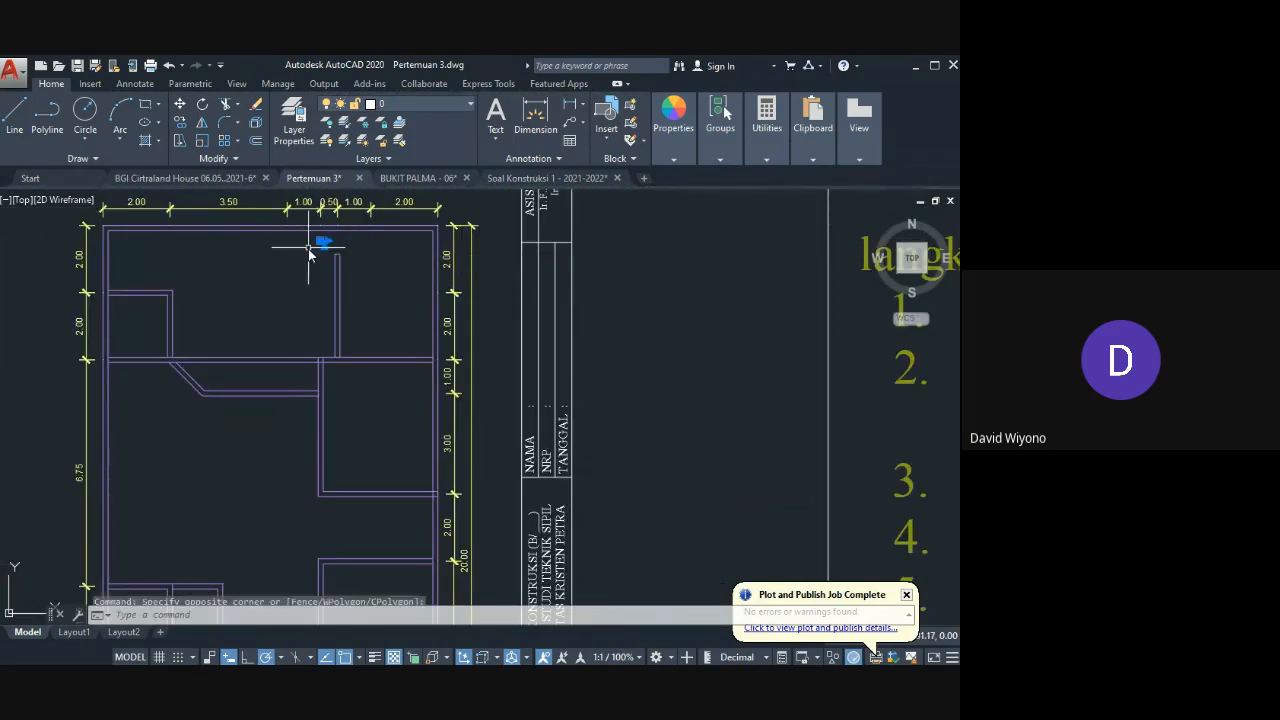
scroll(281, 297, "down", 3)
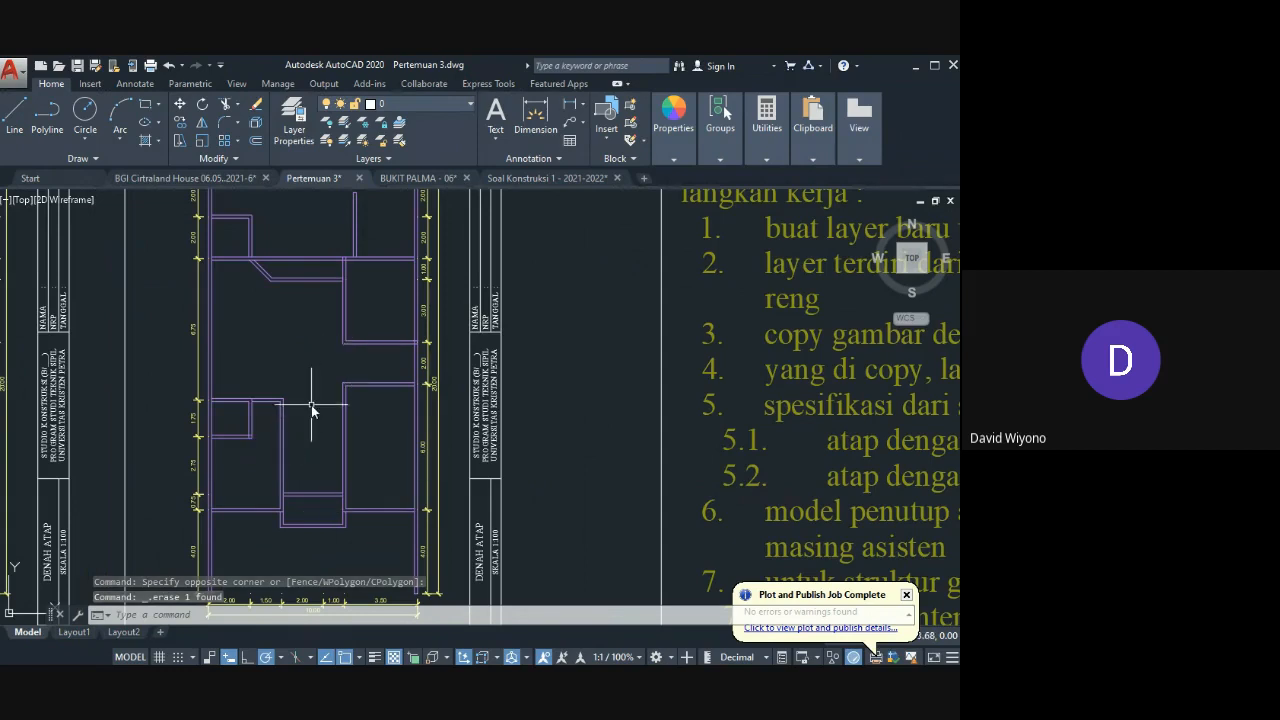
Step: Create four new layers named Jurai, Talang, Lisplank and Kuda - kuda, based on the UKURAN layer
left_click(407, 108)
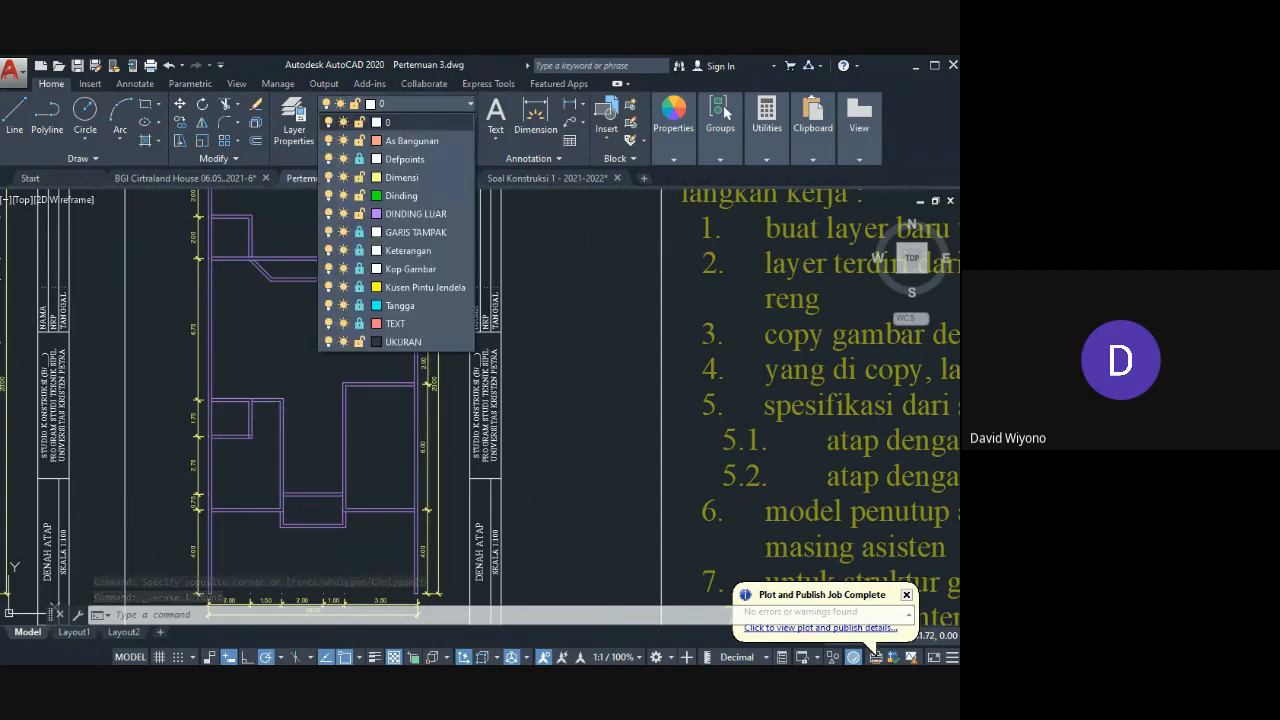
left_click(251, 386)
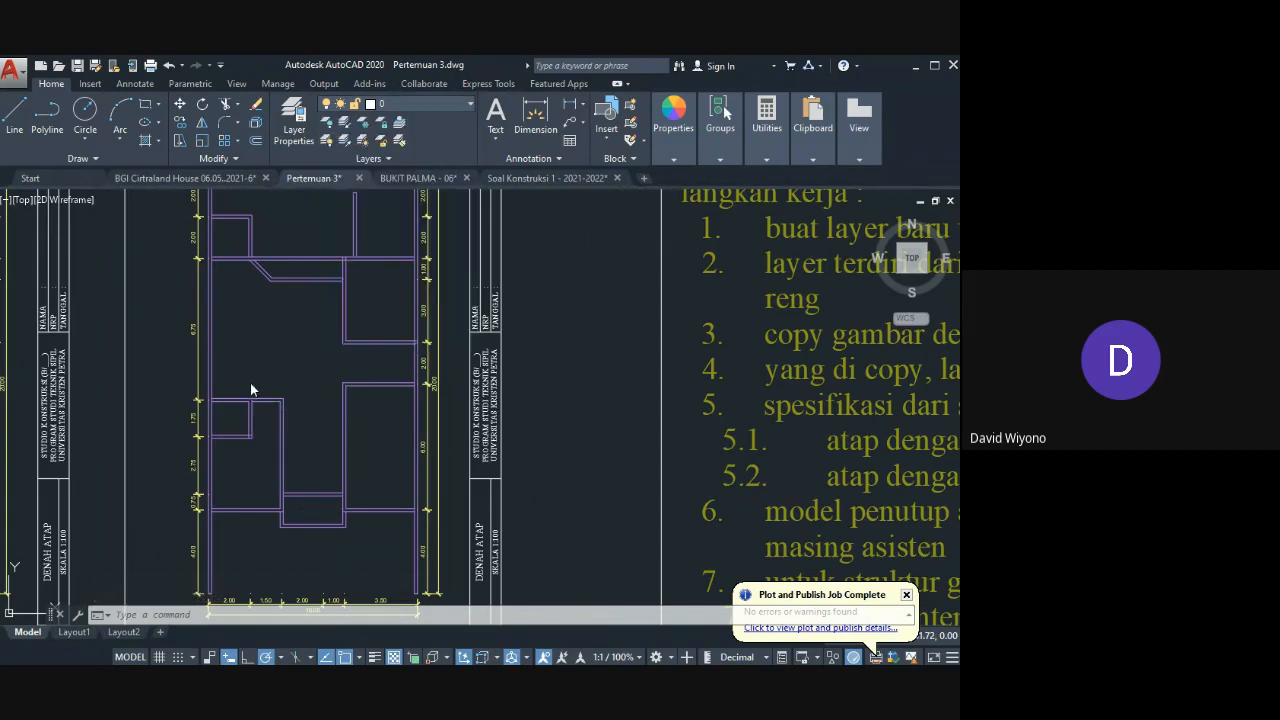
left_click(294, 118)
left_click(20, 325)
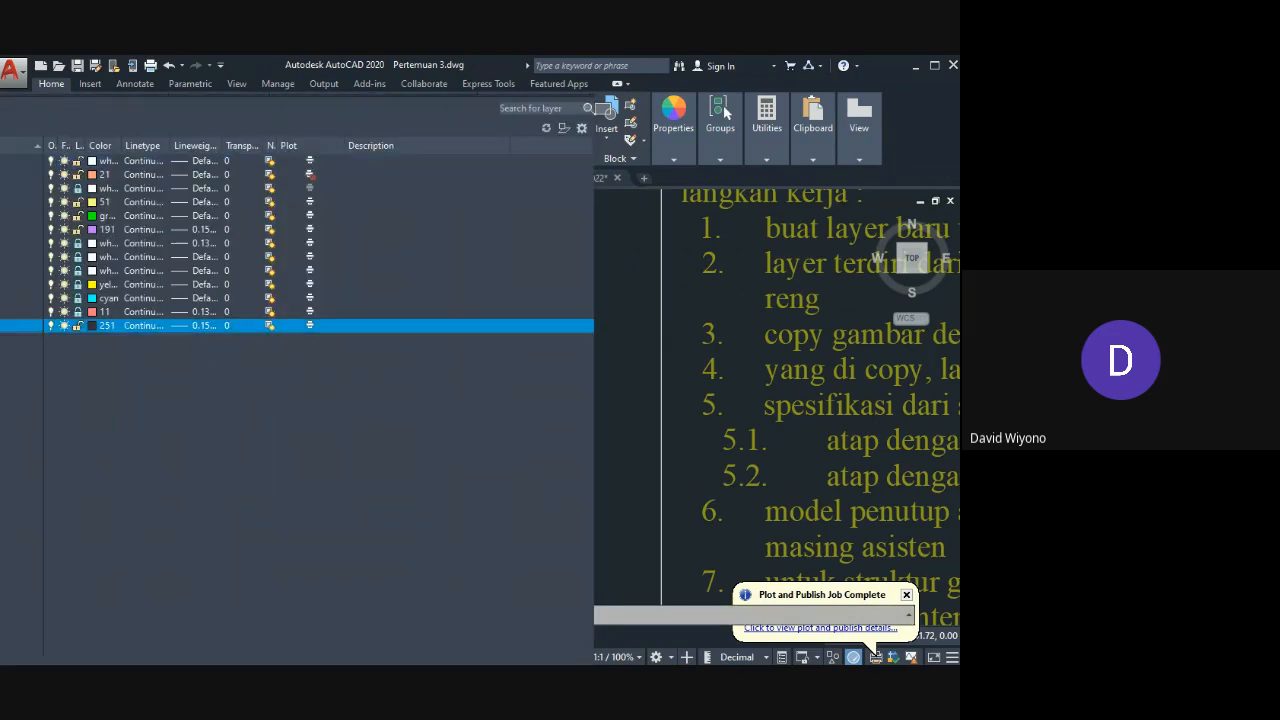
key("alt+n")
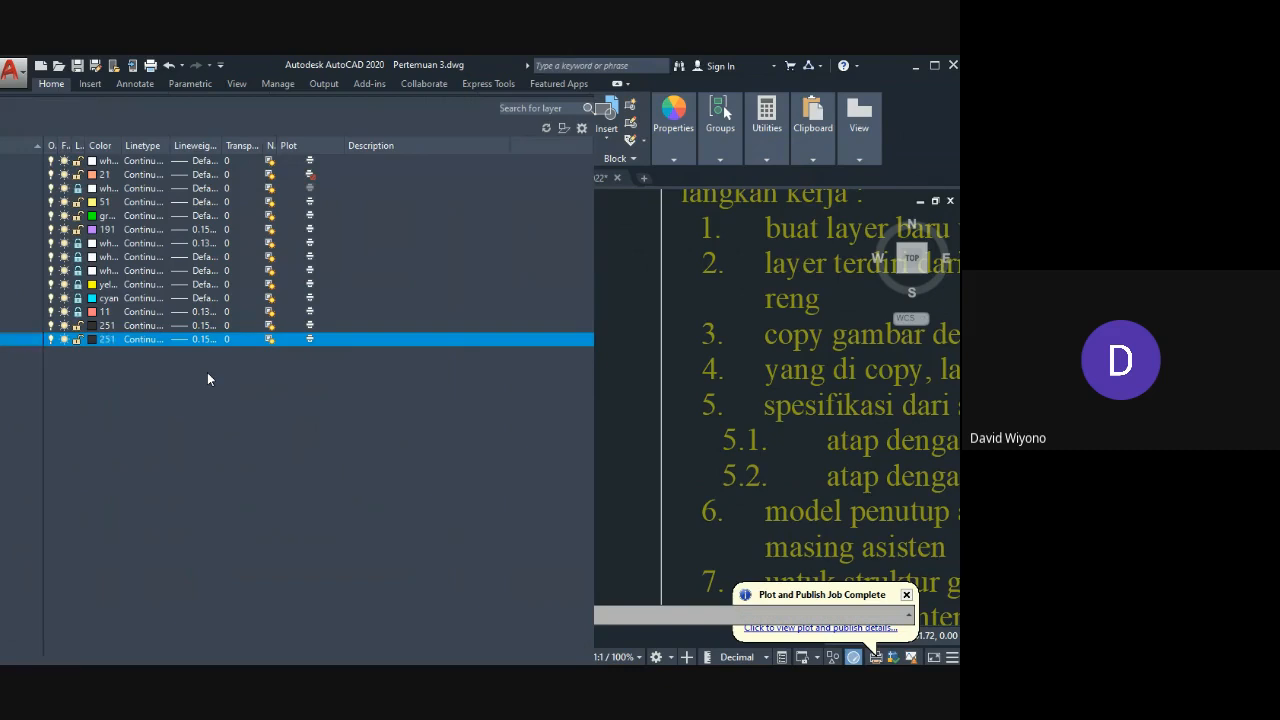
key("alt+n")
key("alt+n")
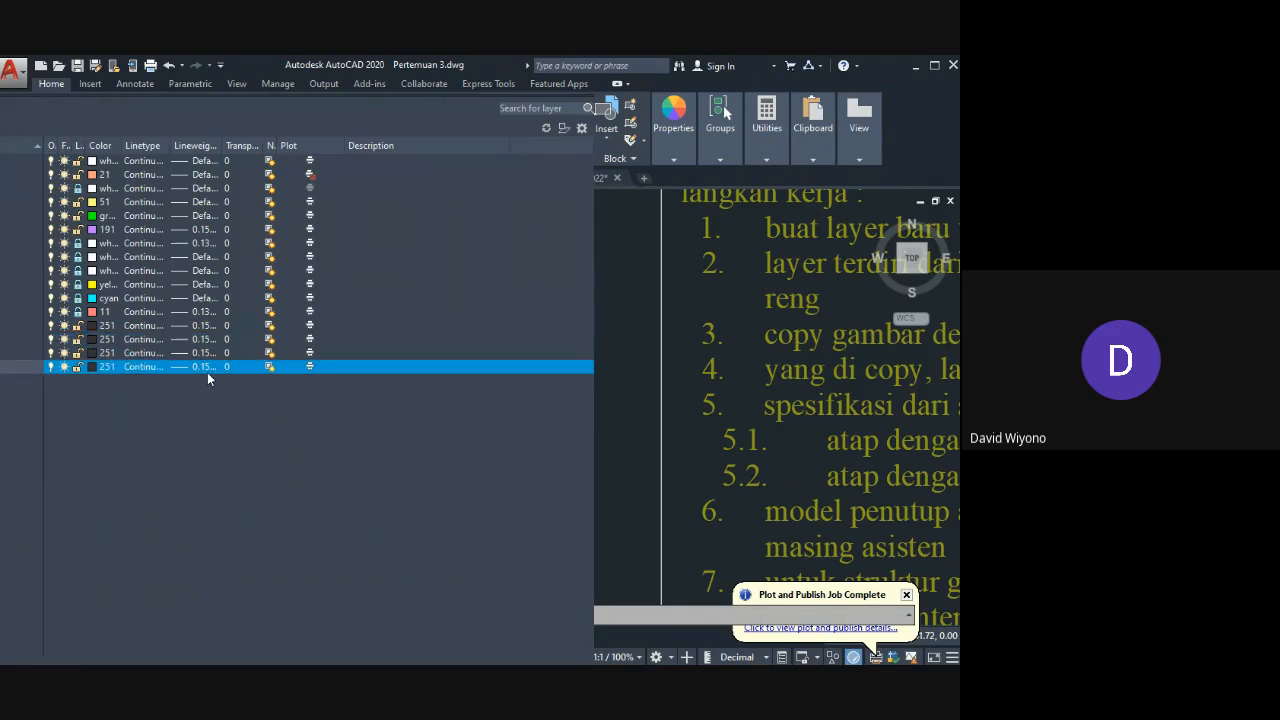
key("alt+n")
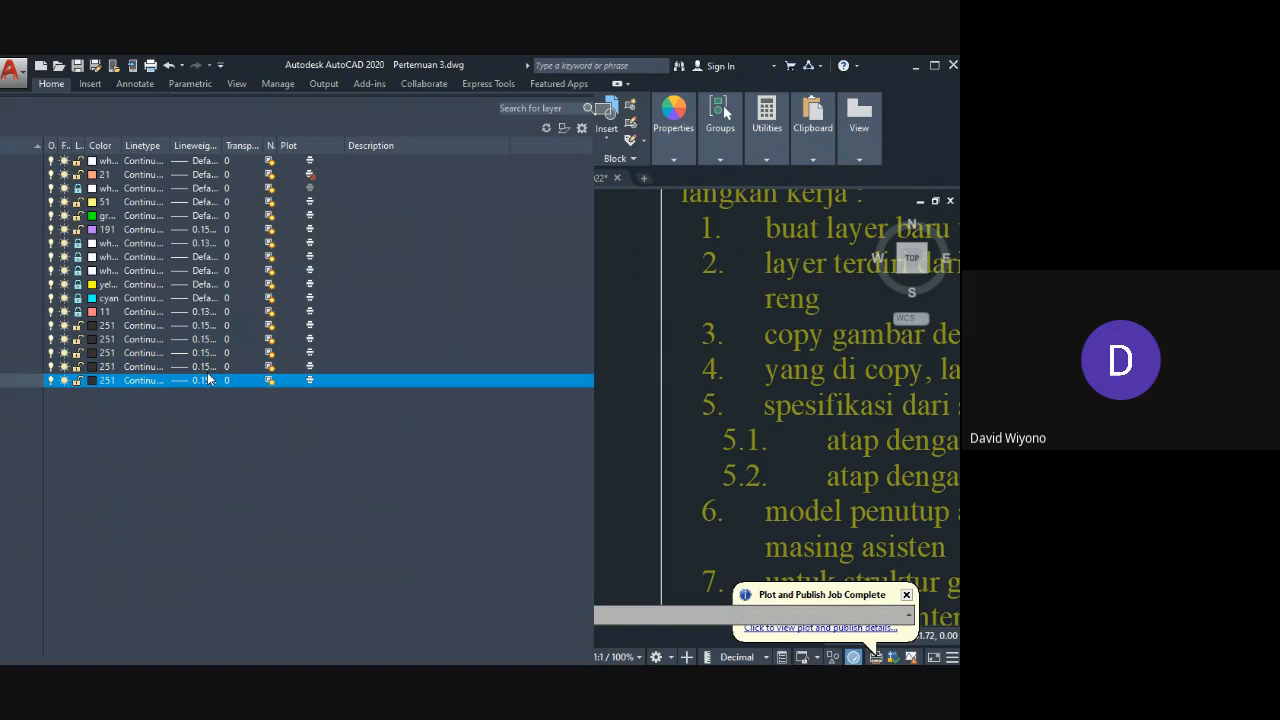
key("Return")
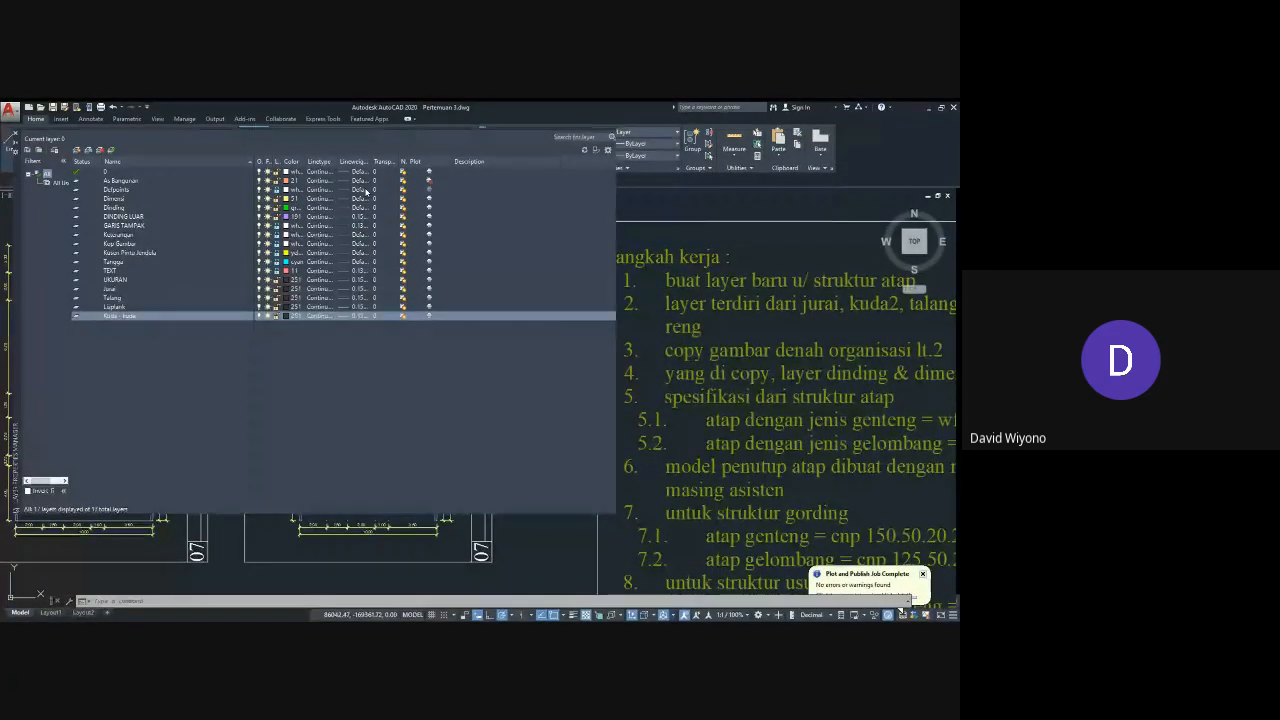
key("Return")
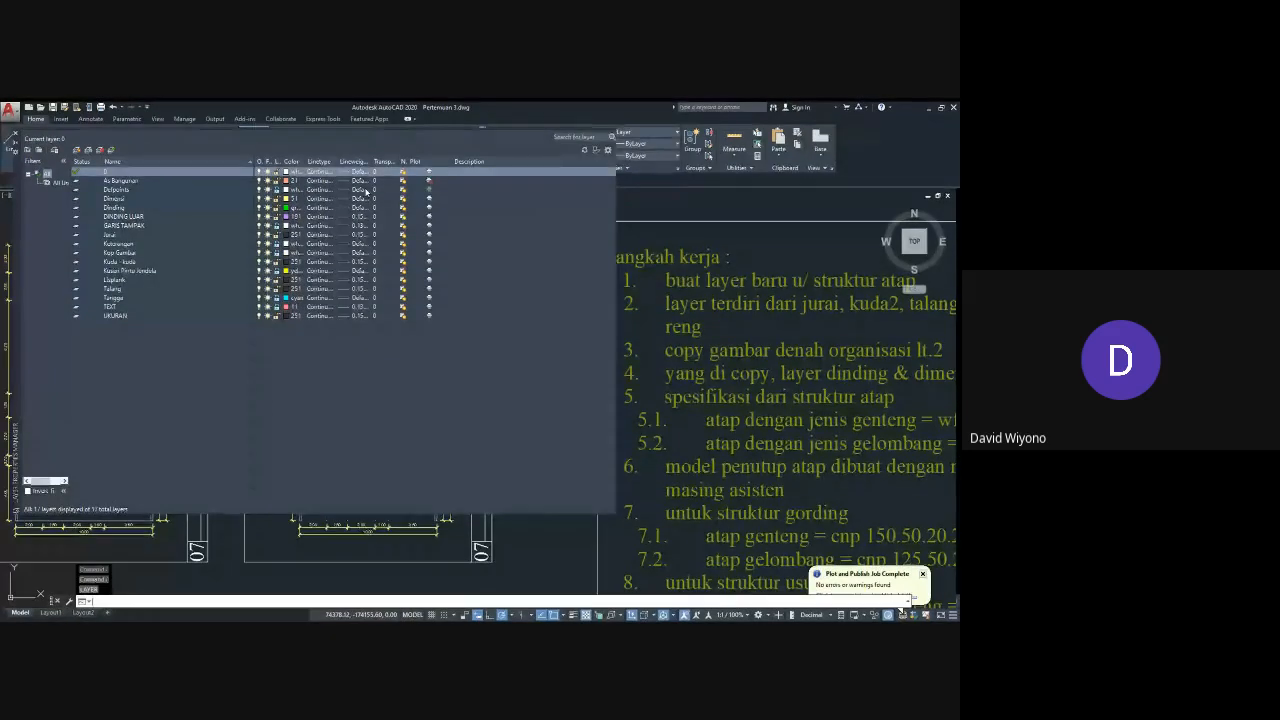
Step: Add a new layer named Gording, based on the UKURAN layer
left_click(153, 316)
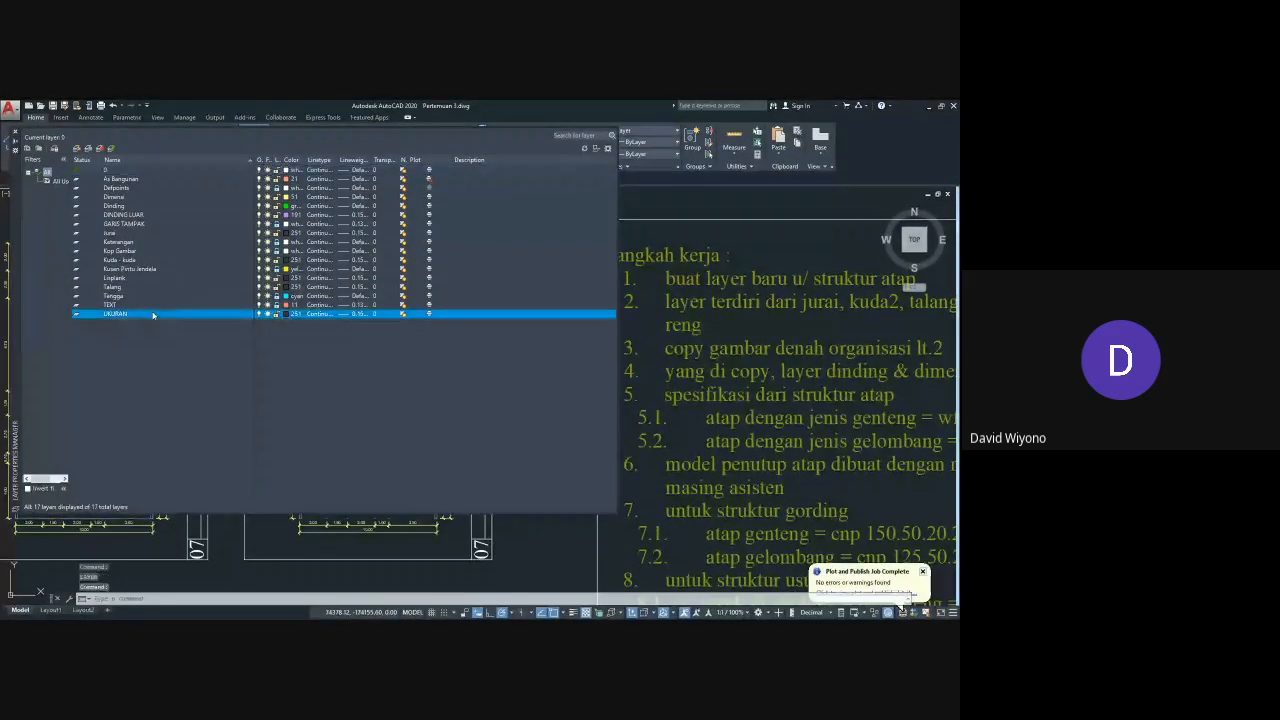
key("alt+n")
type("Gording")
key("Return")
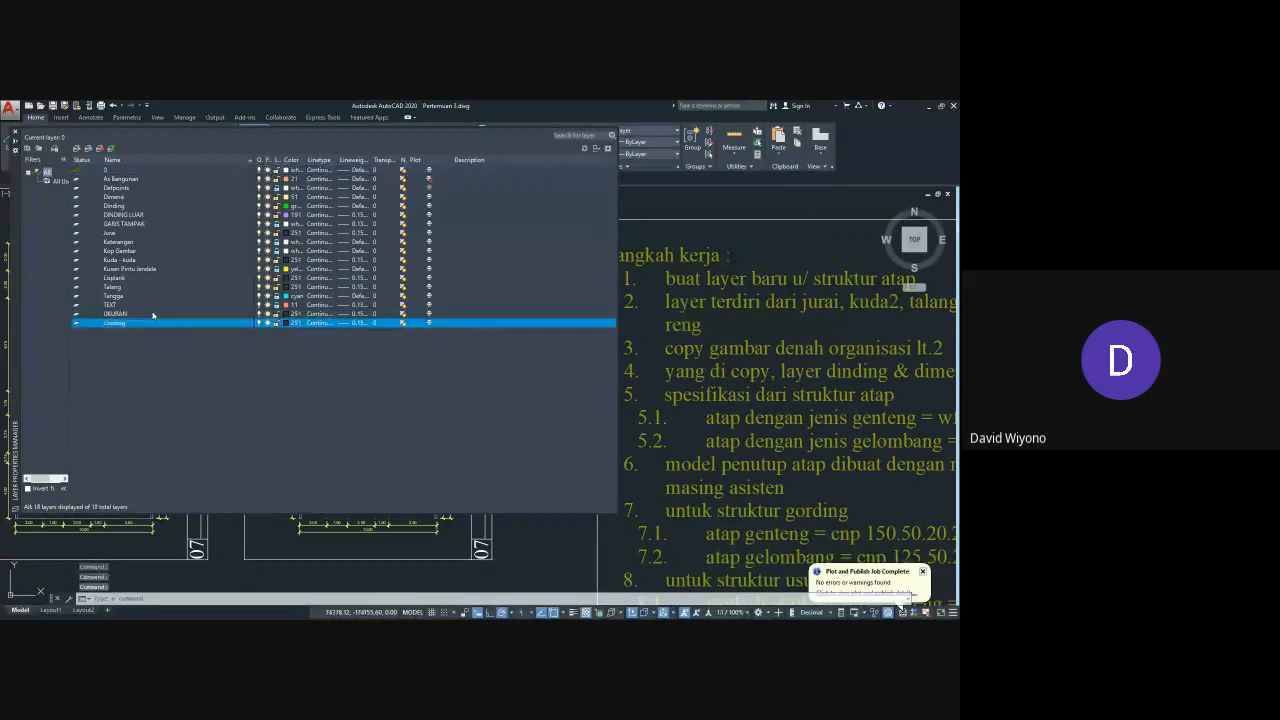
Step: Add two more roof structure layers named Usuk and Reng
key("alt+n")
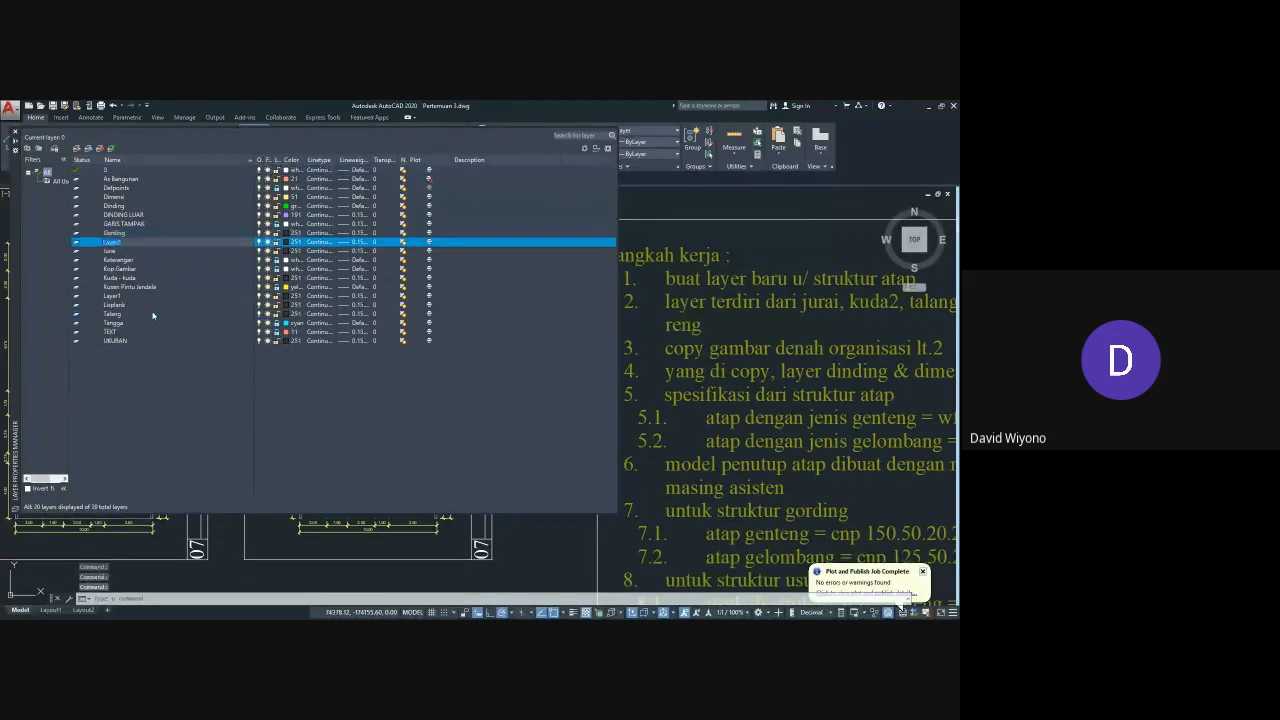
type("Lt")
key("BackSpace")
key("BackSpace")
key("Return")
key("Return")
type("eng")
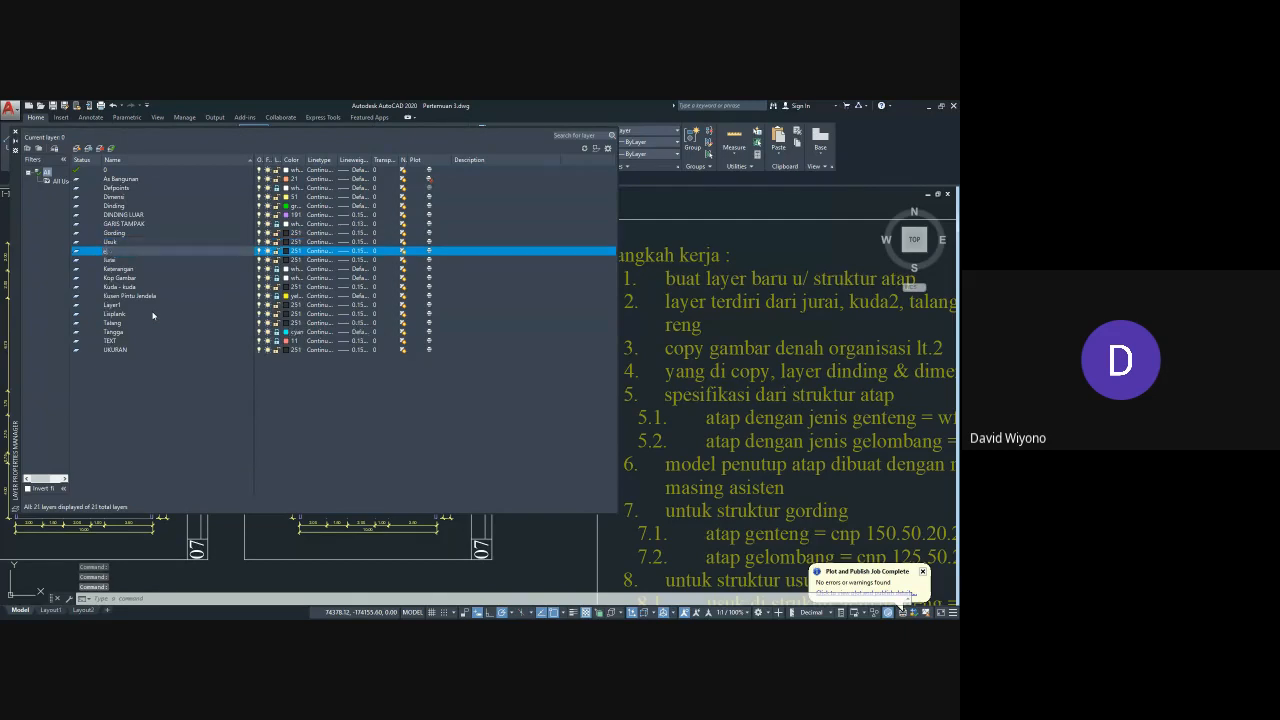
type("eng")
key("Return")
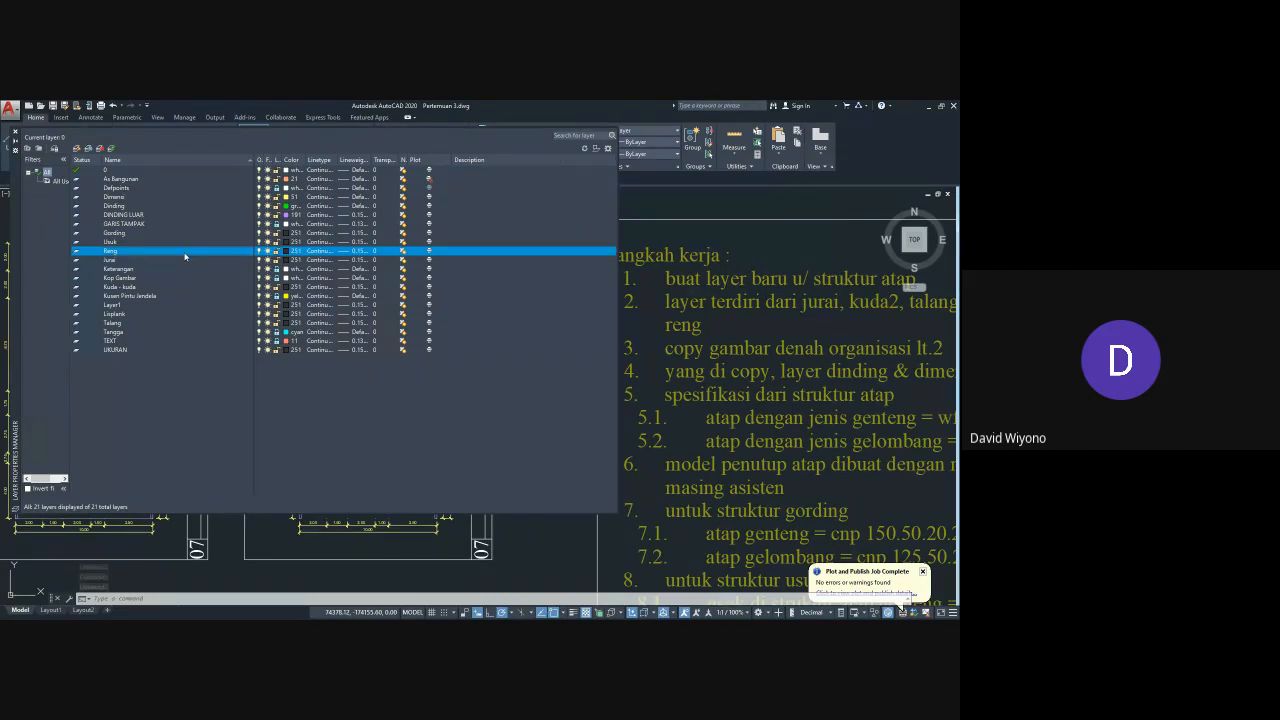
Step: Set the Jurai layer's color to cyan
left_click(130, 205)
left_click(128, 214)
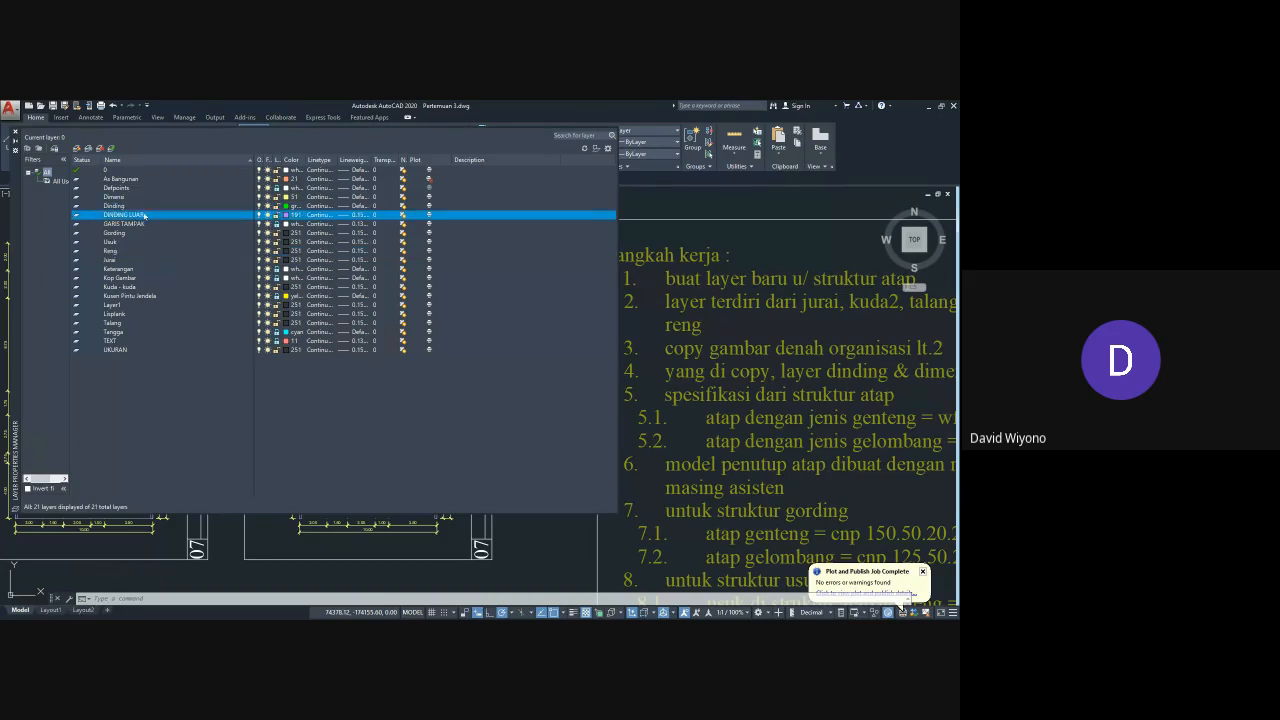
left_click(142, 224)
left_click(223, 241)
left_click(245, 259)
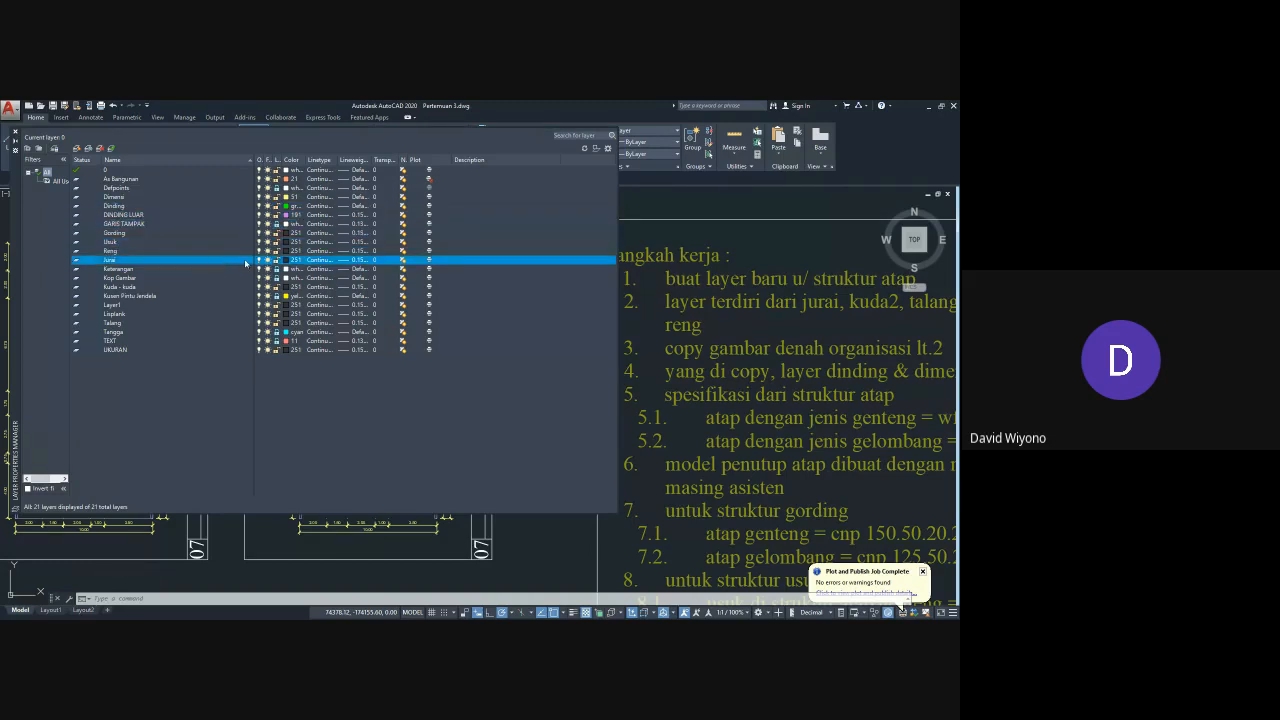
left_click(287, 260)
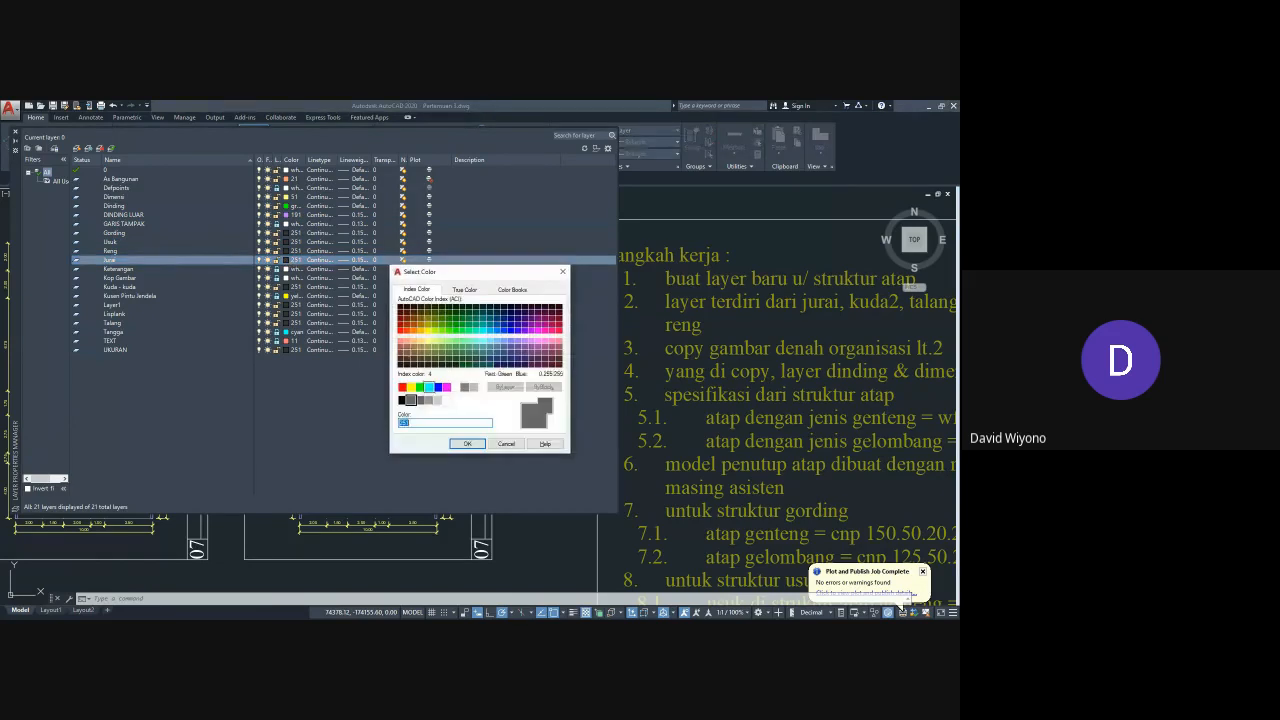
left_click(425, 387)
left_click(457, 443)
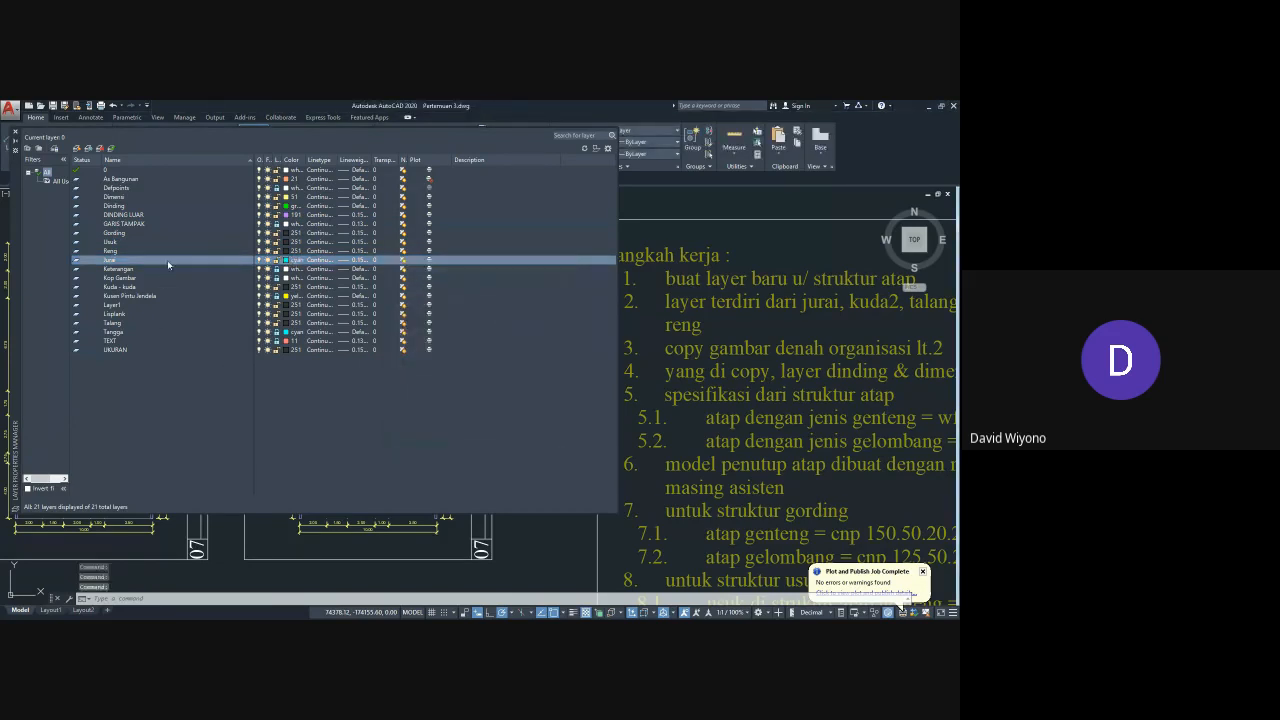
Step: Set the Reng layer's color to yellow and the Gording layer's color to green
left_click(286, 250)
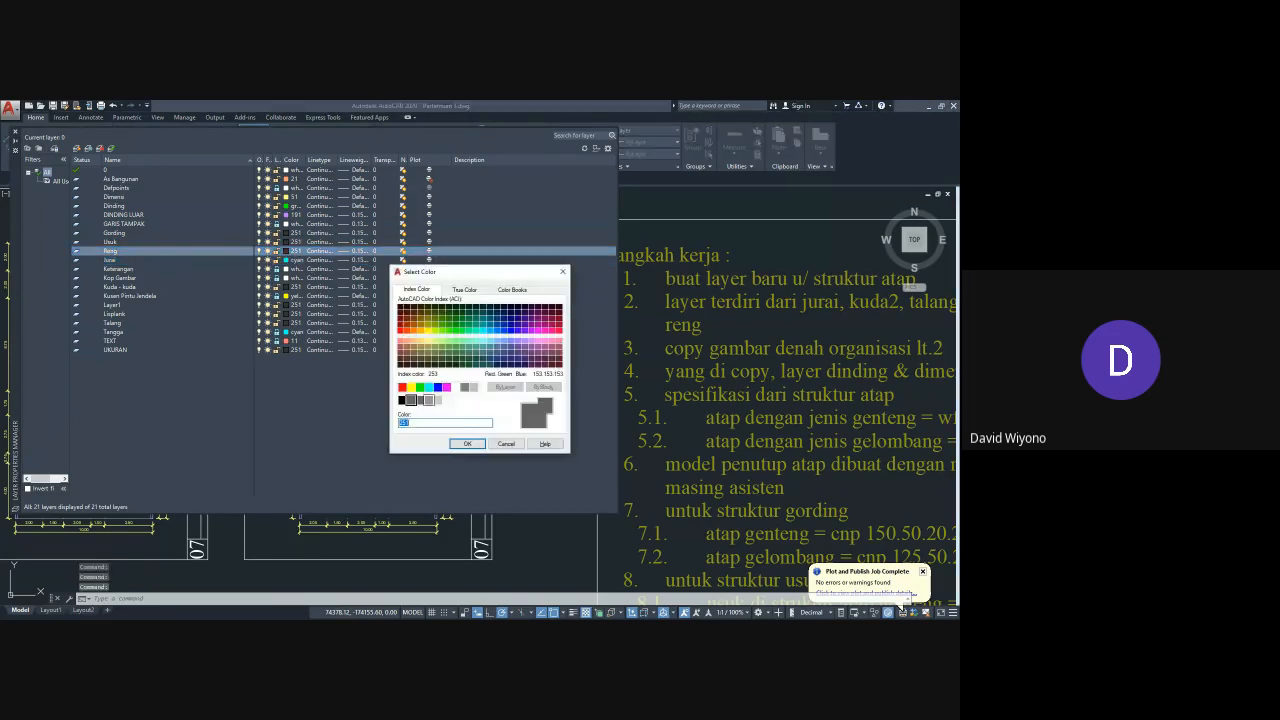
left_click(410, 387)
left_click(476, 443)
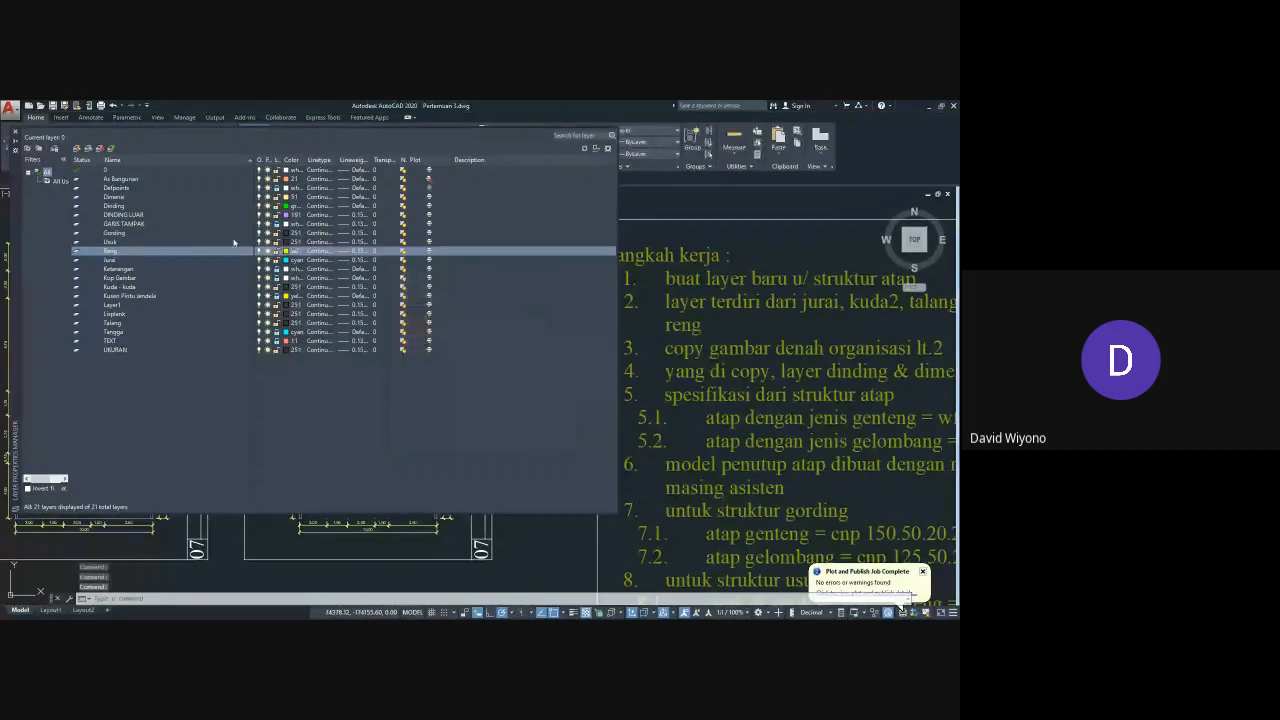
key("Up")
key("Up")
left_click(286, 232)
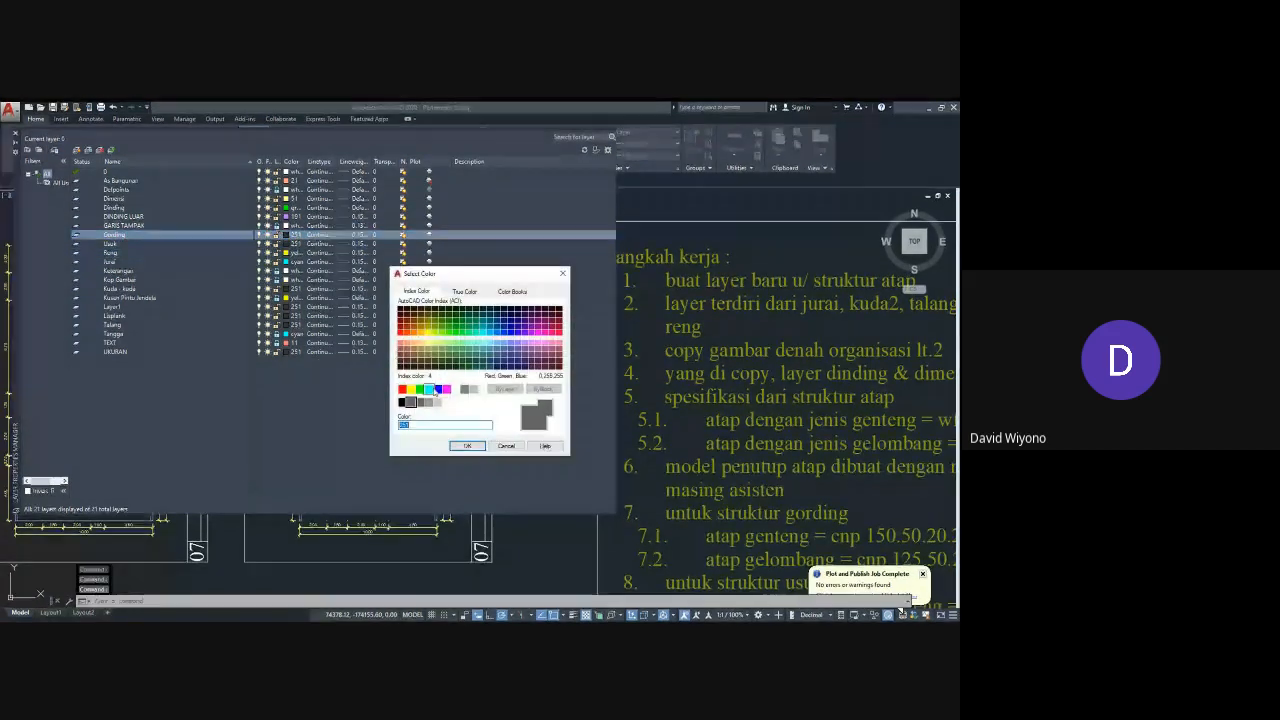
left_click(419, 387)
left_click(467, 443)
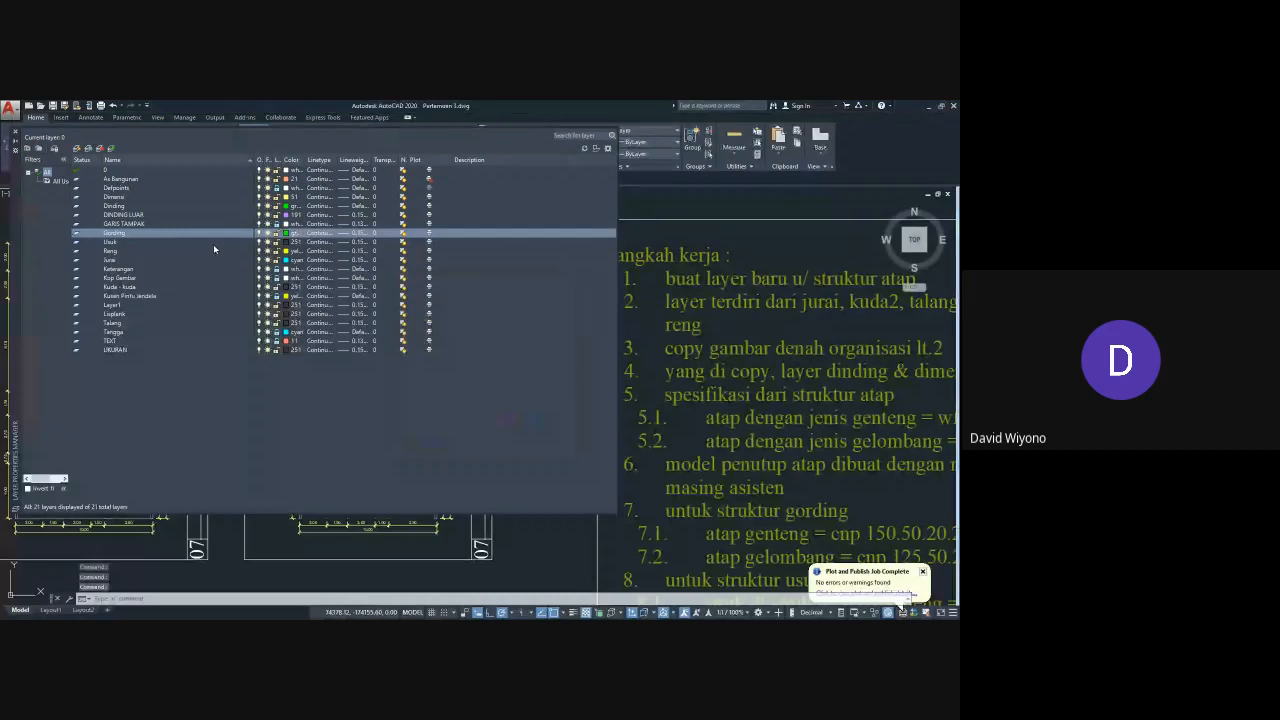
Step: Set the Usuk layer's color to red and the Kuda - kuda layer's color to 255
left_click(286, 241)
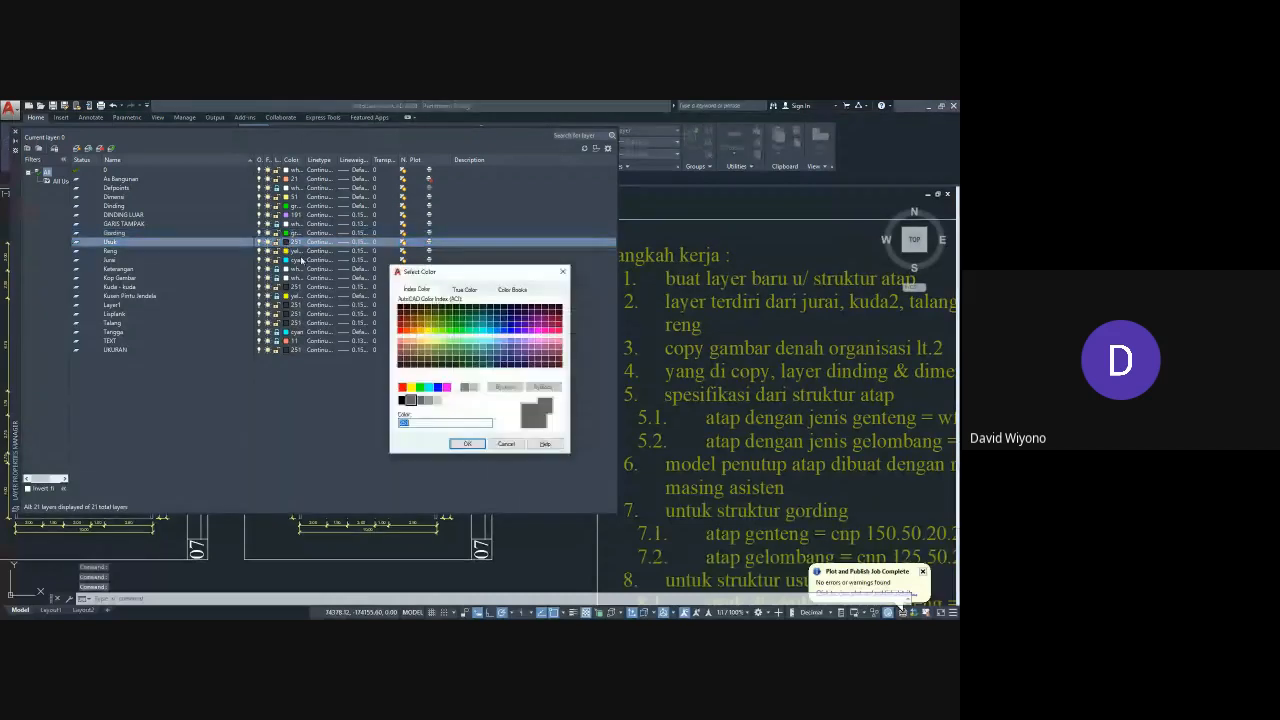
left_click(402, 387)
left_click(467, 443)
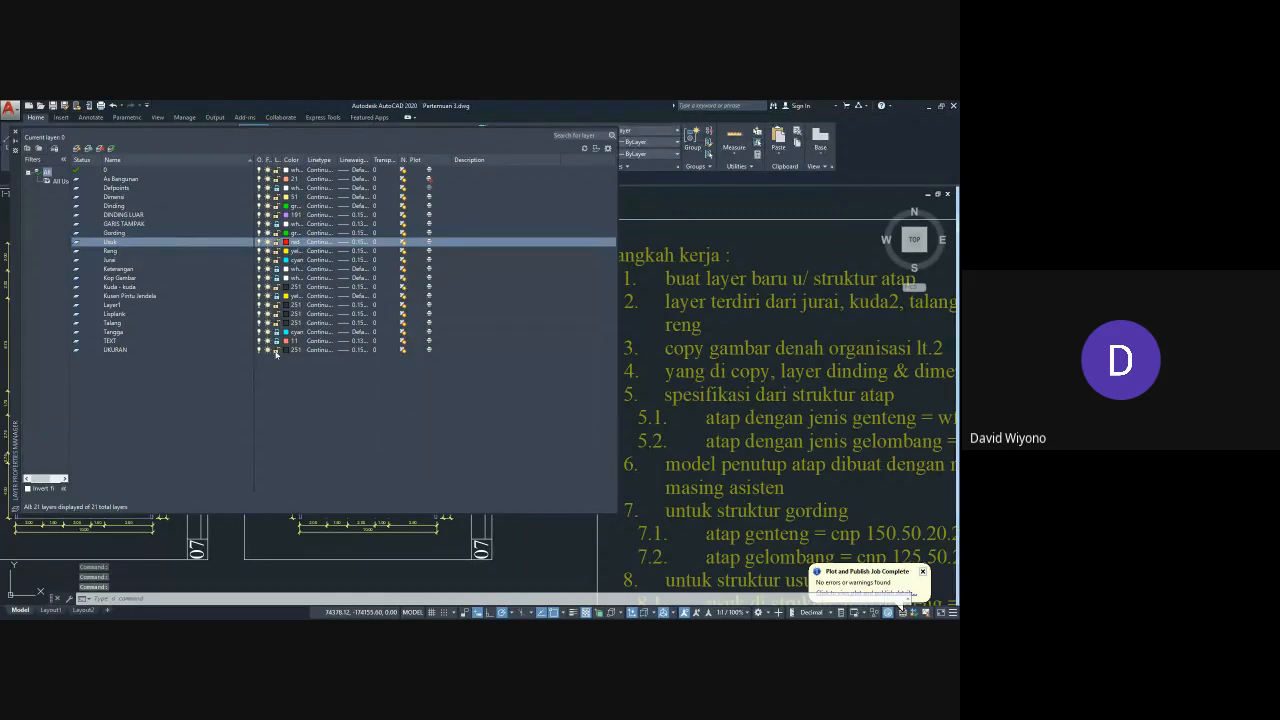
left_click(285, 287)
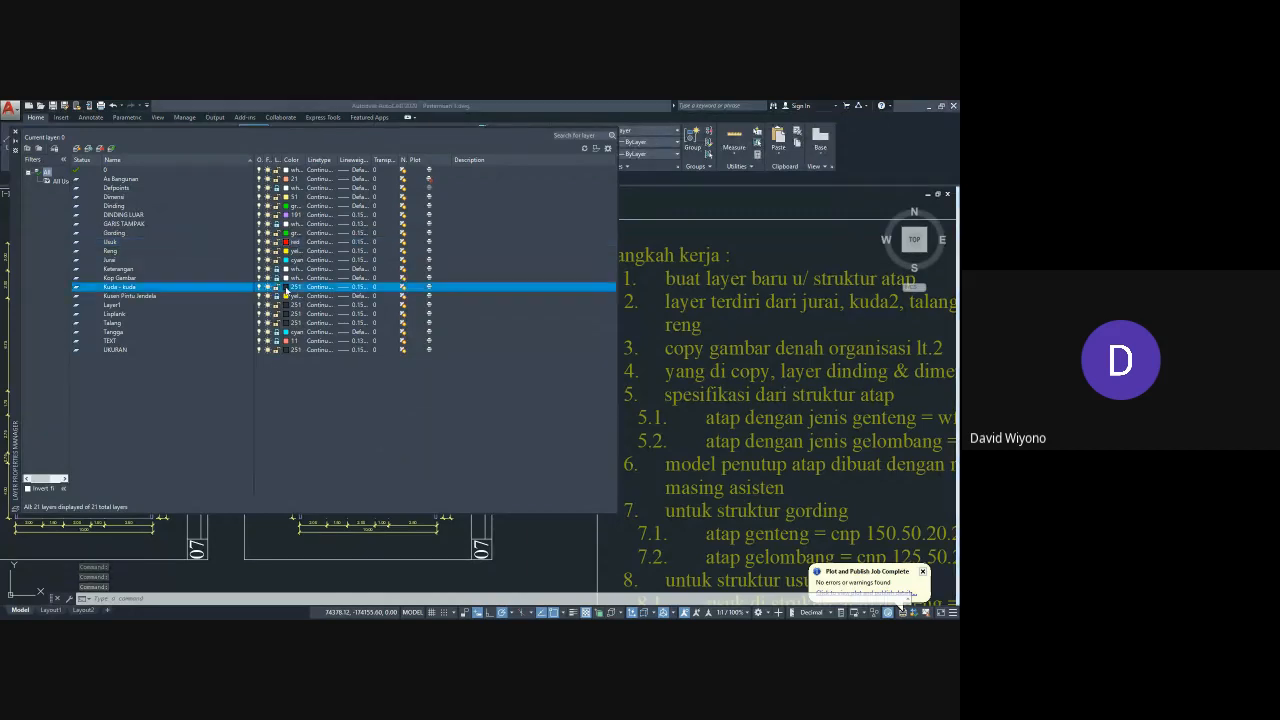
left_click(446, 400)
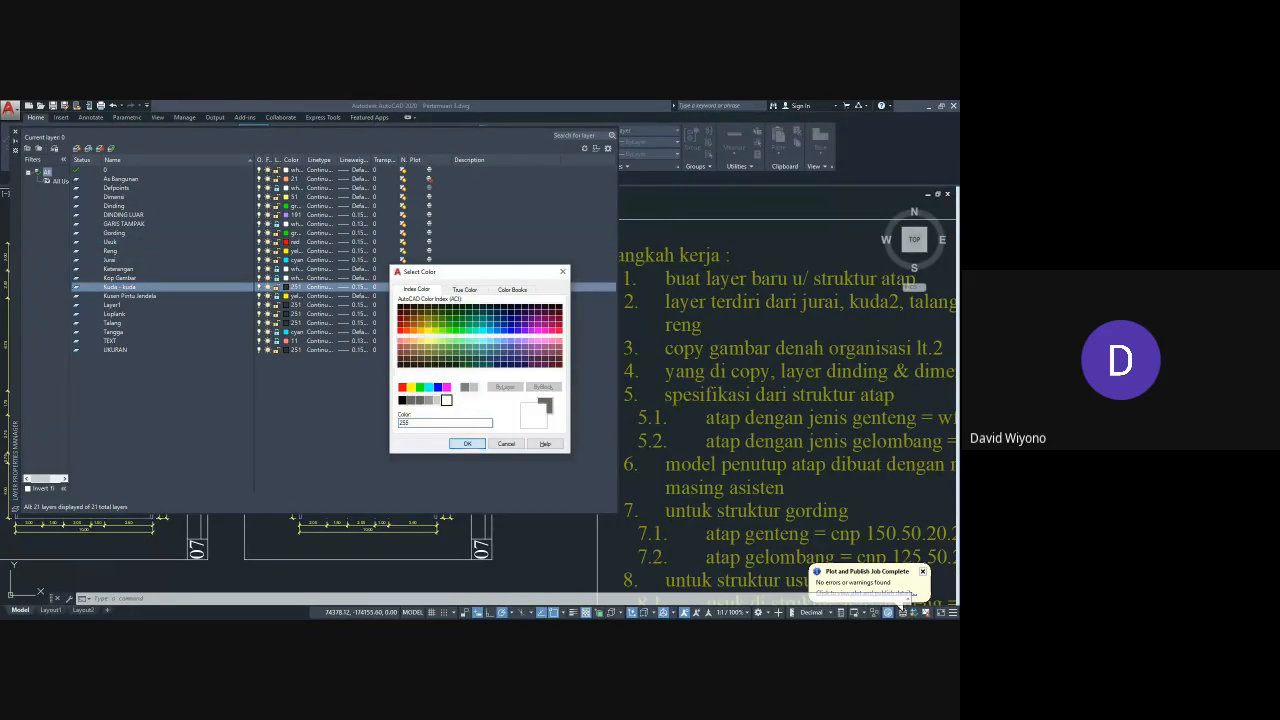
left_click(467, 443)
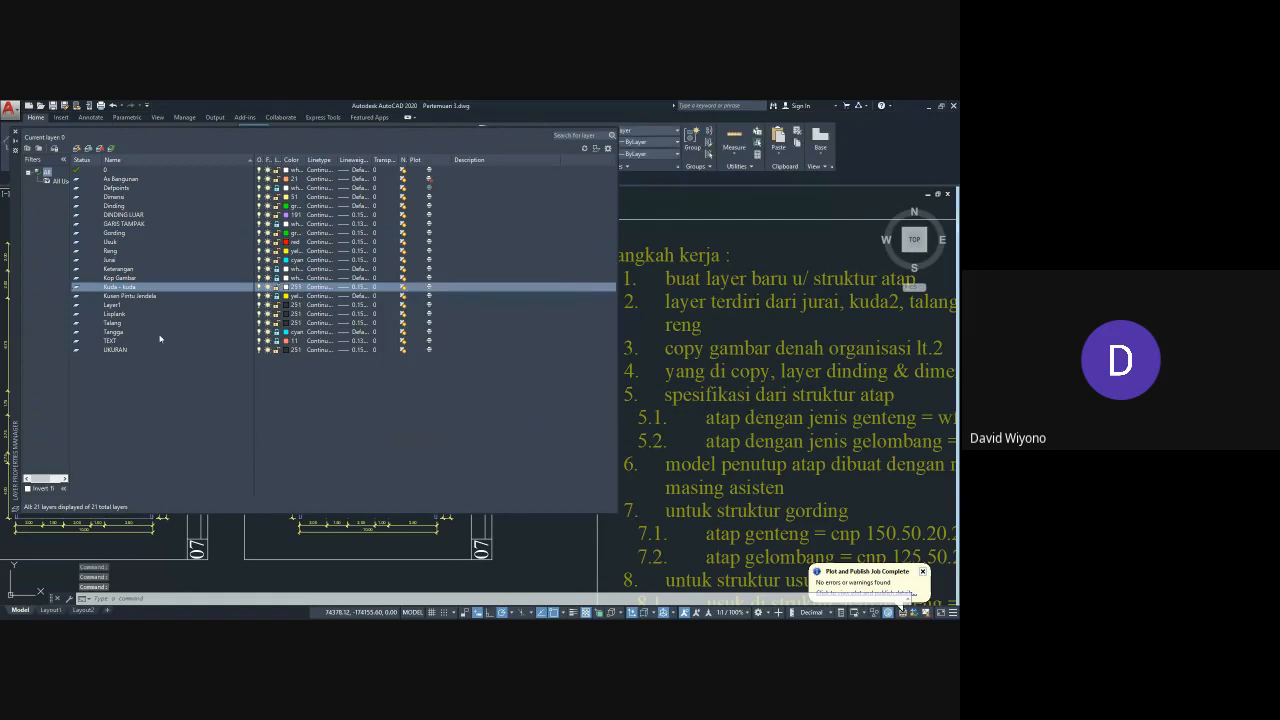
Step: Set the Lisplank layer's color to 11 and the Talang layer's color to cyan
left_click(210, 316)
left_click(286, 314)
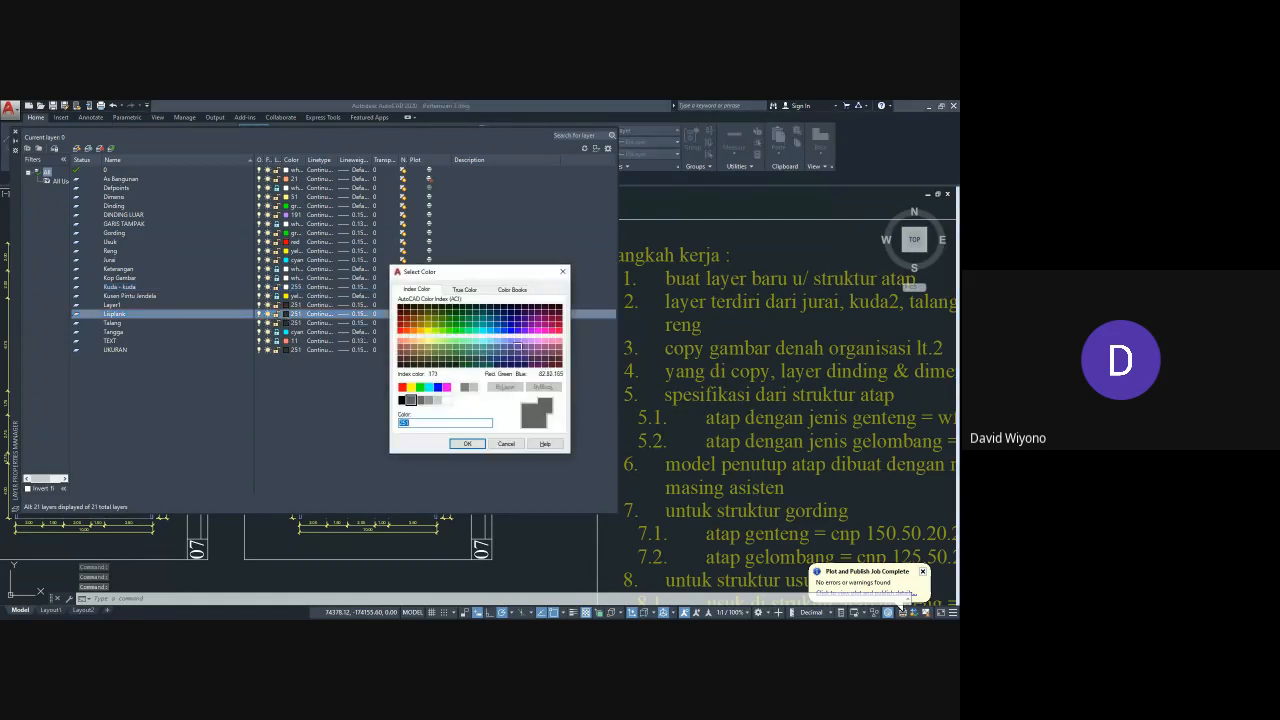
left_click(400, 341)
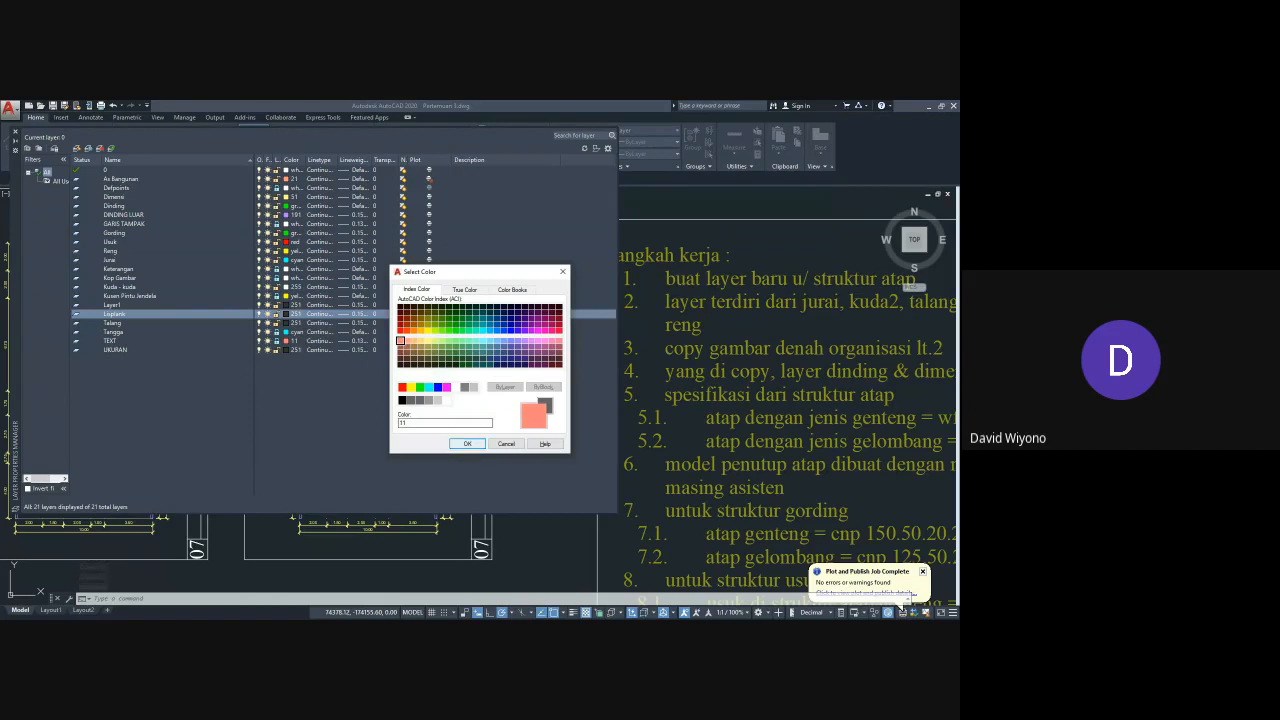
key("Return")
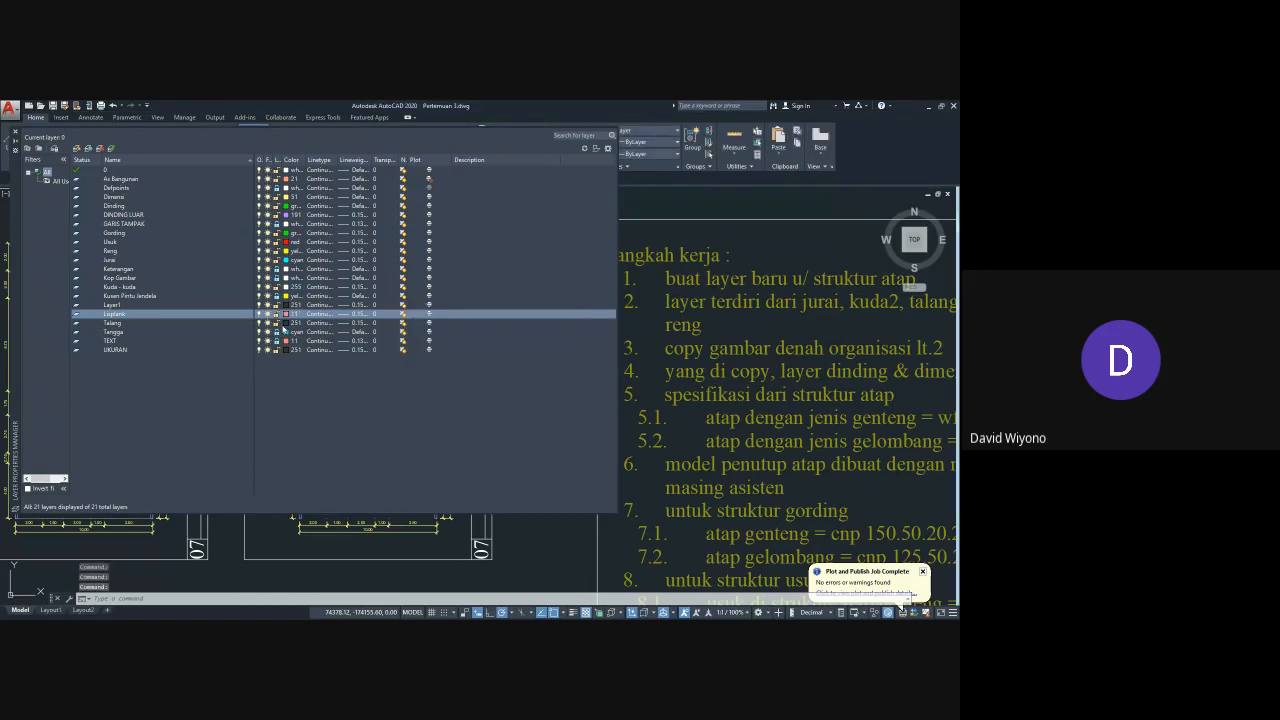
left_click(285, 323)
left_click(287, 323)
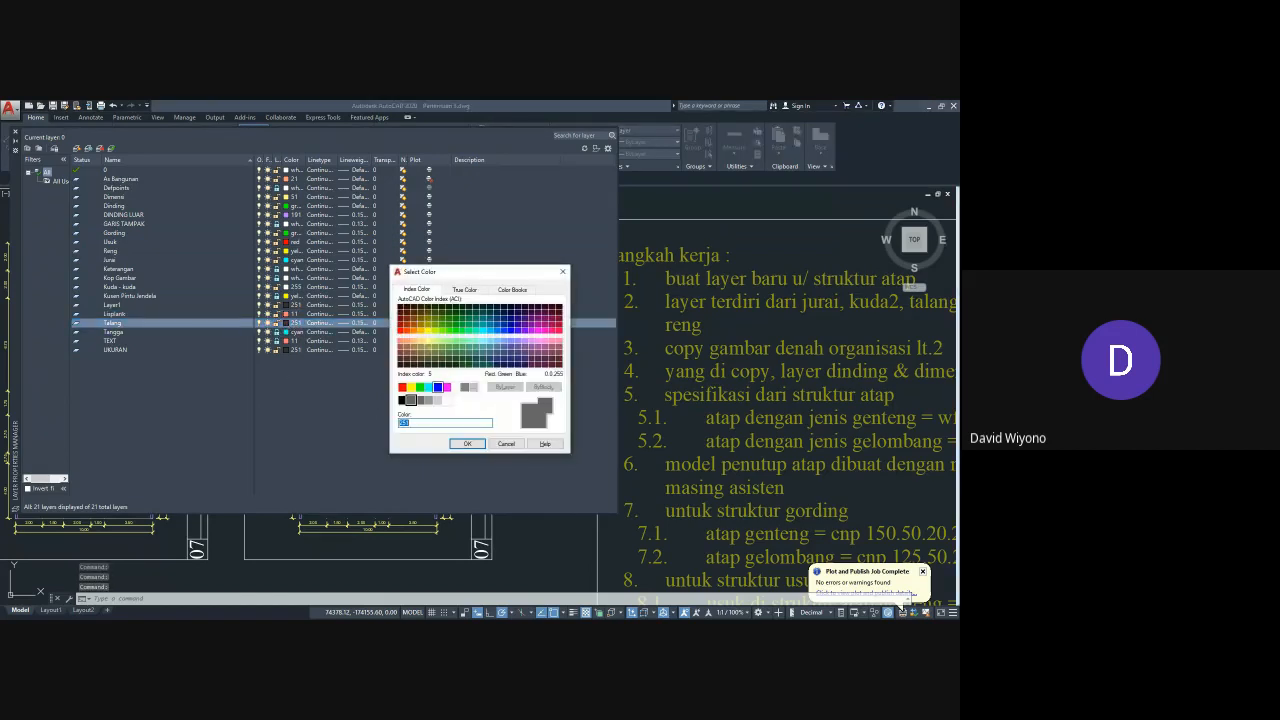
left_click(429, 386)
key("Return")
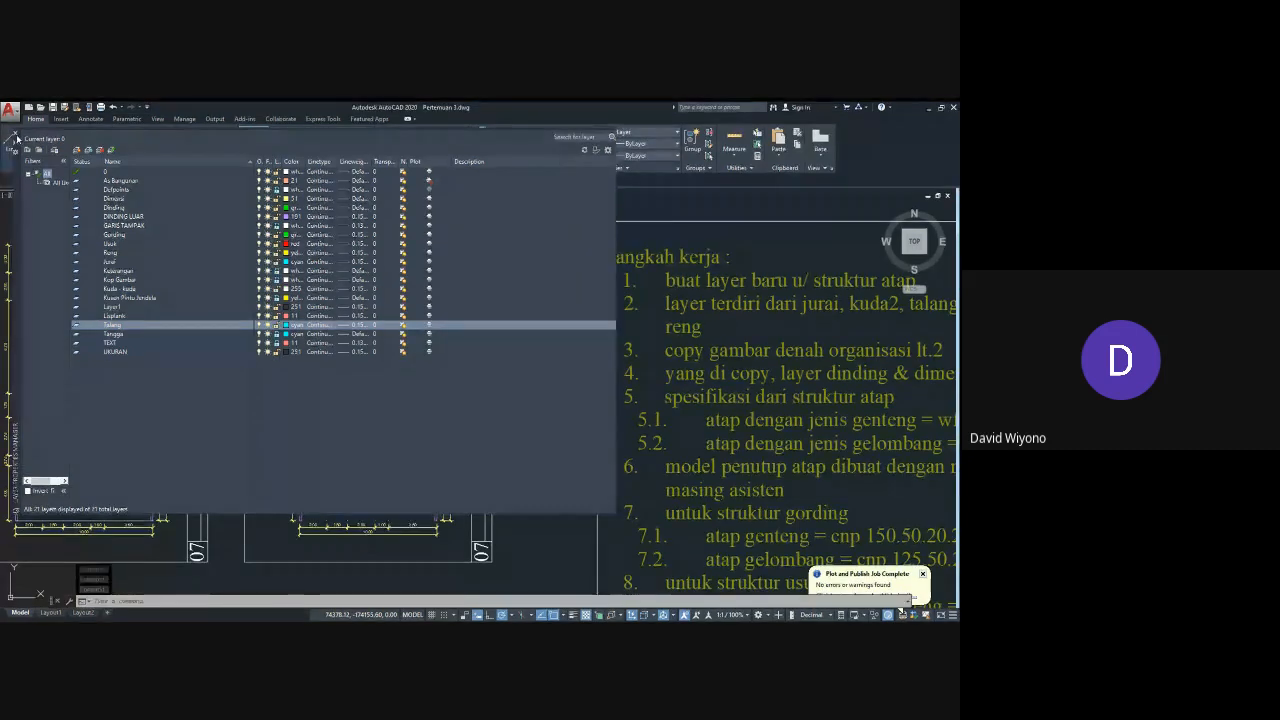
Step: Make the Jurai layer current and draw two short lines extending both edges of the lower-left cross wall across the outer wall
double_click(84, 260)
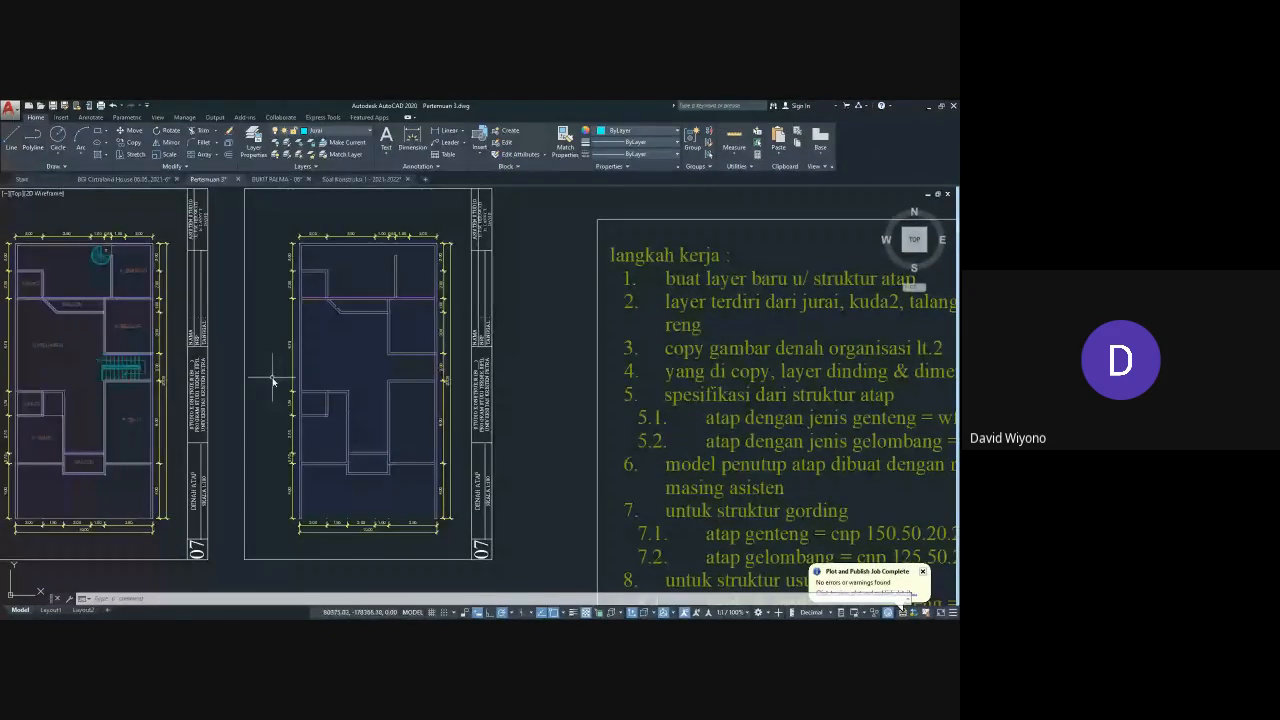
scroll(300, 455, "up", 3)
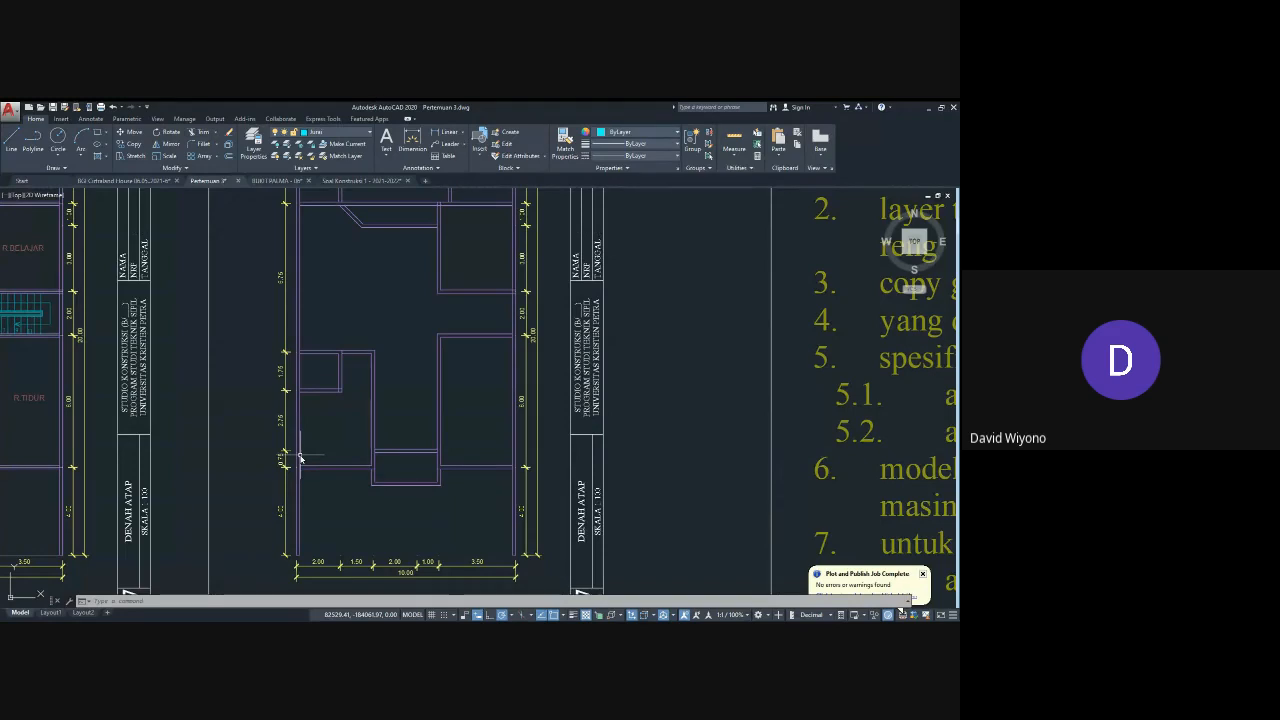
scroll(300, 457, "up", 4)
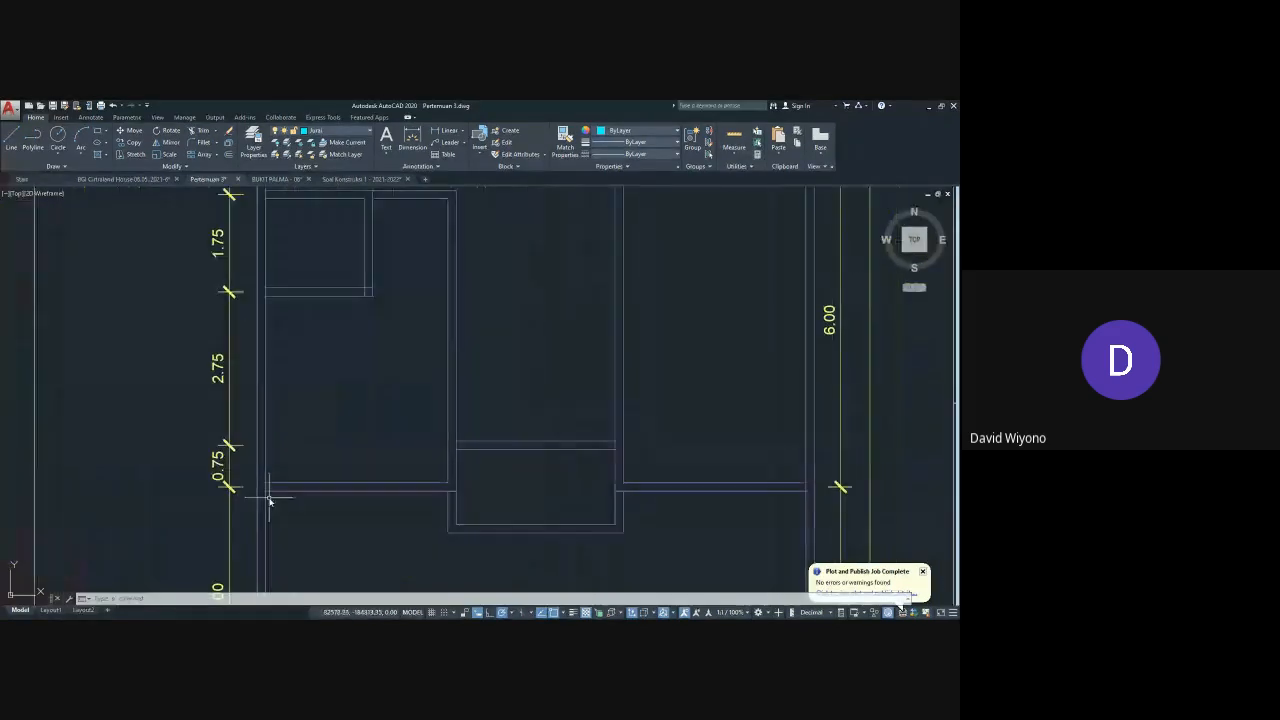
type("l")
key("Return")
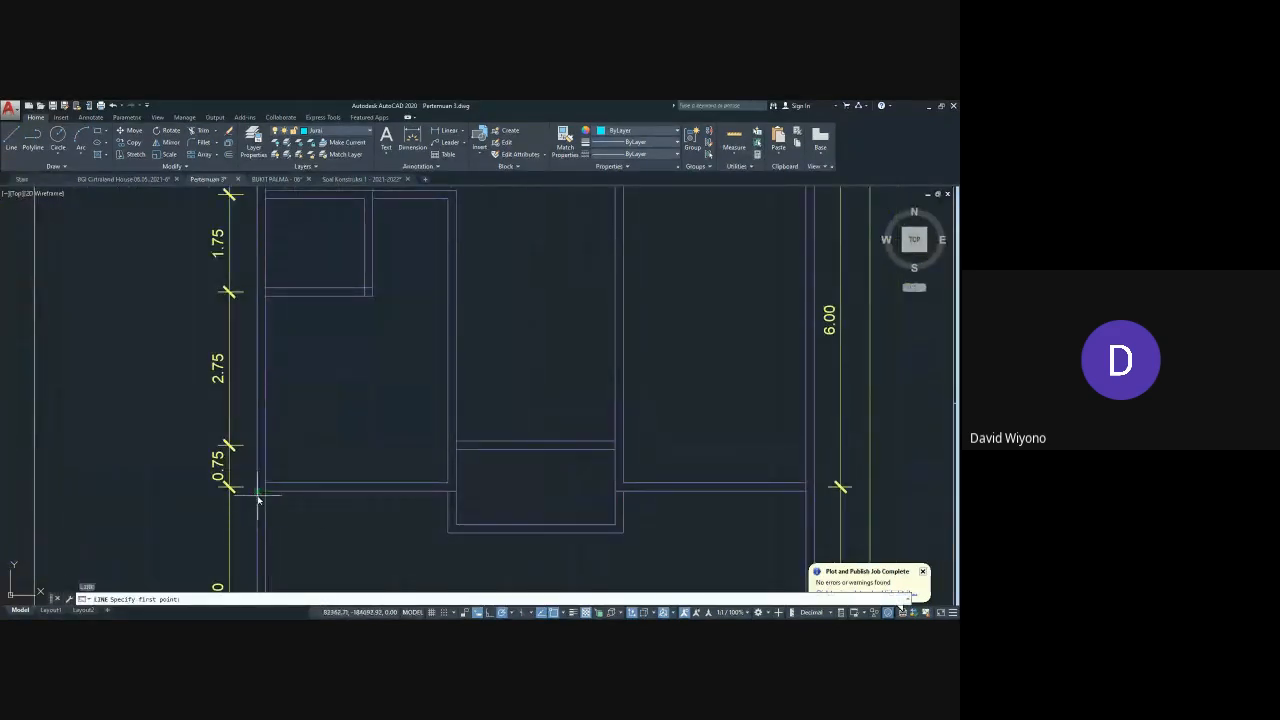
scroll(258, 497, "up", 3)
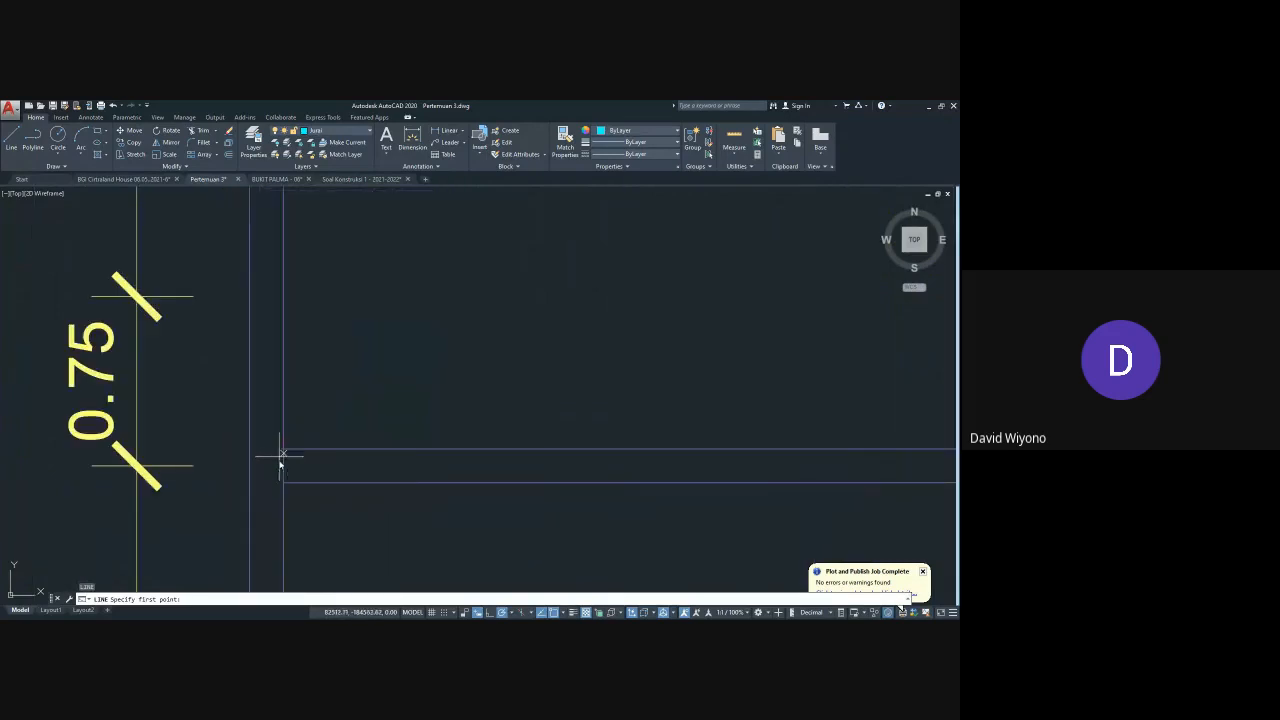
left_click(283, 483)
left_click(249, 483)
key("Return")
key("Return")
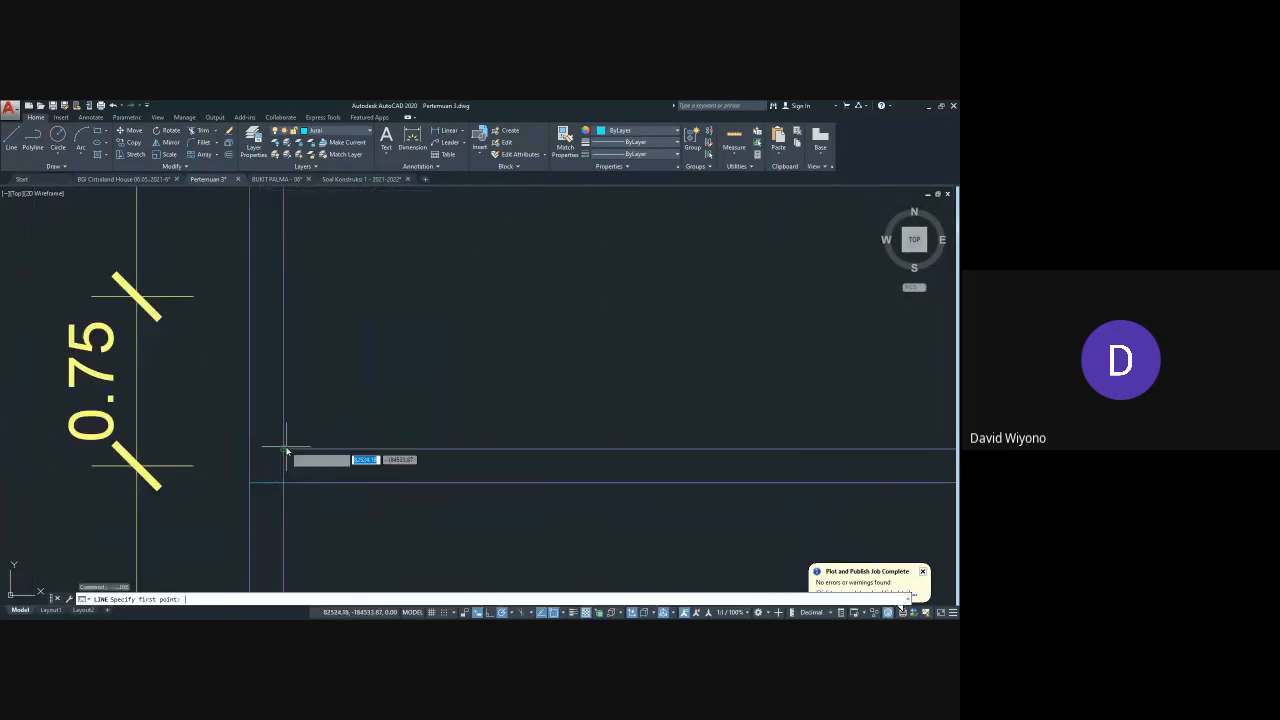
left_click(283, 449)
left_click(251, 455)
key("Return")
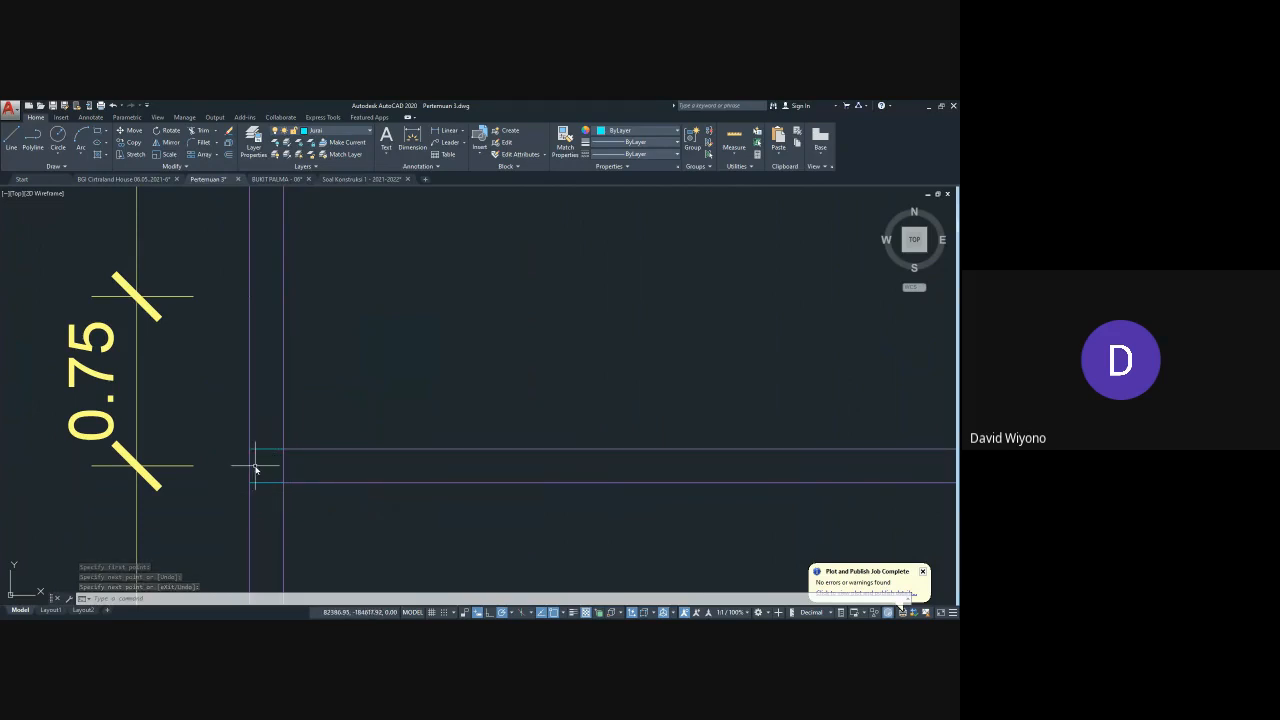
Step: Draw a 45-degree diagonal from the outer to the inner corner of that left wall junction
key("Return")
left_click(250, 483)
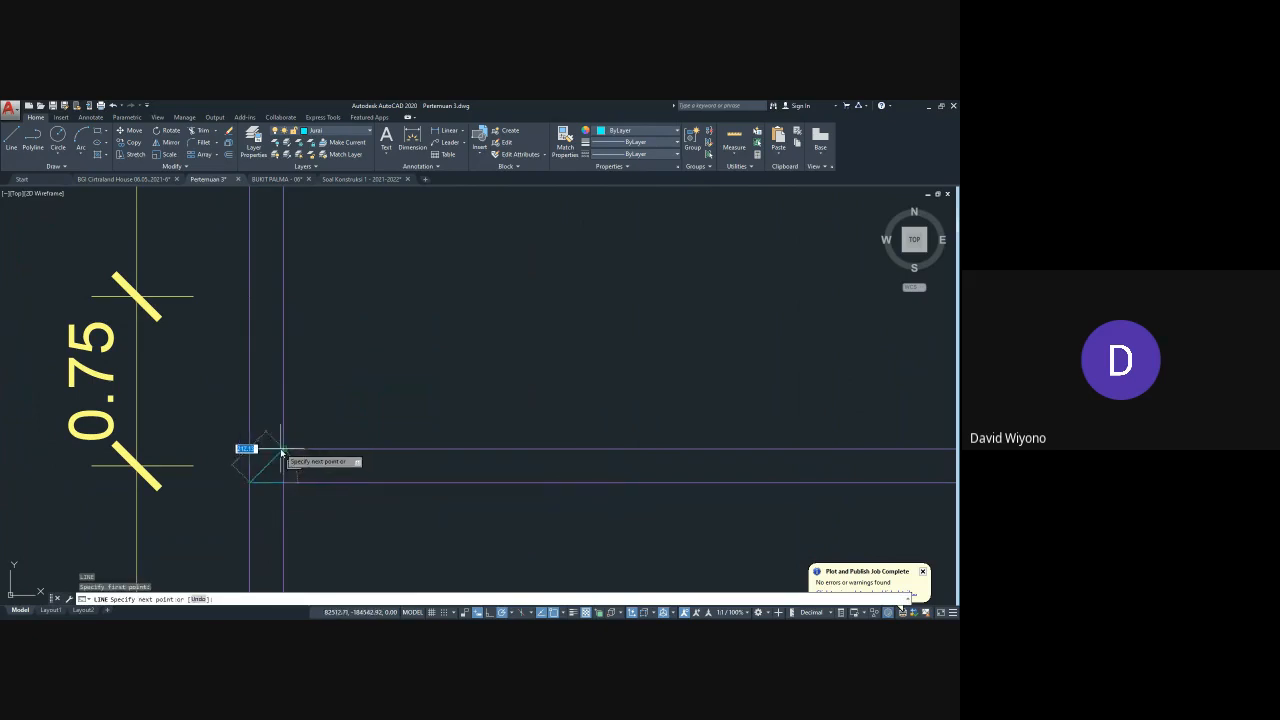
left_click(283, 450)
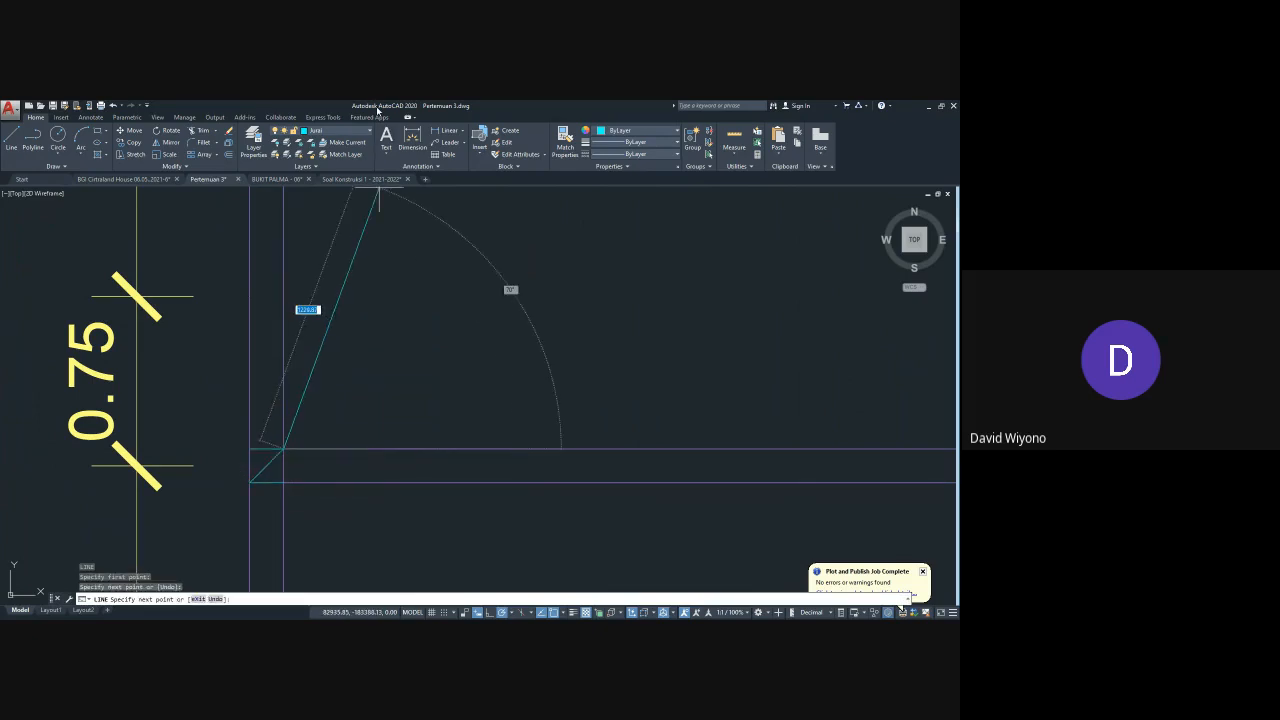
key("Escape")
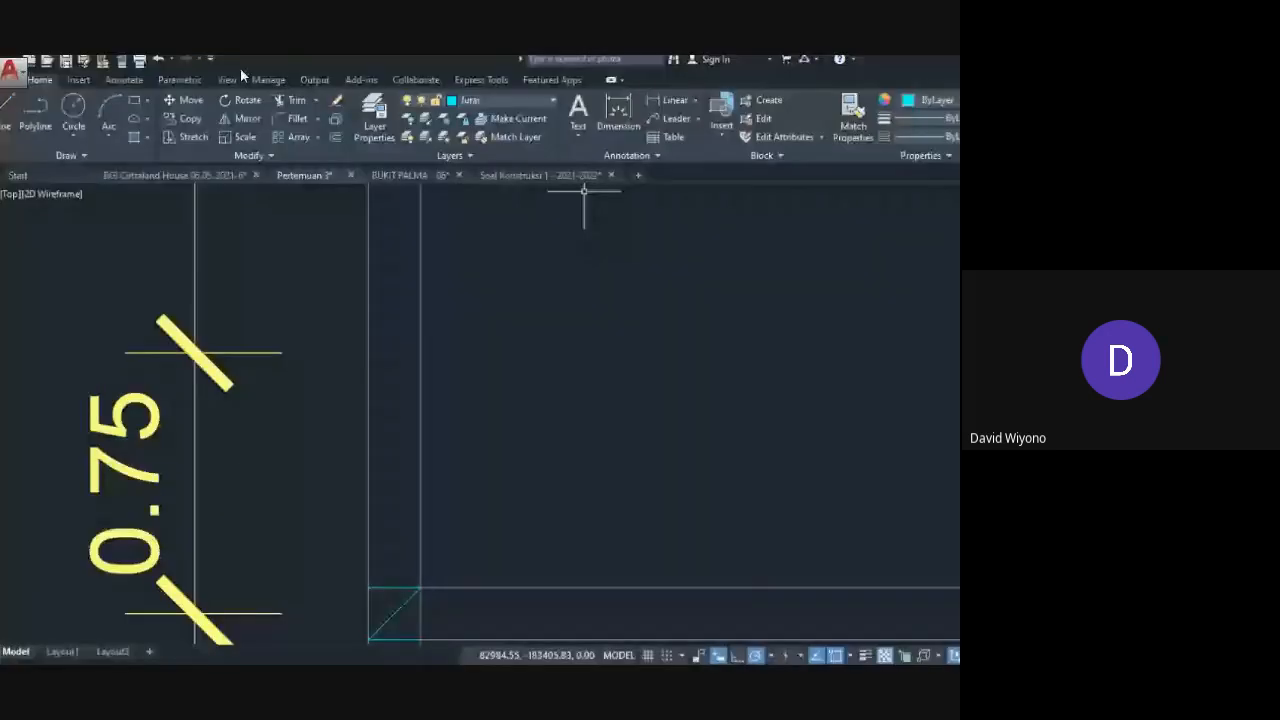
Step: Draw the opposite diagonal between the outer and inner wall corners at the right end of the same cross wall
middle_click_drag(218, 482, 263, 429)
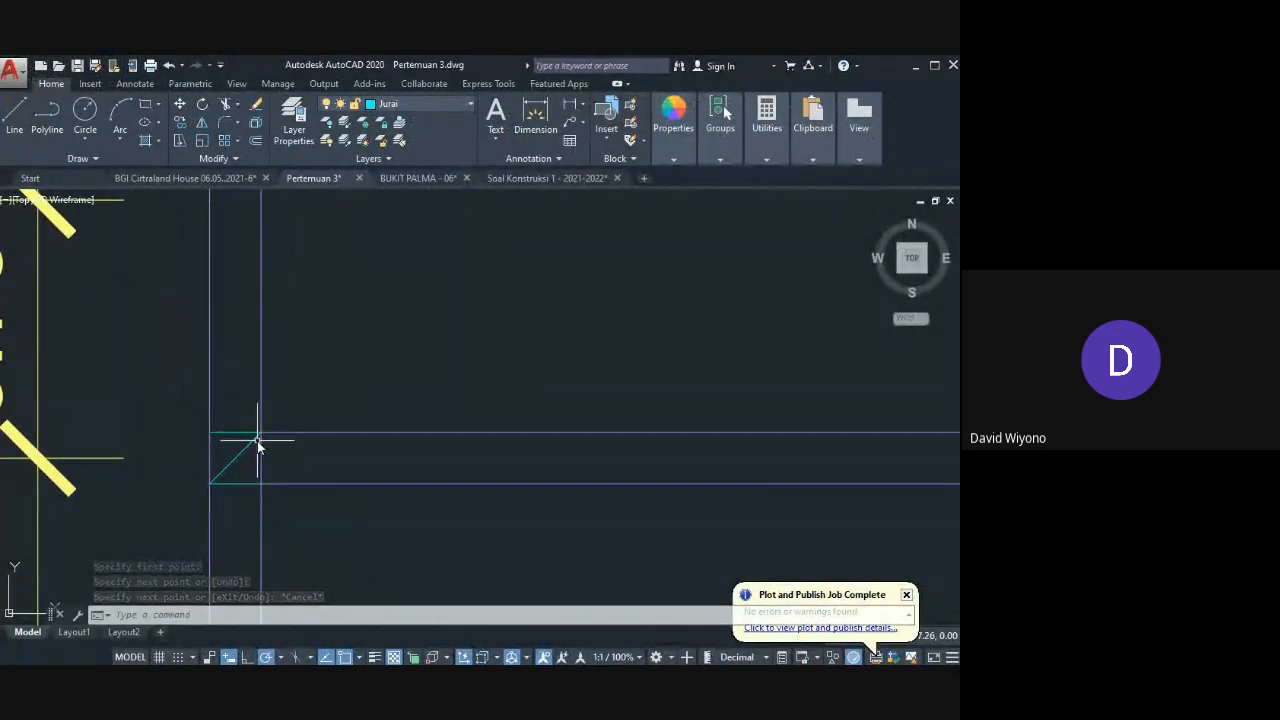
scroll(280, 430, "down", 4)
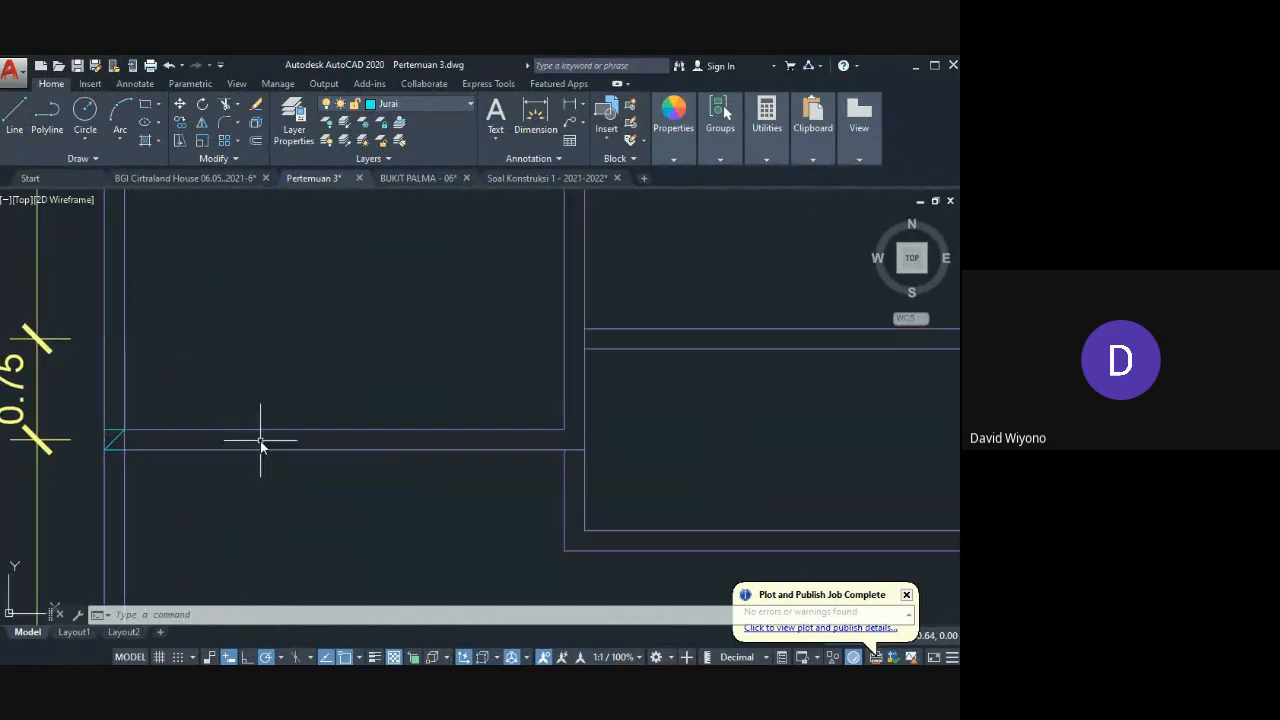
type("l")
key("Return")
left_click(584, 450)
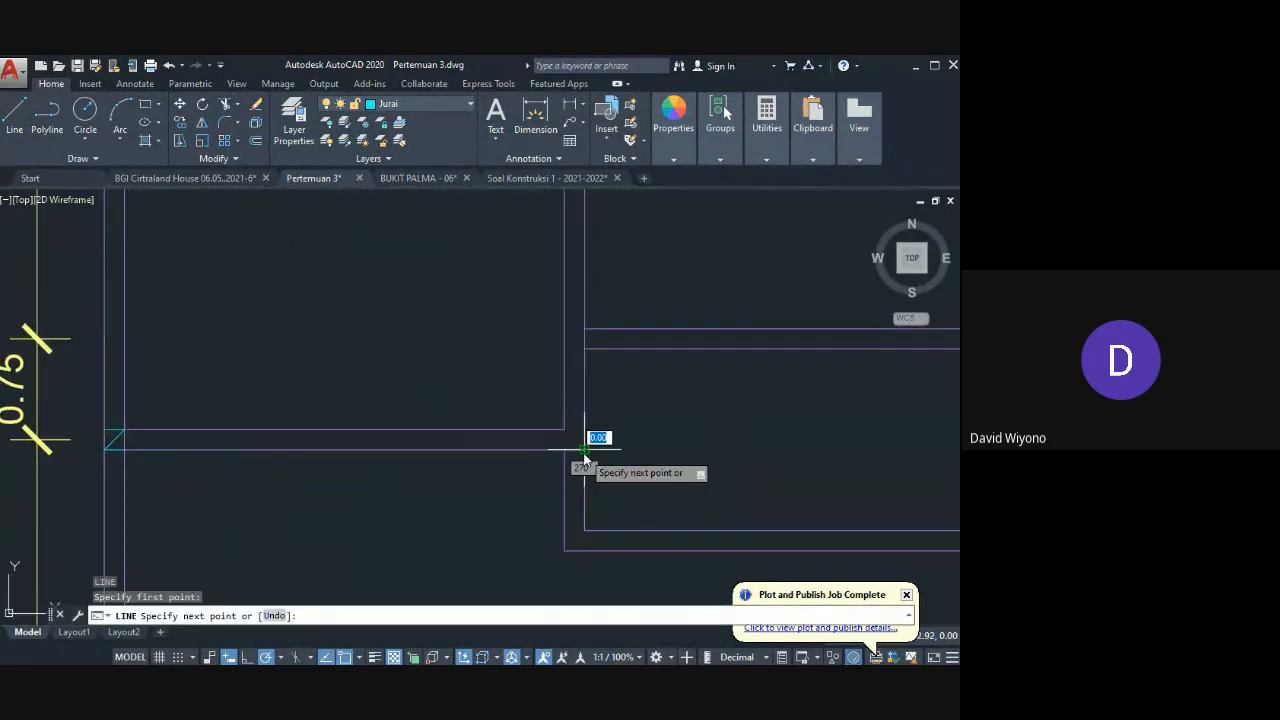
left_click(564, 430)
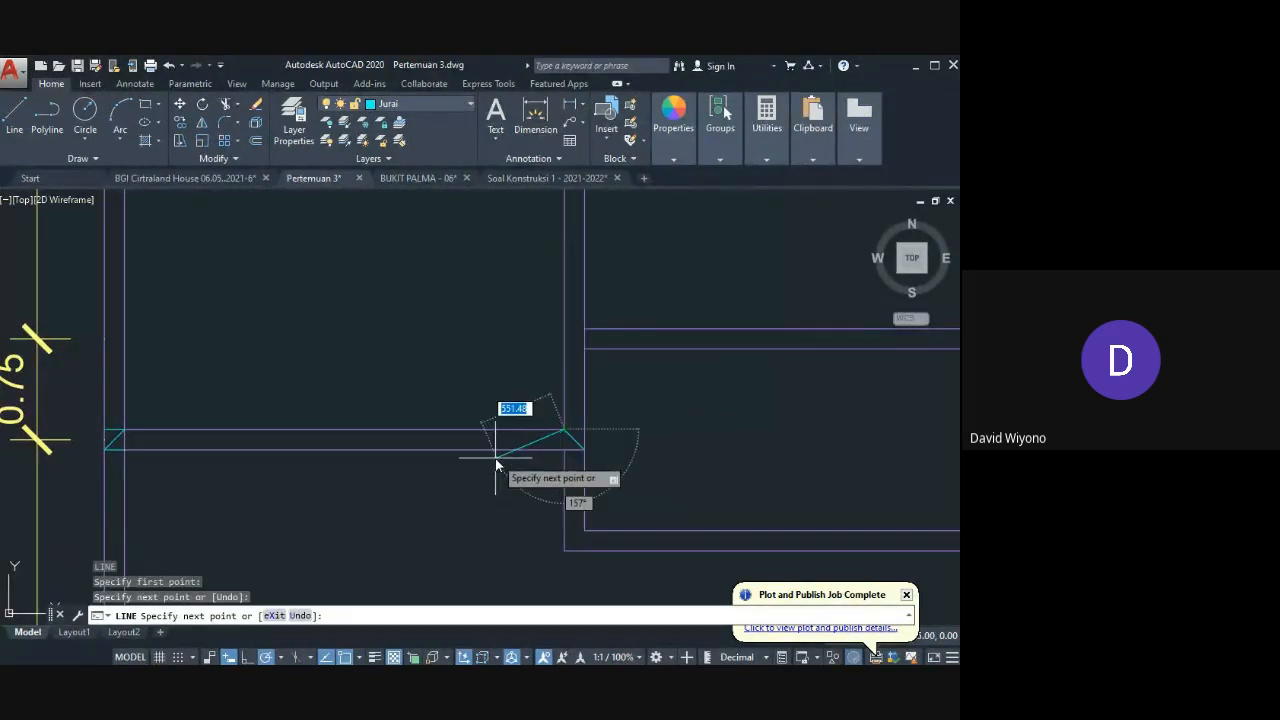
key("Return")
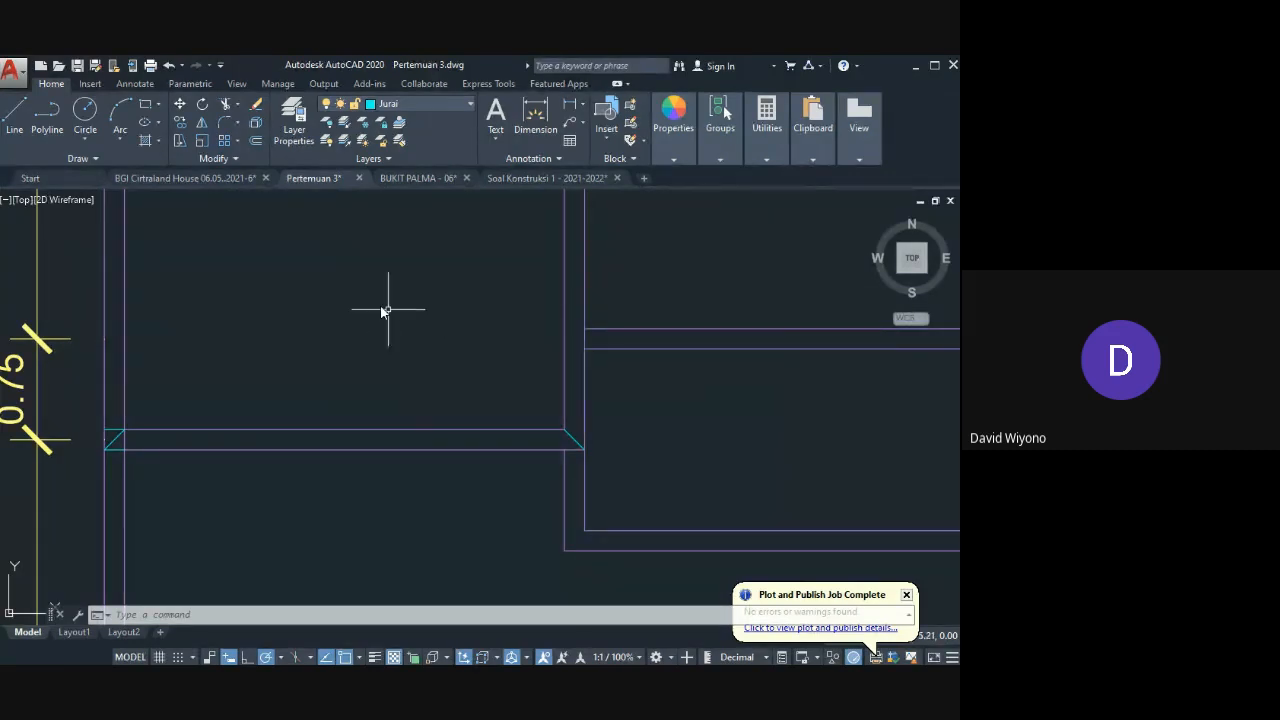
Step: Fillet the two corner diagonals with radius 0 so they extend and meet at an apex
type("f")
key("Return")
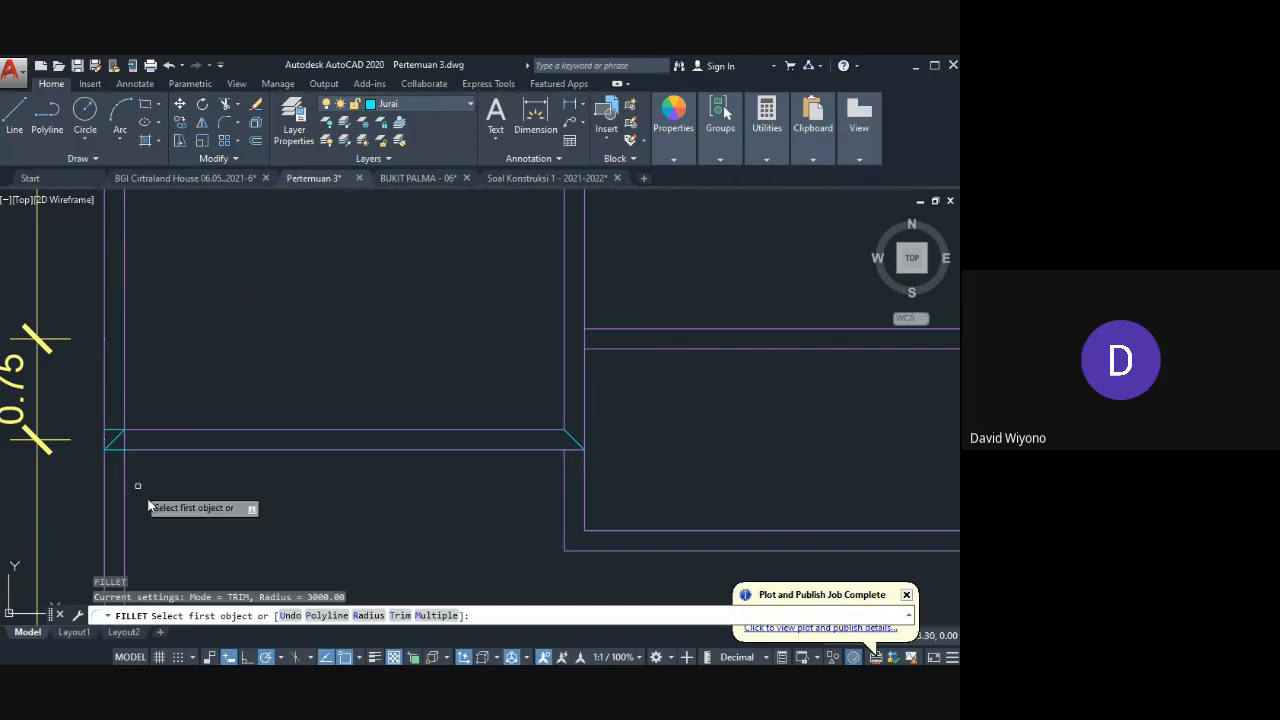
left_click(368, 615)
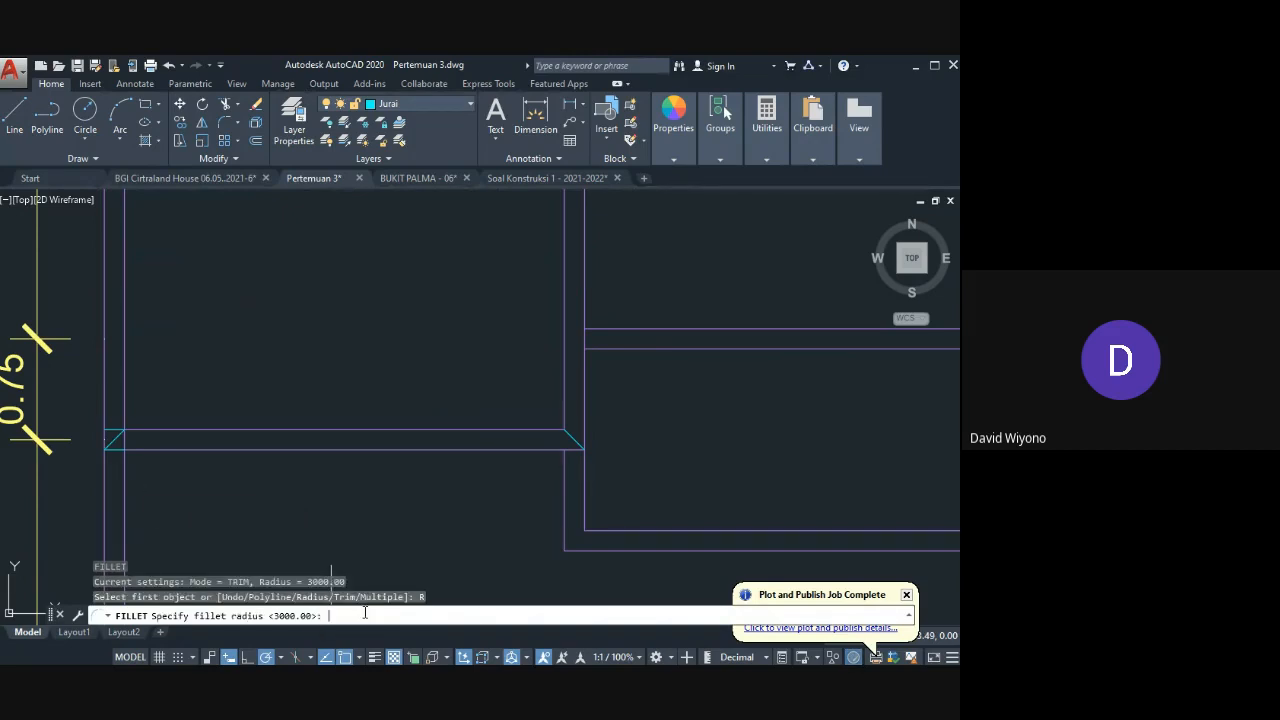
type("0")
key("Return")
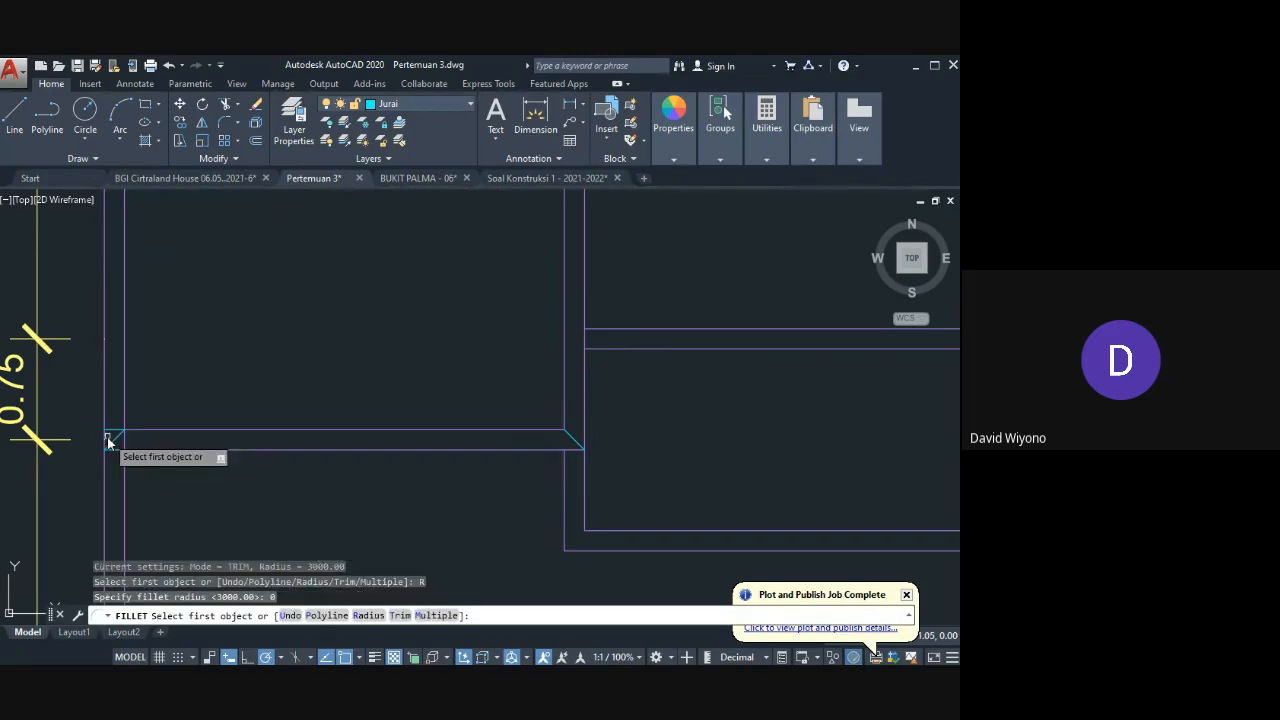
left_click(285, 449)
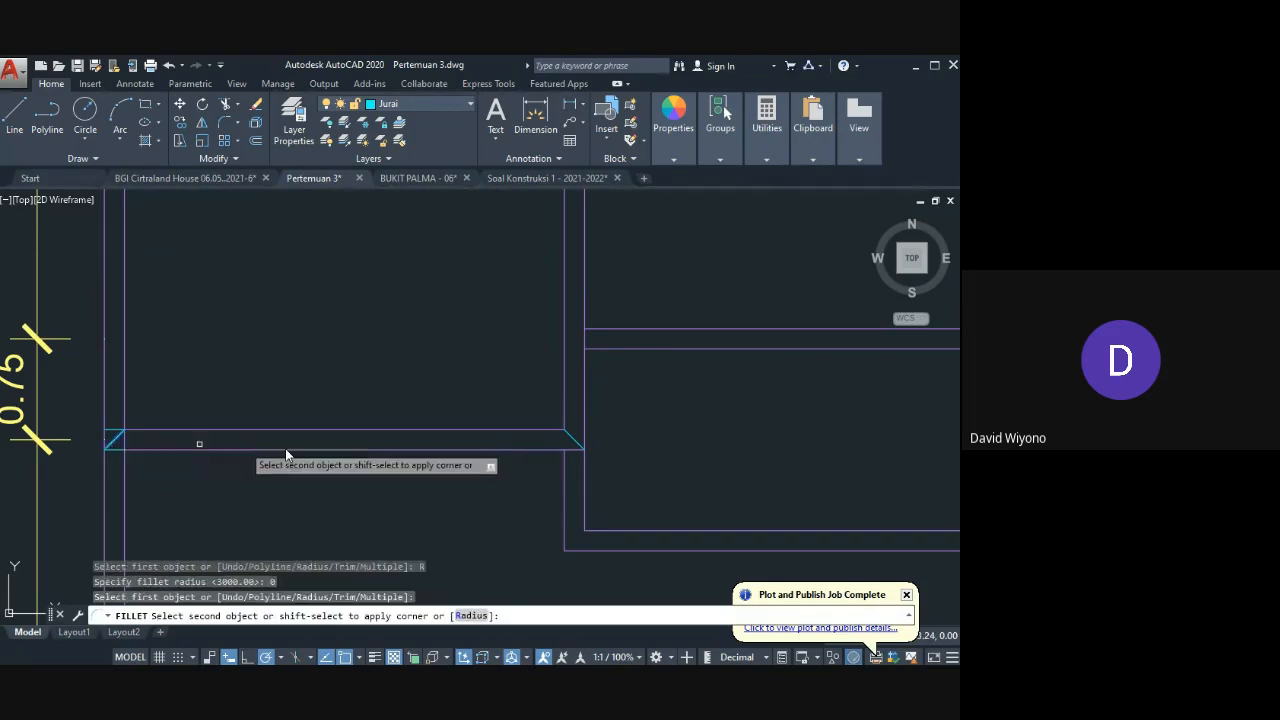
left_click(574, 442)
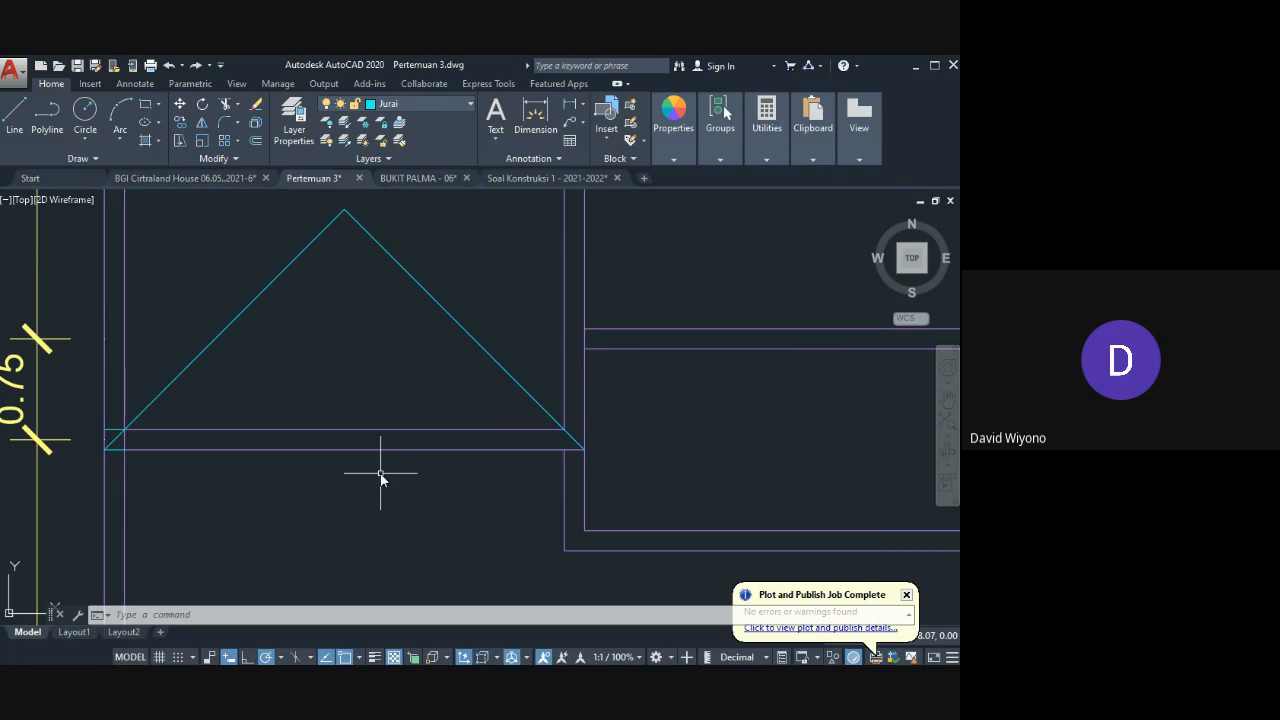
Step: Draw a short vertical ridge line upward from the apex of the two hip lines
middle_click_drag(346, 368, 351, 513)
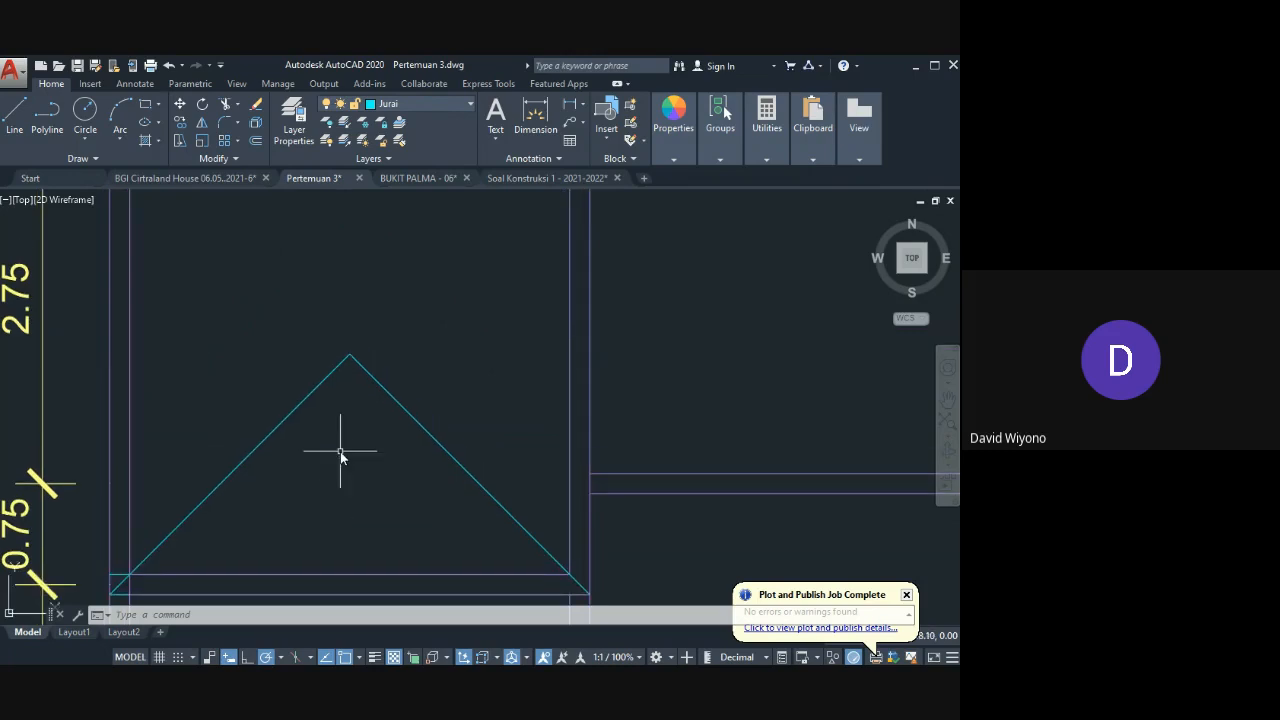
key("l")
key("Return")
left_click(350, 355)
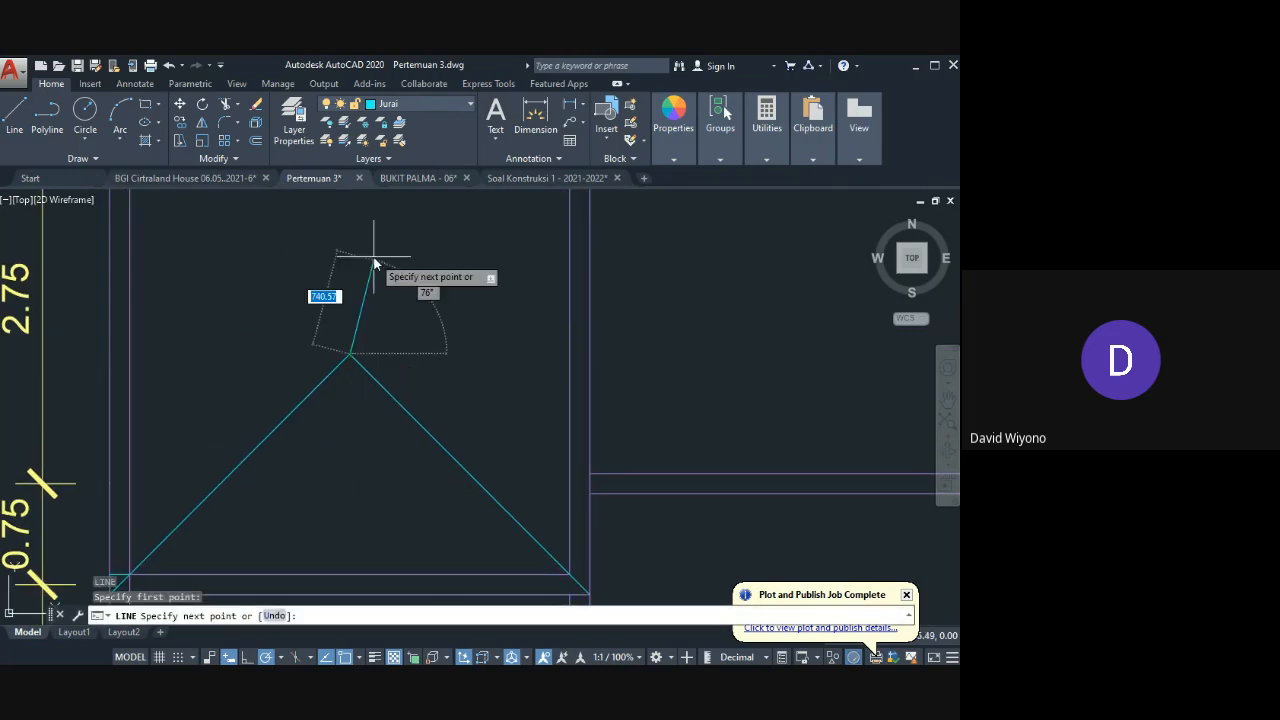
left_click(355, 262)
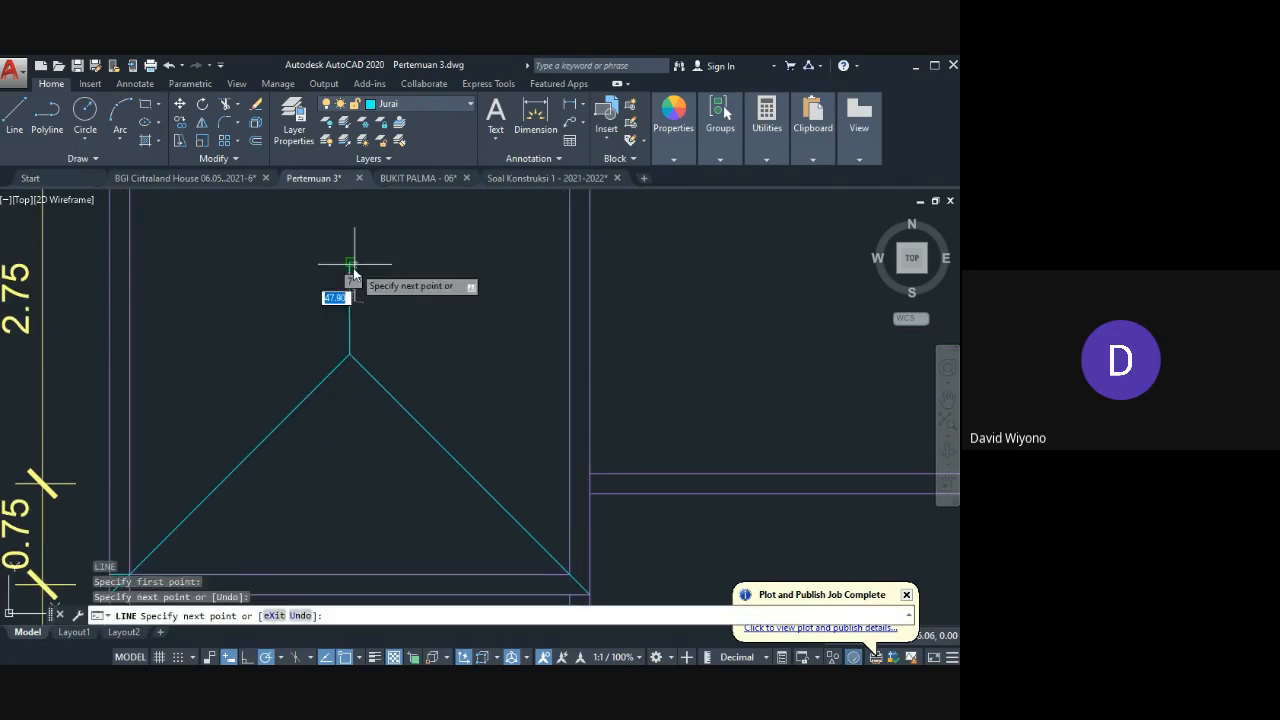
key("Escape")
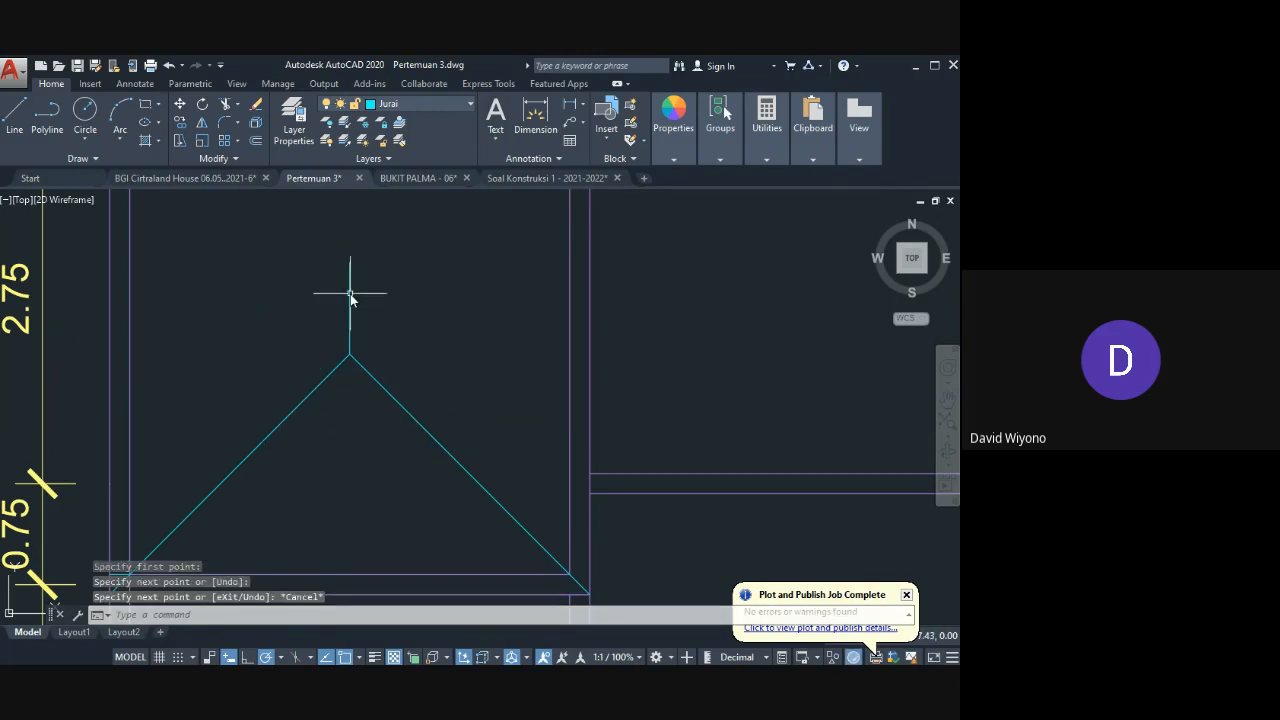
Step: Draw a short horizontal line across the room's right wall, extending the lower edge of the adjoining middle cross wall
key("Return")
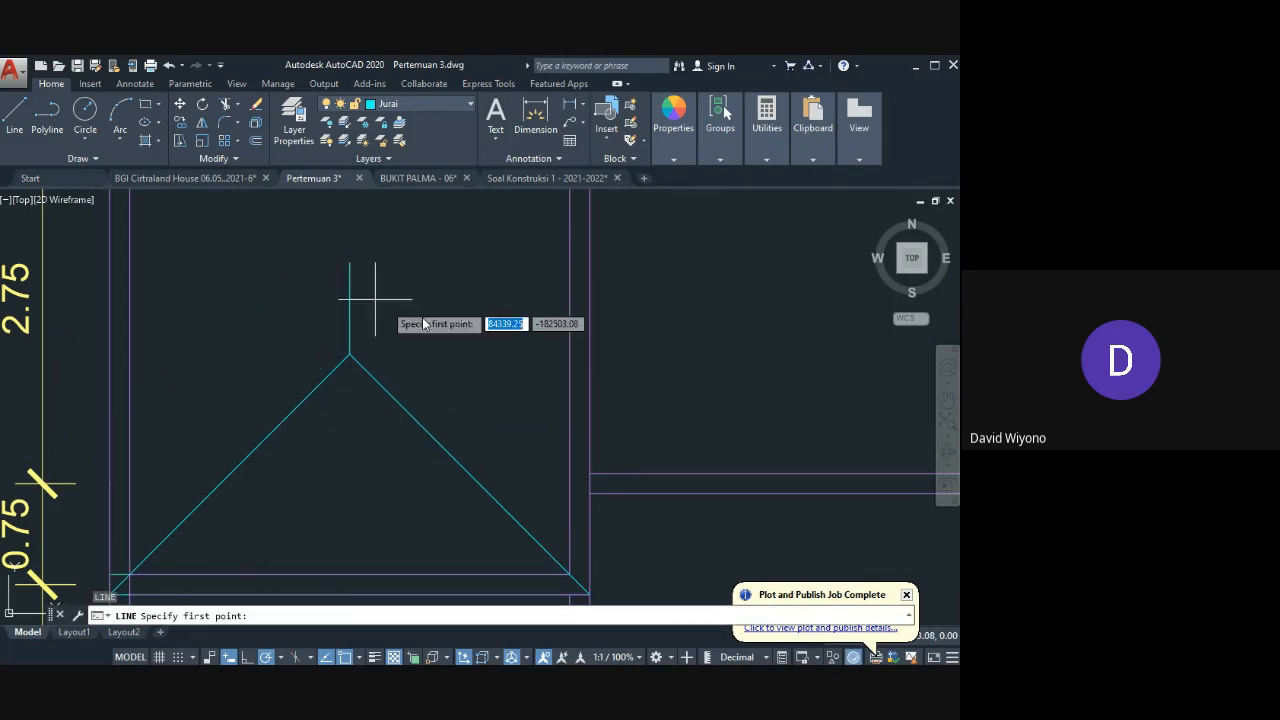
scroll(400, 430, "down", 4)
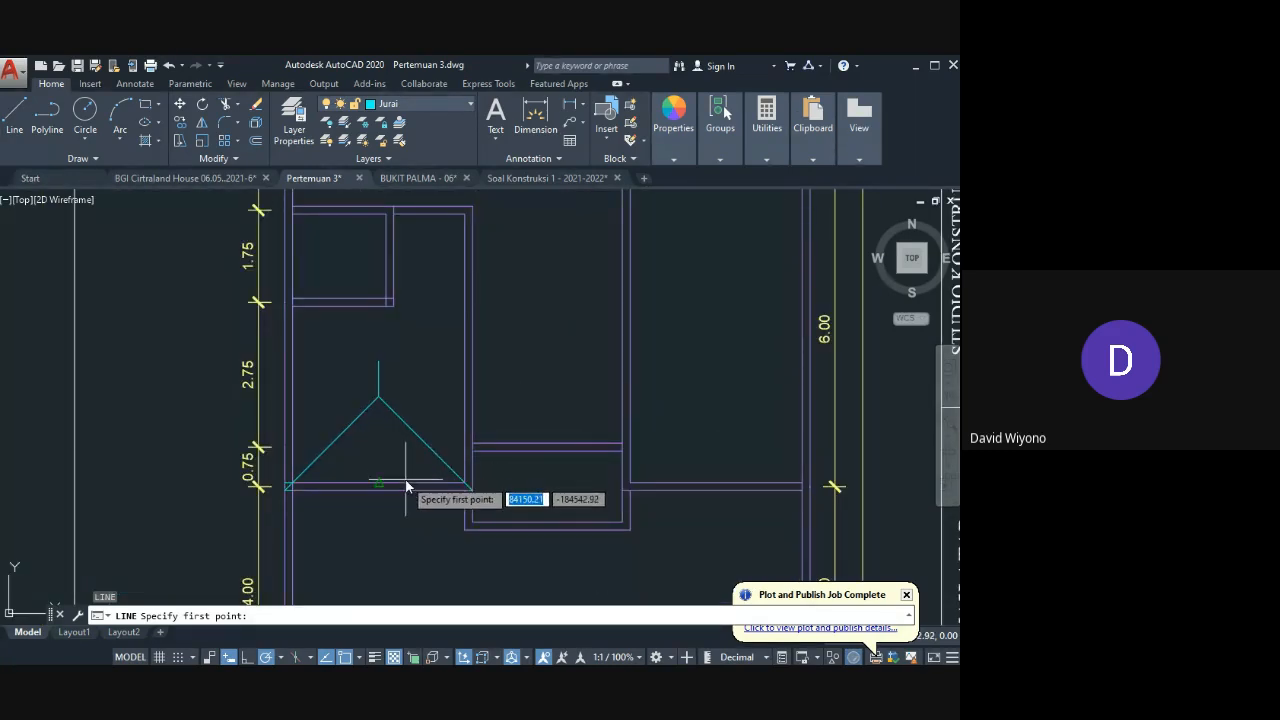
left_click(470, 449)
scroll(468, 450, "up", 4)
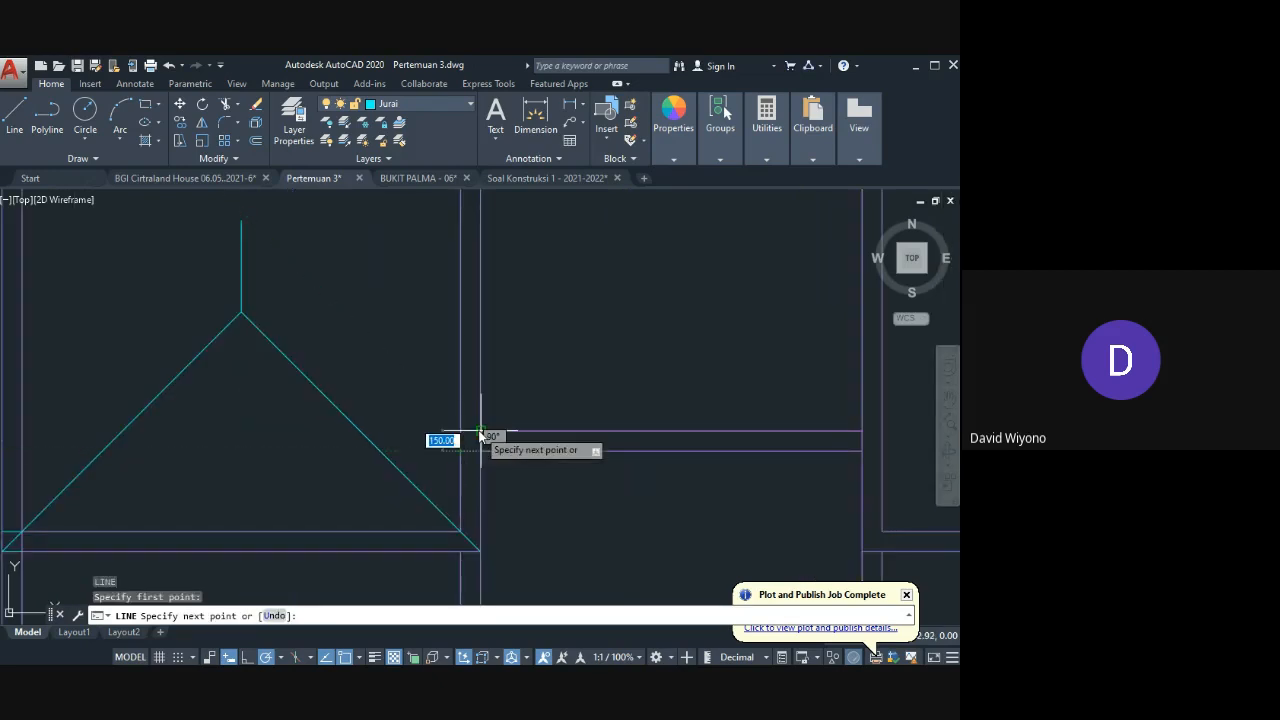
key("Escape")
key("space")
left_click(480, 451)
key("Escape")
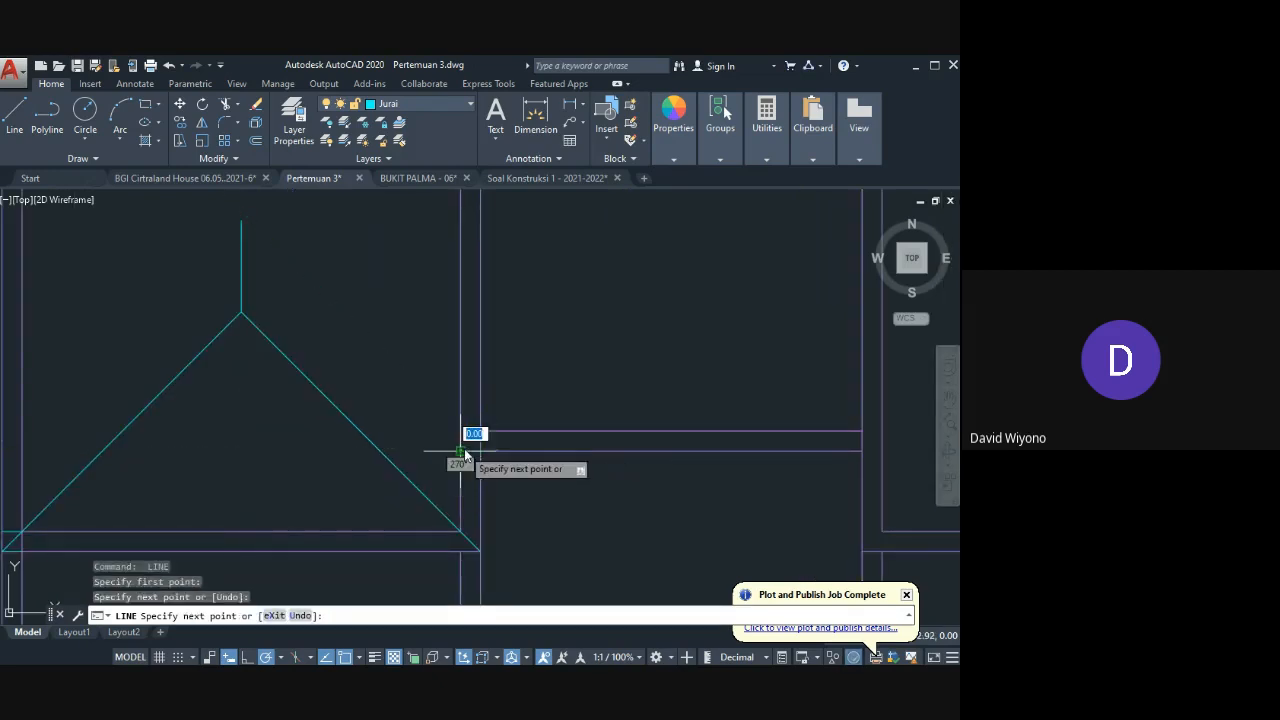
Step: Draw a matching short line across the right wall, extending the upper edge of the middle cross wall
key("space")
left_click(466, 437)
key("Escape")
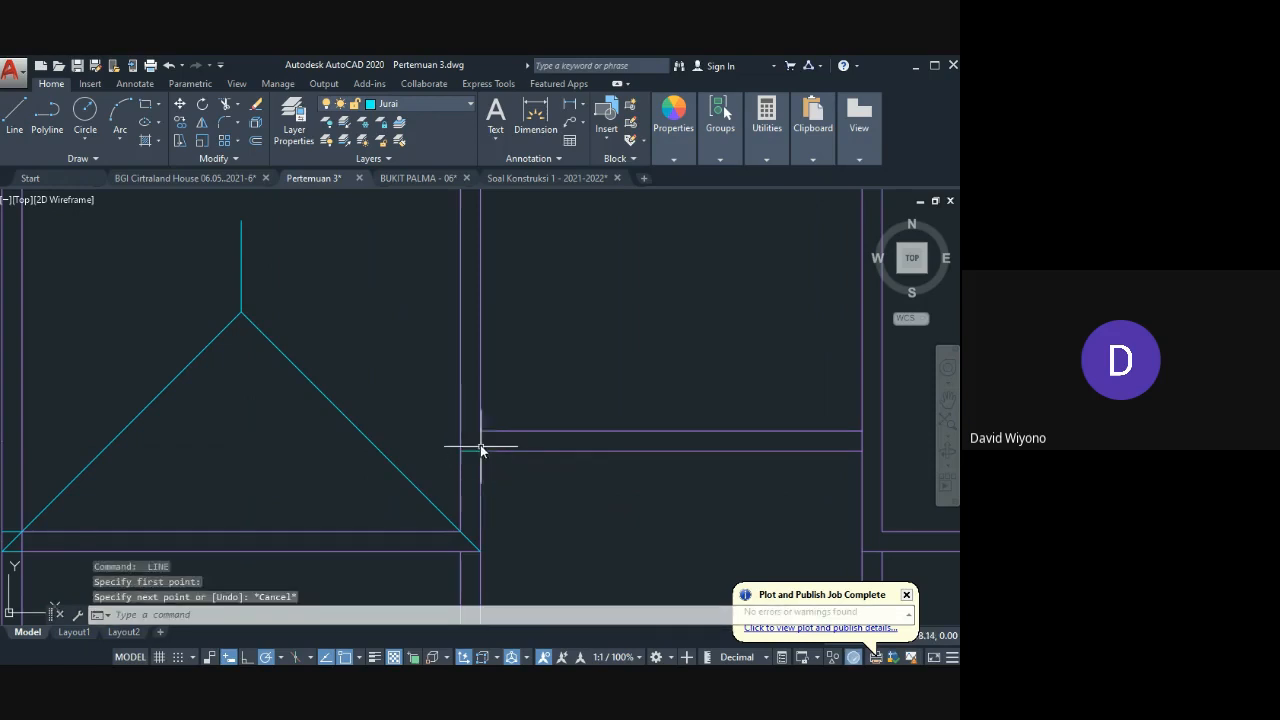
key("Escape")
key("space")
left_click(468, 432)
left_click(466, 432)
key("space")
key("space")
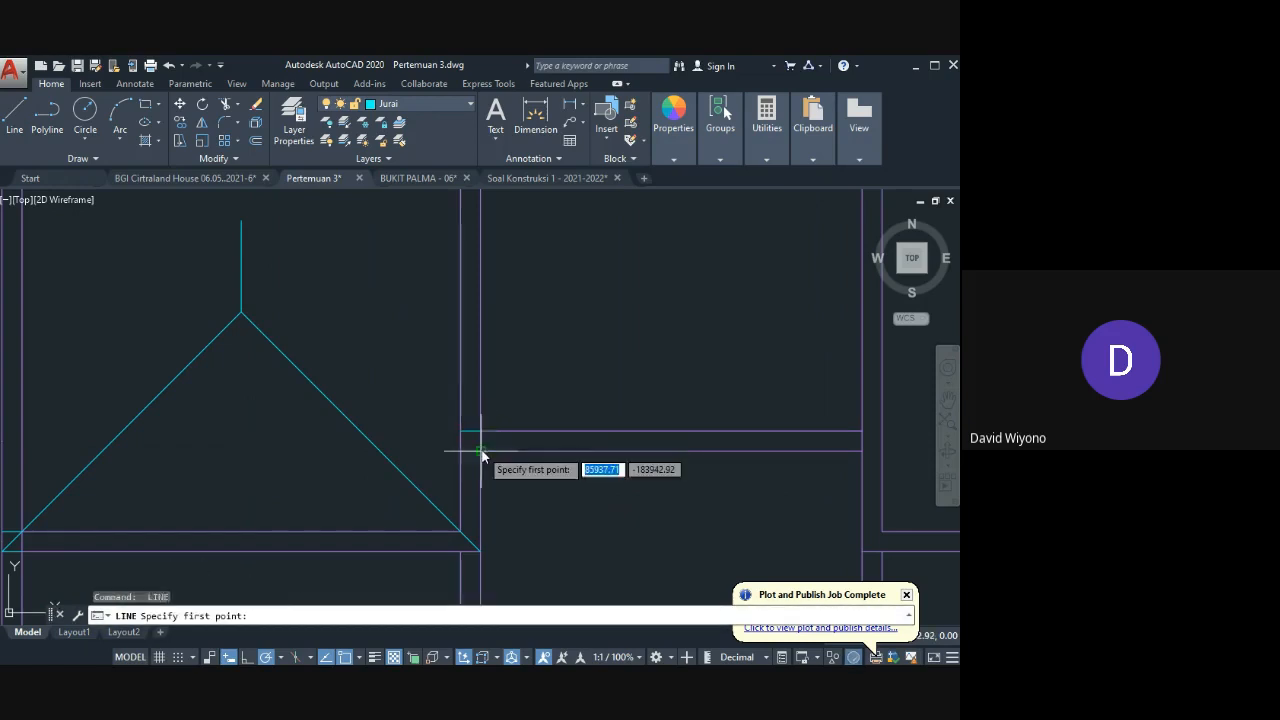
Step: Draw a diagonal through this wall junction from its lower right corner to its upper left corner
left_click(480, 450)
left_click(462, 431)
key("space")
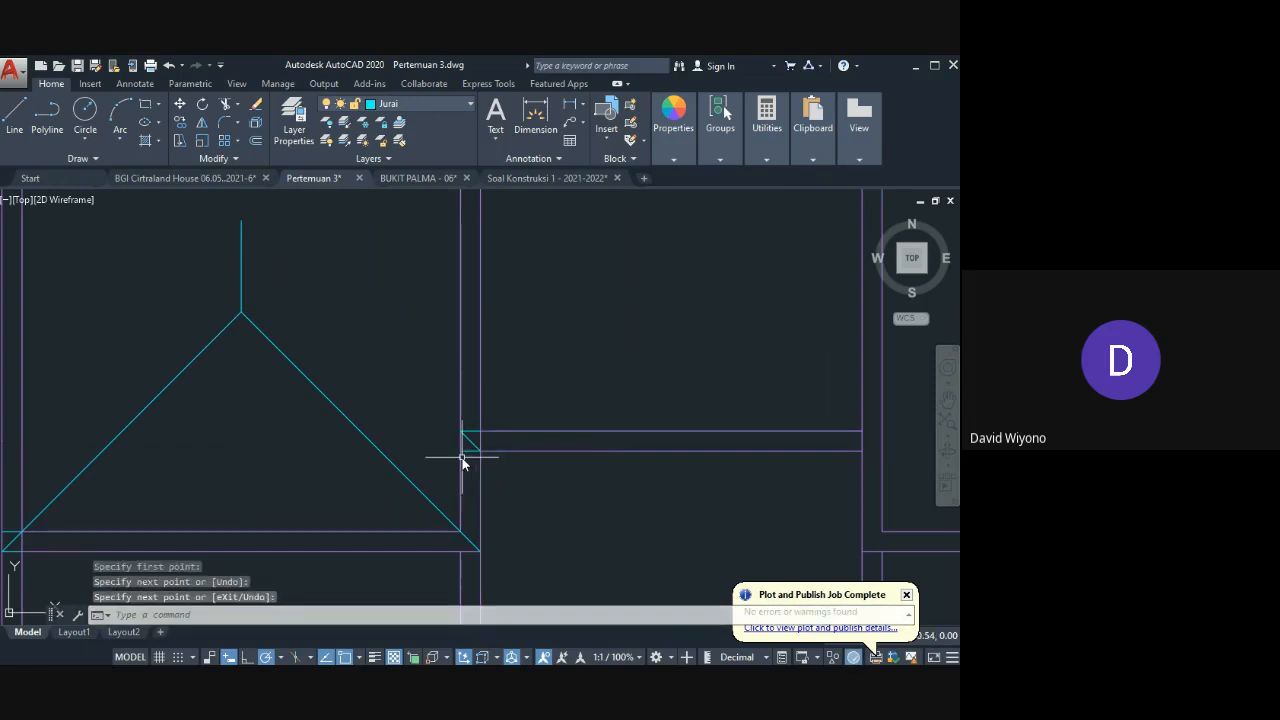
Step: Fillet the new diagonal with the vertical ridge line using radius 0 so they meet
type("f")
key("space")
left_click(466, 443)
left_click(243, 277)
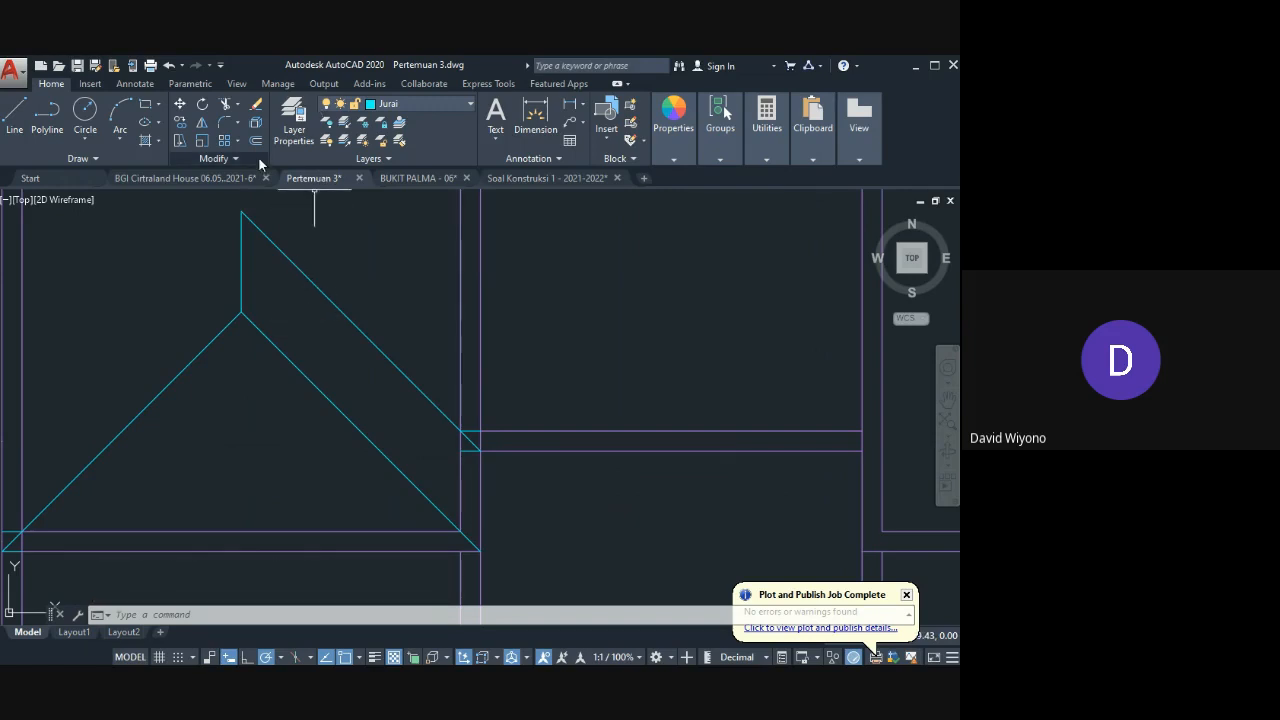
left_click(583, 104)
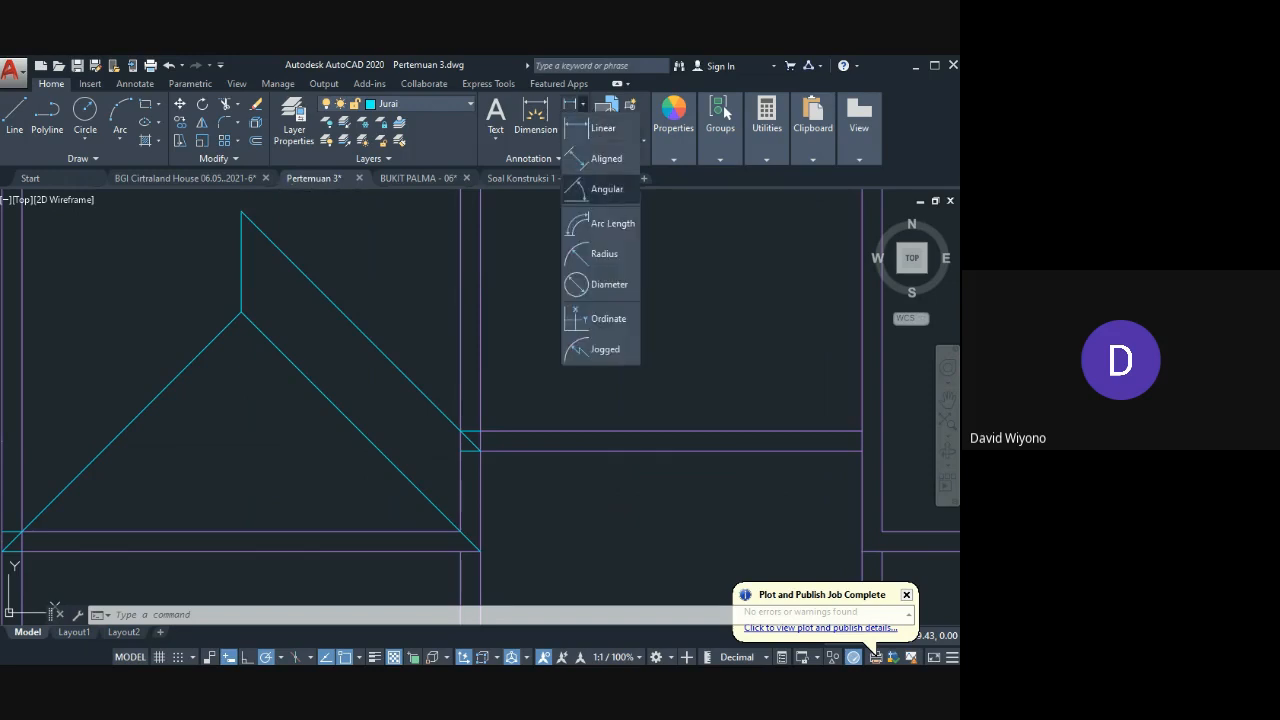
left_click(600, 189)
left_click(437, 409)
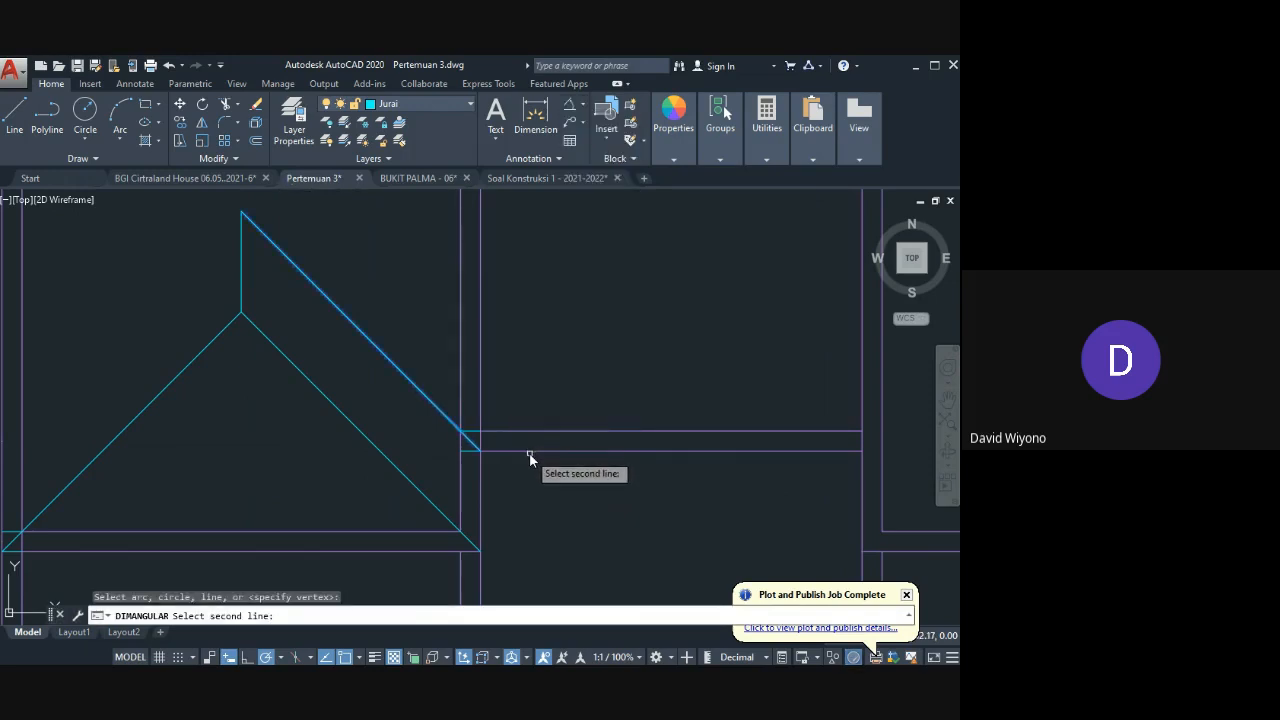
key("Escape")
Step: Draw a short horizontal line from the upper diagonal's lower end, running right along the lower edge of the middle cross wall
type("l")
key("Return")
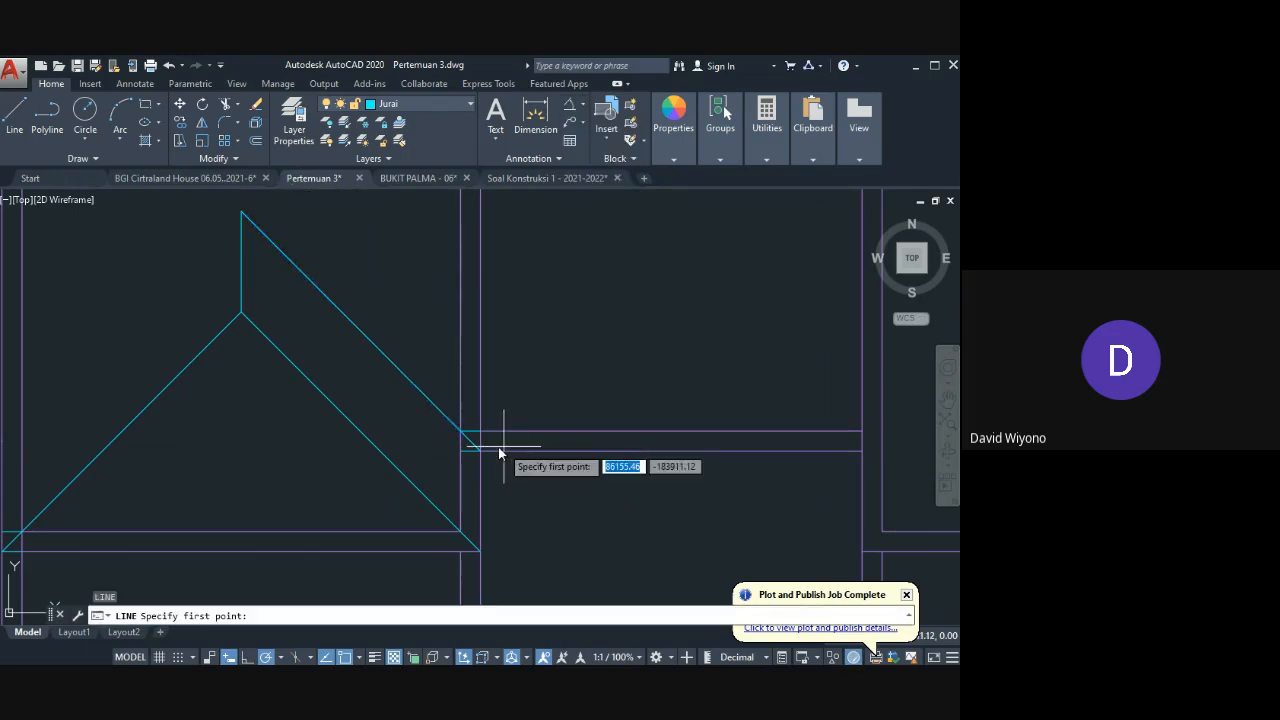
left_click(498, 448)
left_click(515, 448)
key("Return")
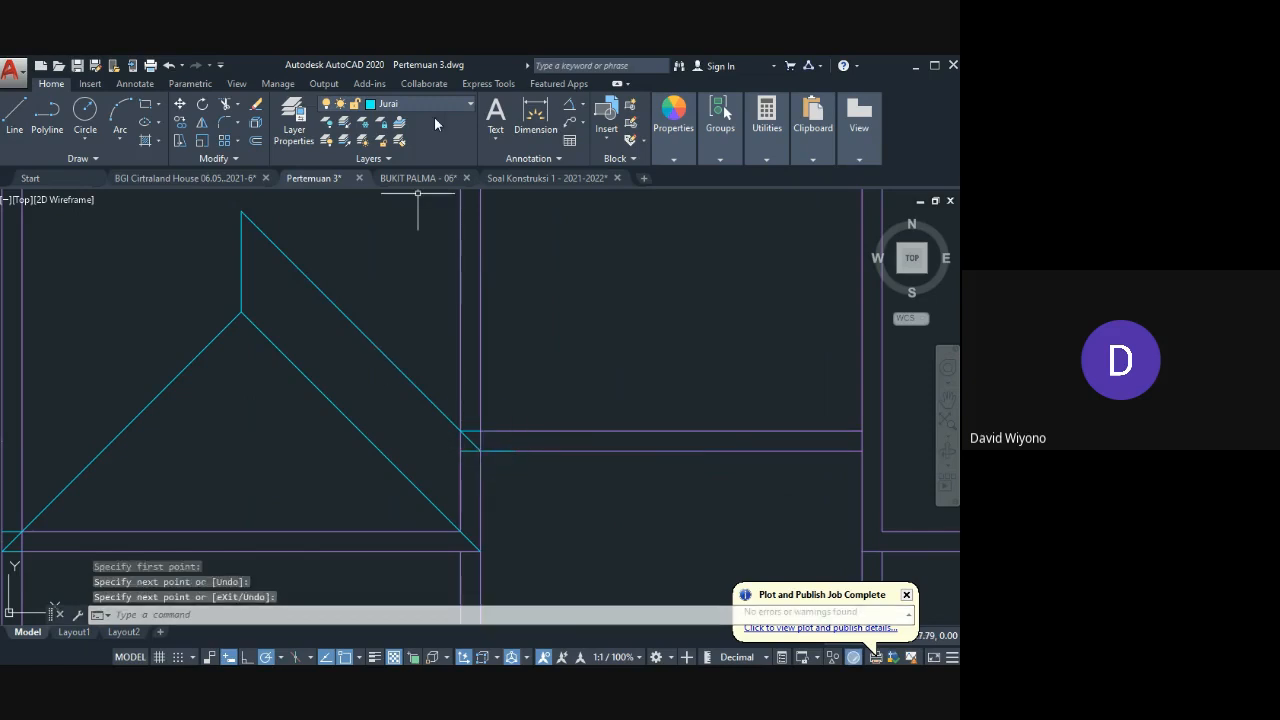
Step: Add an angular dimension for the obtuse angle between the upper diagonal and the short horizontal line, with its arc above the wall
left_click(573, 113)
left_click(450, 421)
left_click(503, 452)
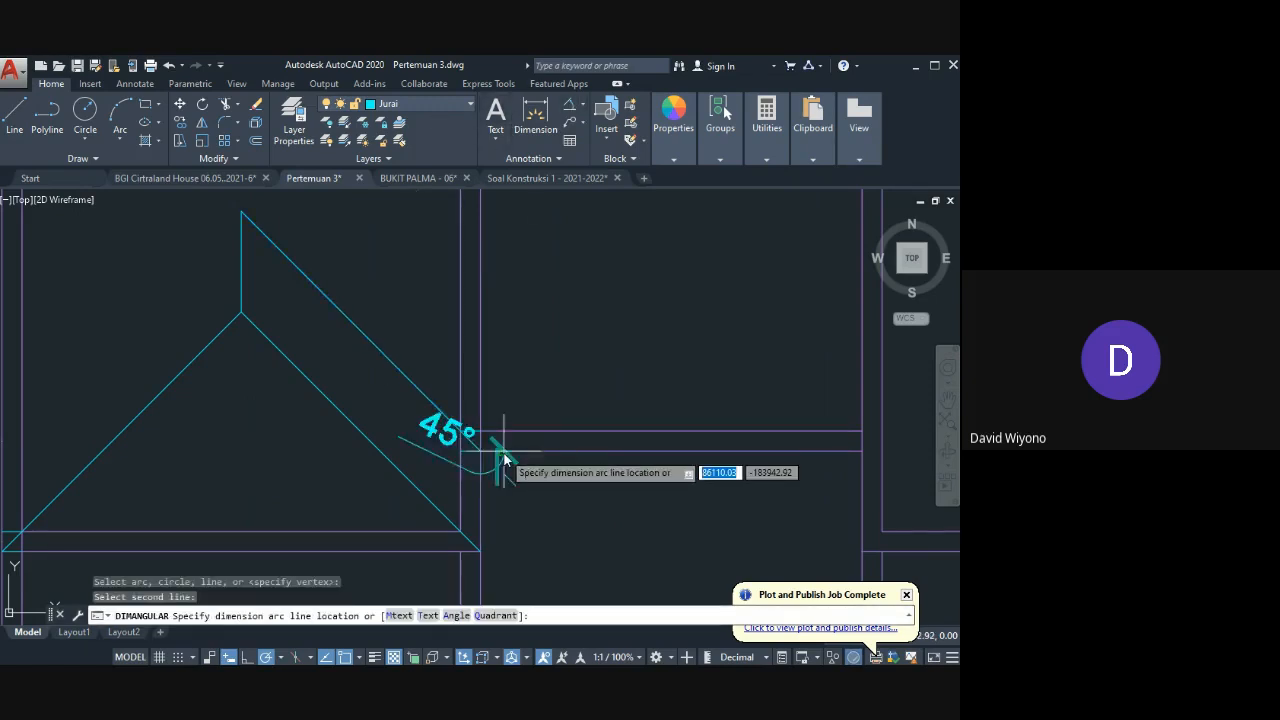
left_click(502, 398)
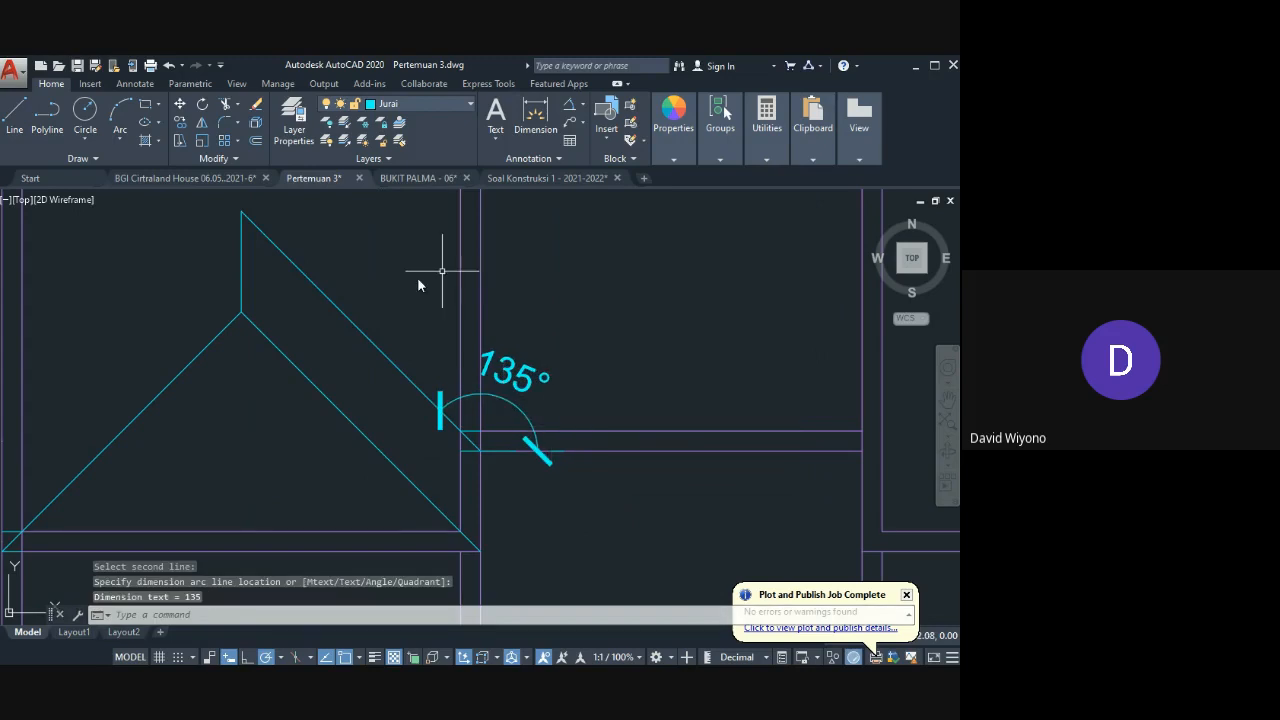
Step: Add an angular dimension between the lower right hip line and the bottom wall's edge, with its arc inside the roof triangle
middle_click_drag(425, 366, 421, 285)
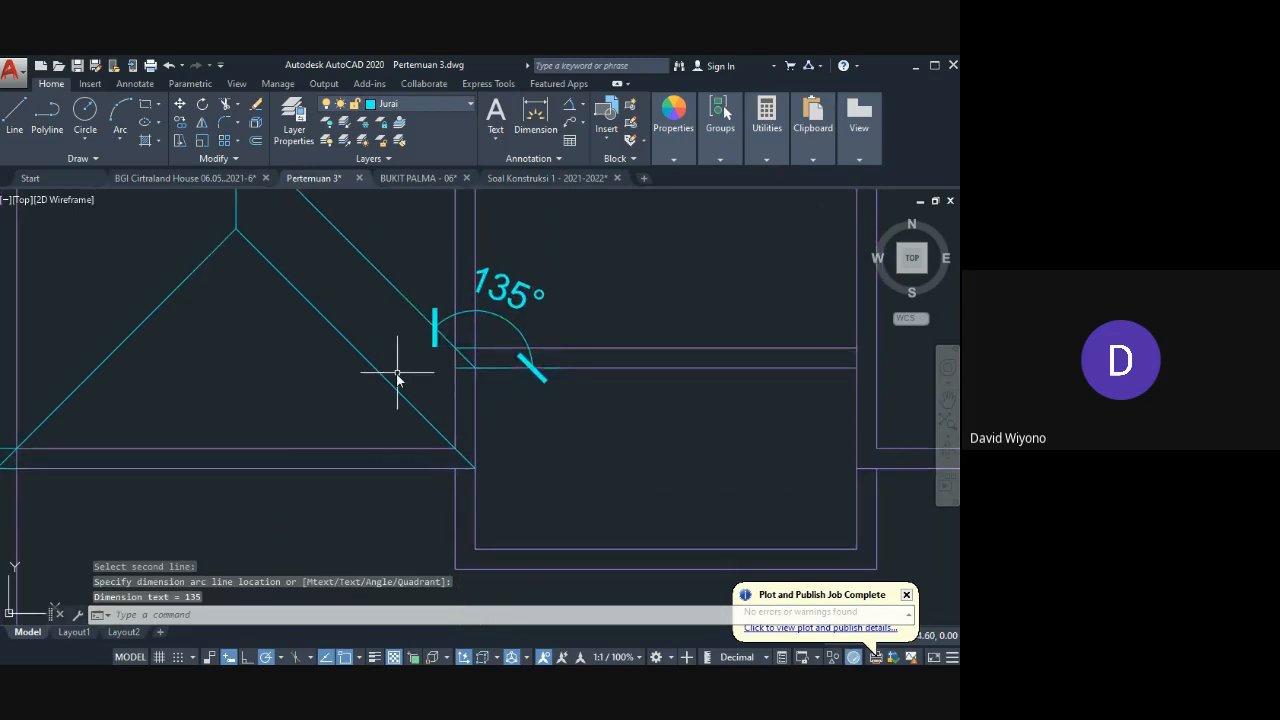
key("Return")
left_click(397, 388)
left_click(375, 449)
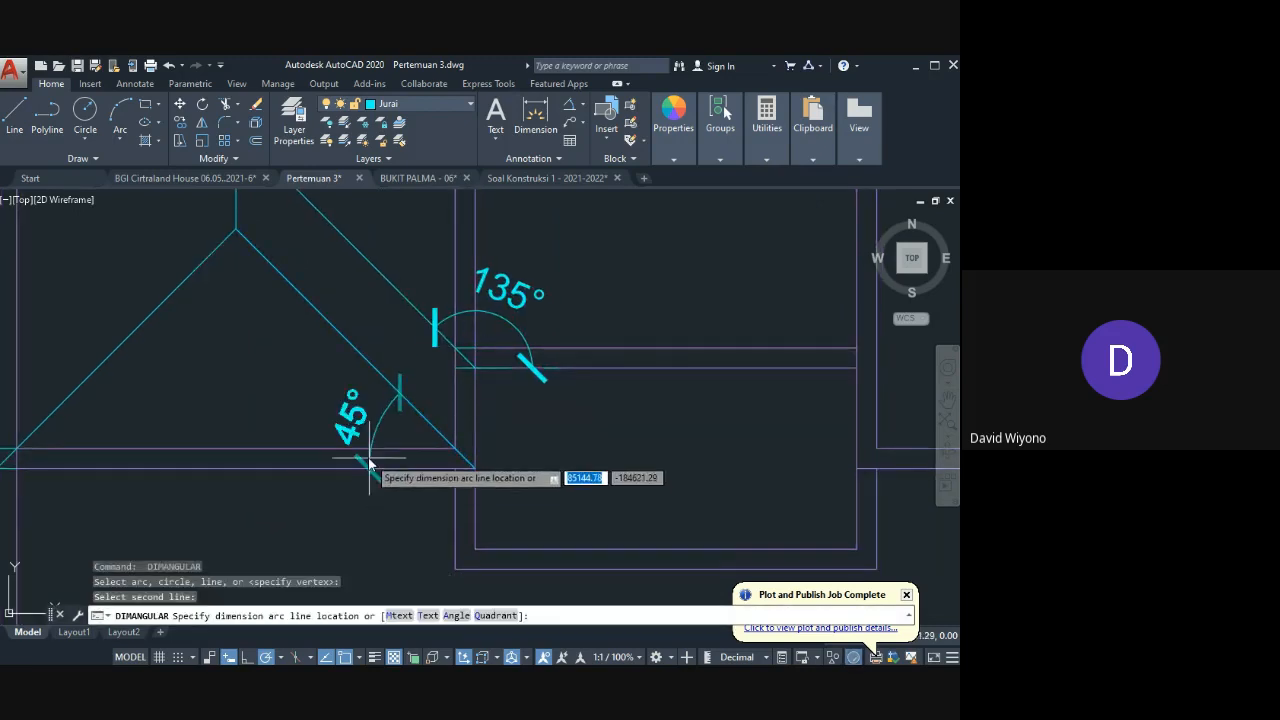
left_click(376, 450)
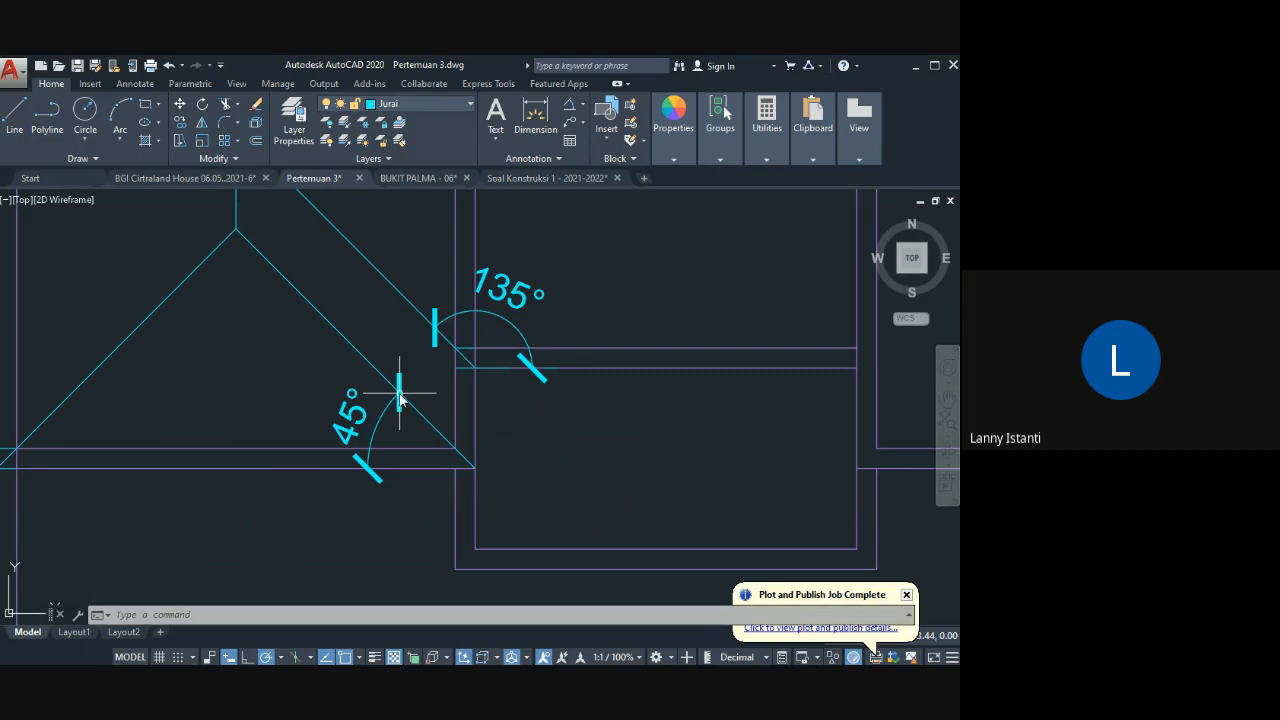
Step: Draw a short 45° polyline about 410 units long from the top of the vertical ridge line up to the right
scroll(405, 385, "down", 3)
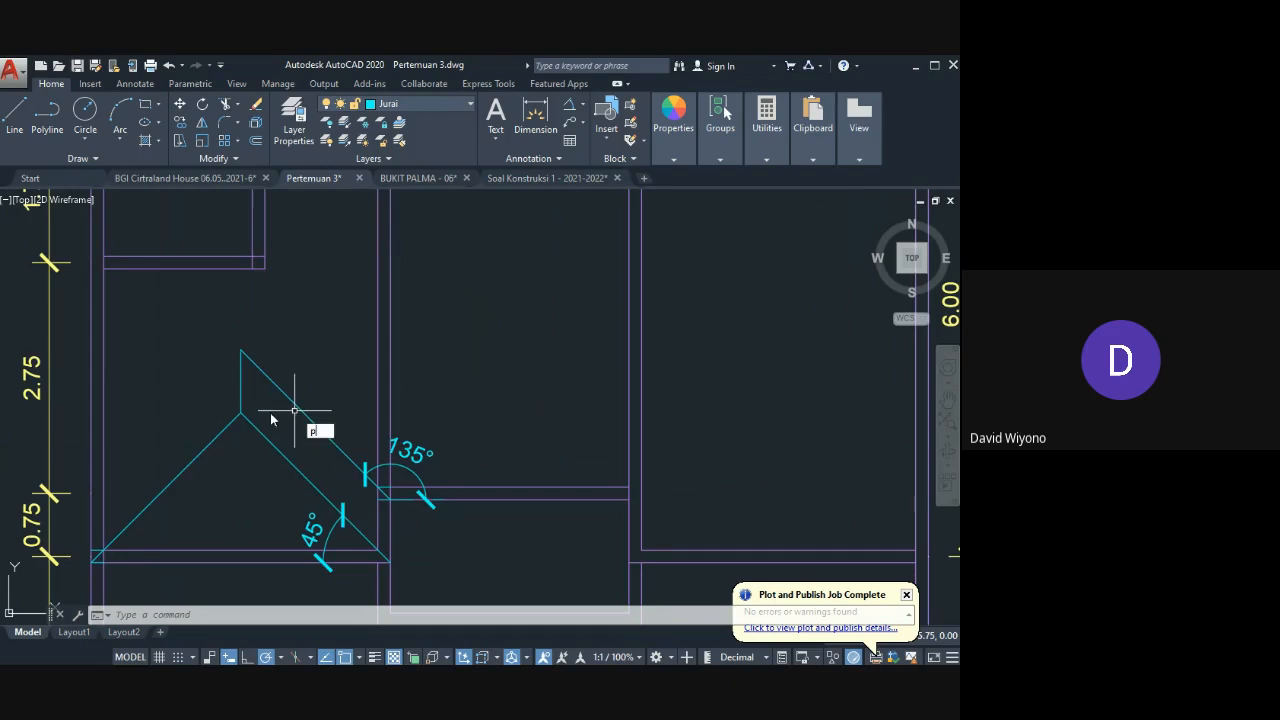
type("l")
key("Return")
left_click(241, 350)
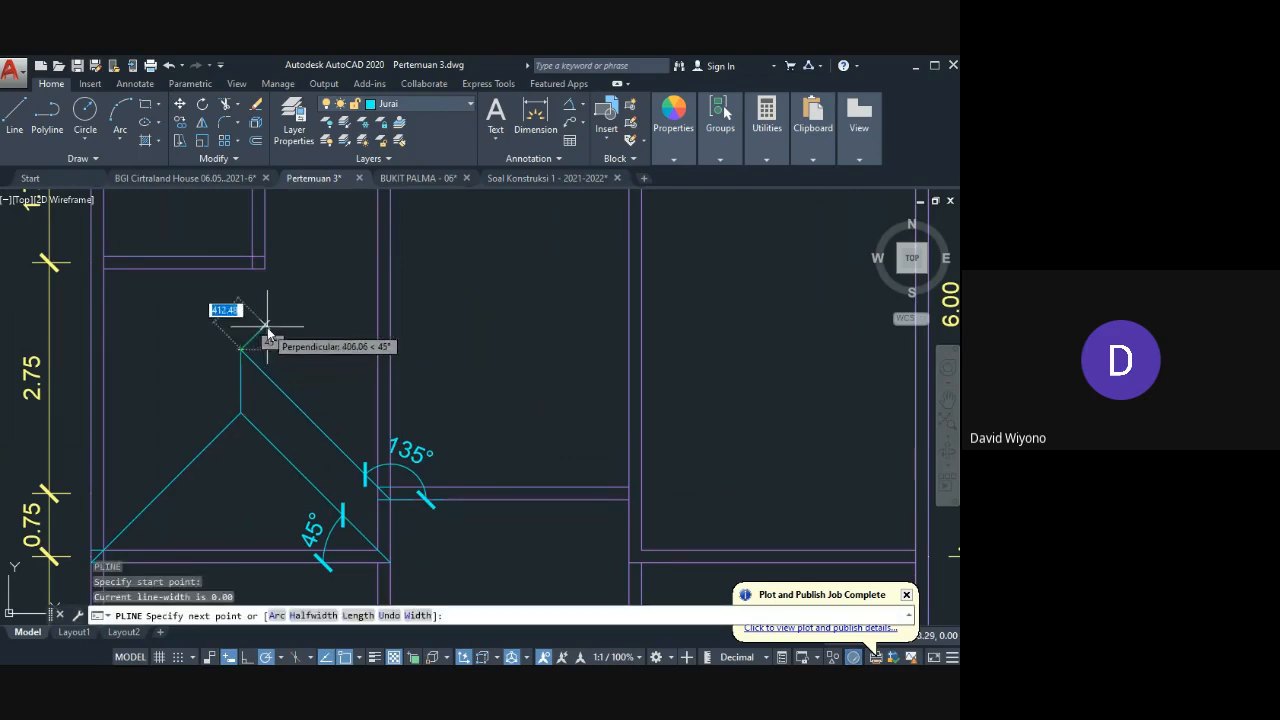
left_click(266, 327)
key("Return")
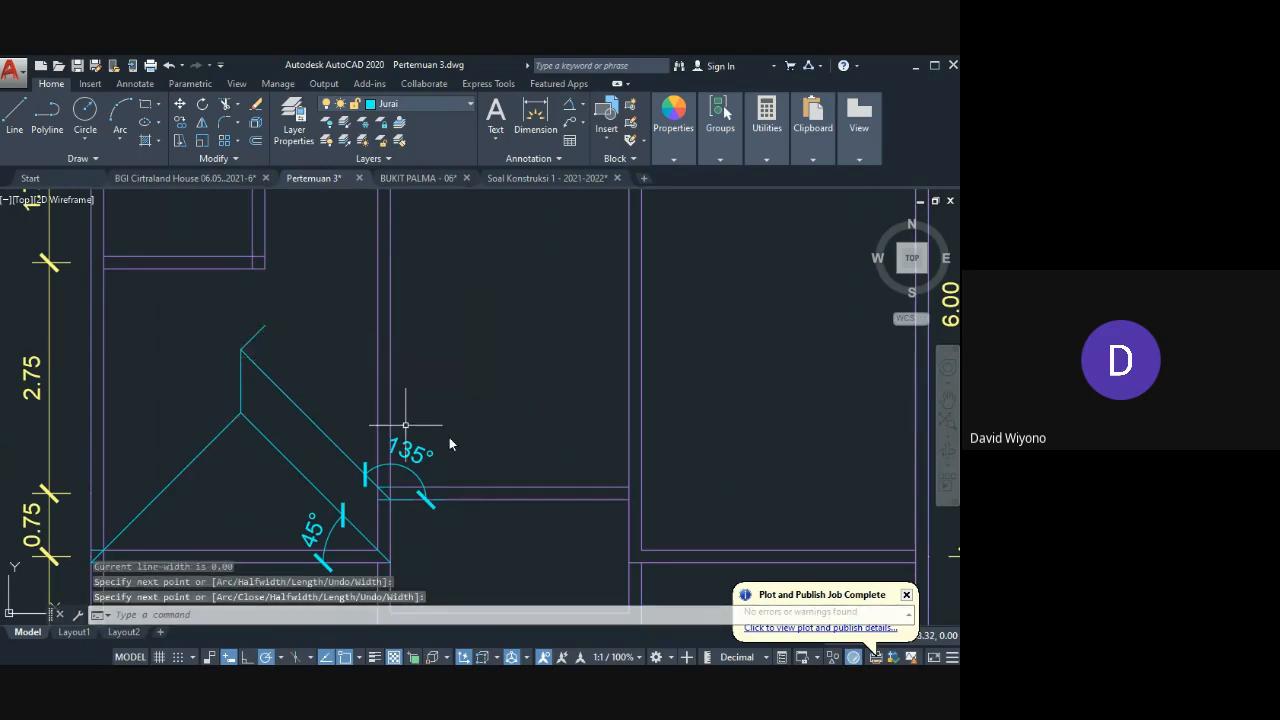
Step: Draw a short diagonal polyline across the lower left wall corner of the right-hand room, from outer to inner corner
scroll(449, 425, "down", 2)
key("Return")
left_click(486, 478)
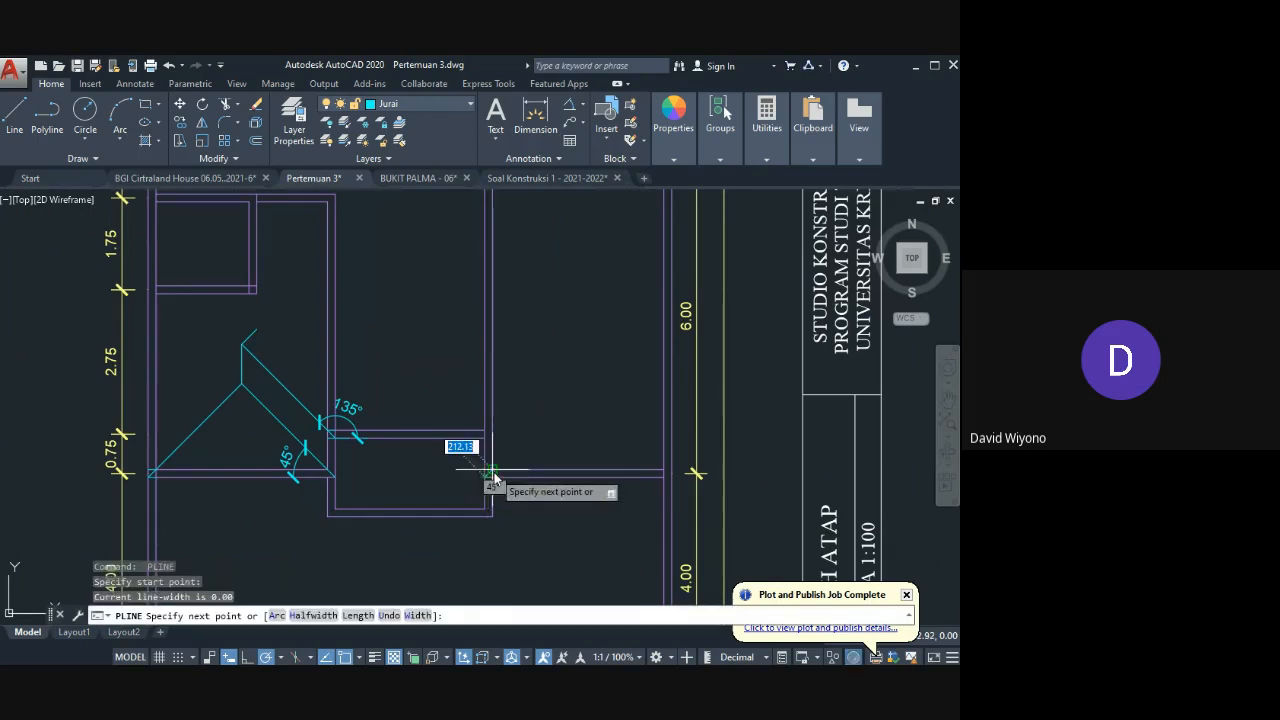
left_click(492, 471)
key("Return")
Step: Draw a short diagonal polyline across the lower right wall corner of the right-hand room, from outer to inner corner
key("Return")
left_click(663, 477)
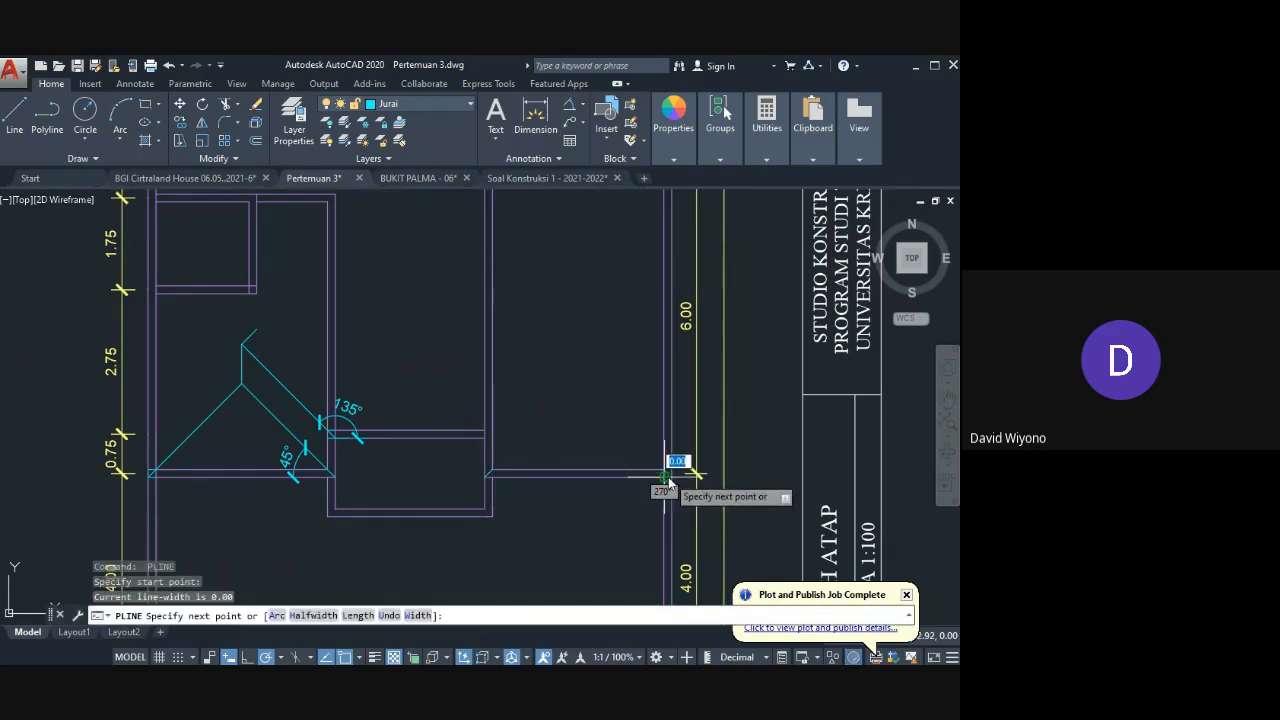
scroll(667, 484, "up", 2)
left_click(672, 480)
scroll(665, 474, "up", 2)
left_click(662, 464)
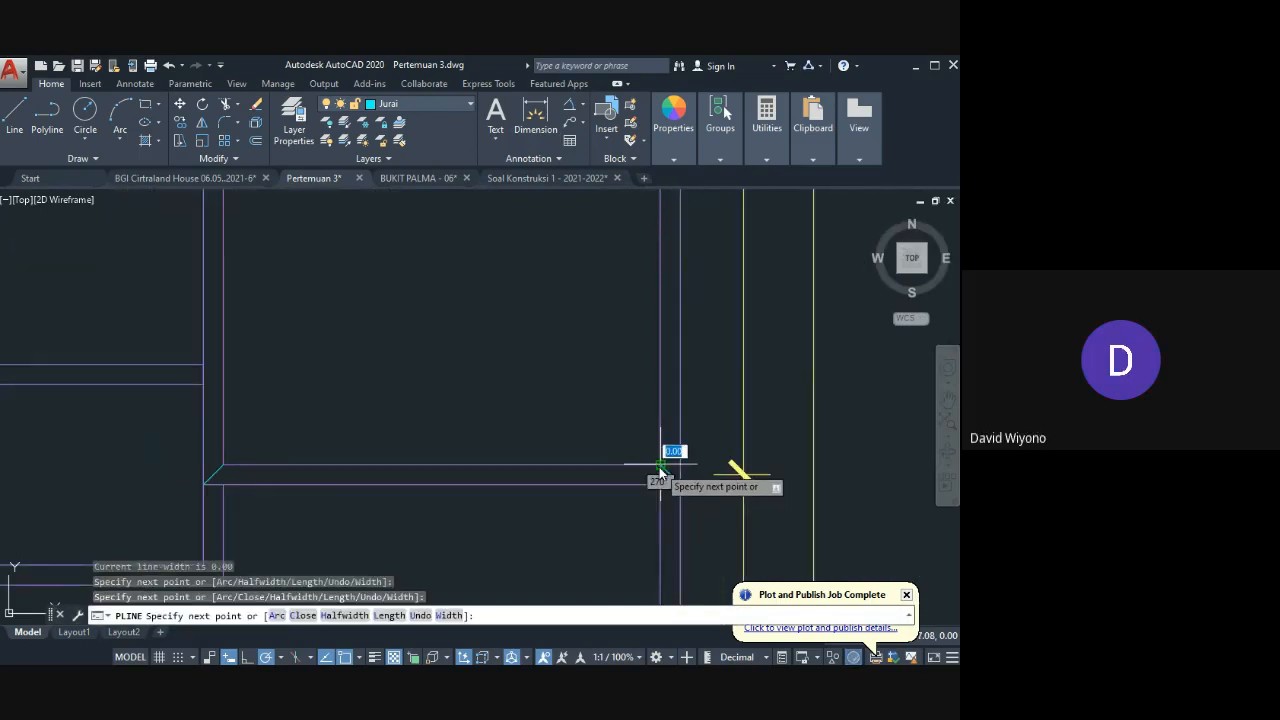
key("Return")
Step: Fillet the right-hand room's two corner diagonals with radius 0 so they meet at an apex
middle_click_drag(620, 467, 730, 490)
type("f")
key("Return")
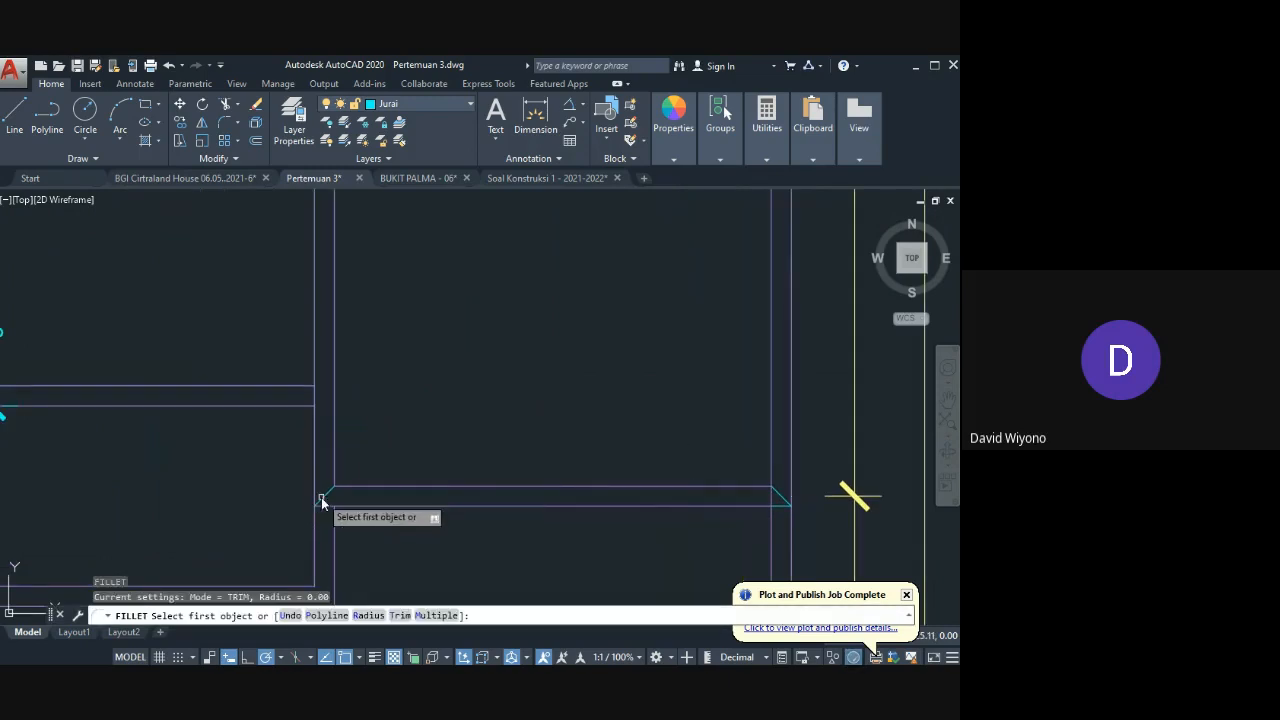
left_click(323, 497)
left_click(783, 499)
scroll(640, 490, "down", 2)
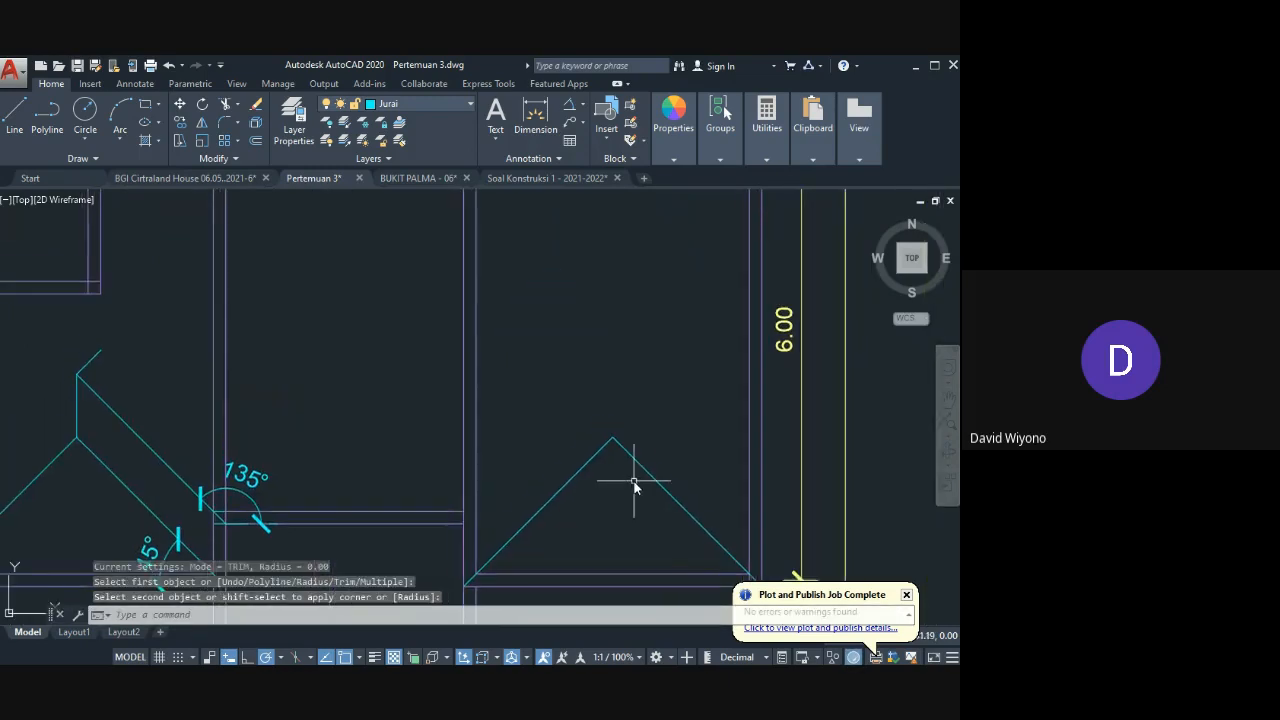
Step: Draw a vertical ridge line about 575 units long upward from the apex of the right-hand room's hip lines
type("l")
key("Return")
left_click(612, 438)
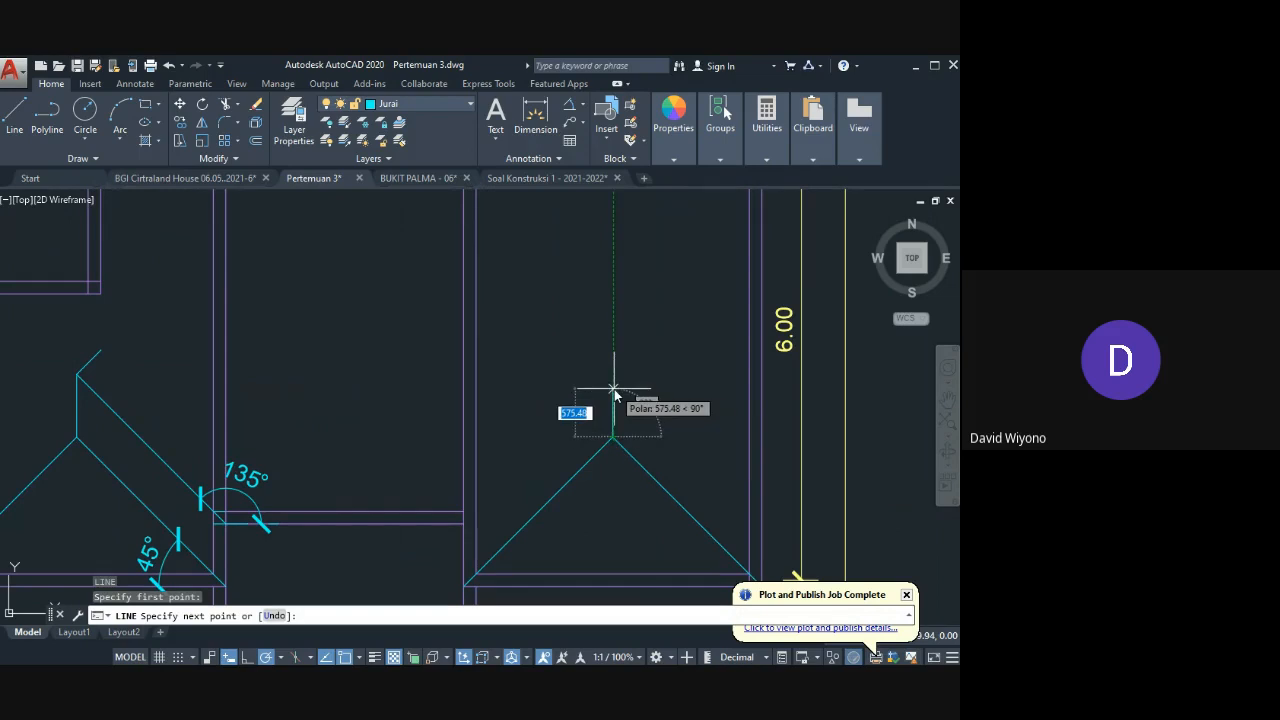
key("Return")
Step: Draw a 45° diagonal from the right end of the middle cross wall's lower edge and fillet it with the new vertical ridge line
key("Return")
left_click(464, 523)
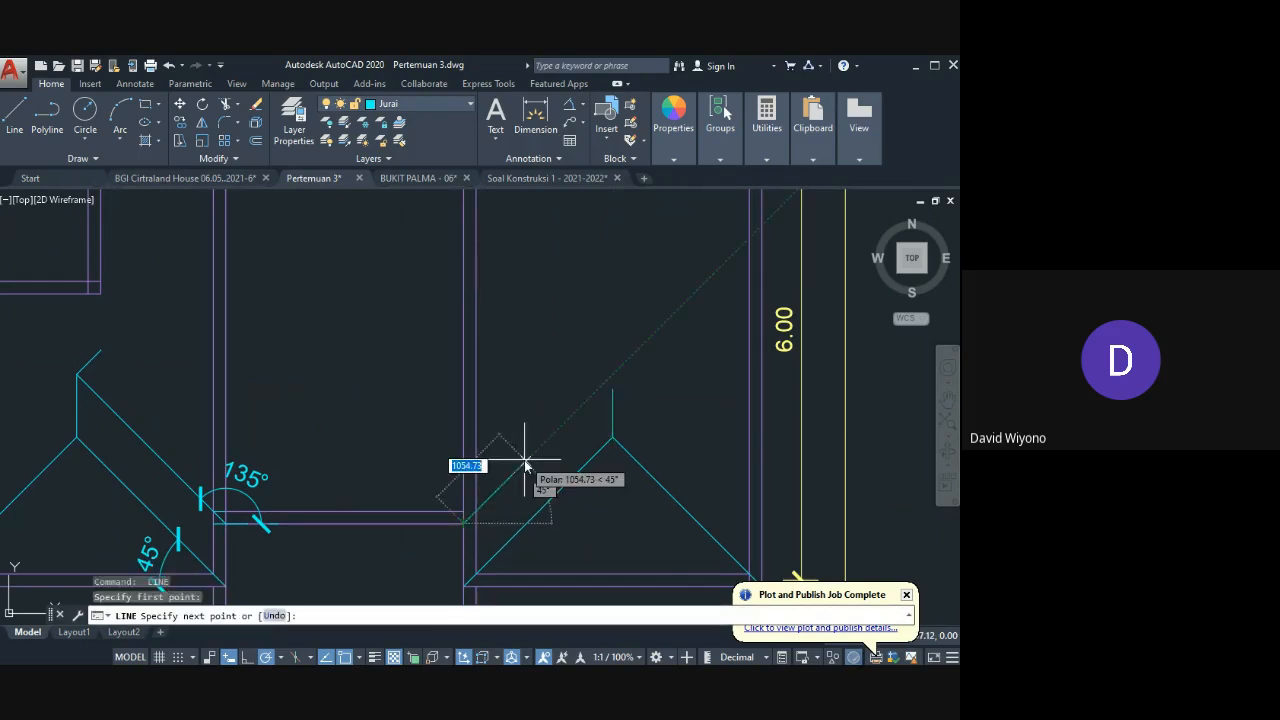
left_click(525, 461)
key("Return")
type("f")
key("Return")
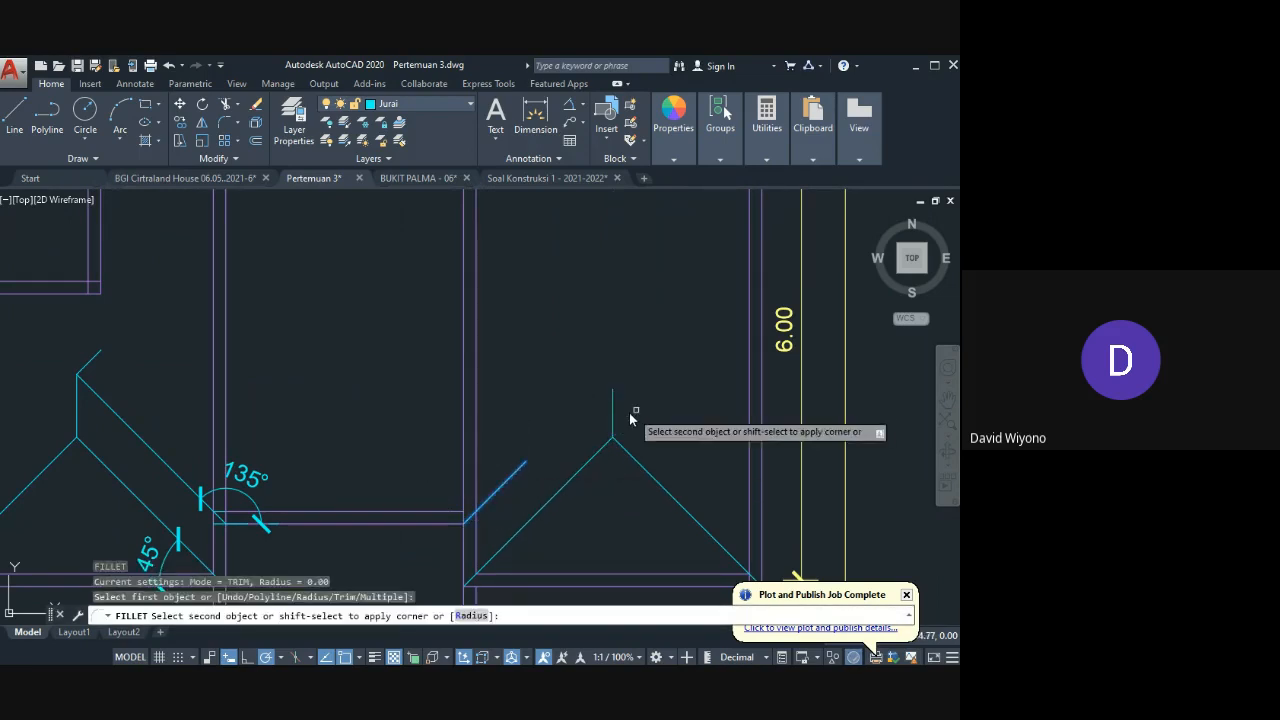
scroll(643, 457, "up", 3)
key("Escape")
Step: Draw a short 45° line from the top of the right-hand ridge line up to the left
type("l")
key("Return")
left_click(701, 467)
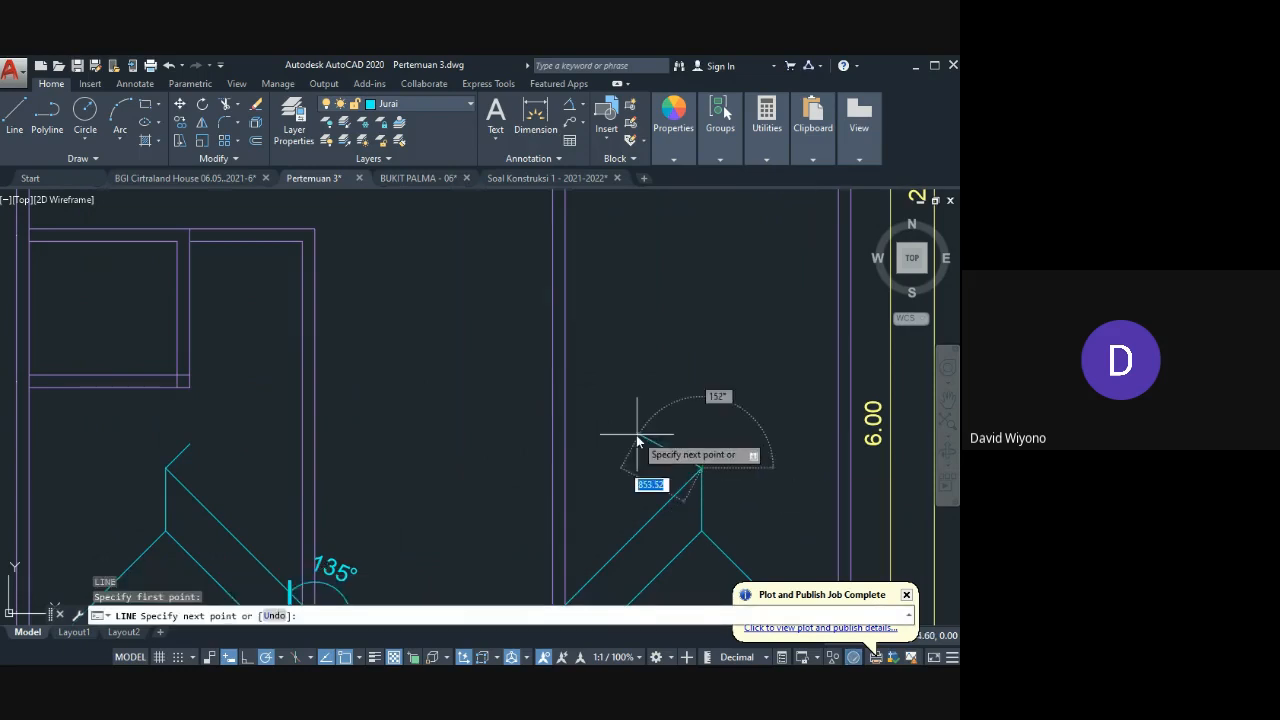
left_click(660, 432)
key("Return")
Step: Fillet the two short diagonals above the left and right ridge lines with radius 0 so they meet in a central peak
type("f")
key("Return")
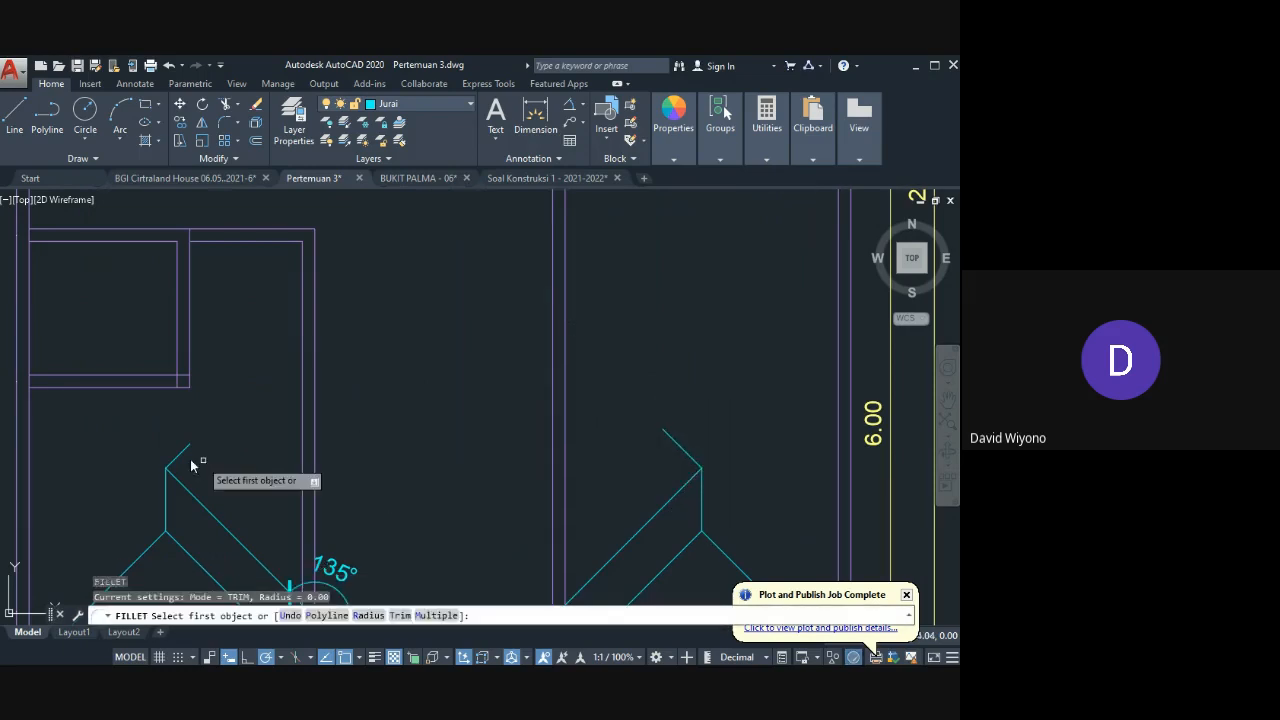
left_click(172, 456)
left_click(675, 450)
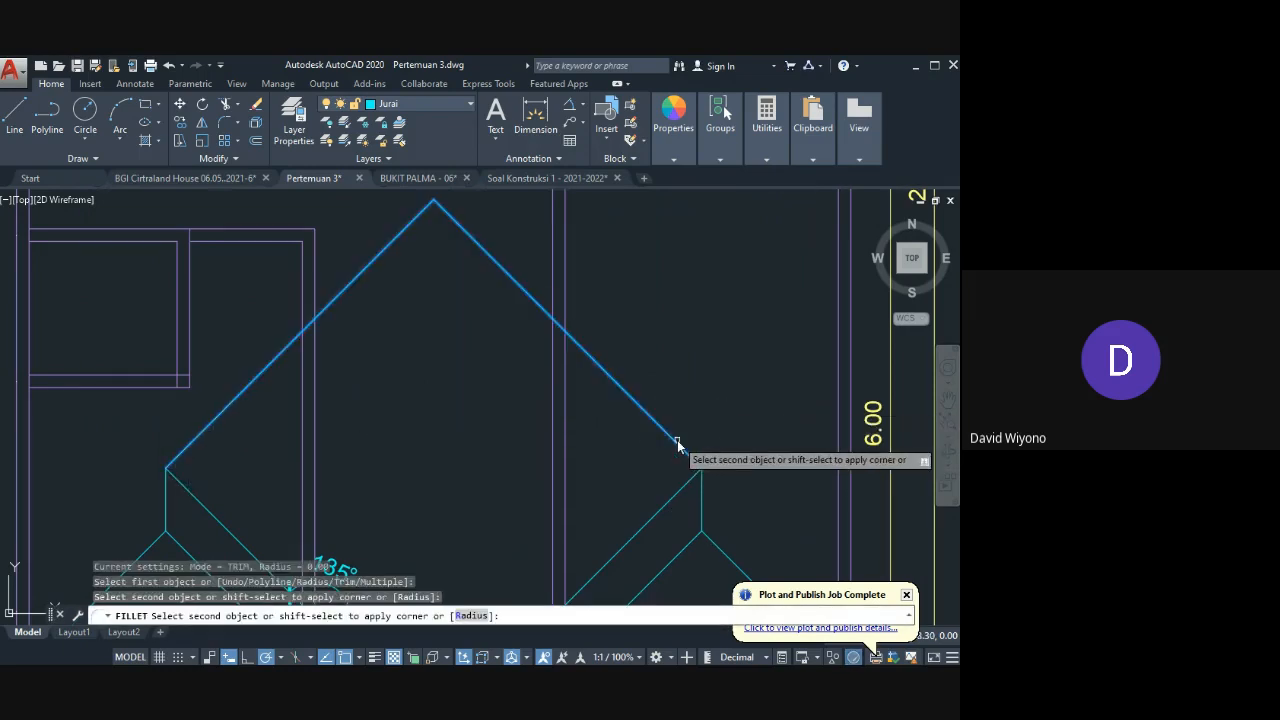
scroll(600, 386, "down", 5)
type("p")
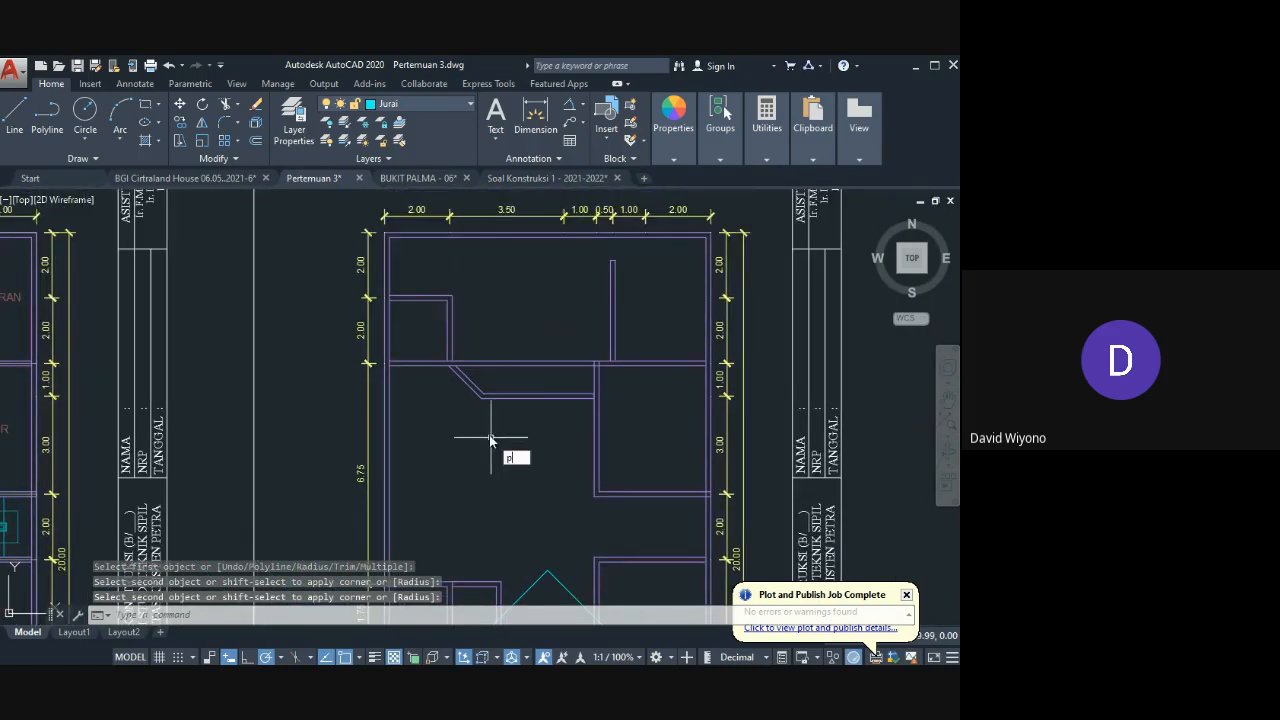
type("l")
key("Return")
left_click(388, 297)
scroll(400, 300, "up", 5)
key("Escape")
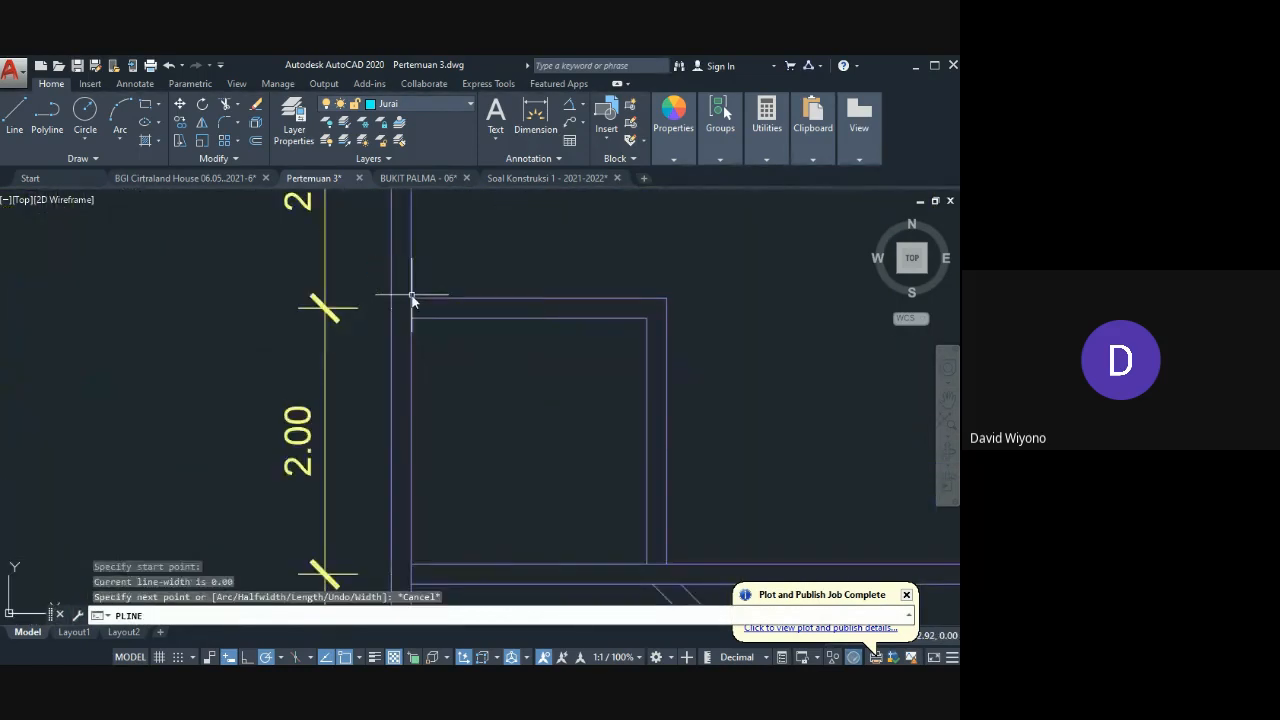
Step: Draw short diagonal polylines across the two upper wall corners of the small room at the plan's upper left
key("Return")
left_click(392, 298)
left_click(411, 318)
left_click(667, 321)
key("Return")
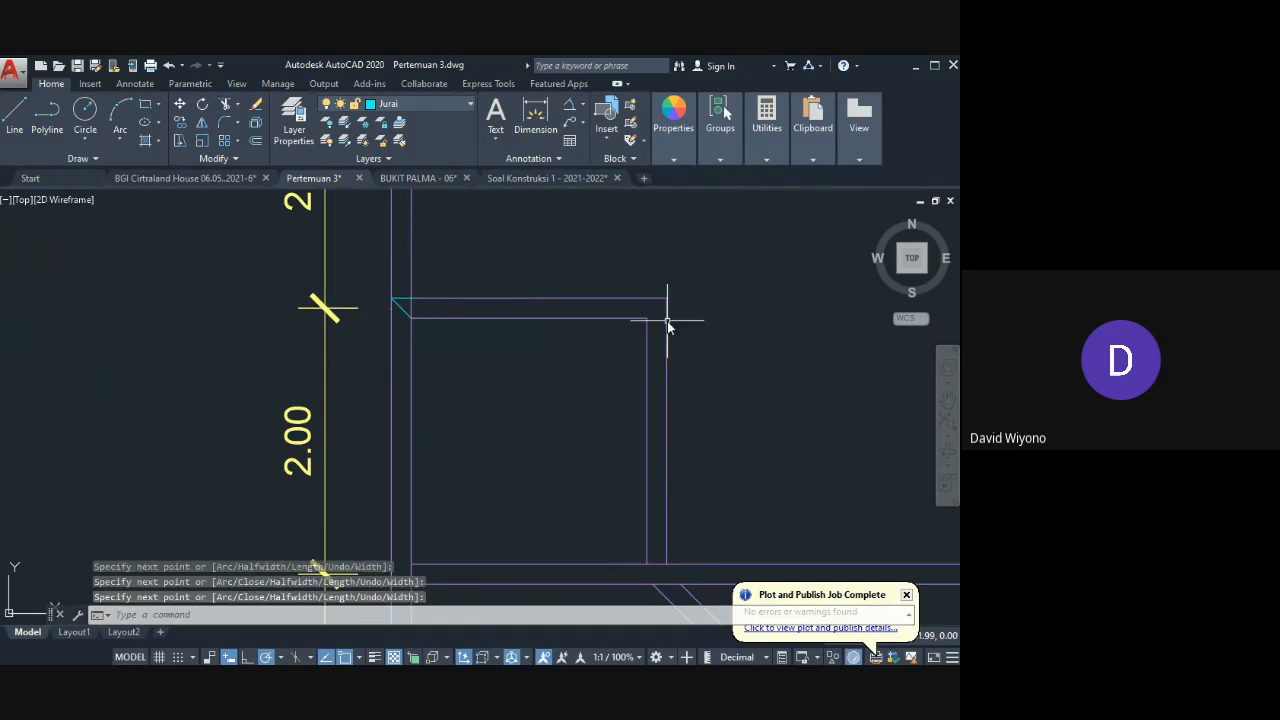
key("Return")
left_click(666, 298)
left_click(647, 318)
key("Return")
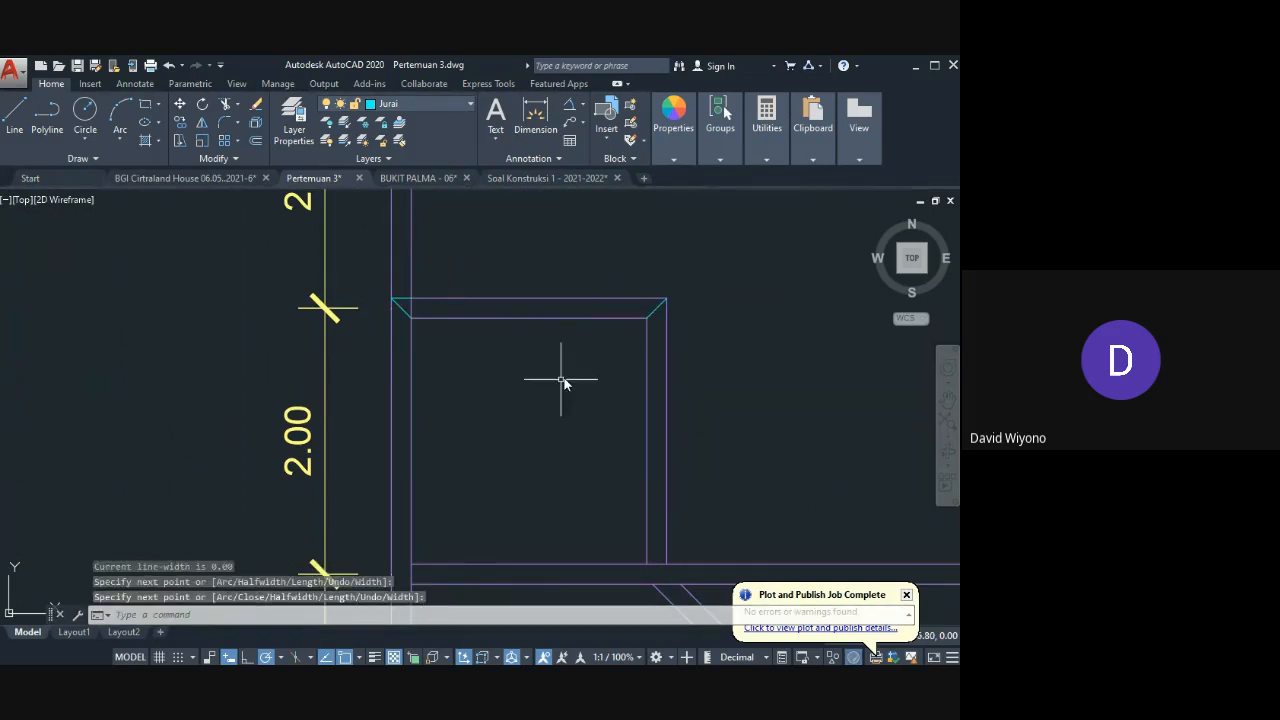
Step: Fillet the small room's two corner diagonals with radius 0 so they meet at an apex
middle_click_drag(562, 381, 608, 343)
type("f")
key("Return")
left_click(444, 273)
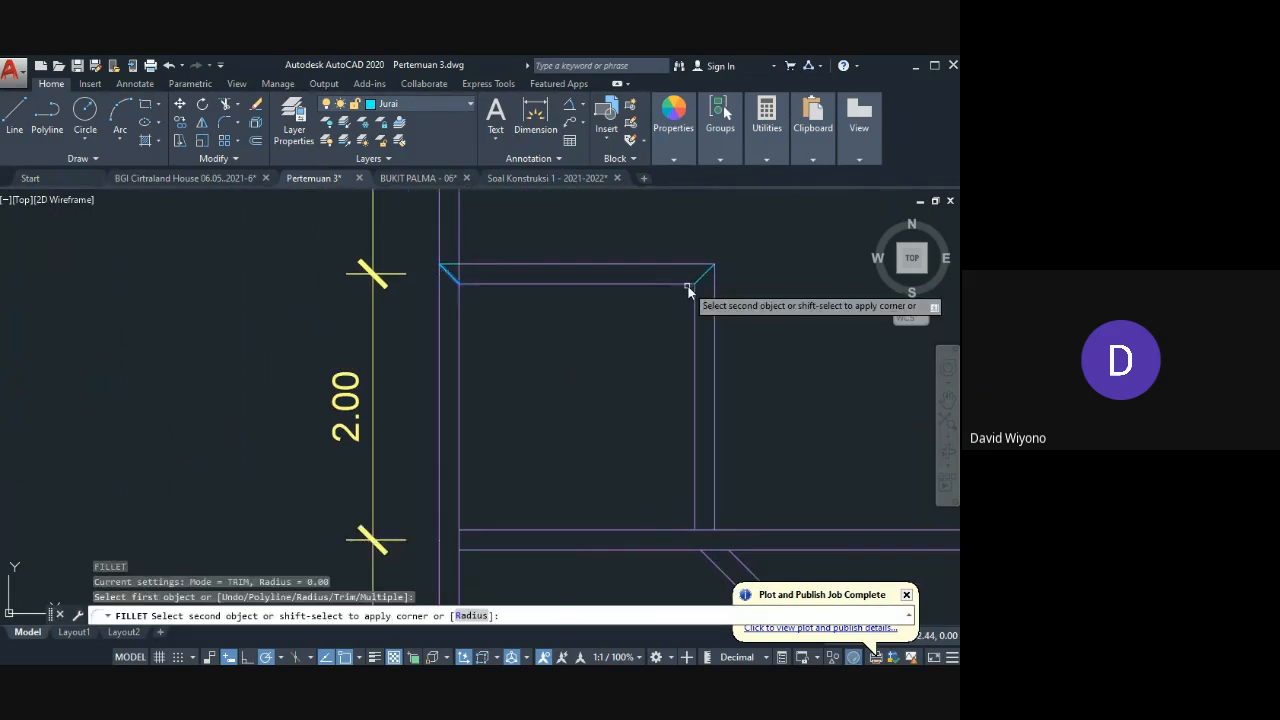
left_click(688, 286)
Step: Draw a vertical ridge line from the small room's hip apex downward past the cross wall below it
scroll(600, 314, "down", 2)
type("l")
key("Return")
left_click(587, 321)
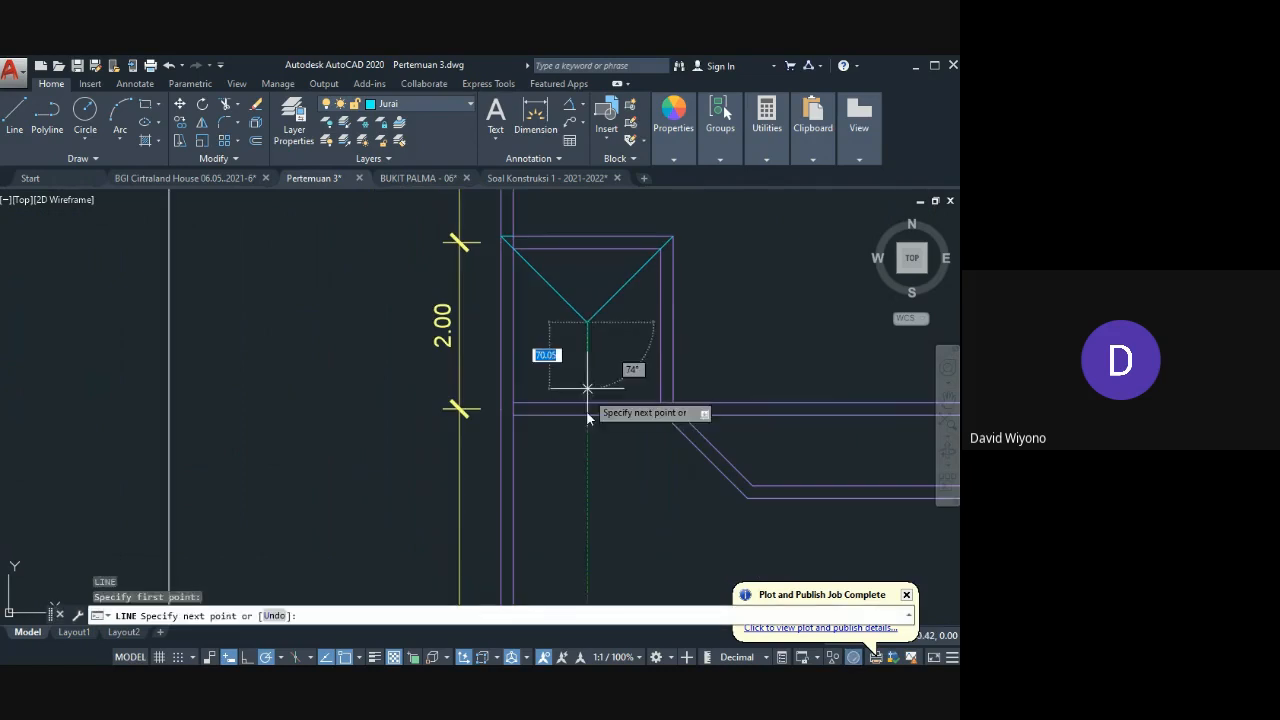
left_click(587, 493)
key("Return")
Step: Draw a 45° diagonal down to the left from the small room's lower right outer corner and fillet it with the vertical ridge line
key("Return")
left_click(668, 404)
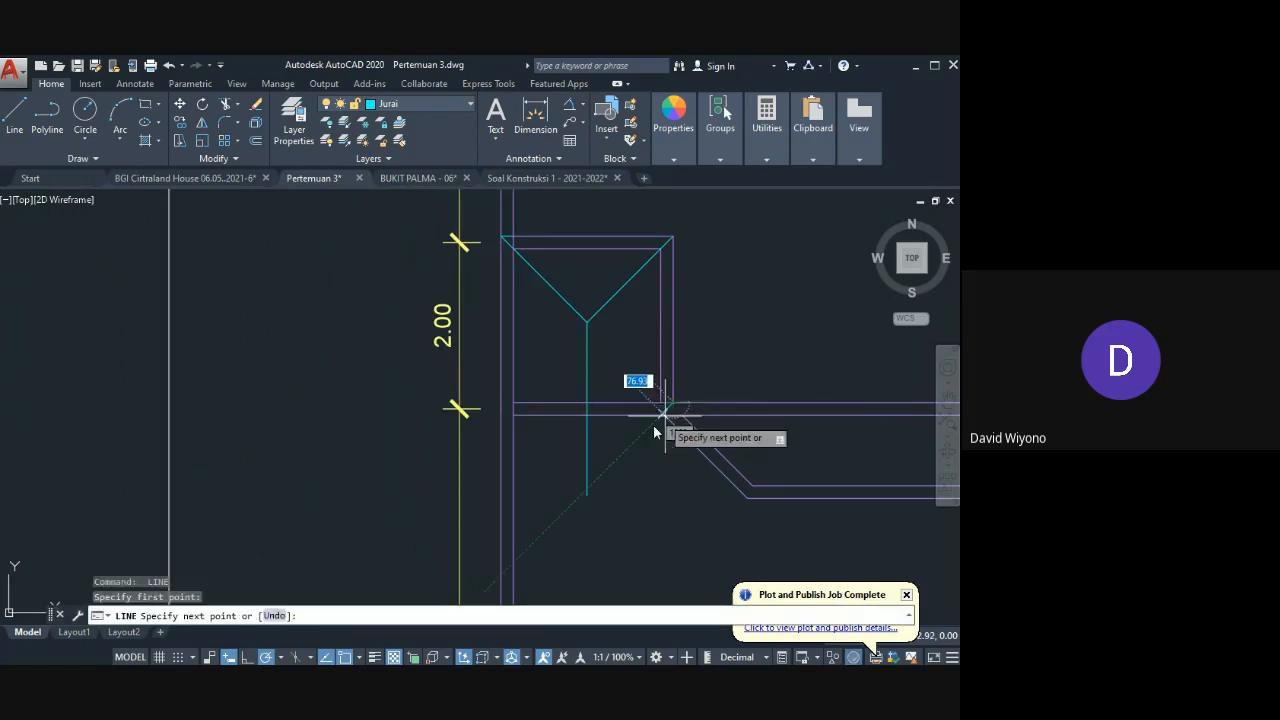
left_click(614, 463)
key("Return")
type("f")
key("Return")
left_click(587, 457)
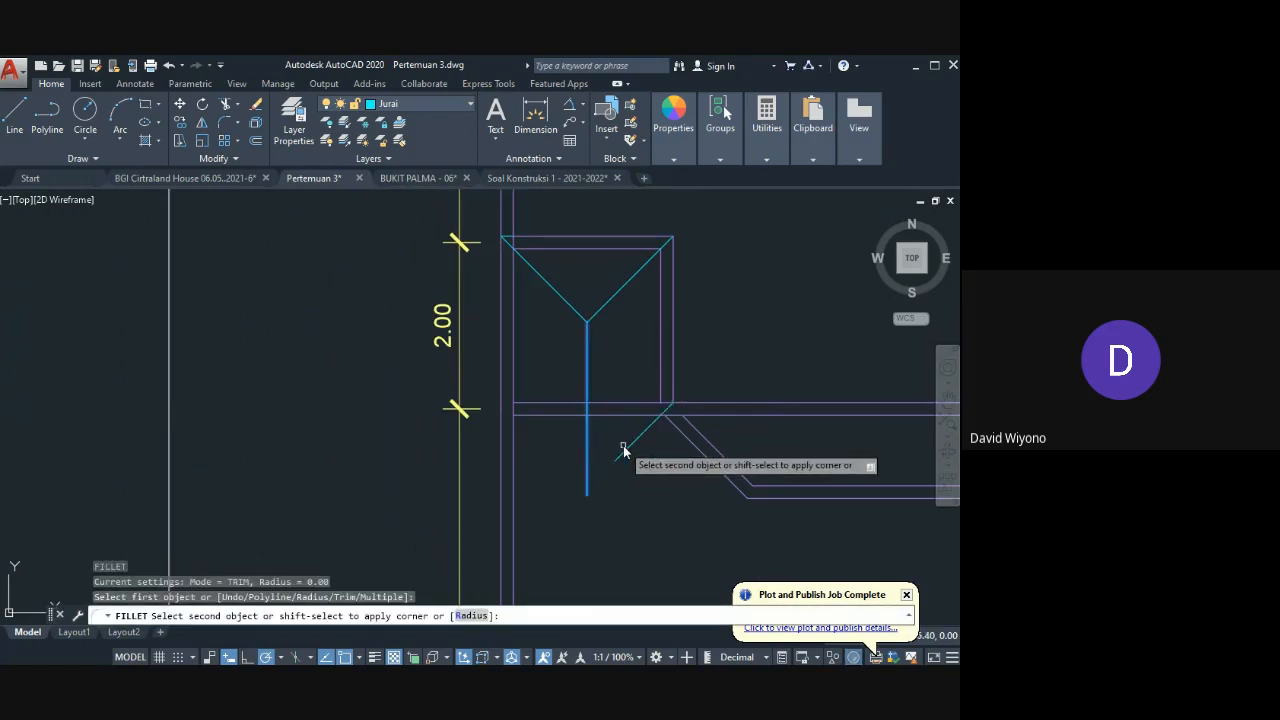
left_click(623, 451)
Step: Draw a short diagonal polyline across the junction of the right outer wall and the upper cross wall, from outer to inner corner
scroll(570, 364, "down", 5)
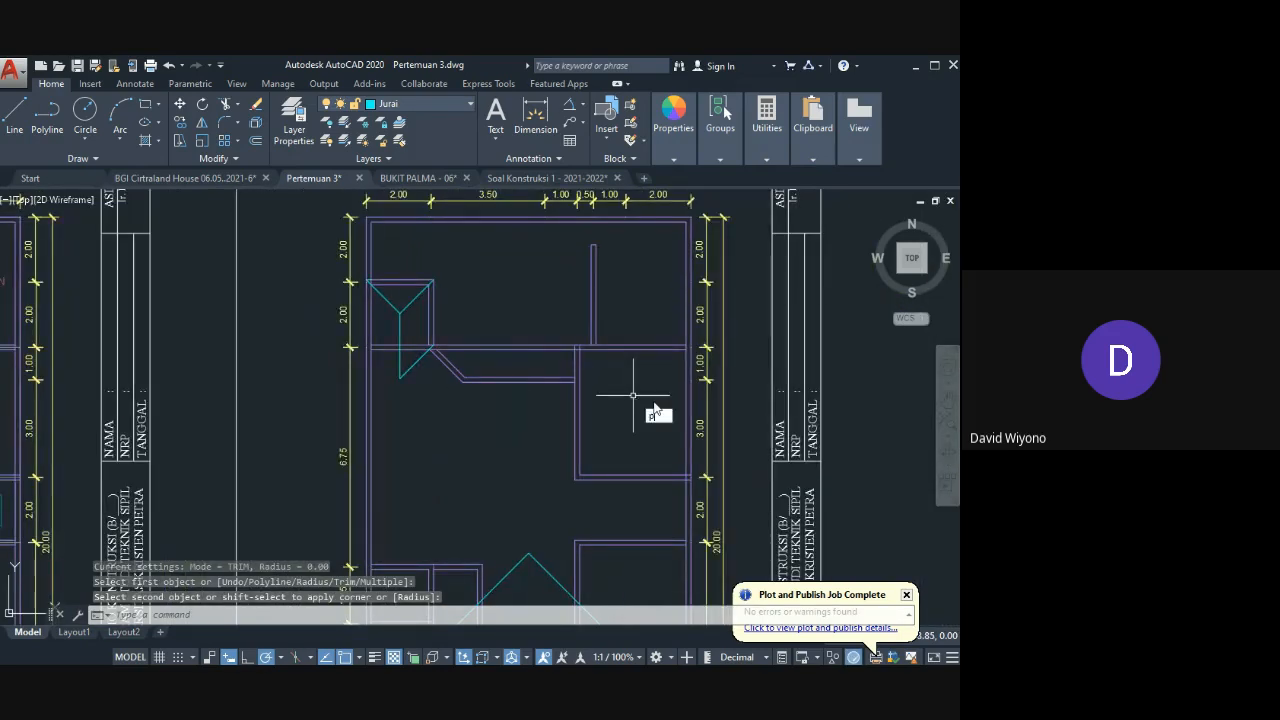
type("pl")
key("Return")
scroll(683, 355, "up", 4)
left_click(686, 355)
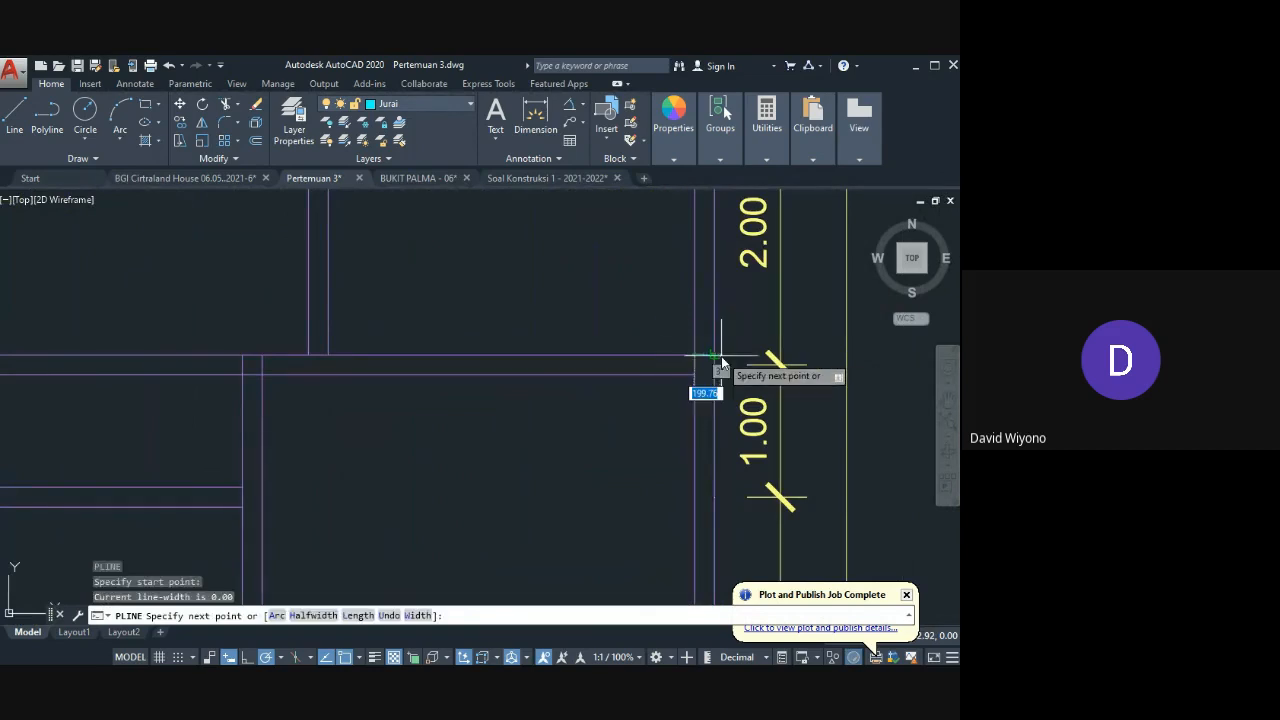
left_click(716, 356)
left_click(697, 377)
key("Return")
middle_click_drag(466, 440, 722, 359)
scroll(722, 359, "down", 4)
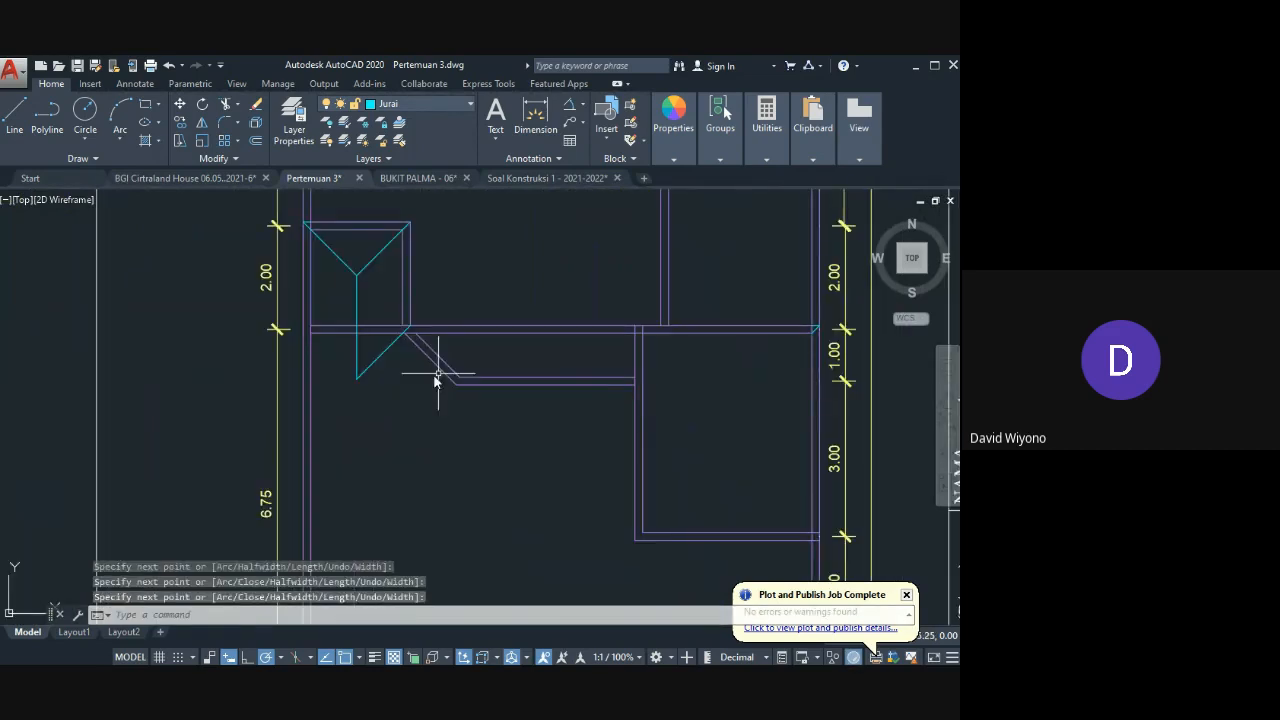
type("f")
key("Return")
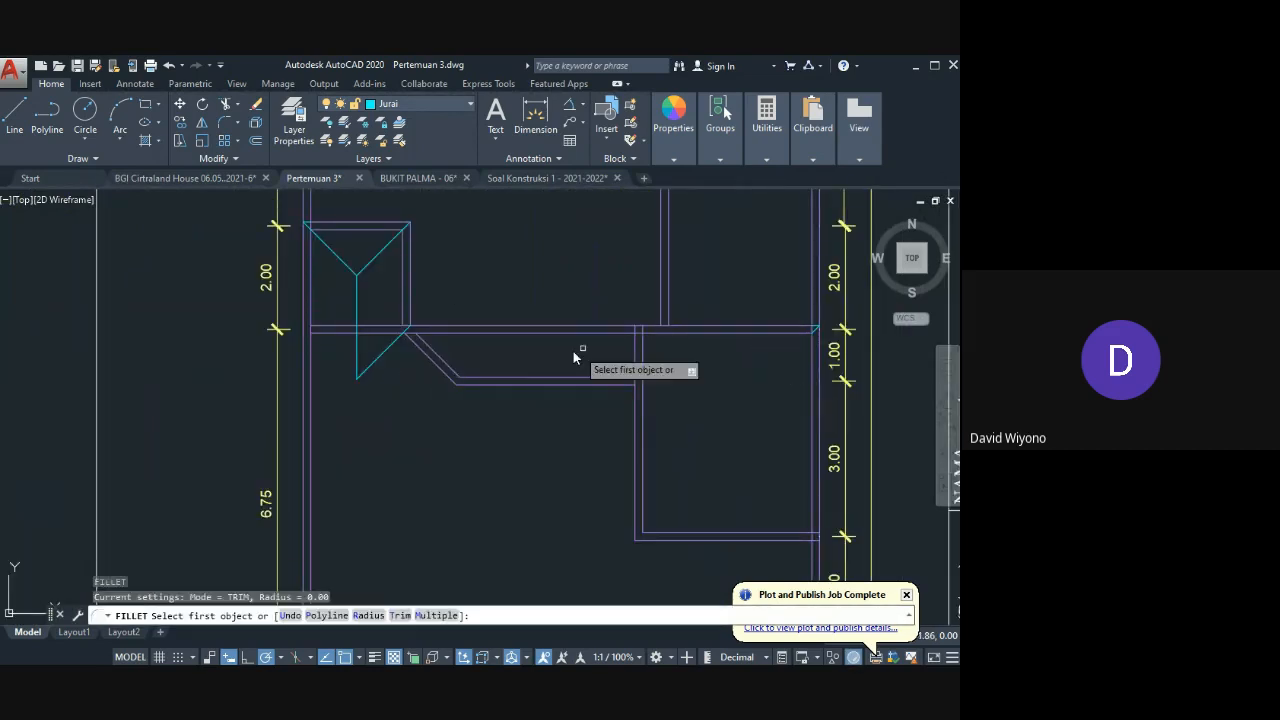
key("Escape")
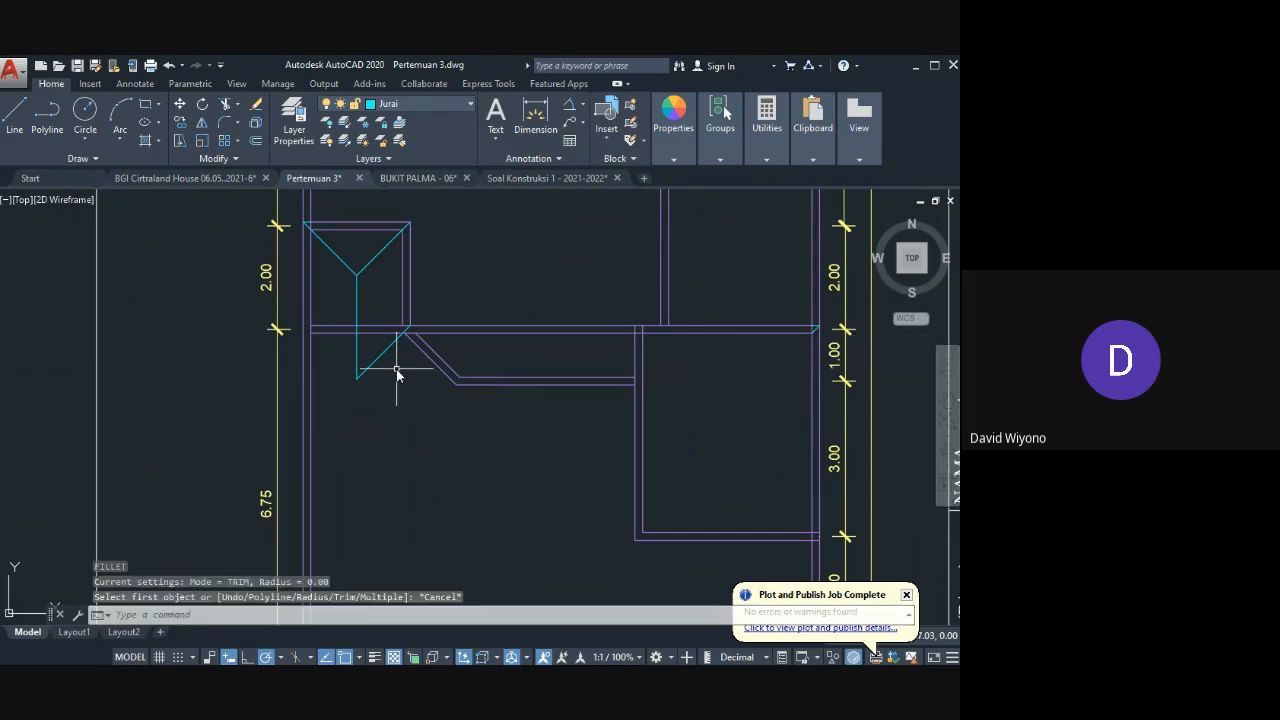
Step: Draw a short 45° diagonal down to the right from the small room's ridge end and fillet it with the right wall's corner diagonal
key("Return")
left_click(358, 377)
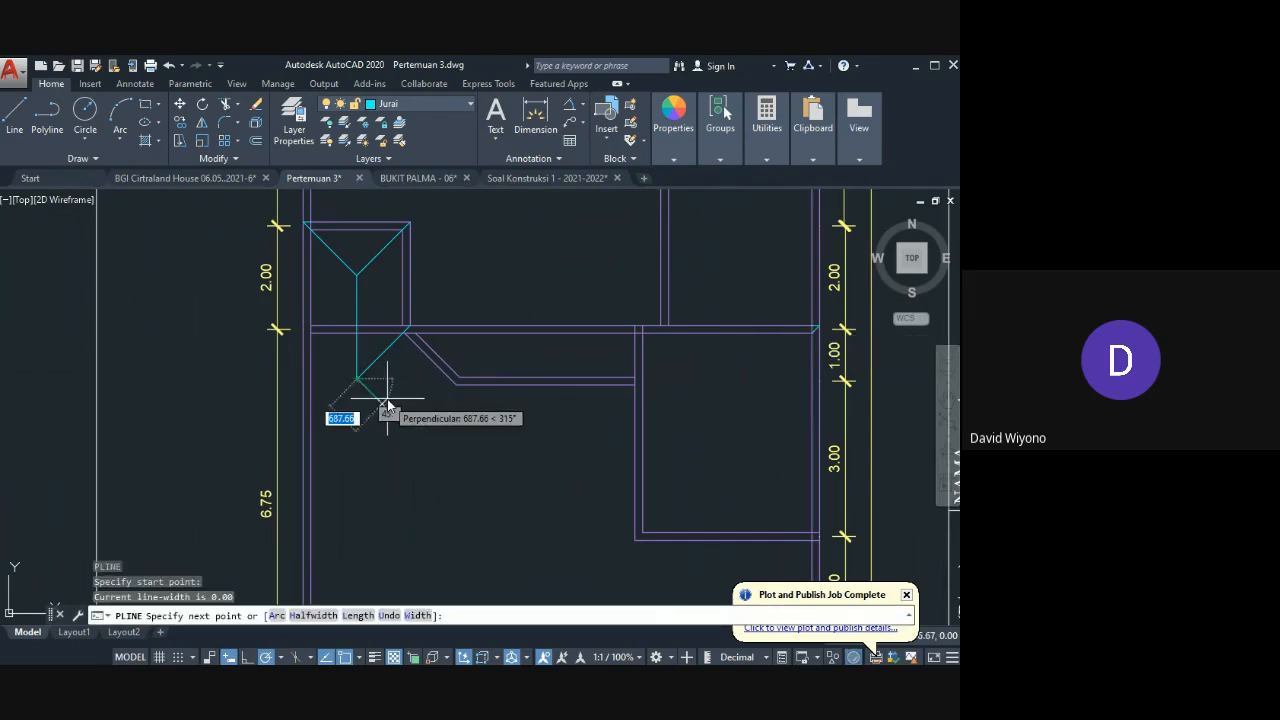
left_click(381, 404)
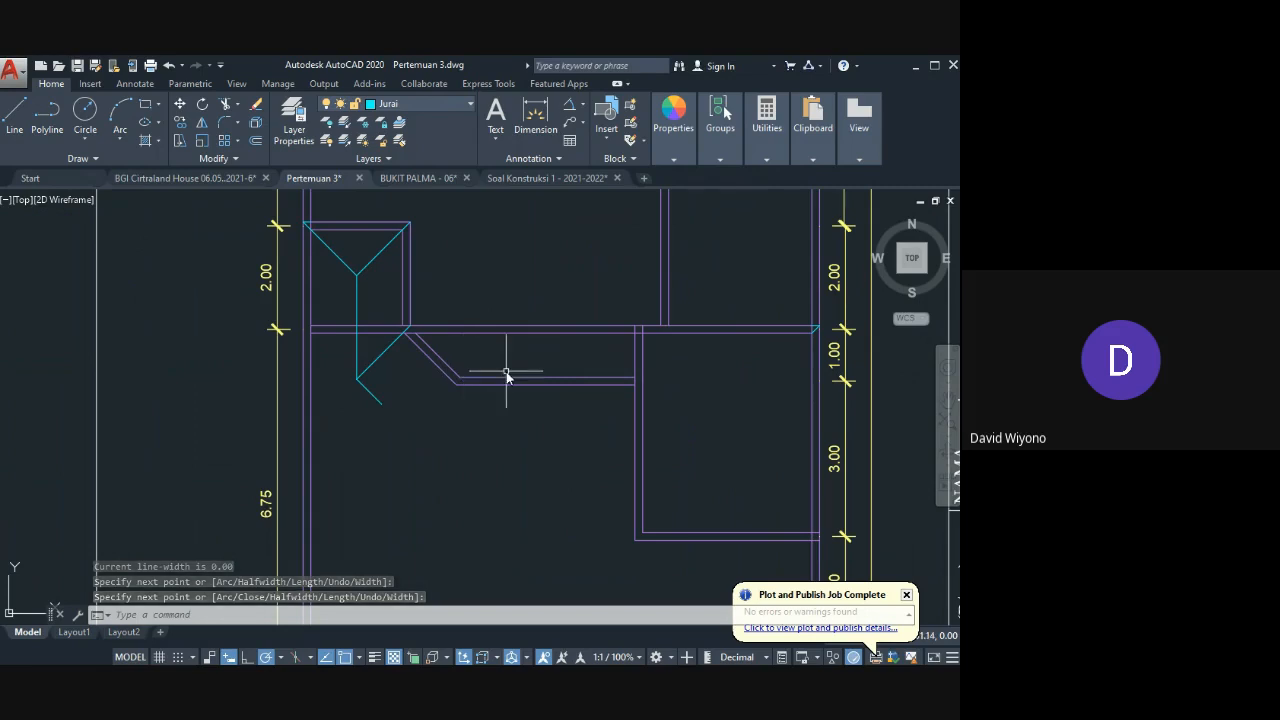
type("f")
key("Return")
left_click(815, 330)
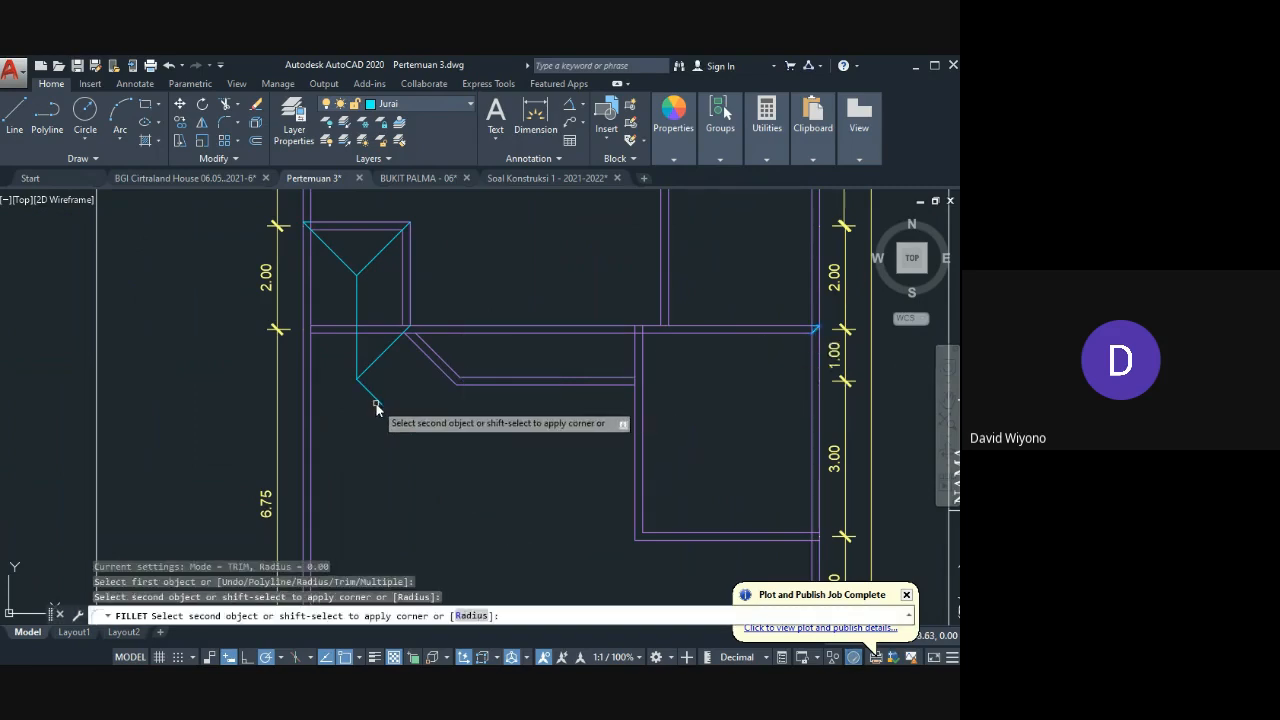
left_click(376, 404)
Step: Draw a vertical ridge polyline joining the apex of the upper hip diagonals with the apex of the lower ones
middle_click_drag(491, 433, 497, 366)
middle_click_drag(531, 518, 474, 374)
type("p")
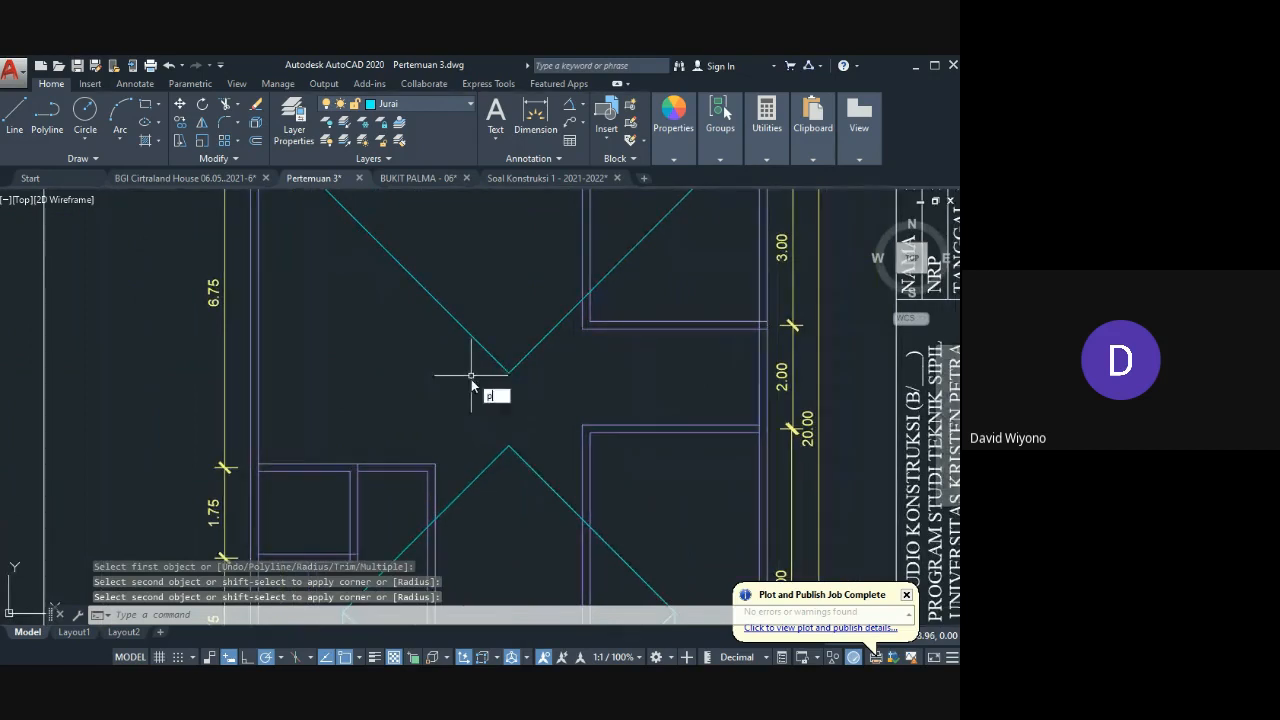
key("Return")
left_click(508, 447)
scroll(508, 447, "up", 3)
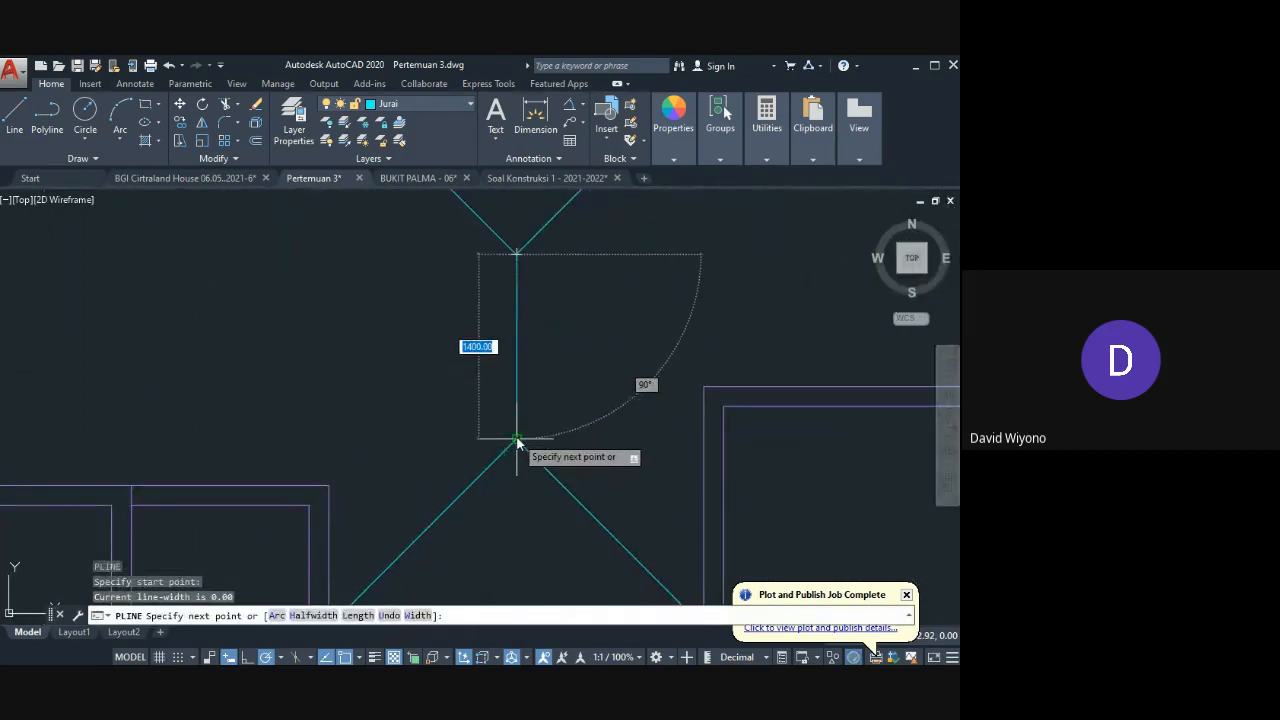
key("Escape")
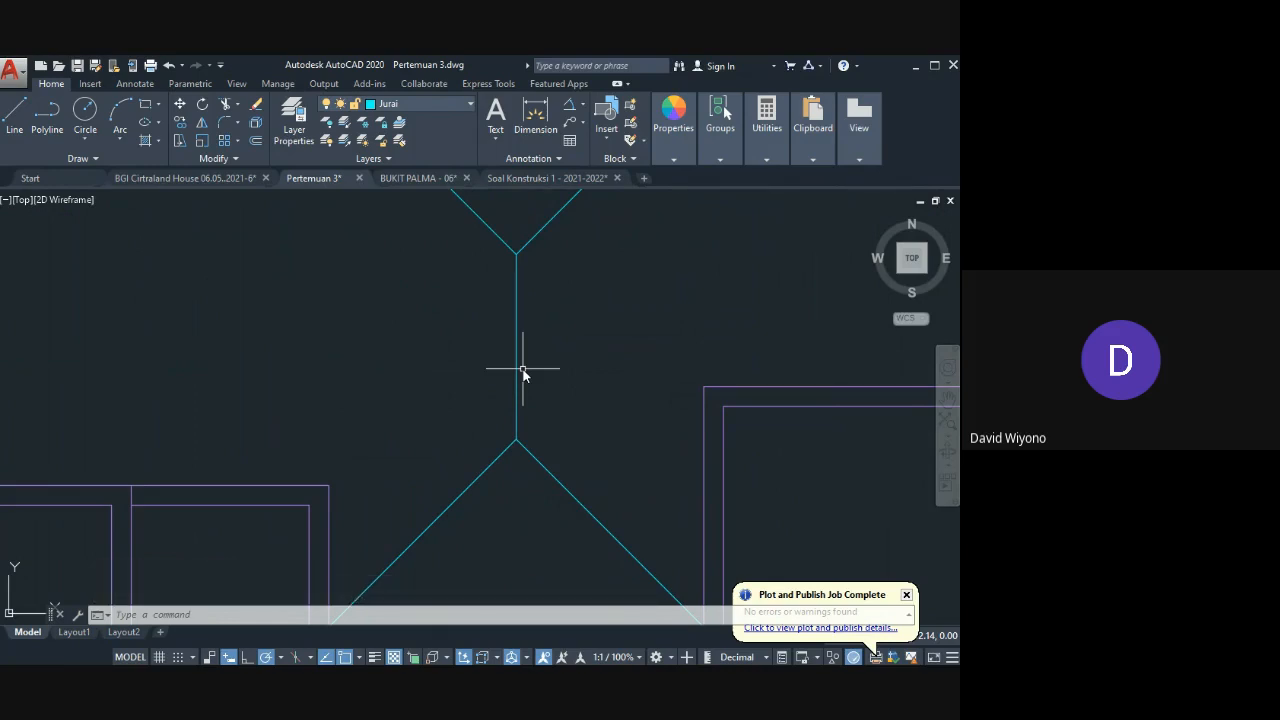
Step: Erase the two-sided 45° hip polyline over the front right room, keeping the short vertical ridge above it
scroll(523, 373, "down", 5)
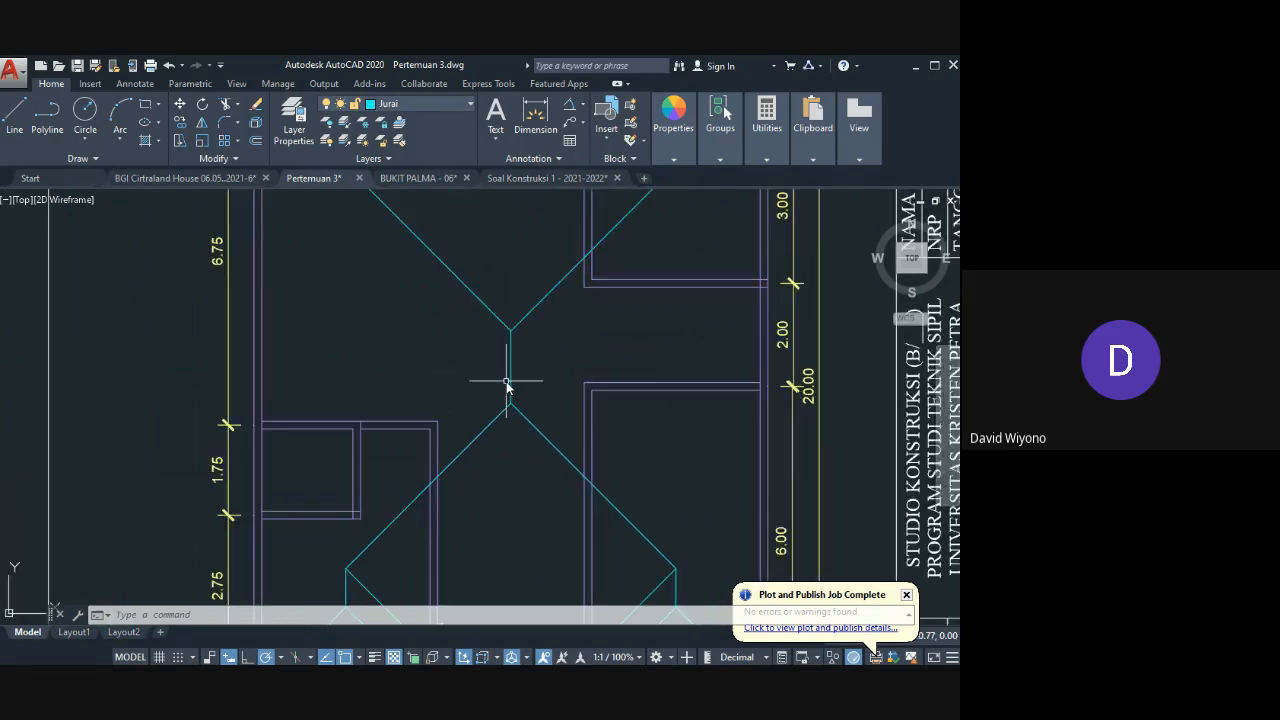
scroll(443, 314, "down", 4)
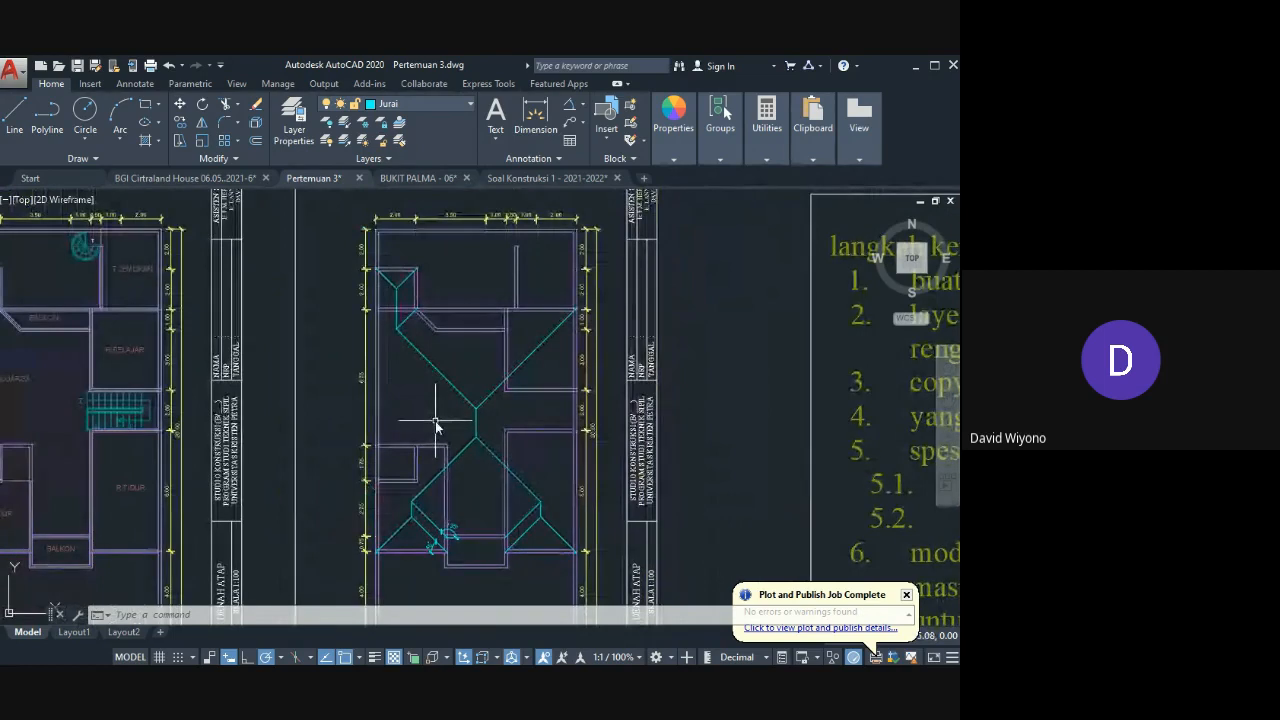
middle_click_drag(435, 421, 416, 348)
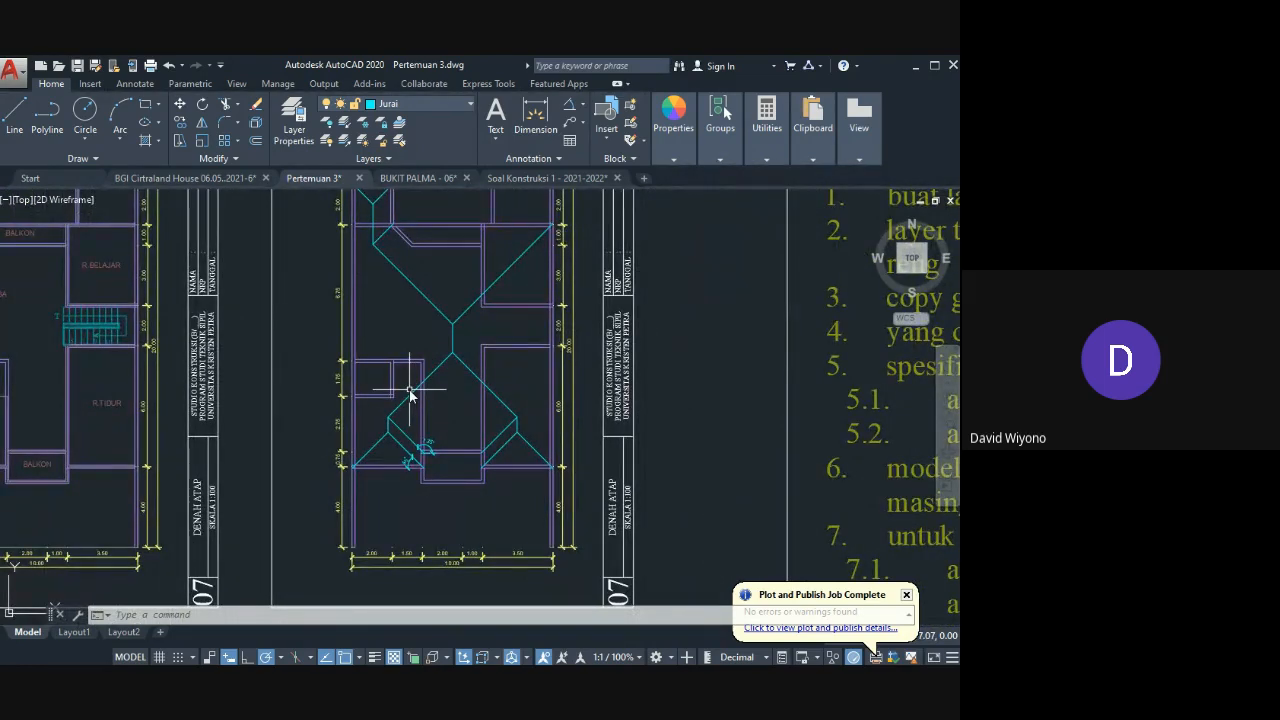
scroll(420, 390, "up", 1)
scroll(486, 400, "up", 1)
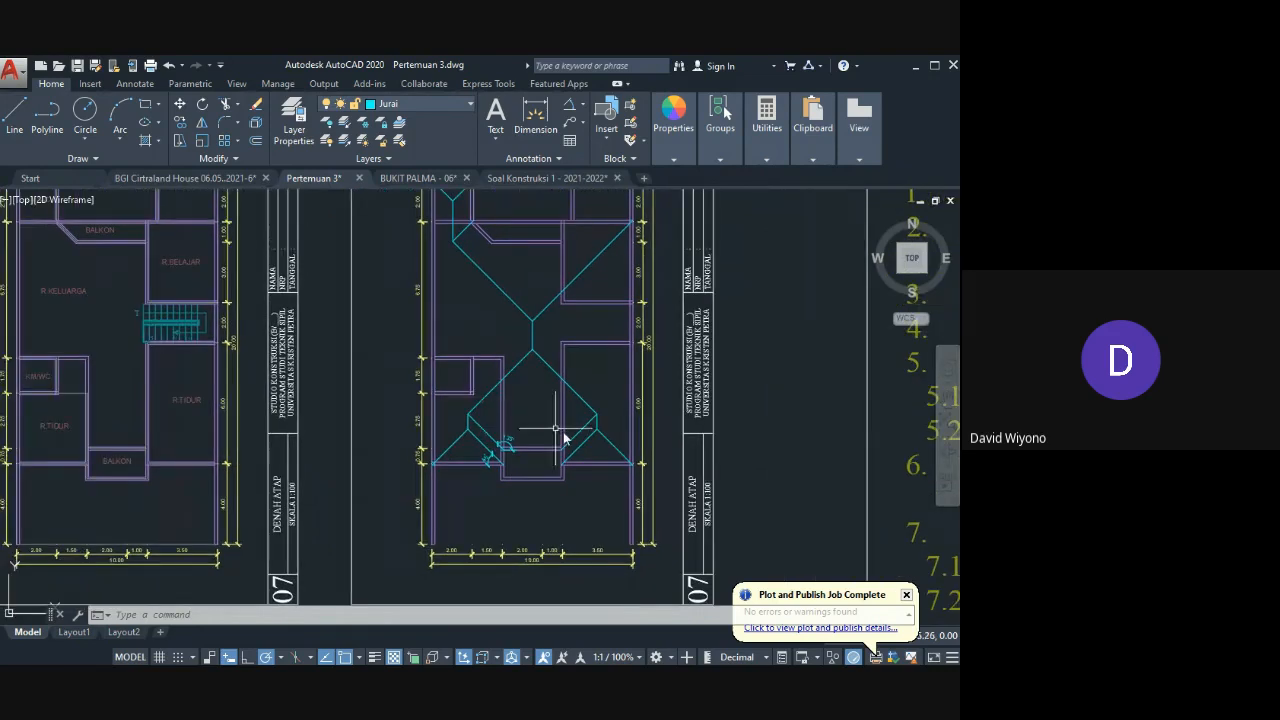
scroll(600, 434, "up", 1)
scroll(645, 437, "up", 4)
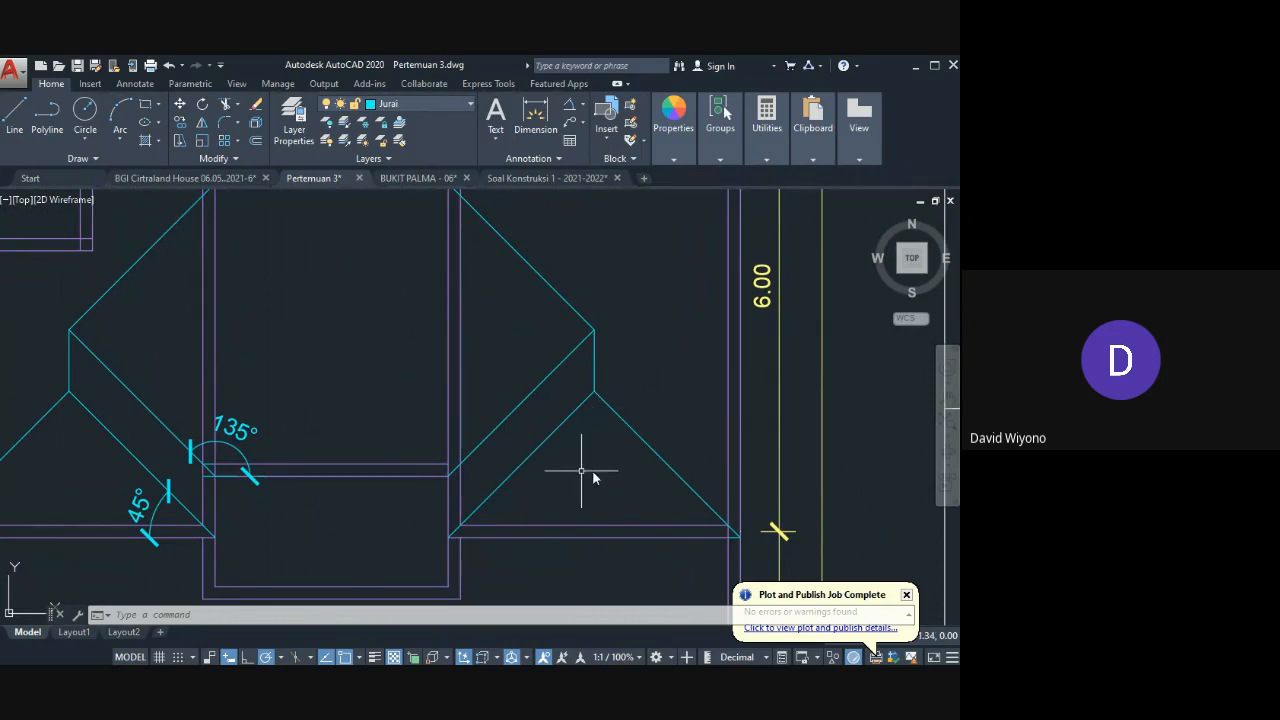
left_click(668, 462)
left_click(504, 466)
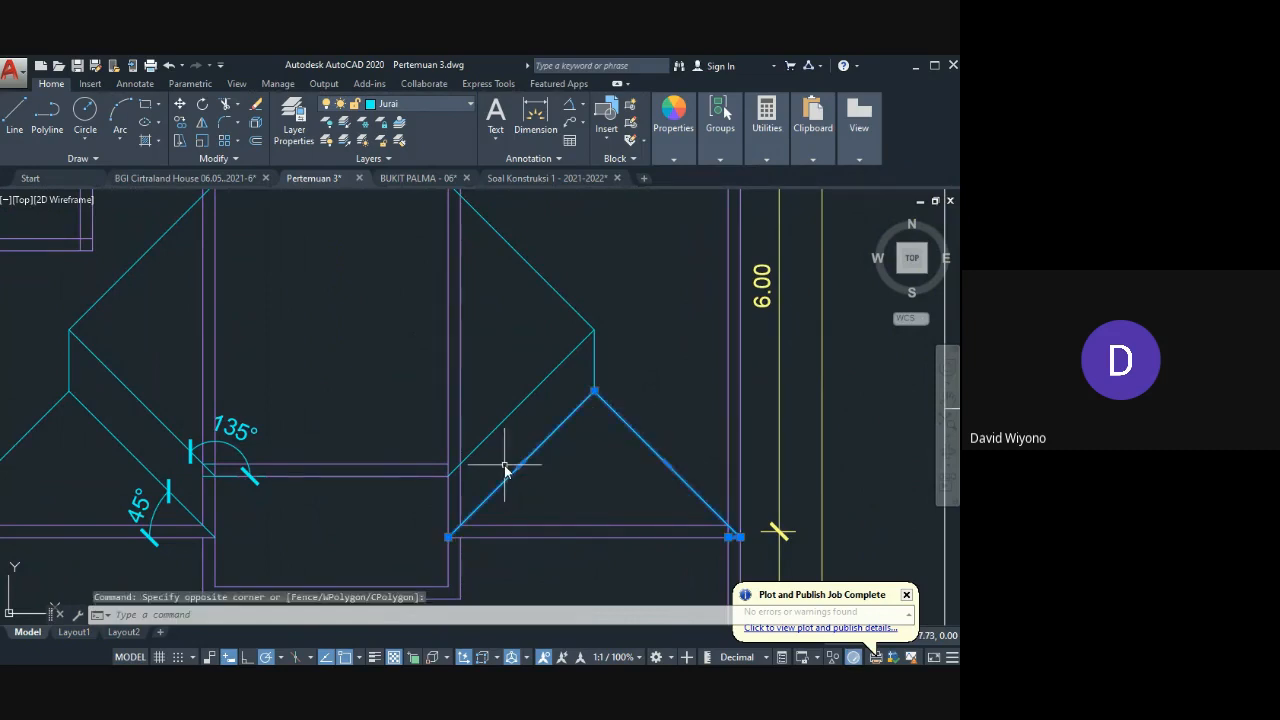
key("Delete")
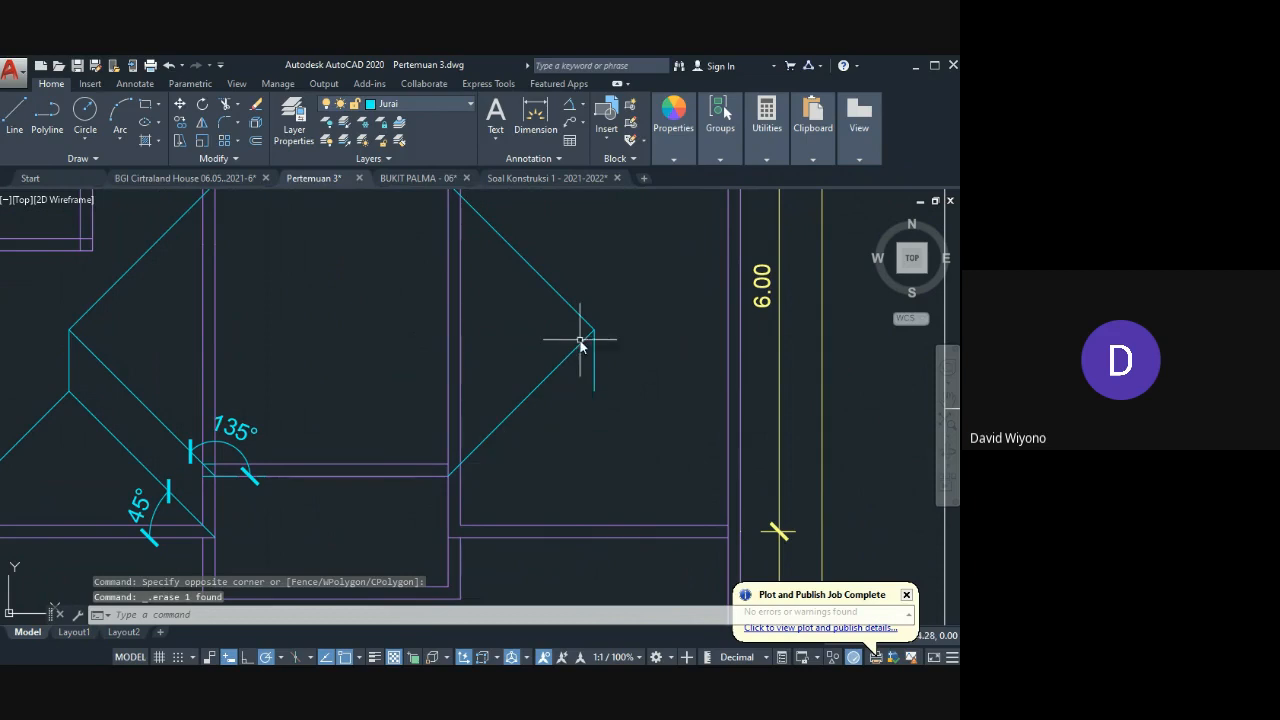
Step: Stretch the lower end of the front right room's vertical ridge line down to the outer line of the front wall
type("ex")
key("Return")
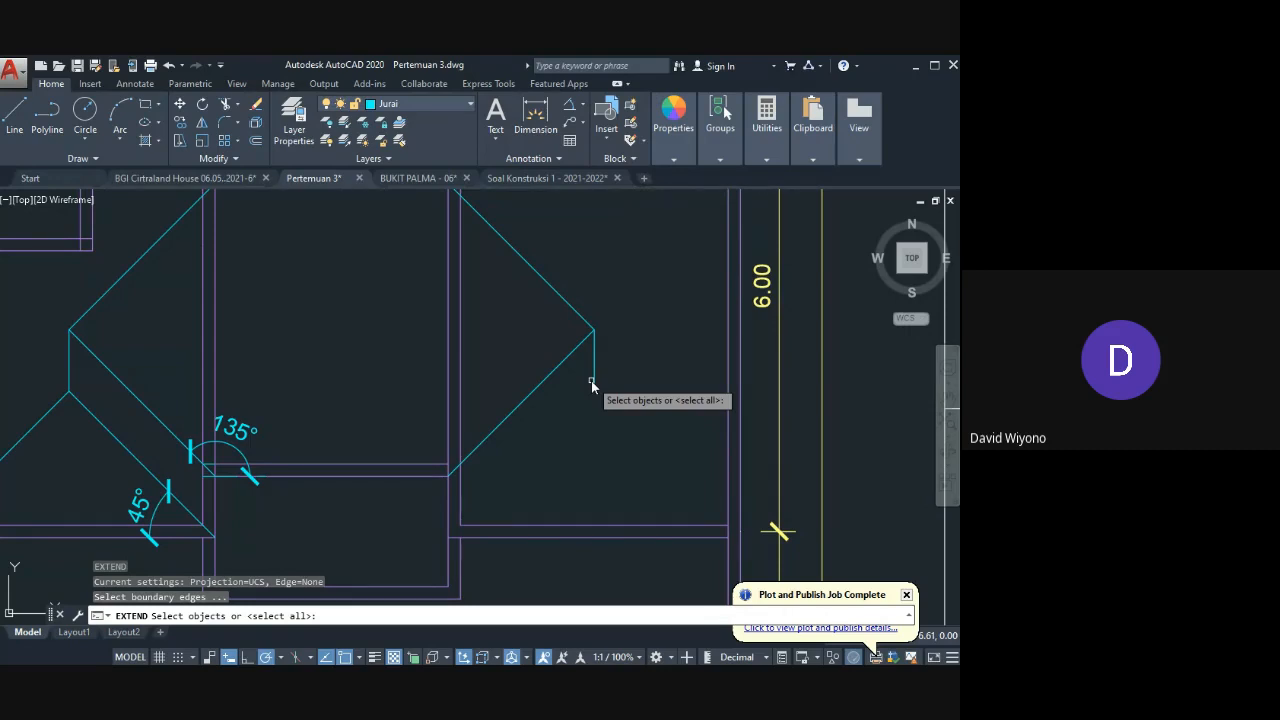
key("Escape")
left_click(601, 381)
left_click(587, 393)
left_click(594, 391)
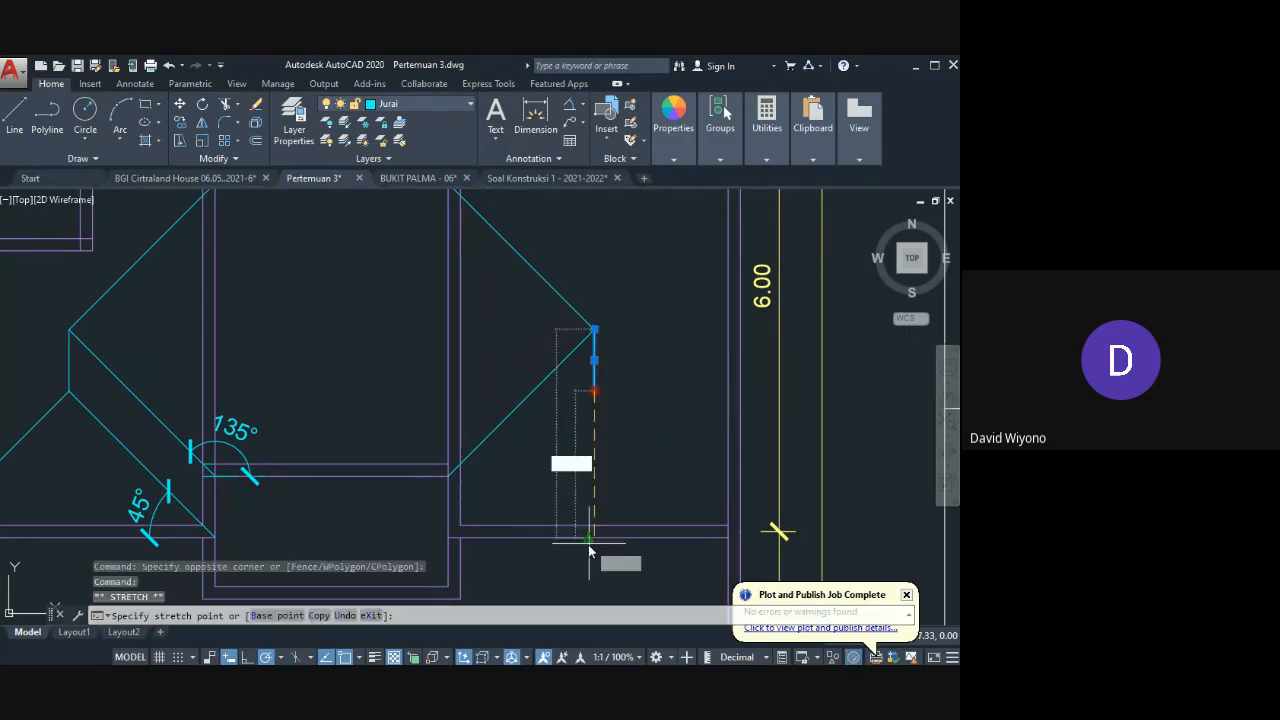
left_click(595, 539)
key("Escape")
Step: Identify the layer of the wall centrelines in the original floor plan and unlock the Defpoints layer
scroll(541, 541, "down", 3)
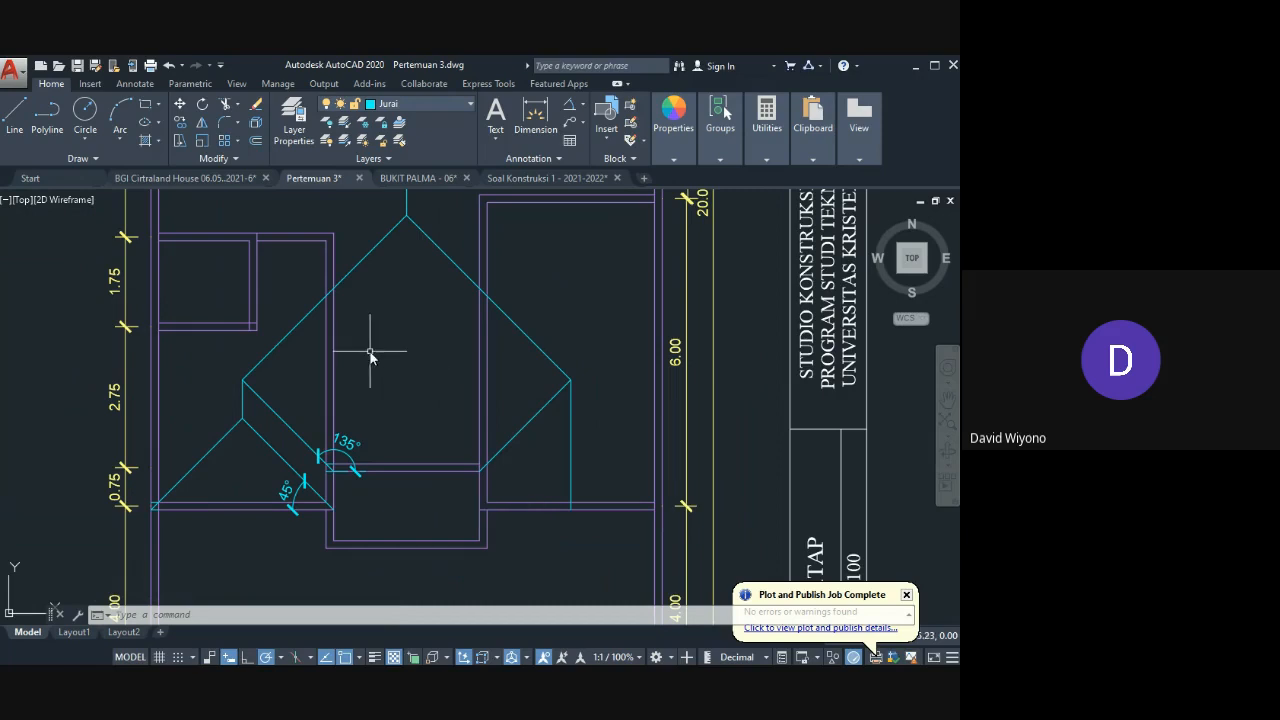
scroll(370, 354, "down", 5)
scroll(375, 241, "up", 5)
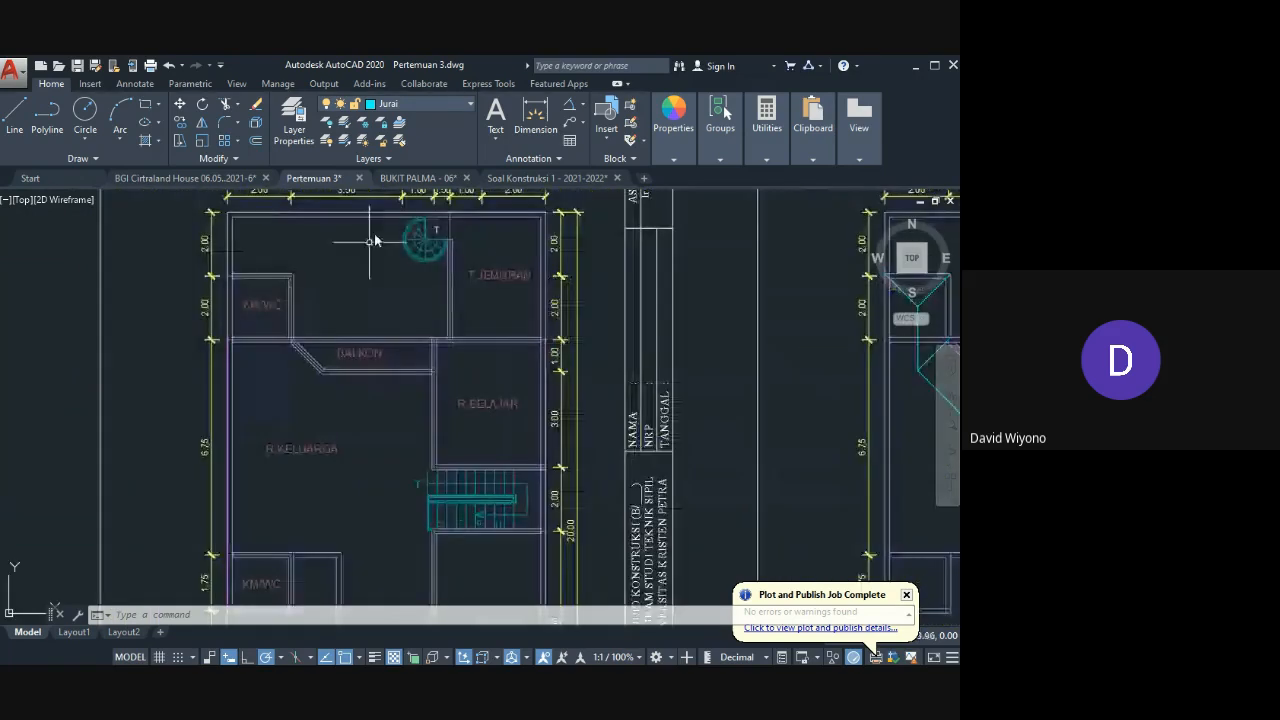
left_click(410, 106)
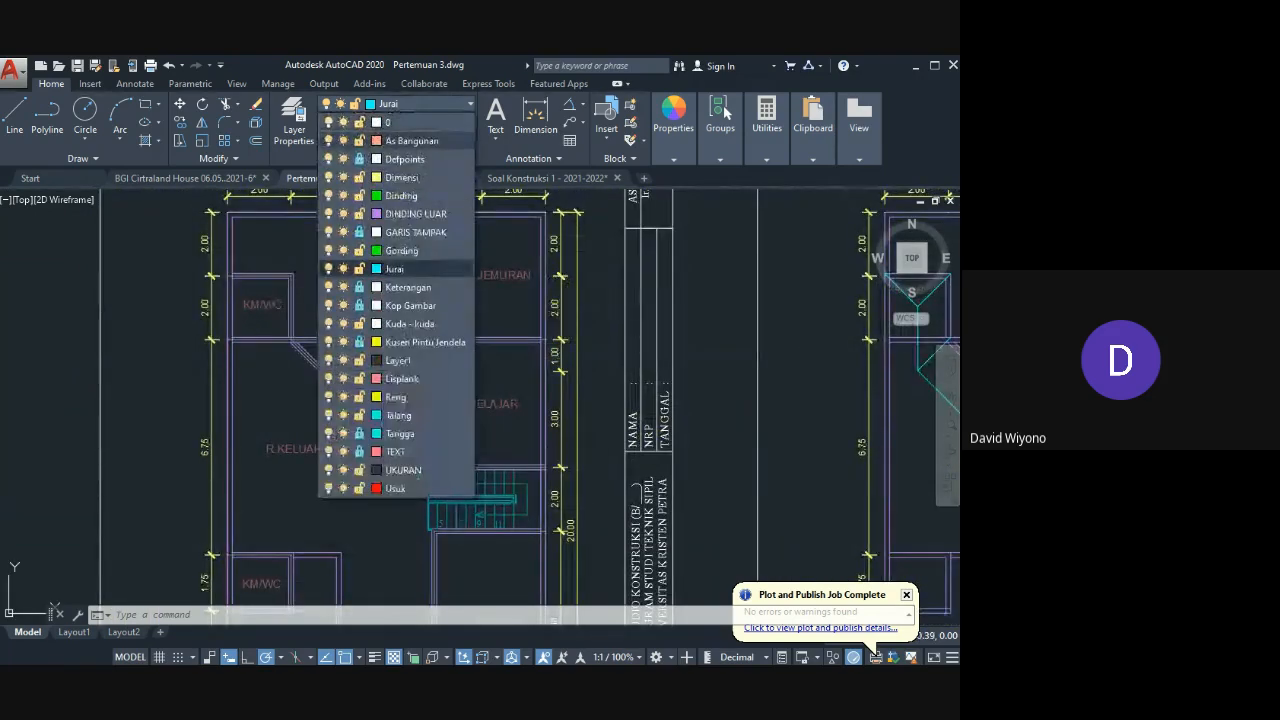
left_click(279, 312)
scroll(288, 306, "up", 4)
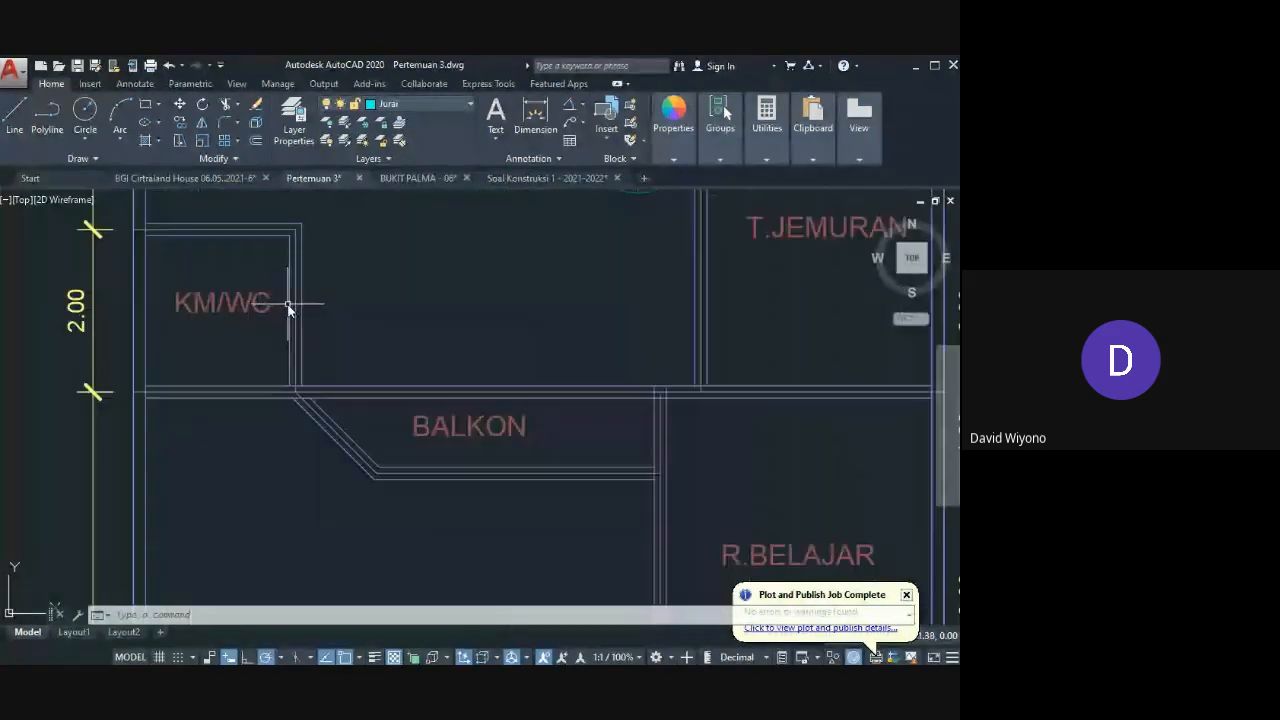
left_click(296, 279)
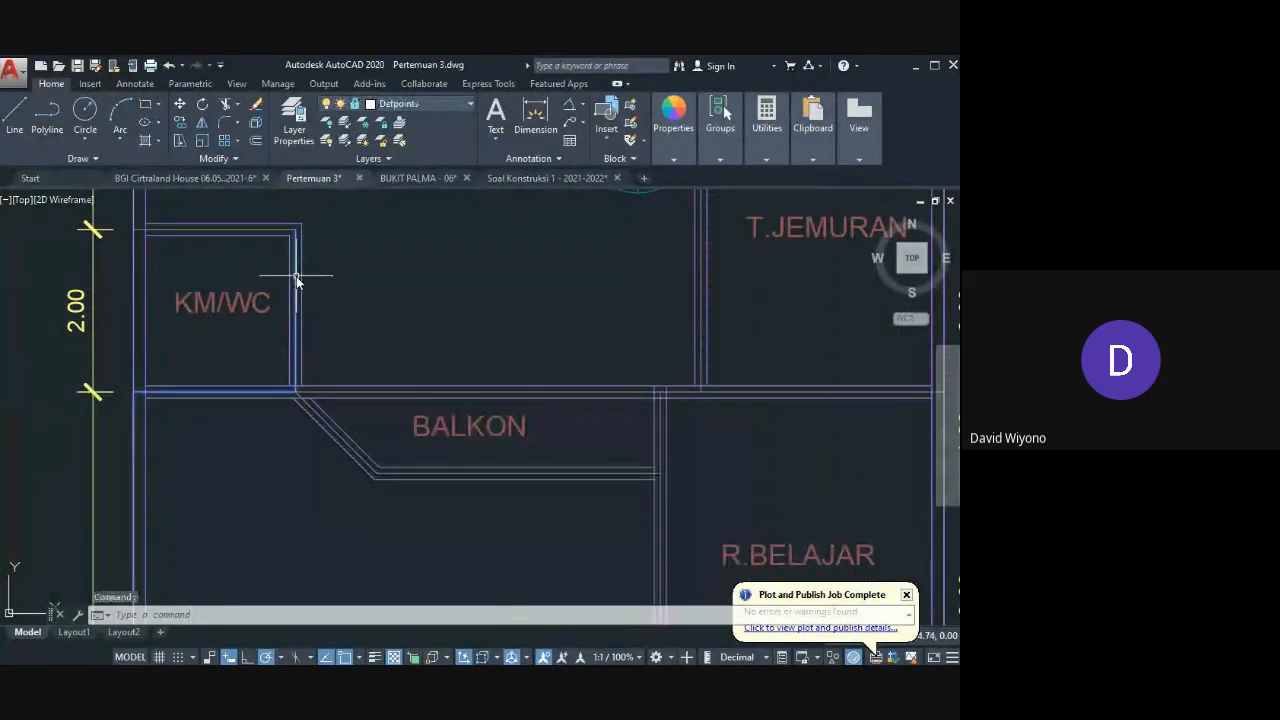
left_click(424, 112)
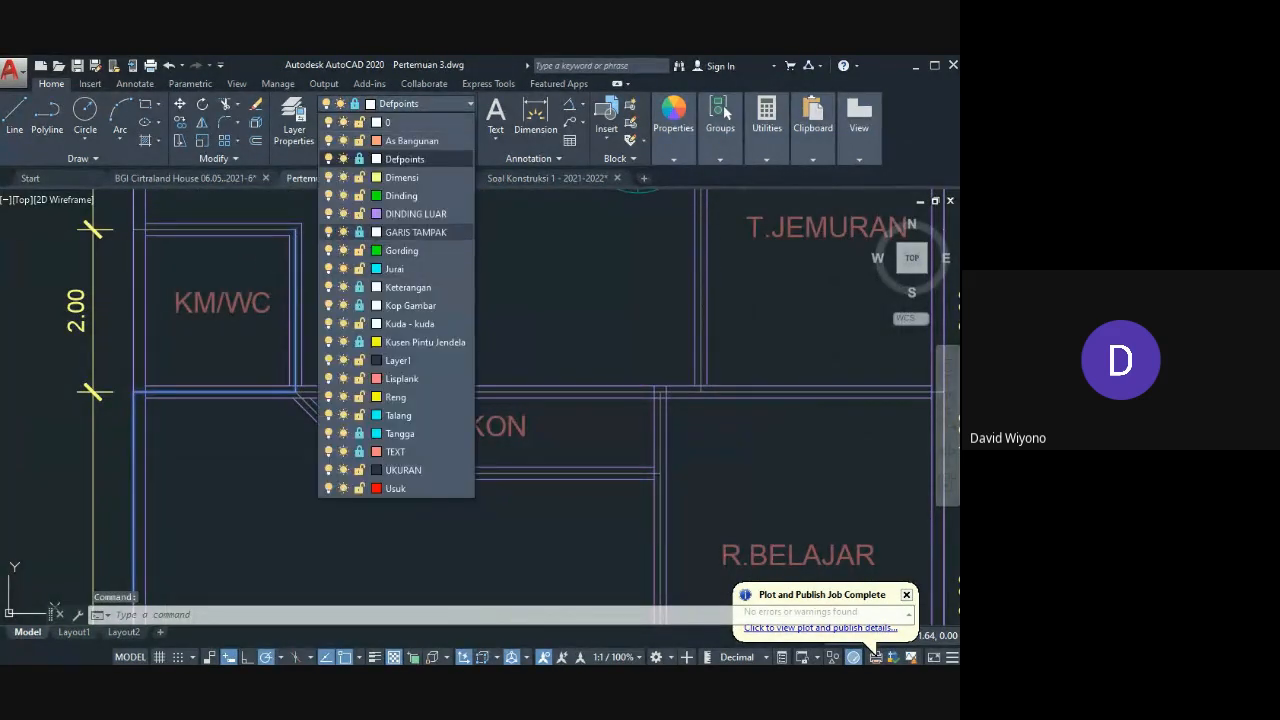
left_click(359, 159)
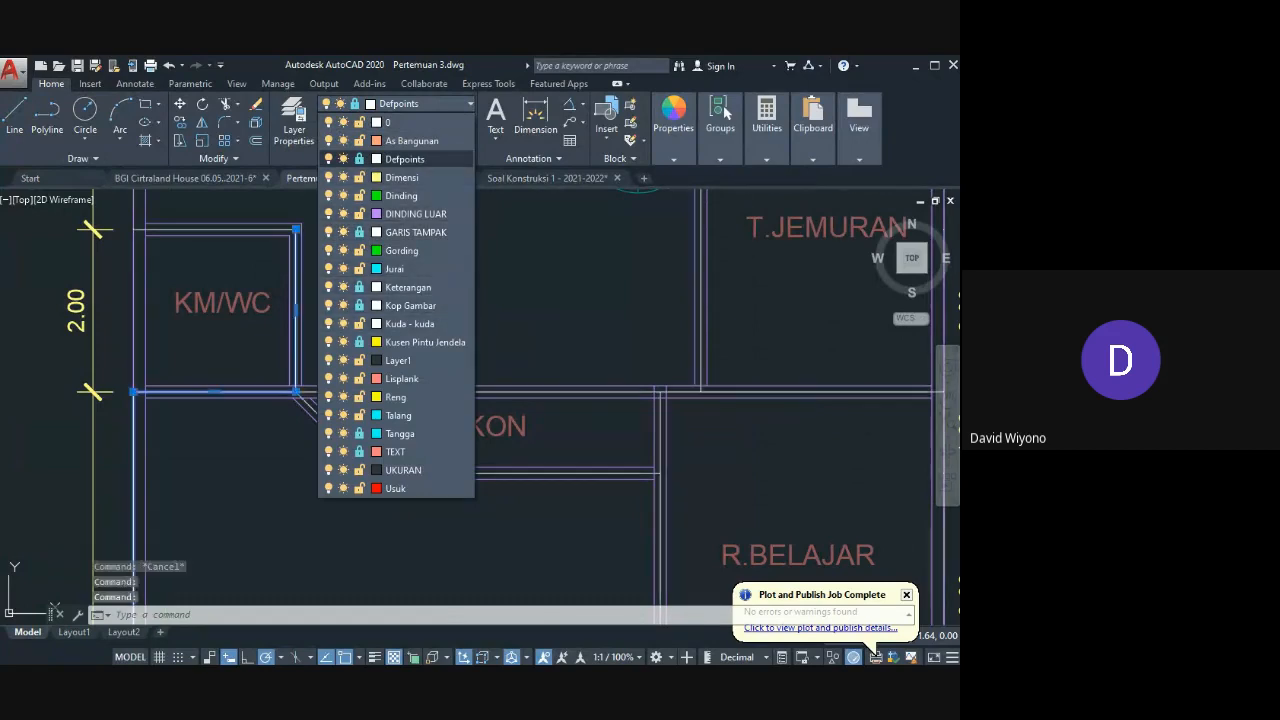
scroll(333, 318, "down", 8)
key("Escape")
scroll(301, 275, "up", 5)
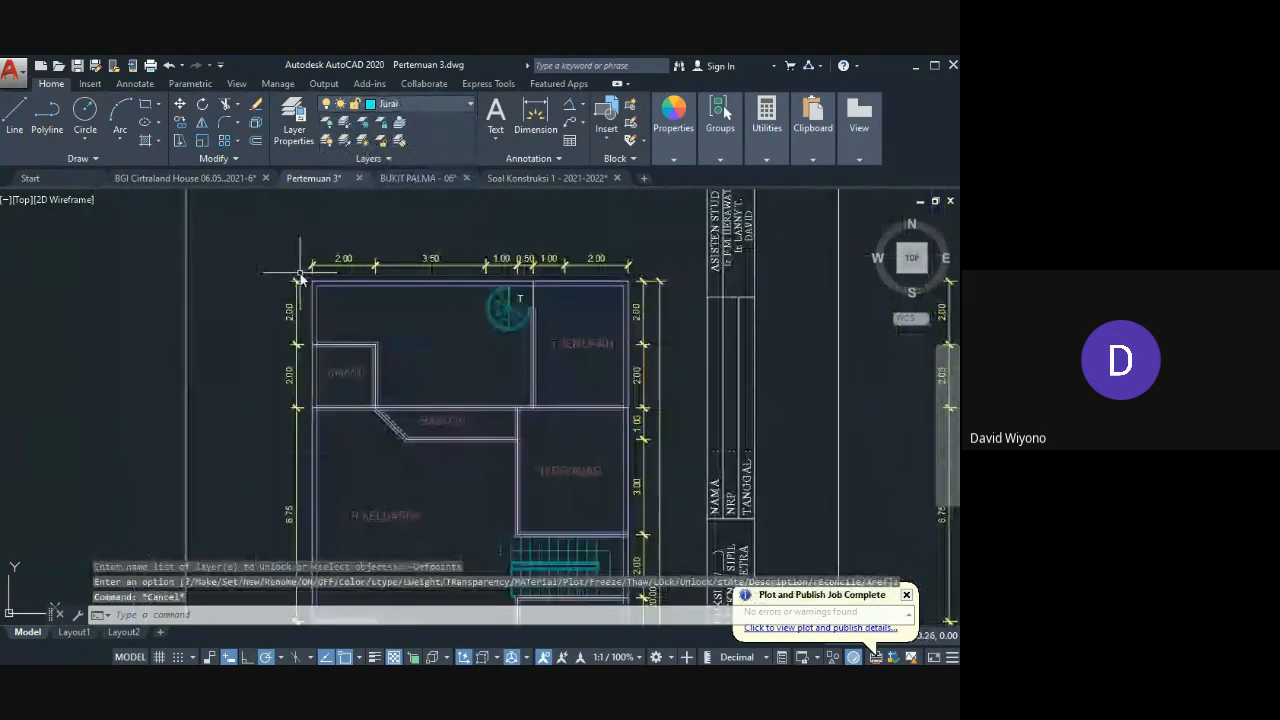
left_click(301, 275)
scroll(366, 343, "down", 5)
scroll(381, 388, "up", 3)
scroll(385, 358, "down", 5)
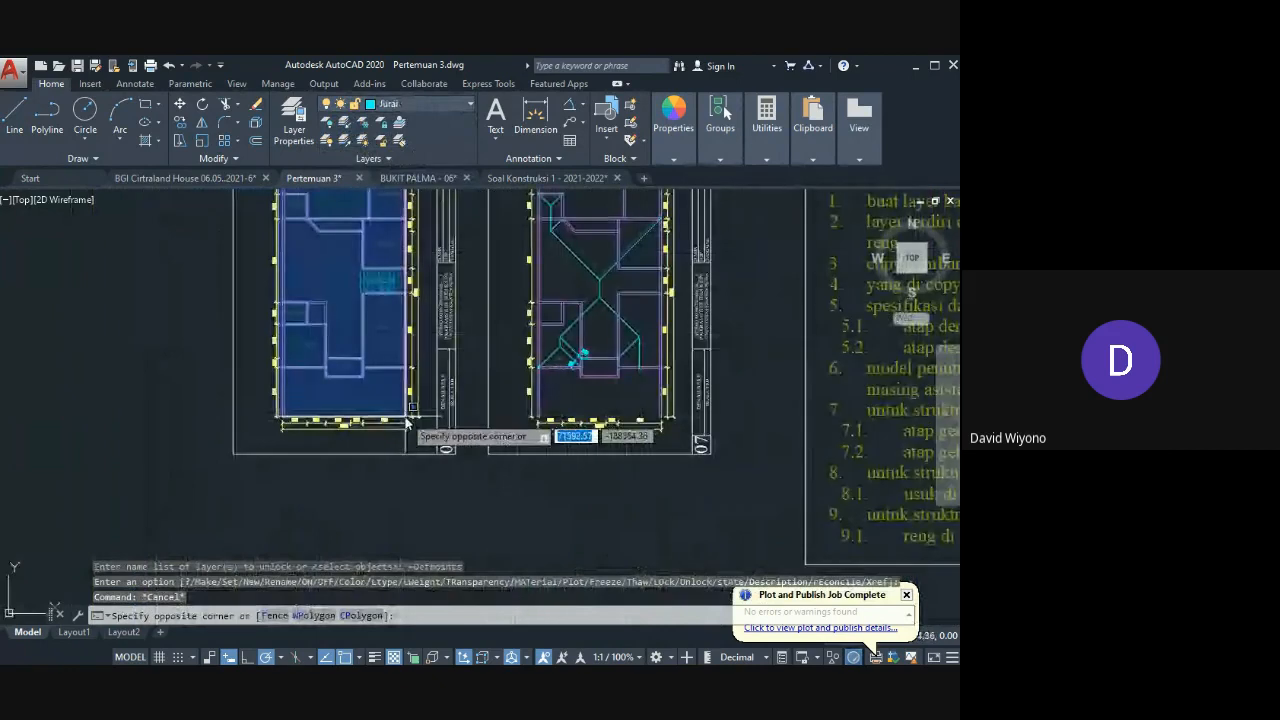
key("Escape")
Step: Lock the DINDING LUAR layer
left_click(424, 105)
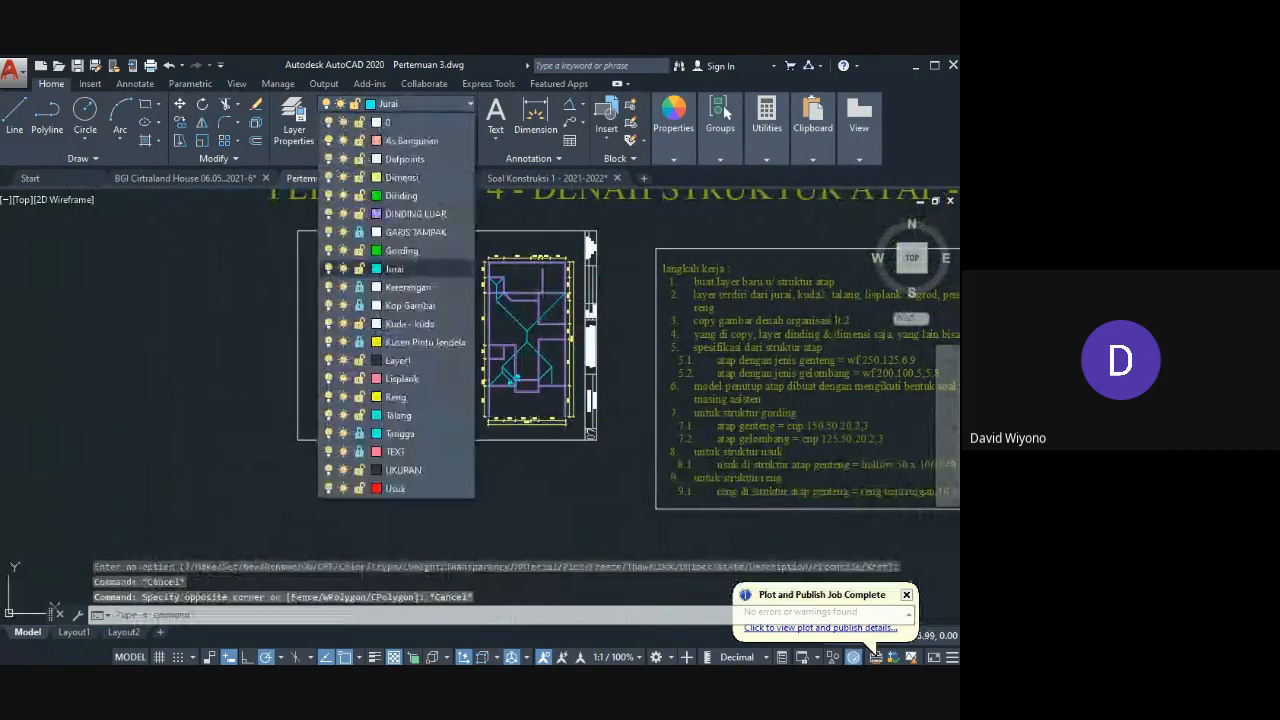
left_click(356, 212)
Step: Copy the wall centrelines of the original floor plan onto the matching corner of the roof structure plan
scroll(337, 265, "up", 4)
scroll(337, 262, "up", 2)
left_click(290, 257)
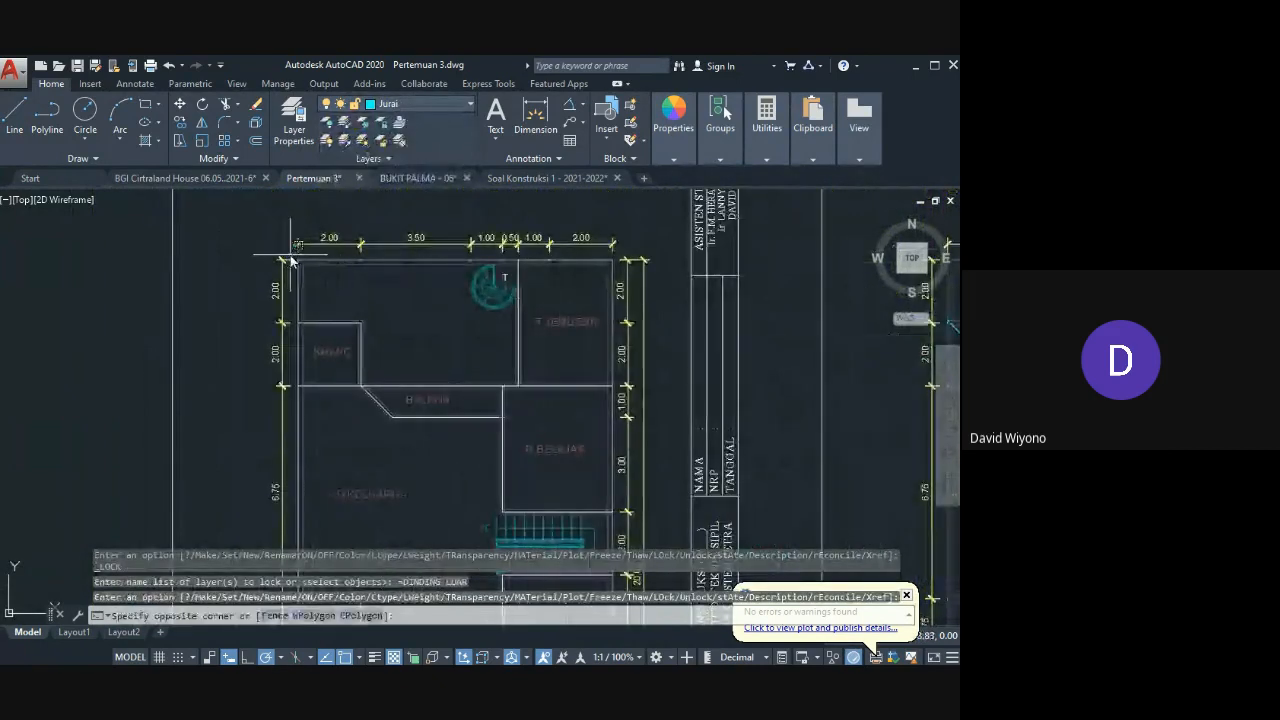
middle_click_drag(371, 362, 332, 288)
scroll(386, 346, "down", 2)
scroll(443, 448, "down", 2)
middle_click_drag(468, 499, 445, 428)
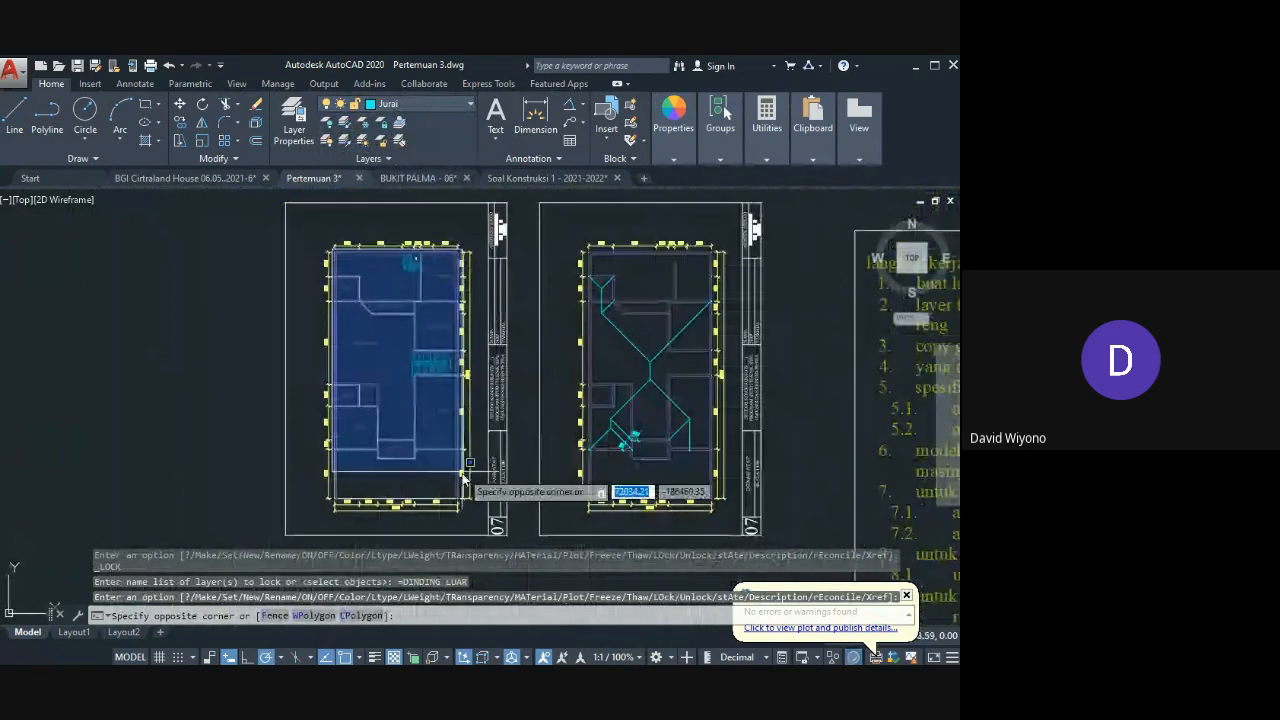
left_click(464, 478)
type("CO")
key("Return")
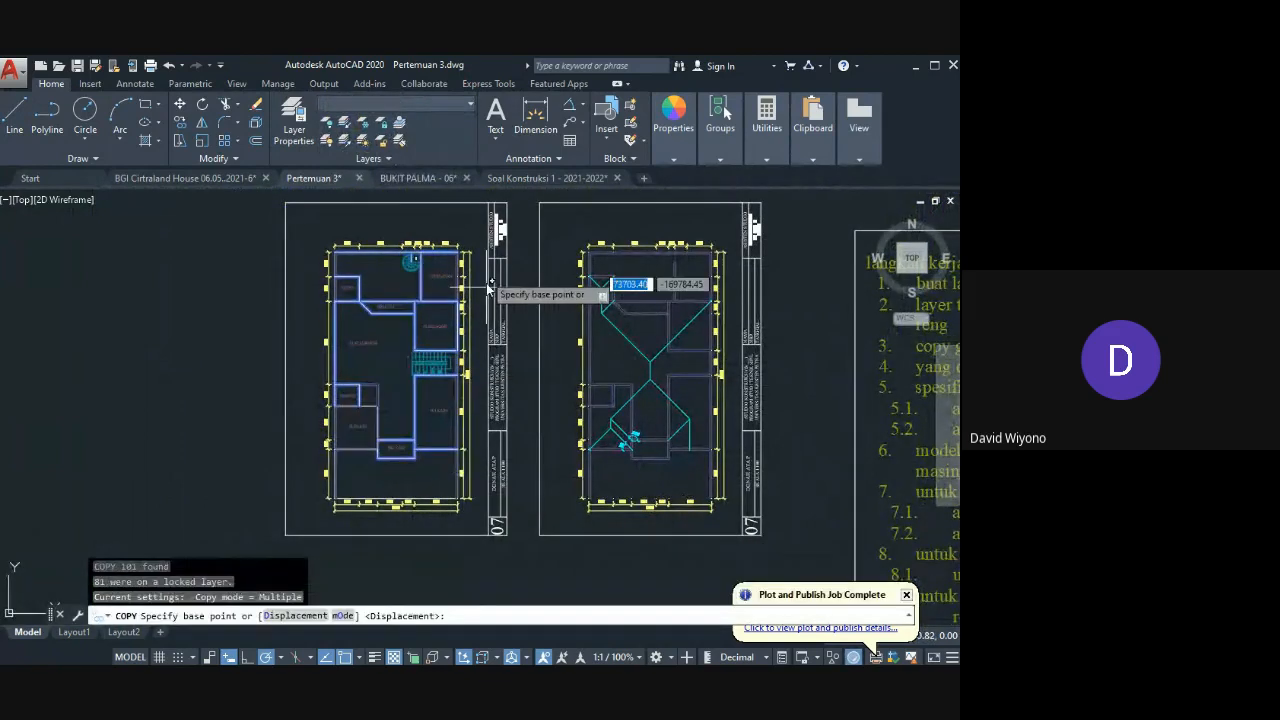
scroll(477, 246, "up", 5)
left_click(400, 274)
middle_click_drag(614, 310, 440, 292)
scroll(445, 292, "down", 2)
middle_click_drag(903, 301, 440, 286)
left_click(485, 255)
key("Escape")
Step: Examine how the copied wall centrelines line up with the walls and the jurai lines at the corners
middle_click_drag(396, 417, 466, 277)
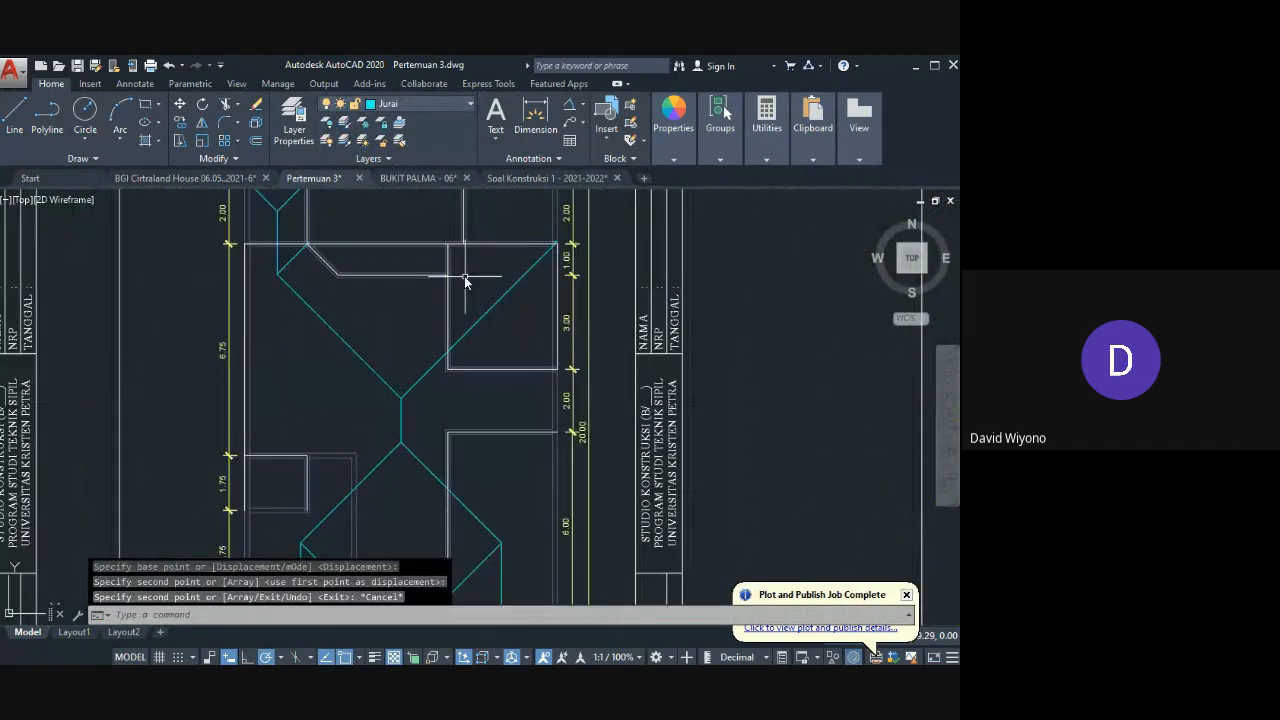
middle_click_drag(455, 412, 463, 340)
scroll(431, 362, "down", 2)
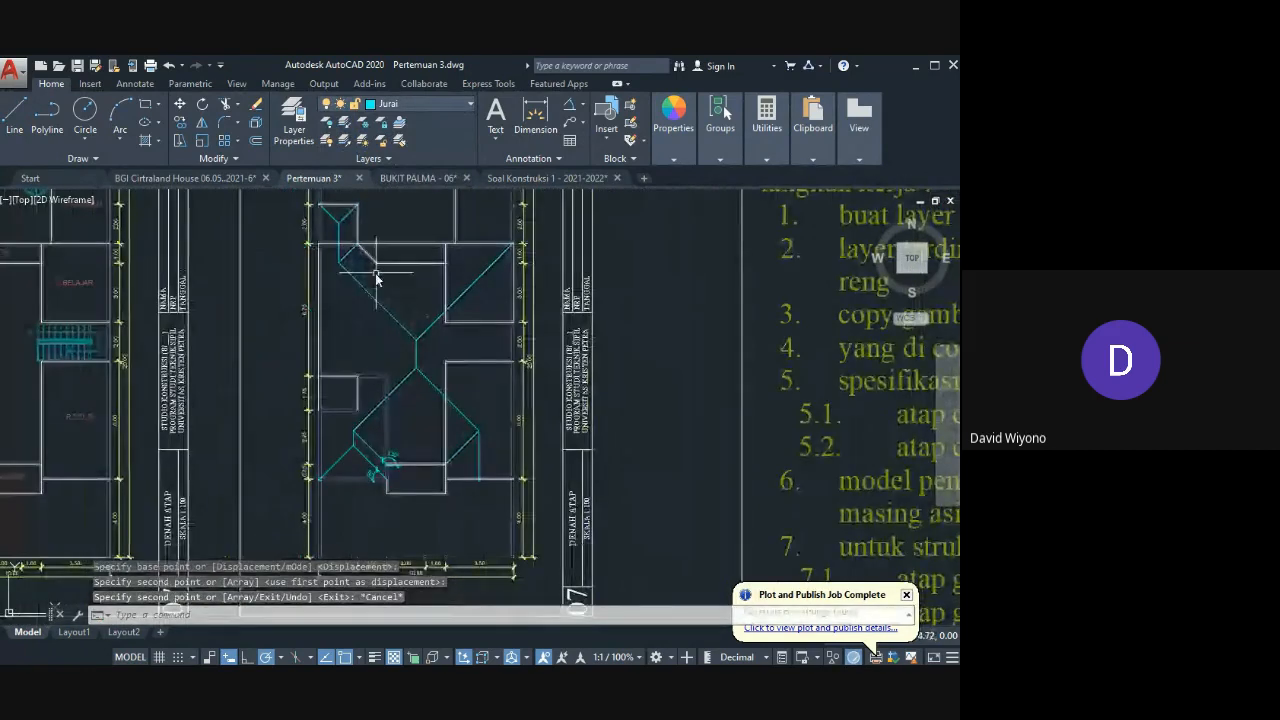
scroll(352, 337, "up", 6)
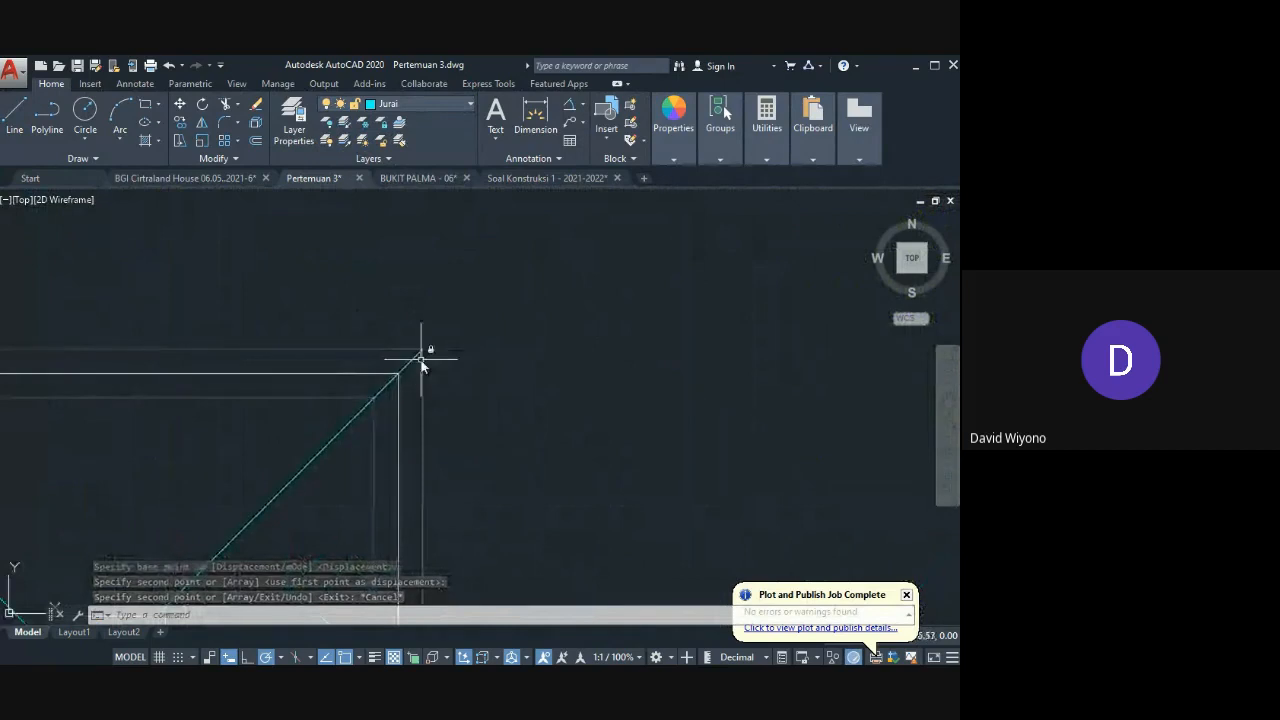
scroll(418, 380, "down", 6)
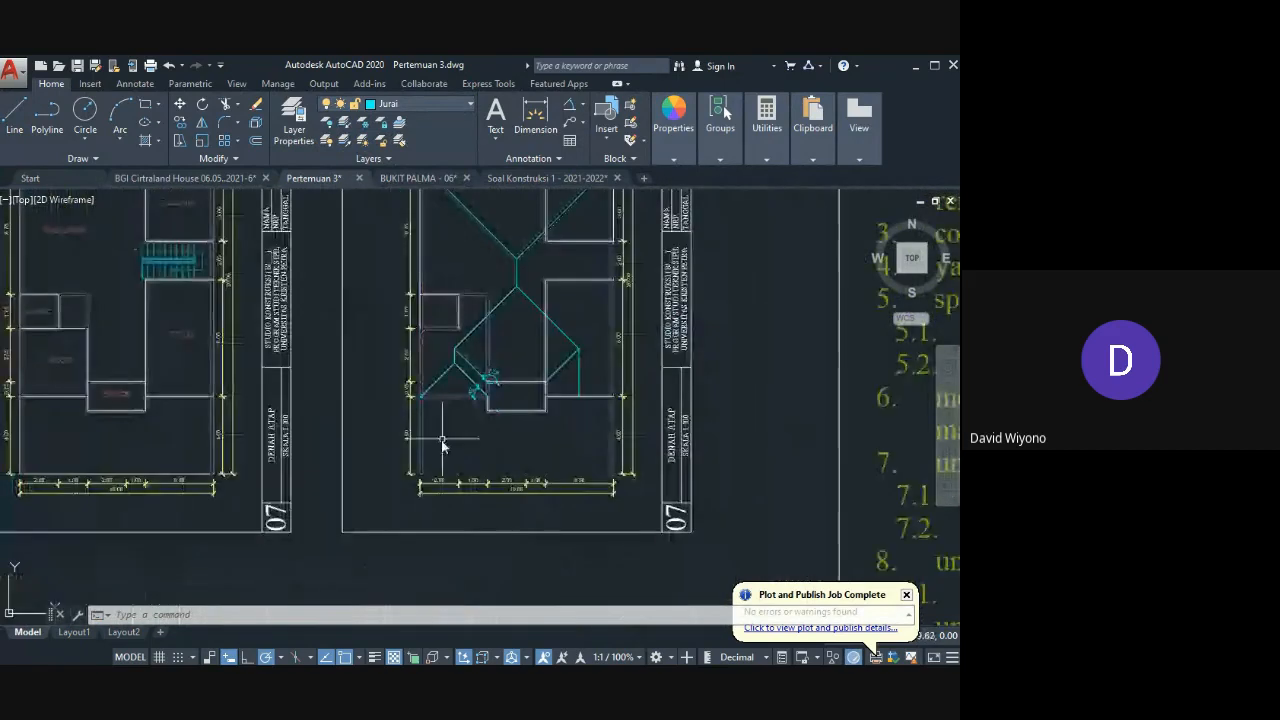
scroll(414, 403, "up", 6)
scroll(437, 374, "down", 2)
Step: Draw connected lines along the front wall centreline from the outer wall to the porch corner, then 750 up to the entrance wall corner
middle_click_drag(514, 386, 433, 421)
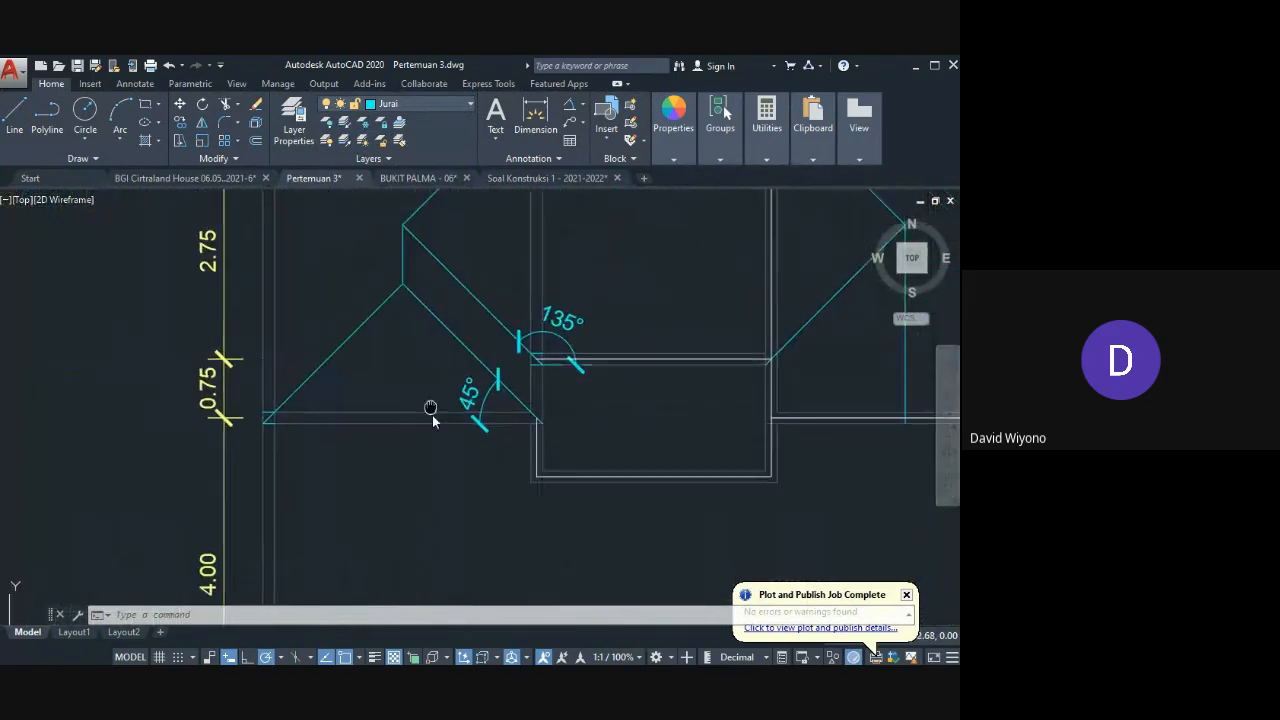
scroll(433, 421, "down", 1)
scroll(417, 424, "up", 1)
key("Return")
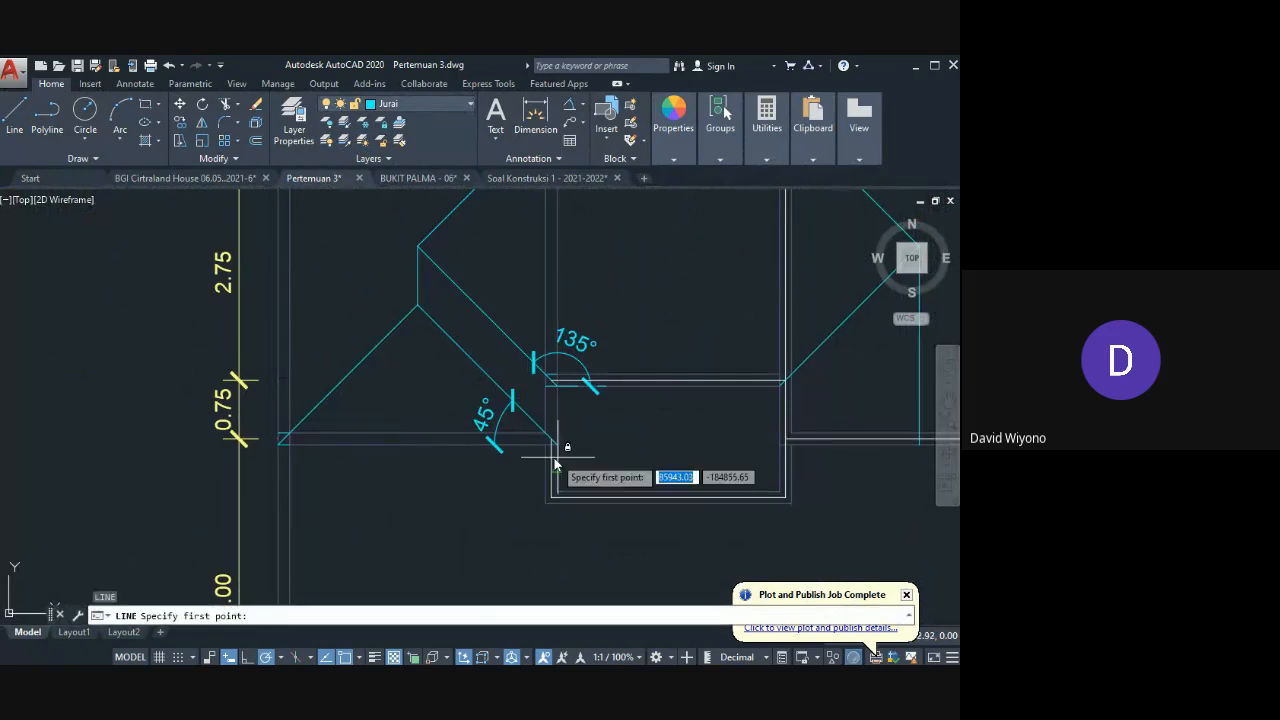
left_click(278, 440)
scroll(278, 440, "up", 6)
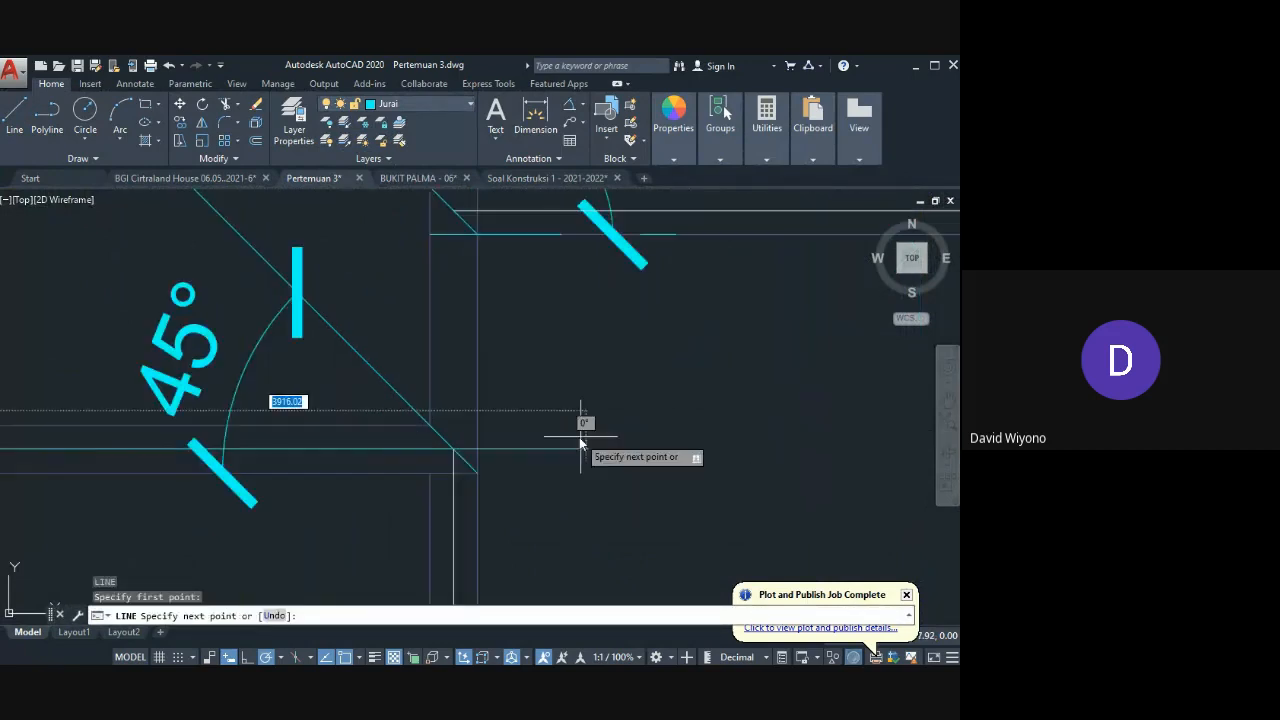
scroll(443, 366, "up", 1)
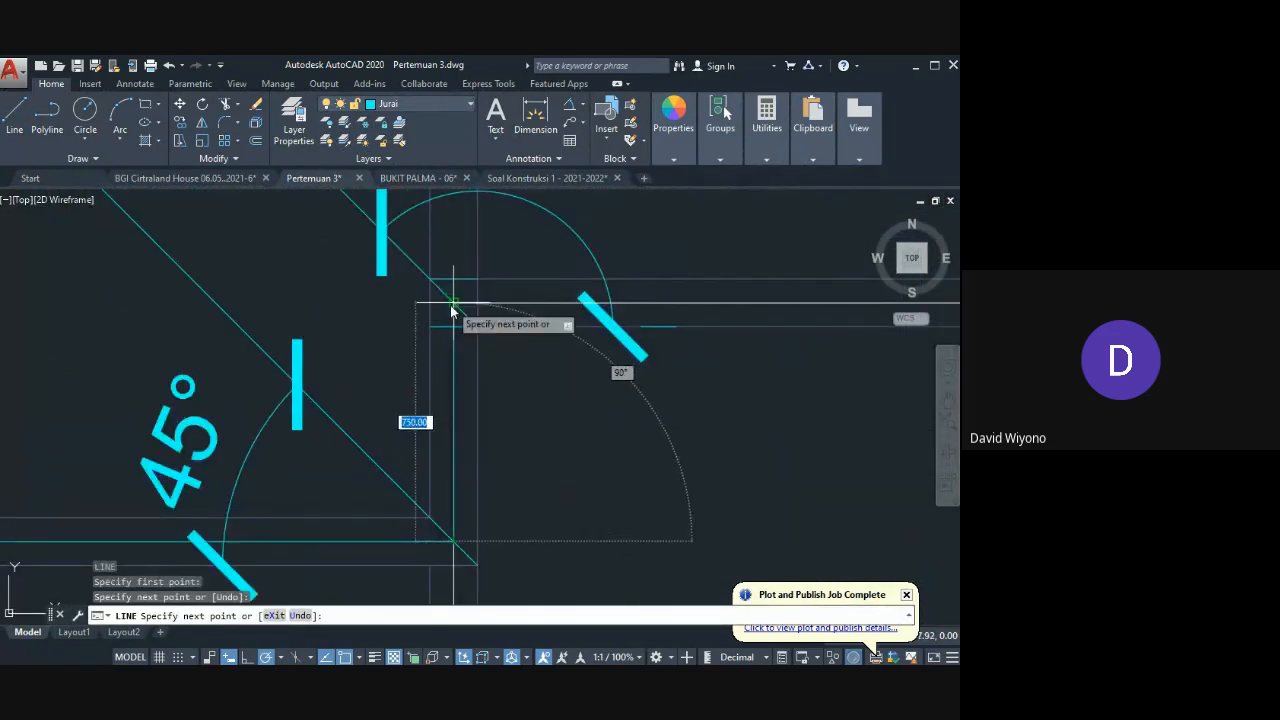
left_click(451, 307)
key("Return")
scroll(449, 403, "down", 2)
Step: Match the properties of the two new lines at the porch corner to the white wall centreline
key("Return")
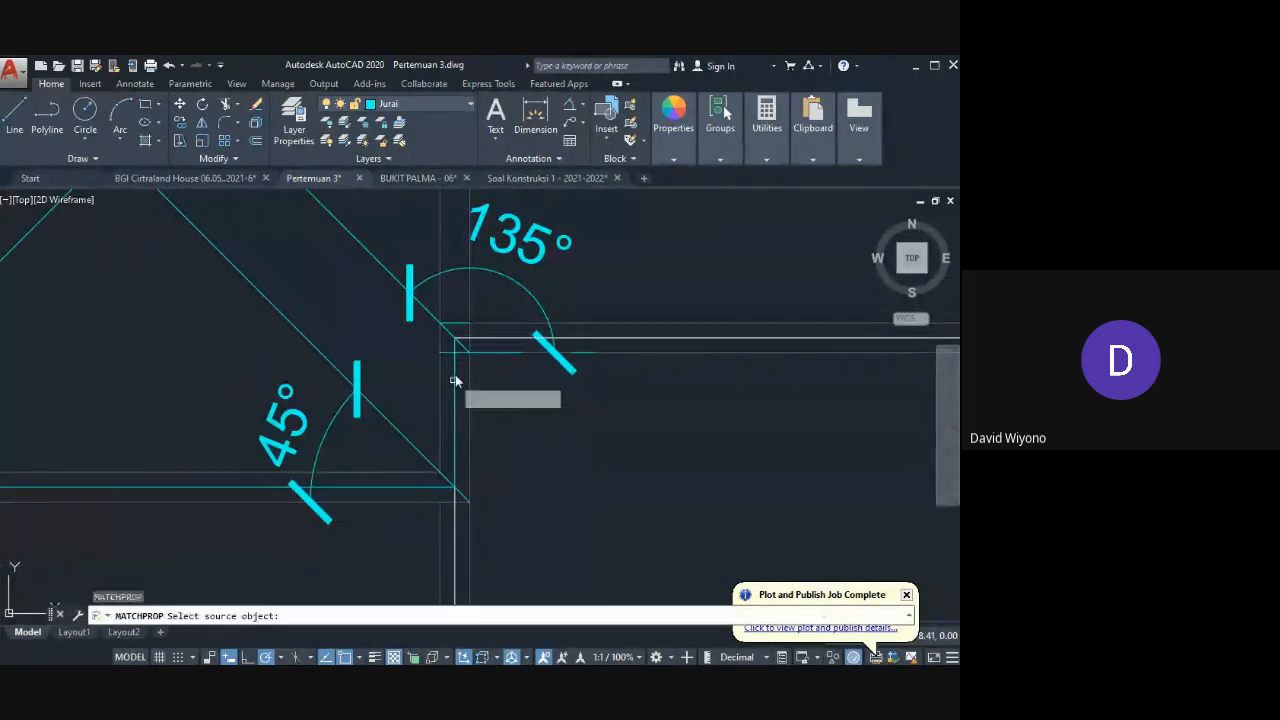
left_click(486, 339)
left_click(461, 384)
left_click(446, 420)
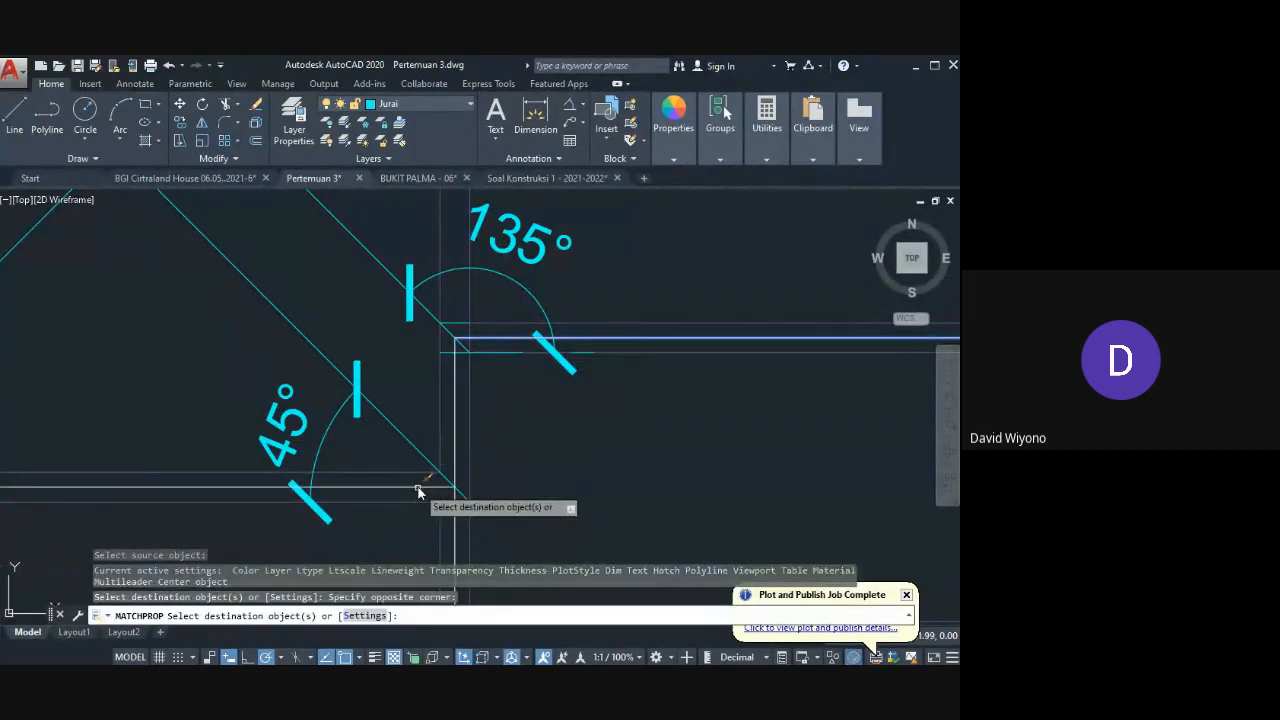
left_click(418, 489)
key("Escape")
Step: Assign the letter T near the rear wall of the roof plan to the Jurai layer
scroll(440, 470, "down", 3)
scroll(476, 445, "down", 5)
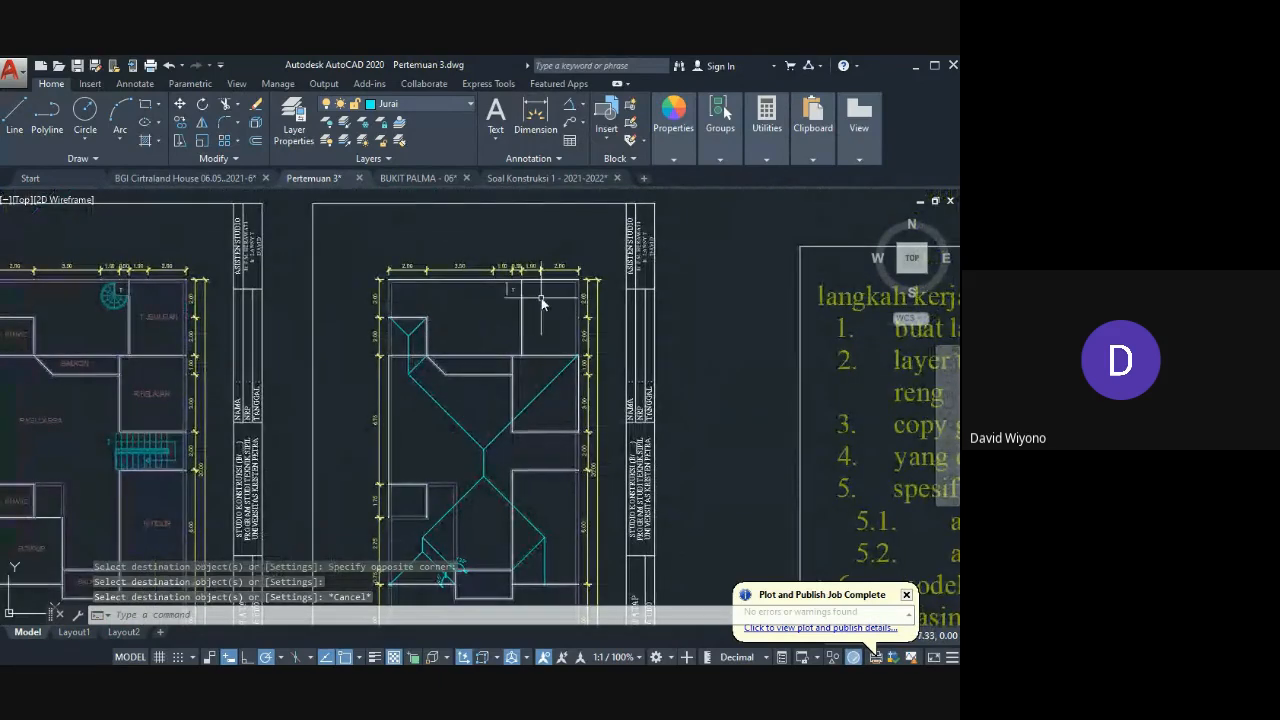
scroll(526, 291, "up", 5)
left_click(483, 293)
left_click(464, 313)
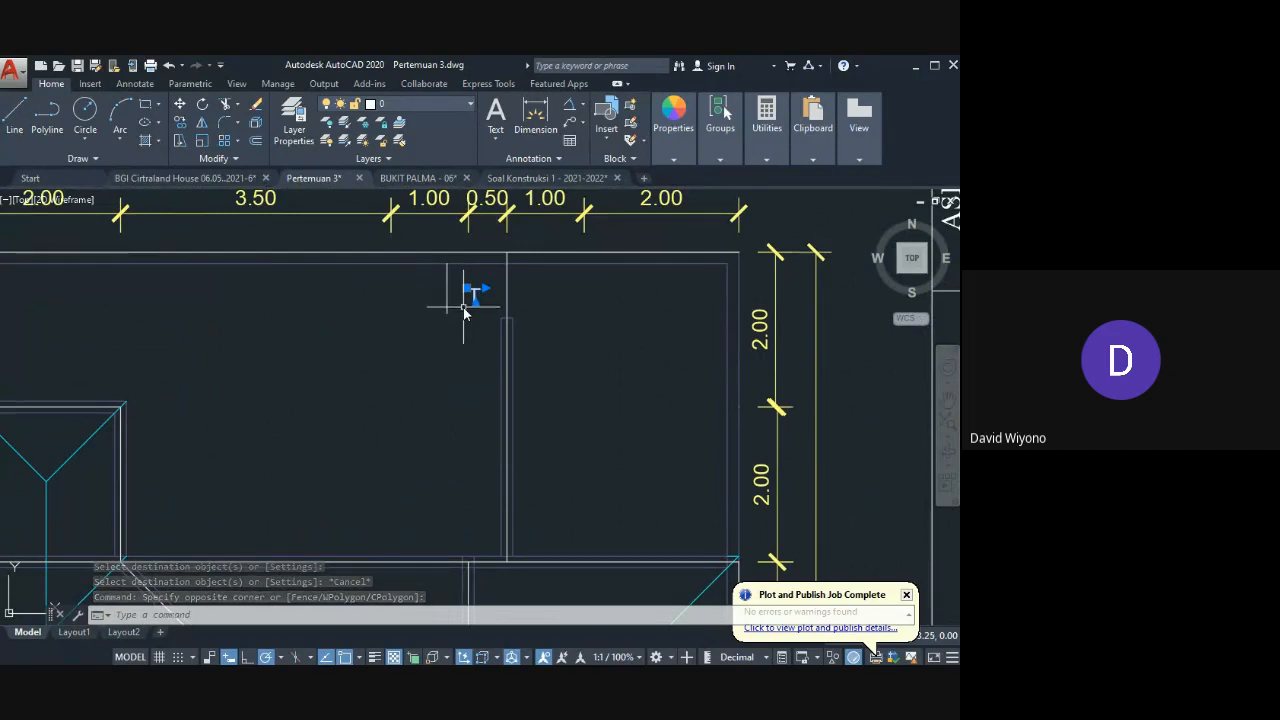
middle_click_drag(392, 367, 582, 305)
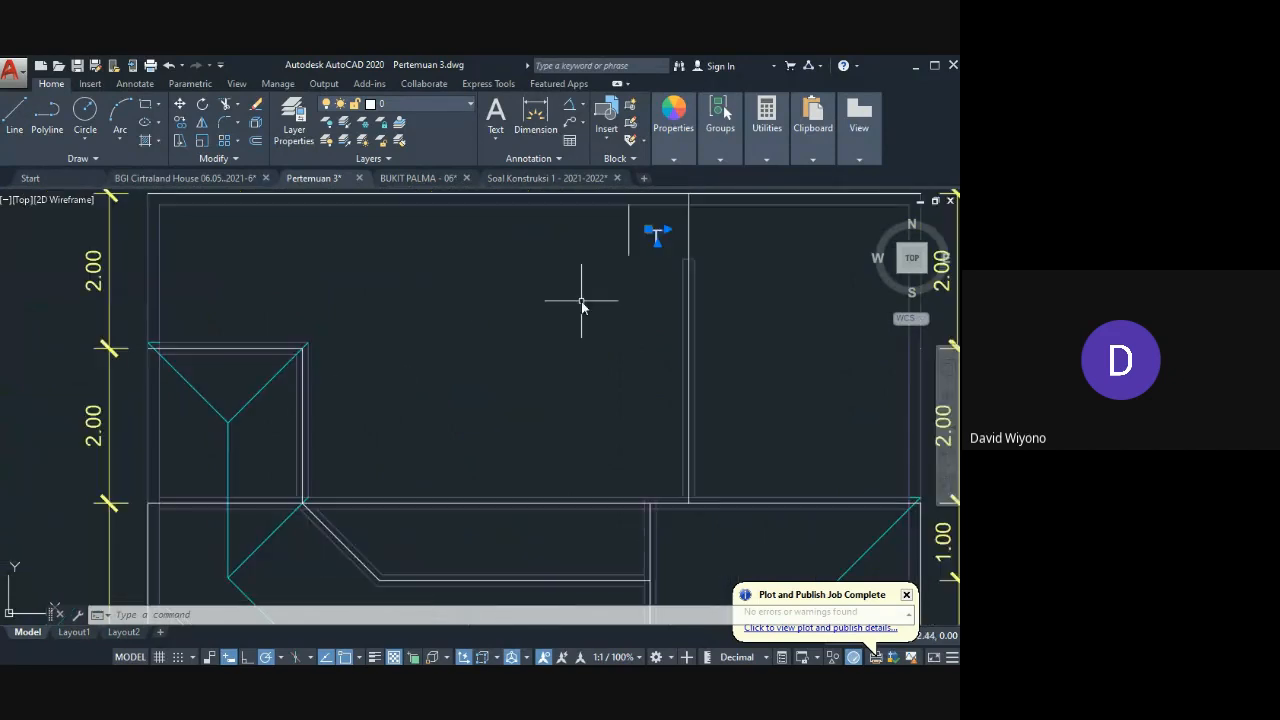
left_click(441, 105)
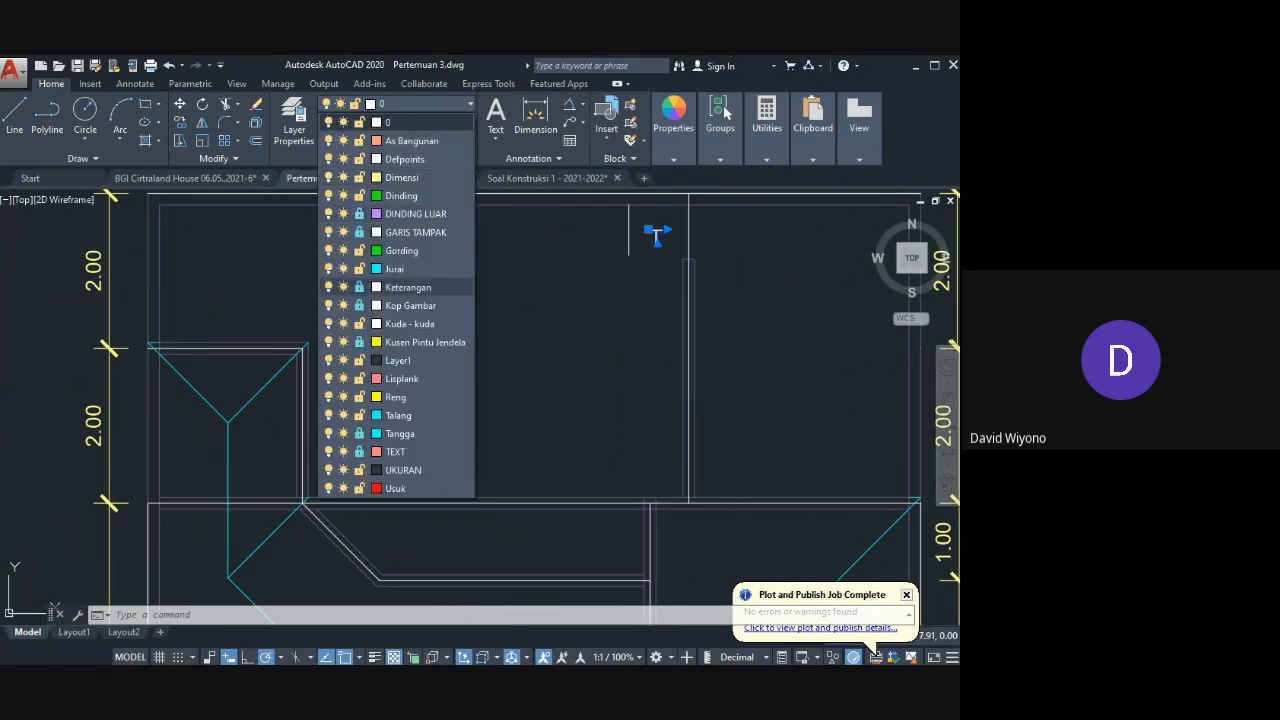
left_click(432, 278)
key("Escape")
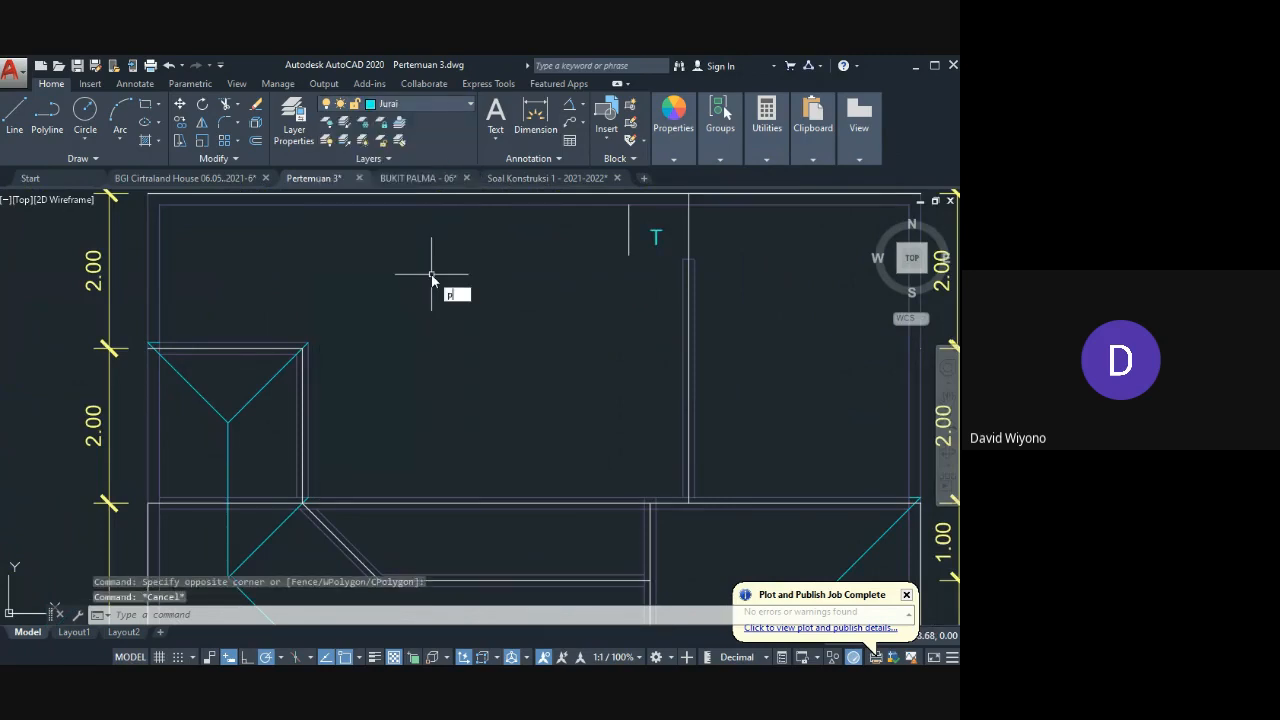
Step: Draw a stepped polyline along the rear wall centrelines, from the small projecting room's outer corner to the opposite outer wall
type("l")
key("Return")
left_click(148, 348)
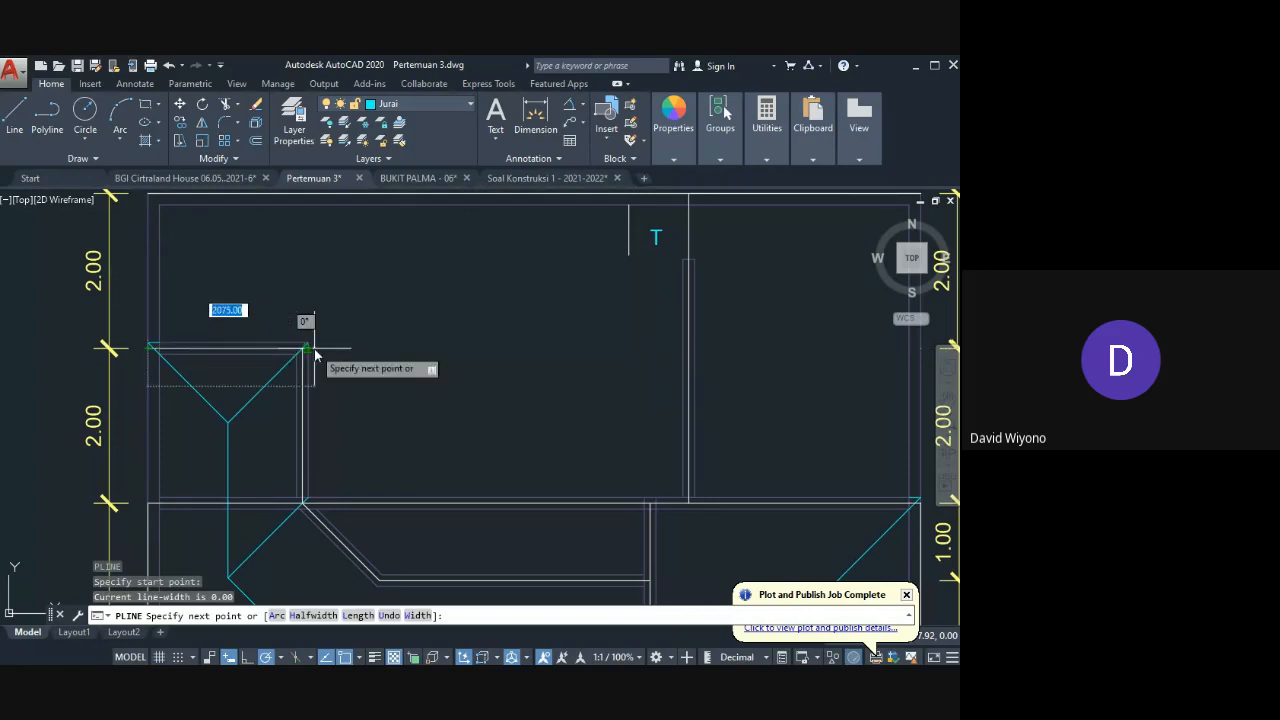
scroll(315, 349, "up", 4)
left_click(284, 350)
scroll(295, 430, "down", 2)
middle_click_drag(290, 470, 322, 284)
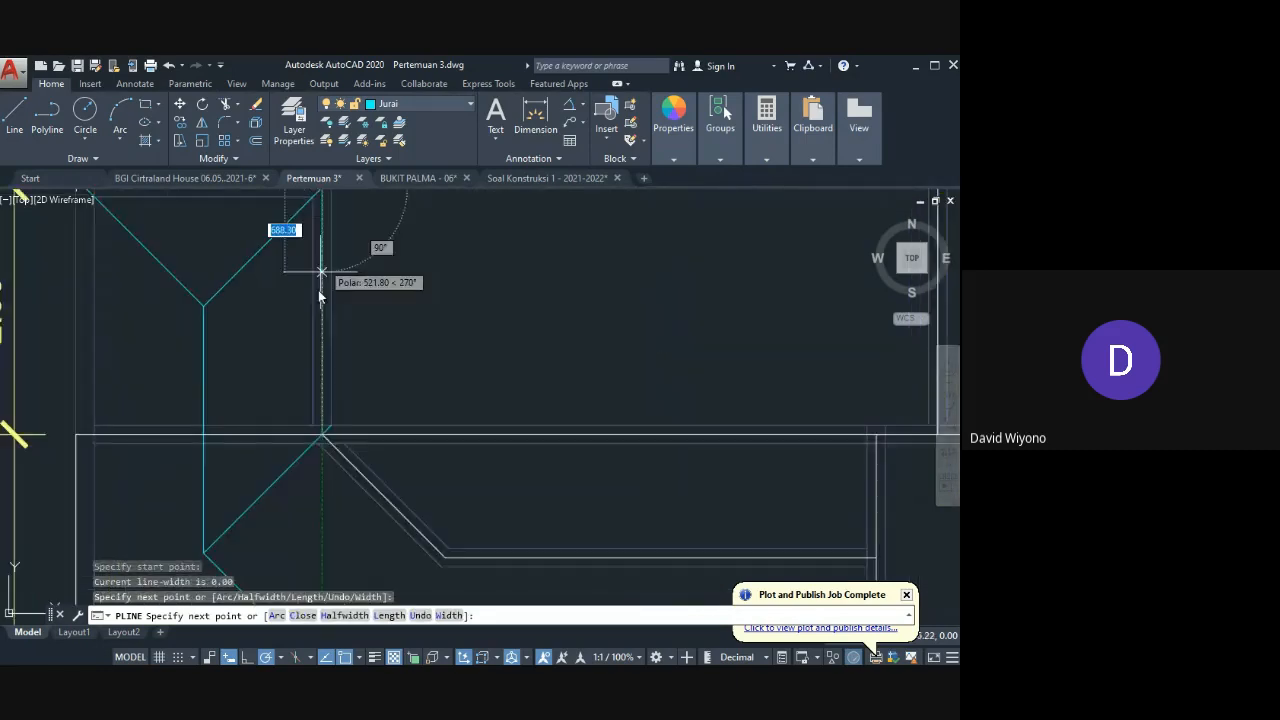
left_click(320, 437)
scroll(714, 414, "up", 3)
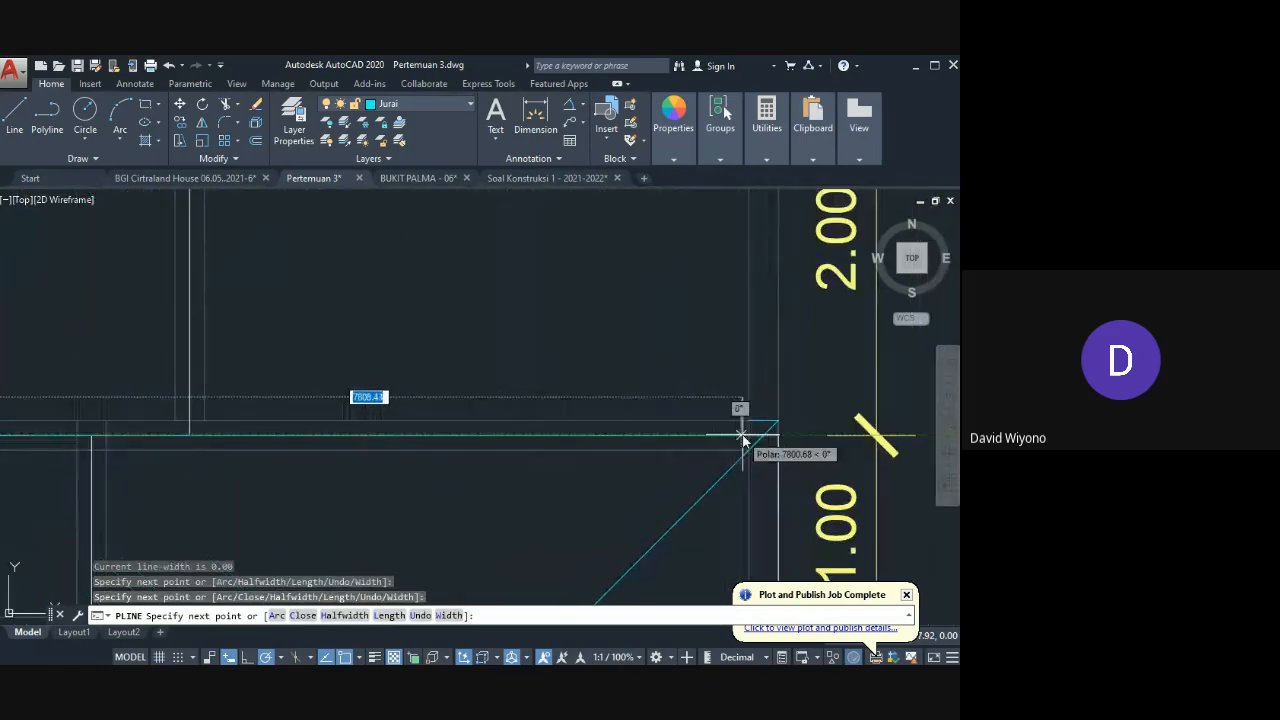
left_click(777, 436)
middle_click_drag(790, 461, 782, 399)
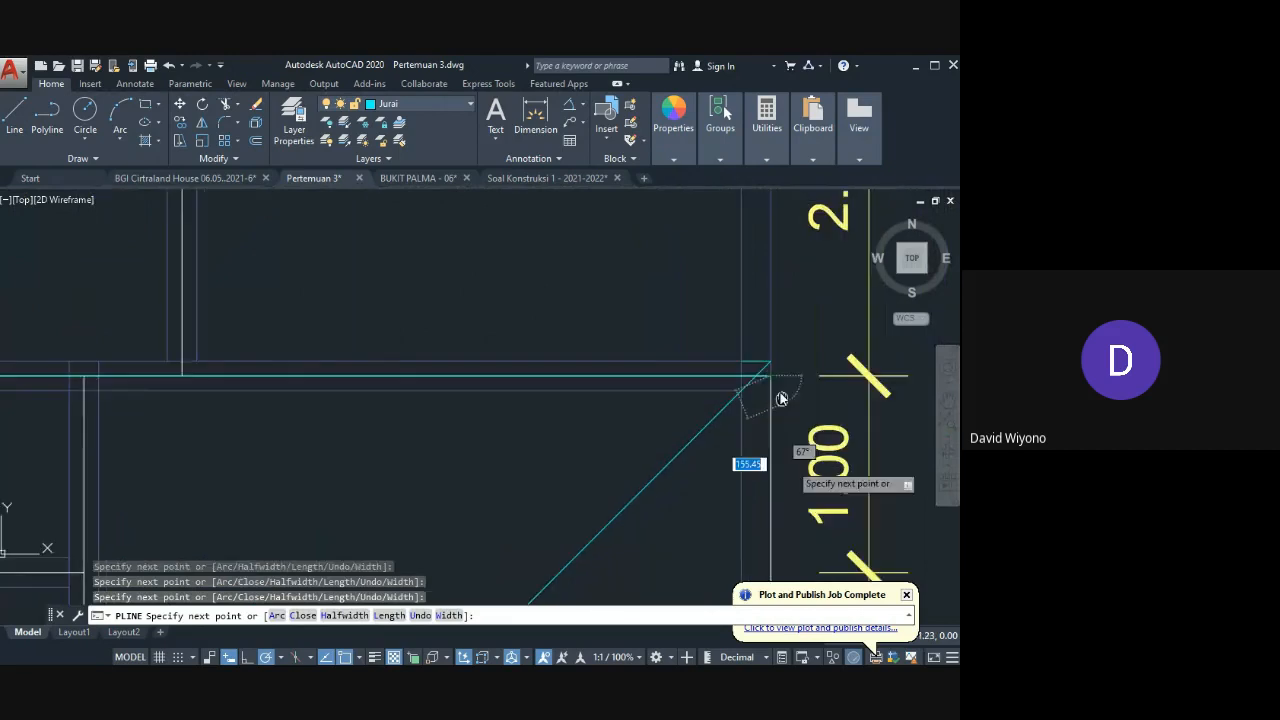
scroll(780, 393, "down", 3)
middle_click_drag(700, 400, 751, 451)
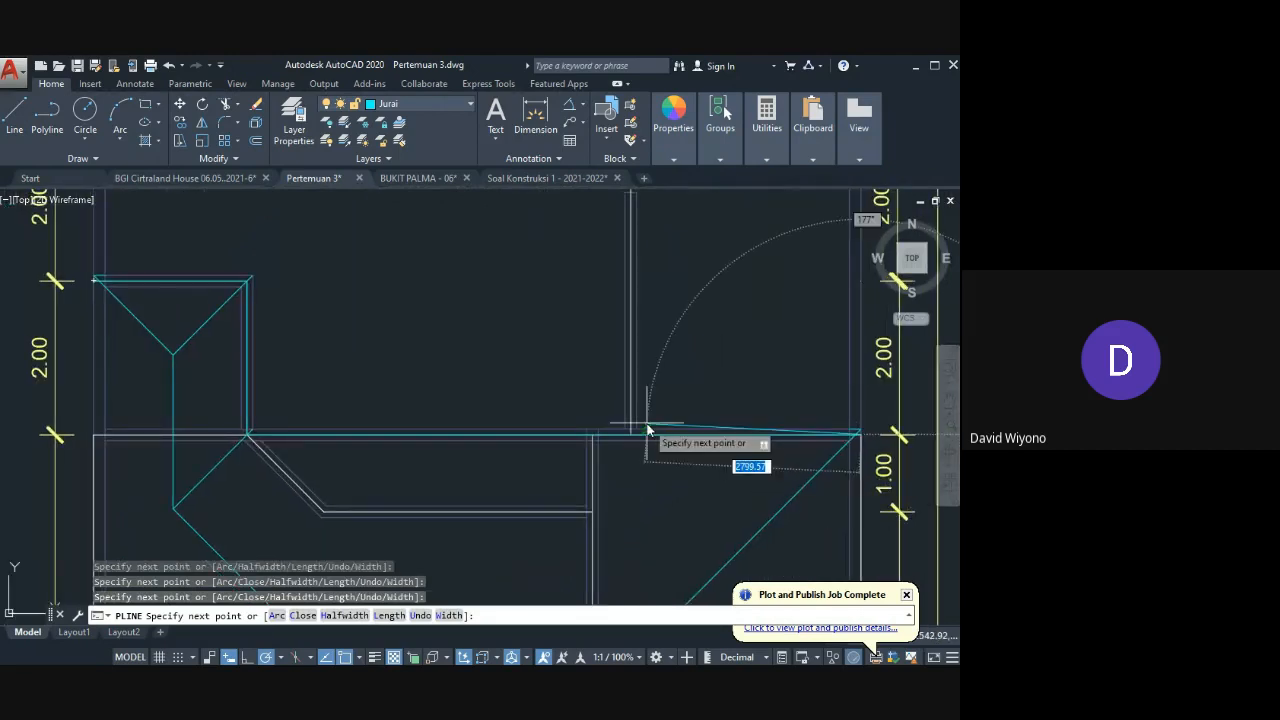
key("Escape")
scroll(520, 412, "down", 3)
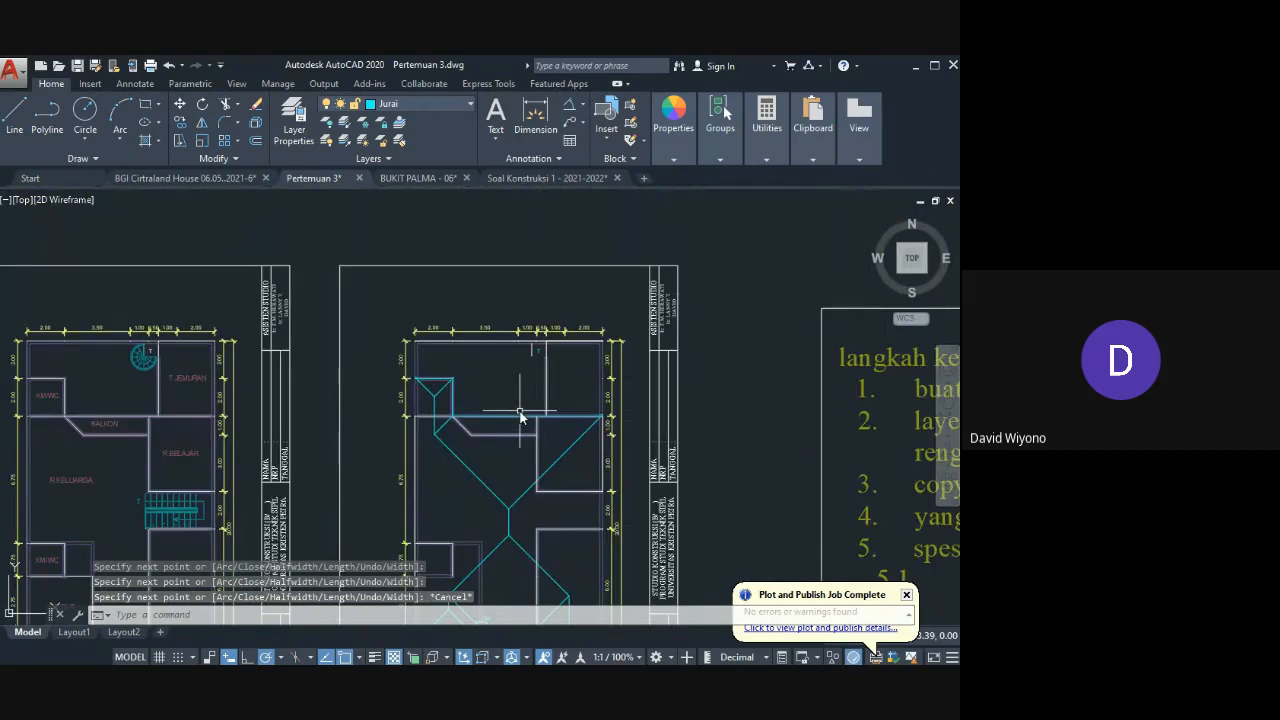
Step: Draw a polyline along the front wall centrelines from one outer wall to the other, following the recess at the porch
scroll(534, 337, "up", 1)
scroll(560, 443, "up", 3)
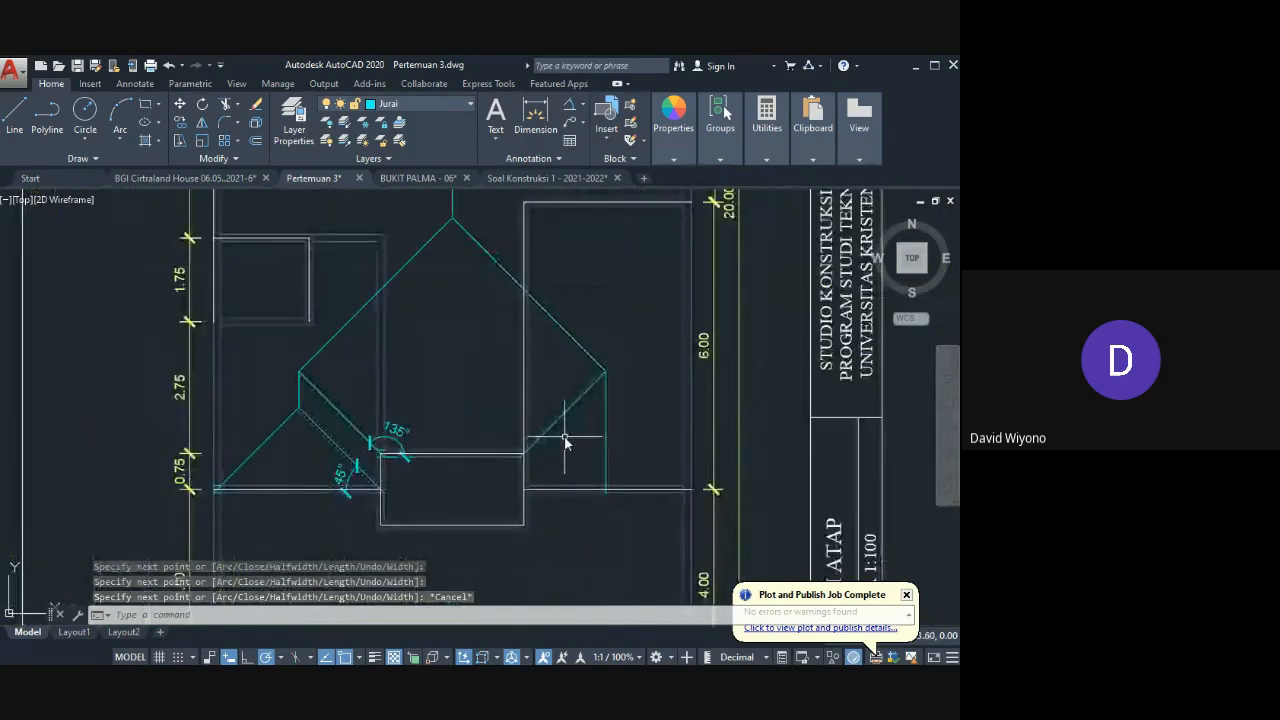
type("pl")
key("Return")
scroll(695, 493, "up", 2)
left_click(699, 492)
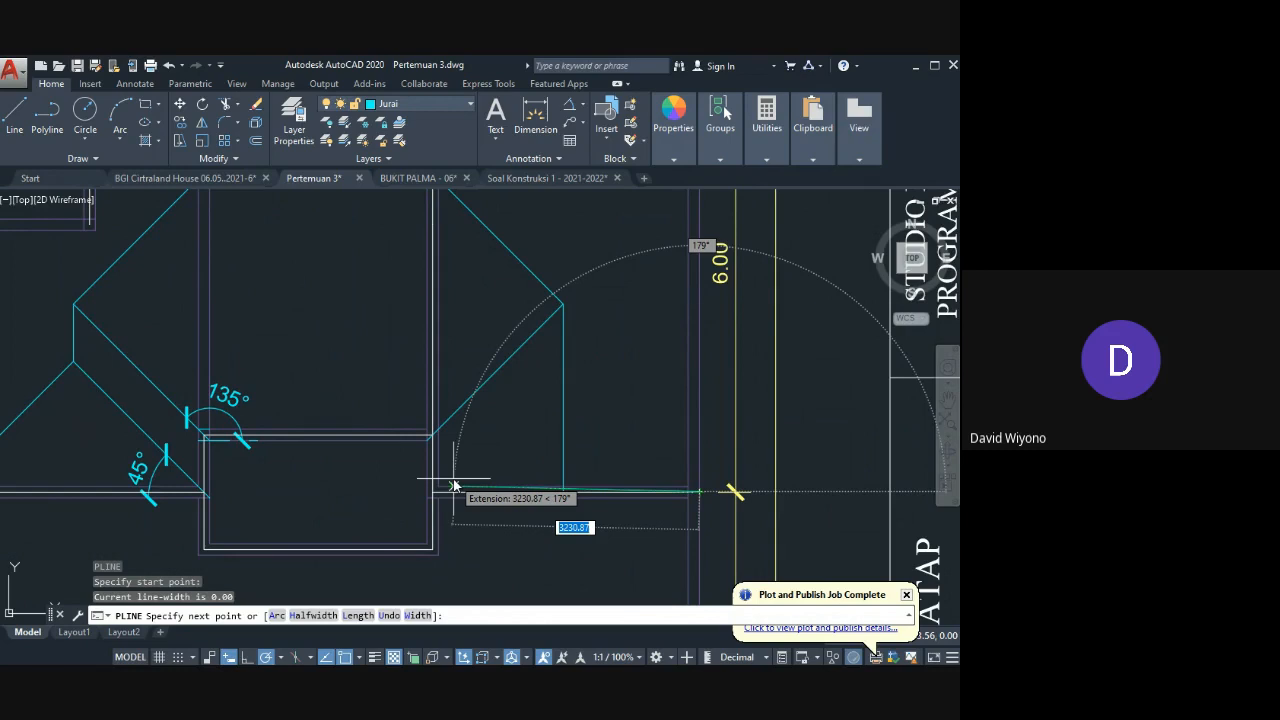
middle_click_drag(479, 488, 417, 453)
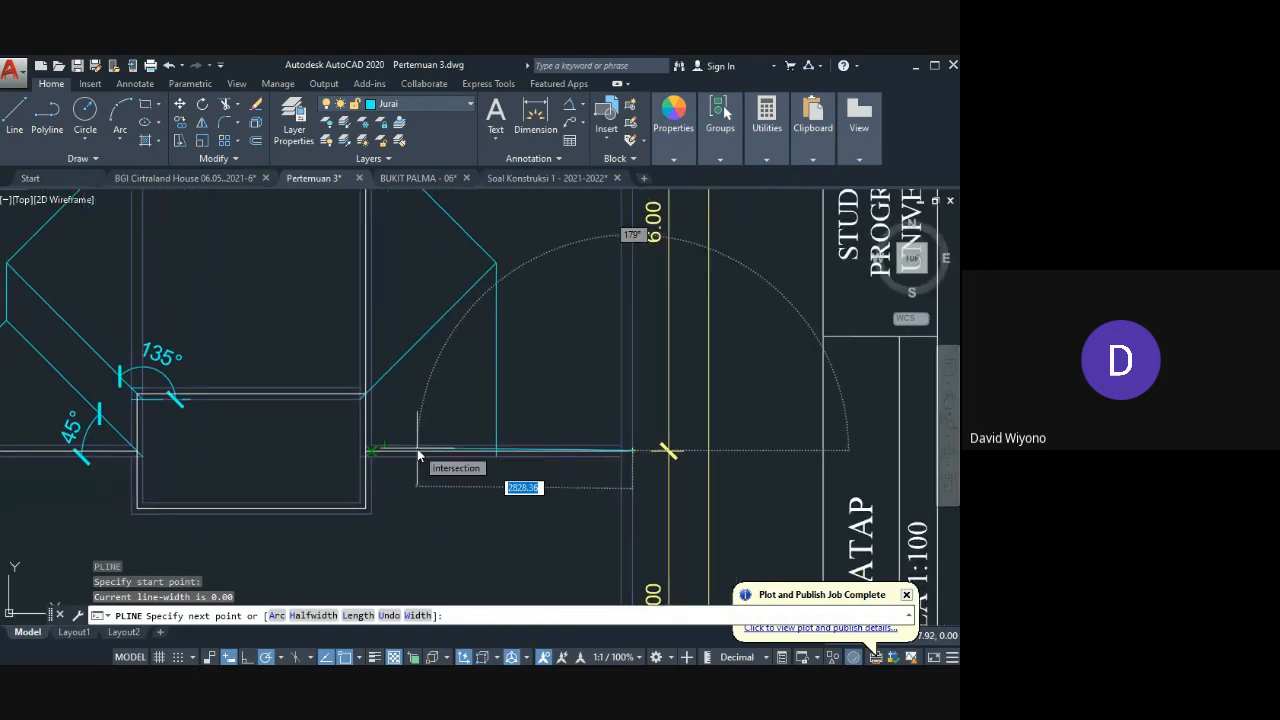
left_click(417, 448)
scroll(415, 450, "up", 2)
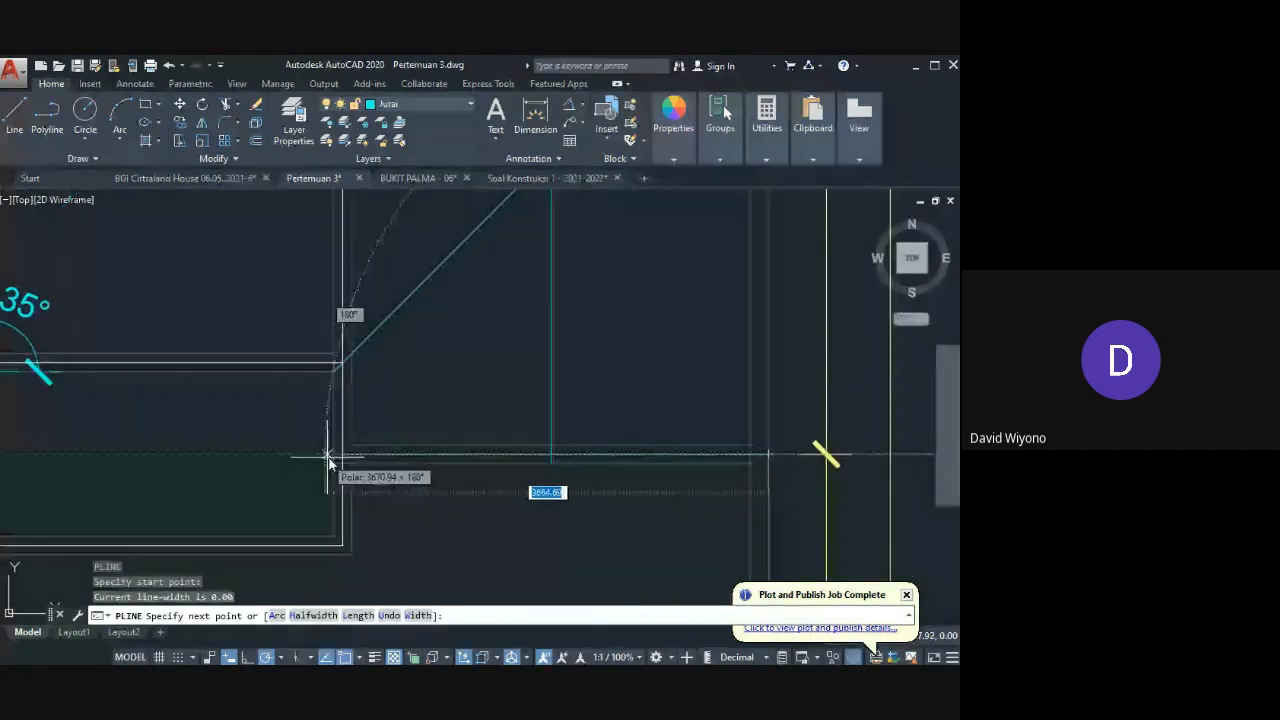
left_click(344, 368)
scroll(325, 375, "down", 2)
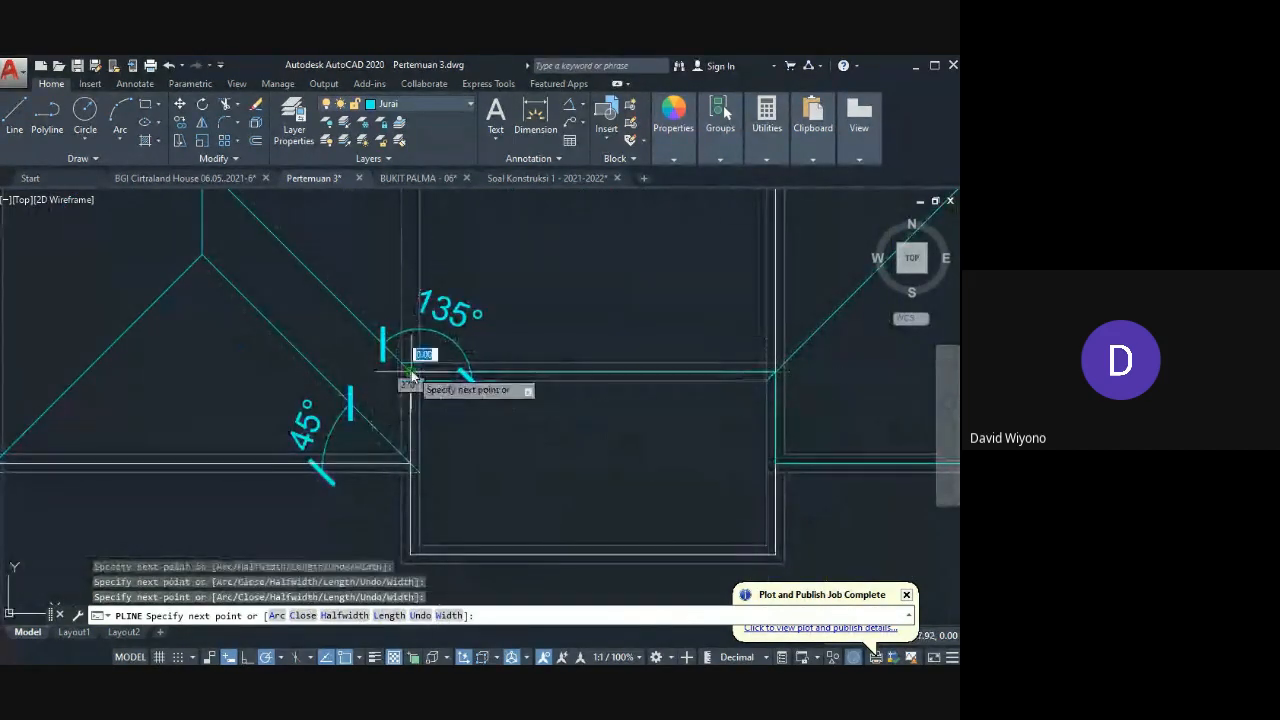
middle_click_drag(190, 460, 510, 448)
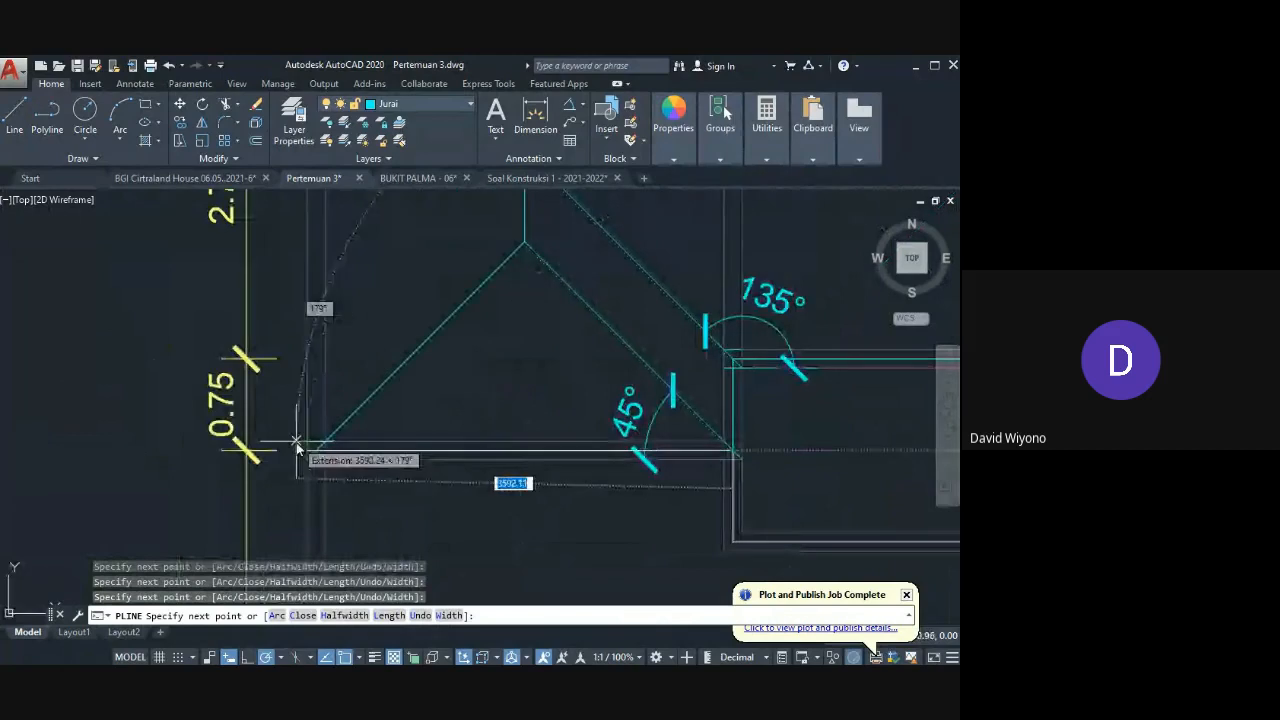
key("Escape")
scroll(389, 475, "down", 5)
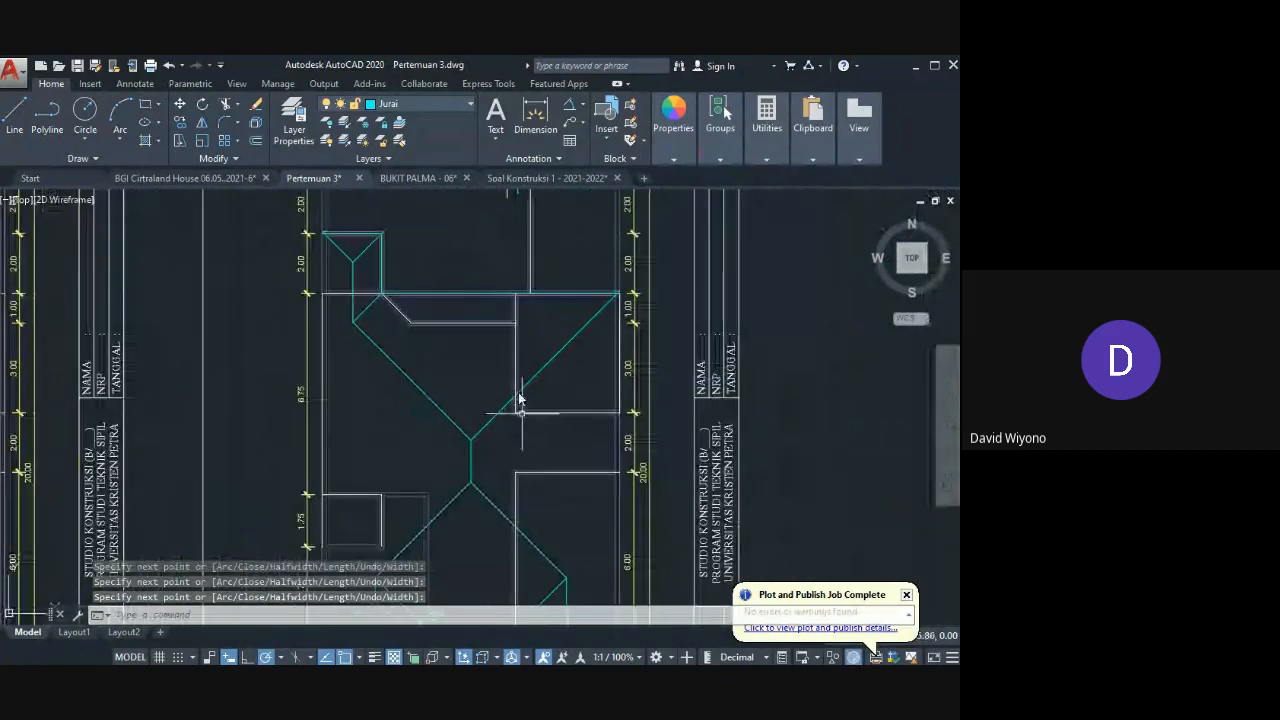
Step: Offset the rear and front wall polylines outward by 1200 to form the roof edges
middle_click_drag(519, 399, 494, 486)
type("o")
key("Return")
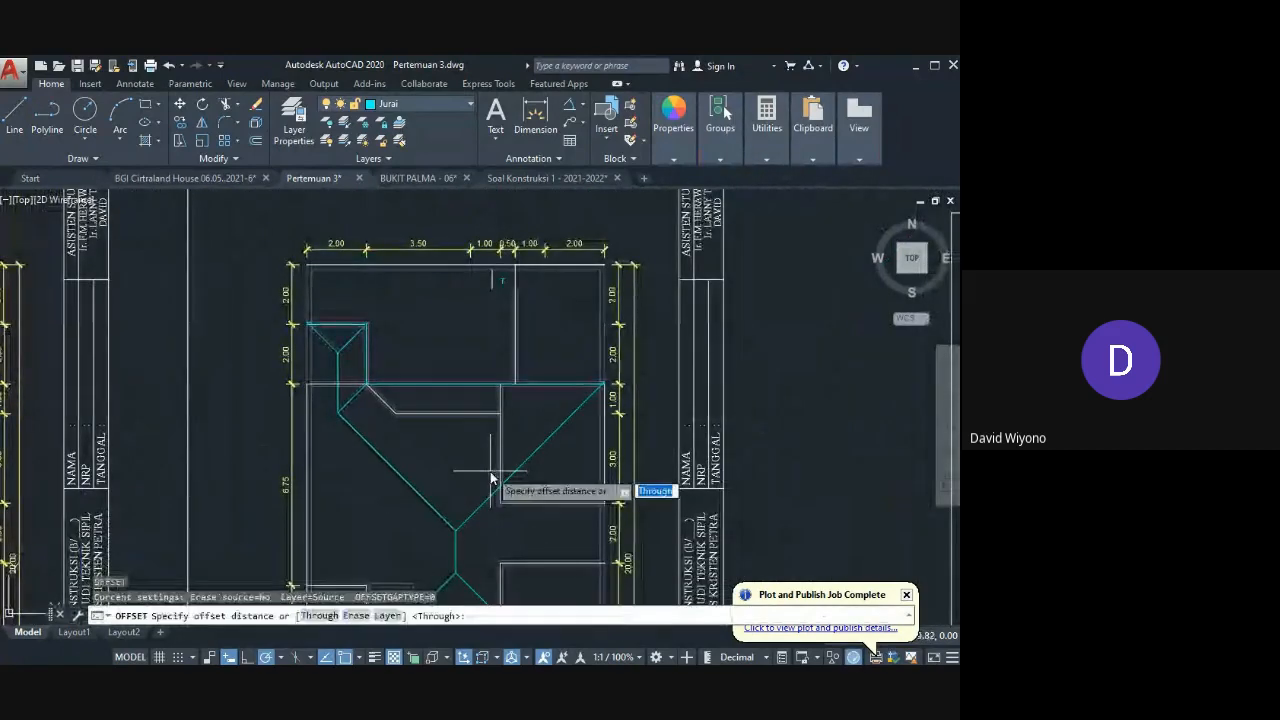
type("1200")
key("Return")
scroll(446, 396, "up", 5)
left_click(443, 384)
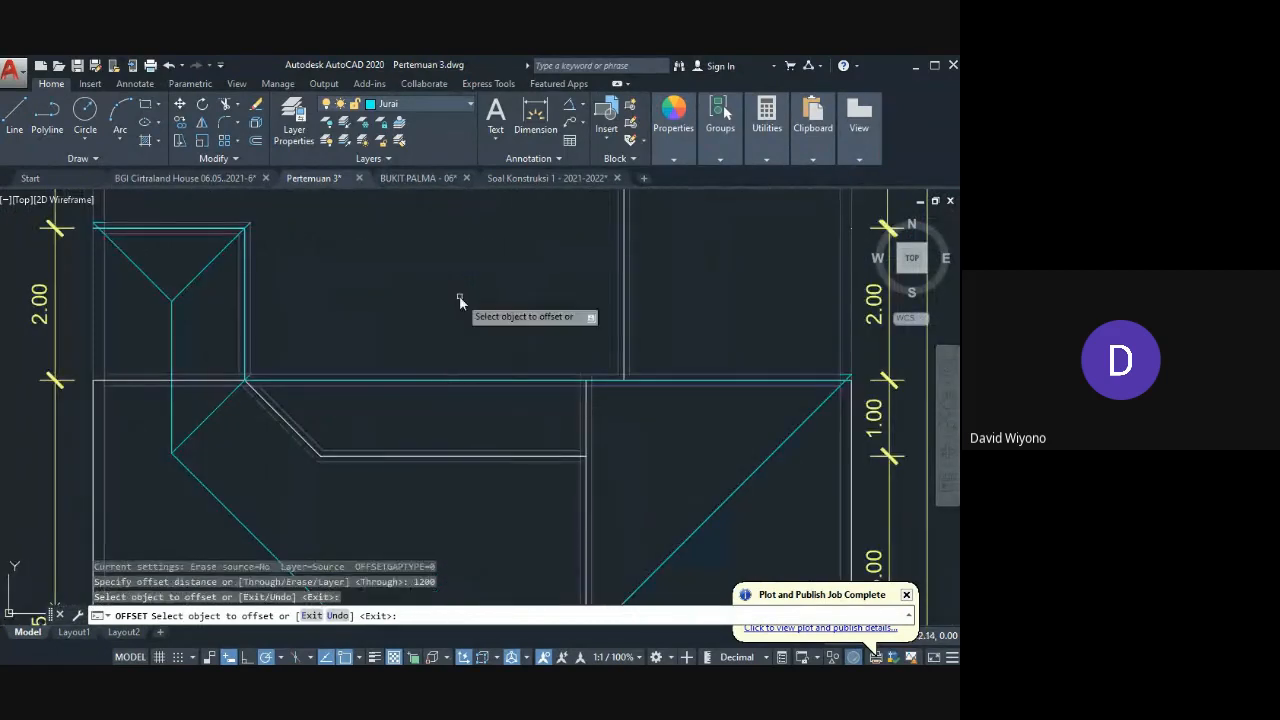
left_click(455, 381)
left_click(463, 350)
scroll(452, 424, "down", 5)
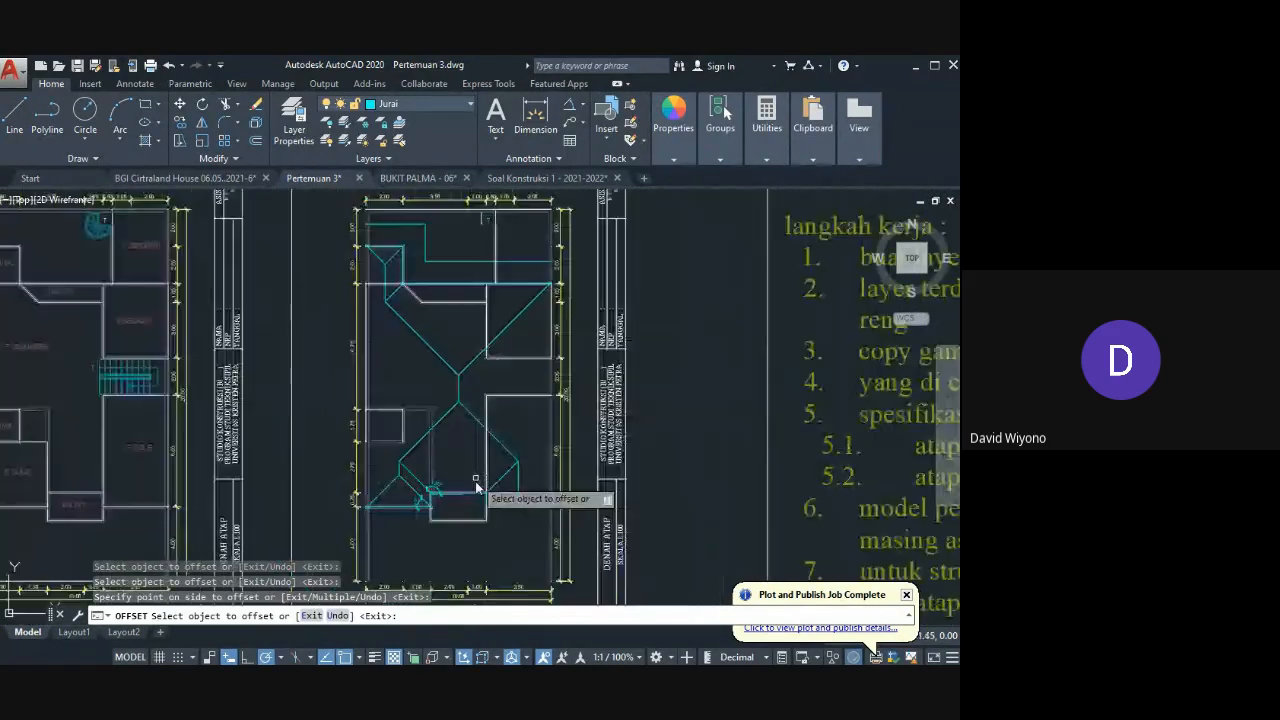
scroll(476, 487, "up", 5)
left_click(470, 449)
left_click(466, 497)
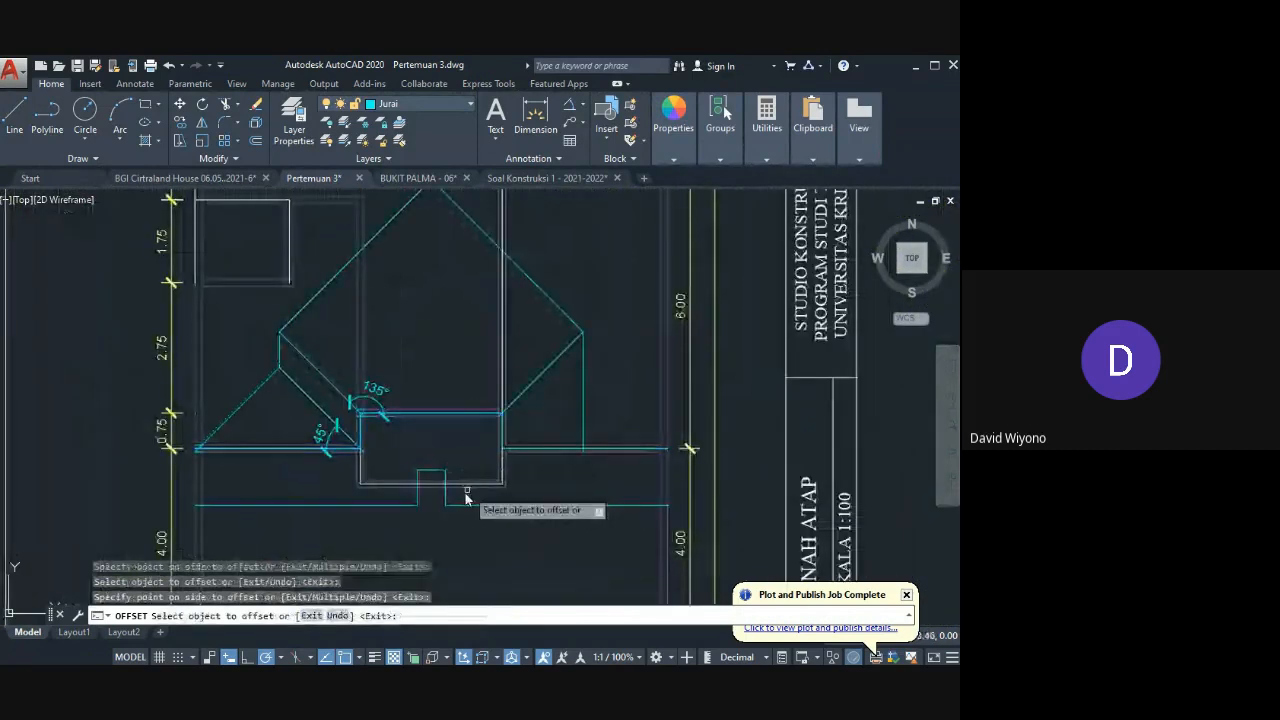
Step: Offset the front and rear roof edge polylines by 30 toward the building and check the doubled lines at the rear corner
key("Return")
key("Return")
type("3")
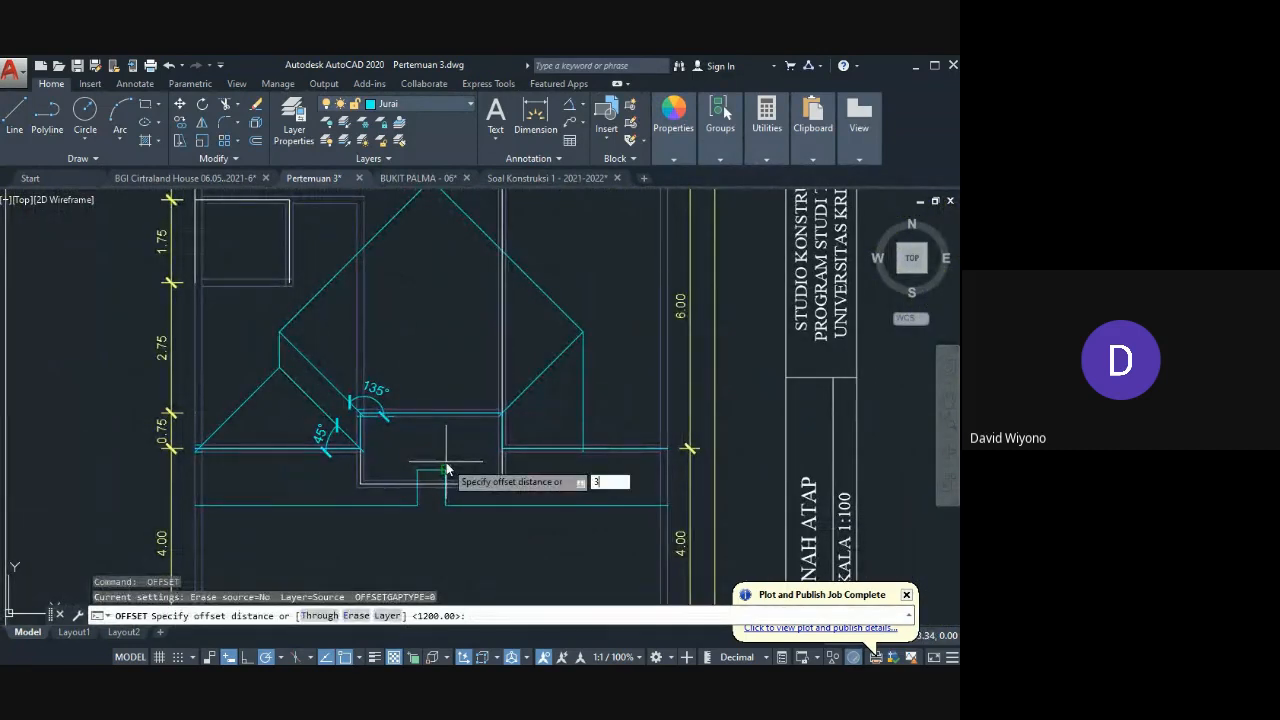
type("0")
key("Return")
left_click(440, 448)
left_click(443, 436)
middle_click_drag(459, 375, 476, 490)
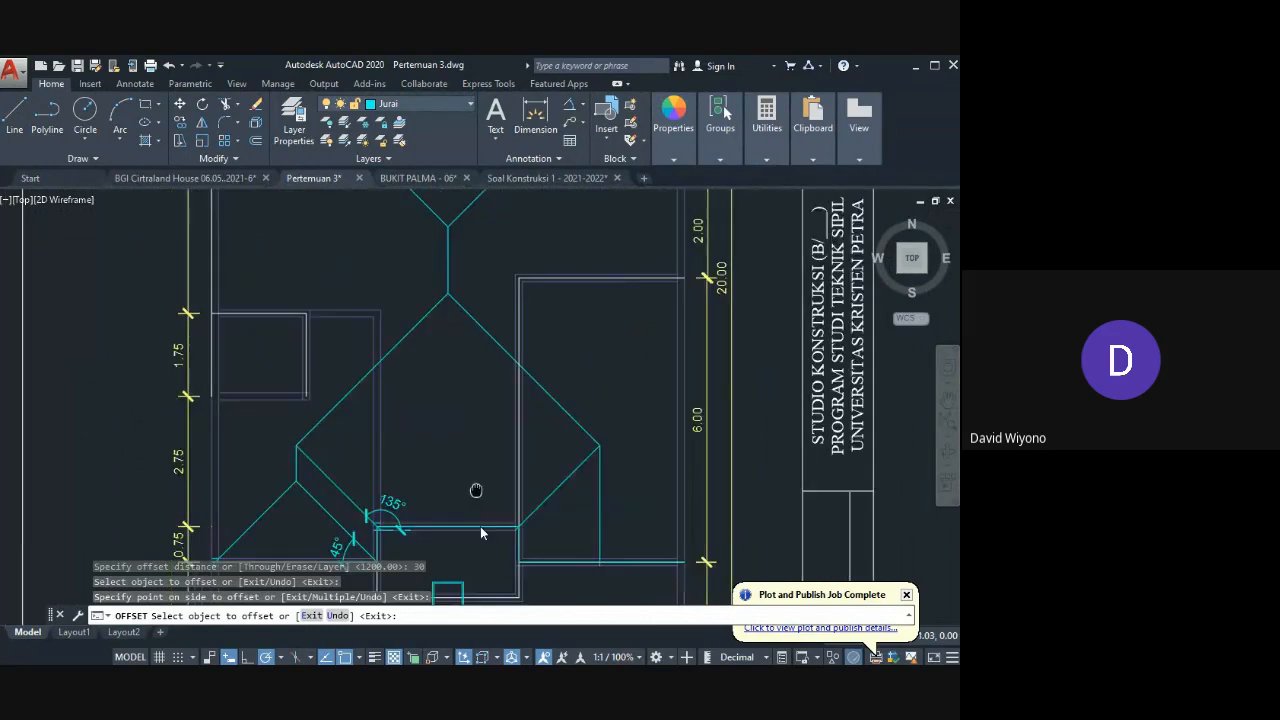
scroll(480, 533, "down", 3)
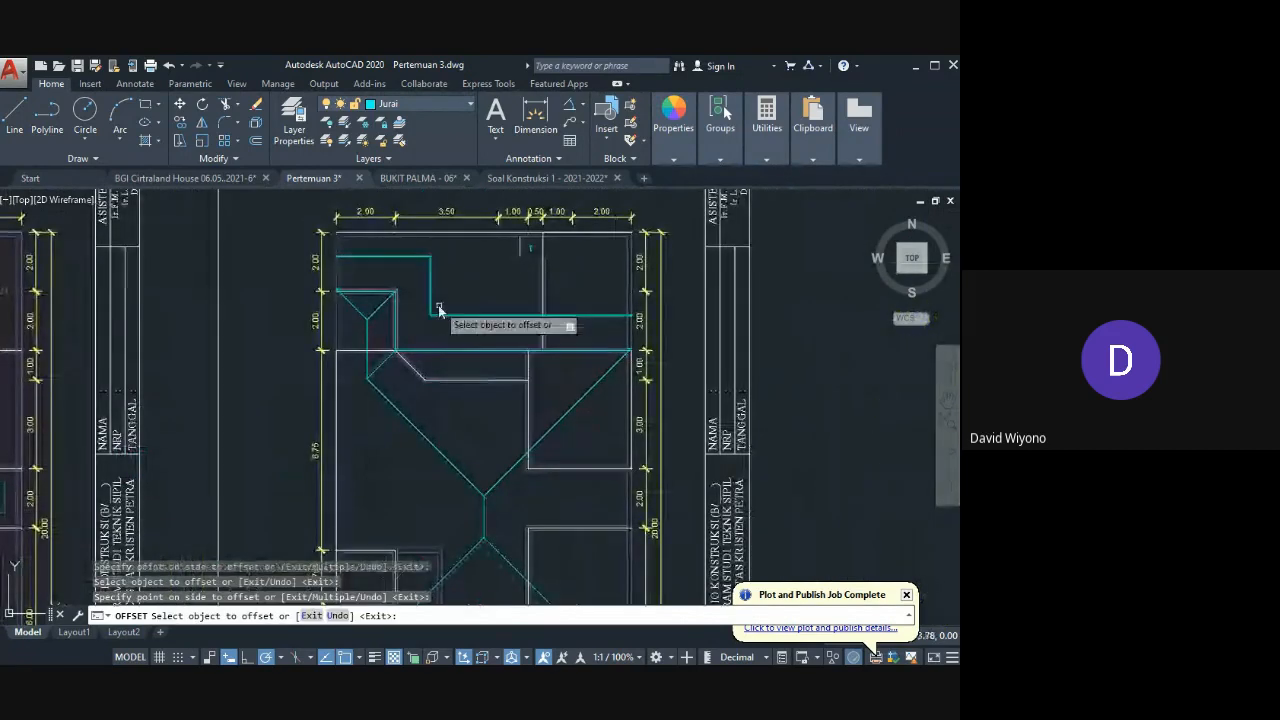
scroll(440, 310, "up", 3)
key("Return")
left_click(413, 368)
scroll(417, 362, "up", 2)
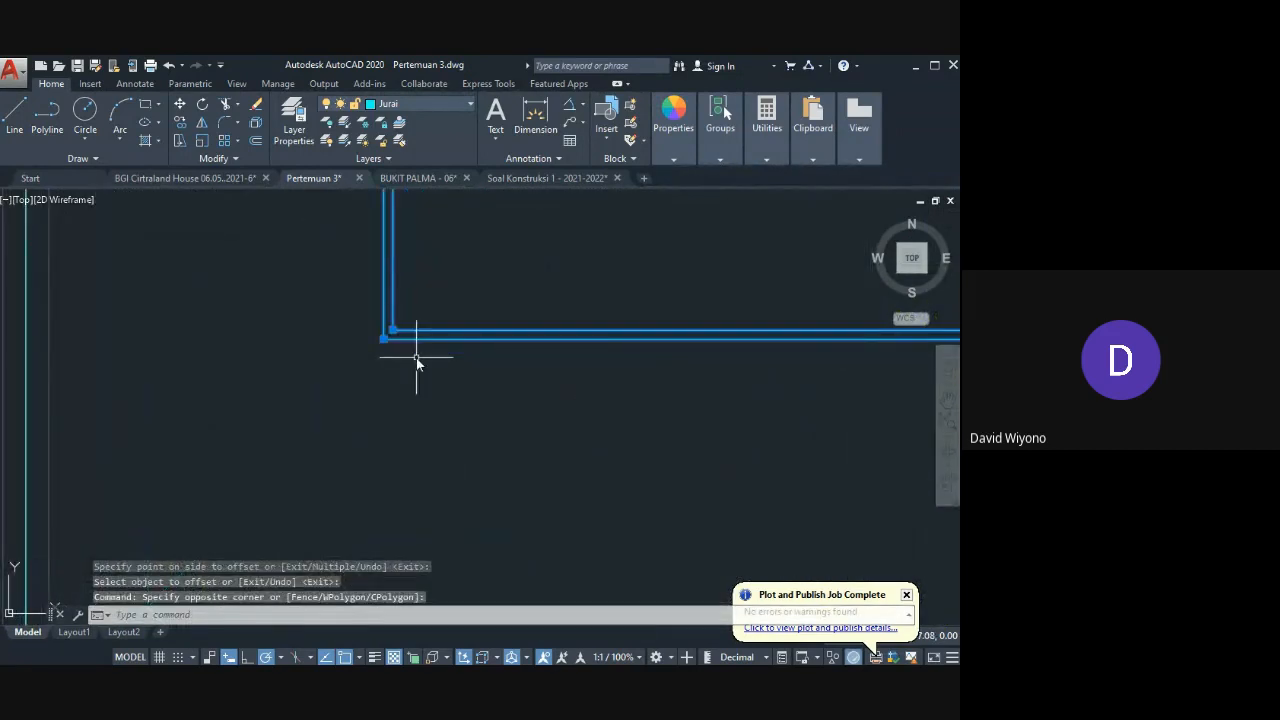
key("Escape")
scroll(417, 362, "down", 3)
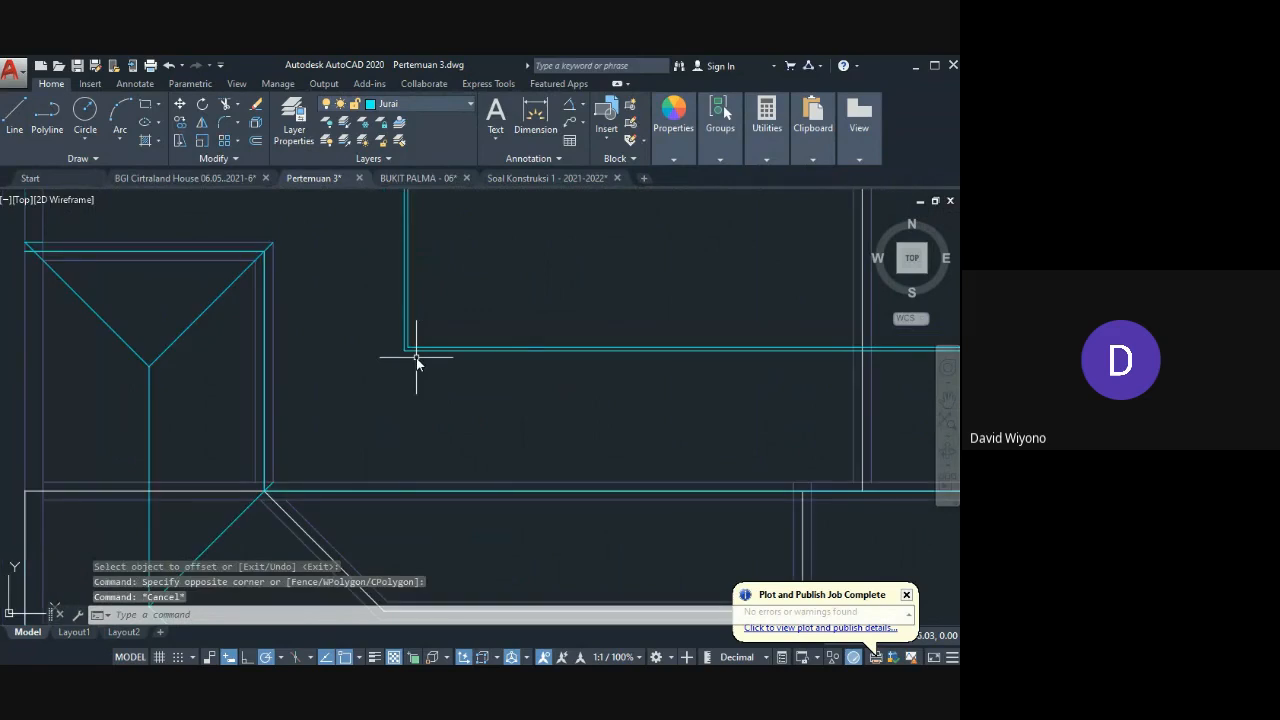
Step: Offset the inner line of the rear roof edge by 300 toward the building
key("Return")
type("300")
key("Return")
left_click(419, 352)
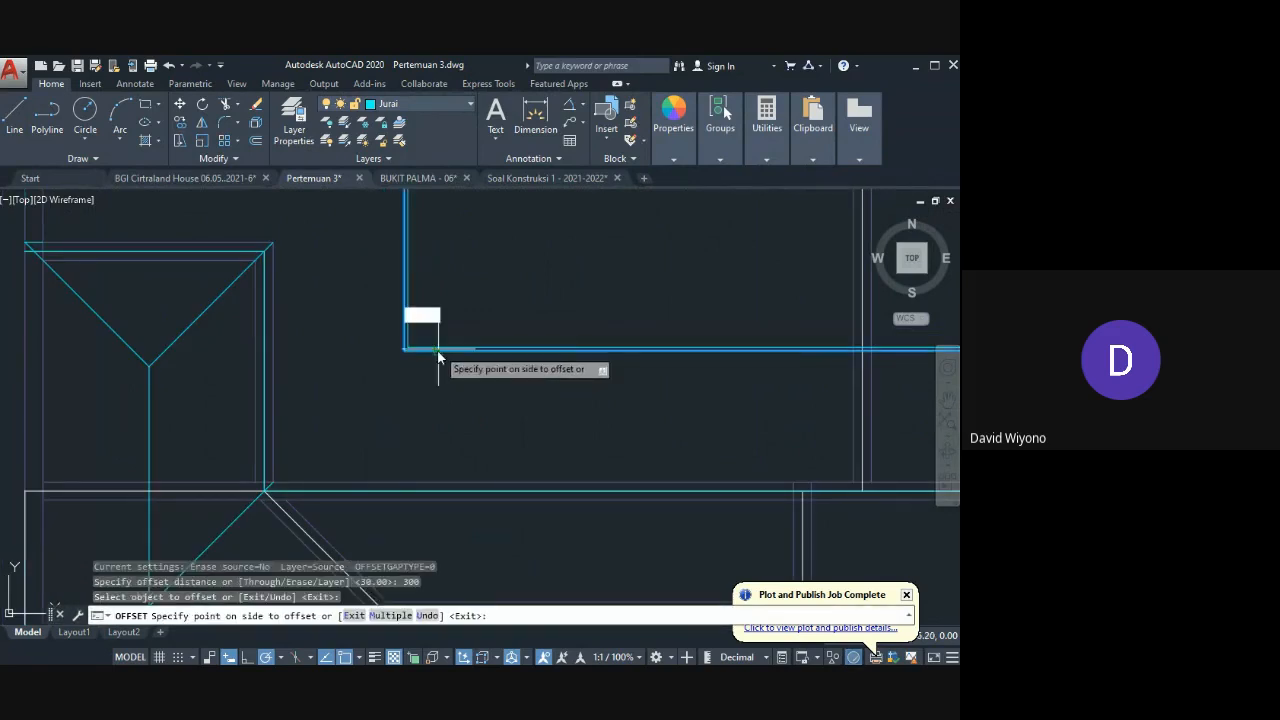
left_click(425, 392)
key("Escape")
key("Return")
key("Return")
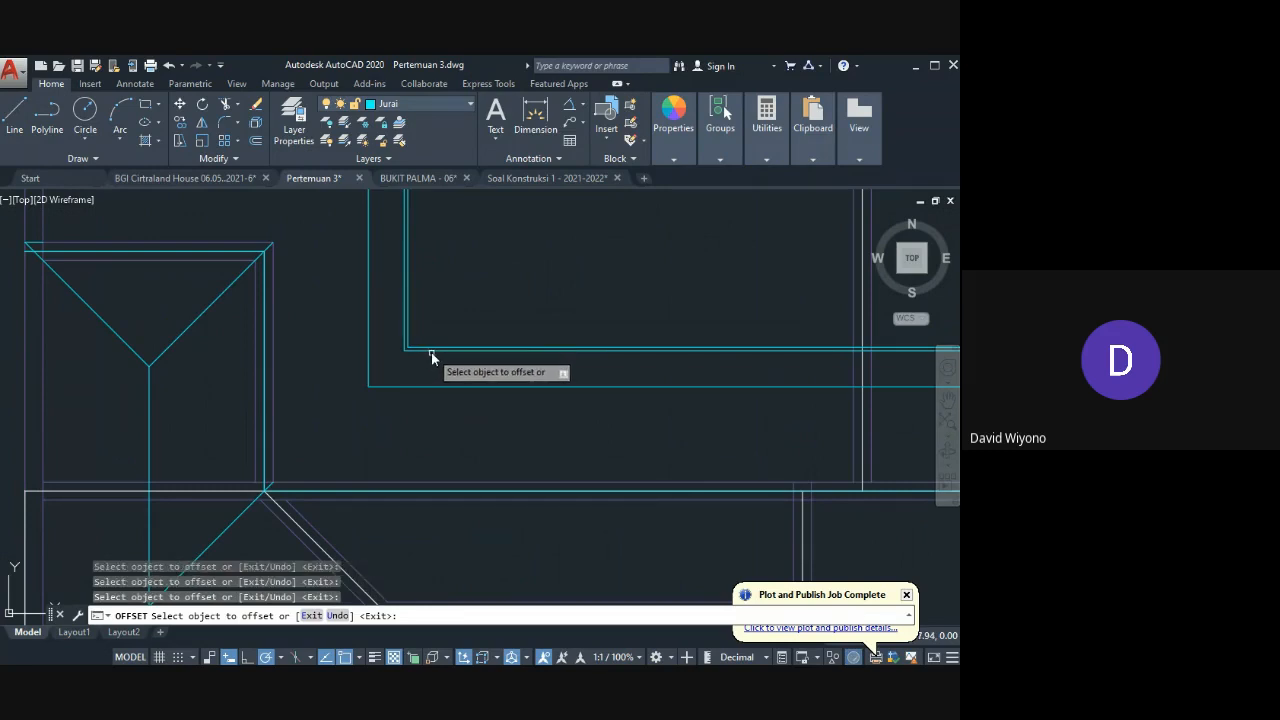
Step: Offset the inner line of the rear roof edge by 300 once more and delete the duplicate line
left_click(429, 353)
left_click(420, 420)
scroll(382, 384, "up", 2)
key("Escape")
scroll(382, 390, "up", 3)
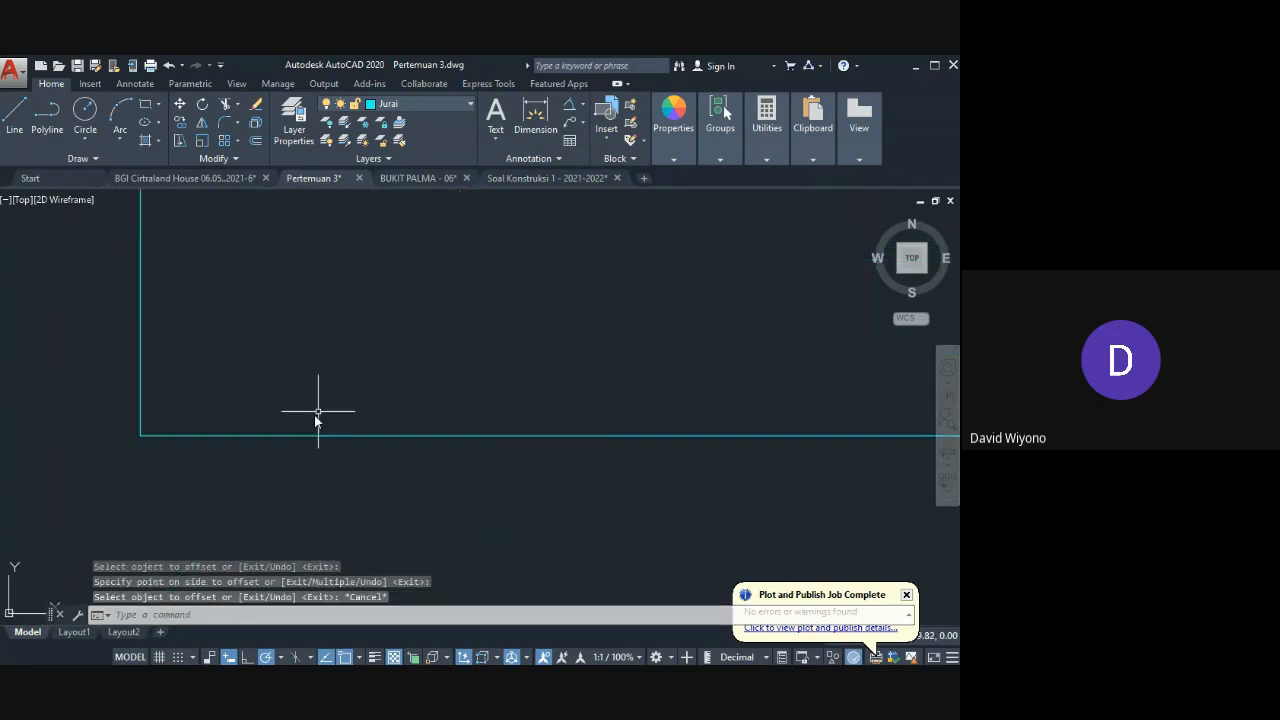
scroll(310, 420, "down", 5)
left_click(404, 404)
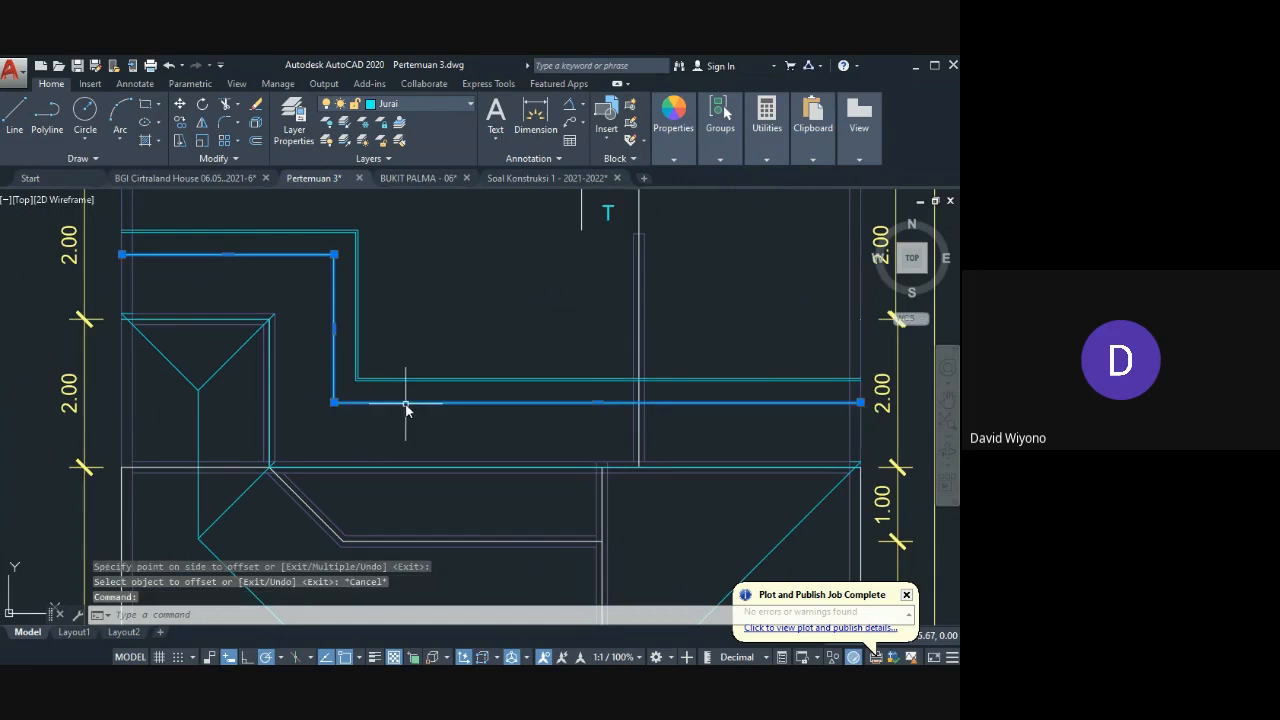
key("Delete")
Step: Offset the inner line of the front roof edge by 300 toward the building
scroll(443, 463, "down", 5)
scroll(462, 490, "up", 5)
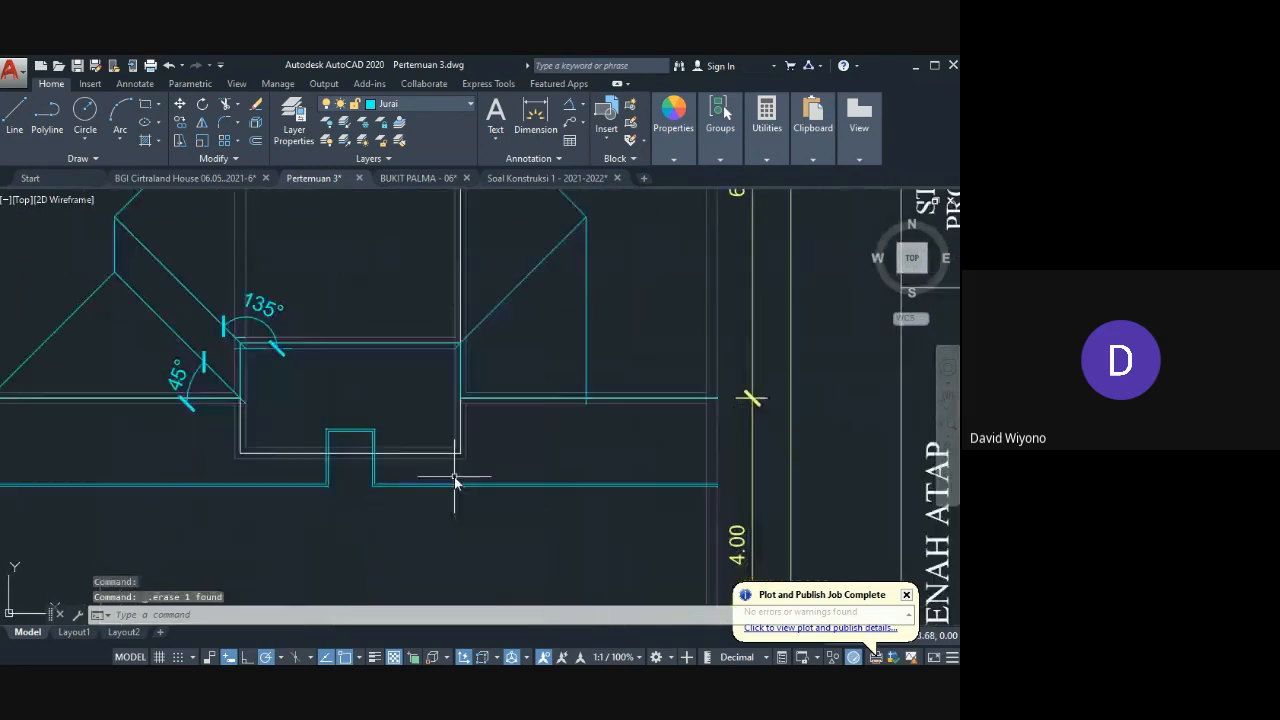
type("o")
key("Return")
key("Return")
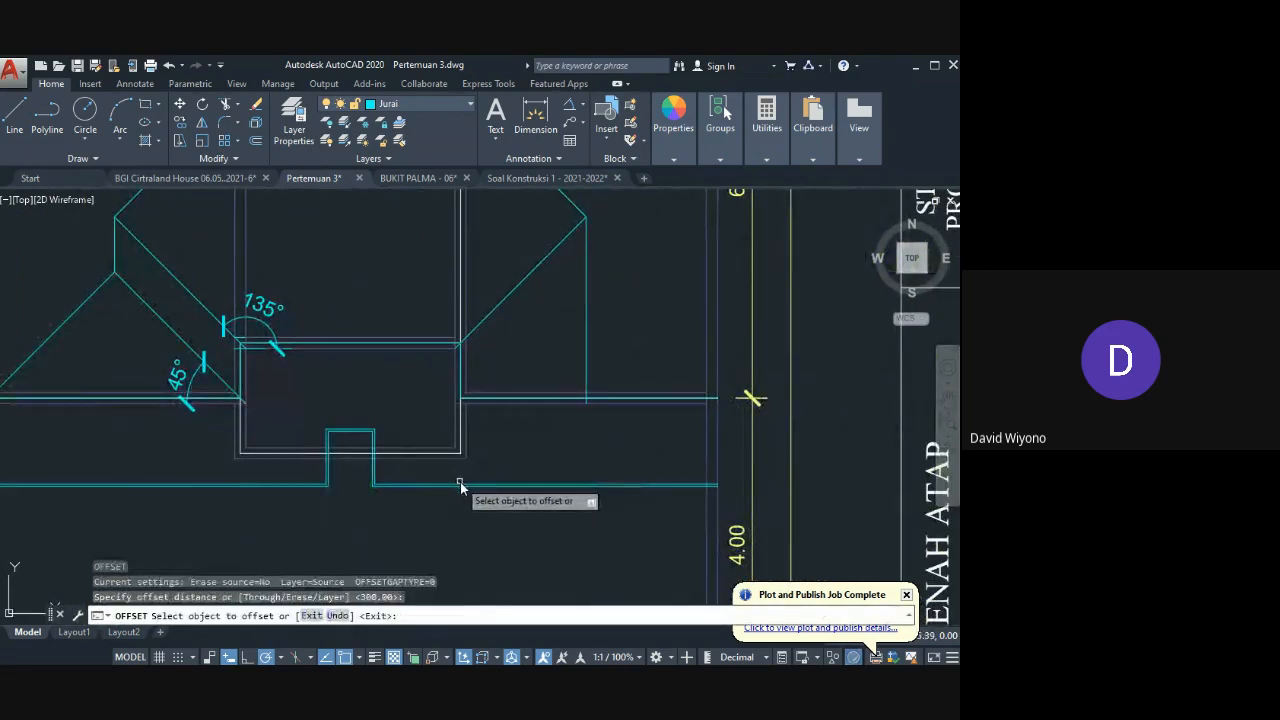
left_click(457, 486)
left_click(480, 457)
key("Return")
middle_click_drag(315, 436, 341, 446)
scroll(420, 466, "down", 3)
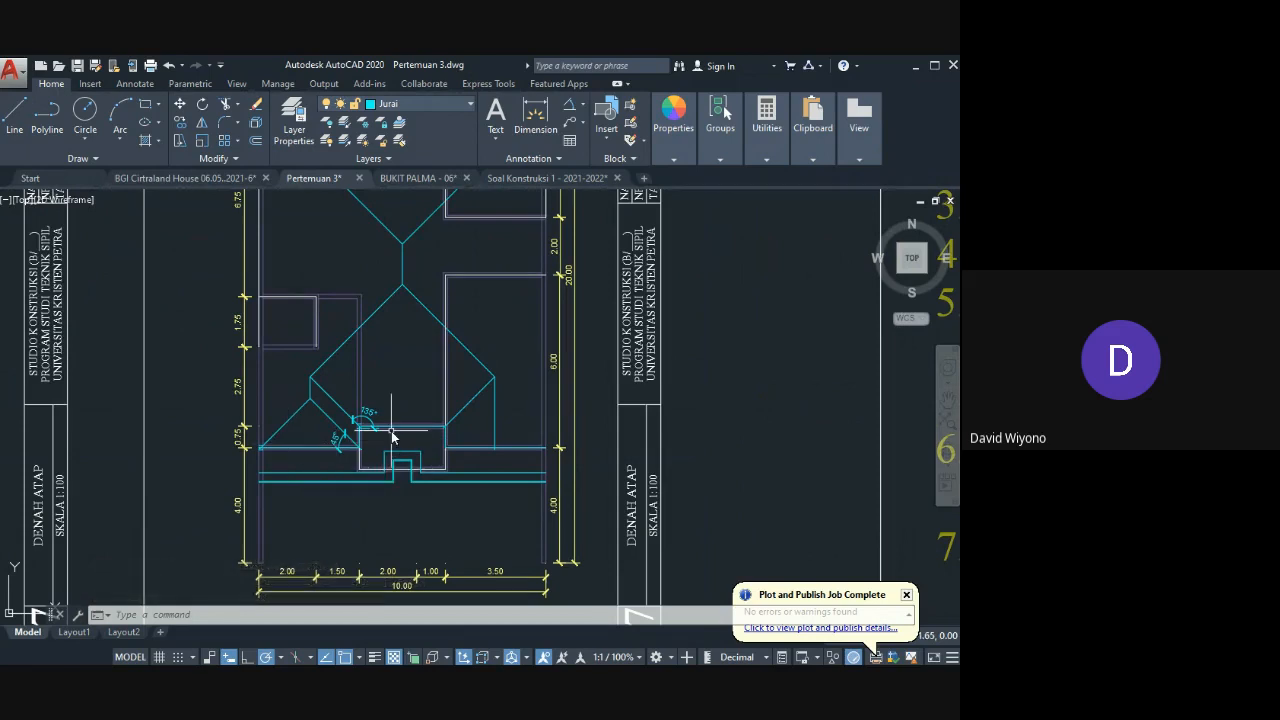
scroll(507, 428, "down", 2)
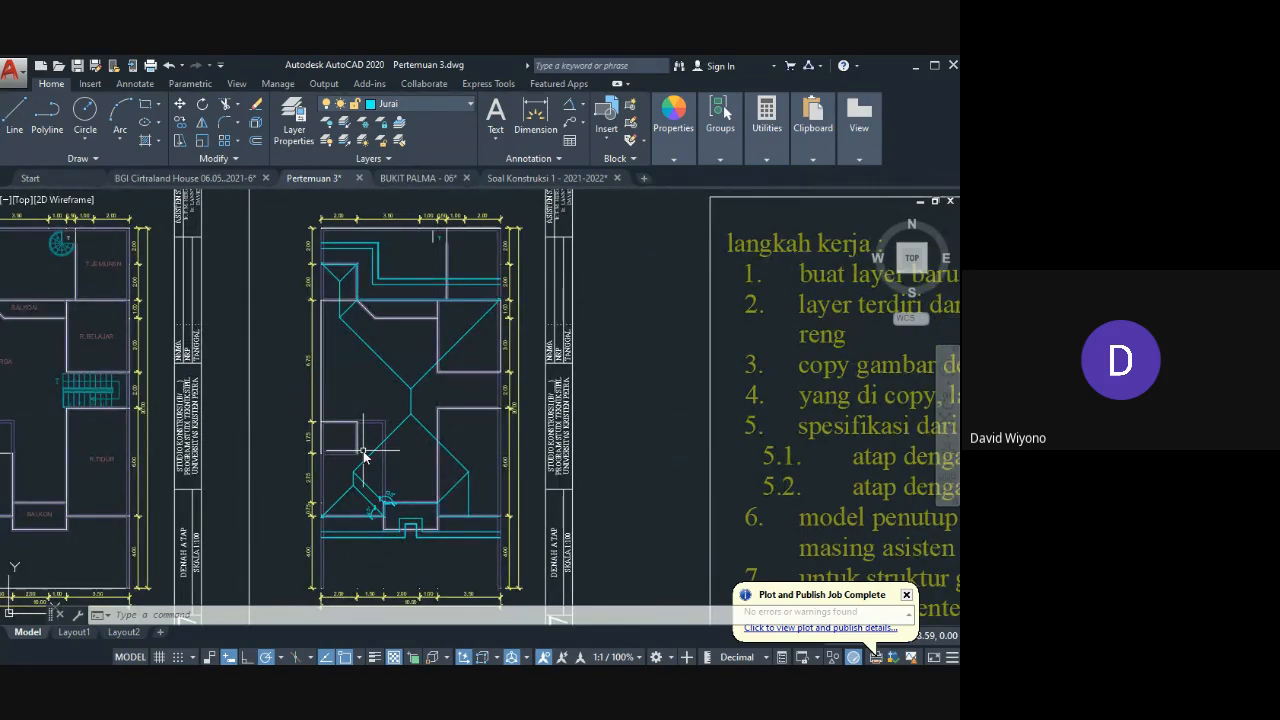
Step: Draw a line along the inner face of the plan's left outer wall, from the front roof corner to the rear one
scroll(325, 443, "up", 2)
key("l")
key("Return")
scroll(320, 500, "up", 2)
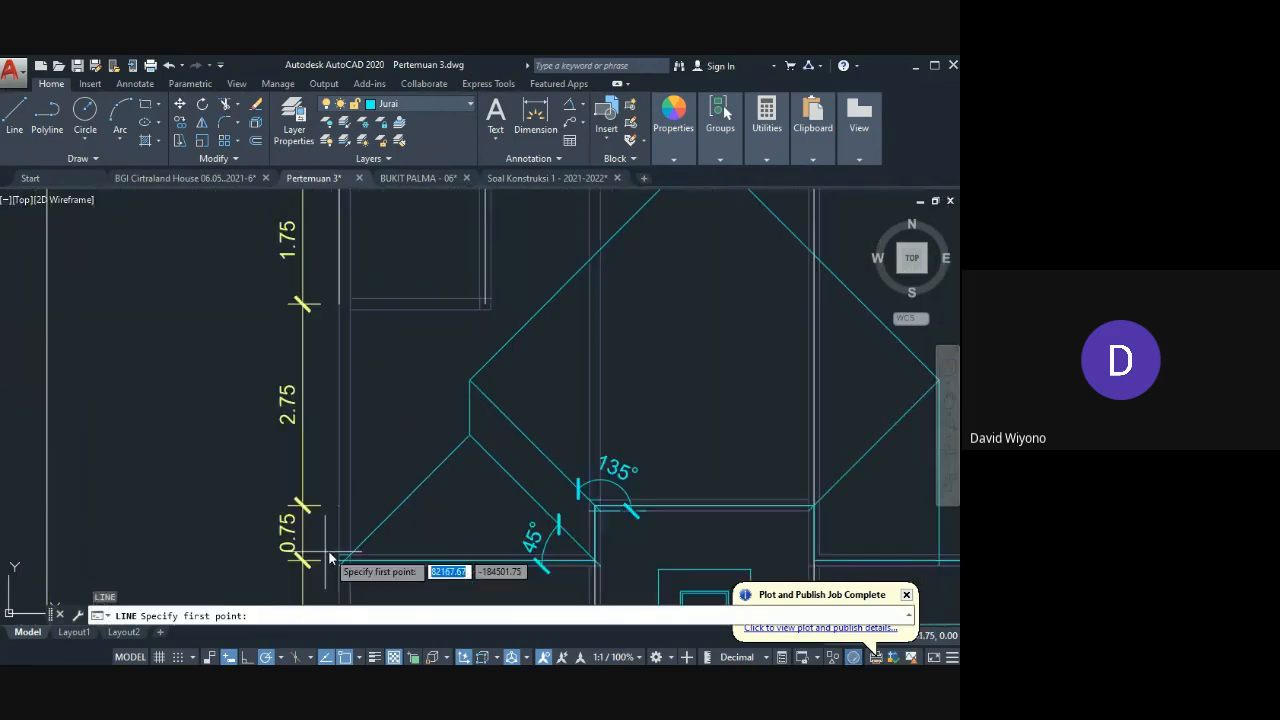
left_click(341, 540)
scroll(345, 480, "down", 2)
scroll(335, 300, "up", 5)
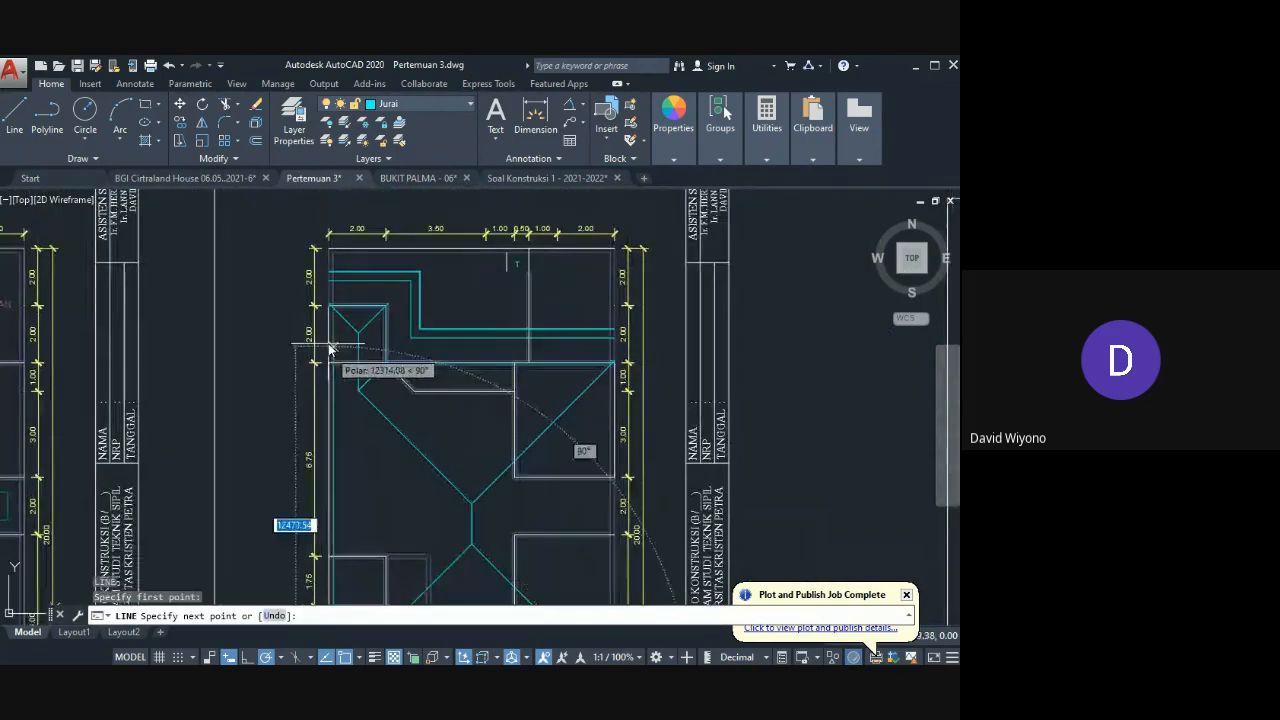
left_click(349, 217)
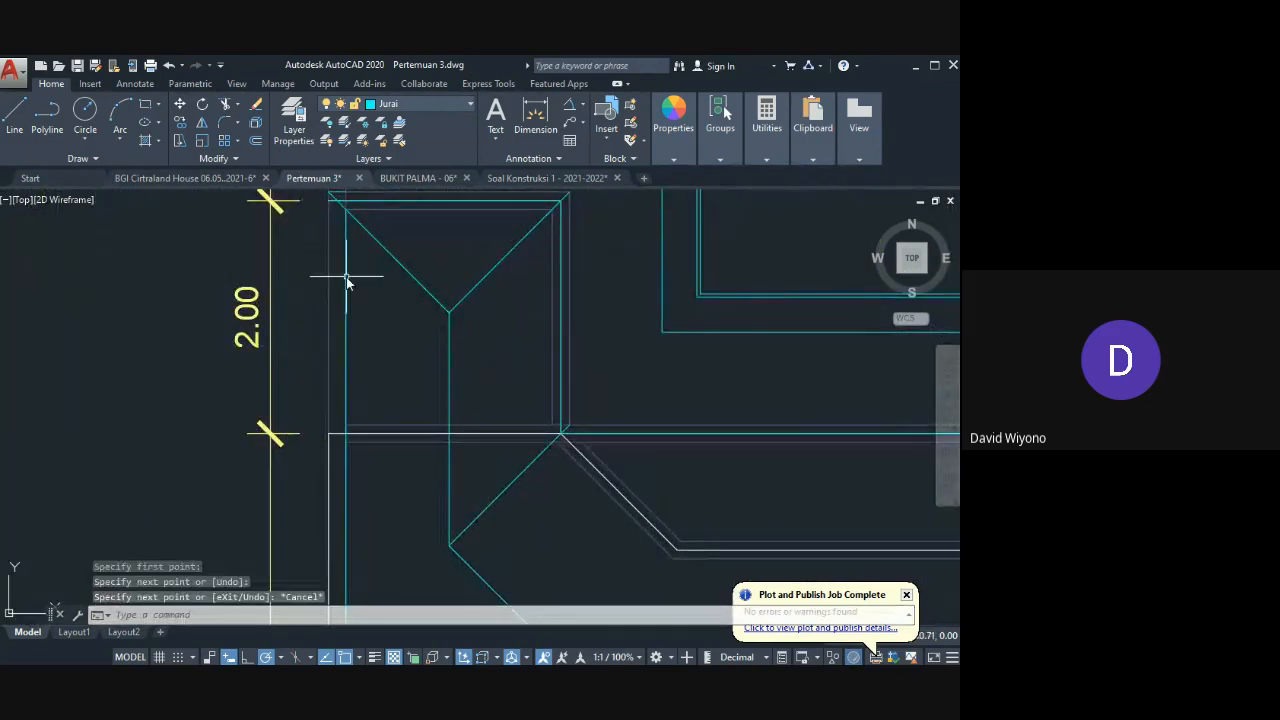
key("Return")
Step: Draw a line along the inner face of the plan's right outer wall, from the rear jurai corner to the front wall
key("Return")
scroll(343, 277, "down", 4)
scroll(526, 365, "up", 5)
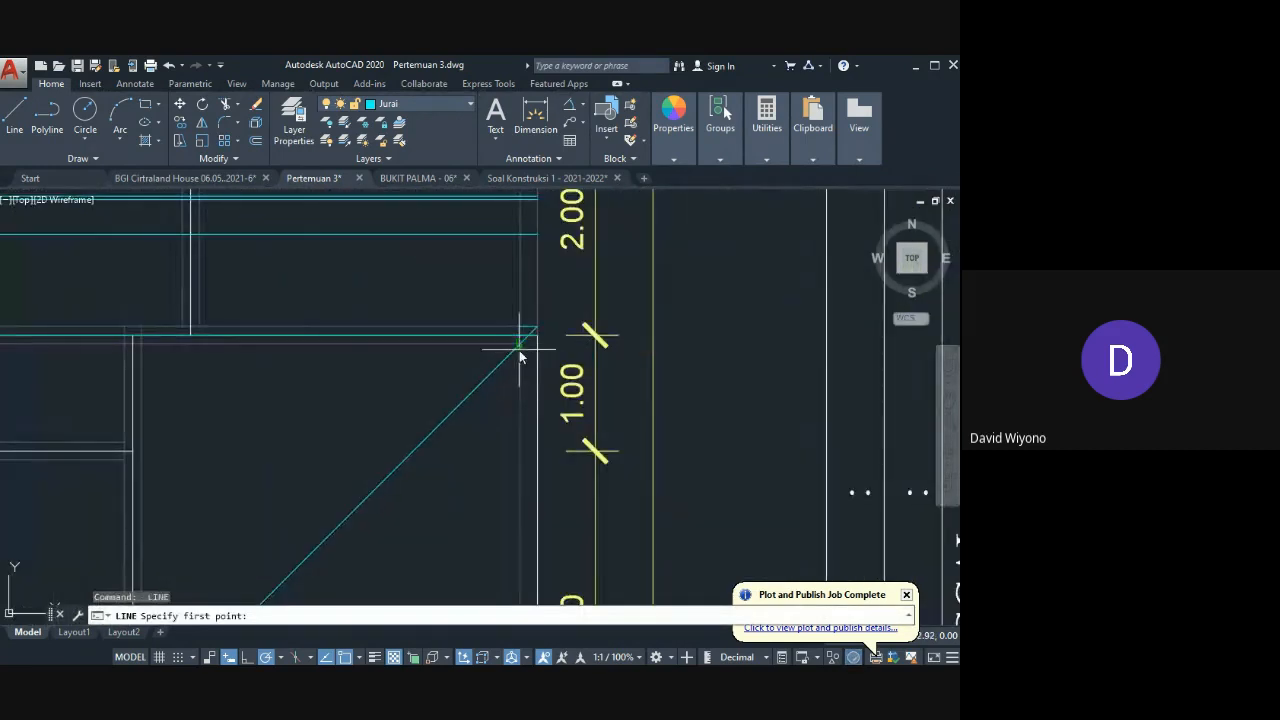
left_click(520, 352)
scroll(505, 440, "down", 5)
scroll(492, 478, "up", 5)
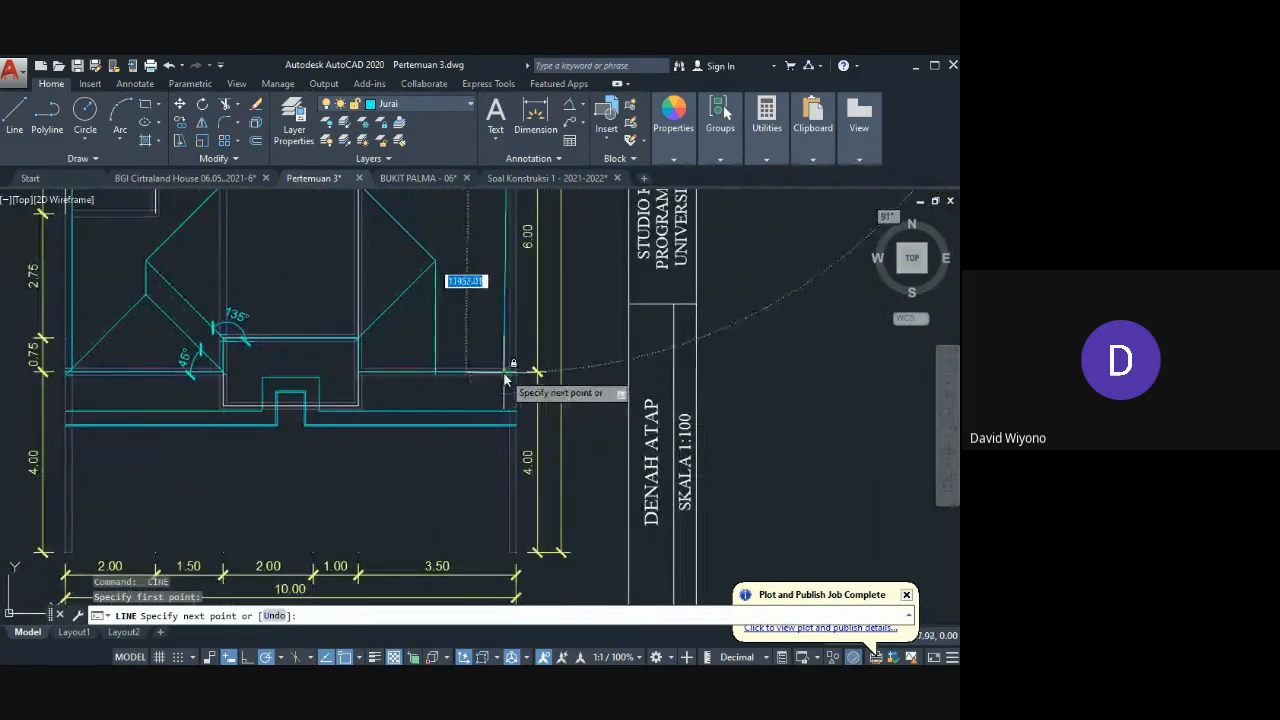
left_click(509, 366)
key("Return")
Step: Offset the two lines along the side walls by 300 toward the inside of the building
scroll(504, 447, "up", 3)
type("o")
key("Return")
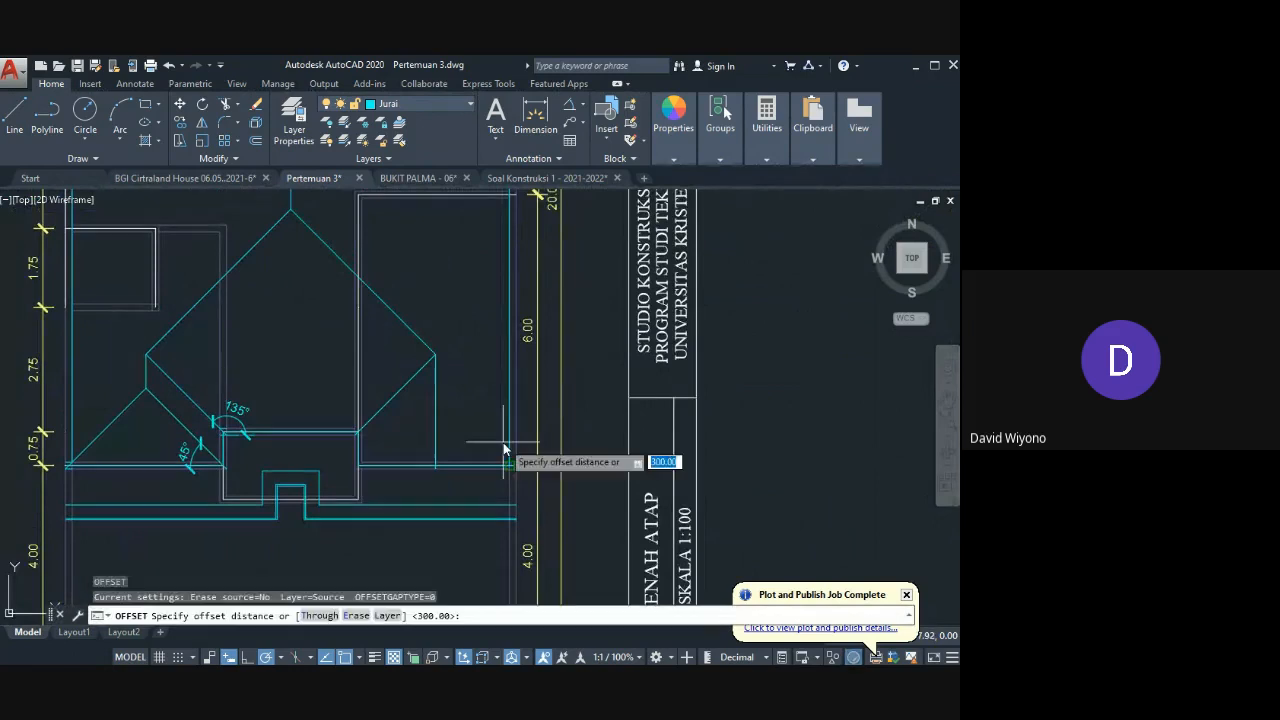
type("3")
key("Return")
left_click(509, 418)
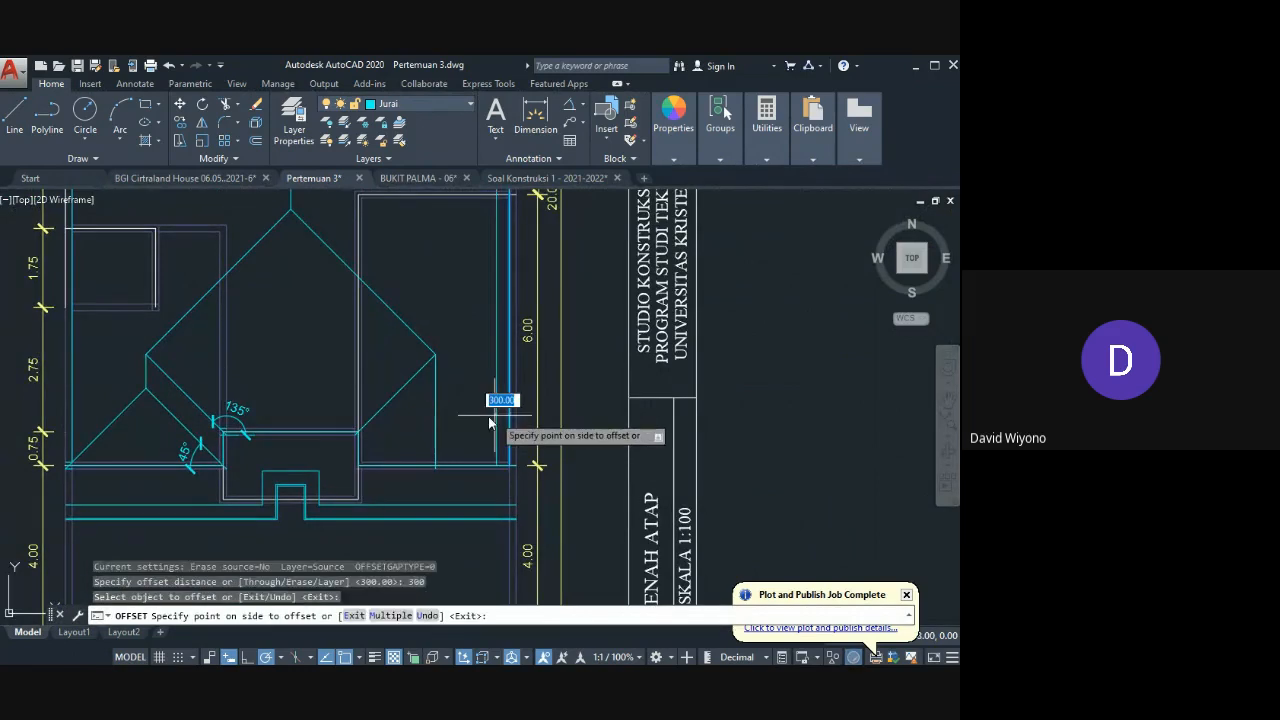
left_click(490, 417)
middle_click_drag(172, 419, 475, 442)
left_click(377, 421)
left_click(414, 405)
middle_click_drag(418, 404, 400, 507)
scroll(401, 507, "down", 2)
middle_click_drag(452, 447, 442, 508)
middle_click_drag(409, 288, 391, 357)
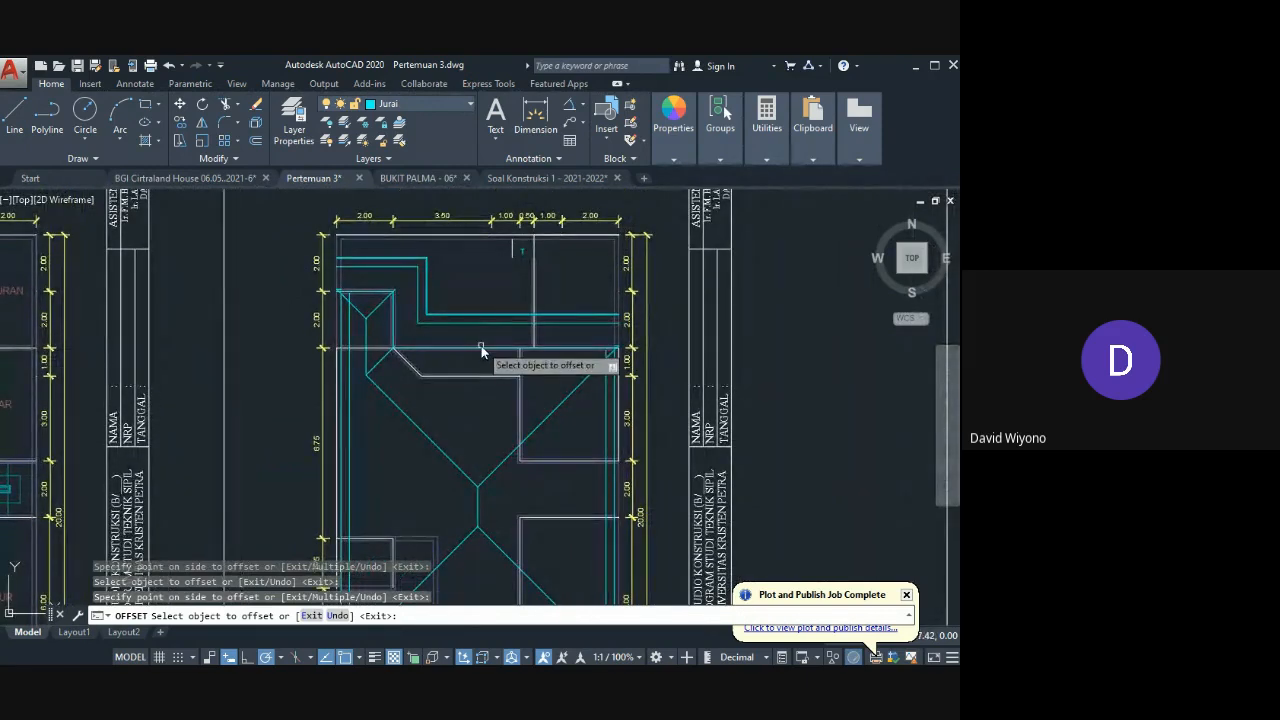
scroll(352, 330, "up", 3)
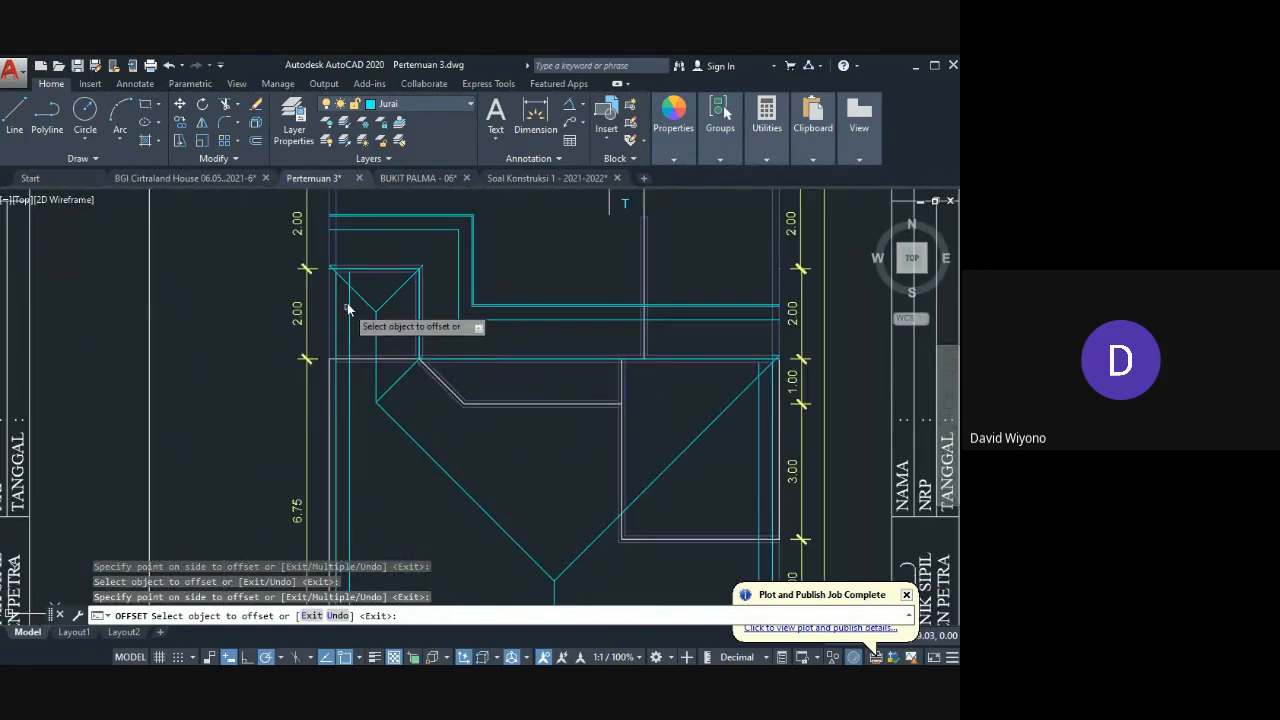
key("Escape")
Step: Draw a horizontal polyline 100 long in the empty space beside the plan's title block as the WF profile's top flange
scroll(393, 347, "up", 1)
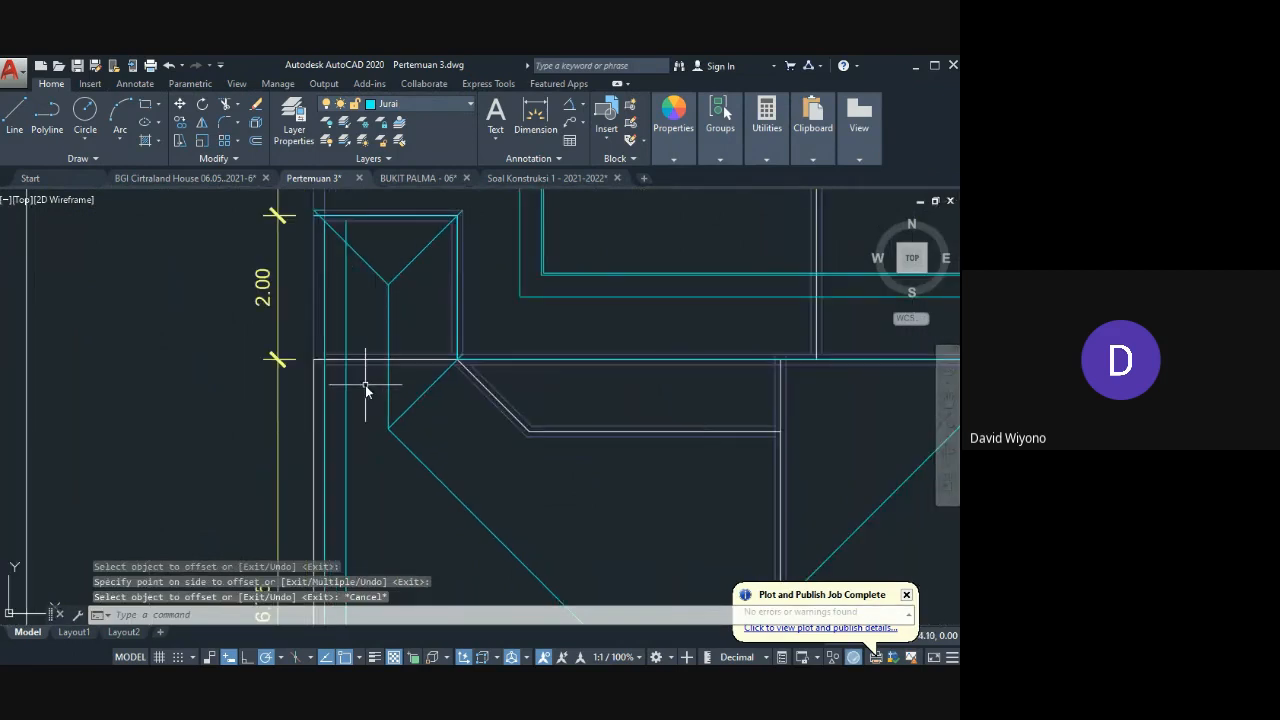
scroll(383, 403, "down", 6)
middle_click_drag(657, 441, 278, 292)
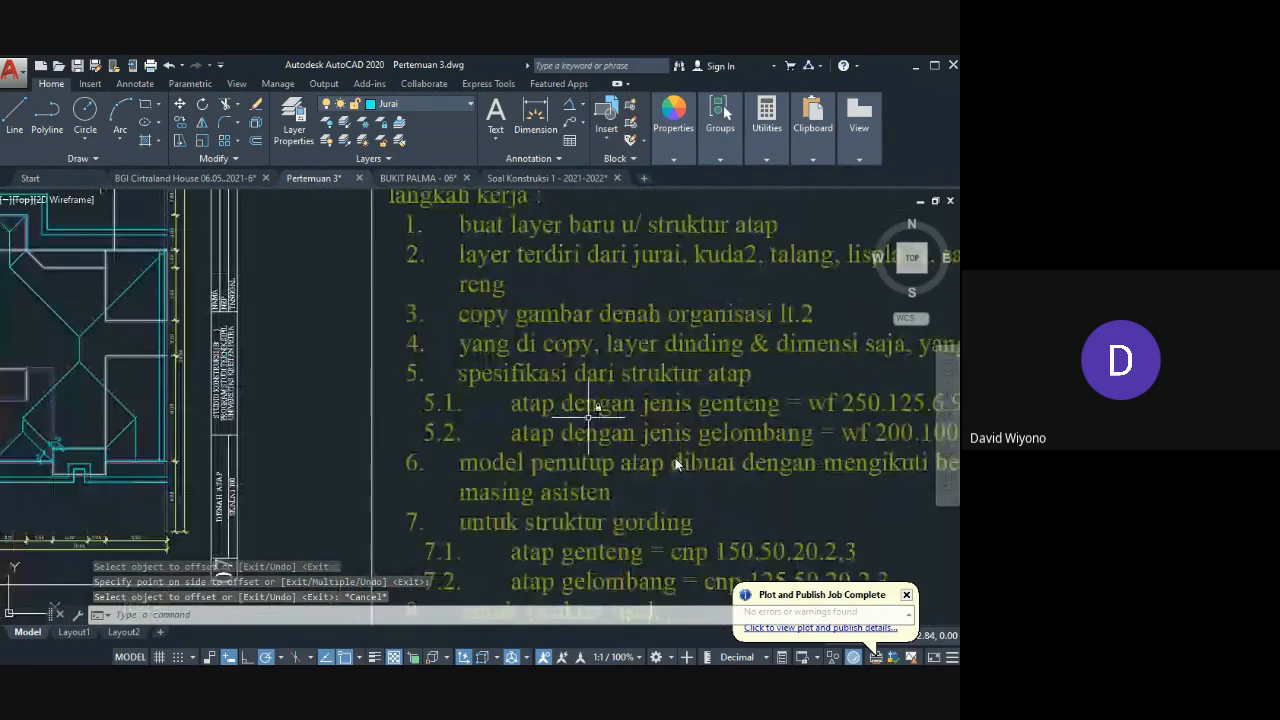
scroll(593, 410, "down", 2)
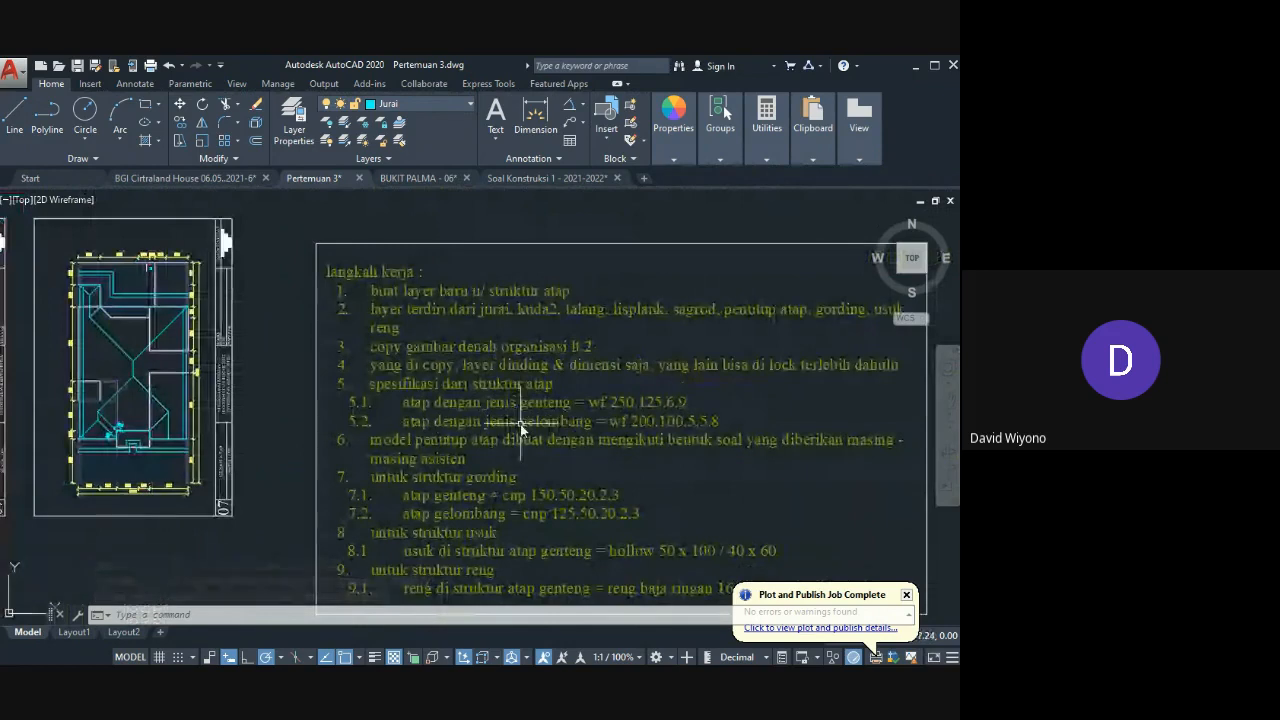
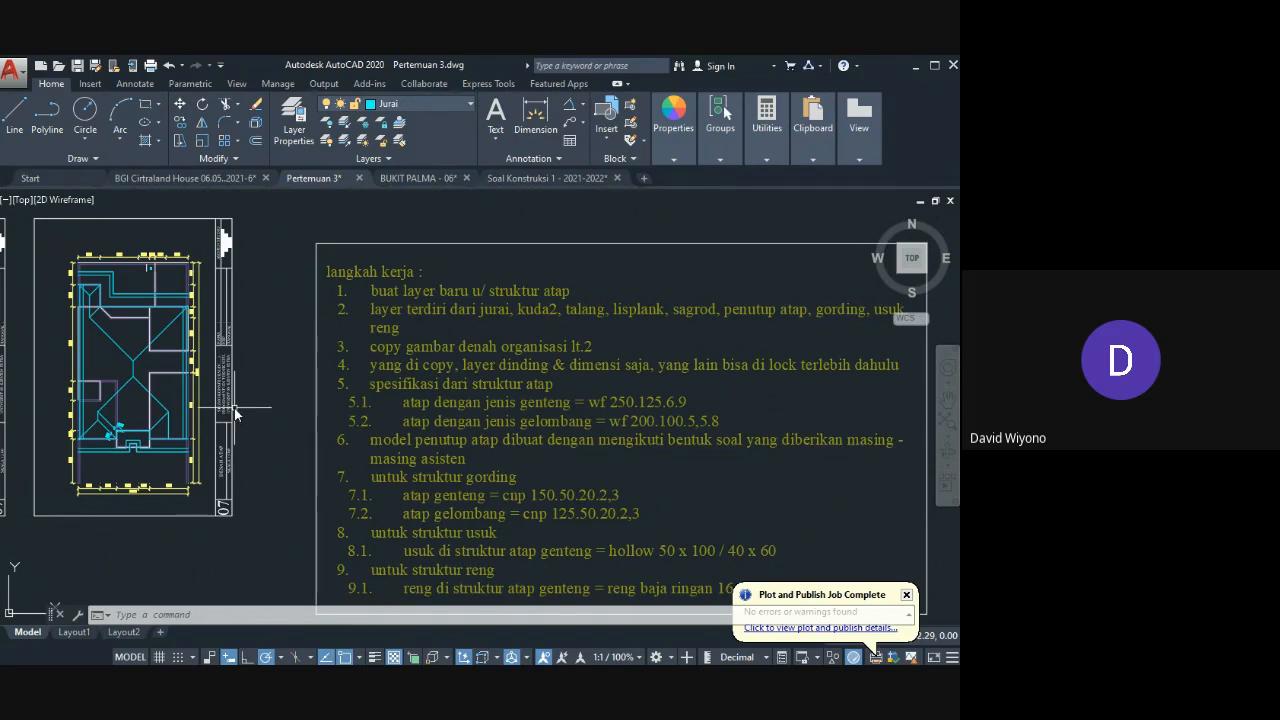
scroll(261, 437, "up", 4)
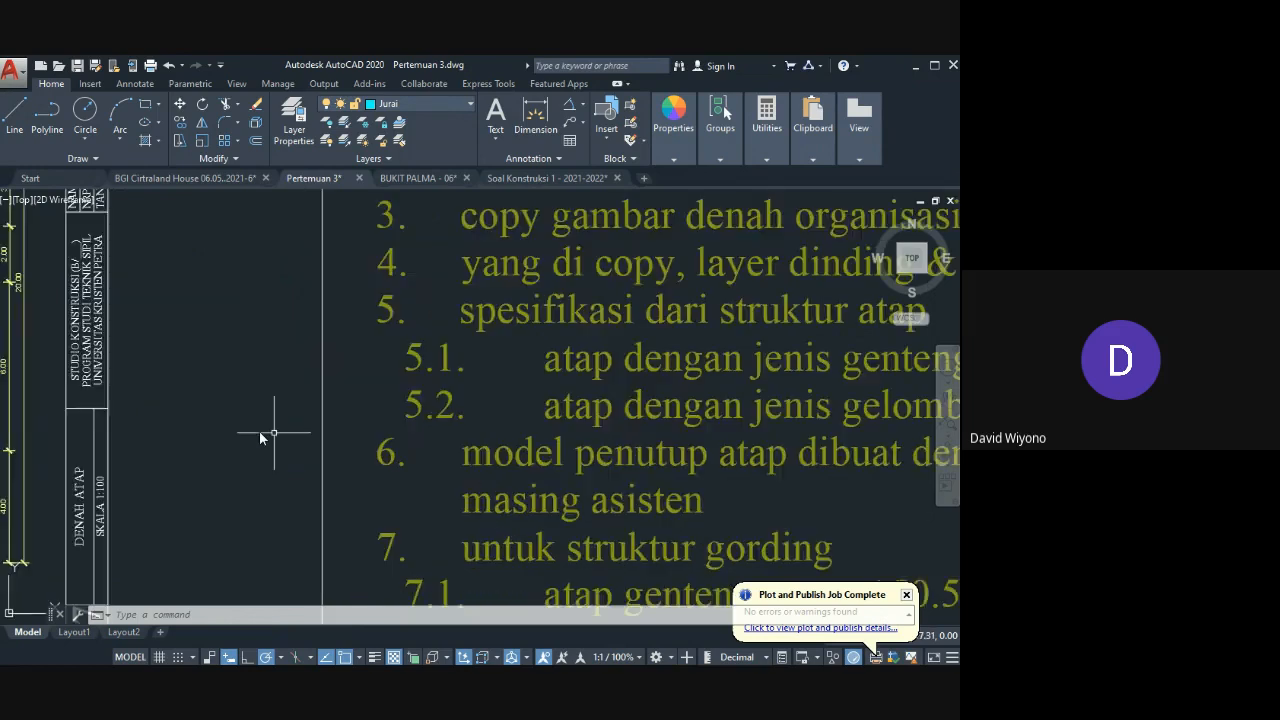
middle_click_drag(175, 422, 403, 466)
type("pl")
key("space")
scroll(398, 466, "up", 4)
left_click(367, 390)
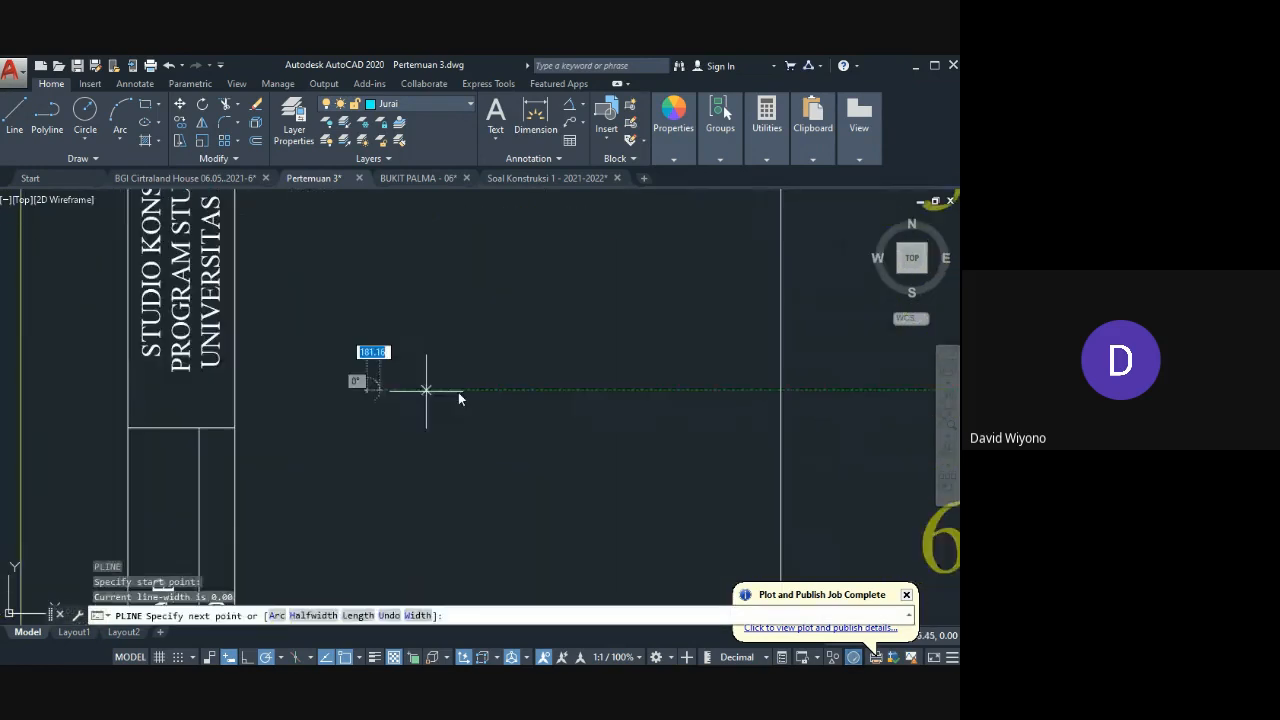
type("100")
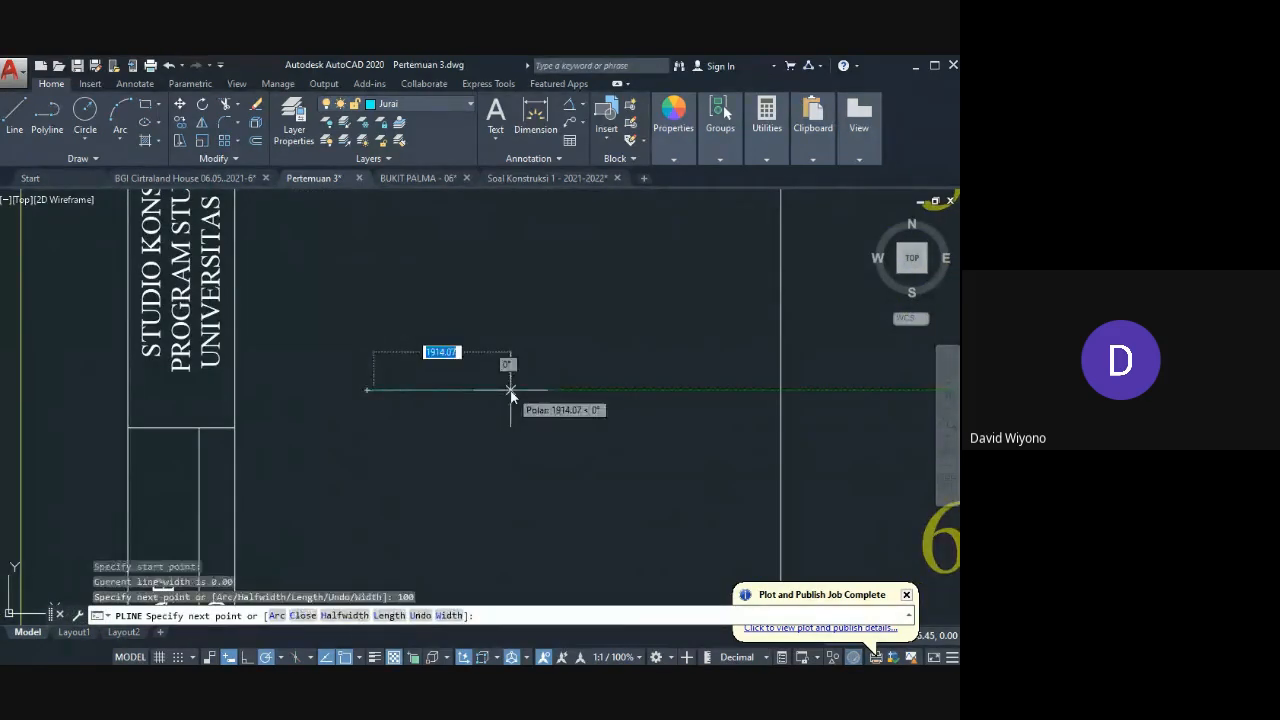
key("Return")
scroll(288, 340, "up", 5)
key("space")
Step: Draw a vertical polyline 200 long downward from the middle of the flange line as the profile's web
key("space")
left_click(324, 362)
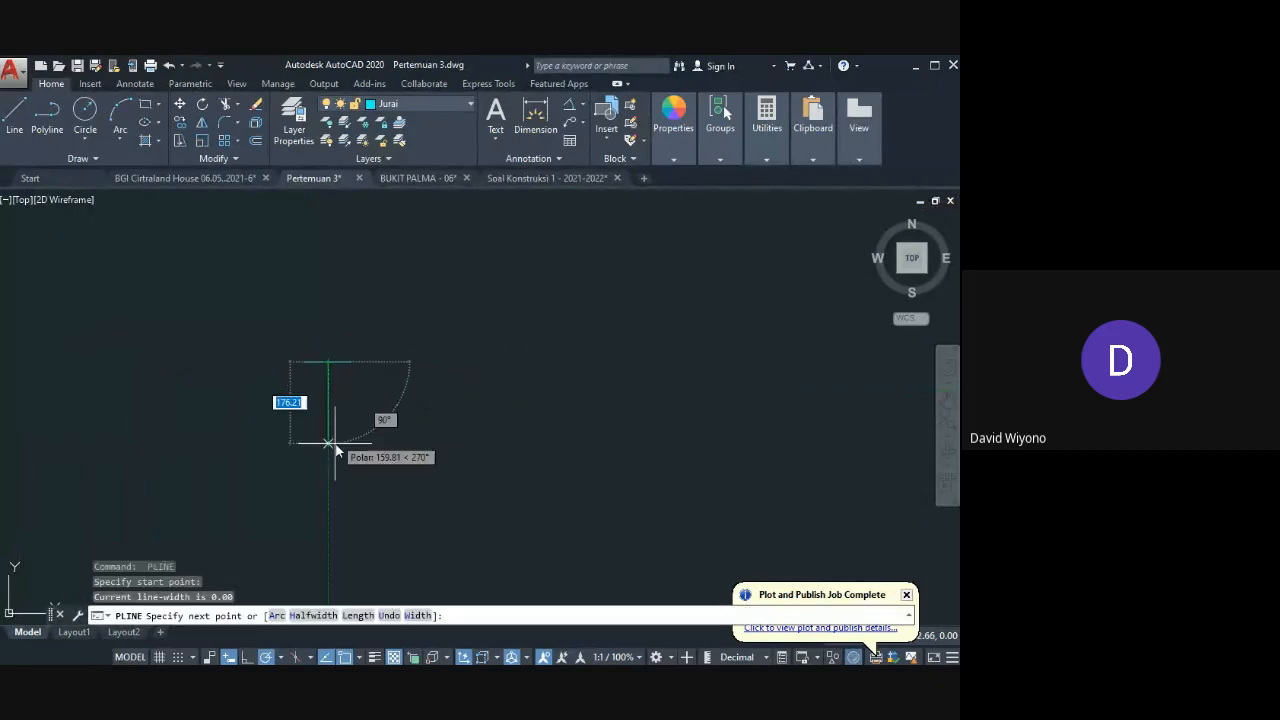
type("200")
key("Return")
key("Return")
left_click(329, 448)
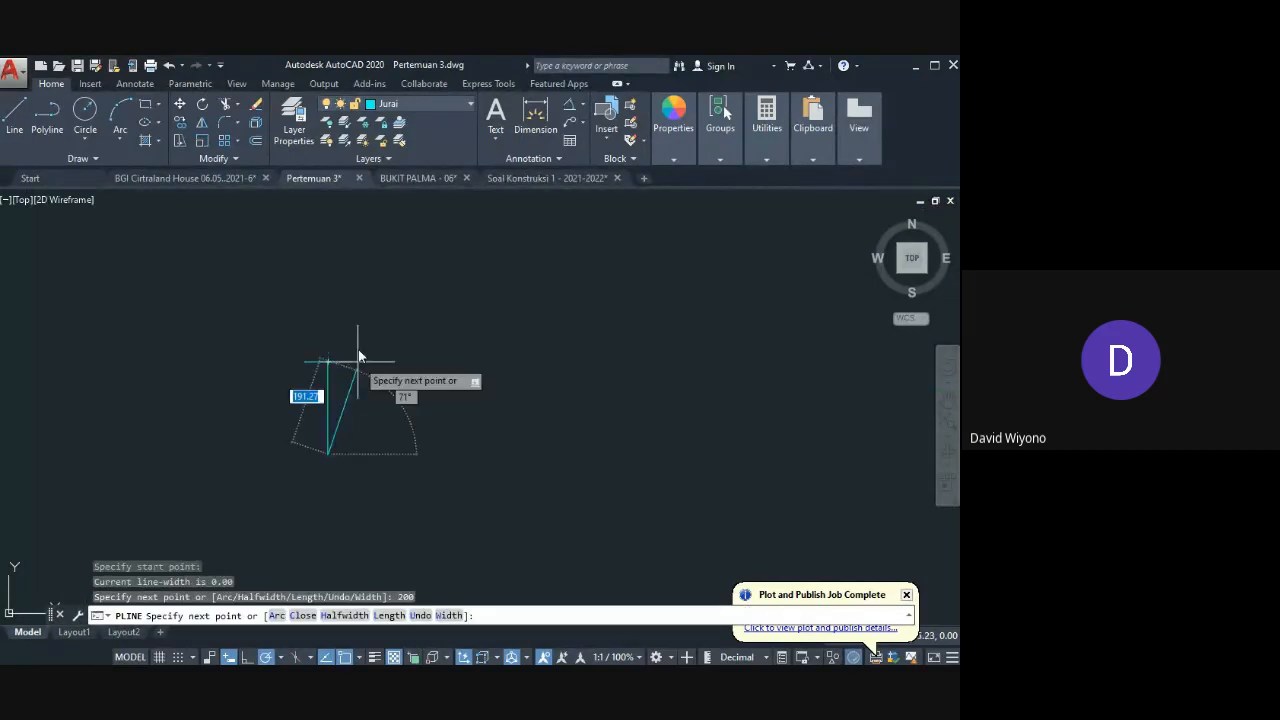
Step: Copy the flange line from its midpoint to the lower end of the web line
left_click(354, 349)
type("Co")
key("Return")
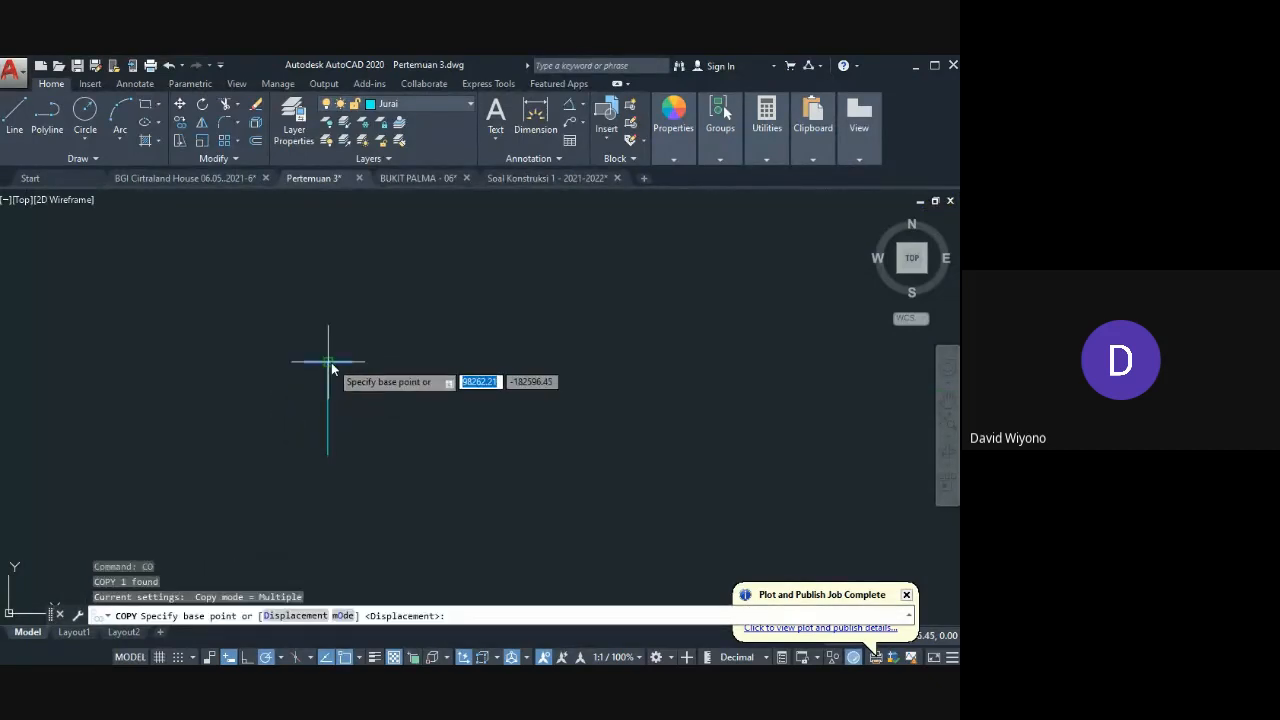
left_click(328, 362)
left_click(328, 454)
key("Escape")
Step: Draw a 45° polyline about 375 long rising from the right end of the top flange
type("p")
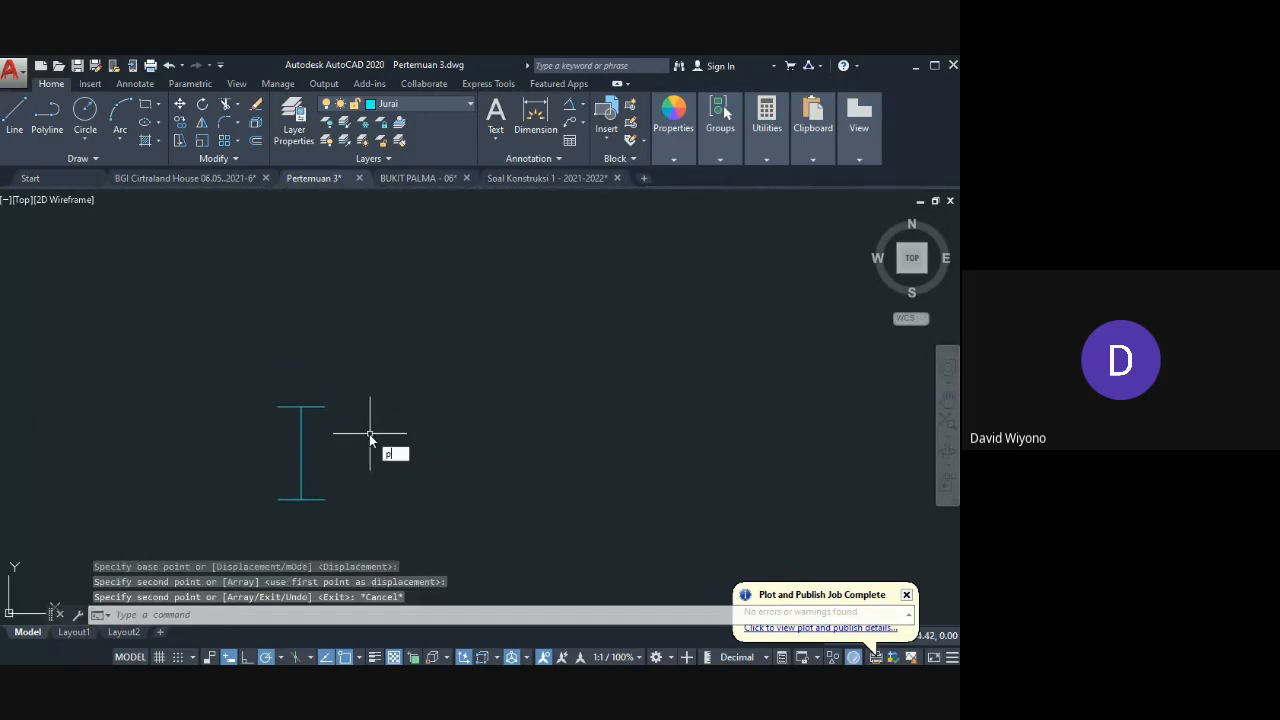
type("l")
key("Return")
left_click(324, 407)
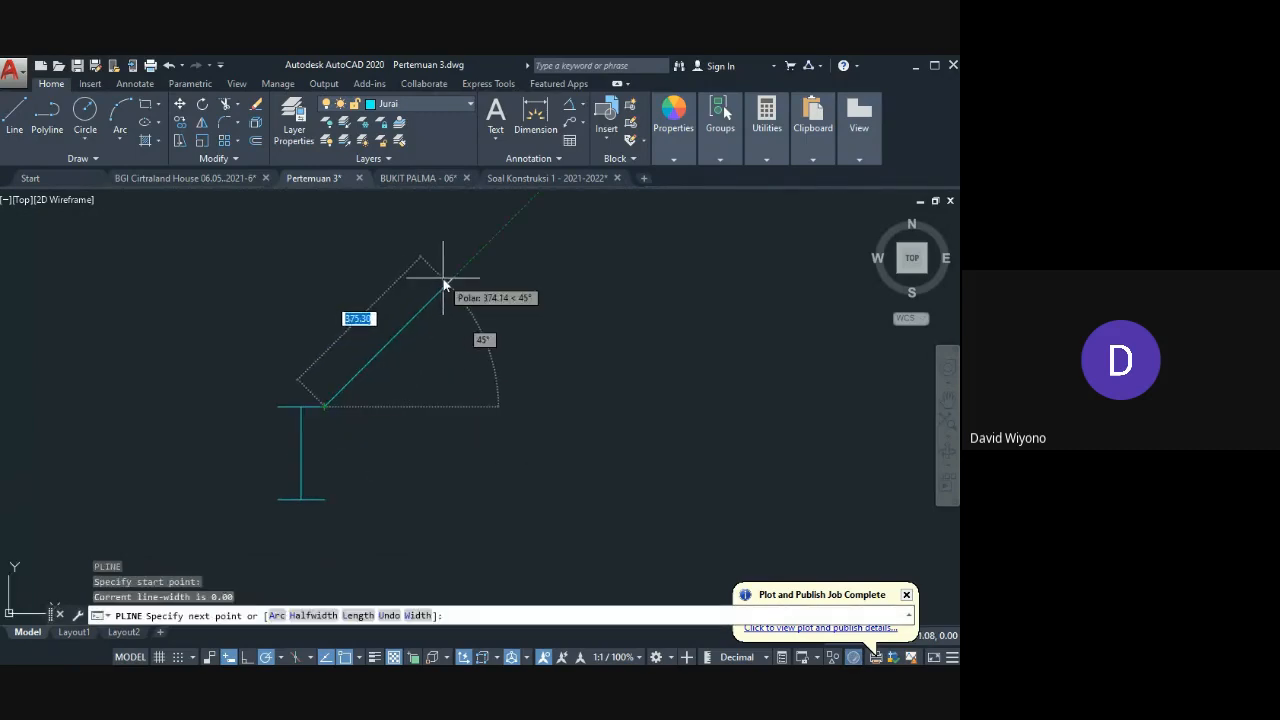
left_click(444, 283)
key("Escape")
Step: Copy the 45° line from the top flange's right end to its left end
left_click(351, 366)
left_click(343, 377)
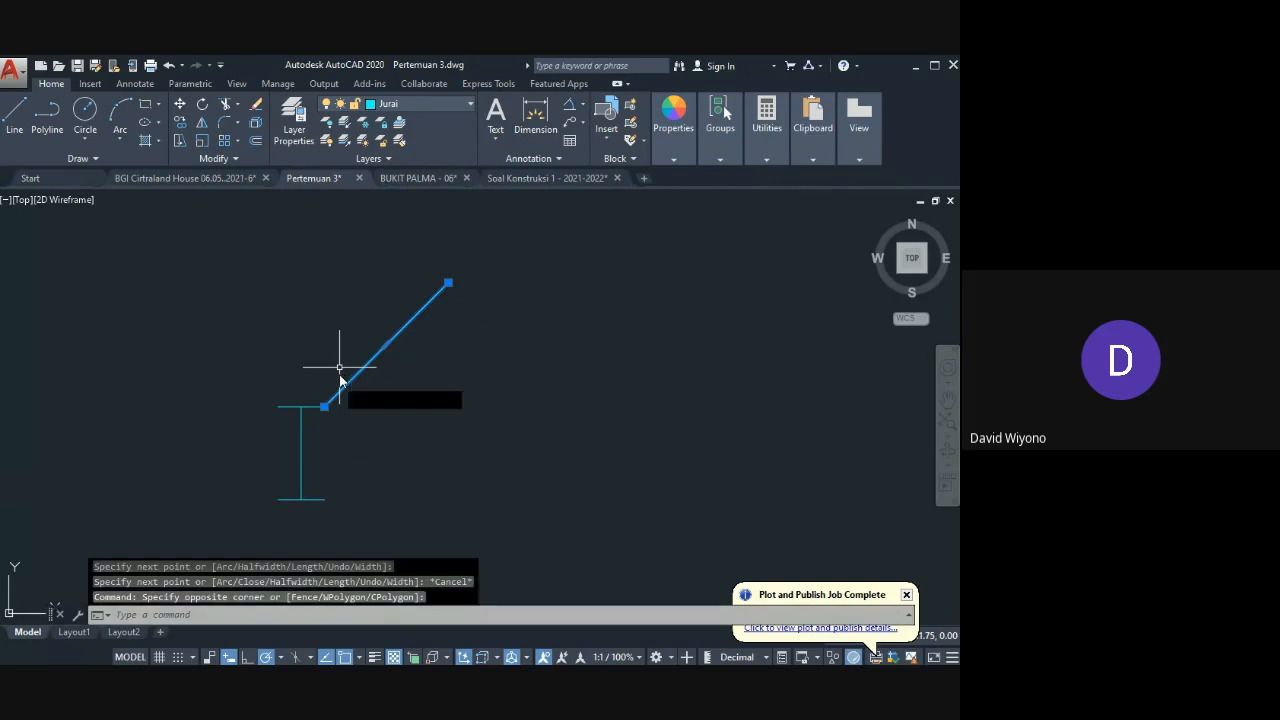
type("co")
key("Return")
left_click(324, 407)
left_click(278, 407)
key("Escape")
scroll(338, 407, "up", 4)
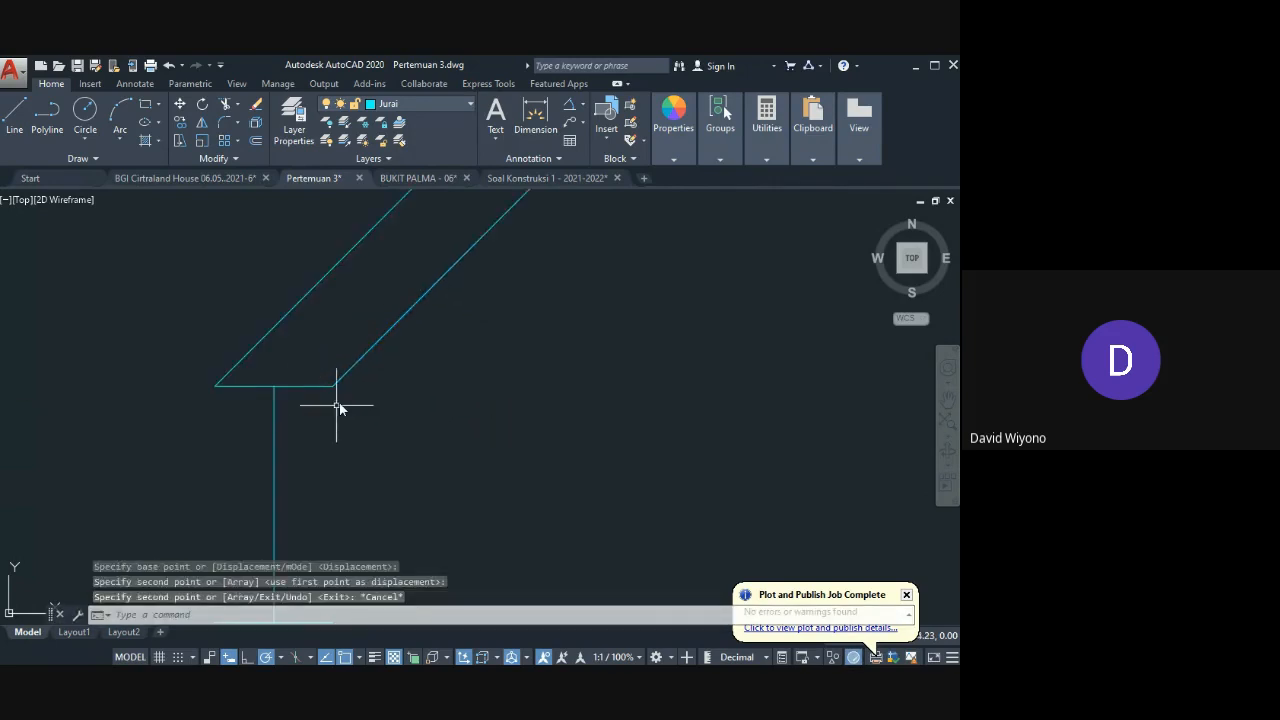
scroll(345, 418, "down", 4)
Step: Check the WF 200.100.5,5.8 sizes in the notes and offset the top and bottom flange lines by 8 toward the web
middle_click_drag(369, 360, 369, 432)
scroll(369, 432, "down", 3)
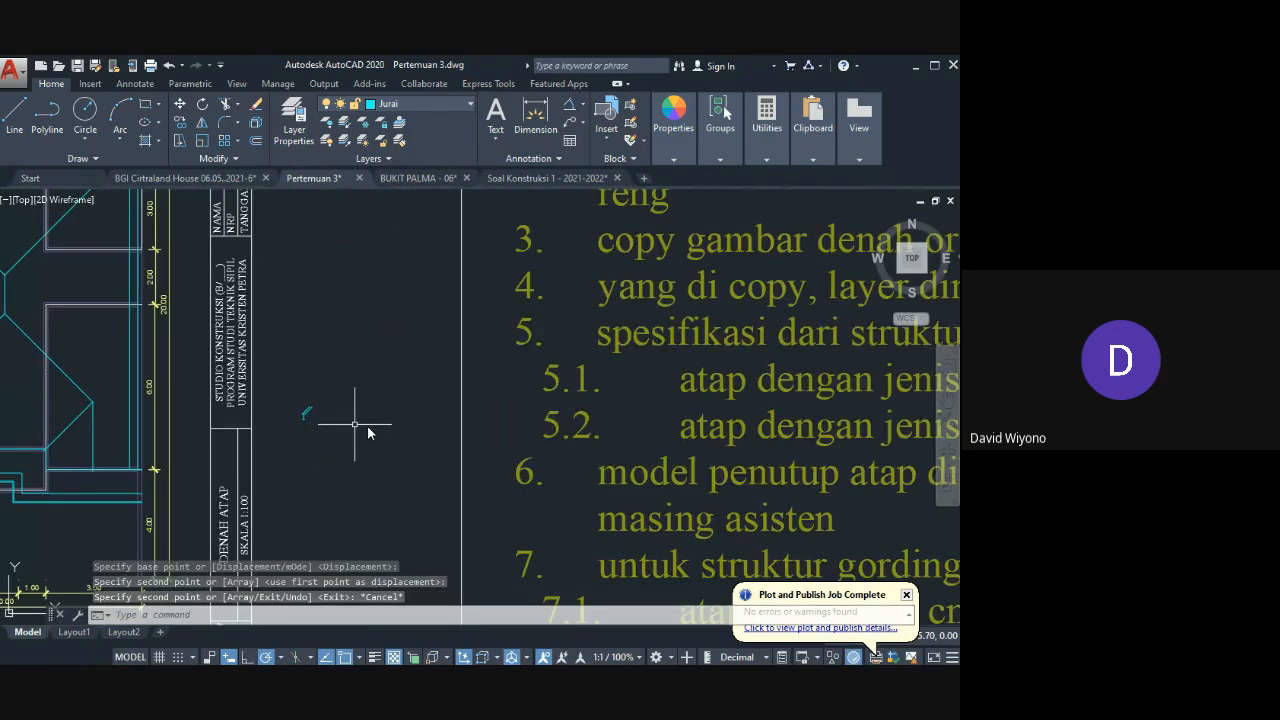
middle_click_drag(735, 468, 358, 428)
middle_click_drag(803, 344, 517, 320)
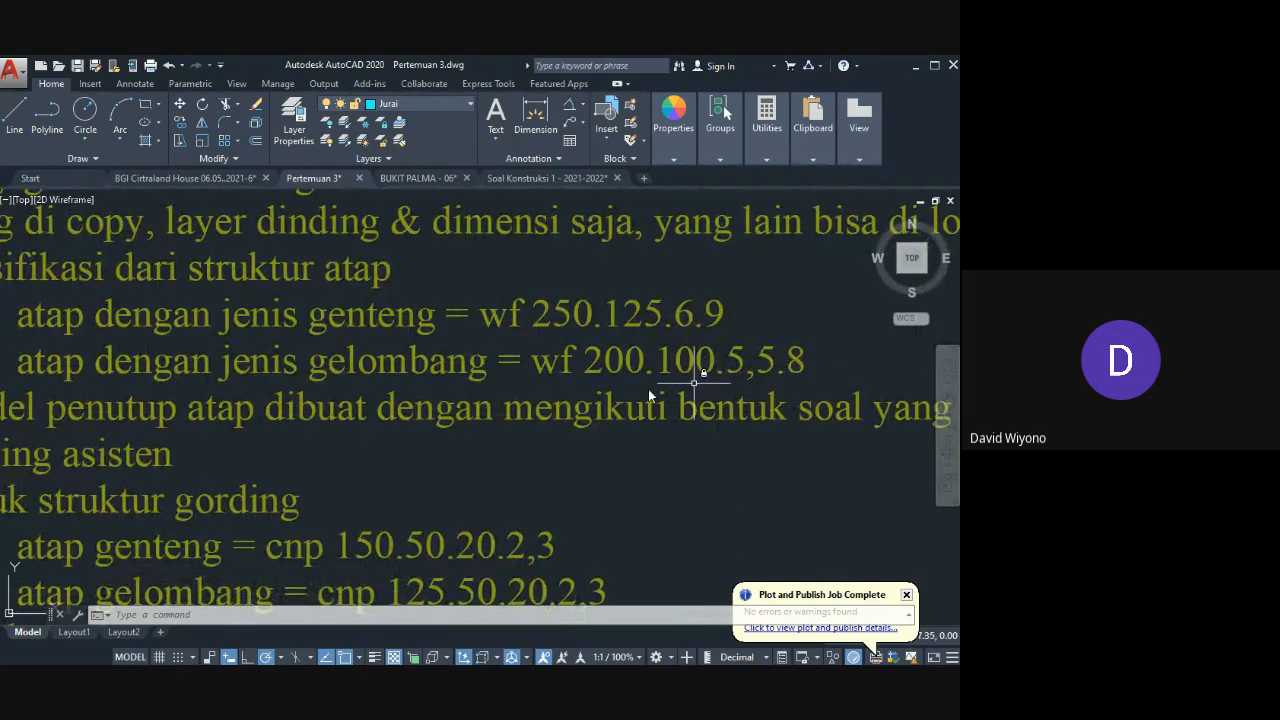
scroll(343, 443, "down", 4)
scroll(457, 400, "up", 6)
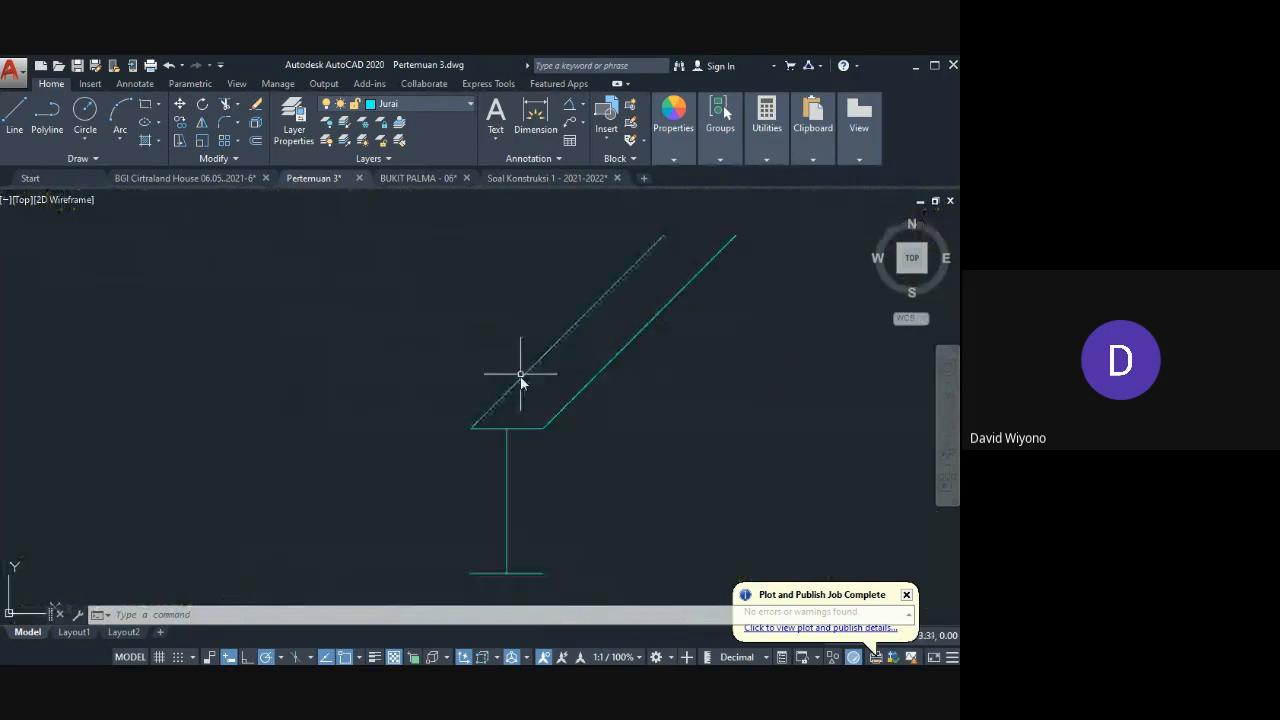
type("o")
key("Return")
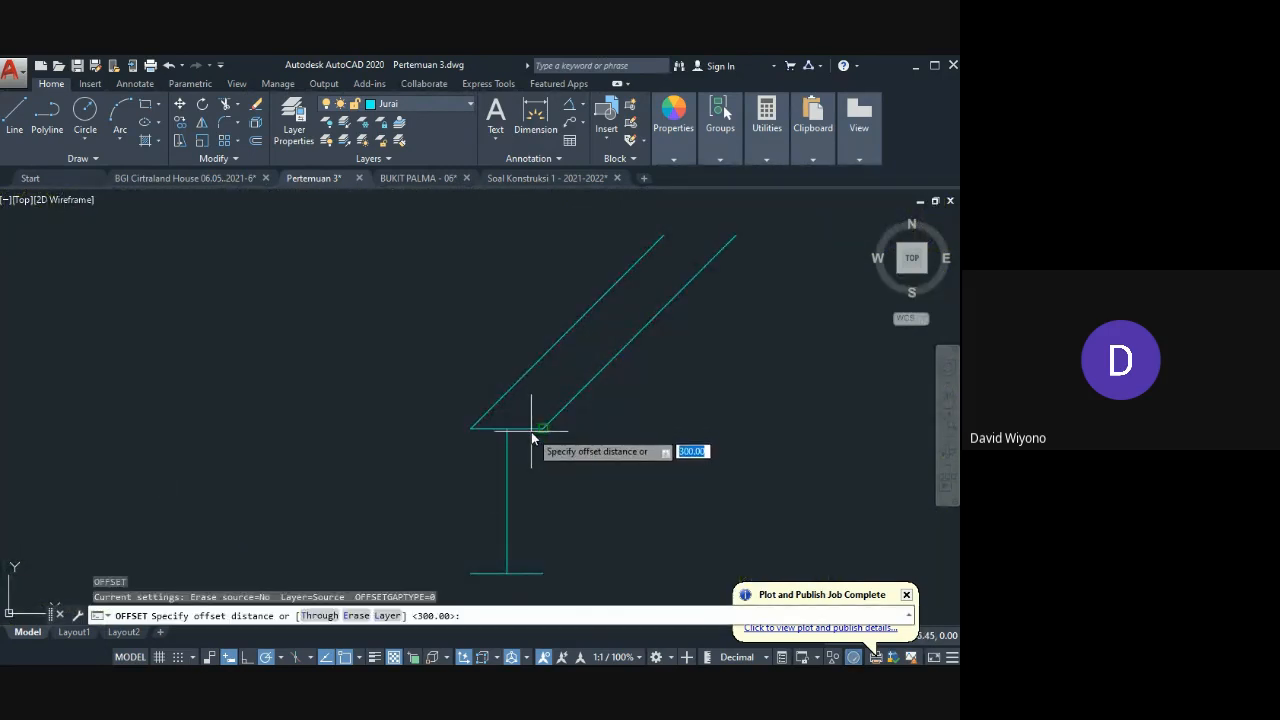
type("8")
key("Return")
left_click(529, 429)
left_click(517, 456)
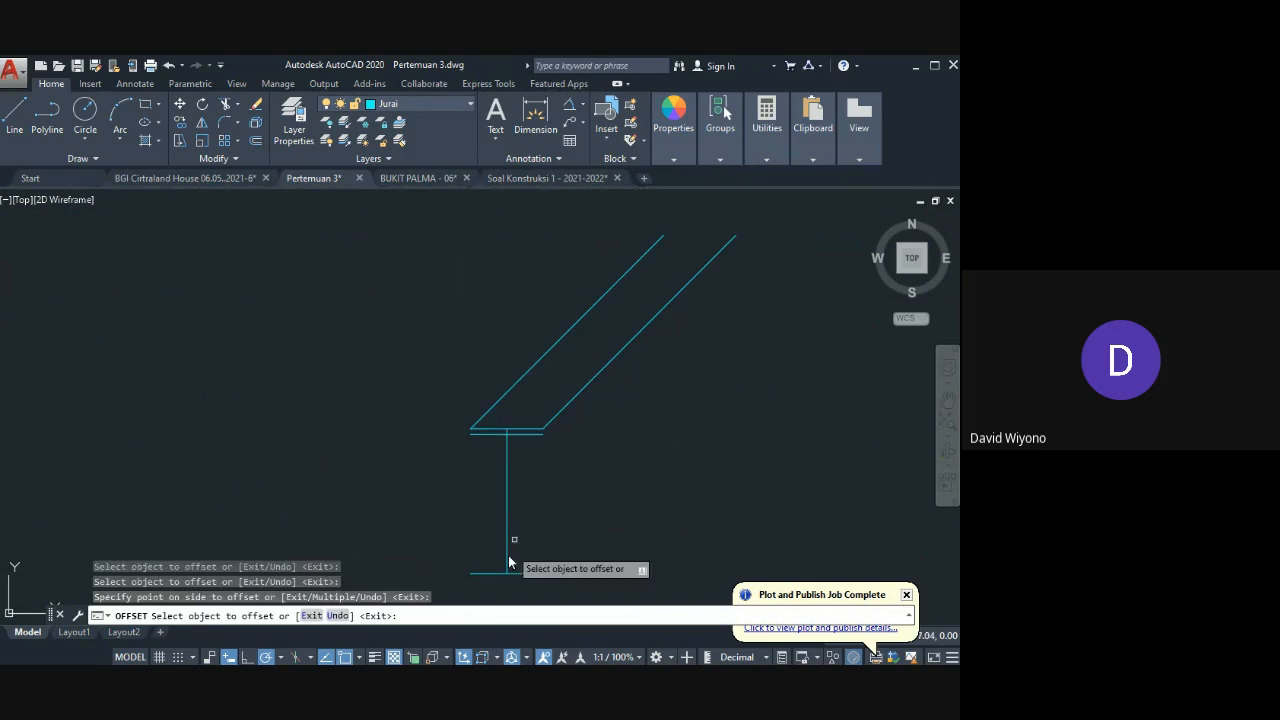
left_click(520, 573)
left_click(508, 557)
key("Return")
key("Escape")
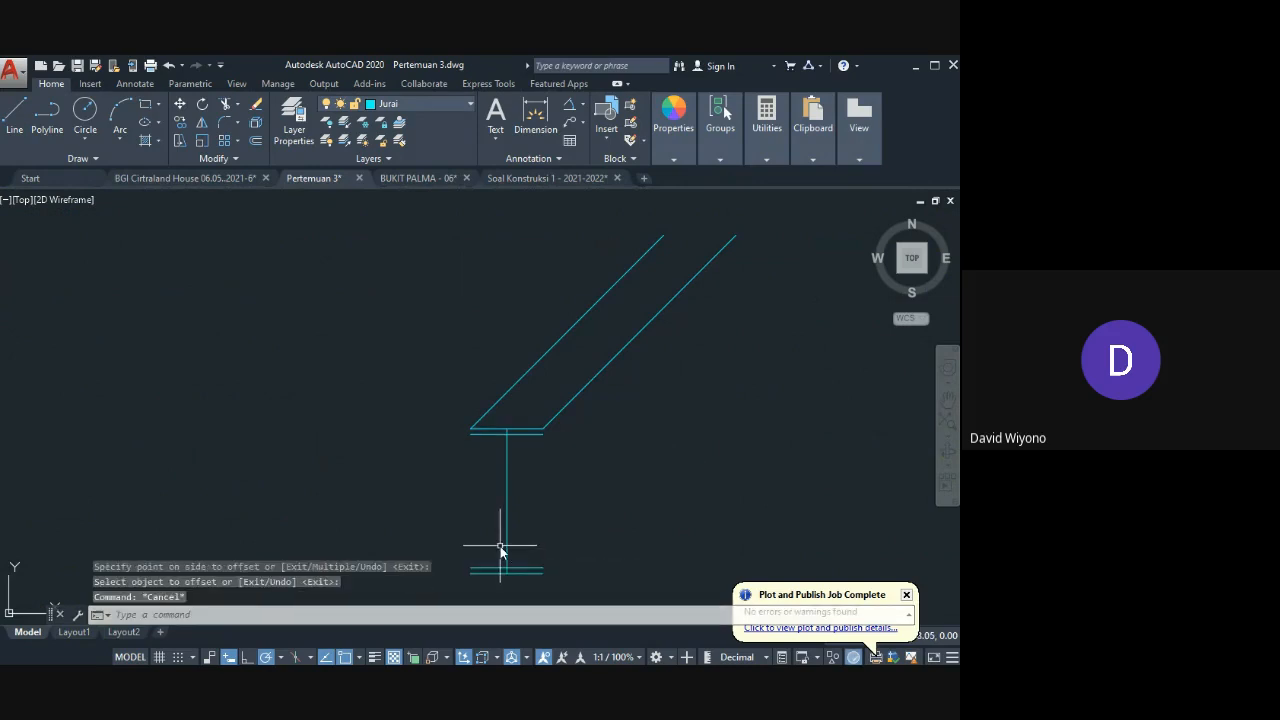
Step: Draw the web as a multiline with scale 5.5 centred between the inner lines of the top and bottom flanges
type("ml")
key("Return")
type("s")
key("Return")
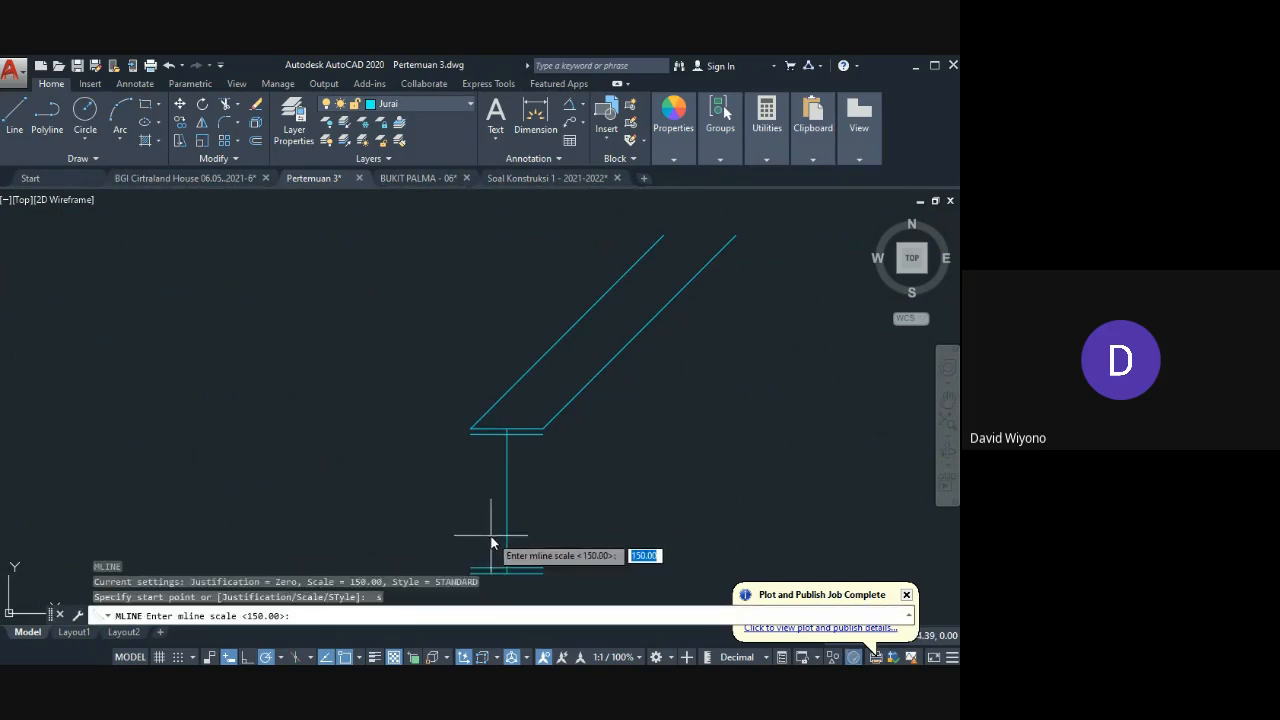
type("5.5")
key("Return")
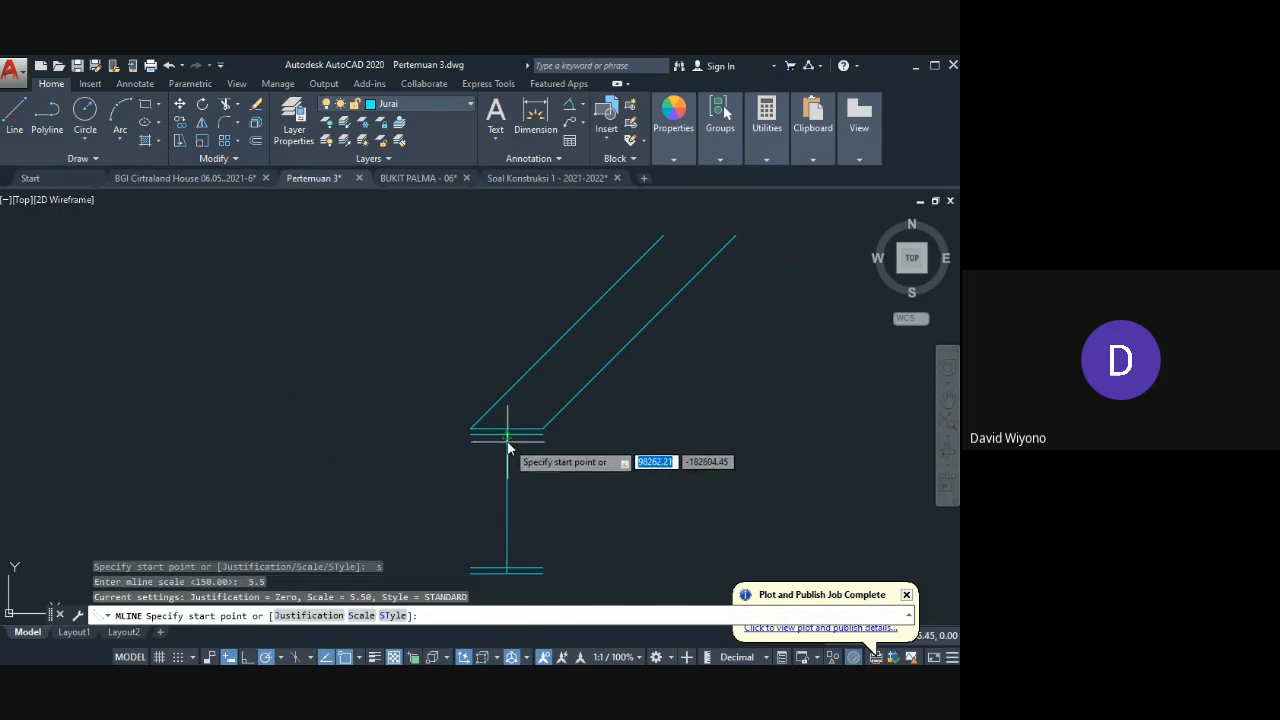
left_click(507, 440)
scroll(496, 565, "up", 5)
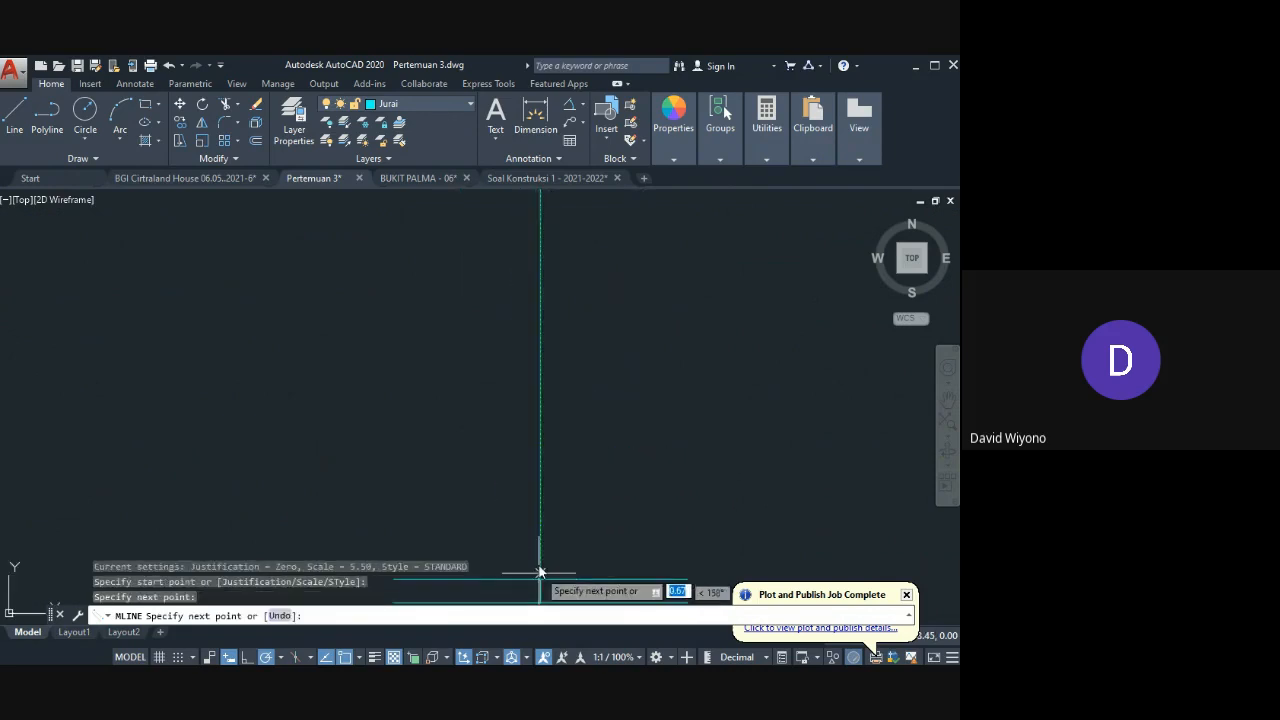
key("Return")
Step: Erase the original single centre line of the web
left_click(541, 553)
scroll(480, 522, "down", 4)
key("Delete")
Step: Close both ends of the top flange with short vertical lines between its outer and inner edges
middle_click_drag(503, 360, 489, 419)
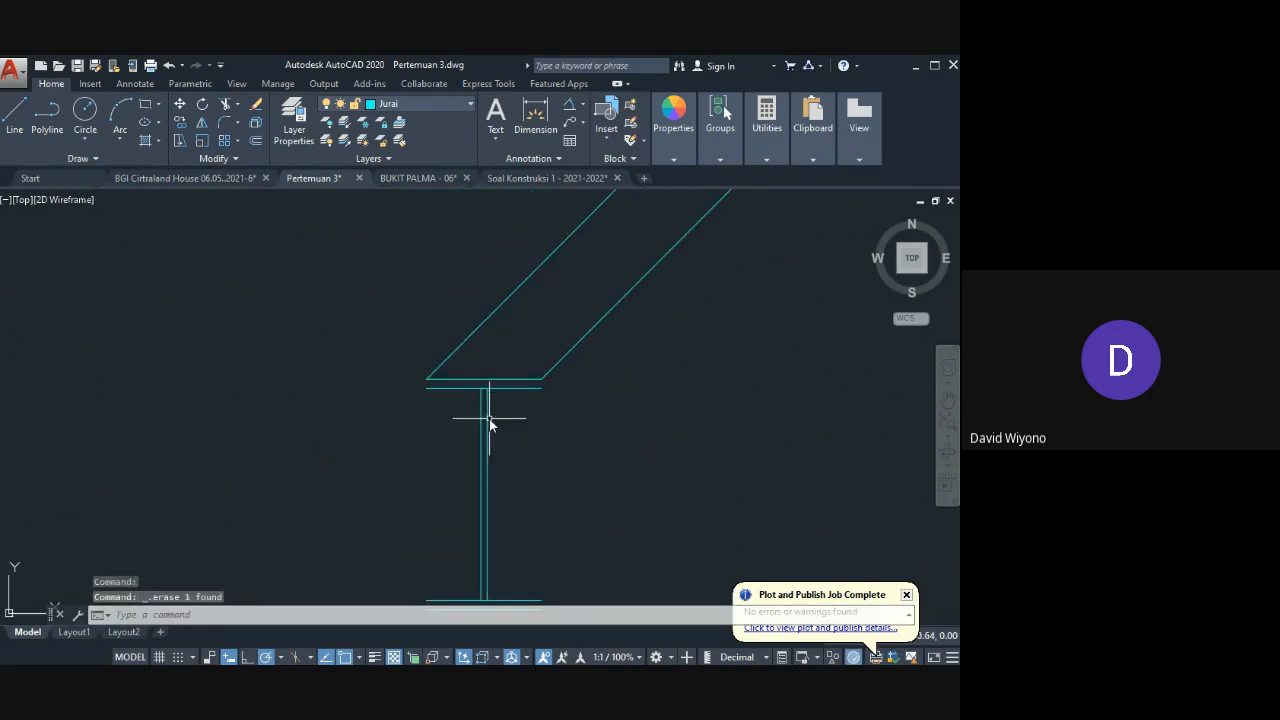
type("l")
key("Return")
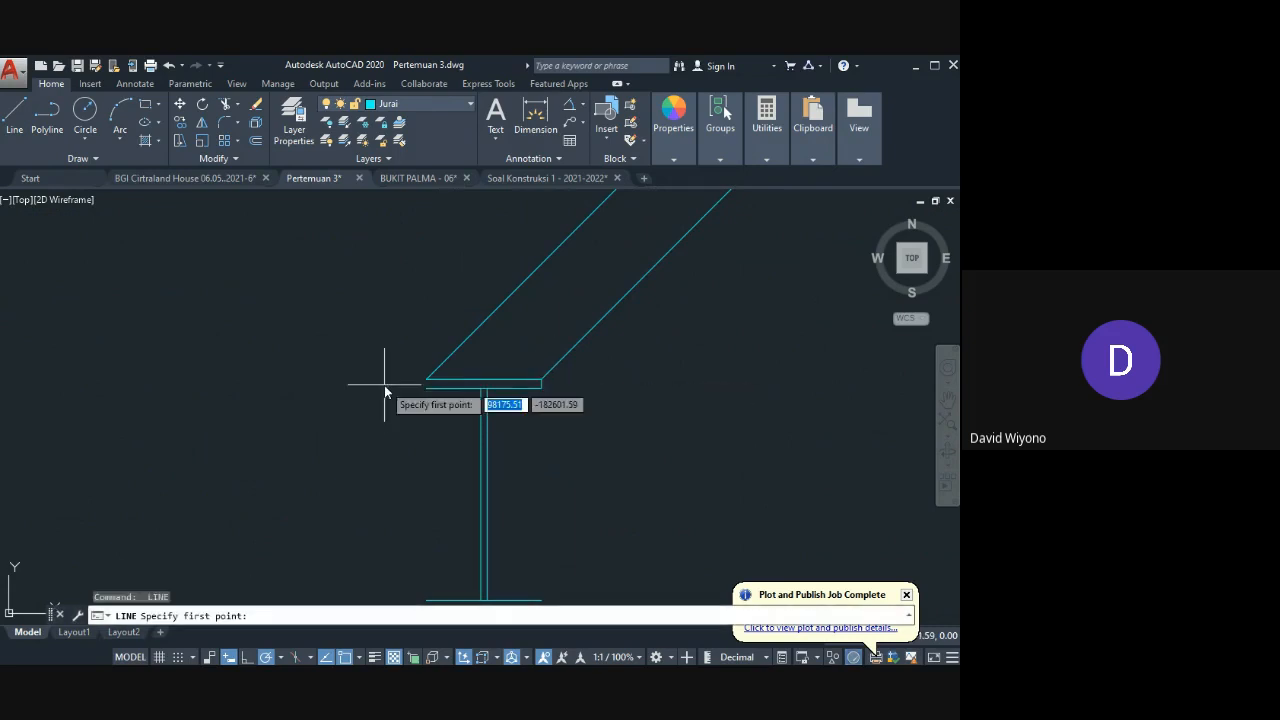
left_click(427, 379)
left_click(427, 388)
key("Return")
Step: Close both ends of the bottom flange with short vertical lines between its inner and outer edges
middle_click_drag(444, 484, 463, 372)
key("Return")
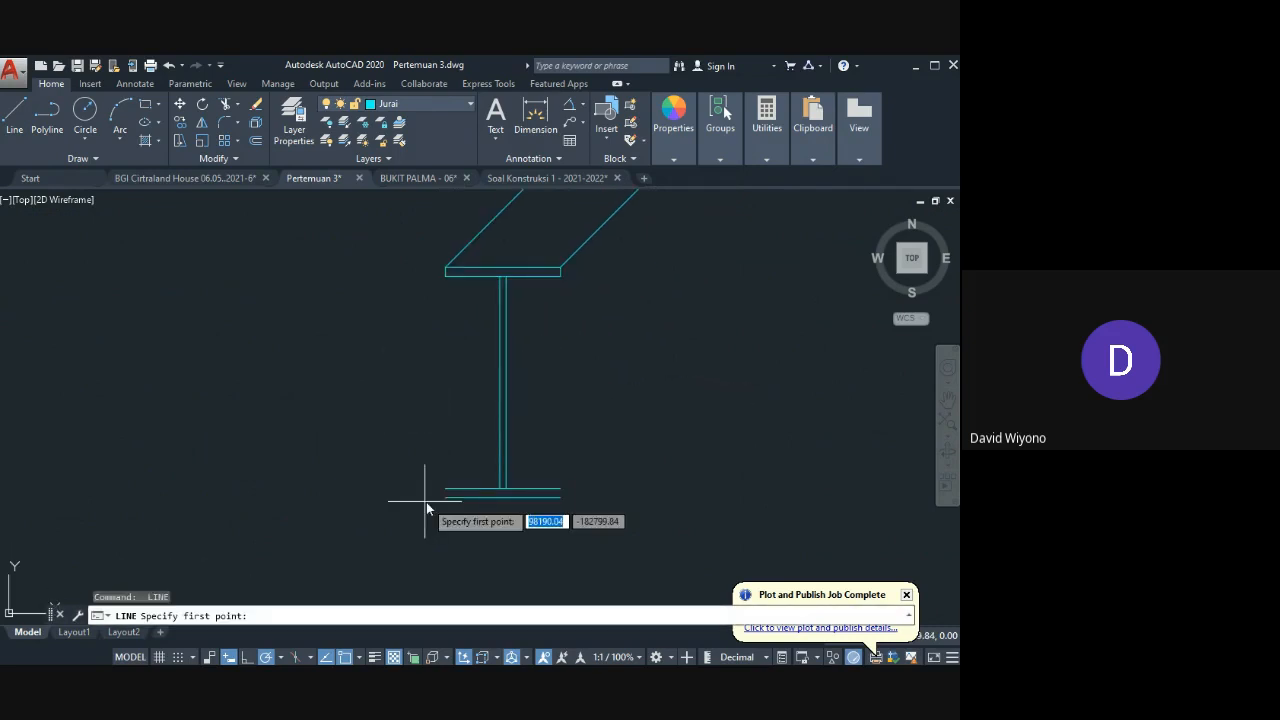
left_click(446, 489)
left_click(446, 498)
key("Return")
key("Return")
left_click(561, 489)
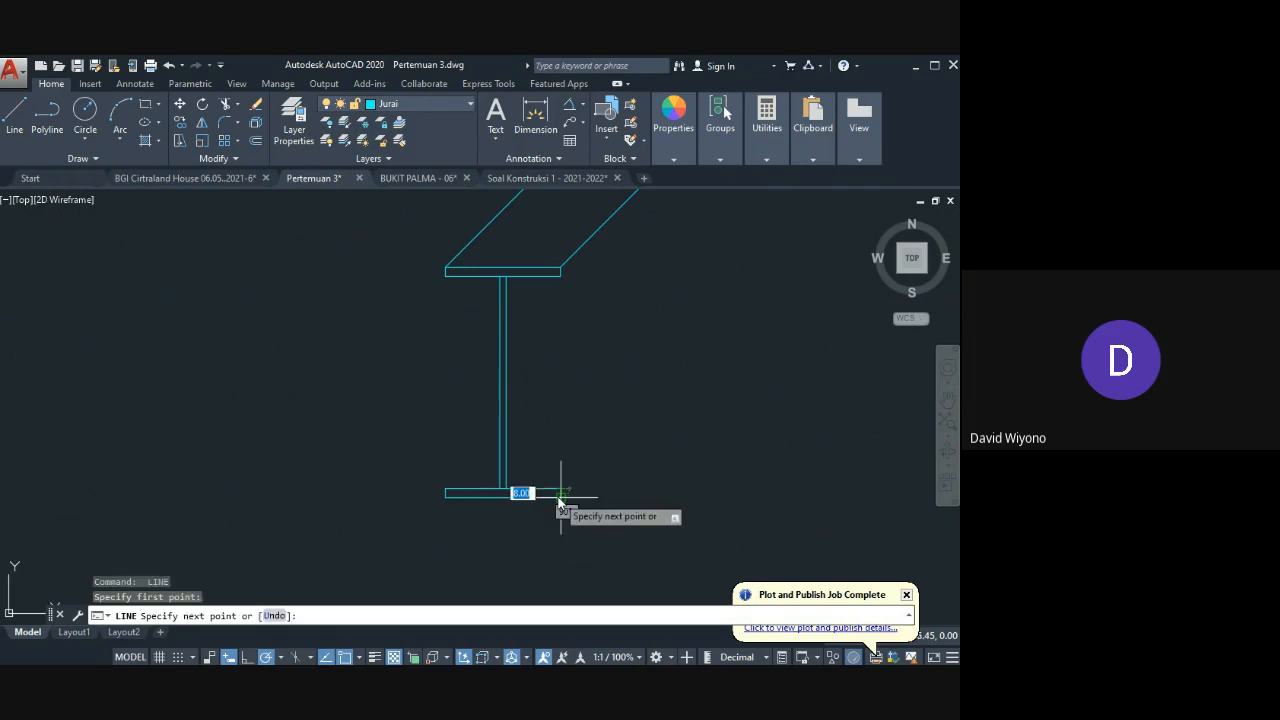
left_click(561, 498)
key("Return")
Step: Trim the inner flange lines between the two web lines at the top and bottom flanges
type("rt")
key("Escape")
key("Escape")
type("tr")
key("Return")
key("Return")
scroll(507, 487, "up", 6)
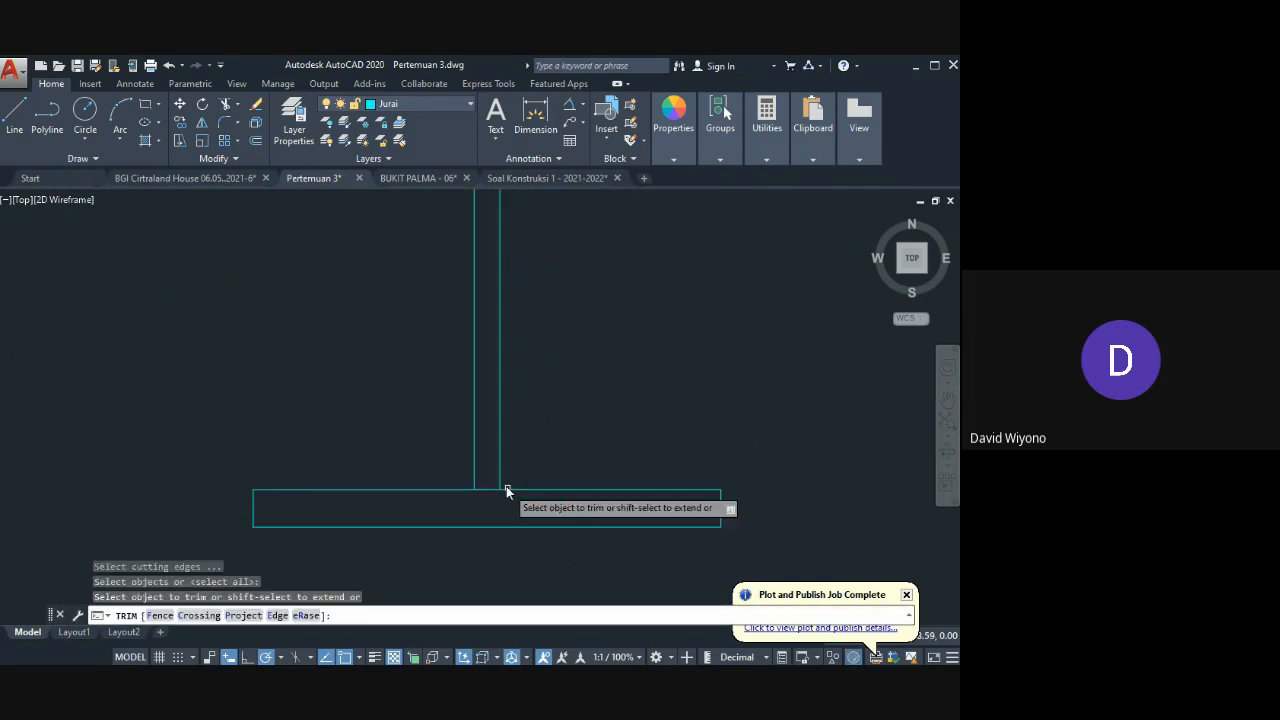
left_click(488, 489)
left_click(487, 489)
left_click(487, 489)
scroll(495, 468, "down", 4)
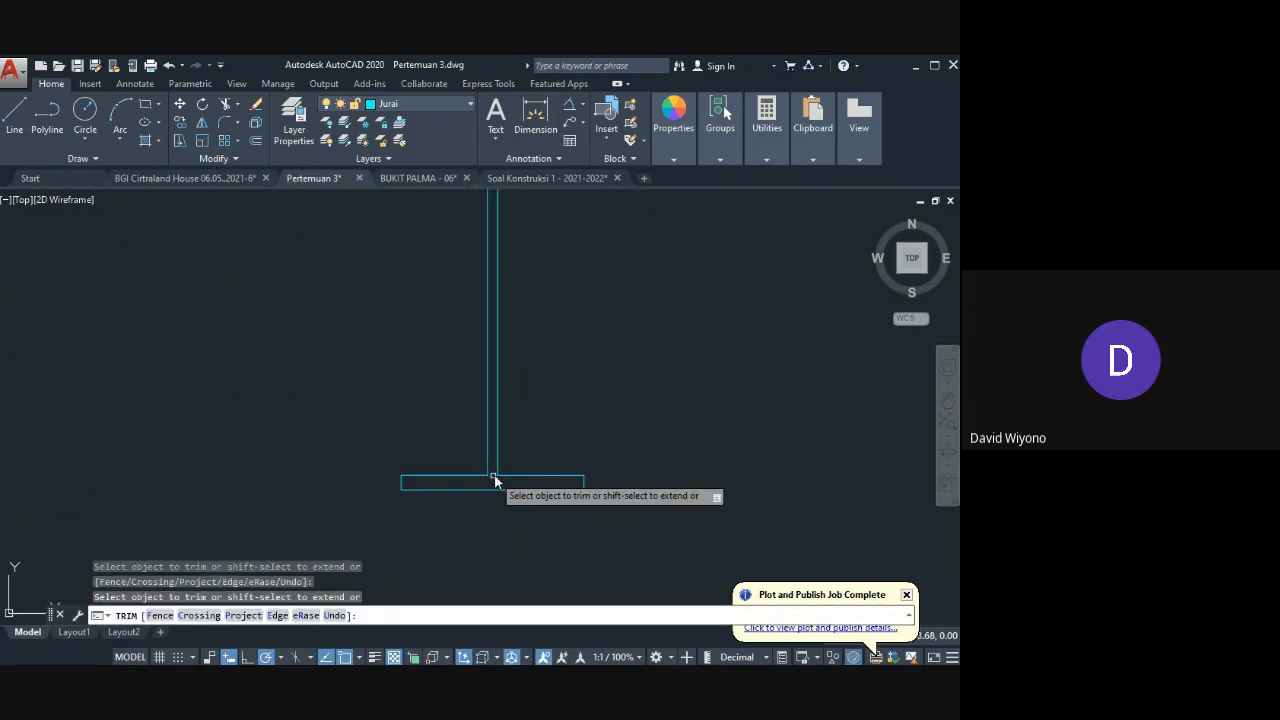
middle_click_drag(494, 479, 460, 323)
key("Escape")
scroll(495, 505, "down", 2)
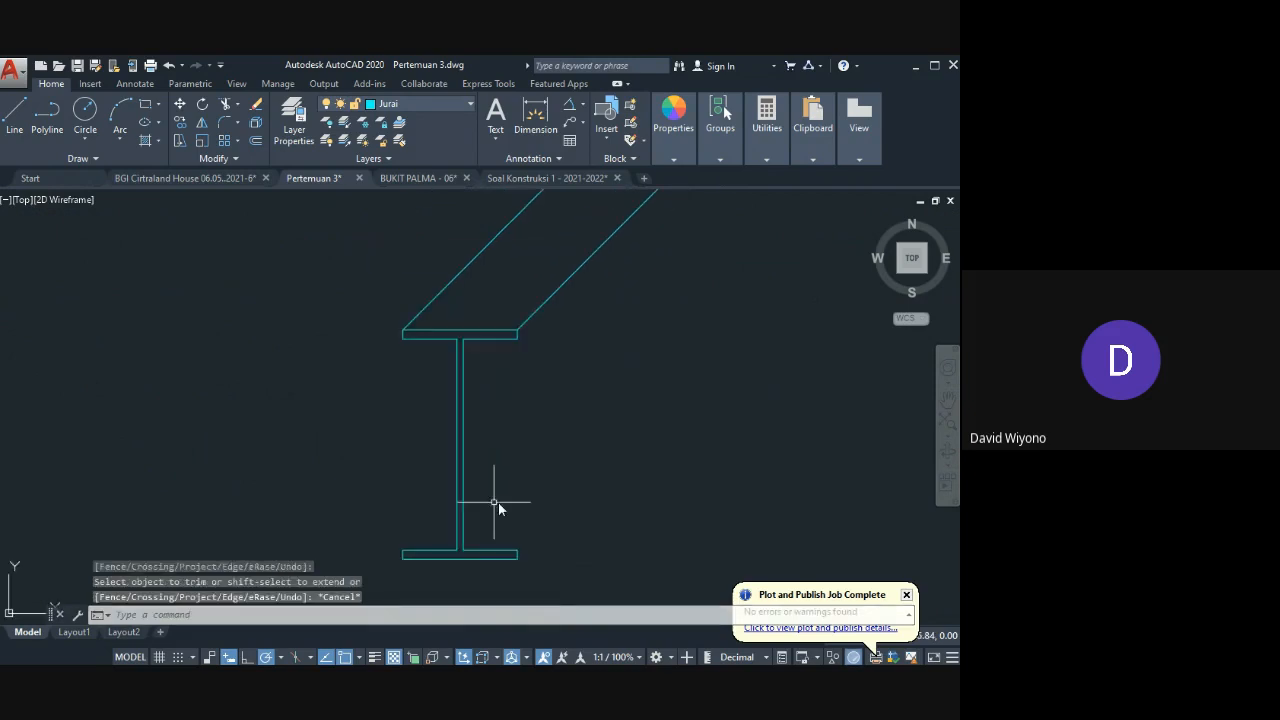
Step: Copy the 45° line from the top flange's upper right corner to its lower right corner and both right corners of the bottom flange
key("Escape")
left_click(590, 308)
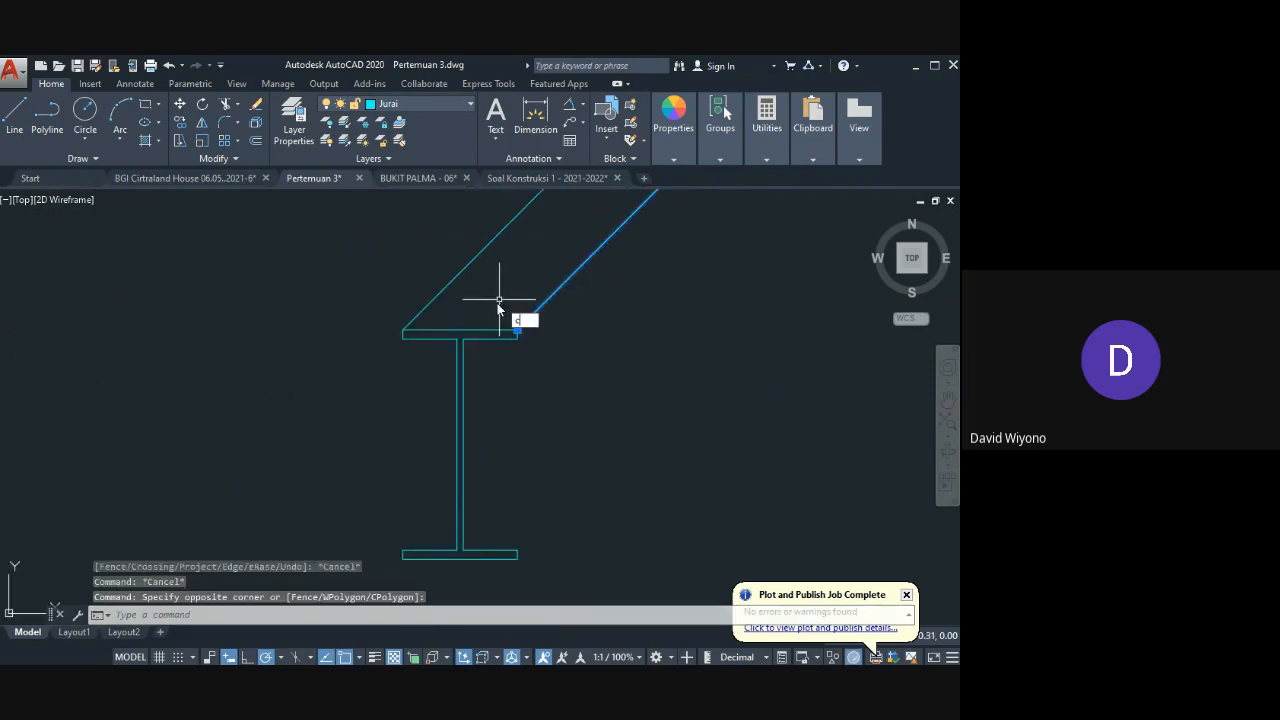
type("o")
key("Return")
left_click(517, 332)
left_click(517, 537)
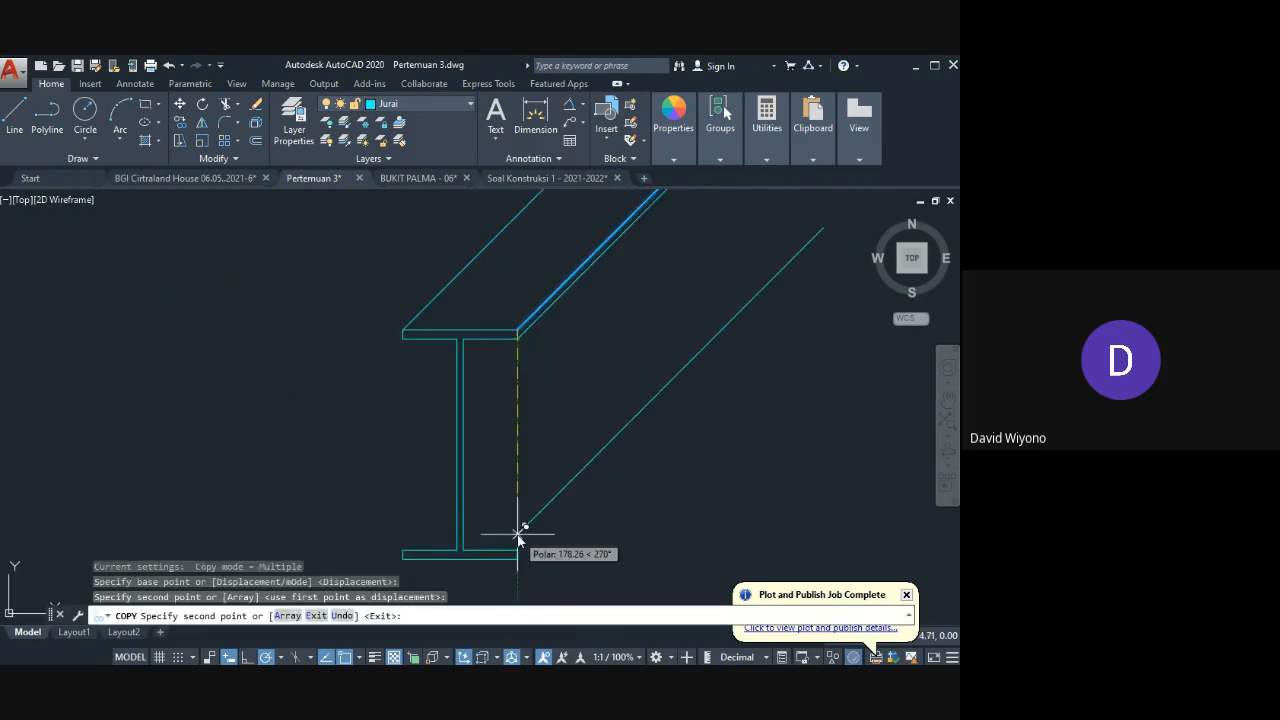
left_click(518, 551)
left_click(520, 554)
key("Escape")
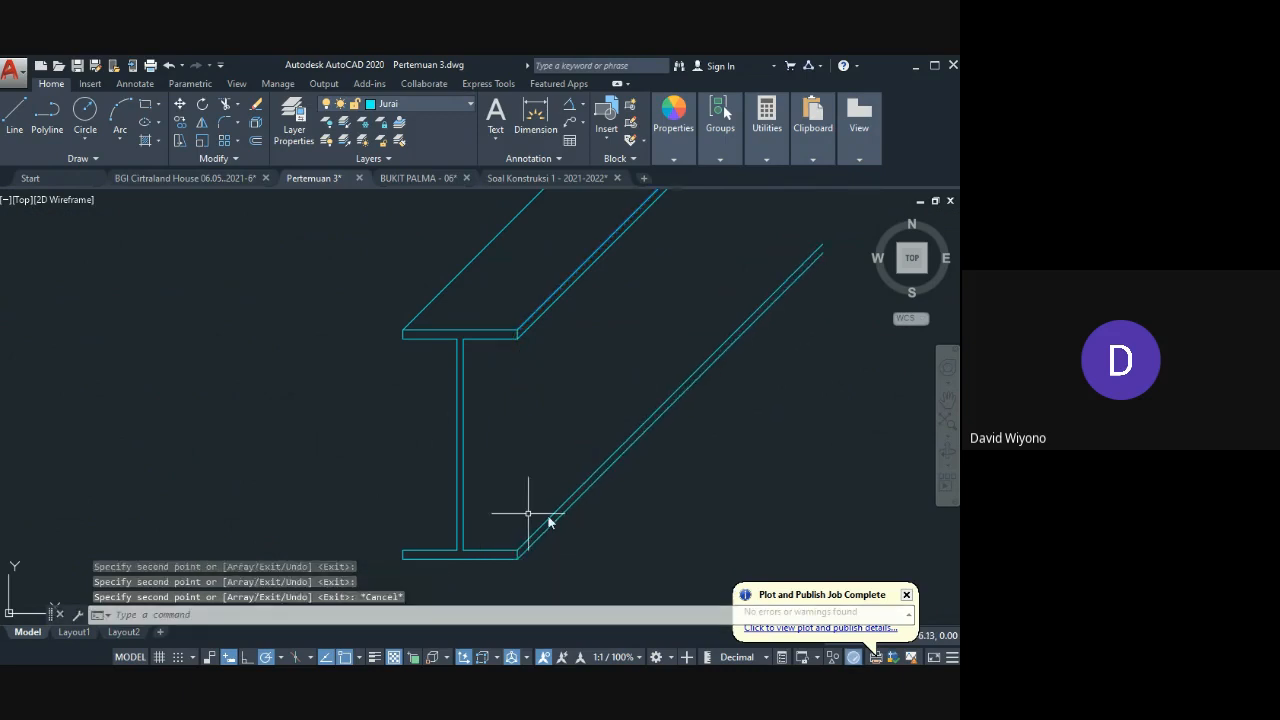
left_click_drag(548, 521, 522, 524)
type("cp")
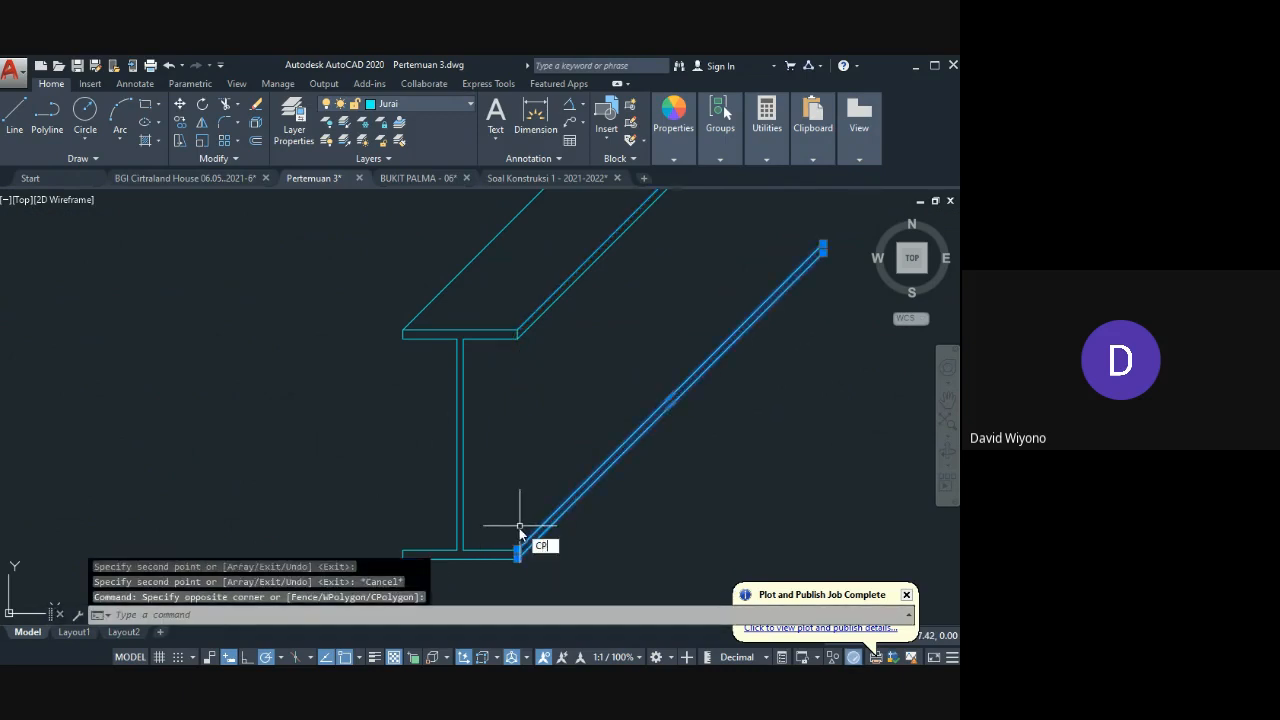
key("Escape")
key("Escape")
Step: Copy the pair of 45° lines from the bottom flange's right end to its left end
left_click(650, 538)
left_click(564, 478)
type("c")
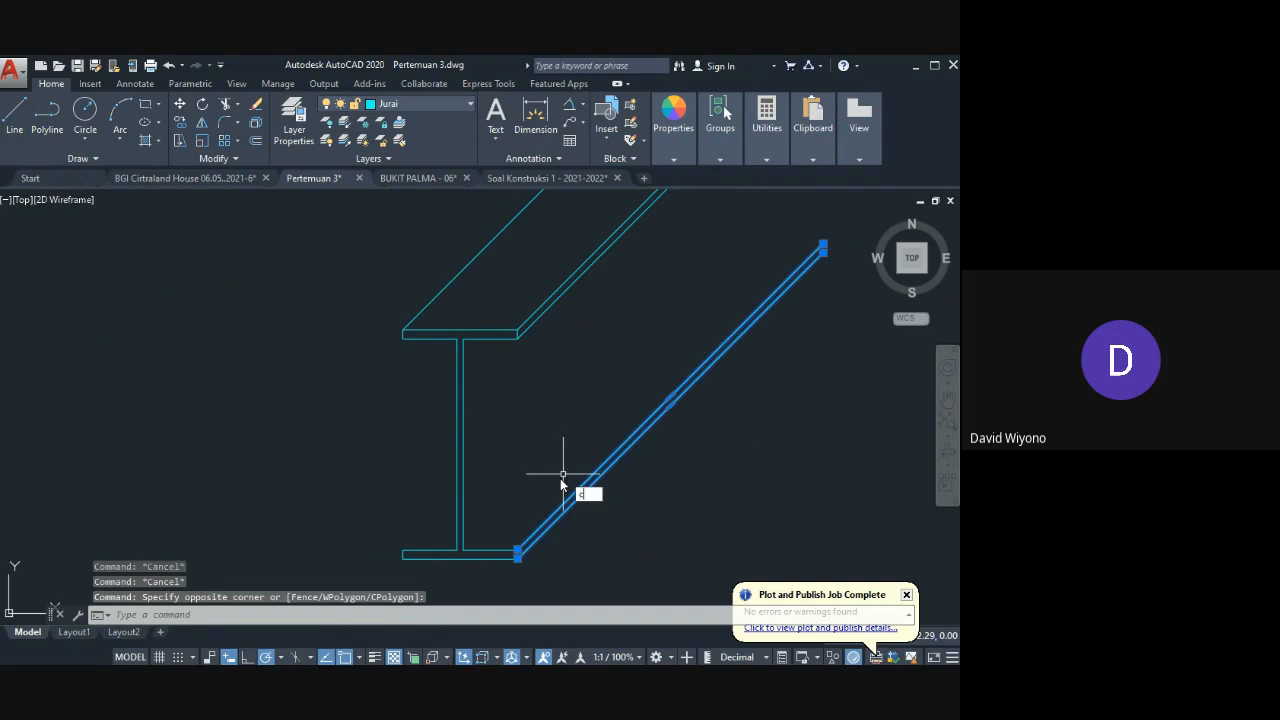
type("o")
key("Return")
left_click(518, 553)
left_click(405, 552)
key("Escape")
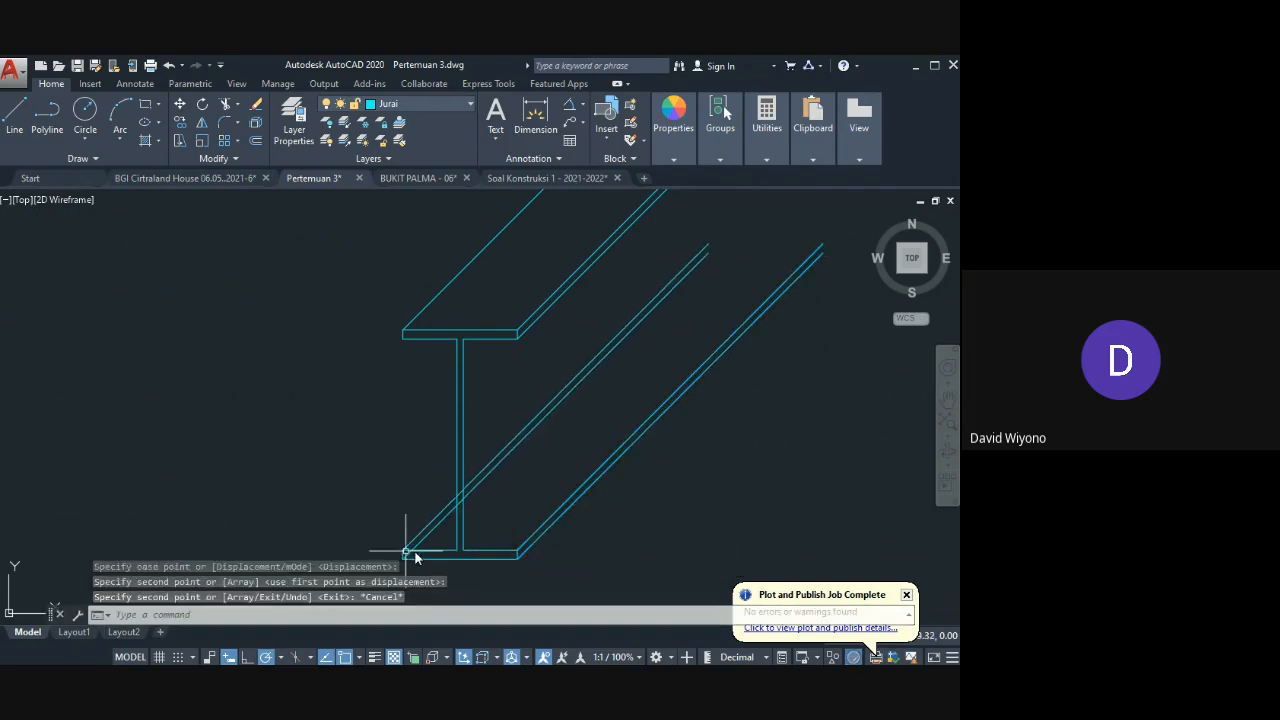
Step: Trim the parts of the bottom flange's left 45° lines that lie between the two web lines
type("tr")
key("Return")
key("Return")
scroll(463, 492, "up", 6)
left_click(459, 465)
left_click(453, 538)
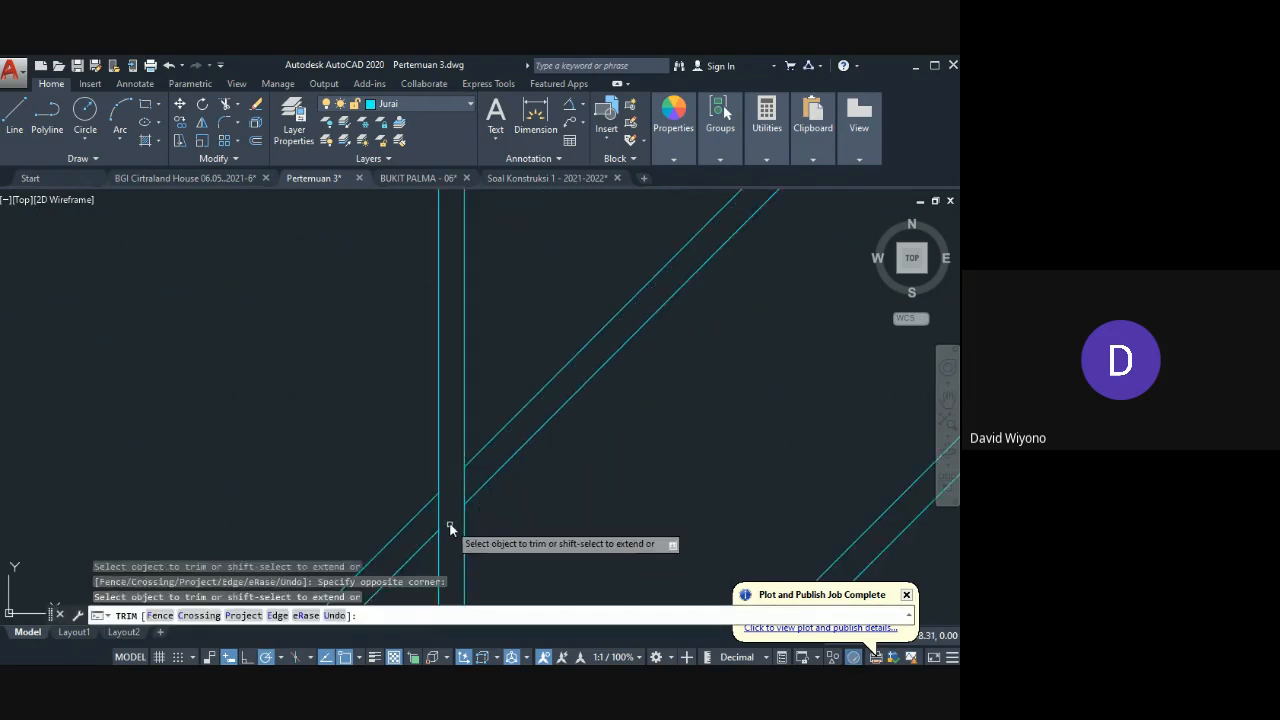
scroll(476, 443, "down", 8)
middle_click_drag(542, 338, 534, 365)
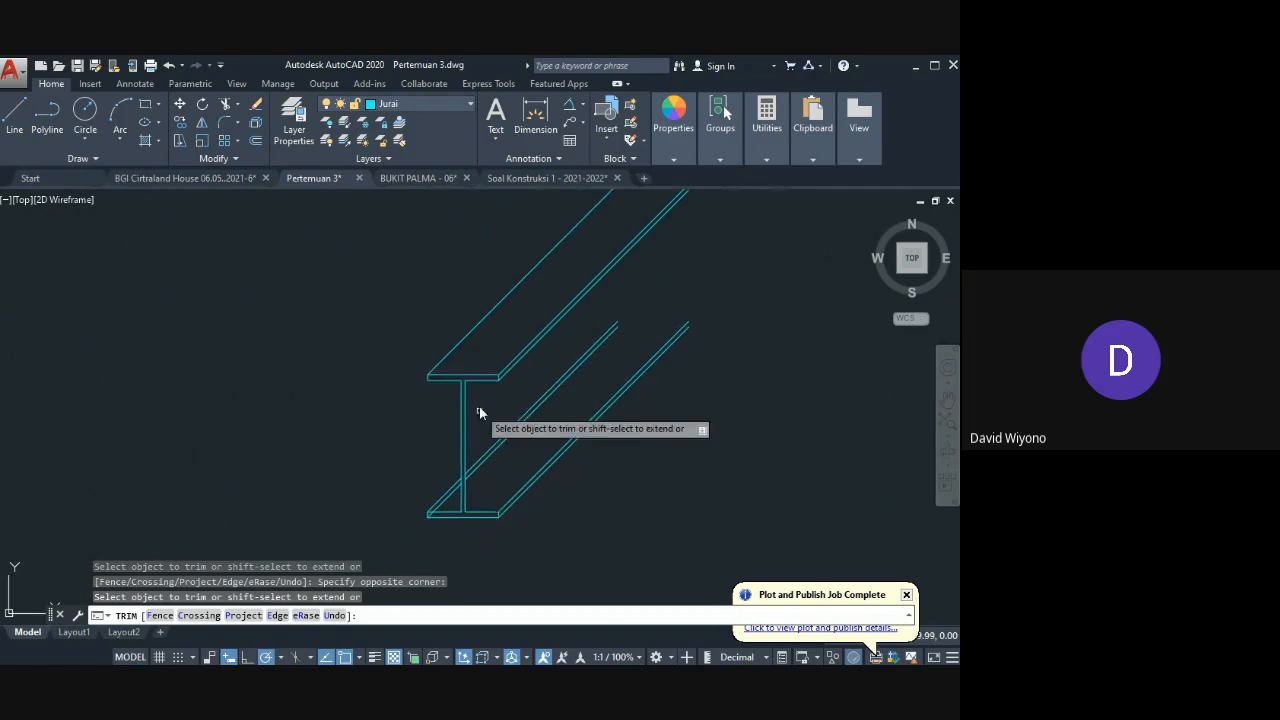
key("Escape")
Step: Copy the bottom flange's outer right 45° line to the lower ends of both web lines
left_click(506, 513)
type("c")
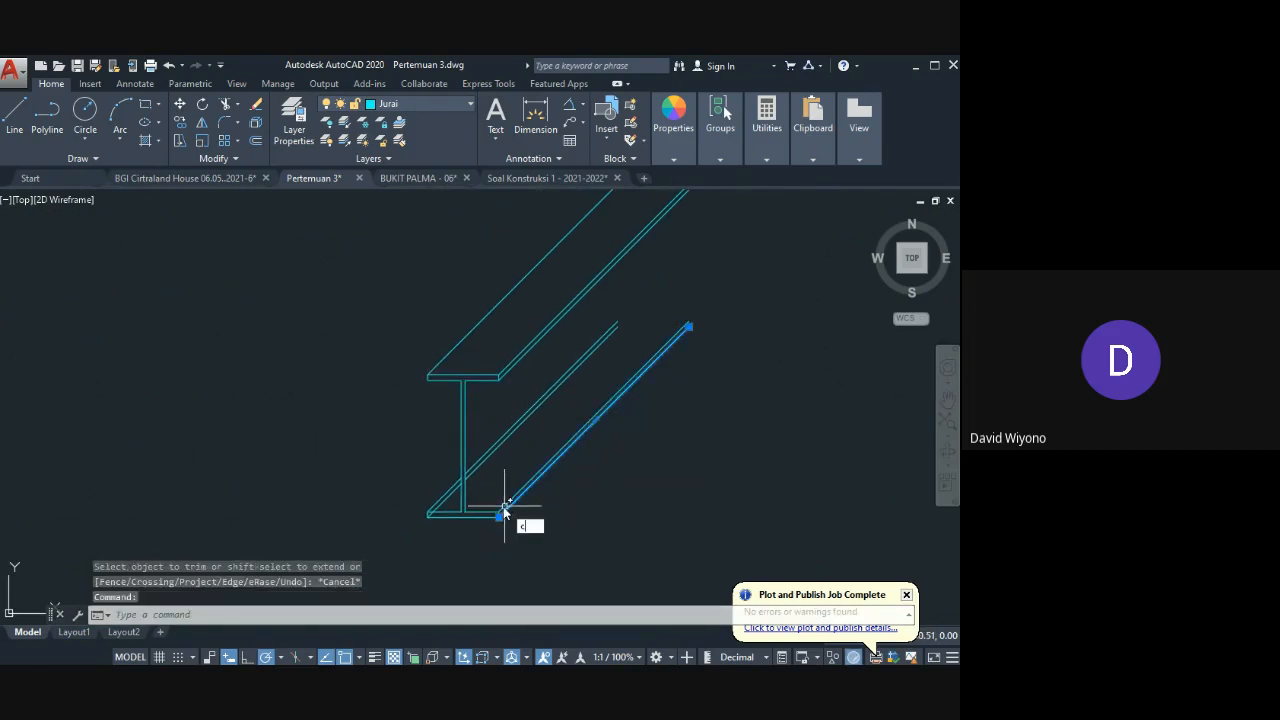
type("o")
key("Return")
scroll(502, 520, "up", 3)
left_click(412, 491)
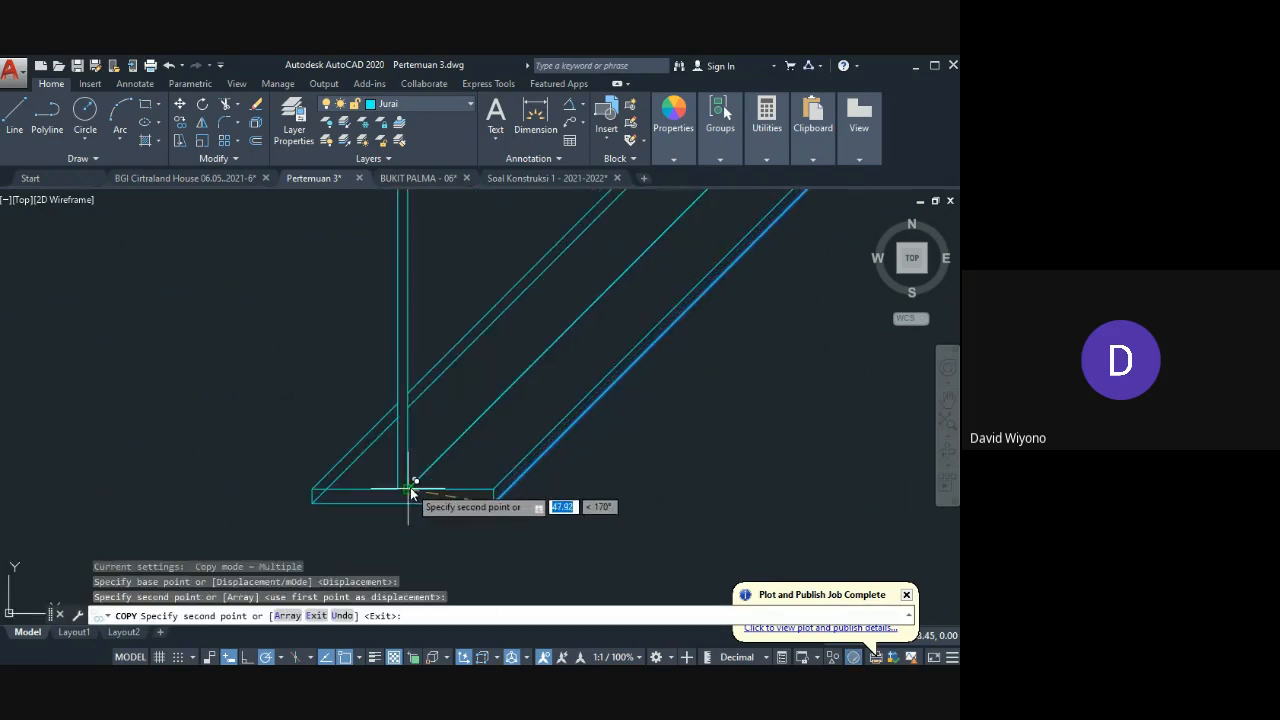
left_click(403, 491)
key("Escape")
Step: Trim the part of the copied 45° line that lies inside the lower end of the web
type("tr")
key("Return")
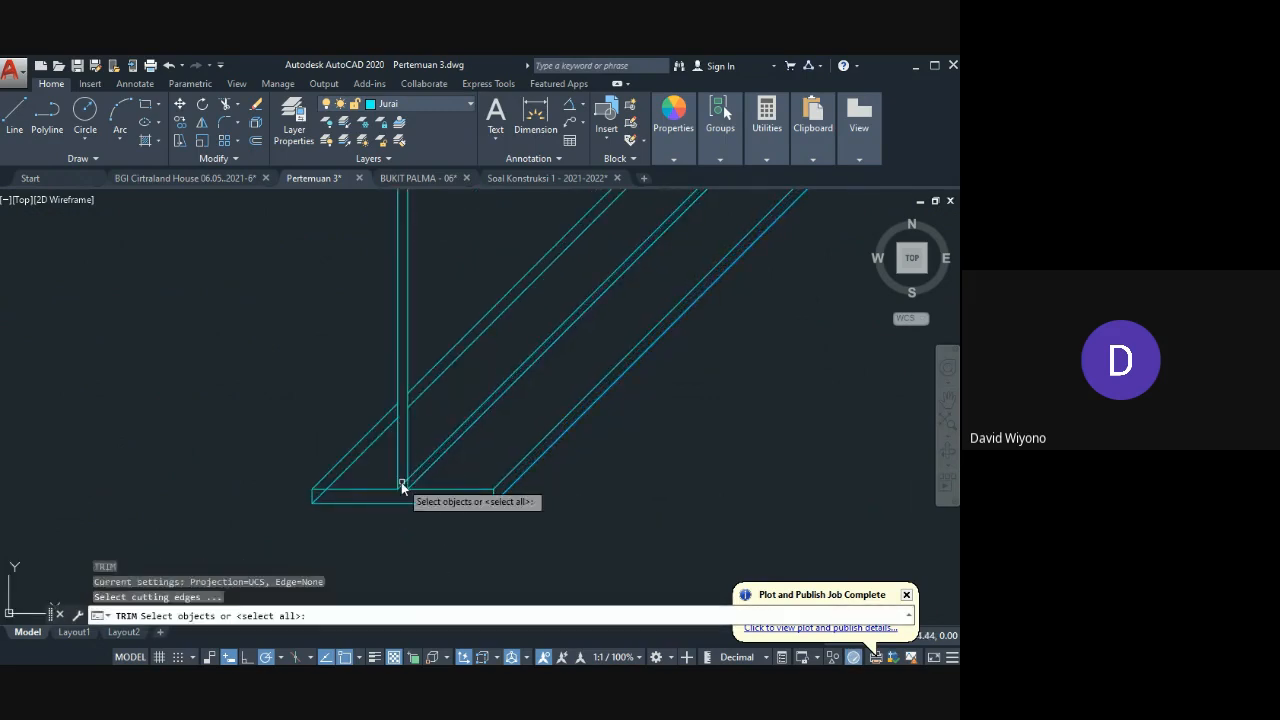
key("Return")
scroll(470, 475, "down", 2)
middle_click_drag(481, 464, 425, 545)
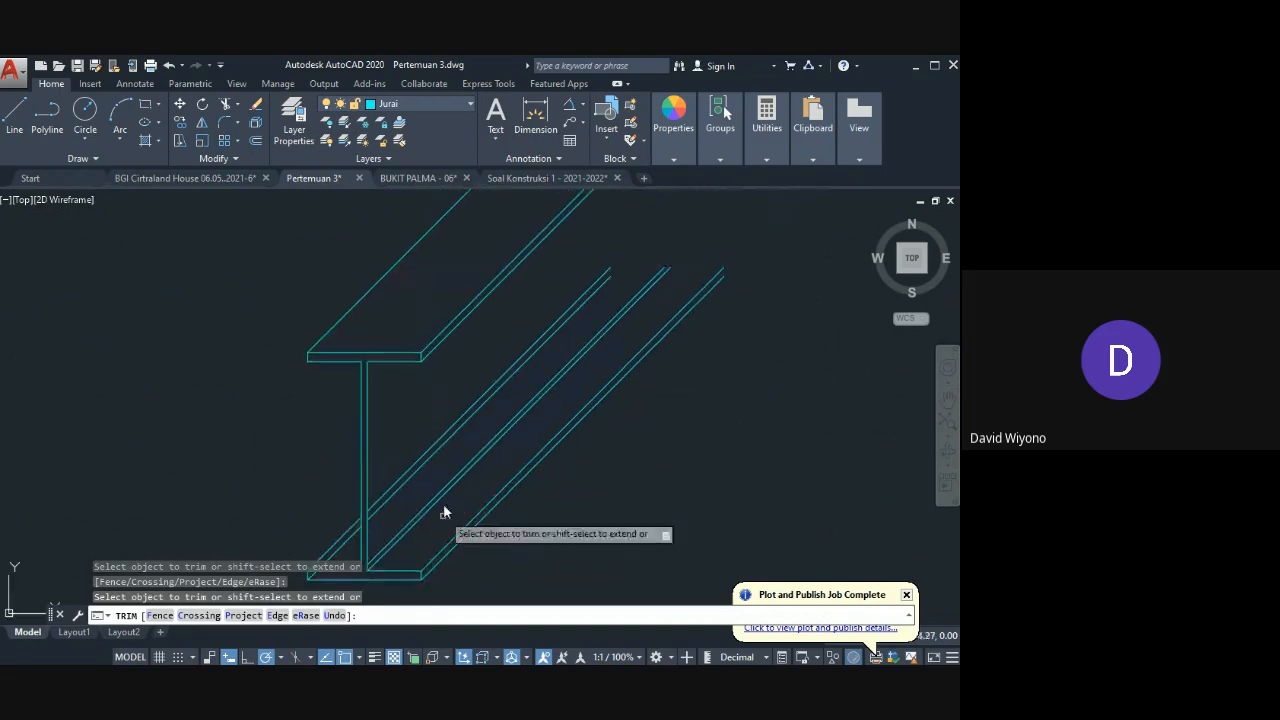
key("Escape")
Step: Copy the web's pair of 45° lines from the foot of the web to its upper end under the top flange
left_click(417, 518)
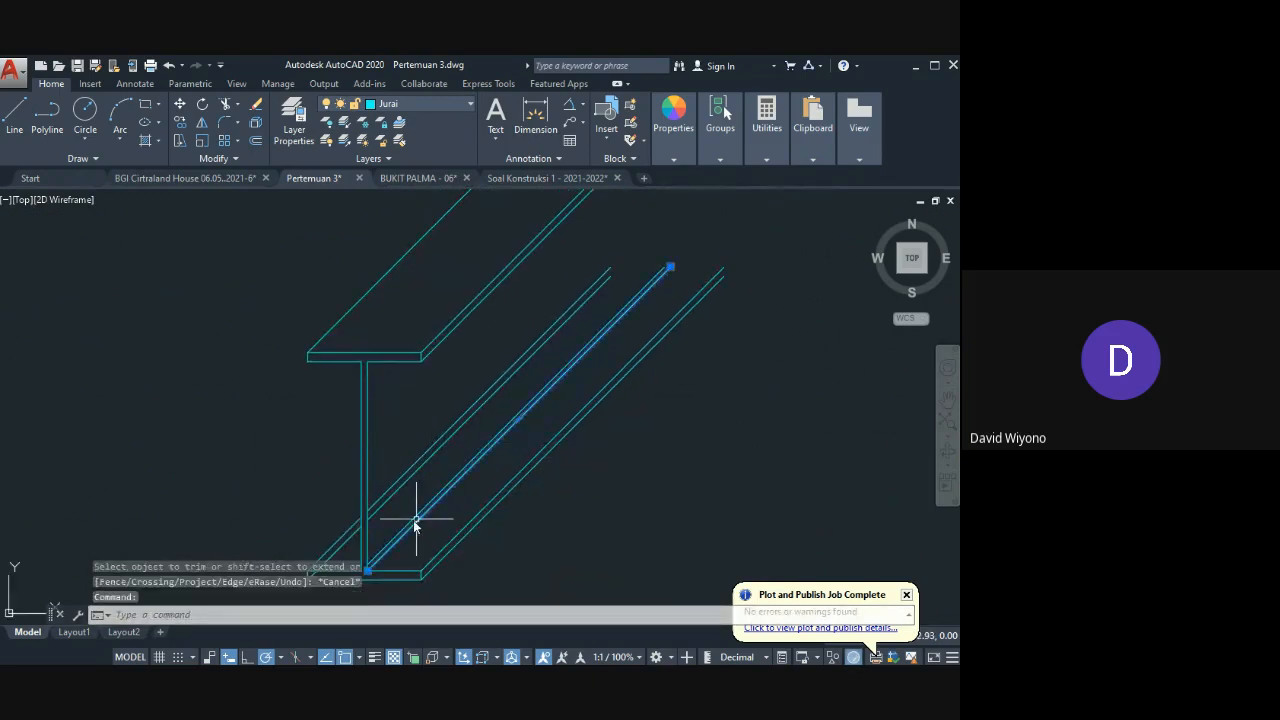
type("co")
key("Return")
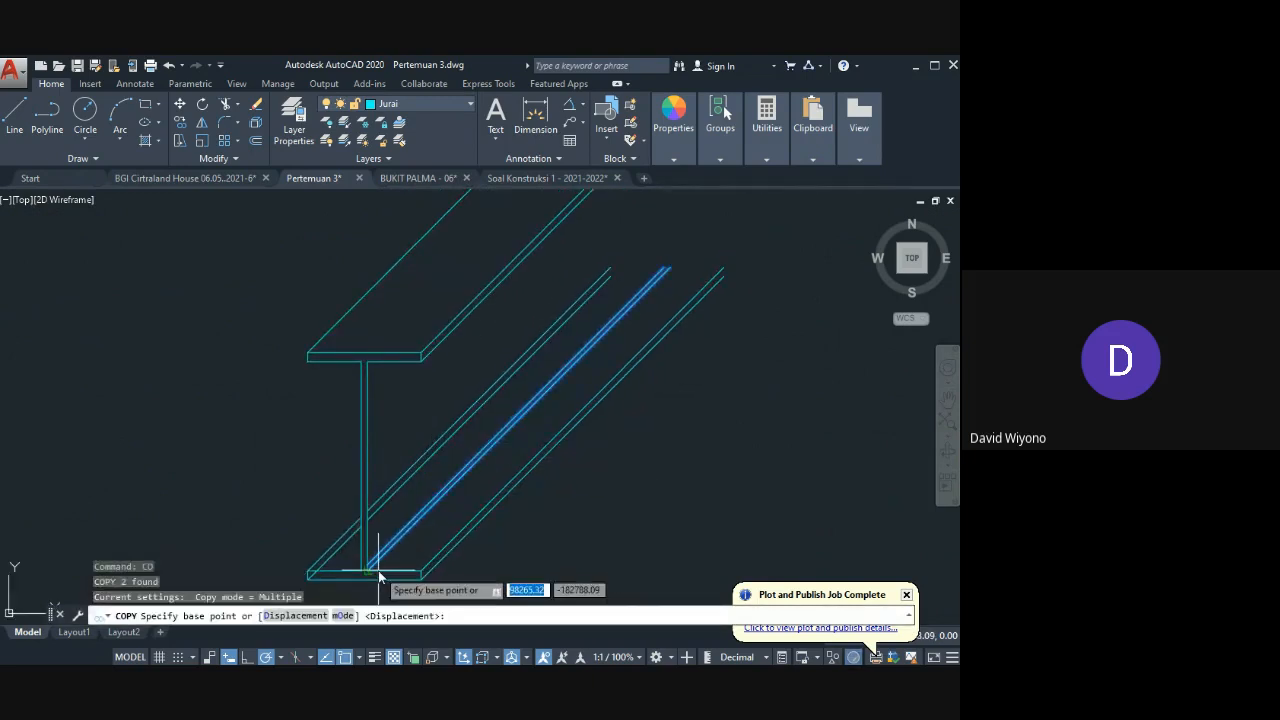
left_click(370, 568)
scroll(372, 362, "up", 3)
left_click(373, 354)
key("Escape")
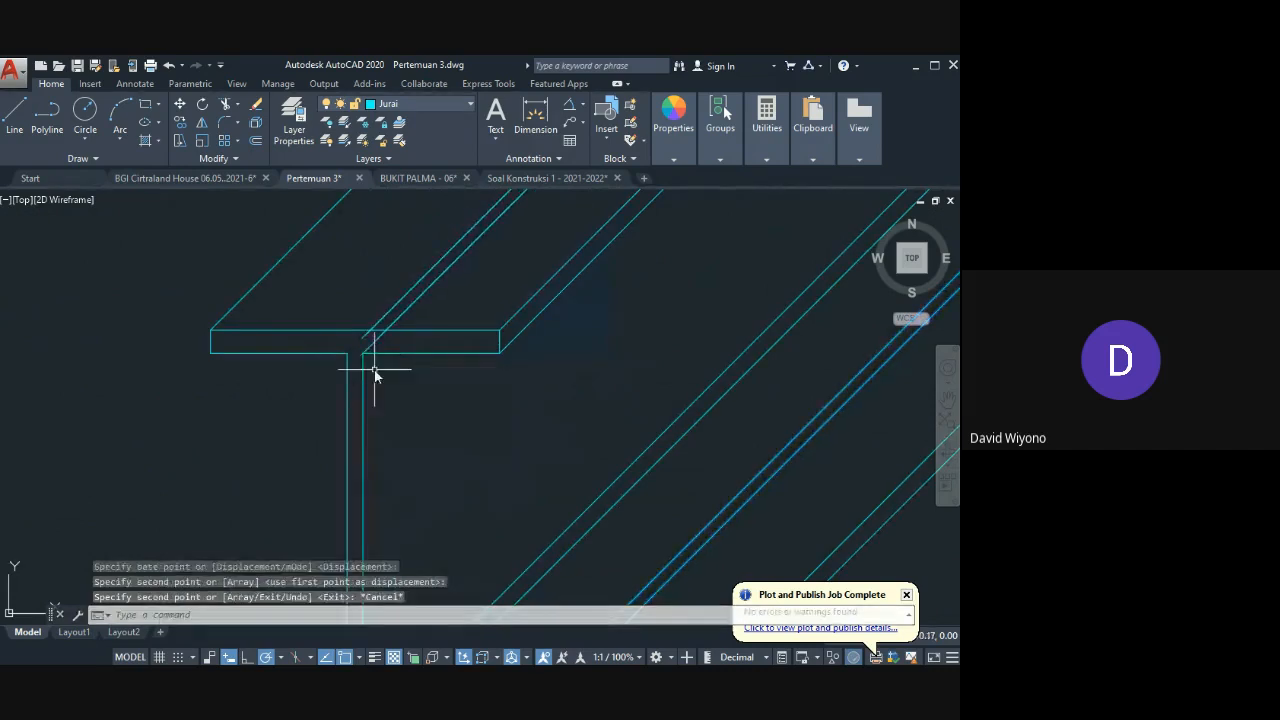
Step: Trim the parts of the copied web lines that lie inside the top flange thickness
middle_click_drag(371, 366, 363, 413)
type("tr")
key("Return")
scroll(375, 405, "down", 5)
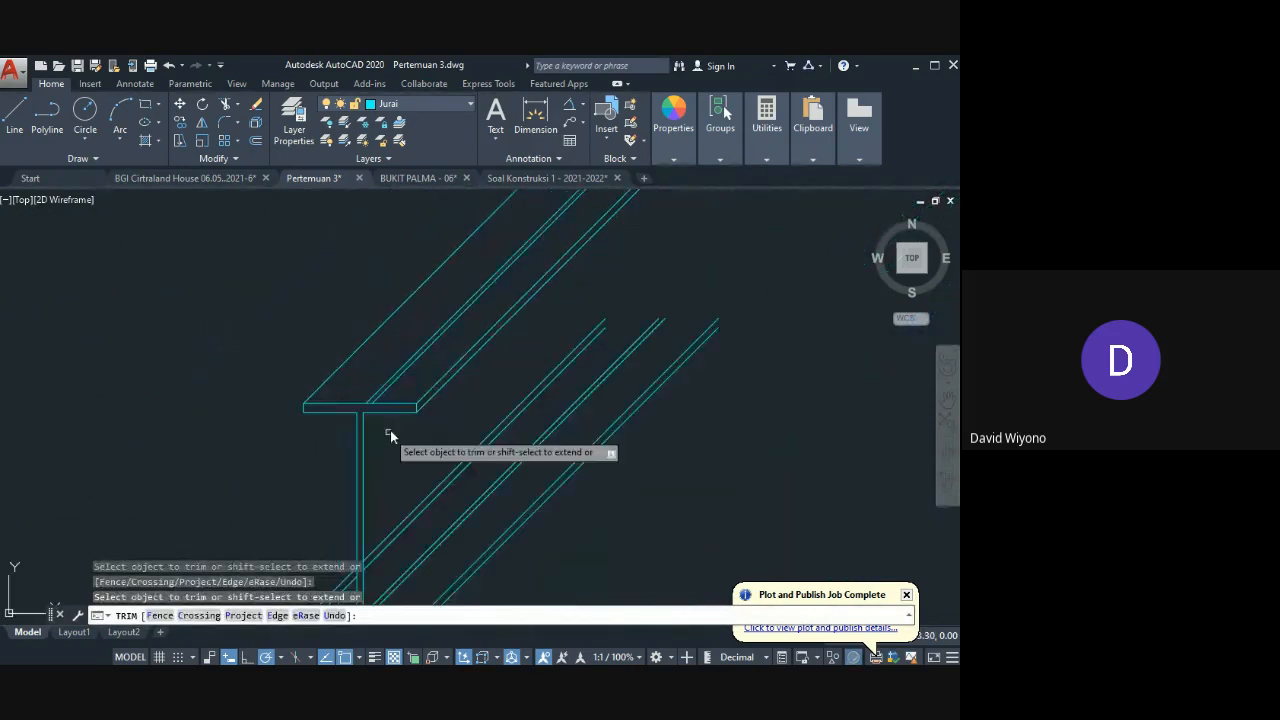
key("Escape")
Step: Inspect the 45° lines at the web and both flanges of the drawn steel beam
left_click(437, 341)
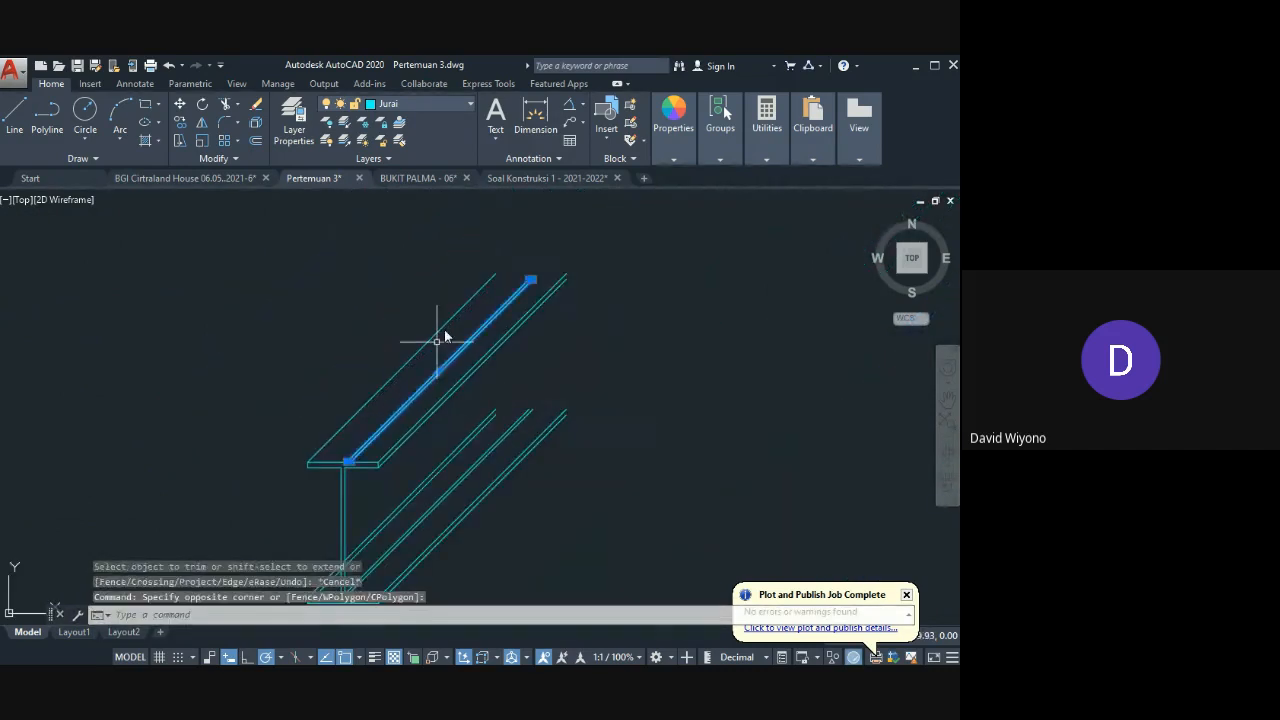
scroll(458, 445, "down", 3)
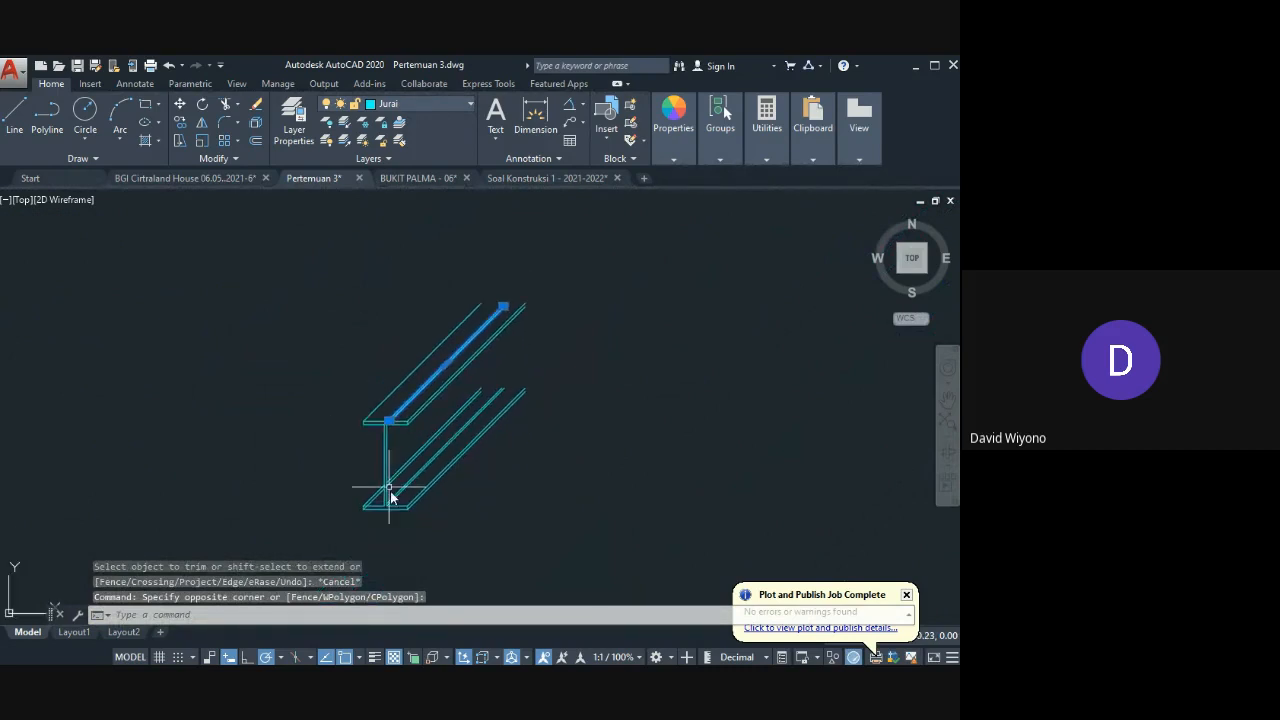
scroll(415, 468, "up", 4)
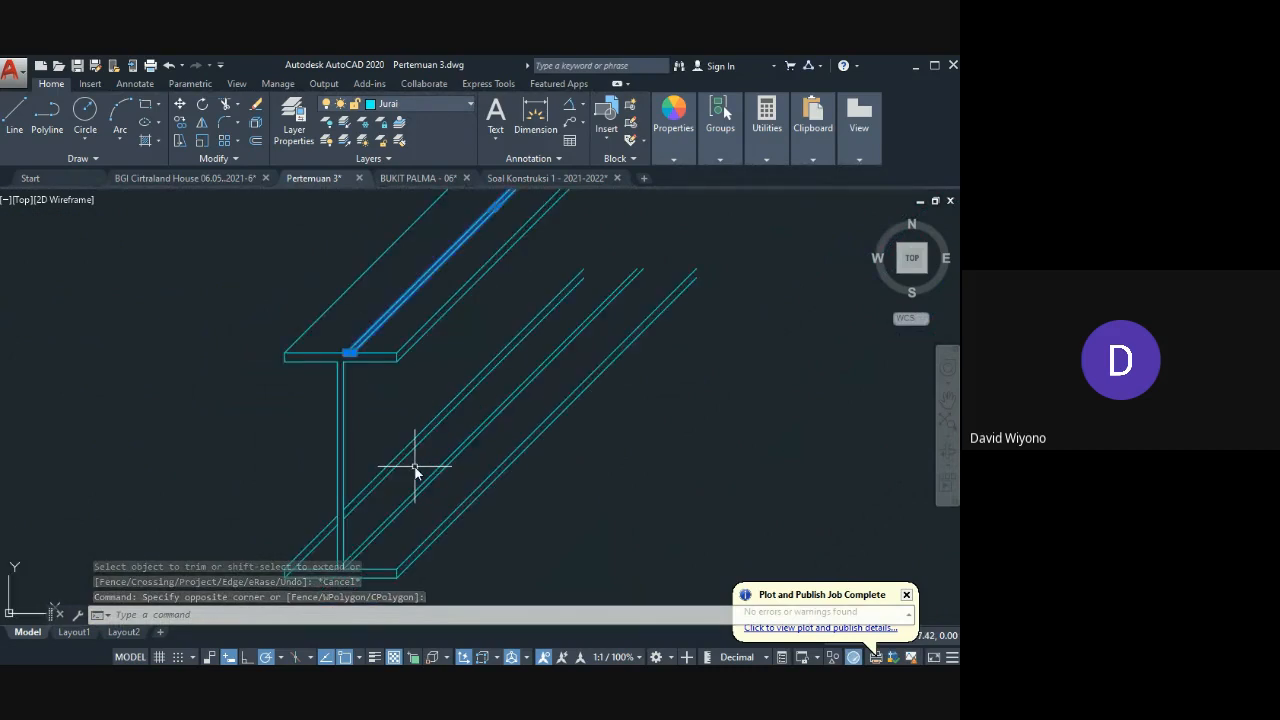
middle_click_drag(417, 466, 455, 424)
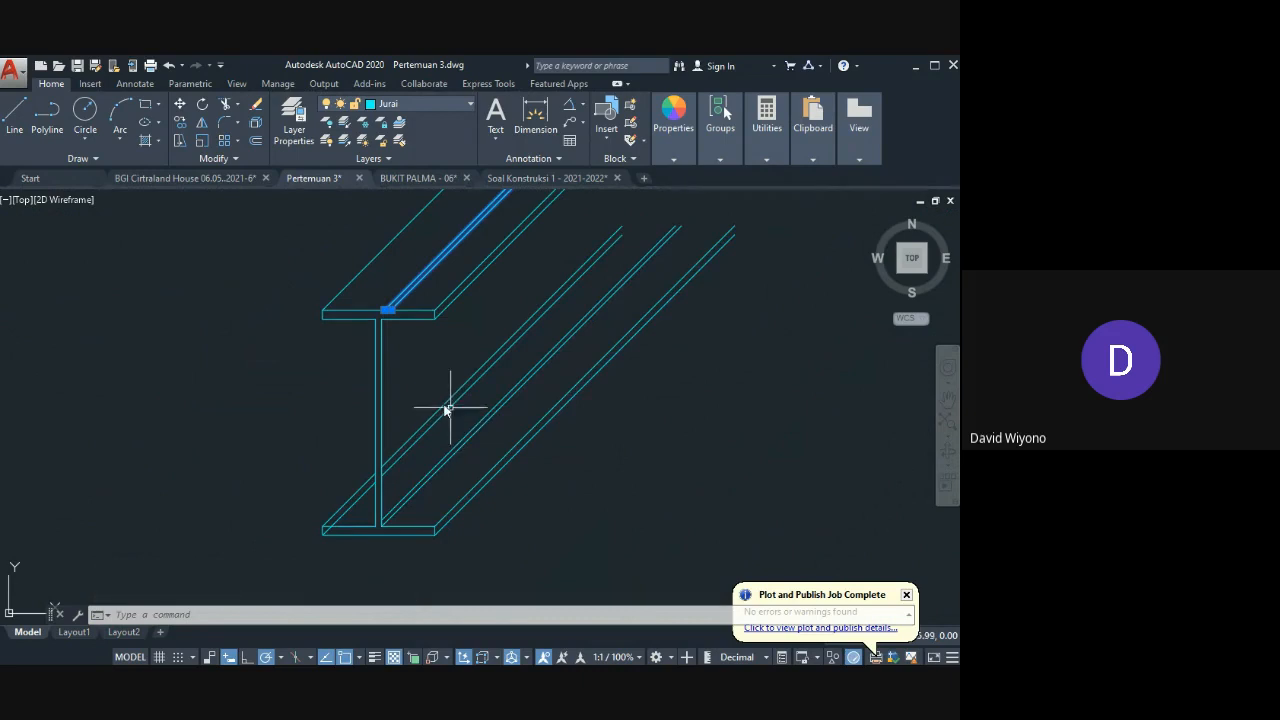
scroll(395, 364, "up", 2)
middle_click_drag(397, 366, 418, 421)
scroll(418, 421, "down", 2)
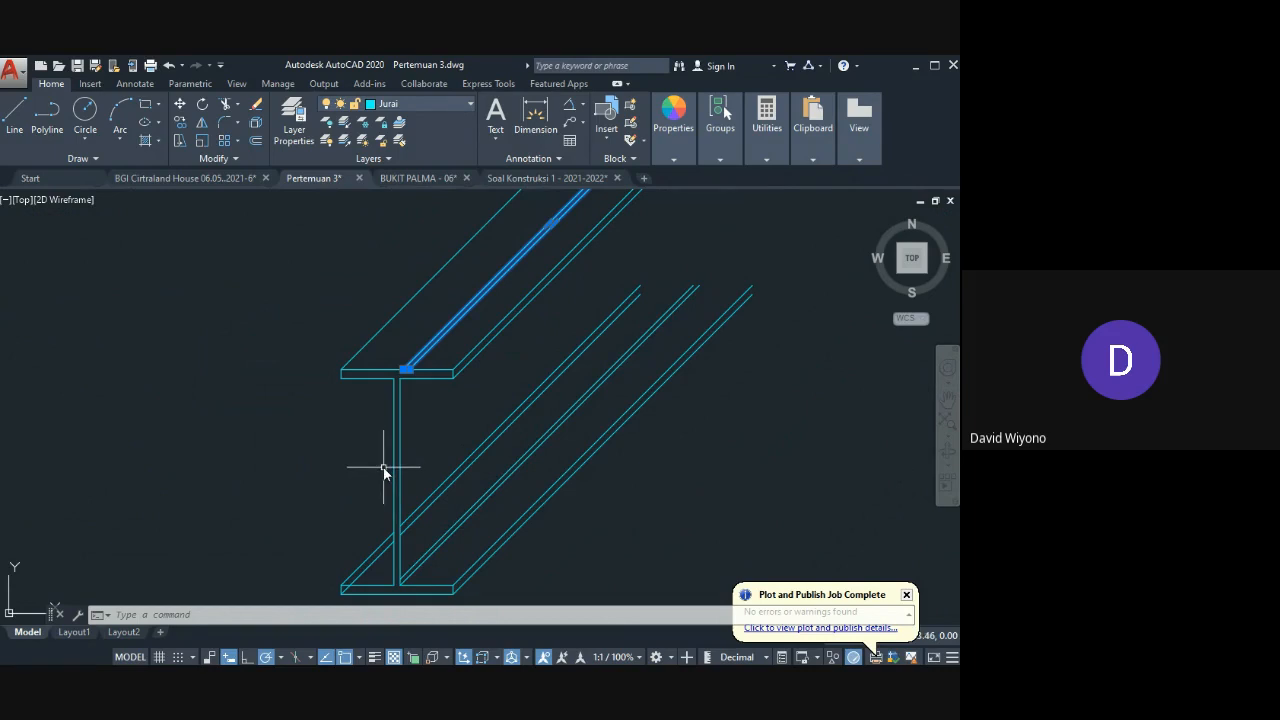
Step: Examine the lower left corner of the roof plan, where the jurai line meets the roof edges
scroll(402, 454, "down", 7)
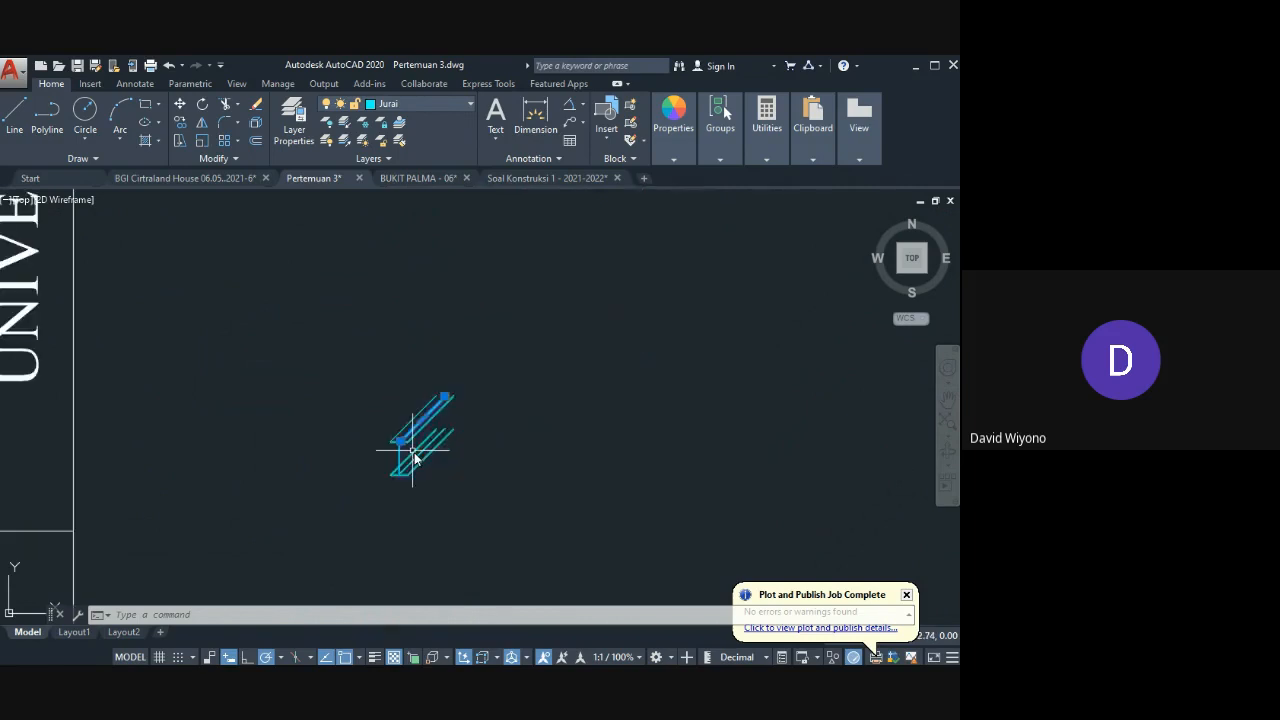
middle_click_drag(328, 457, 443, 458)
scroll(443, 458, "down", 4)
middle_click_drag(291, 466, 596, 429)
scroll(596, 429, "down", 2)
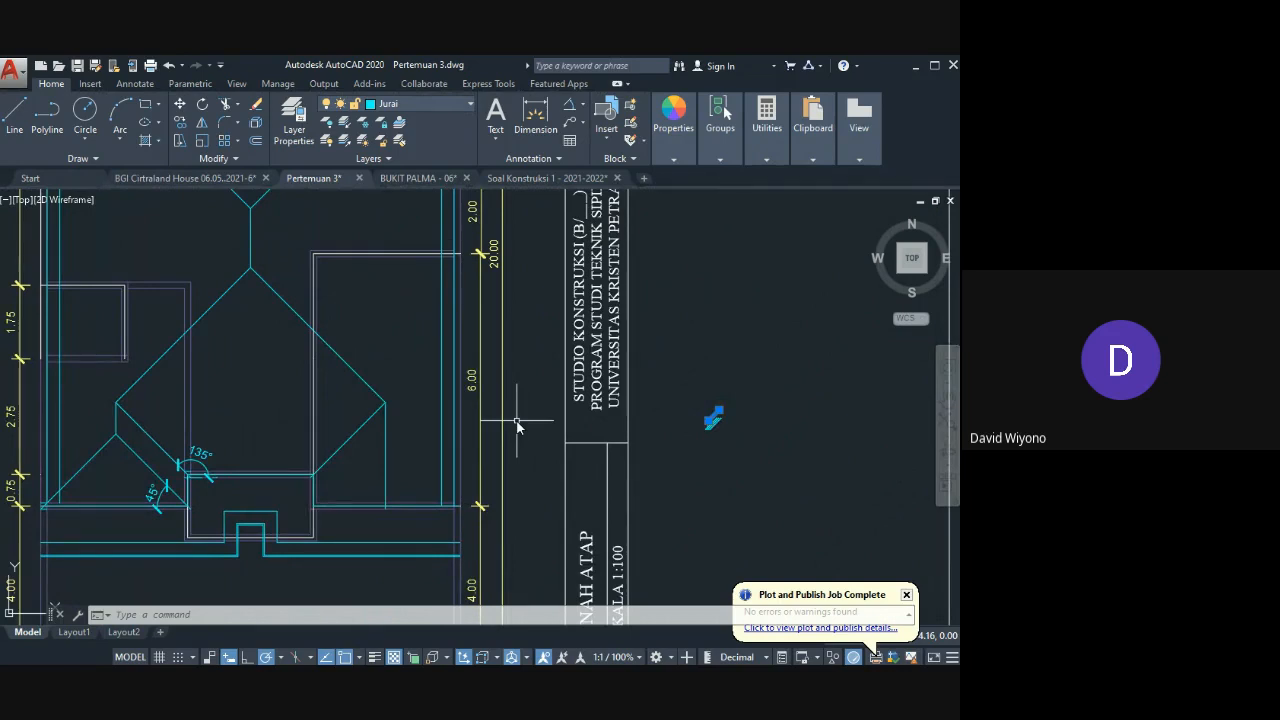
middle_click_drag(190, 505, 386, 486)
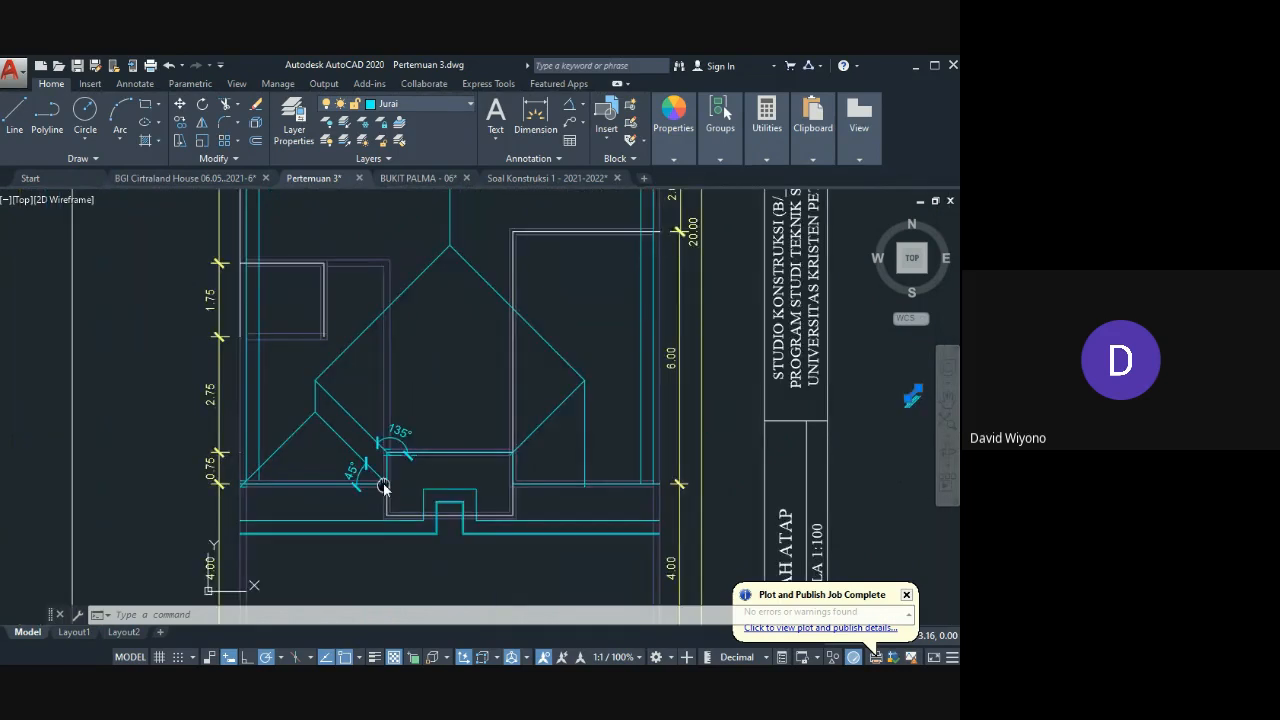
left_click(257, 474)
key("Escape")
scroll(257, 474, "up", 5)
type("M")
key("Escape")
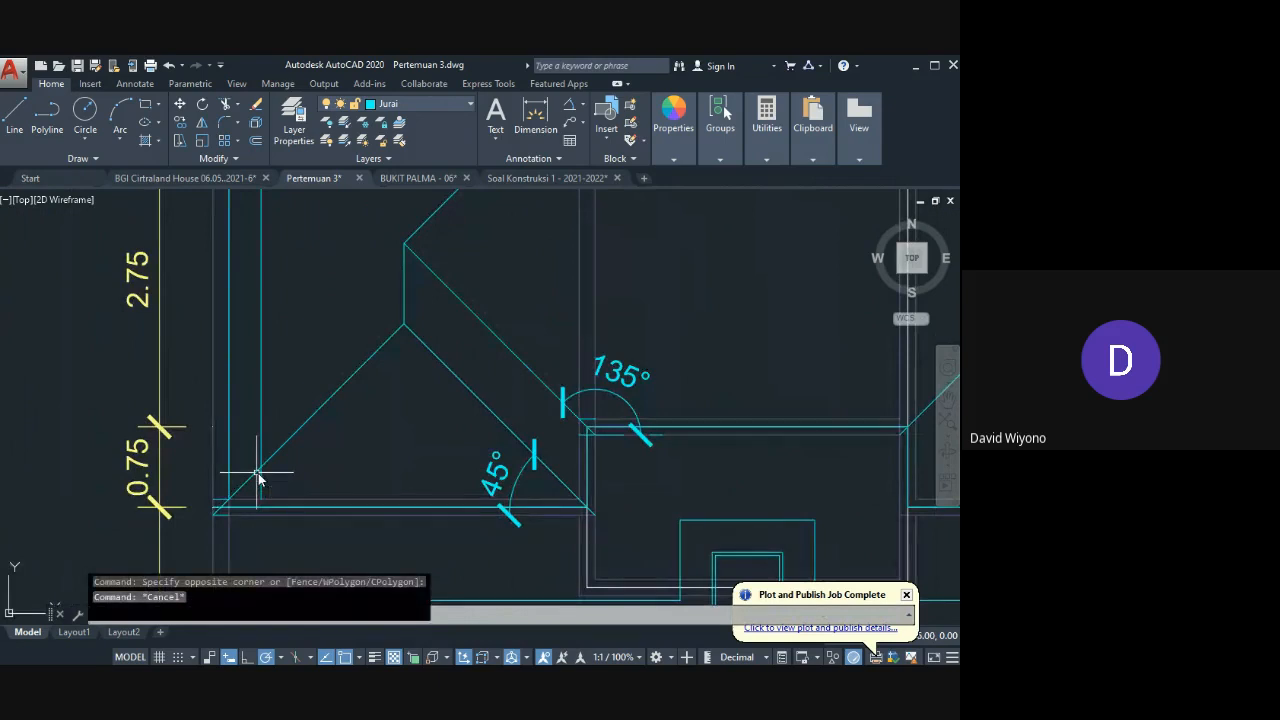
Step: Start a multiline at scale 125 along the jurai line from the roof's lower left corner up to the apex of the small hip
type("mline")
key("Return")
type("s")
key("Return")
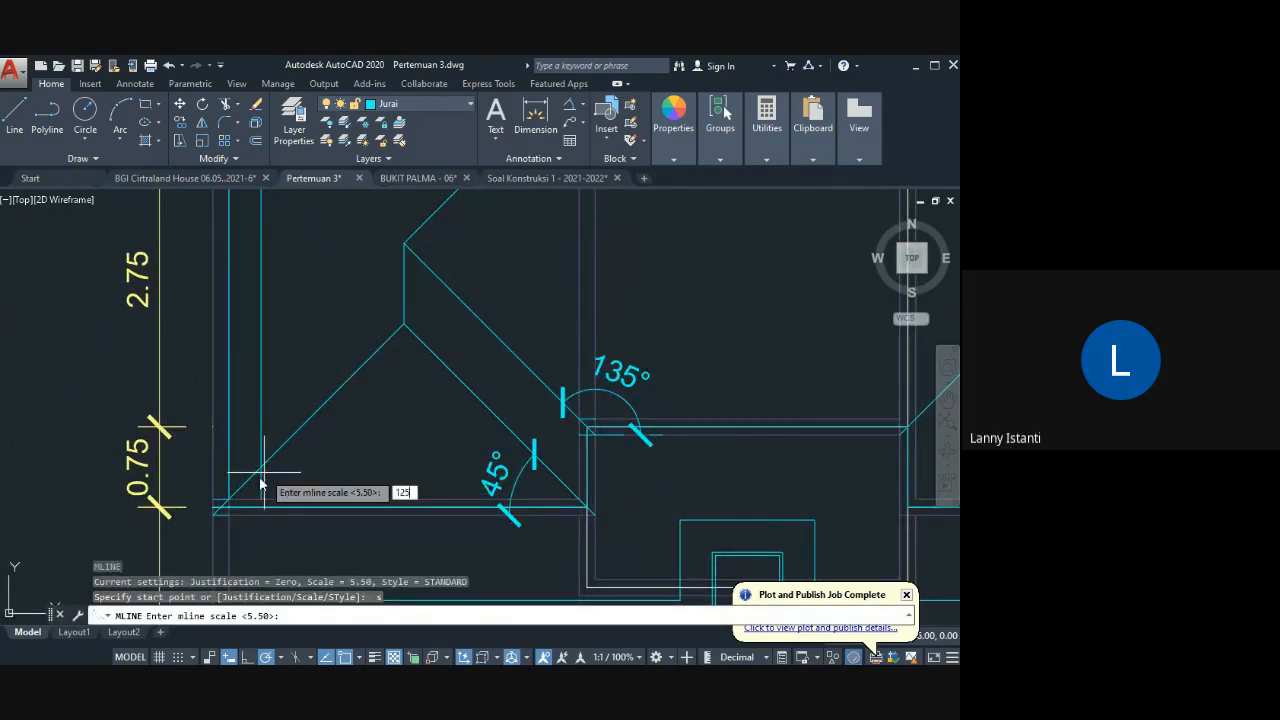
type("125")
key("Return")
scroll(260, 485, "up", 2)
left_click(212, 516)
scroll(432, 332, "up", 2)
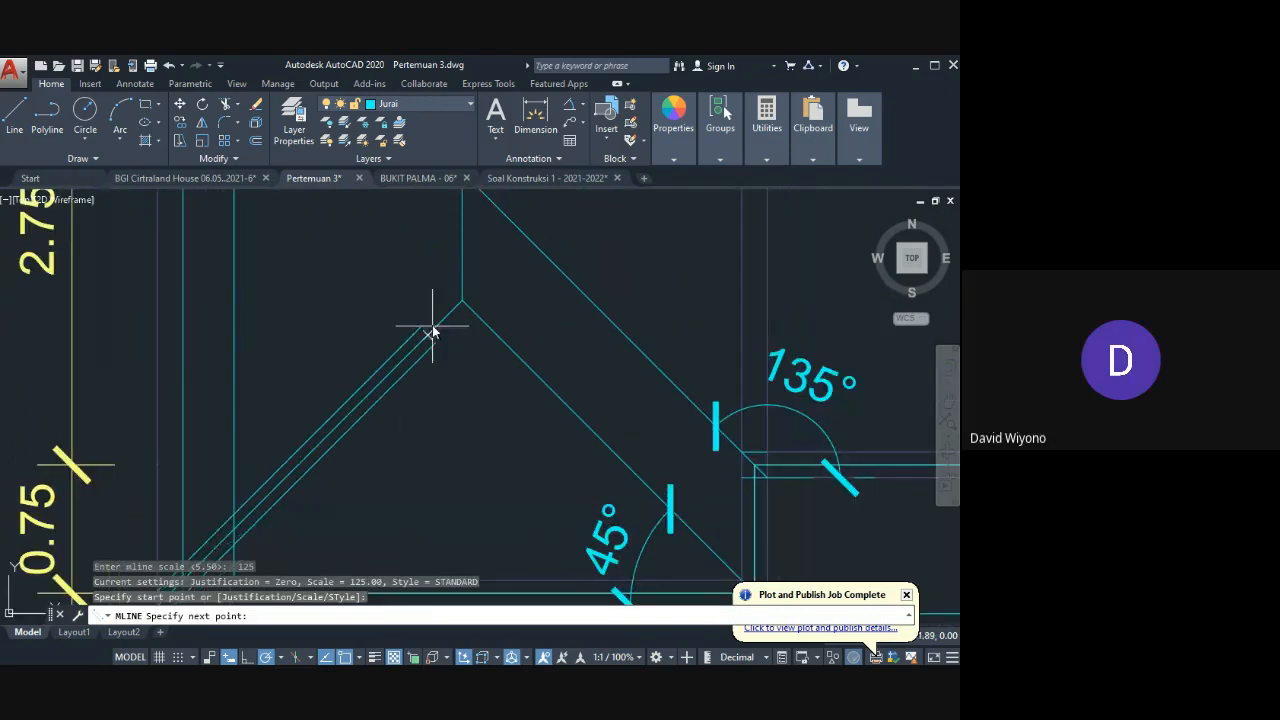
left_click(460, 302)
Step: Continue the multiline down the opposite jurai line to its lower end at the 45° corner and finish it
scroll(481, 315, "up", 3)
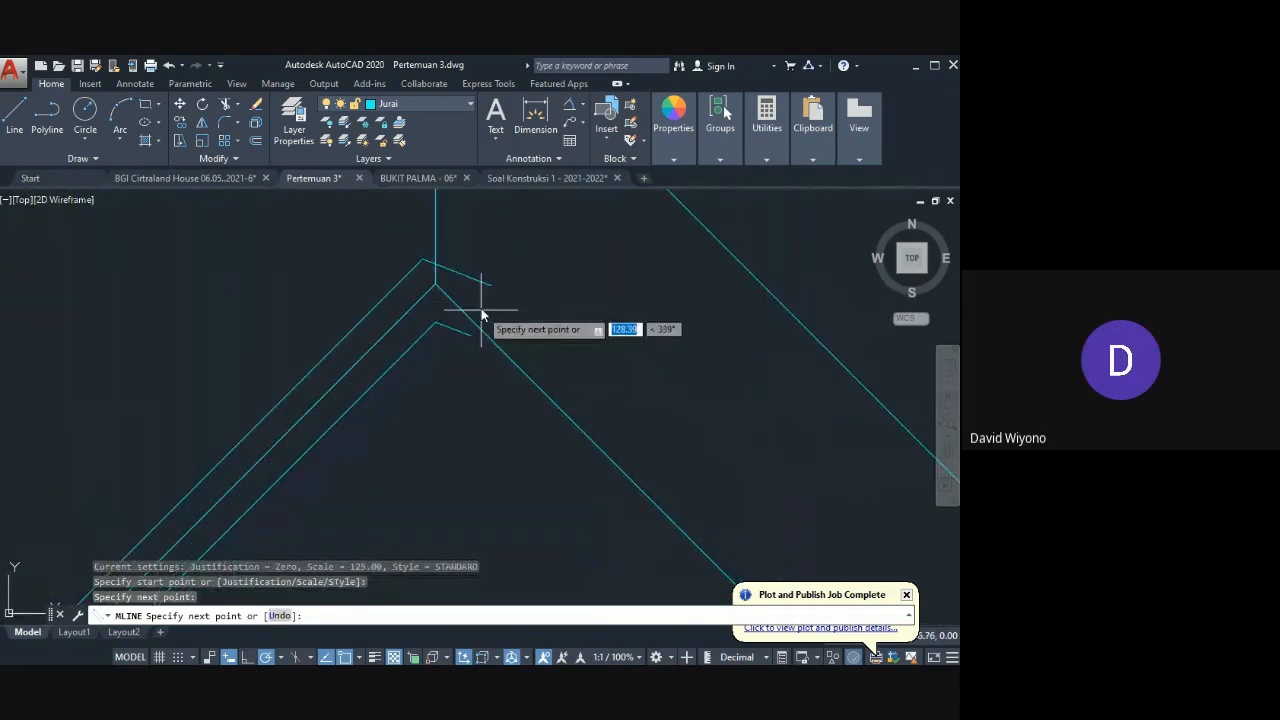
scroll(544, 388, "down", 3)
middle_click_drag(643, 512, 372, 262)
scroll(372, 262, "down", 2)
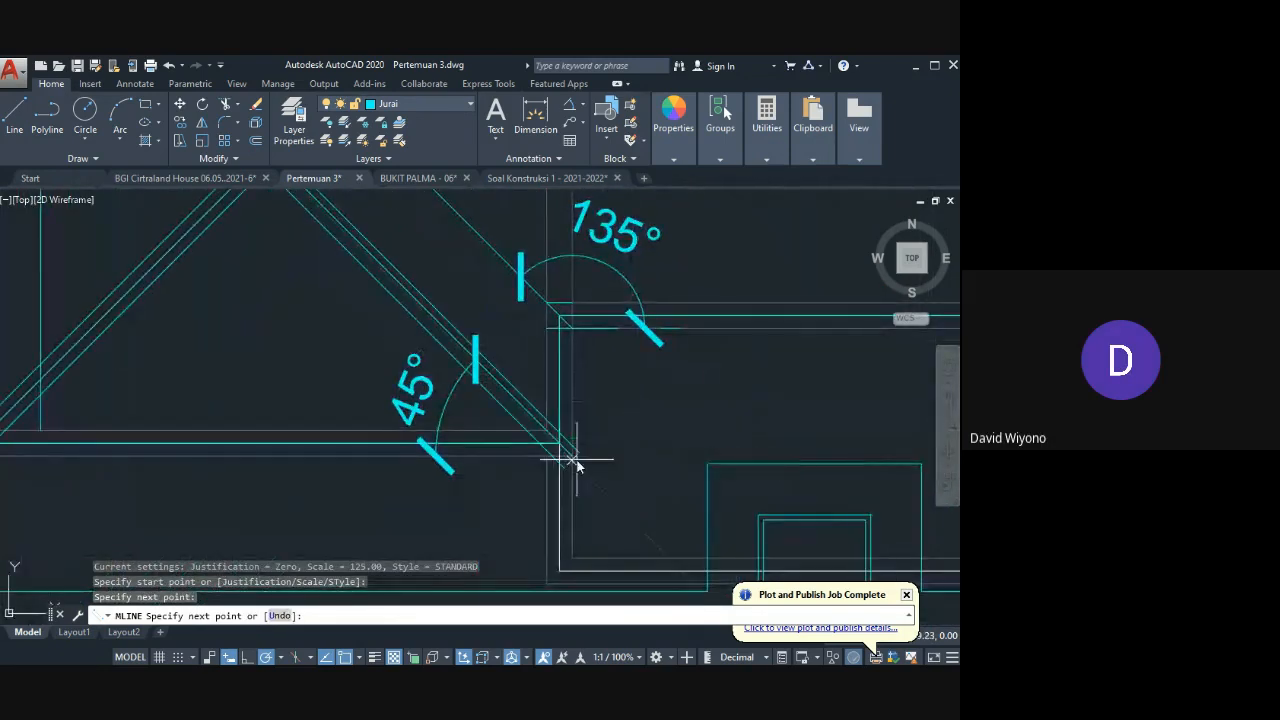
left_click(576, 460)
key("Return")
Step: Stretch the multiline's apex vertex onto the intersection of the two jurai lines
middle_click_drag(493, 366, 591, 507)
scroll(385, 280, "up", 4)
left_click(351, 274)
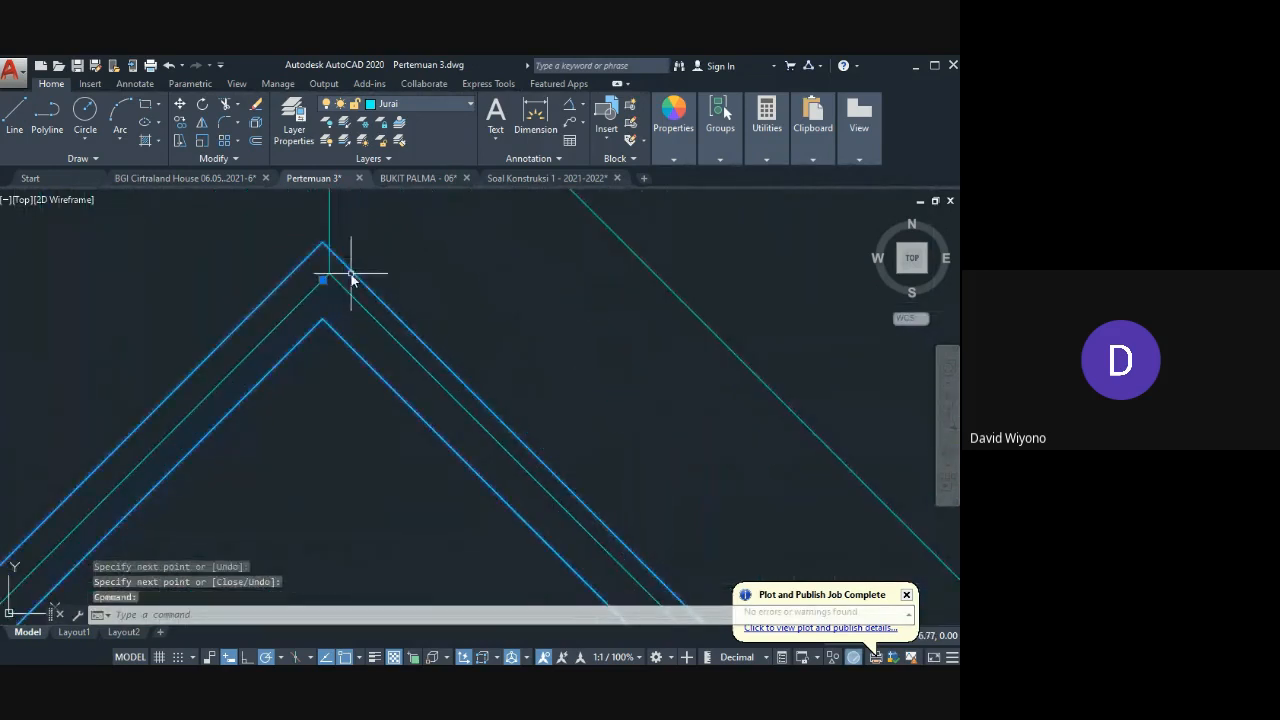
left_click(320, 284)
left_click(327, 280)
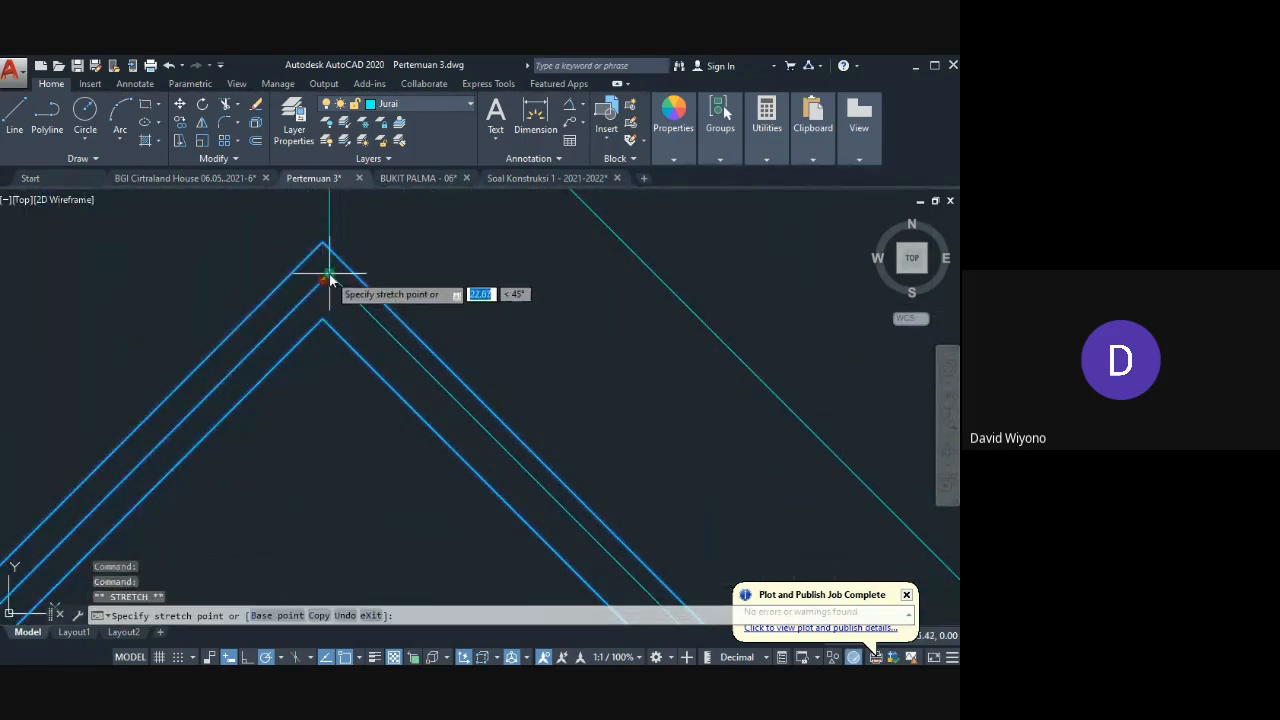
key("Escape")
Step: Stretch the multiline's lower right end vertex onto the endpoint of the jurai line
scroll(528, 428, "down", 4)
scroll(369, 323, "up", 3)
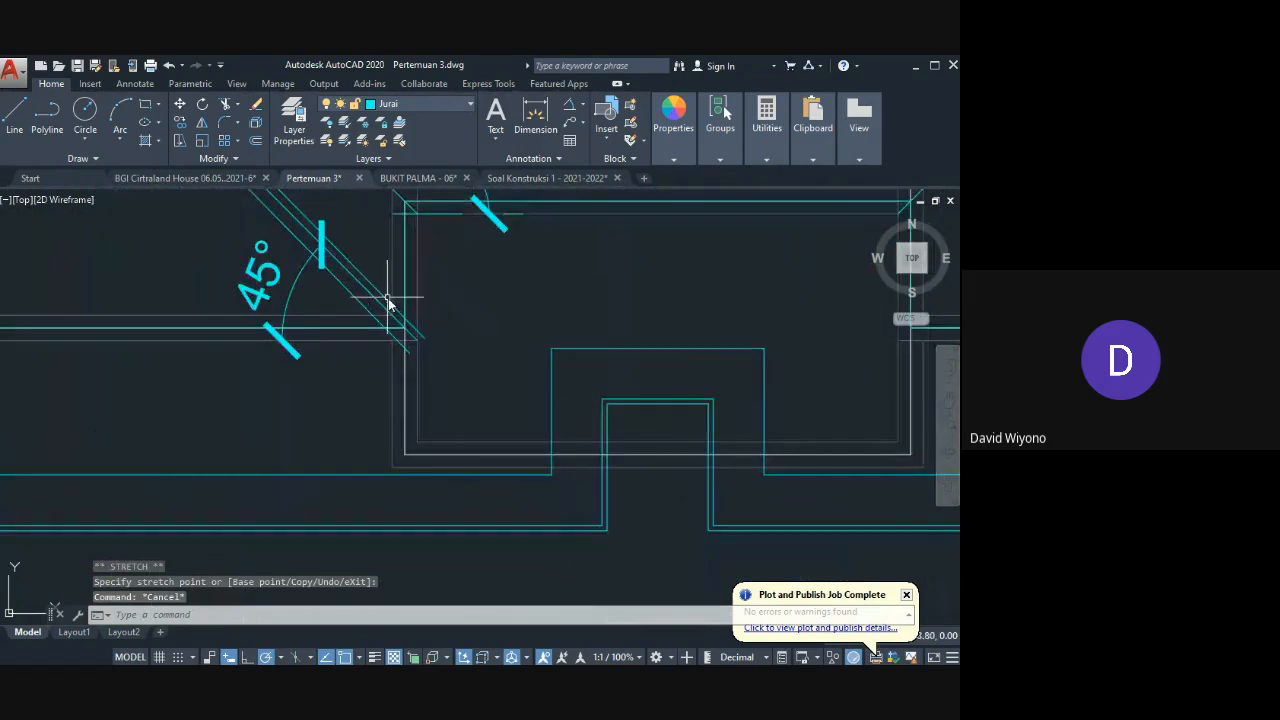
left_click(418, 341)
scroll(418, 345, "up", 2)
left_click(414, 370)
key("Escape")
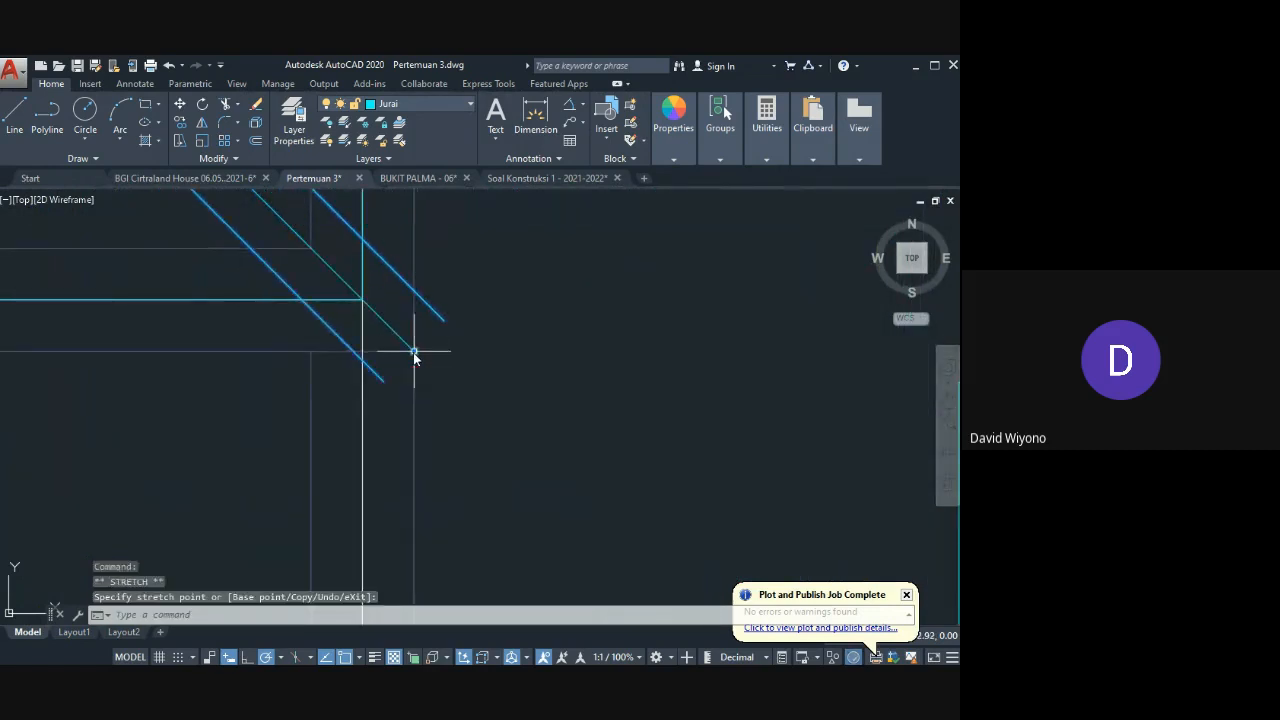
Step: Start another multiline from the lower end of the jurai line at the 135° corner
scroll(314, 323, "down", 4)
scroll(349, 357, "down", 2)
scroll(343, 415, "up", 2)
type("m")
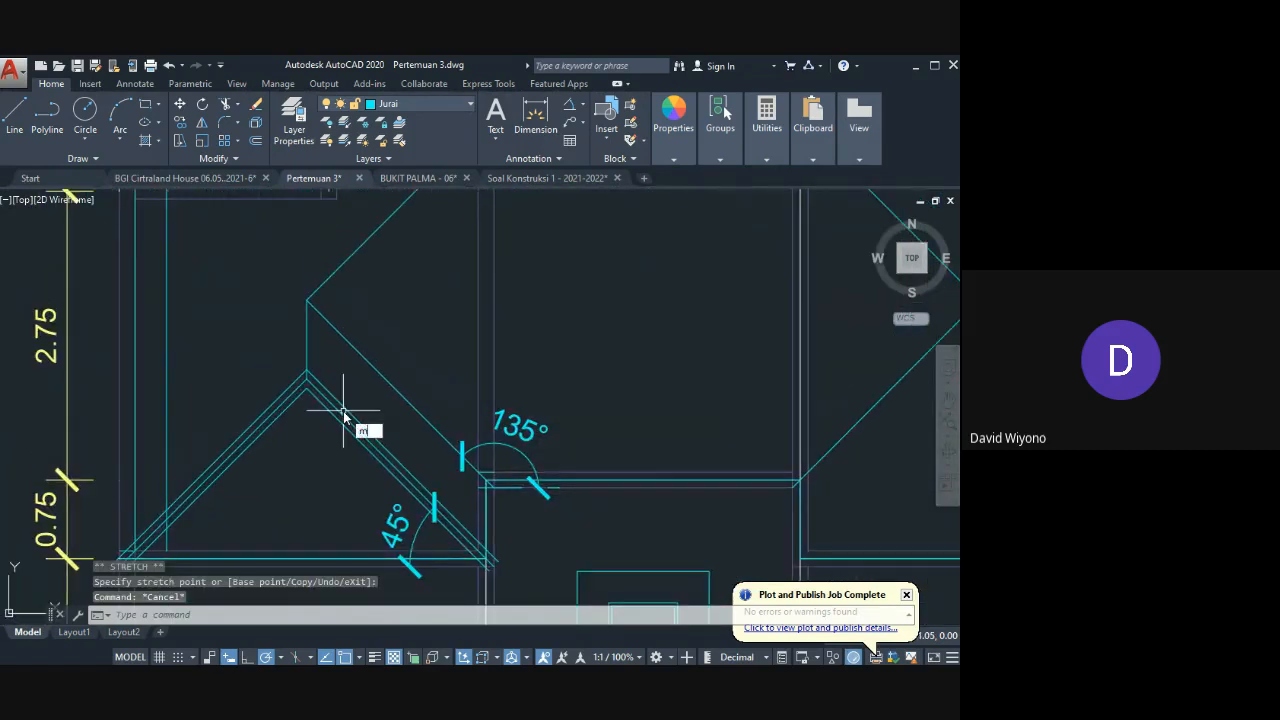
type("l")
key("Return")
left_click(488, 484)
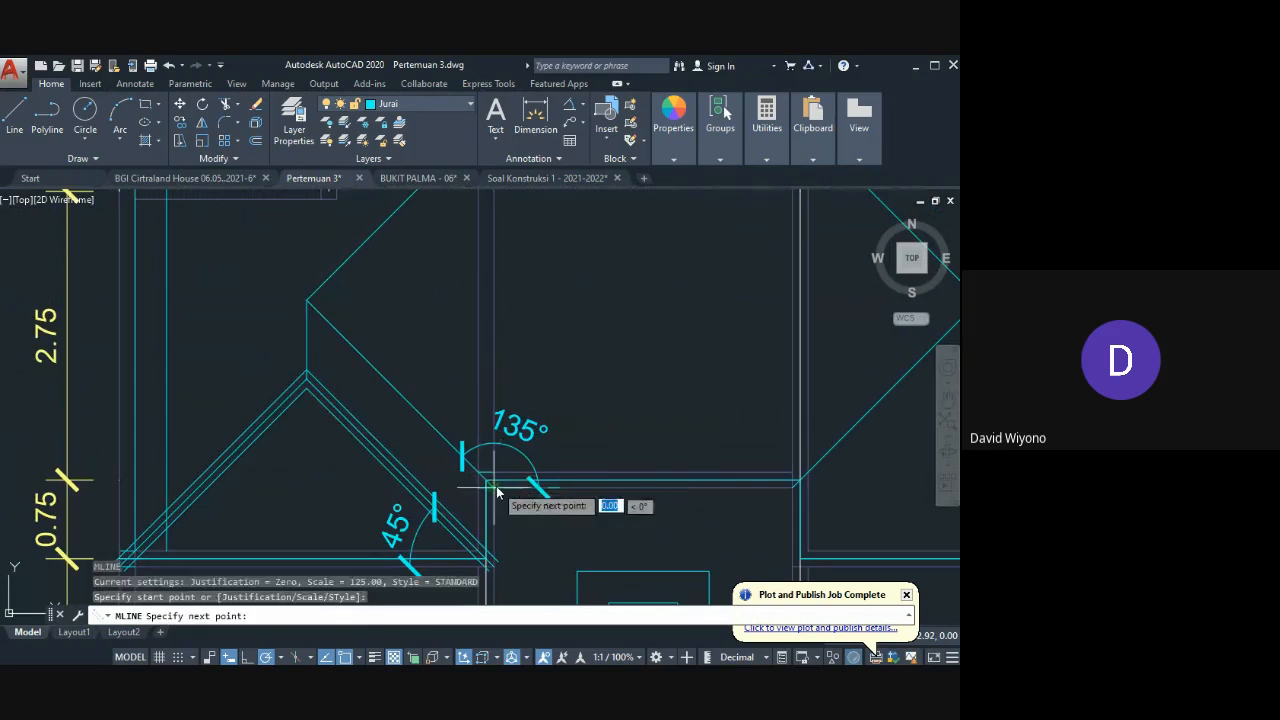
Step: Draw a multiline along the diamond-shaped hip lines, from the 135° corner through the left, upper and right vertices to the opposite lower corner
left_click(307, 300)
scroll(400, 265, "down", 3)
left_click(452, 222)
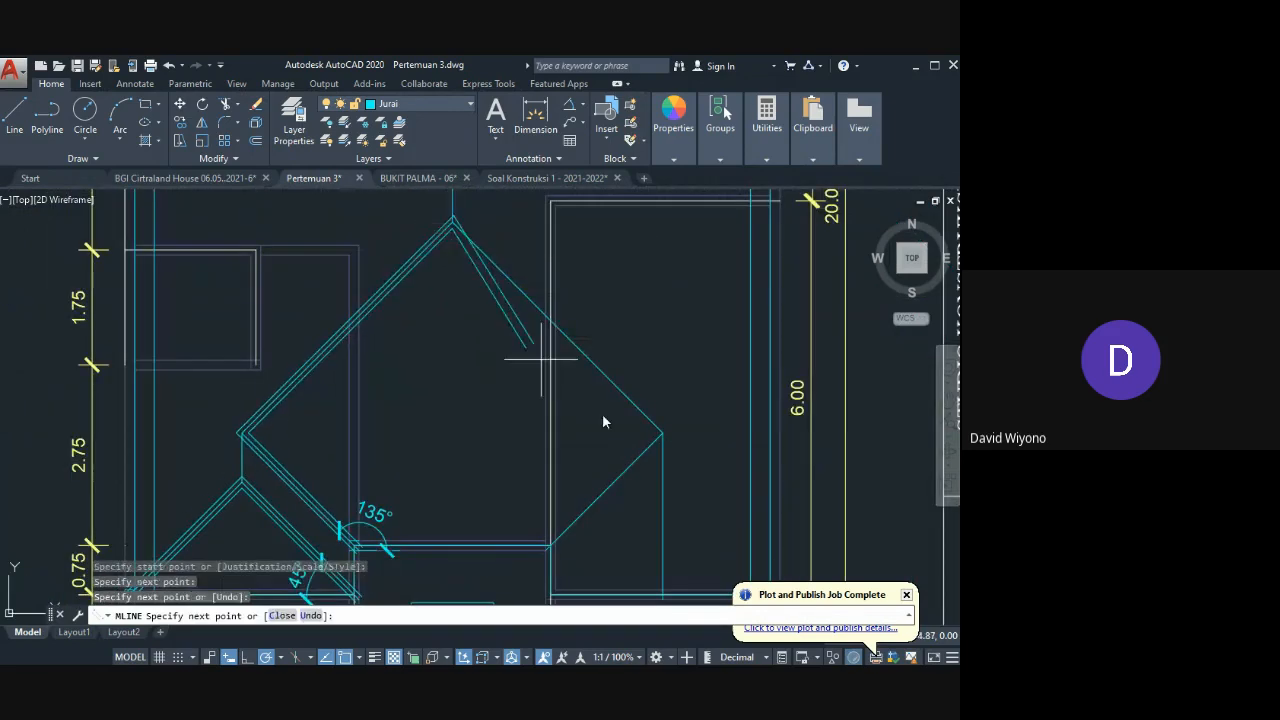
left_click(663, 435)
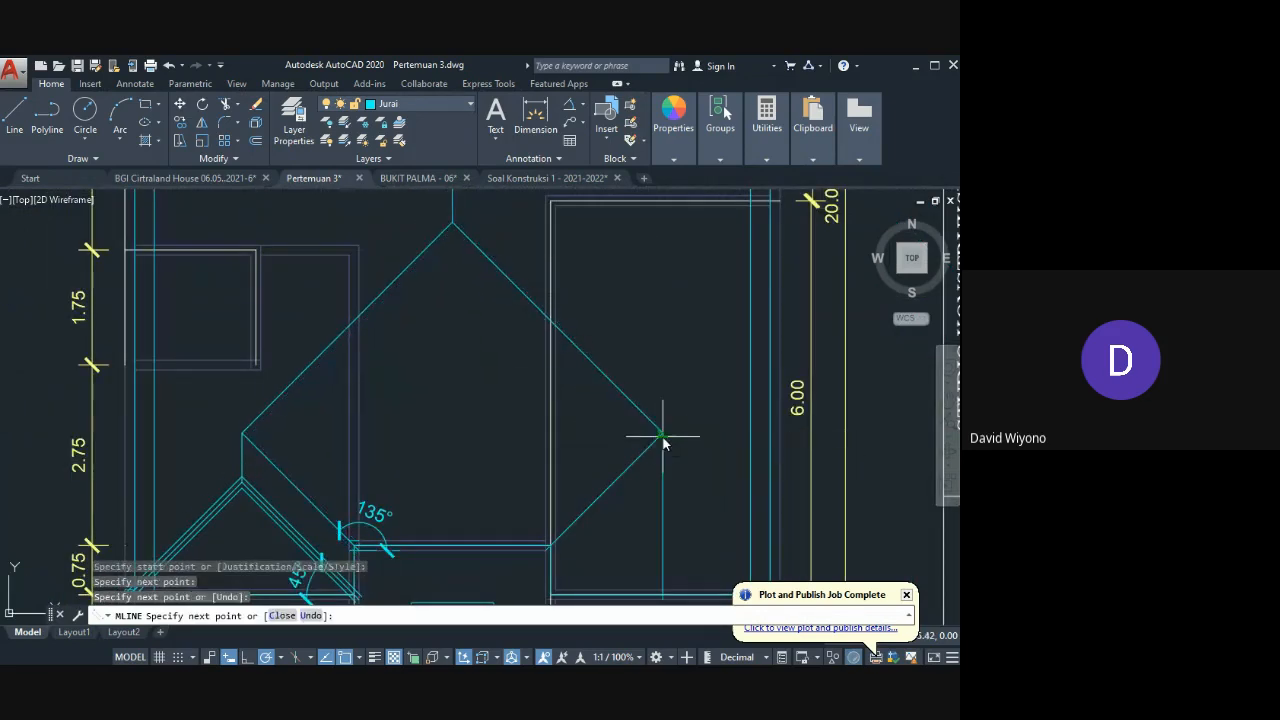
left_click(546, 550)
key("Return")
middle_click_drag(641, 512, 588, 426)
scroll(588, 426, "down", 3)
middle_click_drag(429, 312, 446, 442)
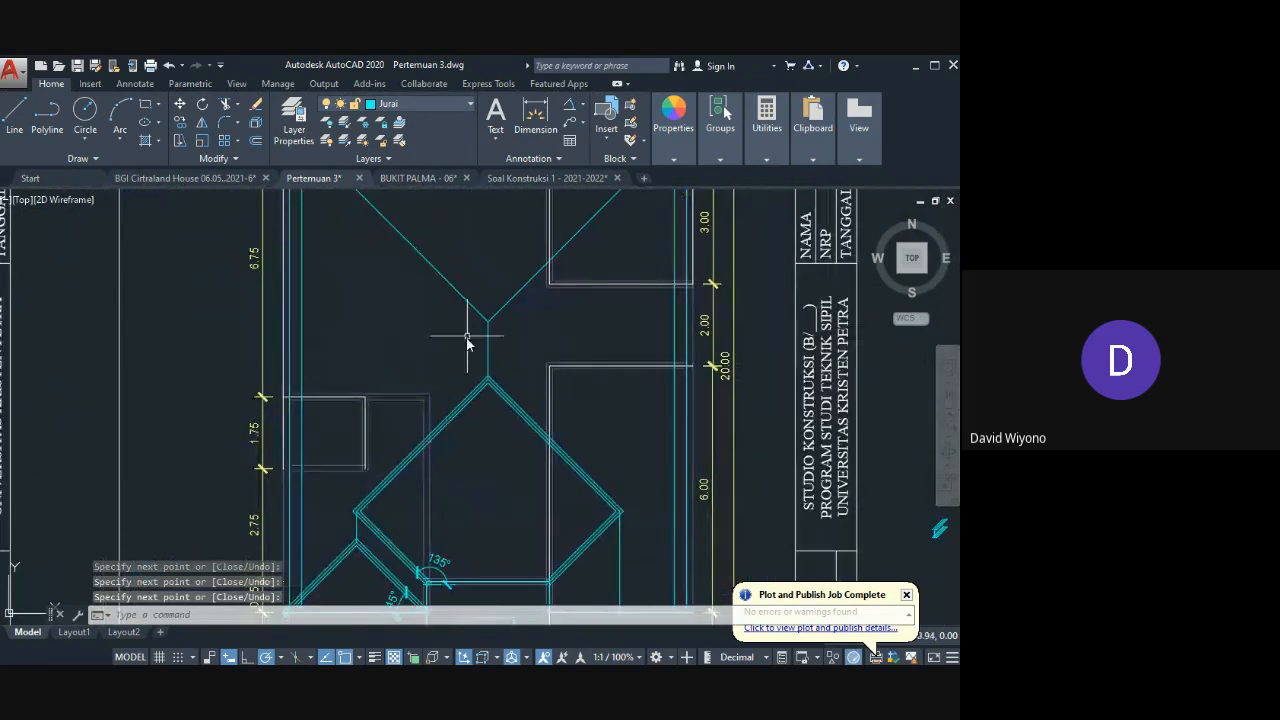
scroll(467, 340, "up", 2)
key("Return")
left_click(277, 218)
scroll(338, 376, "up", 2)
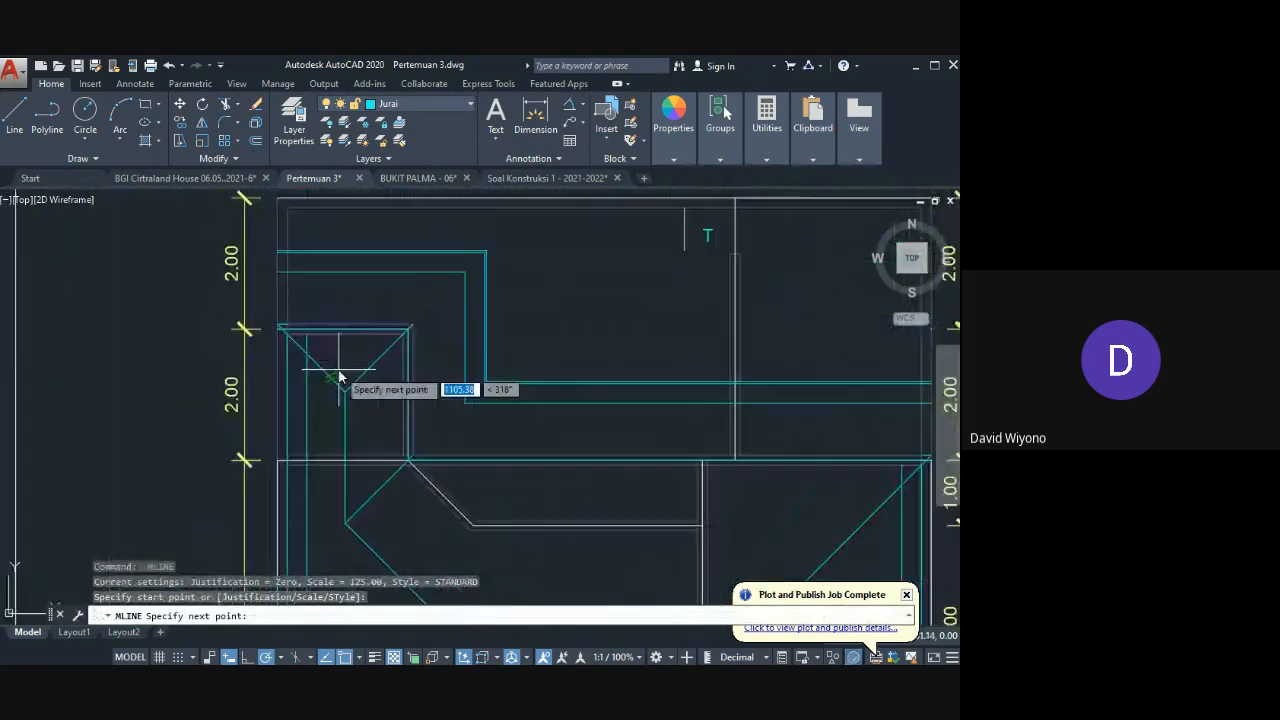
scroll(277, 309, "up", 2)
key("Escape")
Step: Draw a V-shaped multiline along both hip lines of the small upper-left roof, running from corner to corner through their meeting point
key("Return")
scroll(277, 363, "up", 2)
left_click(277, 360)
scroll(366, 424, "up", 2)
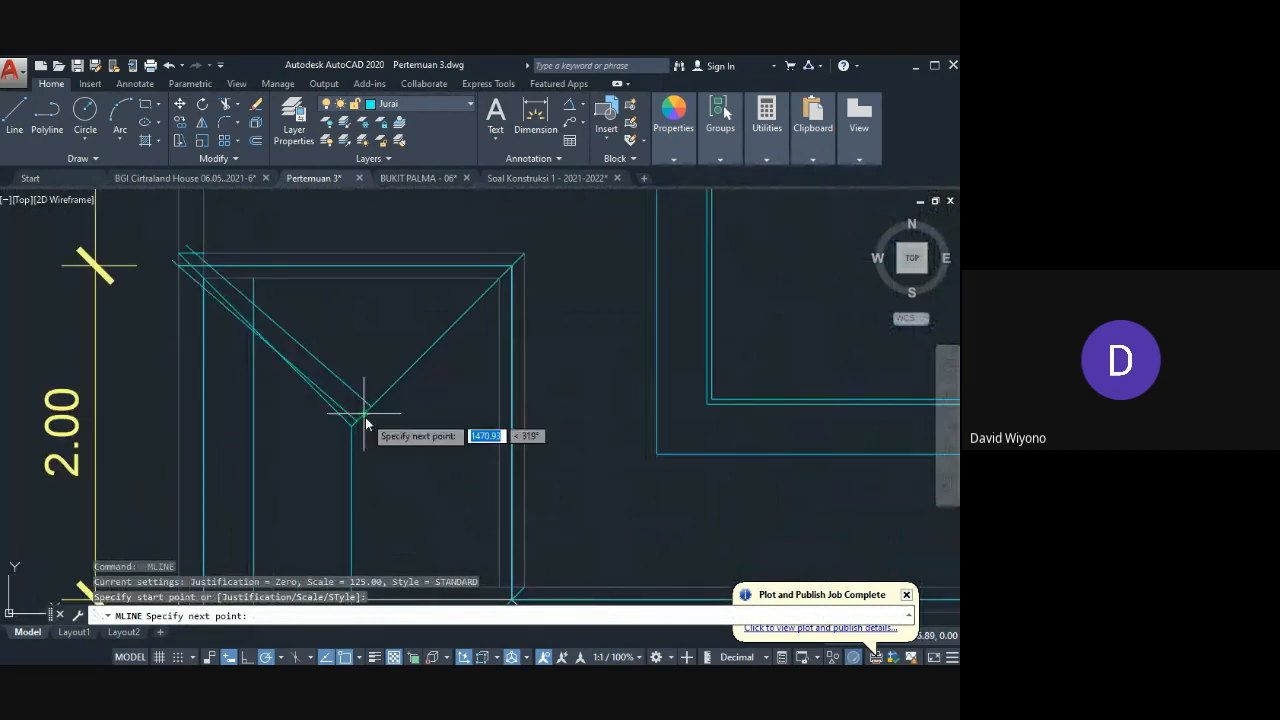
left_click(361, 435)
scroll(433, 312, "up", 2)
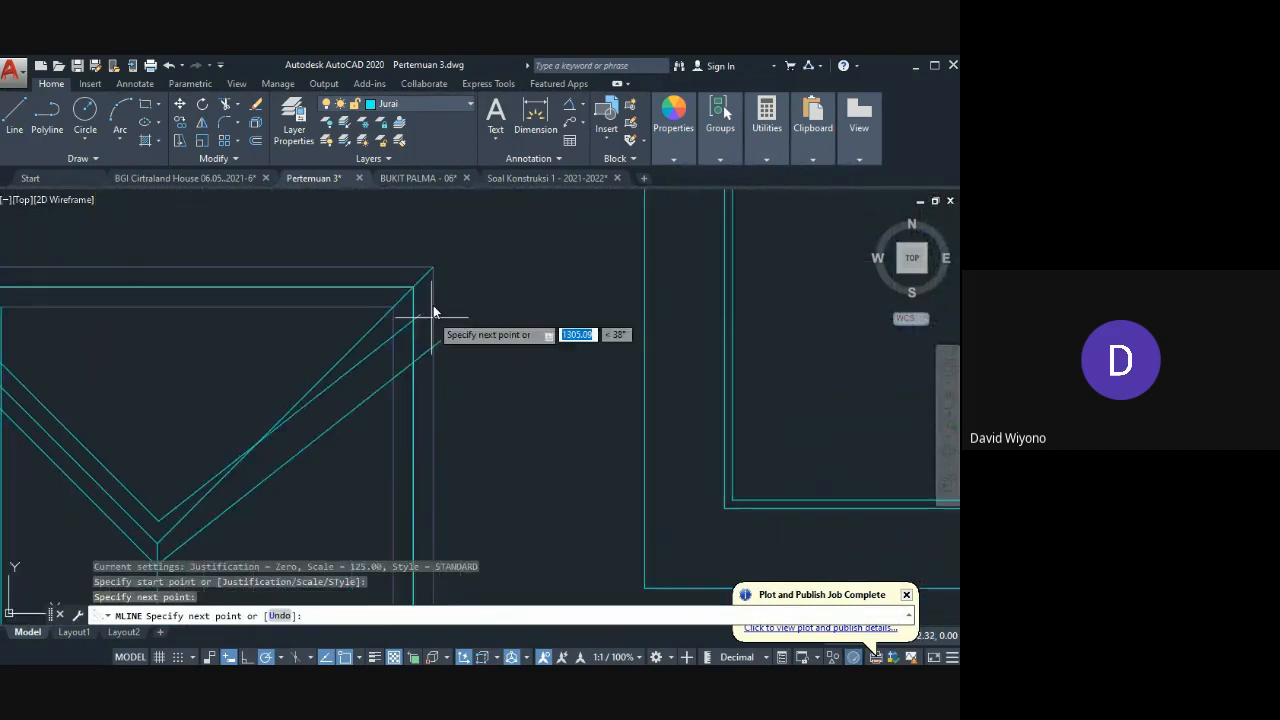
left_click(433, 274)
key("Return")
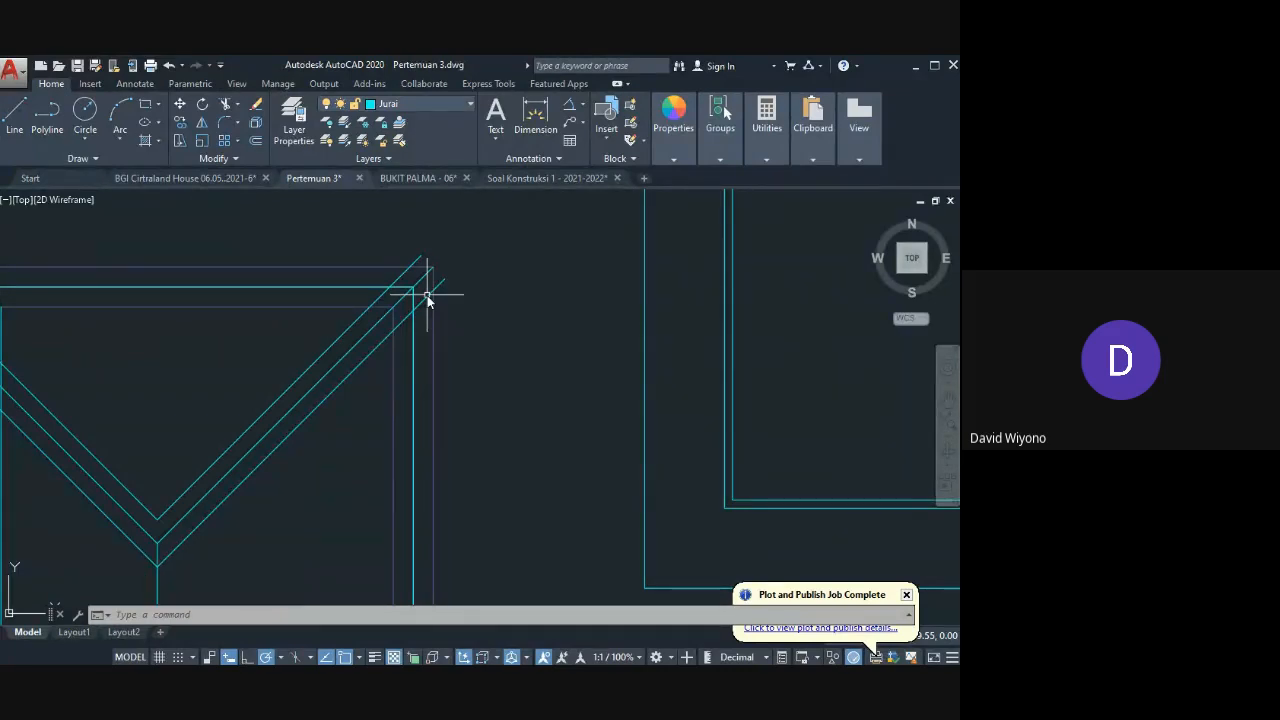
Step: Draw a multiline from the small roof's inner corner through the left vertex and the lower ridge junction to the upper-right roof corner
scroll(412, 290, "down", 3)
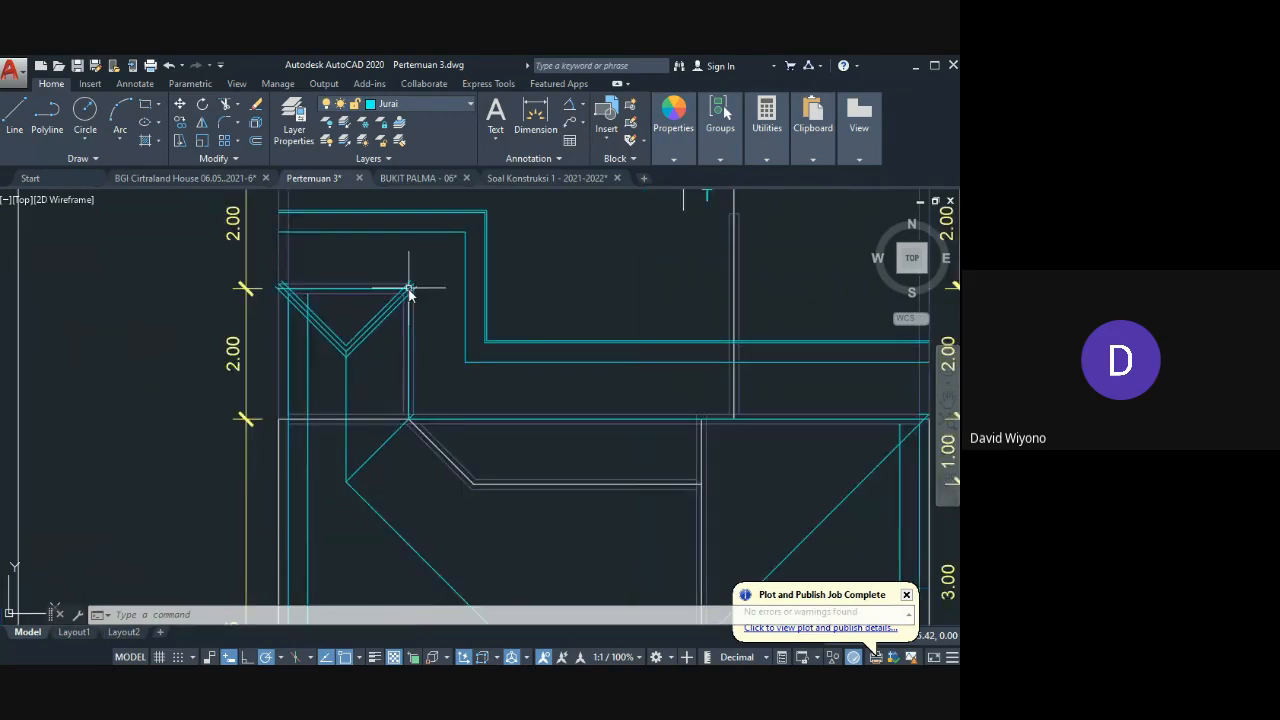
scroll(412, 280, "up", 1)
key("Return")
left_click(408, 280)
scroll(417, 282, "up", 4)
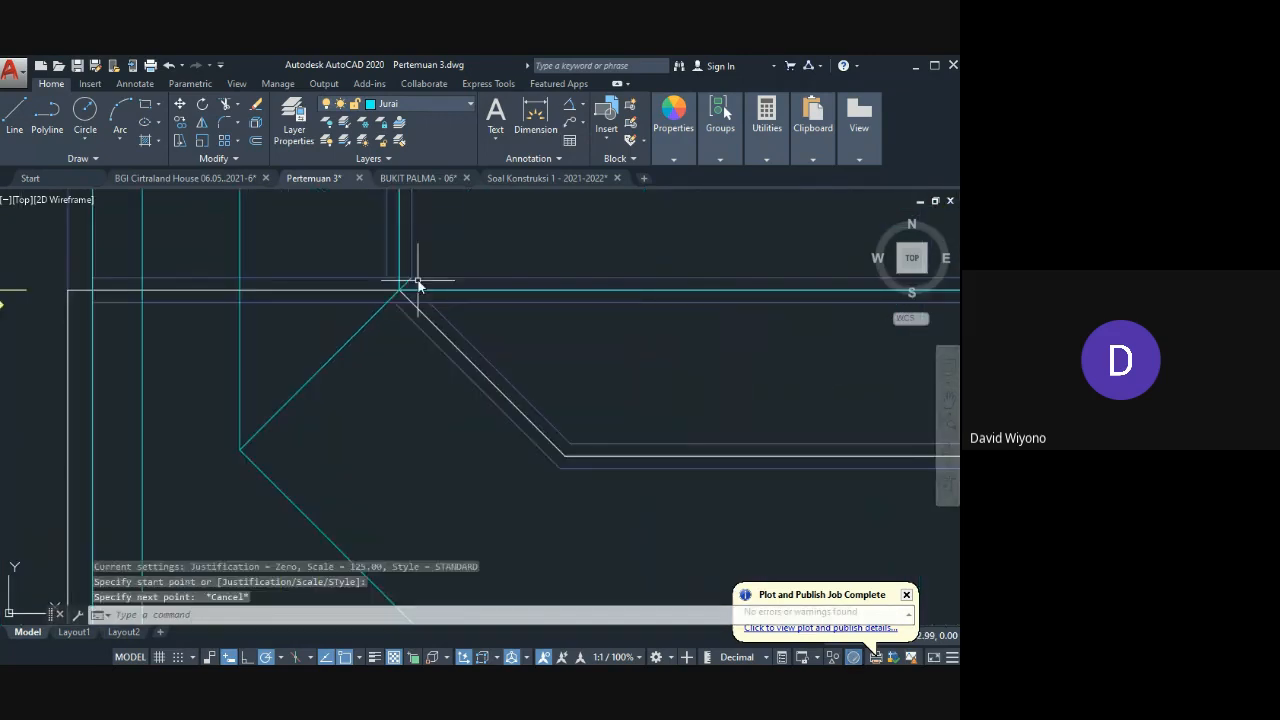
left_click(249, 448)
scroll(300, 443, "down", 3)
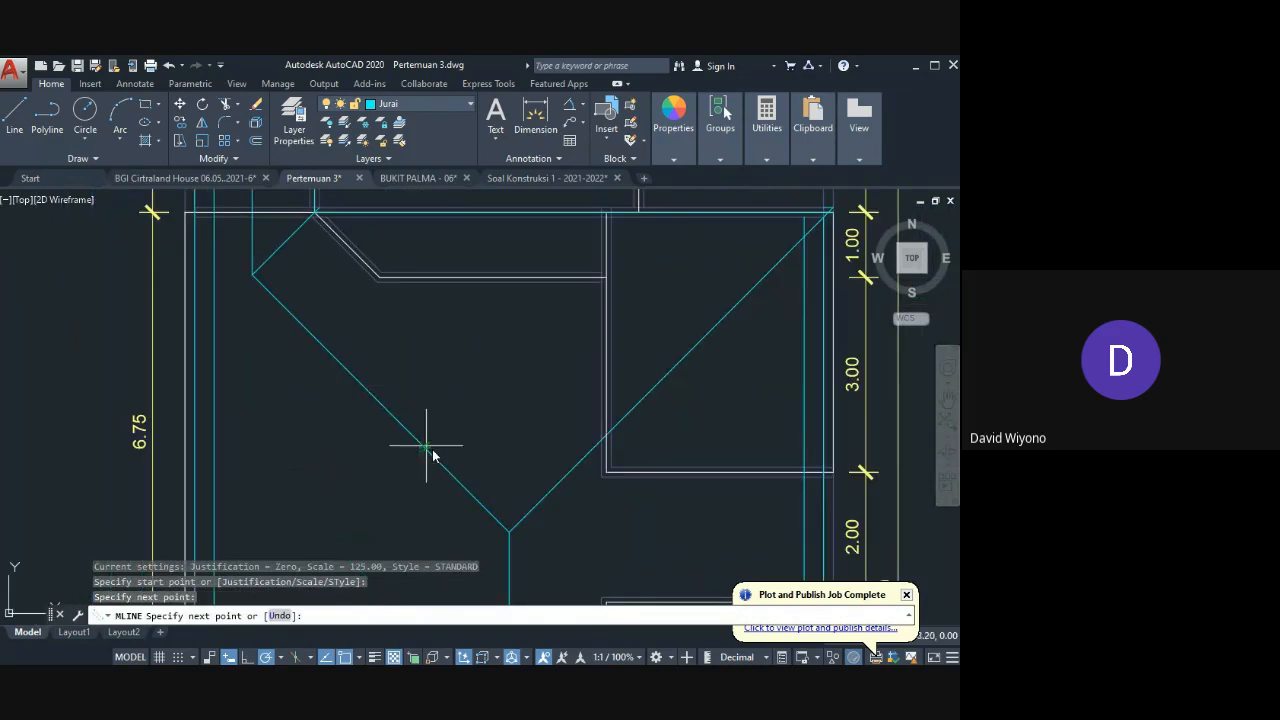
left_click(510, 530)
middle_click_drag(575, 418, 367, 469)
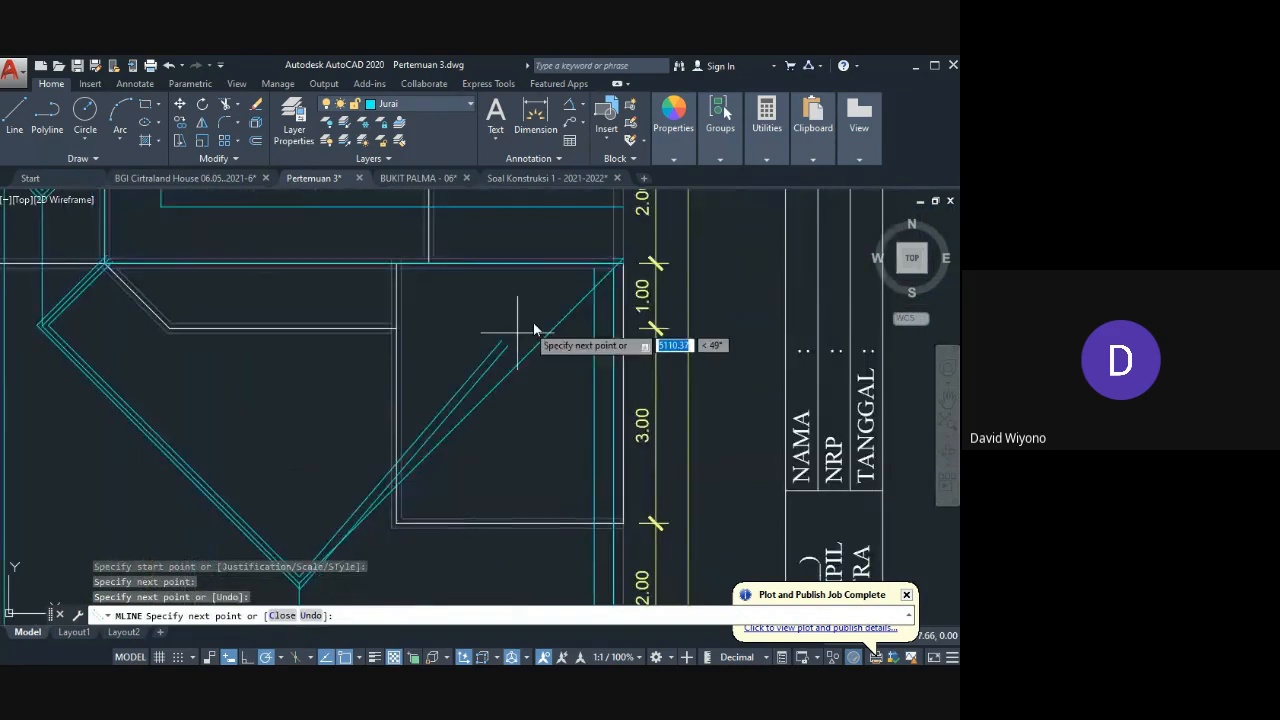
scroll(624, 260, "up", 6)
left_click(624, 262)
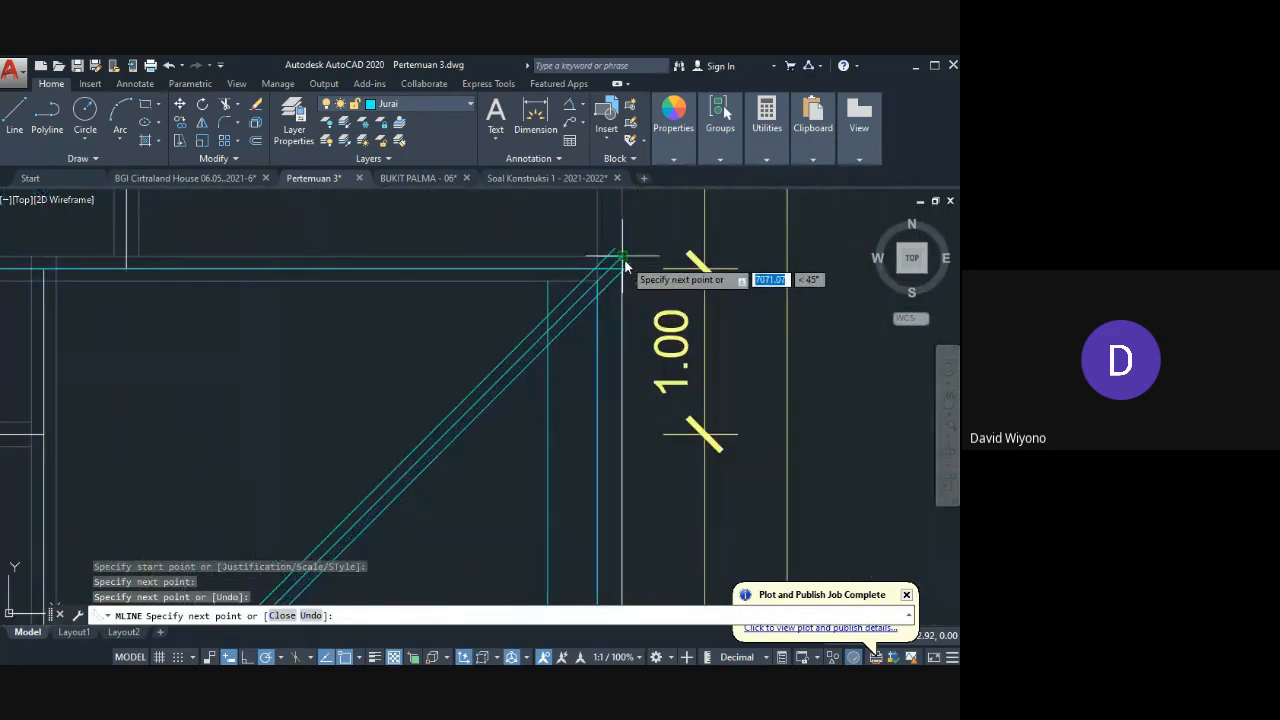
scroll(620, 285, "down", 8)
key("Return")
Step: Trim the end of the inner vertical line where it crosses the hip multiline at the upper-right roof corner
scroll(620, 290, "down", 3)
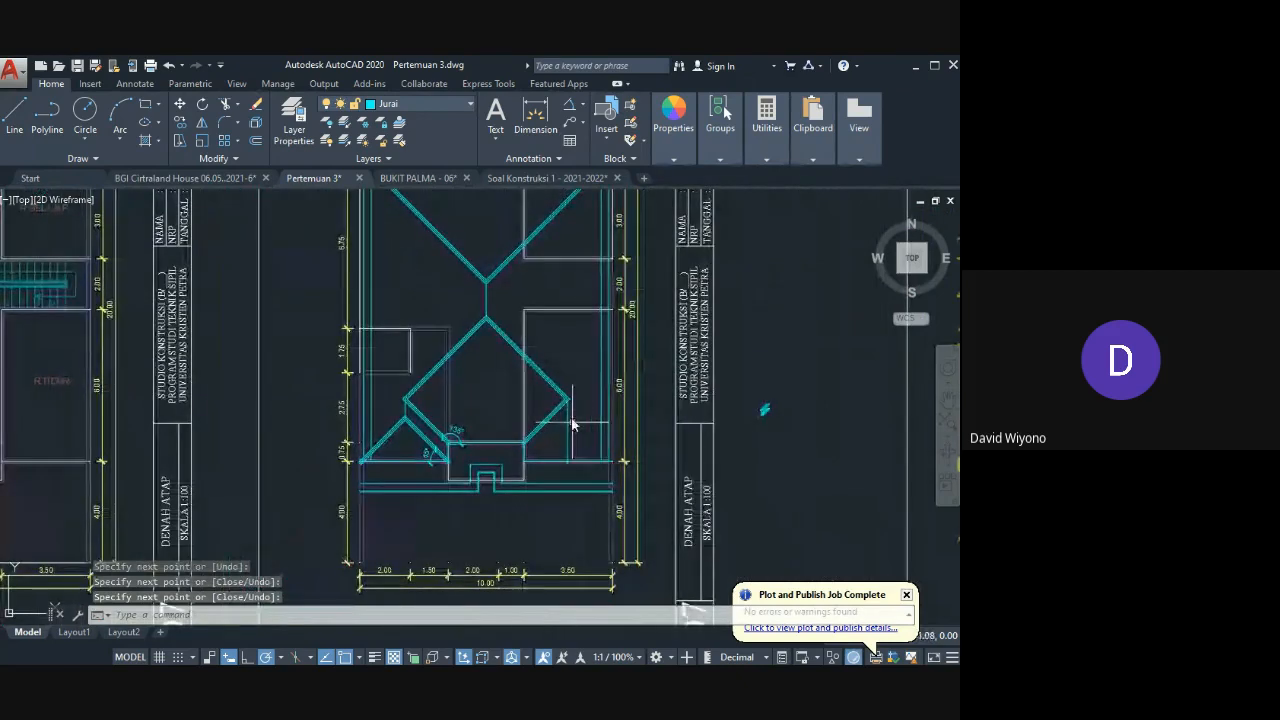
middle_click_drag(485, 390, 505, 400)
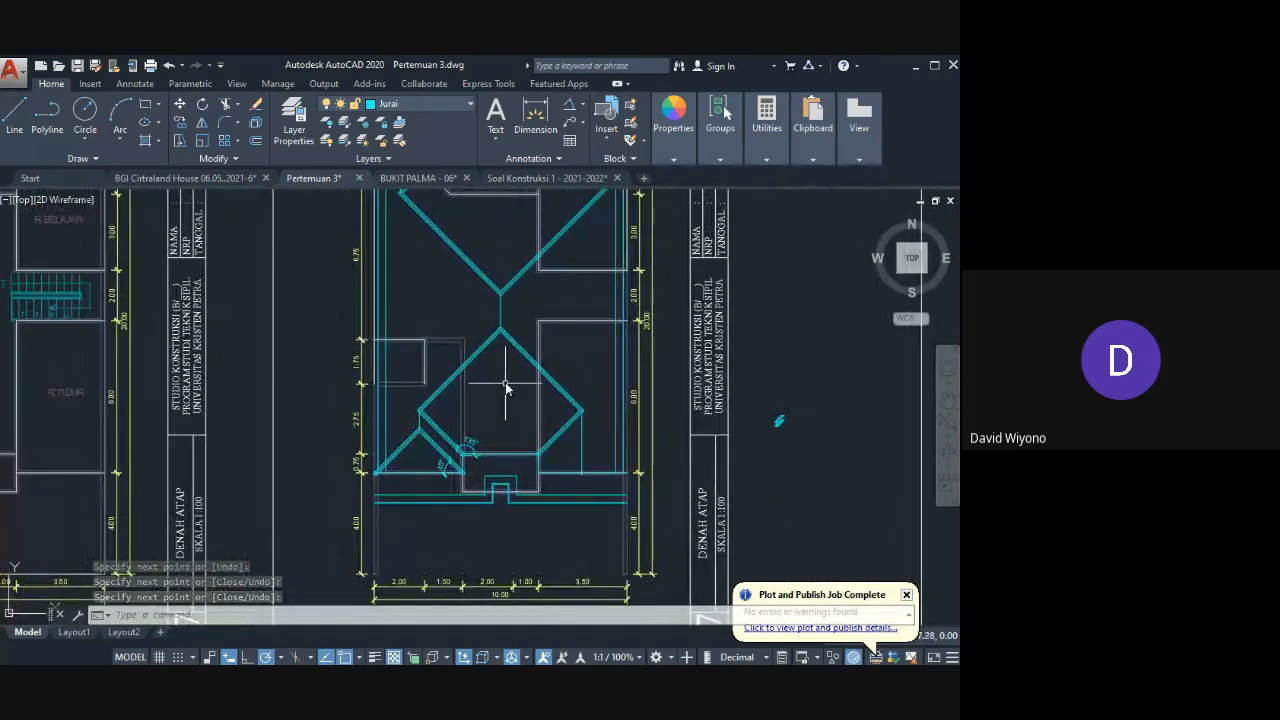
scroll(515, 380, "up", 1)
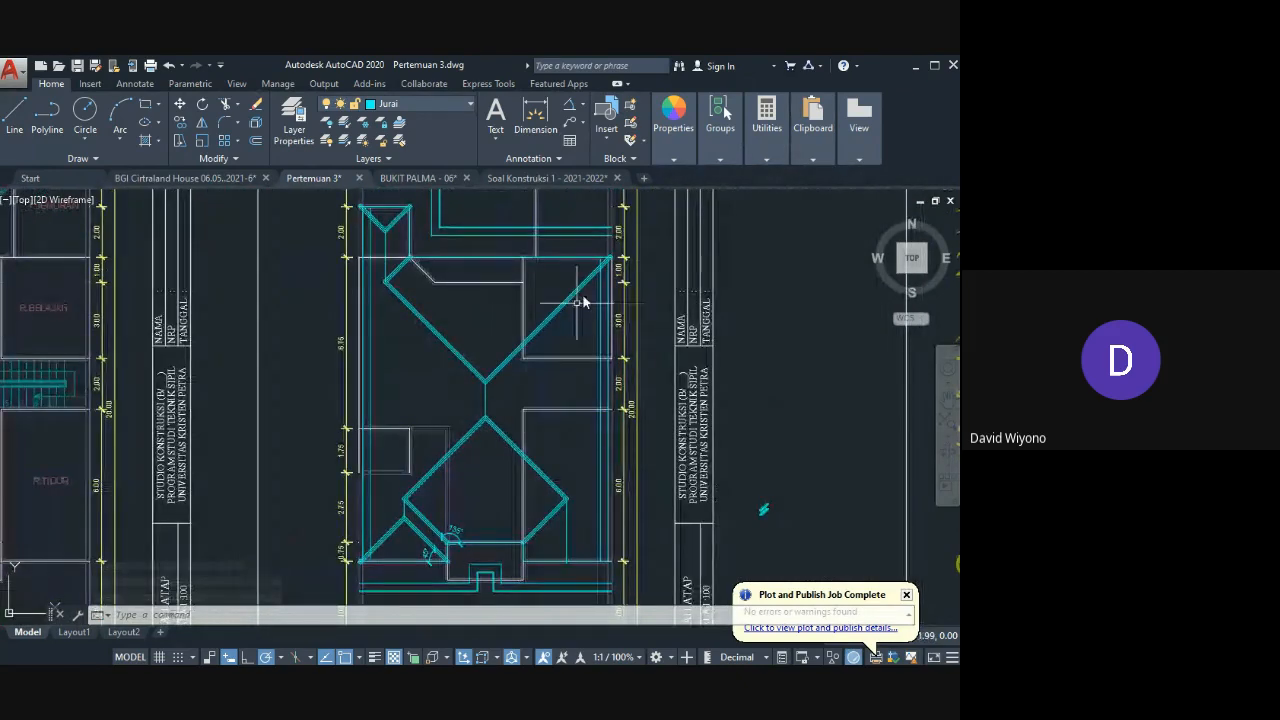
scroll(595, 285, "up", 5)
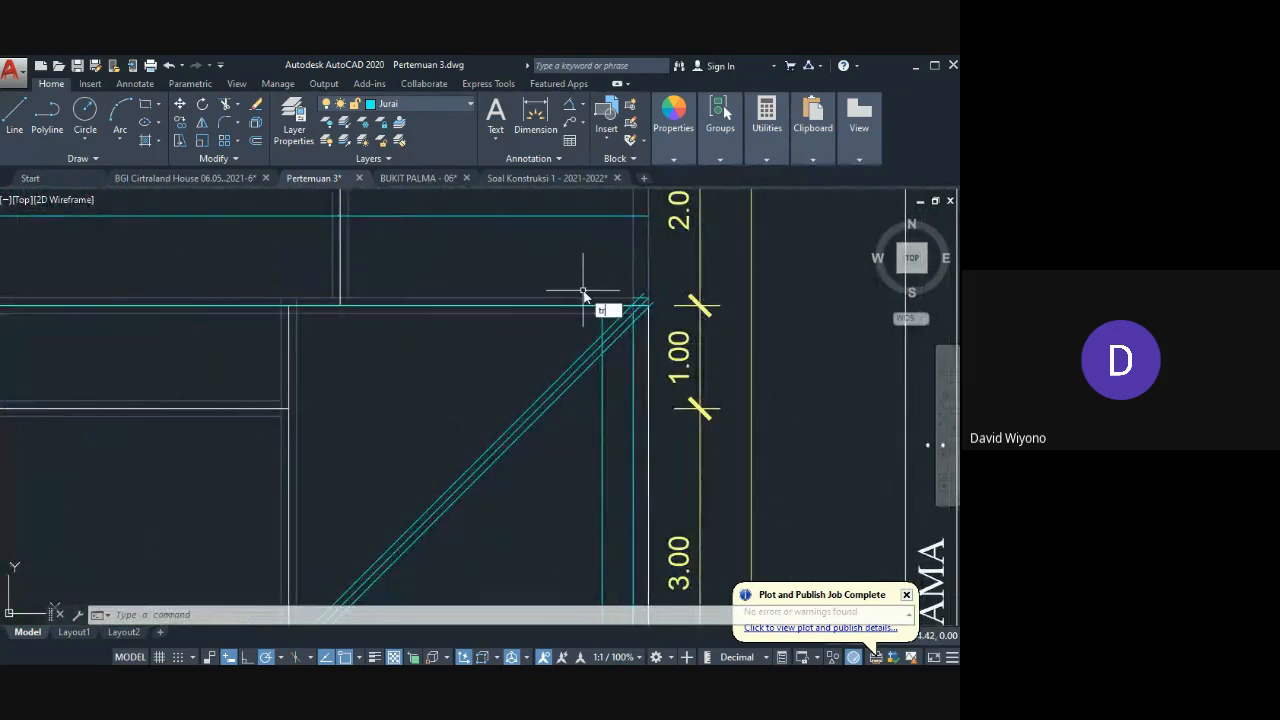
key("space")
left_click(609, 332)
key("space")
left_click(603, 323)
scroll(603, 328, "down", 4)
middle_click_drag(602, 490, 560, 190)
scroll(551, 507, "up", 2)
middle_click_drag(551, 507, 579, 384)
middle_click_drag(408, 336, 664, 405)
key("Escape")
key("space")
left_click(323, 398)
key("Escape")
Step: Trim both ends of the roof's left inner vertical line, using the upper-left and lower-left hip multilines as cutting edges
scroll(326, 400, "up", 4)
key("space")
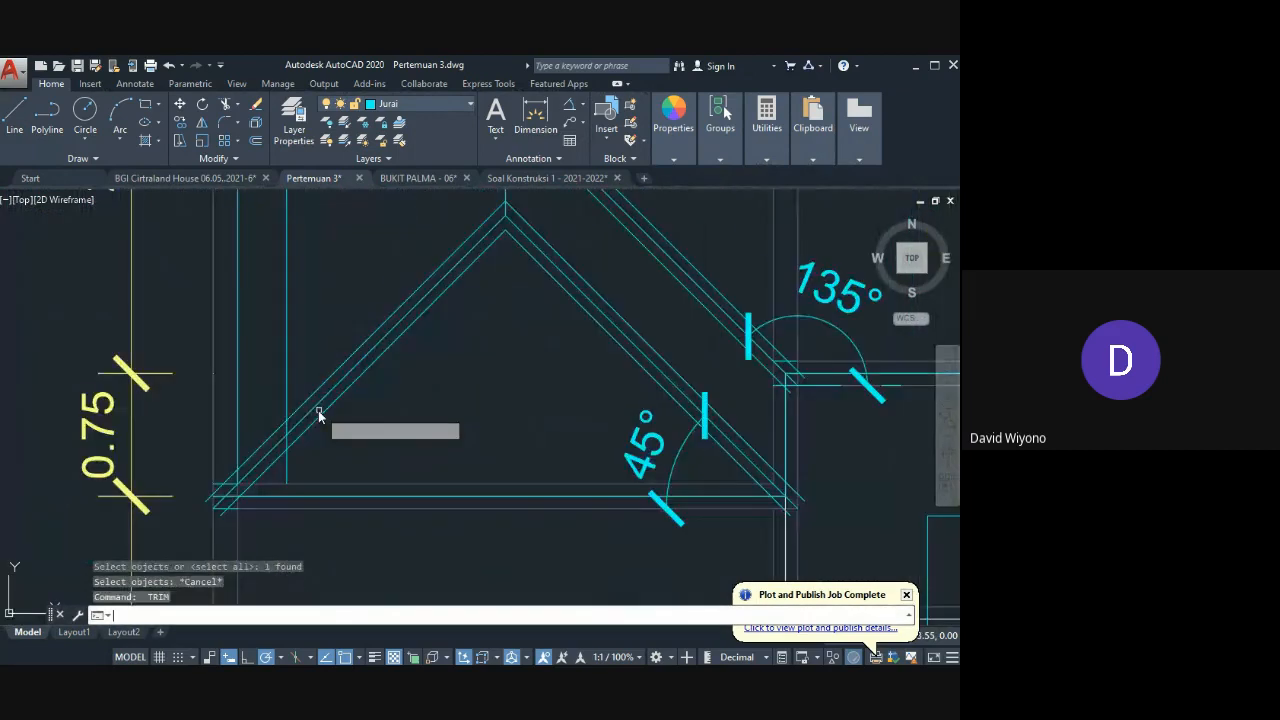
left_click(319, 414)
scroll(343, 285, "down", 3)
scroll(379, 419, "up", 5)
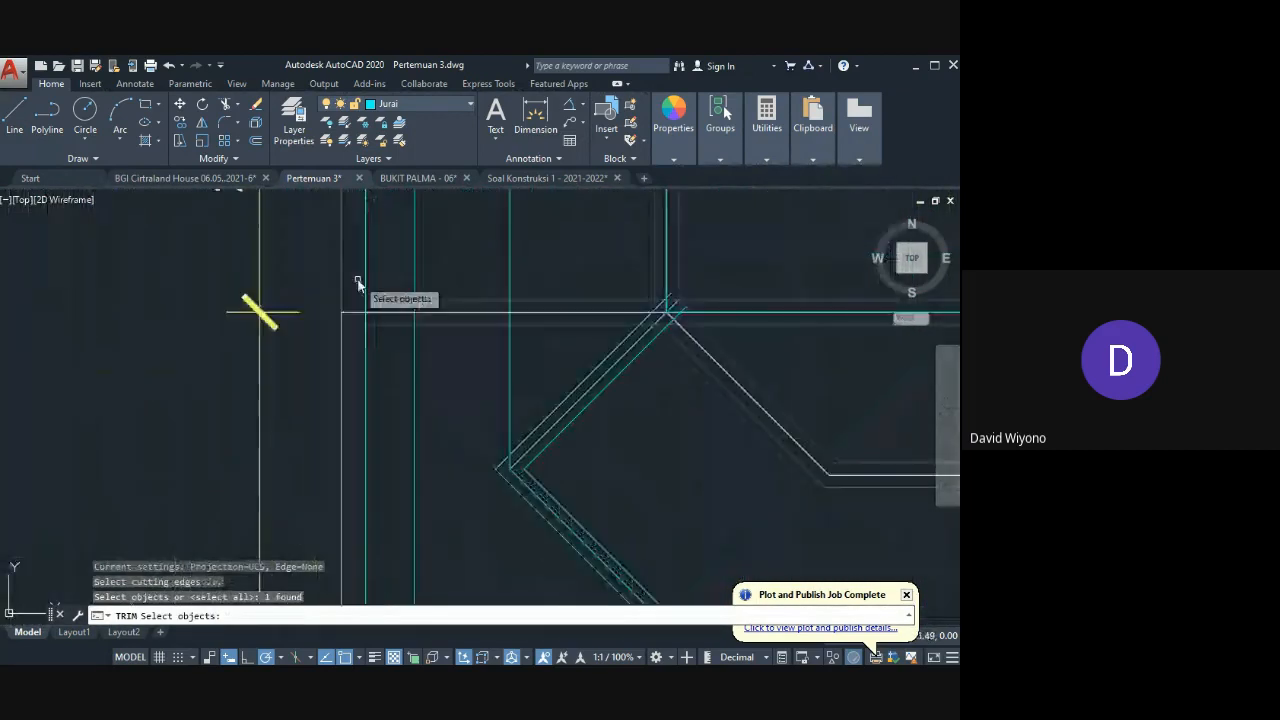
middle_click_drag(363, 284, 394, 472)
left_click(488, 277)
middle_click_drag(464, 248, 464, 348)
key("space")
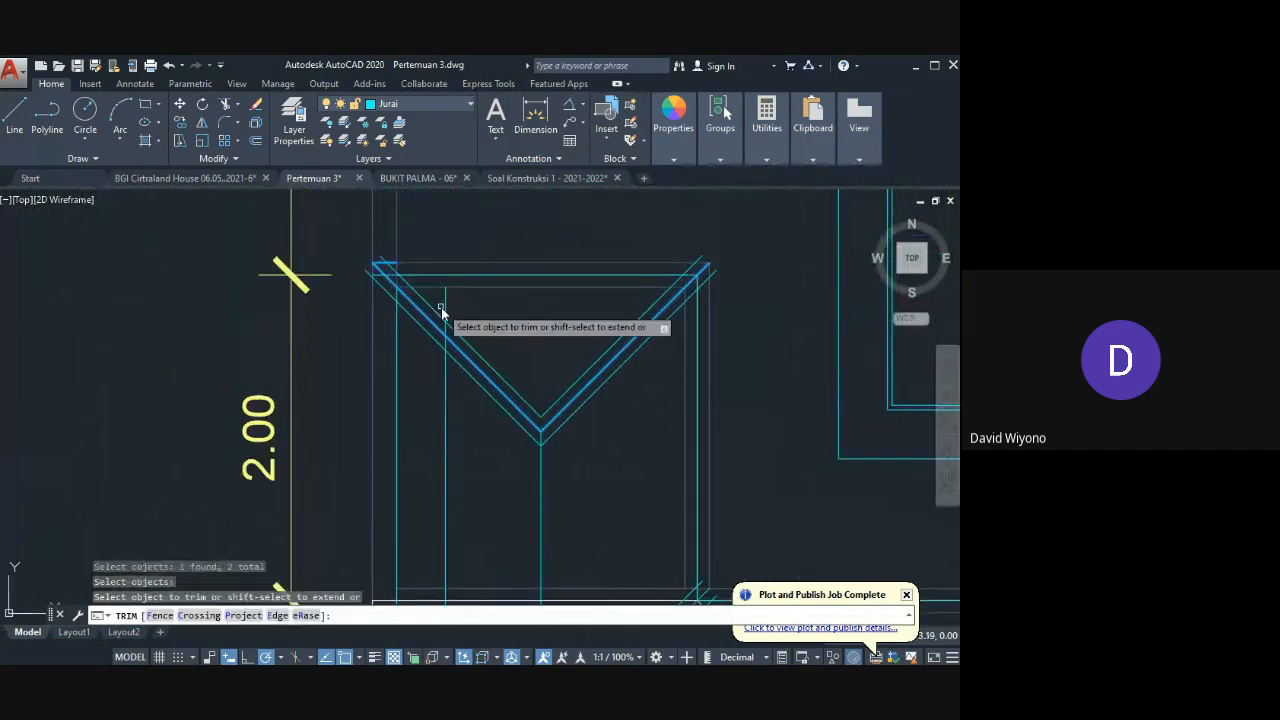
left_click(443, 308)
left_click(460, 322)
scroll(461, 323, "down", 4)
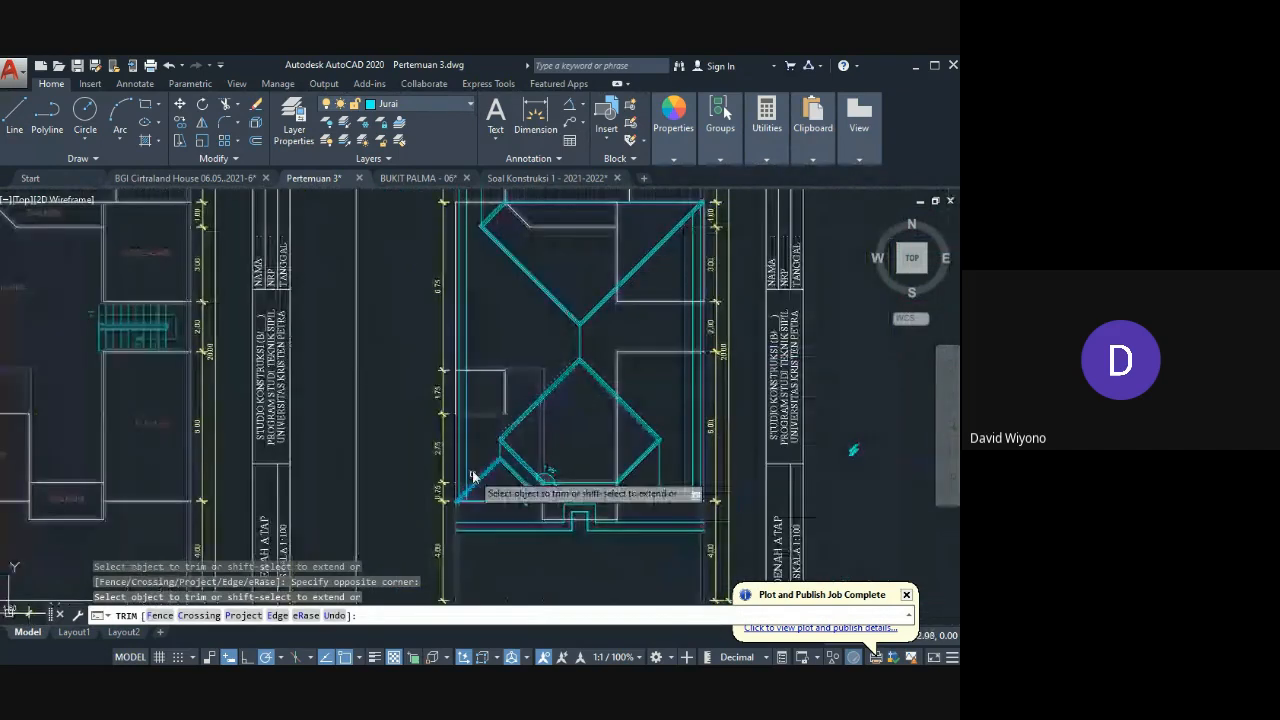
scroll(473, 477, "up", 5)
scroll(482, 494, "down", 5)
key("Escape")
Step: Extend the roof's right inner vertical line down to the outer front eave line
scroll(524, 388, "up", 3)
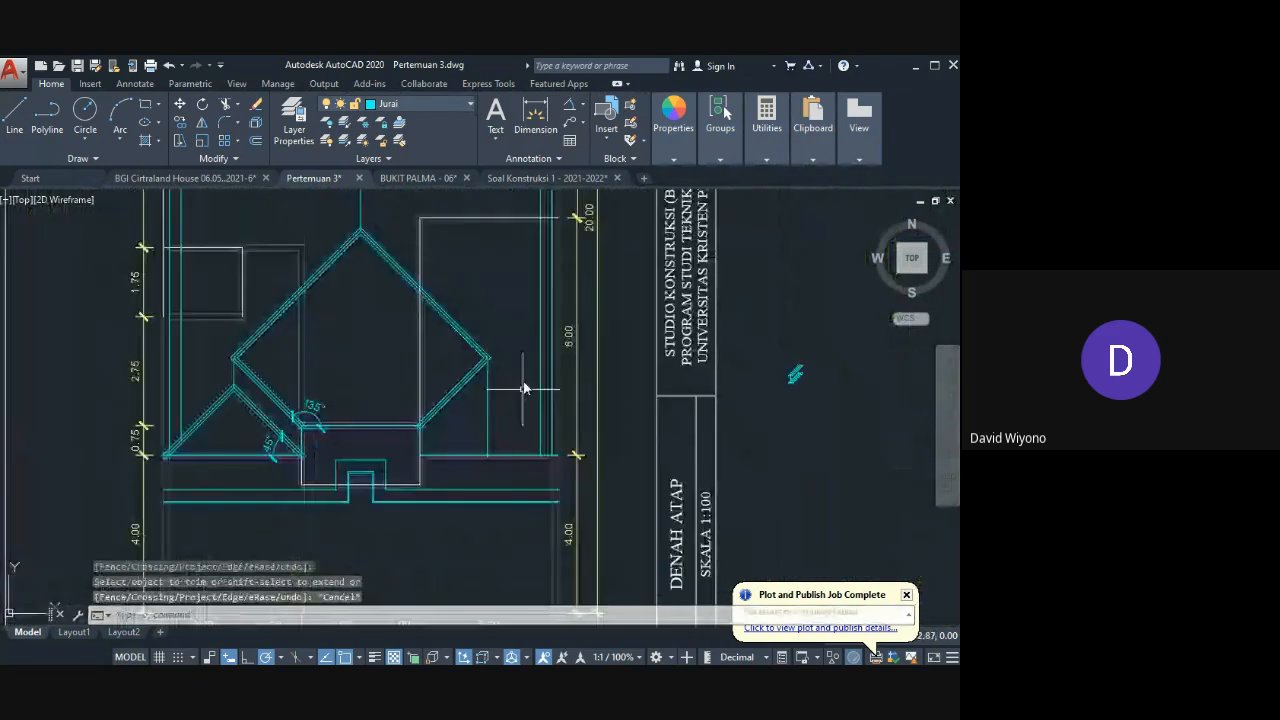
type("ex")
key("space")
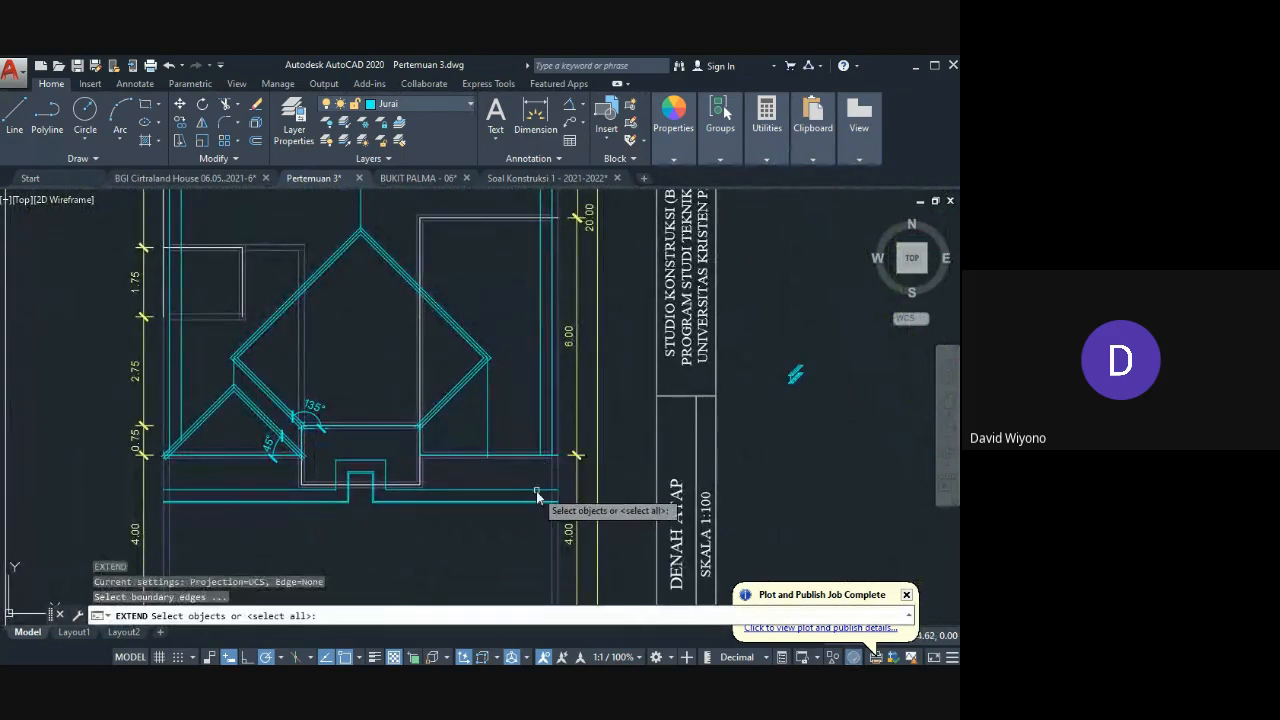
scroll(537, 500, "up", 3)
left_click(544, 499)
key("space")
left_click(560, 327)
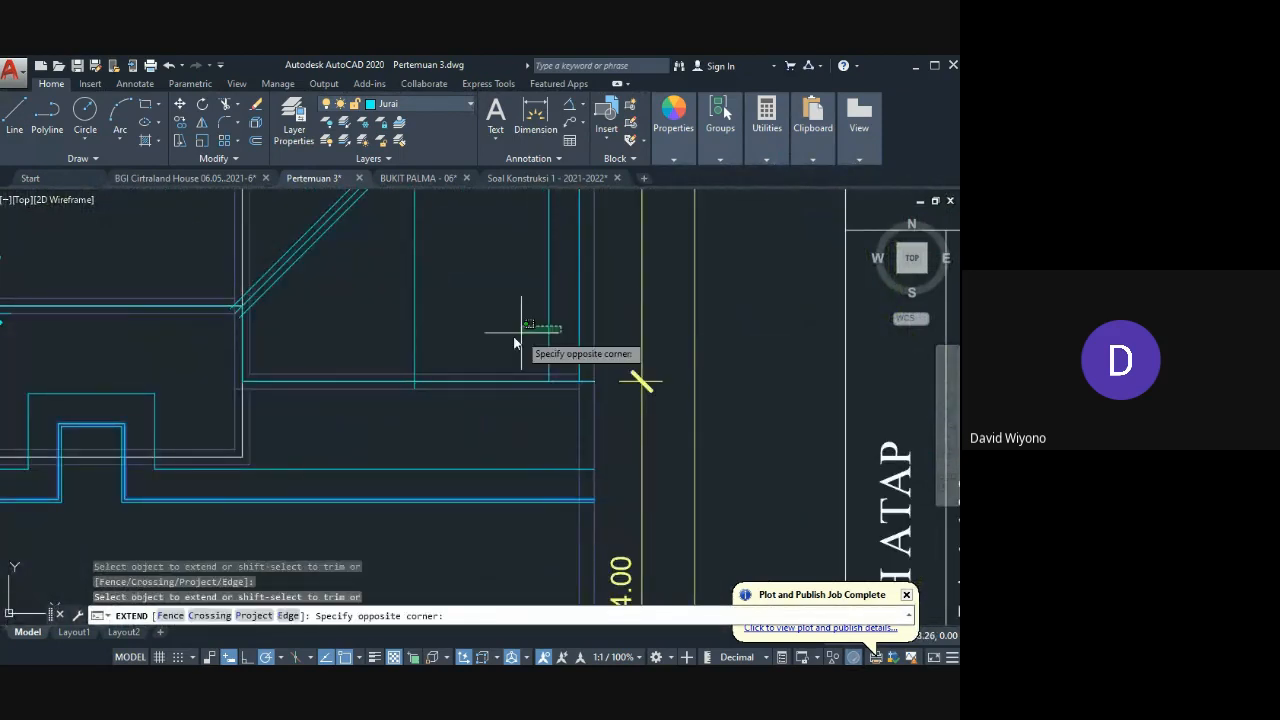
left_click(520, 334)
key("Escape")
scroll(621, 426, "down", 3)
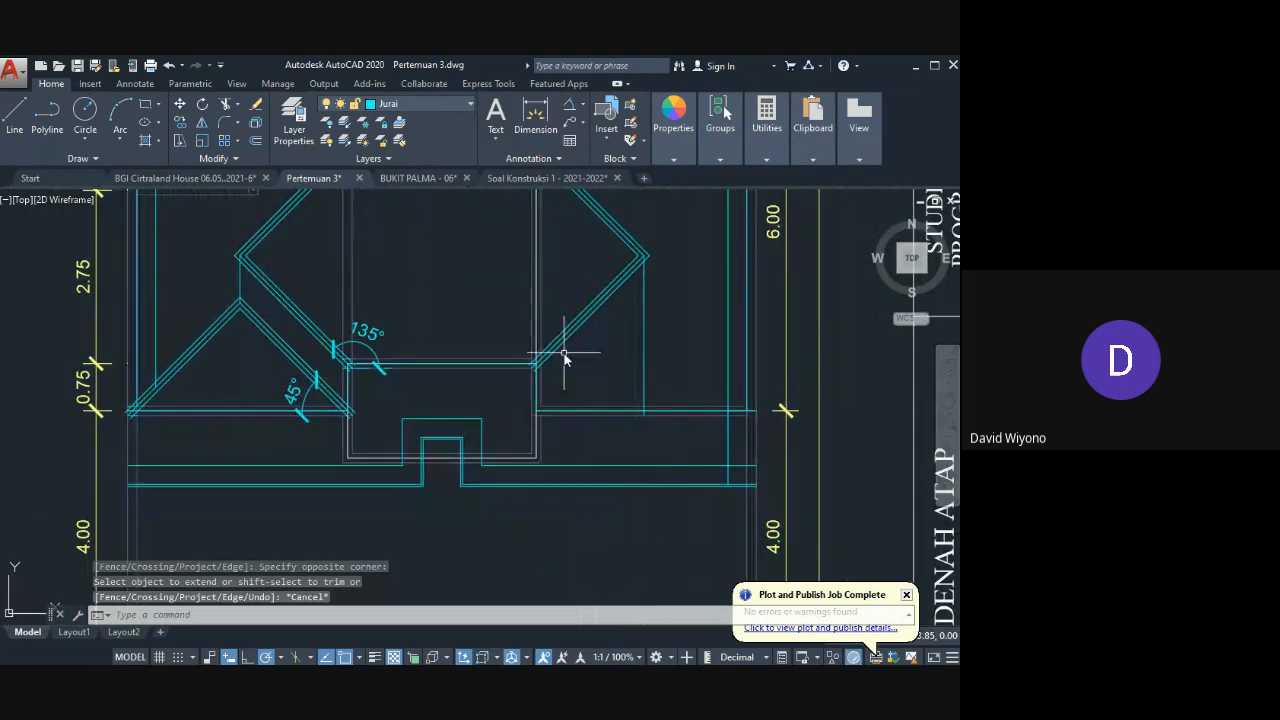
type("ex")
key("space")
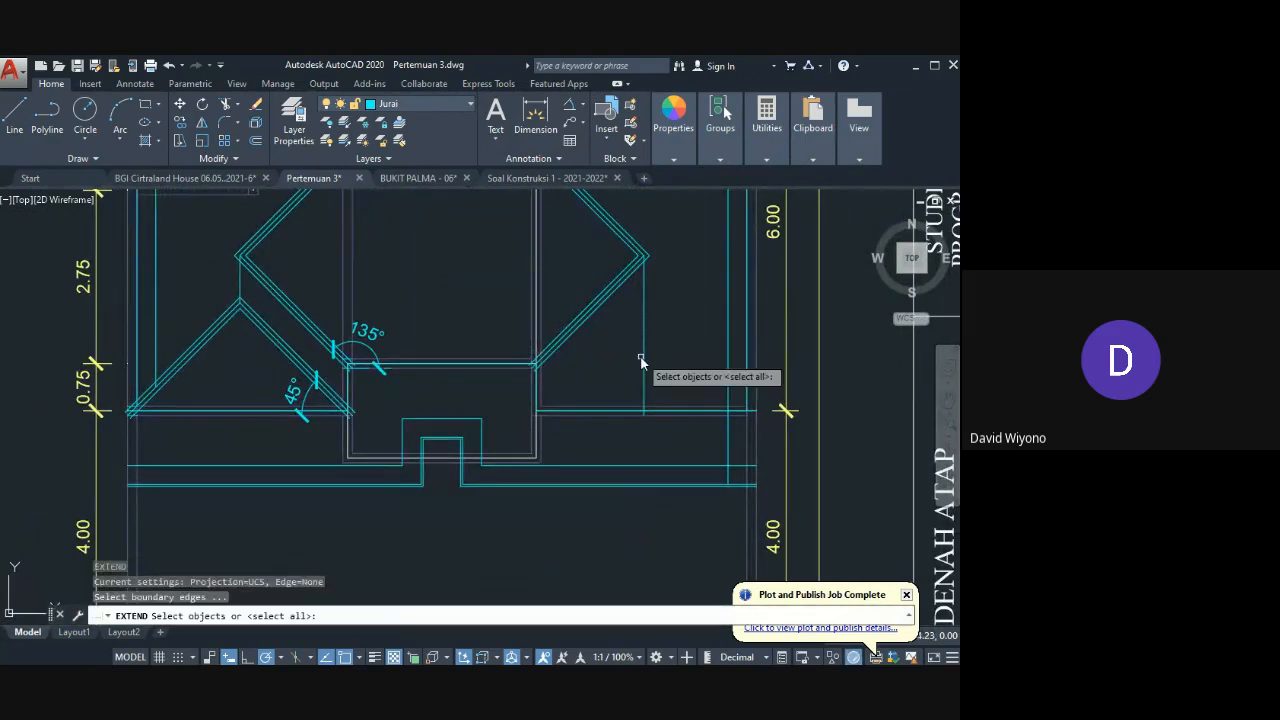
left_click(641, 357)
left_click(643, 440)
left_click(660, 343)
left_click(594, 366)
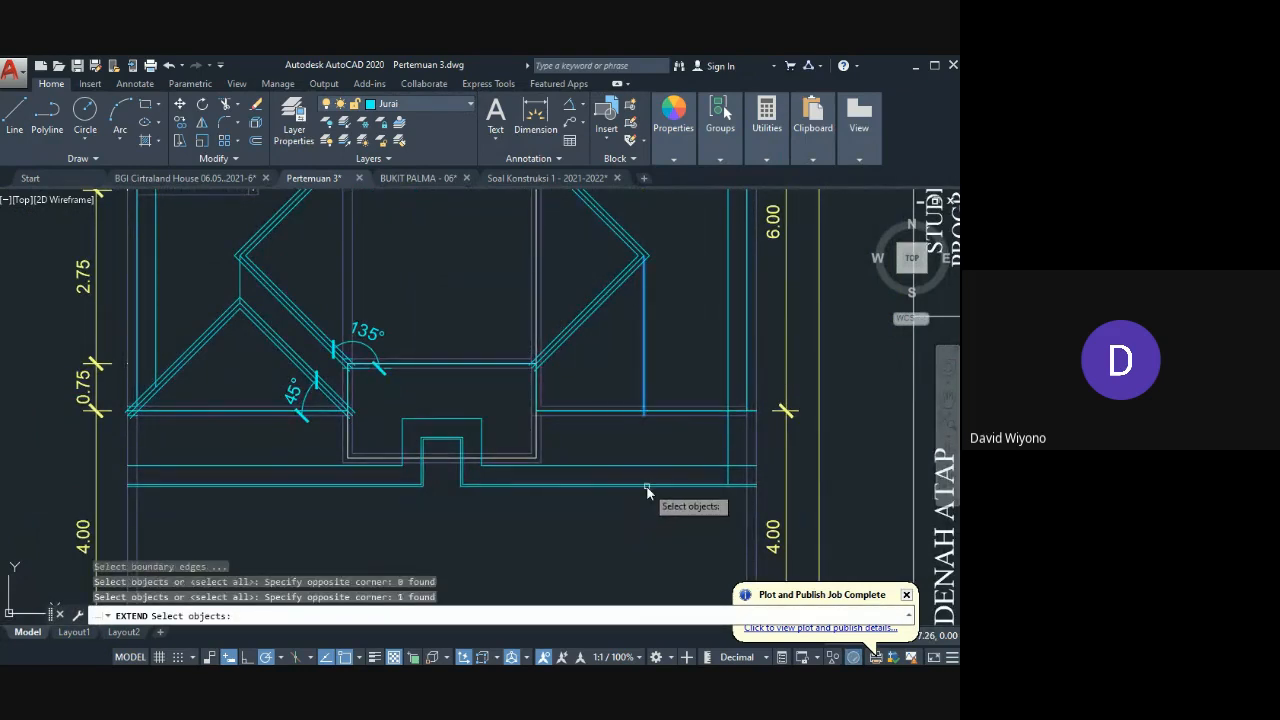
key("space")
left_click(647, 487)
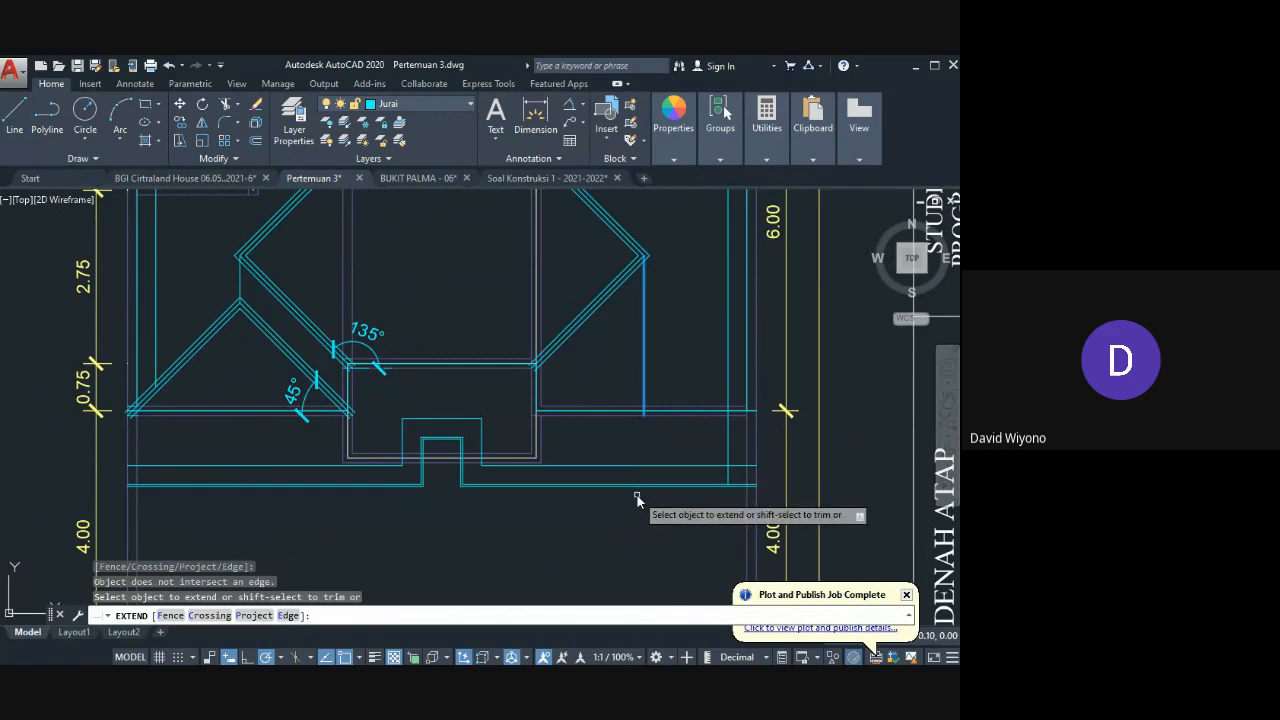
scroll(648, 495, "up", 4)
left_click(647, 478)
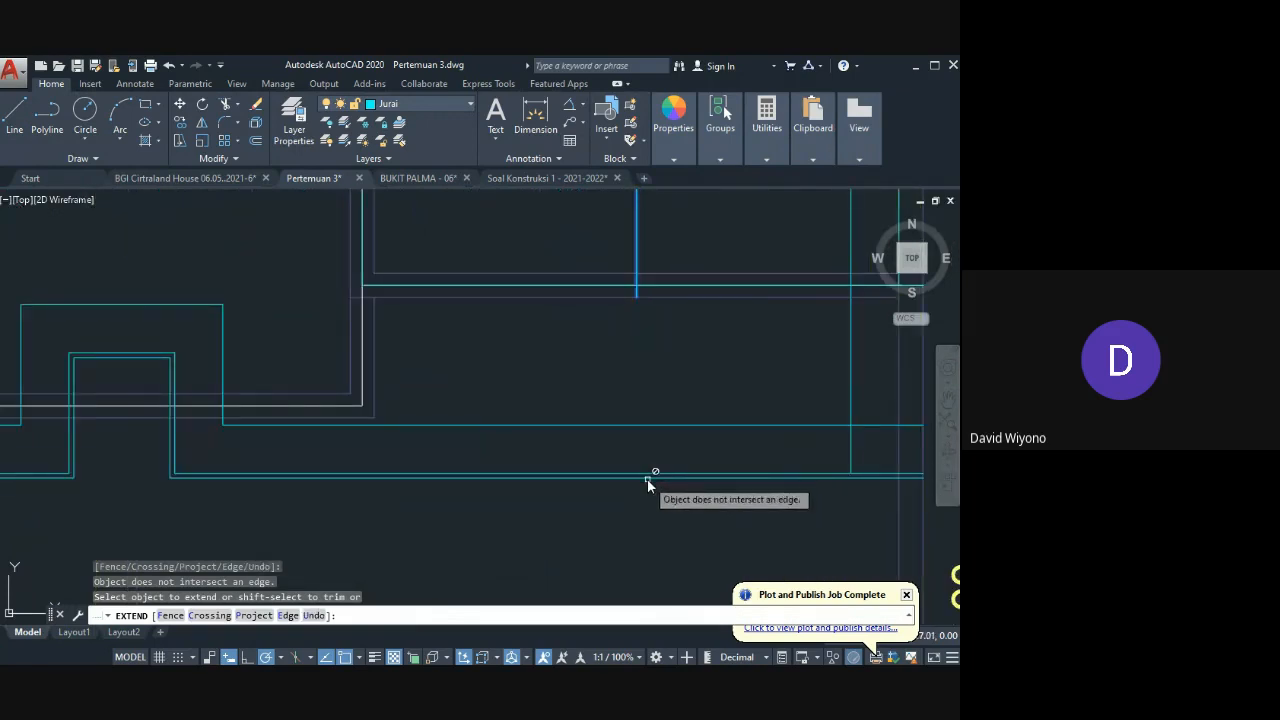
key("Escape")
key("space")
scroll(648, 456, "down", 4)
key("Escape")
scroll(650, 457, "up", 4)
Step: Extend the vertical line below the diamond's right vertex down to the outer front eave line
key("space")
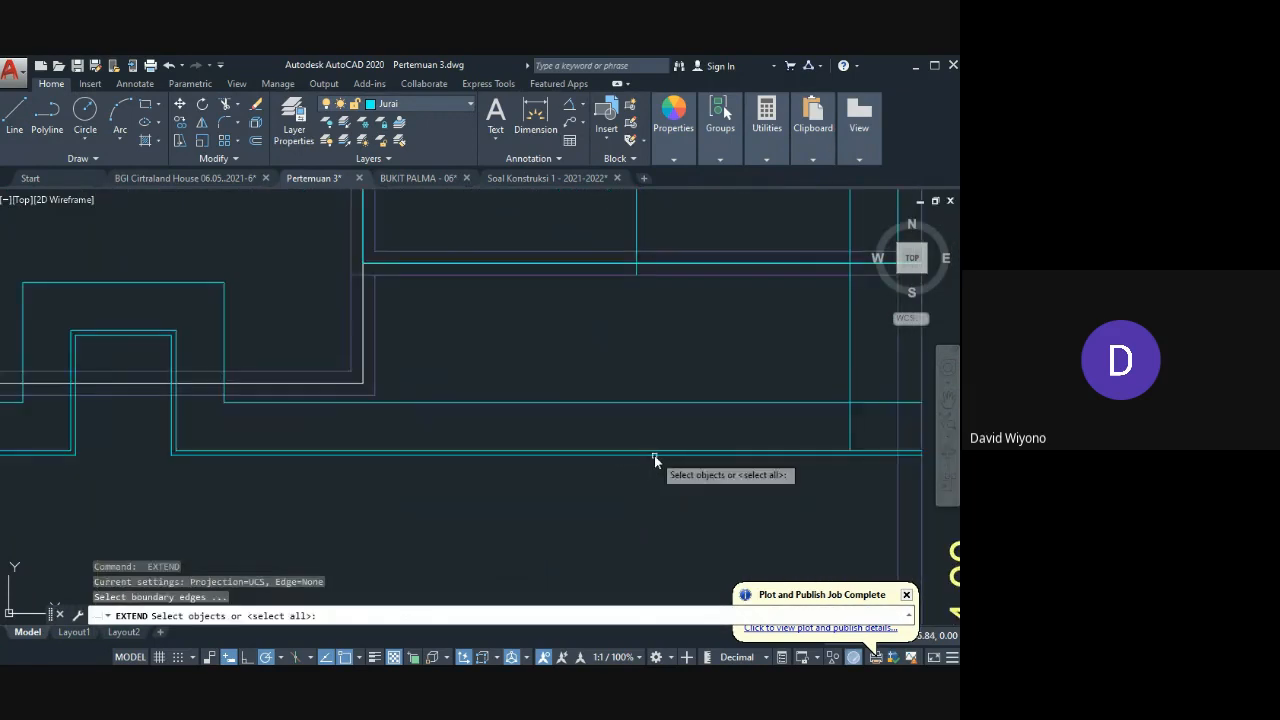
left_click(654, 455)
key("space")
scroll(654, 454, "down", 4)
left_click(655, 382)
left_click(638, 374)
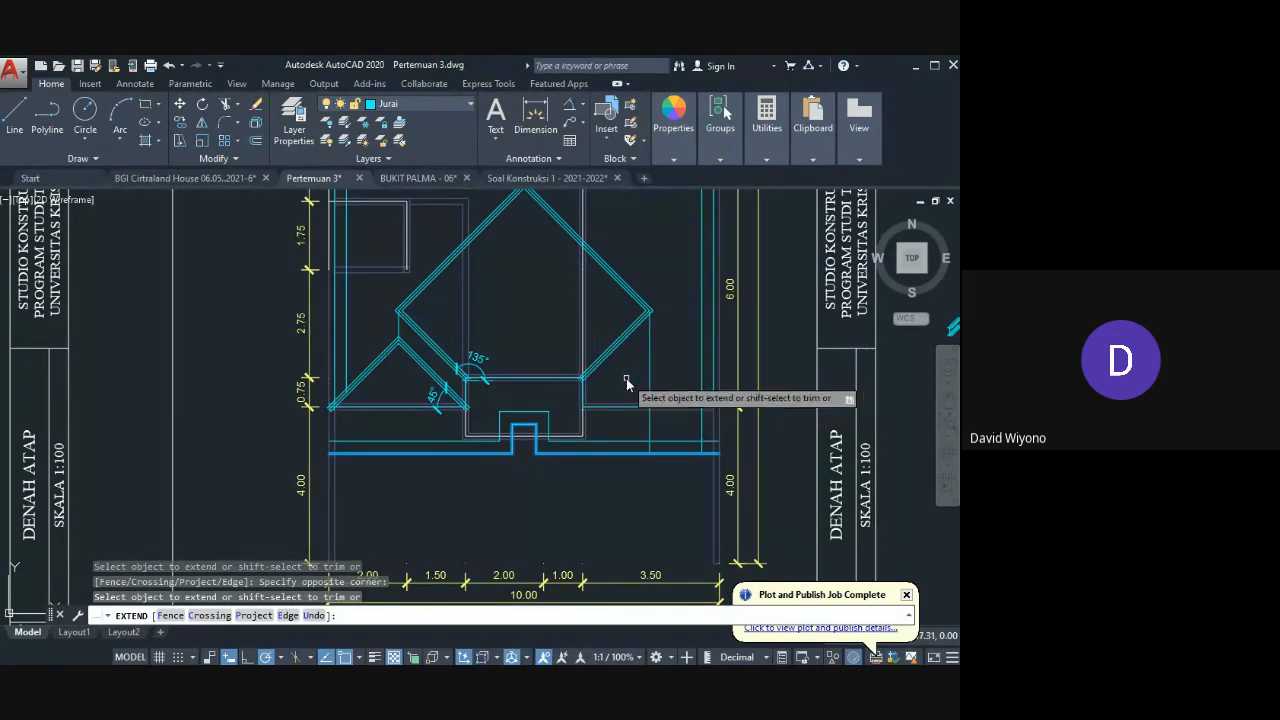
scroll(573, 381, "up", 2)
key("space")
Step: Extend the diamond's two lower hip multilines to the stepped inner front eave line
key("space")
left_click(536, 459)
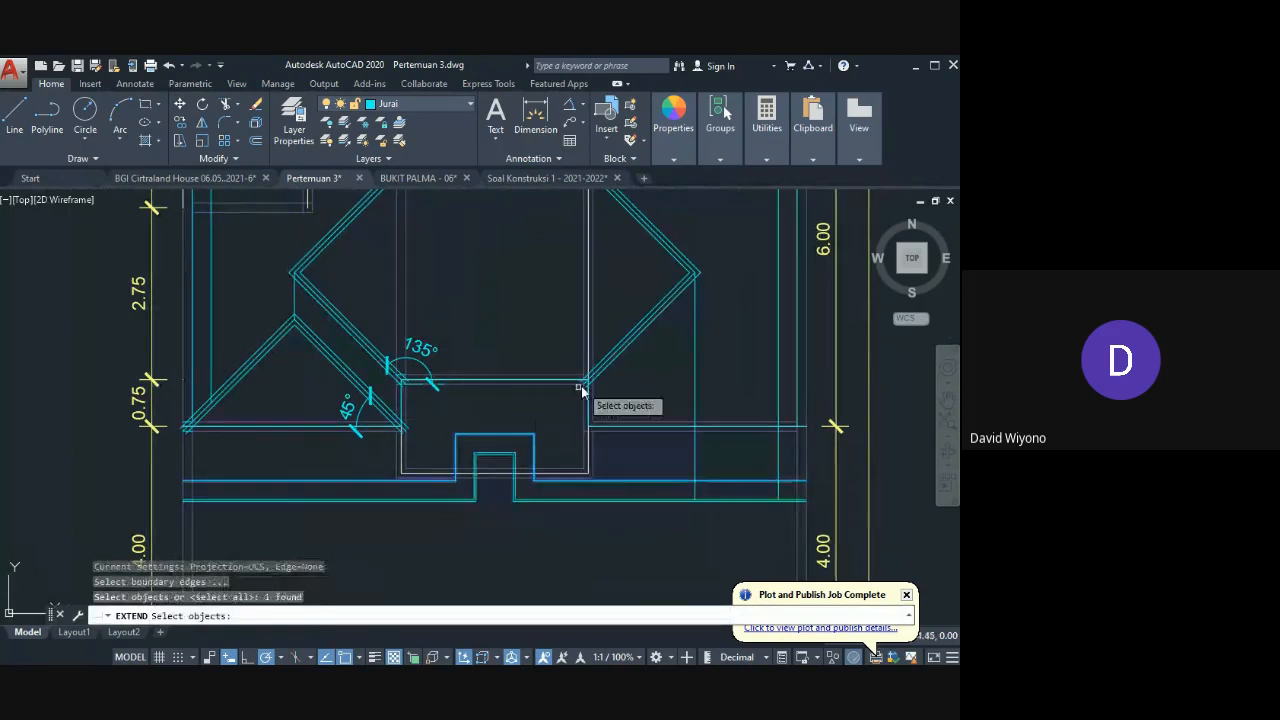
key("space")
left_click(621, 366)
left_click(597, 331)
left_click(349, 334)
left_click(390, 297)
left_click(390, 297)
left_click(338, 325)
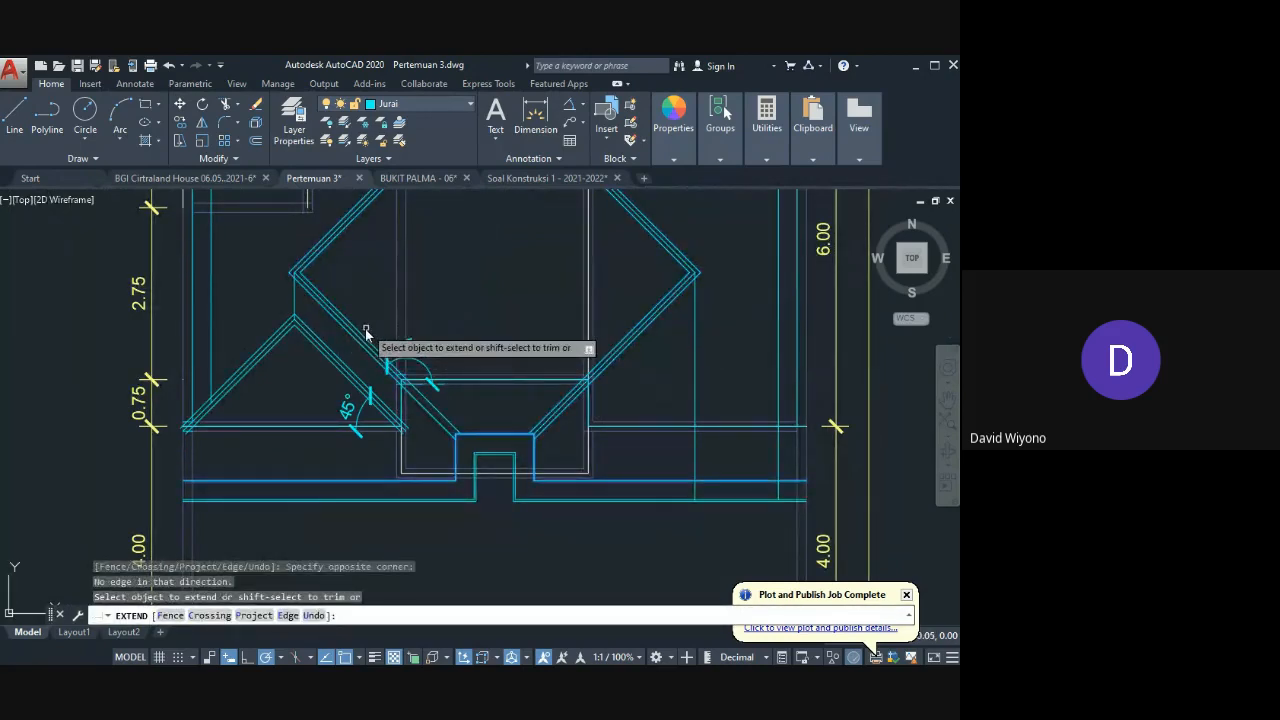
Step: Extend the 45° hip multiline of the small lower-left roof to the same stepped inner front eave line
left_click(343, 345)
left_click(314, 365)
scroll(397, 422, "up", 2)
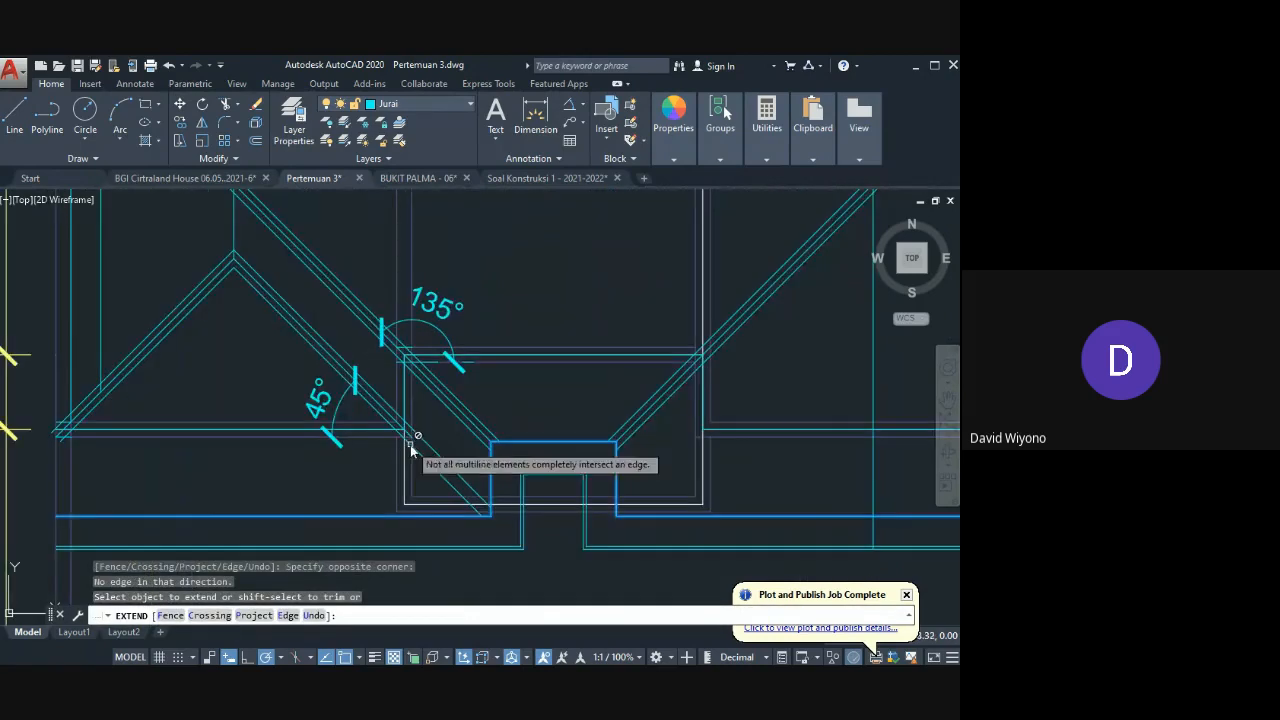
left_click(411, 431)
left_click(410, 431)
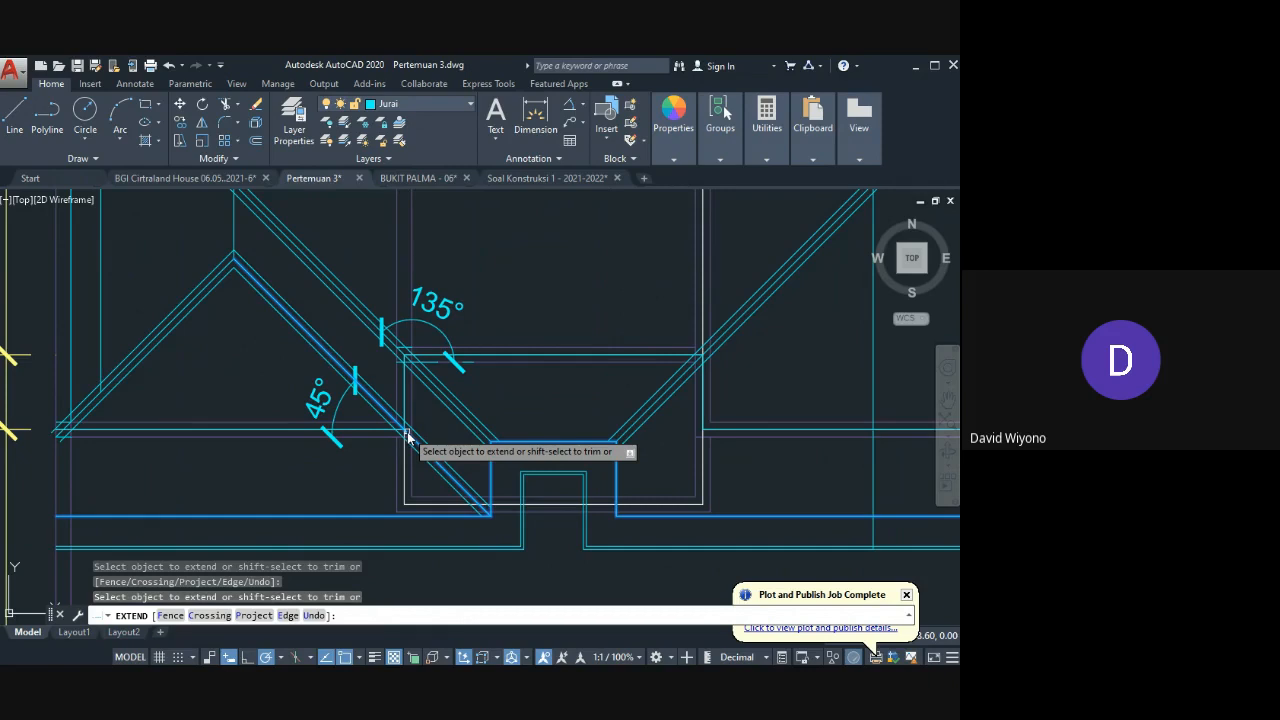
scroll(407, 432, "down", 3)
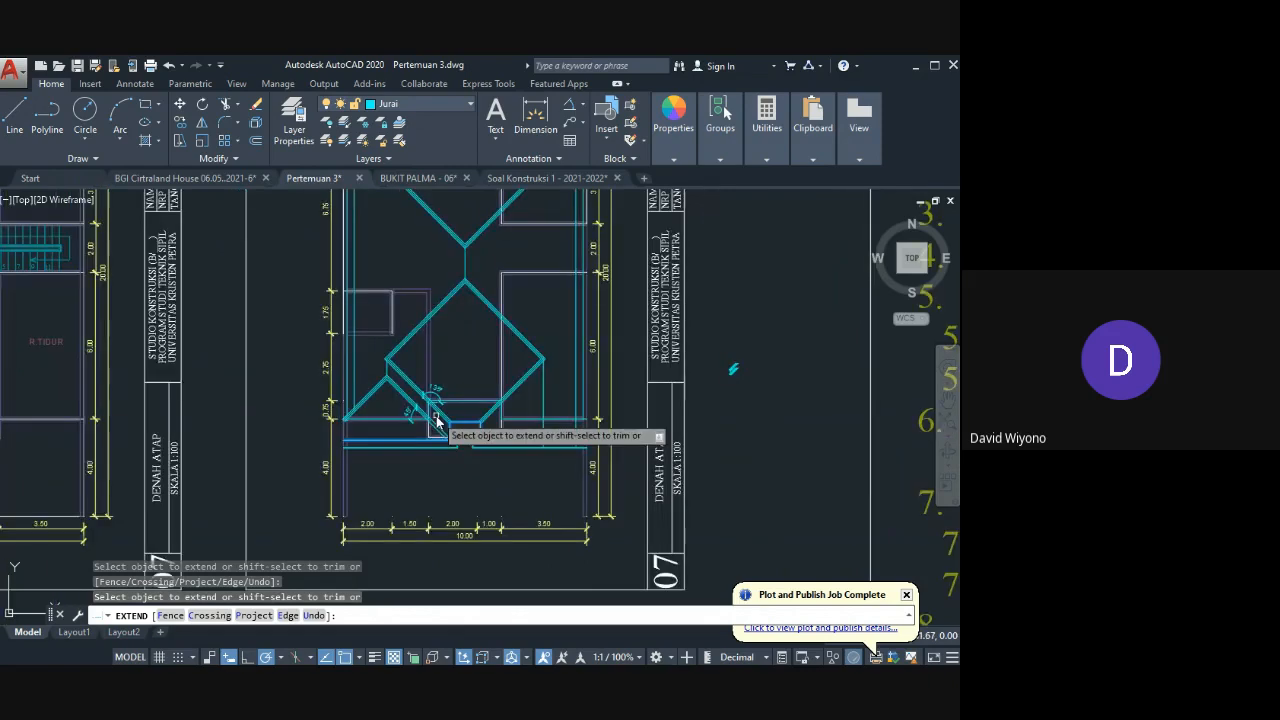
Step: Finish extending the diamond's lower right hip multiline to the stepped inner front eave line
scroll(434, 423, "up", 3)
scroll(424, 446, "down", 6)
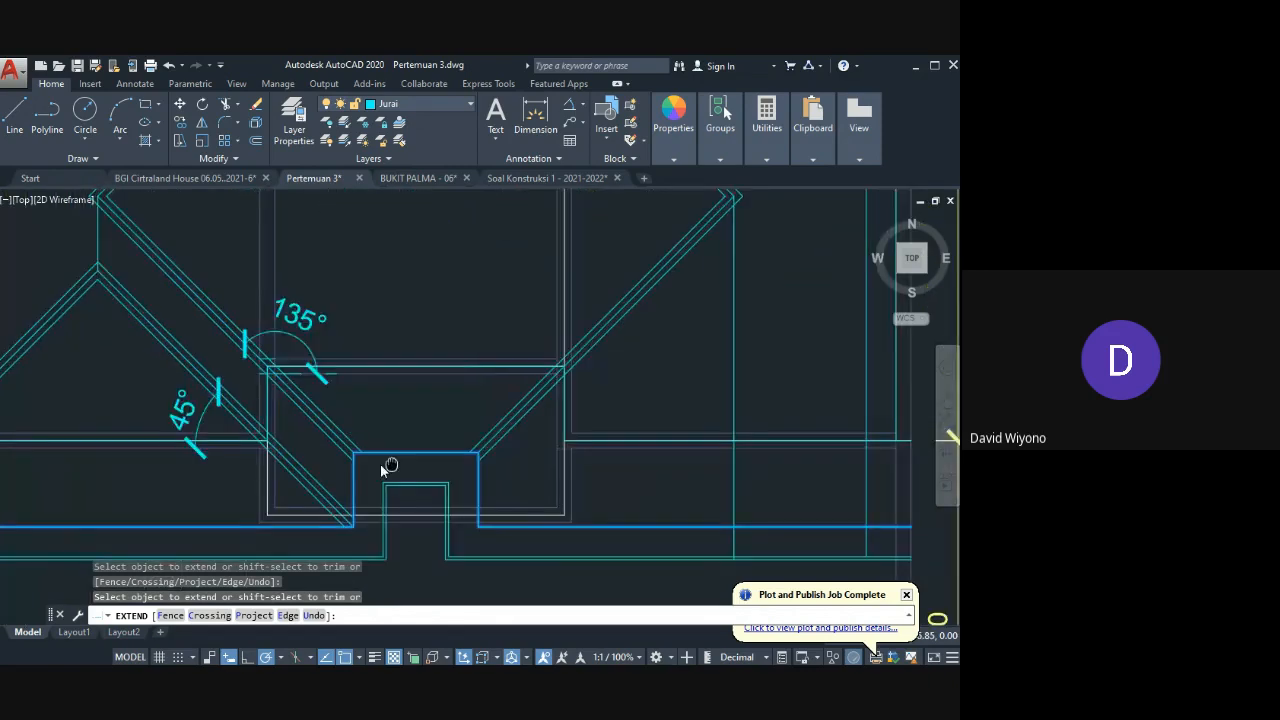
scroll(472, 468, "up", 6)
left_click(428, 458)
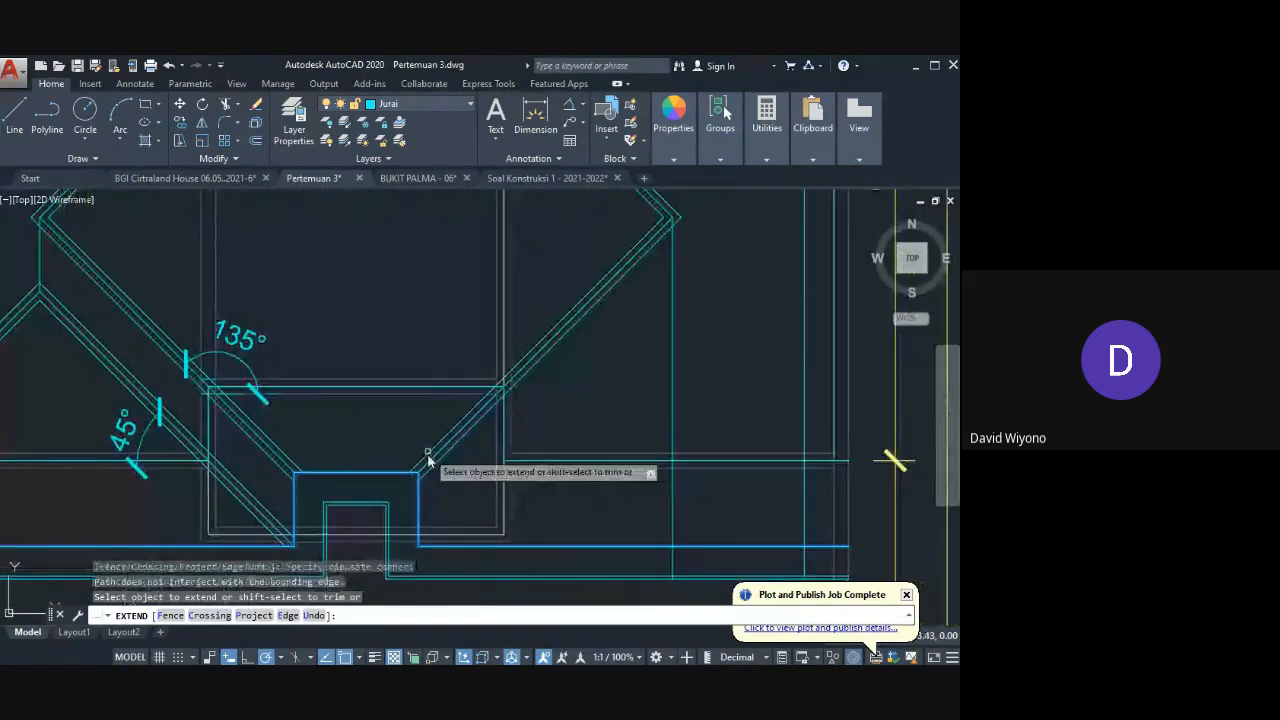
left_click(431, 467)
key("space")
key("space")
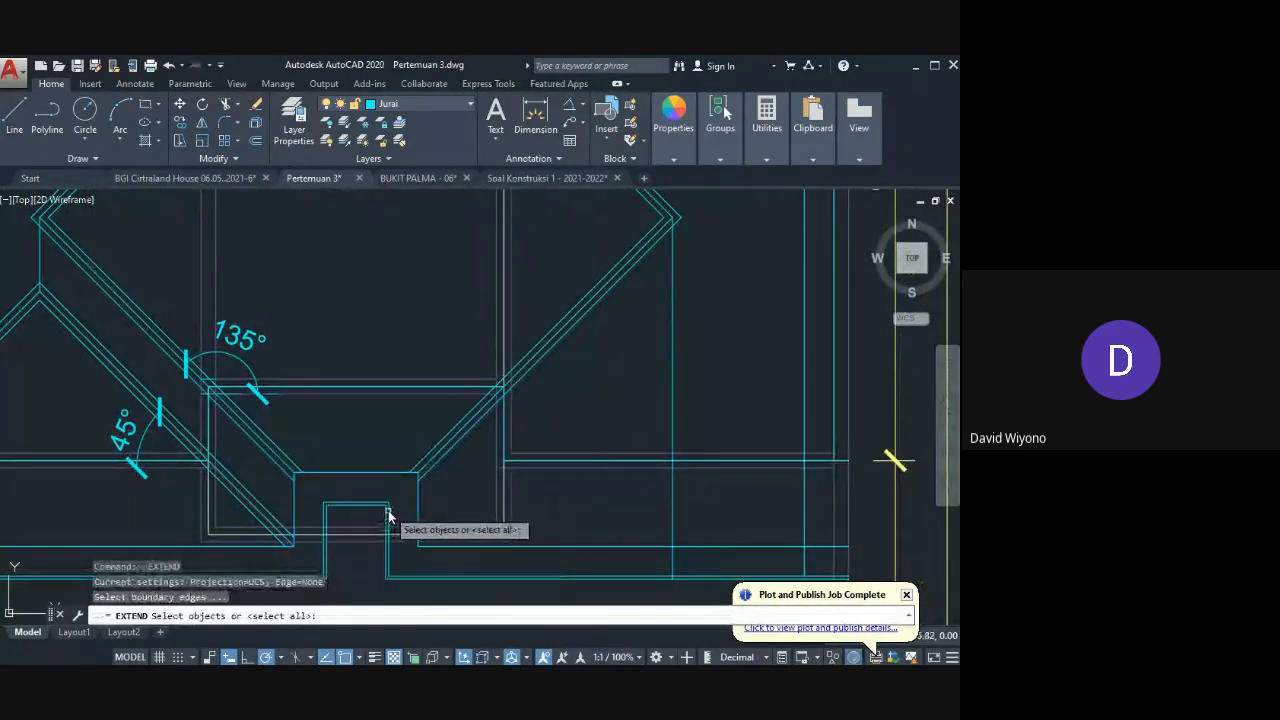
left_click(388, 511)
key("space")
middle_click_drag(285, 562, 335, 483)
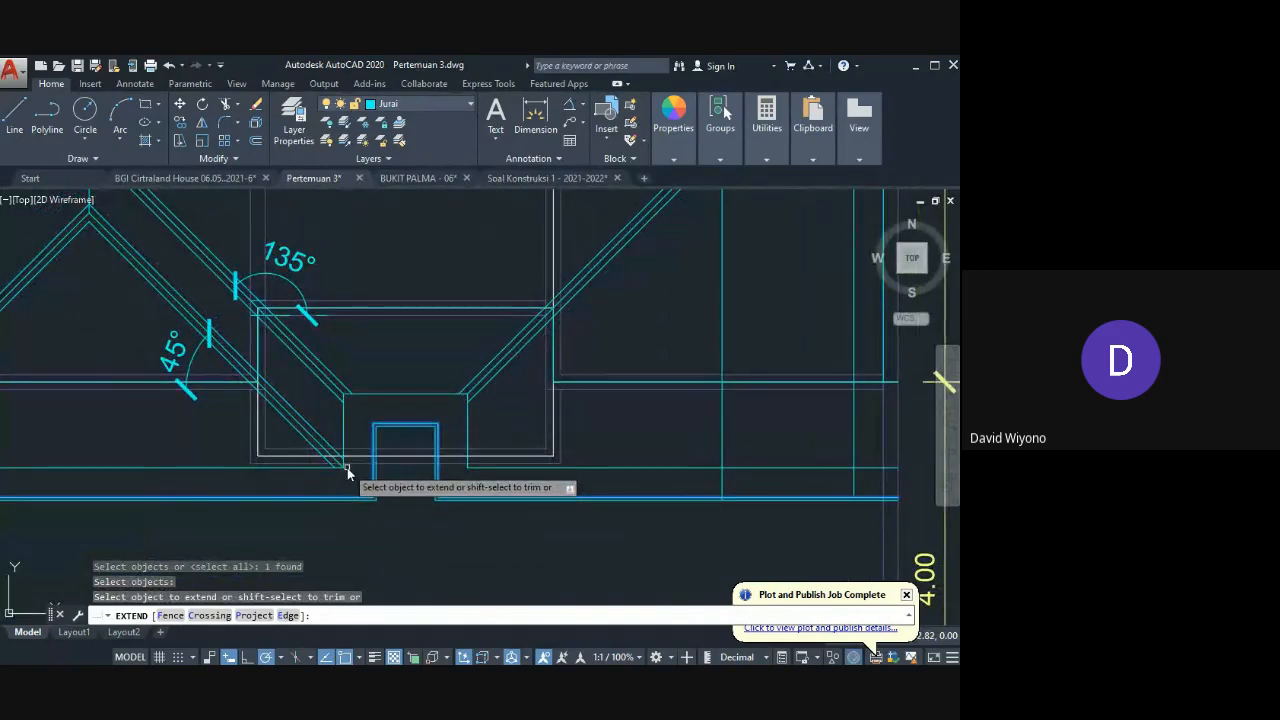
scroll(353, 447, "down", 3)
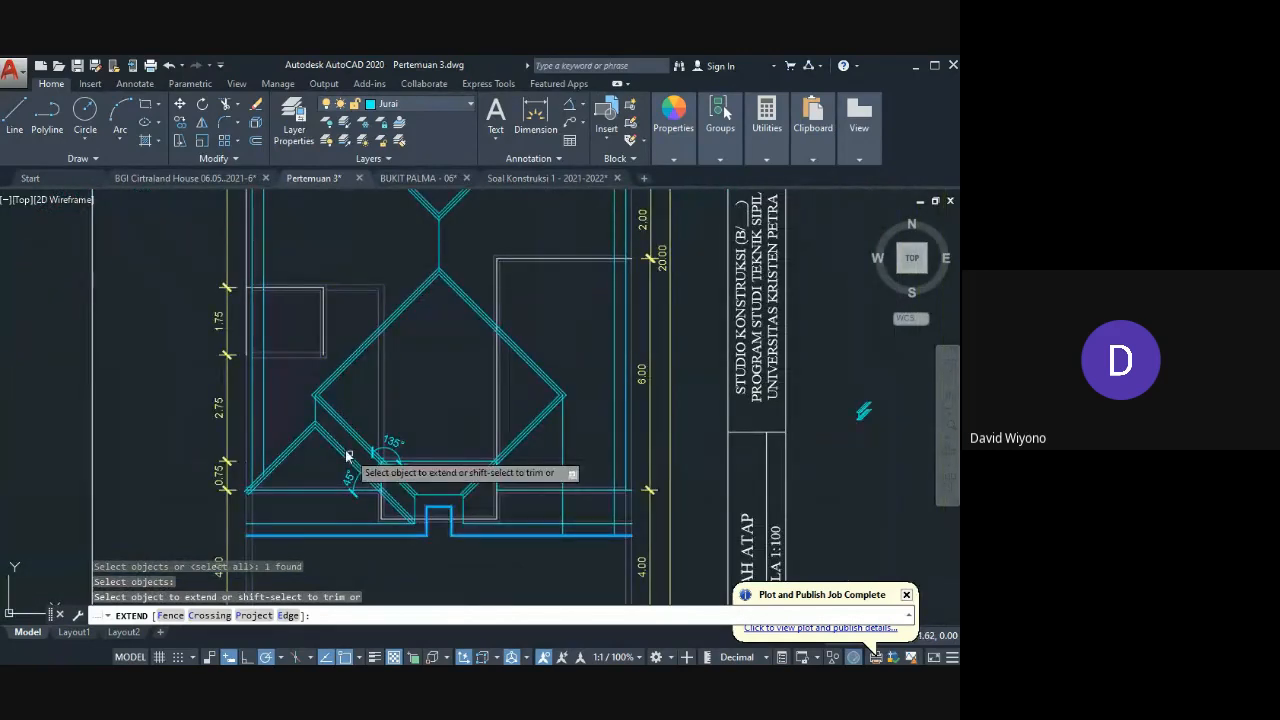
scroll(340, 440, "up", 3)
key("Escape")
middle_click_drag(384, 425, 364, 352)
type("ml")
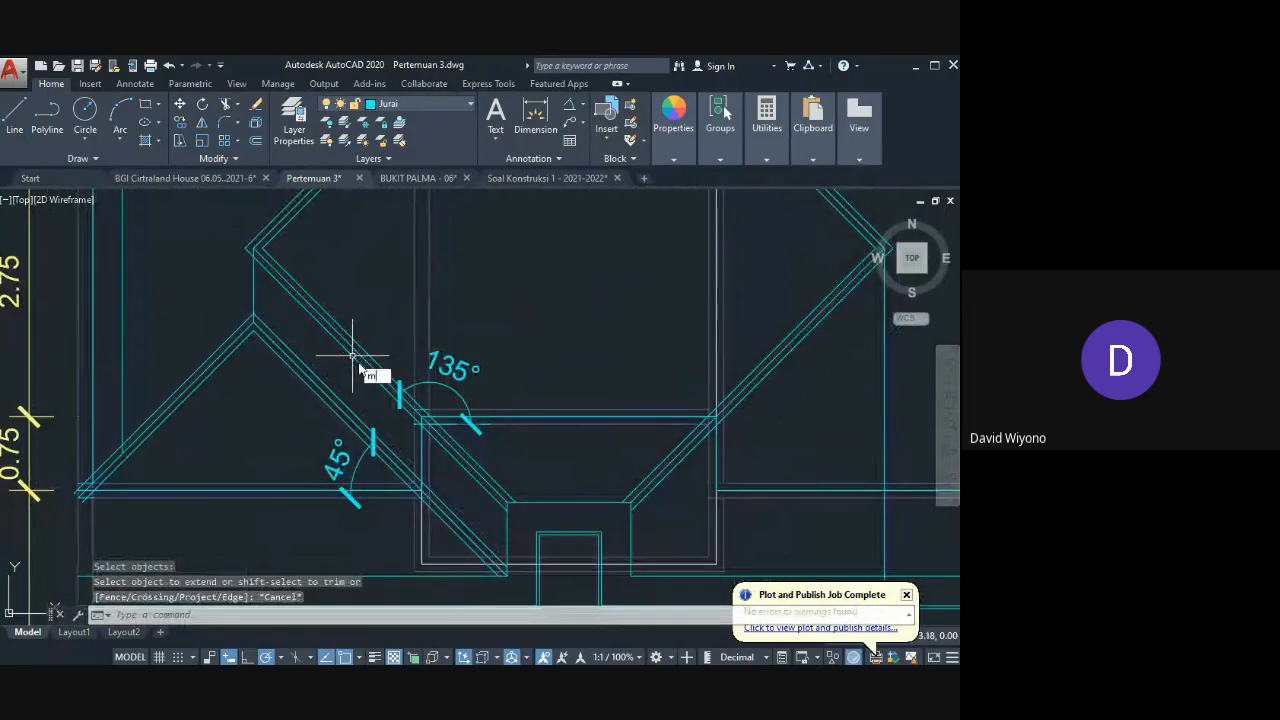
key("Return")
middle_click_drag(504, 557, 461, 445)
key("Escape")
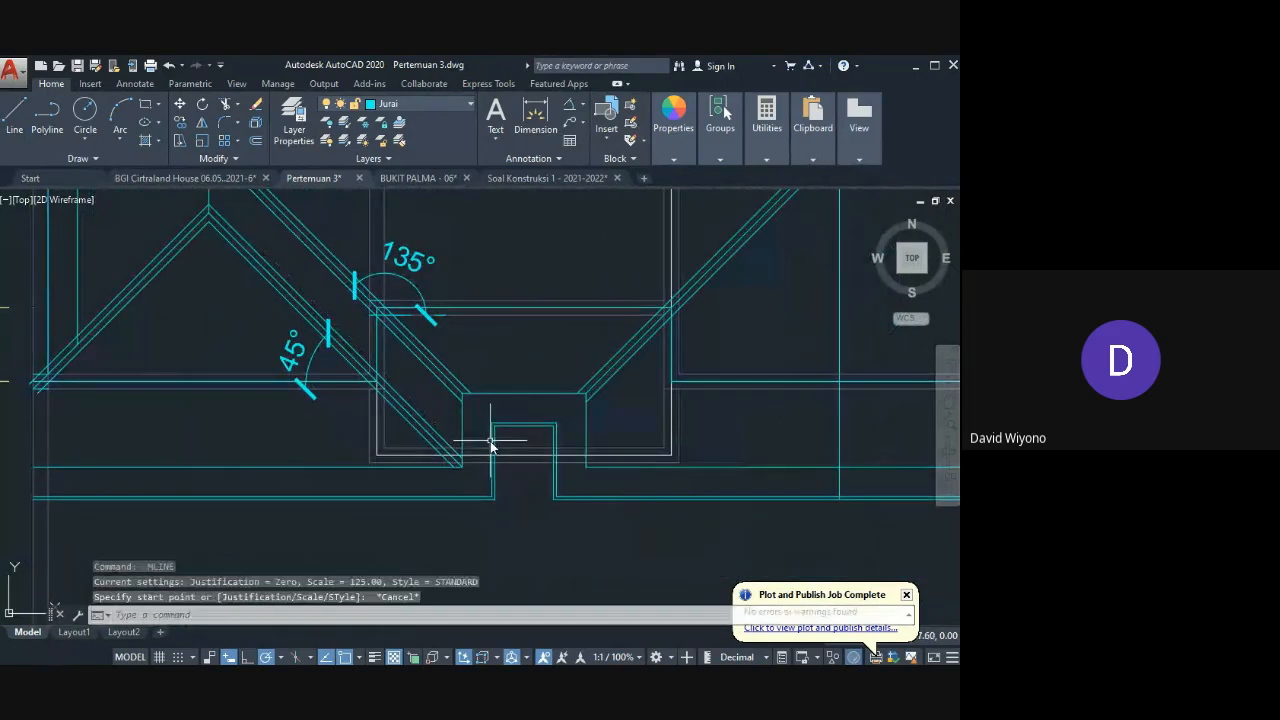
Step: Extend the diamond's two lower hip multilines and the small lower-left roof's hip to the stepped outer front eave line
type("ex")
key("Return")
left_click(490, 445)
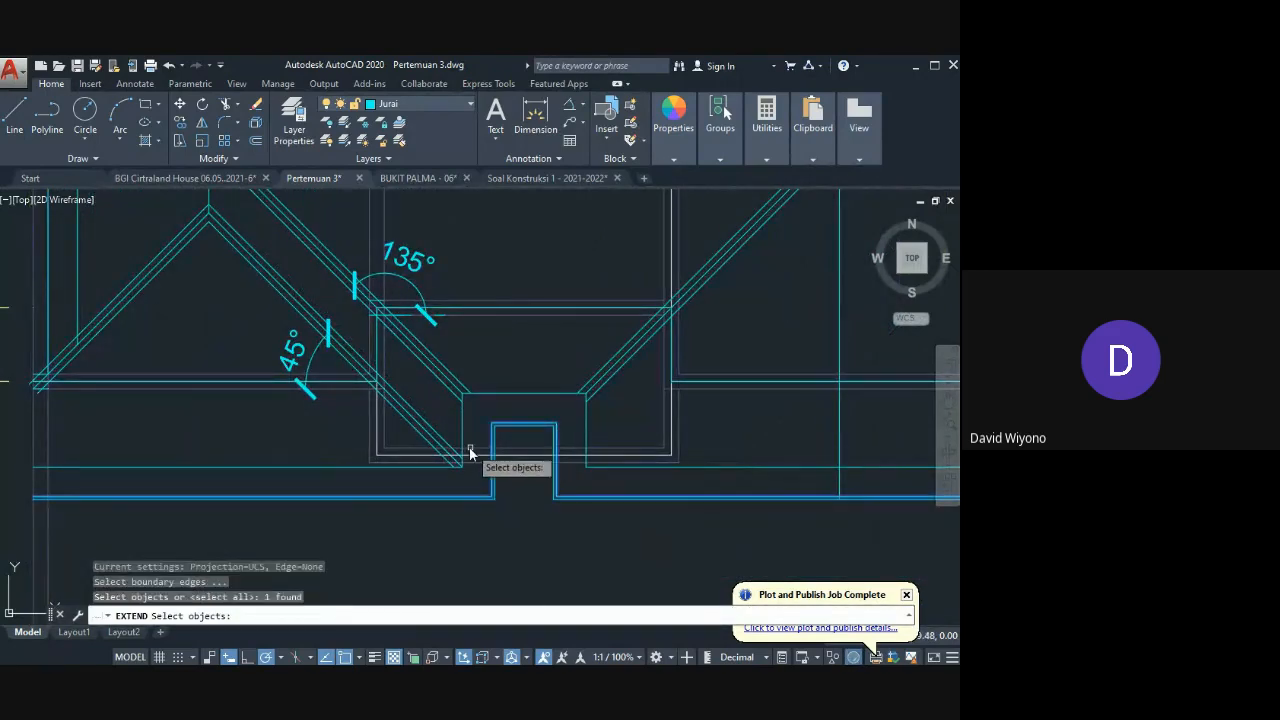
key("Return")
left_click(436, 420)
left_click(421, 383)
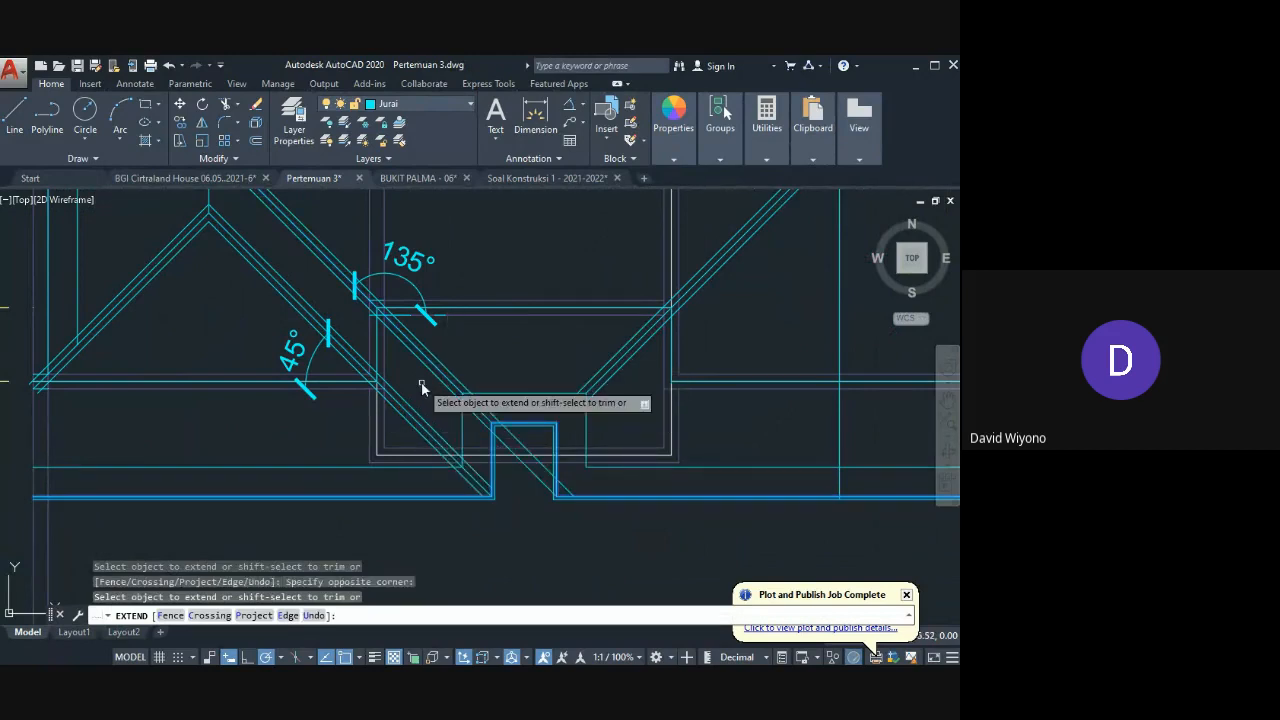
left_click(625, 373)
left_click(575, 390)
Step: Trim the crossing hip lines inside the front eave notch, using the stepped outer eave line as the cutting edge
scroll(488, 432, "up", 4)
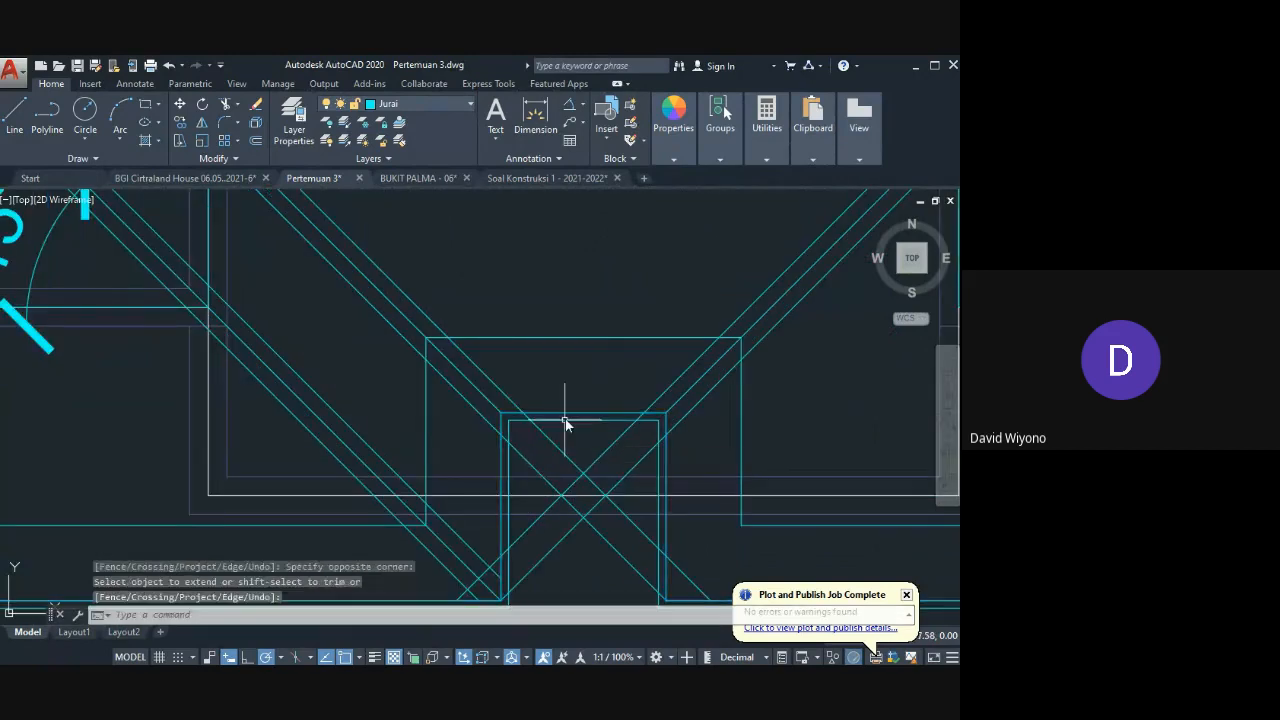
key("Escape")
type("tr")
key("Return")
left_click(567, 415)
key("Return")
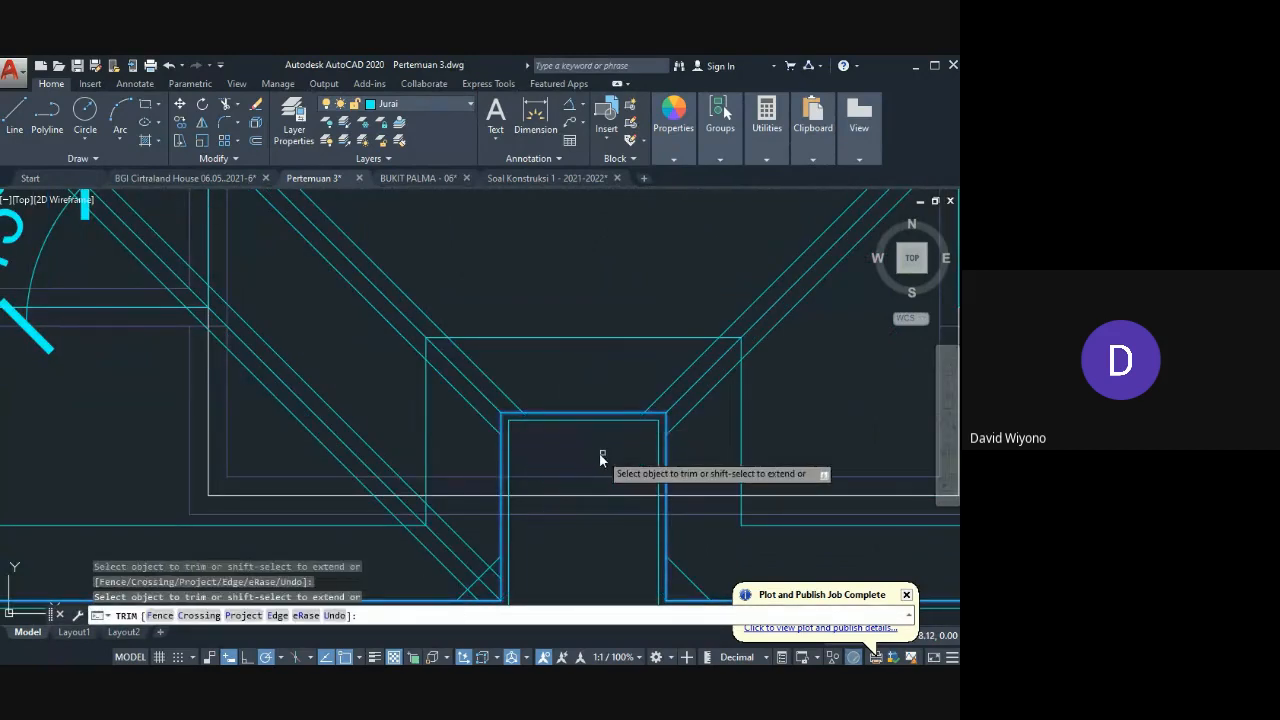
key("Escape")
Step: Draw a multiline at scale 300 from the diamond's left vertex along its lower left hip
scroll(599, 453, "down", 2)
mouse_move(520, 400)
middle_mouse_down()
mouse_move(505, 438)
mouse_move(477, 449)
middle_mouse_up()
type("ml")
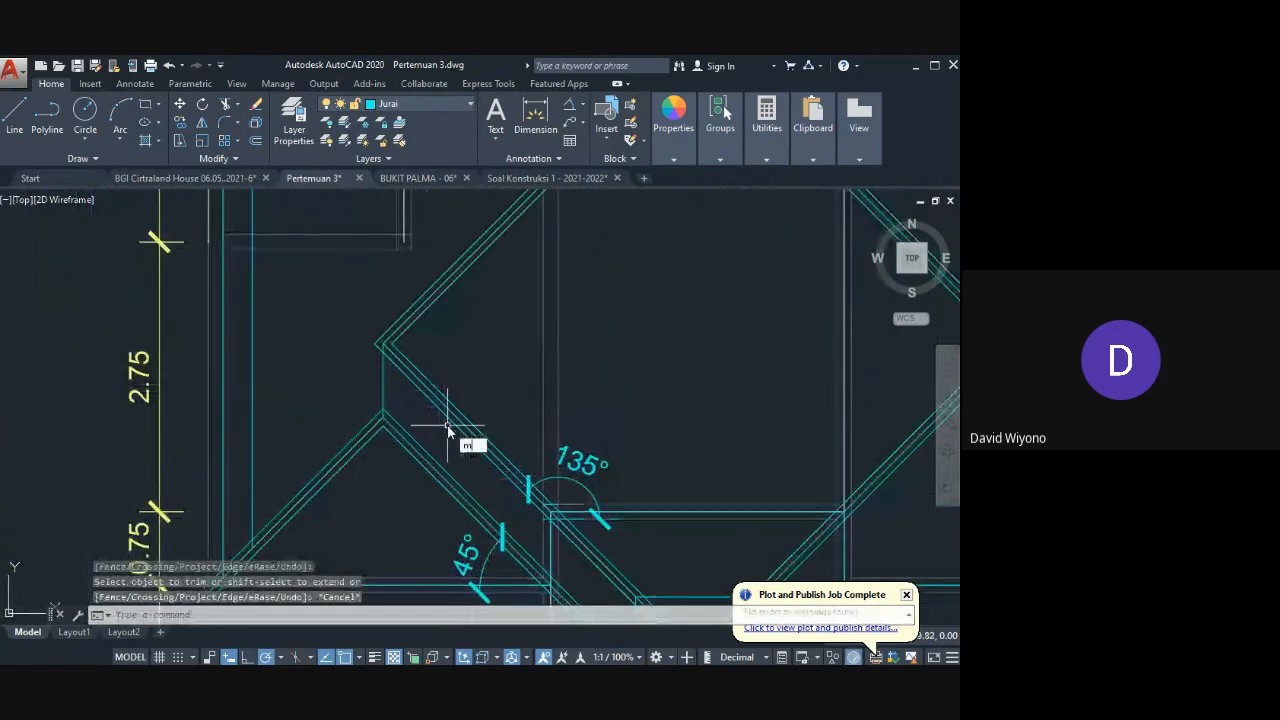
key("Return")
type("s")
key("Return")
type("30")
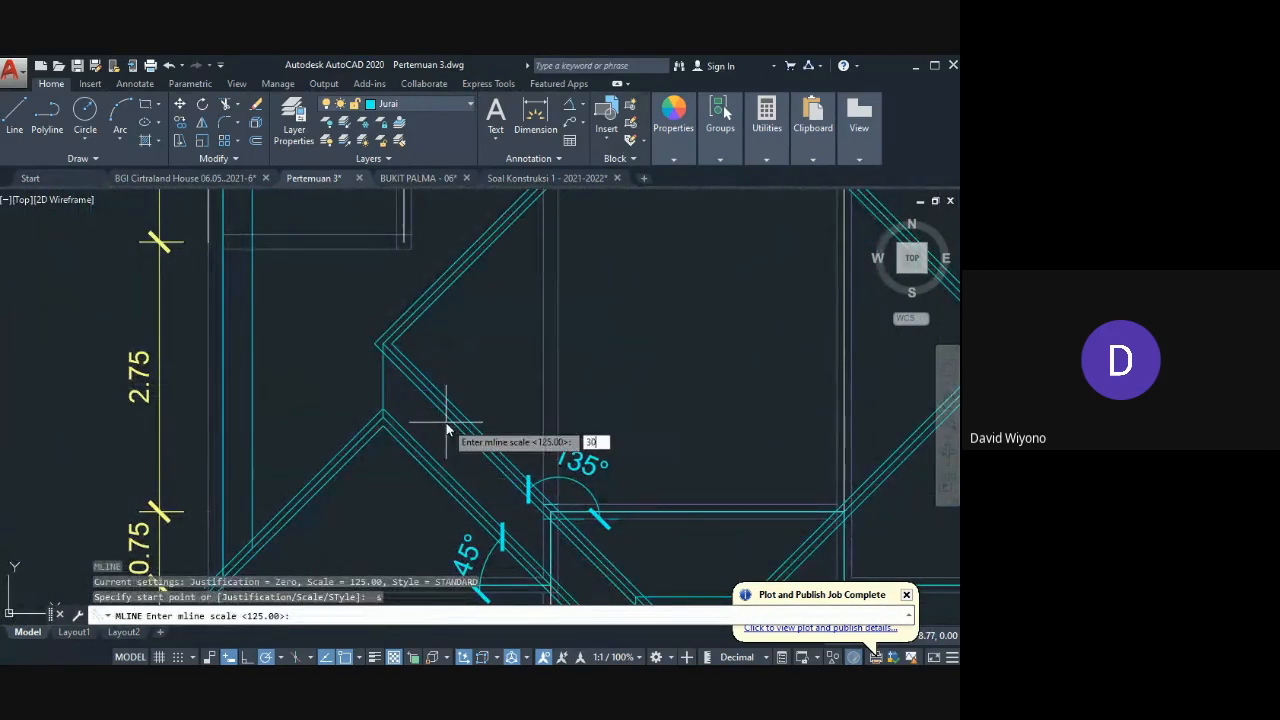
type("0")
key("Return")
scroll(420, 400, "up", 2)
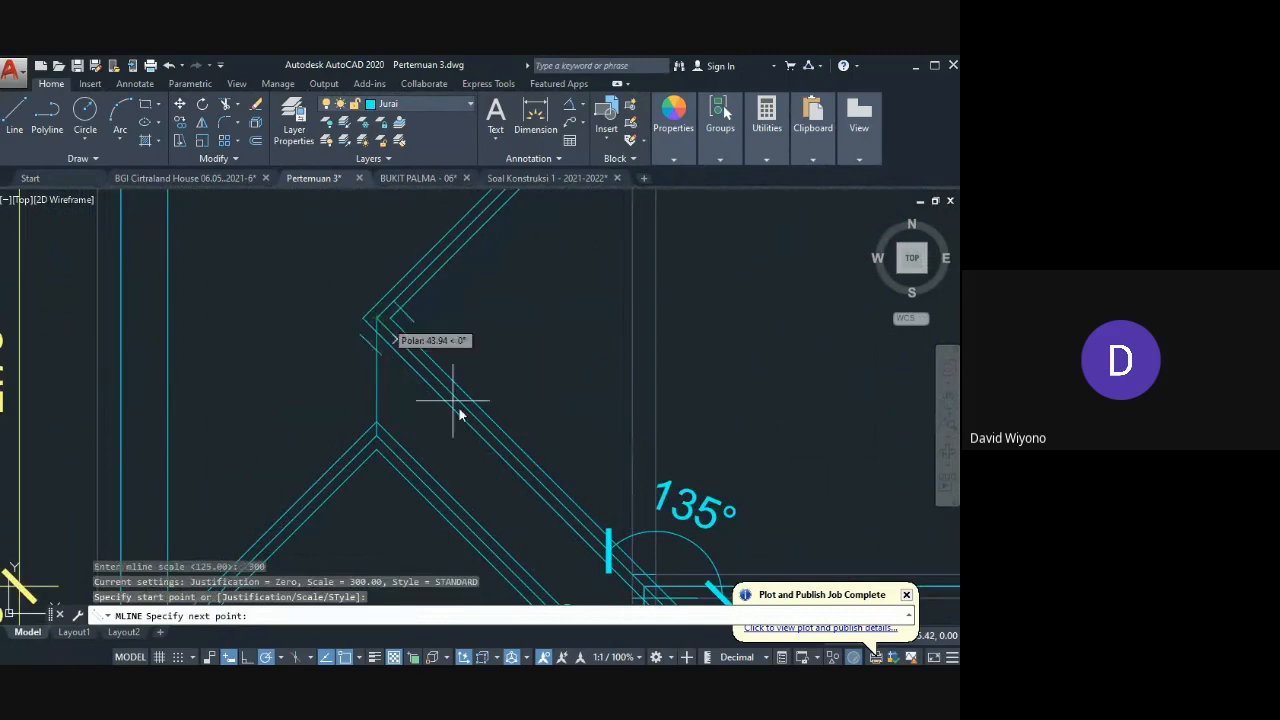
middle_click_drag(612, 594, 470, 414)
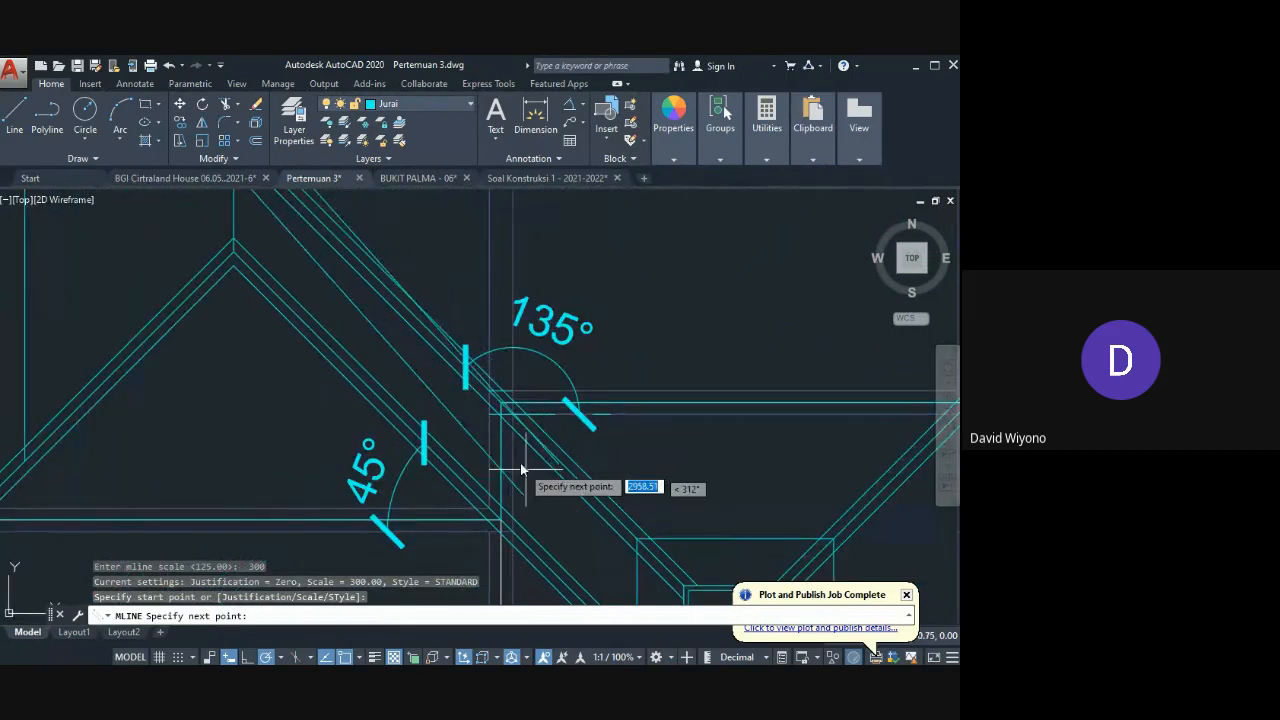
left_click(537, 440)
key("Escape")
middle_click_drag(626, 491, 514, 424)
type("tr")
key("Return")
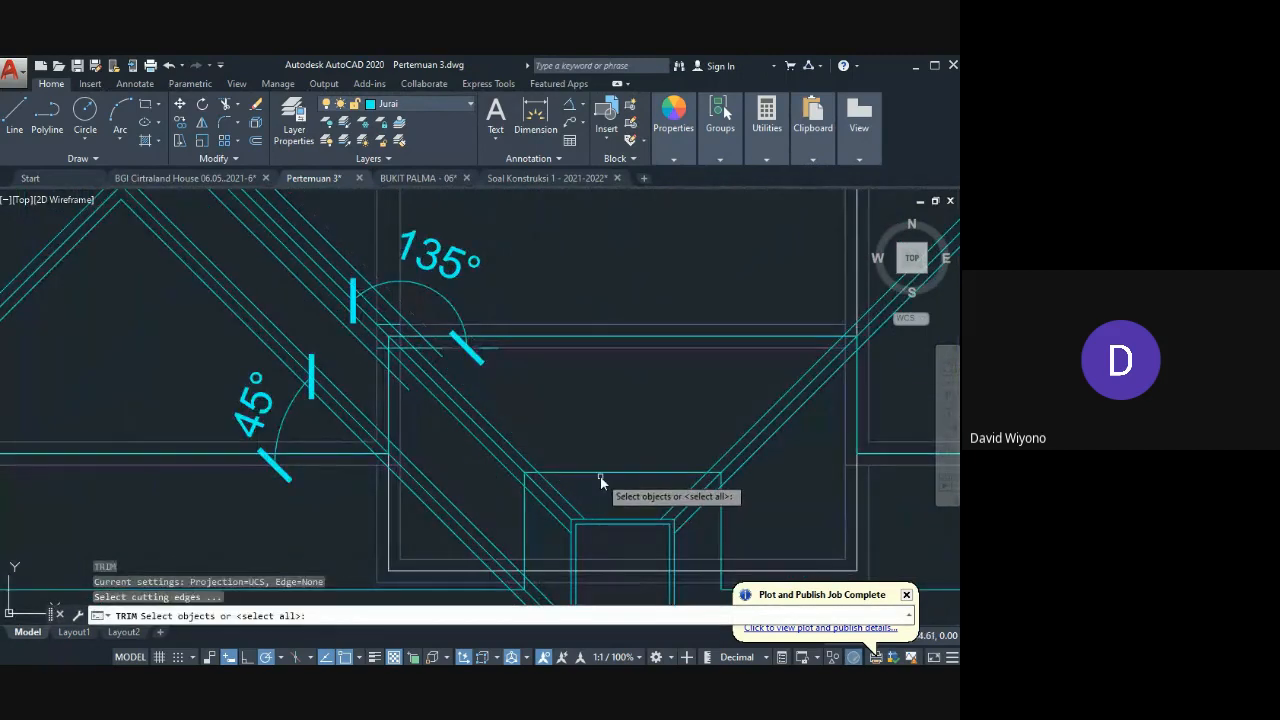
key("Return")
key("ctrl+z")
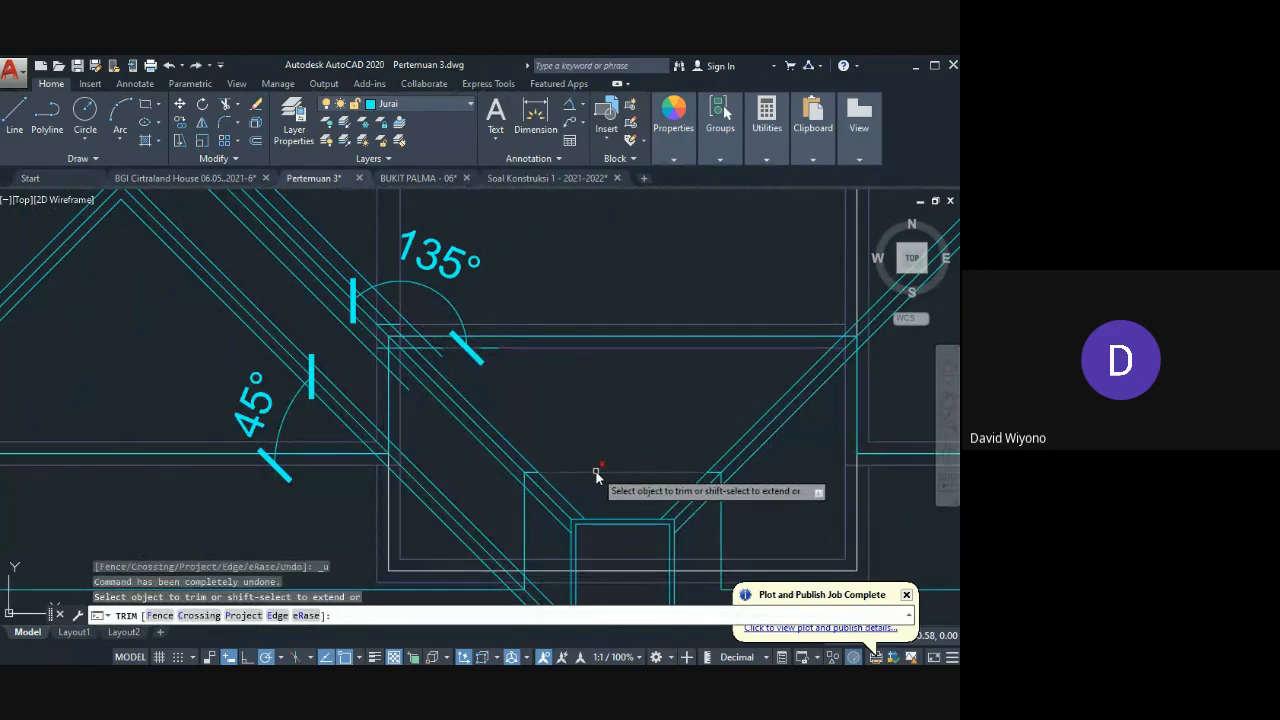
key("Escape")
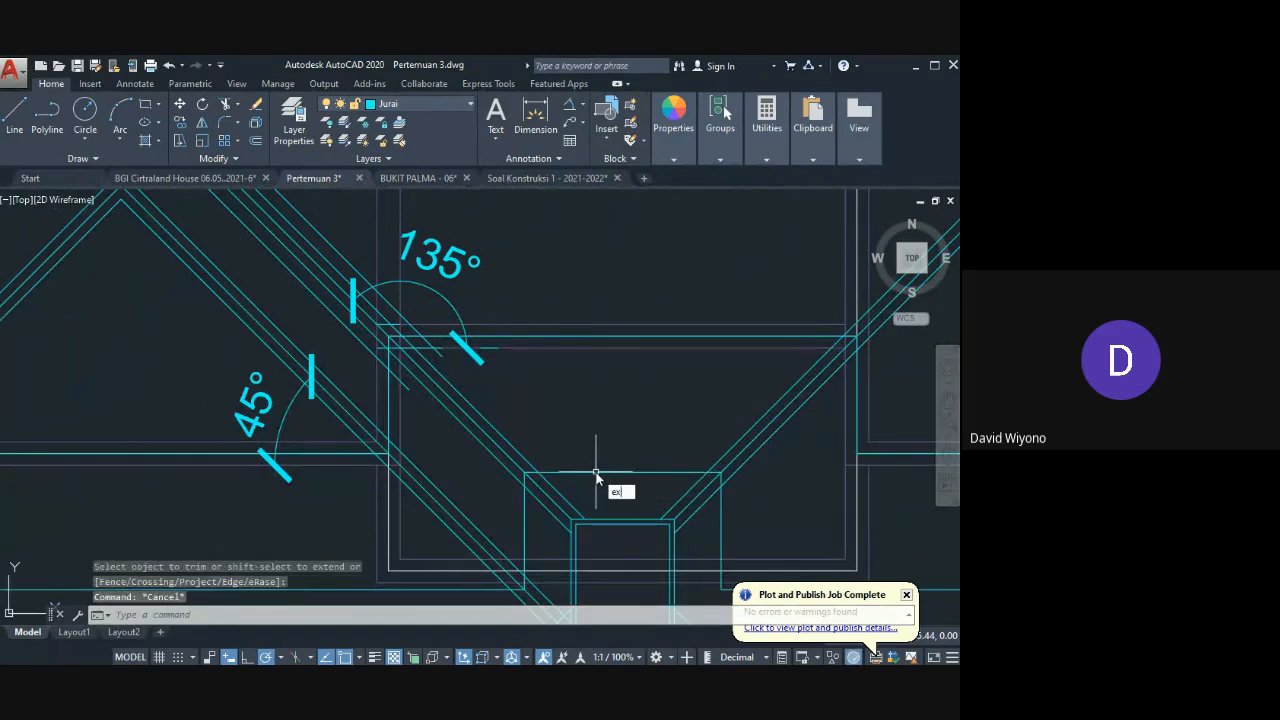
Step: Extend both lines of the scale-300 multiline to the stepped inner front eave line
type("ex")
key("Return")
left_click(596, 472)
key("Return")
left_click(409, 388)
left_click(408, 389)
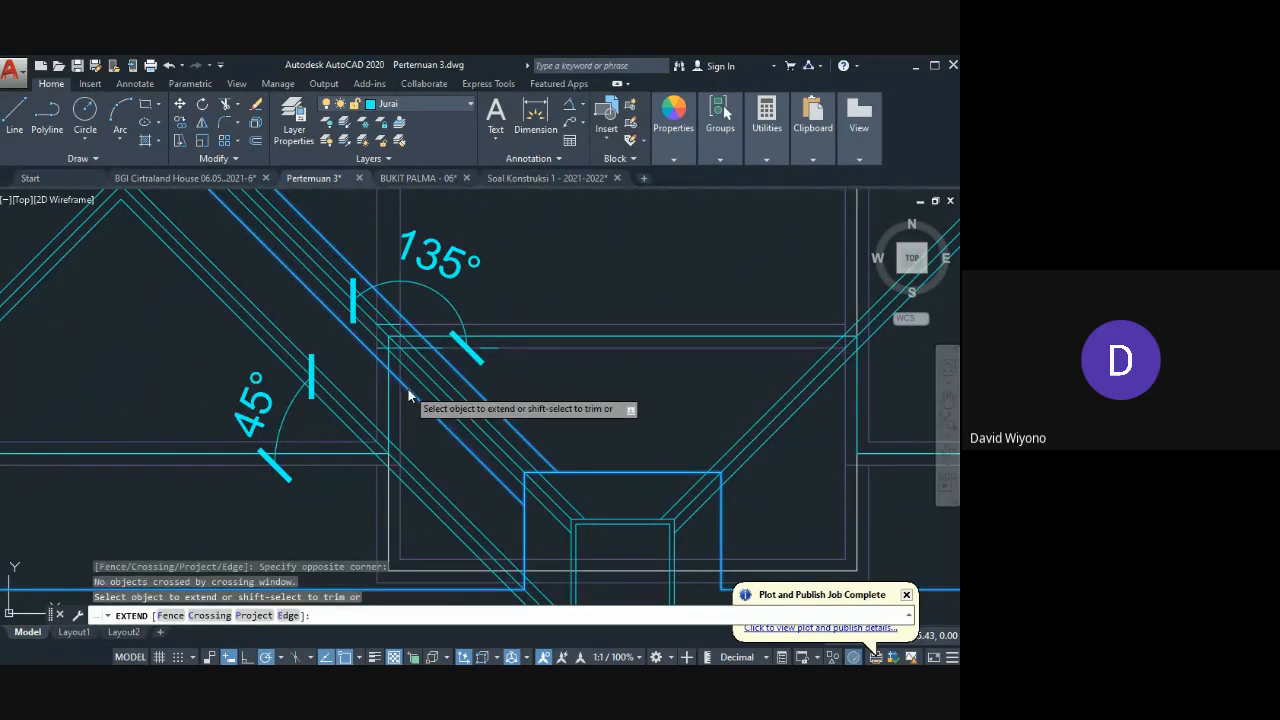
key("Escape")
Step: Extend the small upper-left roof's right hip multiline up to the corner of the stepped outer rear eave line
scroll(651, 431, "down", 6)
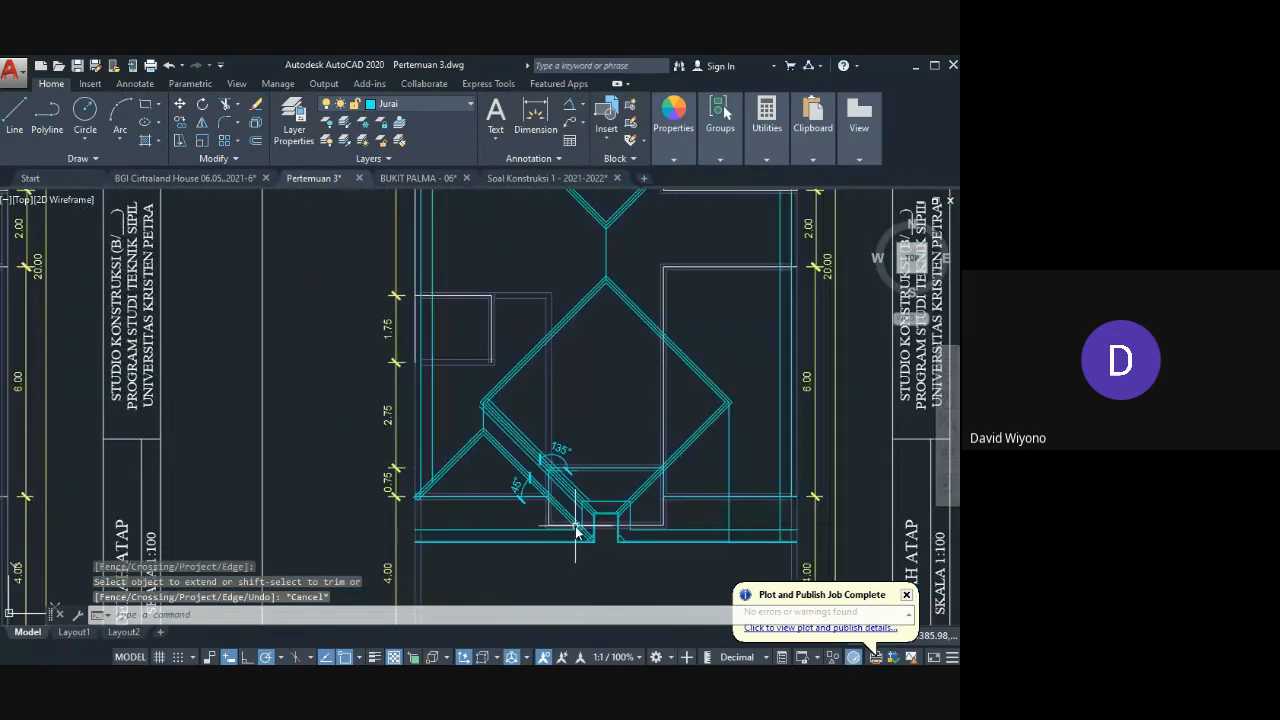
middle_click_drag(597, 455, 580, 523)
middle_click_drag(582, 290, 543, 575)
type("ex")
key("Return")
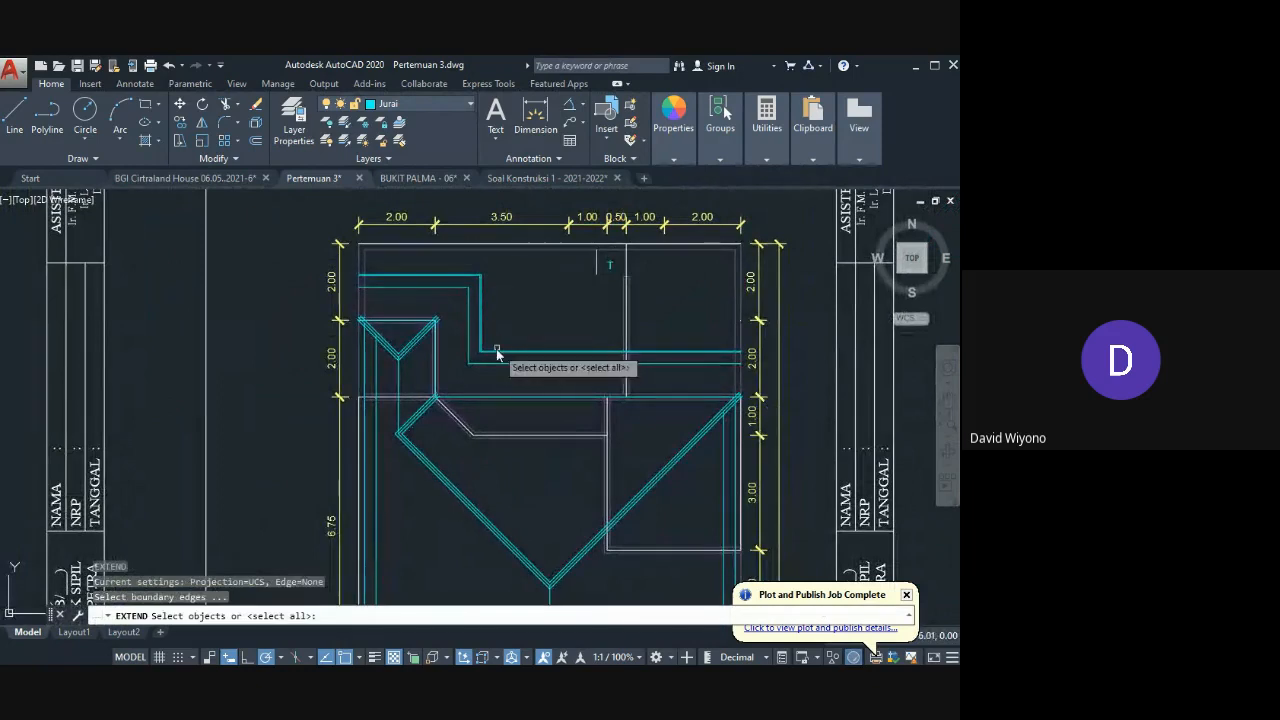
left_click(497, 352)
scroll(469, 326, "up", 4)
key("Return")
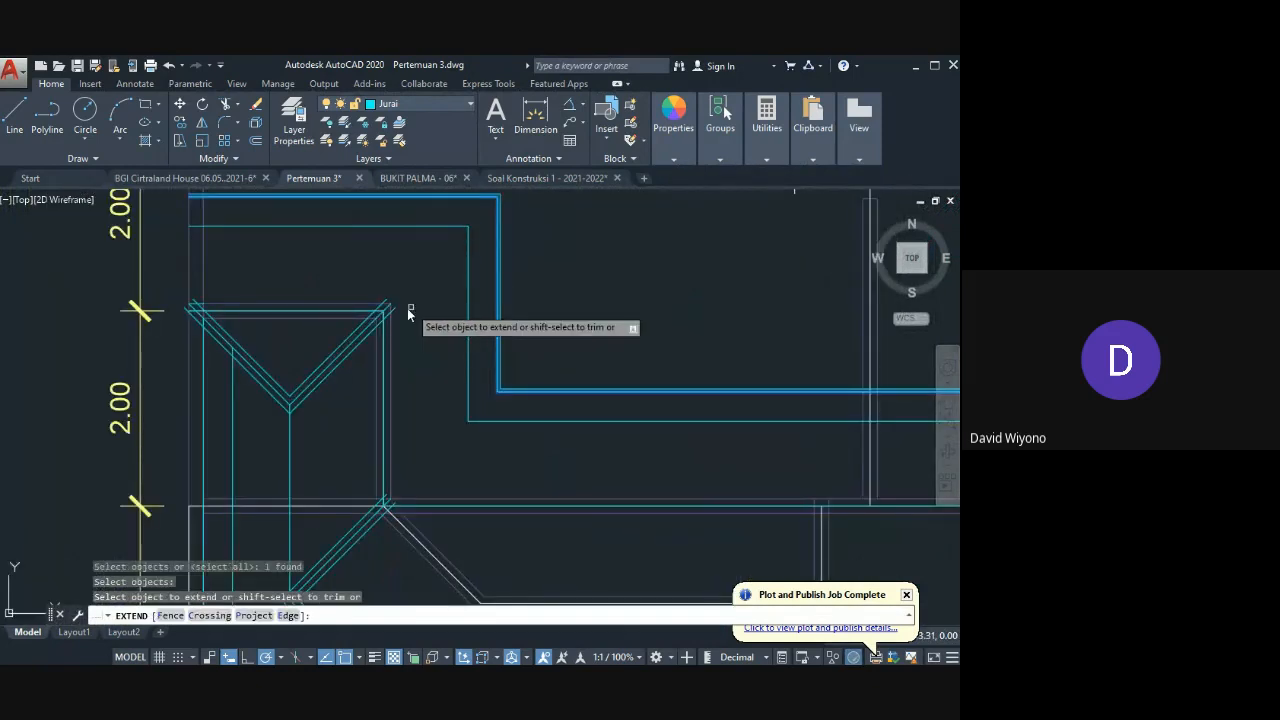
left_click(394, 284)
left_click(390, 289)
left_click(391, 308)
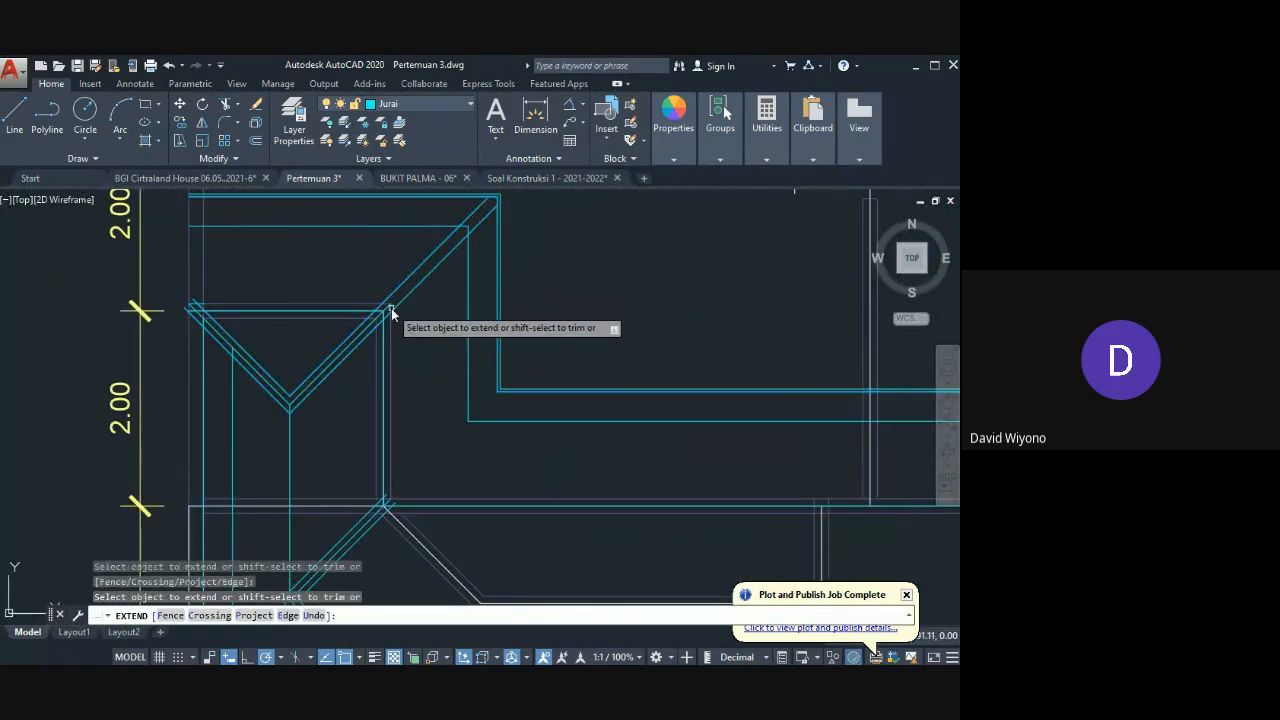
left_click(389, 307)
middle_click_drag(490, 393, 472, 339)
key("Return")
key("Return")
left_click(465, 367)
key("Return")
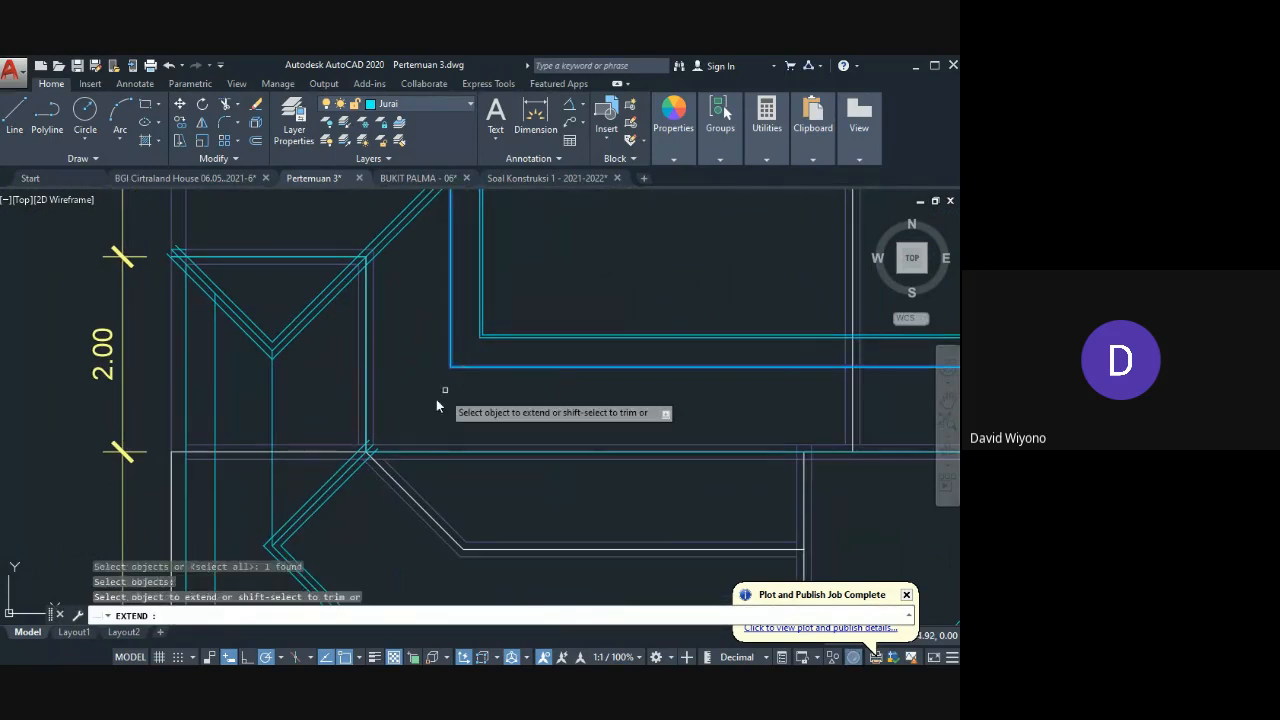
key("Return")
Step: Extend the main roof's short upper left diagonal multiline to the lower corner of the stepped outer rear eave line
key("Return")
left_click(508, 337)
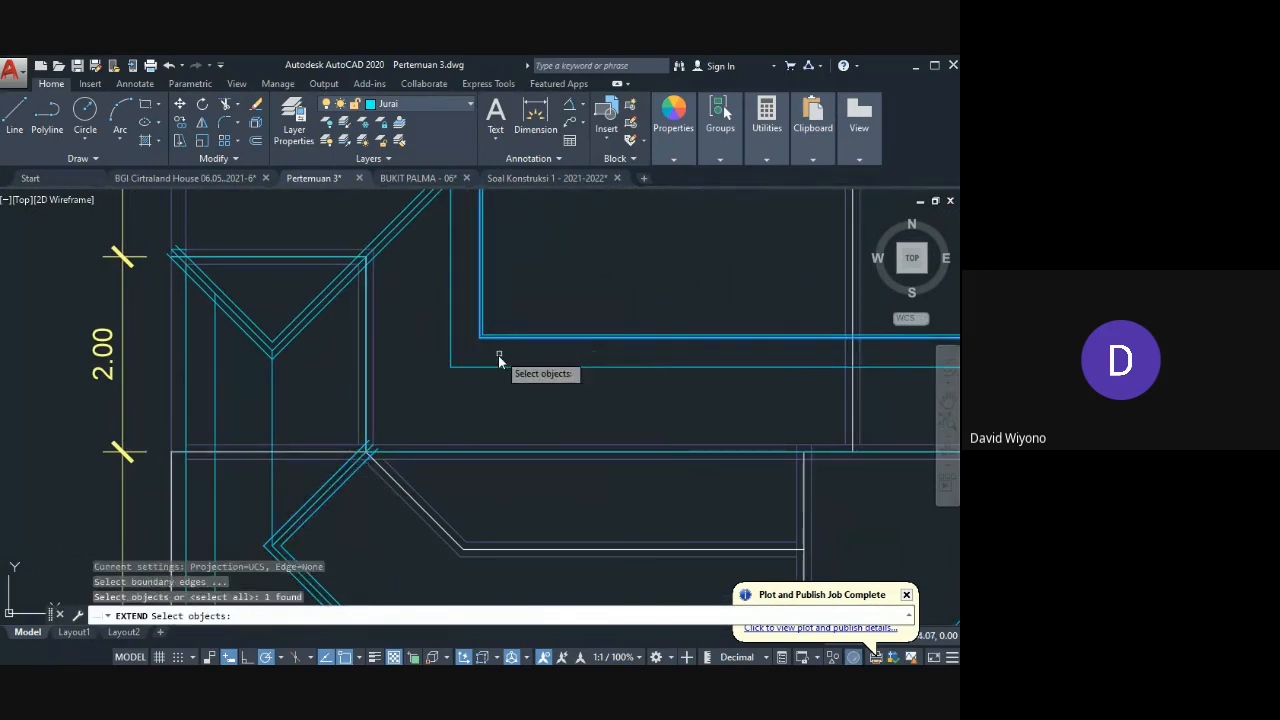
key("Return")
left_click(366, 497)
left_click(340, 475)
key("Return")
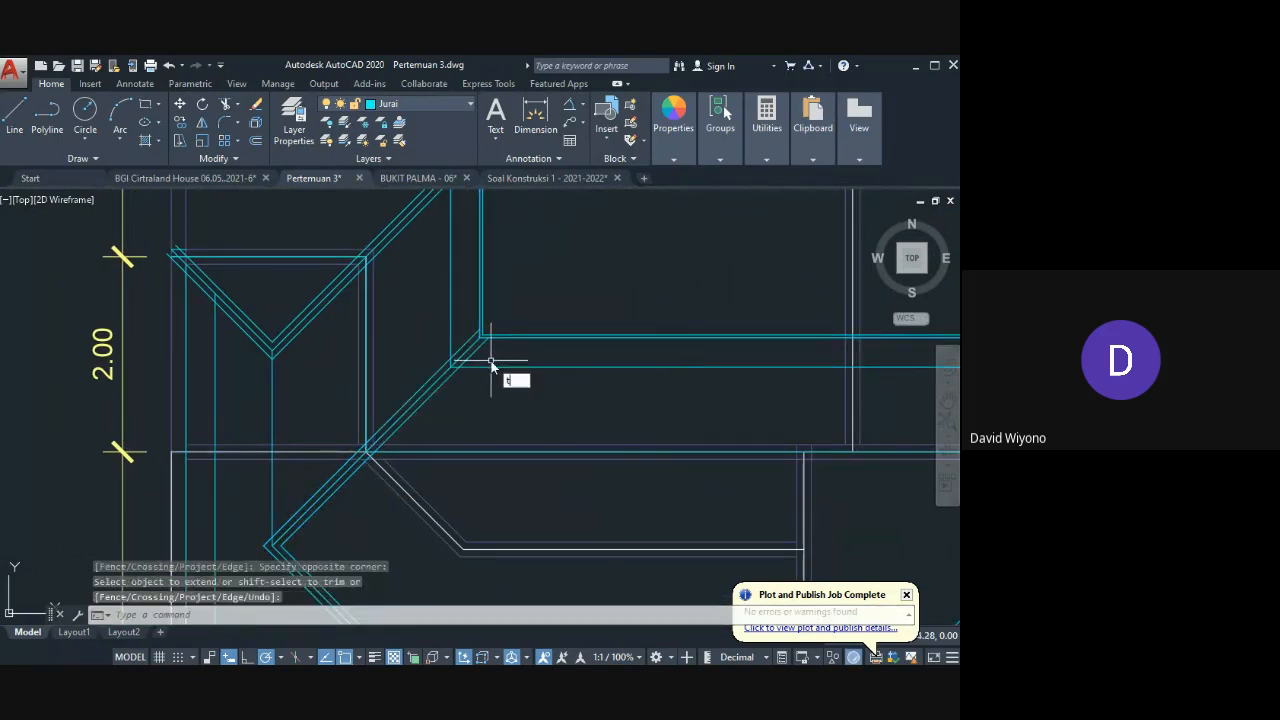
key("Escape")
key("Escape")
key("Escape")
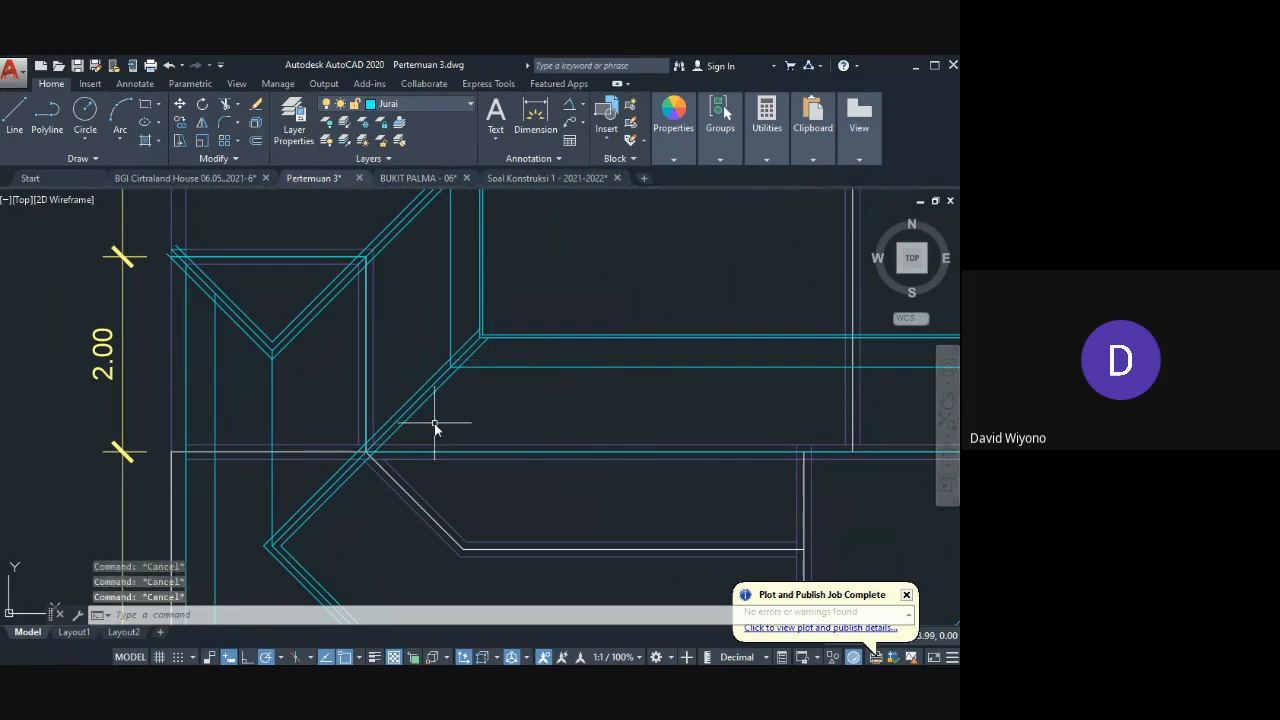
Step: Draw a scale-300 multiline from the main roof's left vertex along the upper left diagonal to the inner rear eave corner
type("ml")
key("Return")
middle_click_drag(286, 523, 364, 441)
left_click(351, 468)
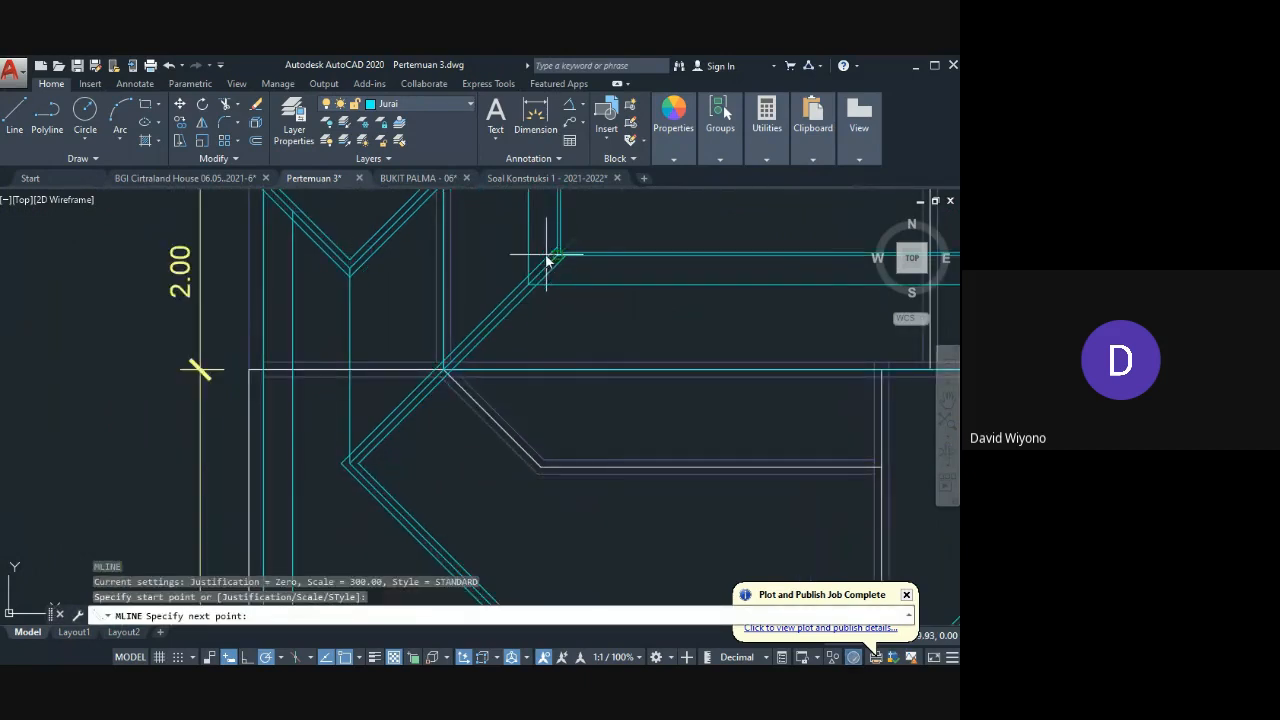
scroll(522, 287, "up", 2)
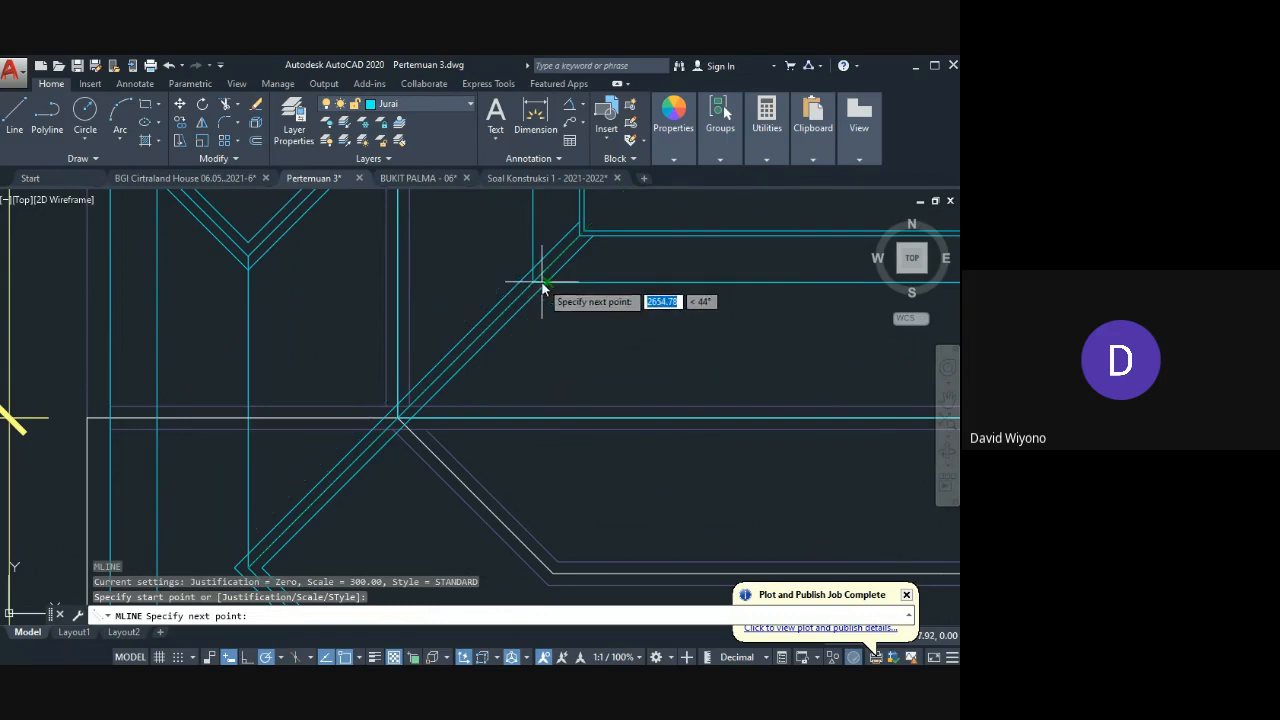
left_click(534, 277)
scroll(586, 337, "up", 2)
key("Return")
scroll(458, 328, "down", 4)
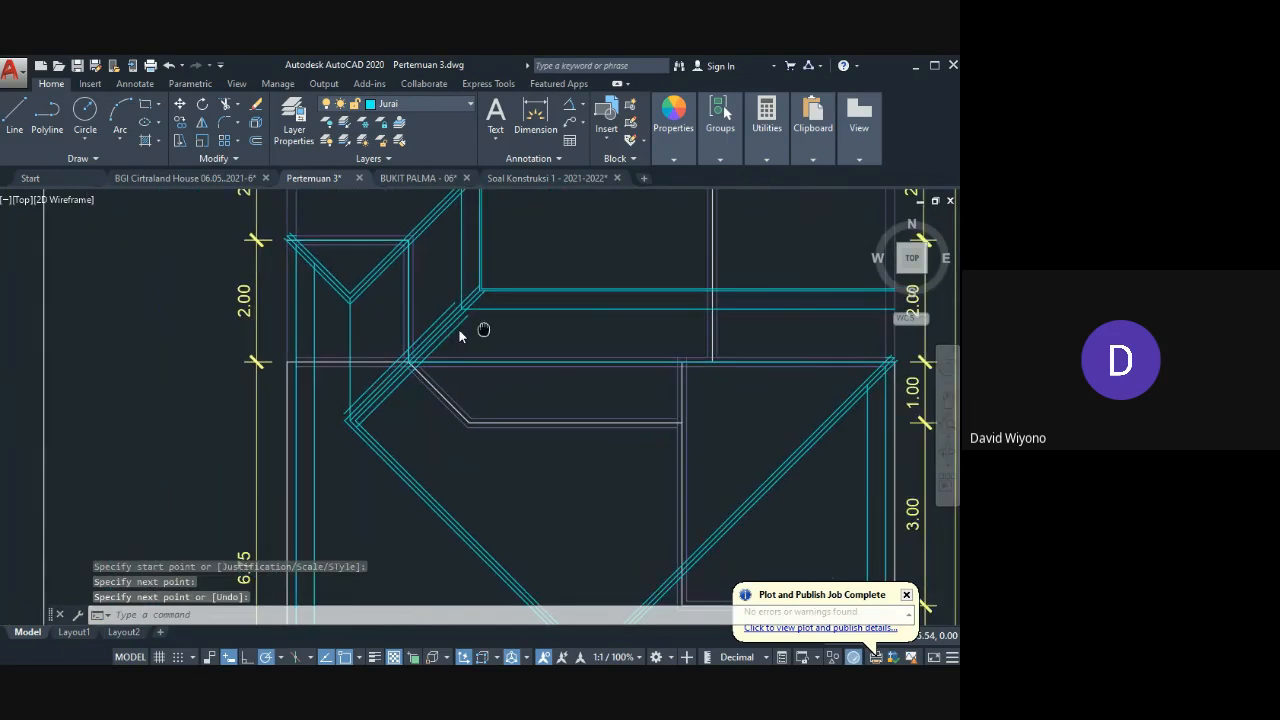
Step: Extend the main roof's scale-300 diagonal multiline to the stepped inner rear eave line
type("ex")
key("Return")
scroll(460, 328, "up", 4)
left_click(478, 302)
left_click(471, 312)
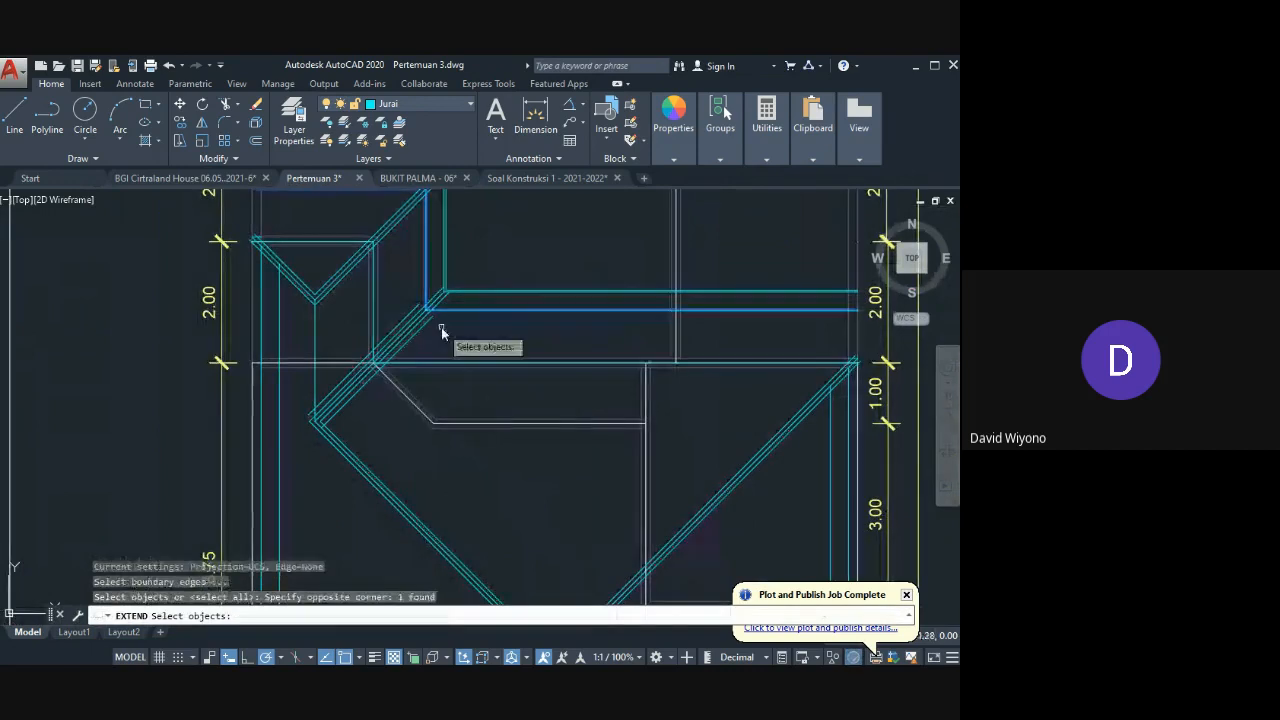
key("Return")
key("Escape")
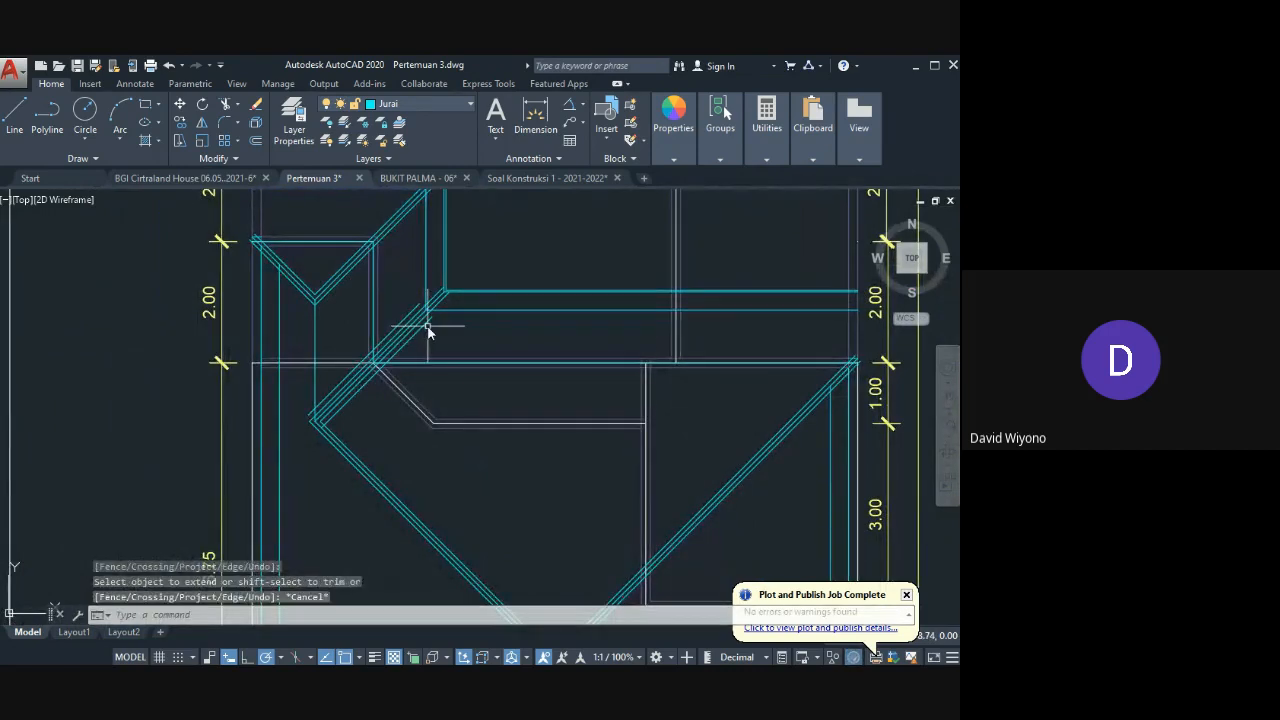
scroll(436, 326, "down", 8)
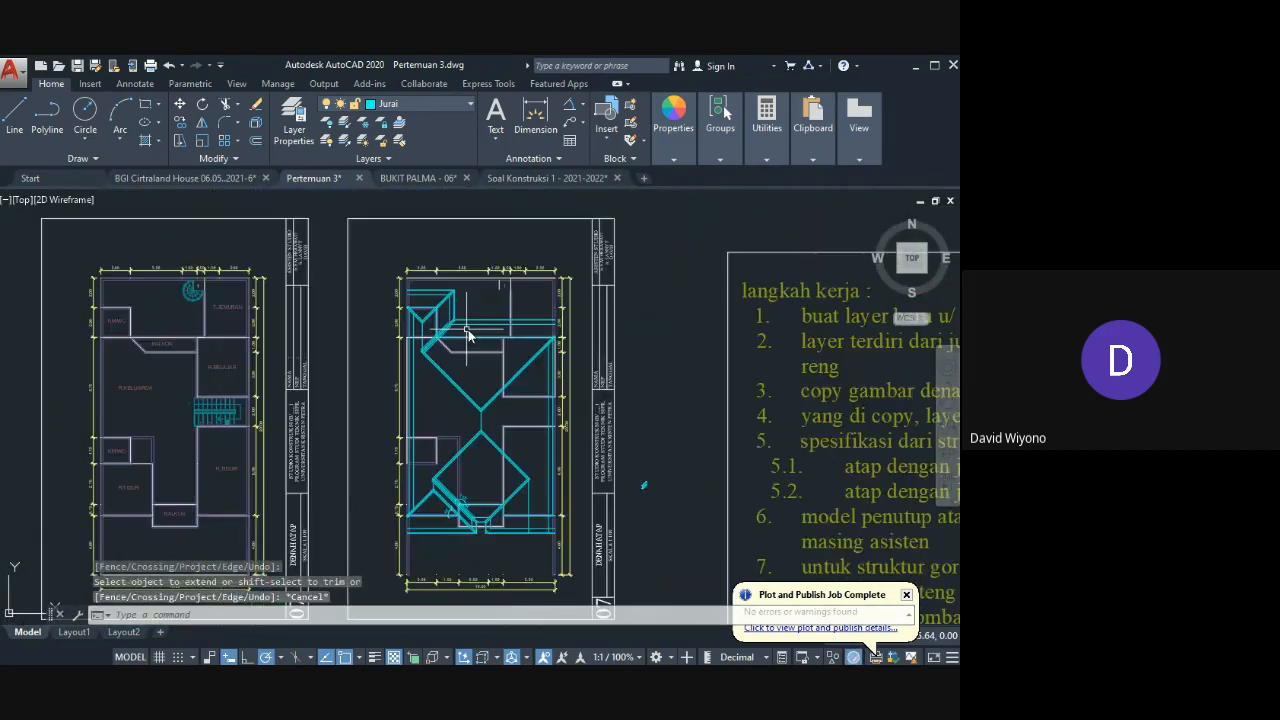
scroll(480, 300, "up", 6)
scroll(519, 305, "down", 4)
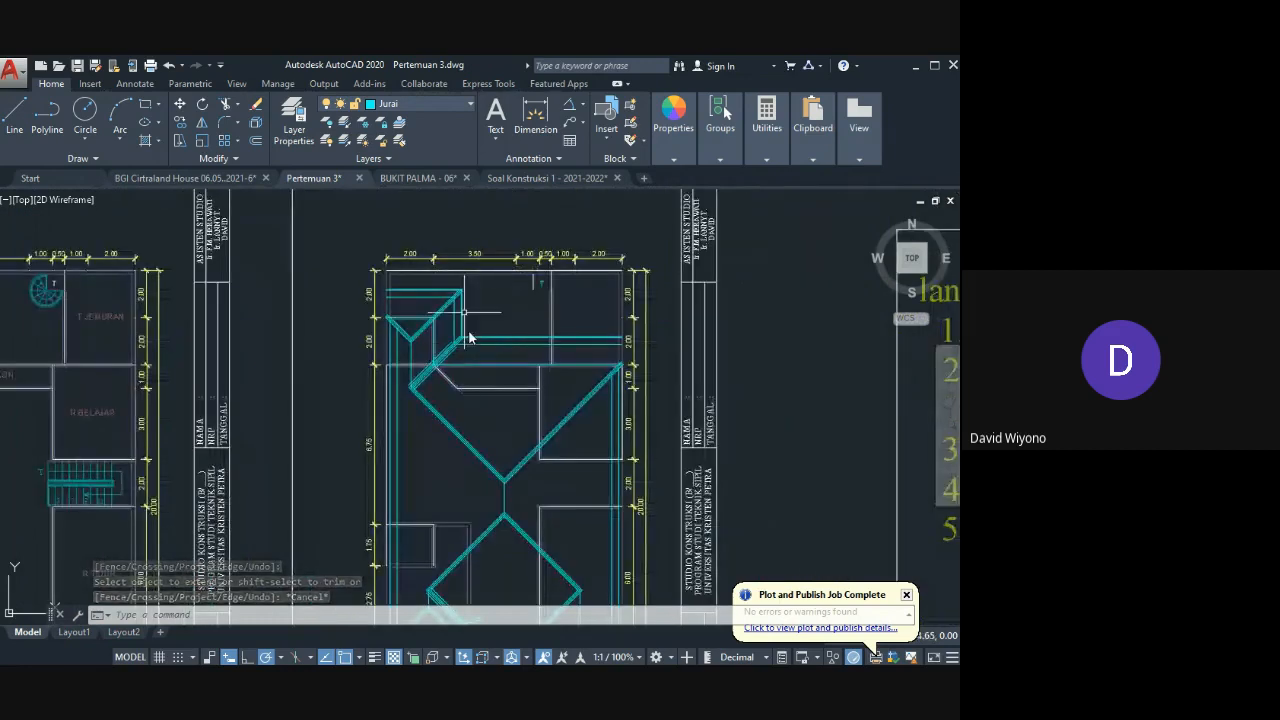
middle_click_drag(493, 381, 486, 327)
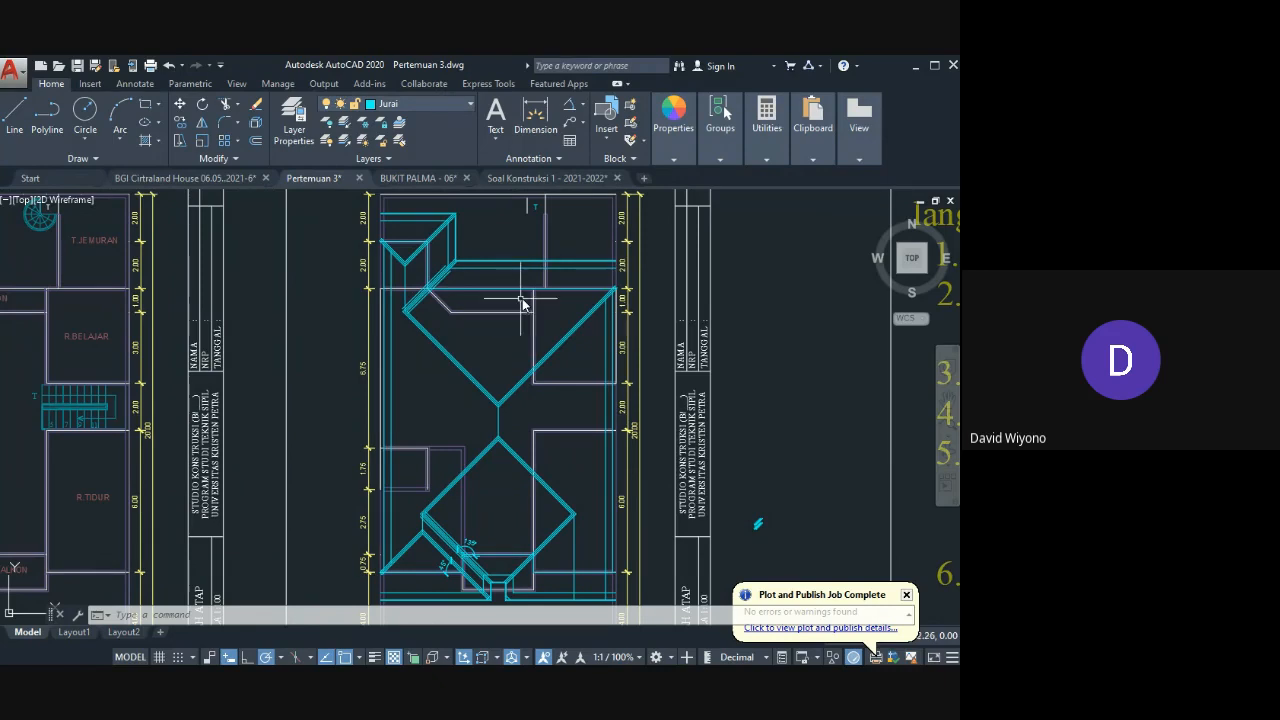
Step: Erase the two short diagonal lines at the lower corners of the front eave notch
scroll(490, 390, "up", 3)
scroll(495, 370, "down", 3)
scroll(490, 460, "up", 4)
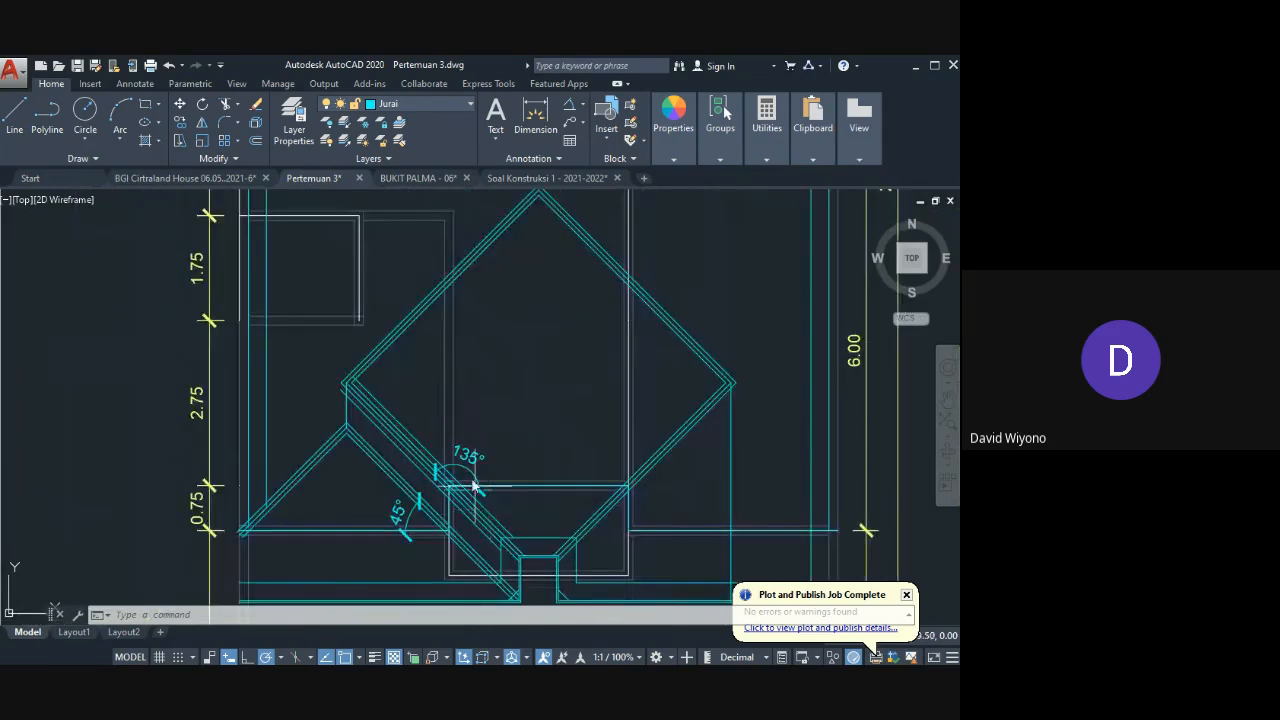
mouse_move(475, 486)
middle_mouse_down()
mouse_move(447, 343)
mouse_move(448, 404)
middle_mouse_up()
scroll(523, 483, "up", 3)
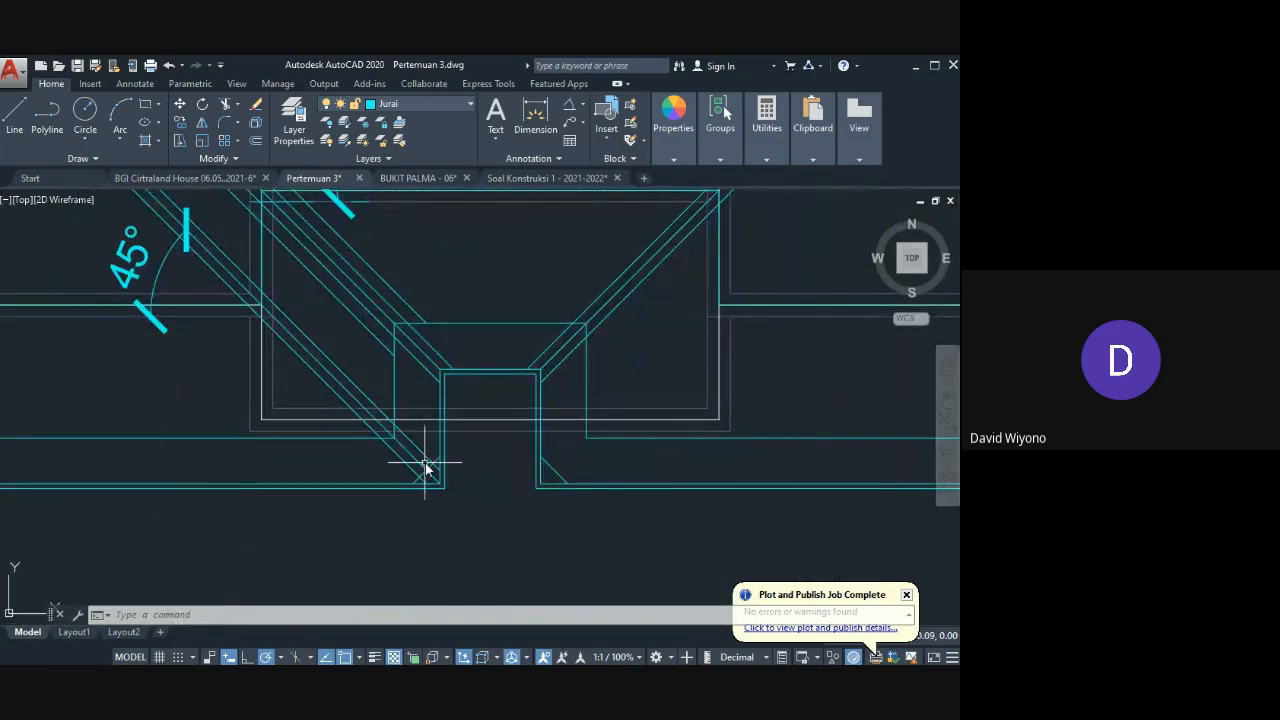
left_click(558, 477)
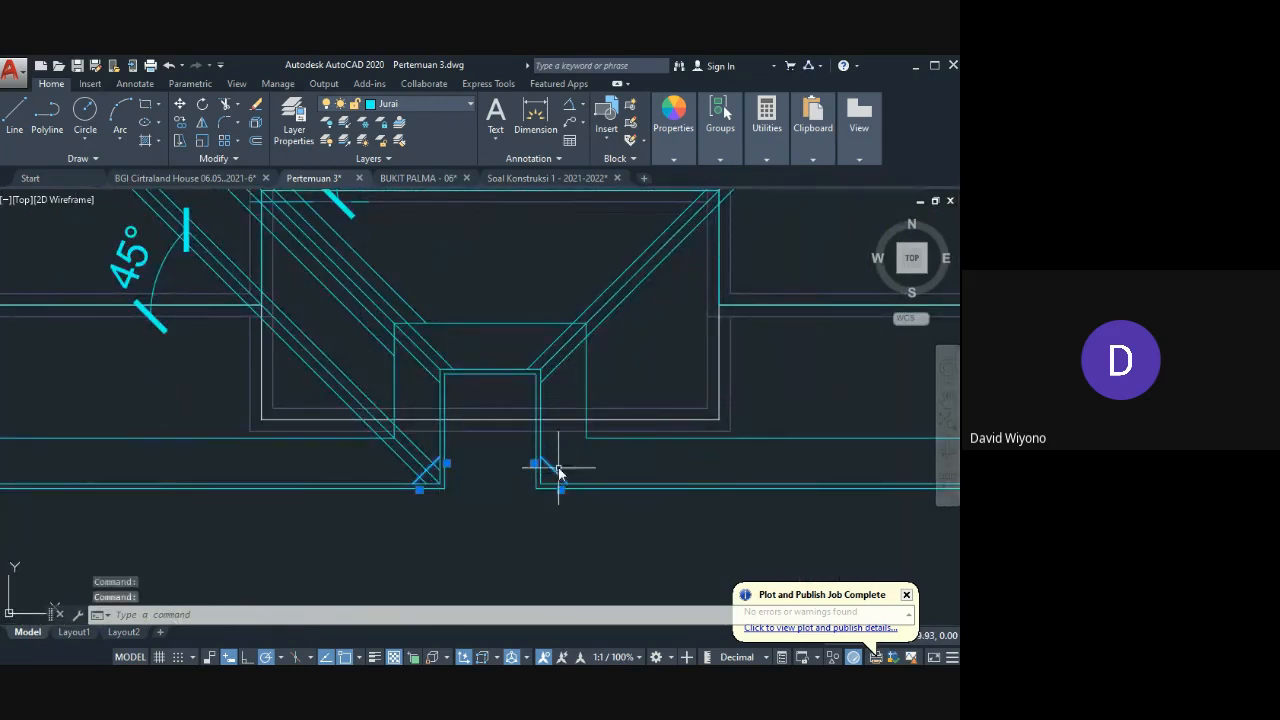
key("Delete")
Step: Inspect the hip, valley and eave lines across the roof plan, from the front notch to the rear eave
scroll(559, 460, "down", 3)
scroll(540, 420, "up", 2)
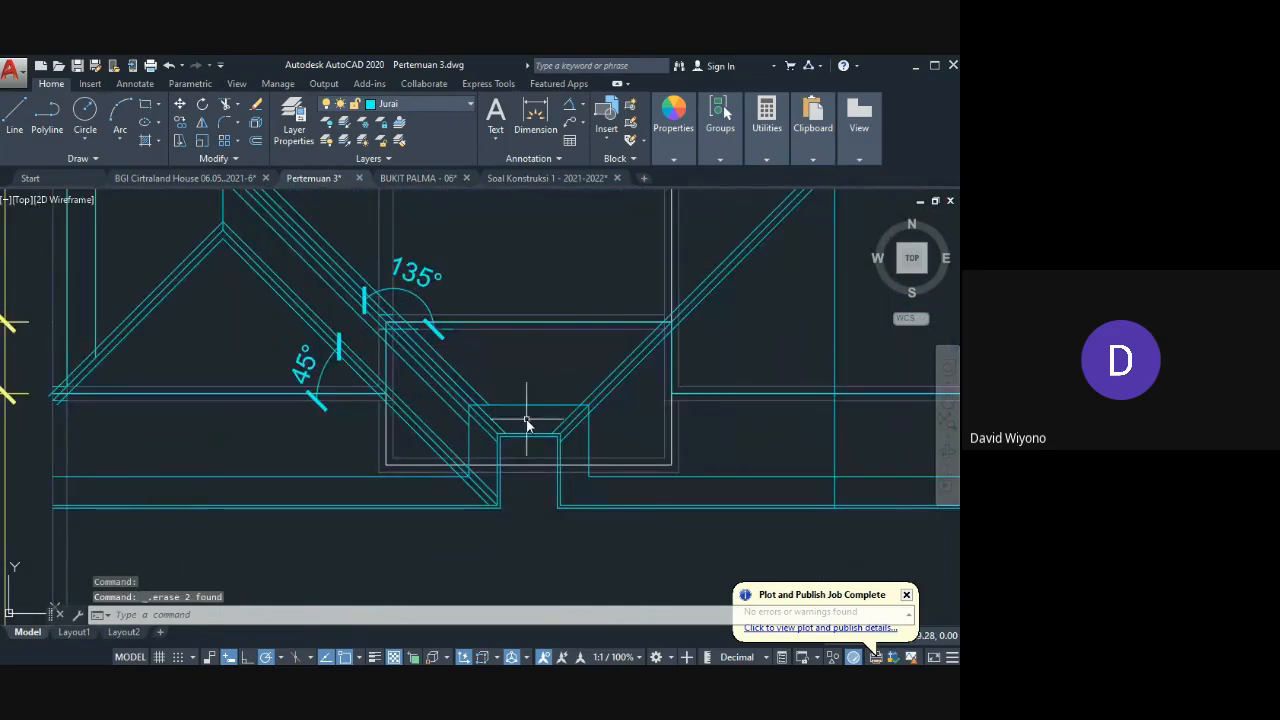
scroll(527, 425, "down", 3)
scroll(477, 520, "up", 4)
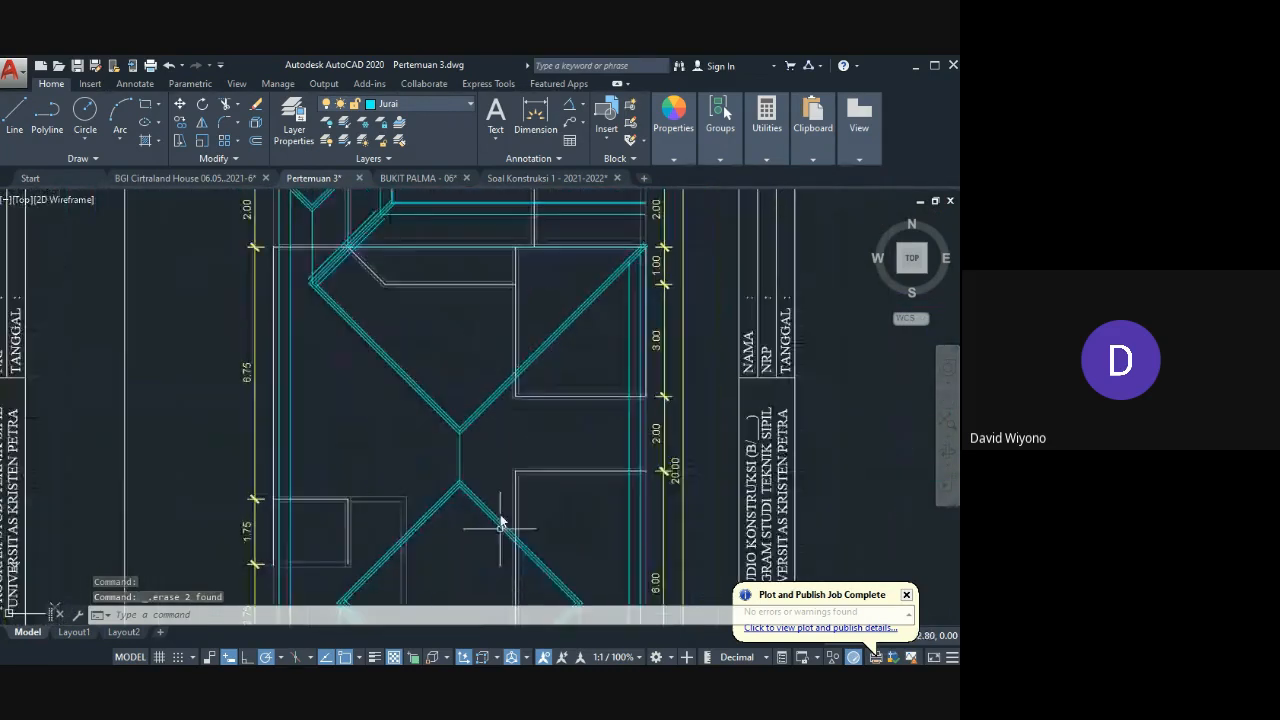
scroll(423, 349, "down", 3)
scroll(389, 423, "up", 3)
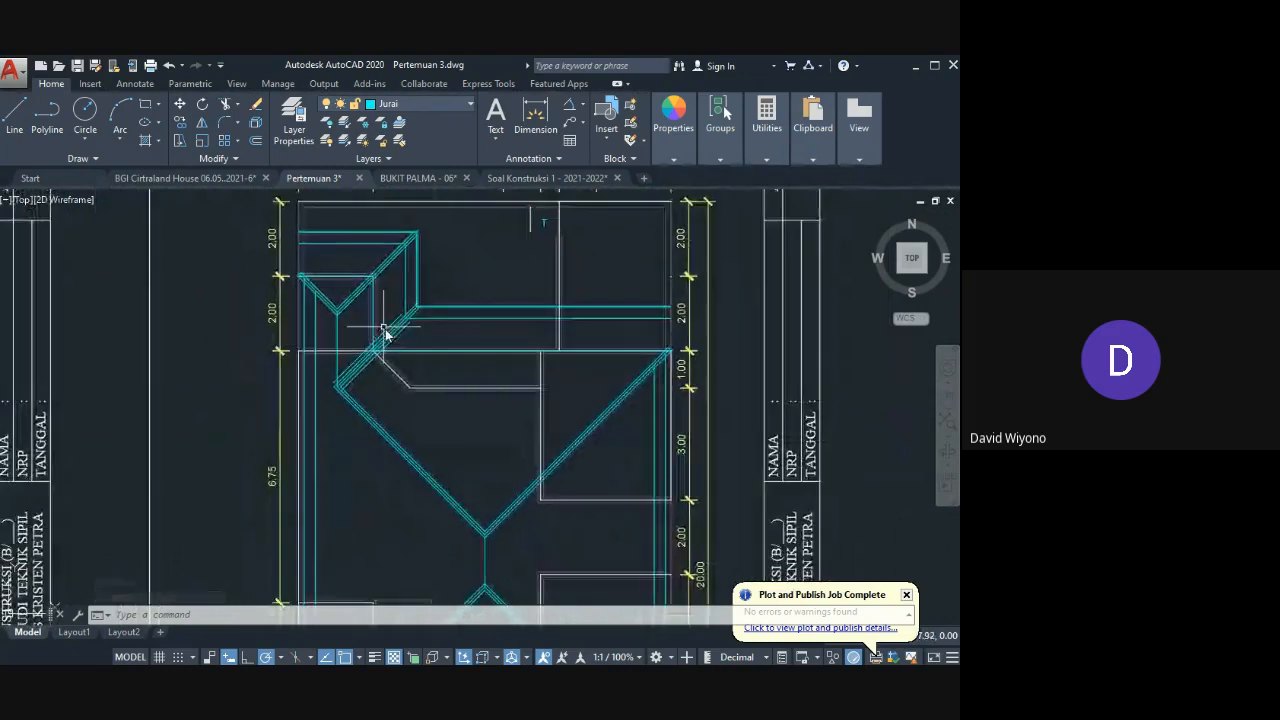
scroll(501, 232, "down", 3)
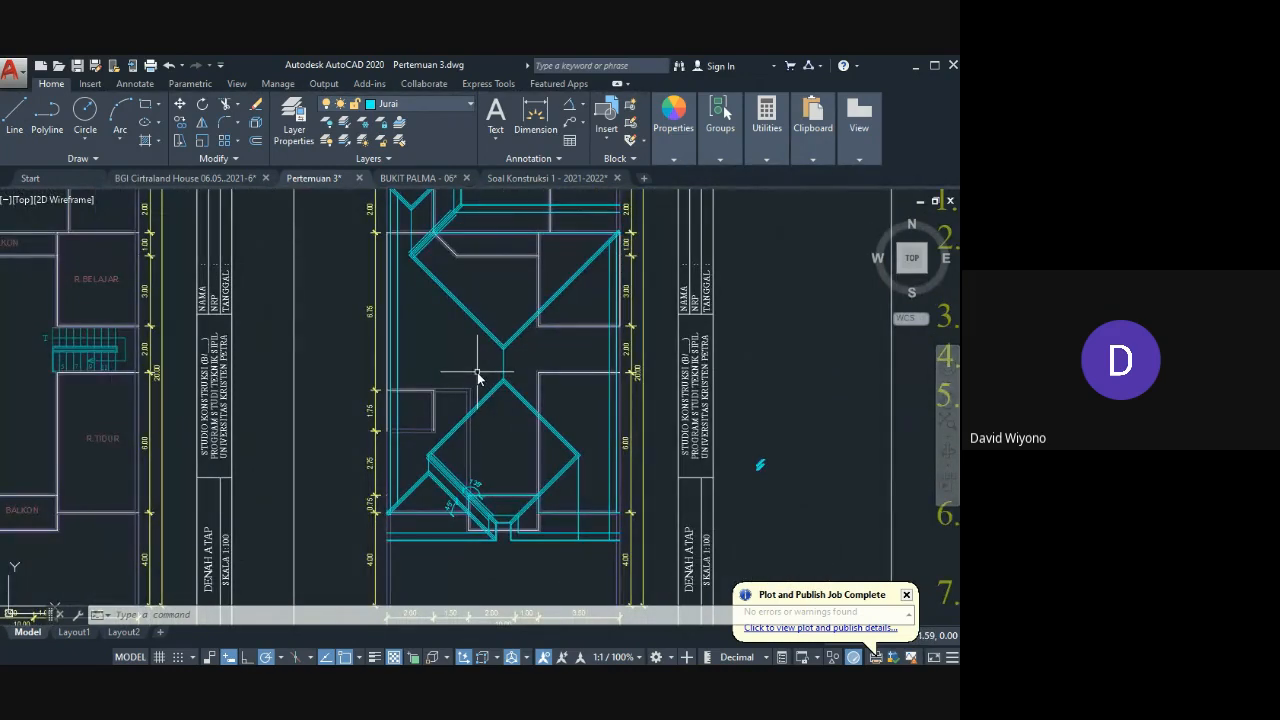
scroll(583, 518, "up", 2)
middle_click_drag(580, 517, 558, 454)
scroll(468, 449, "up", 2)
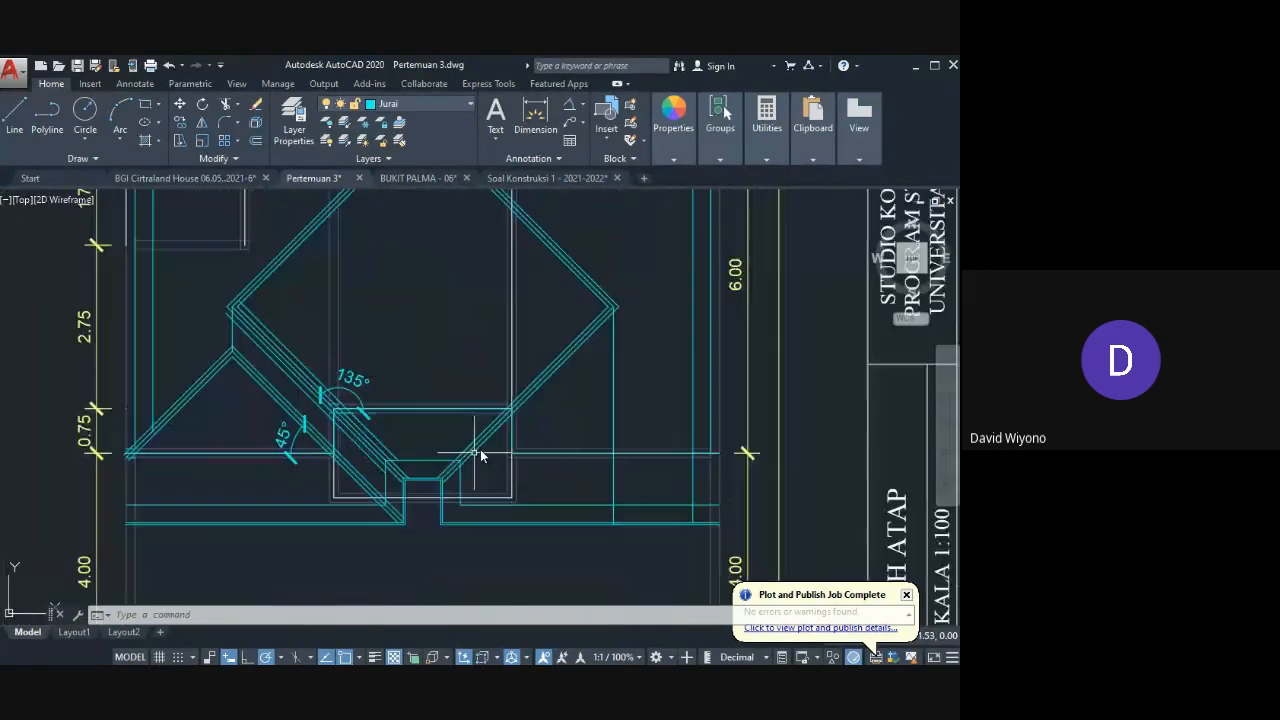
middle_click_drag(507, 409, 500, 341)
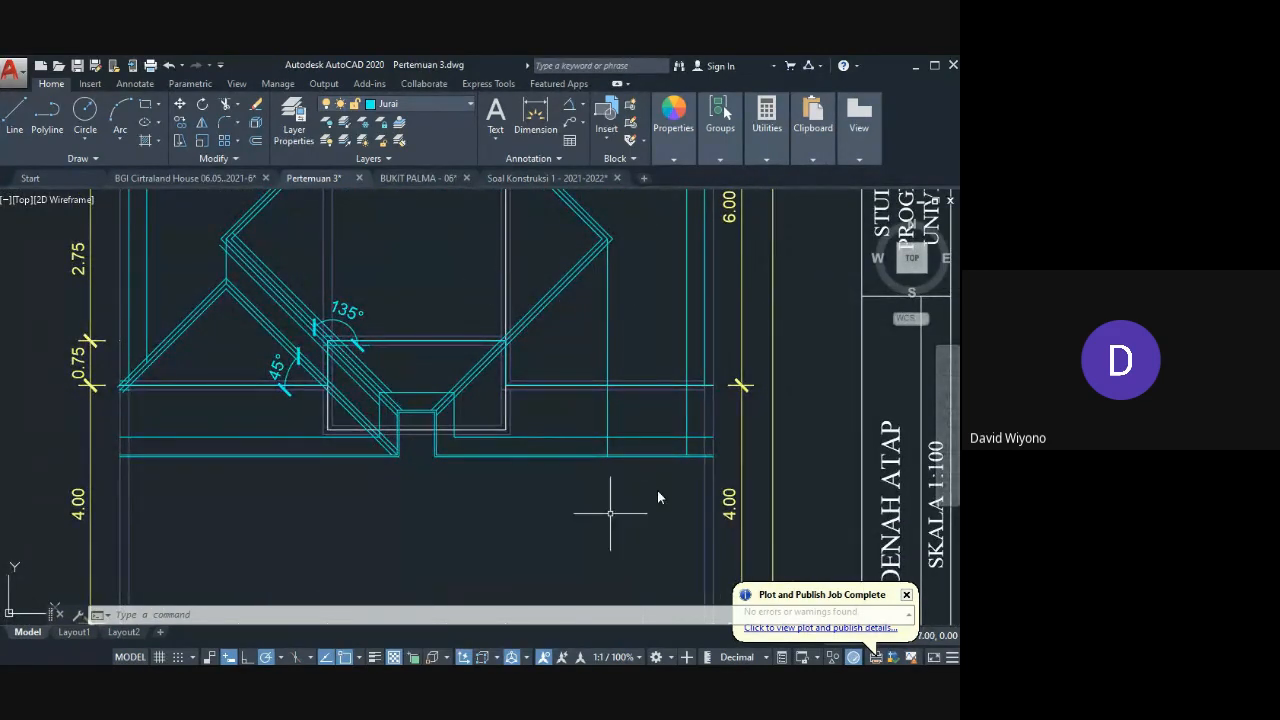
Step: Draw a short vertical line from the inner eave corner right of the front notch down to the outer eave line
scroll(438, 441, "up", 2)
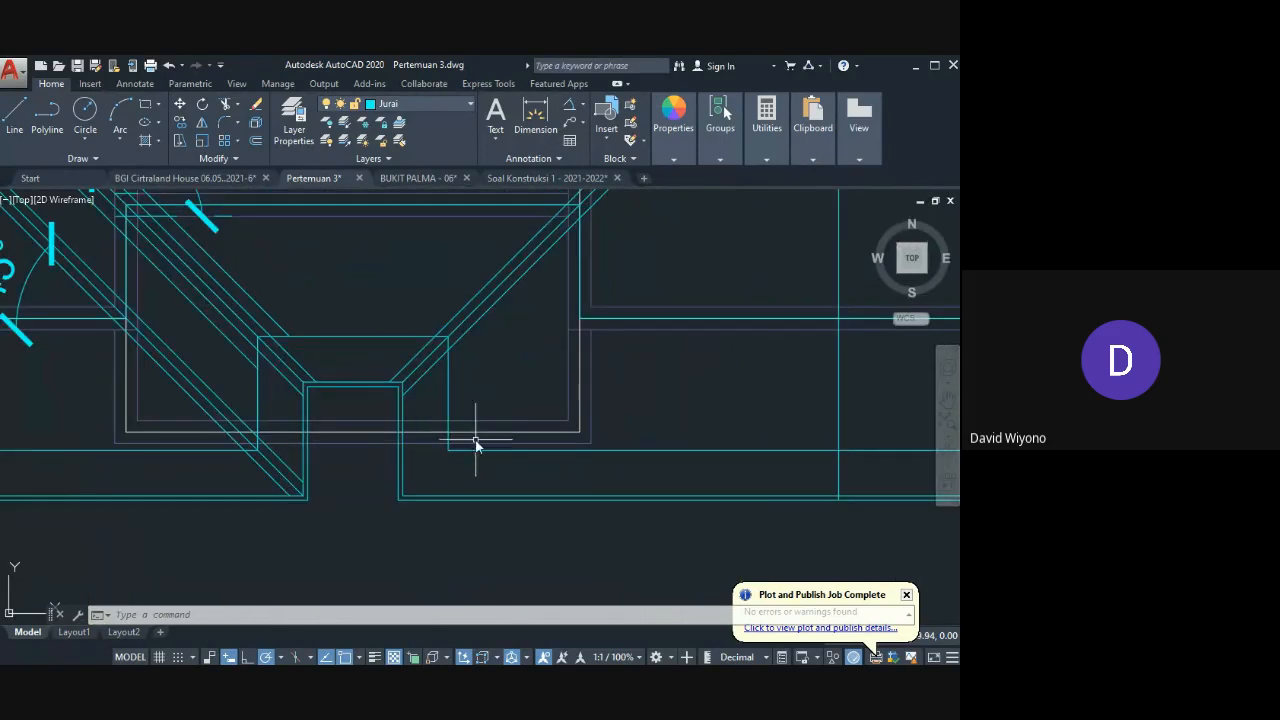
key("Escape")
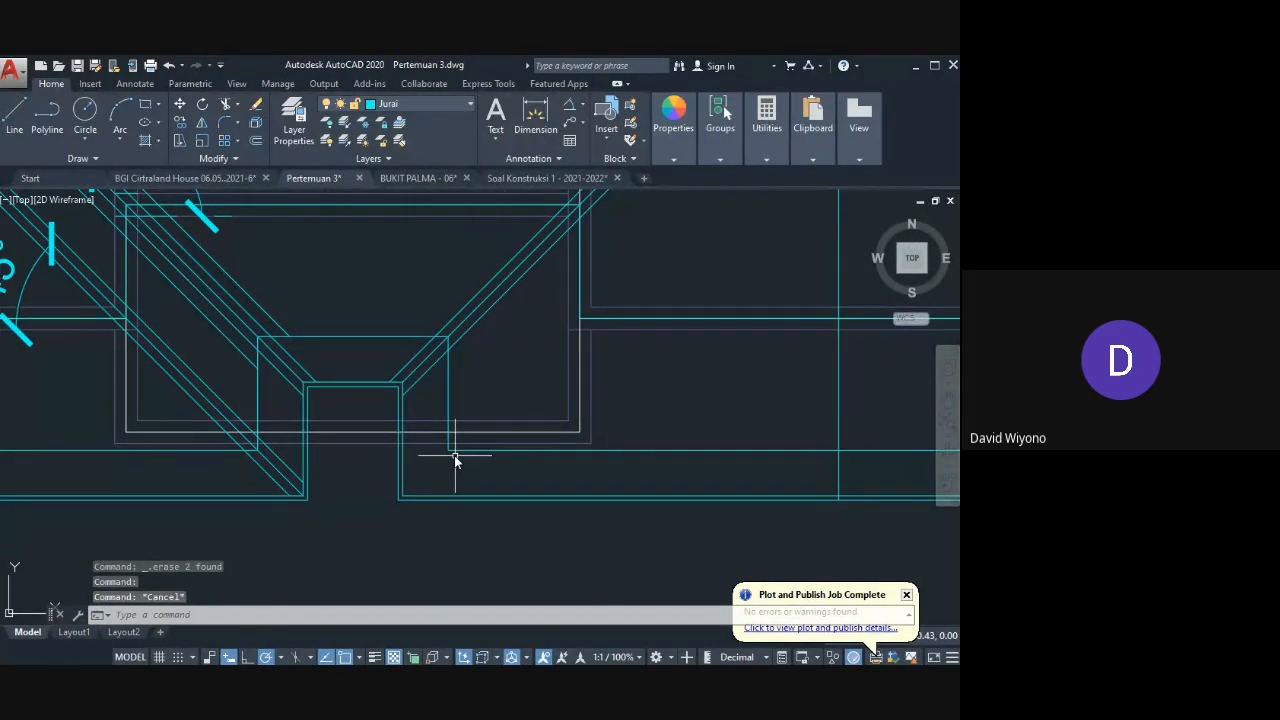
type("l")
key("Return")
left_click(448, 450)
left_click(448, 497)
key("Escape")
Step: Trim away the inner front eave line to the right of the short vertical line beside the notch
type("tr")
key("Return")
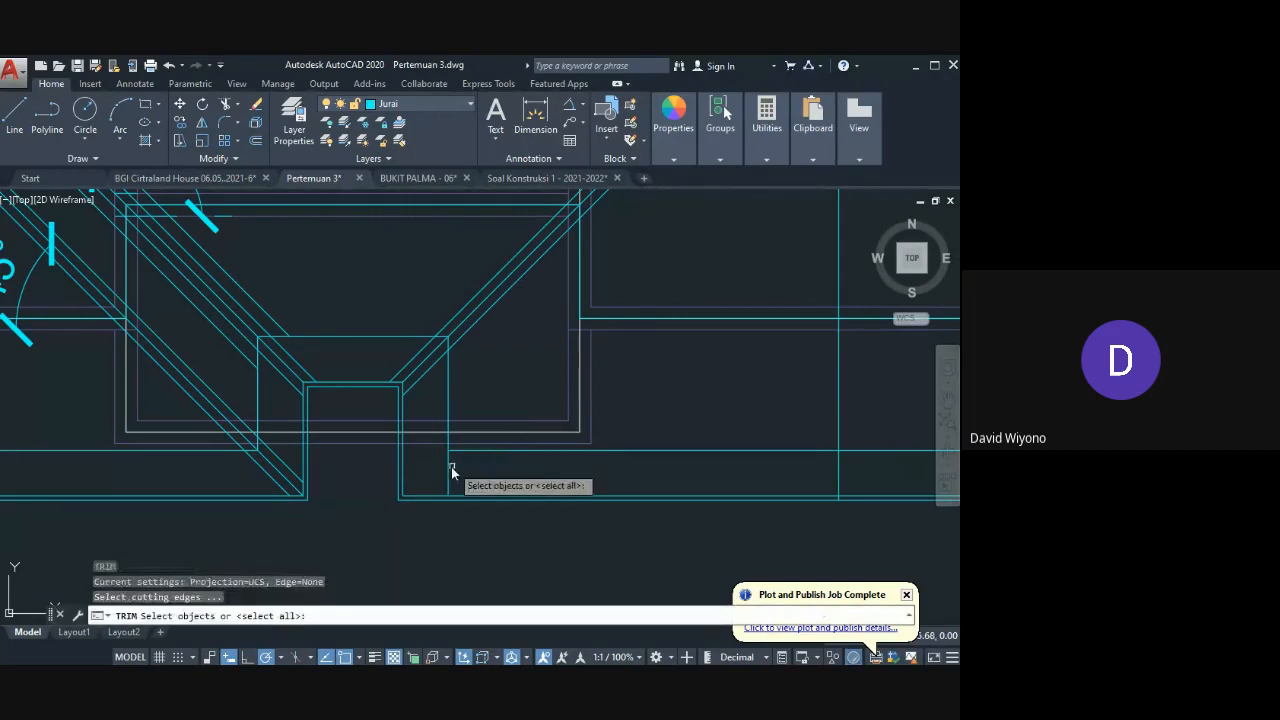
left_click(449, 467)
key("Return")
left_click(490, 453)
left_click(538, 452)
left_click(580, 450)
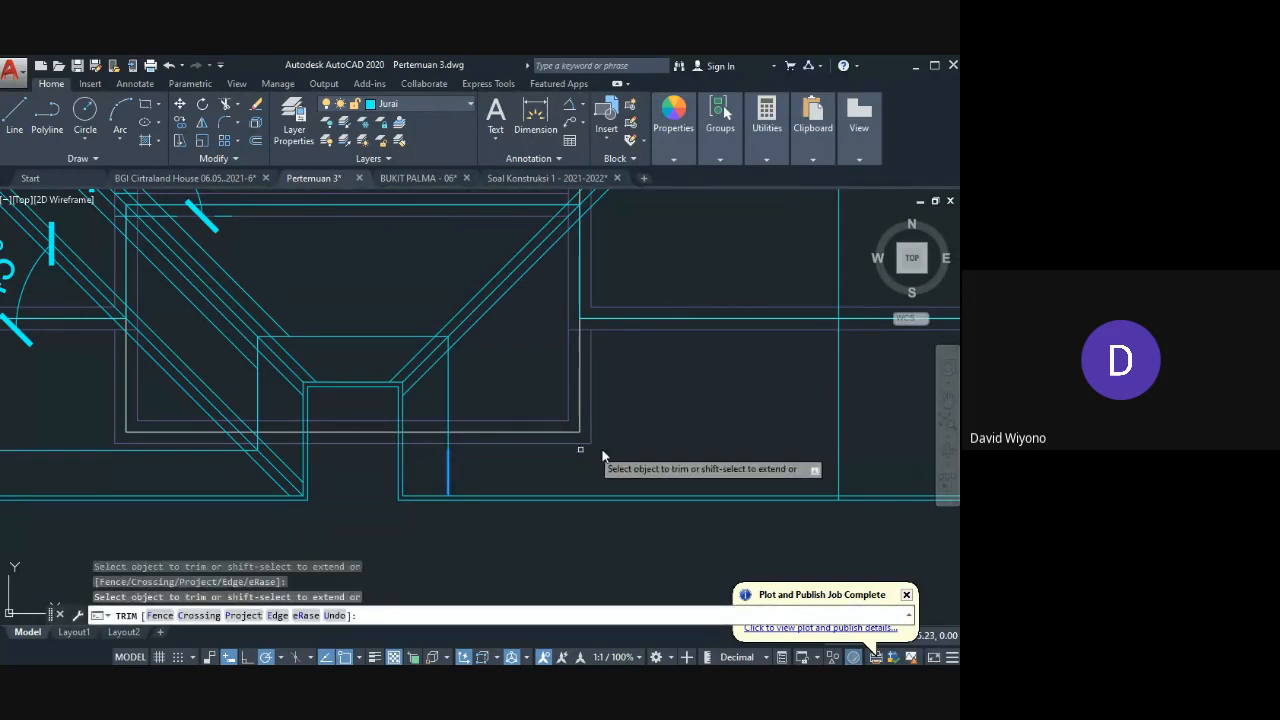
scroll(406, 451, "down", 1)
key("Escape")
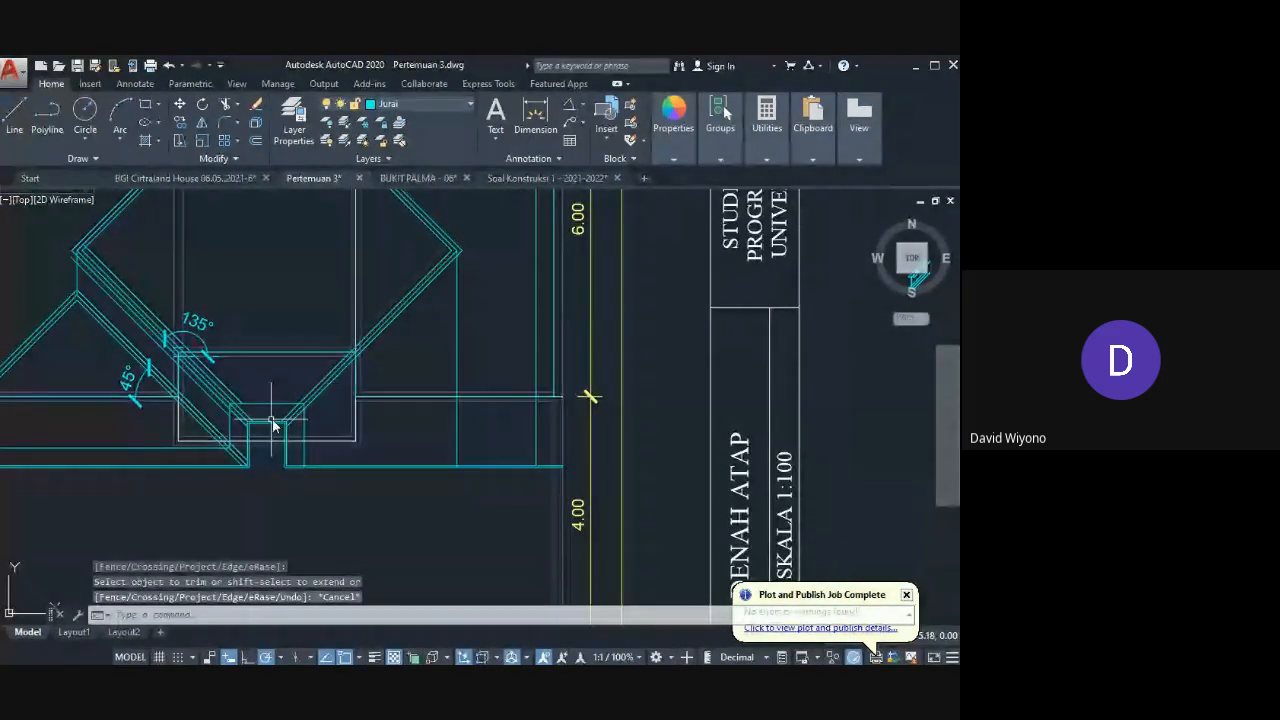
Step: Erase the 135° and 45° angle dimensions beside the lower left hips
scroll(443, 429, "down", 1)
middle_click_drag(443, 429, 469, 549)
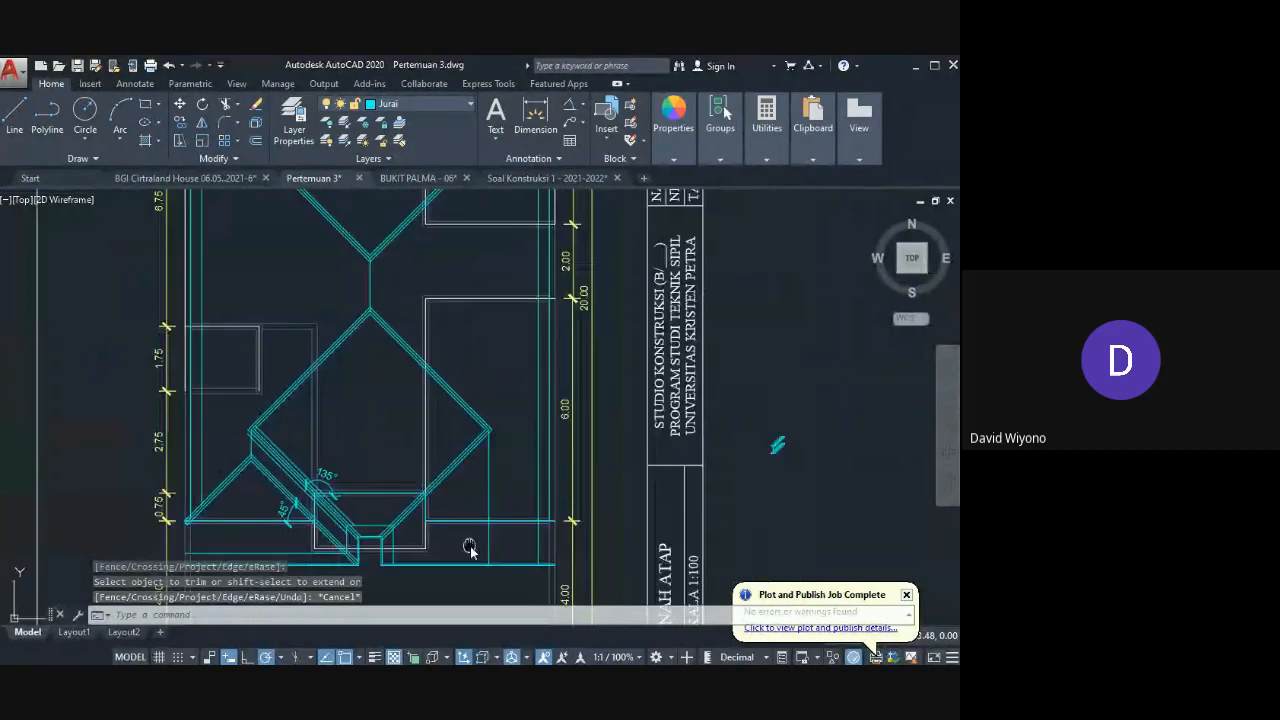
scroll(443, 443, "down", 2)
middle_click_drag(443, 443, 435, 557)
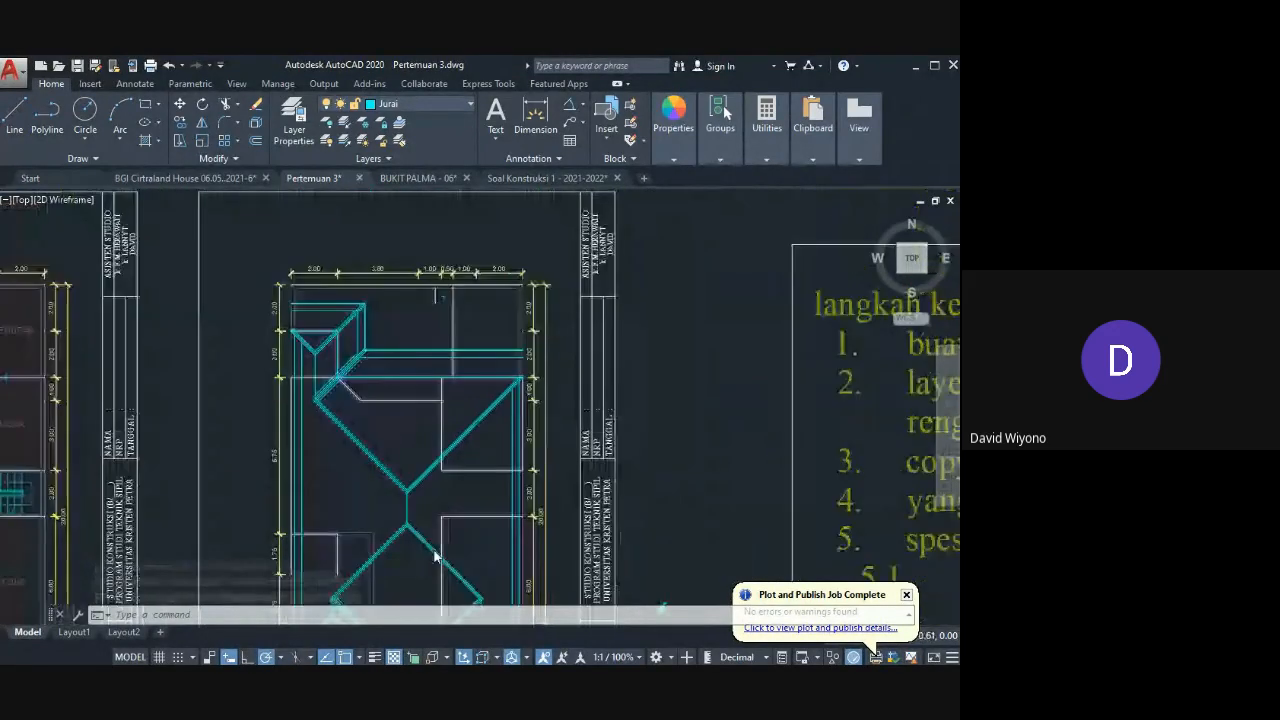
mouse_move(409, 449)
middle_mouse_down()
mouse_move(458, 300)
mouse_move(443, 371)
mouse_move(425, 376)
mouse_move(443, 397)
mouse_move(458, 504)
middle_mouse_up()
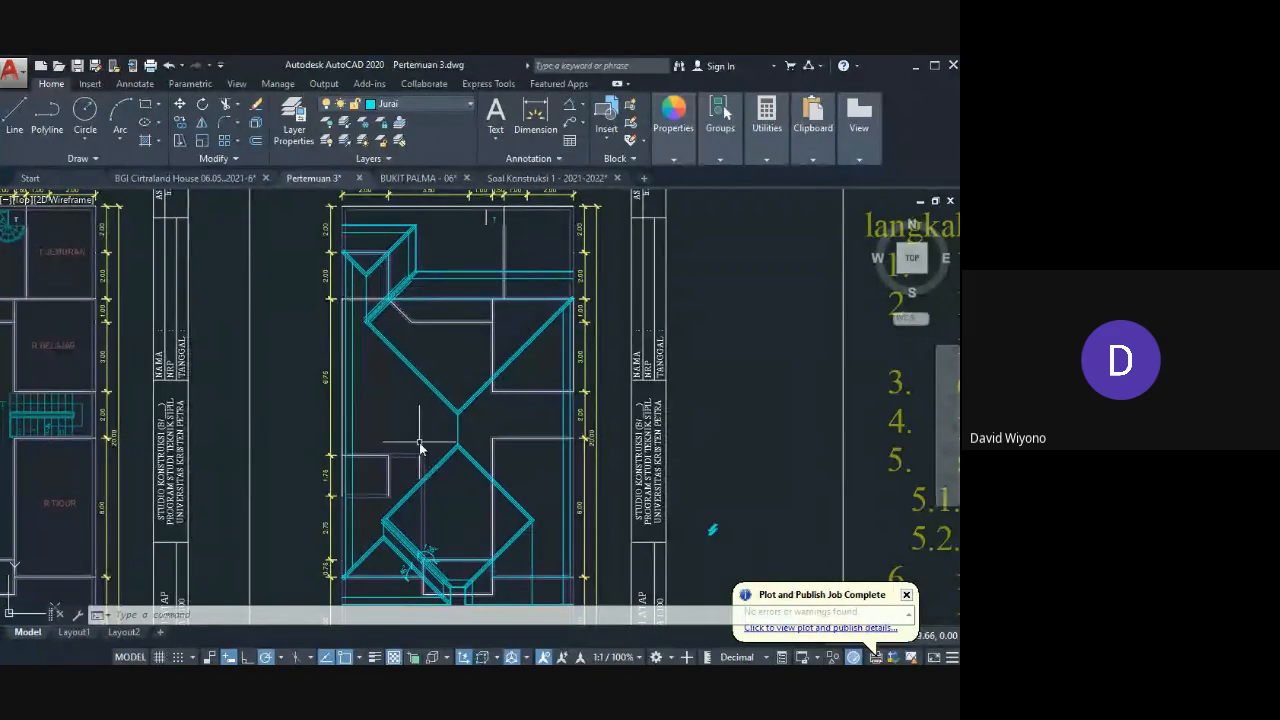
middle_click_drag(420, 449, 430, 332)
scroll(438, 380, "up", 6)
middle_click_drag(457, 517, 476, 351)
left_click(490, 395)
left_click(462, 425)
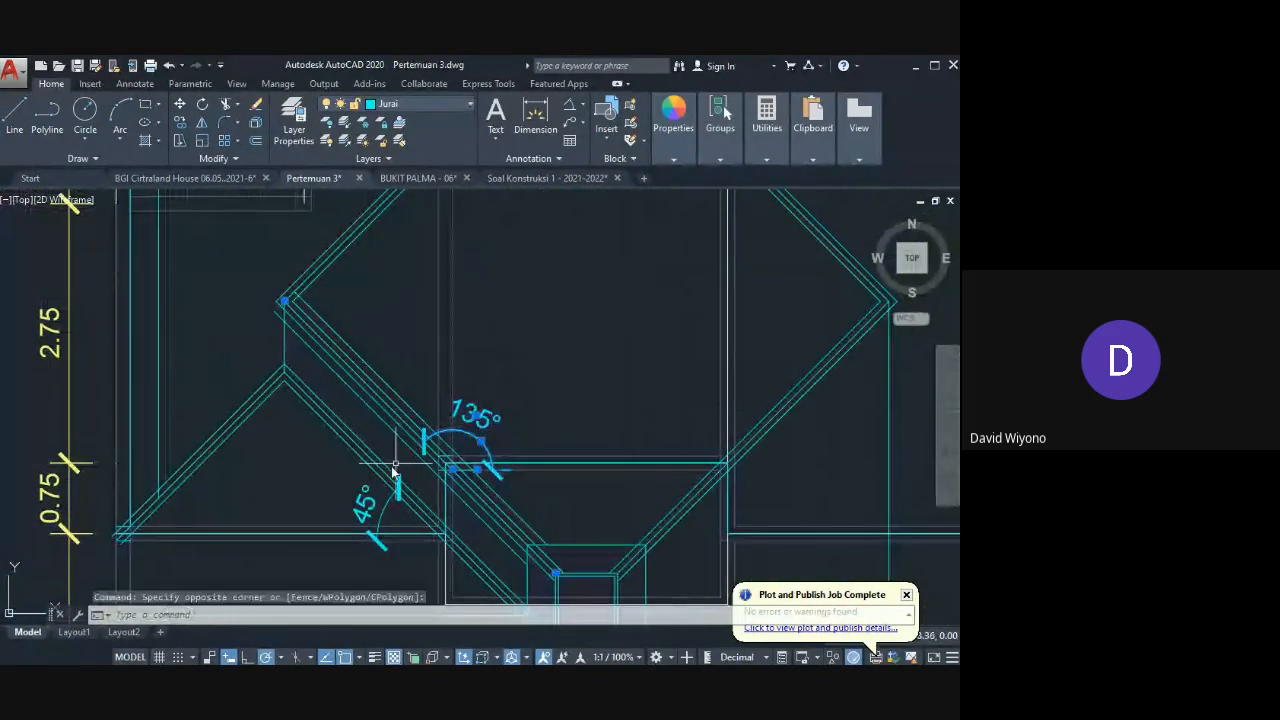
left_click(367, 512)
key("Delete")
scroll(371, 374, "down", 4)
scroll(343, 354, "up", 4)
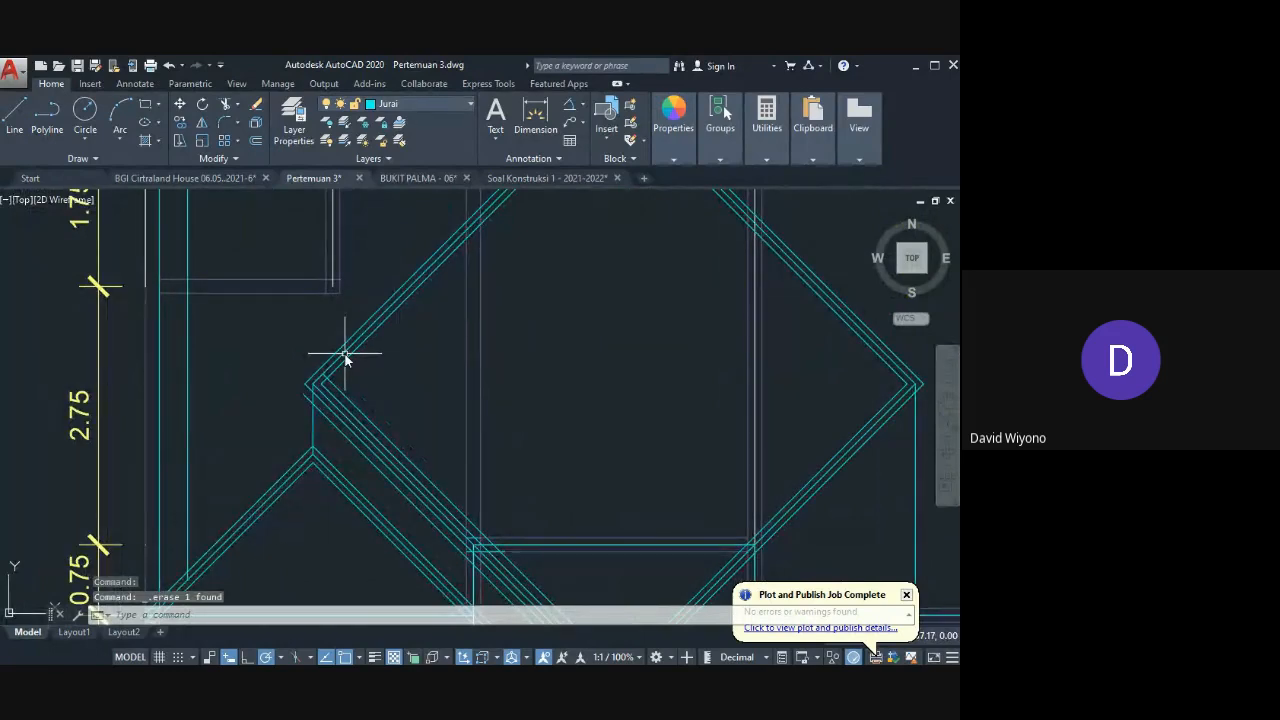
scroll(335, 380, "down", 3)
scroll(300, 365, "up", 4)
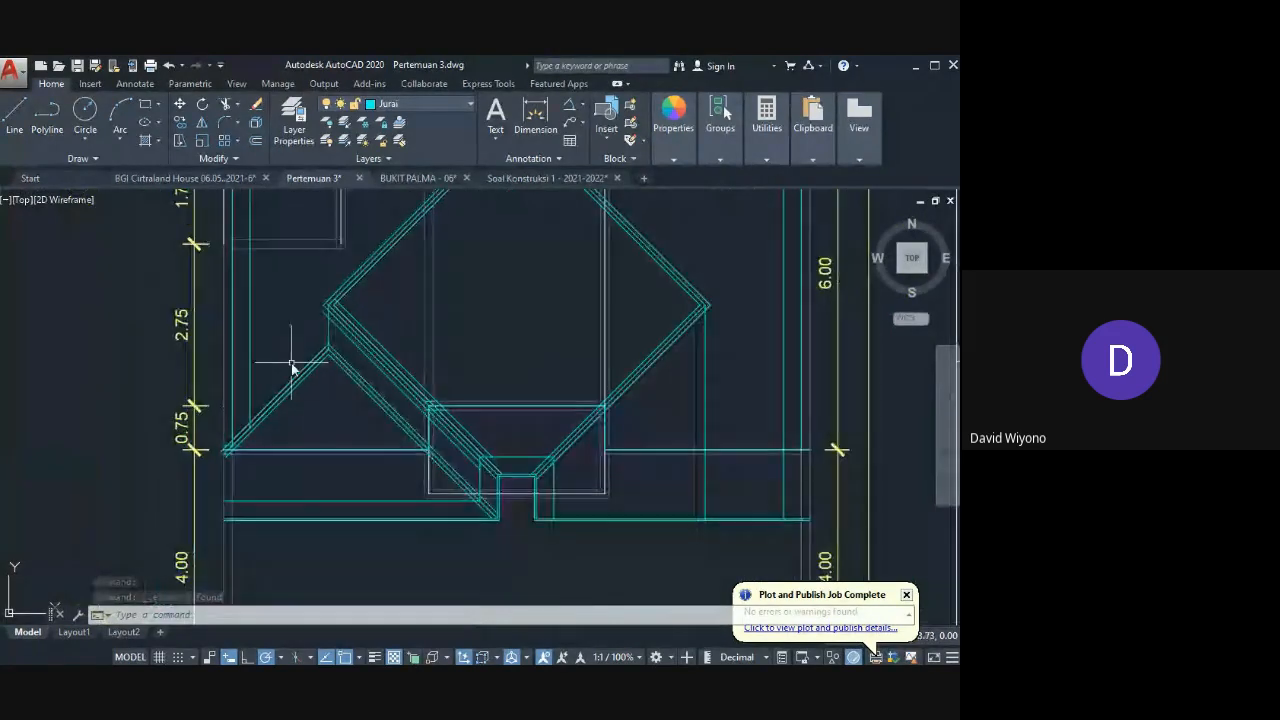
left_click(377, 337)
scroll(378, 337, "up", 3)
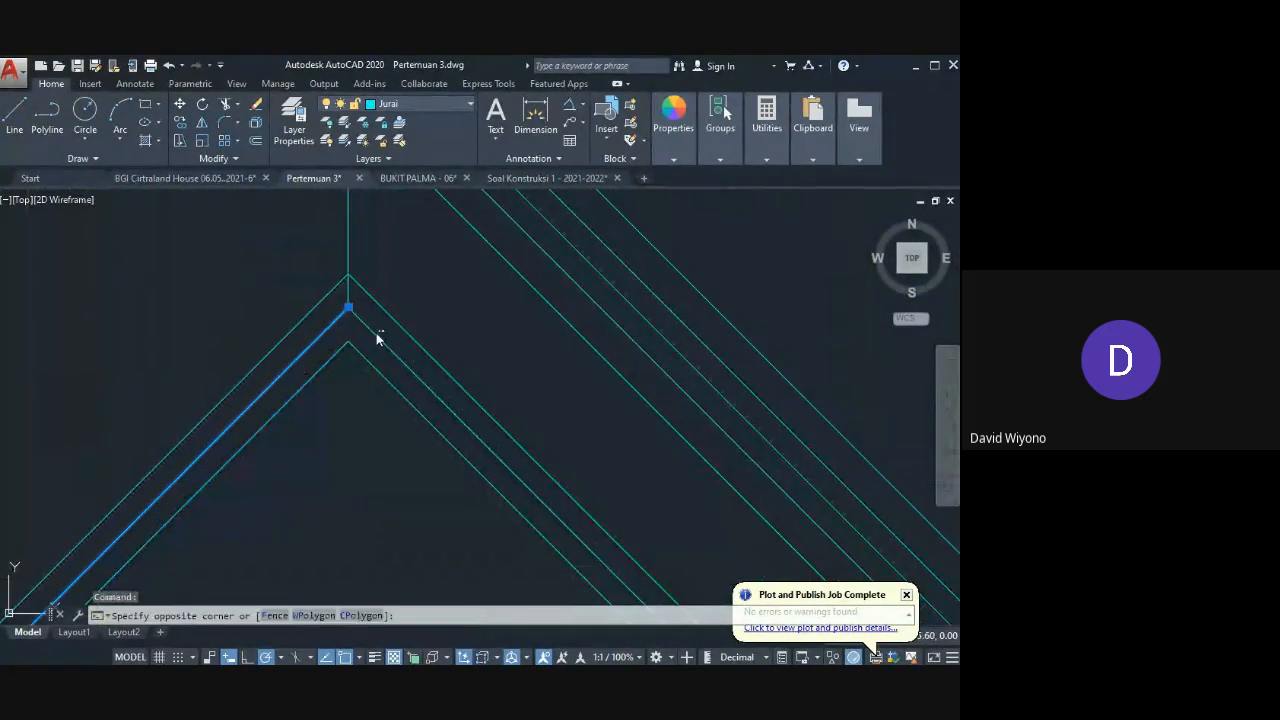
left_click(350, 272)
left_click(353, 255)
left_click(327, 249)
middle_click_drag(314, 299, 304, 427)
scroll(304, 505, "down", 3)
scroll(329, 363, "up", 3)
scroll(330, 410, "down", 5)
key("Escape")
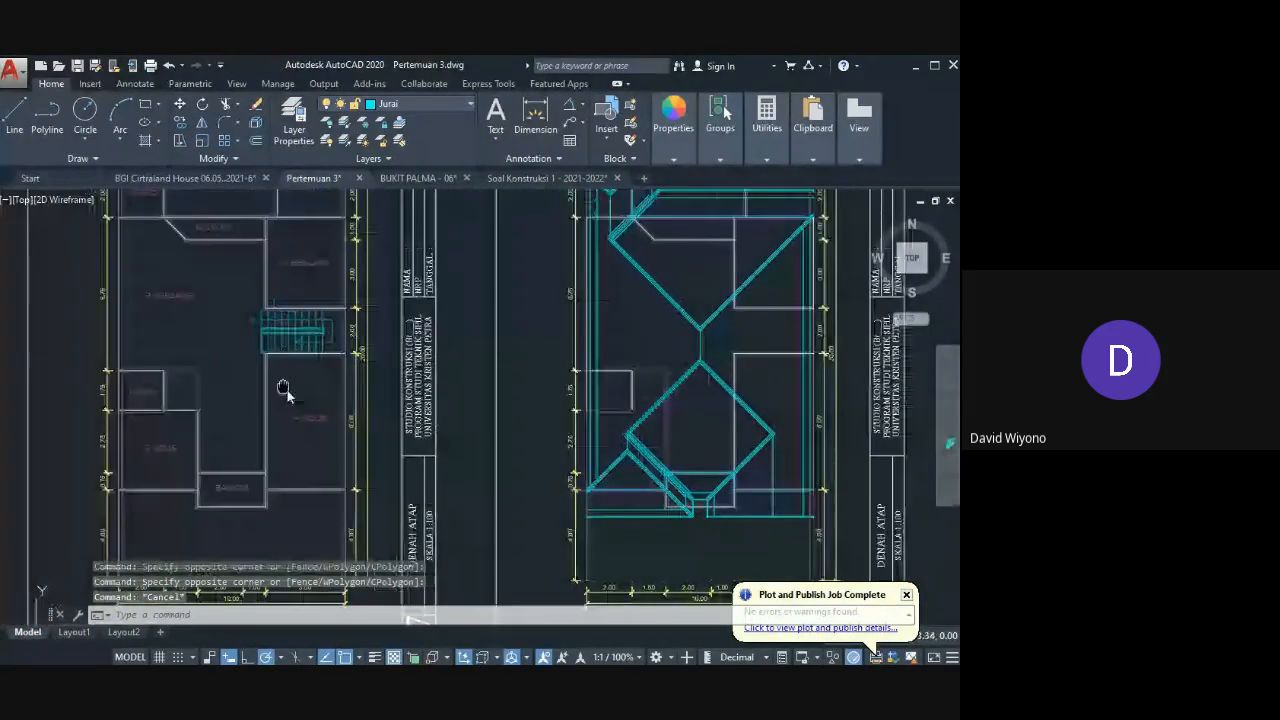
Step: Assign the ACAD_ISO03W100 linetype to the lower left hip centre lines and the short vertical line joining them
scroll(400, 430, "down", 2)
scroll(468, 449, "up", 8)
scroll(477, 365, "up", 2)
left_click(503, 384)
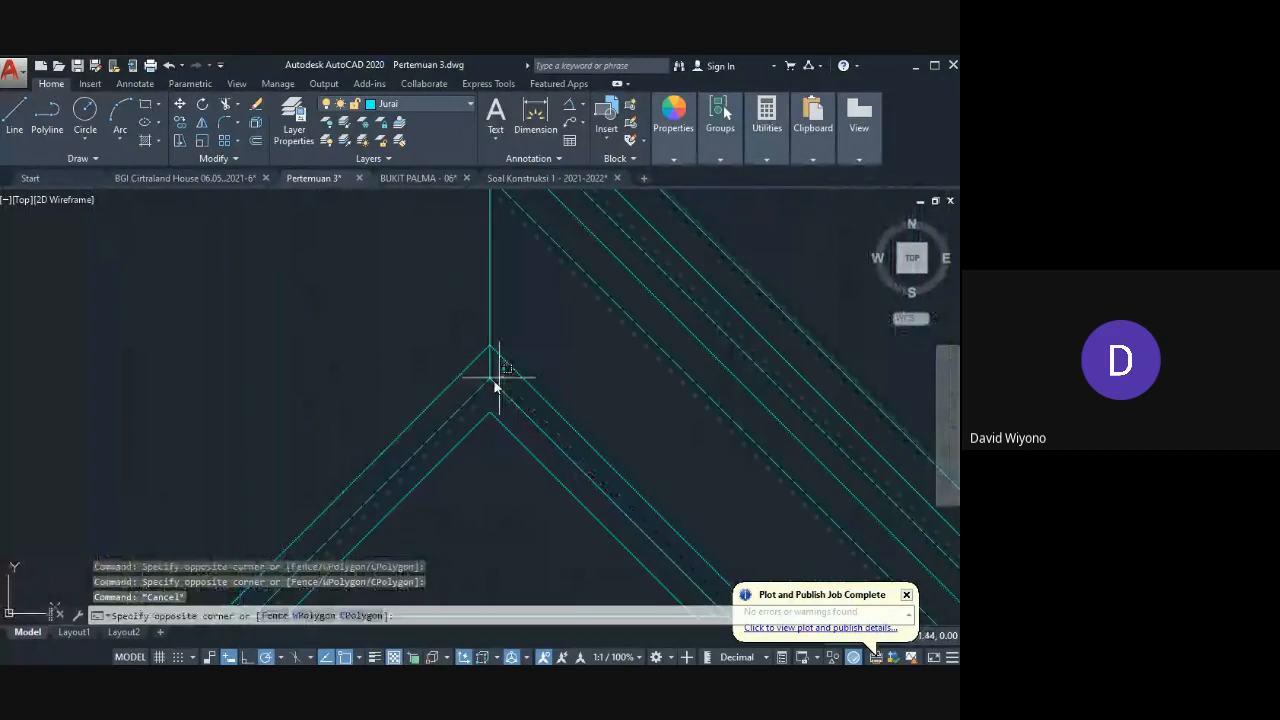
left_click(485, 367)
scroll(485, 367, "down", 2)
middle_click_drag(485, 367, 455, 463)
scroll(468, 321, "up", 2)
left_click(472, 295)
left_click(461, 301)
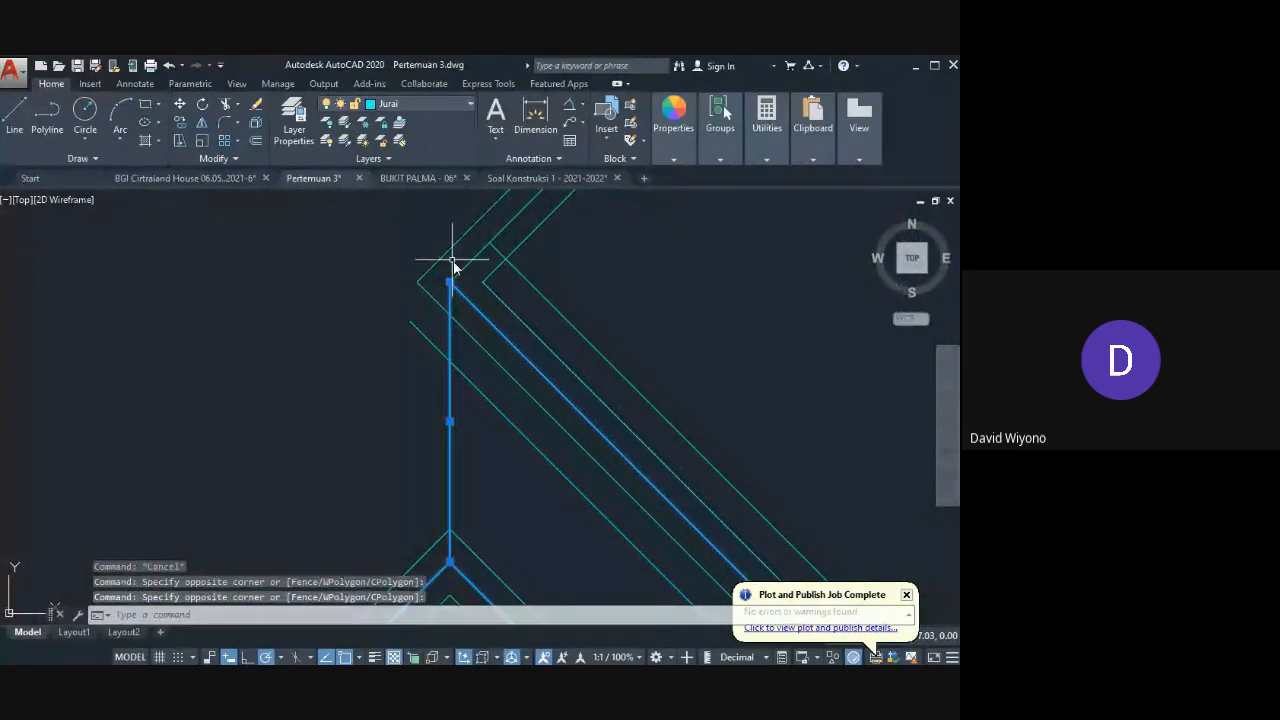
left_click(460, 270)
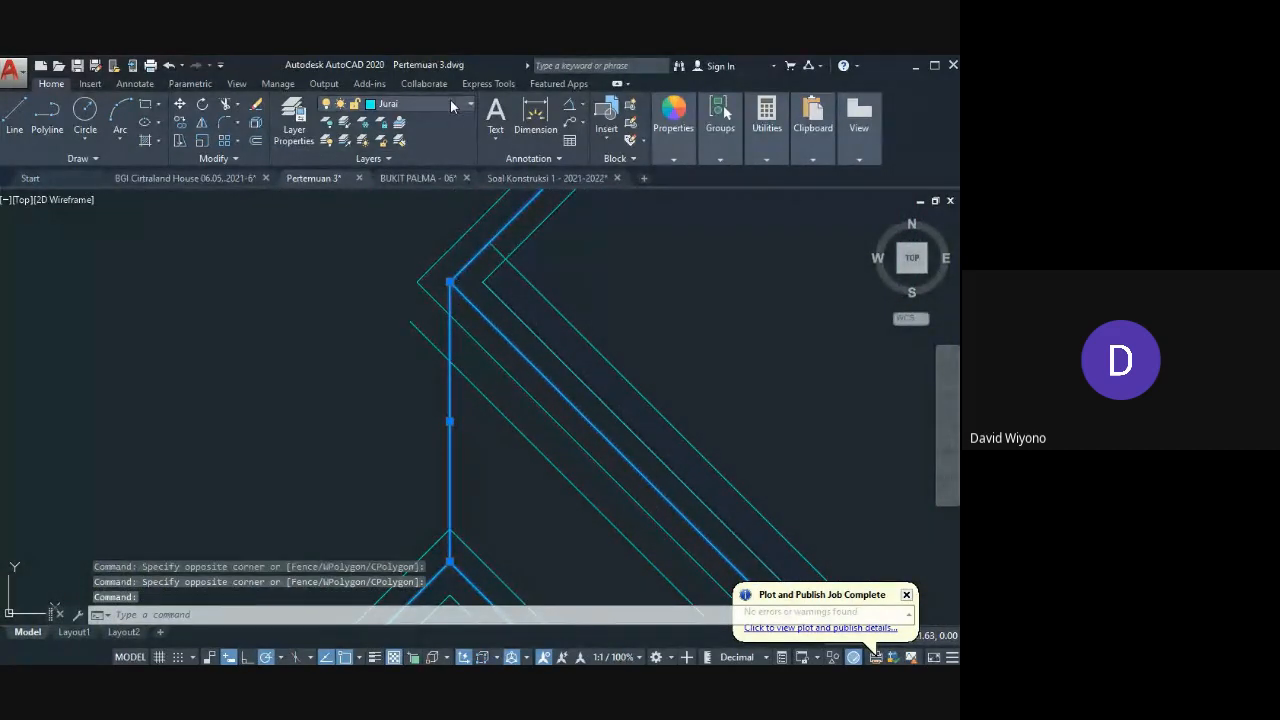
left_click(450, 103)
left_click(430, 268)
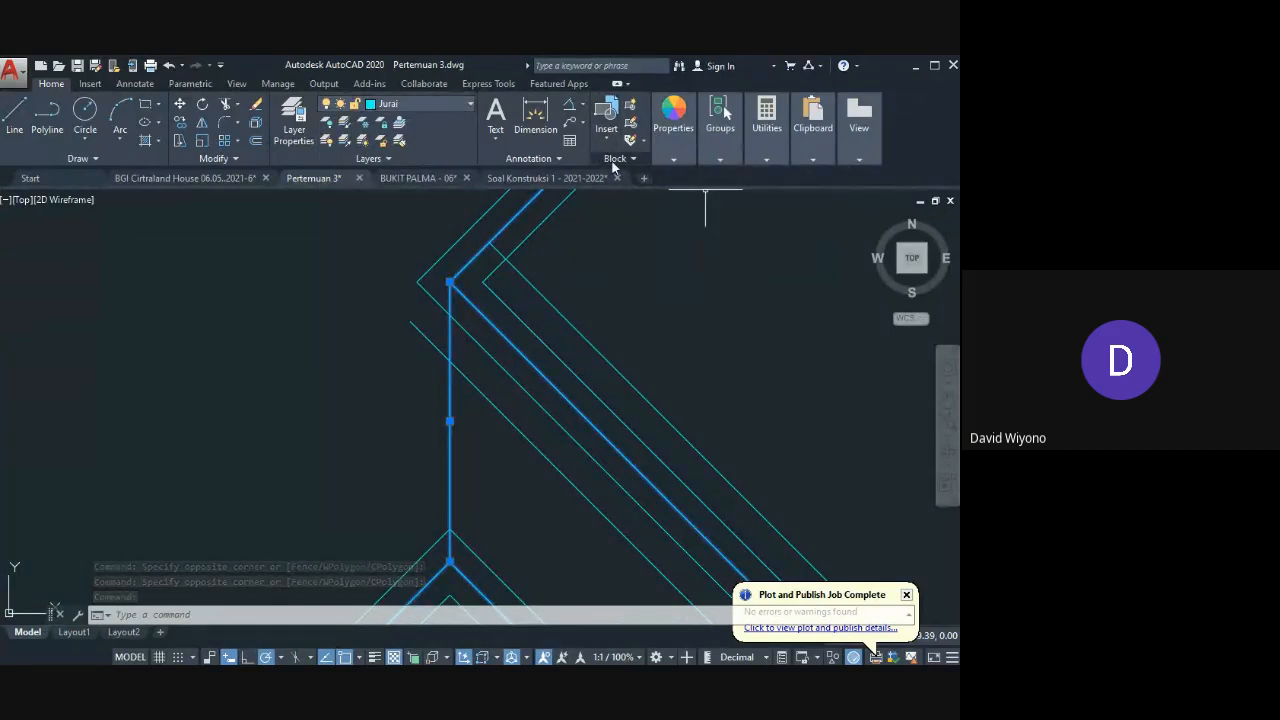
left_click(673, 160)
left_click(783, 213)
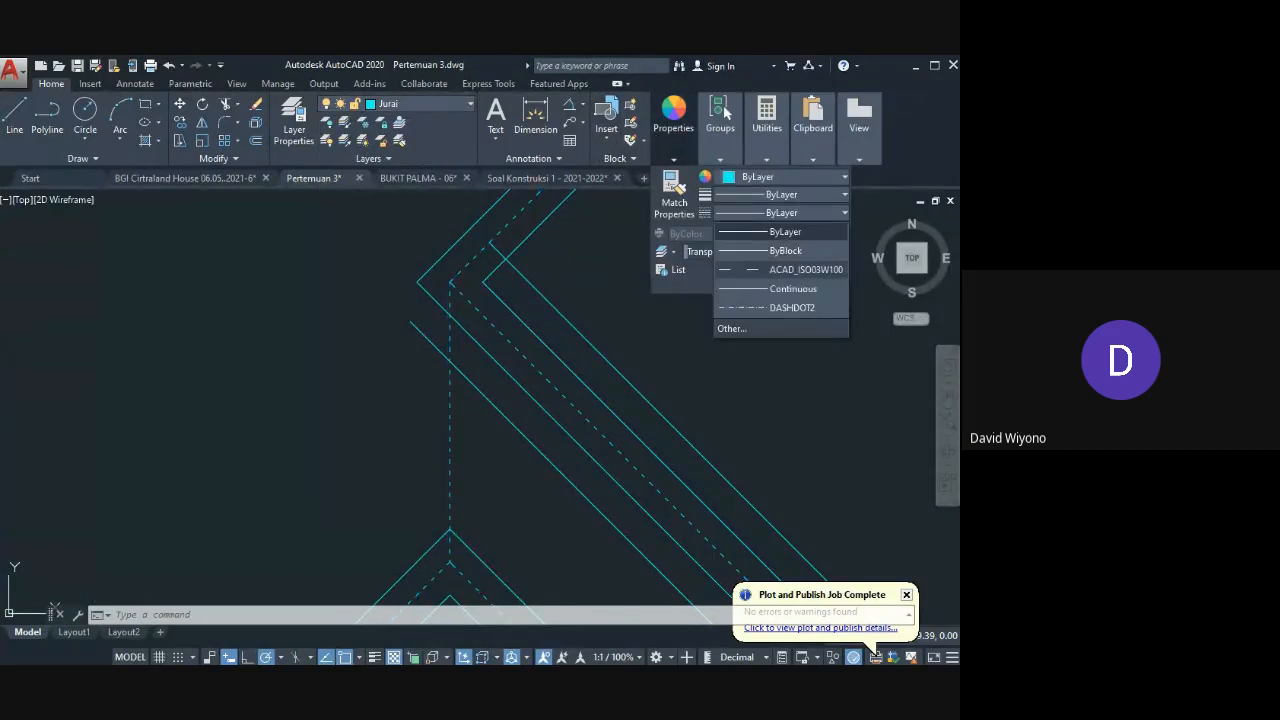
left_click(785, 269)
key("Escape")
Step: Set the linetype scale of the lower left diagonal's centre line to 15
scroll(627, 412, "down", 6)
scroll(640, 433, "up", 2)
scroll(640, 435, "up", 2)
left_click(640, 437)
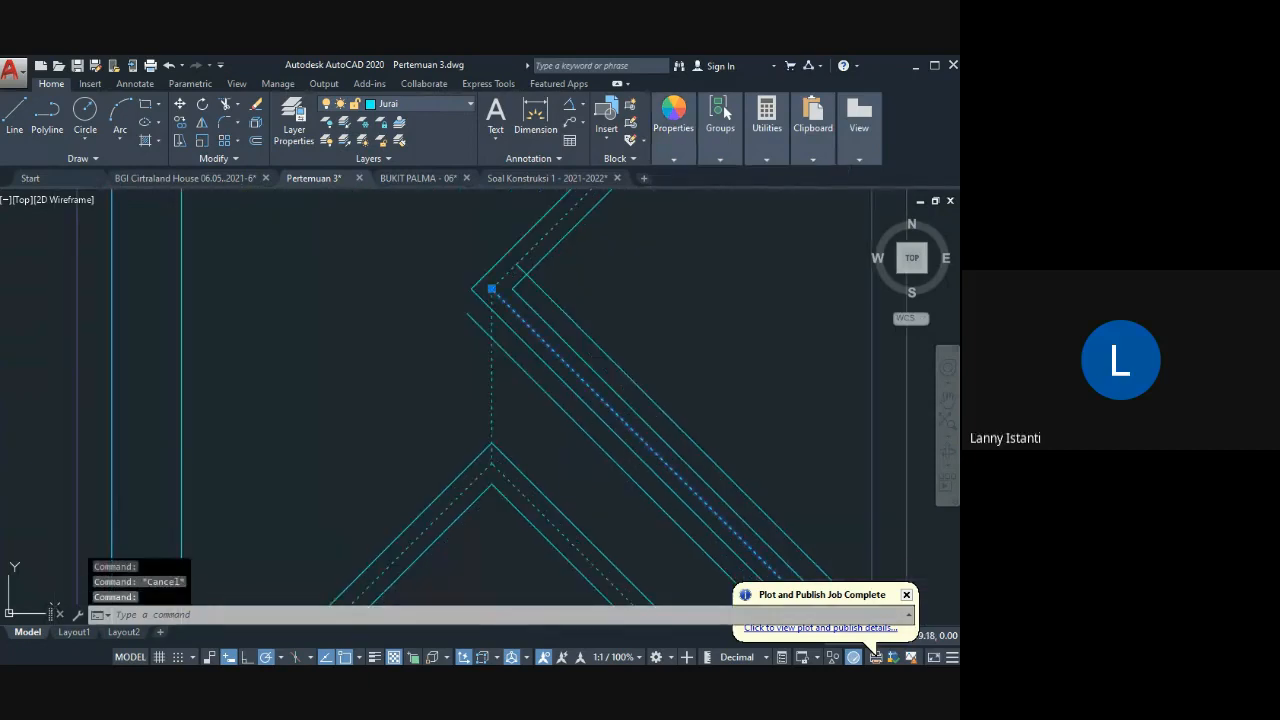
key("ctrl+1")
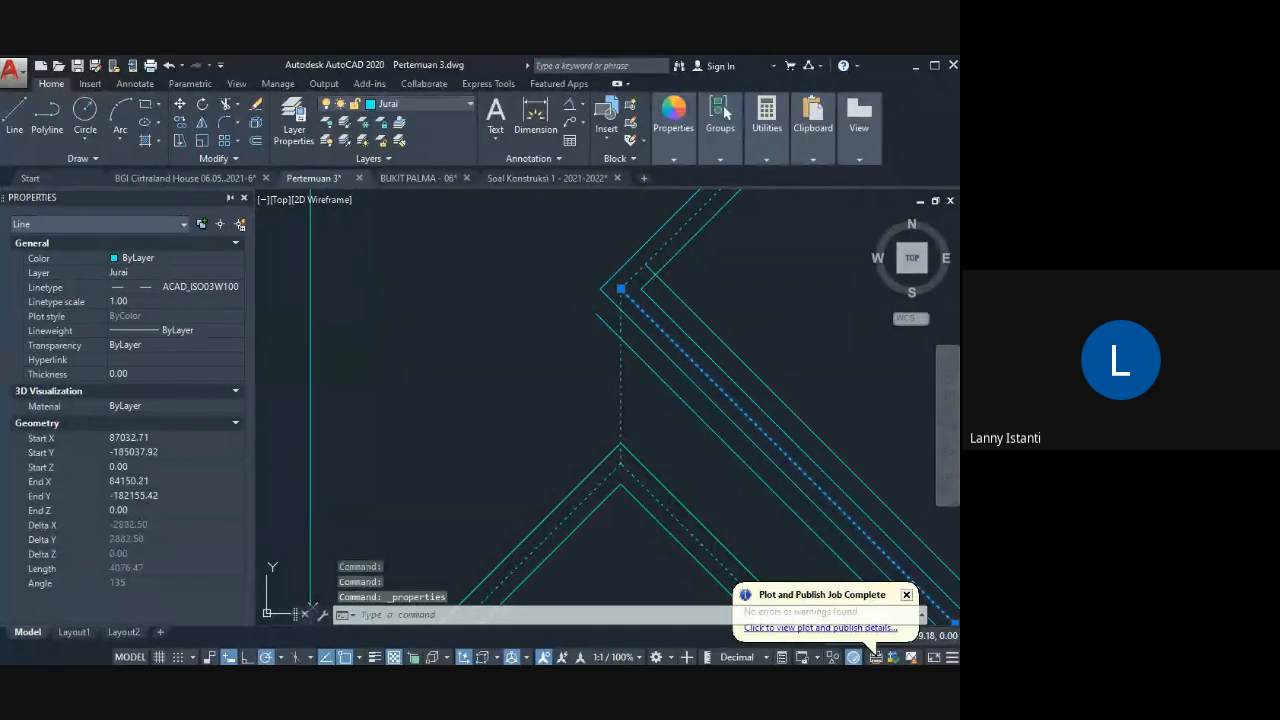
left_click(159, 302)
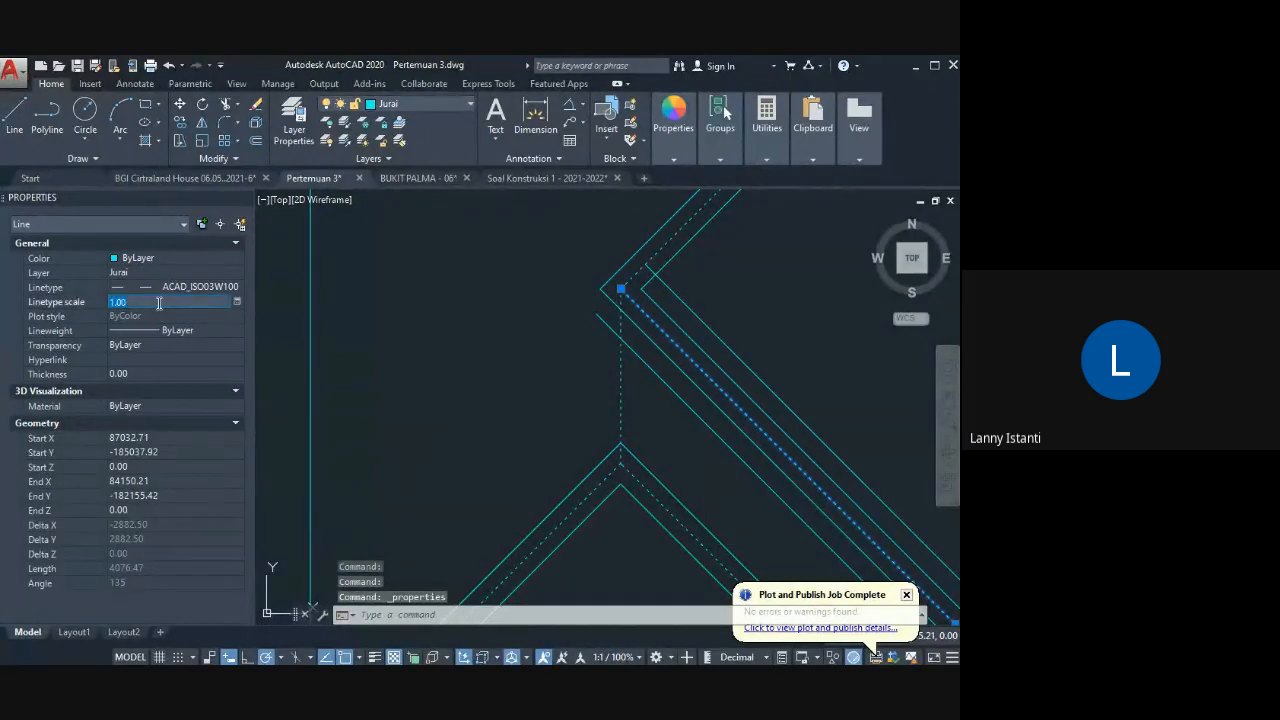
type("25")
key("Return")
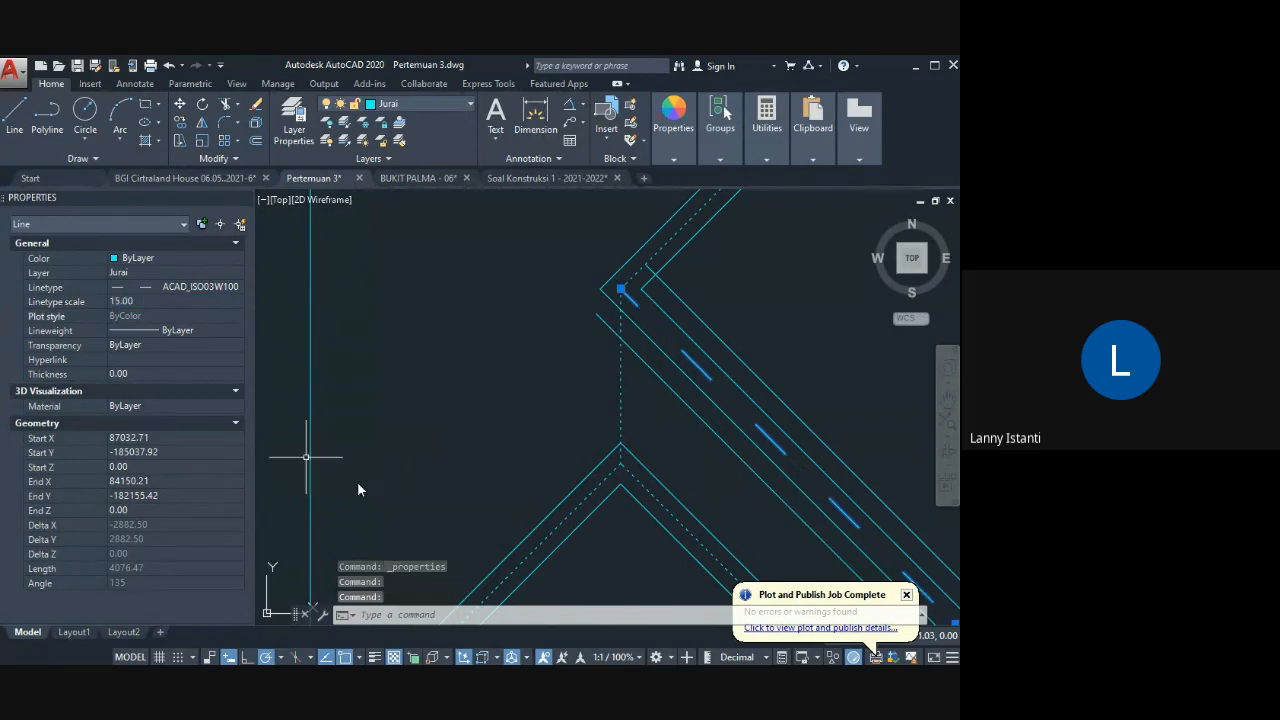
key("Escape")
scroll(443, 465, "down", 2)
type("ma")
key("Return")
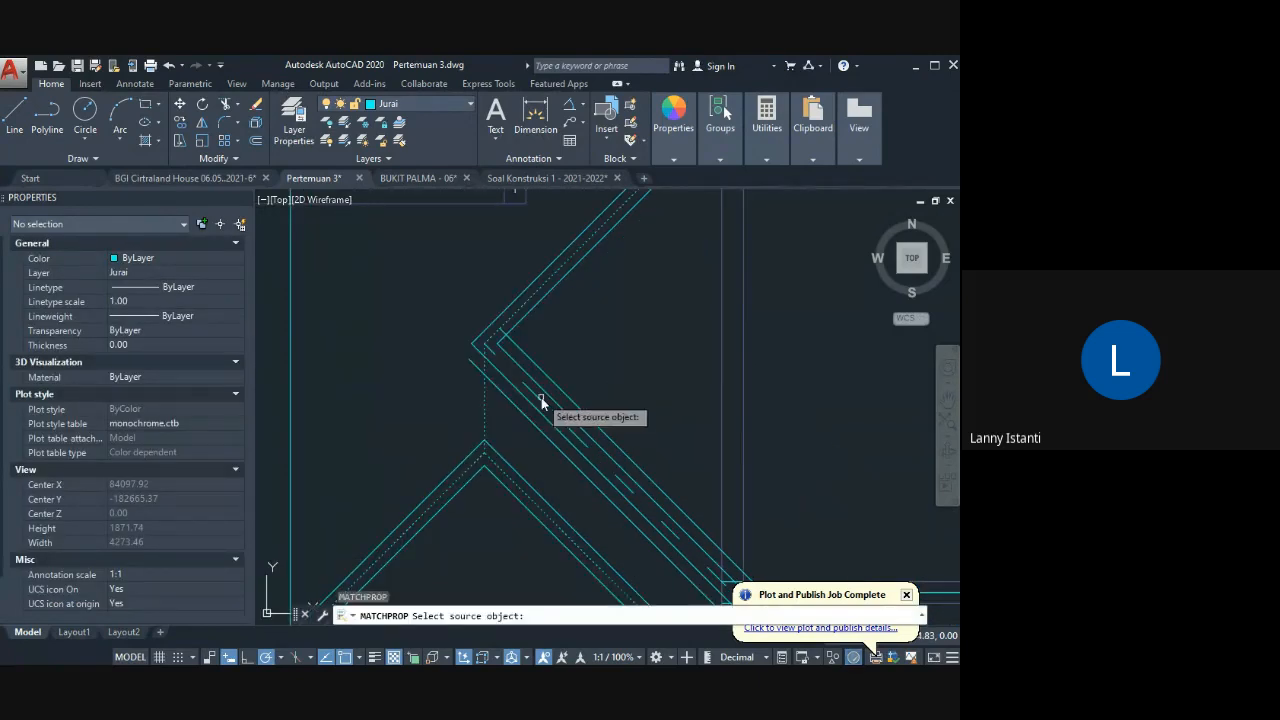
left_click(543, 403)
key("Escape")
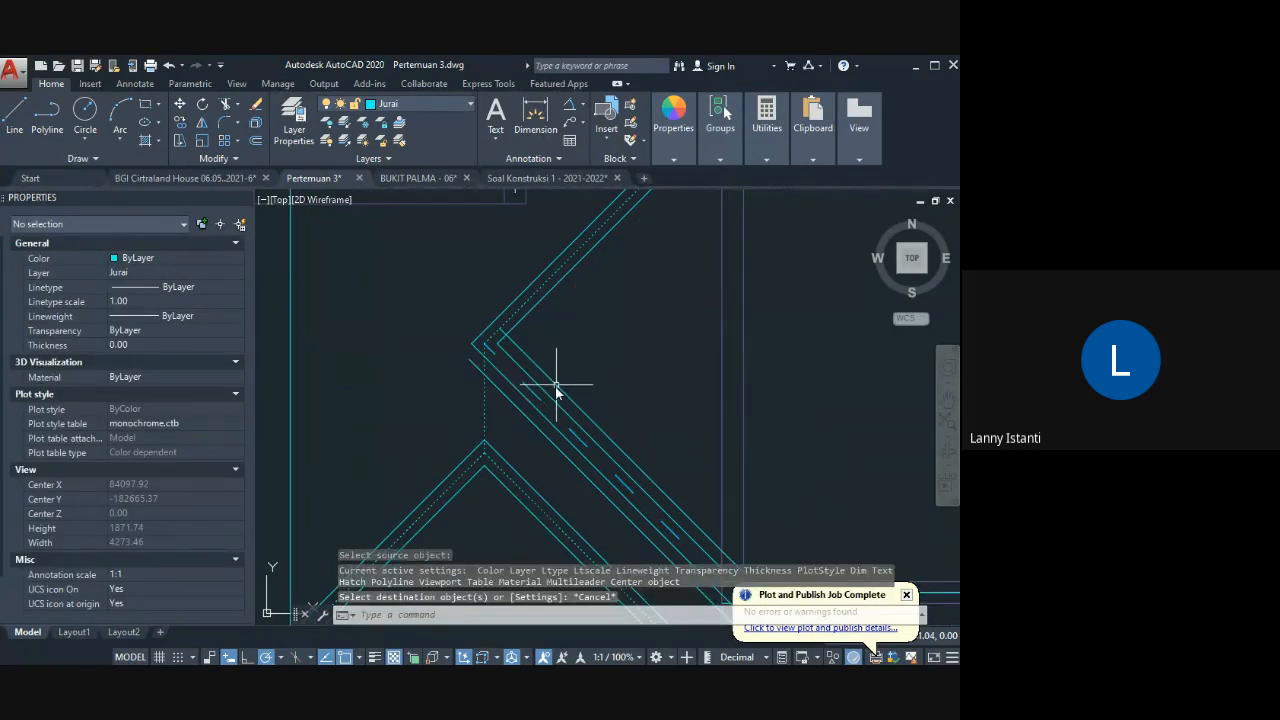
Step: Set the linetype scale of the lower left diagonal's centre line to 10
left_click(538, 397)
left_click(164, 300)
type("1")
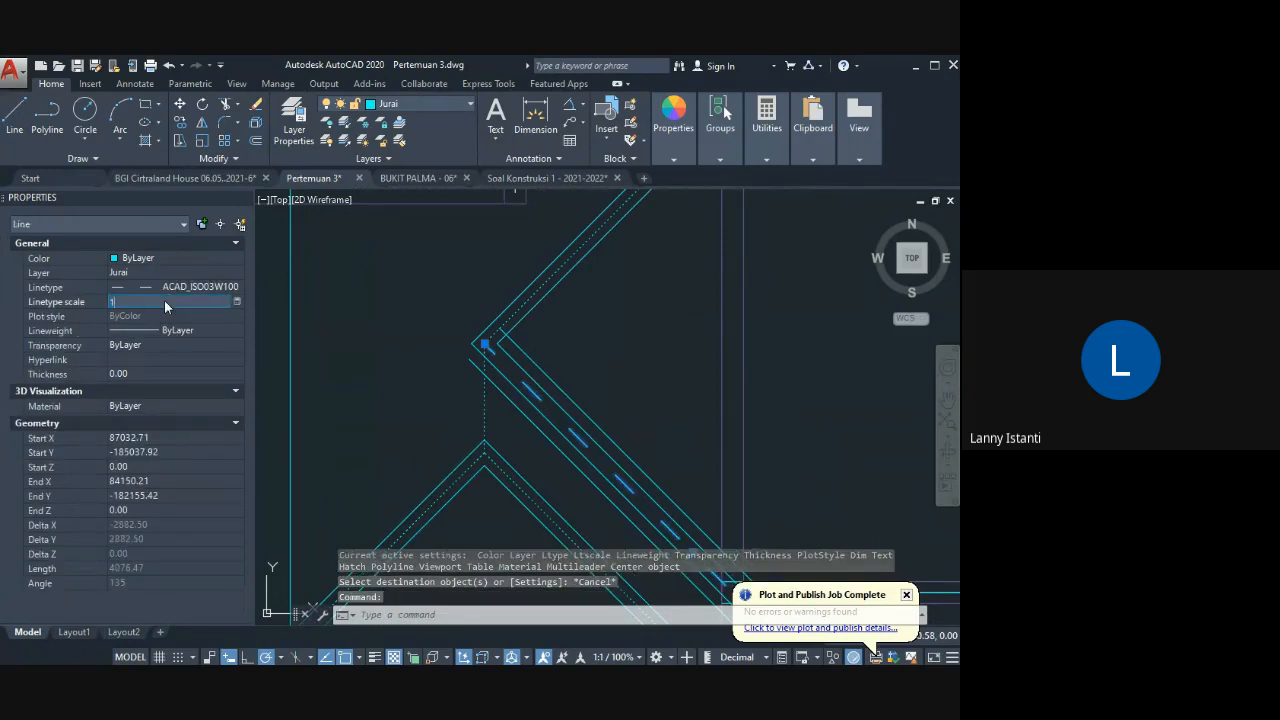
type("0")
key("Return")
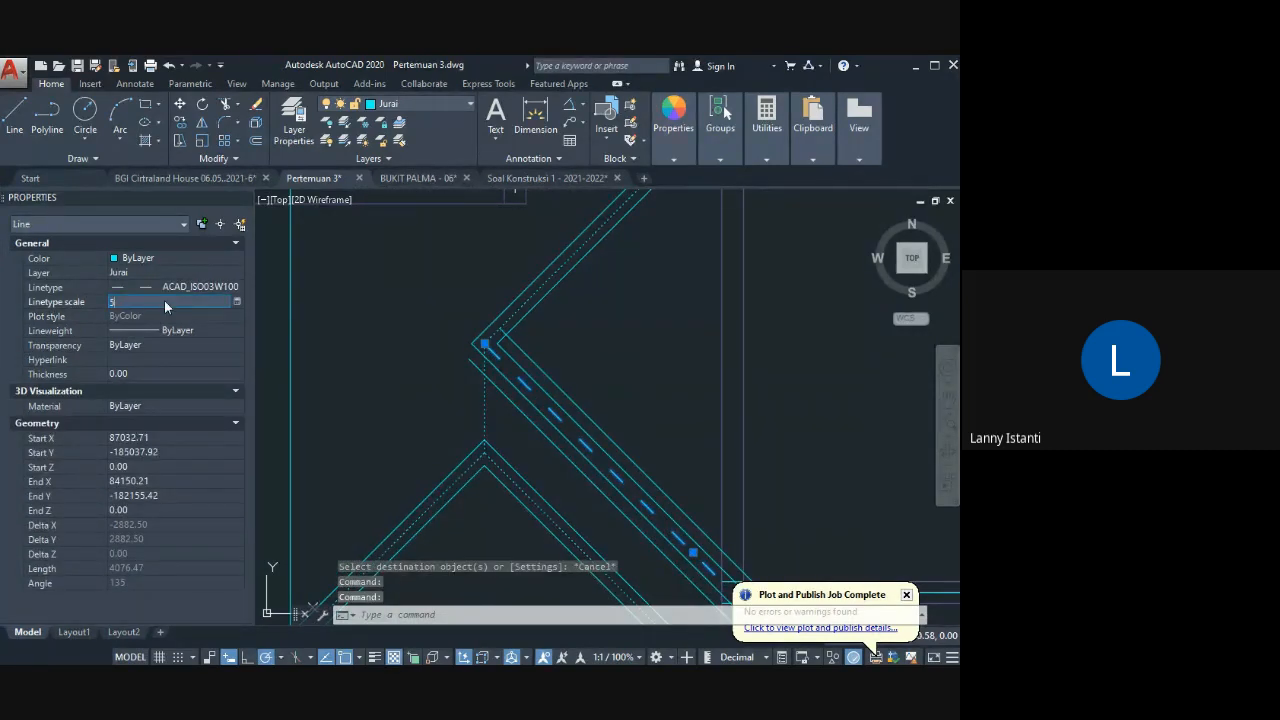
Step: Set the lower left diagonal's centre line to linetype scale 5 and match its properties to the neighbouring lower left centre lines
key("Return")
scroll(452, 455, "down", 2)
type("ma")
key("Return")
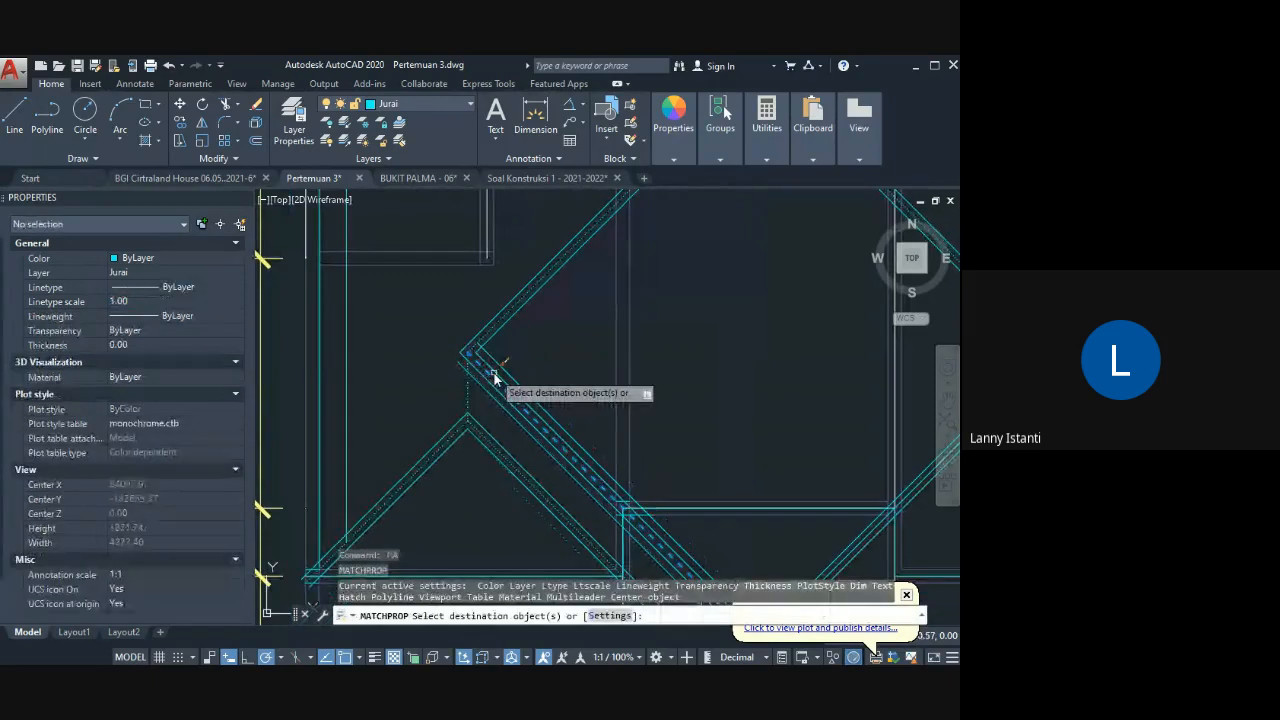
left_click(469, 386)
left_click(554, 312)
left_click(409, 520)
Step: Match the scaled dashed linetype to the centre lines of the right-hand hips, the short middle ridge and the V-shaped hips above it
scroll(430, 500, "down", 4)
mouse_move(620, 428)
middle_mouse_down()
mouse_move(480, 410)
mouse_move(648, 521)
middle_mouse_up()
scroll(490, 418, "up", 4)
left_click(520, 498)
left_click(511, 506)
scroll(648, 521, "down", 2)
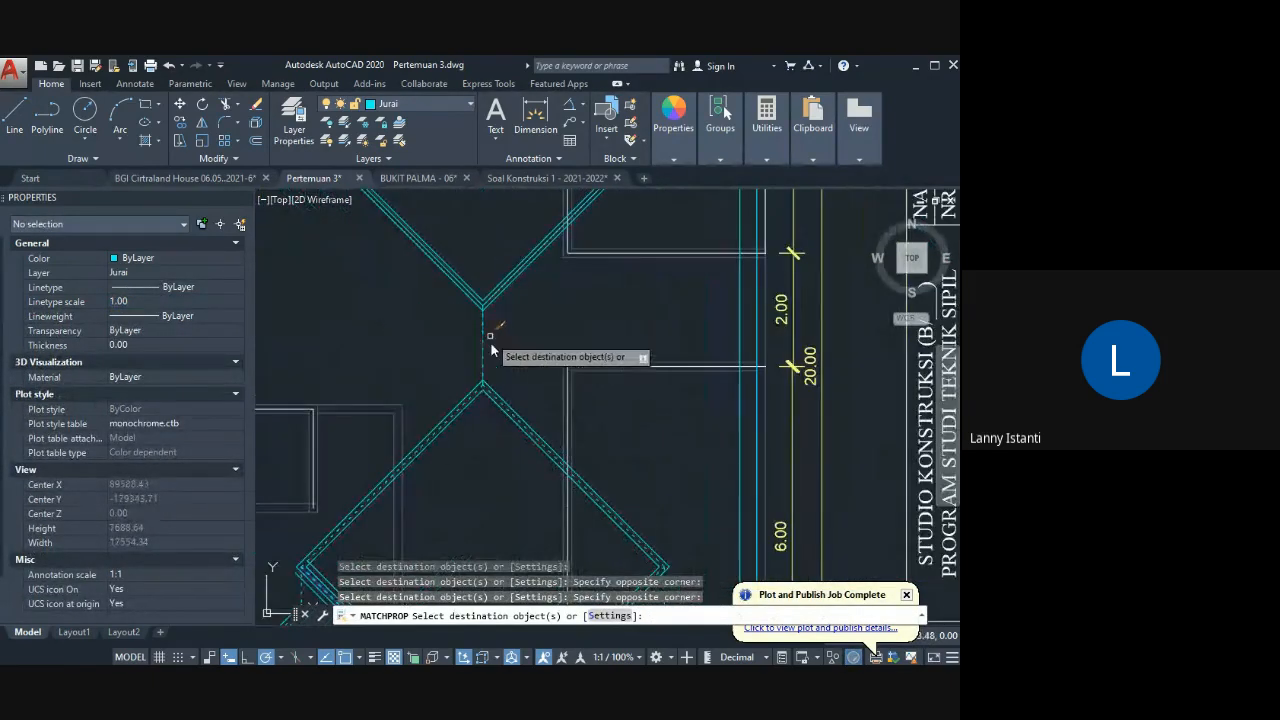
left_click(490, 338)
left_click(433, 398)
left_click(520, 291)
left_click(466, 318)
Step: Match the scaled dashed linetype to the centre lines of the upper left valley, small hips and the vertical ridge between them
middle_click_drag(480, 325, 625, 586)
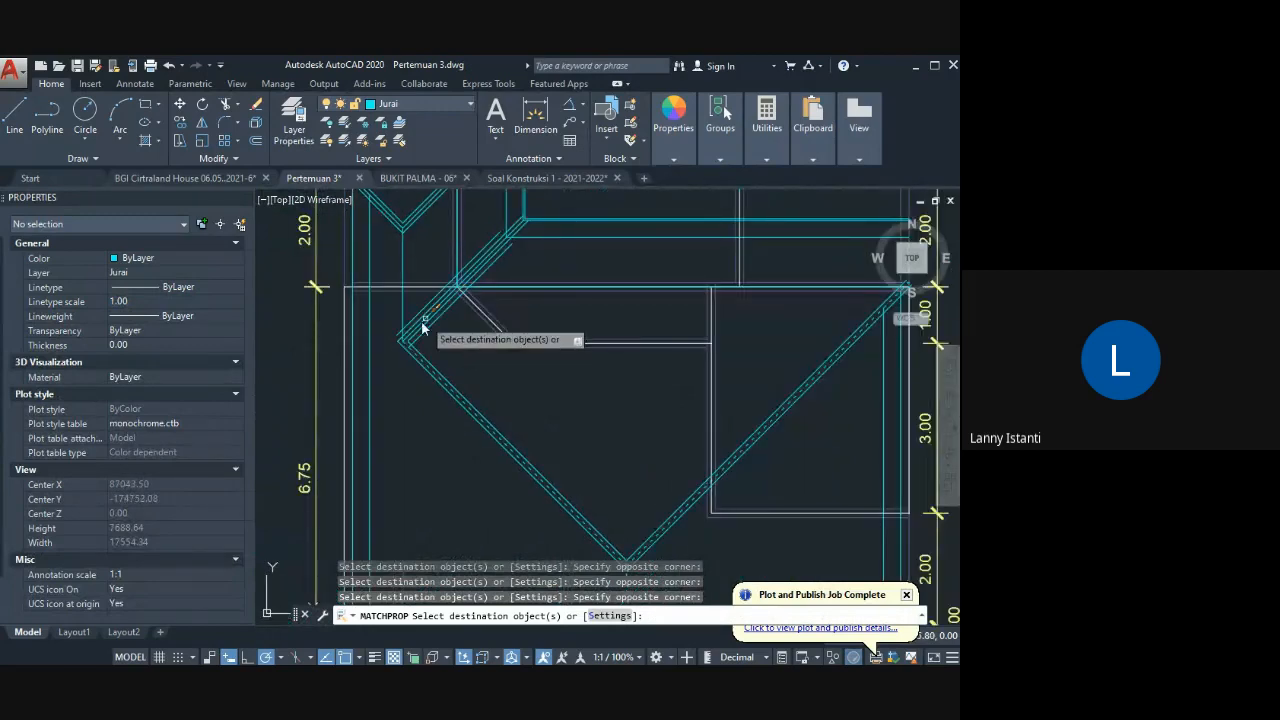
left_click(423, 326)
scroll(437, 337, "up", 3)
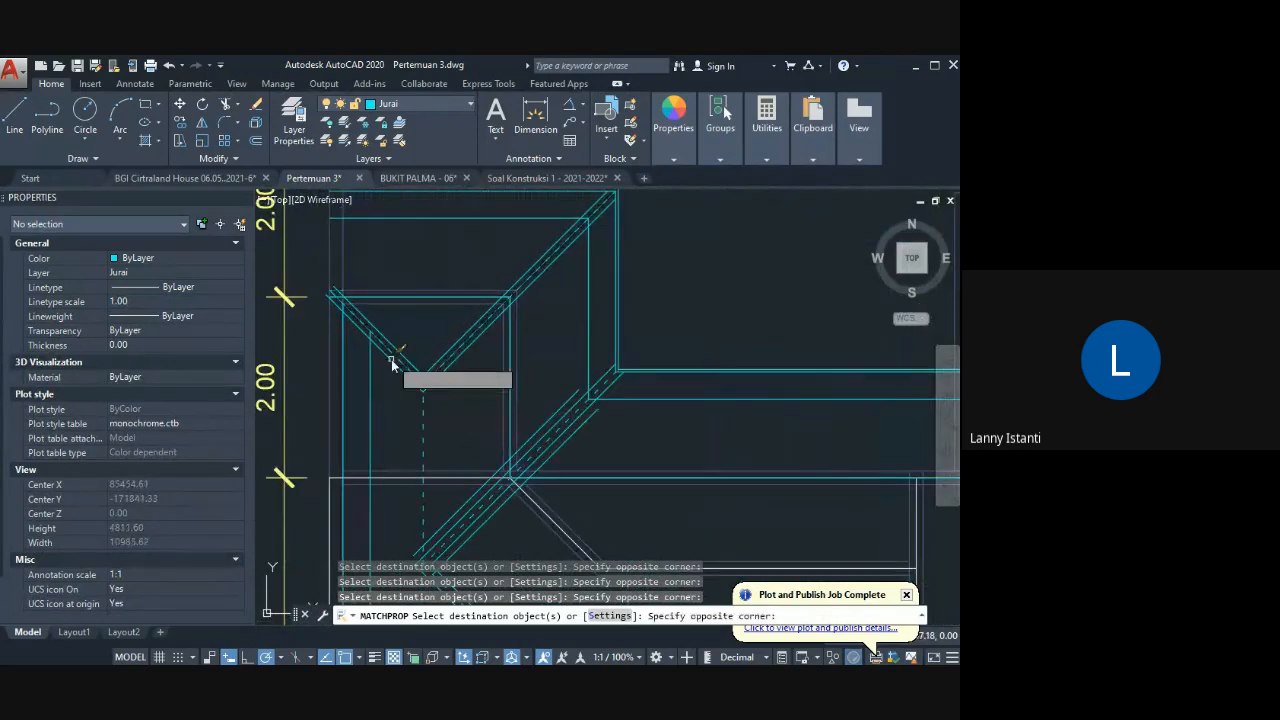
left_click(392, 362)
scroll(490, 445, "down", 4)
middle_click_drag(560, 535, 487, 313)
key("Escape")
Step: Mirror the outer lines of the lower left diagonal valley about the entrance notch's vertical axis onto the lower right diagonal, keeping the originals
scroll(490, 543, "up", 5)
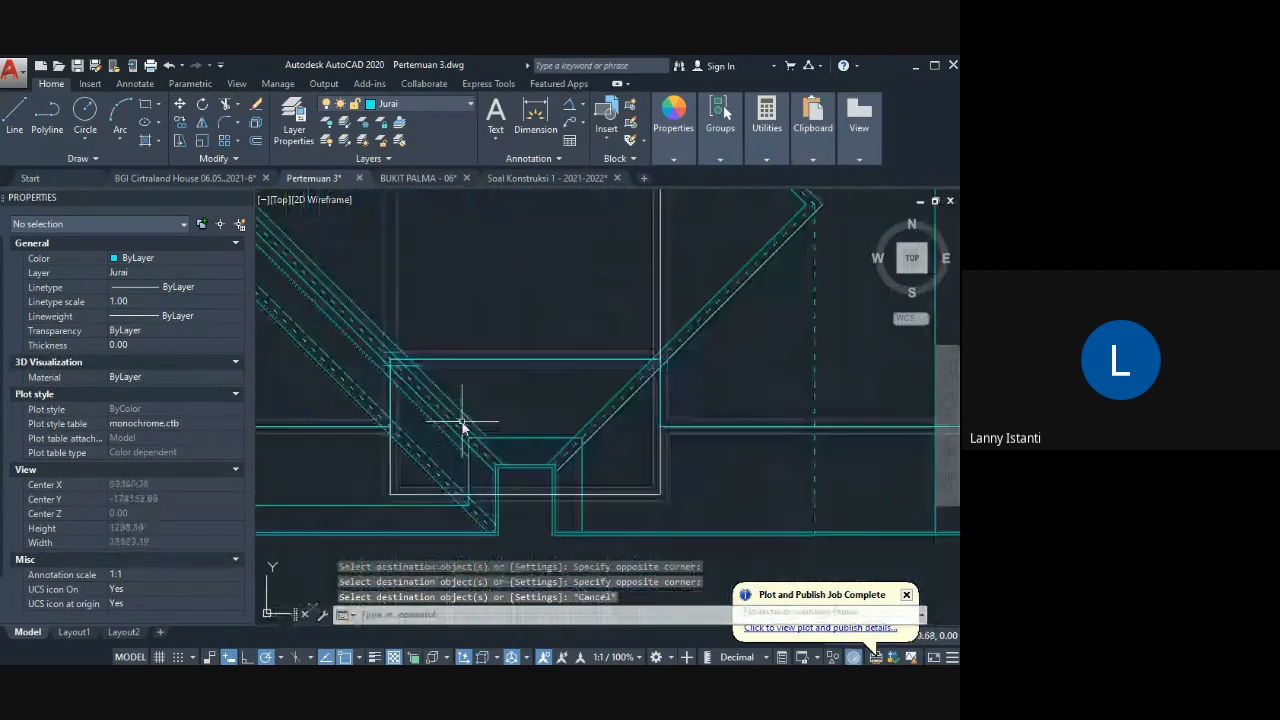
left_click(470, 425)
key("Return")
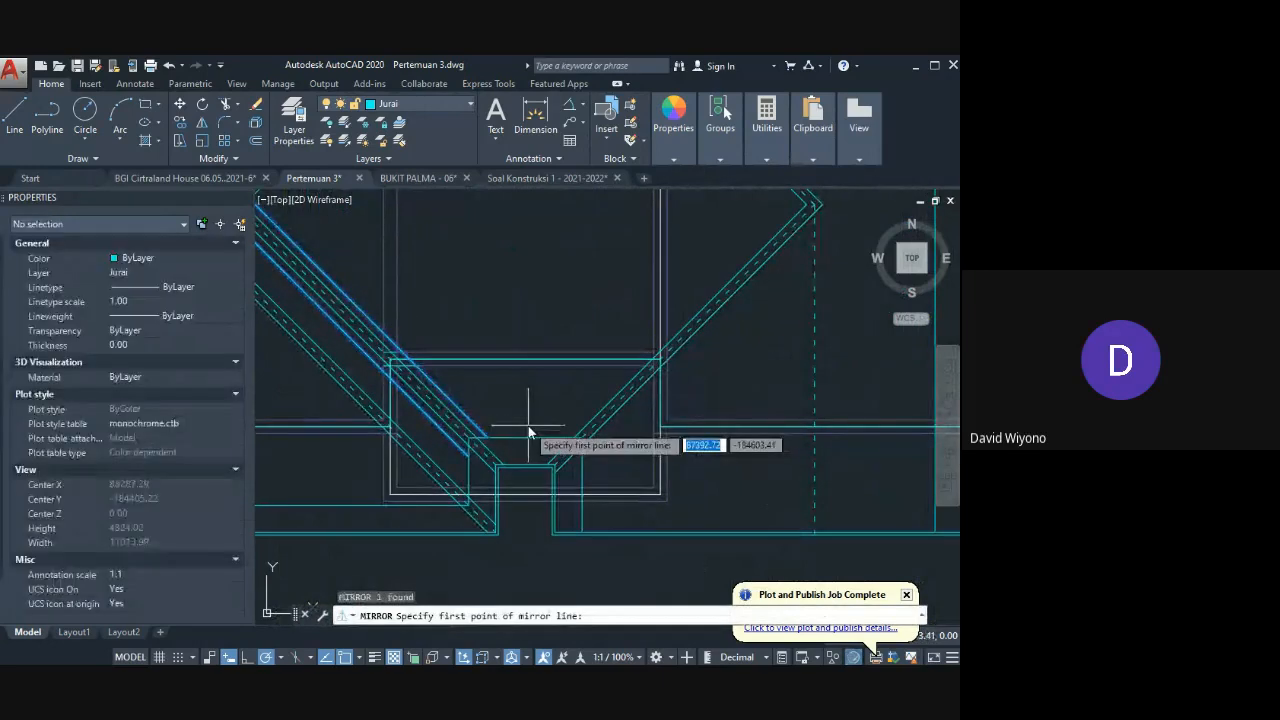
left_click(532, 424)
left_click(549, 400)
middle_click_drag(728, 278, 671, 378)
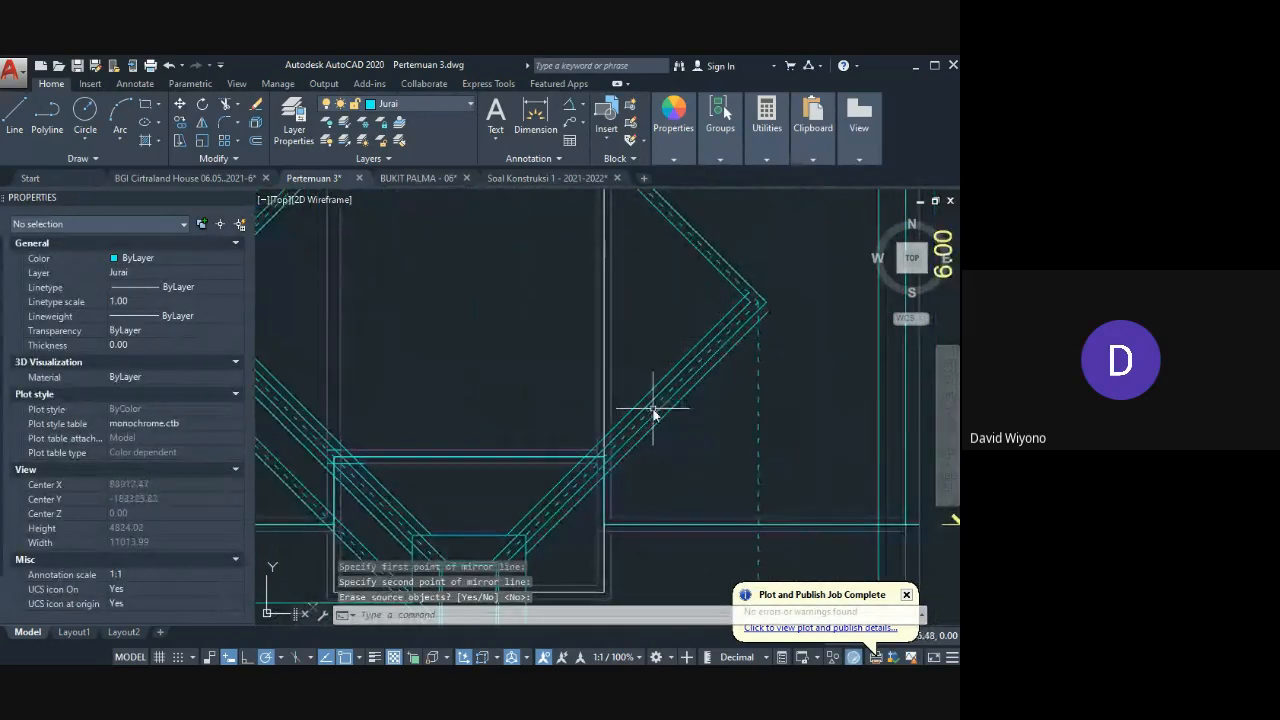
middle_click_drag(461, 474, 656, 462)
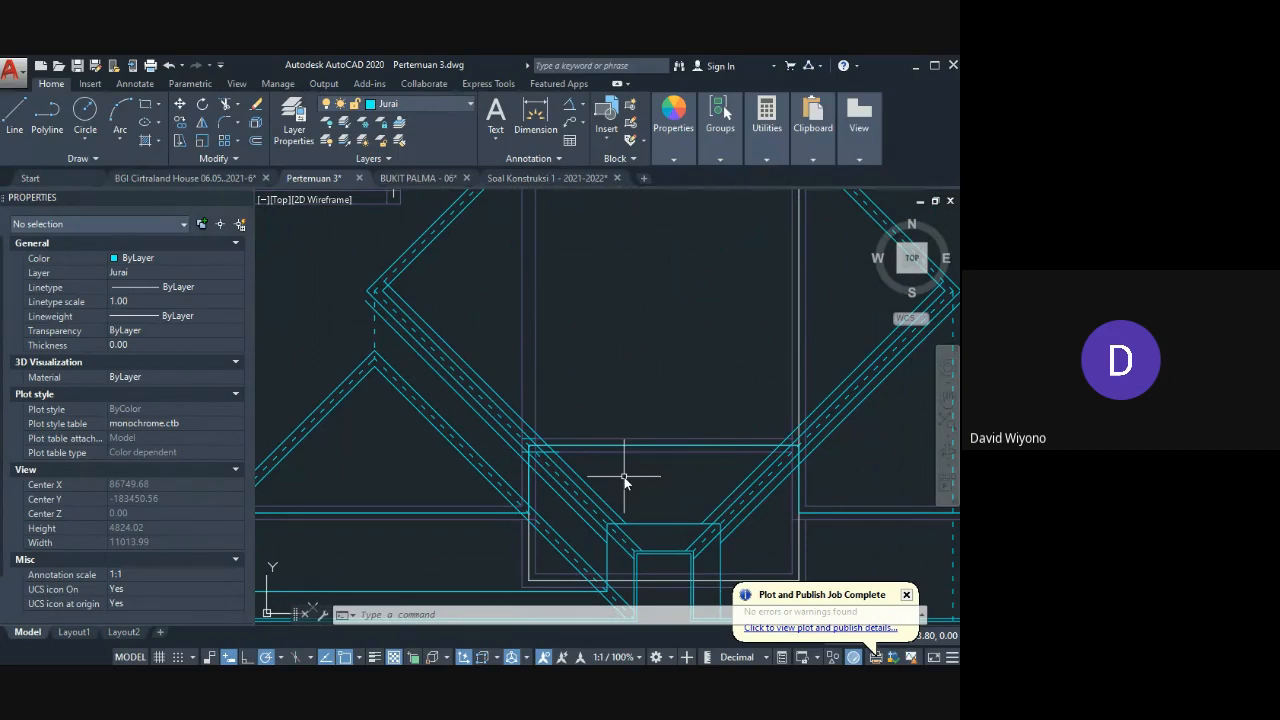
Step: Explode the multiline that forms the hips around the lower diamond
left_click(421, 333)
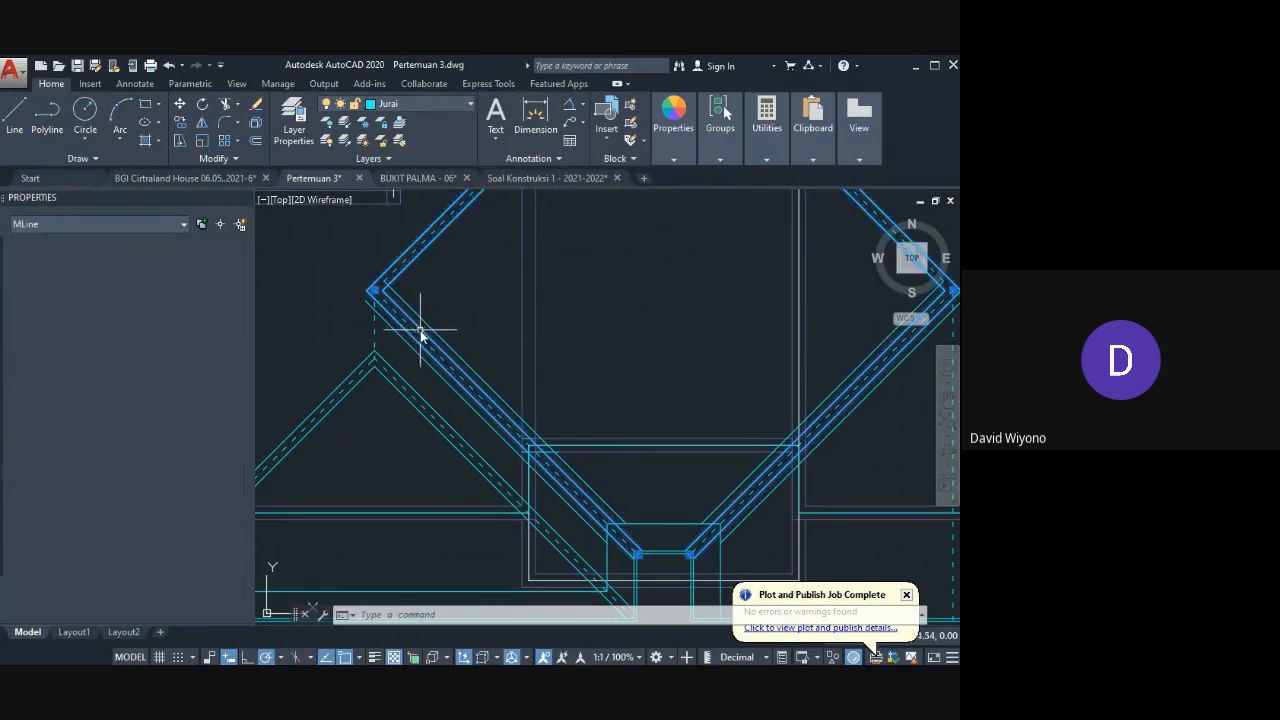
middle_click_drag(421, 334, 449, 434)
type("x")
key("Return")
scroll(449, 434, "up", 2)
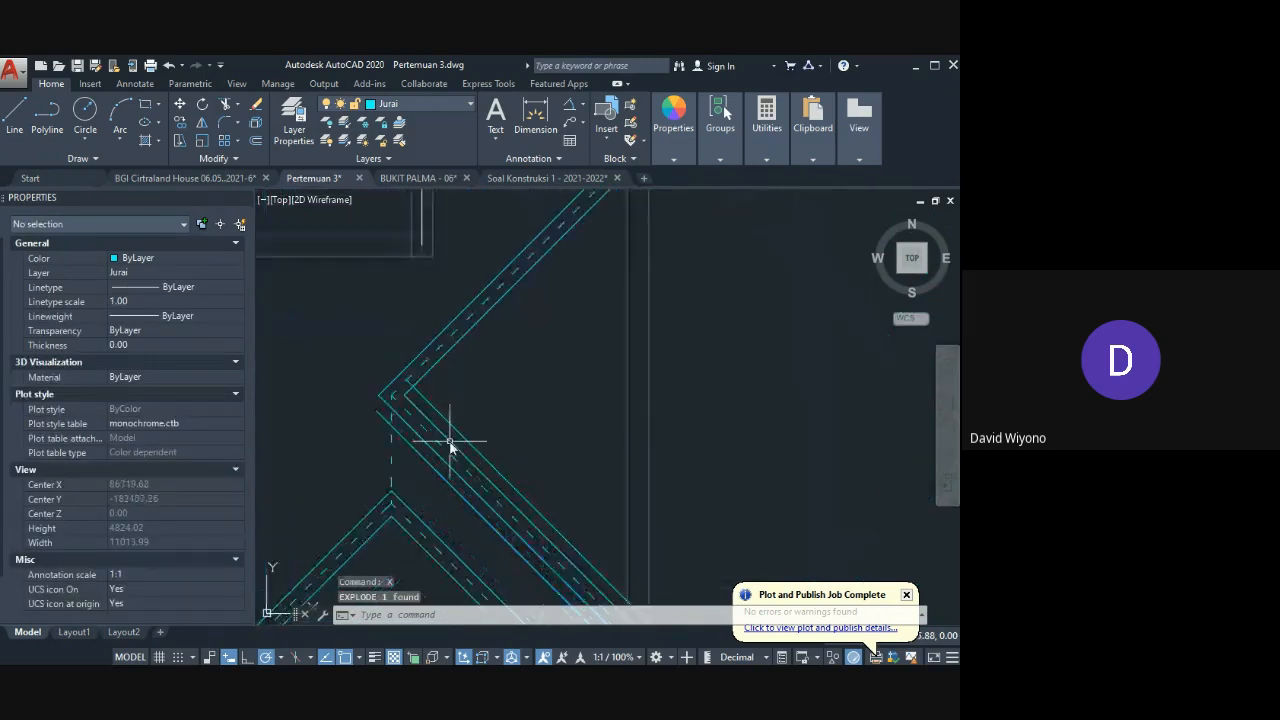
Step: Match the dashed centre line's properties to the exploded inner member lines on both lower diagonals
type("ma")
key("Return")
left_click(452, 460)
left_click(461, 452)
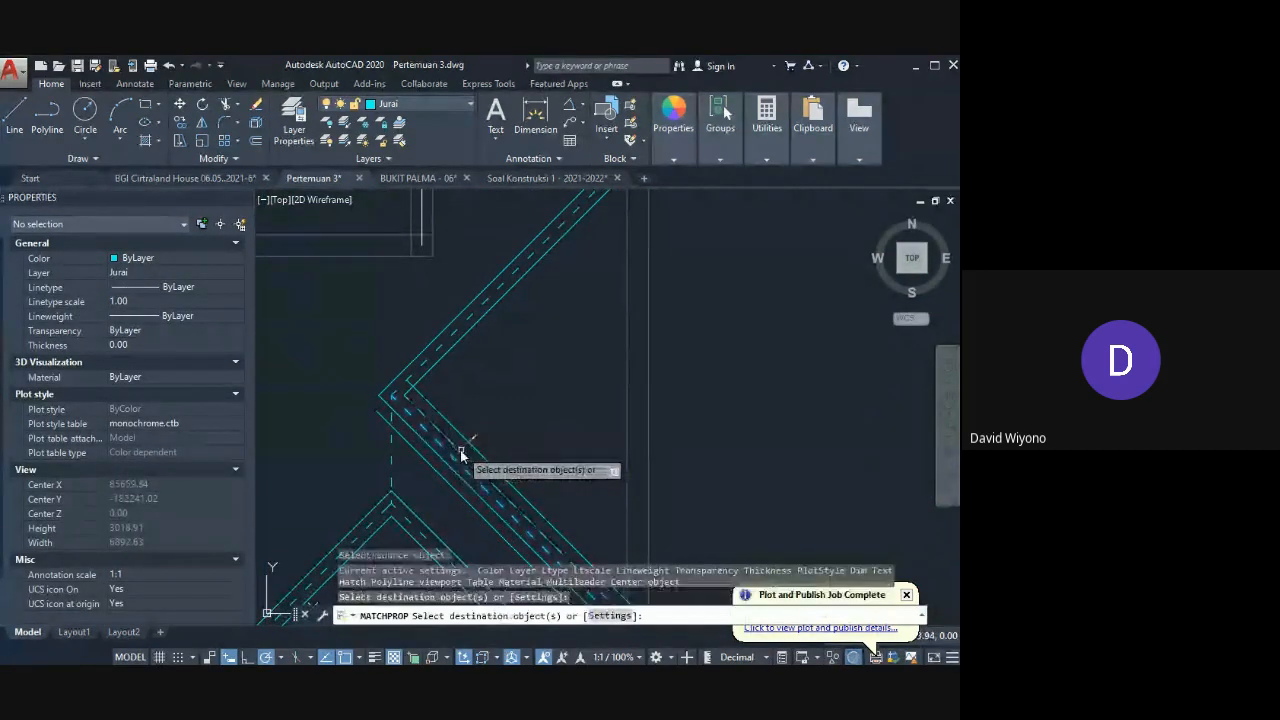
left_click(443, 463)
left_click(443, 461)
left_click(442, 460)
middle_click_drag(665, 522, 560, 470)
scroll(748, 485, "down", 2)
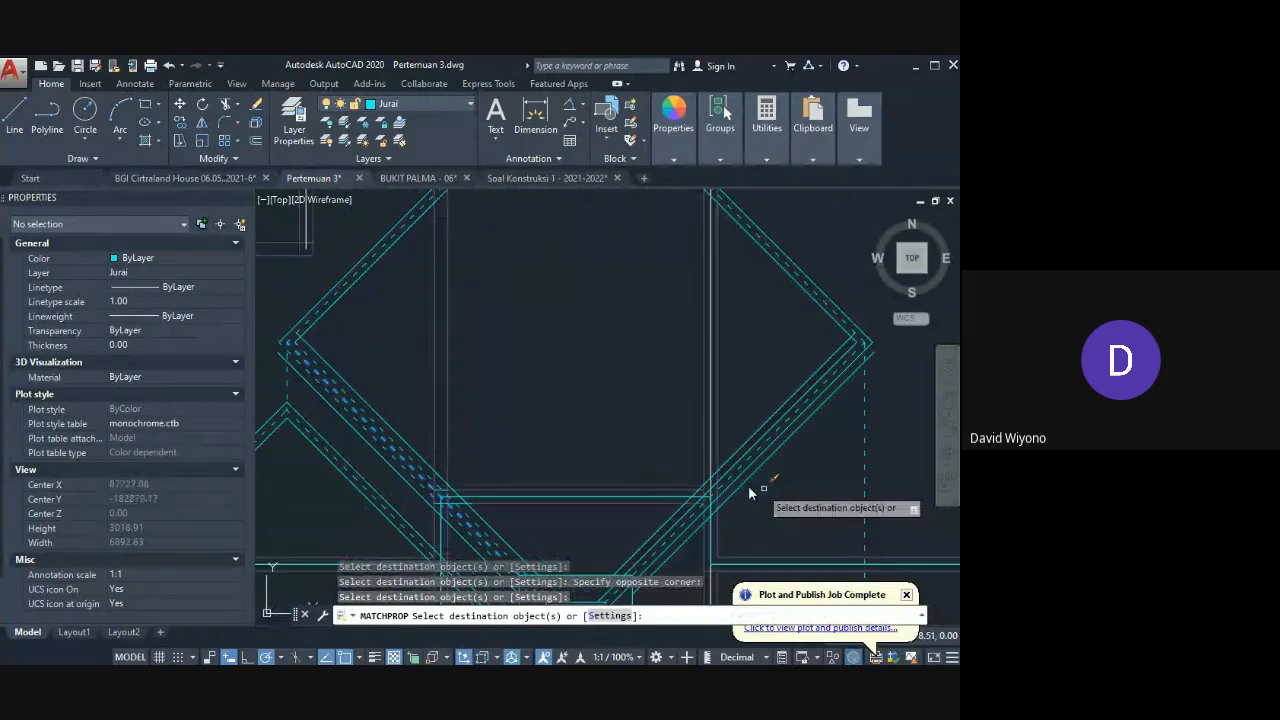
scroll(743, 466, "down", 2)
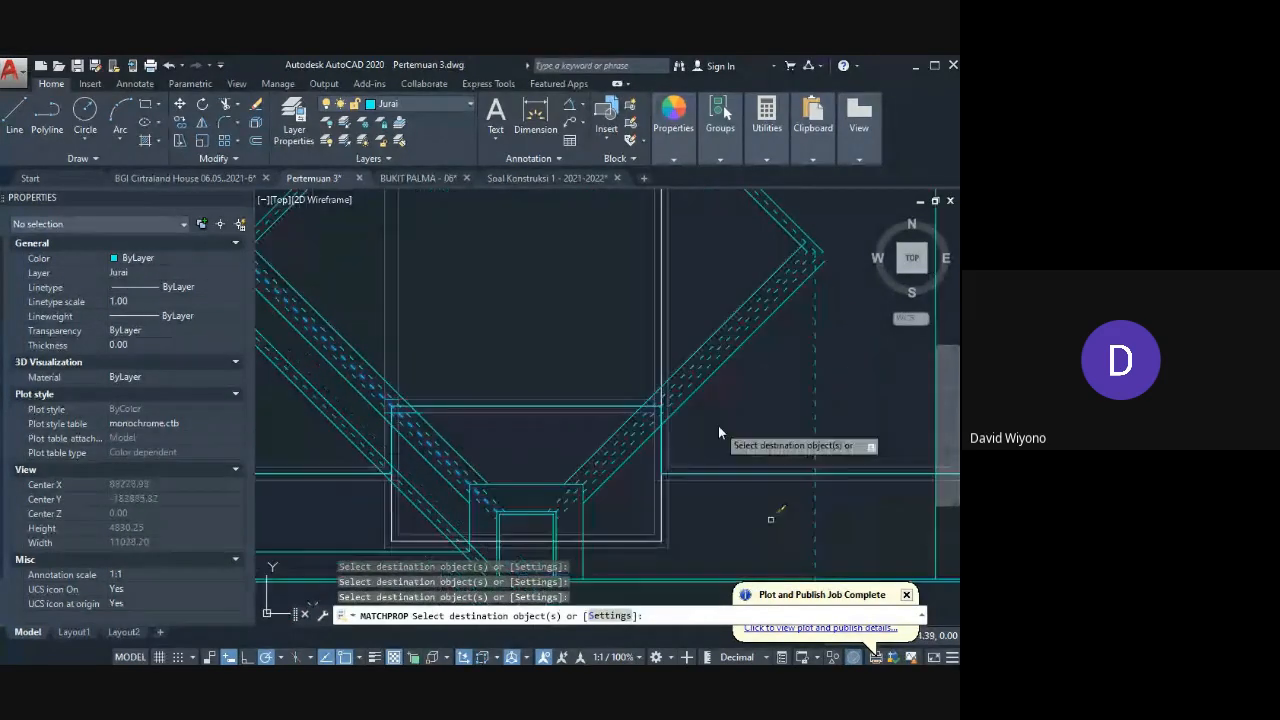
key("Escape")
Step: Erase the stepped Jurai polyline across the upper roof and the one stepping around the lower entrance box
scroll(726, 434, "down", 2)
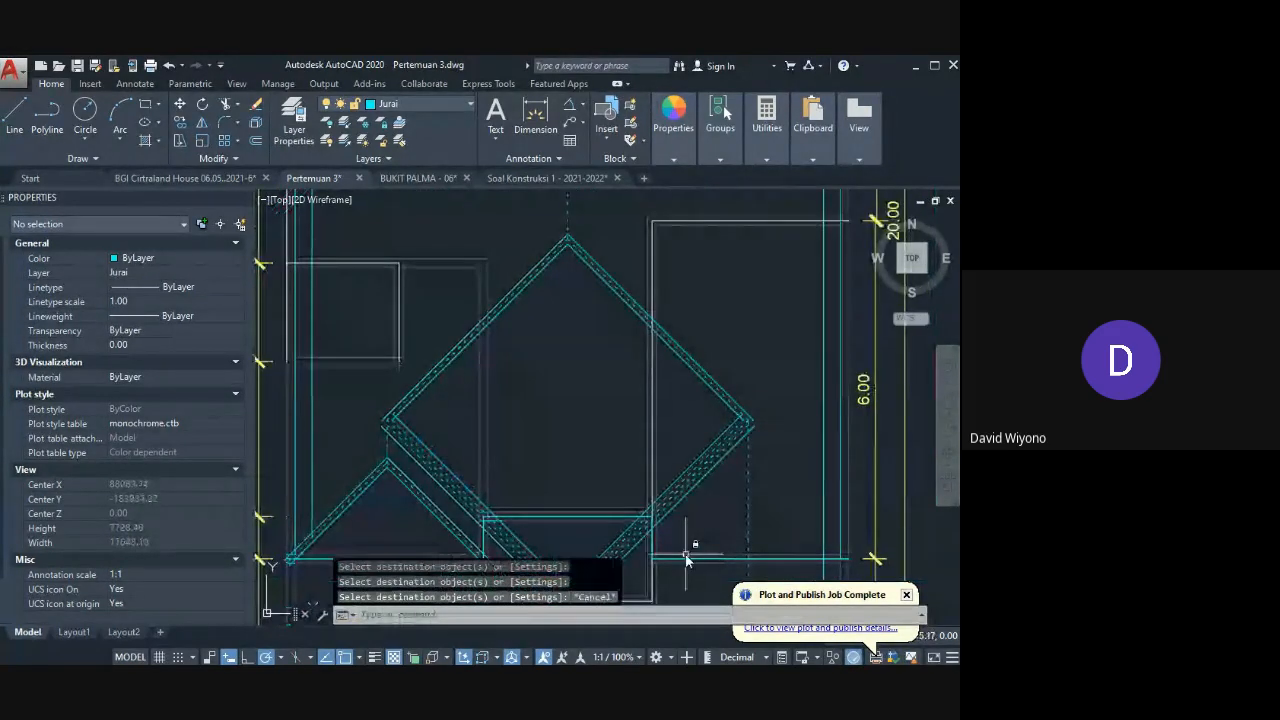
middle_click_drag(688, 553, 676, 438)
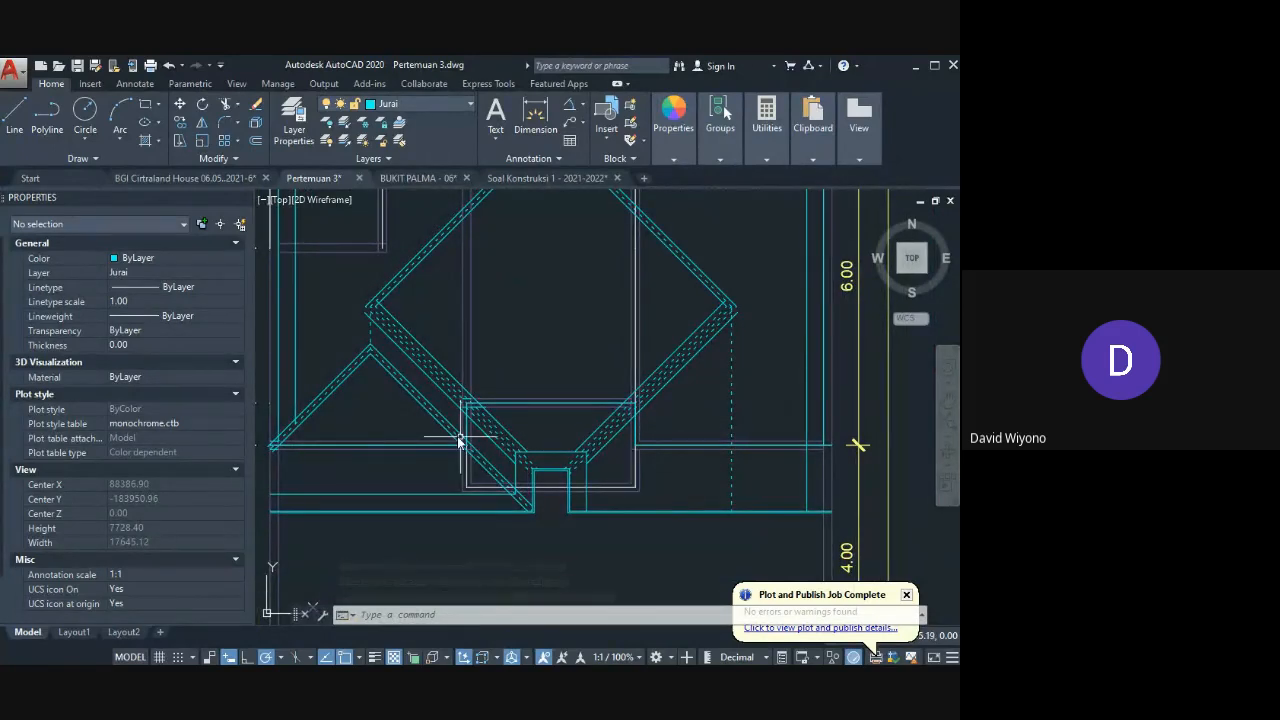
middle_click_drag(459, 441, 650, 462)
middle_click_drag(615, 393, 591, 566)
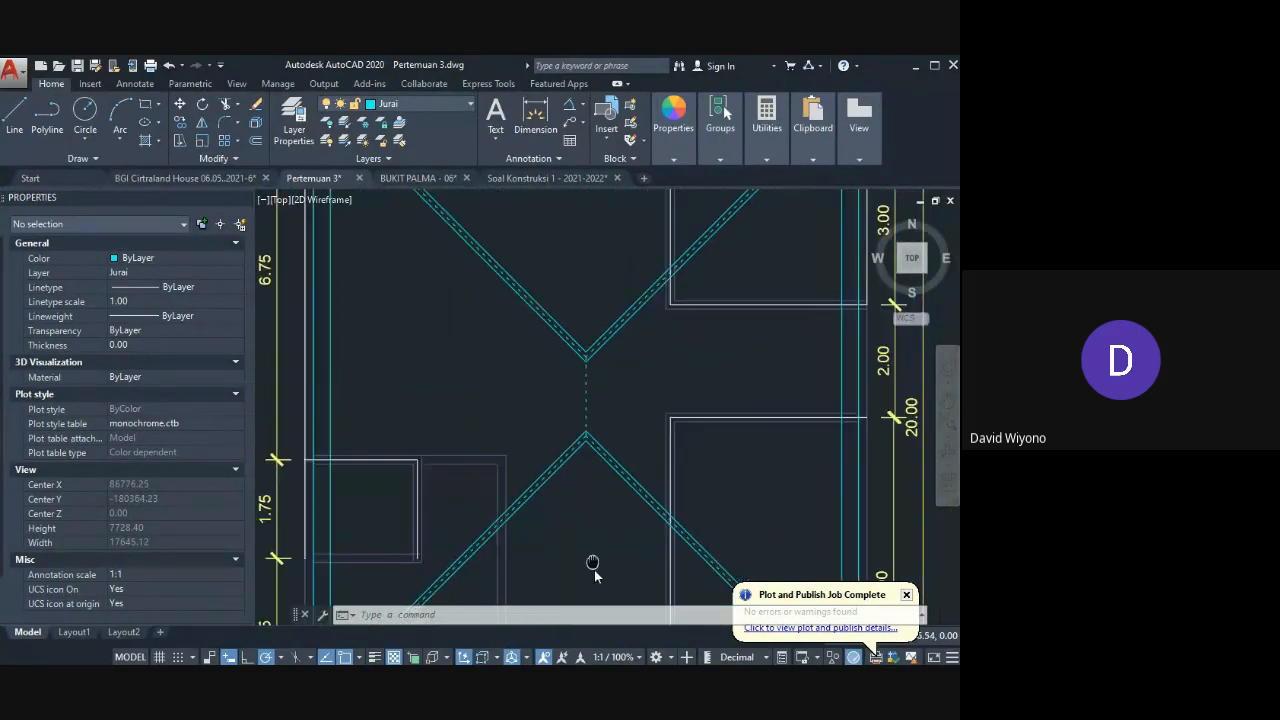
middle_click_drag(623, 434, 538, 482)
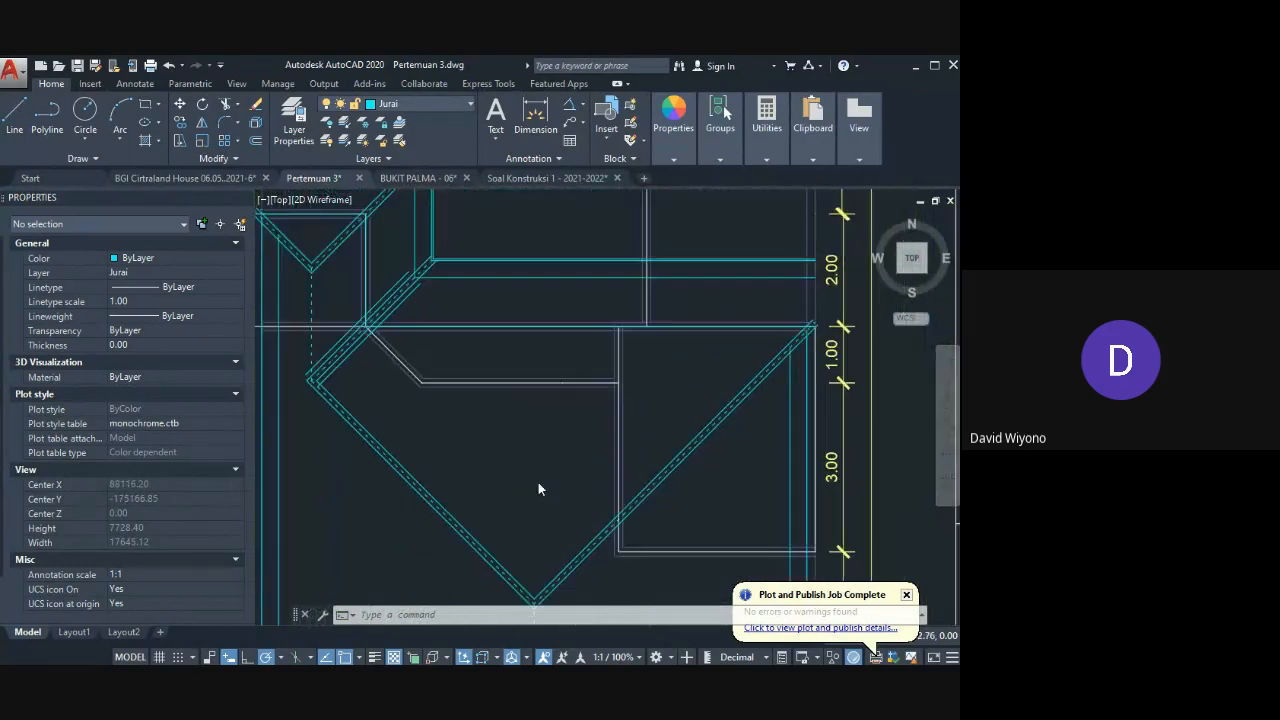
left_click(624, 326)
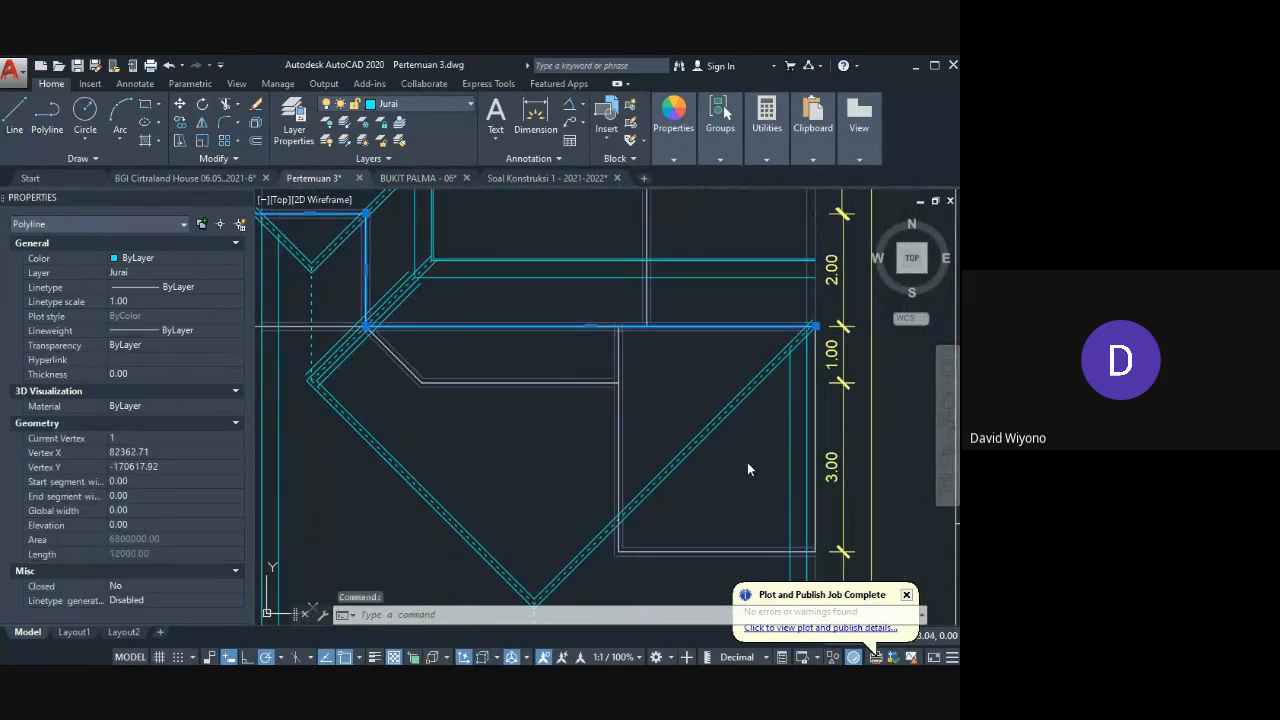
key("Delete")
scroll(747, 469, "down", 3)
scroll(620, 520, "up", 5)
left_click(662, 402)
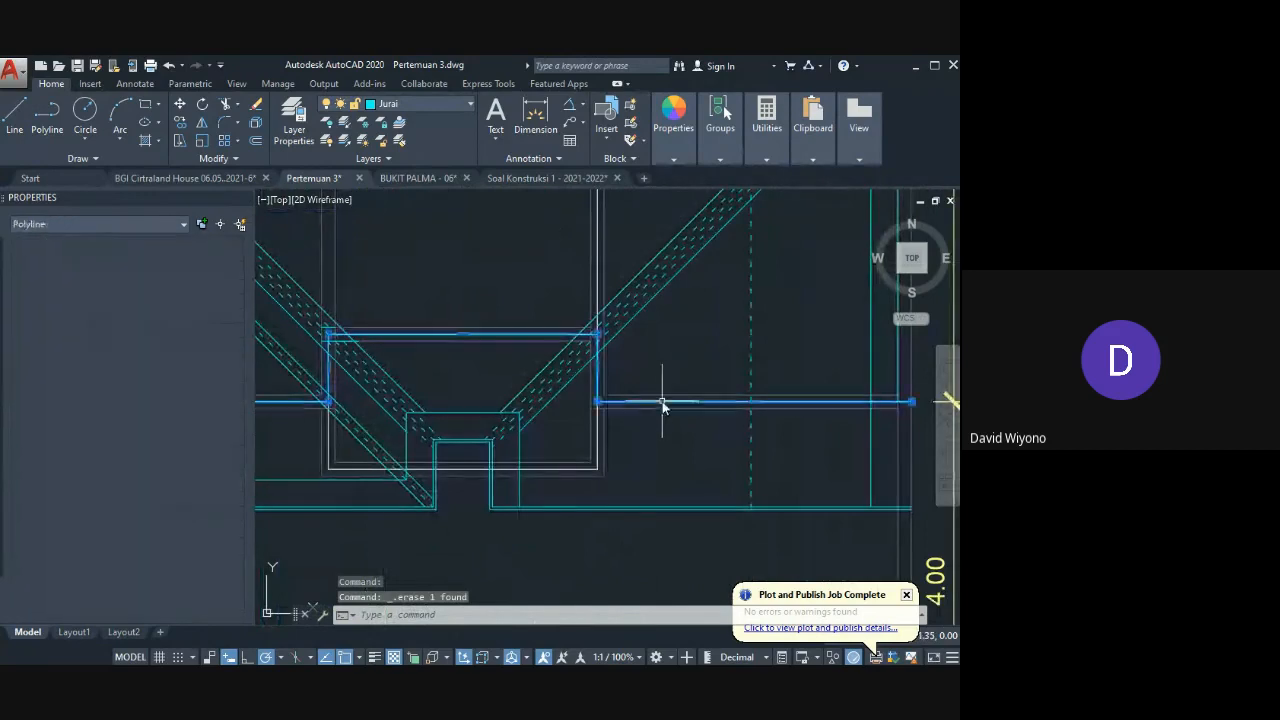
key("Delete")
Step: Make the Kuda - kuda layer current
scroll(658, 430, "down", 5)
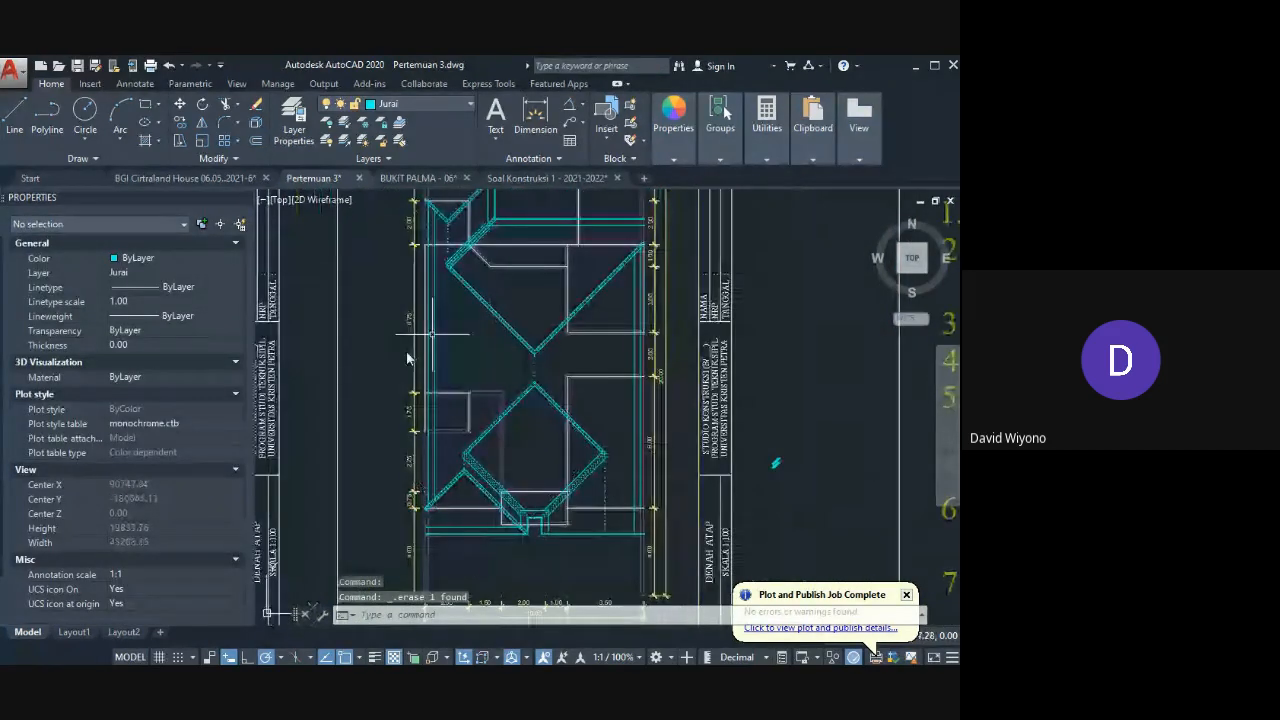
scroll(581, 354, "down", 3)
scroll(490, 480, "up", 3)
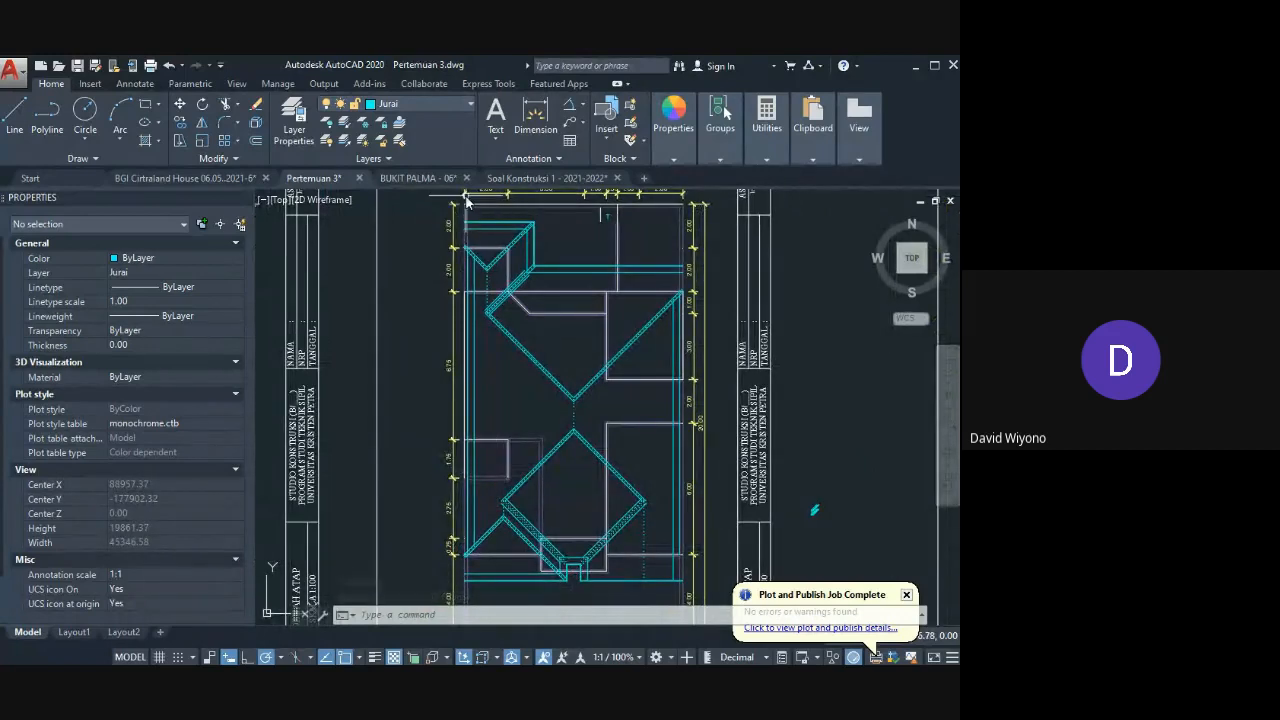
left_click(423, 104)
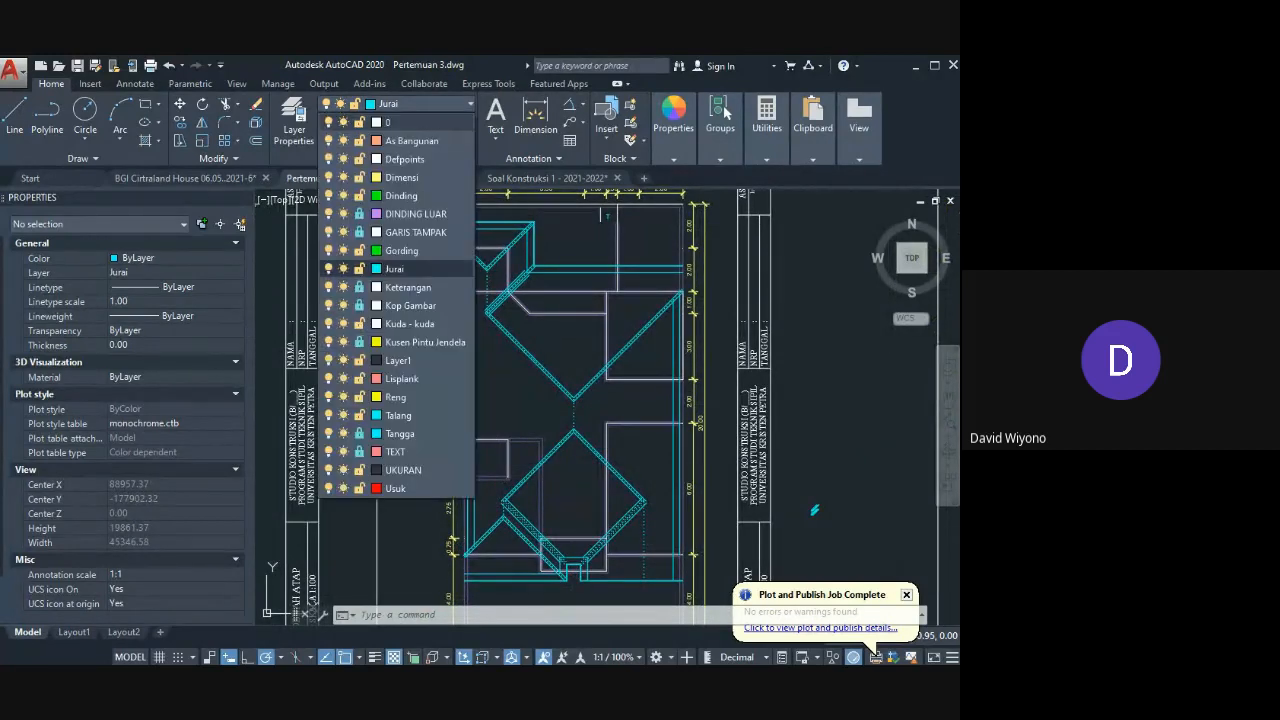
left_click(410, 323)
scroll(572, 394, "up", 5)
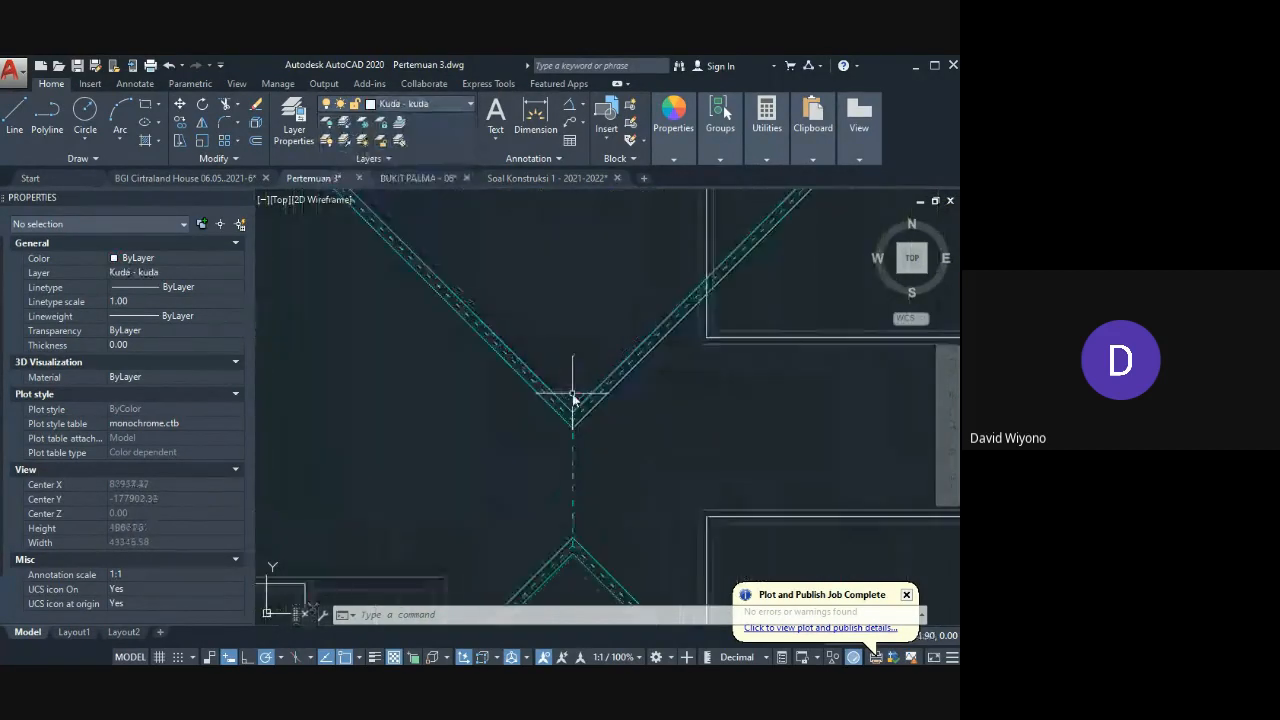
key("Return")
type("s")
key("Return")
scroll(573, 410, "down", 8)
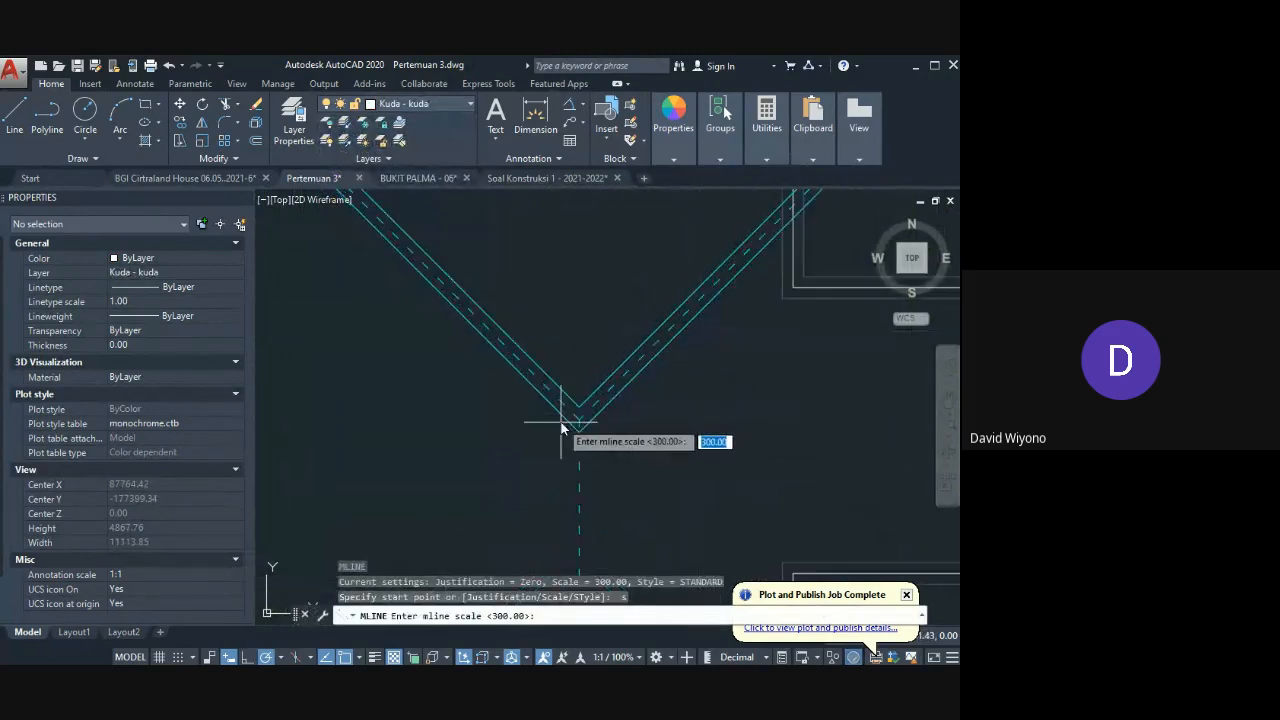
scroll(590, 421, "up", 4)
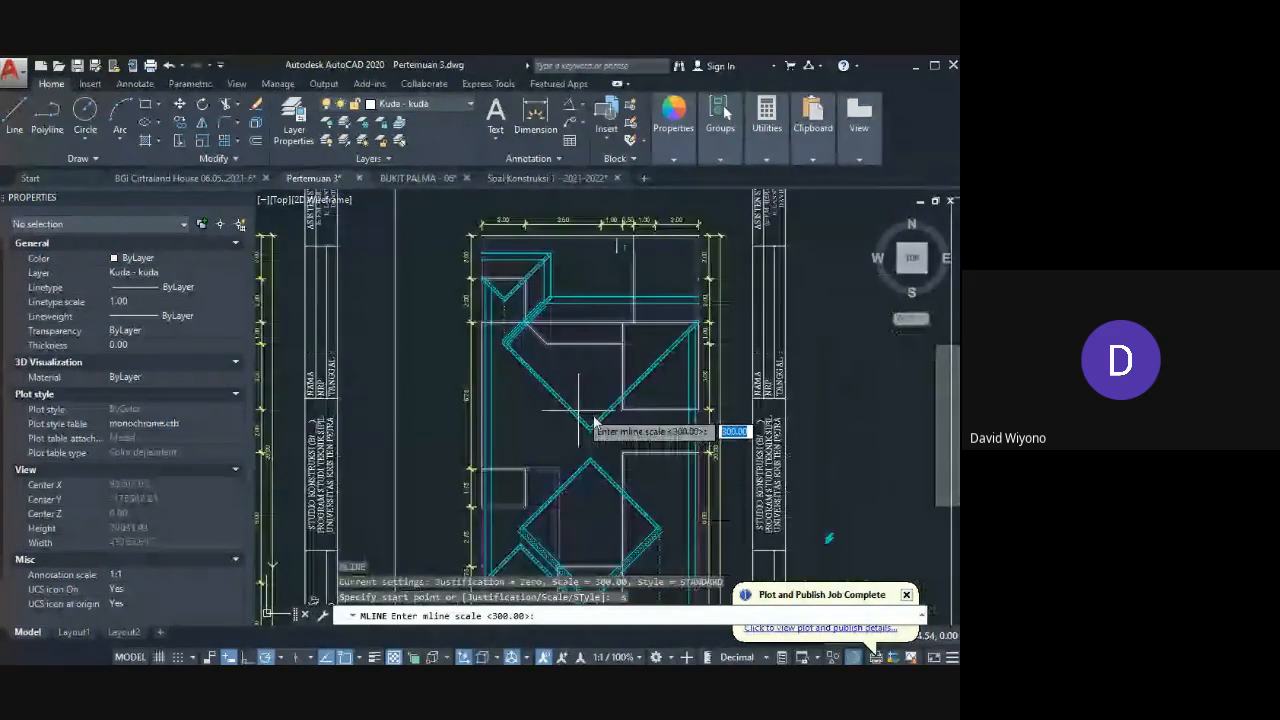
scroll(594, 423, "up", 8)
scroll(584, 340, "down", 6)
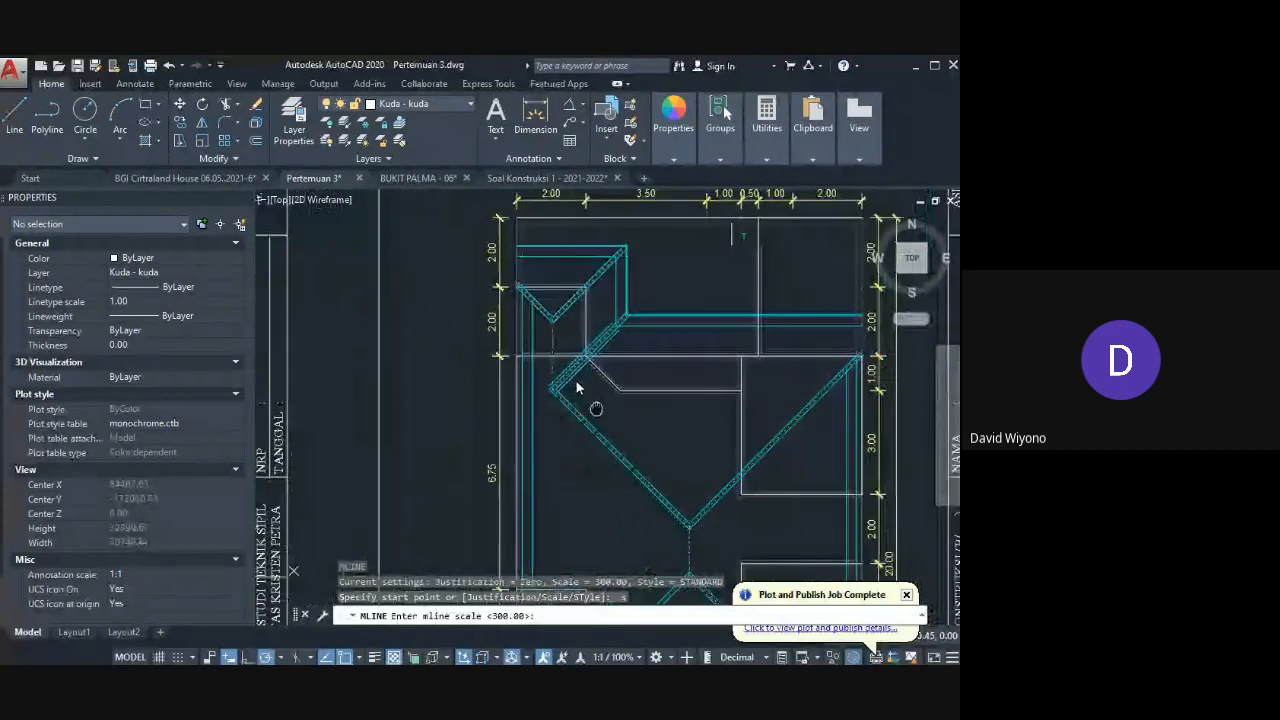
middle_click_drag(577, 388, 526, 322)
scroll(577, 388, "down", 2)
key("Escape")
middle_click_drag(611, 443, 565, 327)
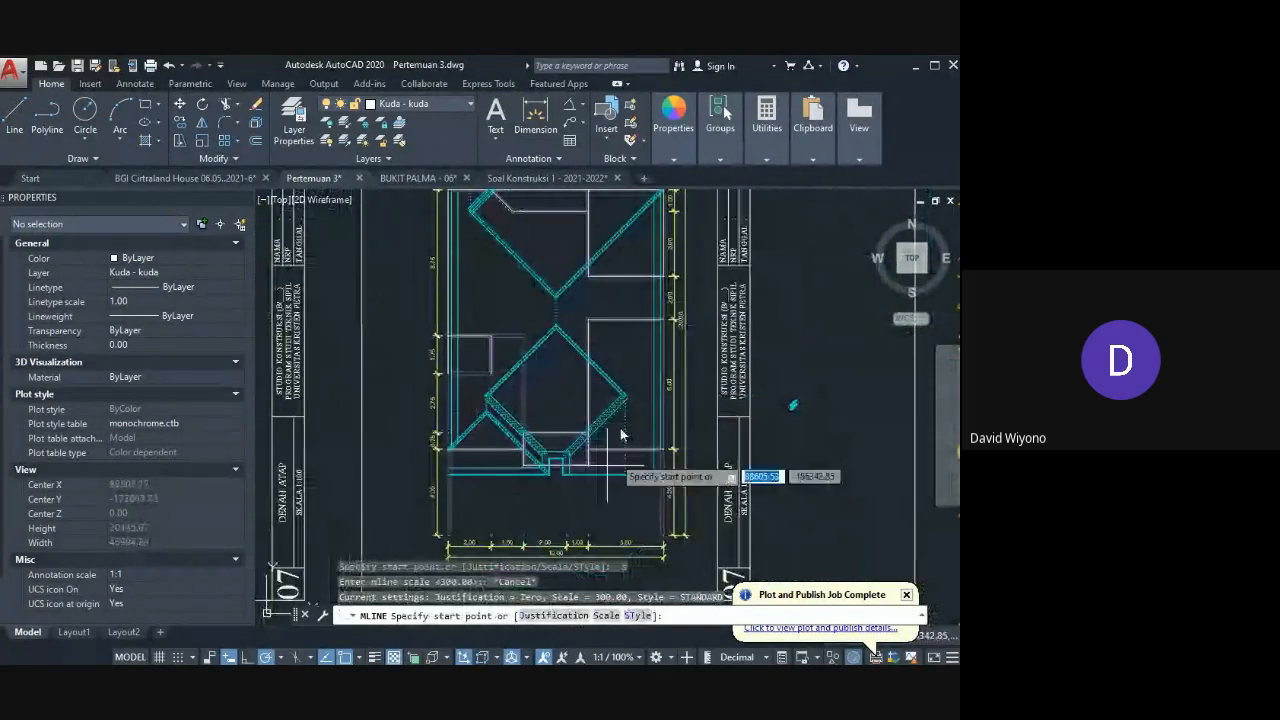
key("Escape")
Step: Copy the whole roof plan sheet with its frame and title block to the free area directly below the original
scroll(514, 451, "up", 3)
scroll(560, 430, "down", 8)
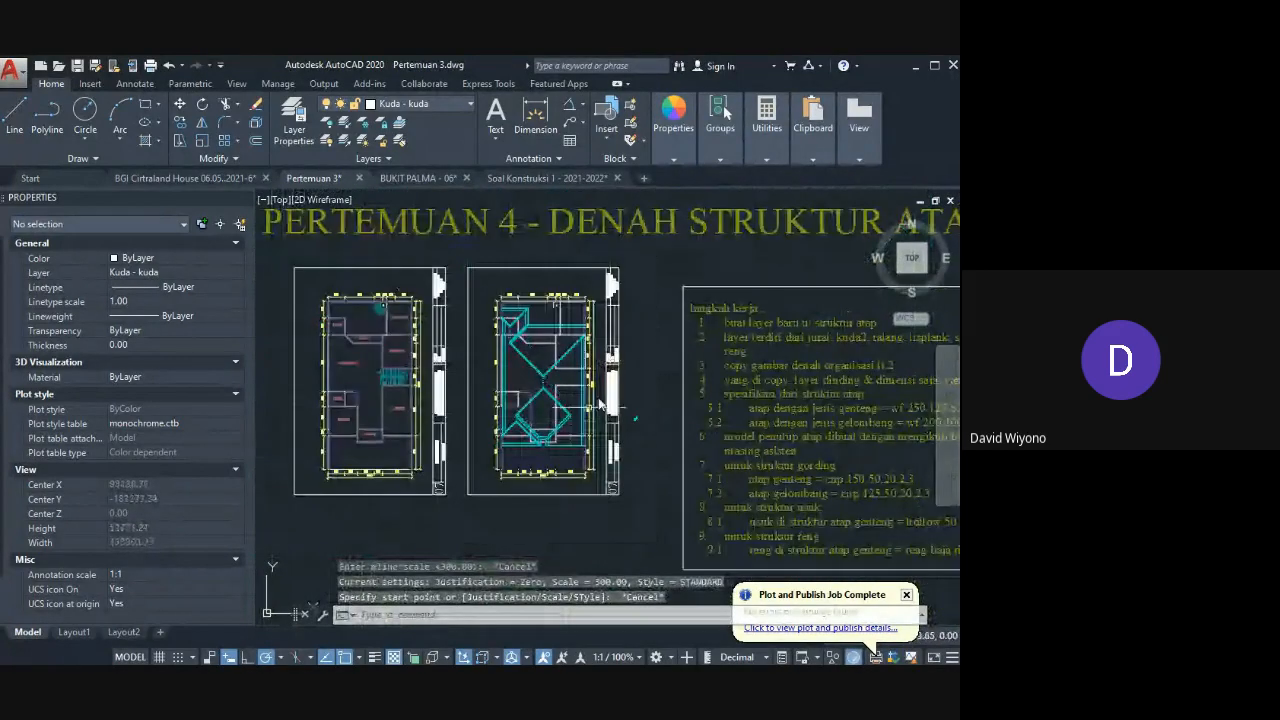
left_click(630, 256)
left_click(465, 515)
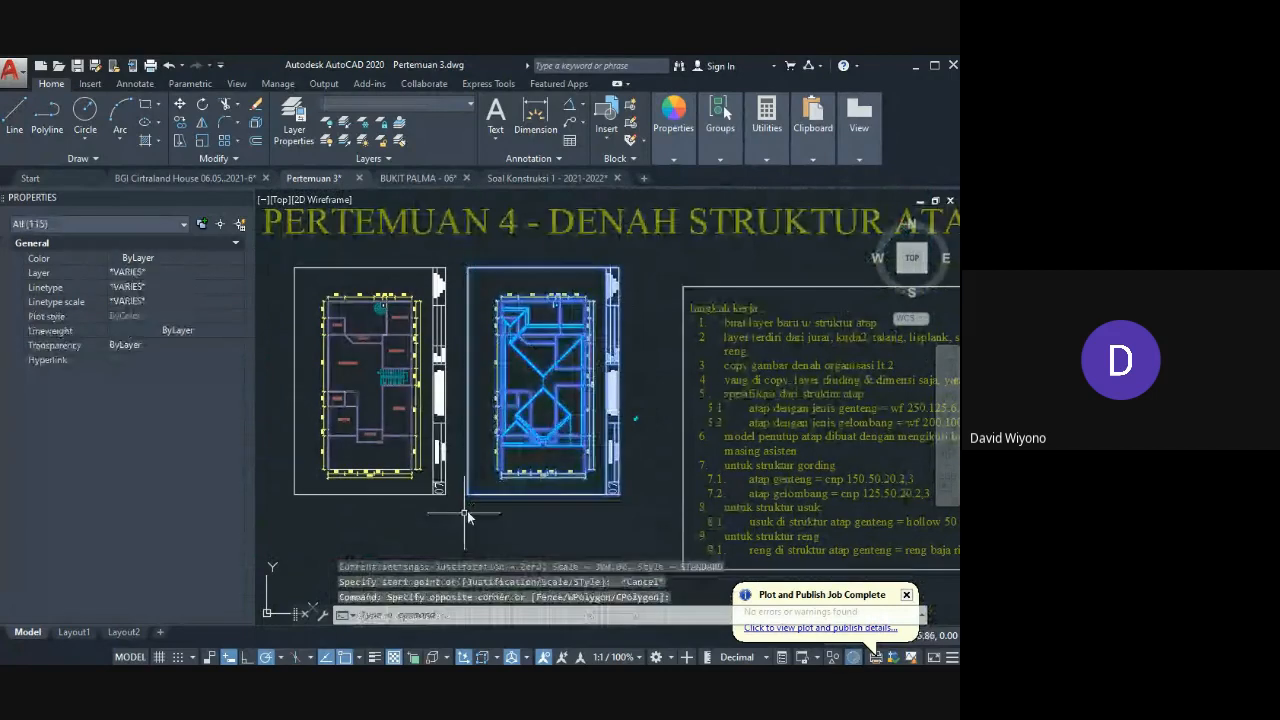
type("co")
key("Return")
left_click(620, 493)
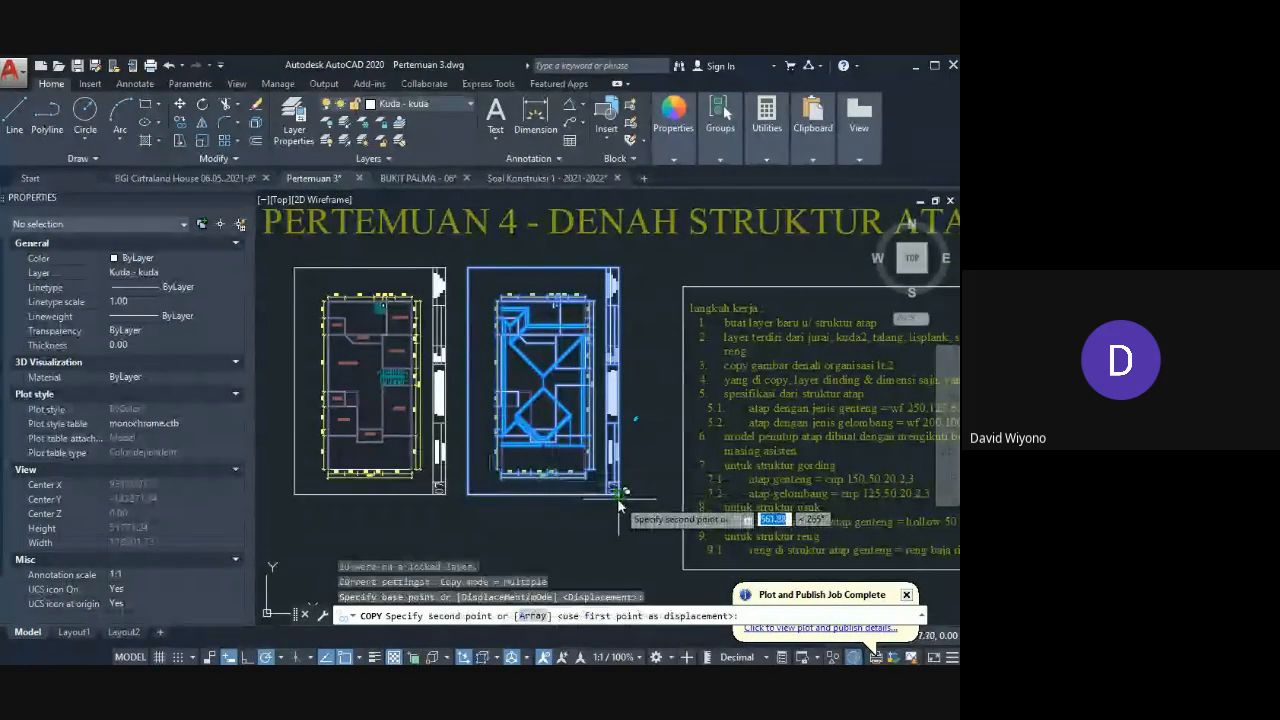
scroll(620, 525, "down", 2)
middle_click_drag(620, 527, 608, 360)
left_click(605, 494)
key("Escape")
Step: Change the drawing title in the original roof sheet's title block to DENAH TAMPAK ATAP
scroll(520, 346, "up", 6)
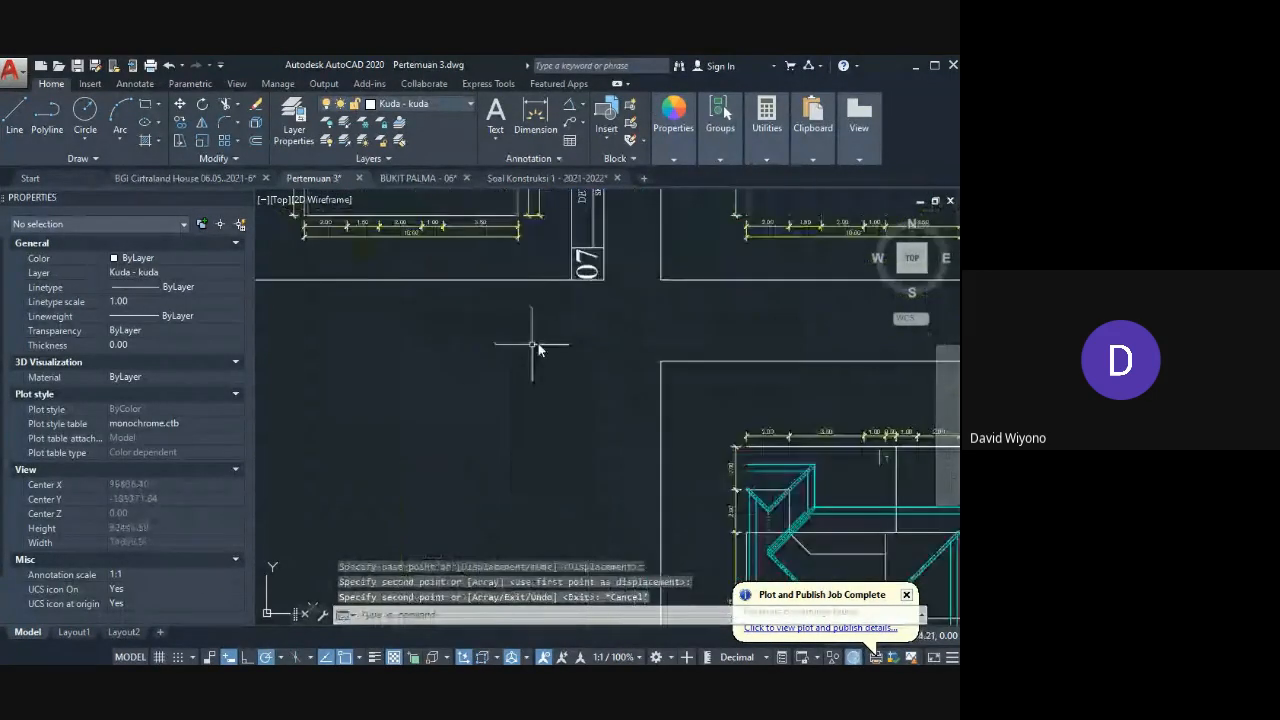
scroll(402, 421, "down", 3)
scroll(600, 340, "up", 4)
left_click(628, 330)
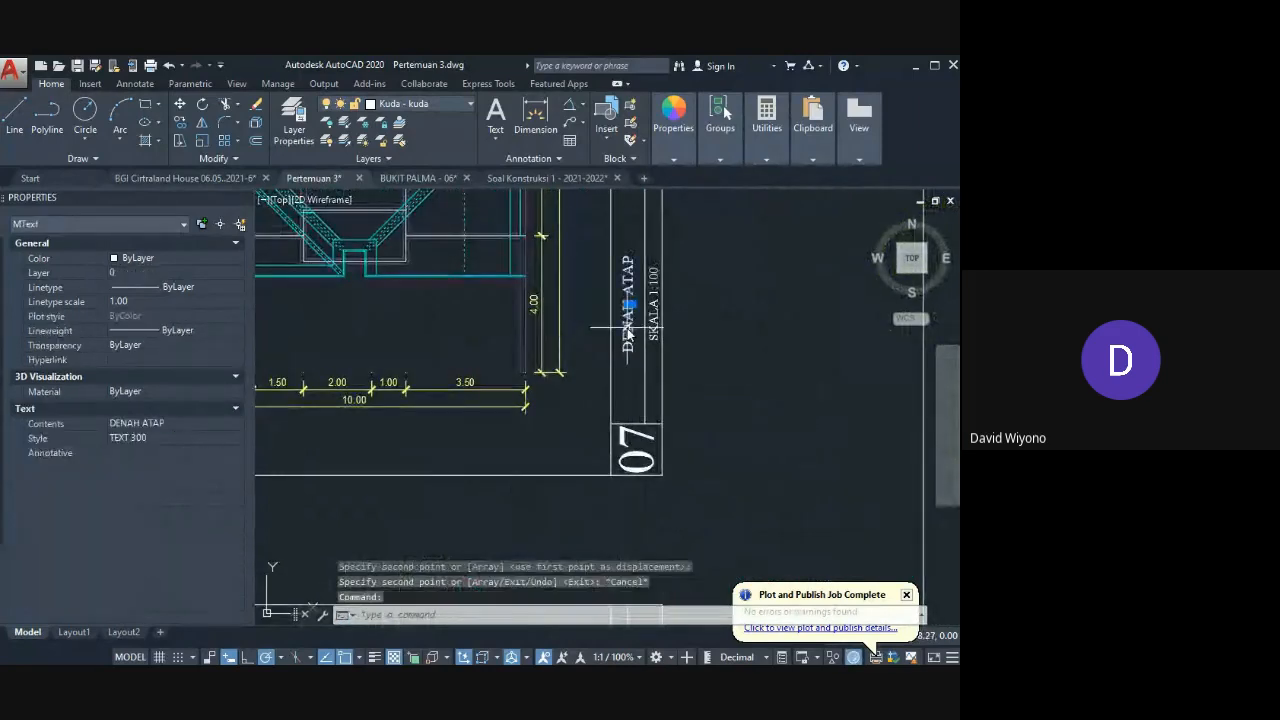
double_click(628, 332)
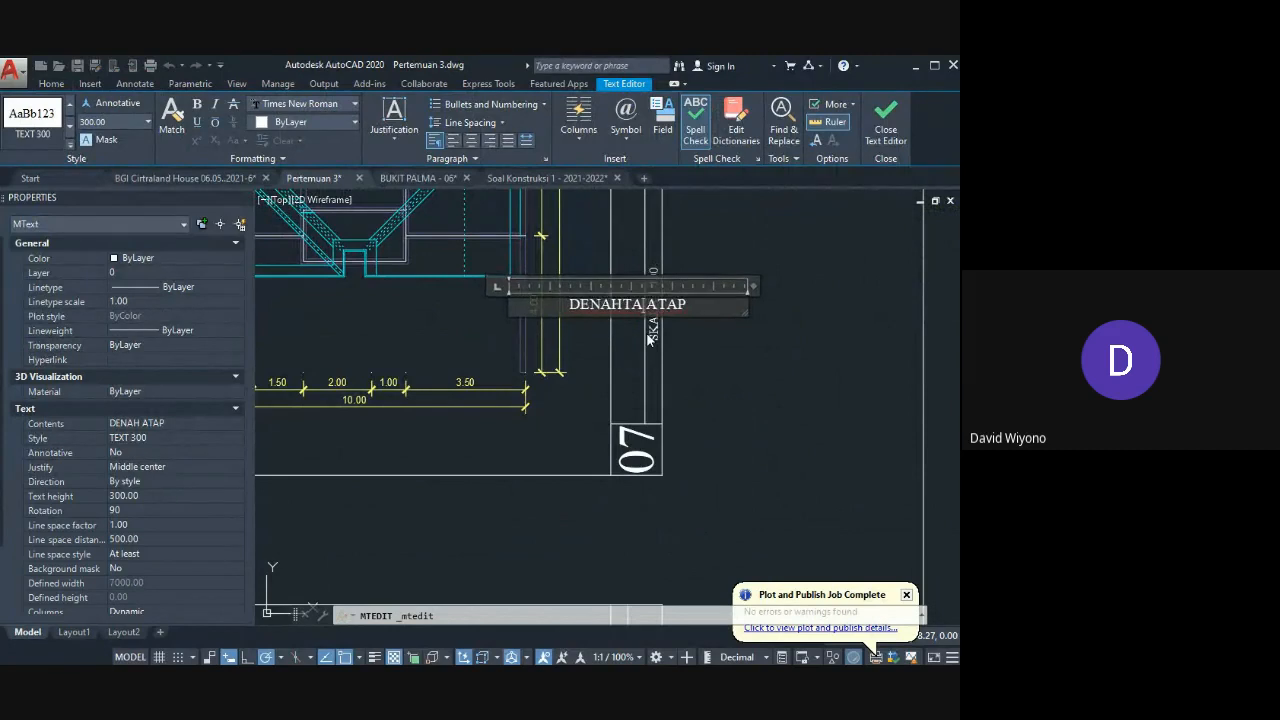
type("TAMPAK")
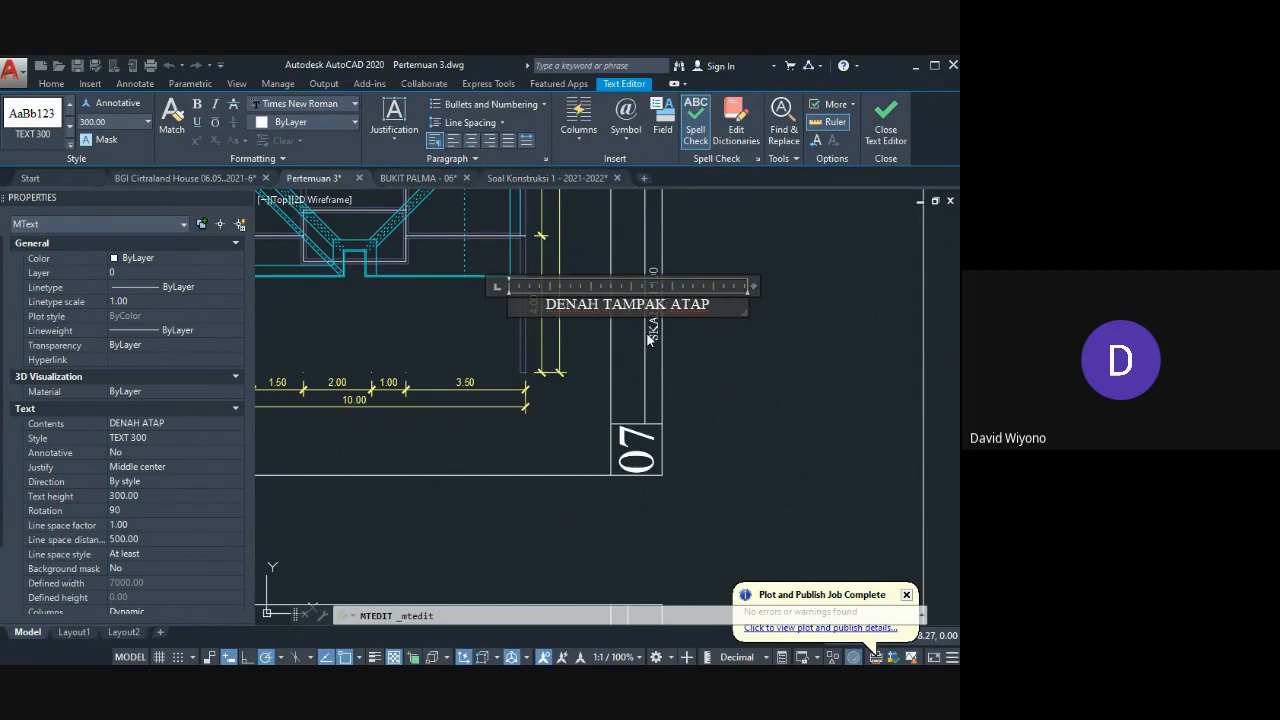
key("Escape")
scroll(783, 454, "down", 2)
scroll(683, 448, "up", 3)
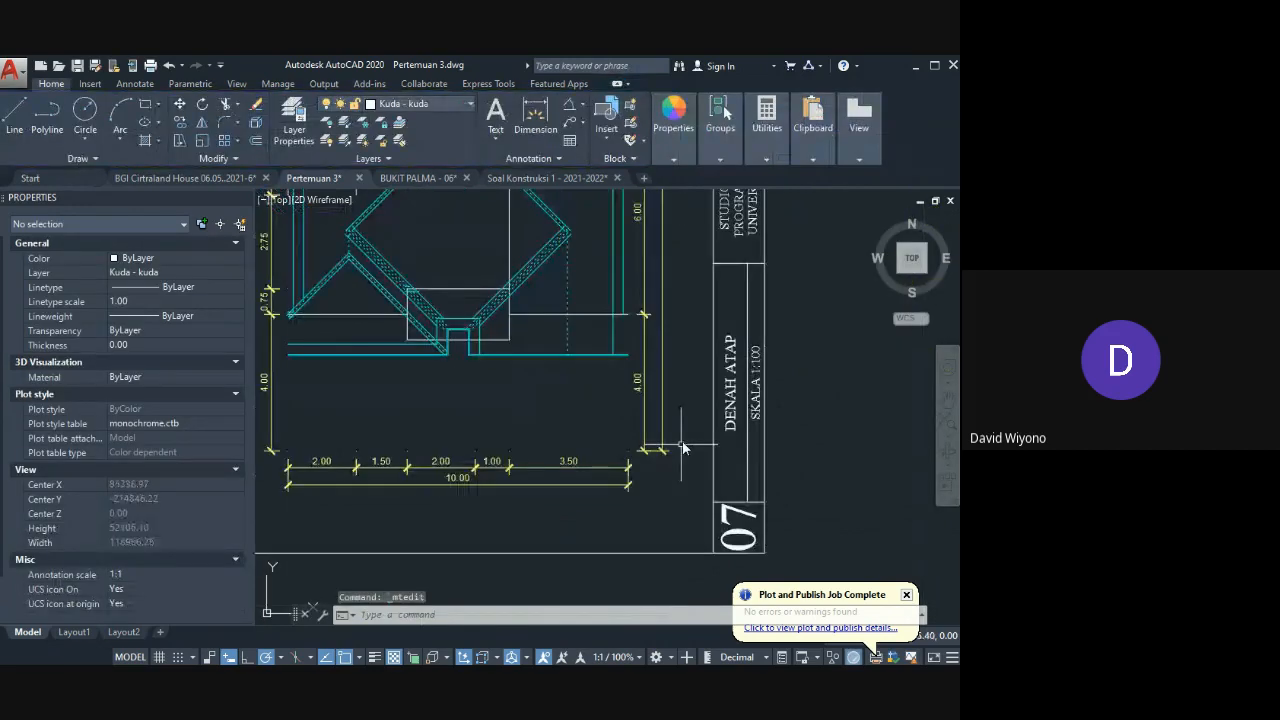
Step: Change the copied sheet's number to 08 and its drawing title to DENAH STRUKTUR ATAP
left_click(741, 520)
double_click(748, 520)
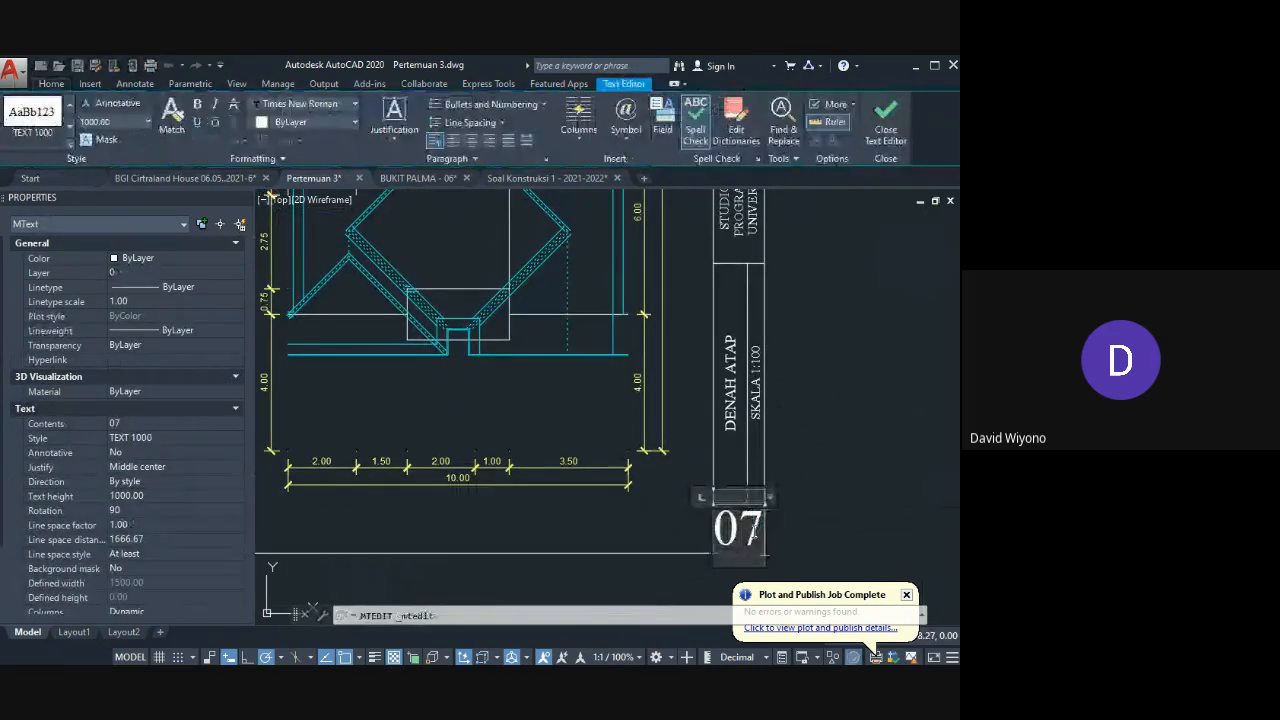
type("08")
left_click(866, 463)
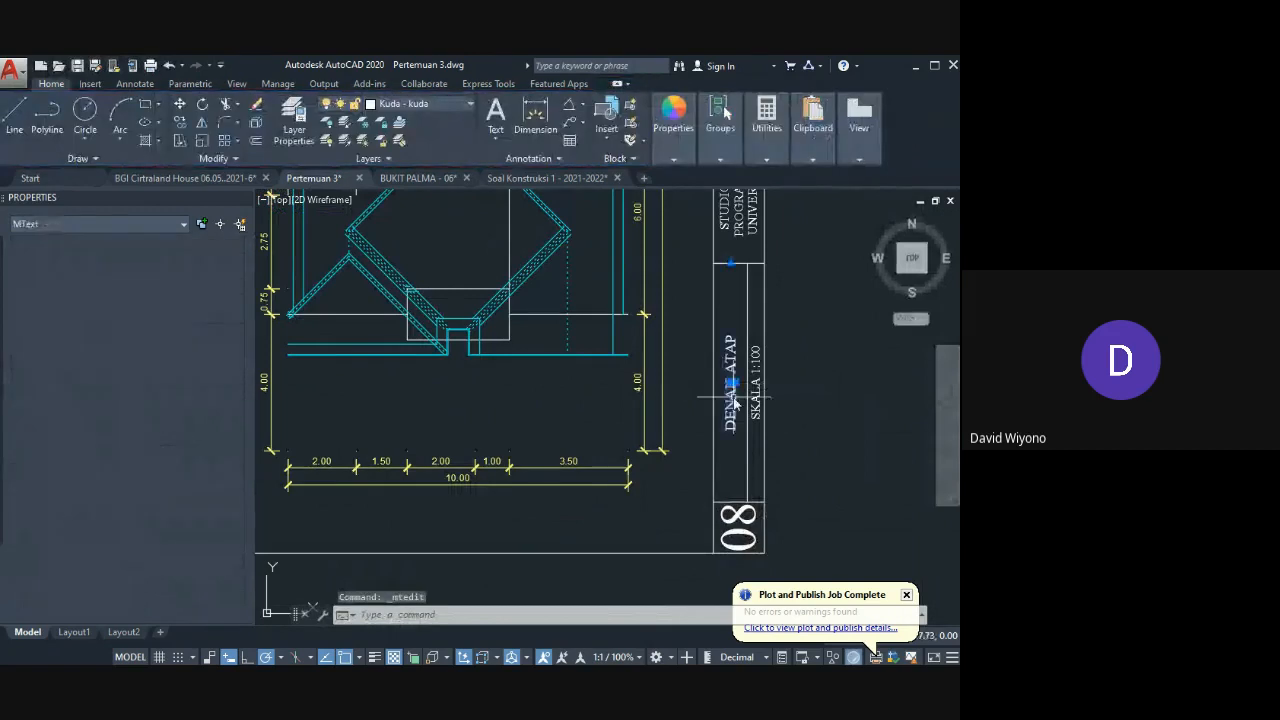
double_click(735, 404)
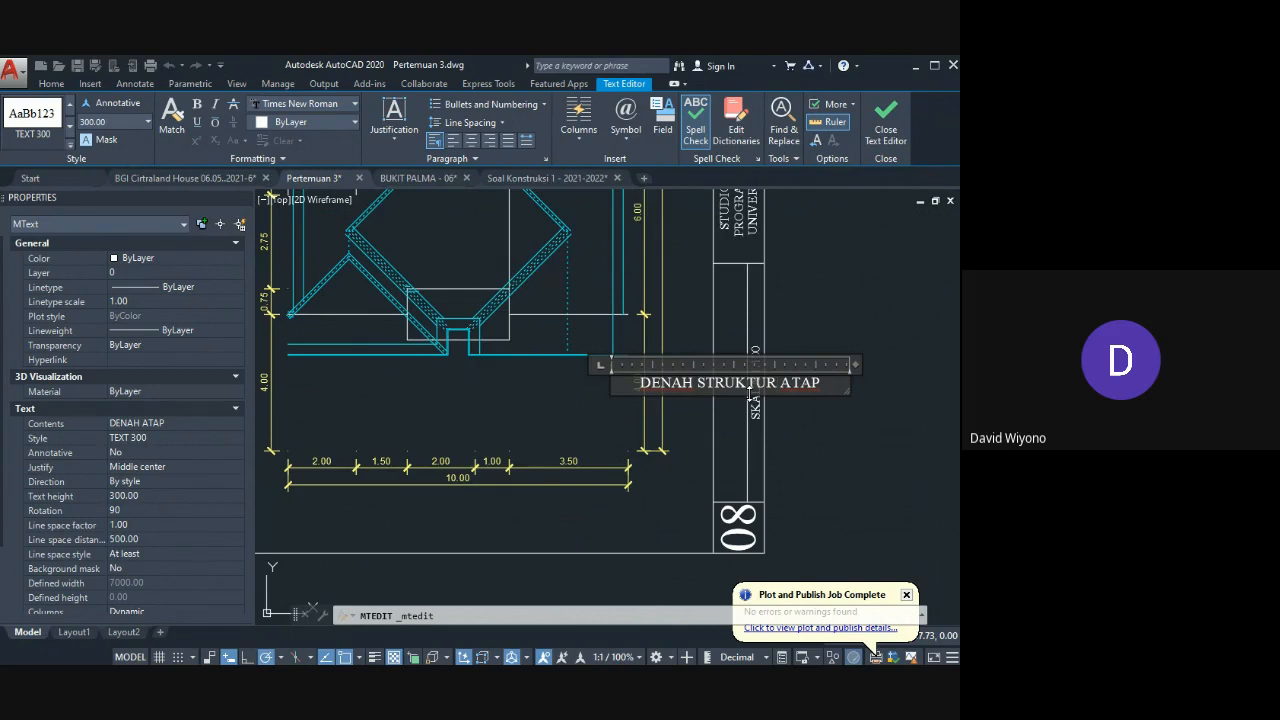
left_click(818, 328)
middle_click_drag(559, 371, 538, 435)
scroll(538, 435, "down", 5)
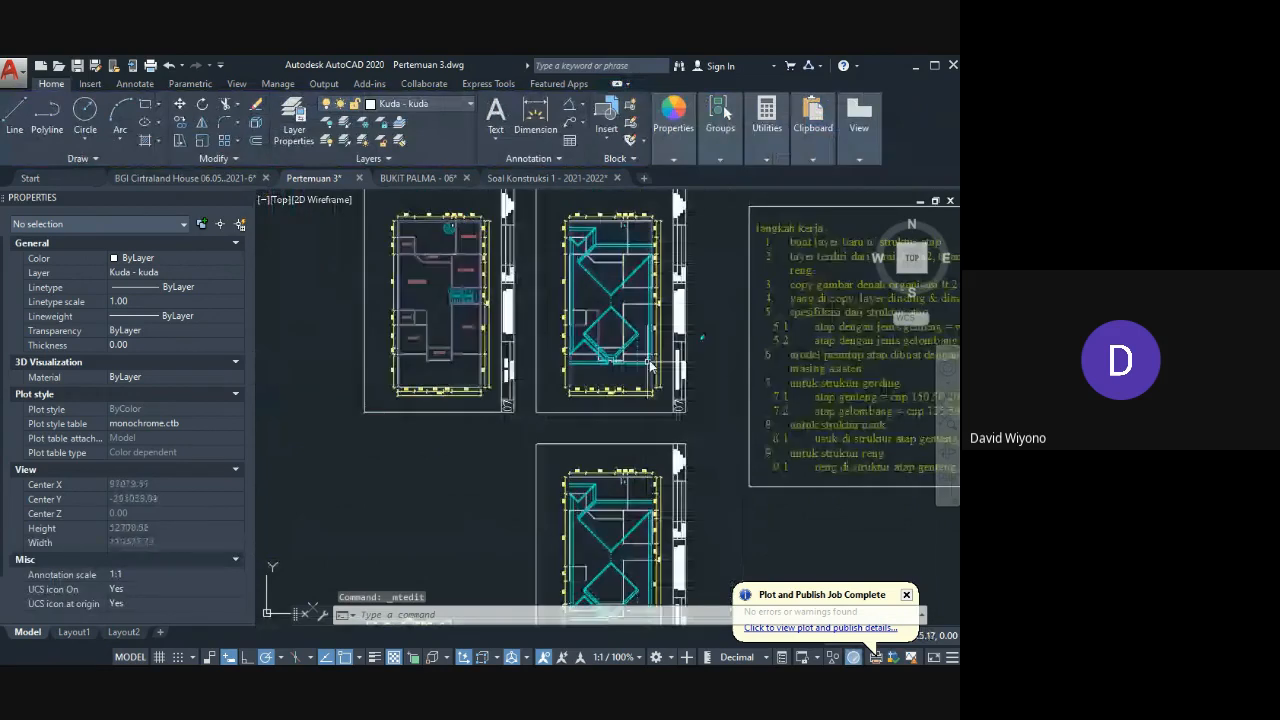
scroll(613, 363, "up", 6)
scroll(523, 420, "down", 3)
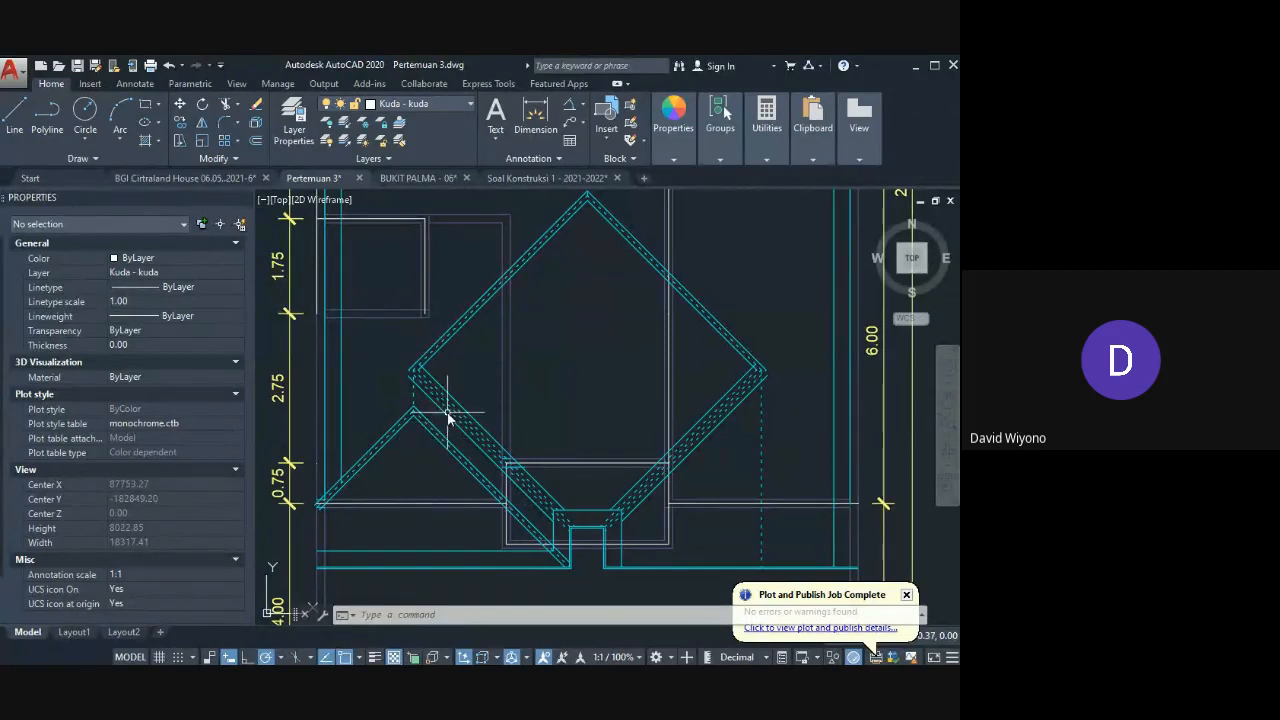
scroll(439, 368, "down", 2)
middle_click_drag(515, 243, 546, 366)
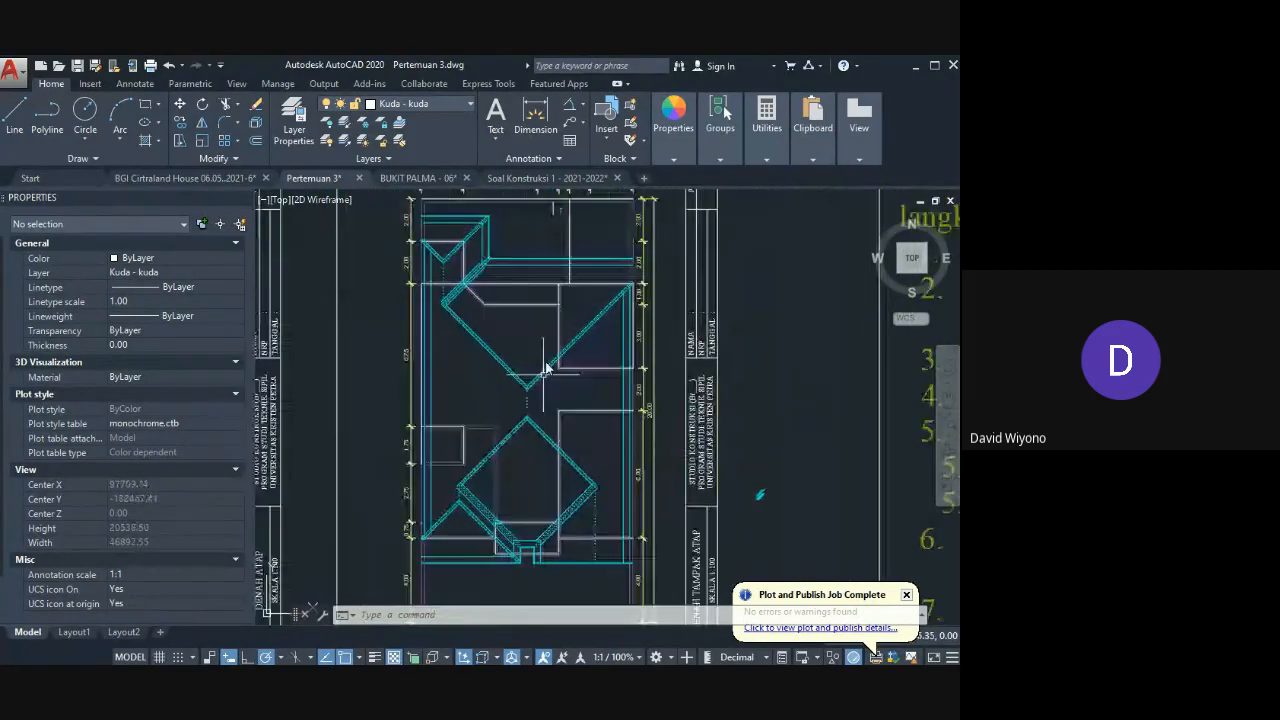
scroll(491, 320, "up", 1)
middle_click_drag(491, 320, 531, 402)
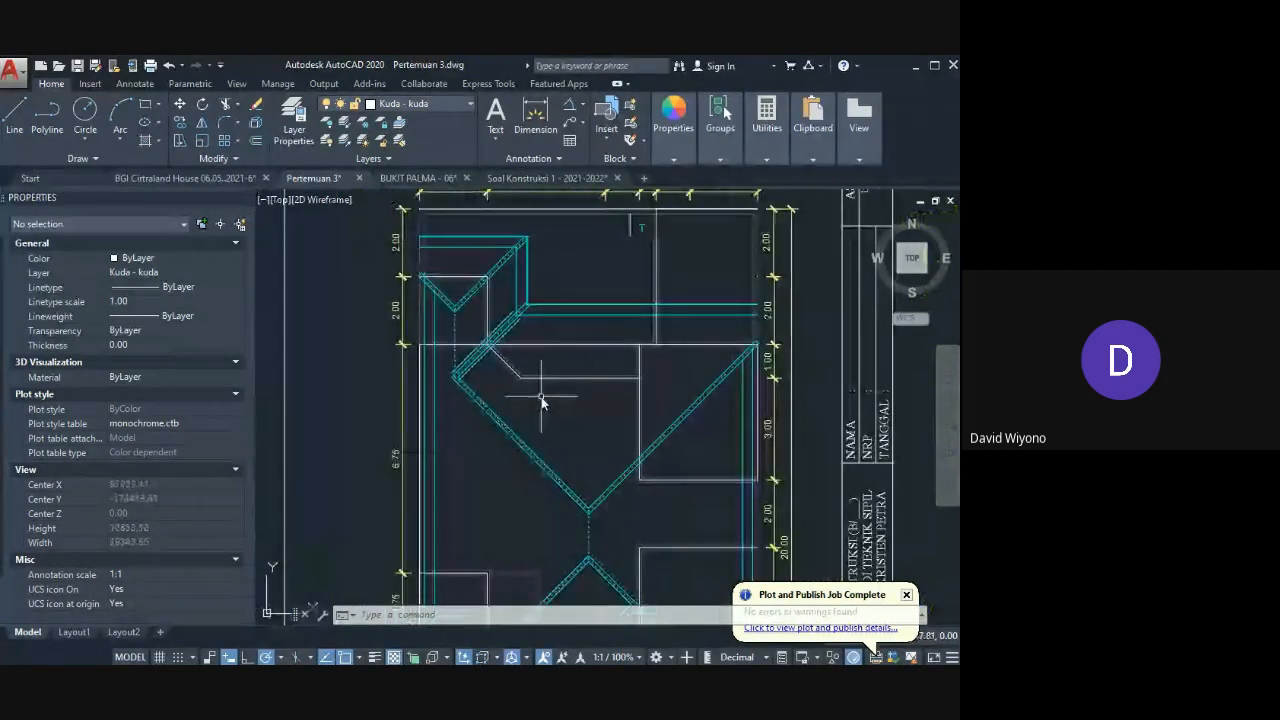
left_click(600, 459)
left_click(583, 571)
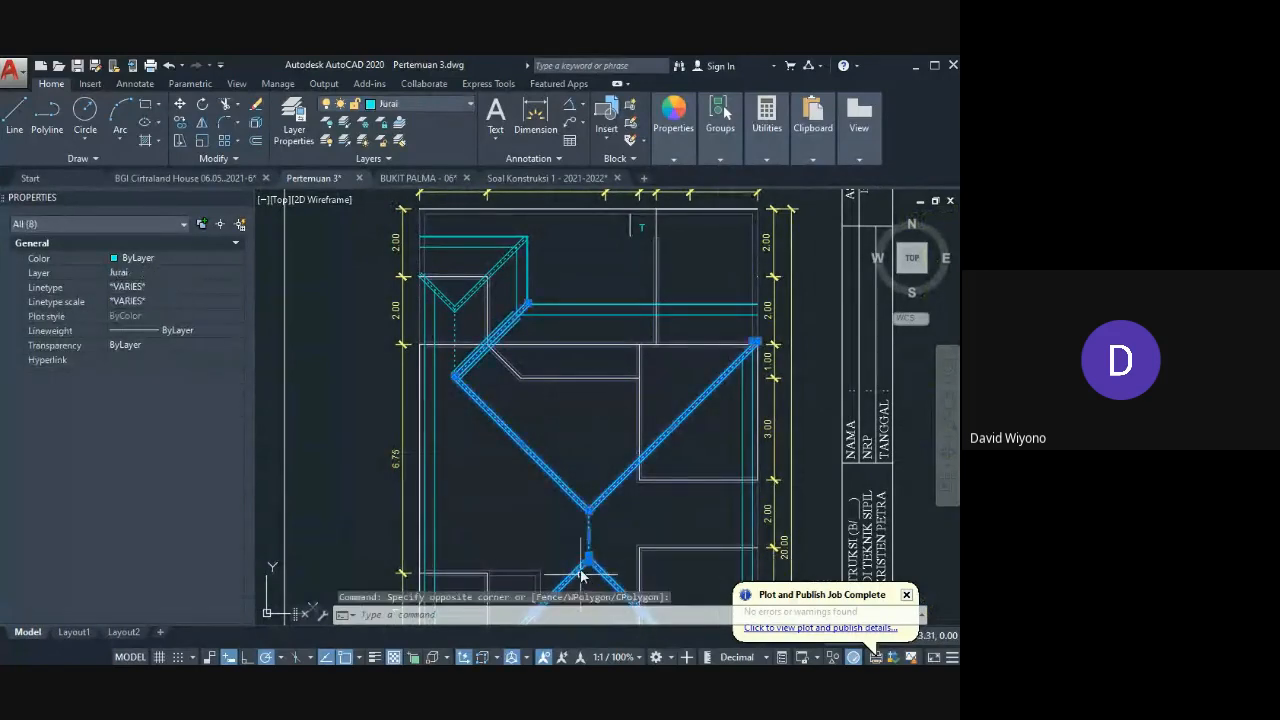
scroll(586, 430, "down", 2)
scroll(592, 300, "up", 5)
scroll(563, 329, "down", 4)
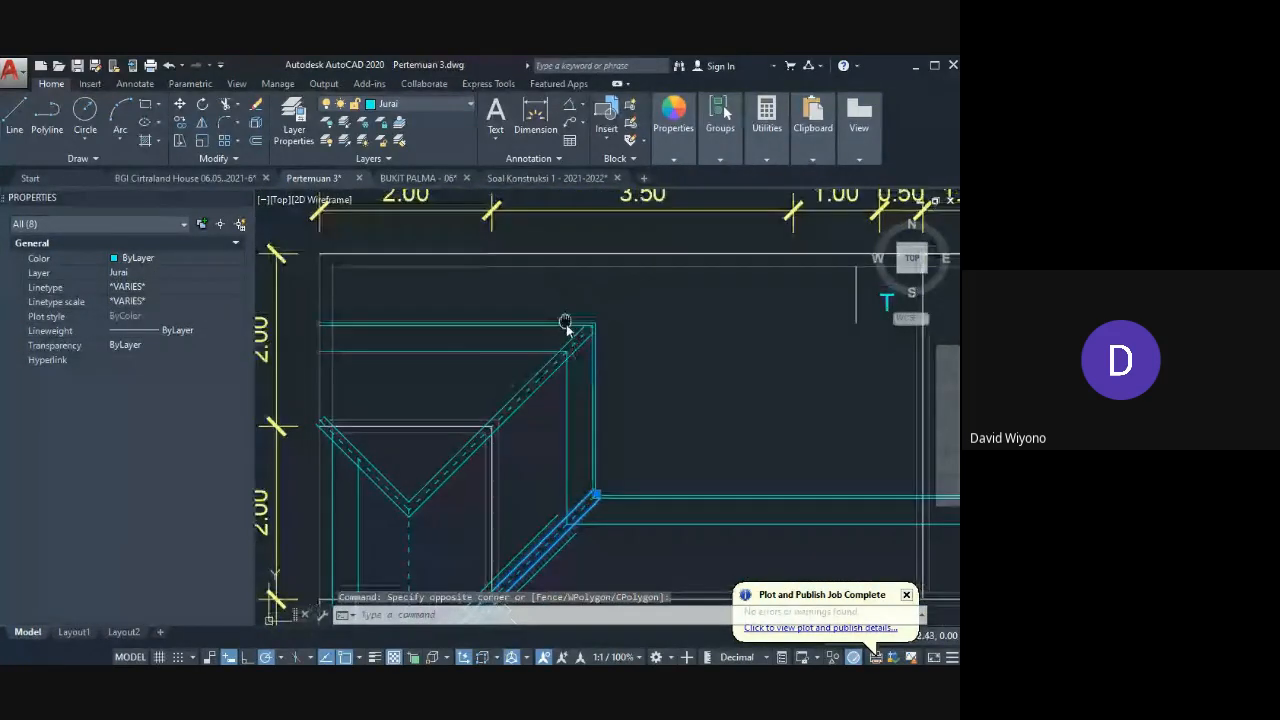
Step: Draw a 10 by 20 m rectangle along the outer site boundary of the DENAH TAMPAK ATAP plan
type("REC")
key("Return")
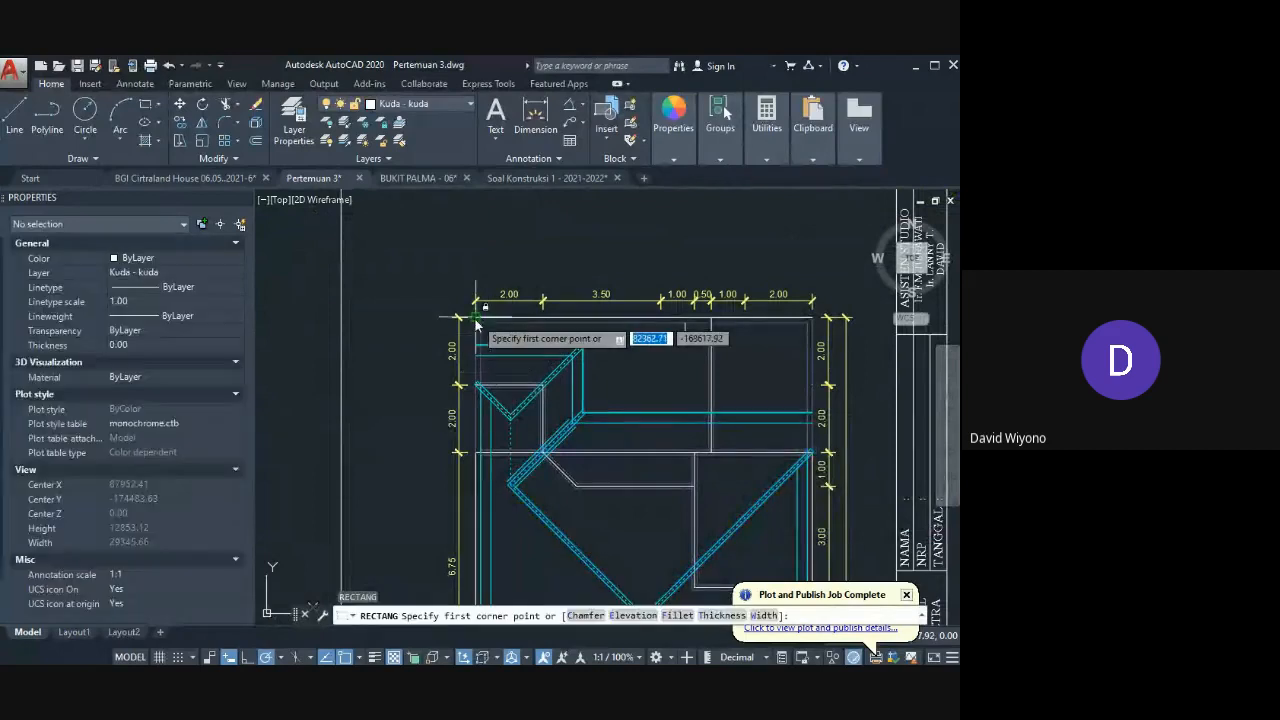
left_click(476, 318)
middle_click_drag(572, 481, 509, 199)
scroll(509, 199, "down", 3)
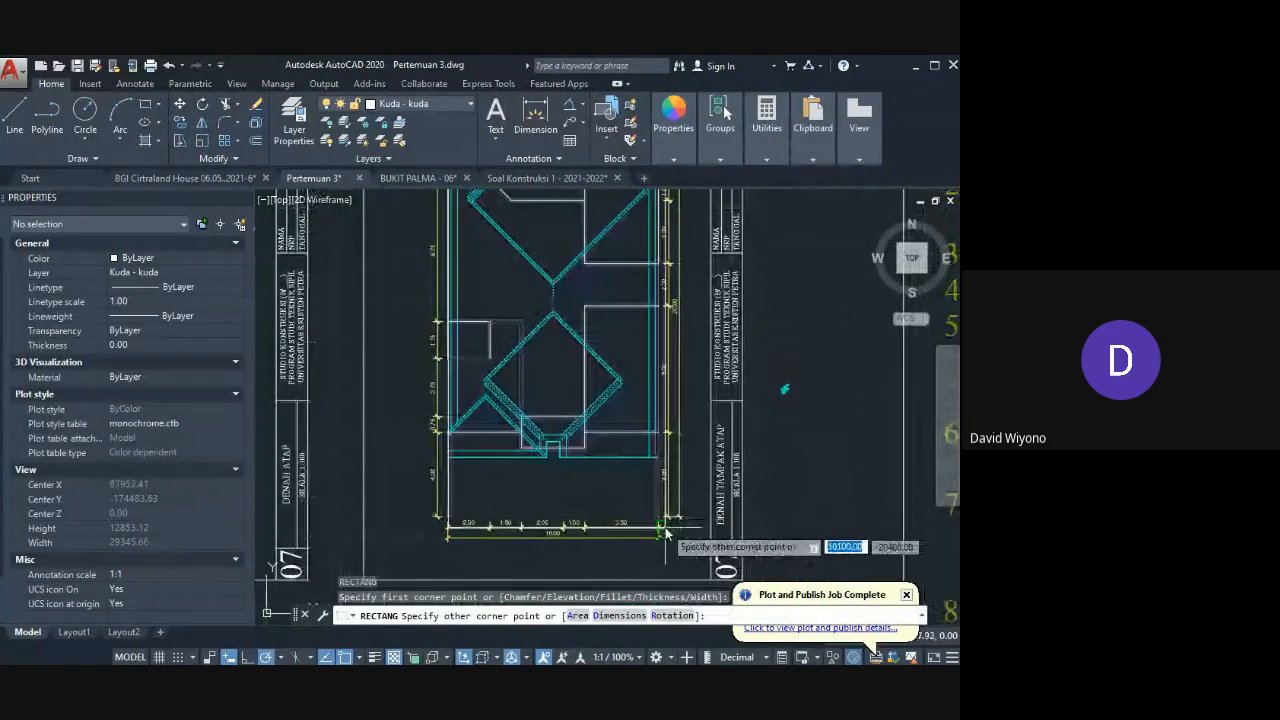
left_click(662, 518)
scroll(580, 437, "up", 3)
middle_click_drag(556, 557, 574, 540)
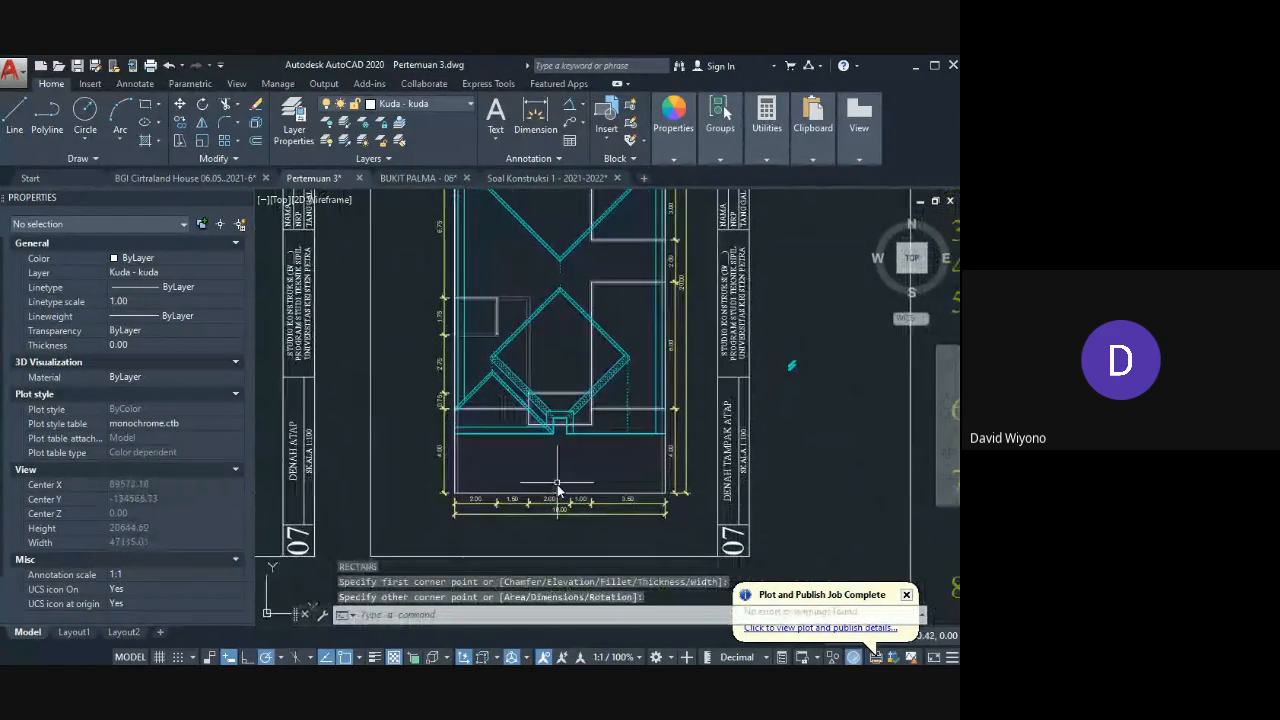
Step: Select the new boundary rectangle together with the hip, valley, dashed ridge and eave lines of the upper roof
left_click(556, 485)
left_click(562, 452)
middle_click_drag(566, 296, 577, 360)
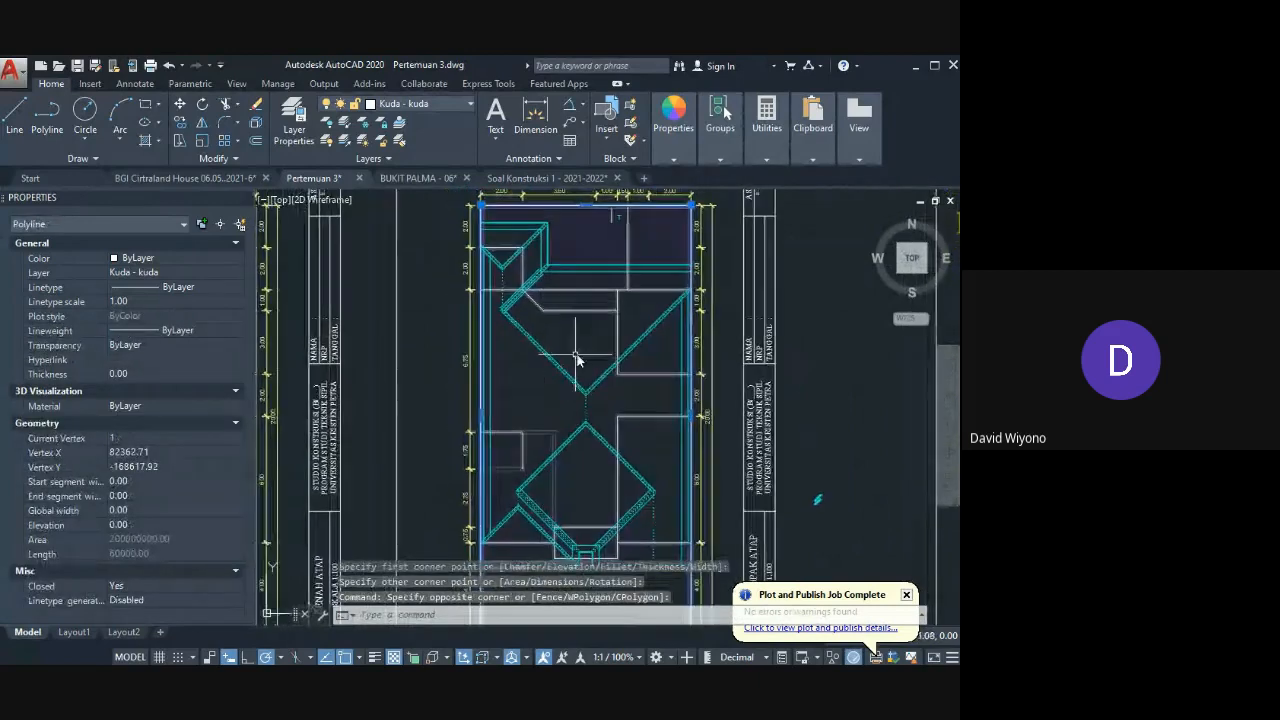
left_click(578, 364)
left_click(560, 391)
middle_click_drag(548, 303, 566, 395)
scroll(543, 378, "up", 4)
left_click(497, 304)
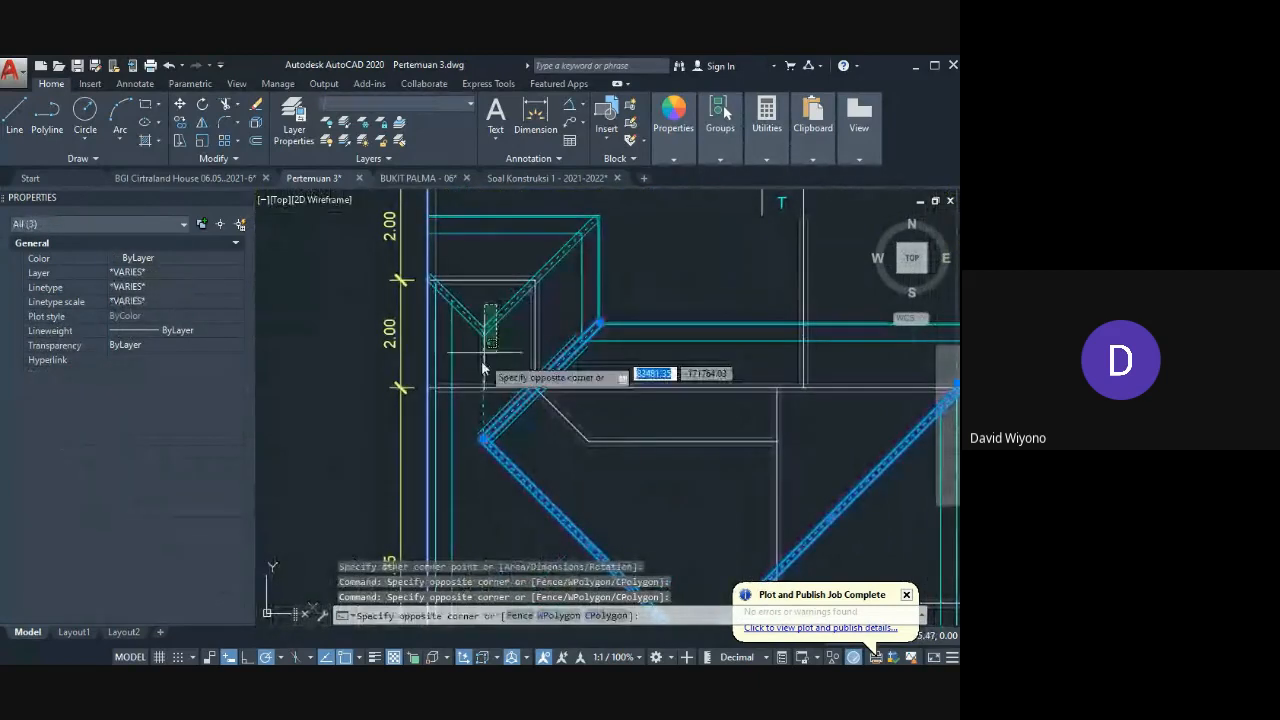
left_click(482, 358)
left_click(466, 337)
left_click(449, 350)
middle_click_drag(497, 294, 510, 372)
left_click(630, 287)
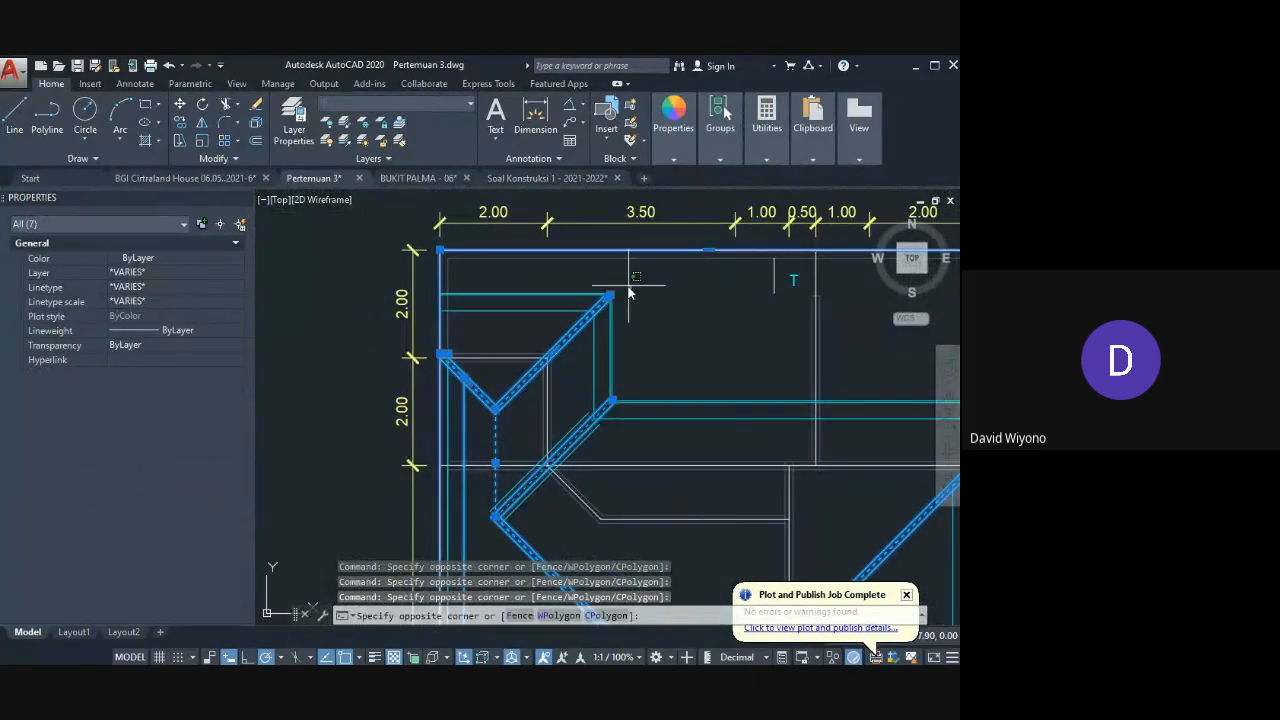
left_click(580, 431)
middle_click_drag(714, 443, 694, 423)
scroll(694, 423, "down", 2)
middle_click_drag(826, 552, 704, 343)
middle_click_drag(642, 478, 643, 387)
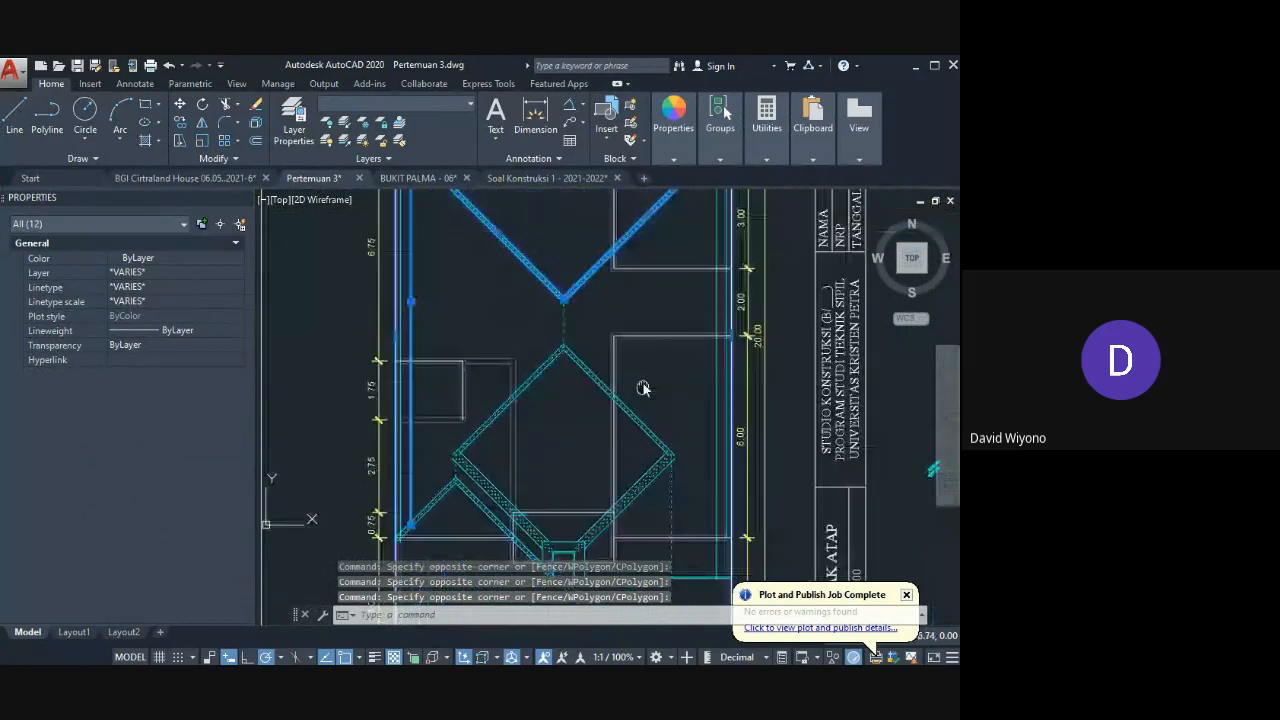
Step: Add the lower diamond-shaped roof members, their dashed centre lines and the eave lines around the entrance notch to the selection
left_click(582, 332)
left_click(546, 384)
middle_click_drag(549, 446, 632, 327)
left_click(574, 329)
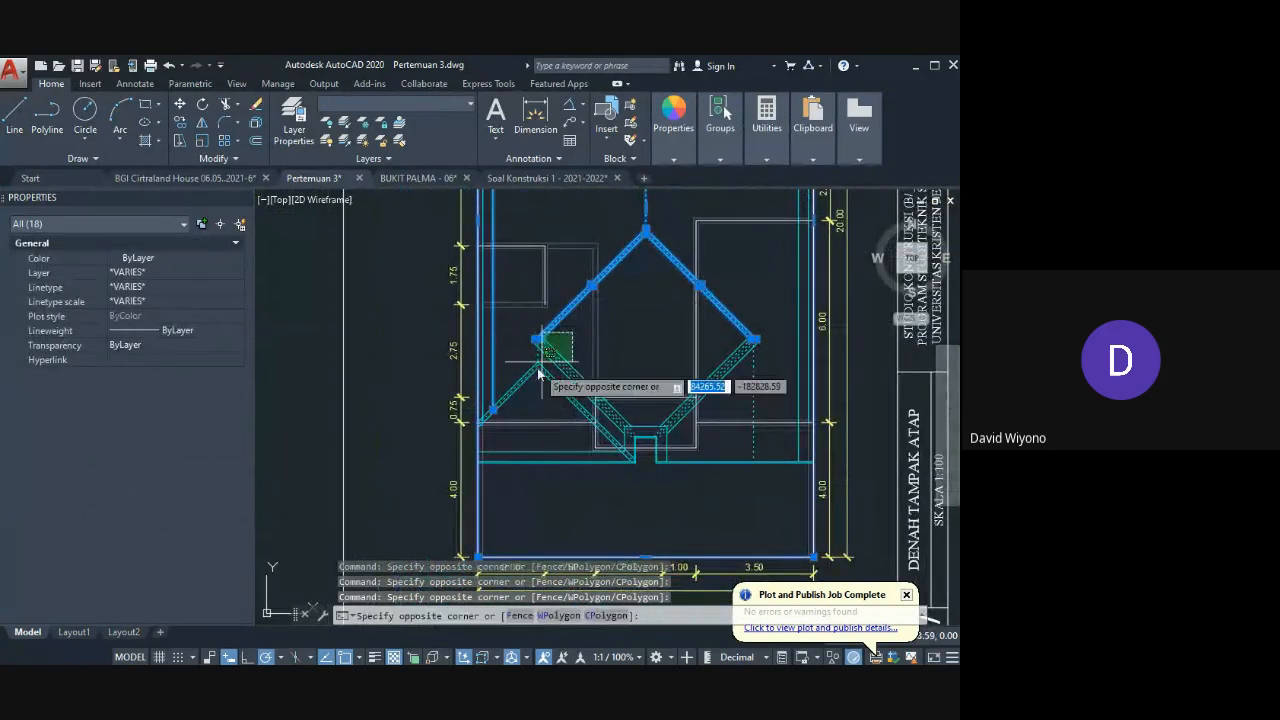
left_click(526, 396)
left_click(763, 319)
left_click(711, 393)
scroll(606, 428, "up", 2)
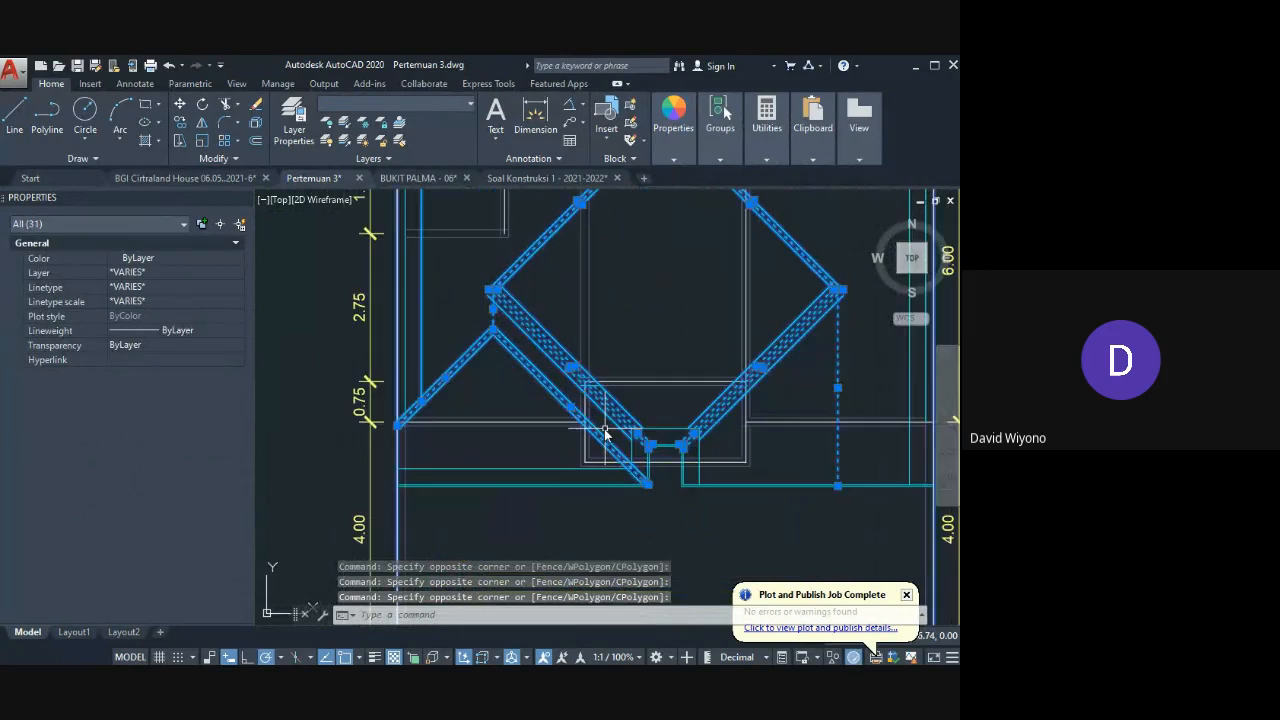
left_click(470, 468)
left_click(478, 485)
left_click(626, 404)
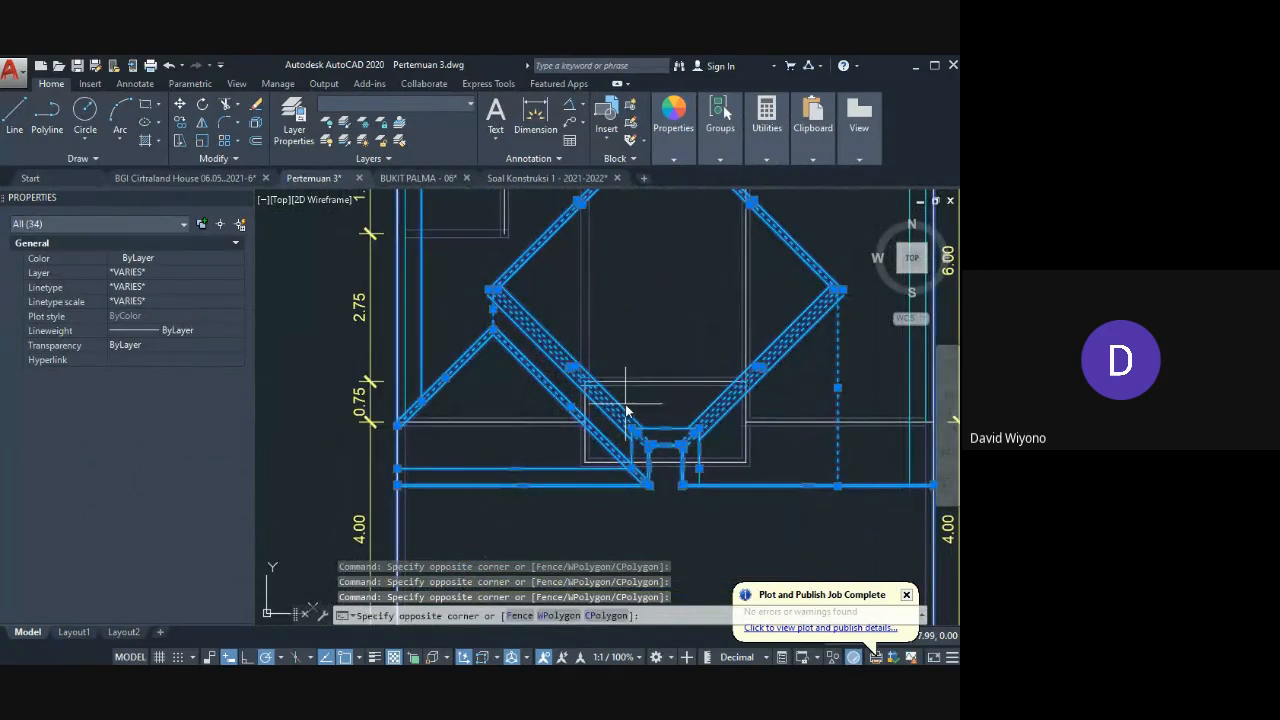
left_click(763, 524)
Step: Remove the wall line beside the entrance from the selection and add the vertical lines along the roof's right edge
middle_click_drag(750, 465, 562, 430)
scroll(627, 441, "up", 2)
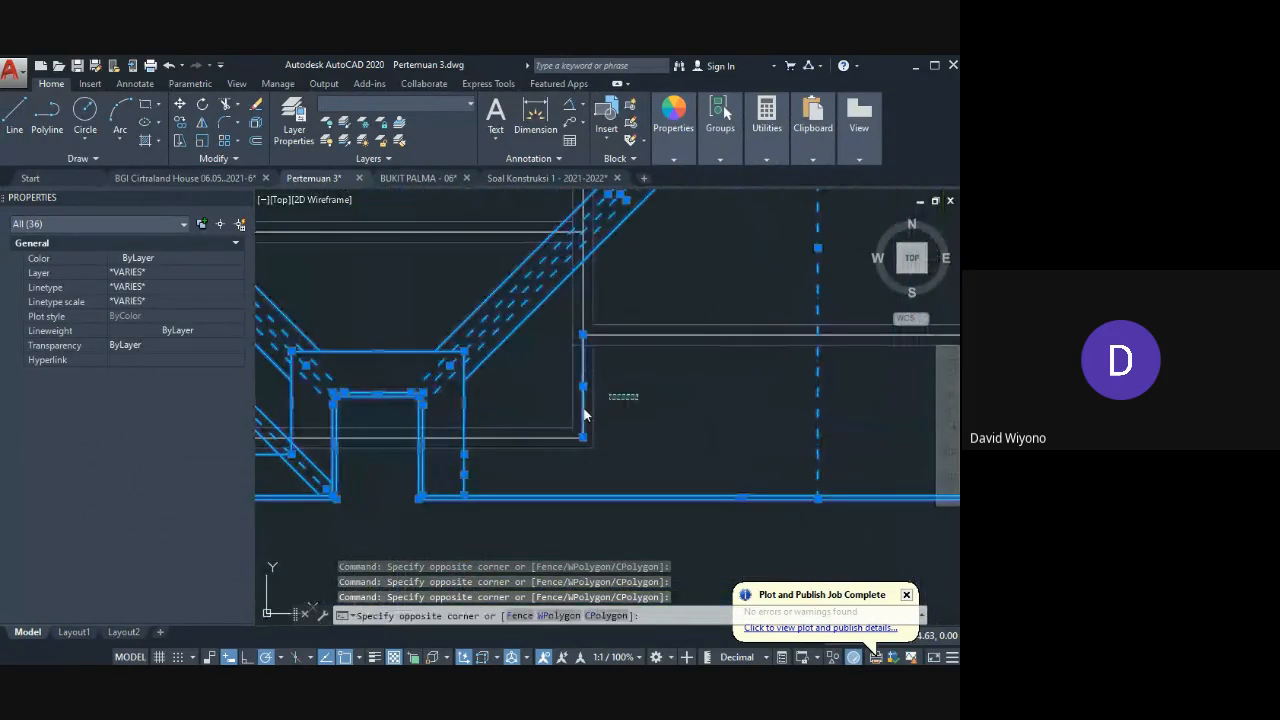
scroll(586, 414, "down", 2)
left_click(557, 415, "shift")
scroll(563, 420, "down", 3)
scroll(563, 420, "up", 3)
scroll(633, 402, "up", 2)
left_click(636, 377)
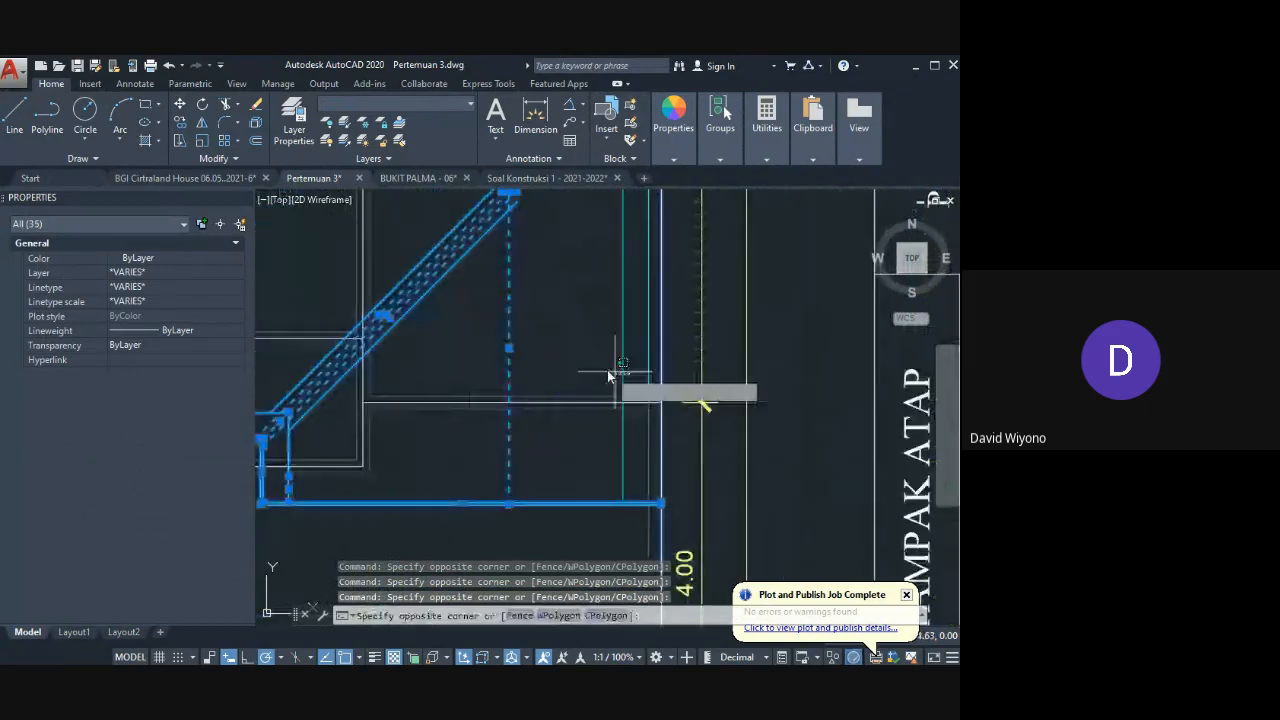
left_click(609, 371)
left_click(651, 371)
Step: Stretch the lower end of the vertical line nearest the right boundary down to the bottom eave line
scroll(647, 395, "down", 6)
middle_click_drag(652, 432, 637, 482)
scroll(636, 482, "up", 2)
scroll(636, 487, "up", 3)
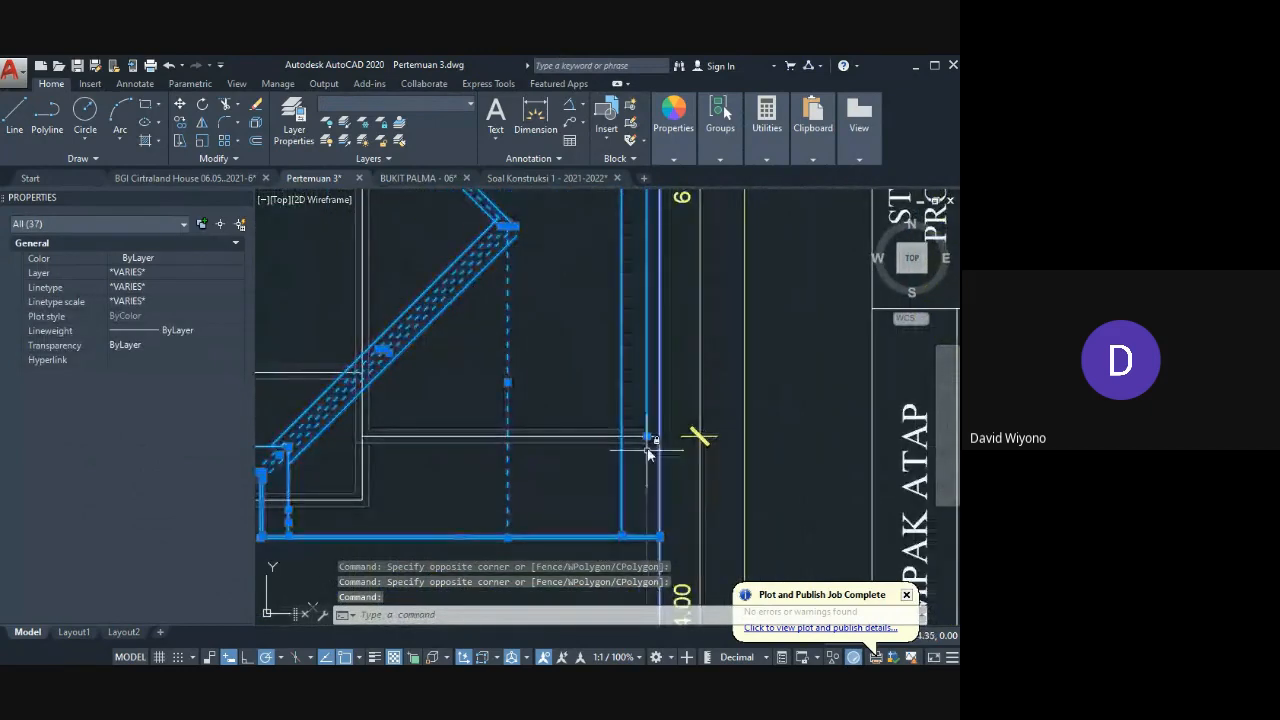
left_click(646, 437)
left_click(645, 534)
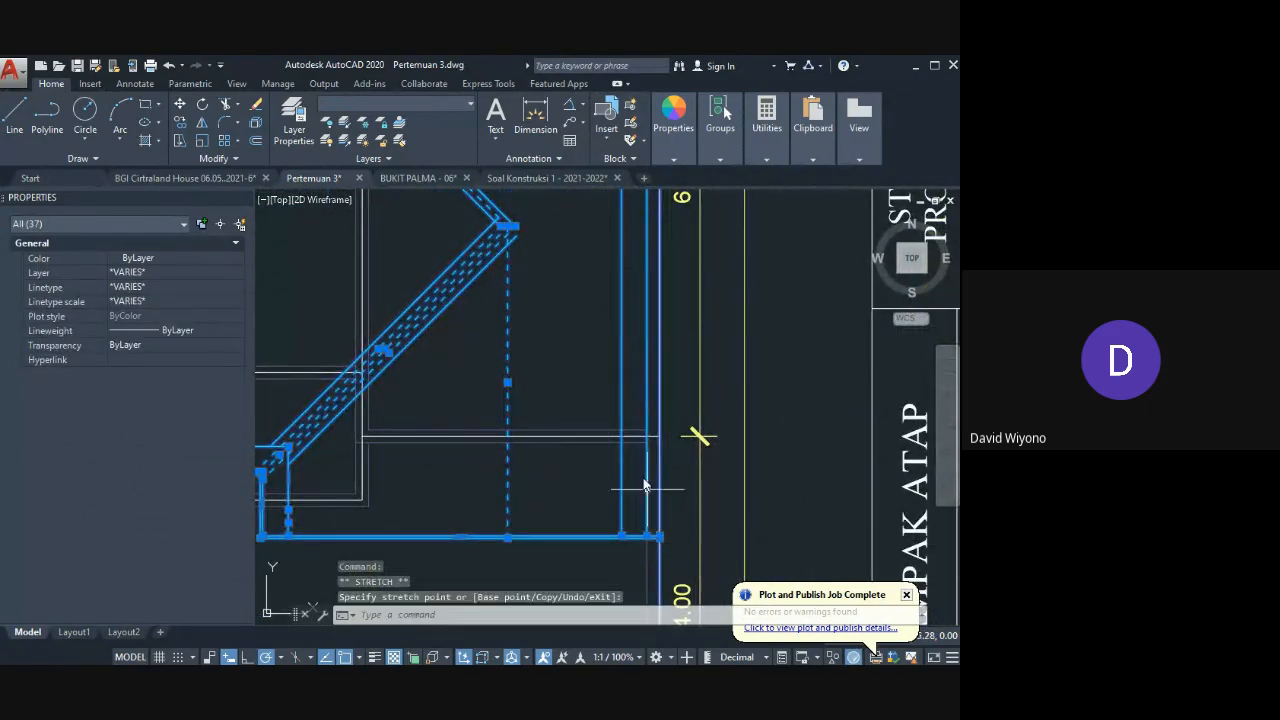
Step: Group the selected boundary rectangle and roof lines into one object
scroll(643, 470, "down", 5)
middle_click_drag(612, 253, 624, 402)
scroll(617, 362, "up", 2)
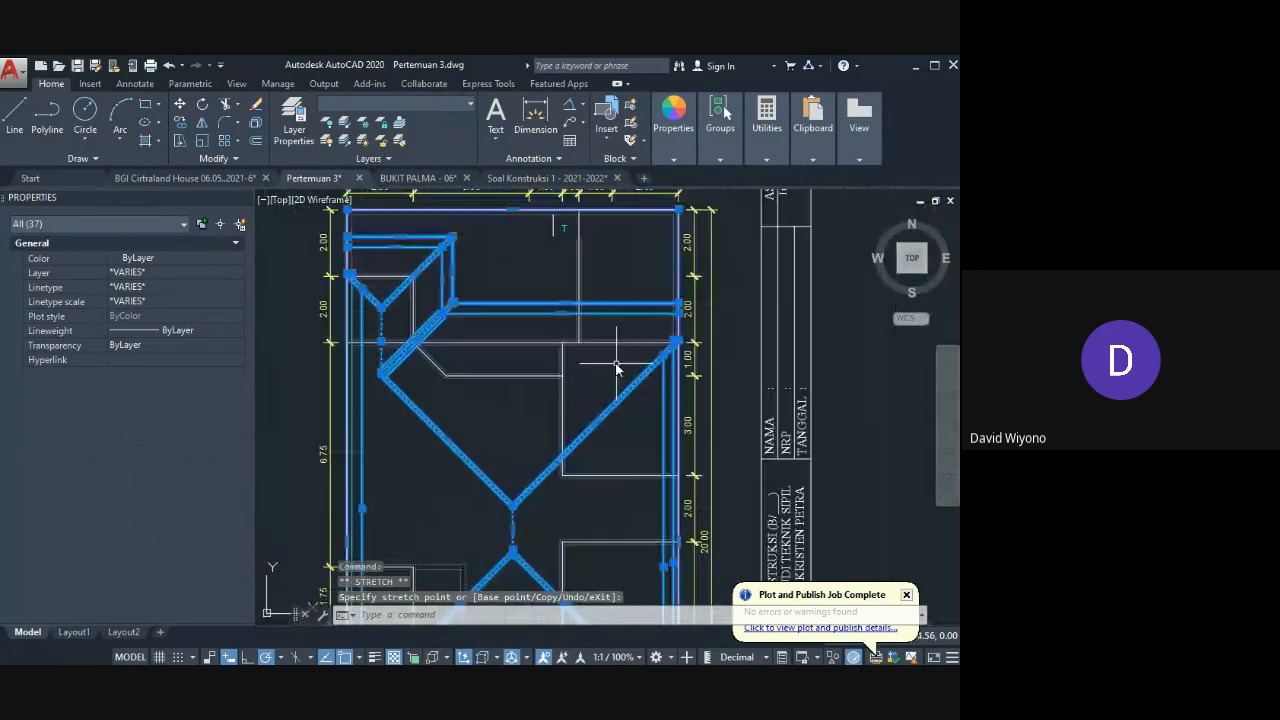
type("g")
key("Return")
left_click(535, 353)
left_click(424, 462)
scroll(420, 477, "down", 2)
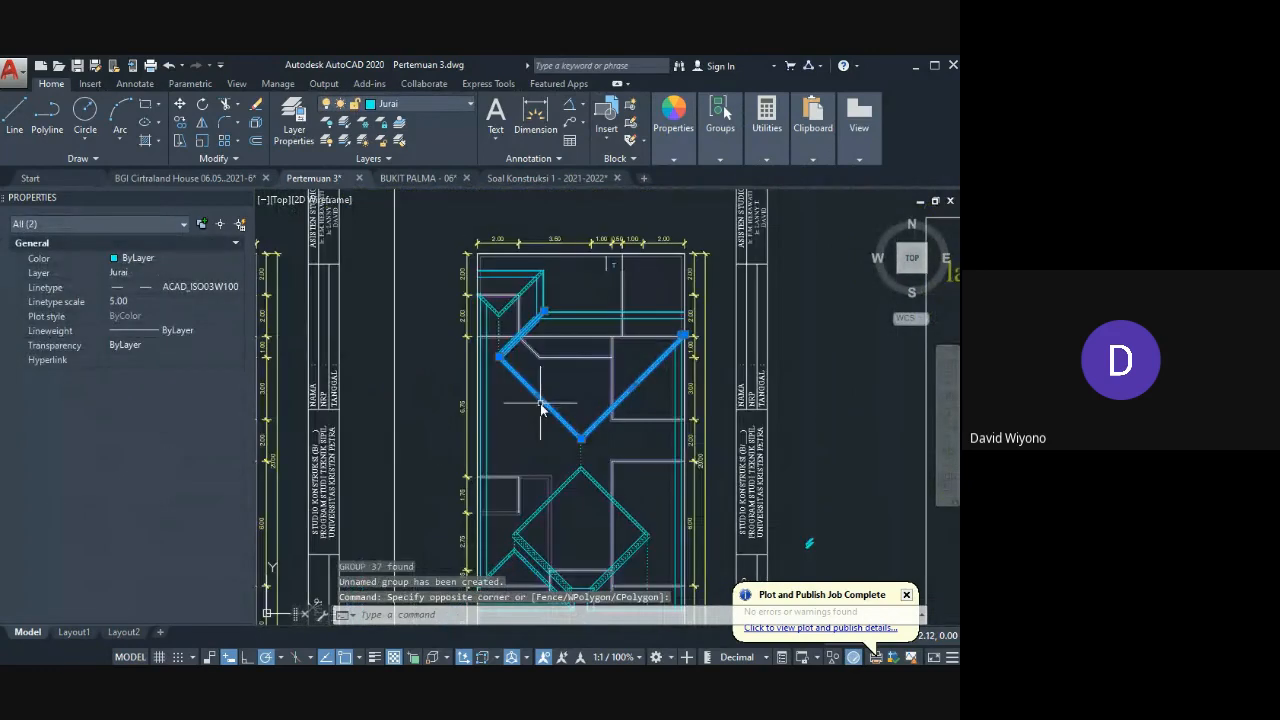
key("Escape")
Step: Move the grouped roof drawing off the DENAH TAMPAK ATAP plan to the free area beside the copied sheet
left_click(717, 152)
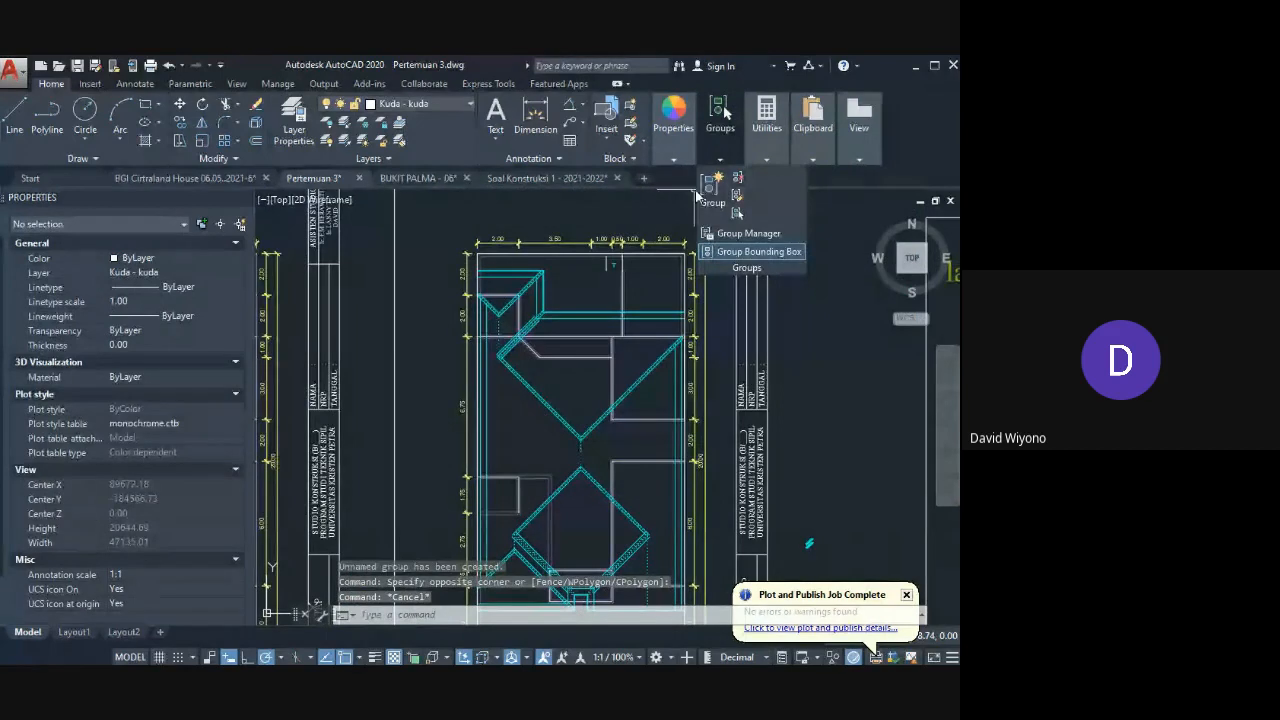
left_click(551, 454)
scroll(551, 454, "down", 3)
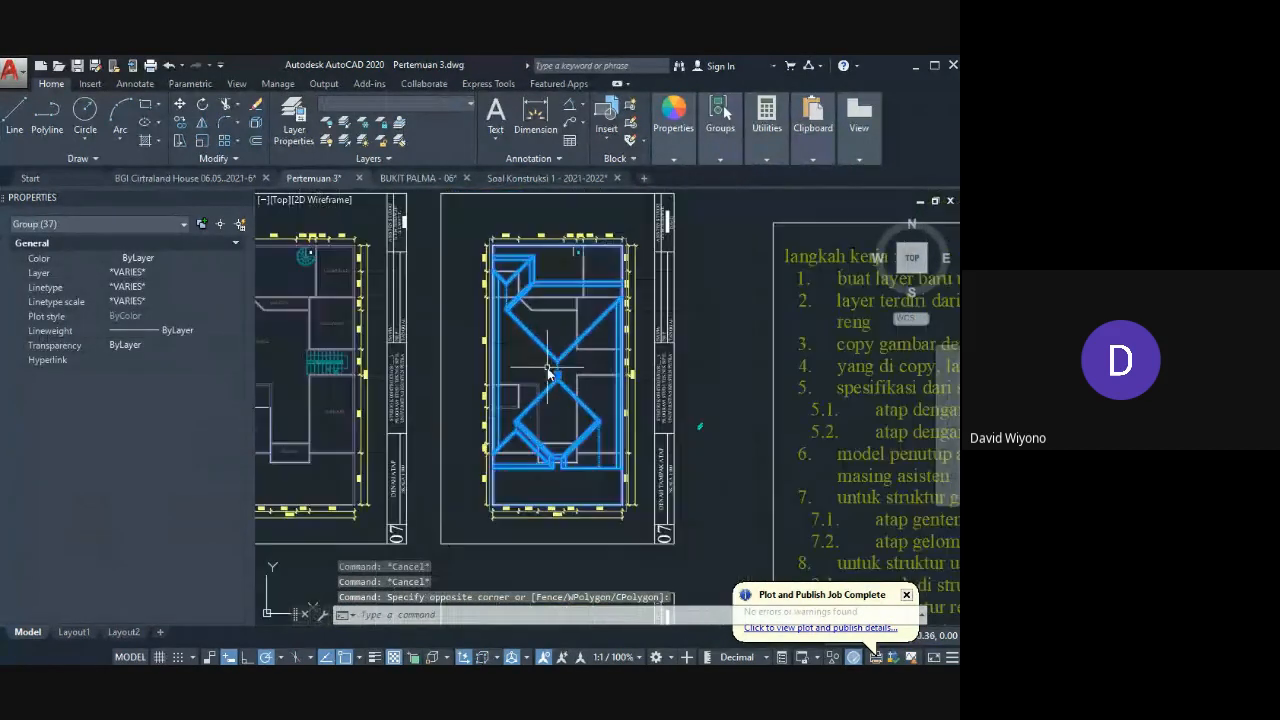
type("m")
key("Return")
left_click(560, 375)
scroll(605, 383, "down", 2)
scroll(486, 486, "up", 1)
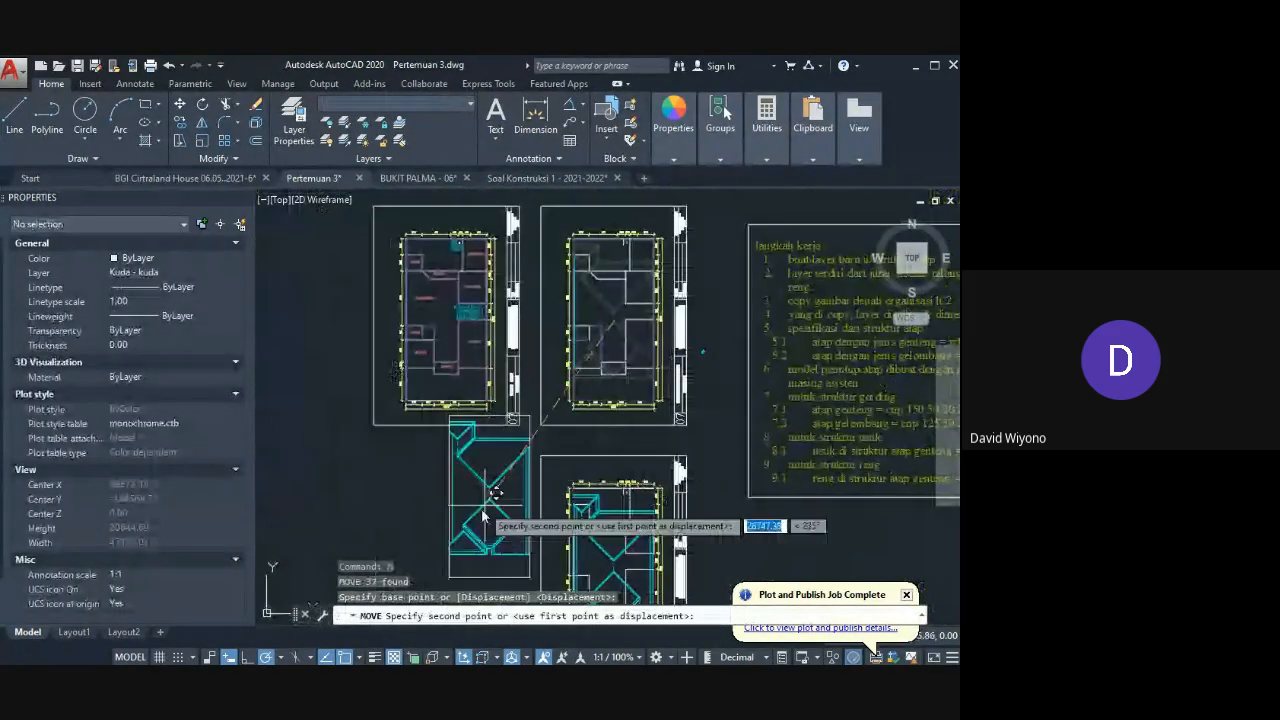
key("Escape")
scroll(571, 380, "up", 4)
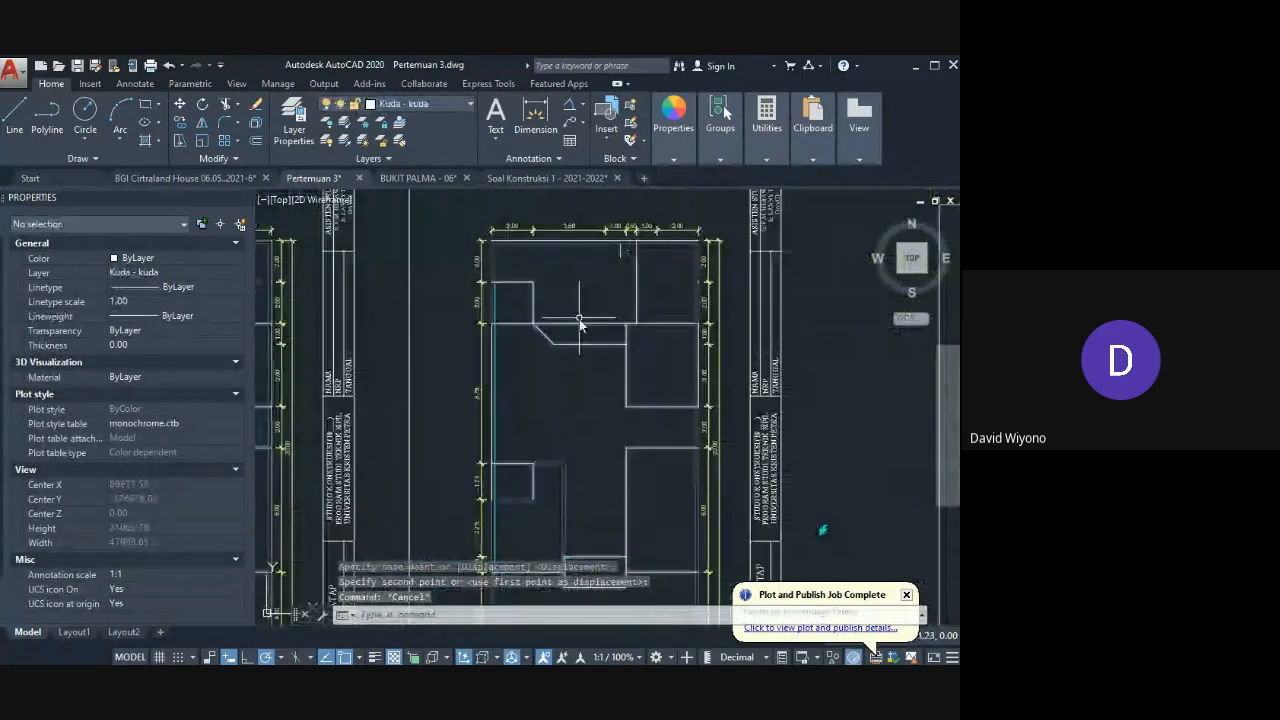
scroll(499, 322, "up", 3)
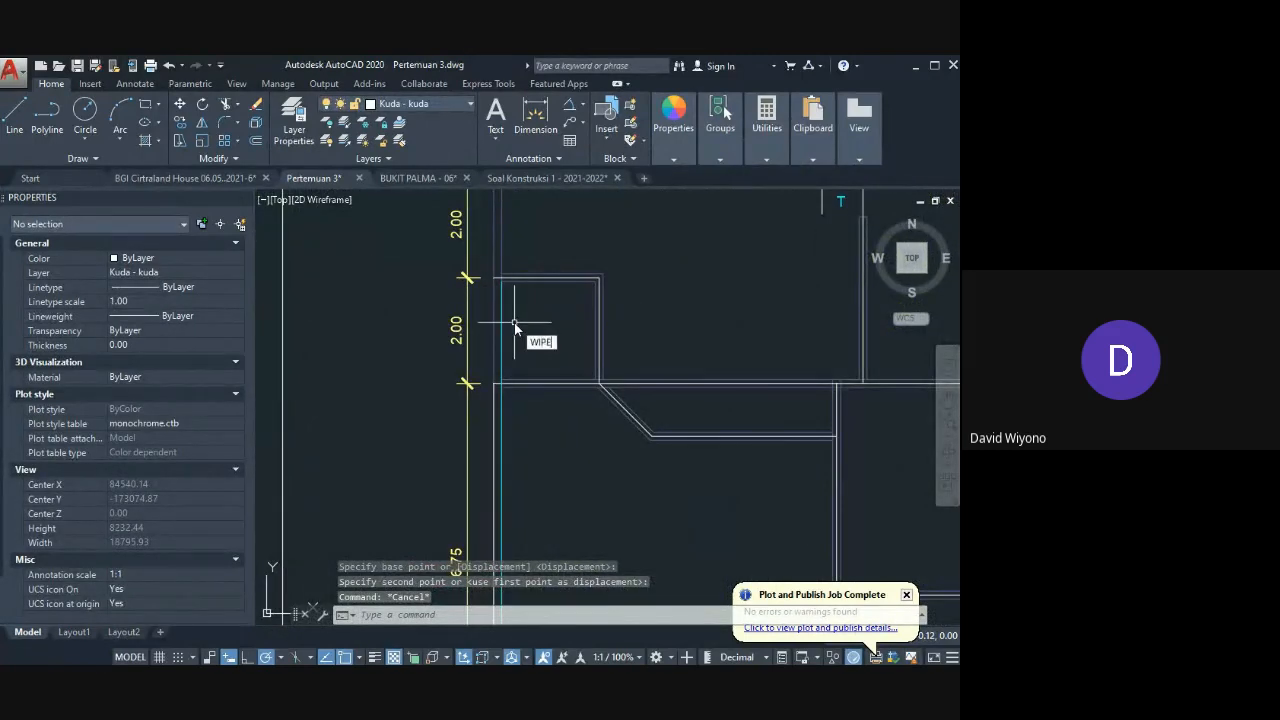
type("OUT")
key("Return")
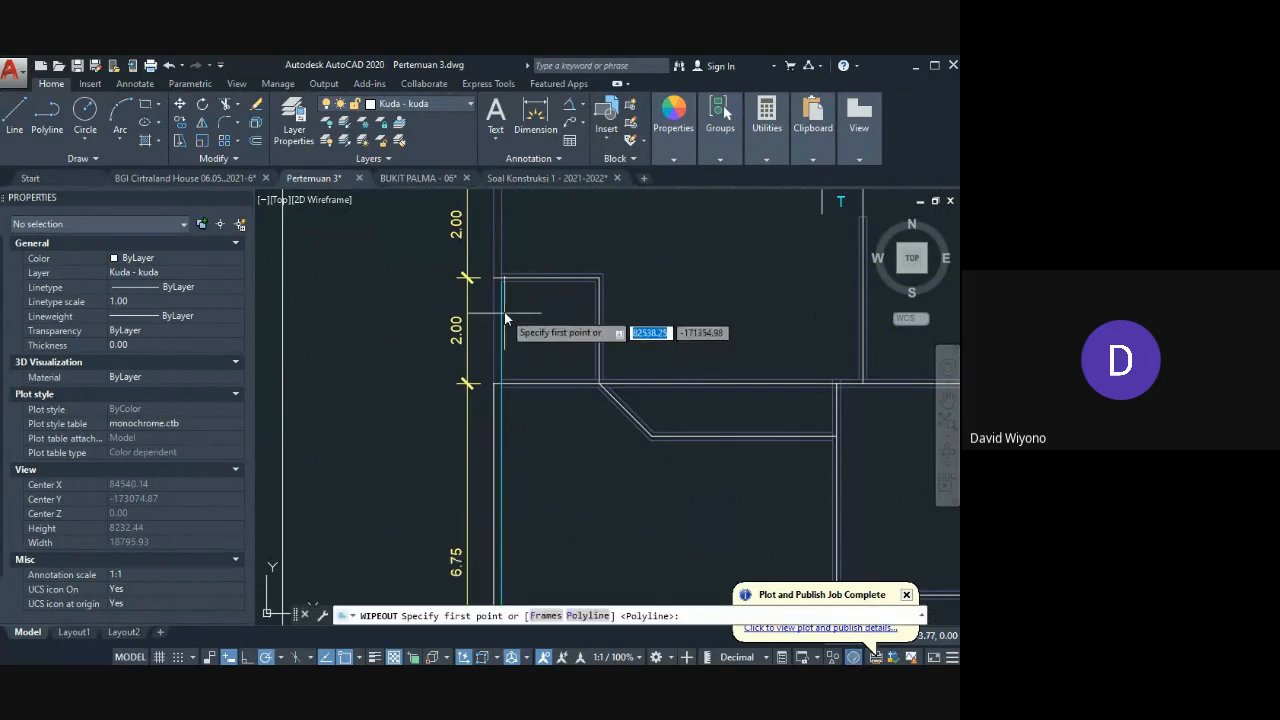
scroll(505, 308, "up", 4)
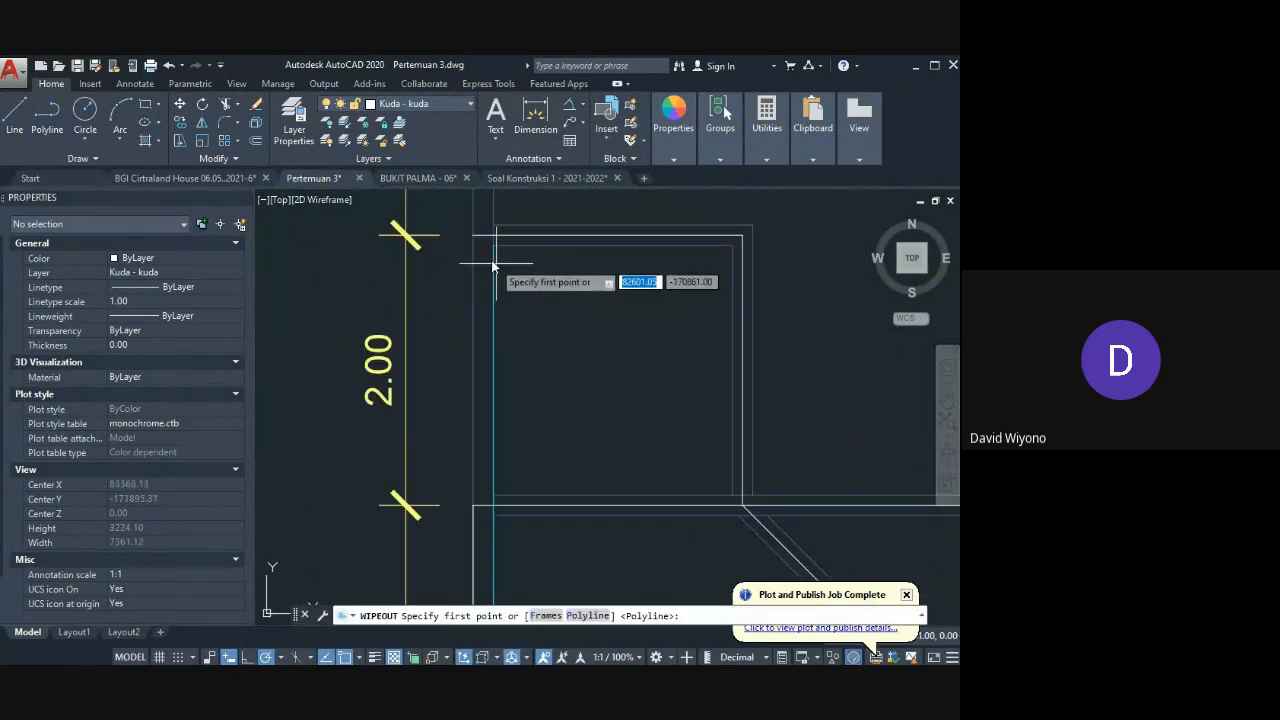
left_click(494, 245)
key("Escape")
key("Return")
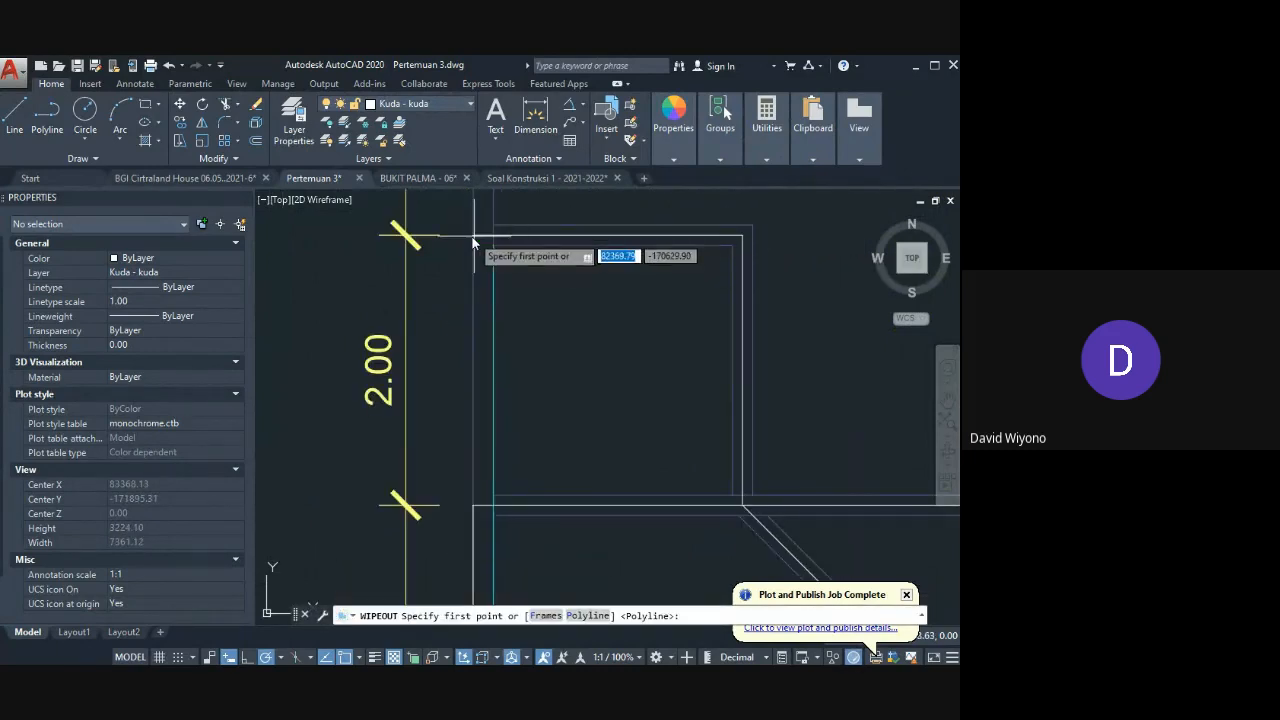
key("Escape")
left_click(474, 240)
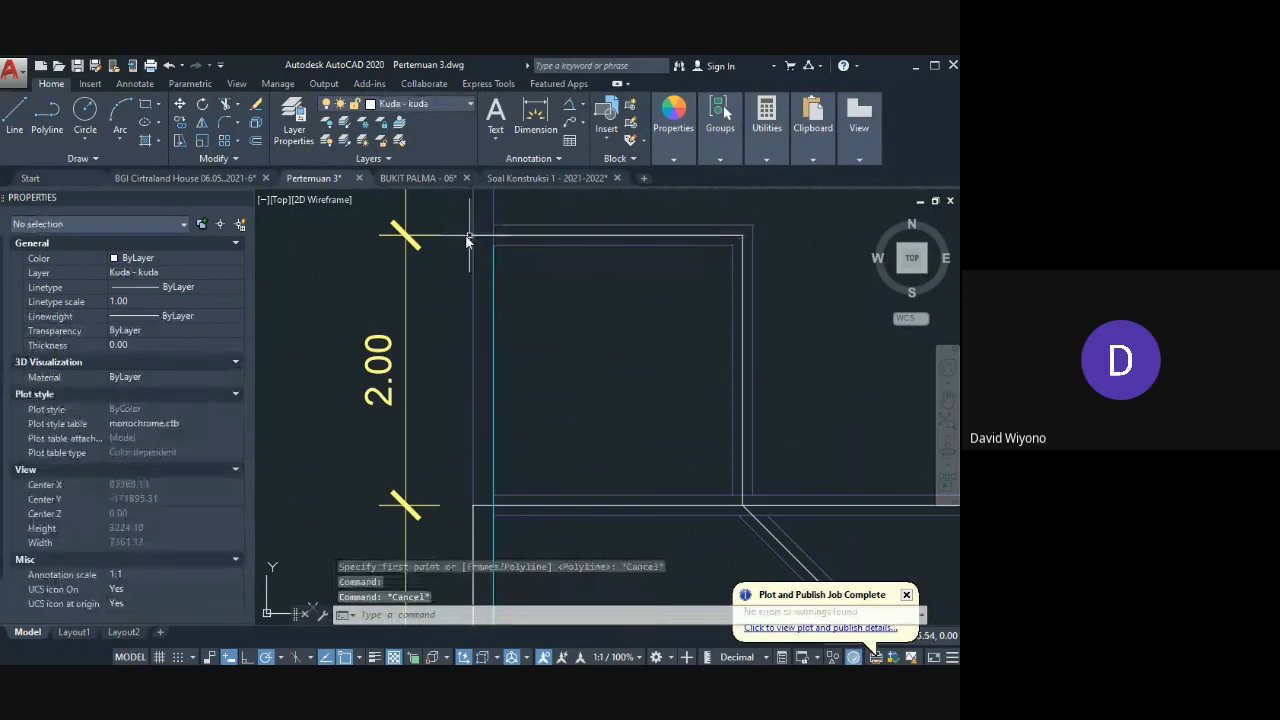
Step: Start a wipeout on the DENAH TAMPAK ATAP plan, tracing the building outline along its upper edges and down to the lower-right corner
key("Return")
left_click(473, 235)
left_click(731, 239)
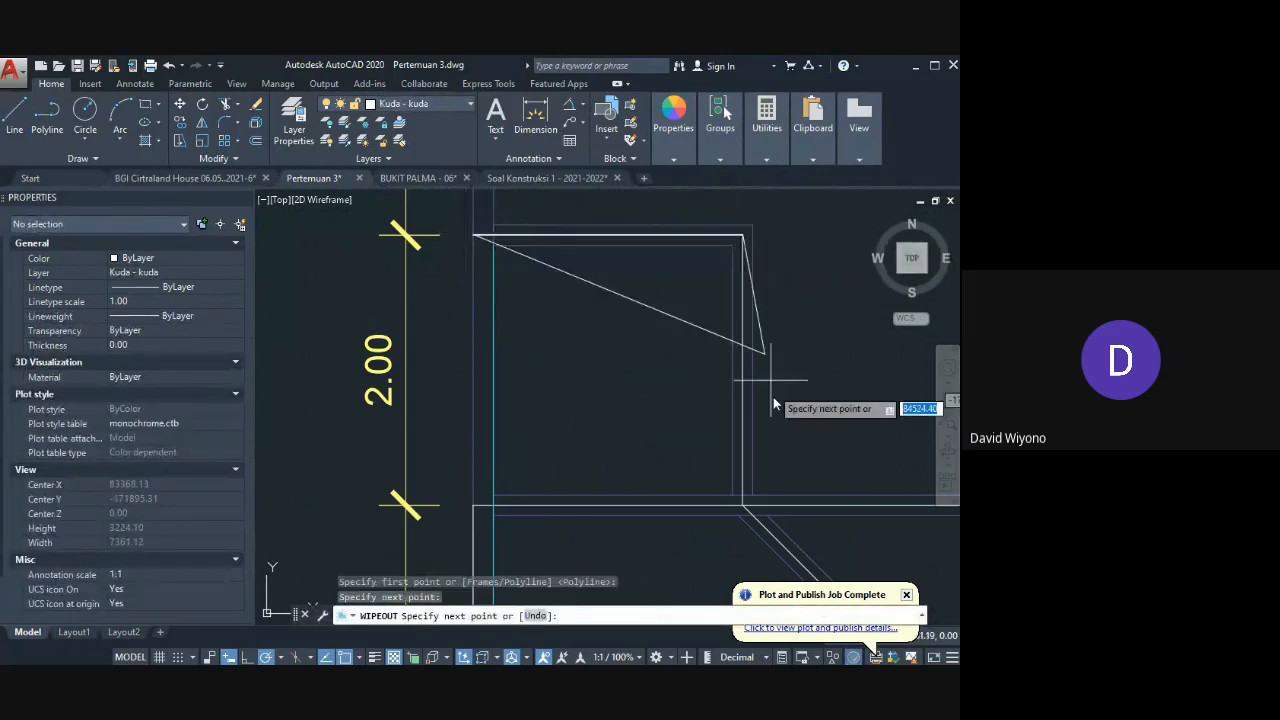
mouse_move(773, 397)
middle_mouse_down()
mouse_move(688, 345)
mouse_move(425, 346)
middle_mouse_up()
left_click(688, 345)
scroll(425, 346, "down", 2)
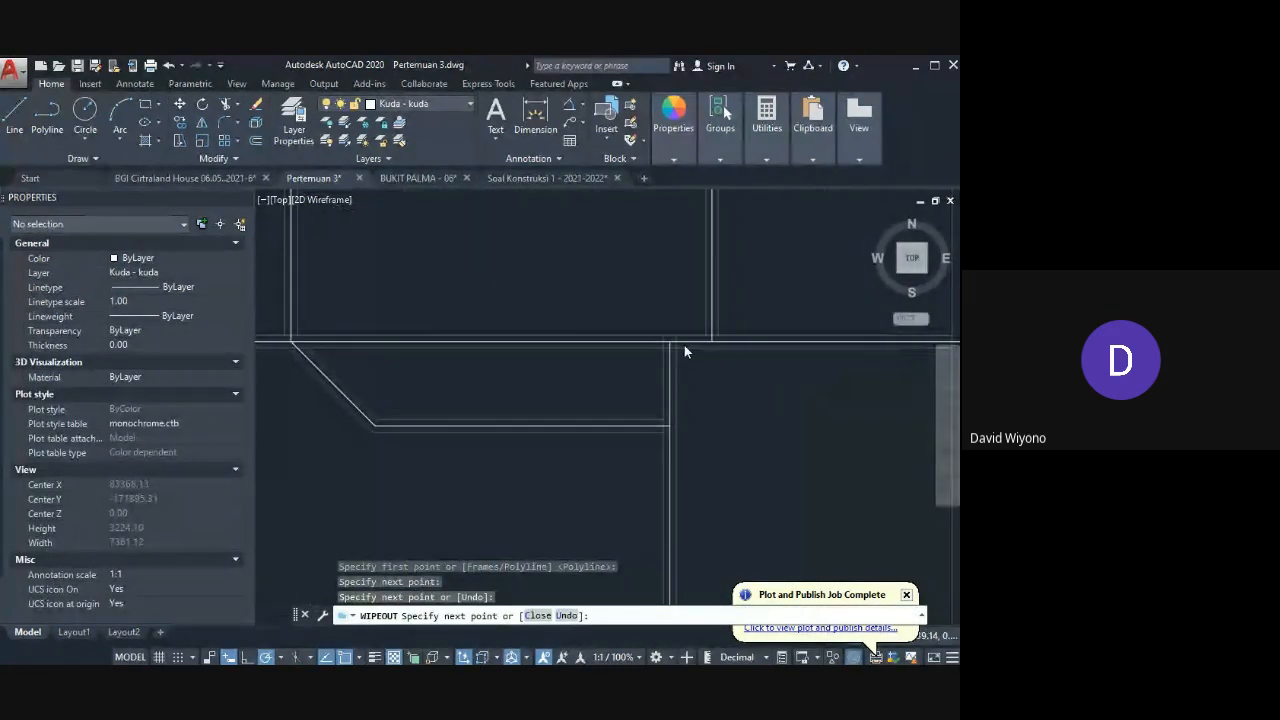
middle_click_drag(686, 347, 447, 344)
scroll(447, 344, "down", 2)
scroll(650, 342, "up", 4)
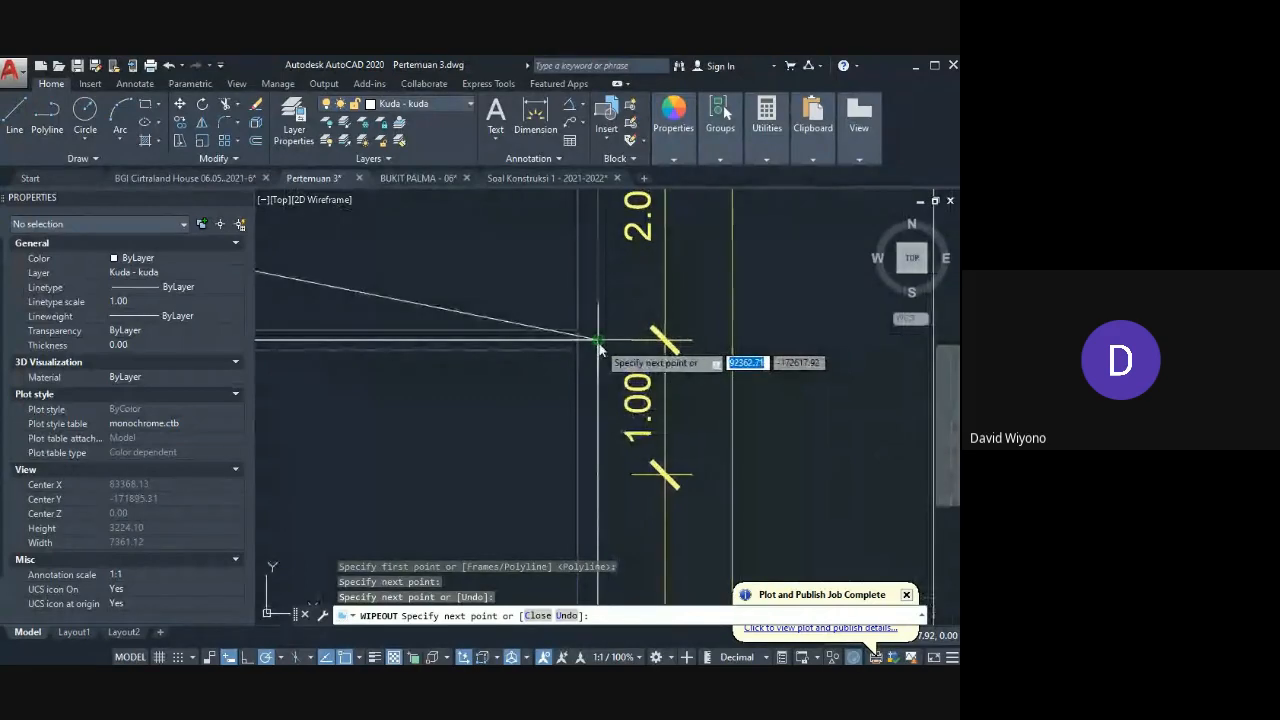
left_click(599, 343)
scroll(628, 390, "down", 4)
scroll(640, 385, "down", 3)
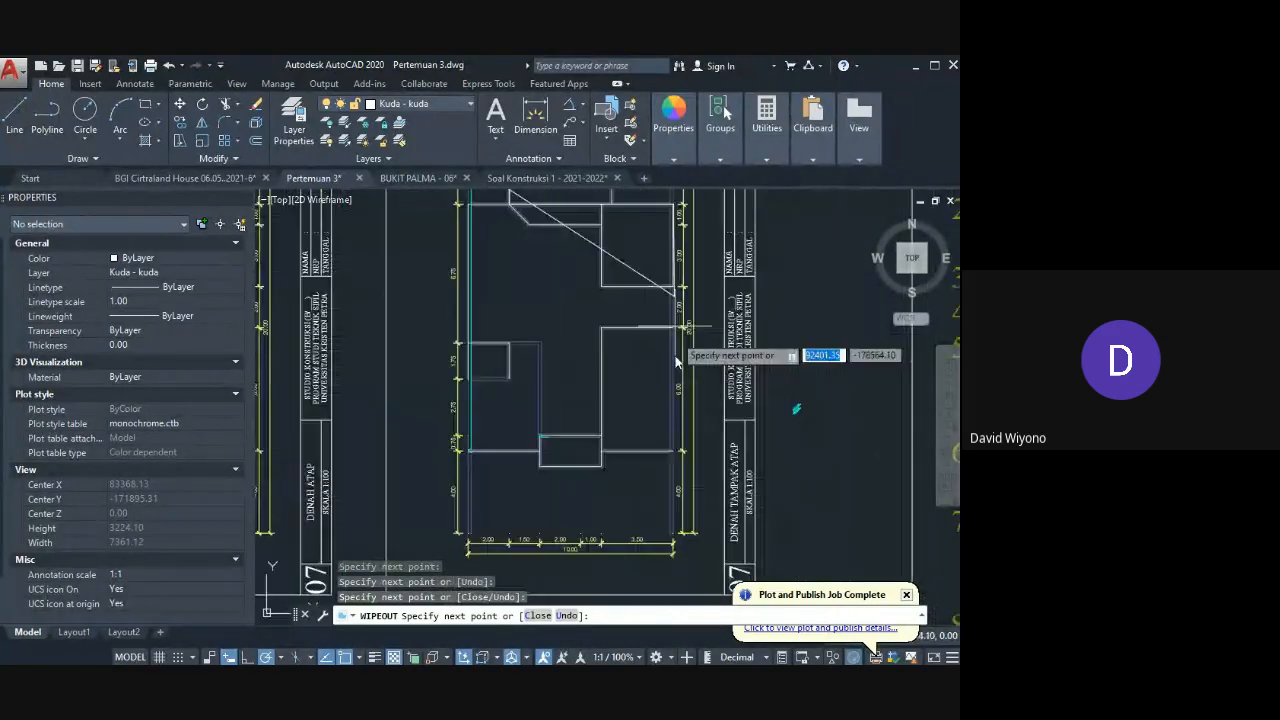
scroll(674, 456, "up", 5)
left_click(672, 456)
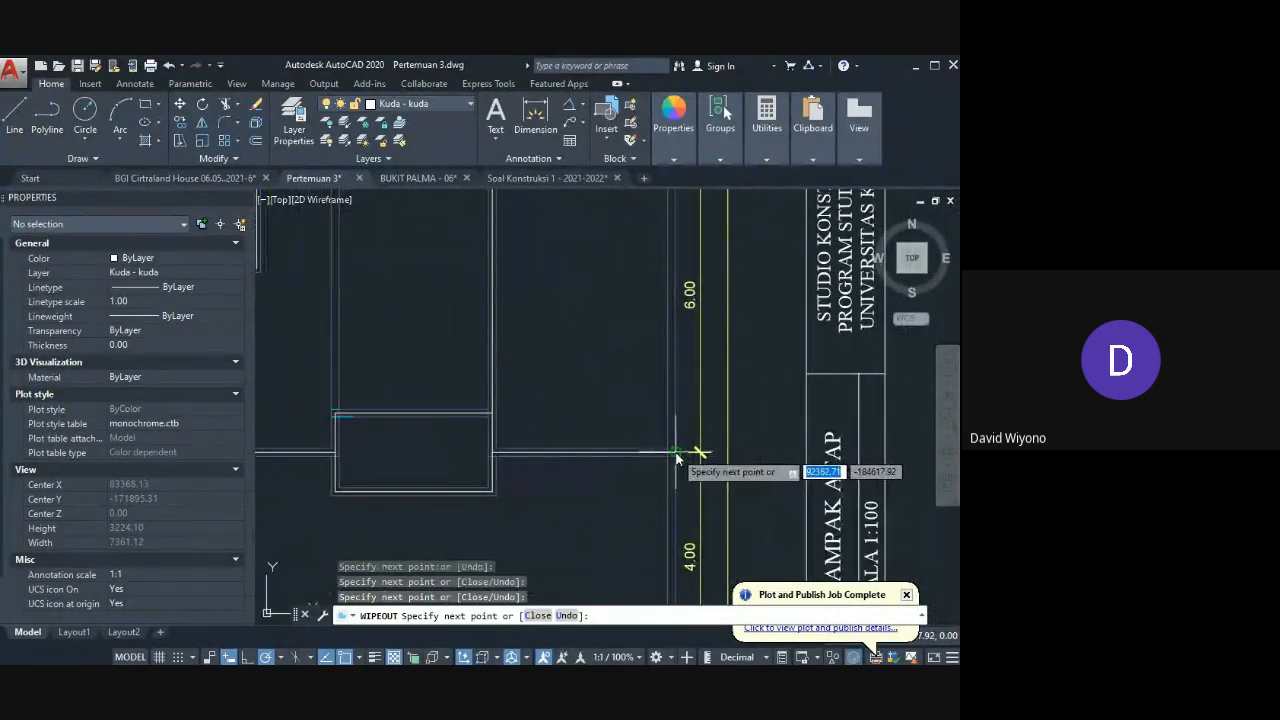
Step: Trace the rest of the wipeout around the entrance recess and up the plan's left wall, closing it at the upper-left corner
scroll(492, 457, "up", 5)
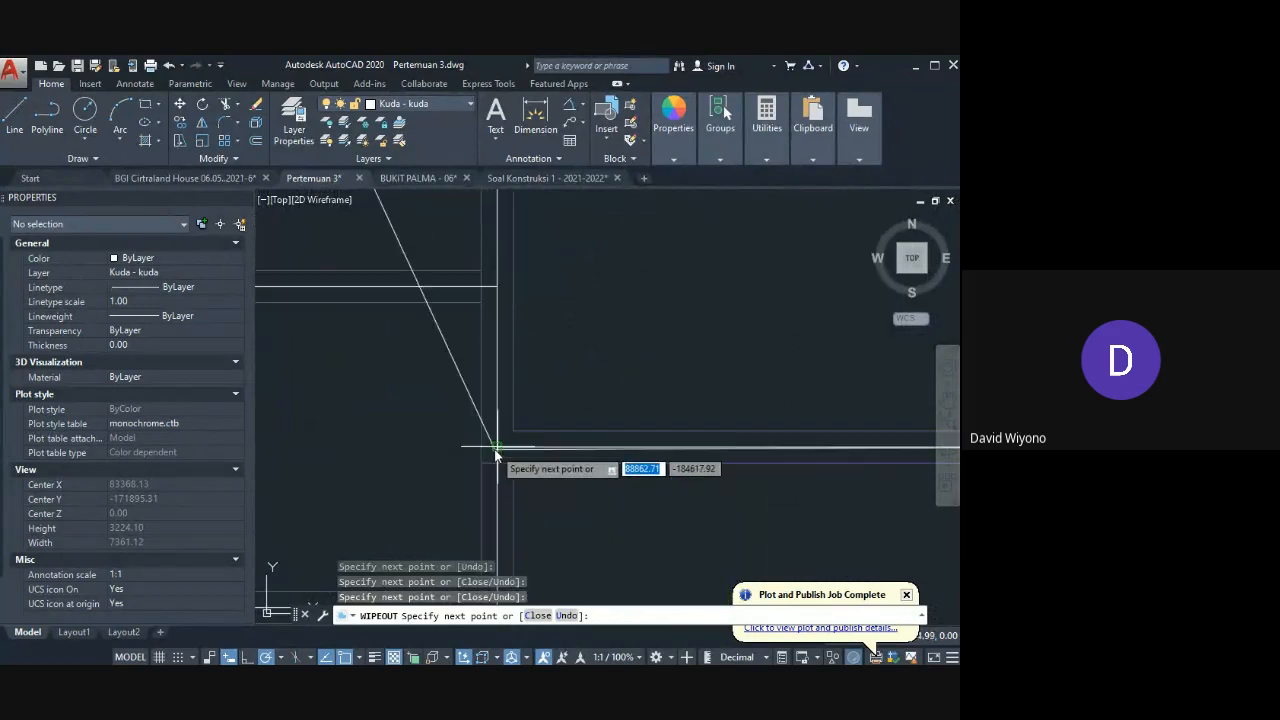
left_click(499, 451)
scroll(603, 349, "down", 5)
scroll(598, 390, "up", 4)
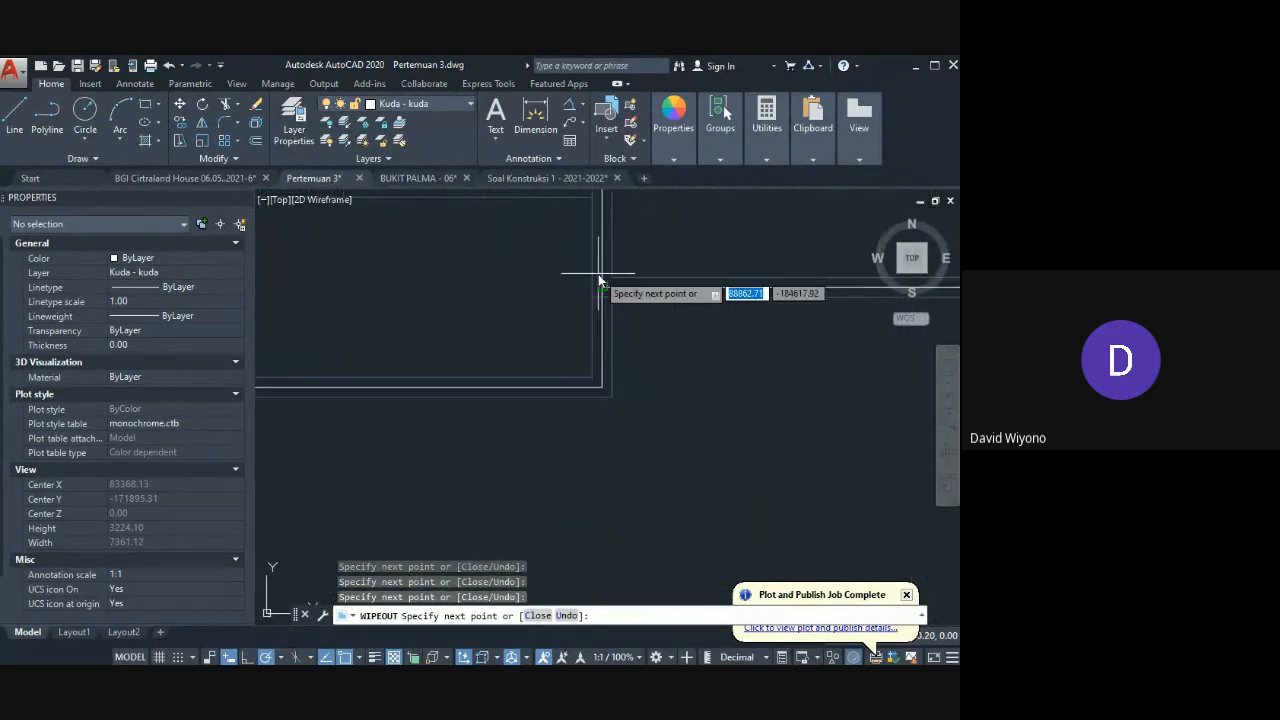
middle_click_drag(601, 230, 630, 351)
left_click(631, 307)
middle_click_drag(432, 344, 785, 351)
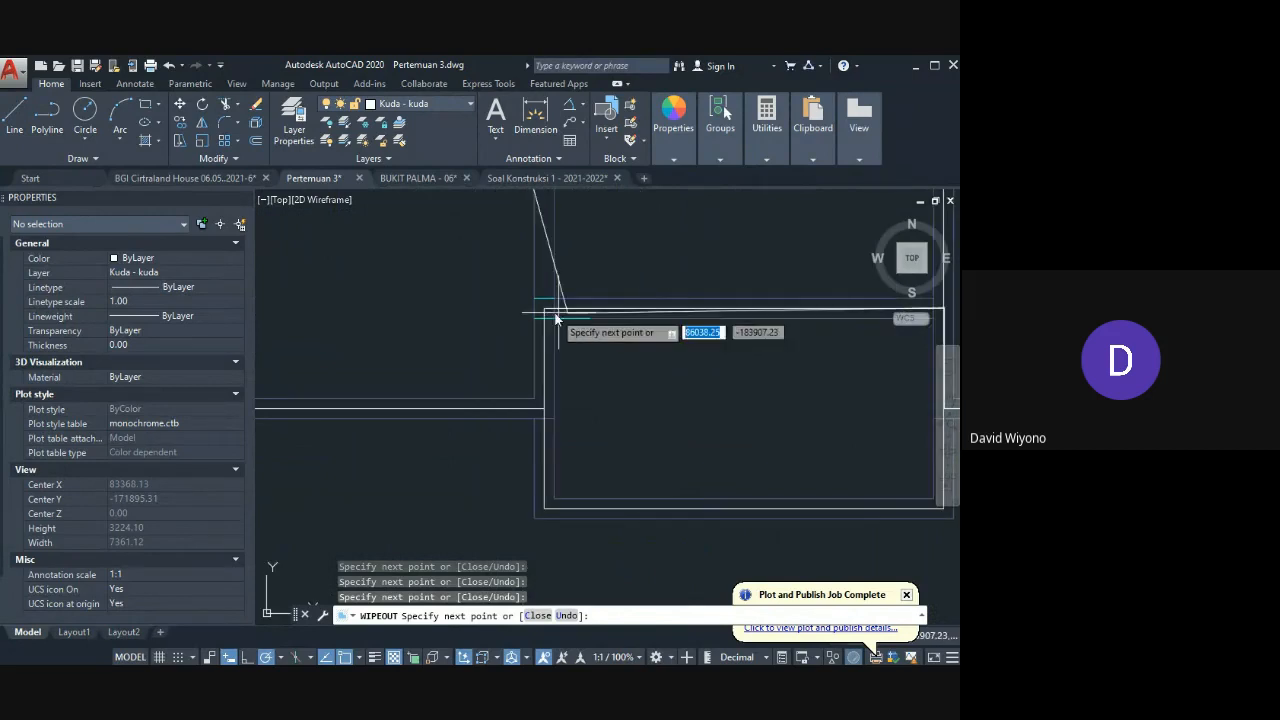
scroll(546, 418, "up", 5)
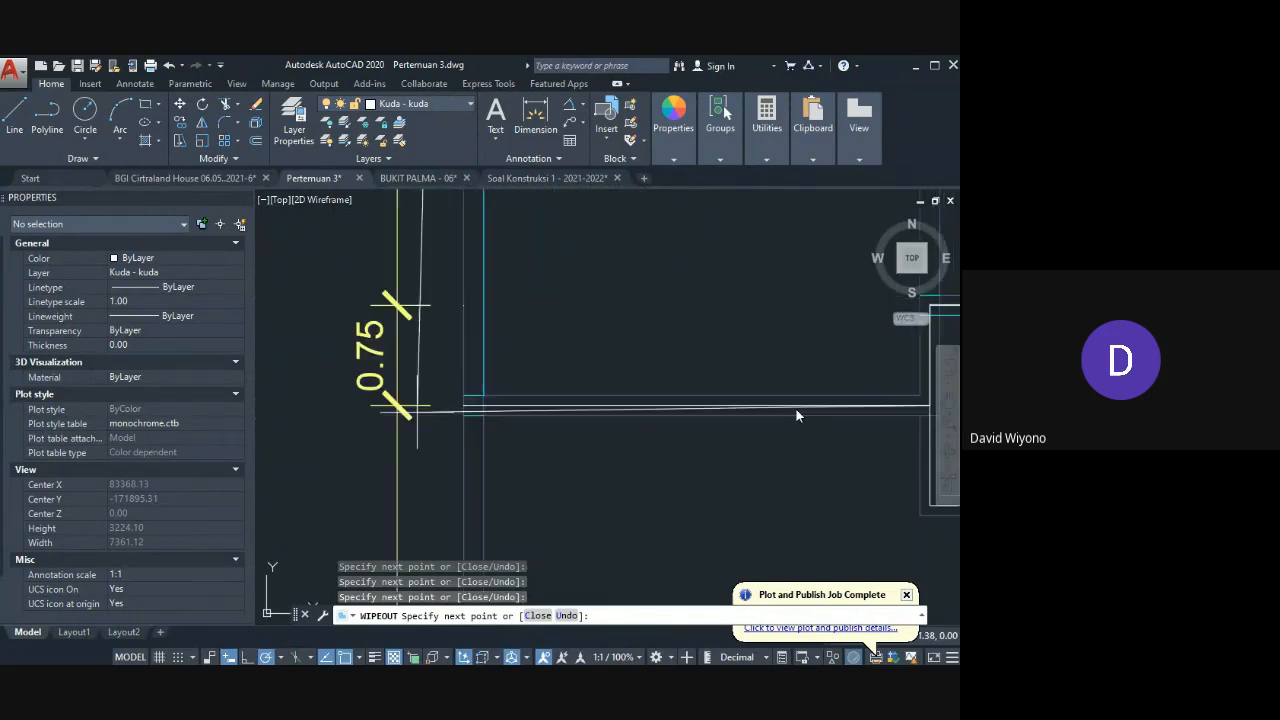
scroll(551, 428, "down", 2)
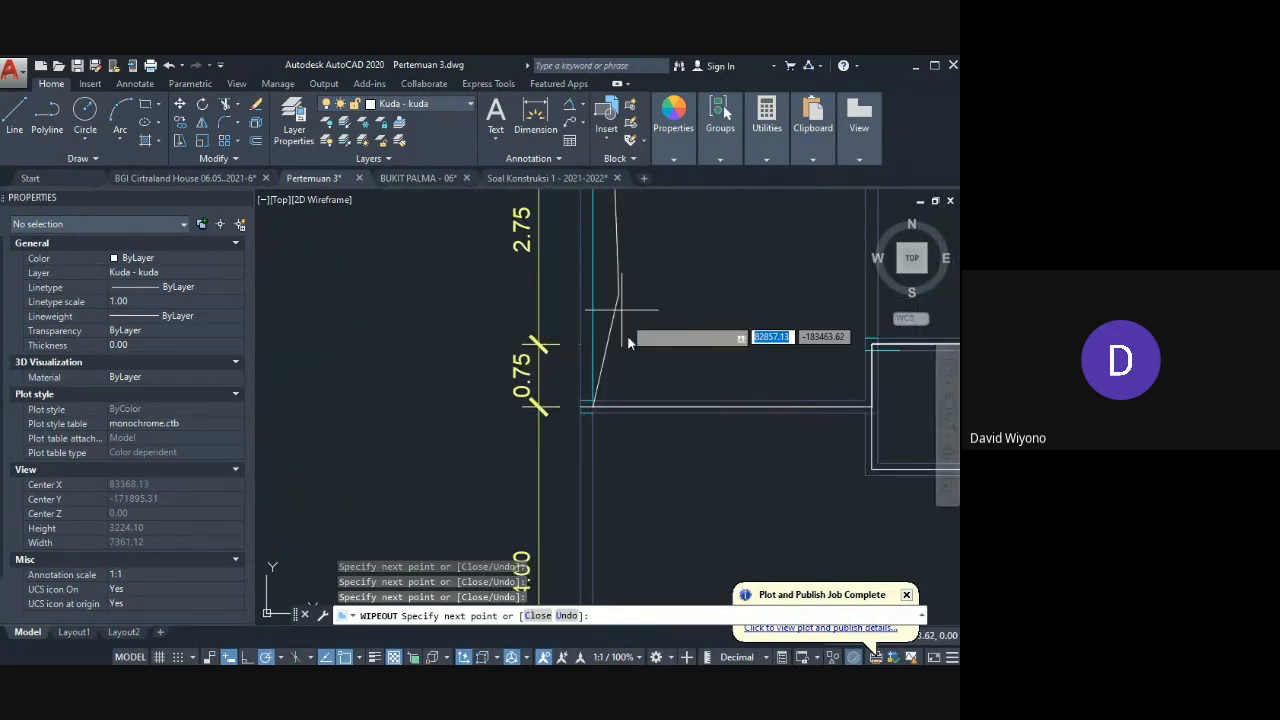
scroll(640, 320, "down", 3)
scroll(625, 360, "up", 3)
scroll(656, 354, "up", 6)
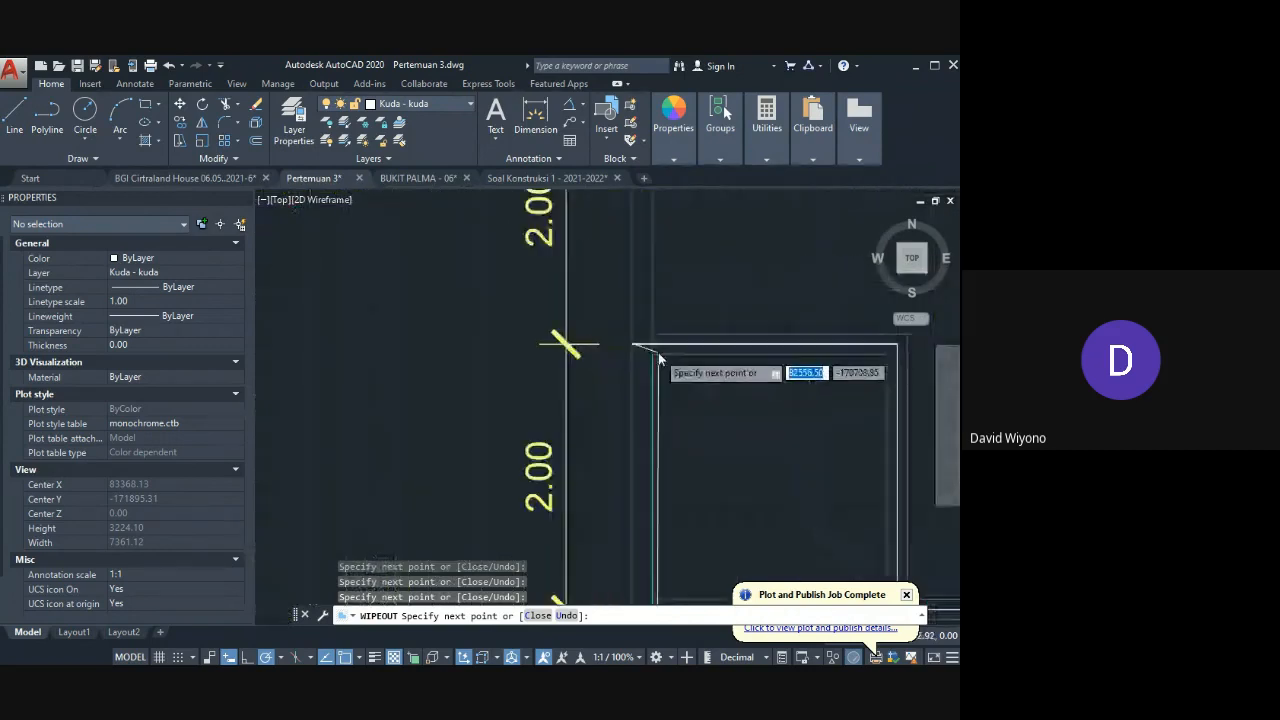
left_click(645, 332)
key("Return")
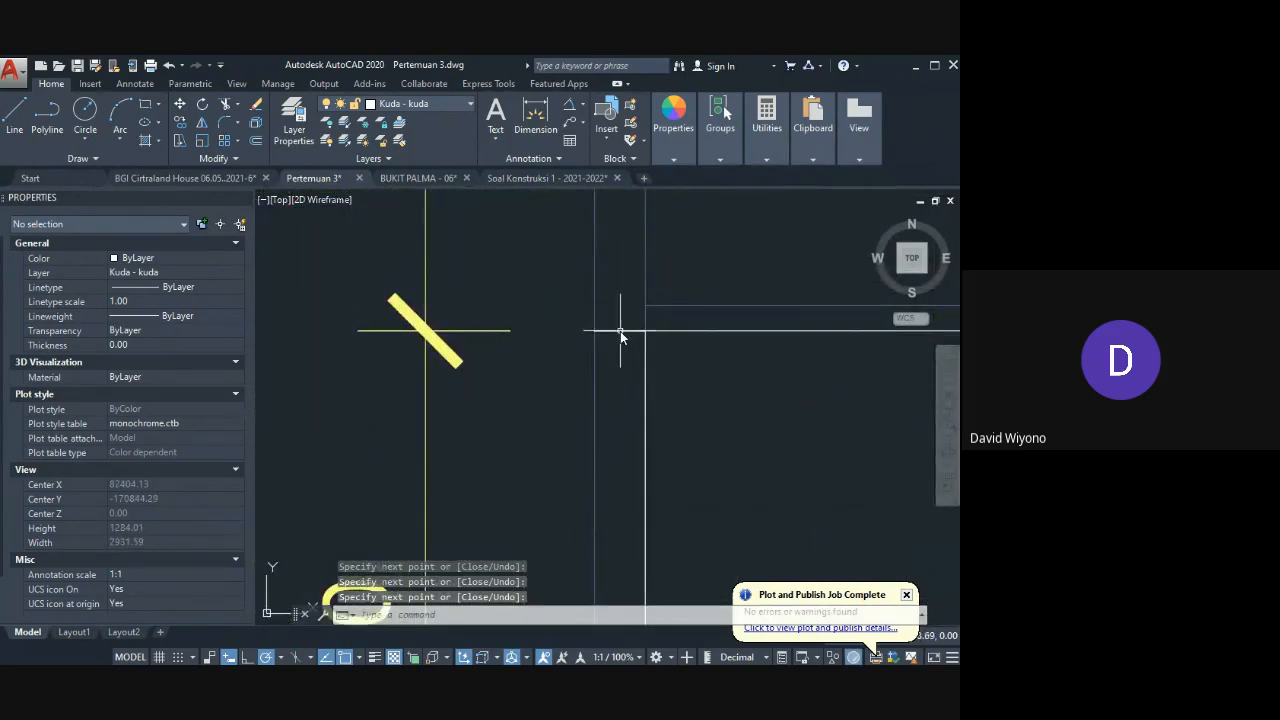
Step: Stretch the wipeout's upper-left corner and its right-side corners inward to the inner wall lines
left_click(620, 333)
left_click(600, 336)
left_click(598, 331)
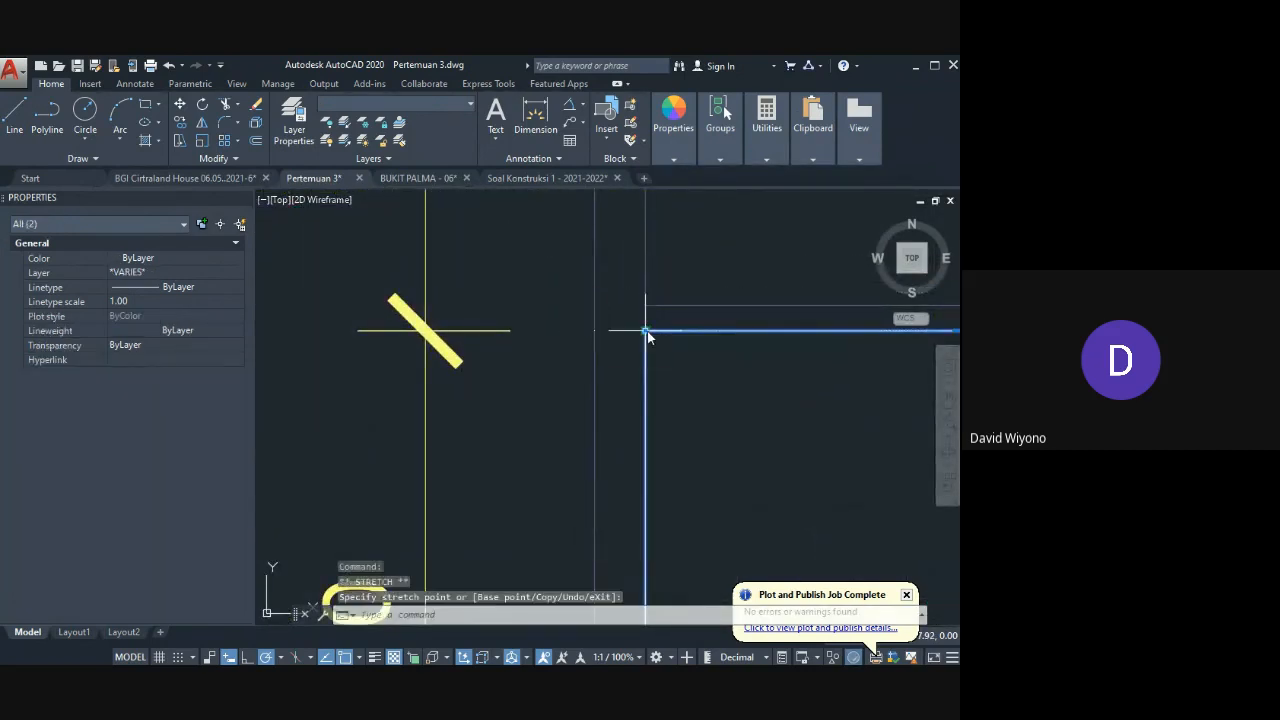
scroll(851, 428, "down", 8)
scroll(676, 400, "up", 10)
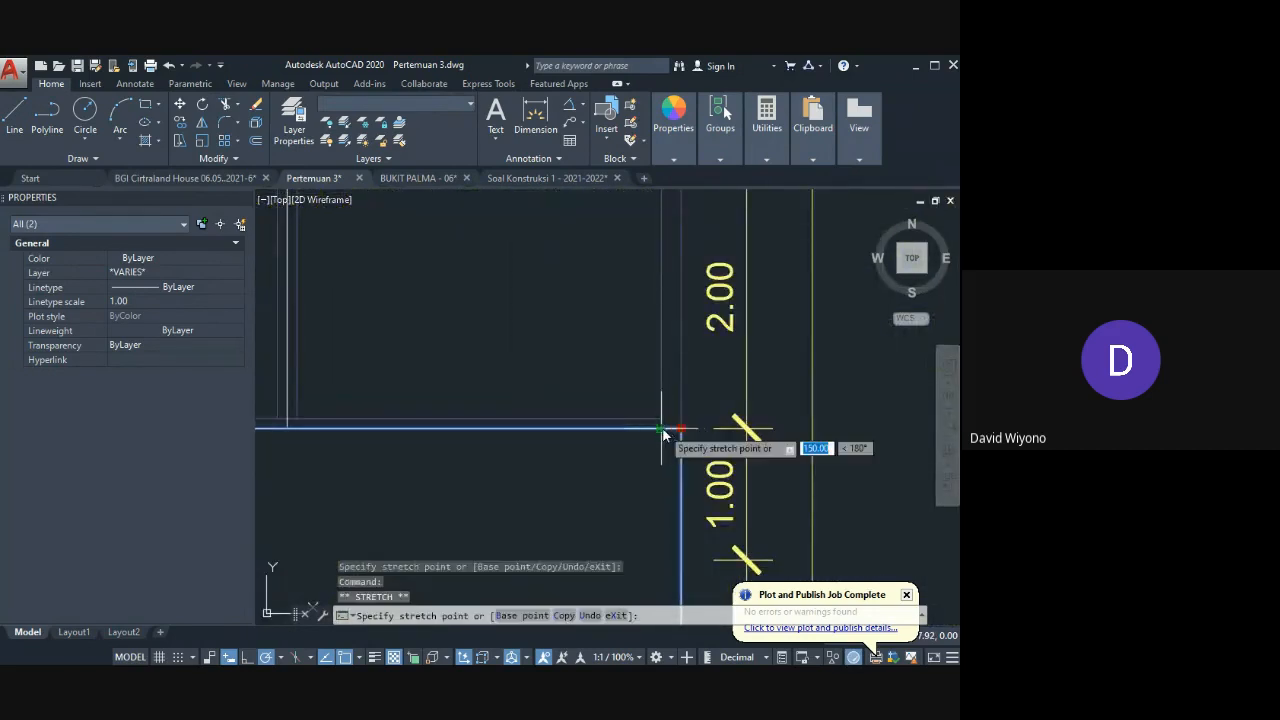
scroll(681, 430, "down", 5)
scroll(690, 478, "up", 2)
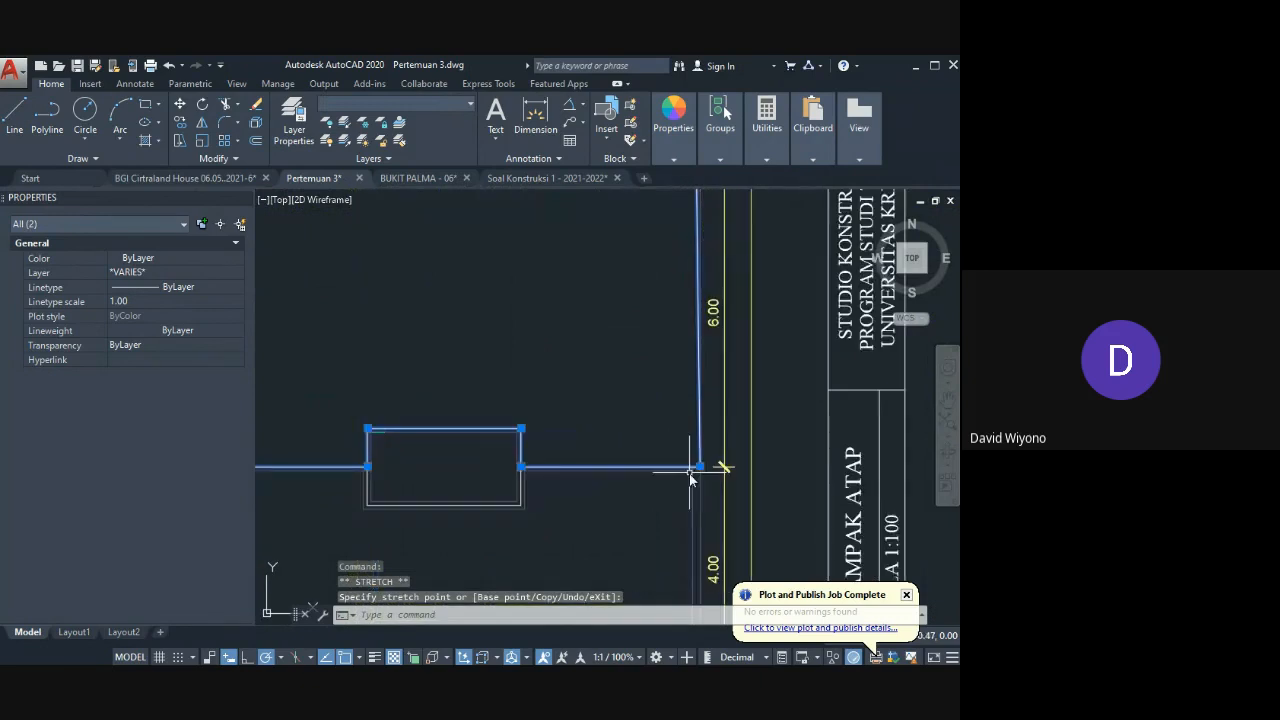
key("Escape")
key("Escape")
scroll(690, 460, "up", 2)
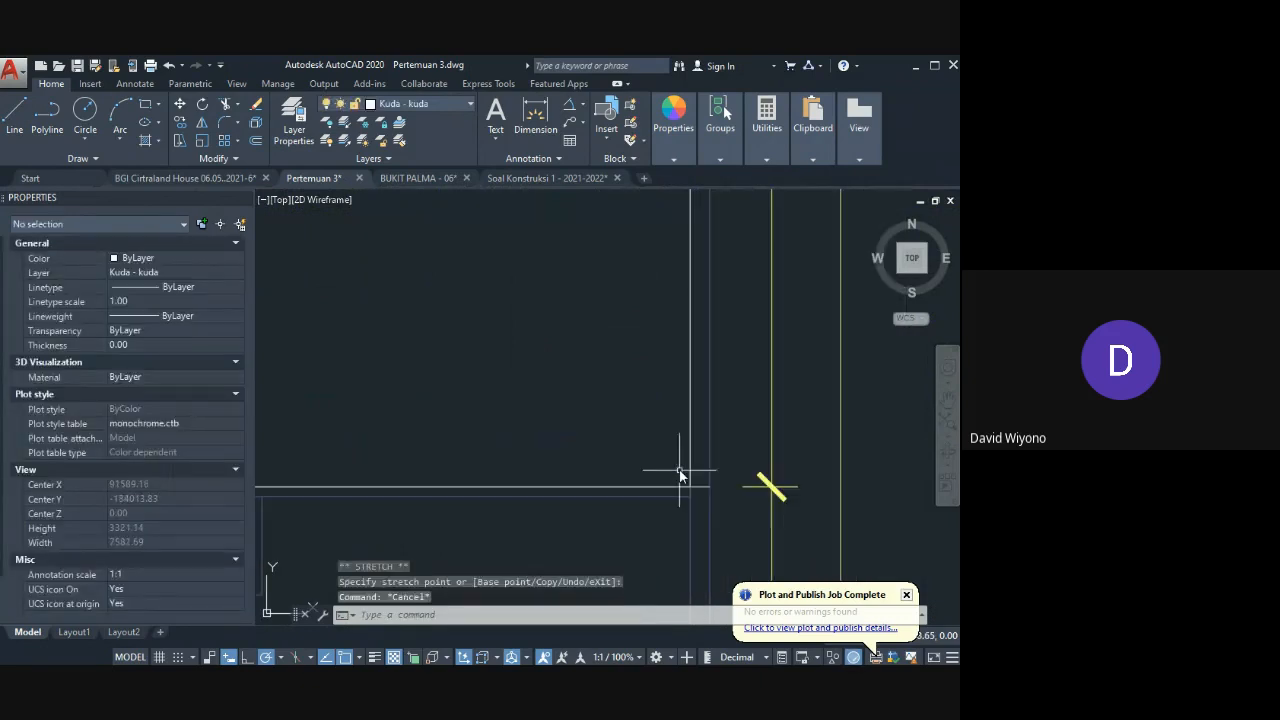
Step: Move the grouped roof drawing by its upper-left corner back onto the matching corner of the DENAH TAMPAK ATAP plan
scroll(688, 460, "down", 4)
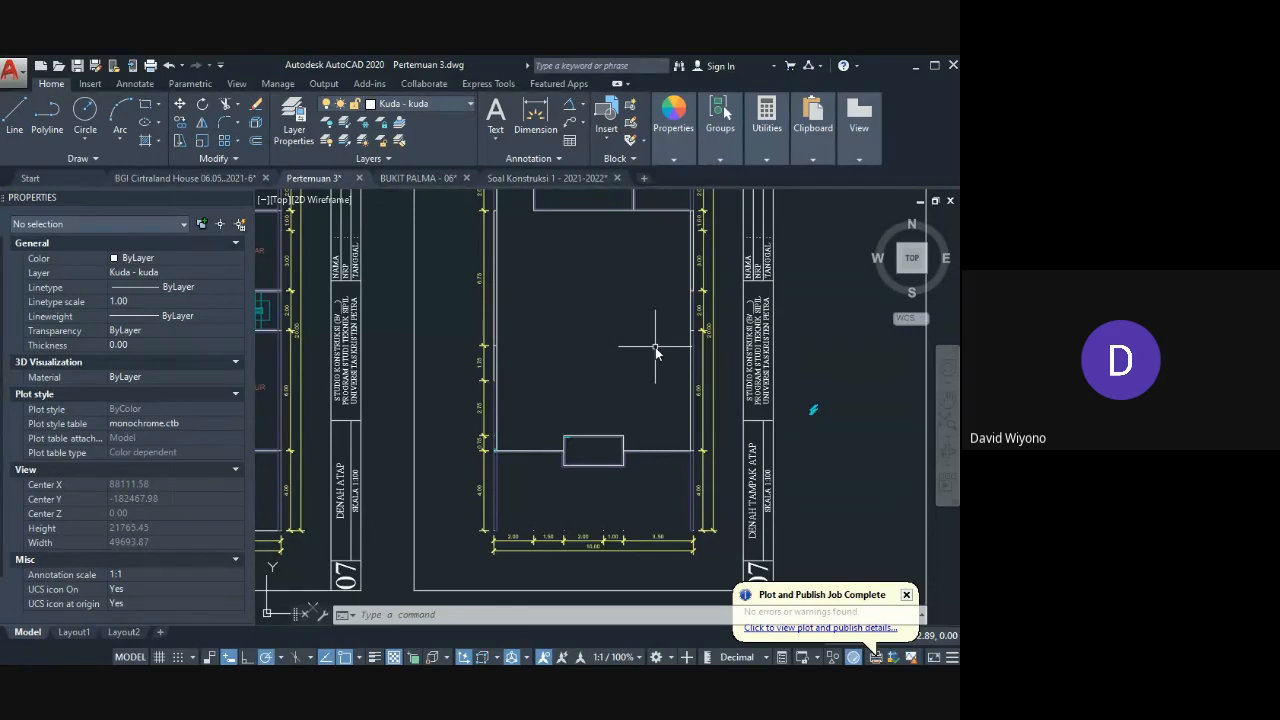
scroll(572, 360, "down", 5)
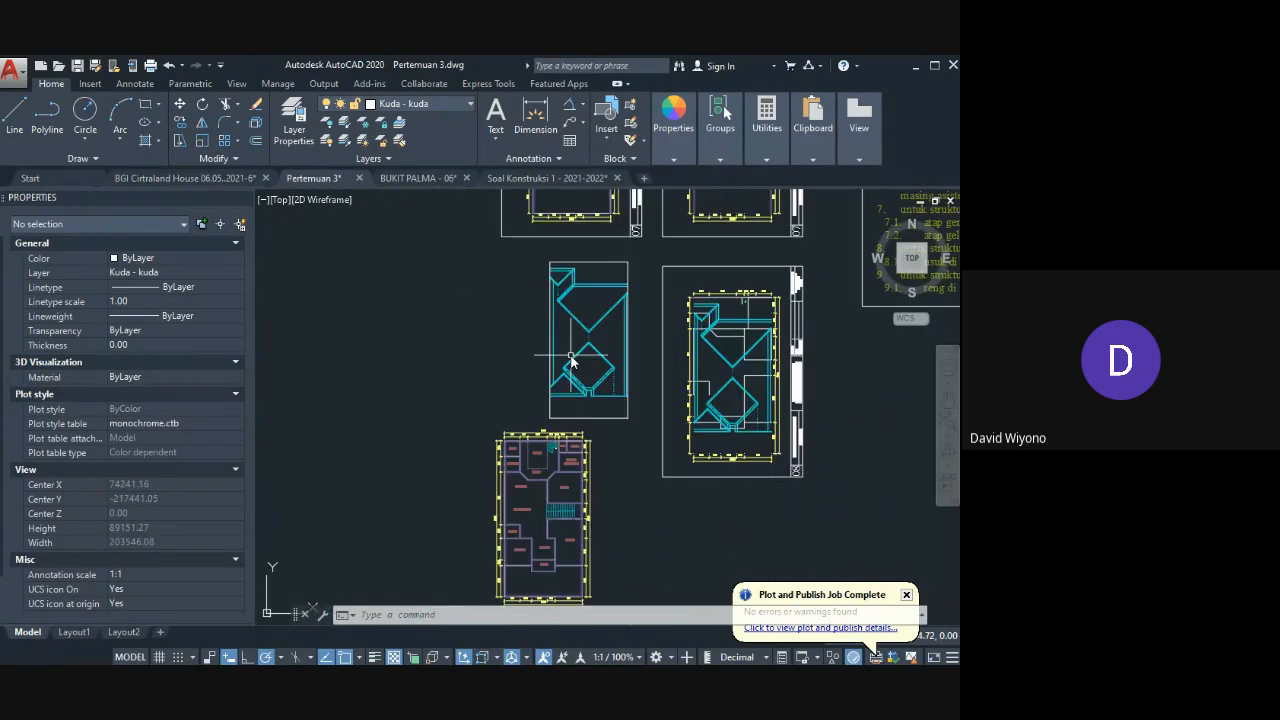
left_click(572, 360)
left_click(556, 345)
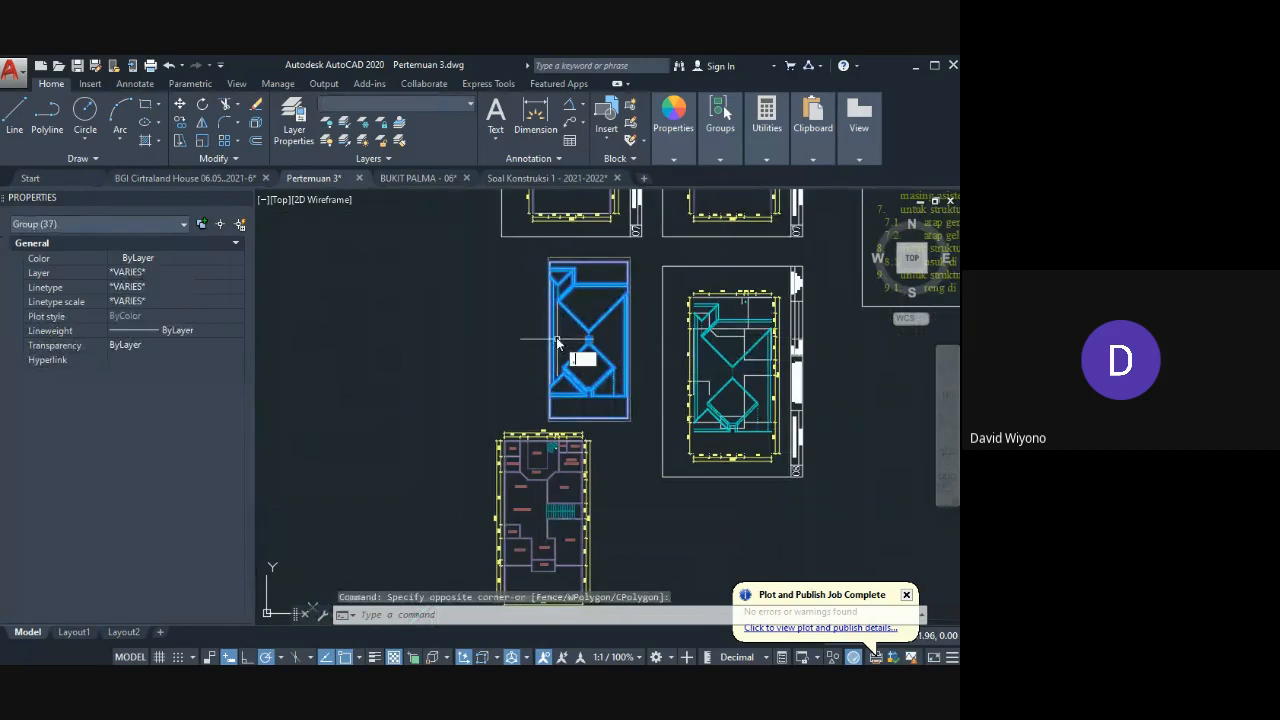
type("m")
key("Return")
scroll(549, 265, "up", 4)
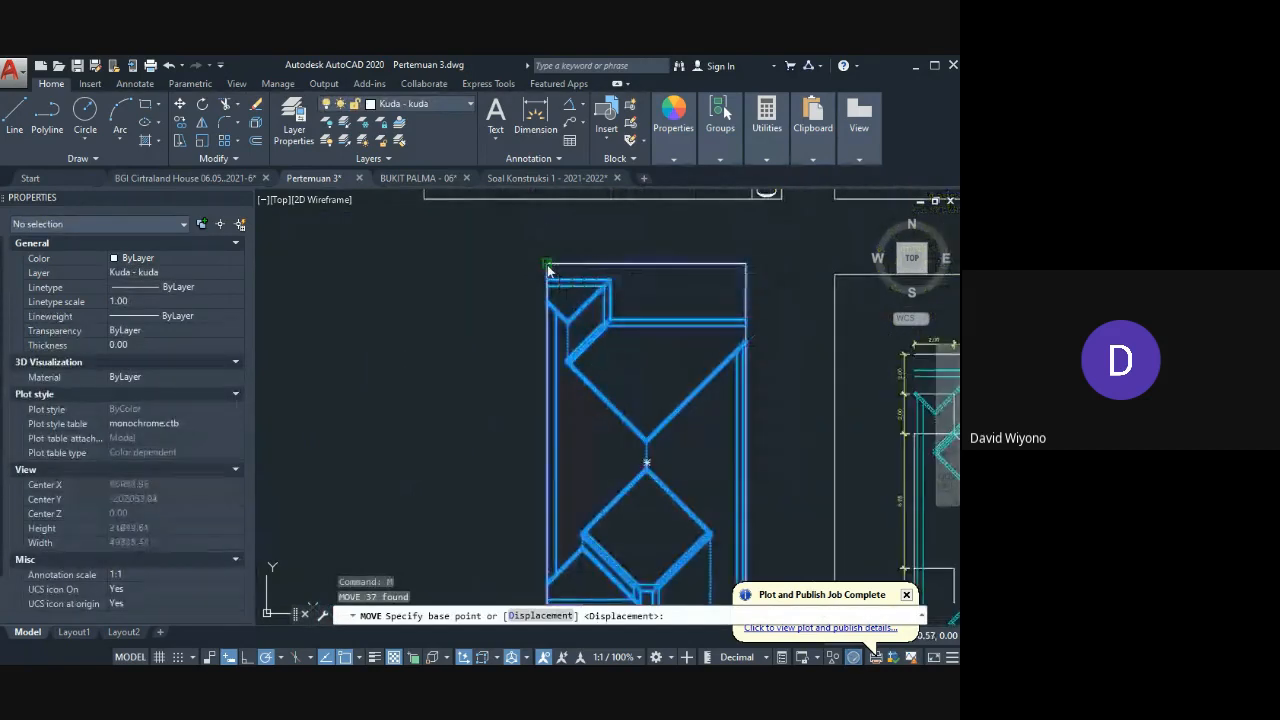
left_click(549, 264)
scroll(551, 264, "down", 2)
middle_click_drag(626, 255, 510, 521)
scroll(510, 521, "down", 4)
scroll(641, 377, "up", 5)
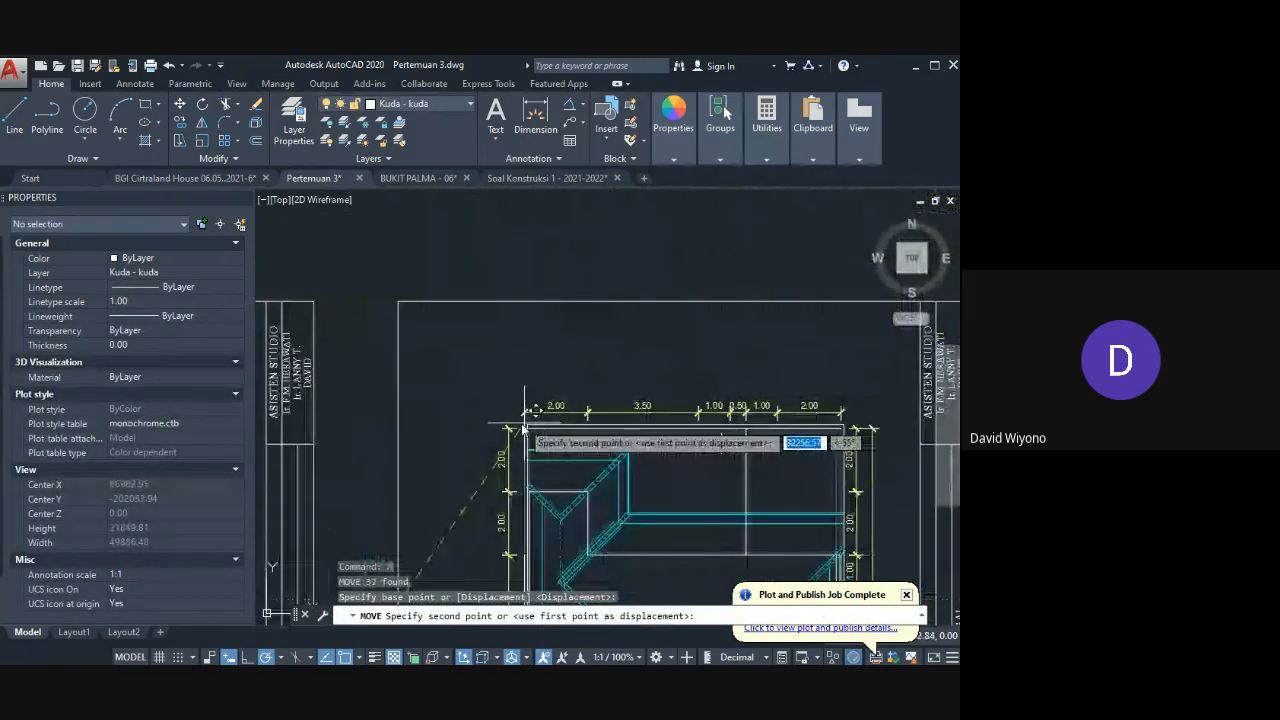
left_click(579, 455)
Step: Bring the grouped roof drawing in front of the wipeout
middle_click_drag(579, 455, 575, 363)
left_click(623, 390)
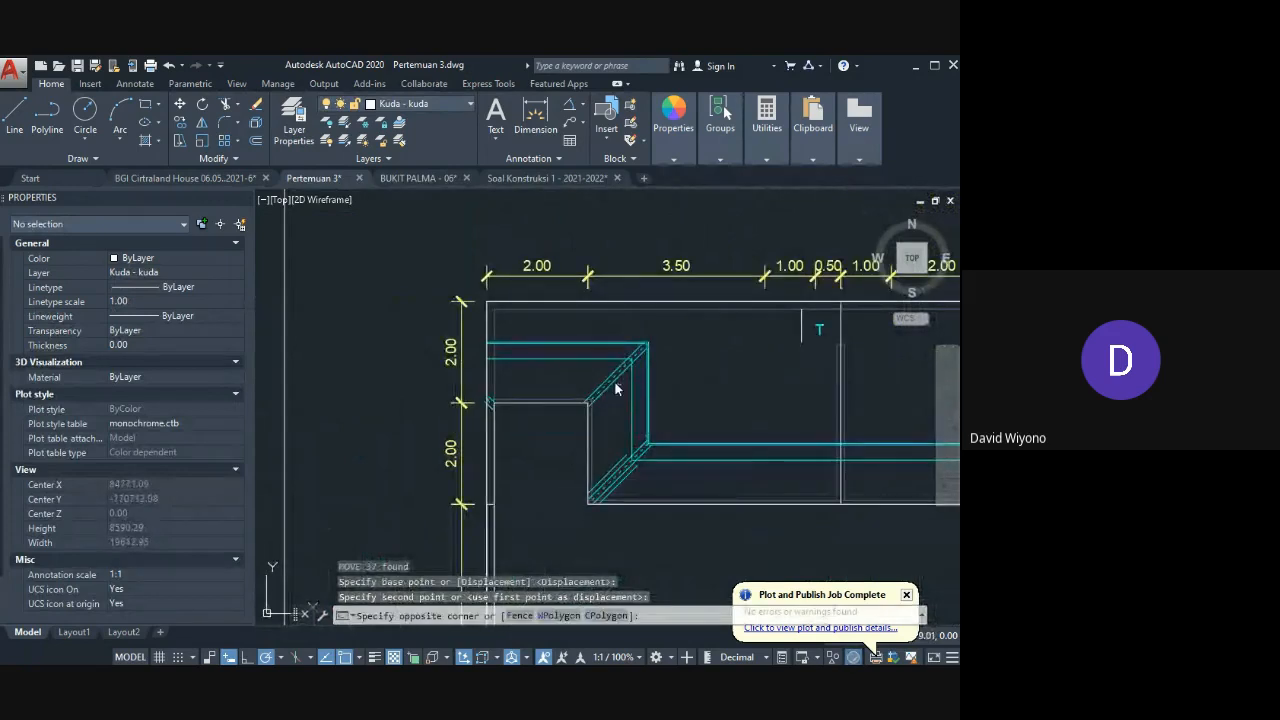
left_click(607, 390)
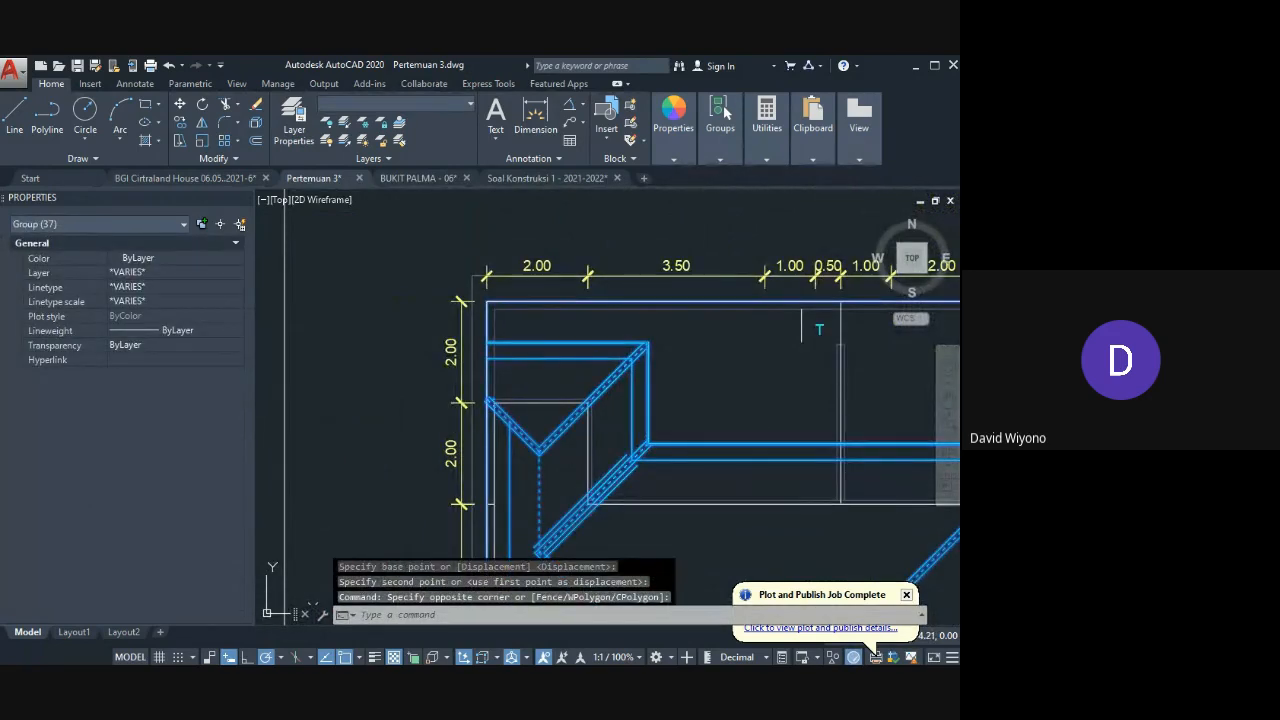
left_click(814, 571)
key("Escape")
scroll(735, 560, "down", 3)
middle_click_drag(735, 570, 650, 388)
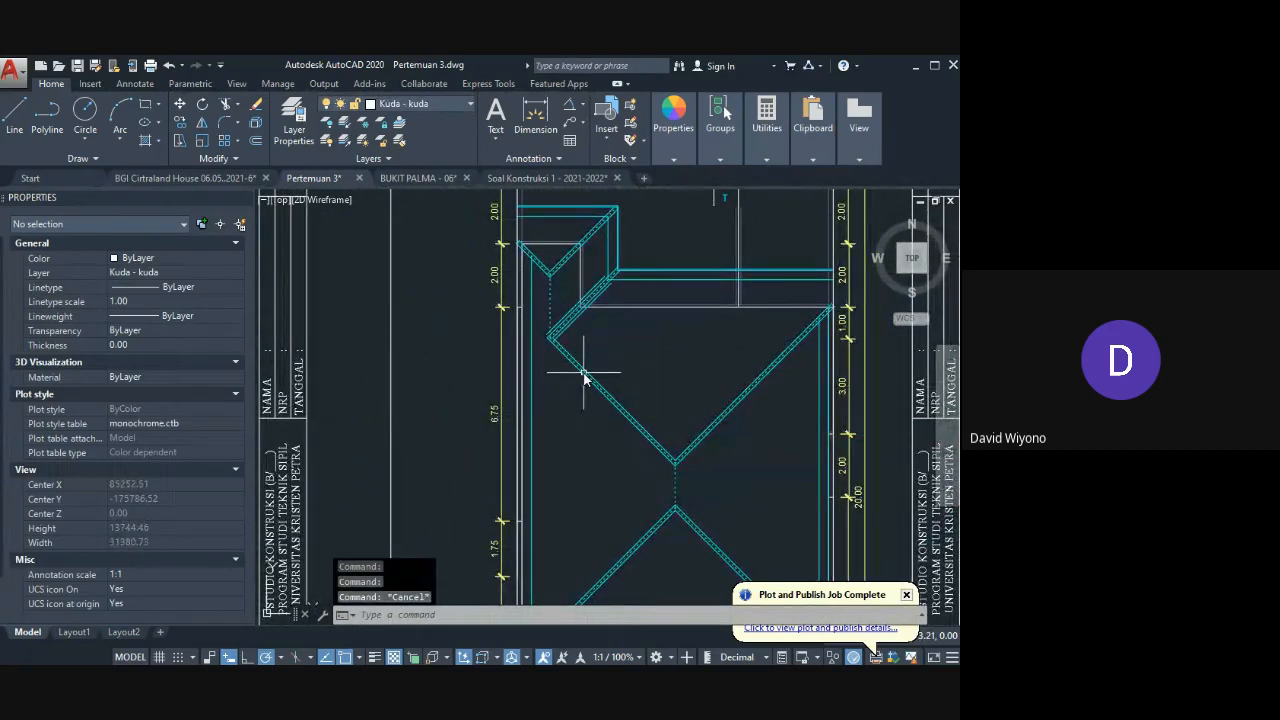
Step: Stretch both ends of the wipeout's long upper edge up to the inner line of the roof's upper eave
middle_click_drag(745, 318, 701, 405)
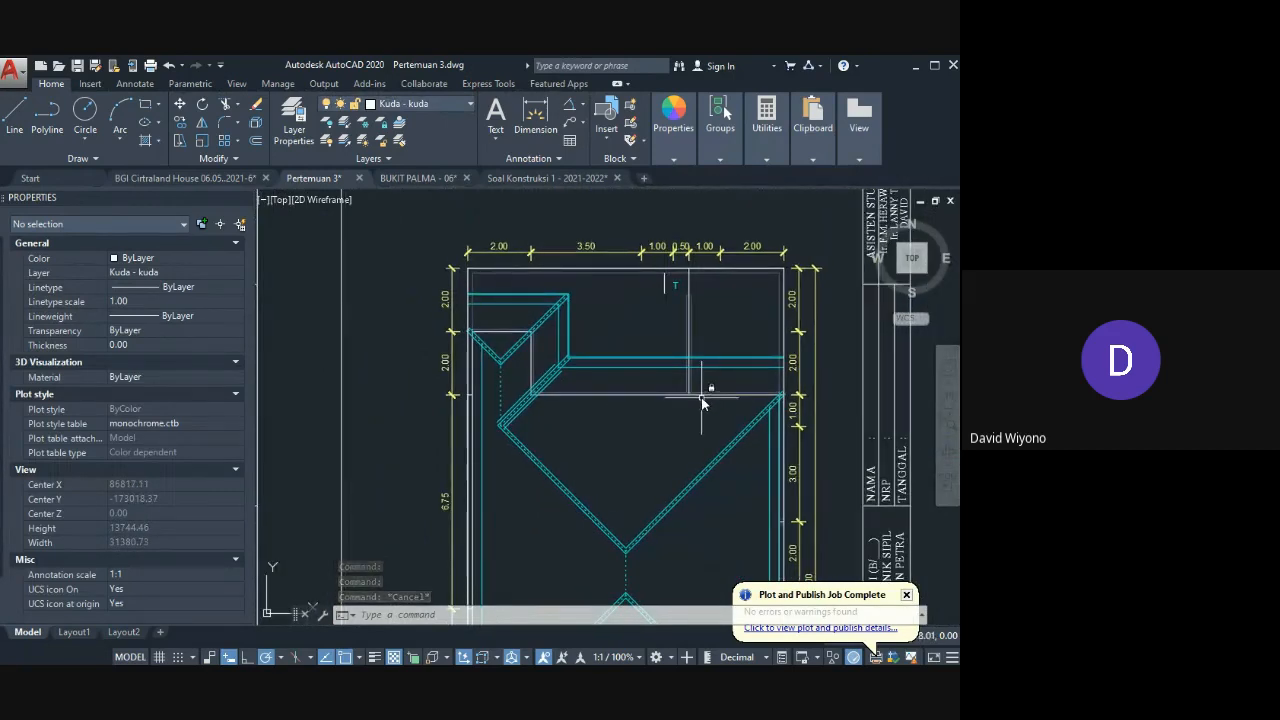
scroll(701, 397, "up", 4)
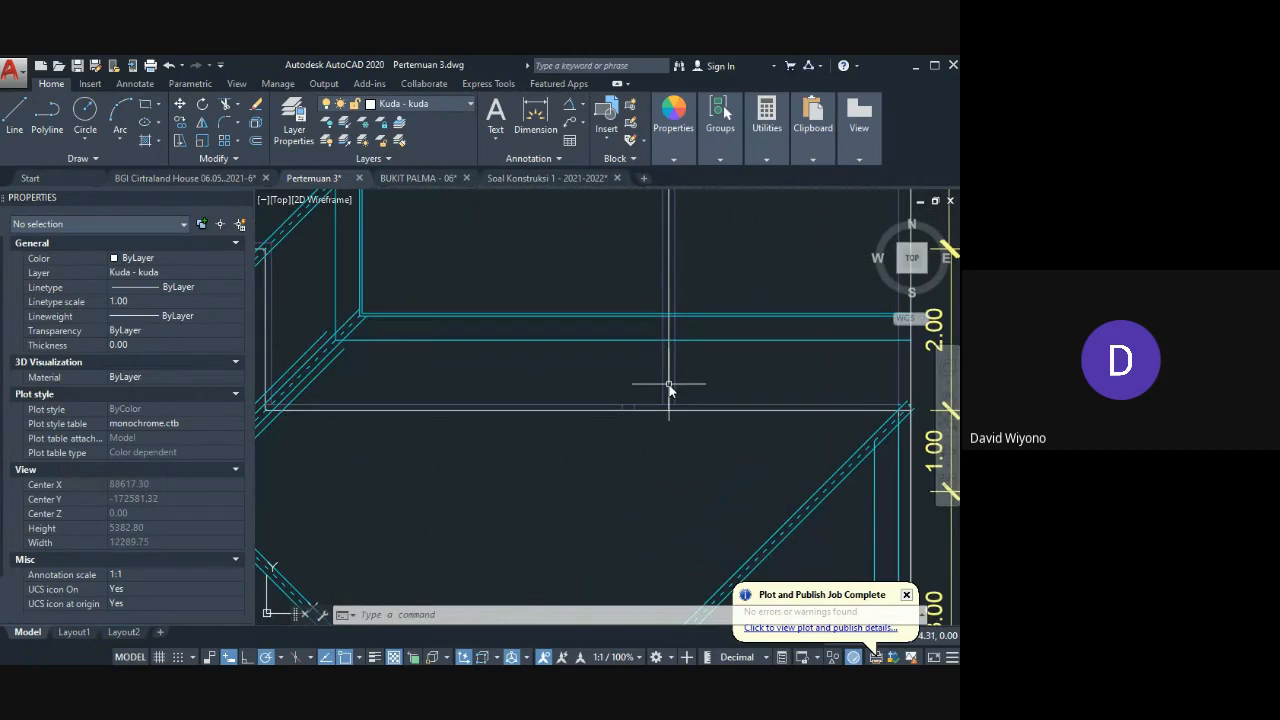
left_click(646, 410)
scroll(648, 415, "down", 3)
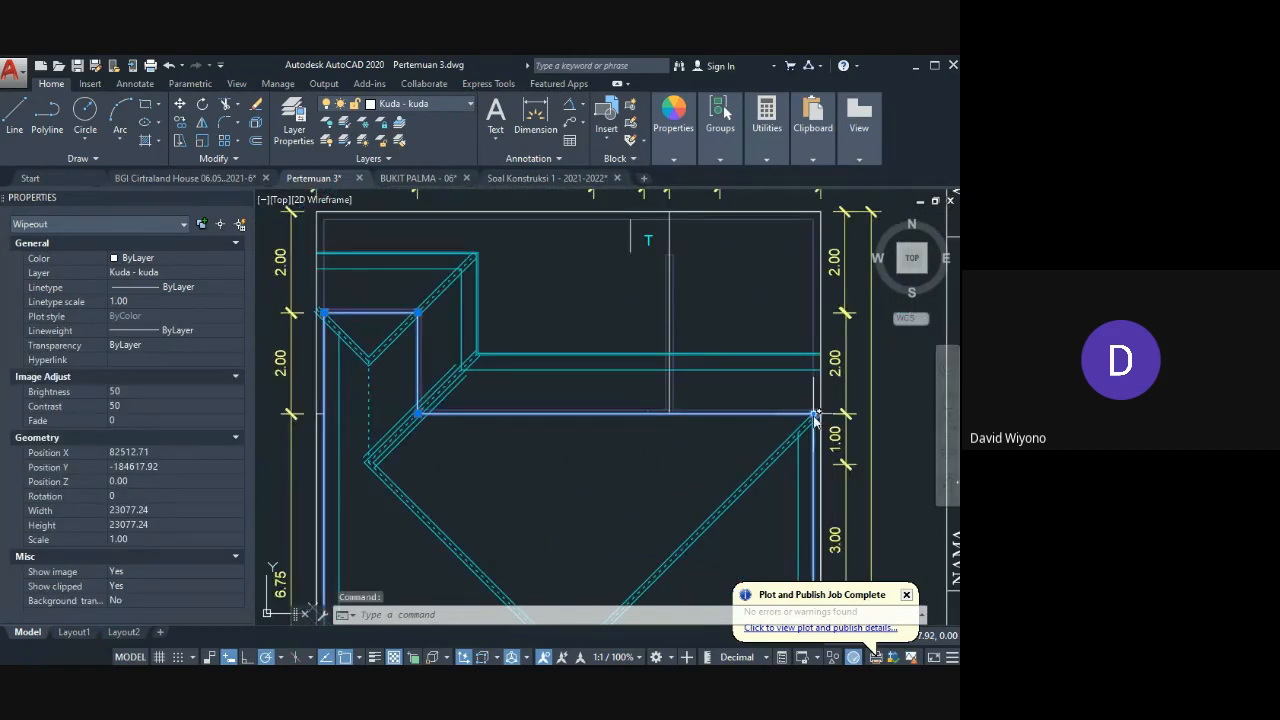
left_click(813, 411)
left_click(813, 371)
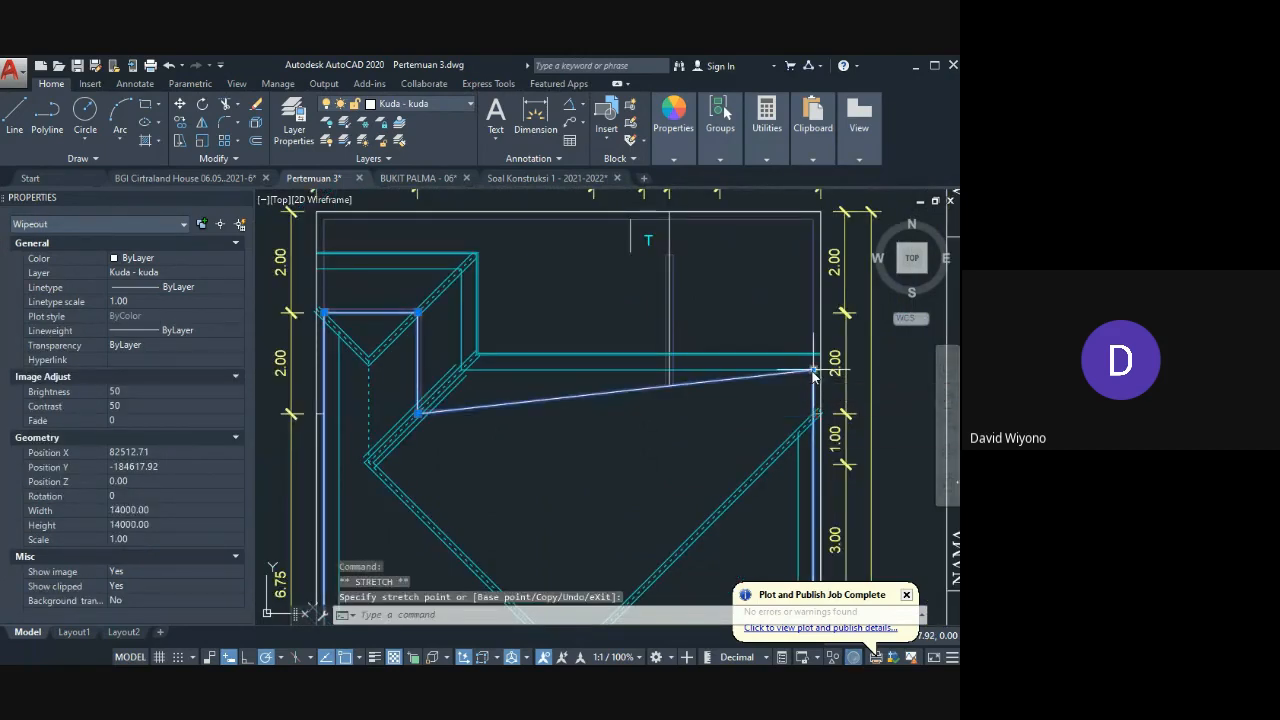
left_click(420, 371)
key("Escape")
scroll(514, 437, "down", 5)
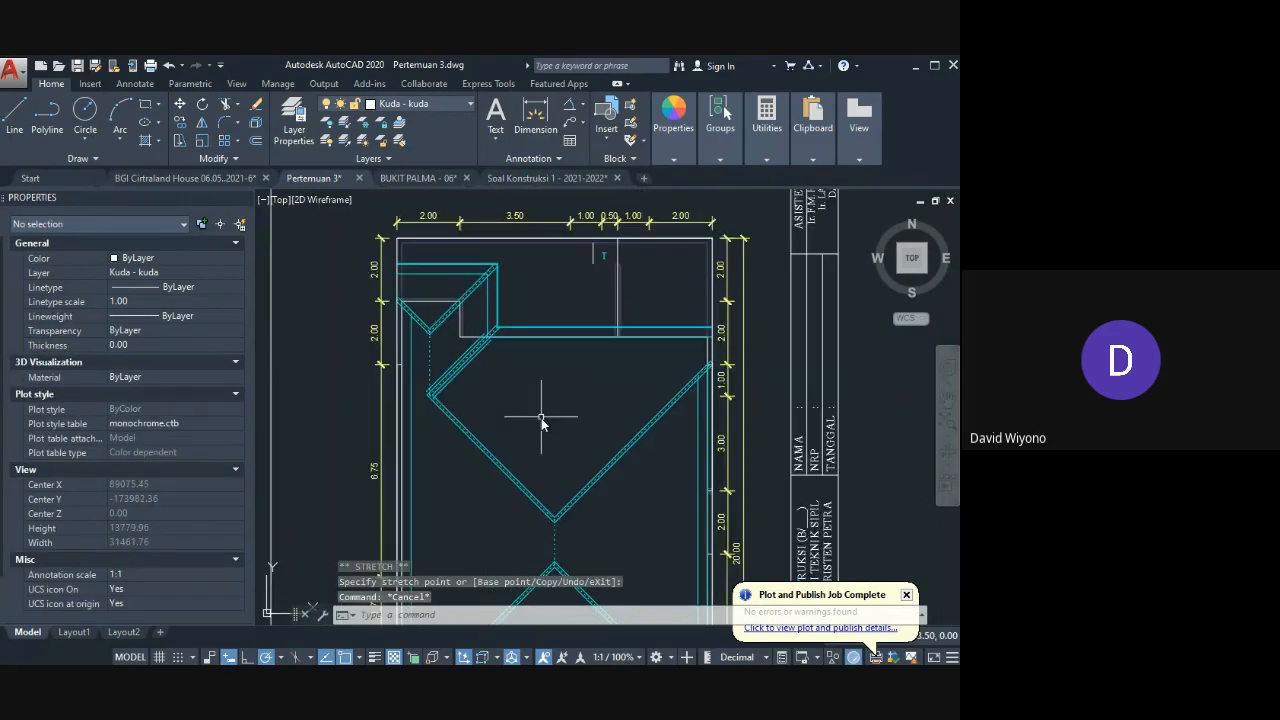
Step: Stretch the two upper corners of the wipeout's entrance recess down to the lower edge of the entrance rectangle
scroll(582, 357, "up", 6)
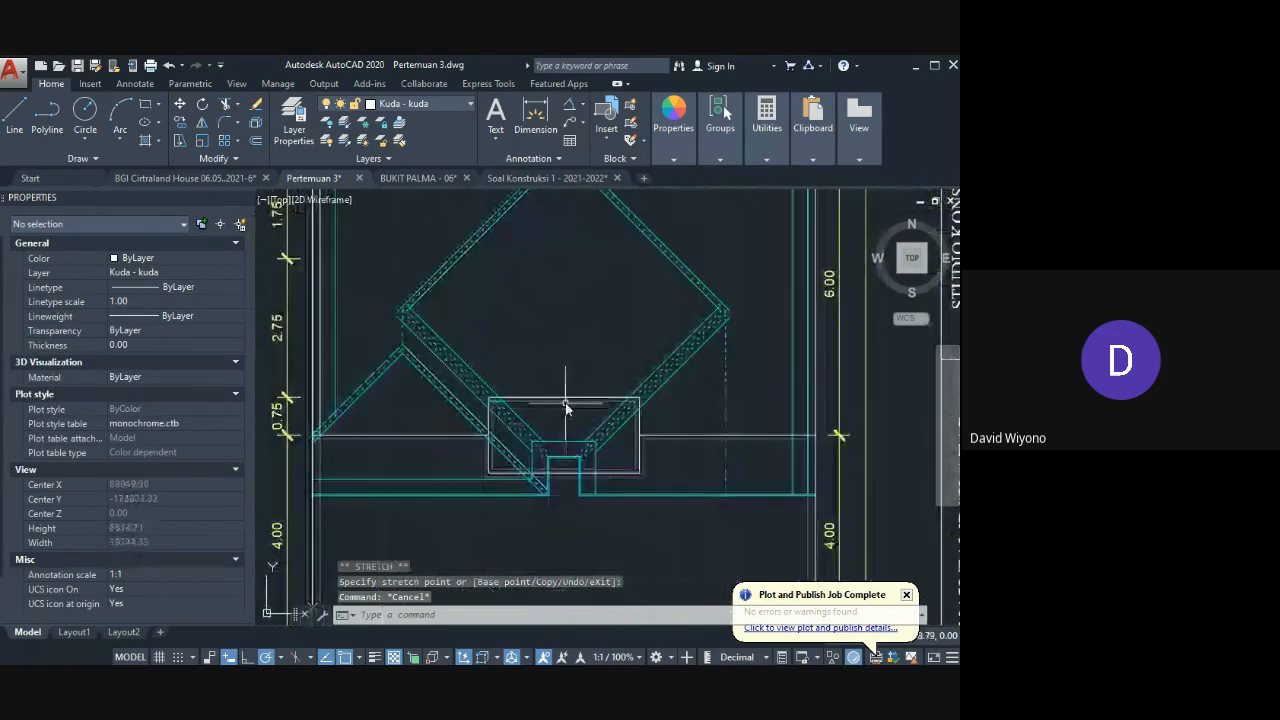
left_click(567, 404)
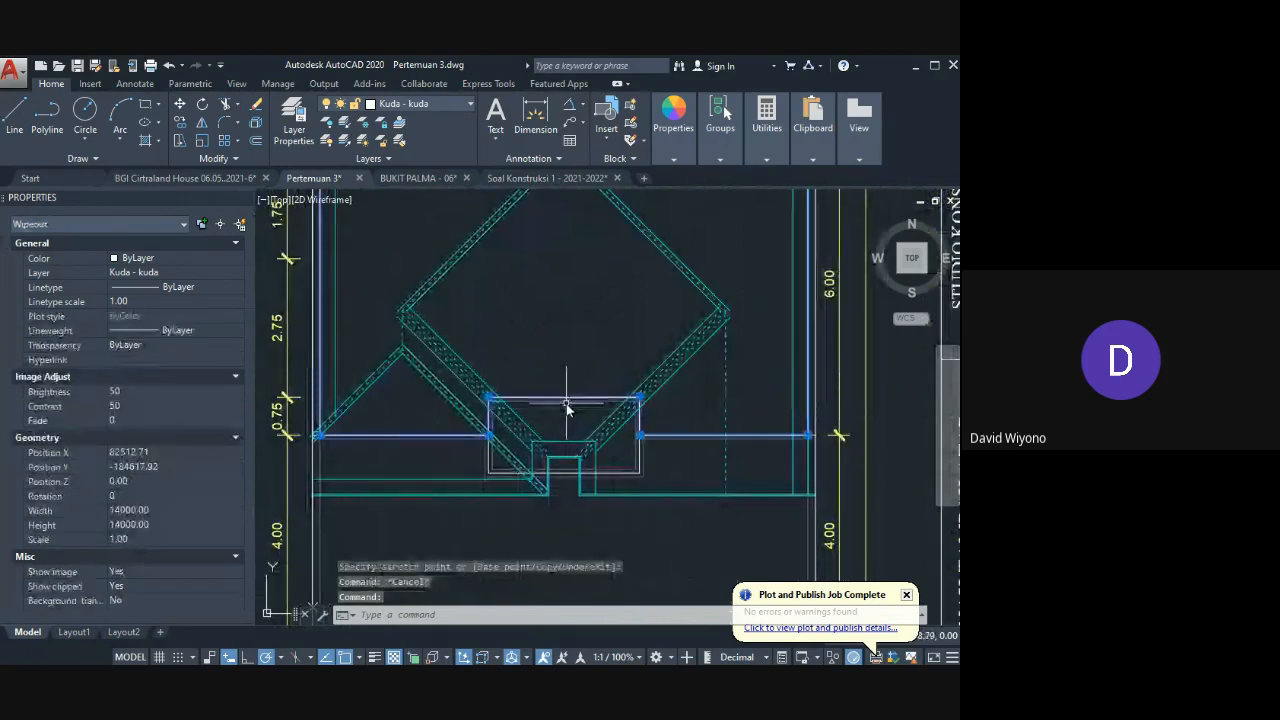
left_click(640, 400)
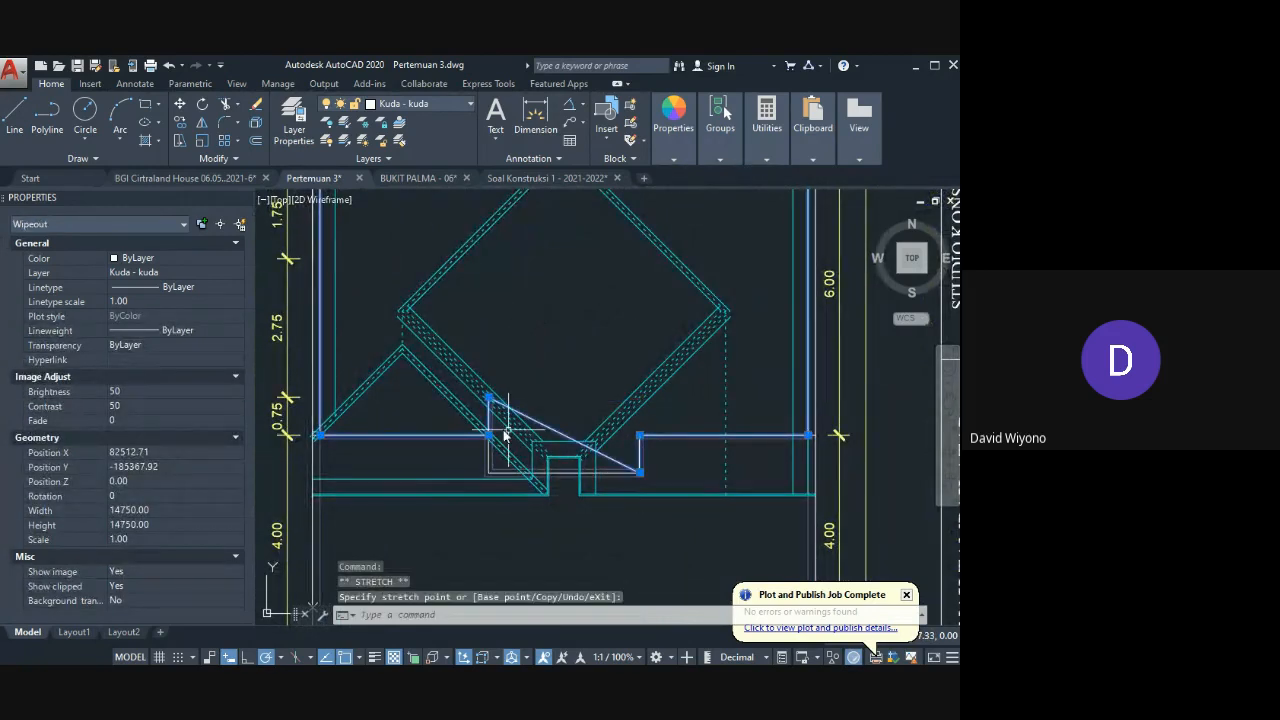
scroll(495, 400, "up", 2)
left_click(491, 499)
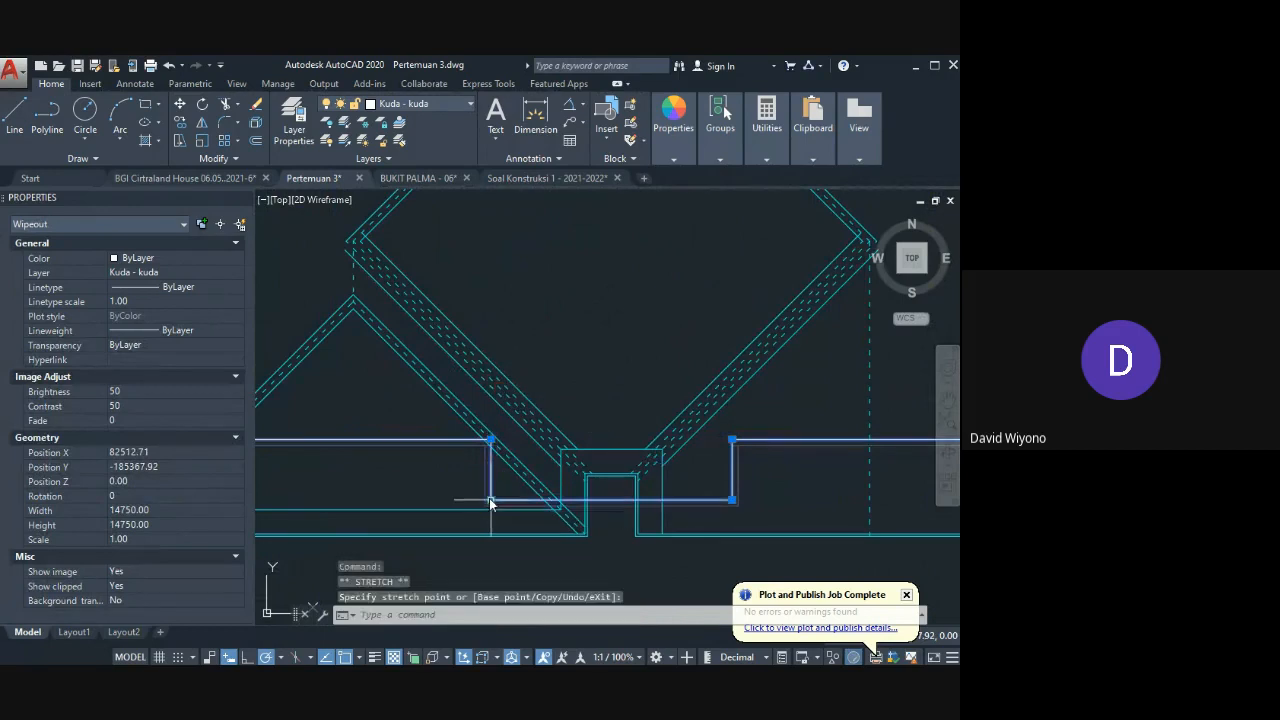
key("Escape")
scroll(624, 446, "down", 4)
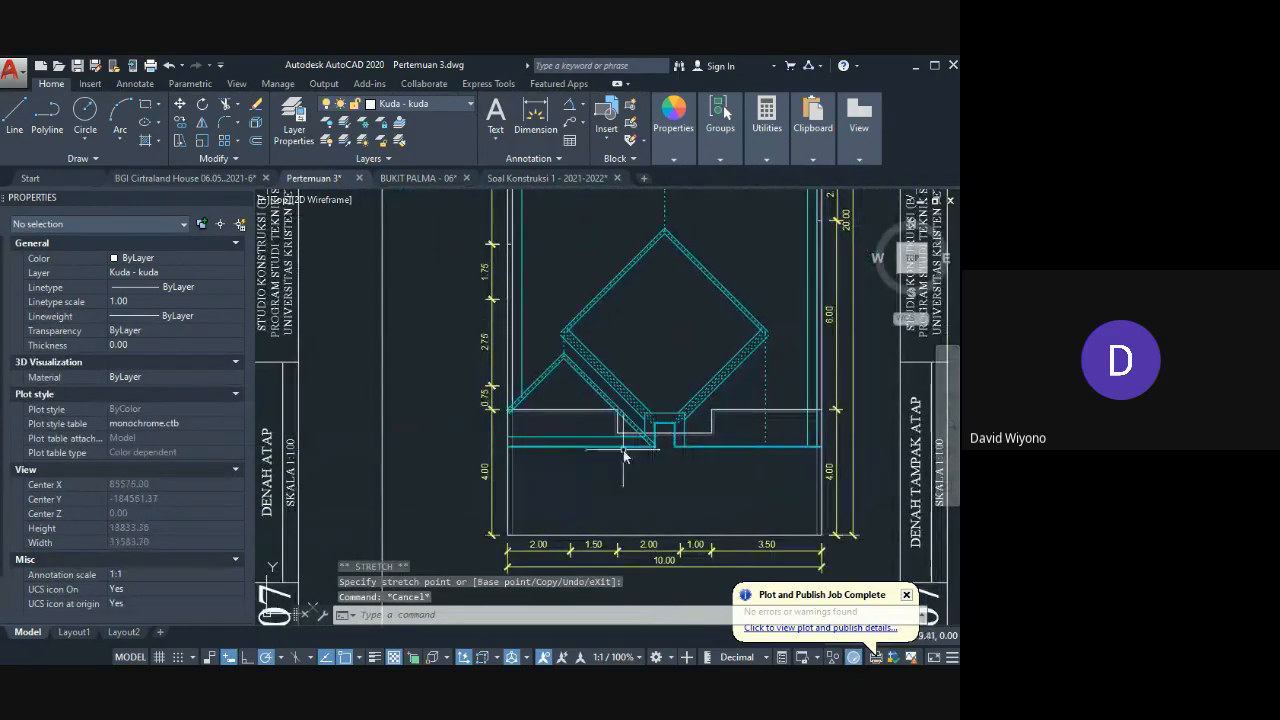
middle_click_drag(623, 451, 612, 536)
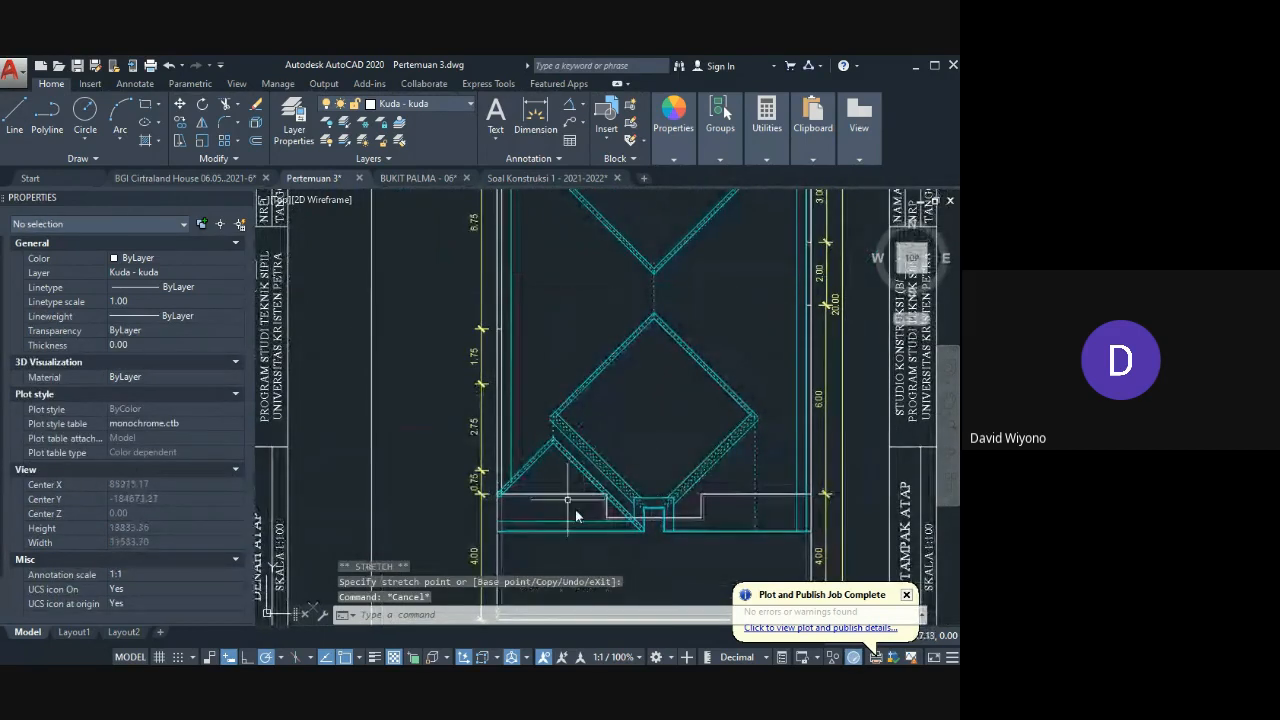
Step: Inspect the grouped roof drawing around the upper-left valleys and the side eave against the plan underneath
scroll(645, 400, "down", 2)
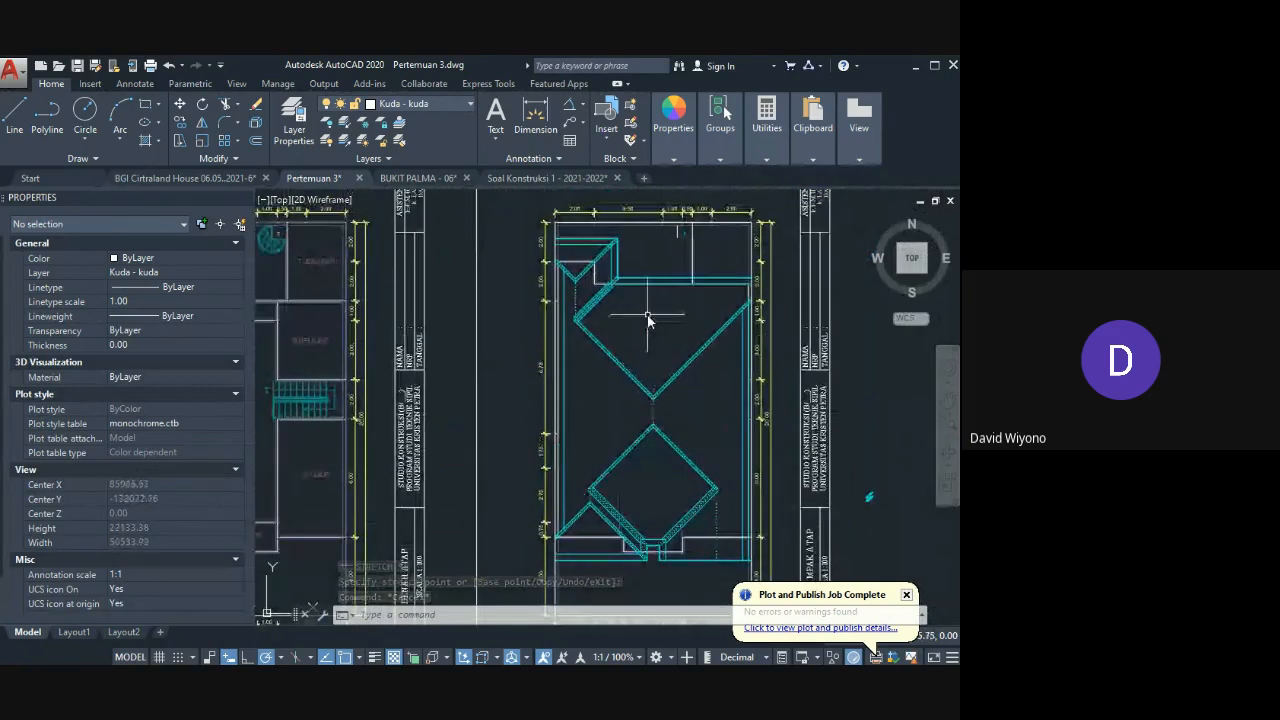
scroll(700, 305, "up", 3)
scroll(651, 349, "down", 1)
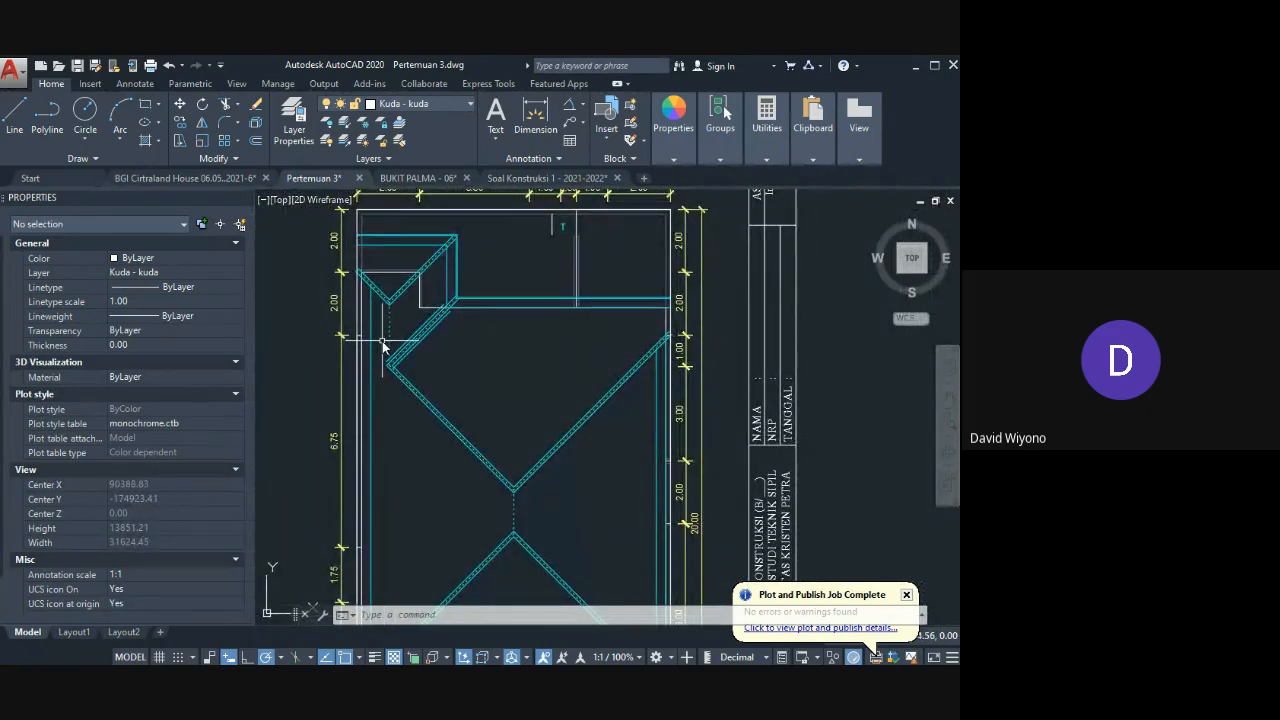
scroll(383, 345, "up", 3)
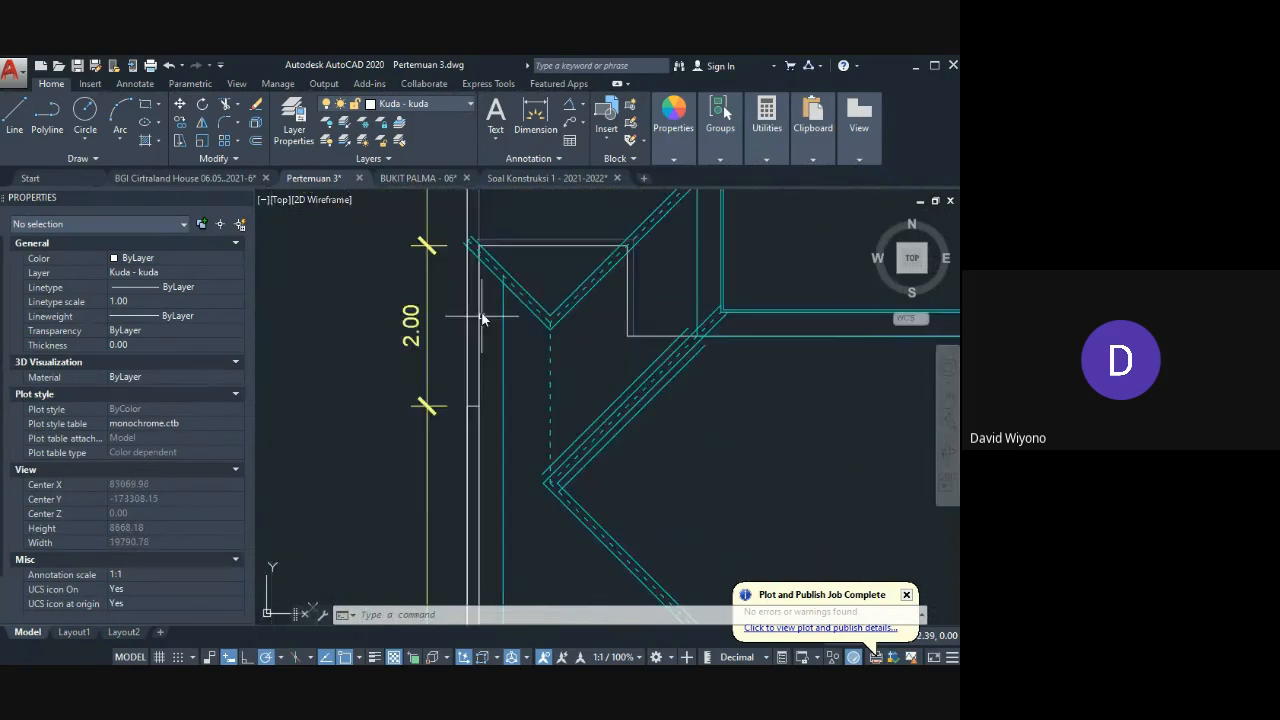
scroll(481, 318, "up", 3)
left_click(514, 306)
left_click(516, 302)
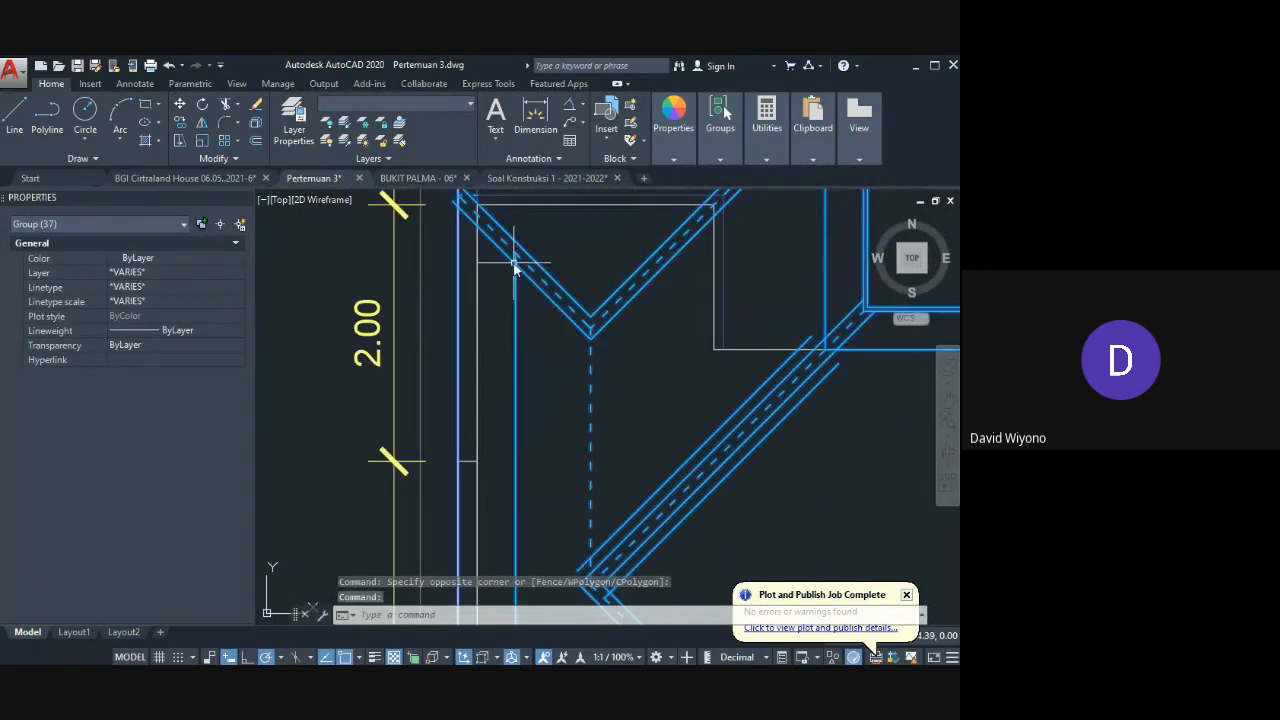
scroll(540, 300, "down", 1)
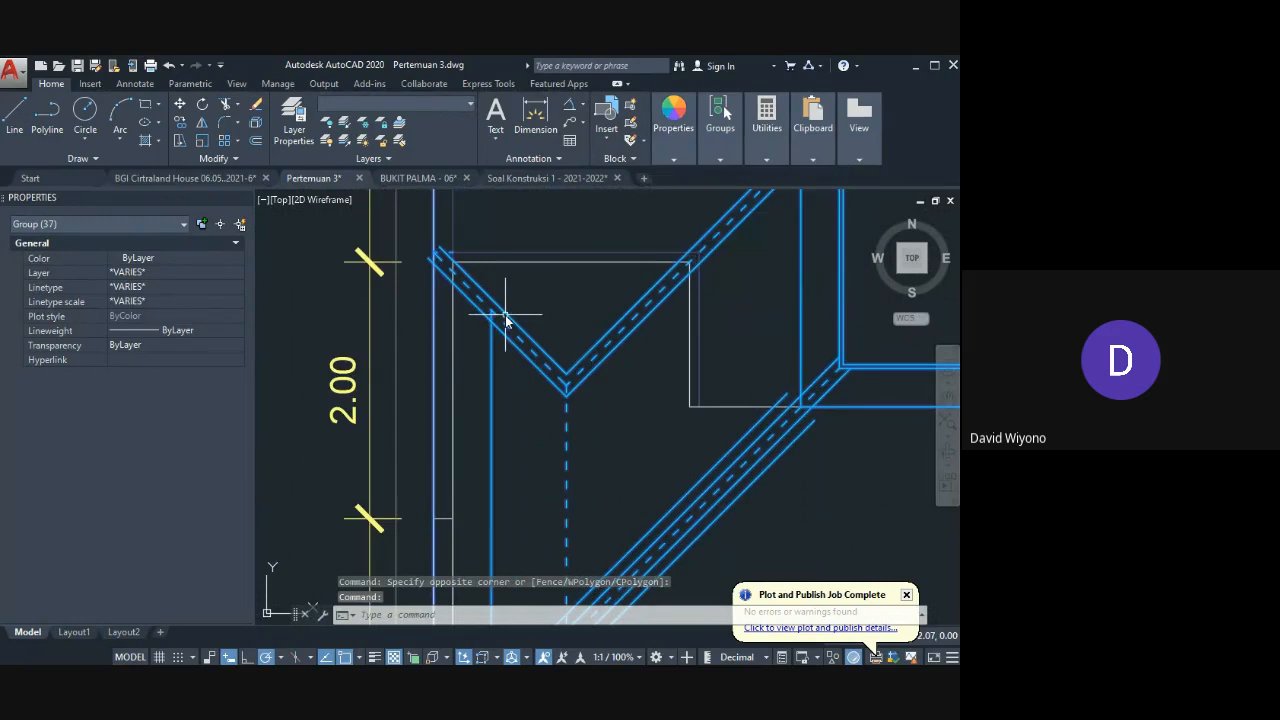
key("Escape")
scroll(535, 374, "down", 4)
mouse_move(535, 374)
middle_mouse_down()
mouse_move(543, 320)
mouse_move(586, 251)
middle_mouse_up()
scroll(646, 406, "down", 4)
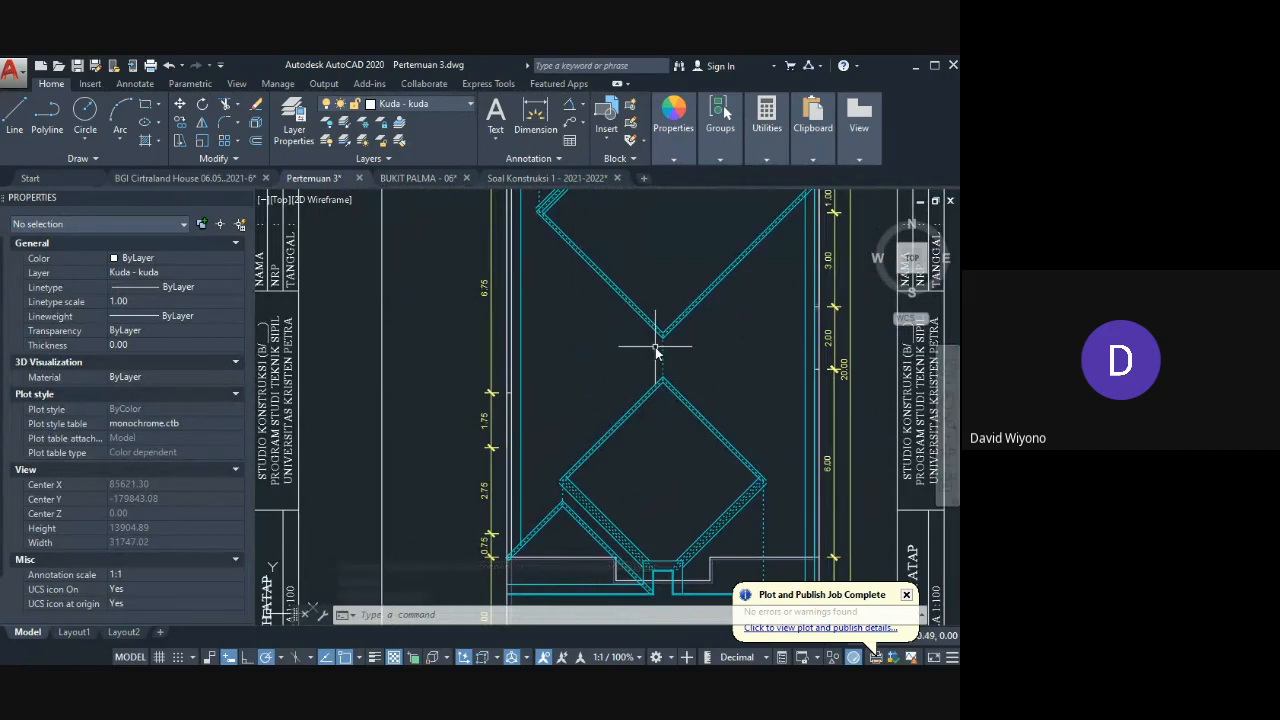
scroll(656, 352, "up", 2)
type("M")
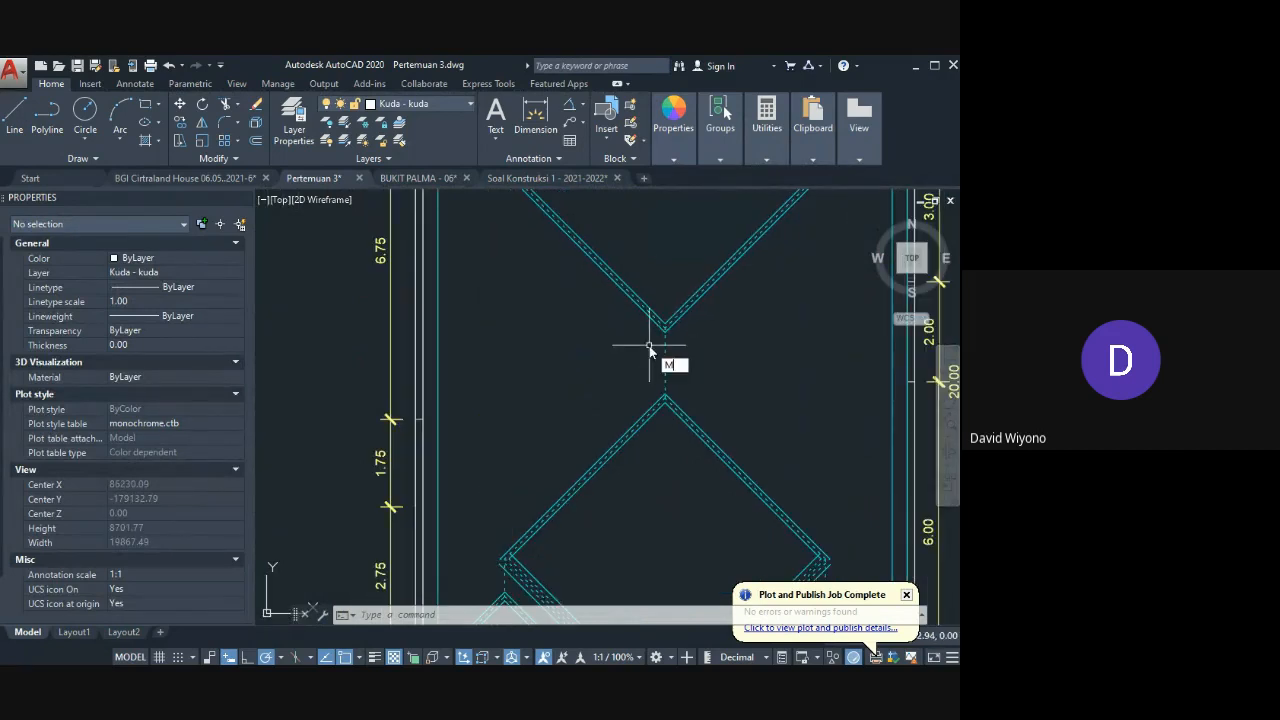
type("L")
key("Return")
type("Specify start point or :")
key("Return")
type("150")
key("Return")
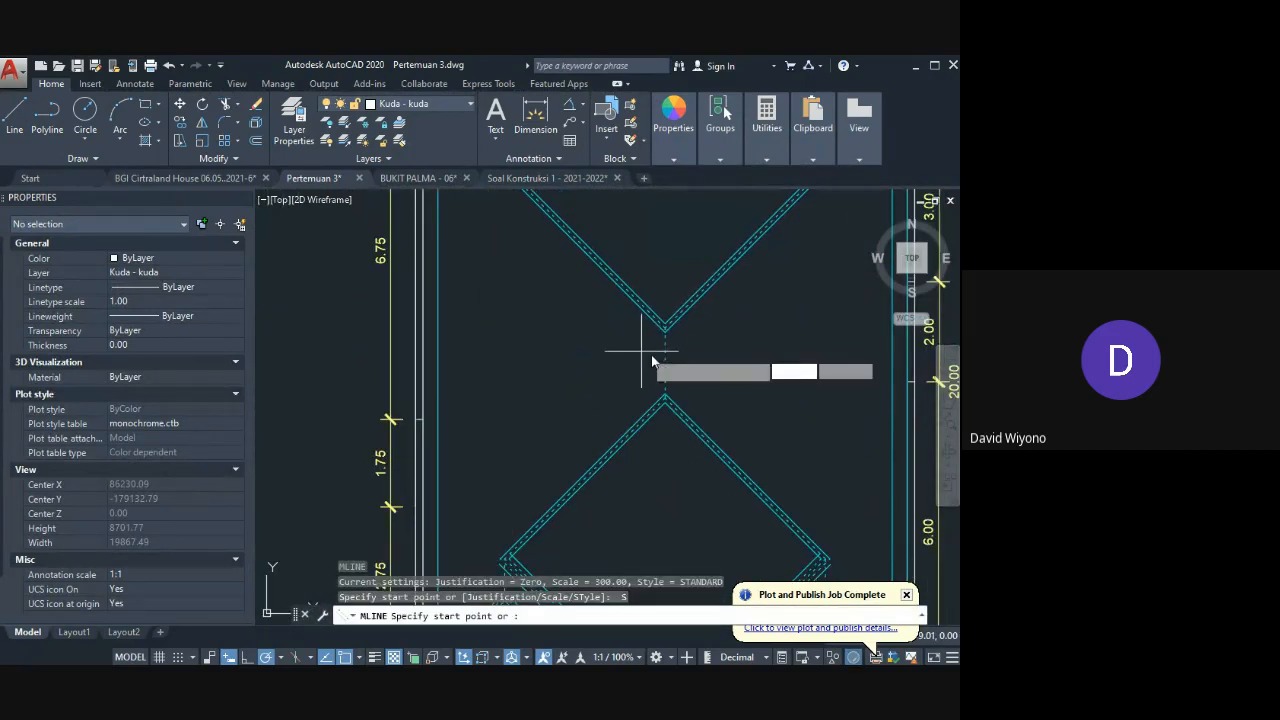
scroll(664, 329, "up", 2)
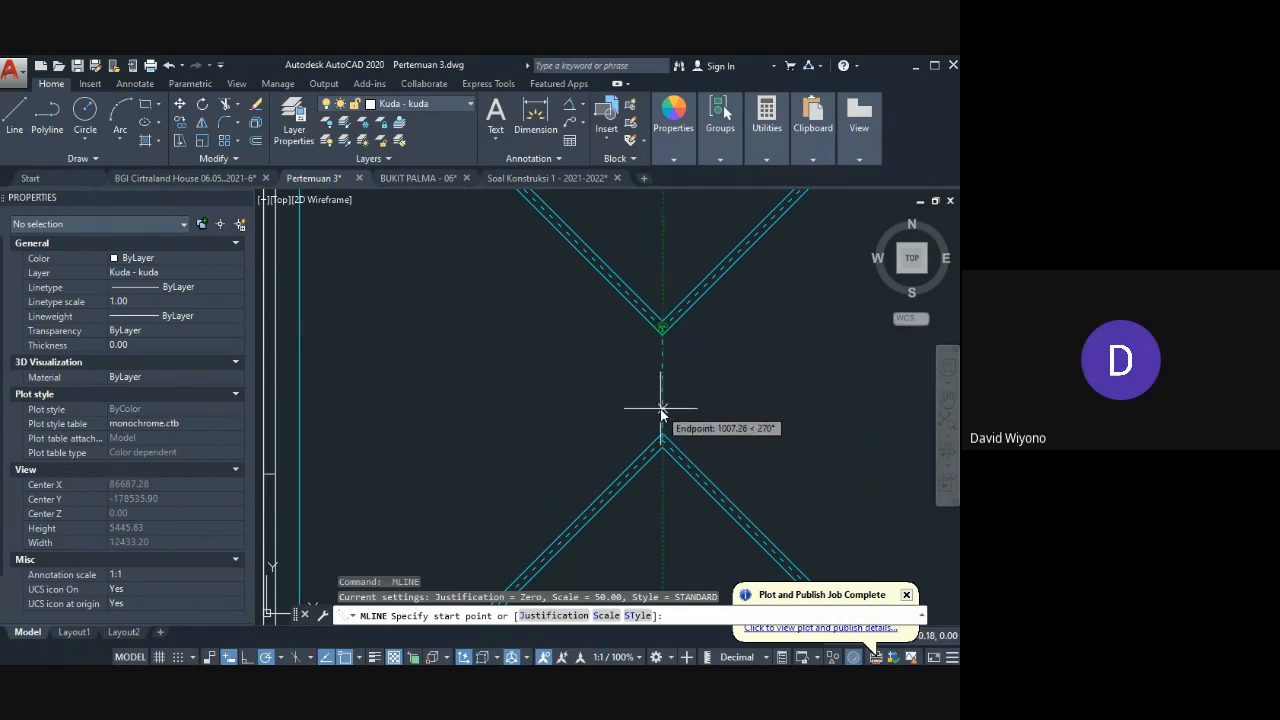
key("Escape")
type("ML")
key("Return")
type("s")
key("Return")
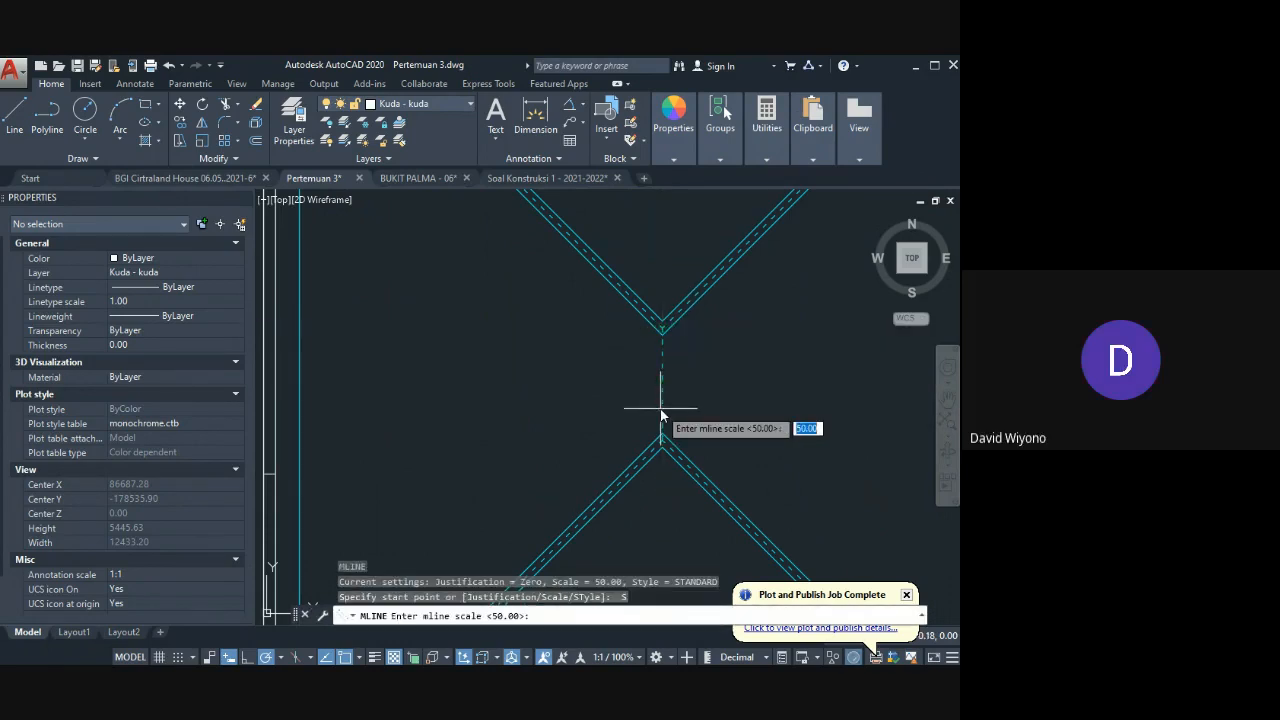
key("Return")
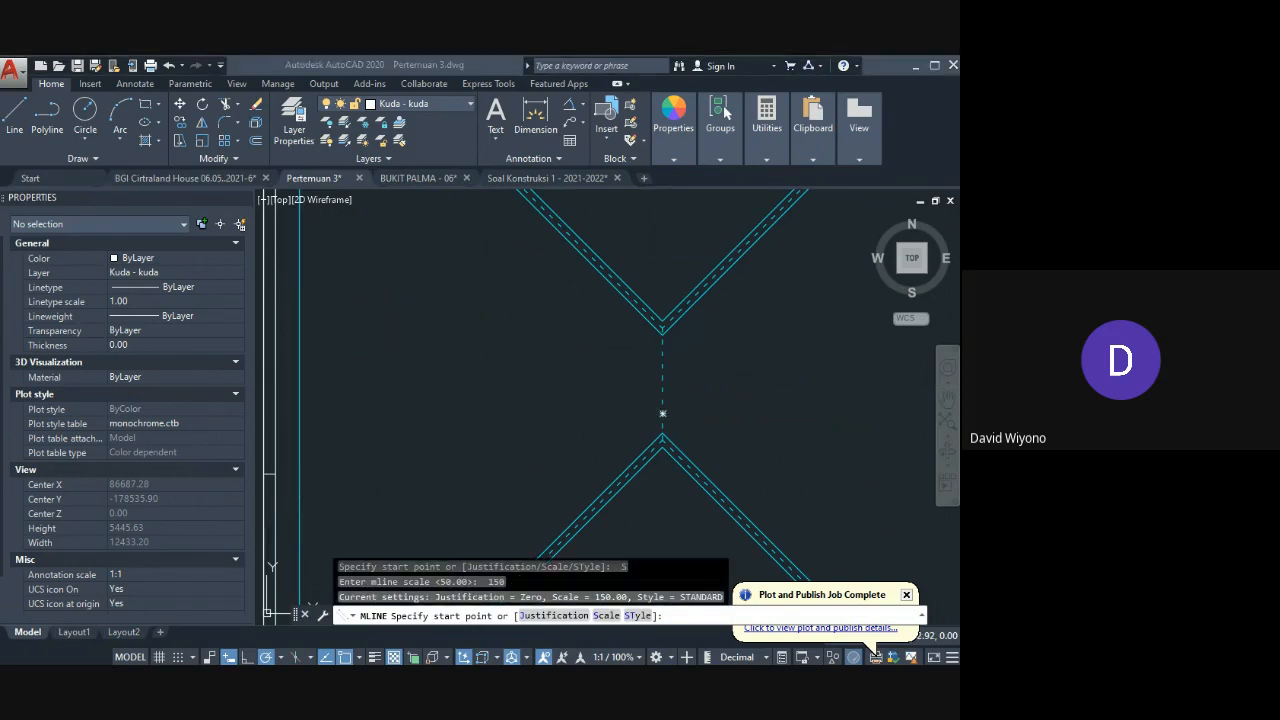
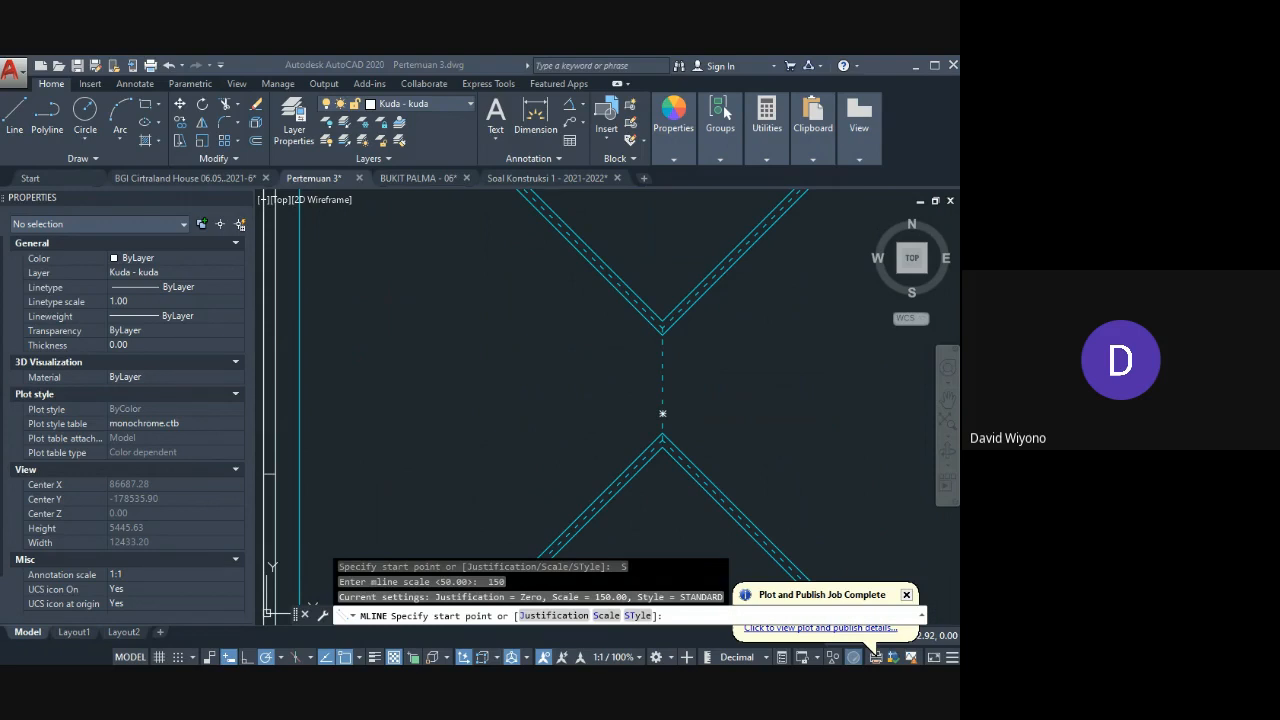
key("Escape")
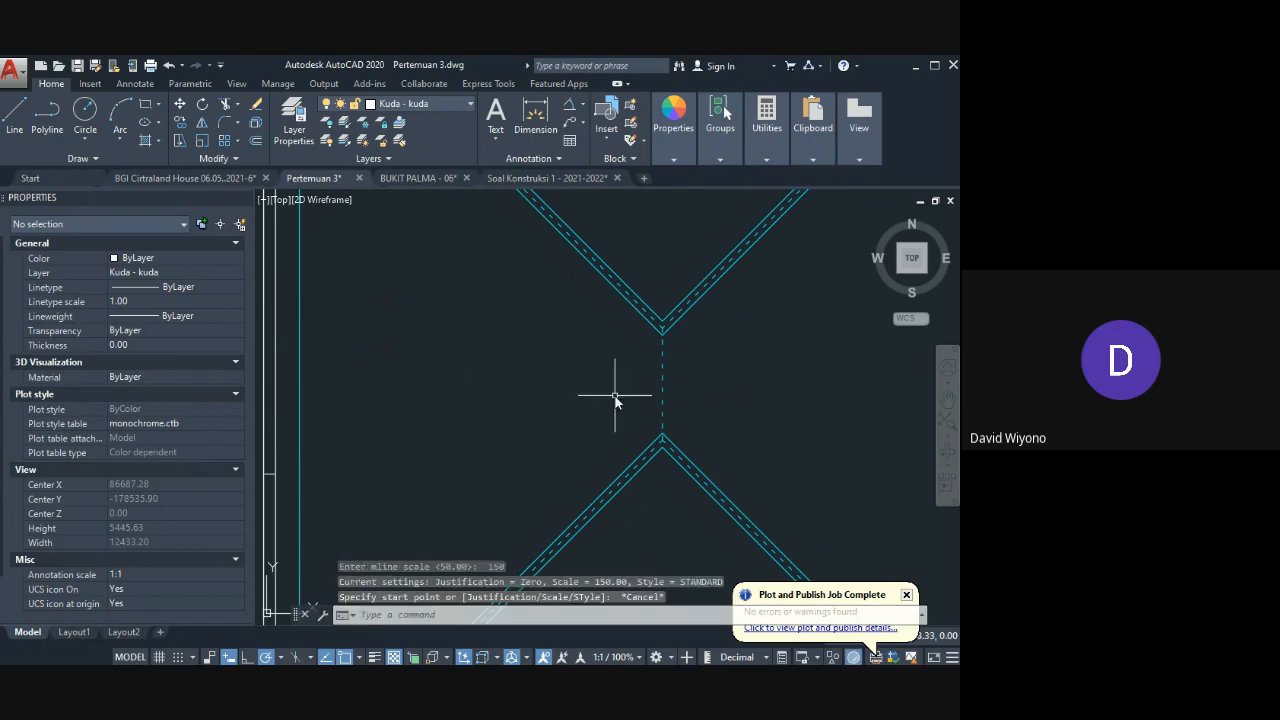
Step: Draw a multiline at scale 300 along the central dashed line between the two facing roof apexes
type("ml")
key("Return")
type("s")
key("Return")
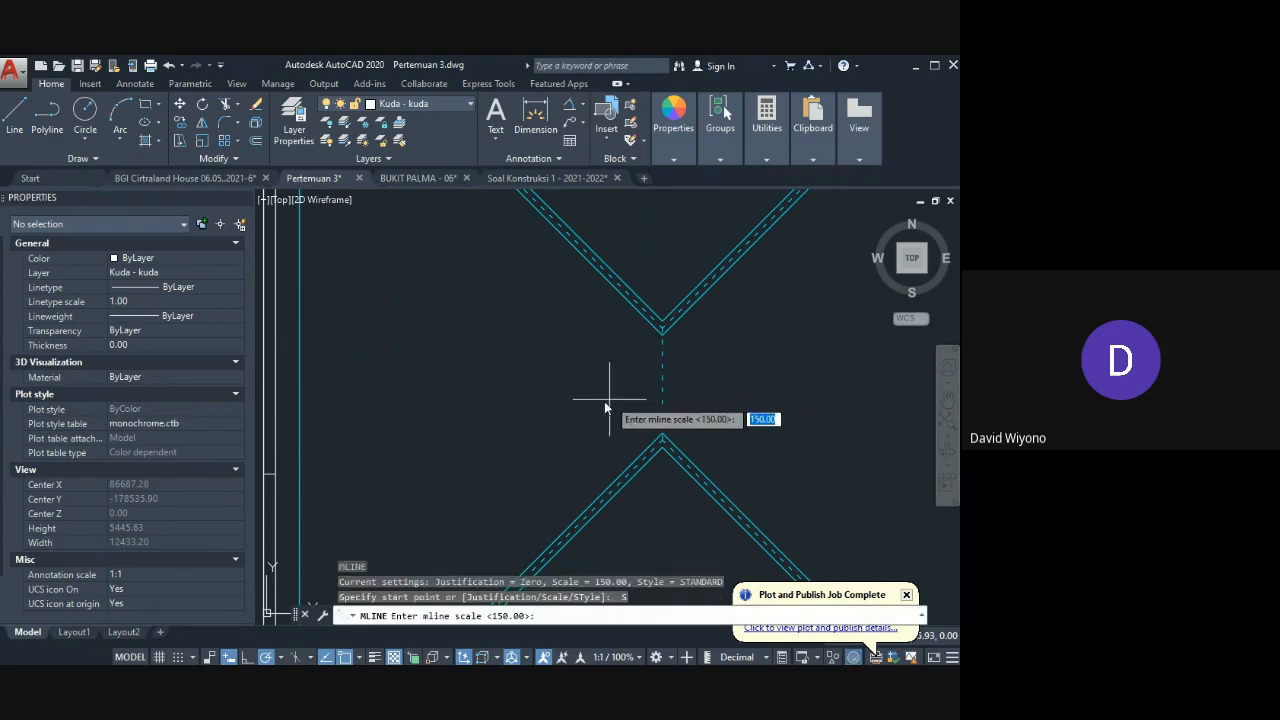
type("300")
key("Return")
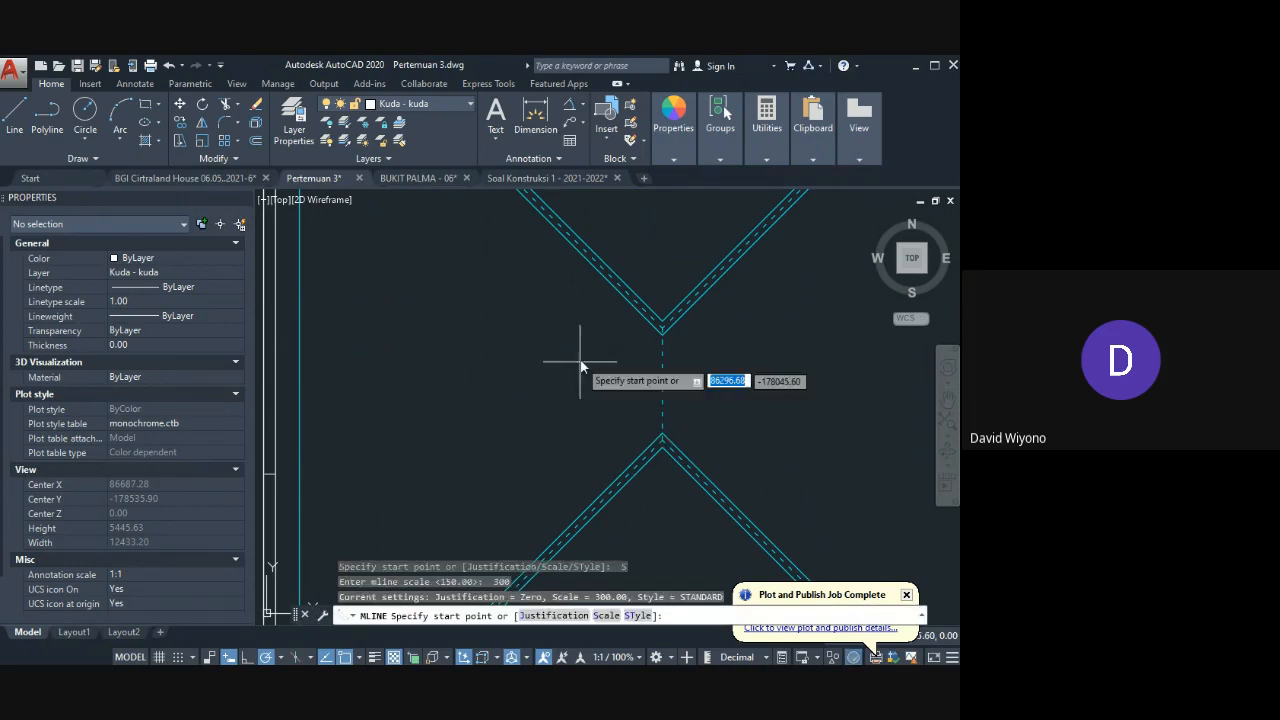
left_click(662, 328)
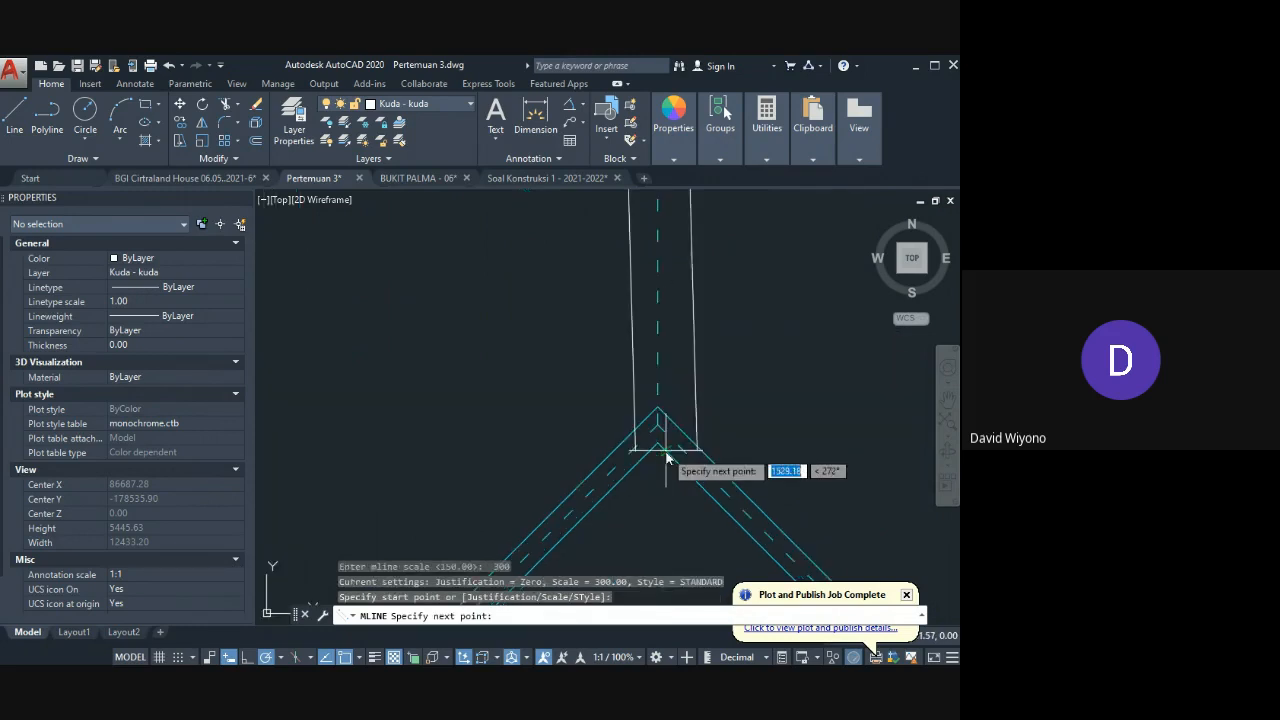
left_click(664, 447)
key("Return")
Step: Explode the central multiline between the two roof apexes into separate lines
scroll(660, 522, "down", 4)
scroll(640, 500, "up", 5)
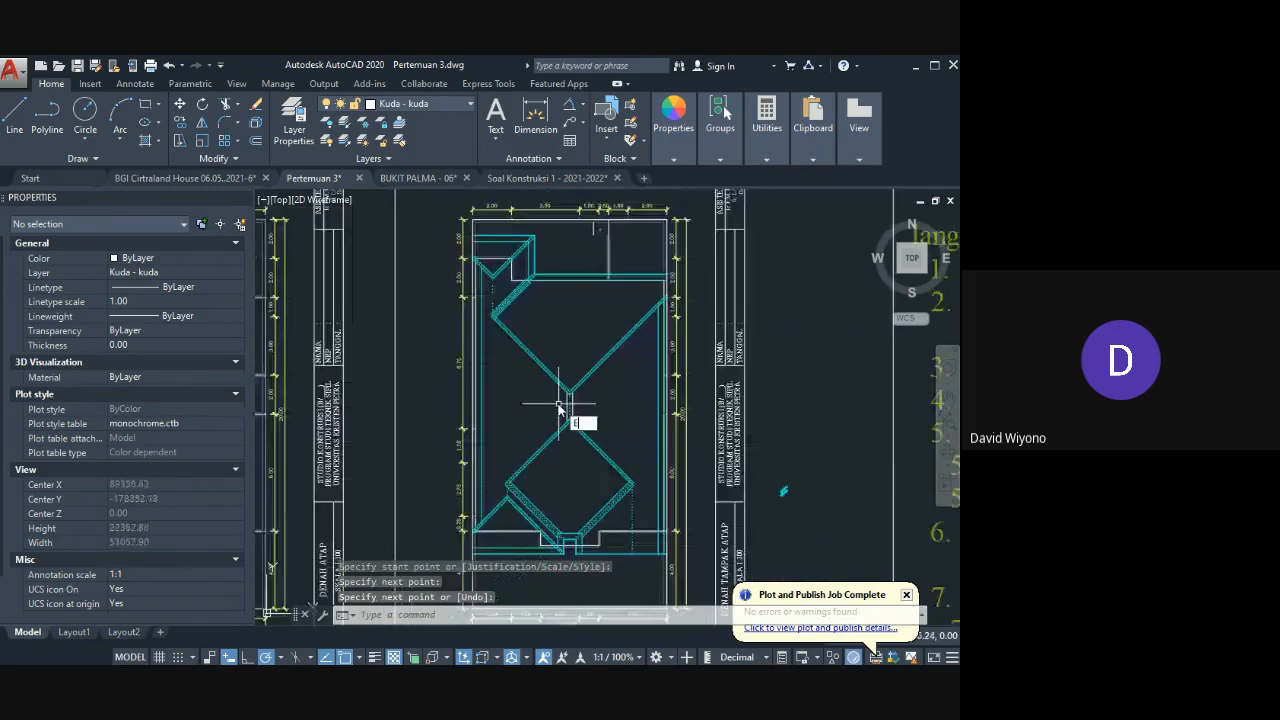
left_click(558, 405)
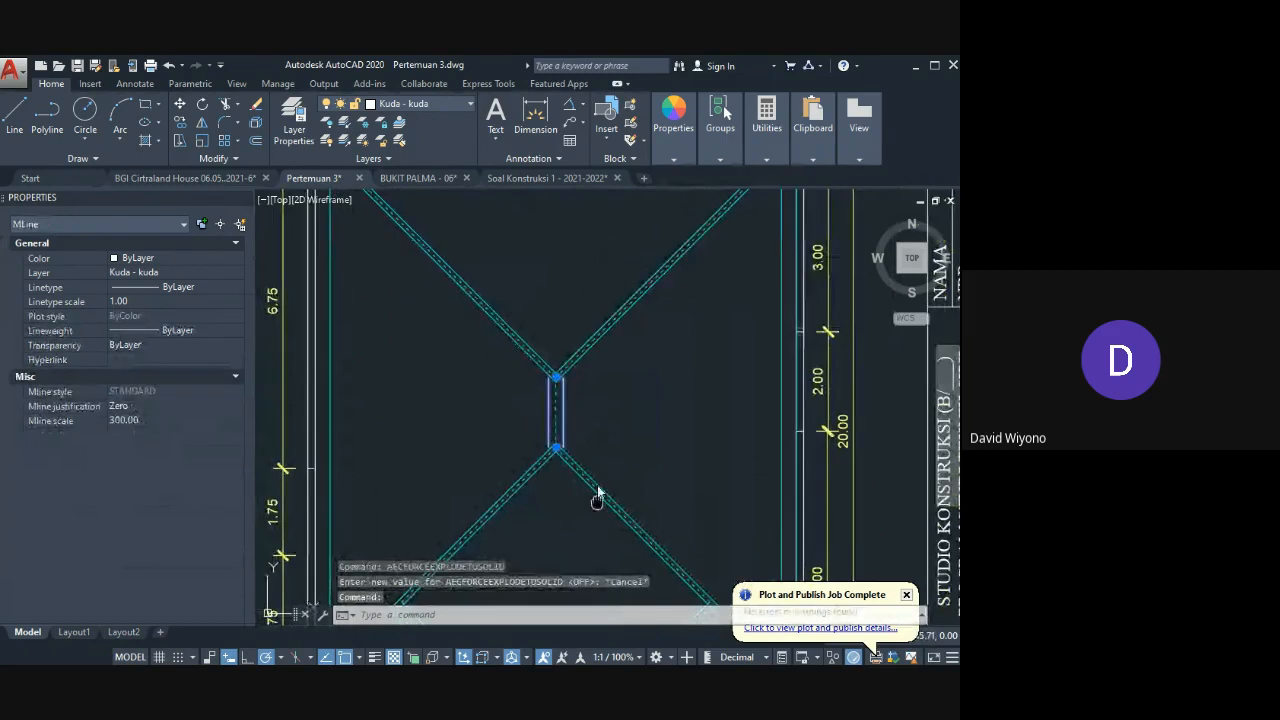
middle_click_drag(597, 494, 557, 334)
type("x")
key("Return")
Step: Extend the two exploded central lines to the diagonal roof lines they fall short of
type("ex")
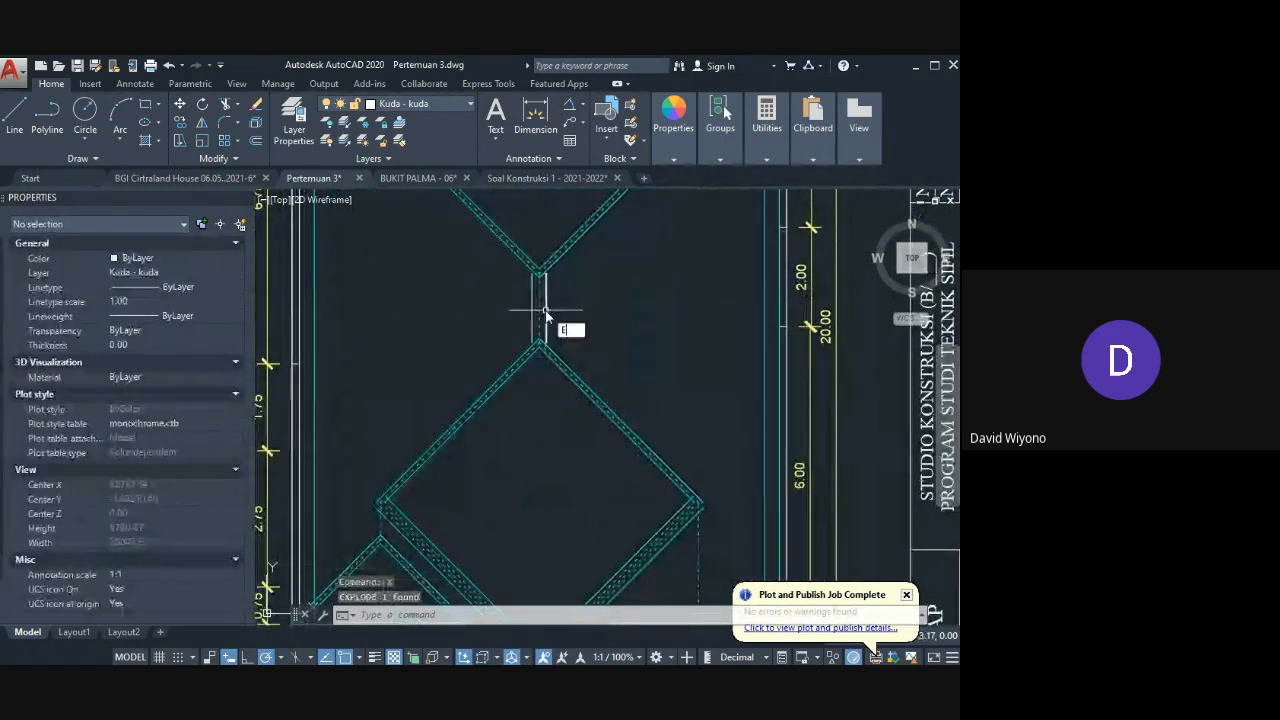
key("Return")
key("Return")
scroll(535, 300, "up", 2)
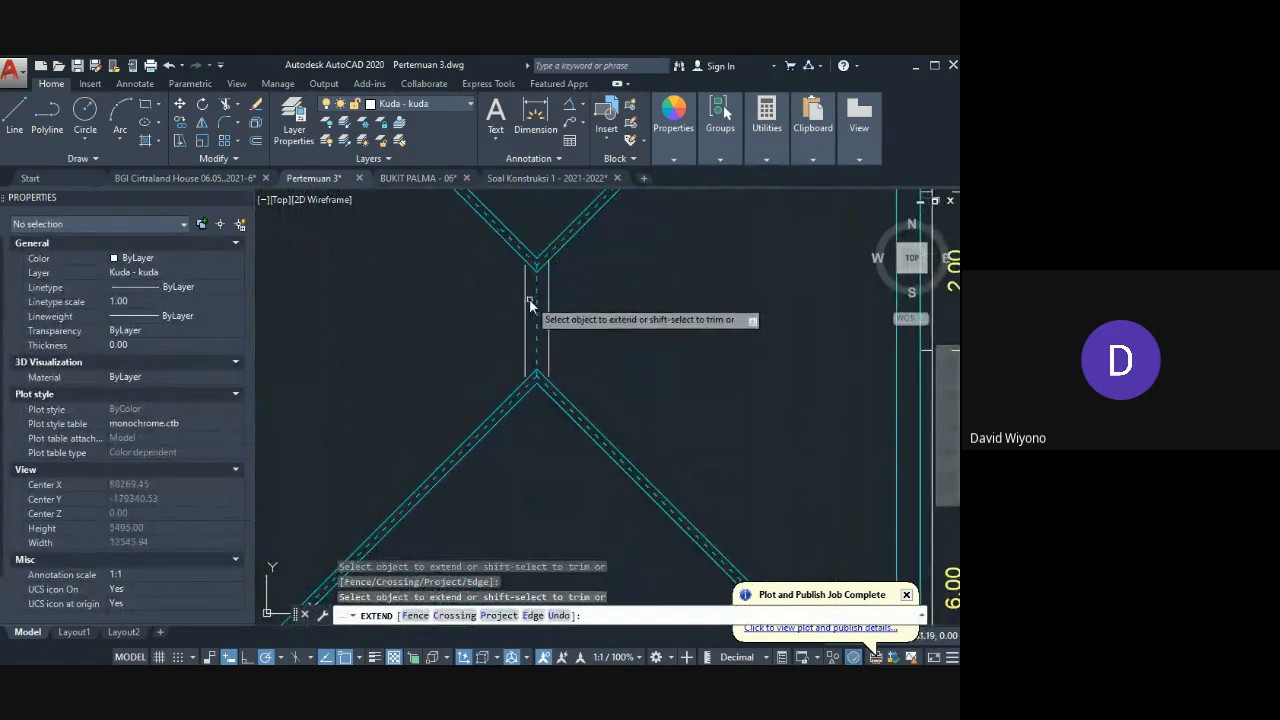
left_click(533, 300)
left_click(549, 349)
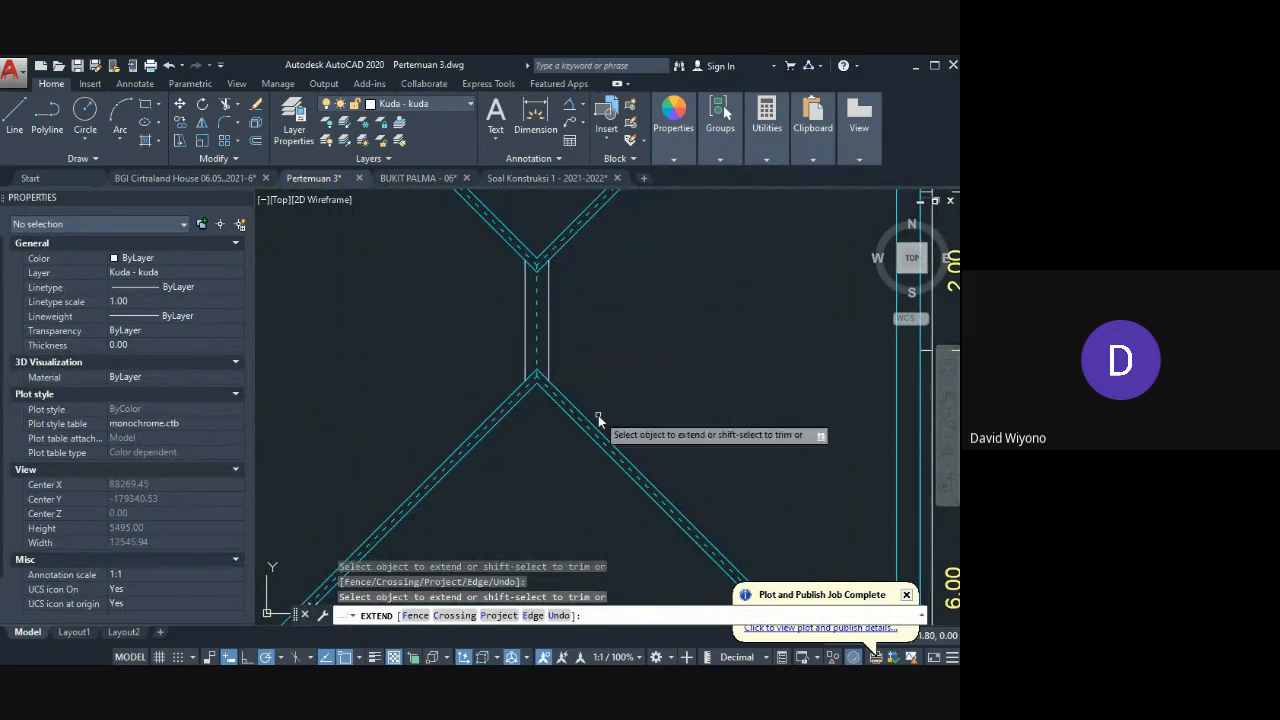
key("Escape")
Step: Draw a multiline at scale 300 along the dashed line from the diamond's right-hand corner down to the lower eave
scroll(591, 397, "down", 5)
scroll(608, 430, "up", 5)
middle_click_drag(599, 403, 571, 363)
scroll(571, 363, "down", 2)
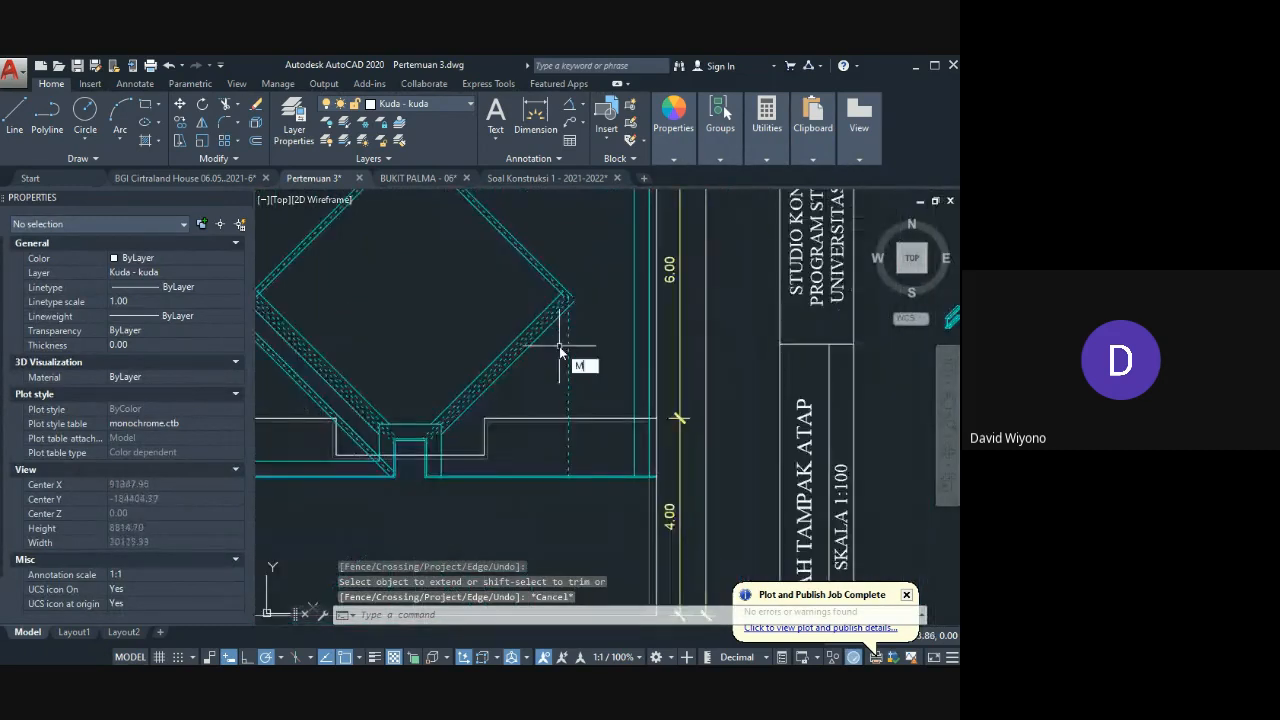
type("ml")
key("Return")
scroll(570, 305, "up", 3)
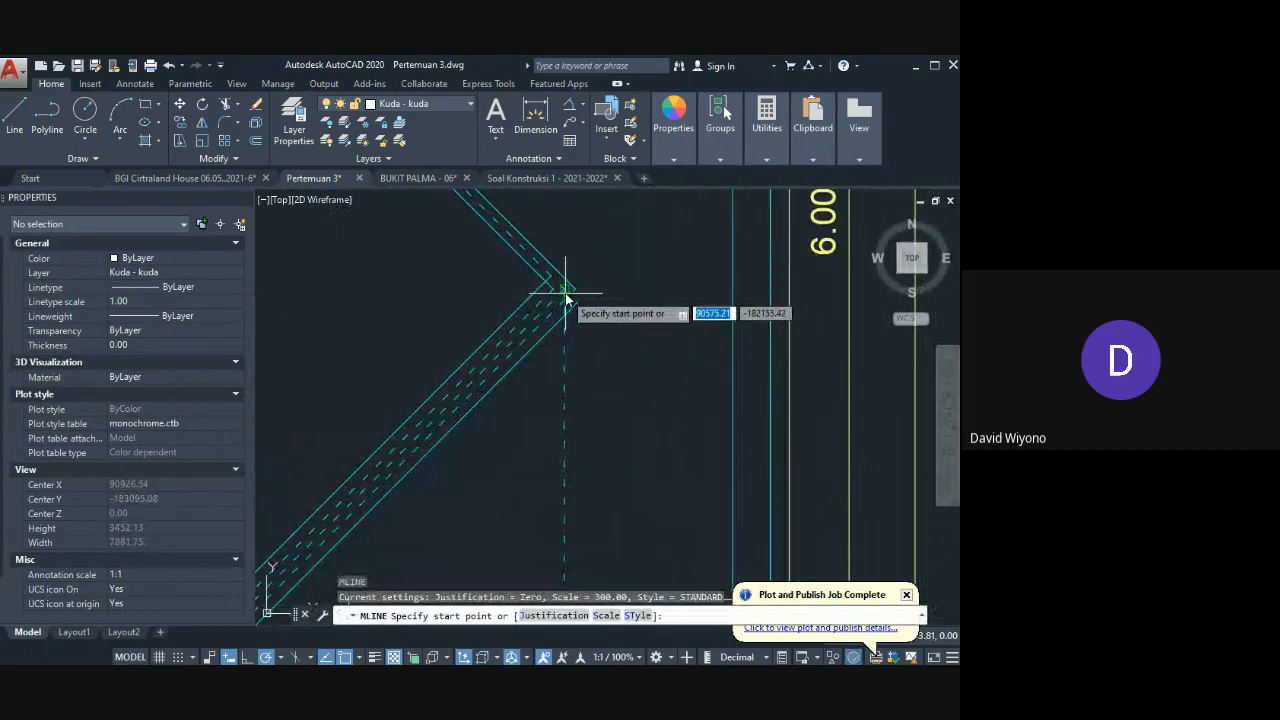
left_click(565, 299)
scroll(560, 400, "down", 3)
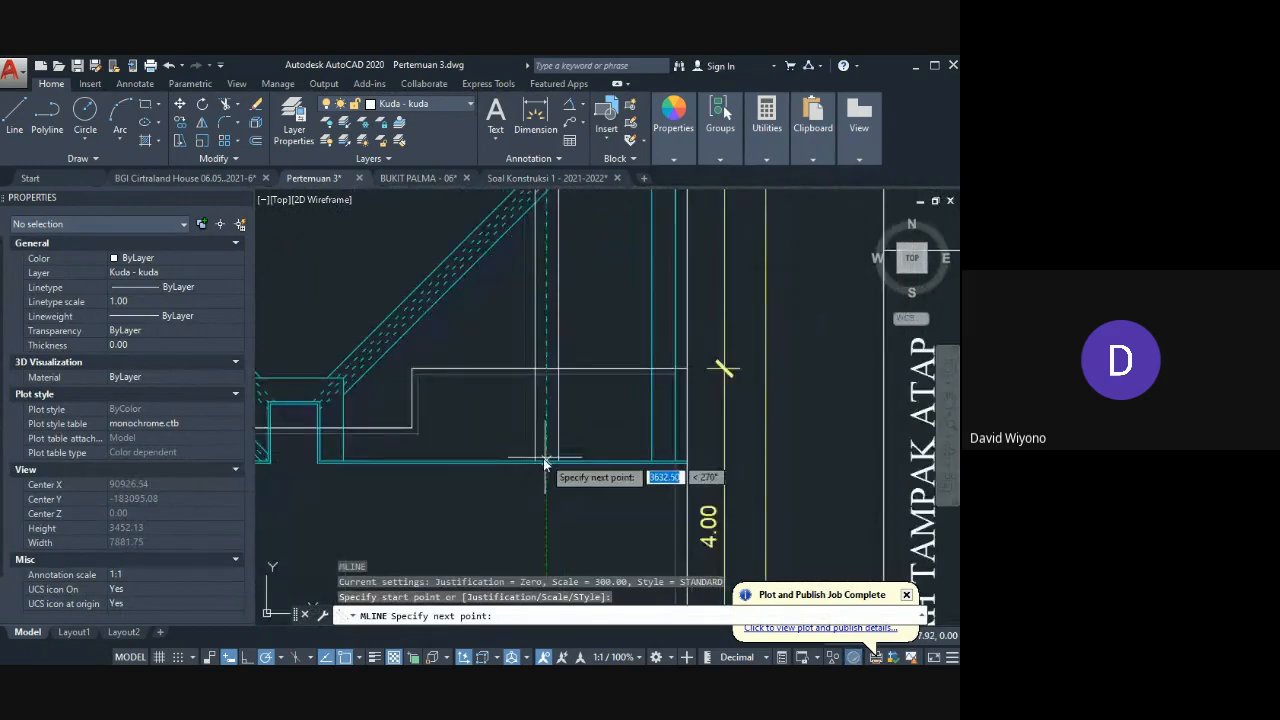
key("Escape")
Step: Draw a short multiline at scale 300 from the small lower-left gable's apex up to the diamond's left-hand corner
scroll(480, 417, "down", 4)
key("Return")
scroll(338, 374, "up", 4)
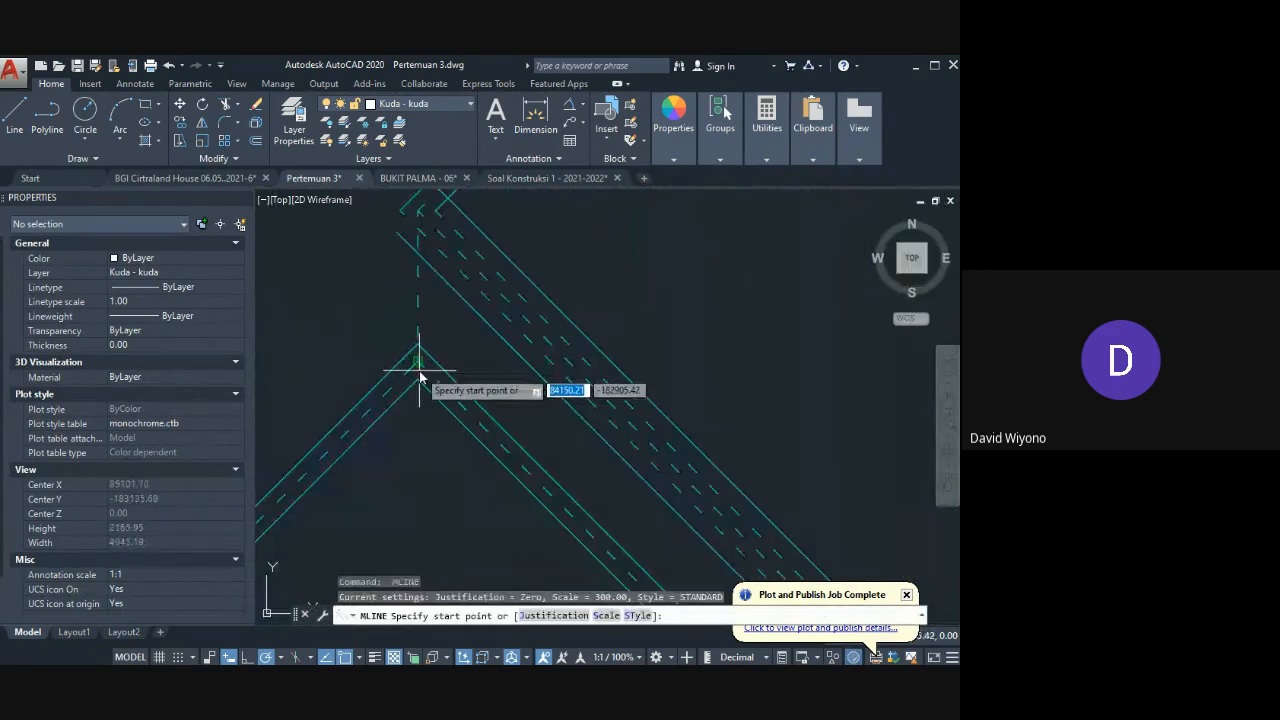
left_click(418, 351)
left_click(418, 211)
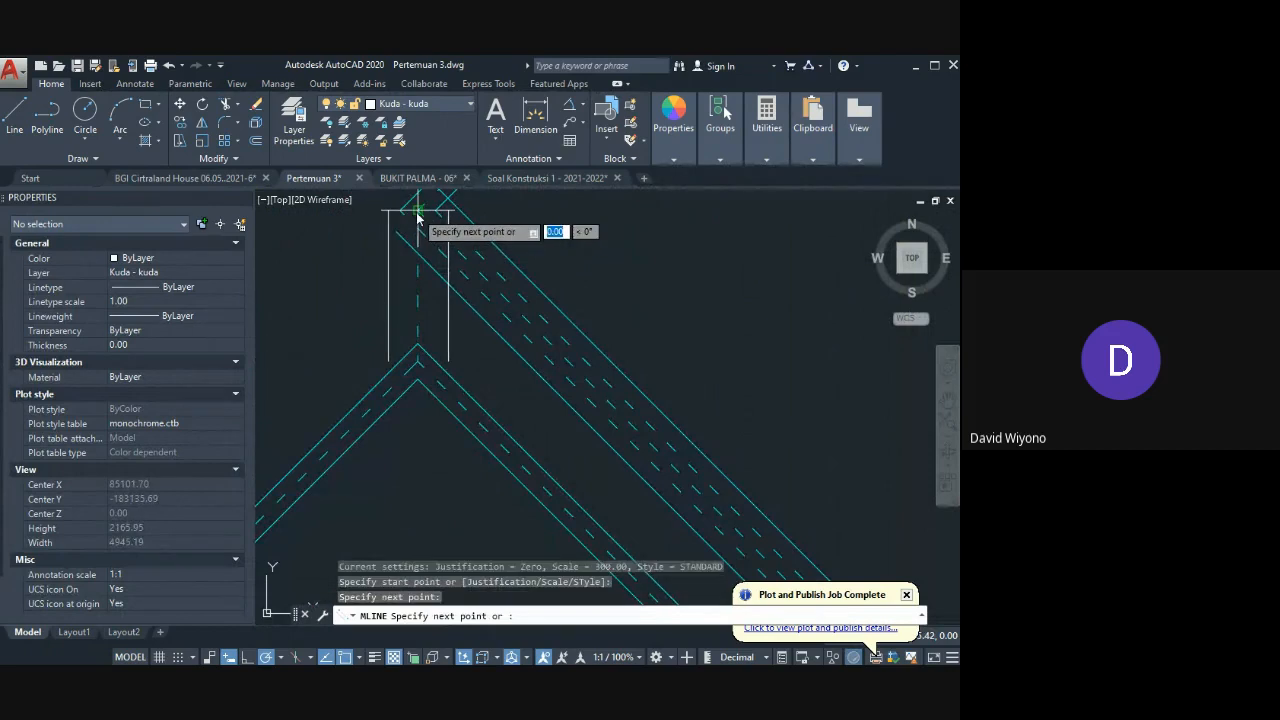
key("Return")
Step: Extend the outer diagonal line at the diamond's left-hand corner to meet the short multiline
middle_click_drag(420, 240, 446, 312)
type("ex")
key("Return")
key("Return")
left_click(431, 278)
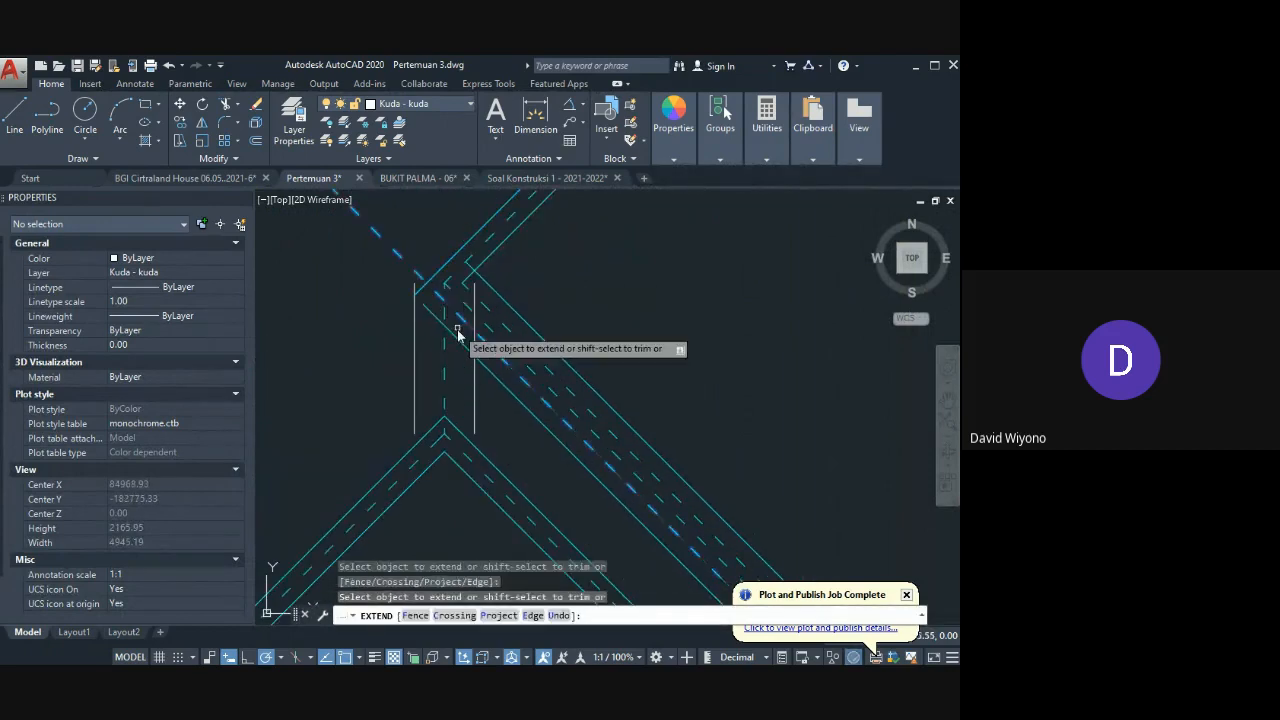
left_click(476, 290)
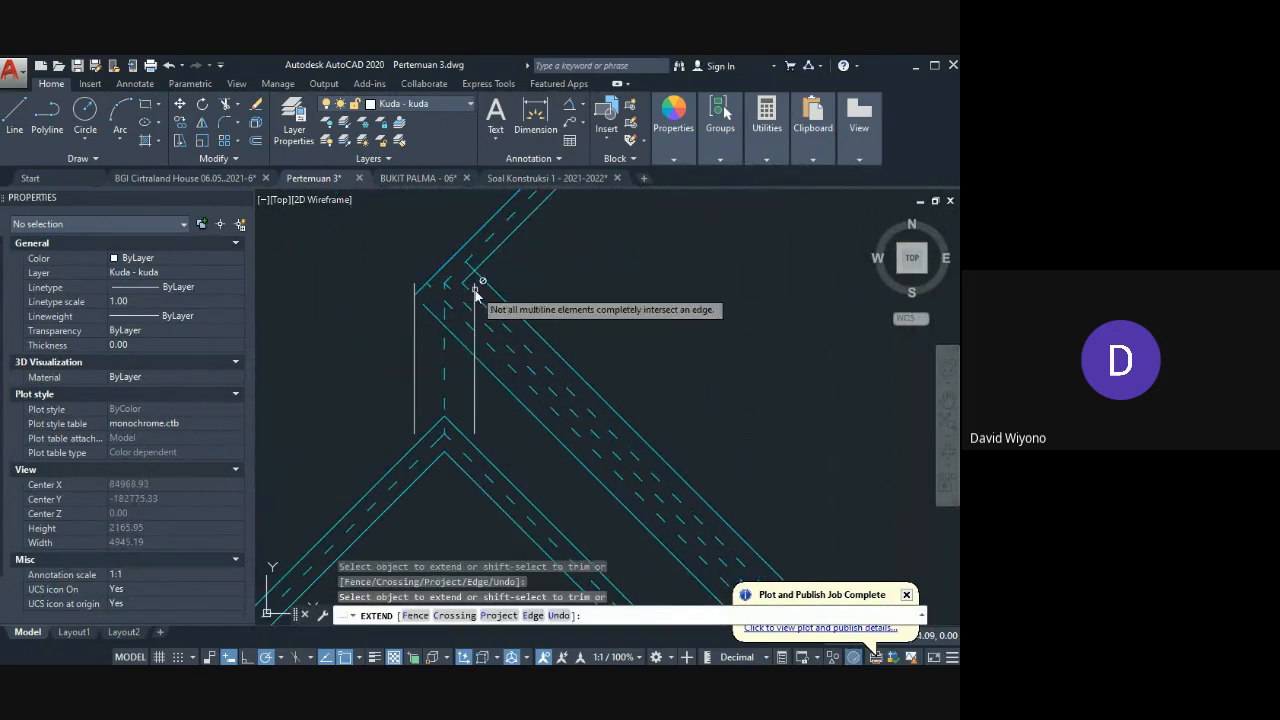
key("Return")
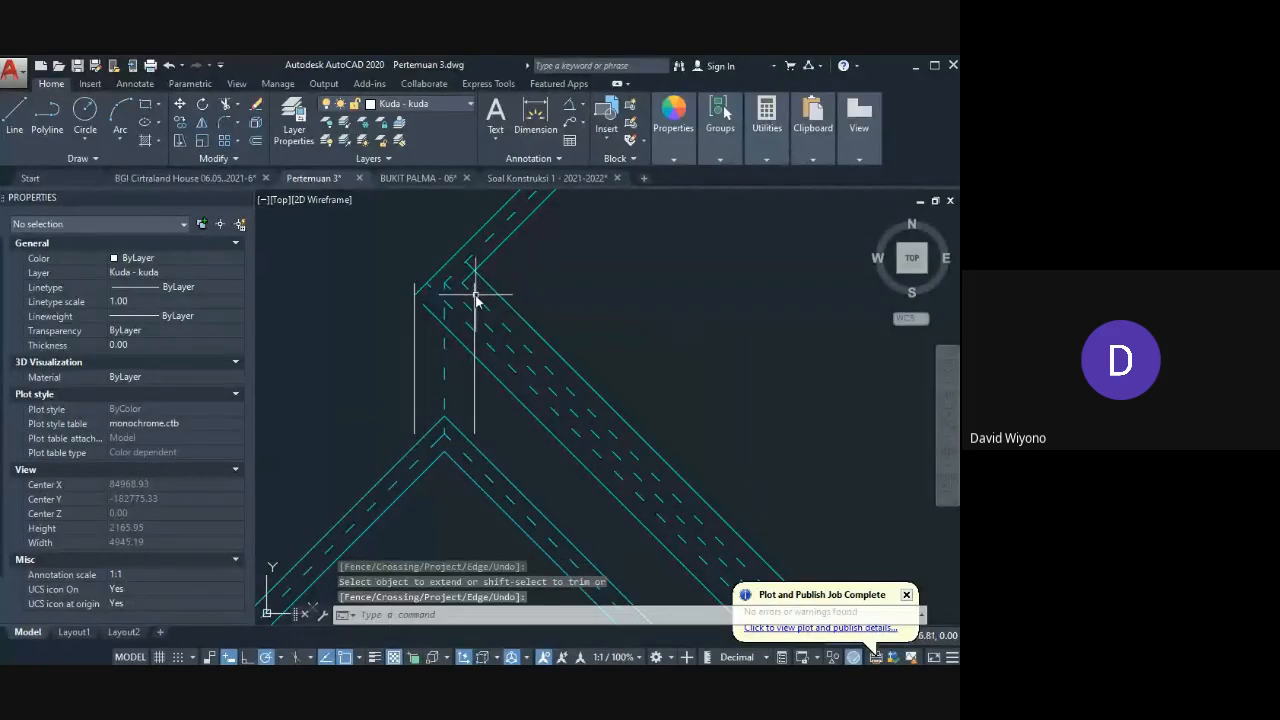
Step: Explode the short multiline above the small gable into separate lines
type("tr")
key("Return")
key("Escape")
key("Escape")
Step: Trim the upper ends of the two short lines where they overrun the diamond's left-hand corner and diagonal band
type("tr")
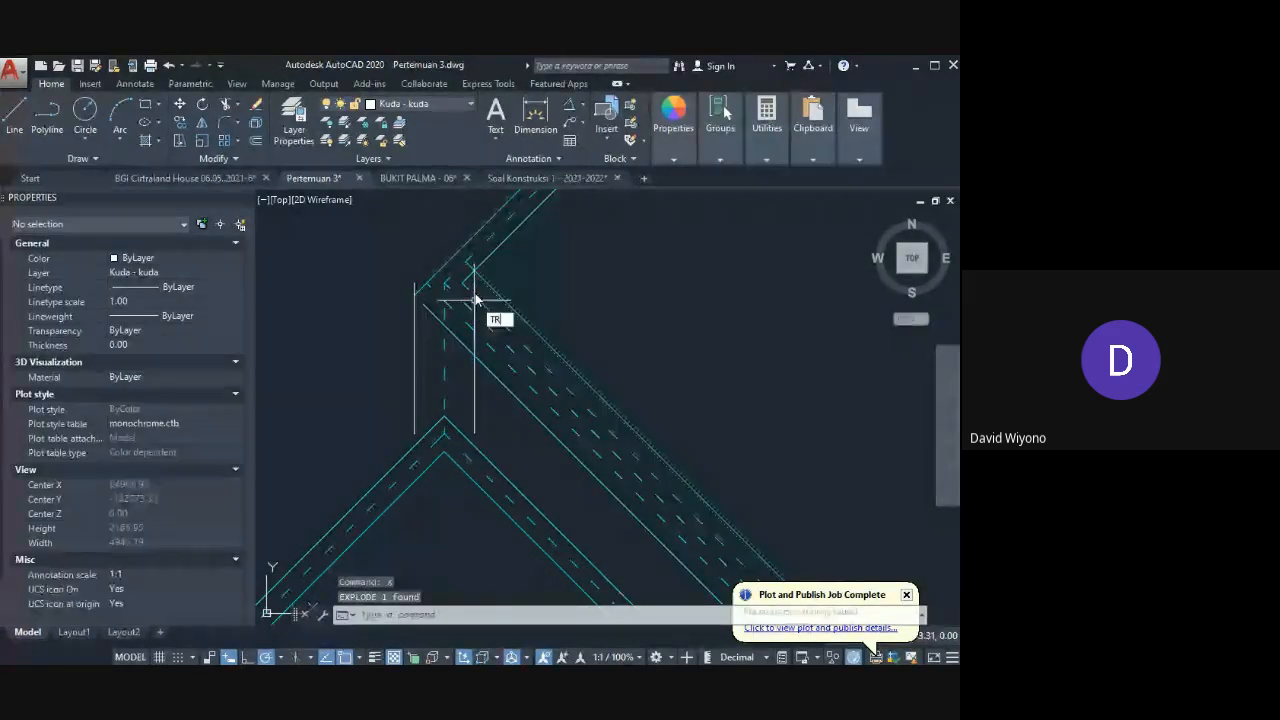
key("Return")
left_click(418, 289)
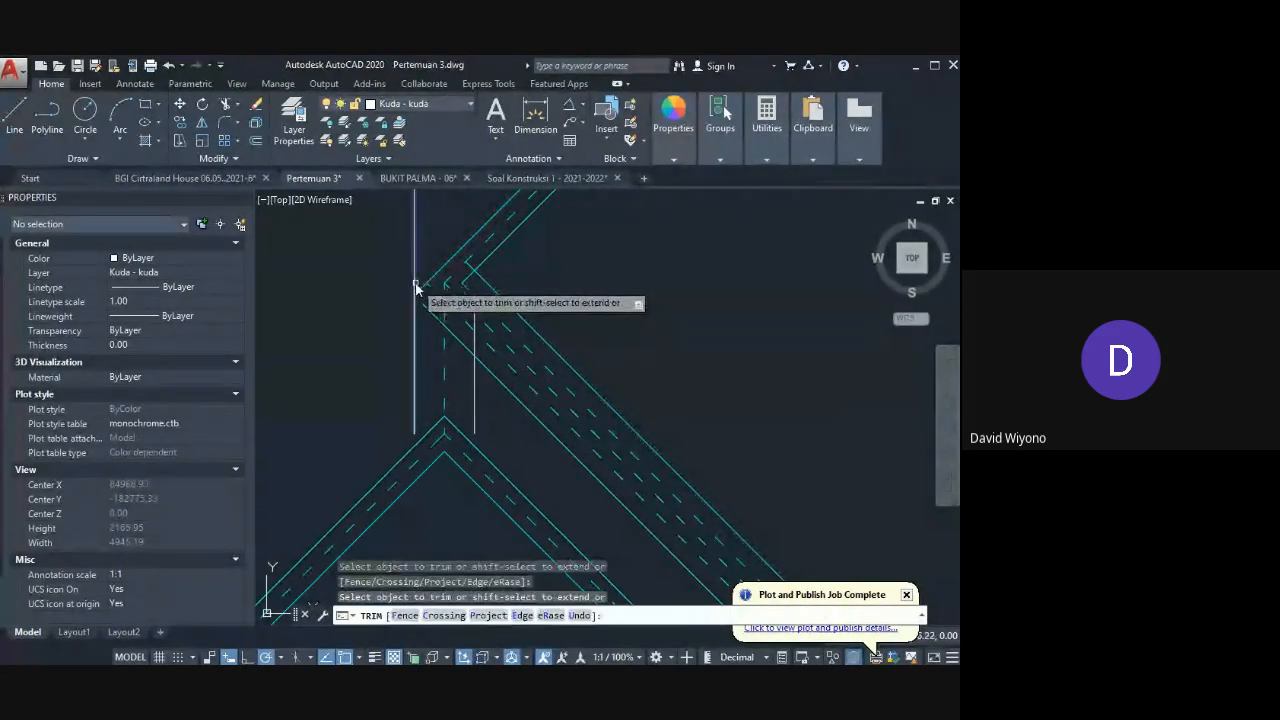
scroll(471, 297, "up", 2)
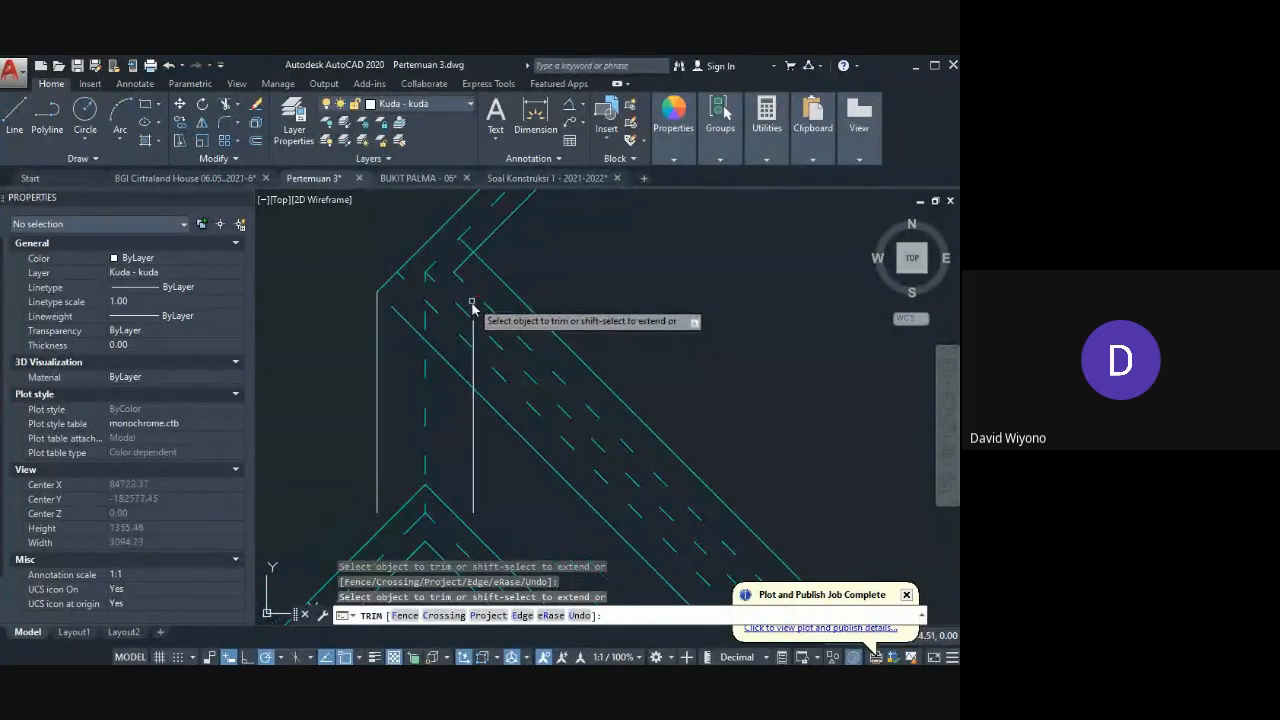
left_click(473, 369)
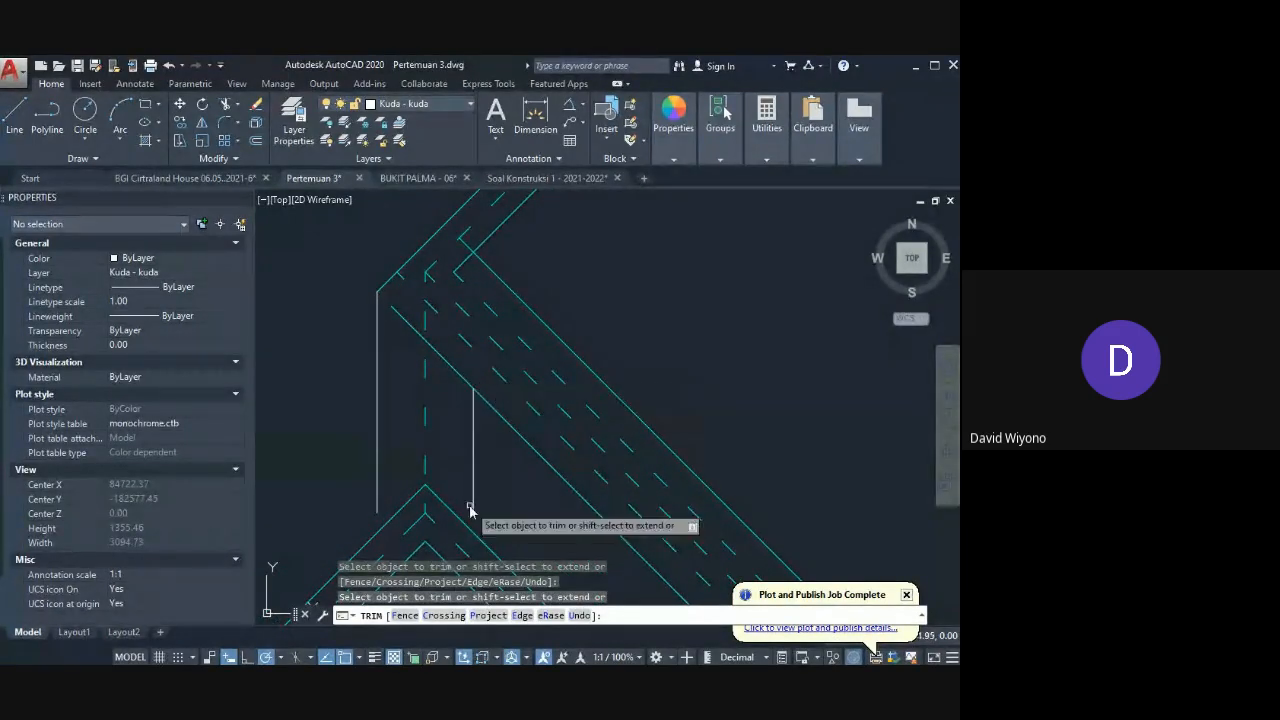
Step: Extend the lower ends of the two short lines to the outer slopes of the small gable
left_click(472, 505, "shift")
left_click(400, 496)
left_click(480, 436)
scroll(505, 380, "down", 10)
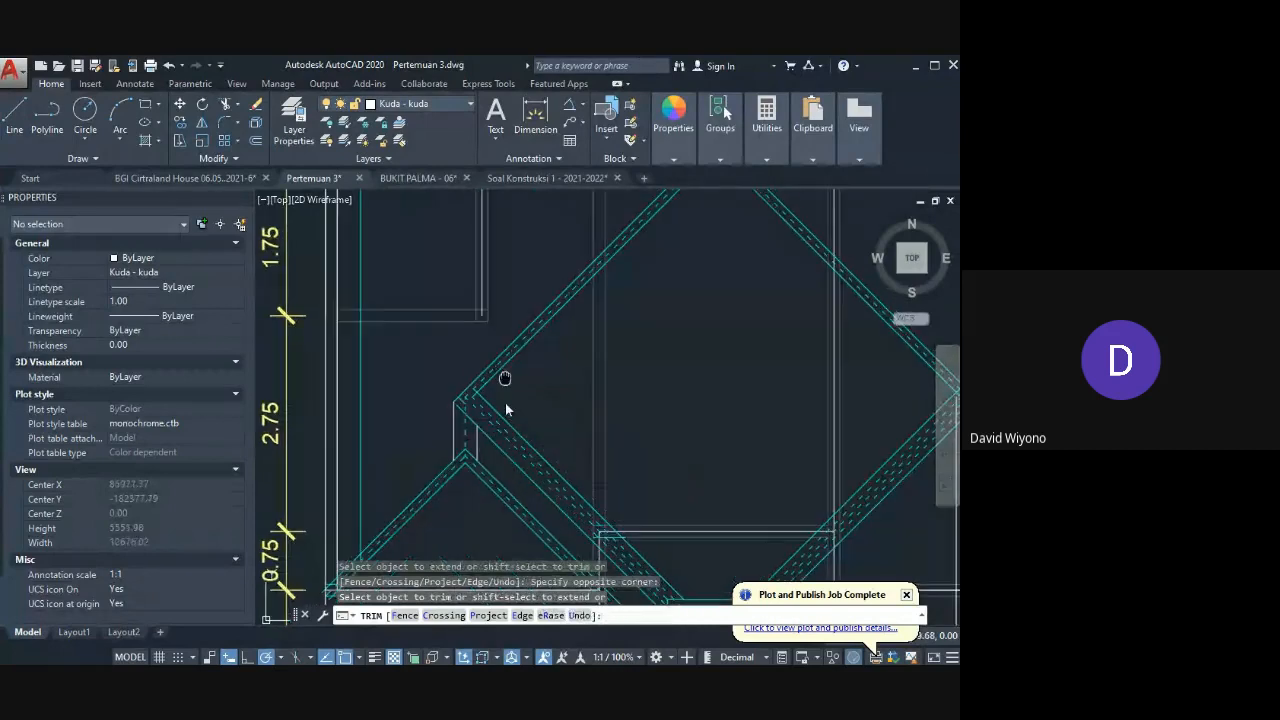
scroll(505, 384, "up", 6)
key("Escape")
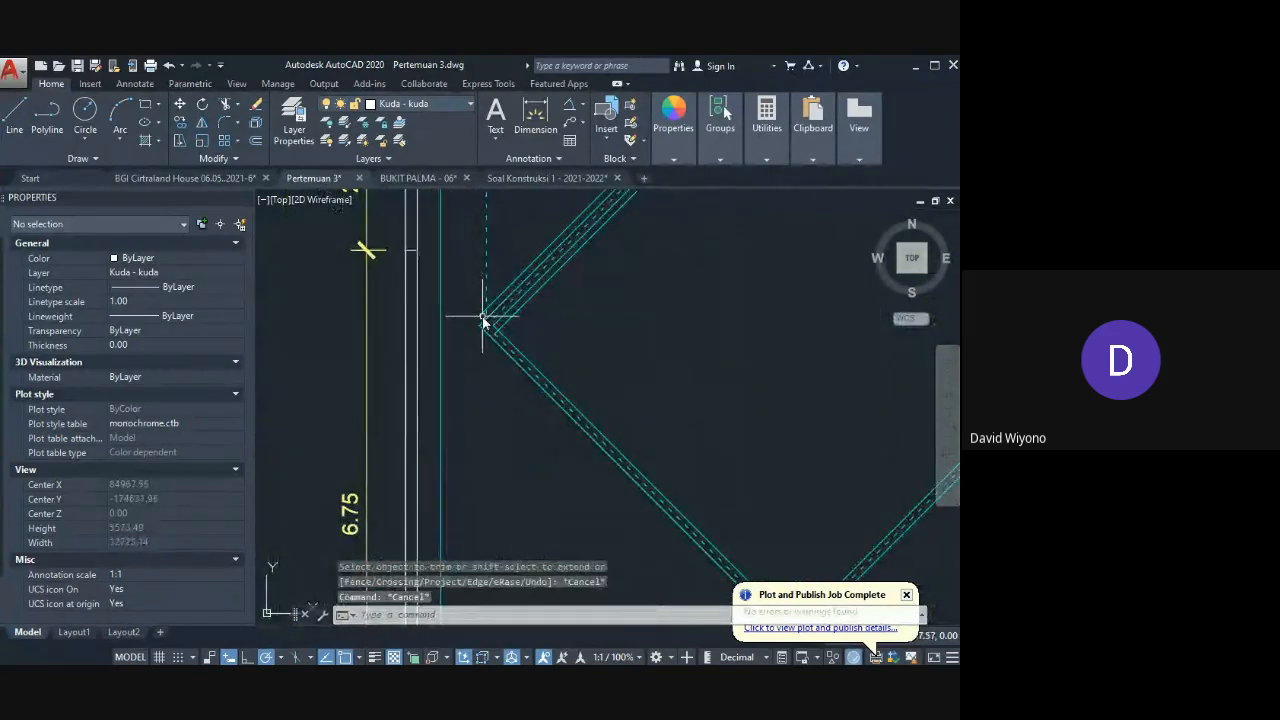
Step: Draw a multiline at scale 300 over the upper-left vertical dashed line, from the diagonal bands' corner up to the small valley
type("ml")
key("Return")
type("s")
key("Return")
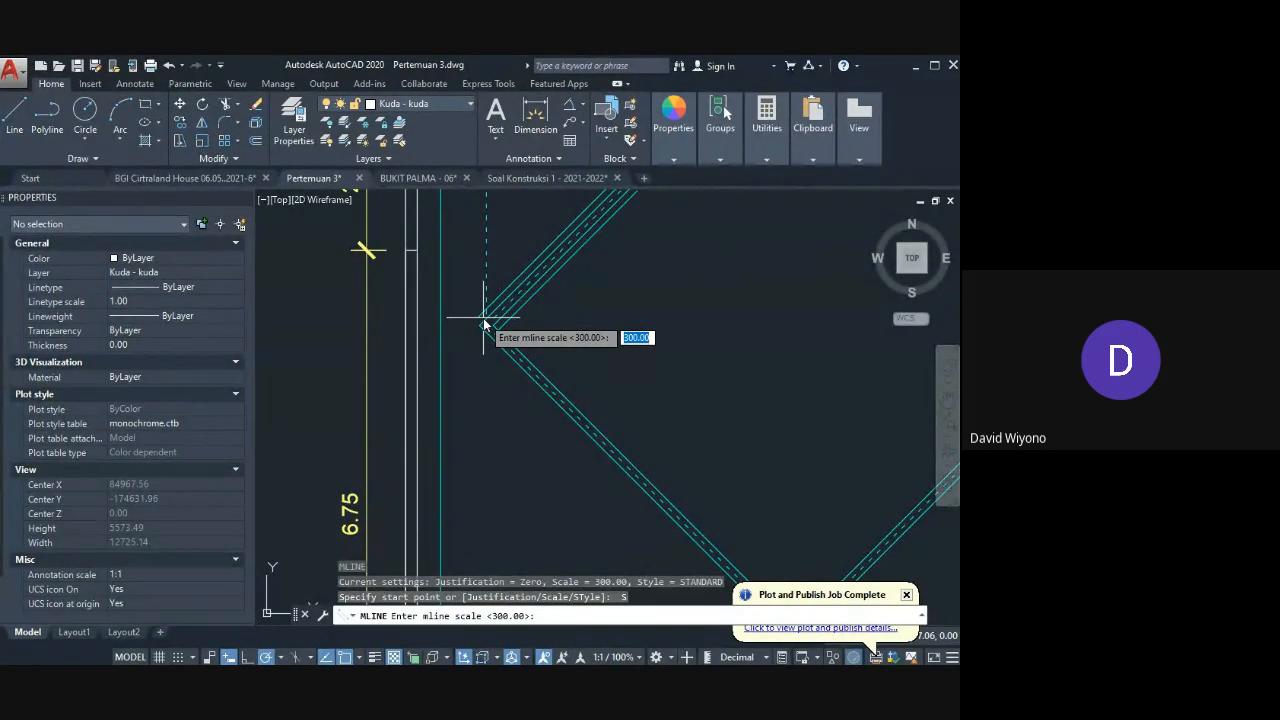
scroll(491, 320, "up", 4)
key("Return")
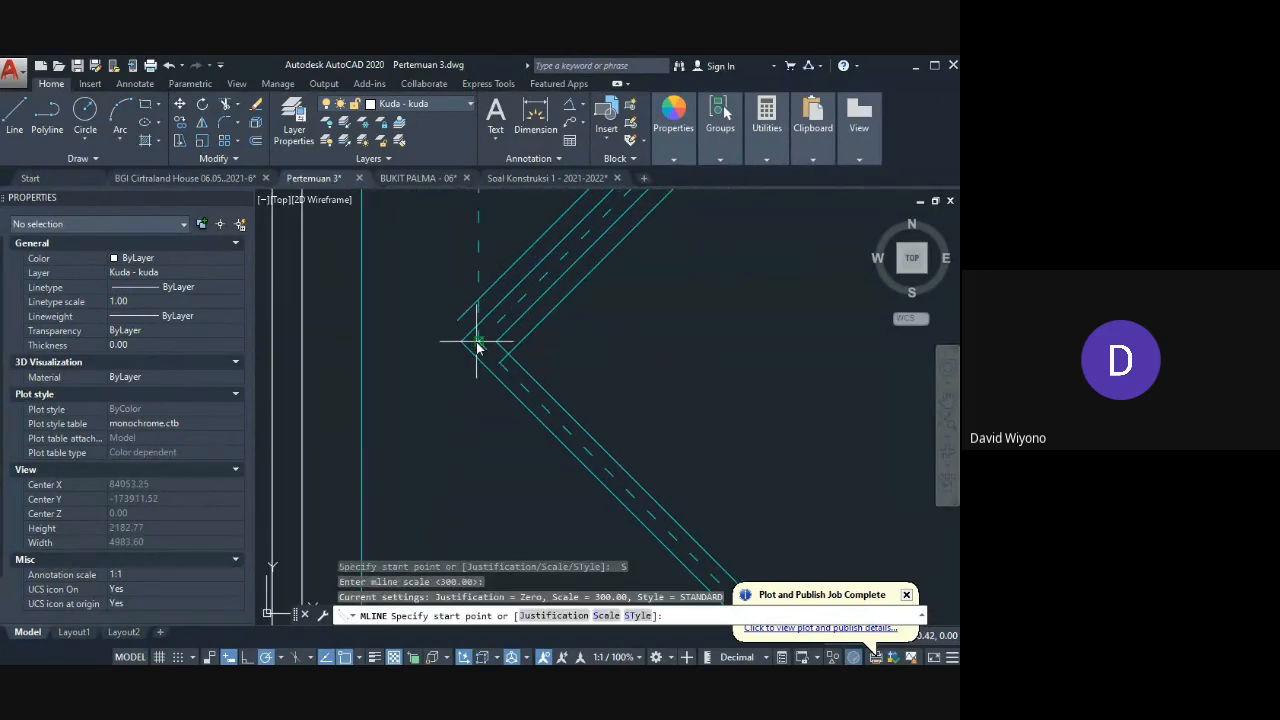
left_click(476, 343)
scroll(486, 342, "down", 2)
middle_click_drag(494, 285, 485, 411)
left_click(475, 230)
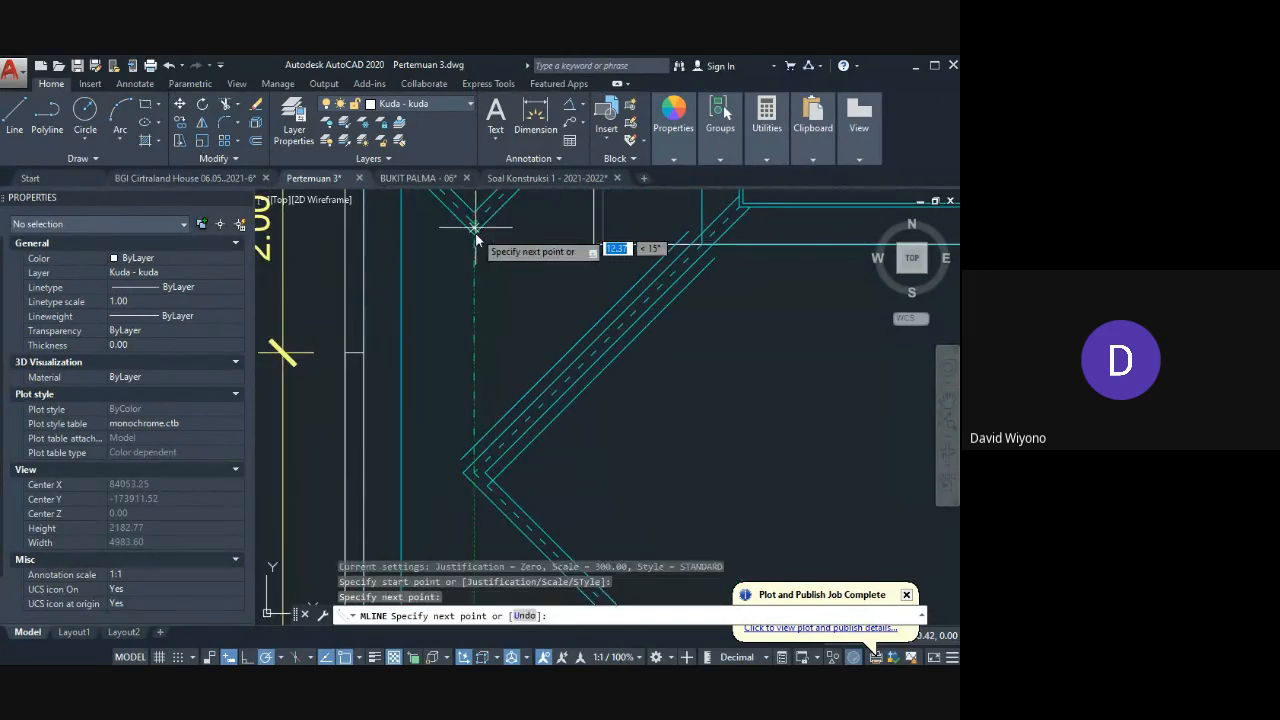
key("Return")
left_click(517, 482)
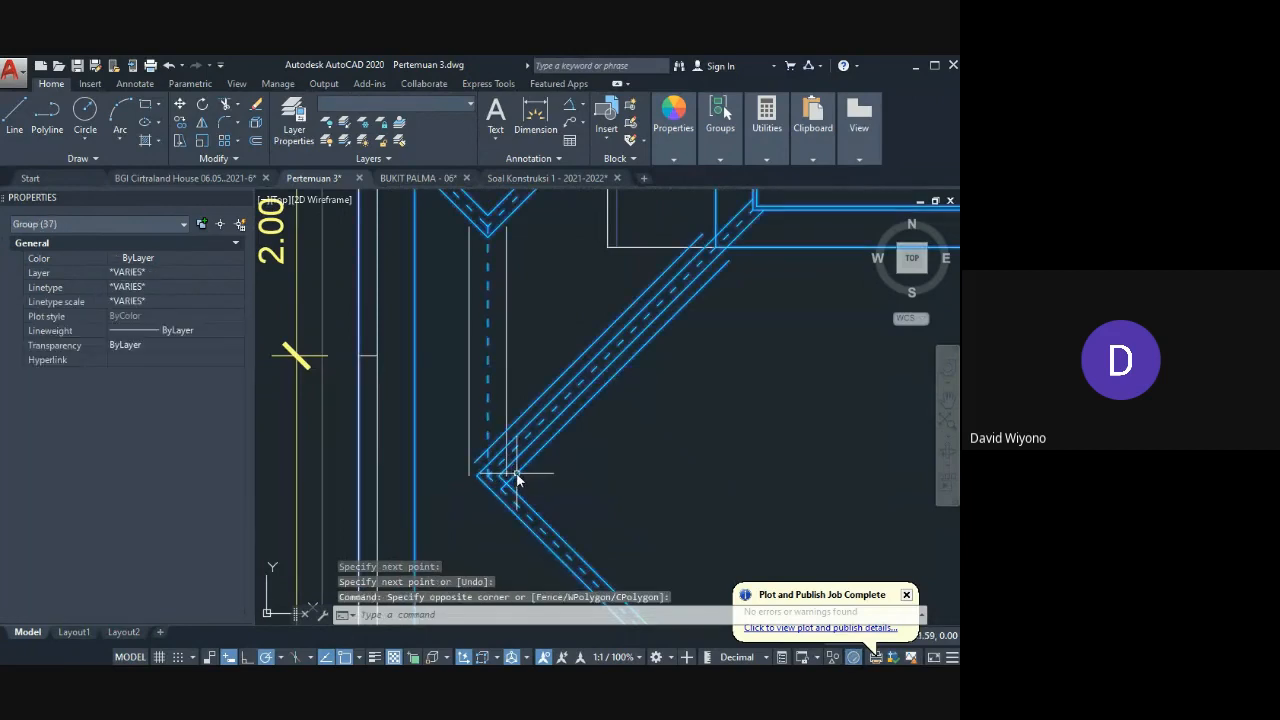
key("Escape")
key("Escape")
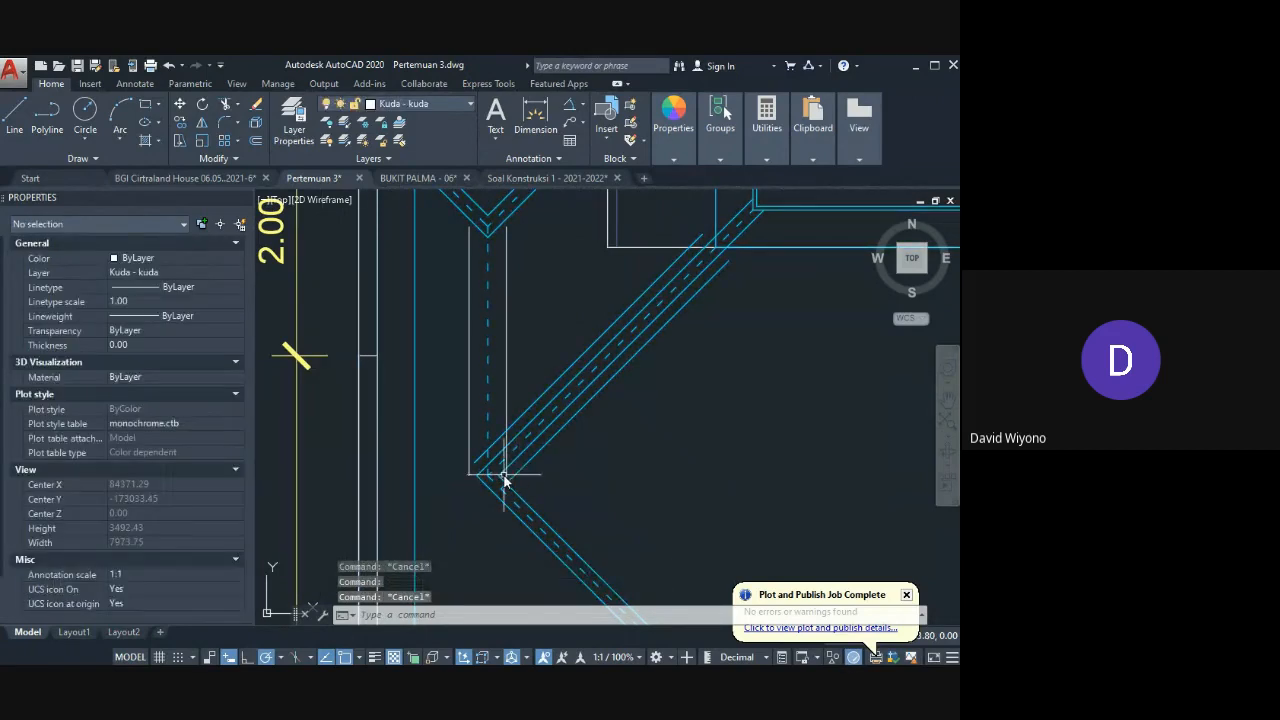
type("f")
key("Return")
left_click(474, 457)
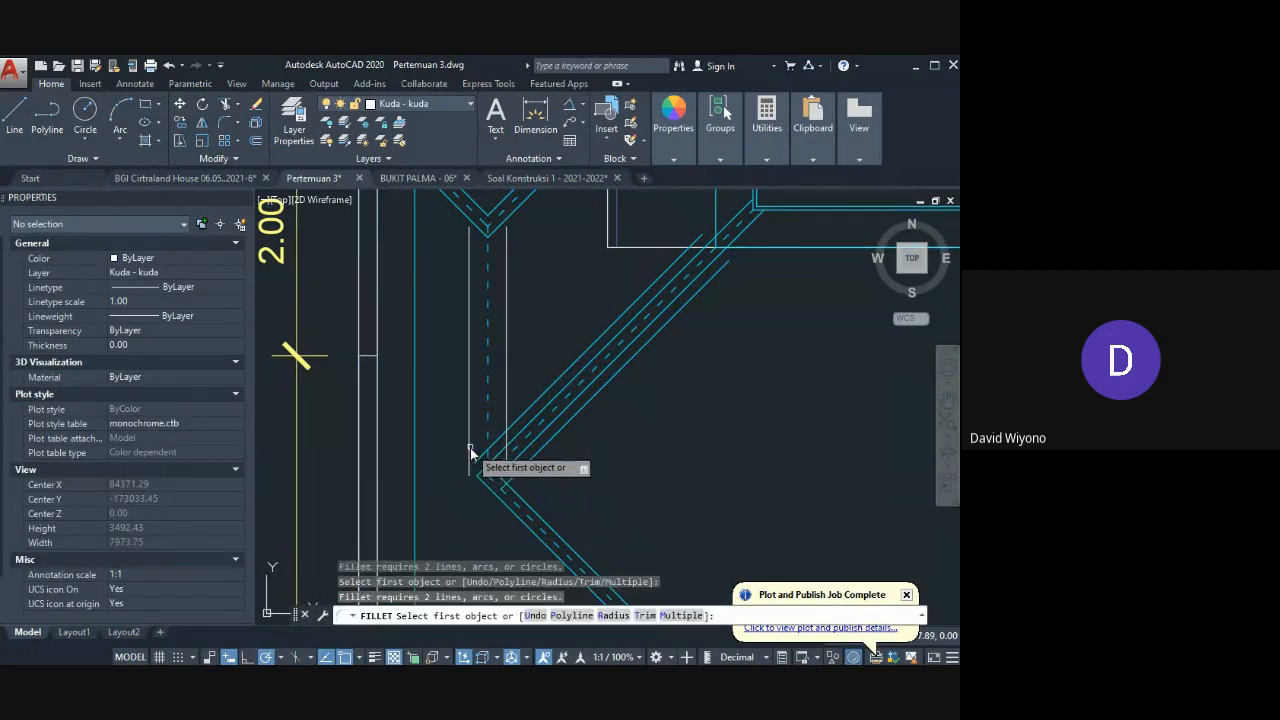
key("Escape")
Step: Explode the new vertical multiline into separate lines
left_click(474, 449)
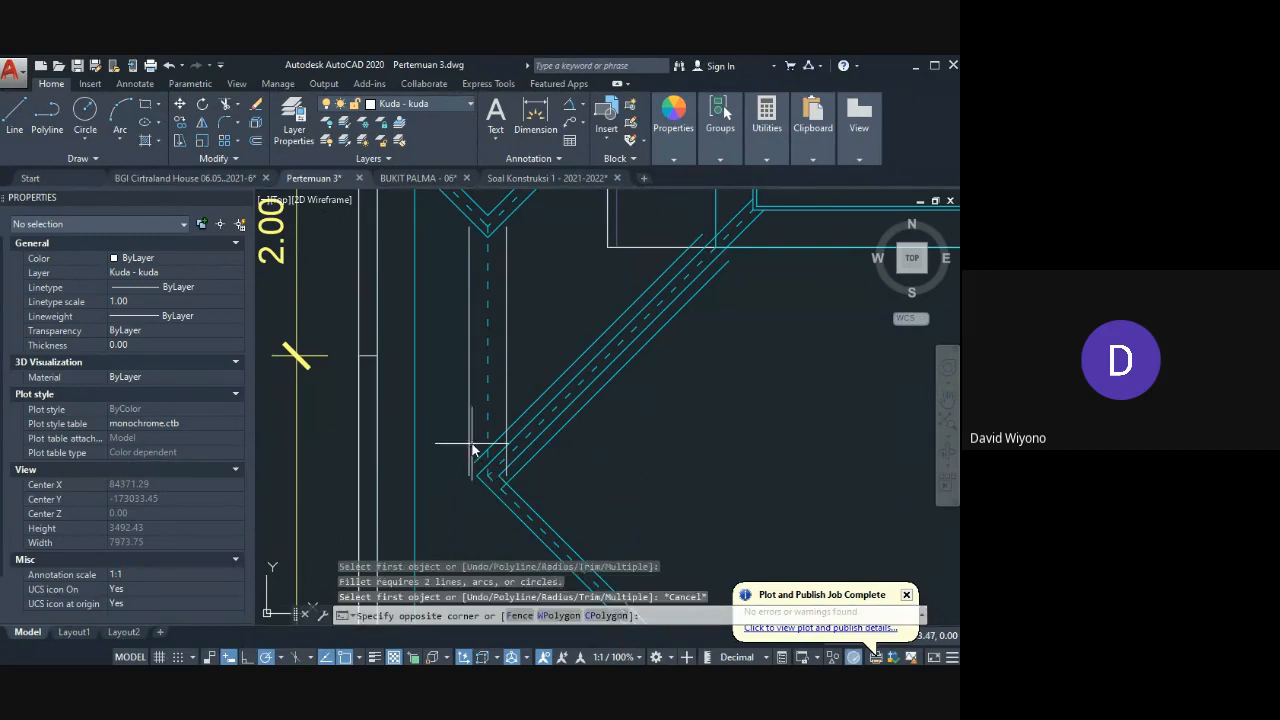
left_click(471, 449)
type("x")
key("Return")
Step: Try to fillet the left vertical line with the adjoining diagonal band
type("f")
key("Return")
left_click(471, 452)
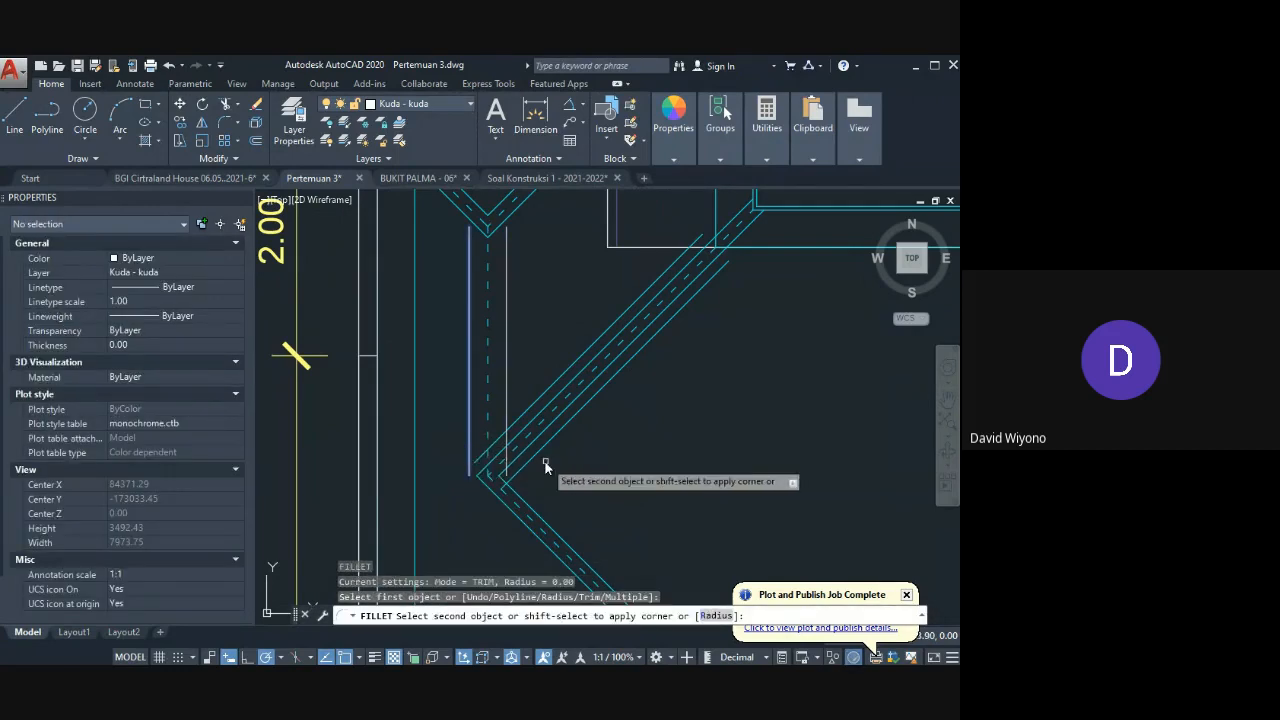
left_click(527, 452)
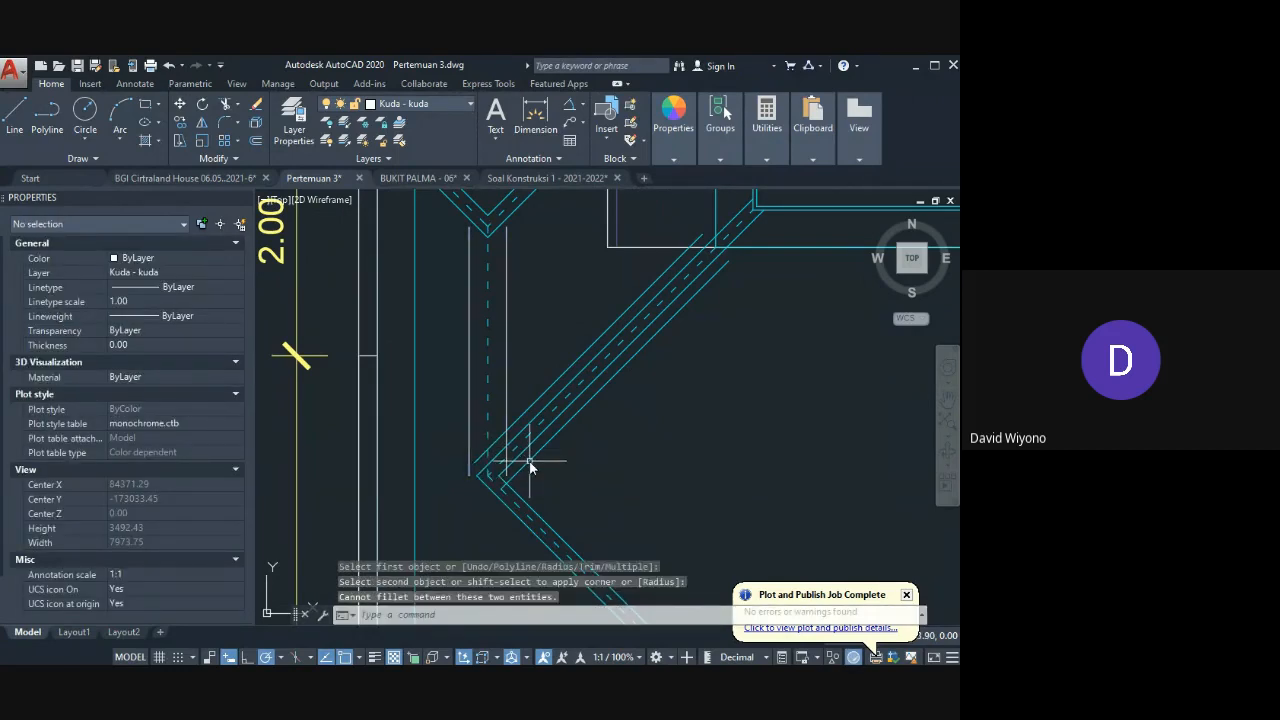
key("Escape")
left_click(526, 465)
key("Escape")
Step: Draw a line over the inner edge of the upper diagonal band, starting at its inner corner
type("l")
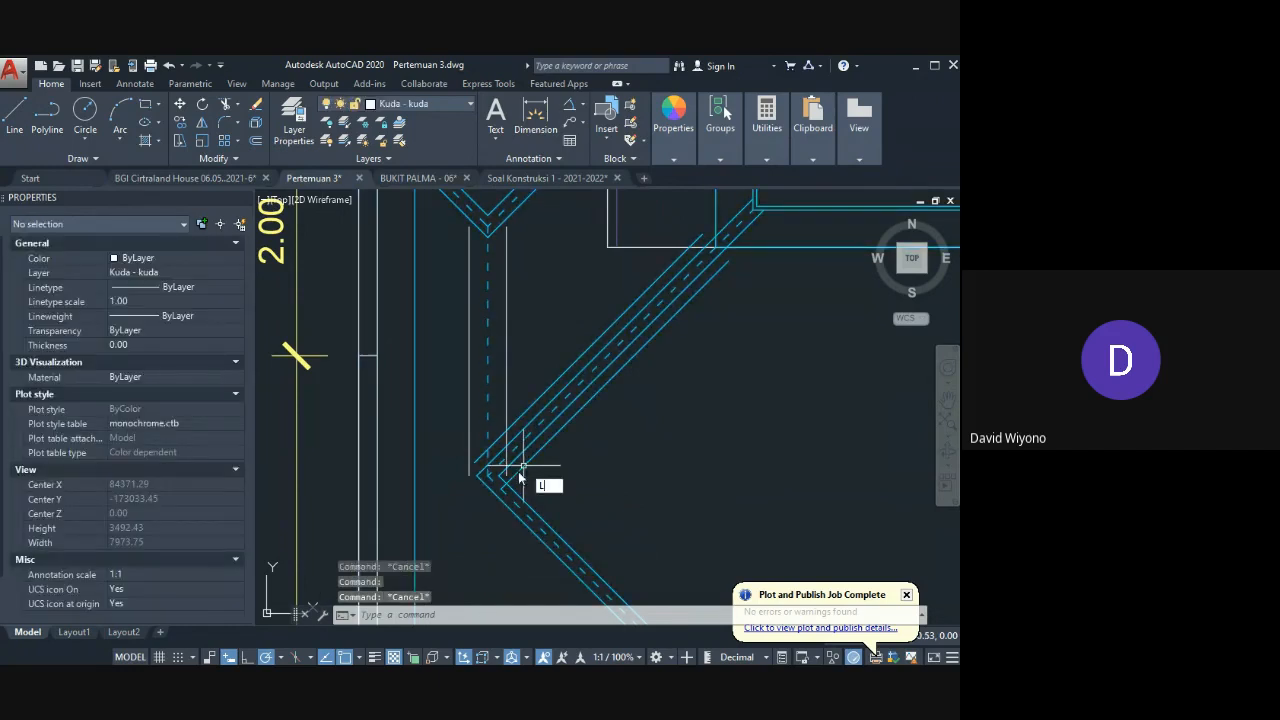
type("l")
key("Return")
left_click(508, 481)
key("Escape")
type("l")
key("Return")
left_click(507, 483)
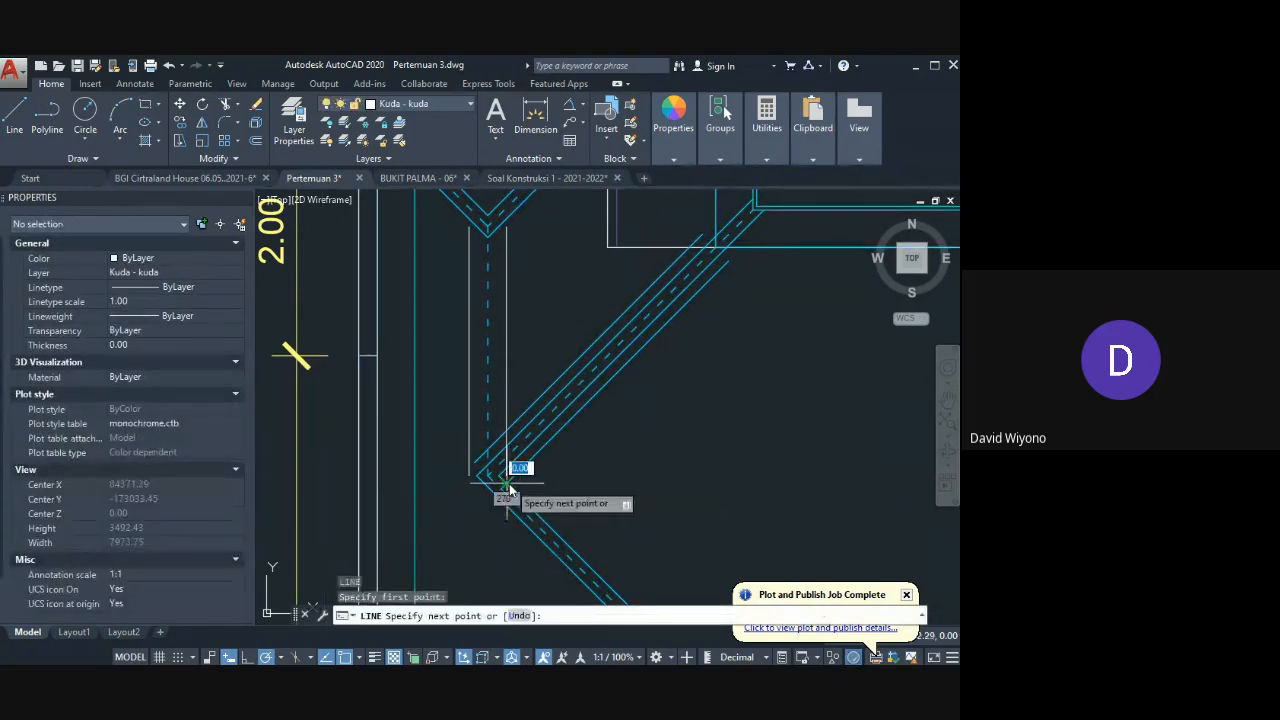
left_click(599, 388)
key("Escape")
middle_click_drag(437, 491, 490, 412)
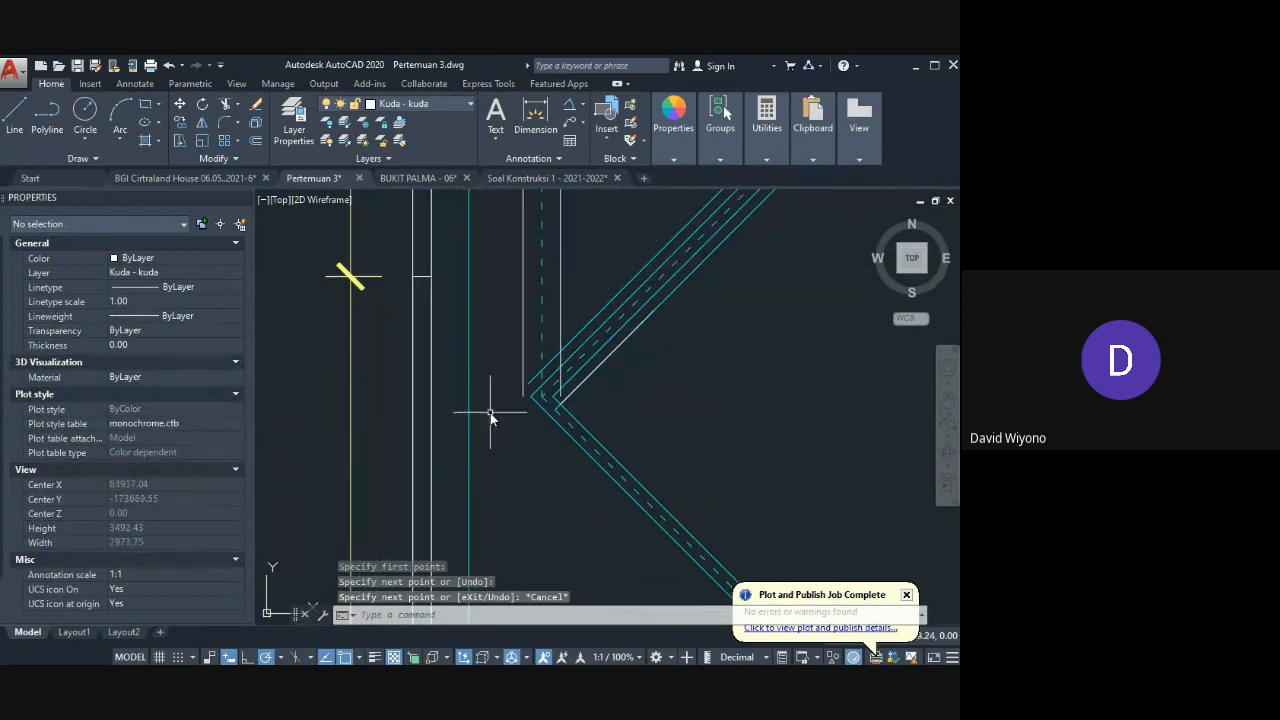
left_click(521, 382)
type("f")
key("Return")
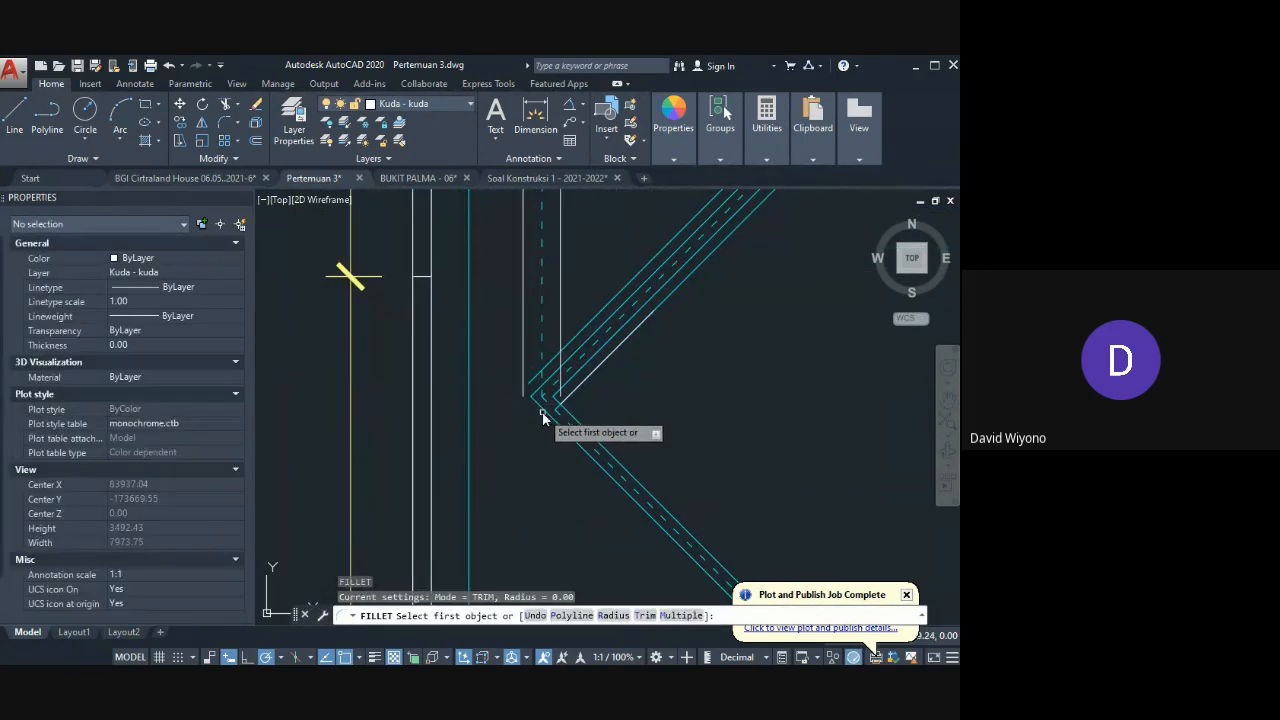
key("Escape")
key("Escape")
Step: Draw a short line over the lower diagonal band's outer edge and fillet it with the left vertical line at radius 0
type("l")
key("Return")
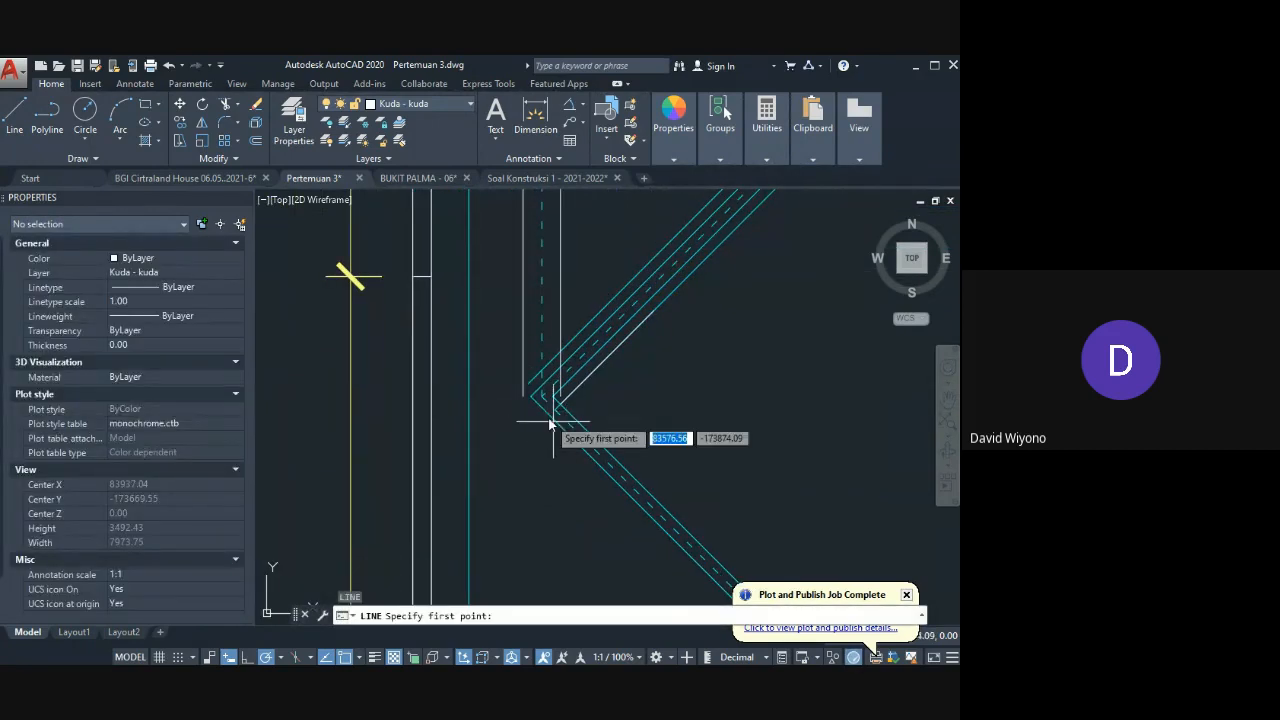
left_click(558, 430)
key("Escape")
type("d")
key("Return")
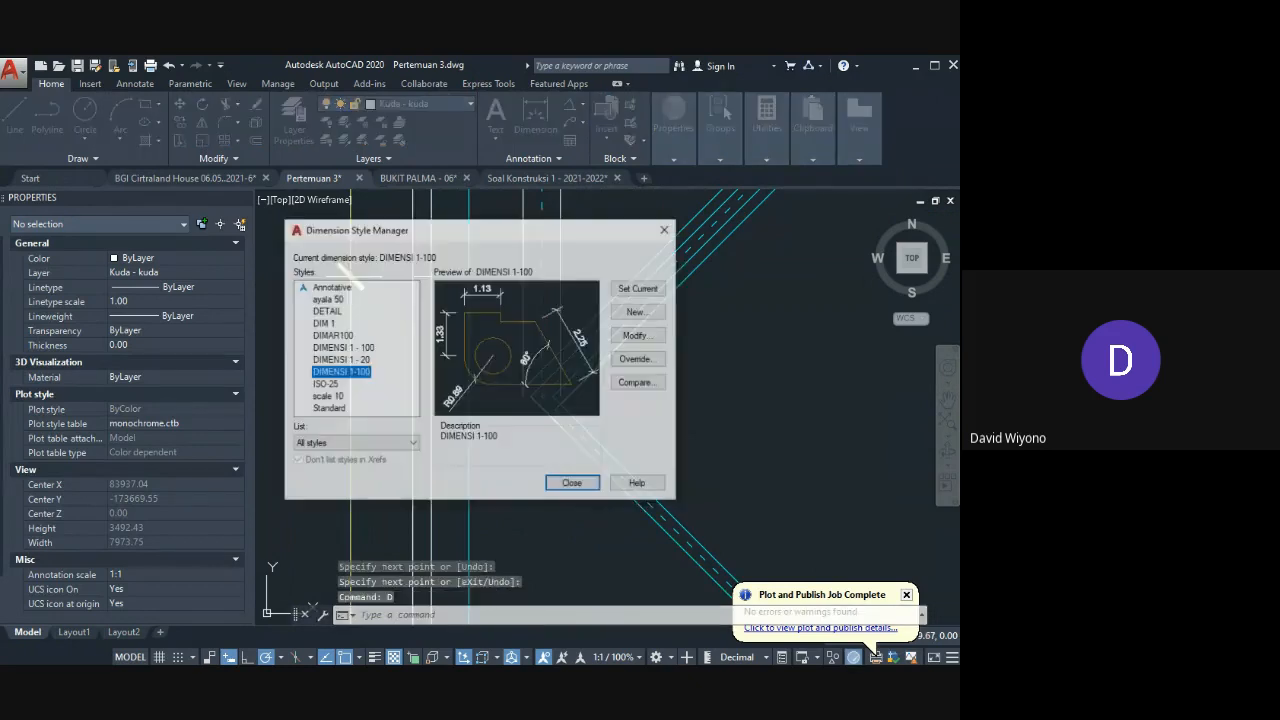
key("Escape")
type("f")
key("Return")
left_click(541, 416)
left_click(538, 401)
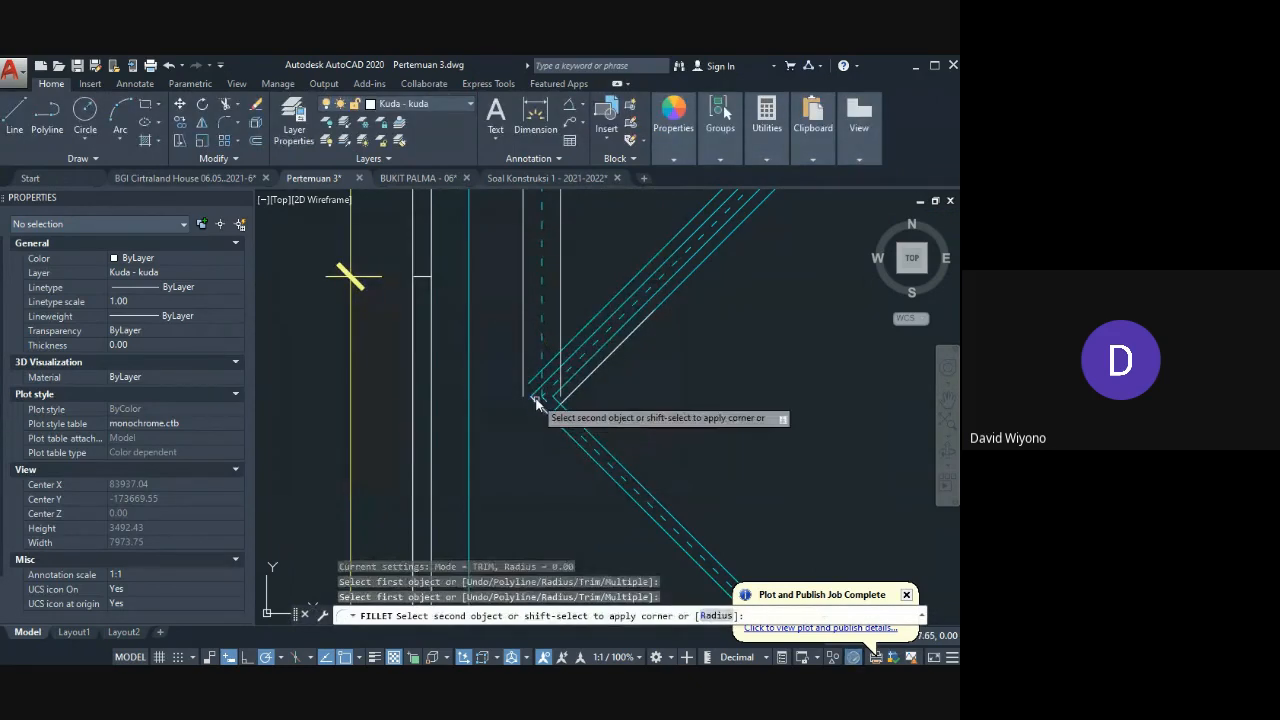
left_click(551, 374)
Step: Trim the right vertical line at the diagonal band's upper edge and delete the leftover piece inside the band
scroll(552, 373, "up", 2)
type("tr")
key("Return")
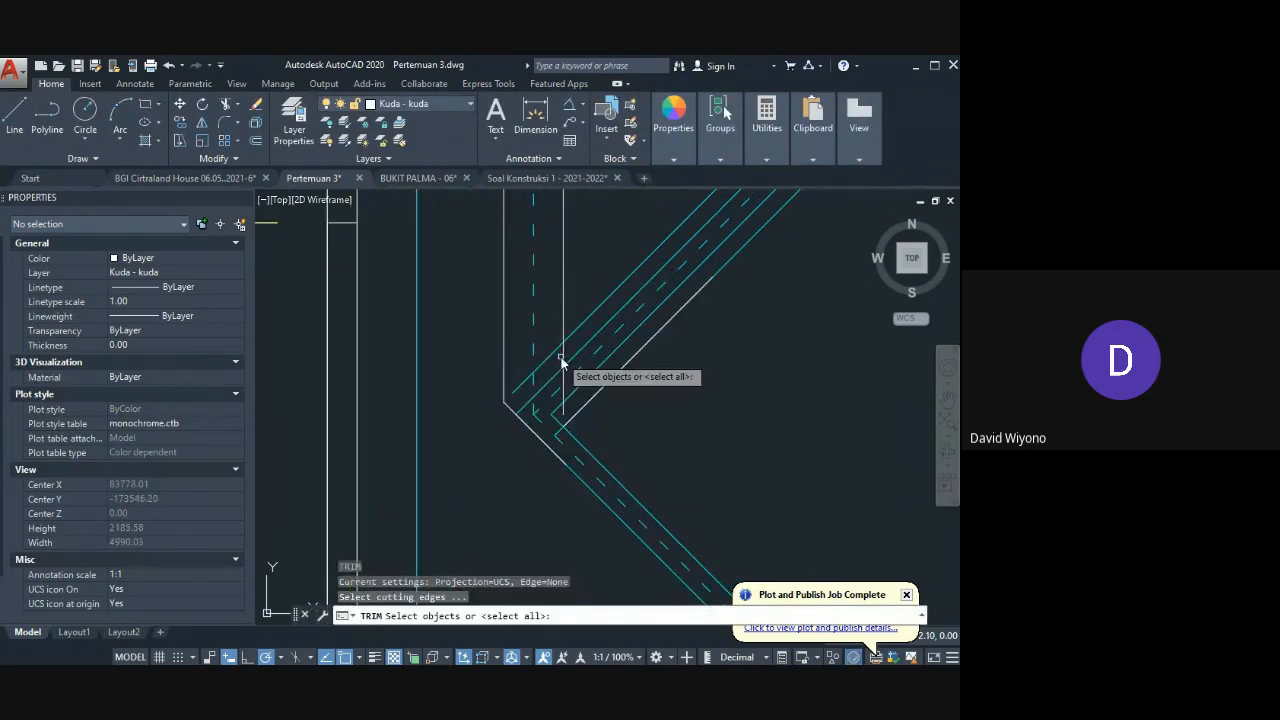
key("Return")
key("Escape")
left_click(566, 412)
key("Delete")
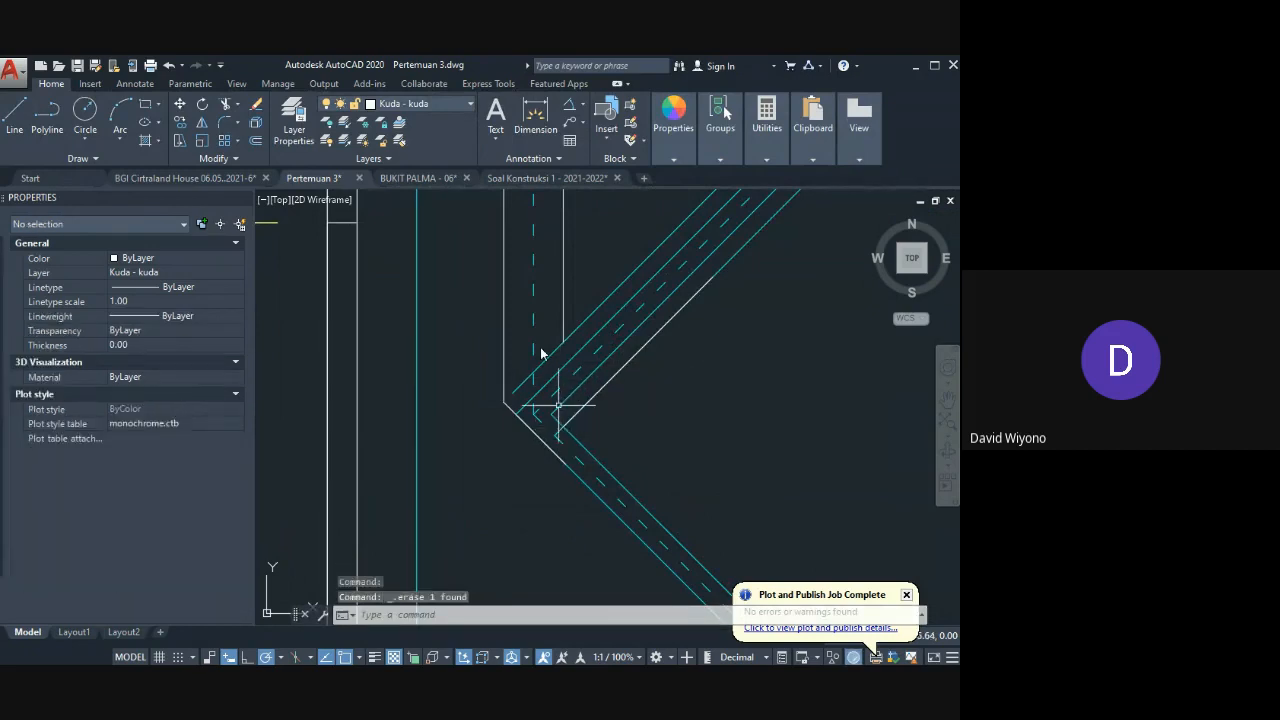
Step: Extend the upper ends of the two vertical lines to the small valley's slopes
scroll(543, 349, "down", 4)
scroll(490, 375, "up", 4)
type("ex")
key("Return")
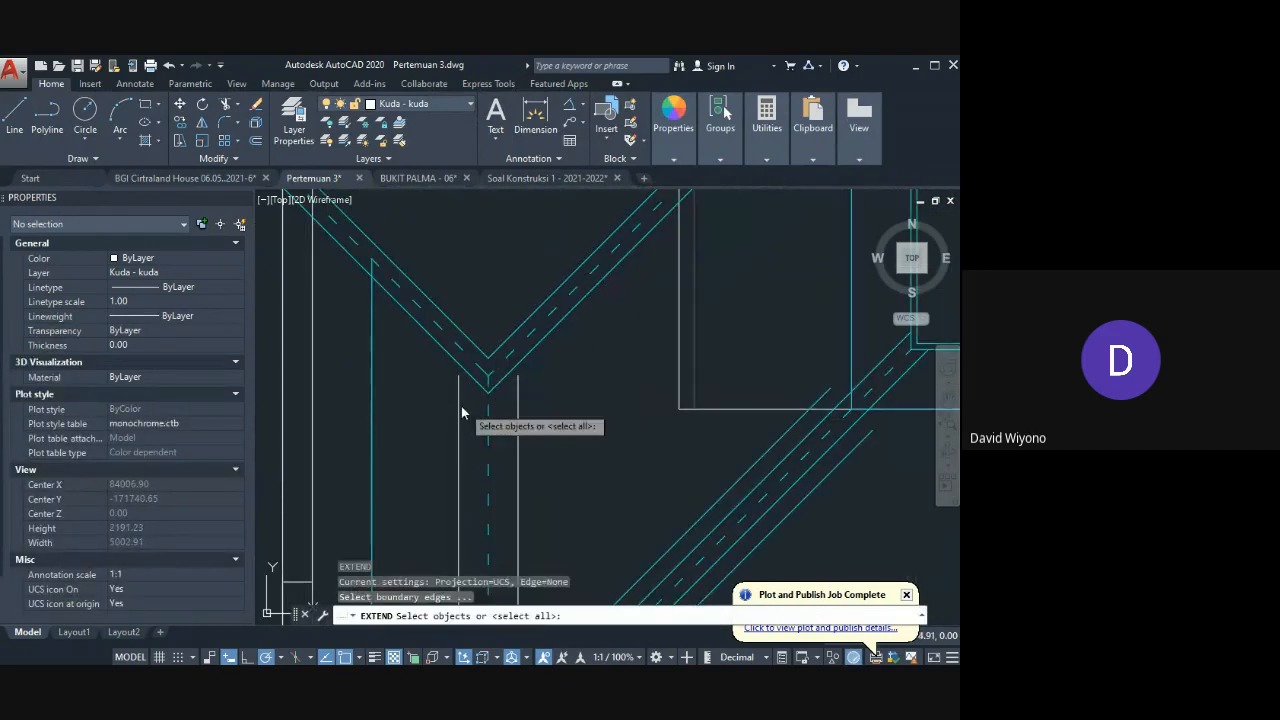
key("Return")
key("Escape")
scroll(517, 400, "down", 4)
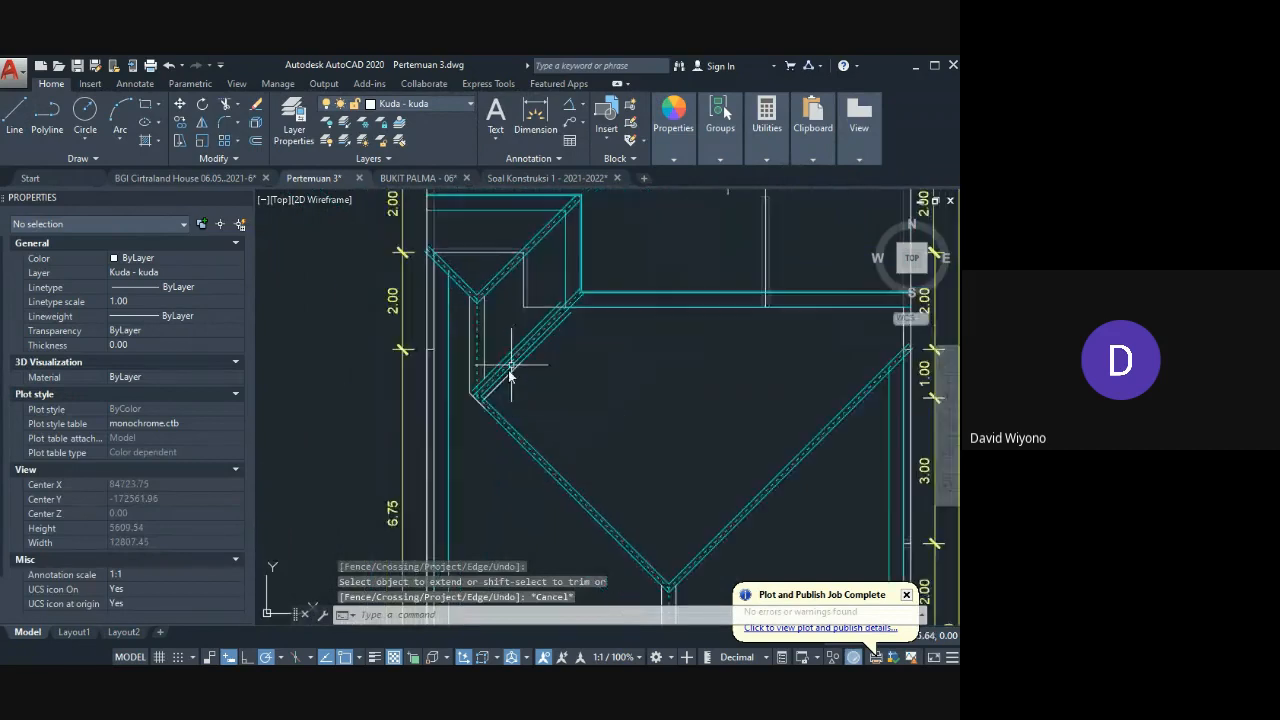
Step: Trim away the dashed centre line between the two short vertical lines joining the central V-shaped band corners
scroll(490, 375, "down", 4)
scroll(567, 422, "up", 2)
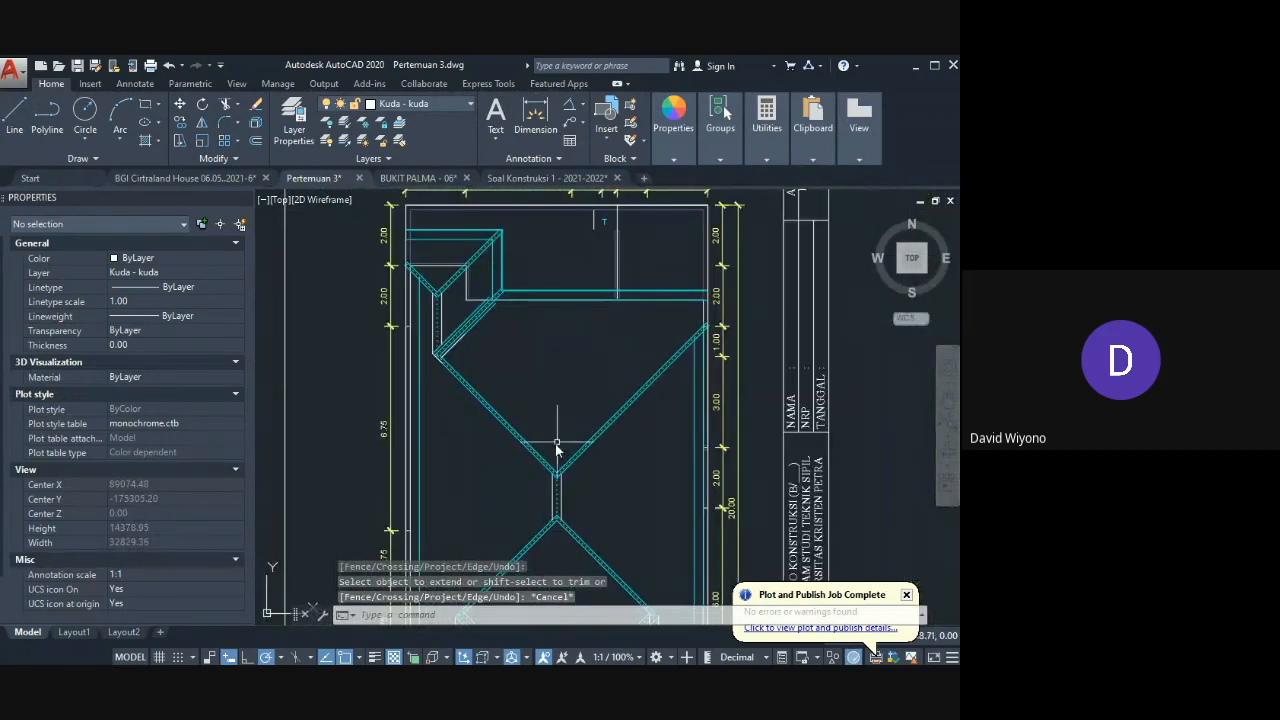
scroll(536, 467, "up", 3)
left_click(559, 479)
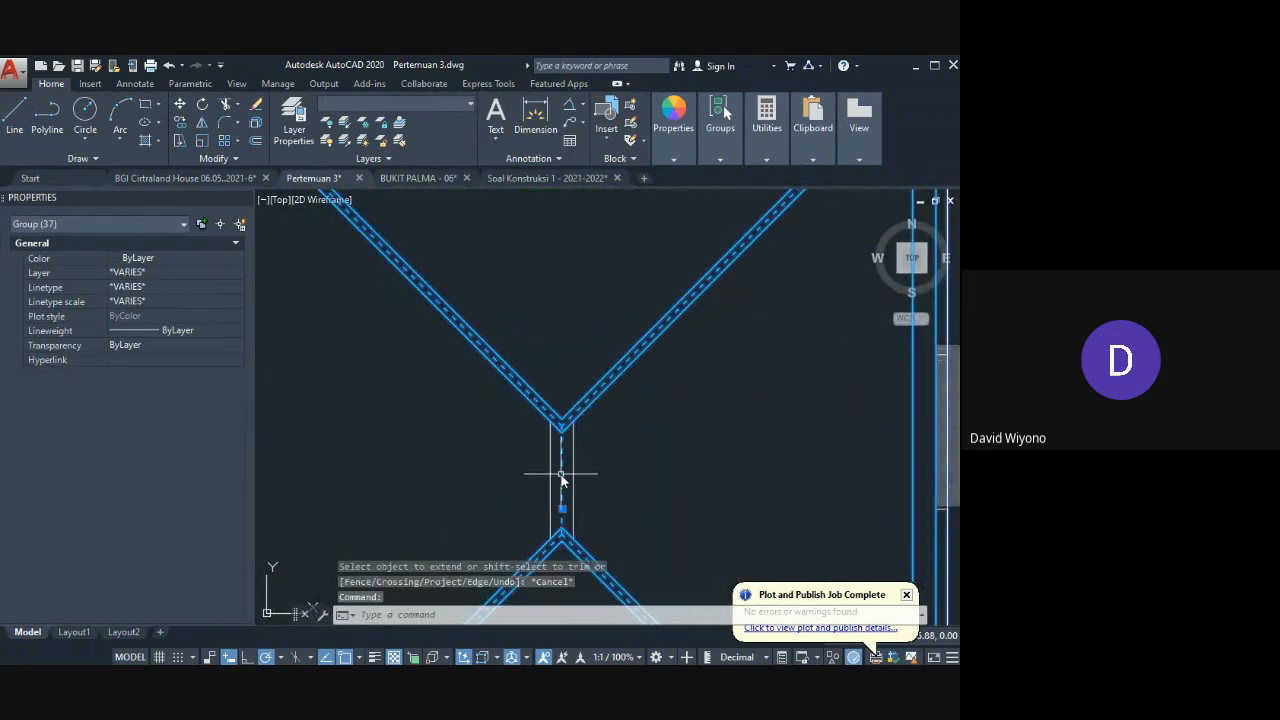
key("Escape")
type("TR")
key("Return")
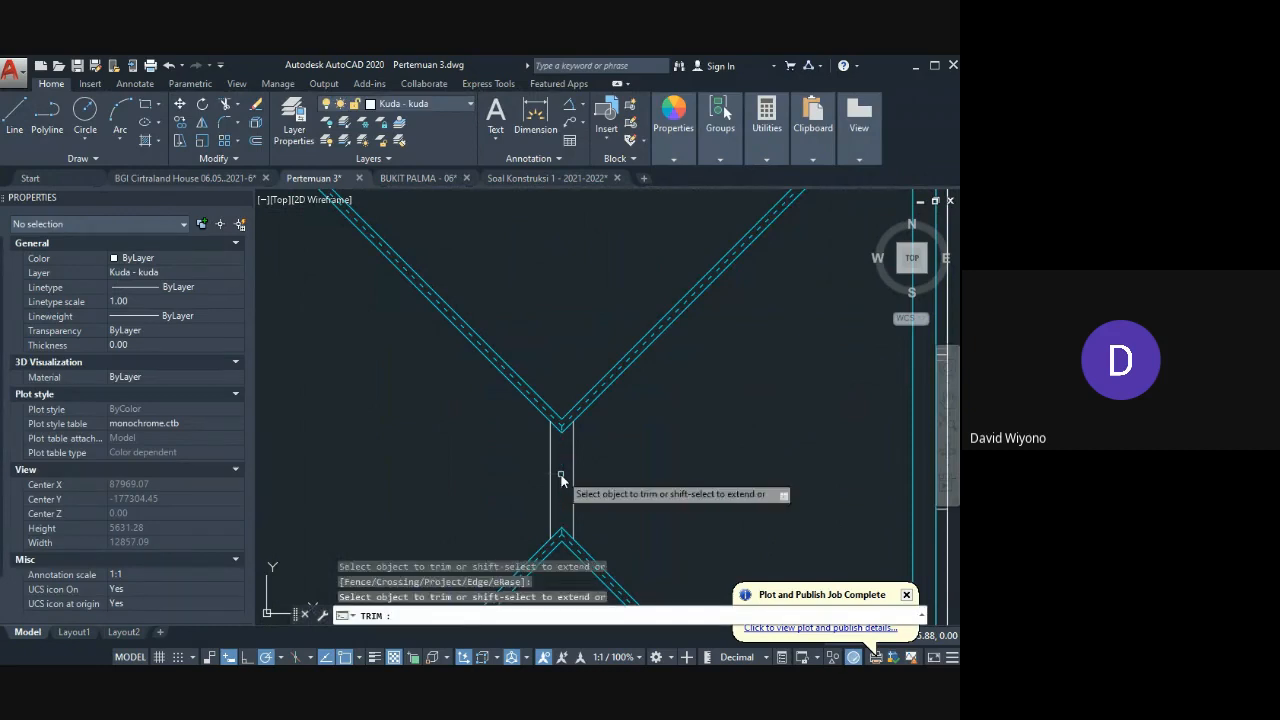
Step: Trim the dashed centre line between the two vertical lines of the upper-left ridge
scroll(486, 409, "down", 3)
scroll(460, 354, "up", 1)
scroll(497, 348, "up", 1)
key("Return")
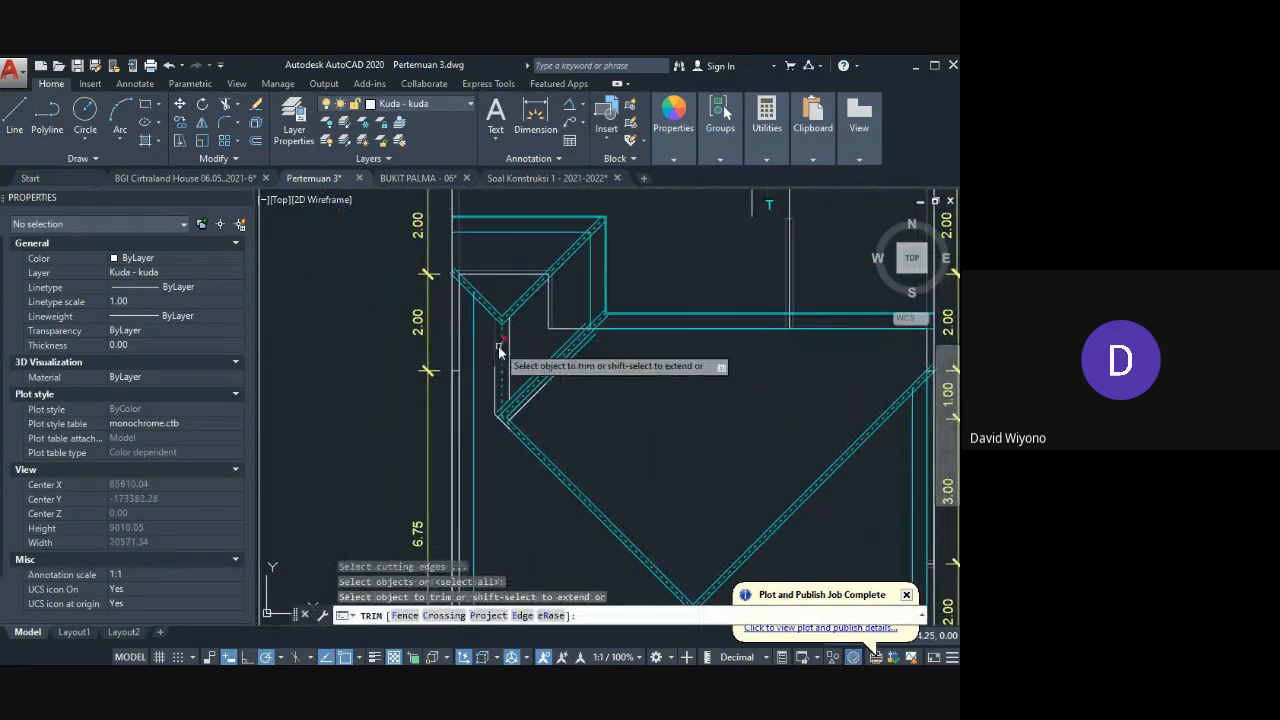
left_click(499, 364)
left_click(503, 380)
left_click(502, 383)
key("Escape")
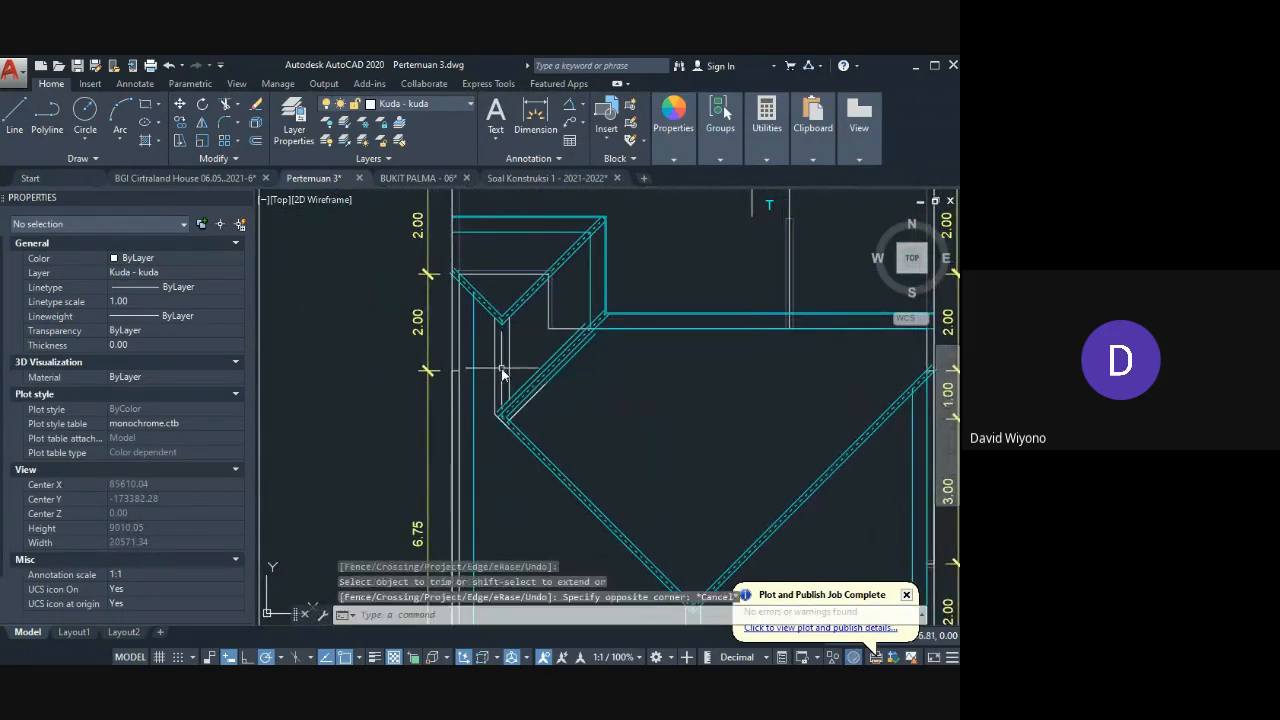
Step: Delete the leftover centre-line piece between the upper-left ridge's two vertical lines
scroll(503, 366, "up", 4)
left_click(503, 361)
left_click(502, 400)
scroll(502, 402, "up", 2)
key("F1")
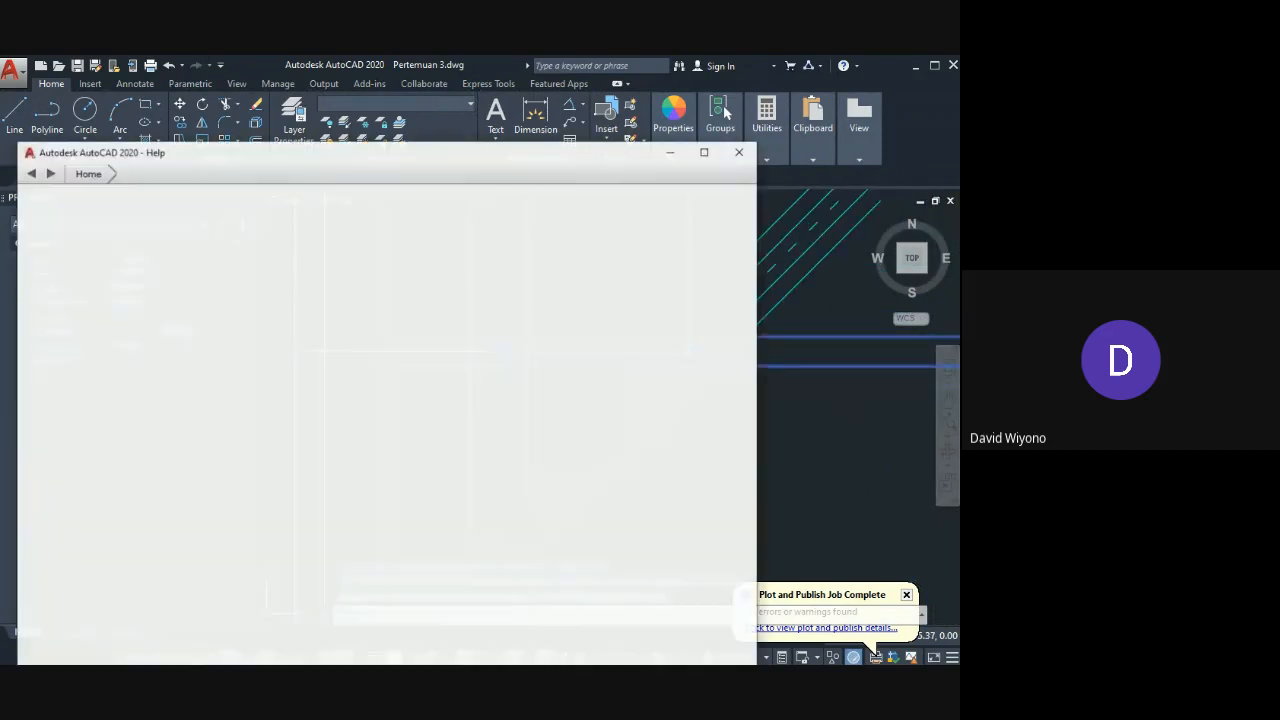
left_click(738, 153)
key("Escape")
left_click(478, 285)
left_click(514, 430)
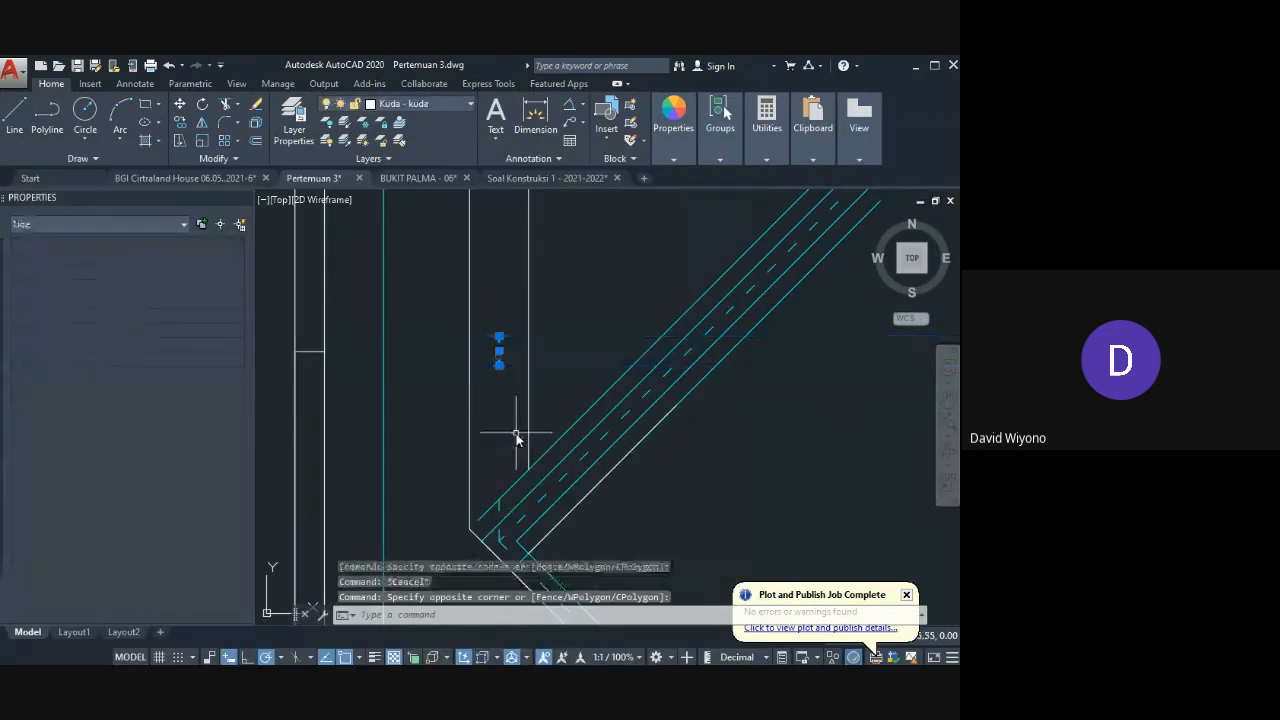
scroll(516, 411, "down", 2)
key("Delete")
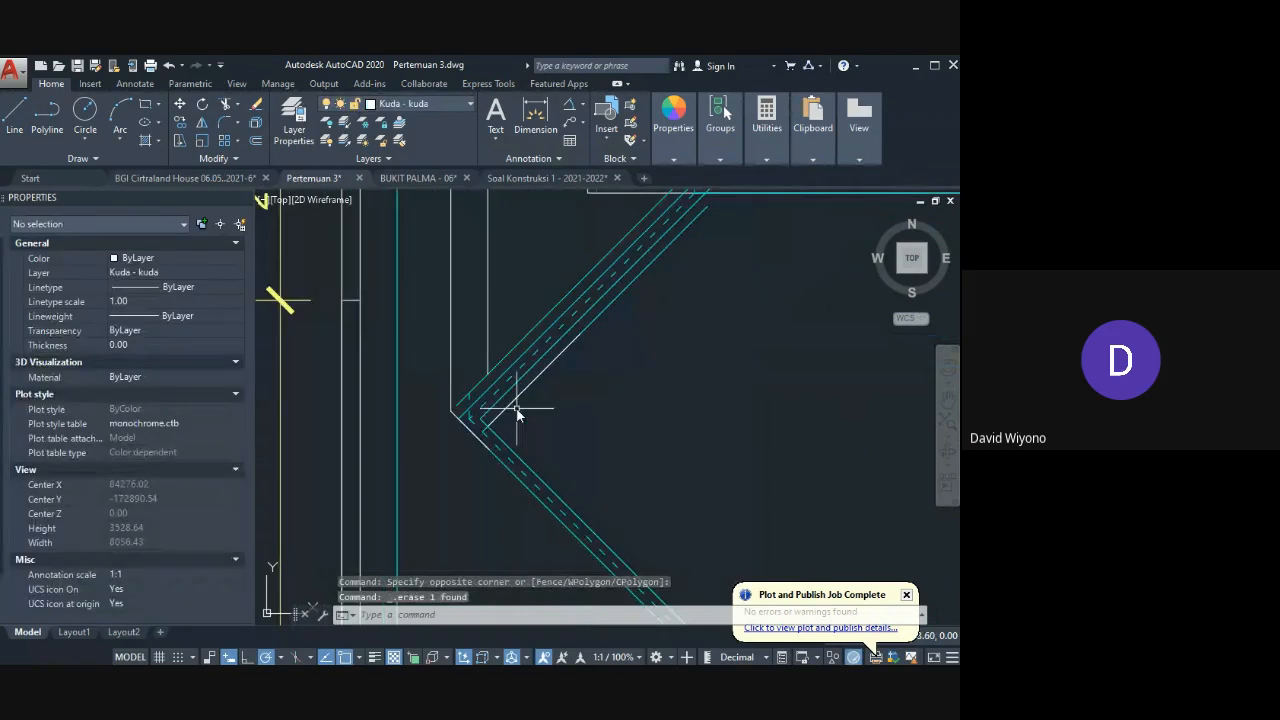
Step: Trim away the dashed centre line between the two short vertical lines above the small lower gable
scroll(530, 415, "down", 4)
scroll(502, 520, "up", 5)
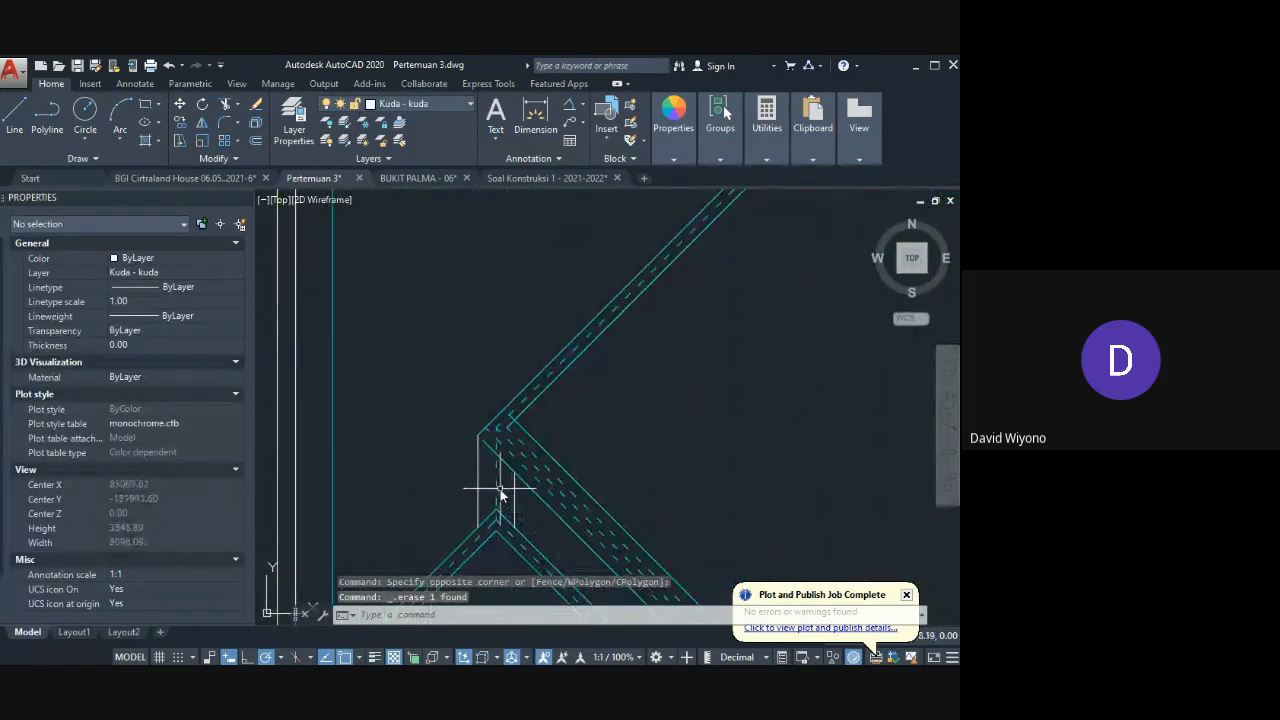
left_click(498, 487)
scroll(498, 487, "up", 2)
key("Escape")
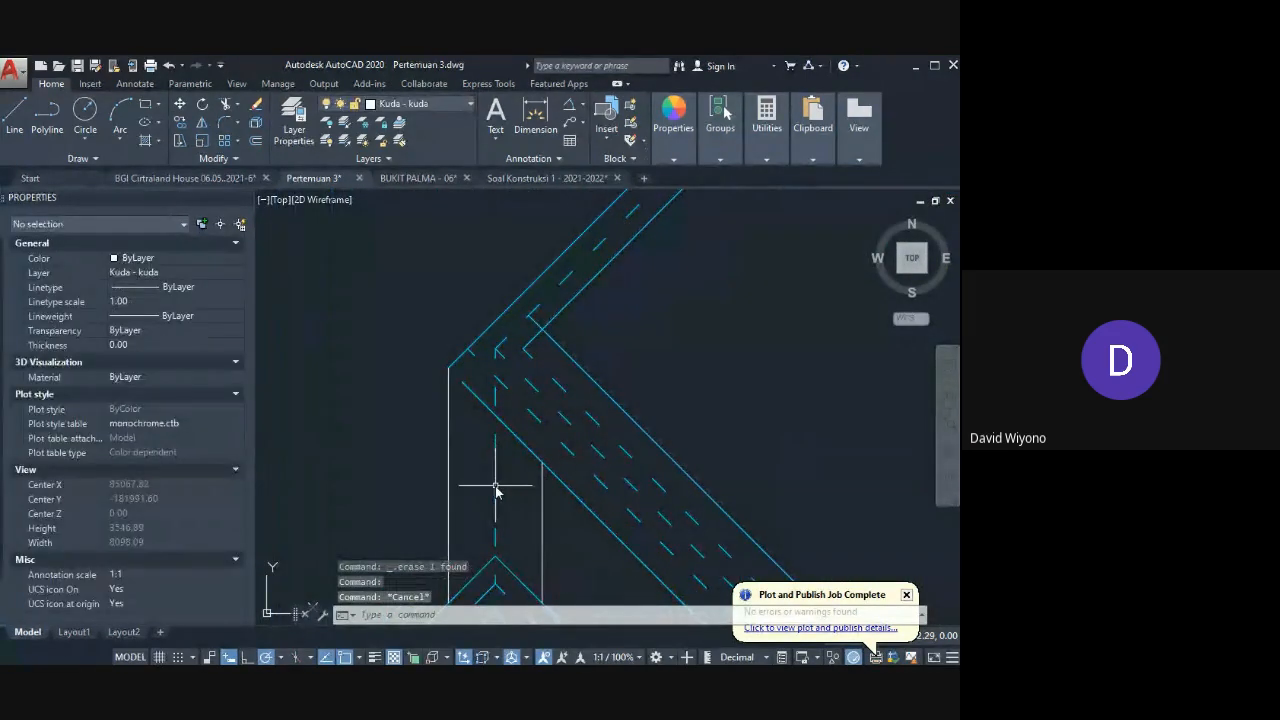
type("tr")
key("Return")
key("Return")
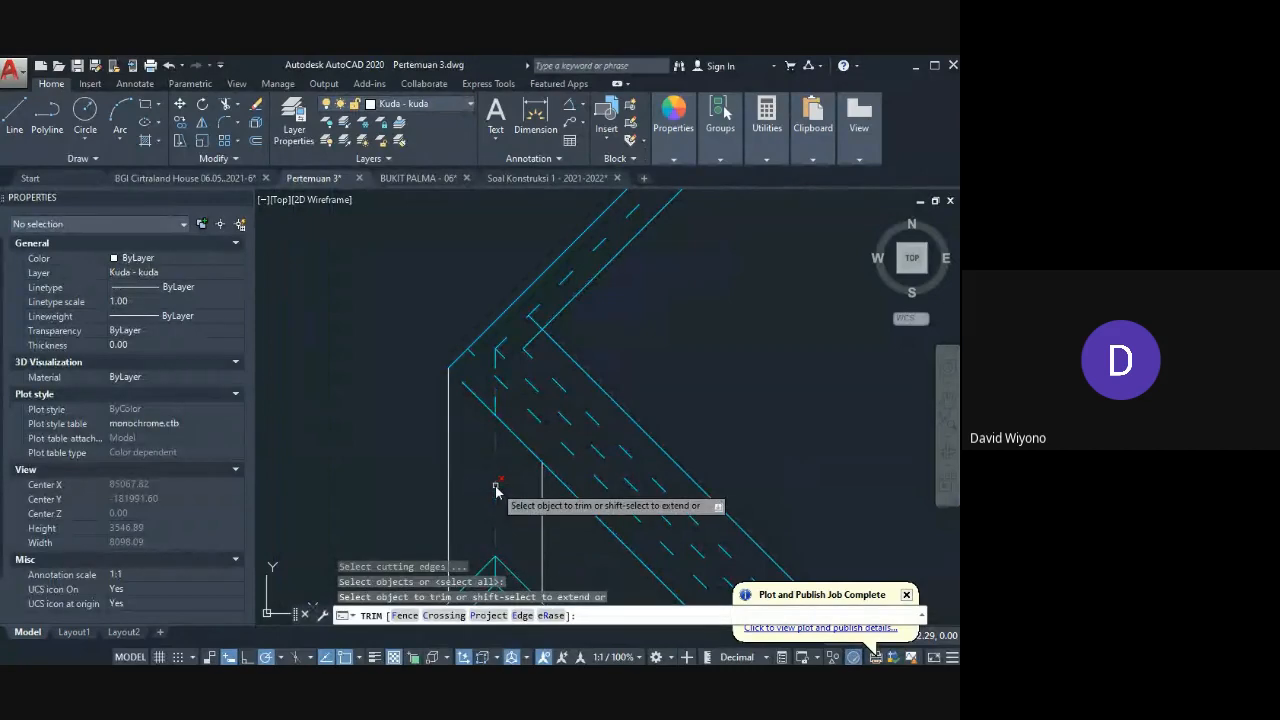
left_click(495, 492)
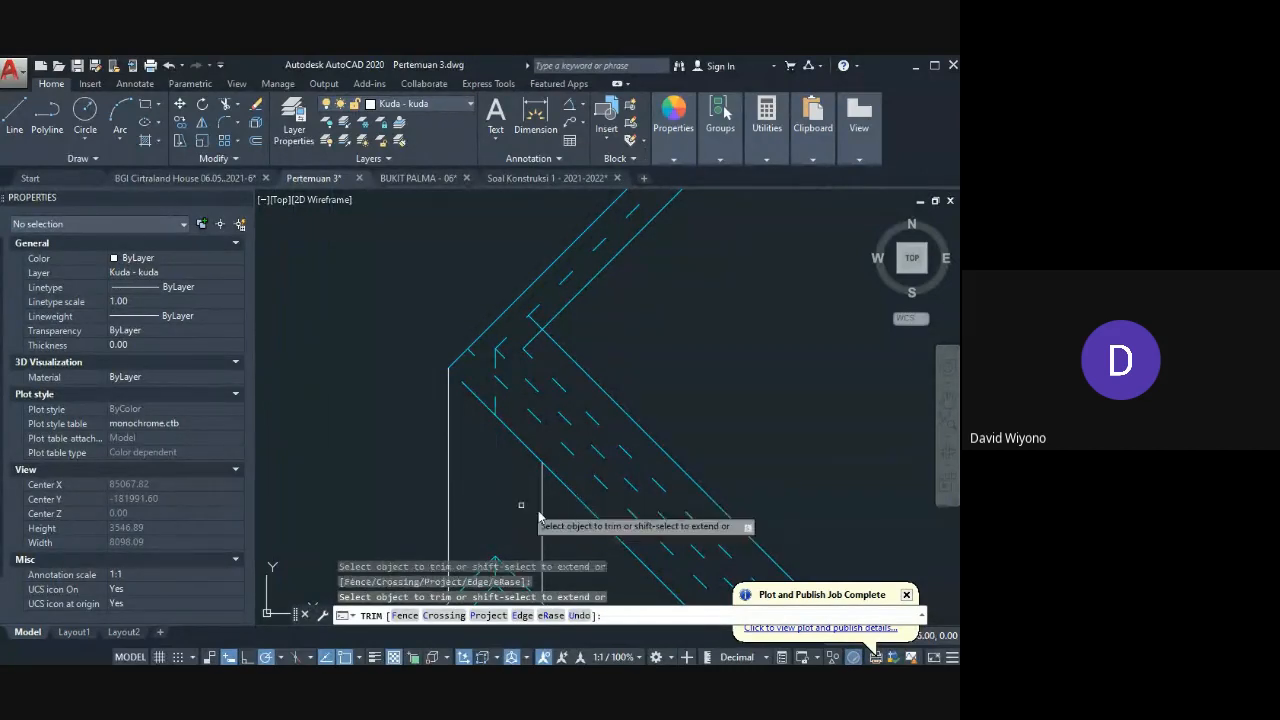
Step: Trim the dashed centre line between the lower-right pair of vertical lines and erase its leftover piece near the stepped wall line
scroll(539, 512, "down", 4)
middle_click_drag(590, 510, 357, 425)
middle_click_drag(643, 508, 463, 437)
middle_click_drag(774, 430, 579, 425)
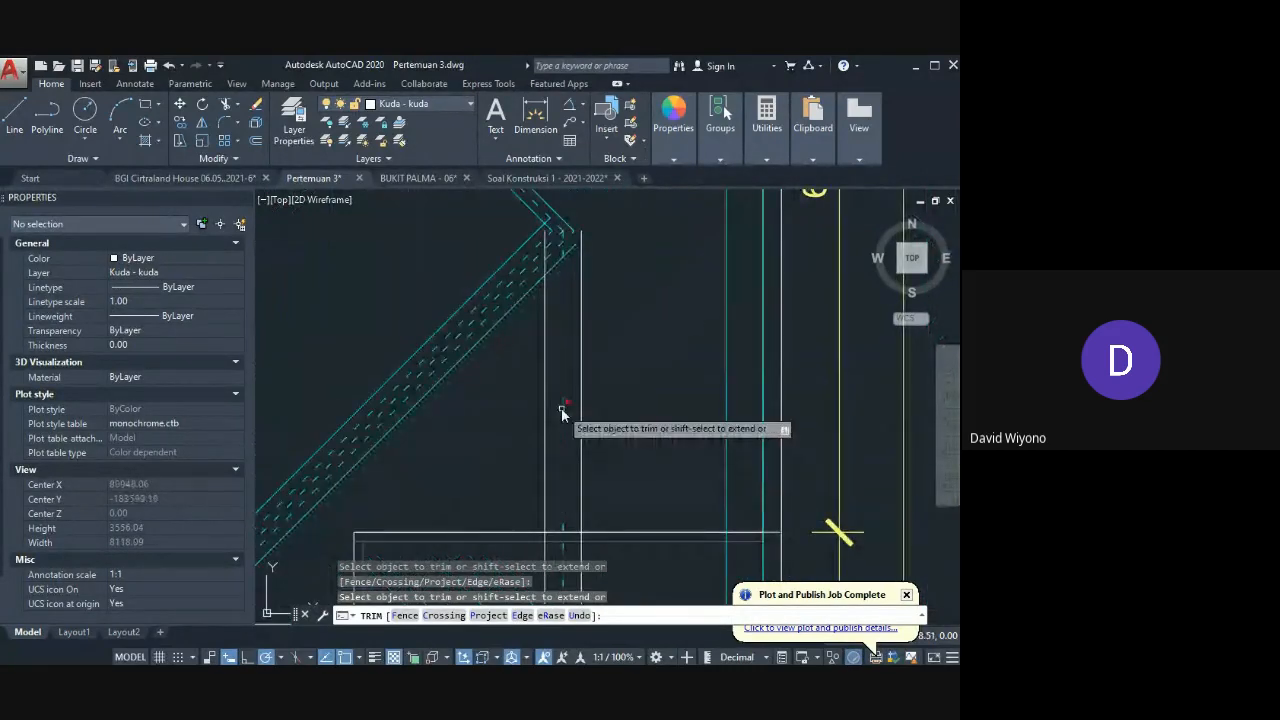
middle_click_drag(557, 582, 557, 416)
key("Escape")
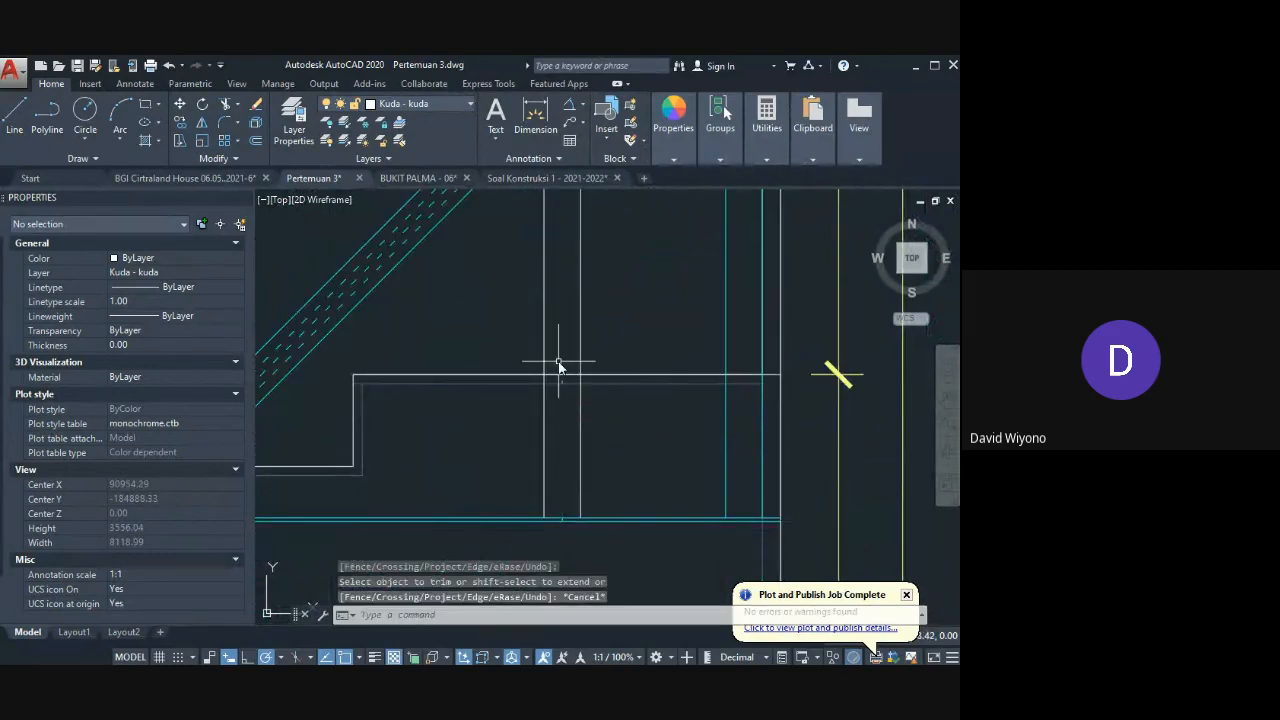
left_click(558, 361)
left_click(574, 402)
scroll(570, 402, "down", 4)
key("Delete")
scroll(498, 391, "up", 2)
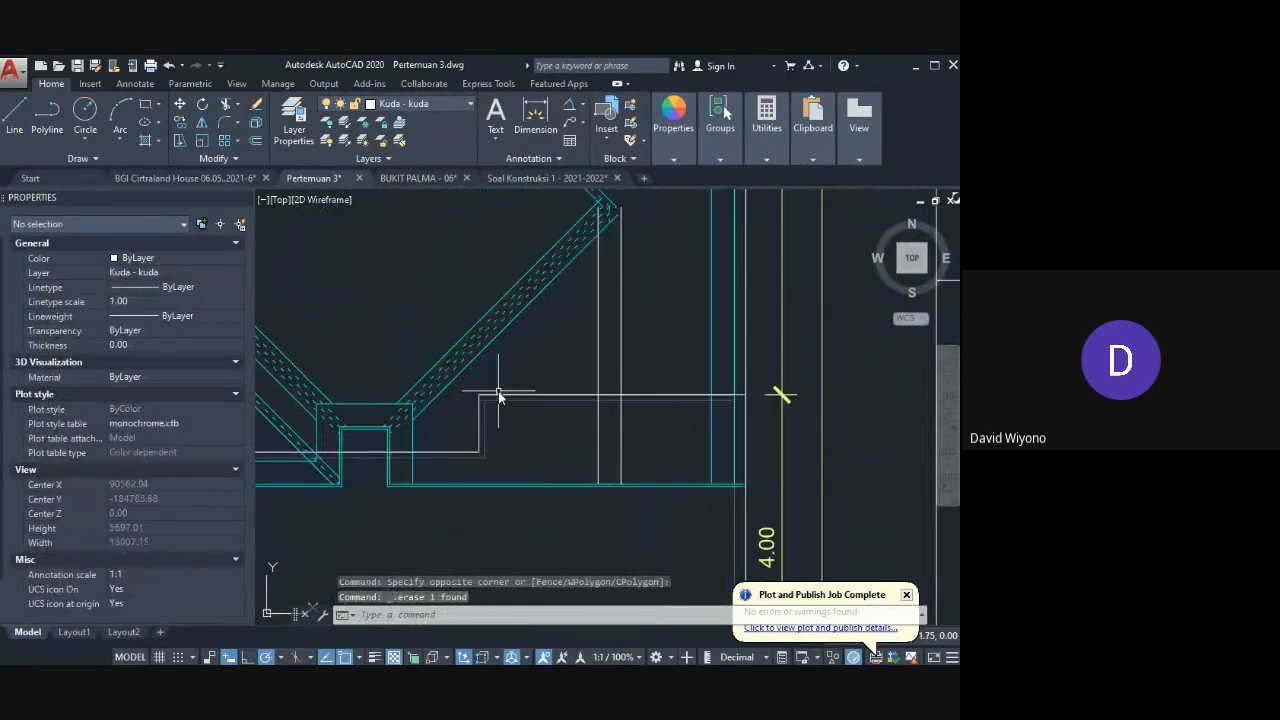
Step: Stretch the wipeout's right-hand corner points to the lower-right roof corner and the right side of the small notch in the bottom edge
left_click(498, 396)
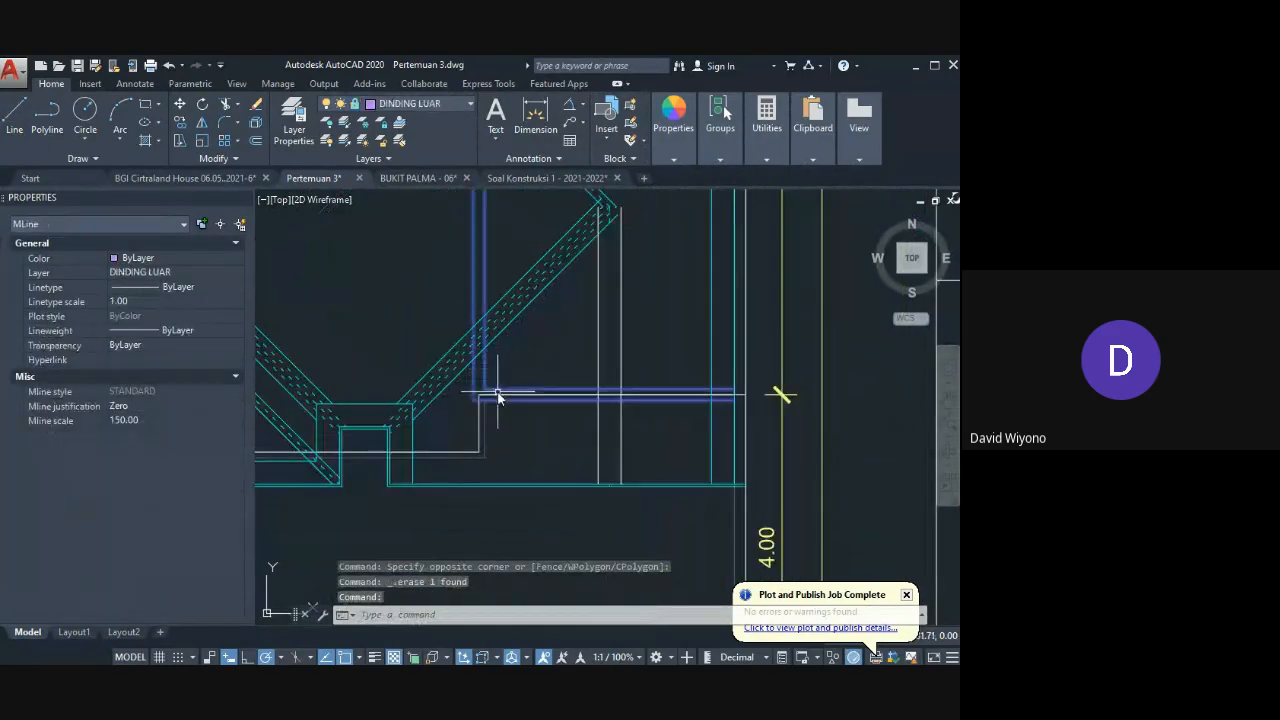
left_click(731, 396)
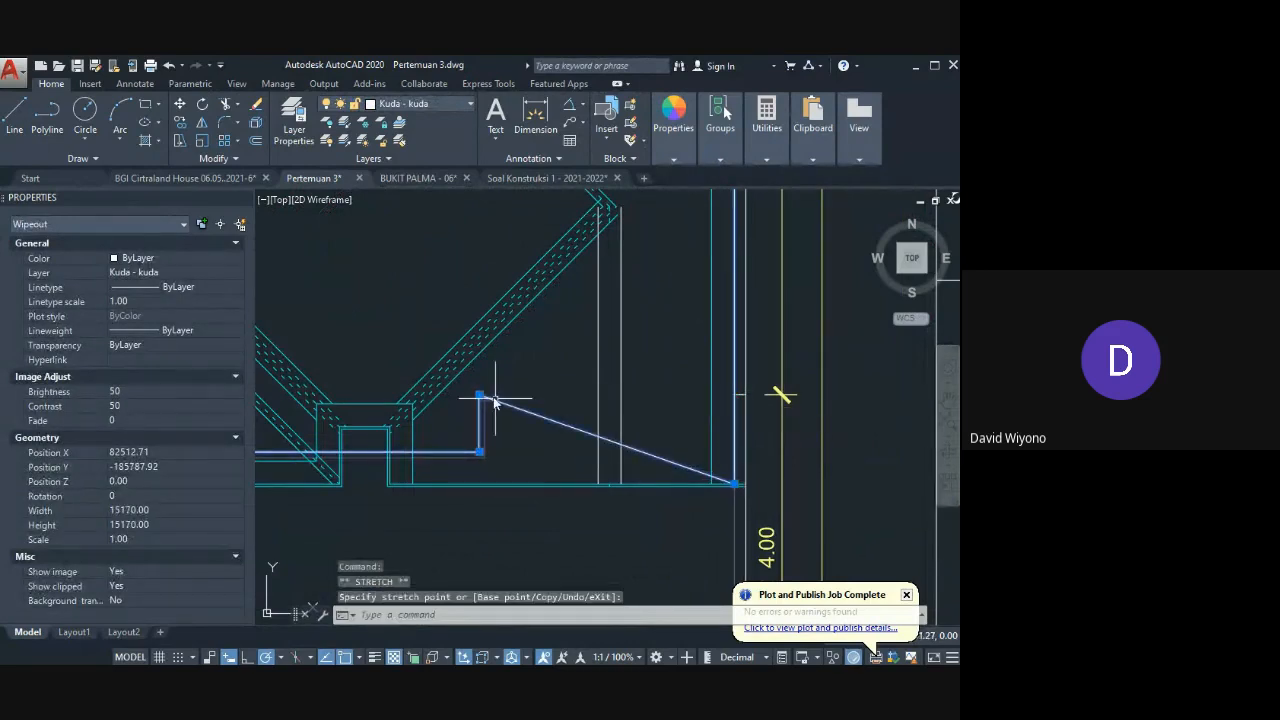
left_click(483, 455)
left_click(481, 454)
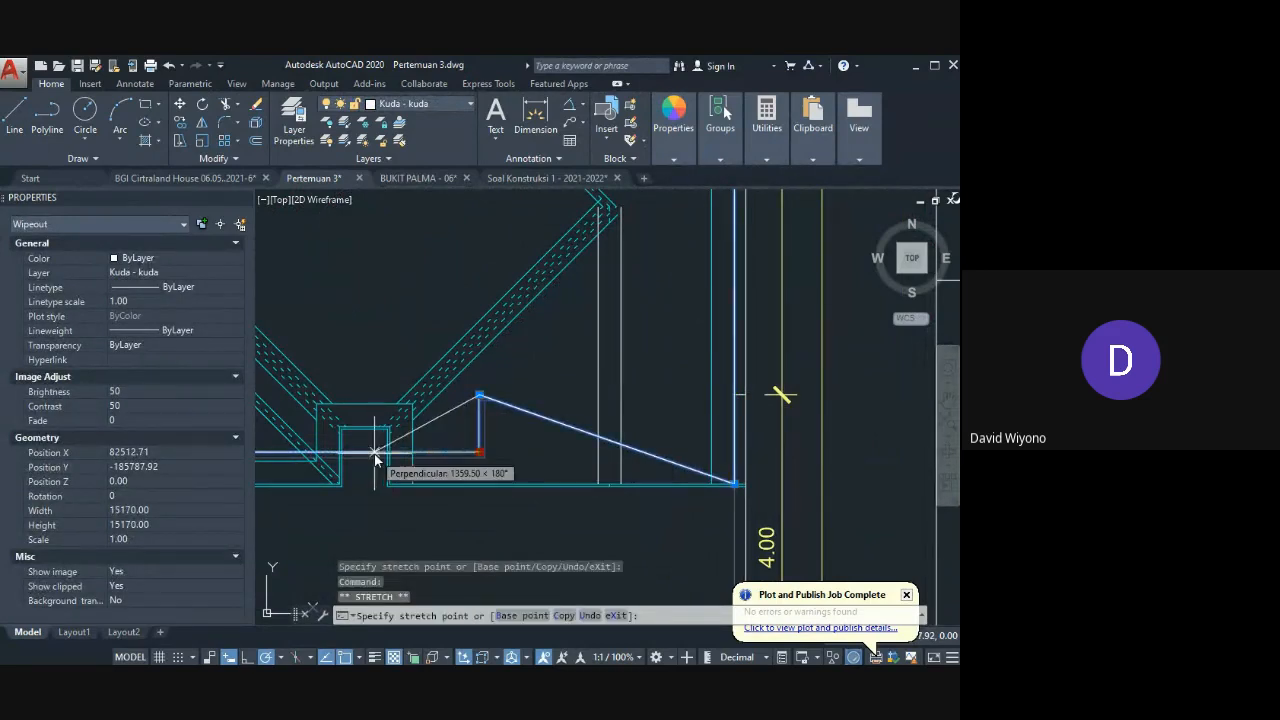
left_click(388, 452)
left_click(479, 397)
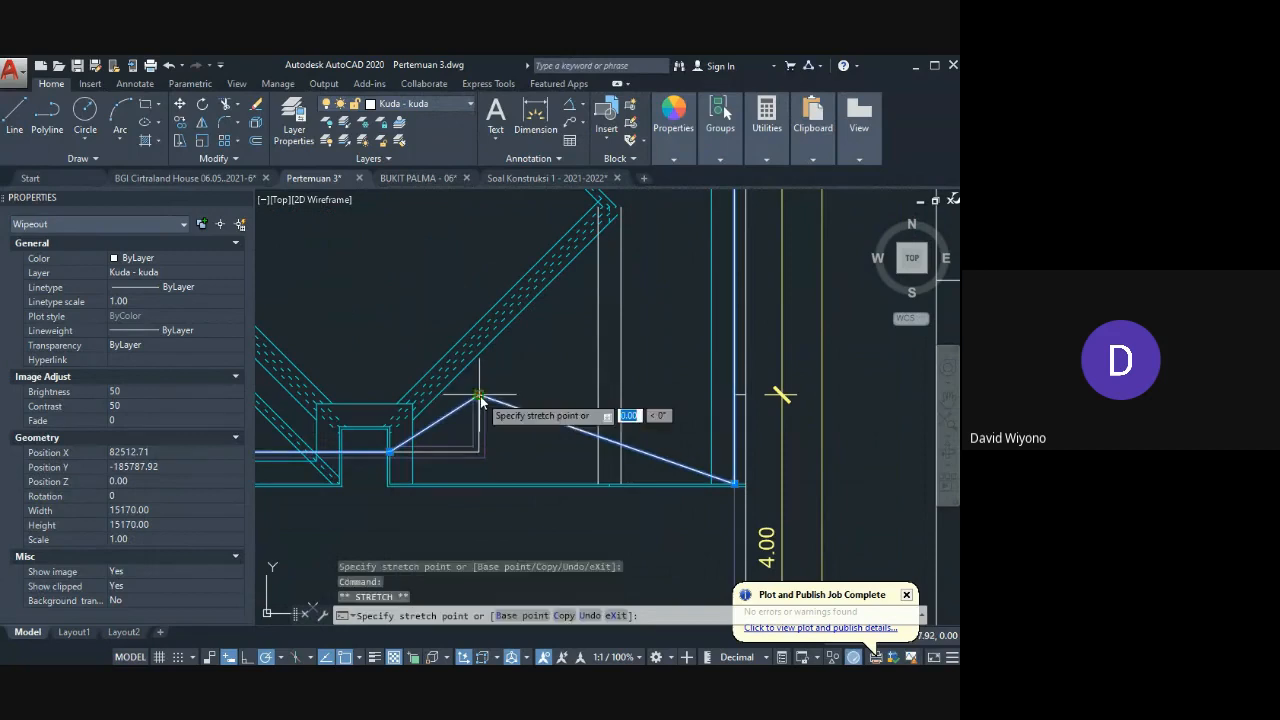
left_click(415, 487)
scroll(400, 475, "up", 2)
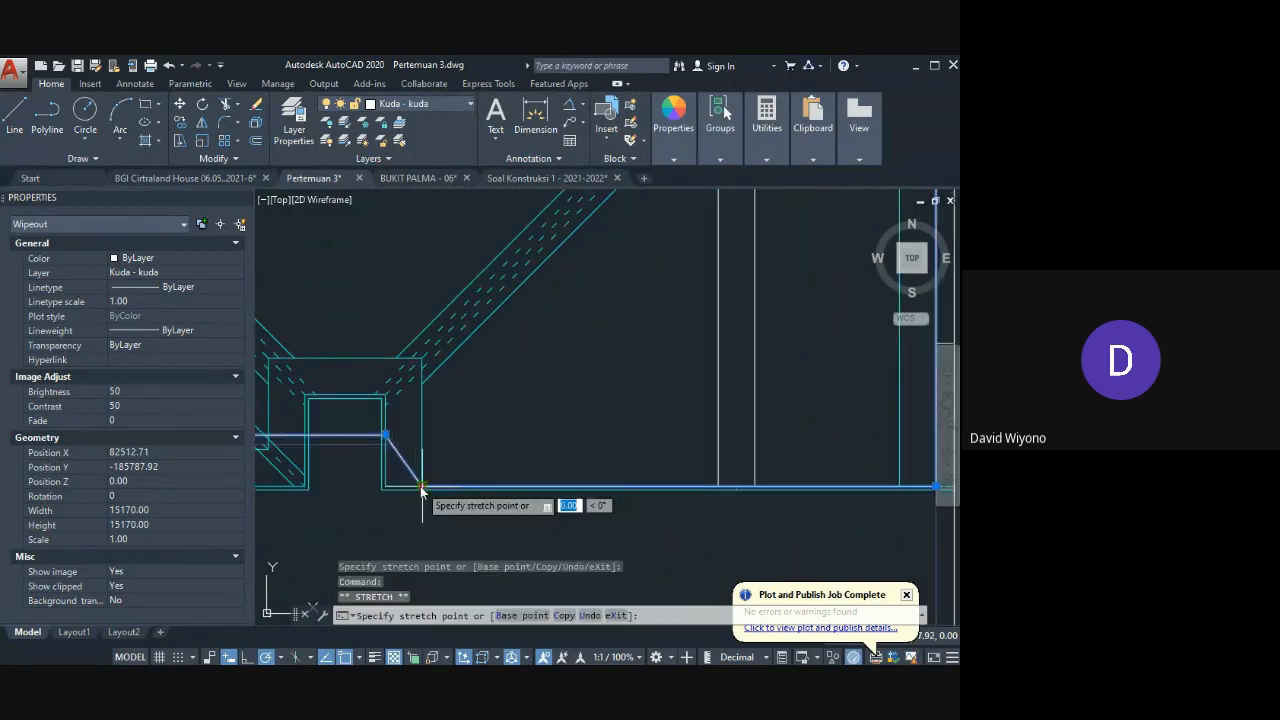
middle_click_drag(386, 486, 563, 440)
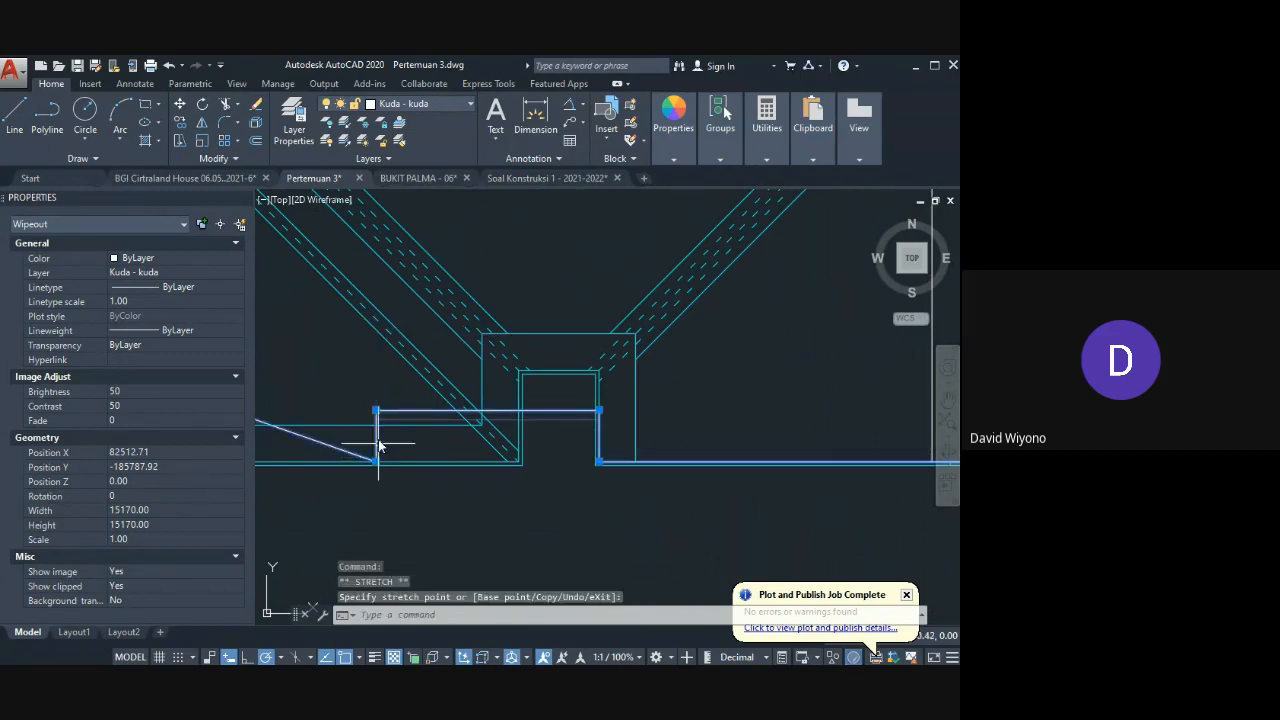
Step: Stretch the wipeout's left-hand corner points to the left side of the notch and the lower-left roof corner
left_click(518, 410)
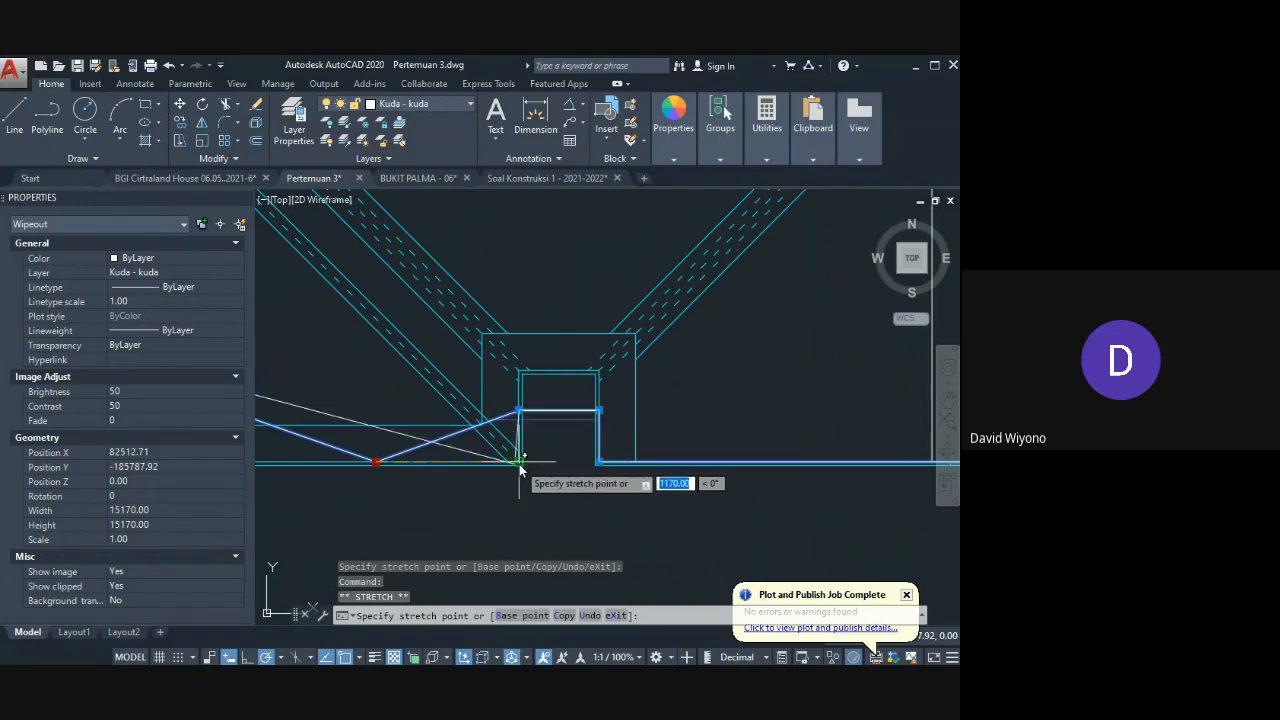
scroll(503, 469, "down", 6)
scroll(438, 471, "up", 4)
left_click(421, 367)
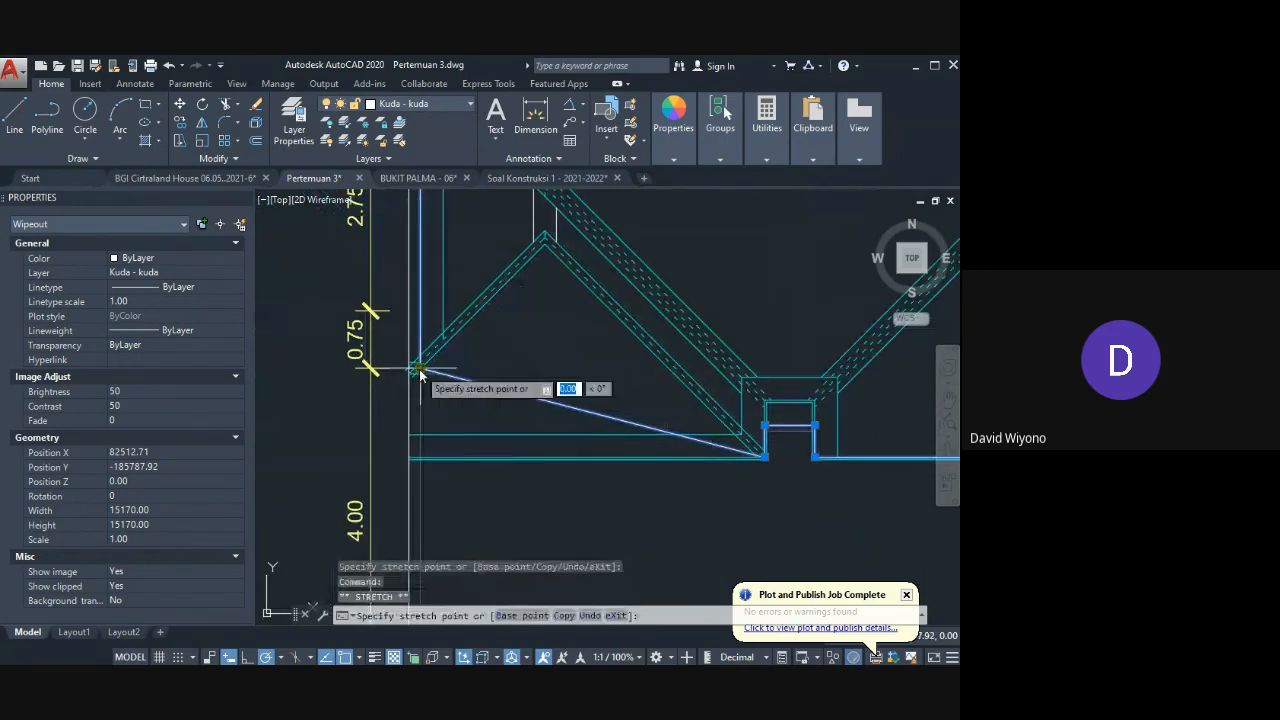
left_click(422, 455)
key("Escape")
middle_click_drag(491, 449, 363, 449)
scroll(543, 466, "down", 3)
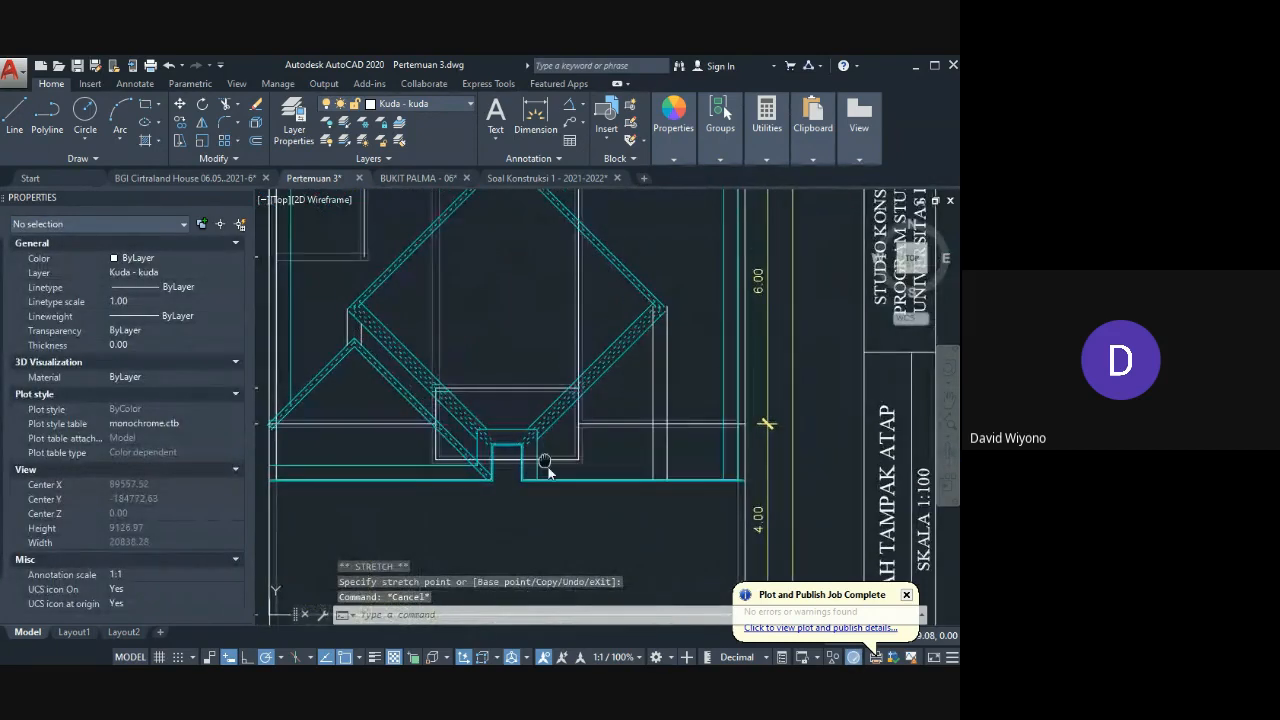
Step: Start a polyline at the inner tip of the upper V-shaped ridge and trace the left ridge and short diagonal up to the horizontal wall line
scroll(565, 481, "down", 3)
scroll(580, 429, "up", 2)
scroll(563, 423, "down", 3)
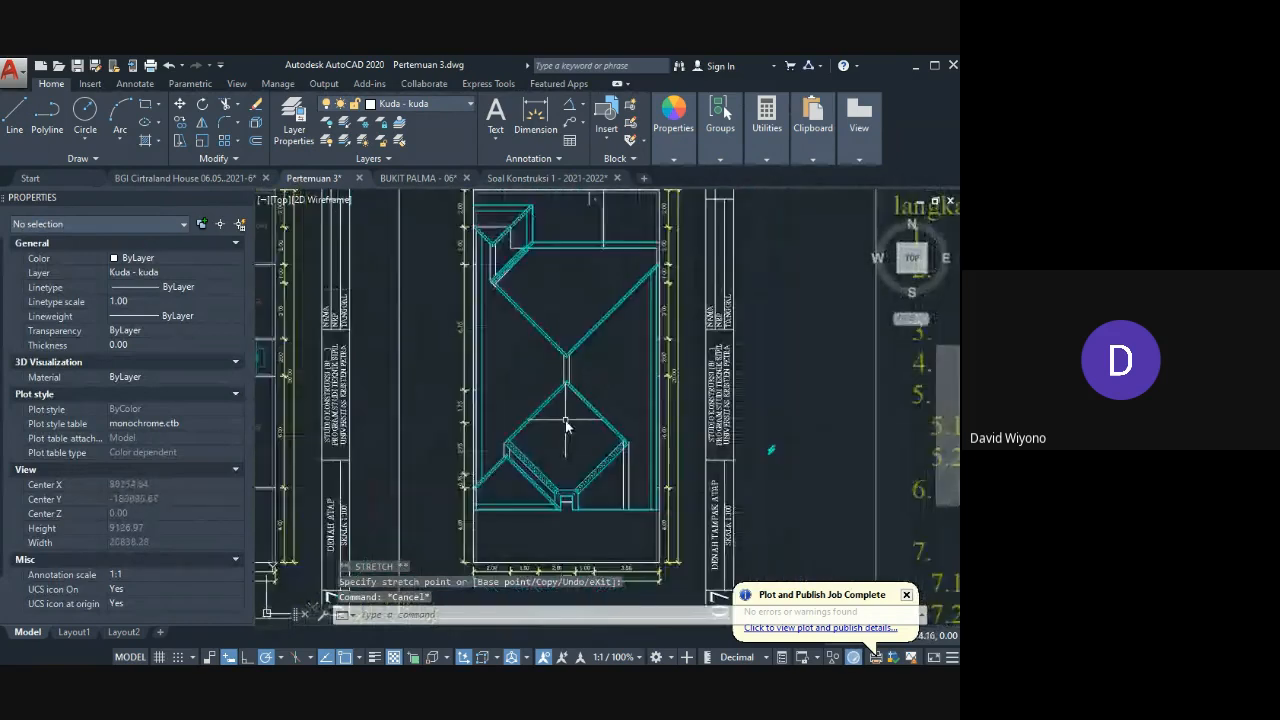
scroll(523, 333, "up", 3)
middle_click_drag(522, 360, 493, 463)
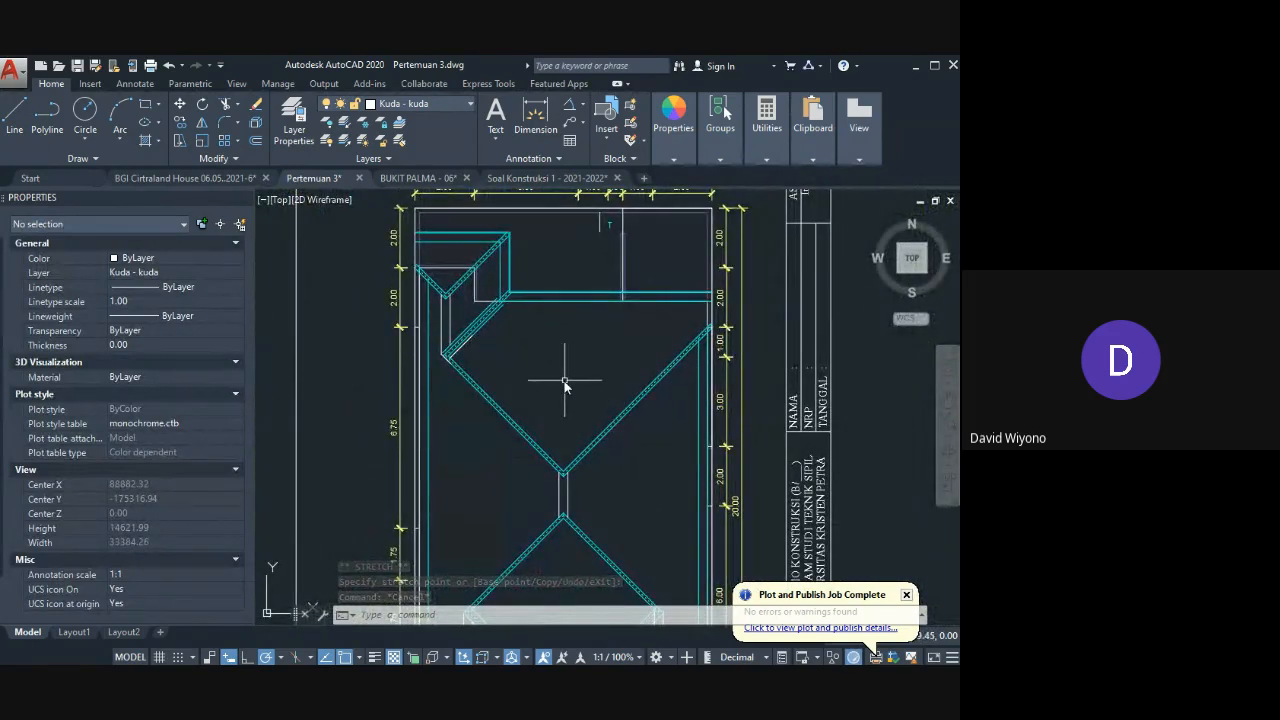
type("pl")
key("Return")
scroll(550, 445, "up", 4)
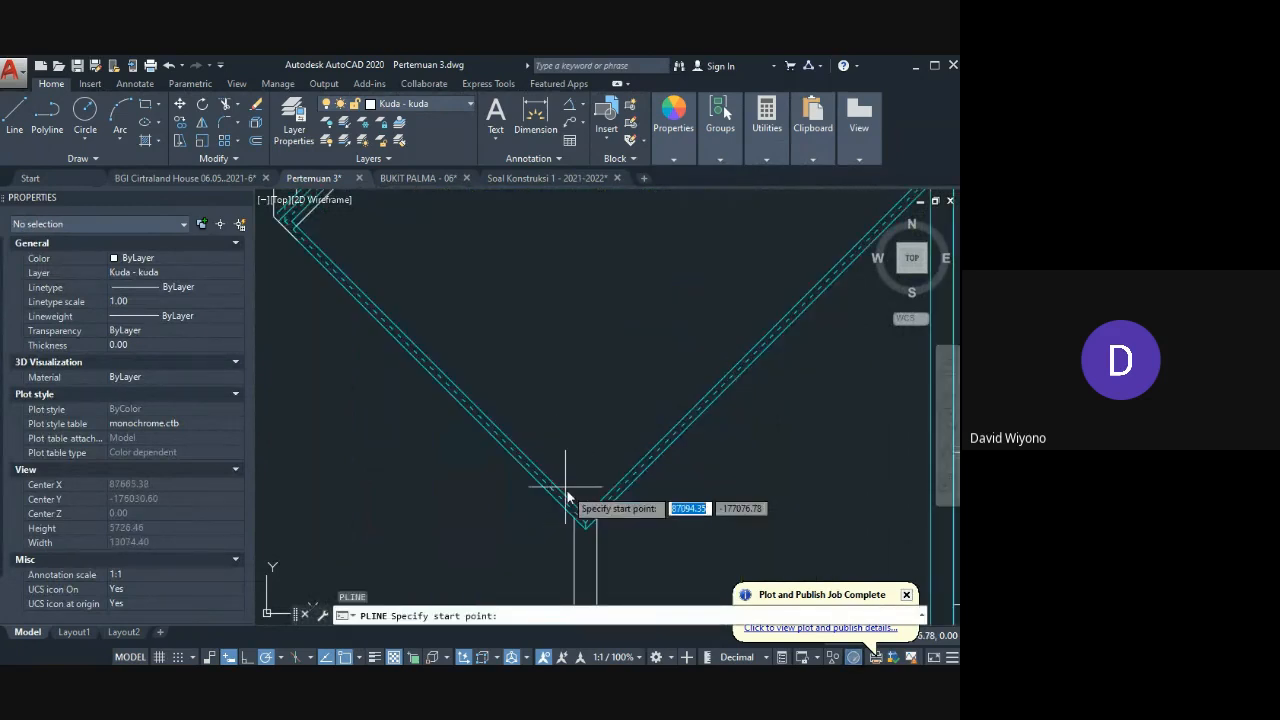
left_click(582, 513)
scroll(409, 371, "down", 3)
scroll(380, 394, "up", 3)
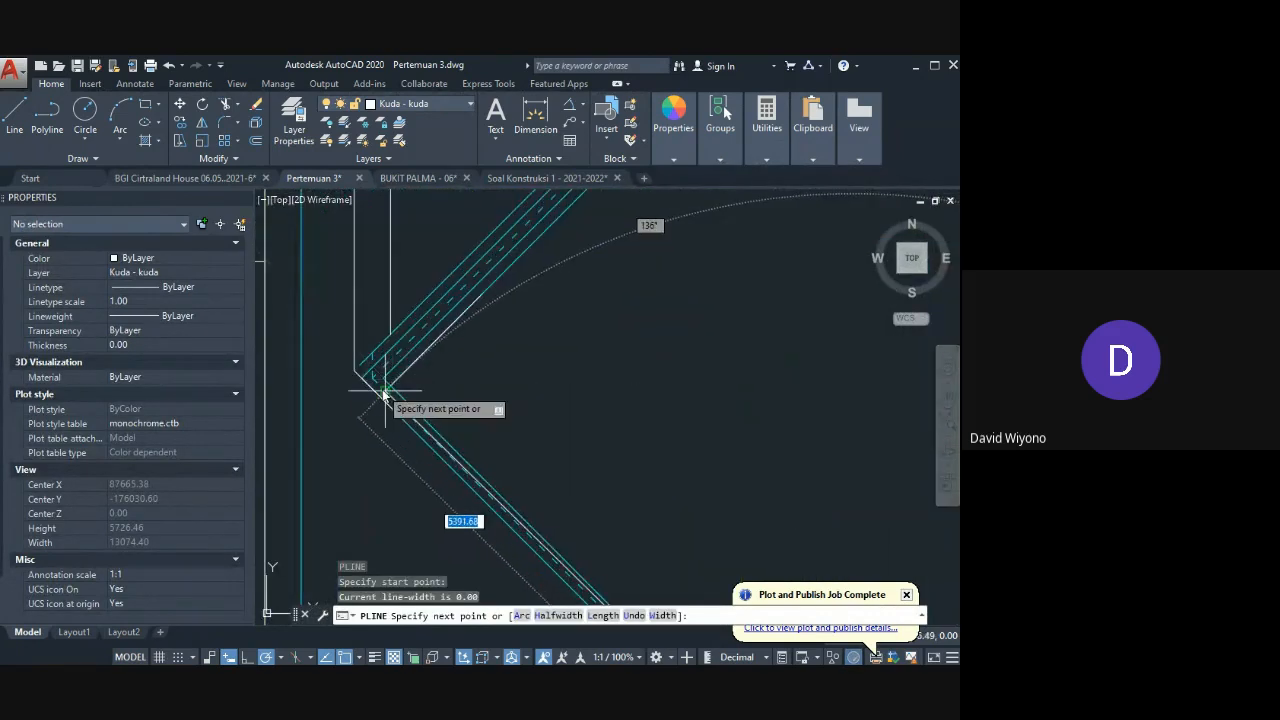
scroll(392, 387, "down", 3)
scroll(470, 280, "up", 3)
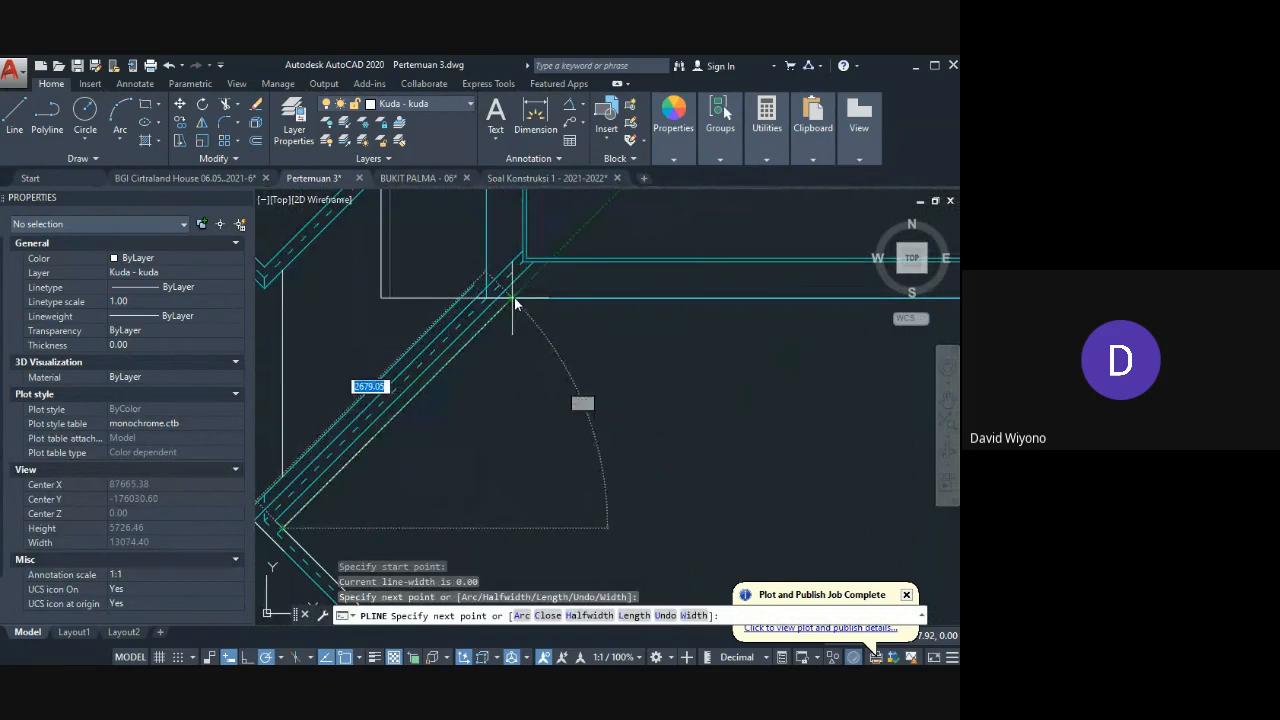
left_click(512, 299)
Step: Continue the polyline along the horizontal wall line, down the right wall and along the right ridge back to its starting tip
scroll(600, 330, "down", 3)
scroll(550, 345, "up", 3)
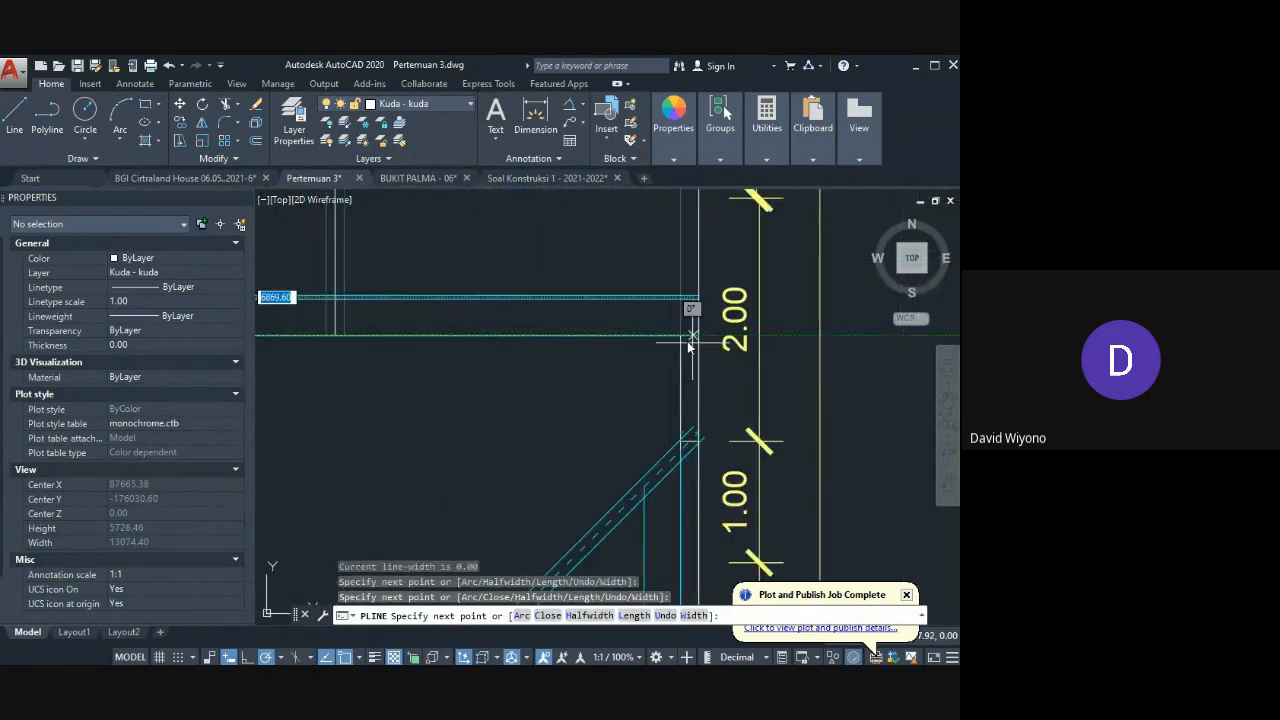
left_click(681, 336)
left_click(679, 445)
middle_click_drag(620, 491, 752, 304)
scroll(750, 305, "down", 2)
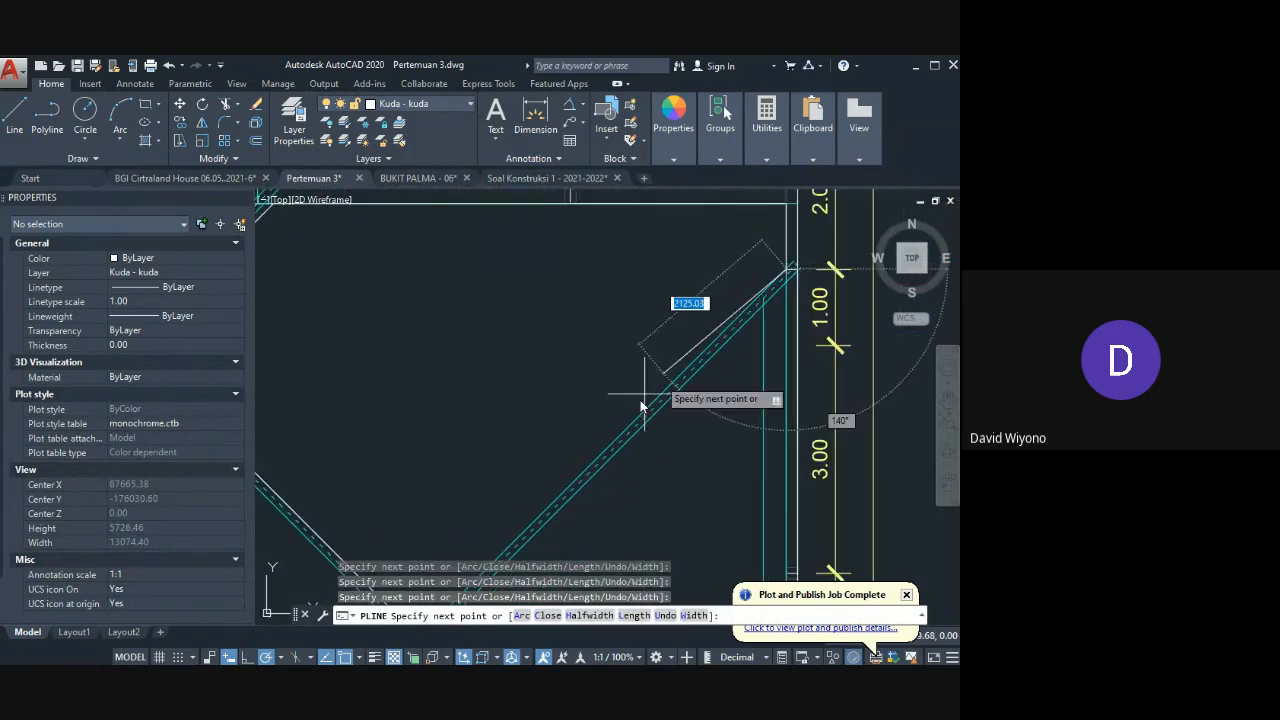
middle_click_drag(587, 478, 708, 310)
scroll(588, 439, "up", 3)
left_click(474, 521)
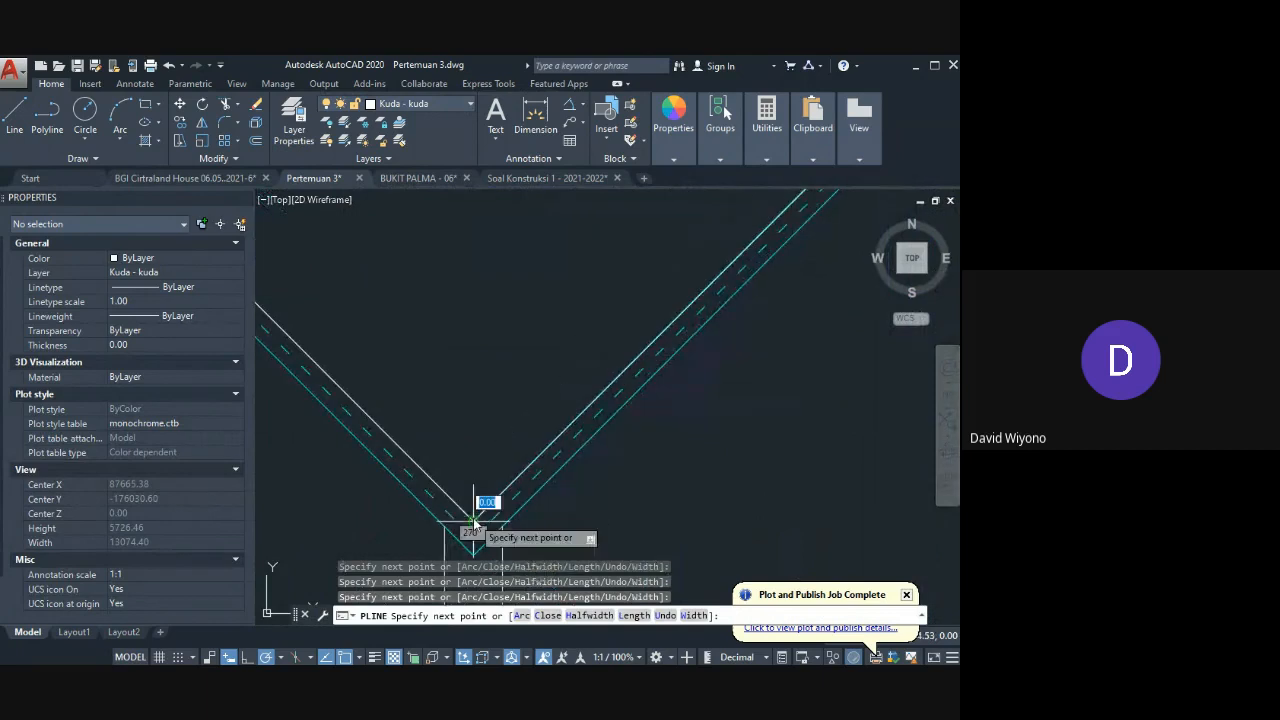
key("Return")
Step: Close the Properties palette to free up drawing space, leaving the Hatch command
scroll(603, 434, "down", 2)
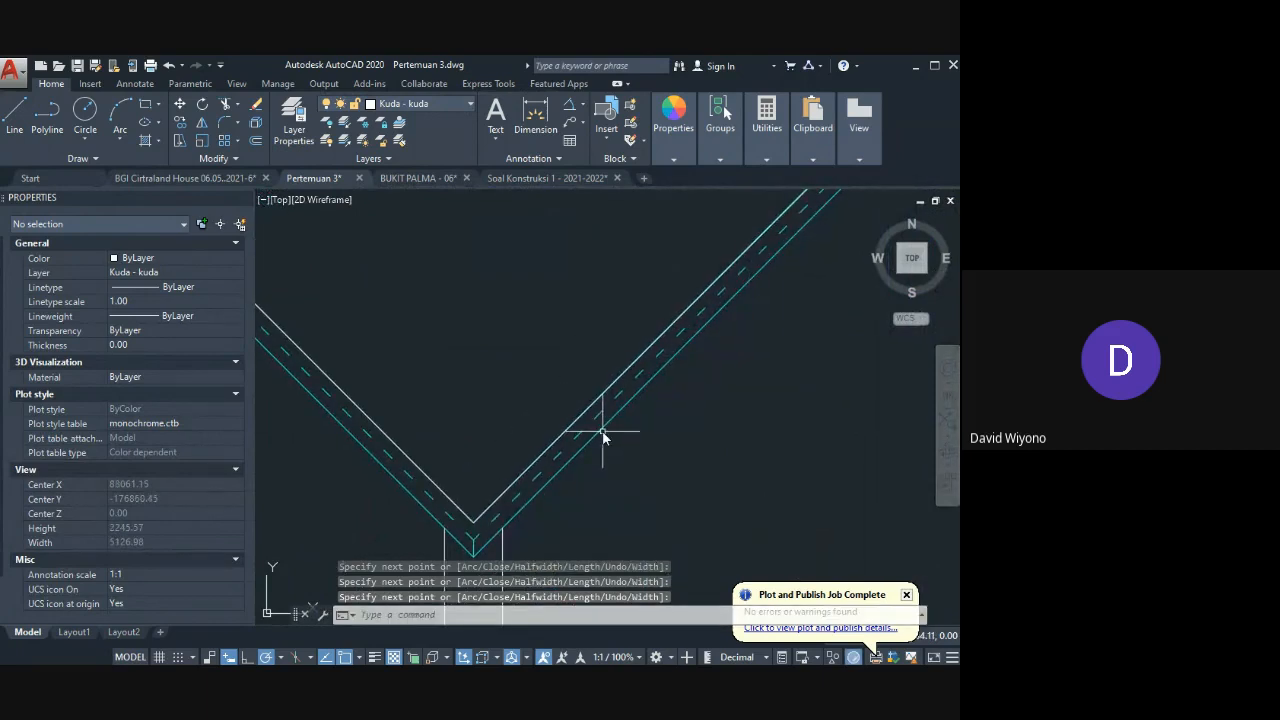
middle_click_drag(603, 434, 686, 478)
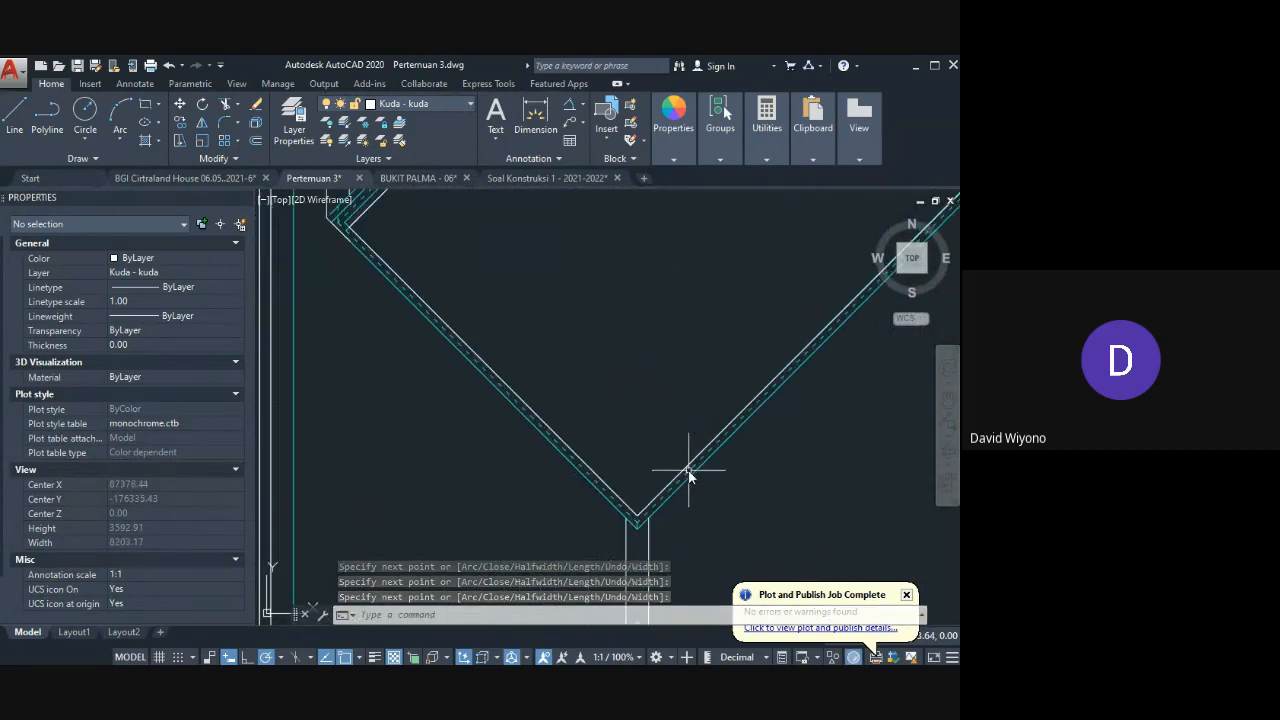
scroll(646, 510, "down", 2)
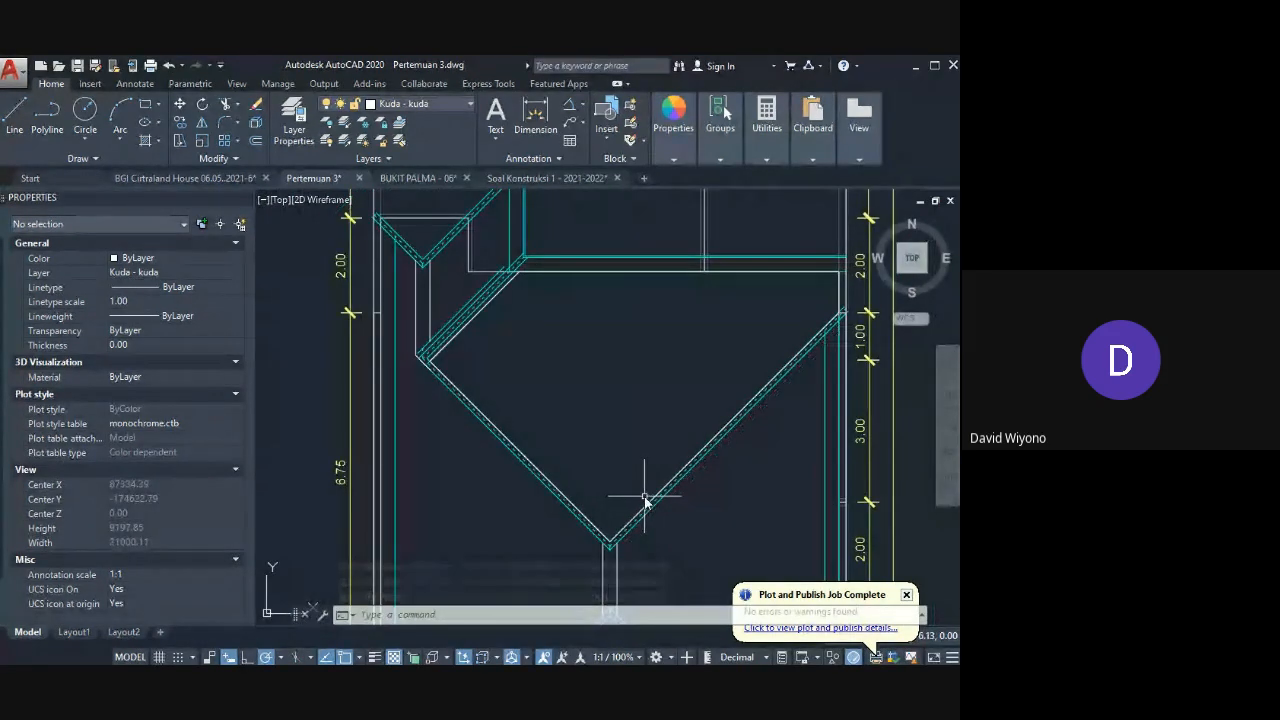
middle_click_drag(646, 497, 641, 500)
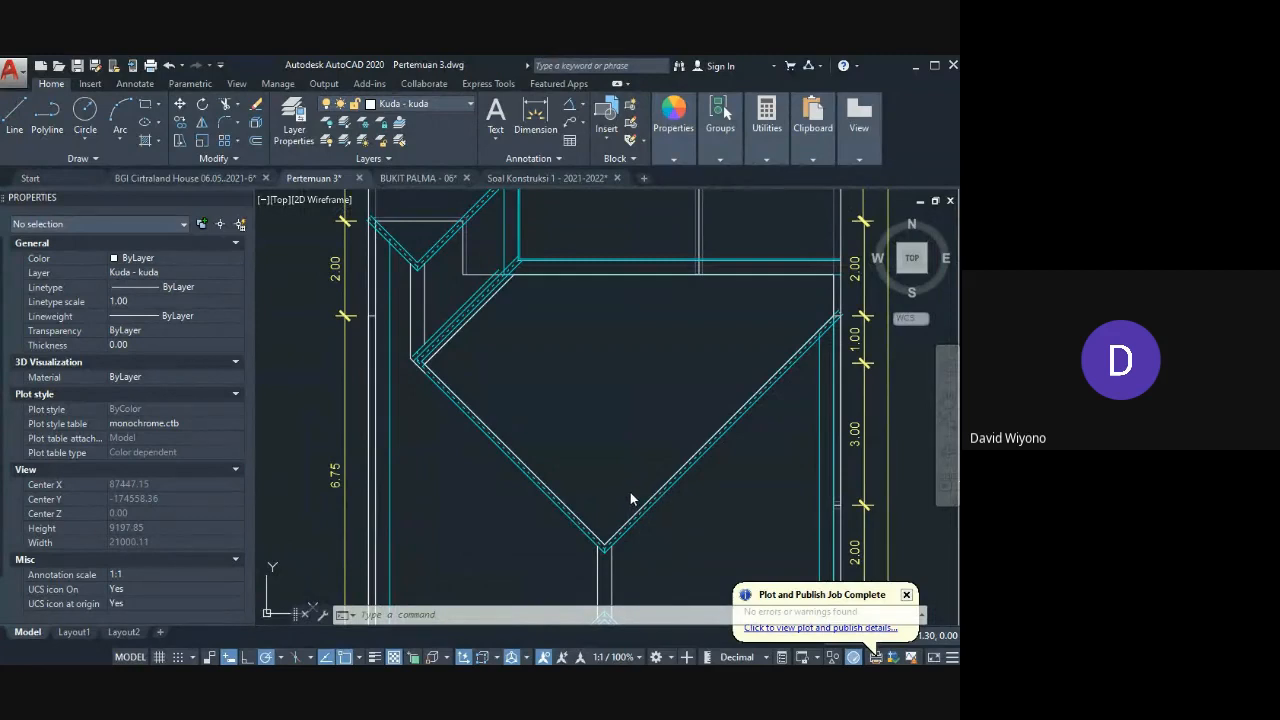
type("h")
key("Return")
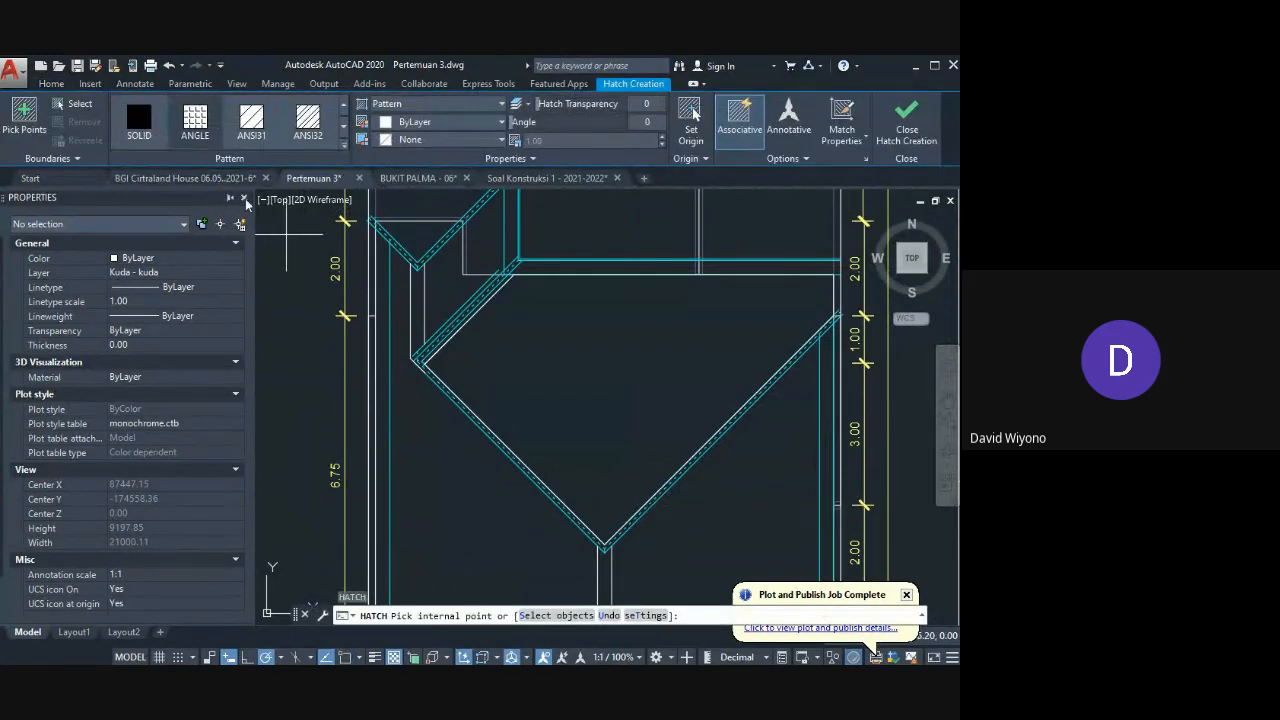
left_click(243, 198)
key("Escape")
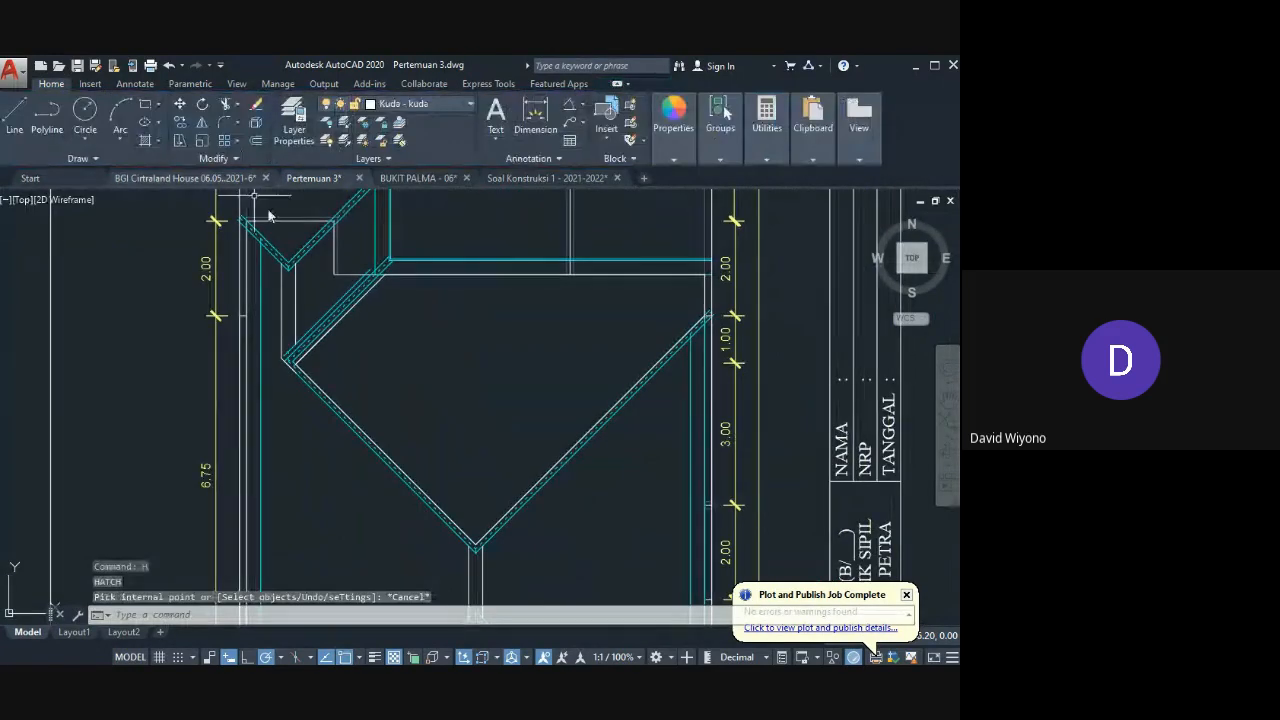
Step: Hatch the outlined upper roof area with the AR-RSHKE pattern, using the polyline as the boundary object
key("Return")
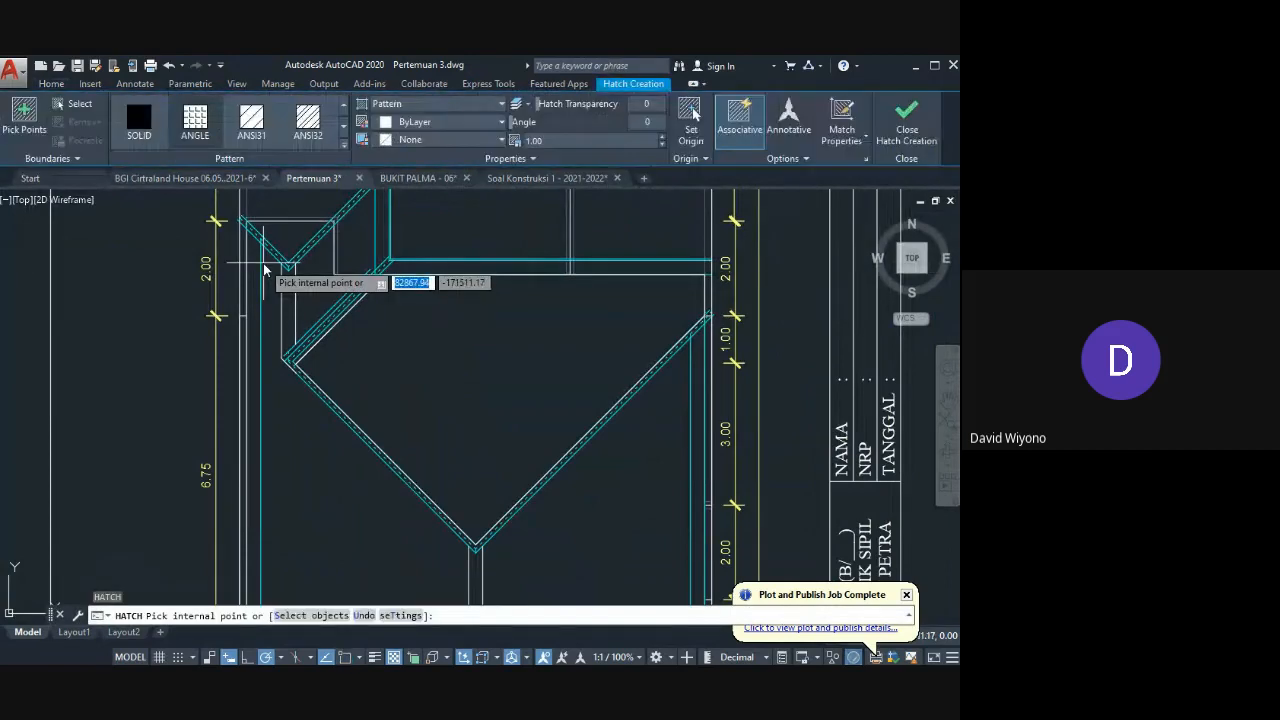
left_click(343, 146)
scroll(308, 260, "down", 1)
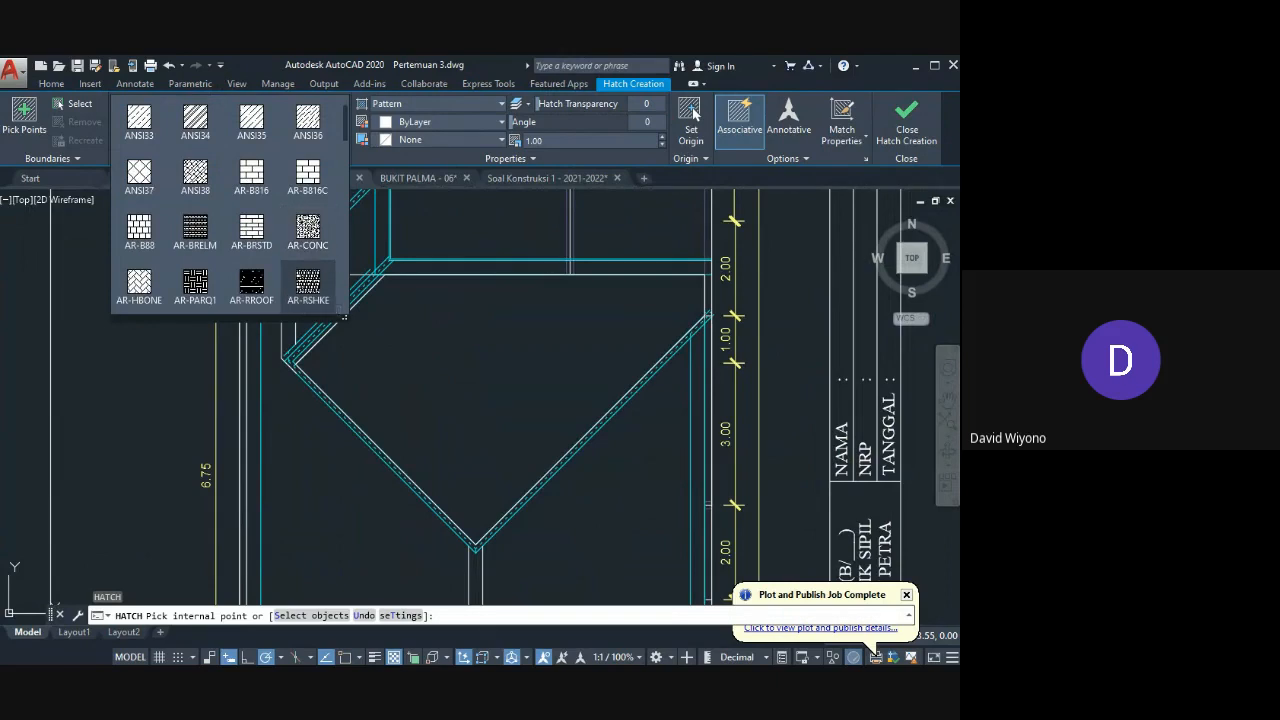
left_click(299, 293)
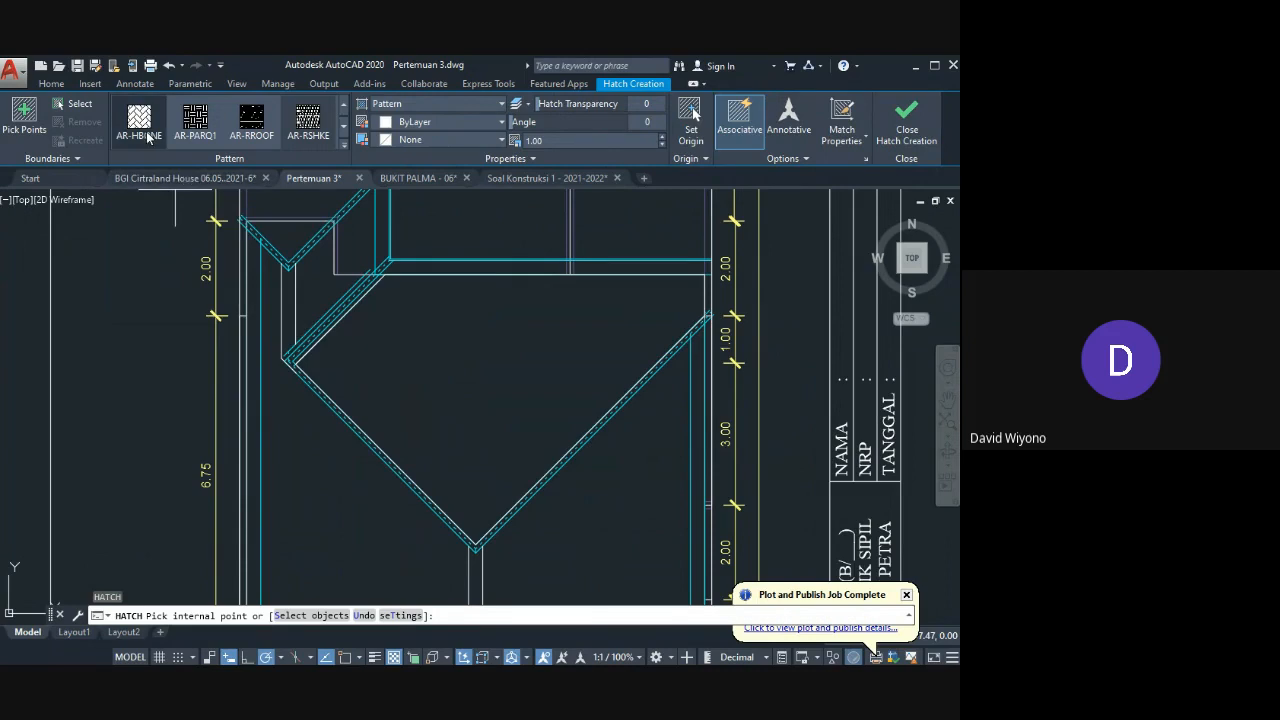
left_click(55, 105)
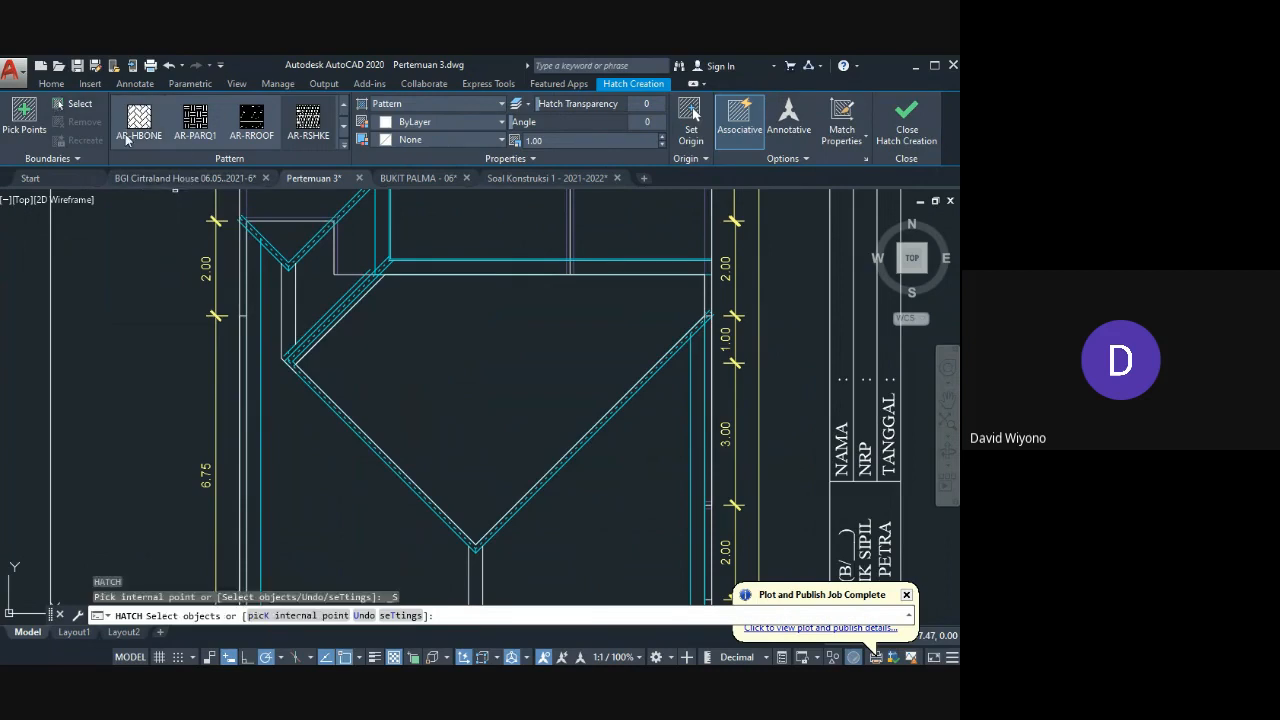
left_click(336, 331)
key("Return")
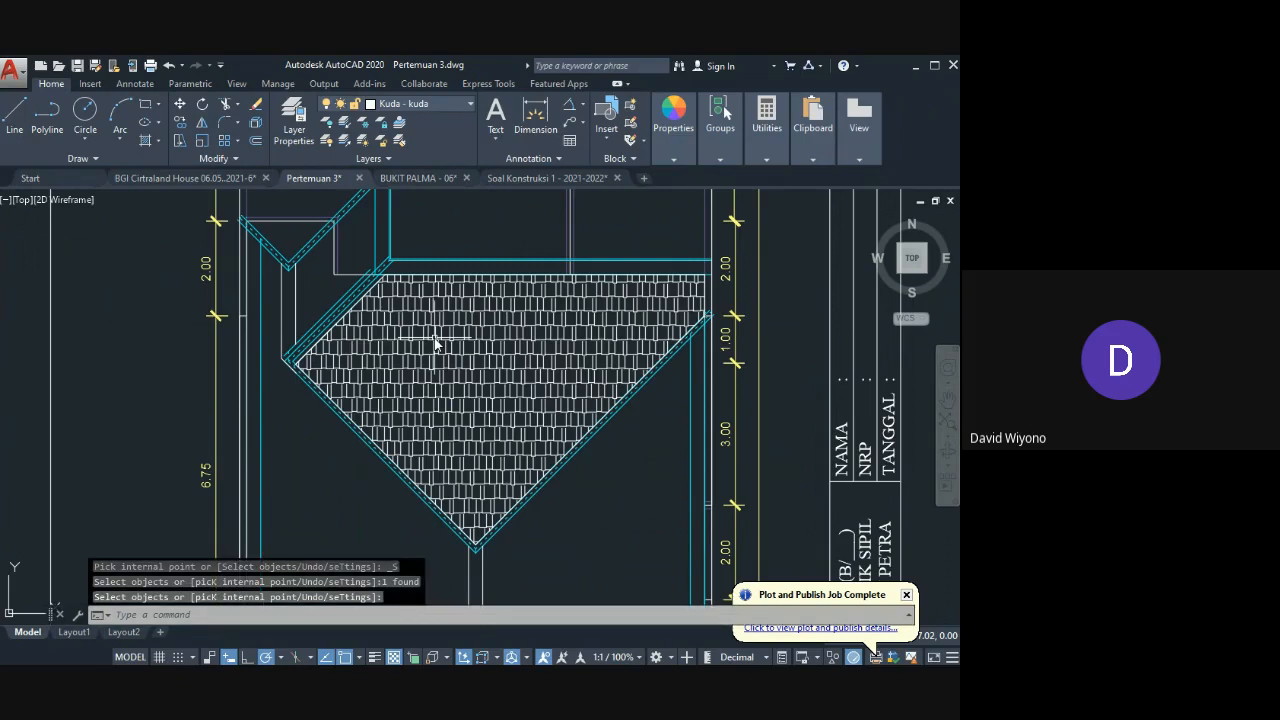
Step: Start a polyline for outlining the diamond-shaped roof area between the lower ridges
scroll(333, 335, "up", 2)
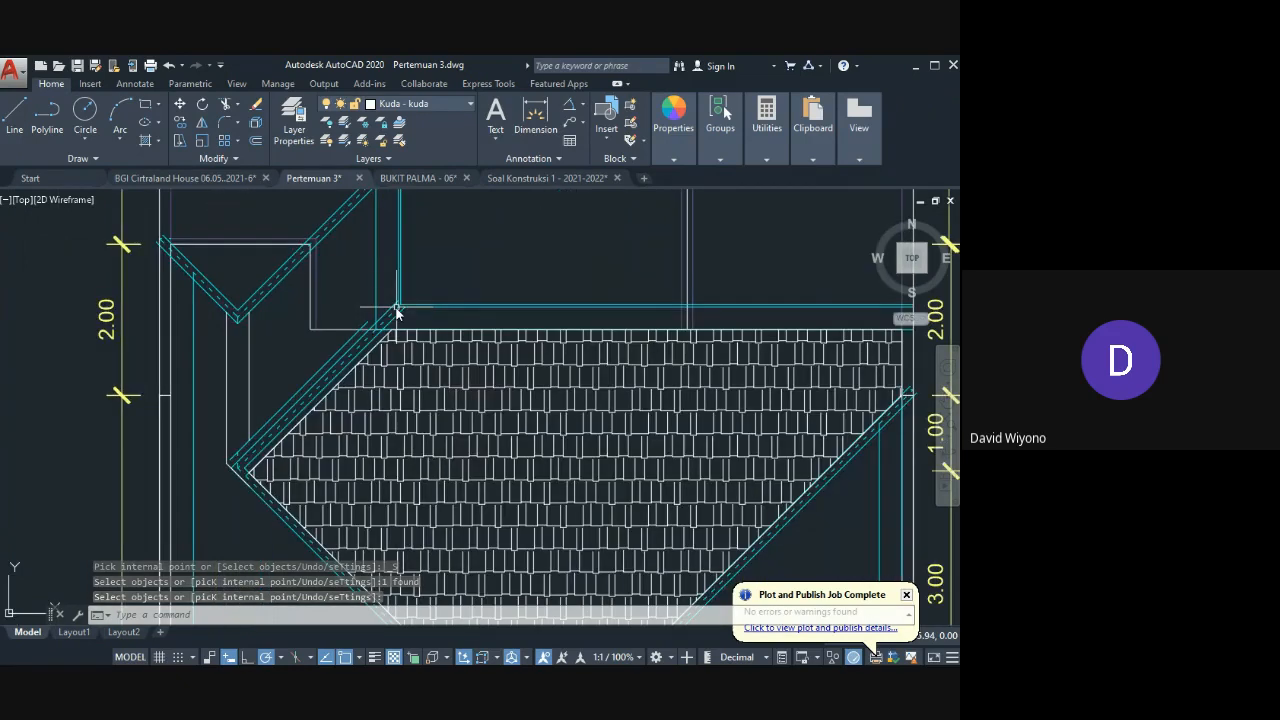
scroll(397, 306, "down", 4)
middle_click_drag(443, 386, 443, 276)
type("pl")
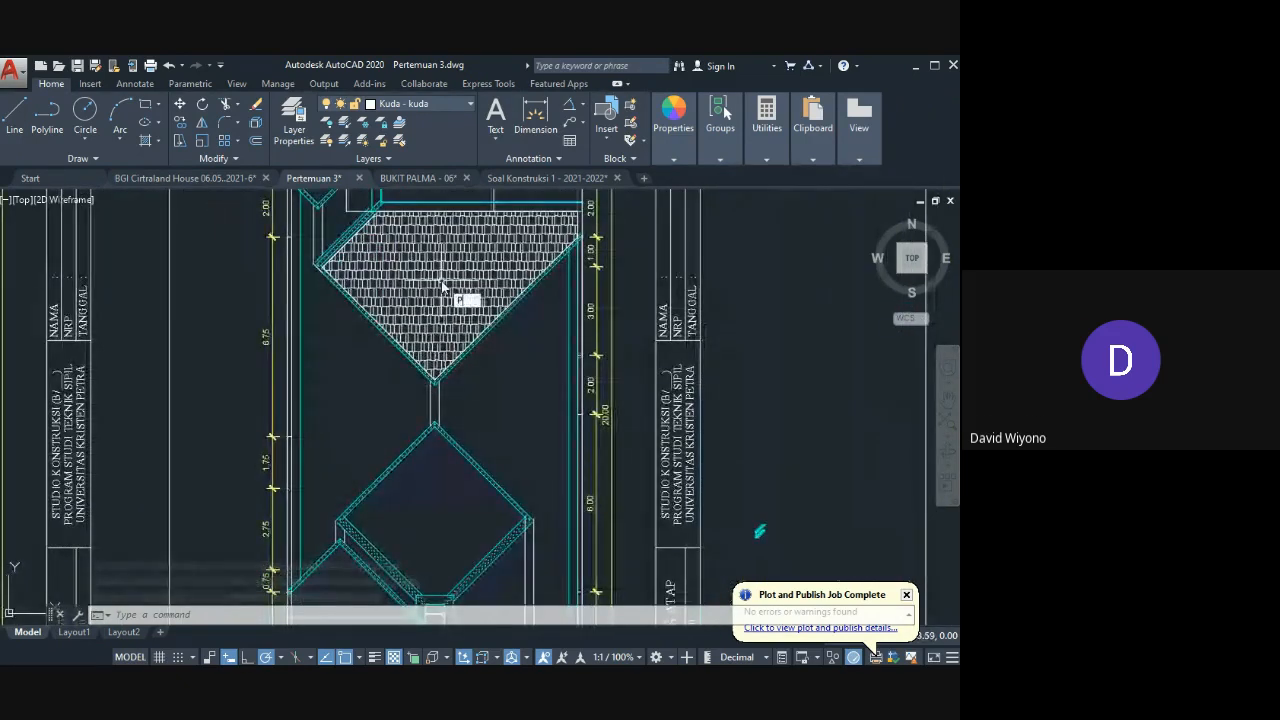
key("Return")
scroll(519, 515, "up", 2)
scroll(495, 380, "up", 4)
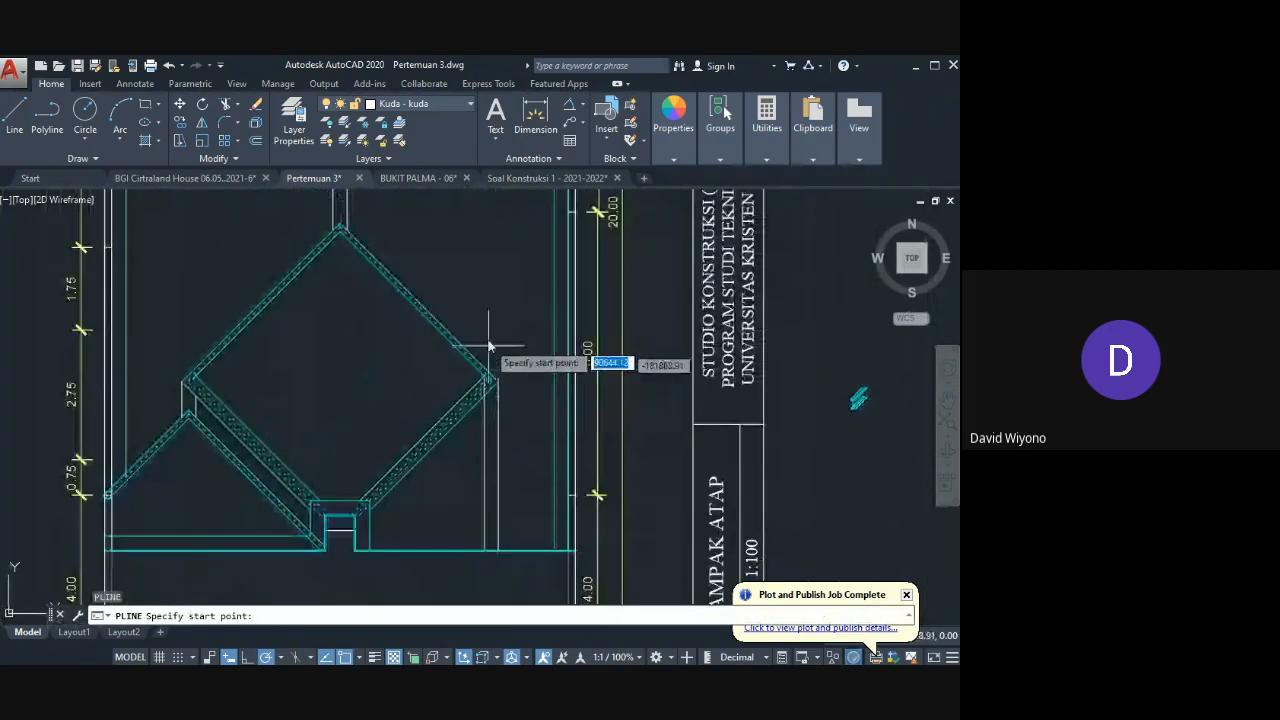
Step: Draw a short line extending the upper sloped member's outer edge past the diamond frame's right corner to the adjacent vertical line
key("Escape")
left_click(507, 437)
left_click(508, 442)
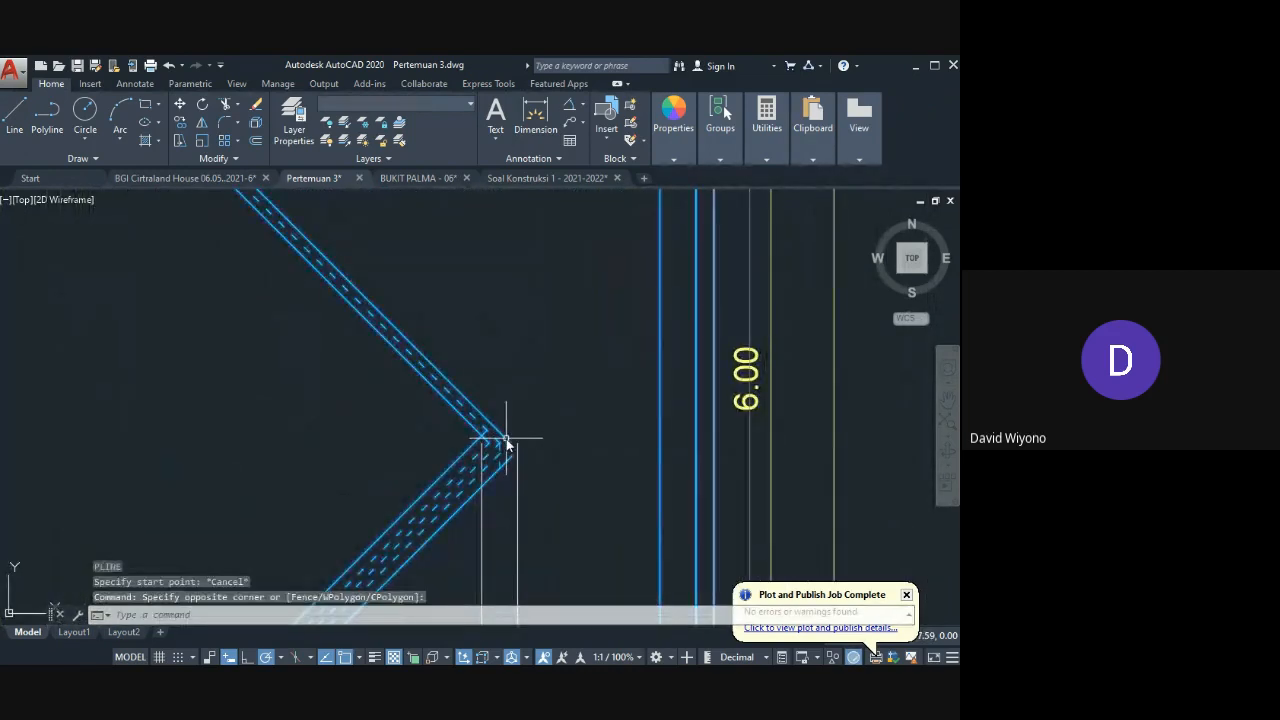
key("Escape")
type("l")
key("Return")
left_click(508, 440)
scroll(514, 450, "up", 3)
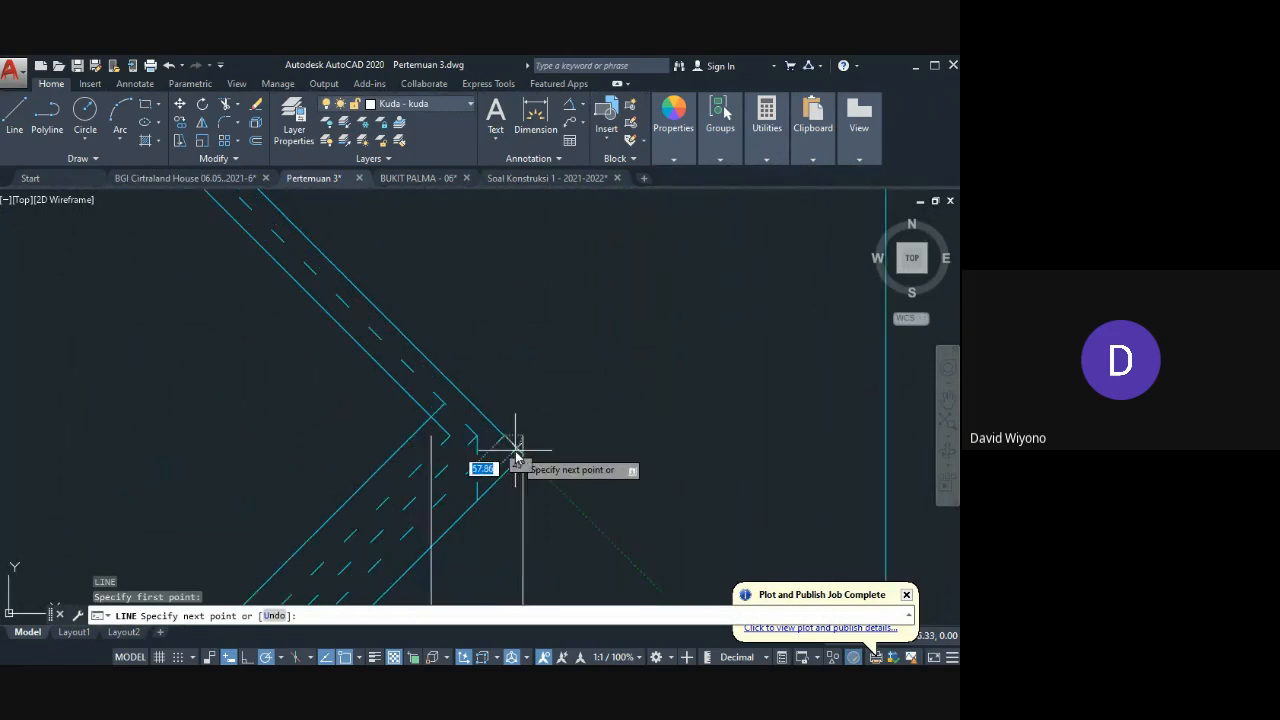
left_click(527, 474)
key("Return")
scroll(527, 448, "down", 4)
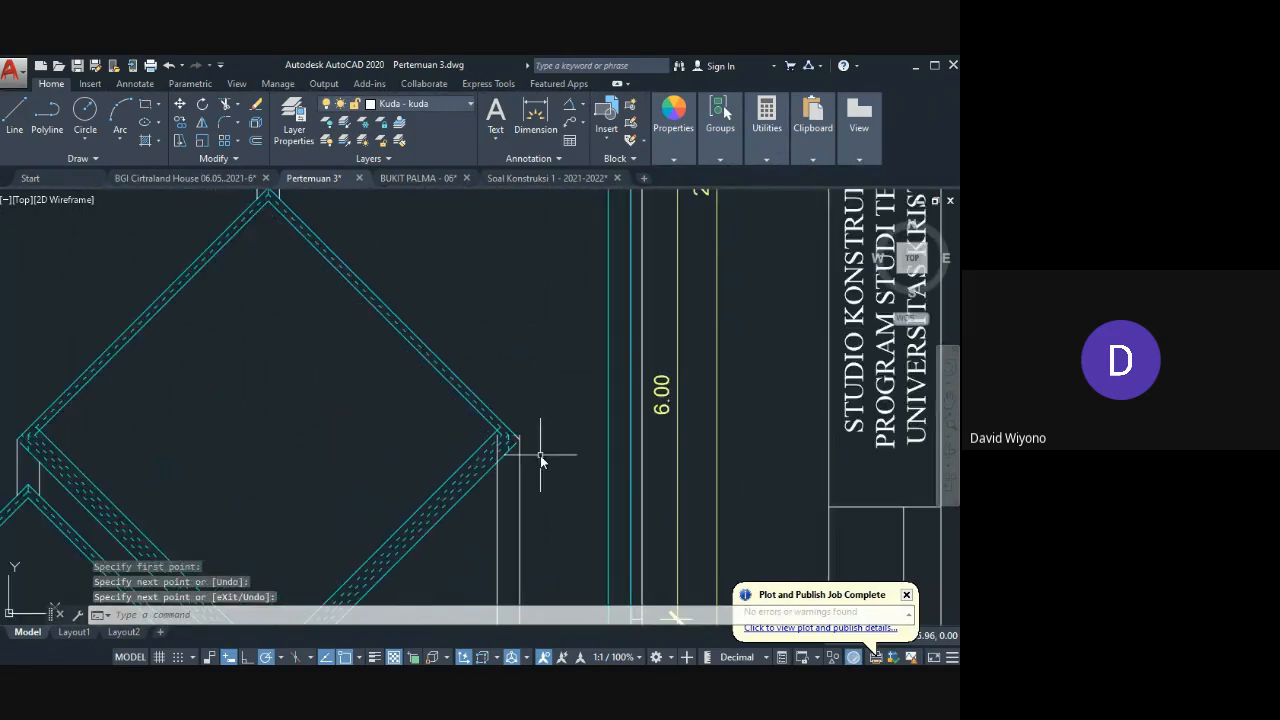
Step: Start a polyline on the bottom eave line, running up to the diamond's right corner and along its upper sloped edge to the apex
type("pl")
key("Return")
scroll(520, 430, "down", 4)
scroll(491, 409, "up", 3)
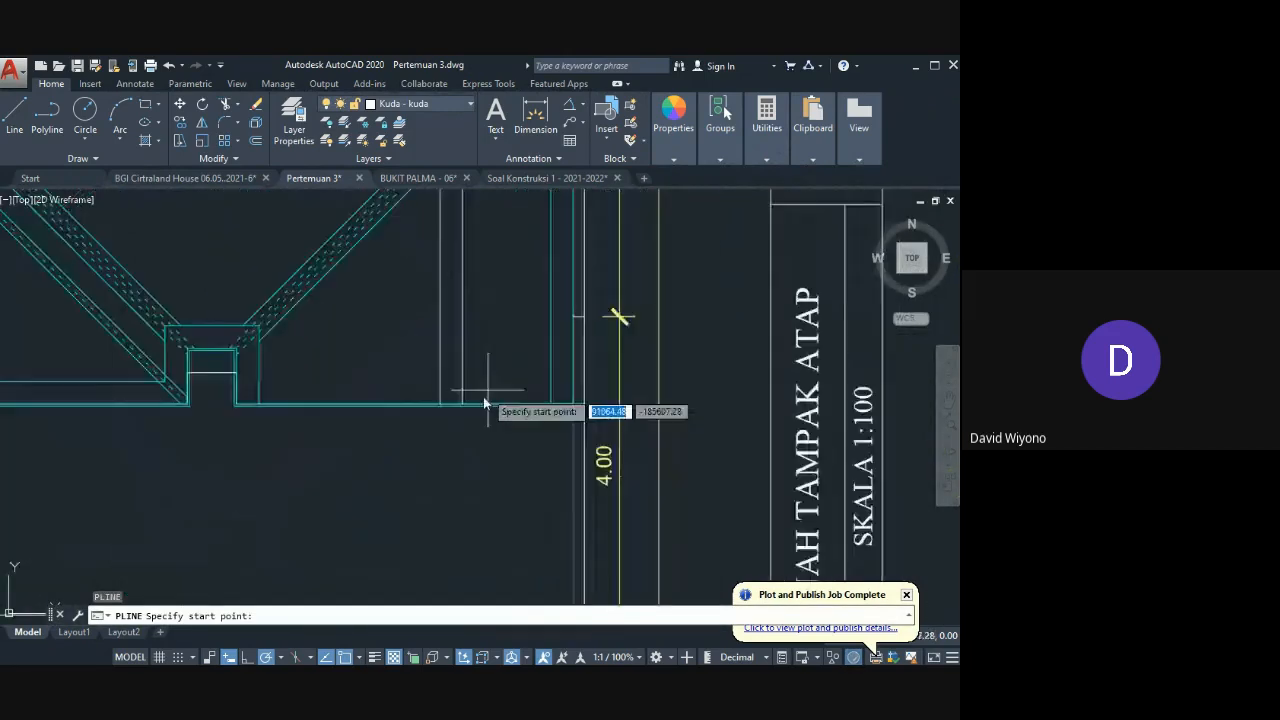
left_click(467, 408)
scroll(466, 285, "up", 5)
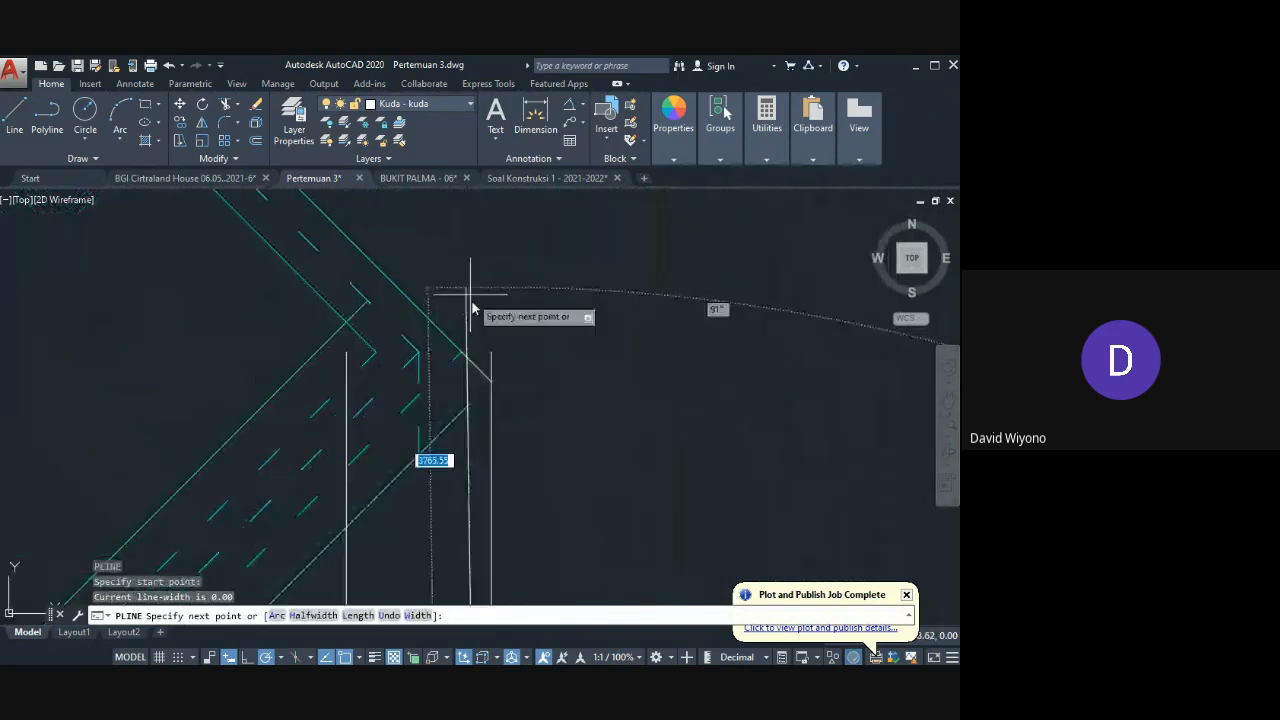
left_click(491, 383)
scroll(450, 390, "down", 3)
scroll(330, 403, "up", 4)
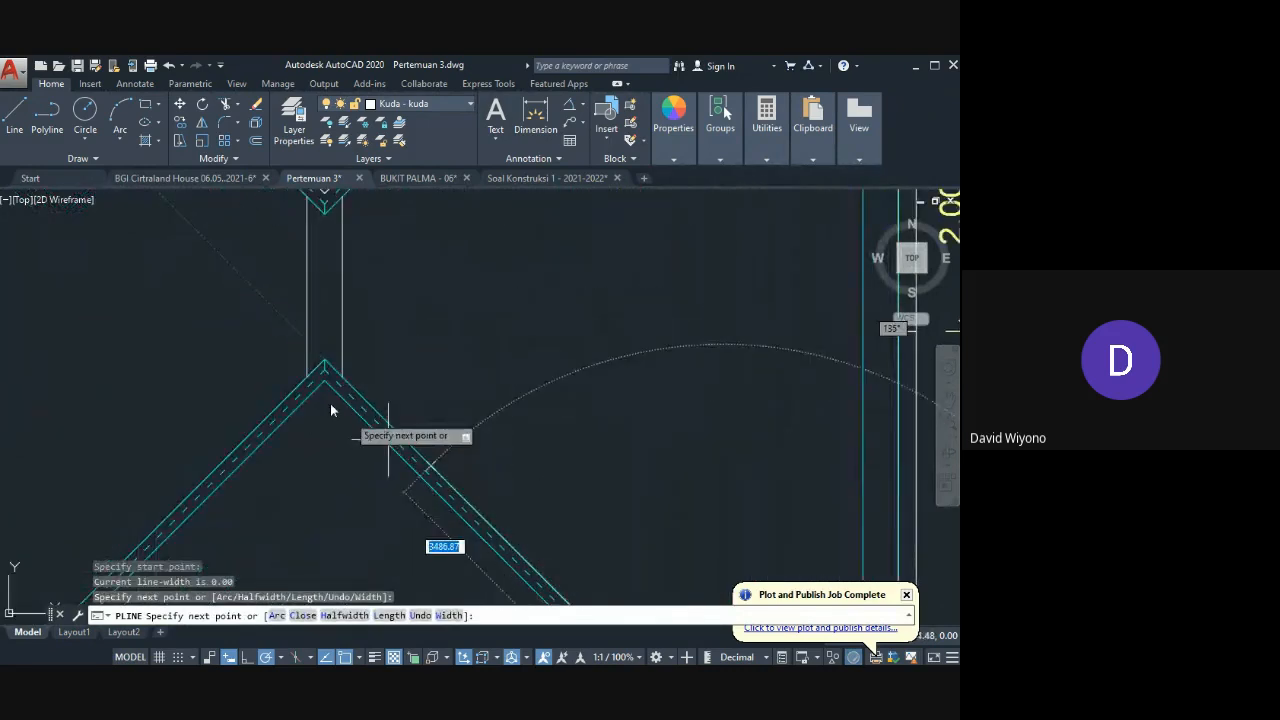
left_click(350, 362)
Step: Continue the polyline up the ridge connector, along the hatched roof's lower-right slope, down the right vertical line and back to its start
scroll(349, 362, "down", 3)
scroll(348, 322, "up", 3)
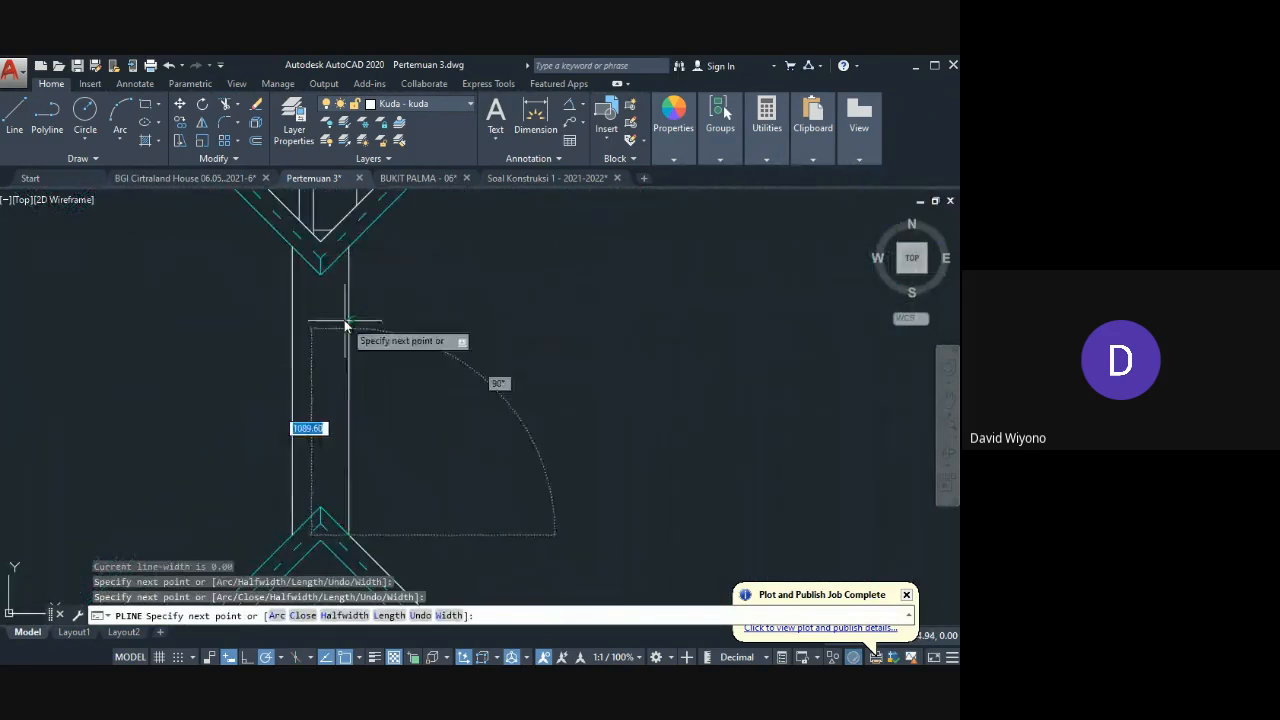
left_click(351, 251)
scroll(351, 251, "down", 3)
scroll(469, 288, "up", 3)
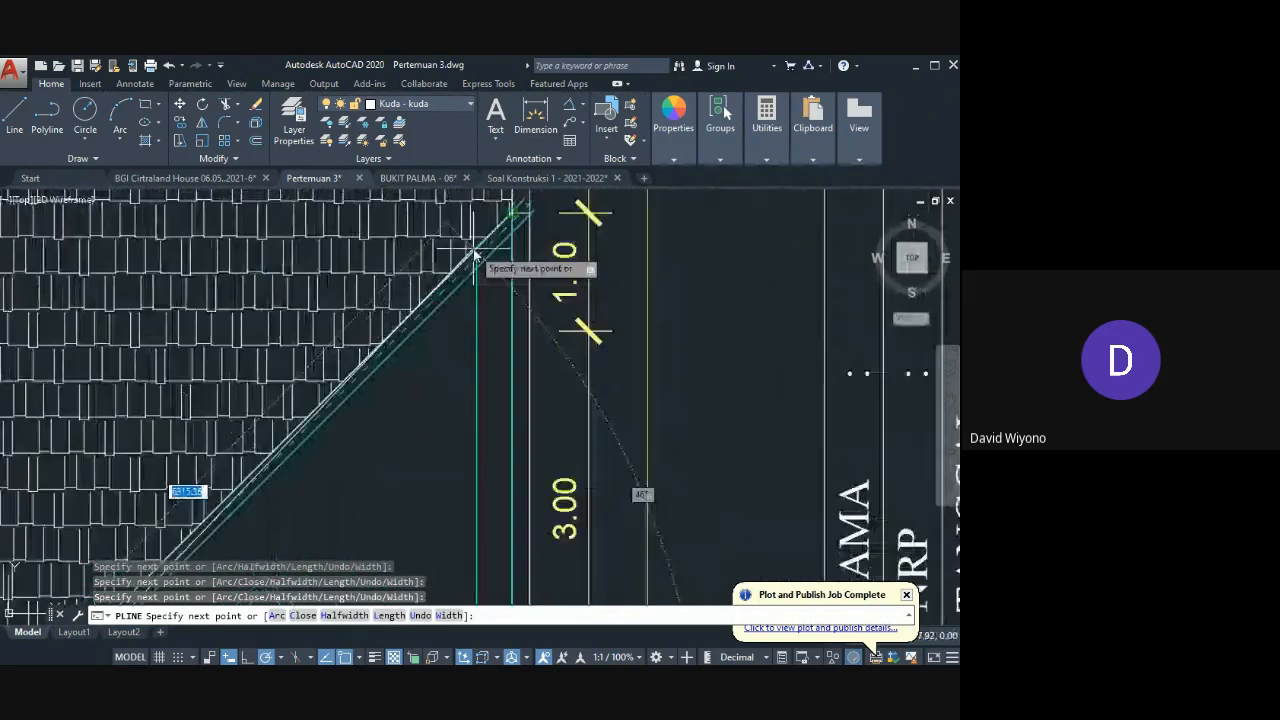
left_click(476, 270)
scroll(496, 264, "down", 5)
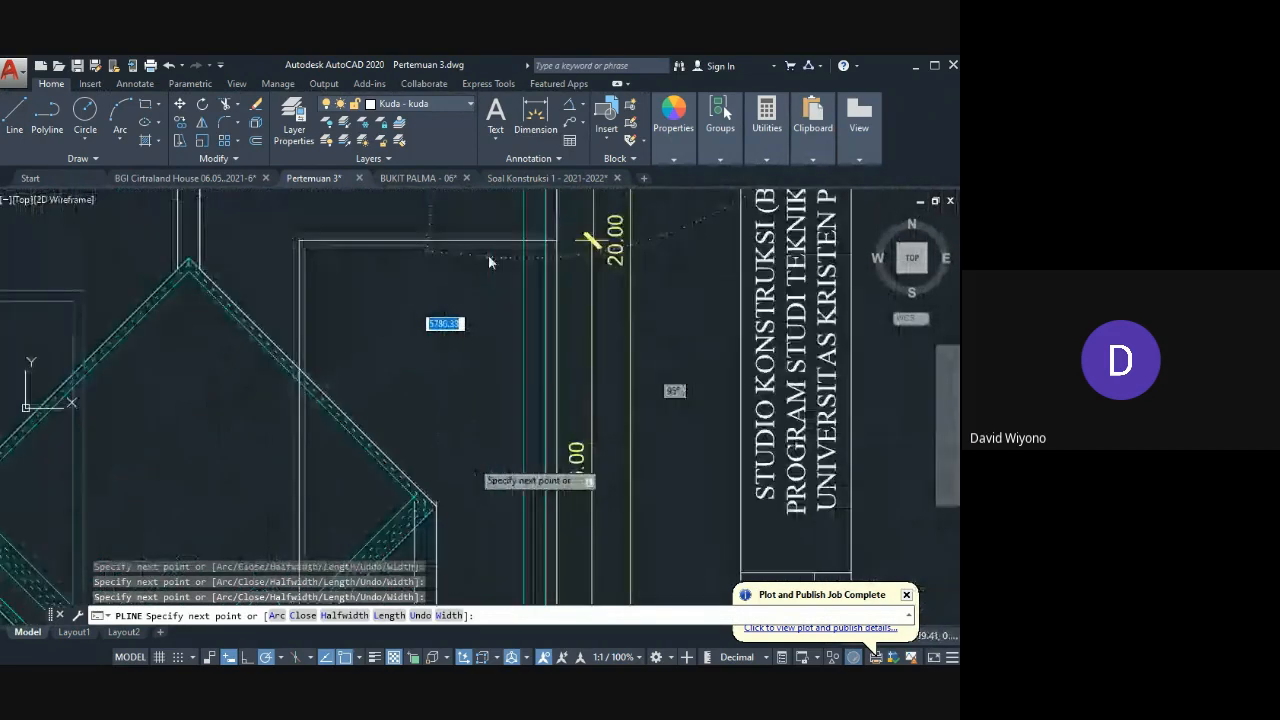
scroll(514, 450, "up", 4)
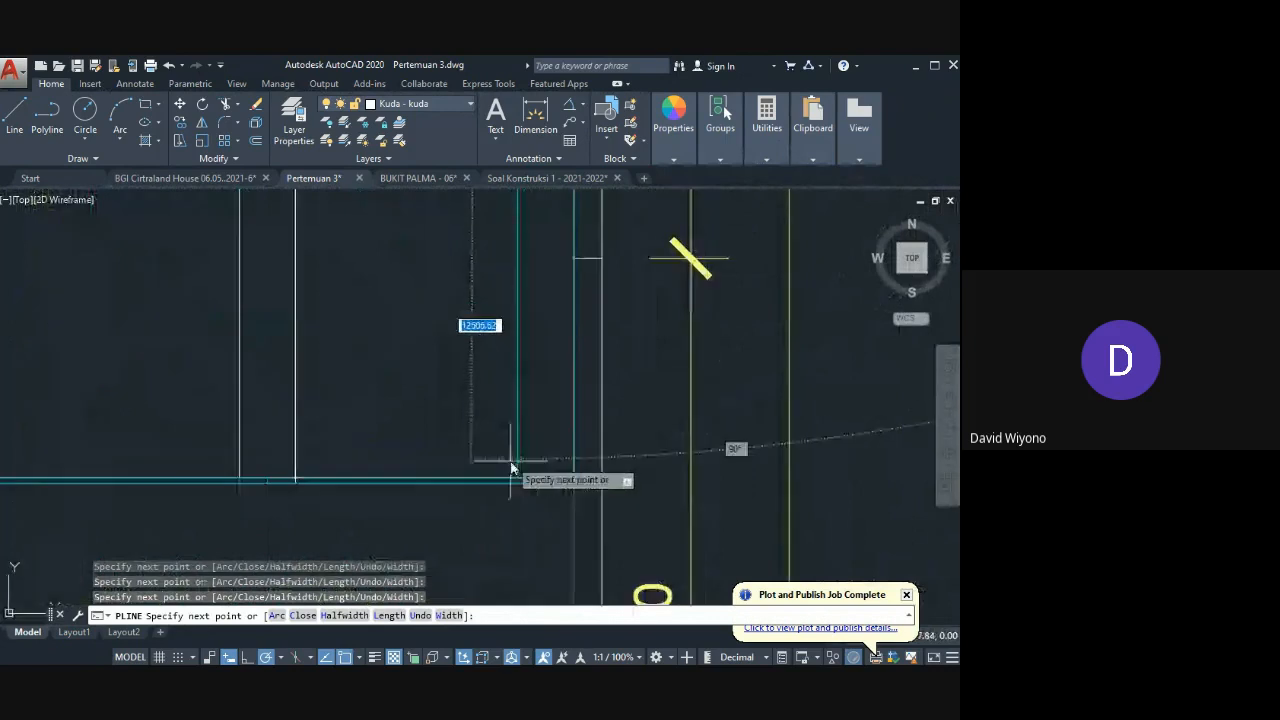
left_click(296, 480)
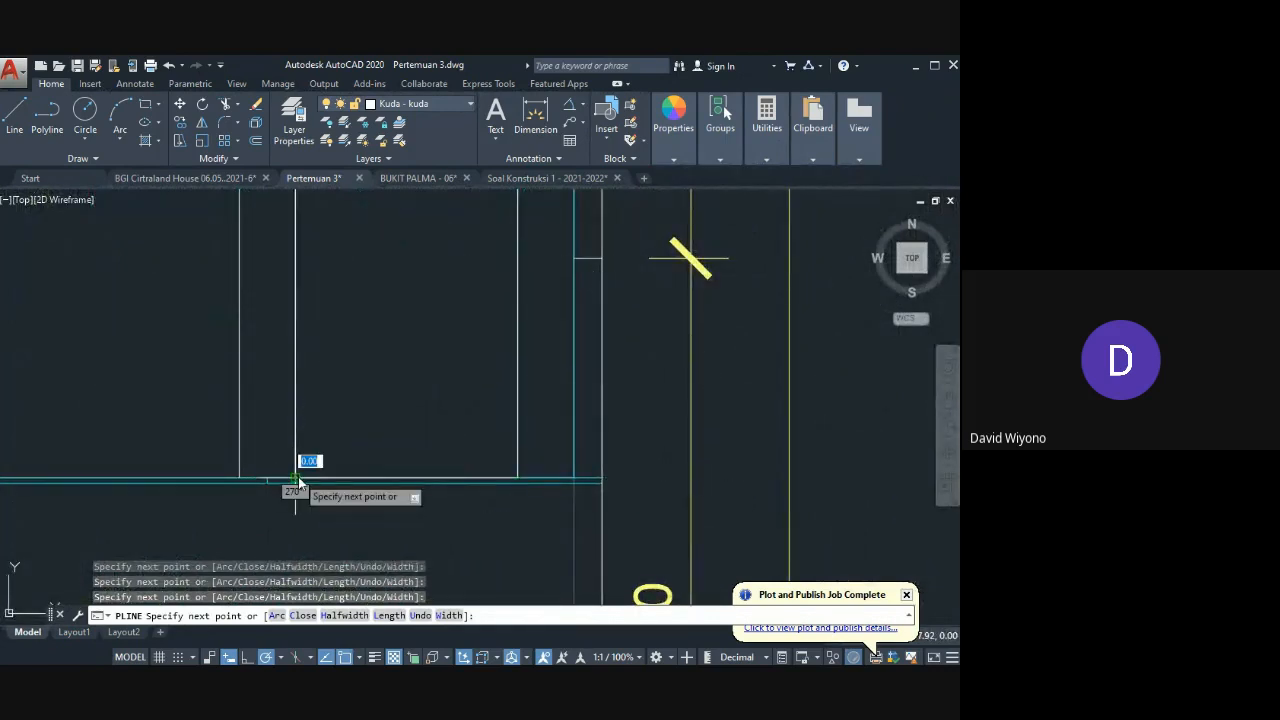
key("Return")
Step: Select the existing roof tile hatch and remove its boundary associativity
scroll(510, 403, "down", 6)
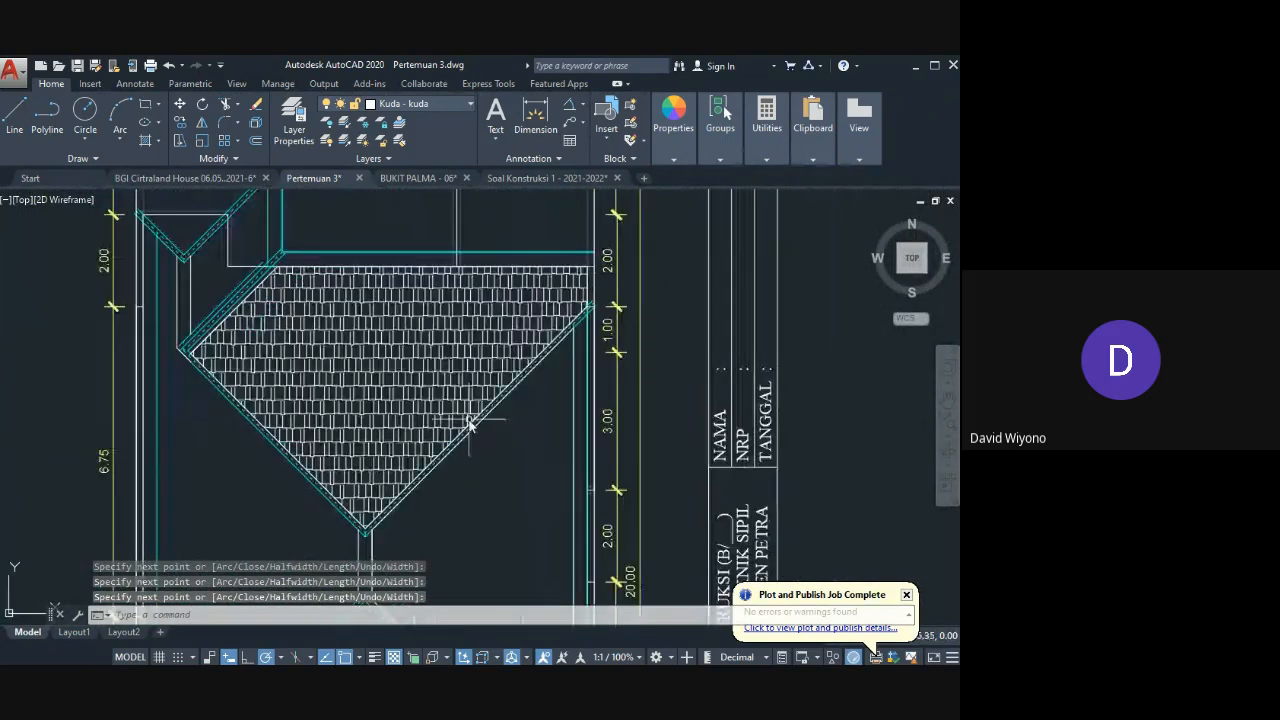
left_click(420, 300)
left_click(413, 285)
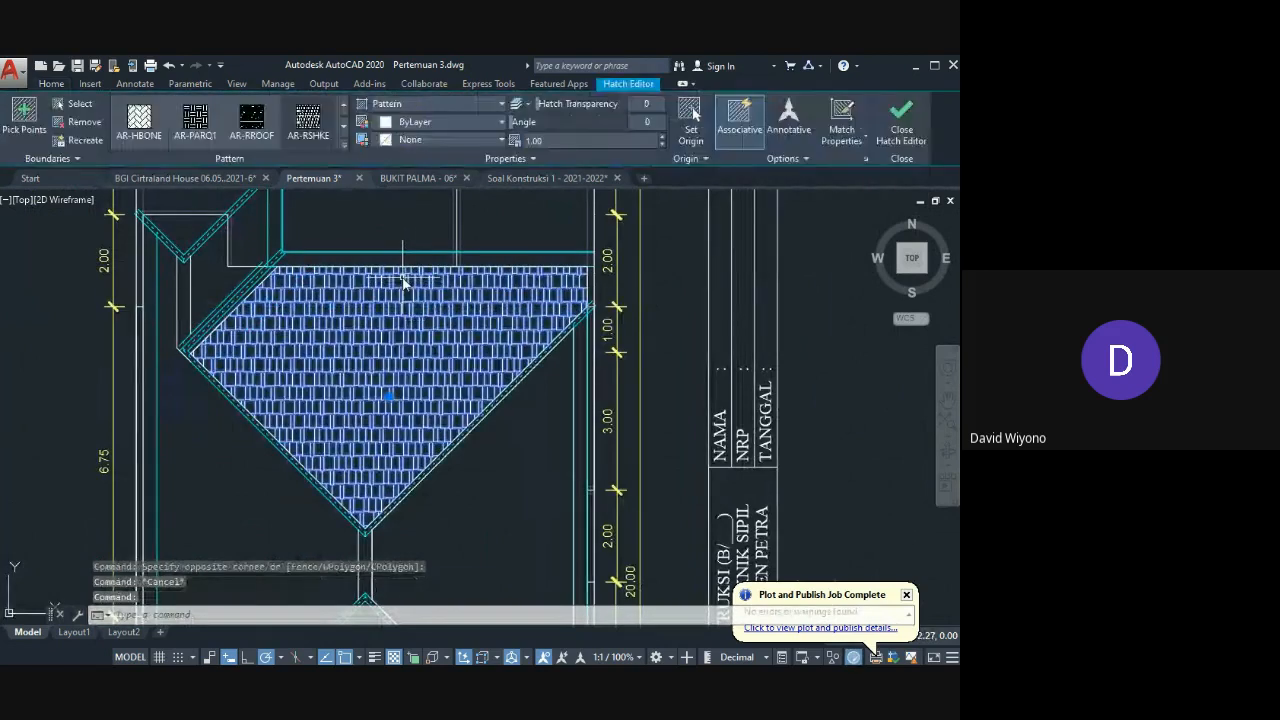
left_click(739, 115)
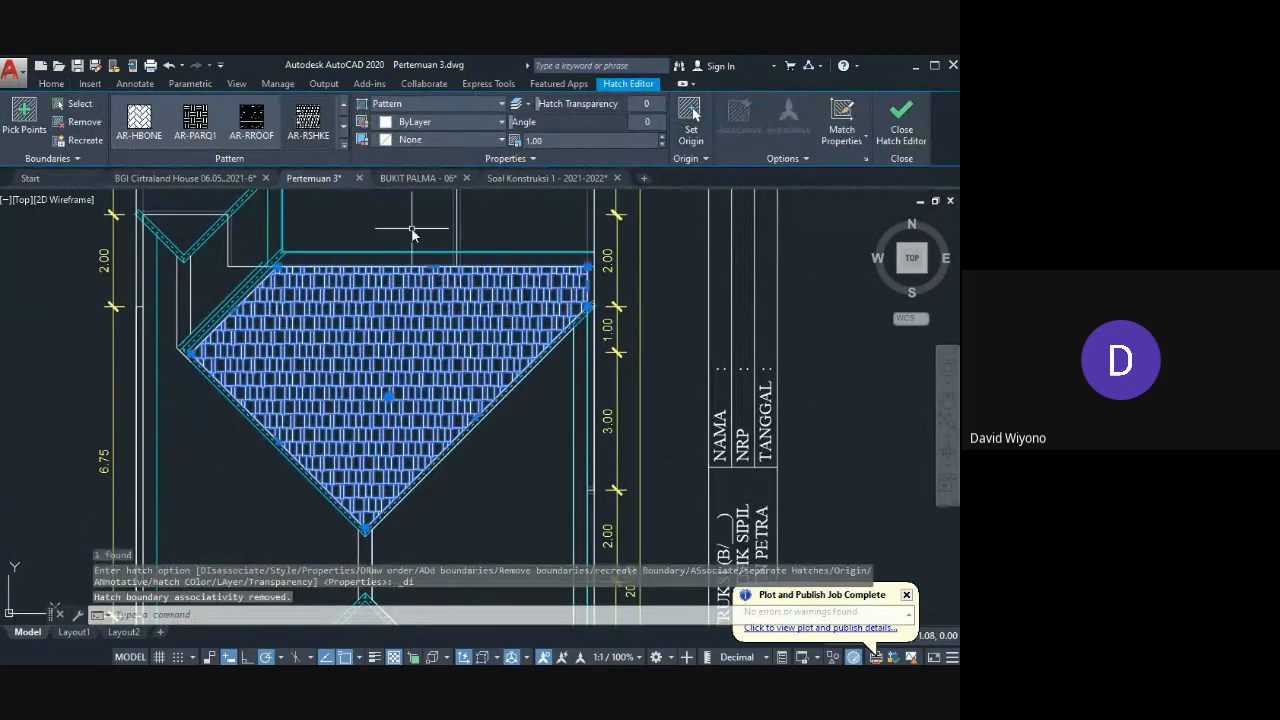
scroll(224, 262, "up", 5)
left_click(439, 301)
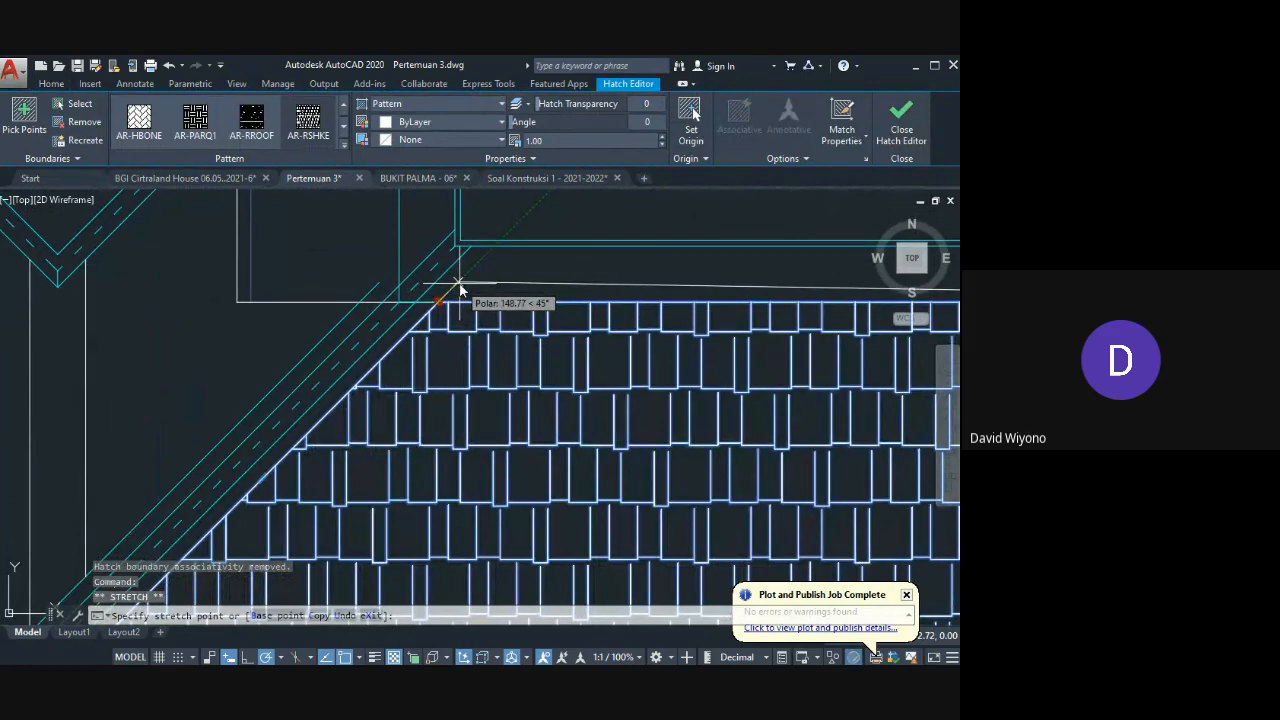
middle_click_drag(456, 290, 363, 298)
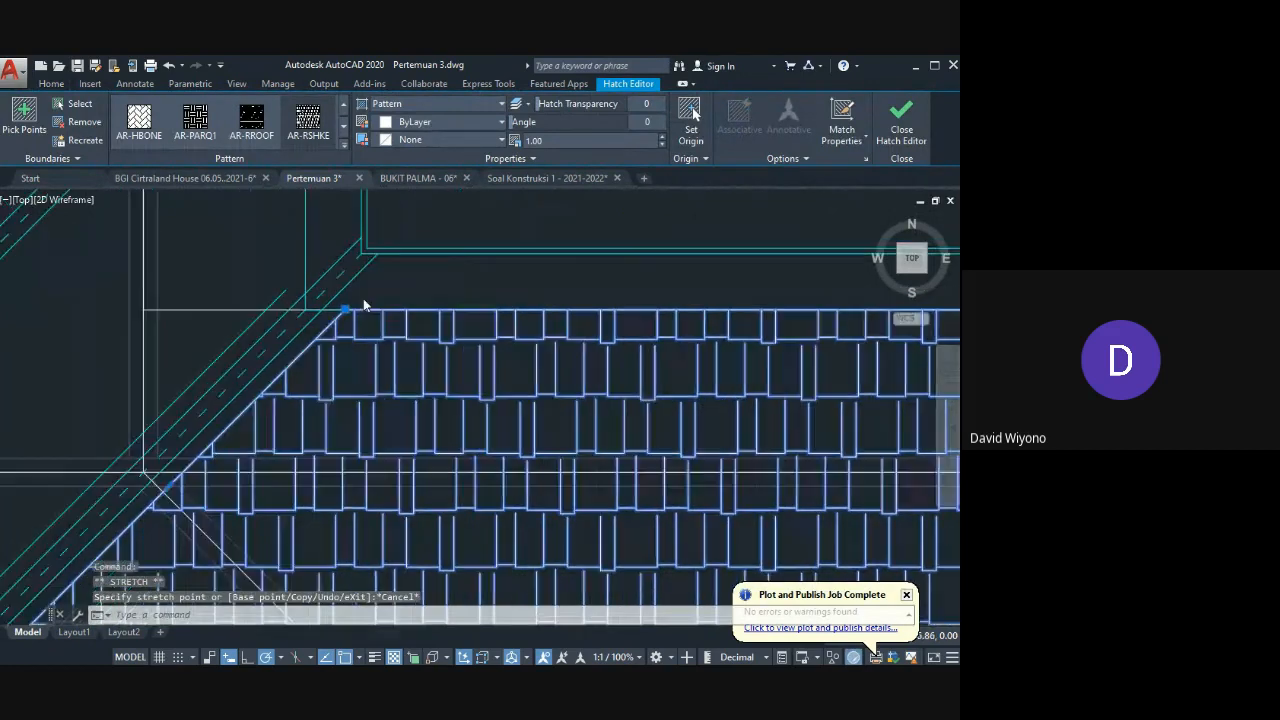
key("Escape")
Step: Place a horizontal construction line along the upper edge of the roof tile hatch
left_click(376, 299)
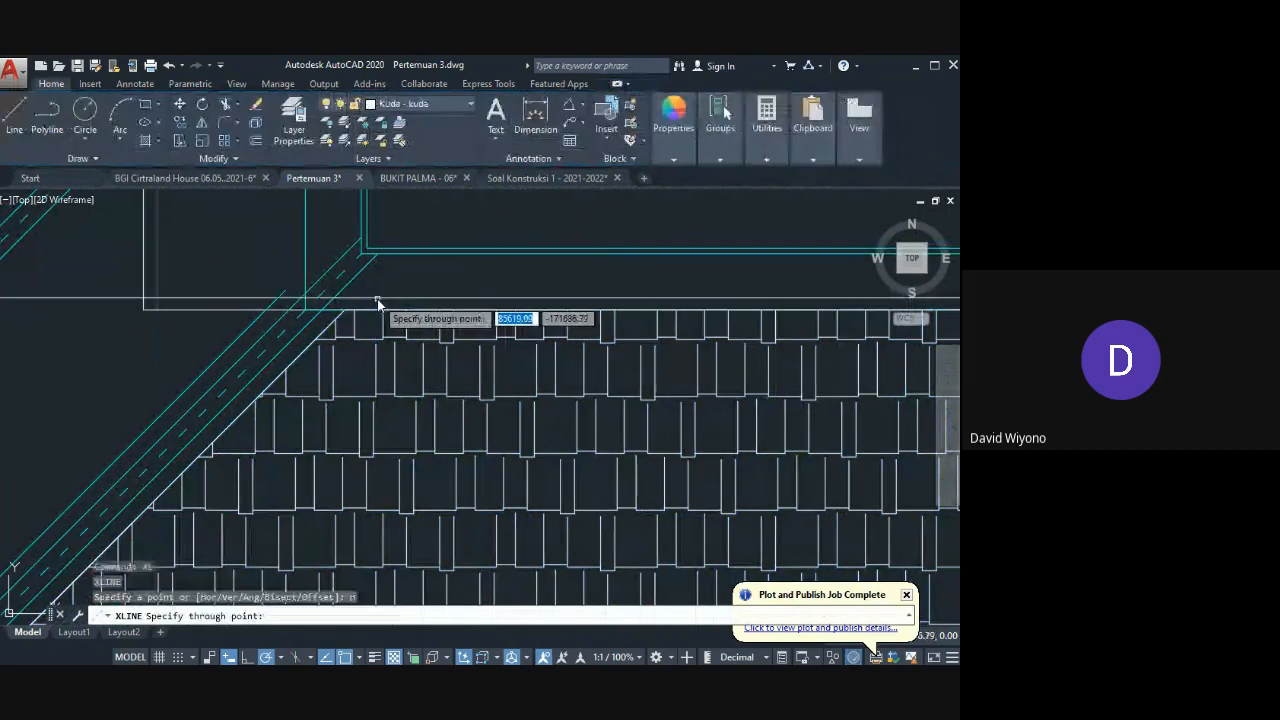
left_click(372, 309)
key("Return")
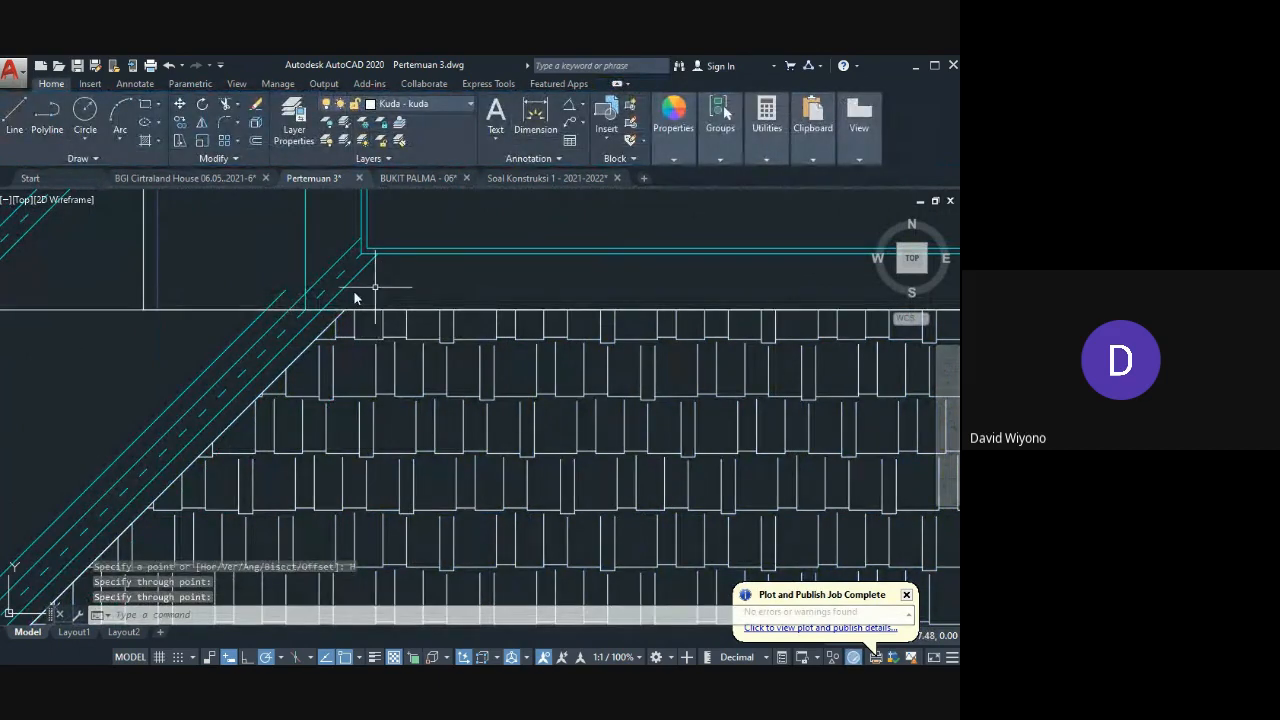
Step: Move the horizontal construction line straight up by 100
key("Escape")
left_click(401, 310)
type("m")
key("Return")
left_click(422, 301)
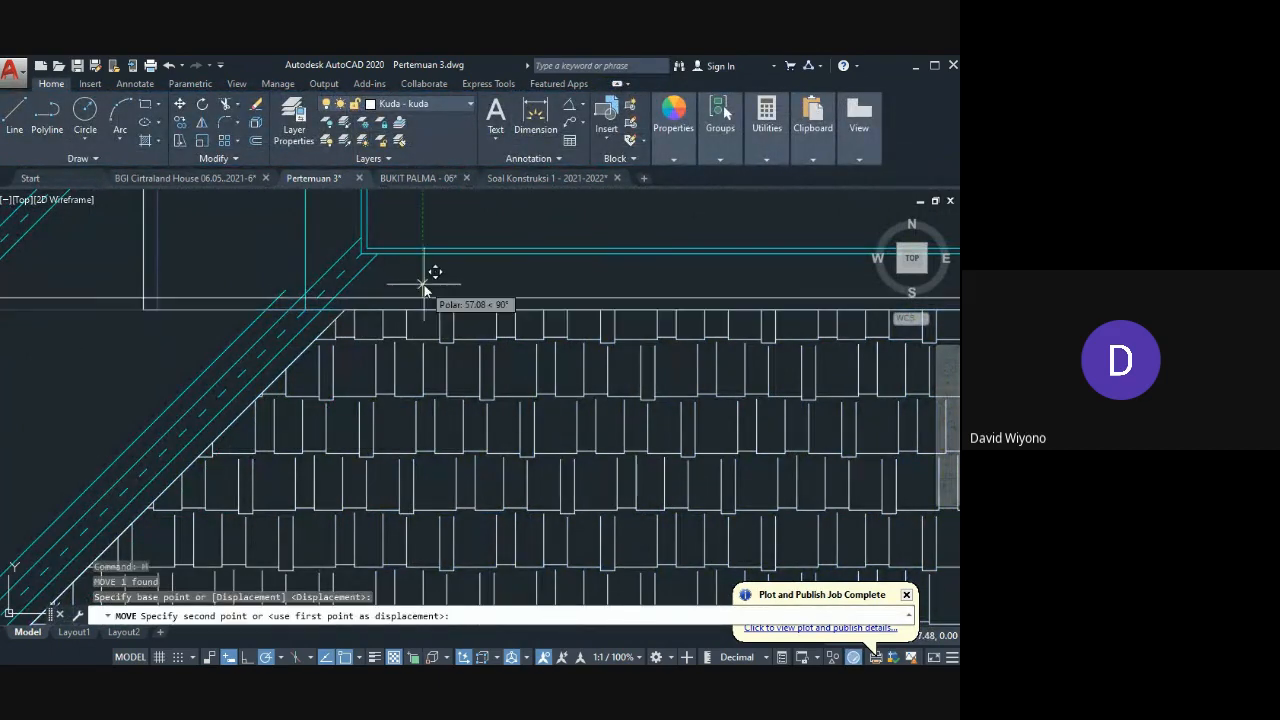
type("100")
key("Return")
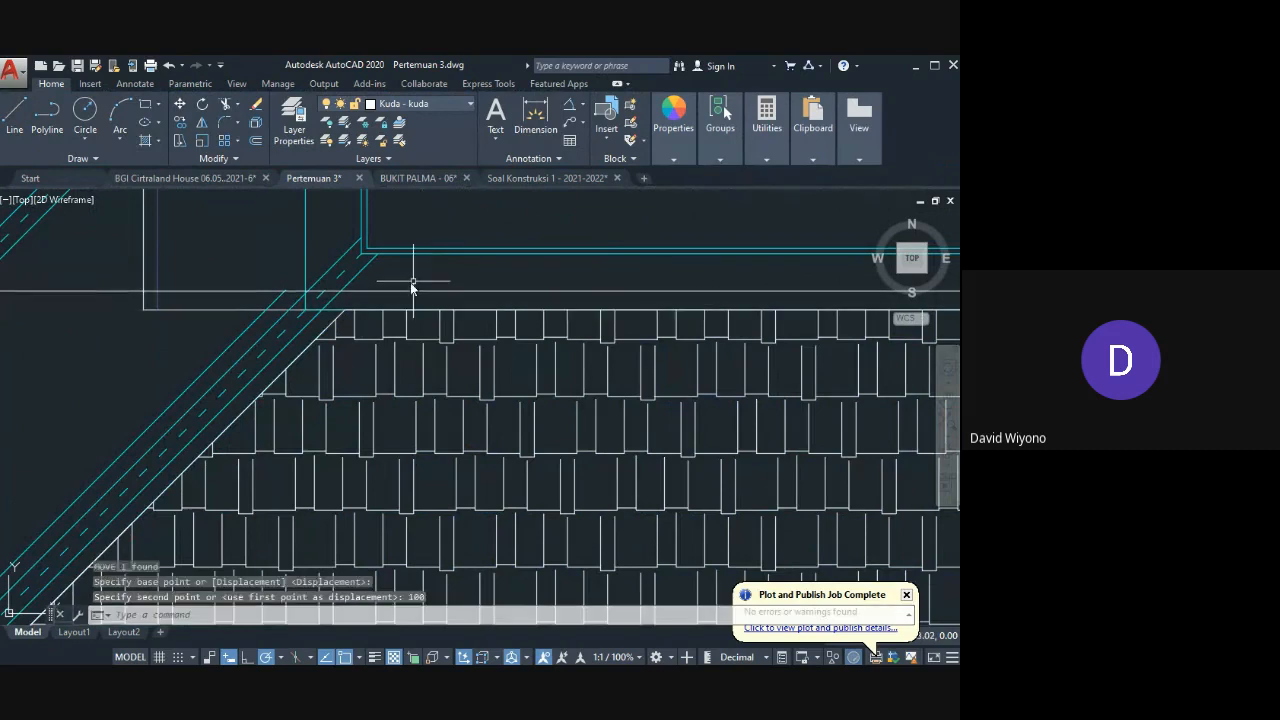
key("Escape")
left_click(363, 320)
left_click(352, 330)
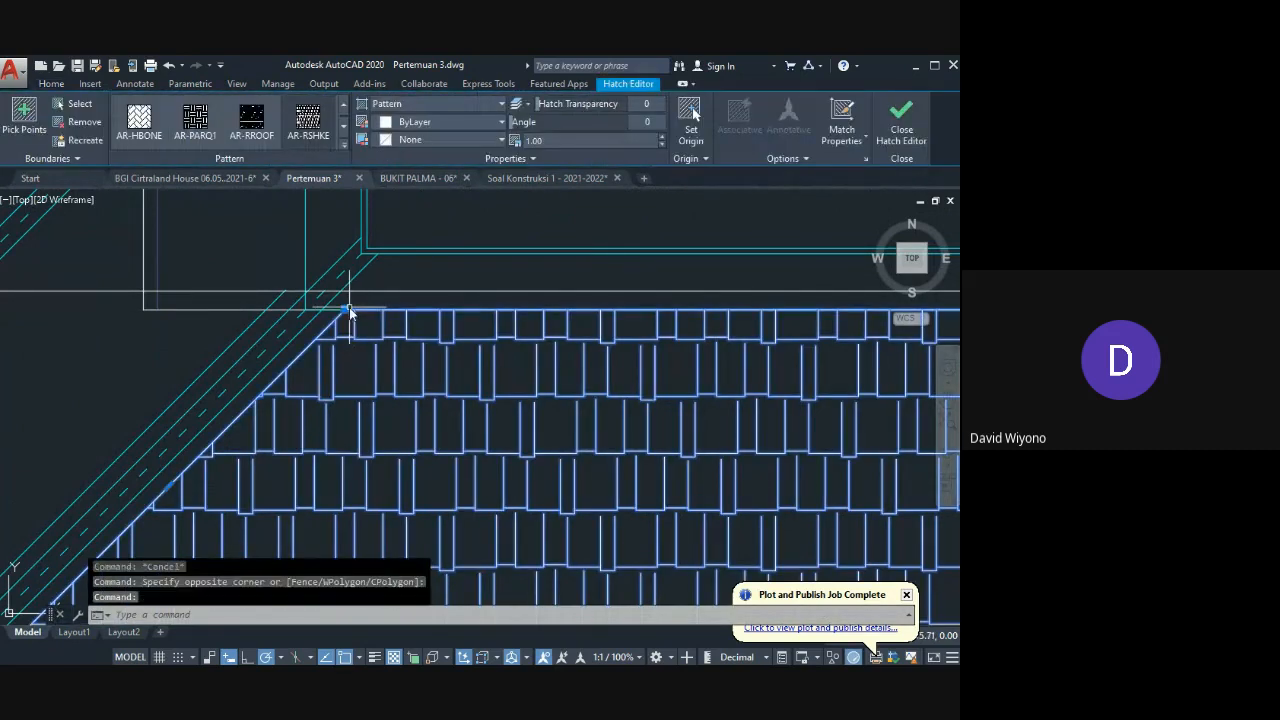
key("Escape")
key("Return")
type("c")
key("Return")
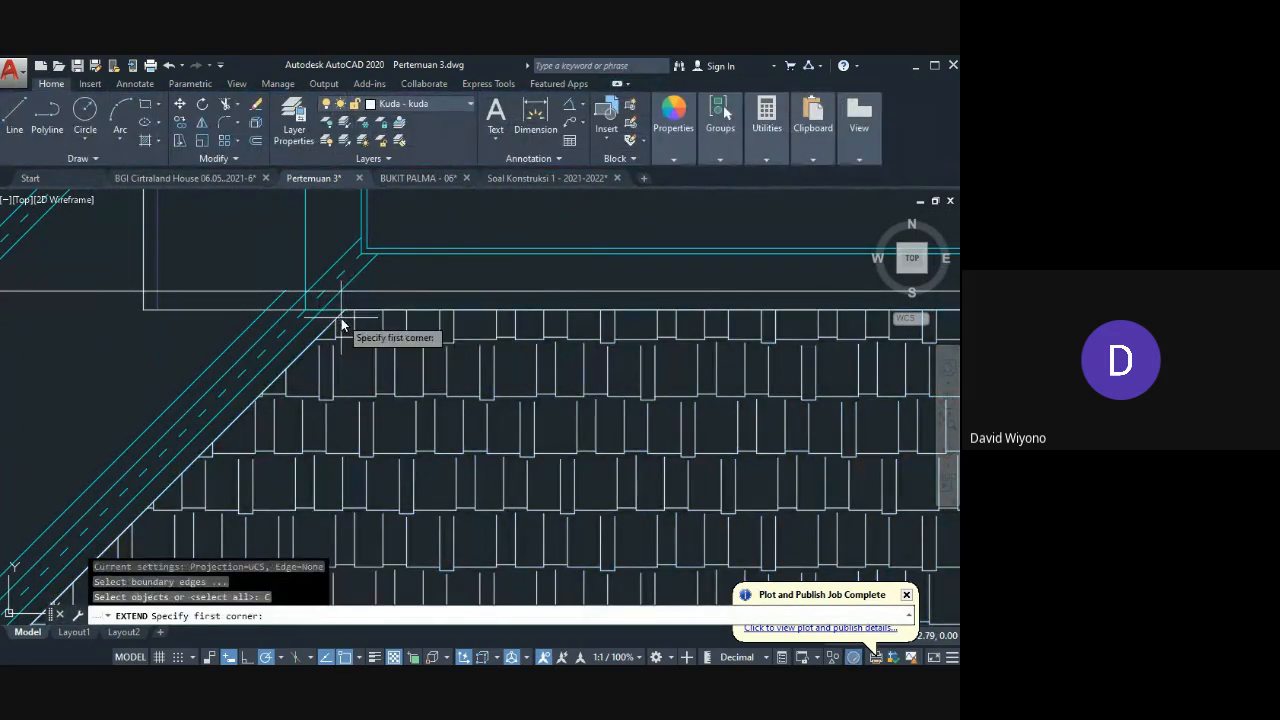
key("Escape")
Step: Stretch both upper corners of the tile hatch's boundary polyline up to the horizontal construction line
left_click(345, 310)
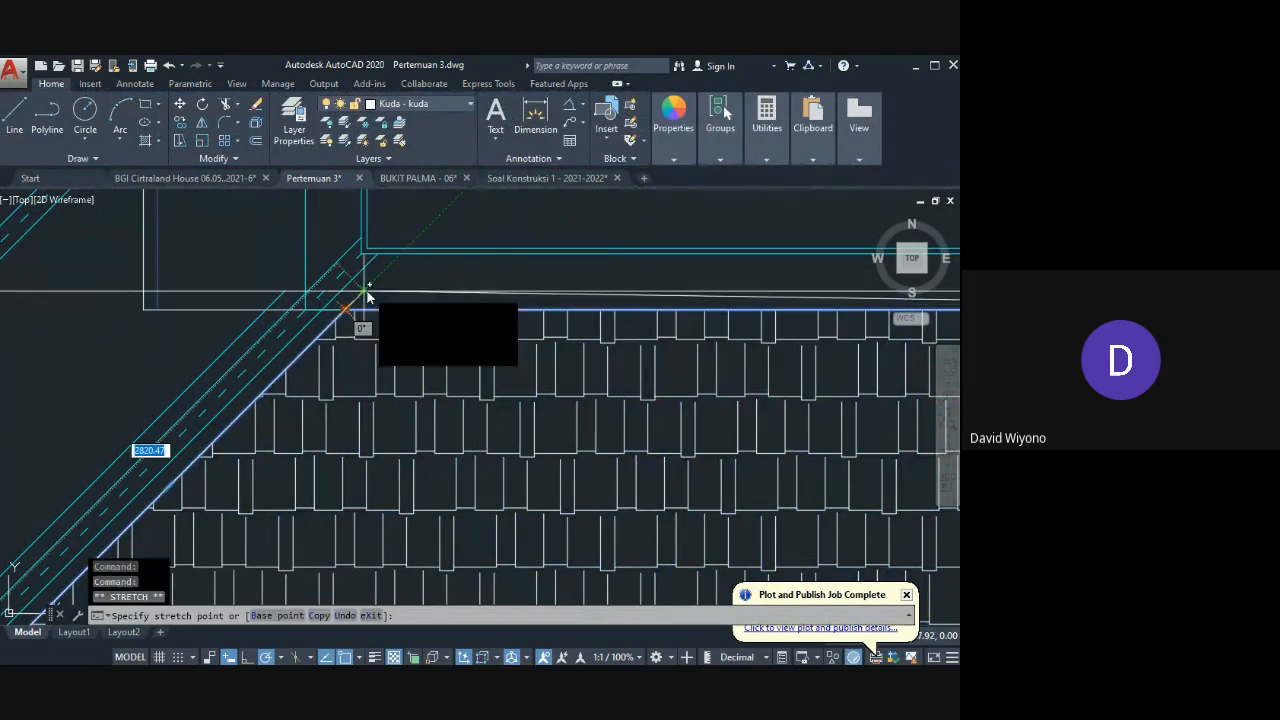
left_click(363, 292)
key("Escape")
scroll(380, 310, "down", 2)
middle_click_drag(443, 328, 271, 346)
scroll(700, 345, "down", 2)
middle_click_drag(800, 345, 386, 369)
scroll(443, 353, "up", 4)
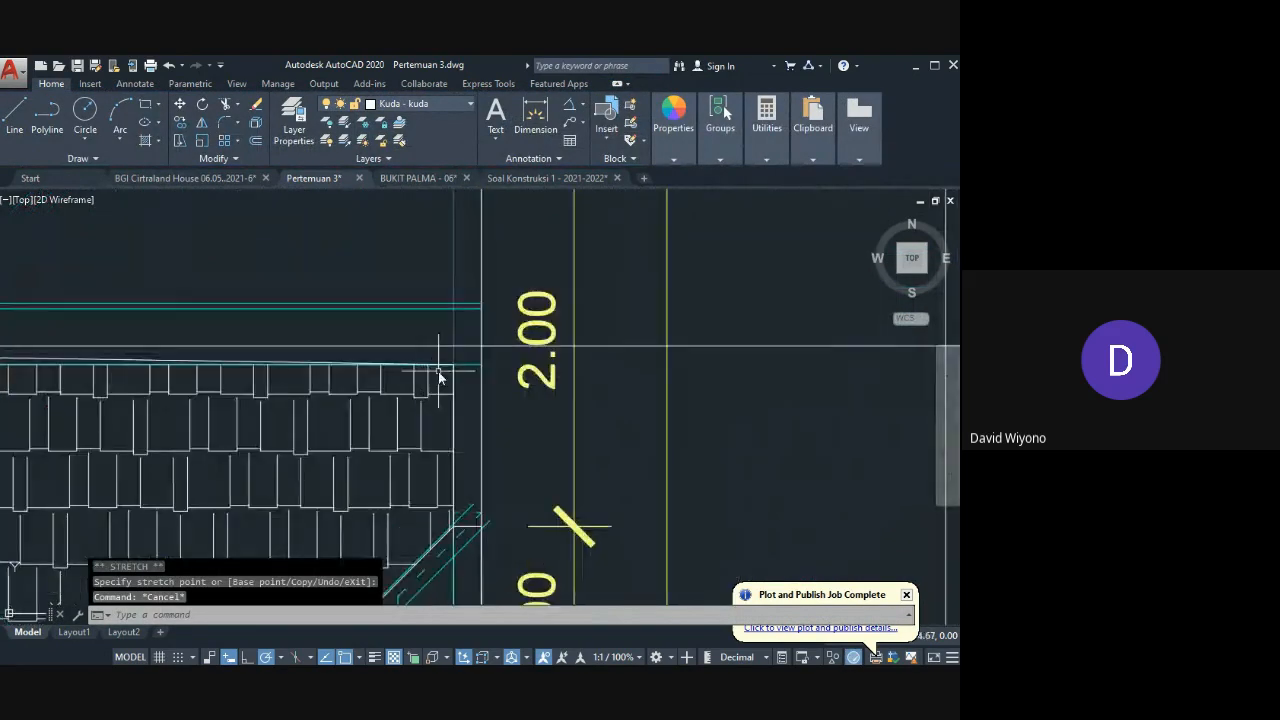
left_click(454, 380)
left_click(454, 364)
left_click(454, 347)
key("Escape")
Step: Stretch both upper corners of the roof tile hatch up to the horizontal construction line
left_click(393, 374)
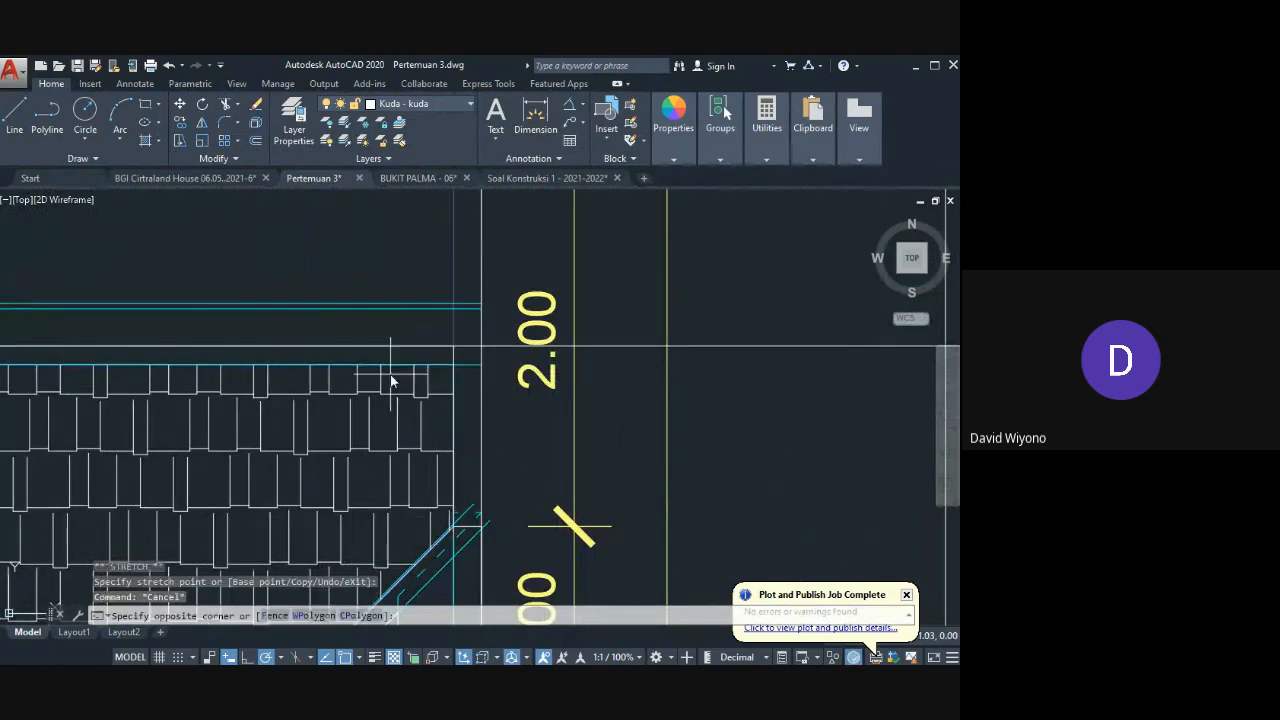
left_click(369, 382)
left_click(453, 365)
left_click(453, 347)
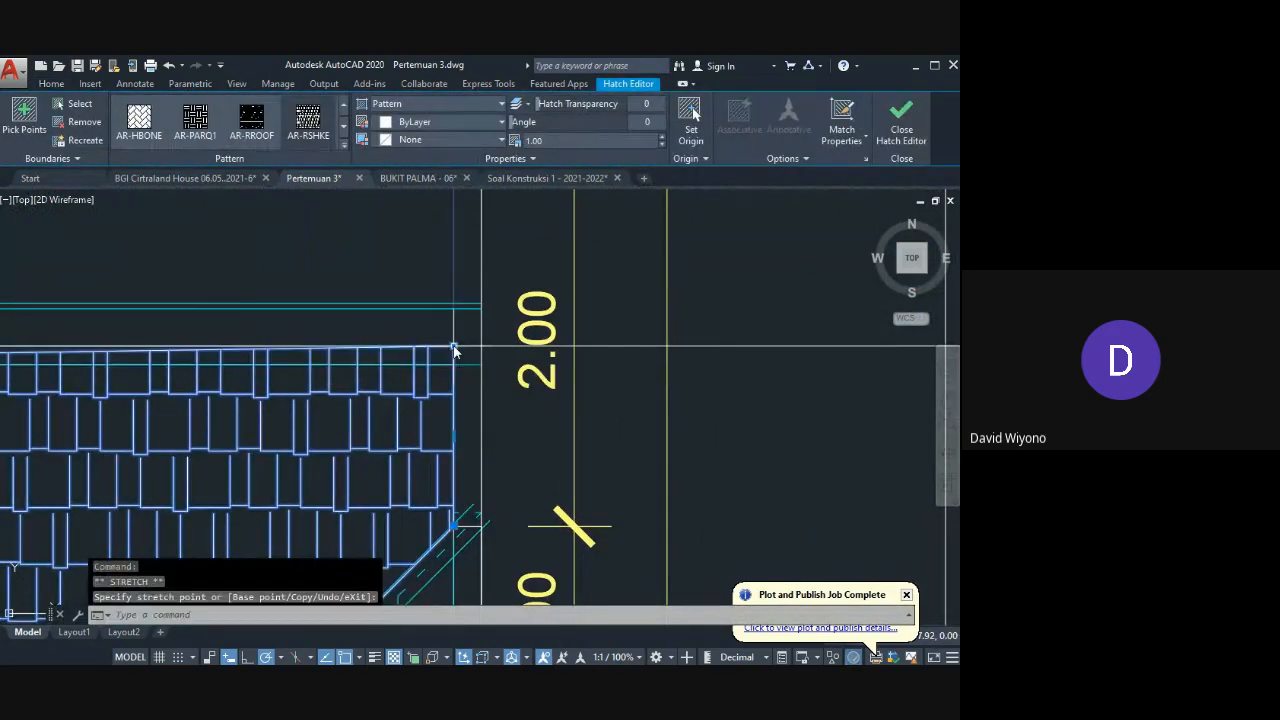
scroll(453, 347, "down", 2)
middle_click_drag(453, 347, 731, 345)
middle_click_drag(191, 350, 641, 369)
scroll(366, 373, "up", 2)
left_click(409, 374)
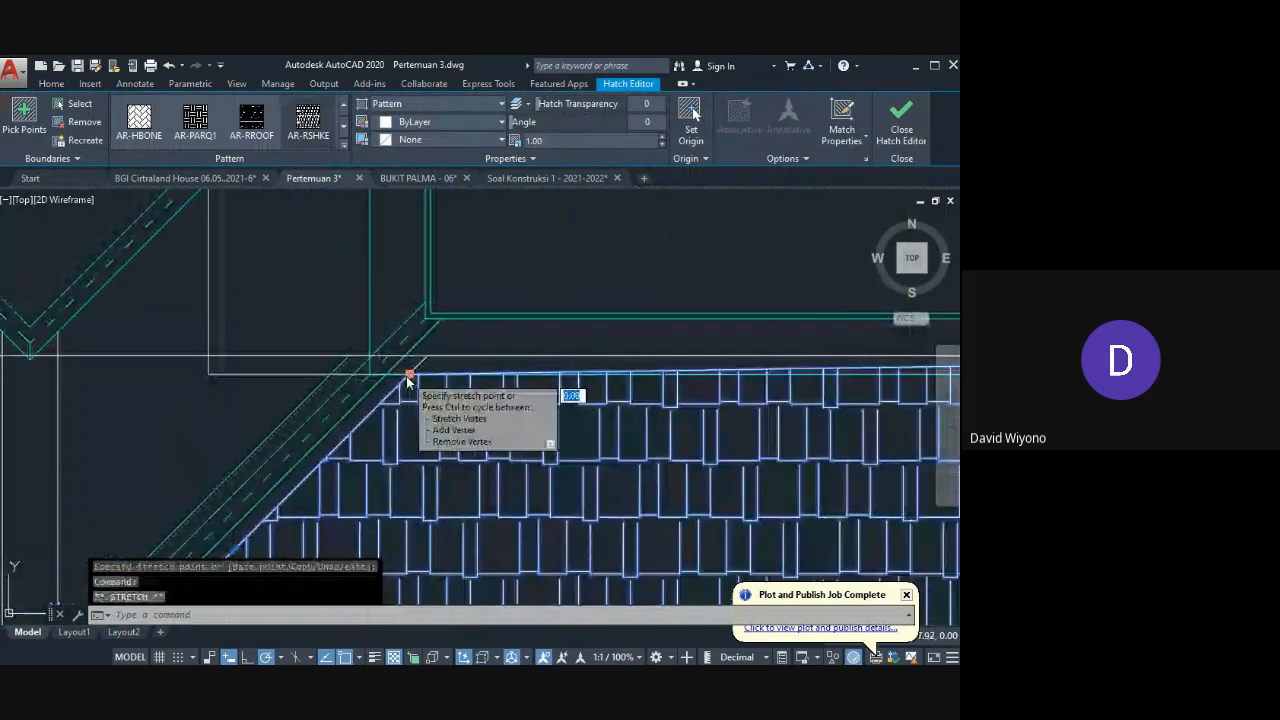
left_click(428, 356)
key("Escape")
Step: Stretch the right vertical edge of the polyline below the hatched roof outward by 100
middle_click_drag(520, 383, 373, 360)
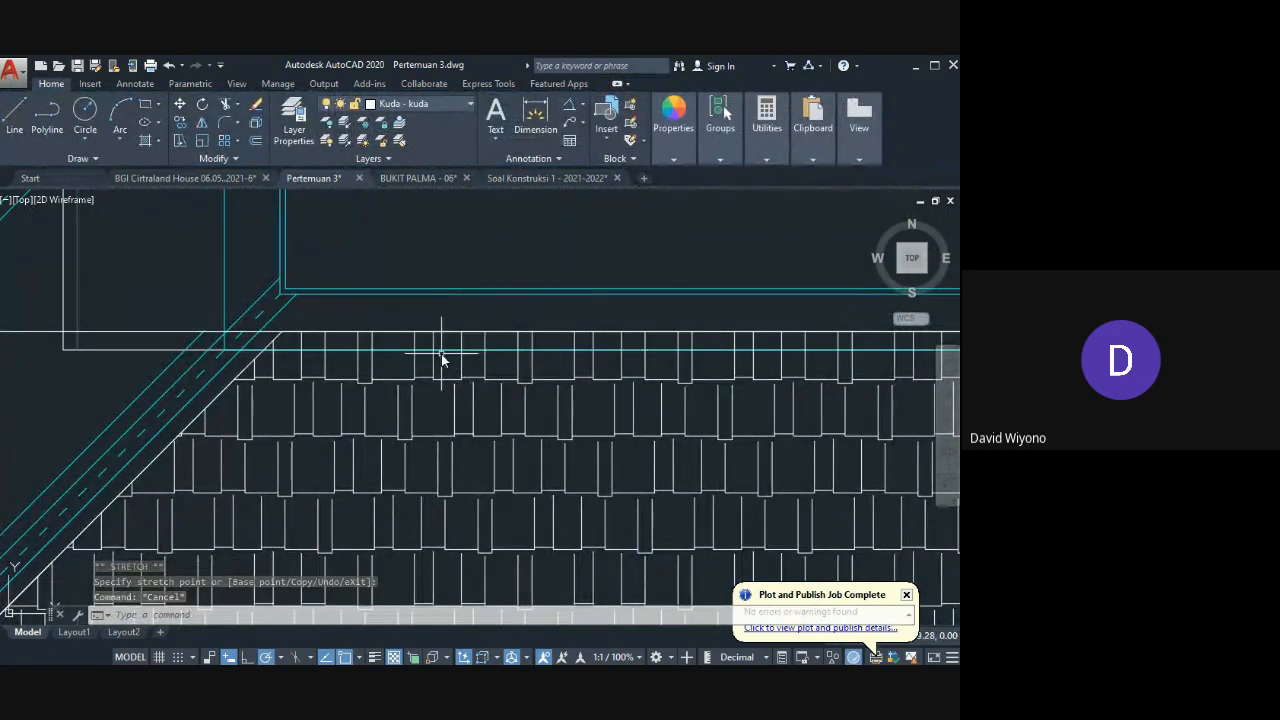
scroll(360, 420, "down", 2)
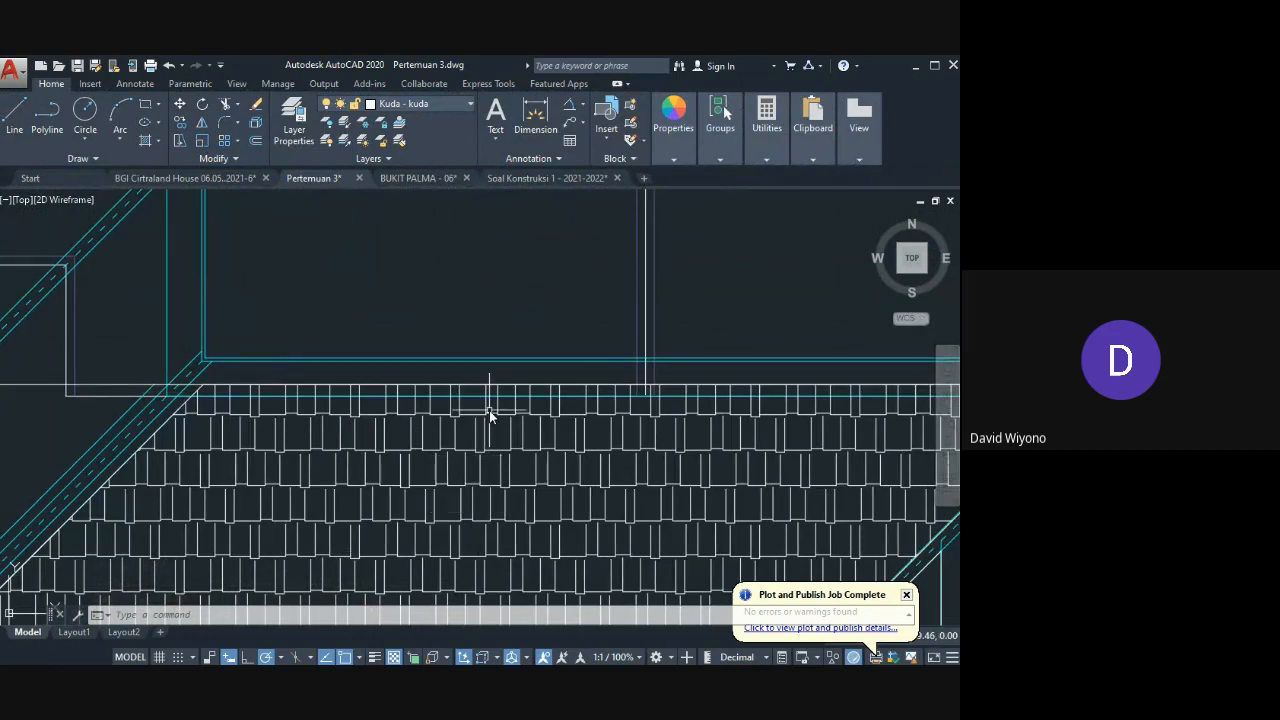
scroll(482, 425, "down", 5)
scroll(475, 449, "up", 4)
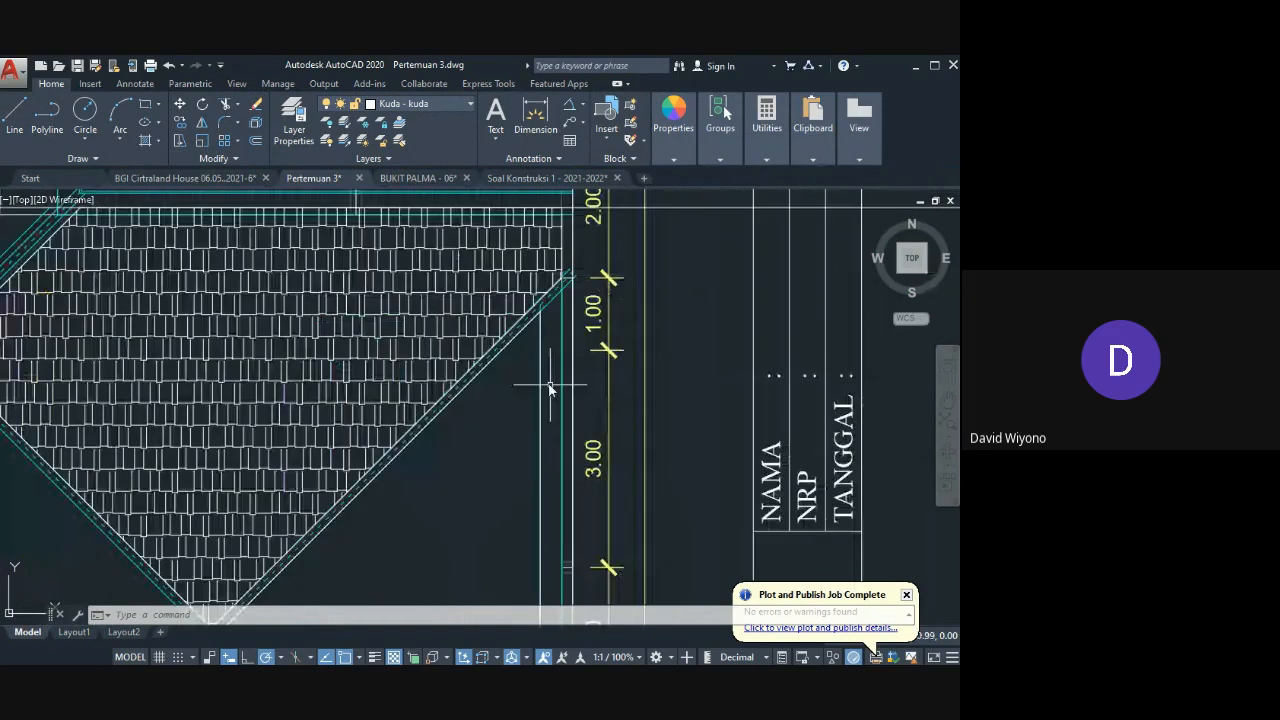
scroll(525, 350, "down", 1)
left_click(524, 432)
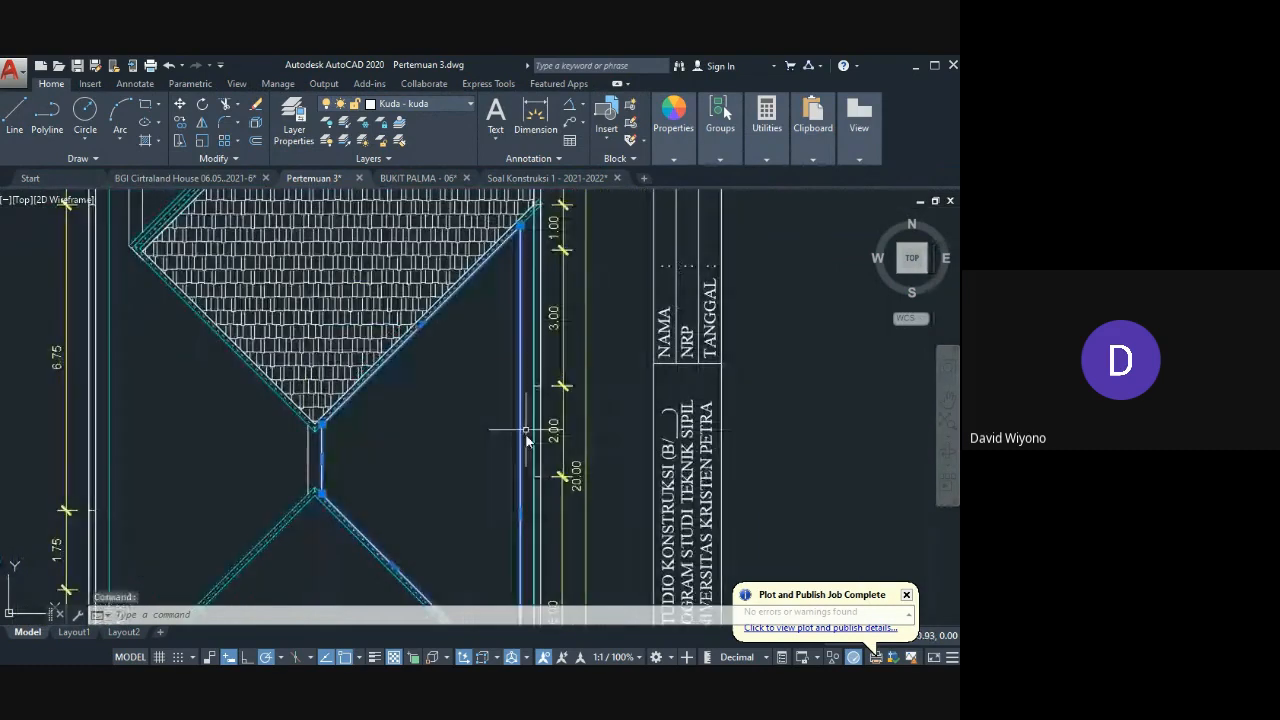
left_click(520, 511)
scroll(522, 513, "up", 3)
type("100")
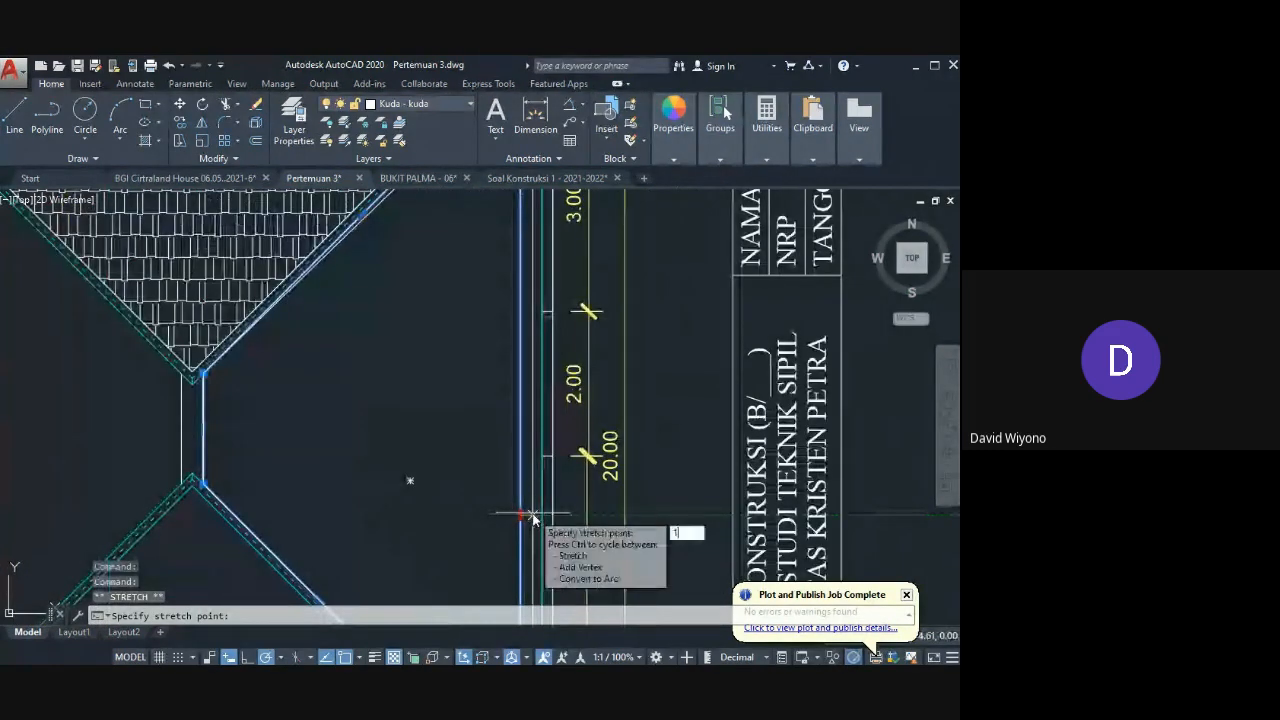
key("Return")
Step: Try stretching that polyline's upper-right corner toward the sloped roof member, and undo the grip edit
mouse_move(540, 248)
middle_mouse_down()
mouse_move(540, 408)
mouse_move(510, 466)
middle_mouse_up()
scroll(500, 284, "up", 2)
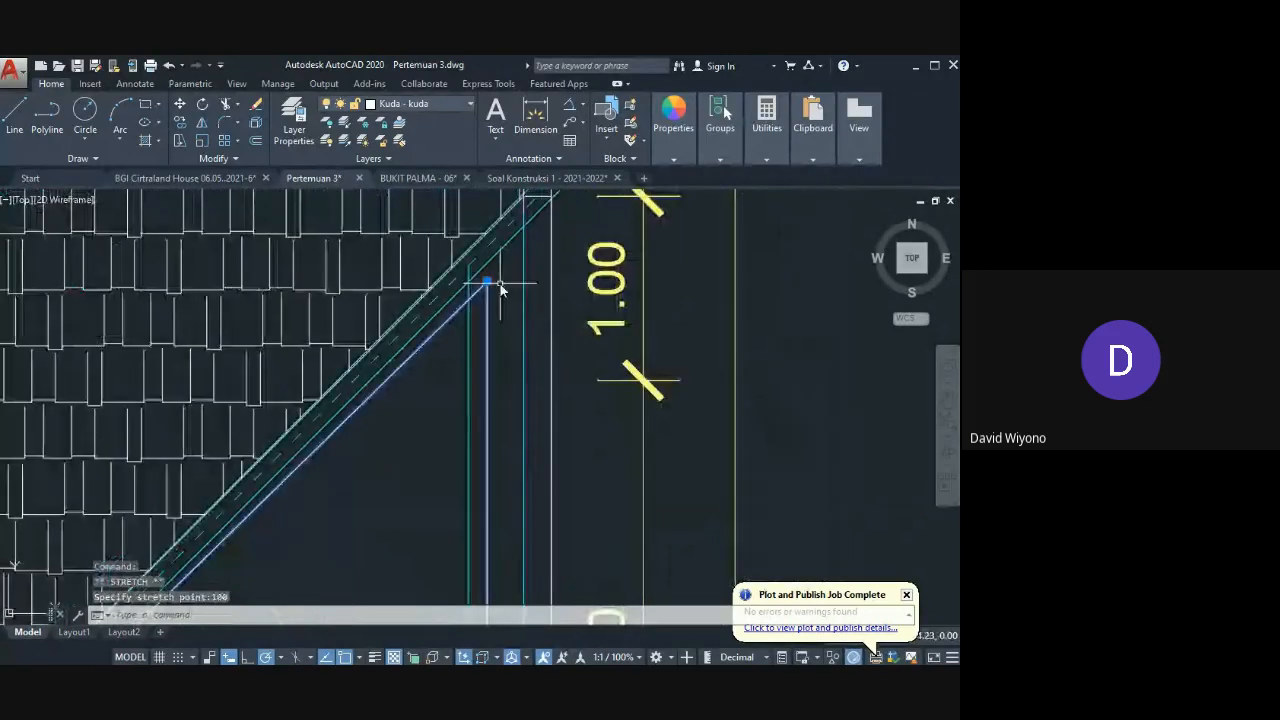
left_click(487, 281)
left_click(487, 267)
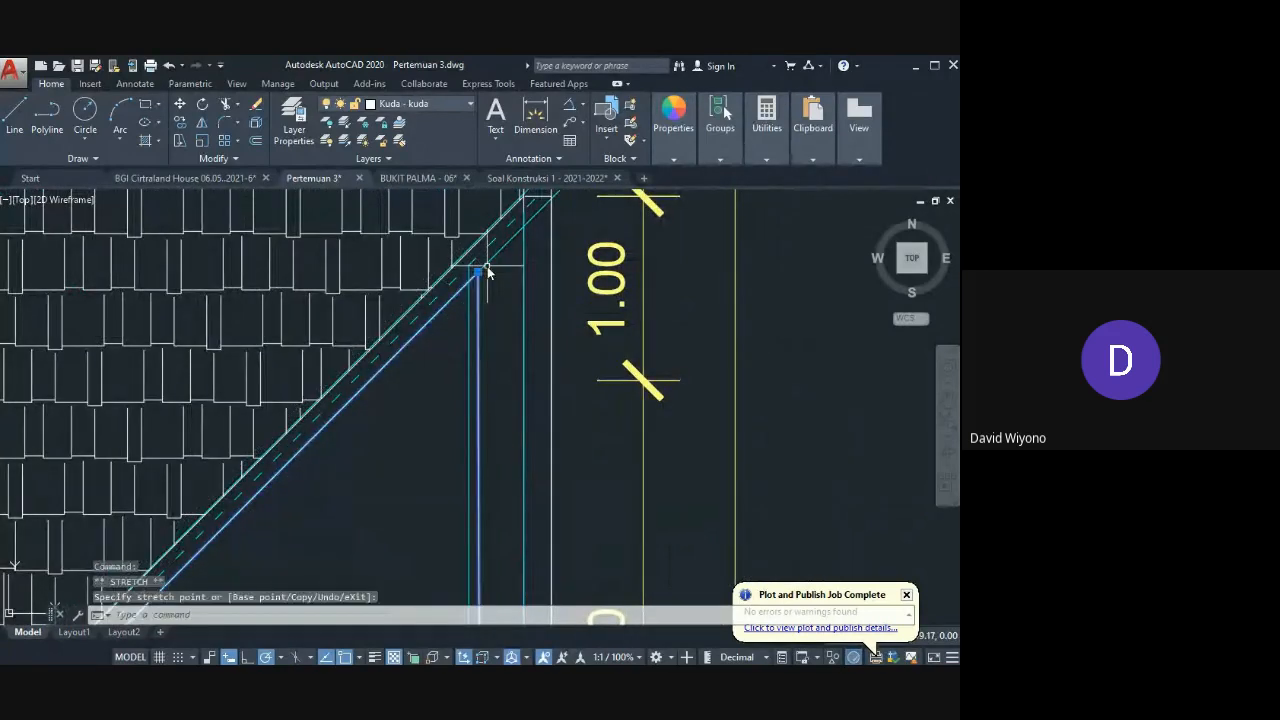
key("Escape")
key("ctrl+z")
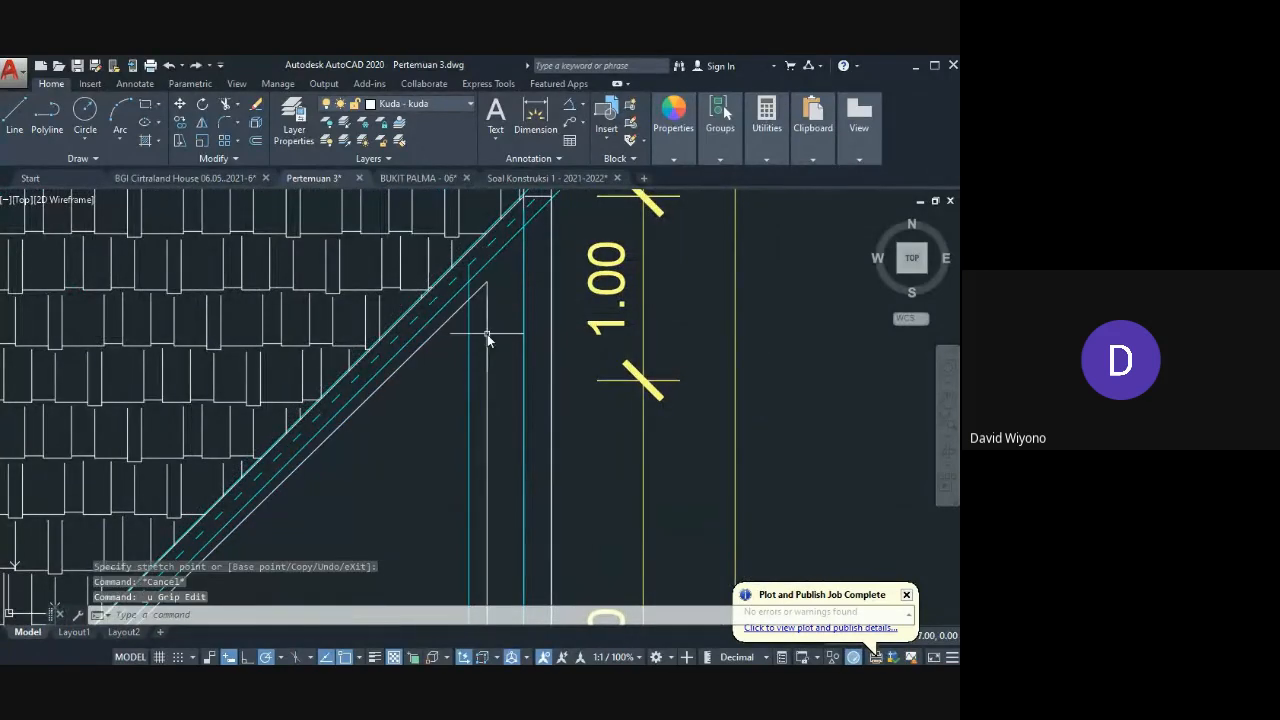
Step: Draw a vertical helper line extending the polyline's right edge upward from its upper-right corner past the sloped roof member
type("l")
key("Return")
left_click(487, 270)
key("Return")
Step: Stretch the polyline's upper-right corner up to where the vertical helper line meets the sloped roof member's lower edge
scroll(487, 270, "up", 4)
left_click(485, 304)
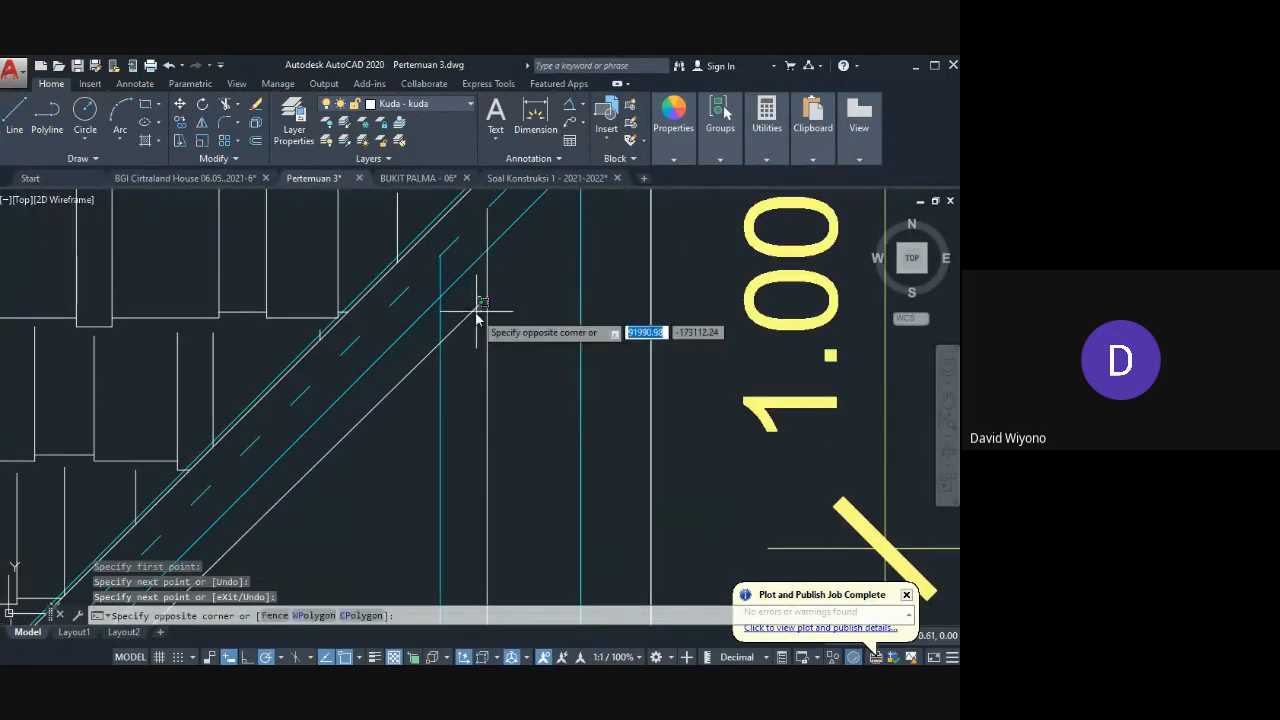
left_click(474, 316)
left_click(487, 295)
left_click(487, 252)
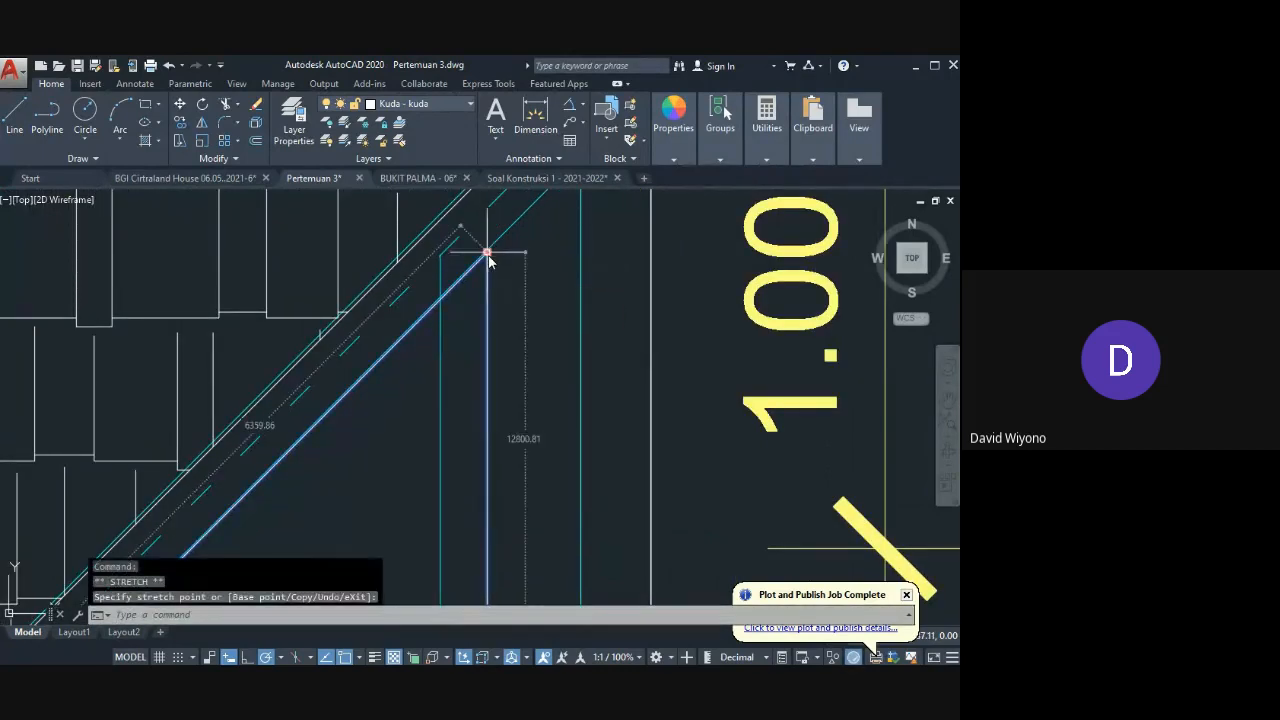
scroll(487, 258, "up", 5)
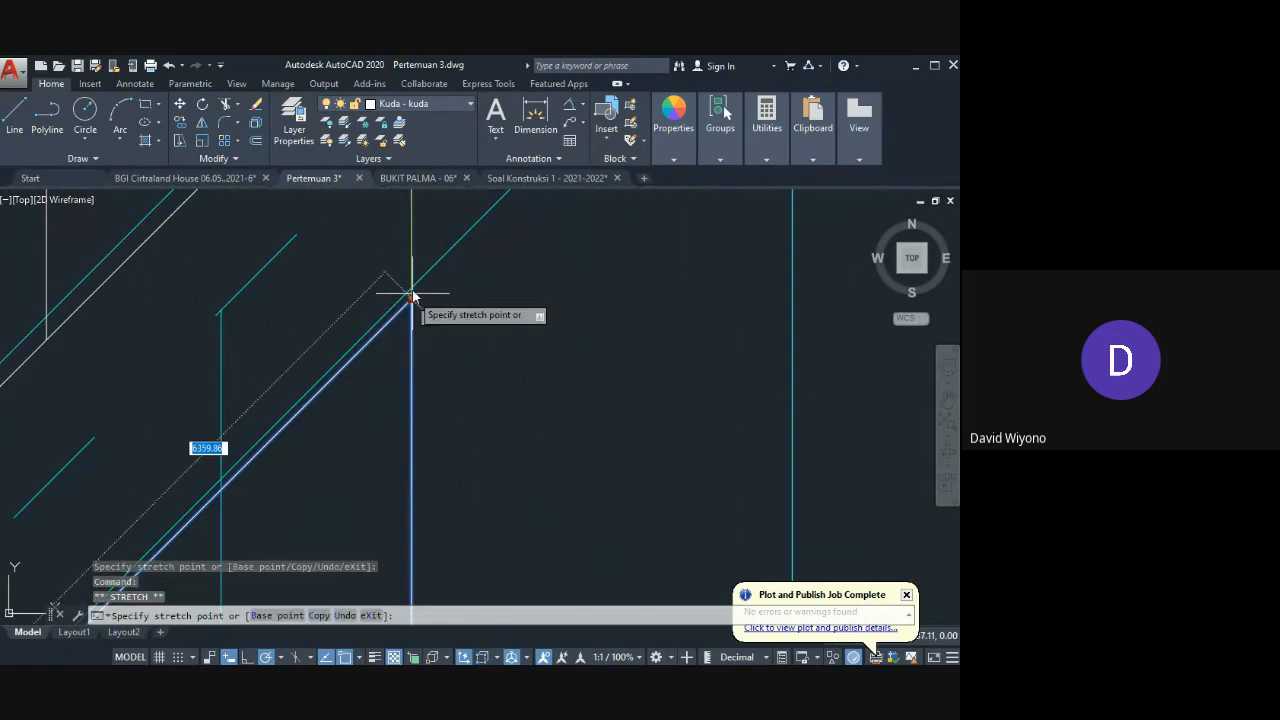
key("Escape")
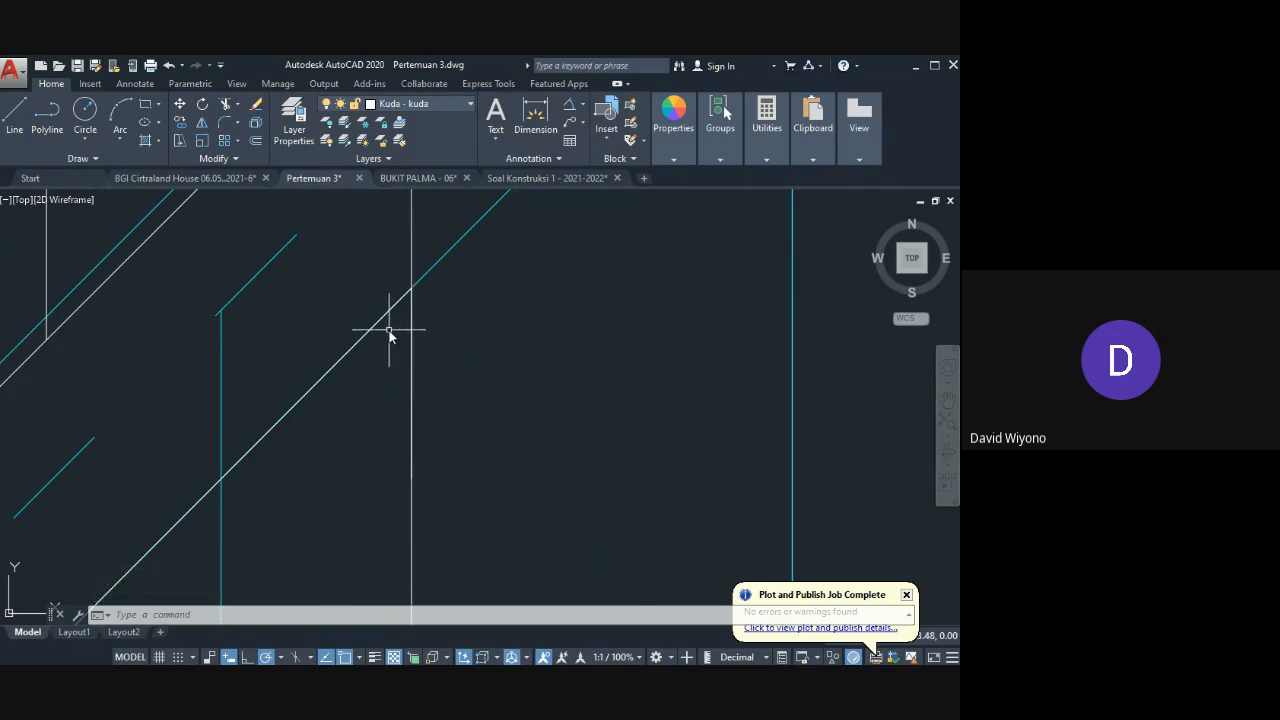
Step: Hatch the polyline-bounded roof area right of the central ridge with the AR-RSHKE tile pattern at scale 1.00
scroll(389, 330, "down", 10)
middle_click_drag(393, 442, 418, 230)
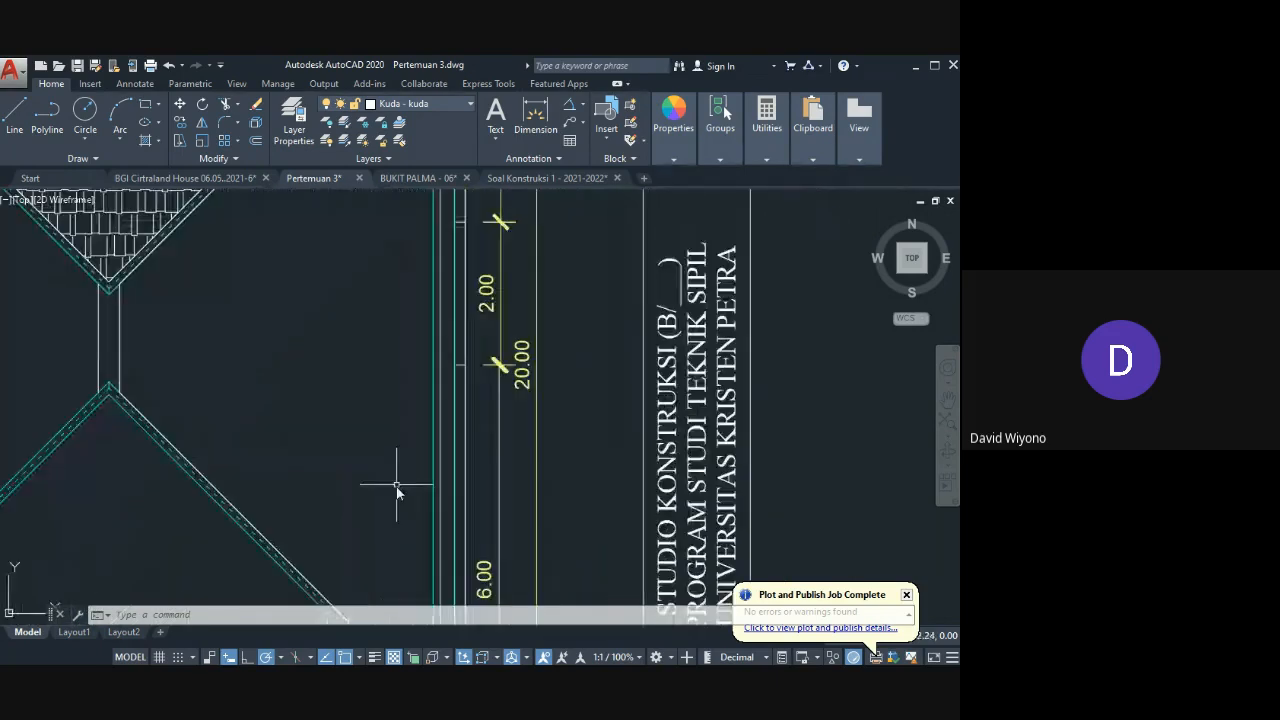
scroll(397, 490, "up", 6)
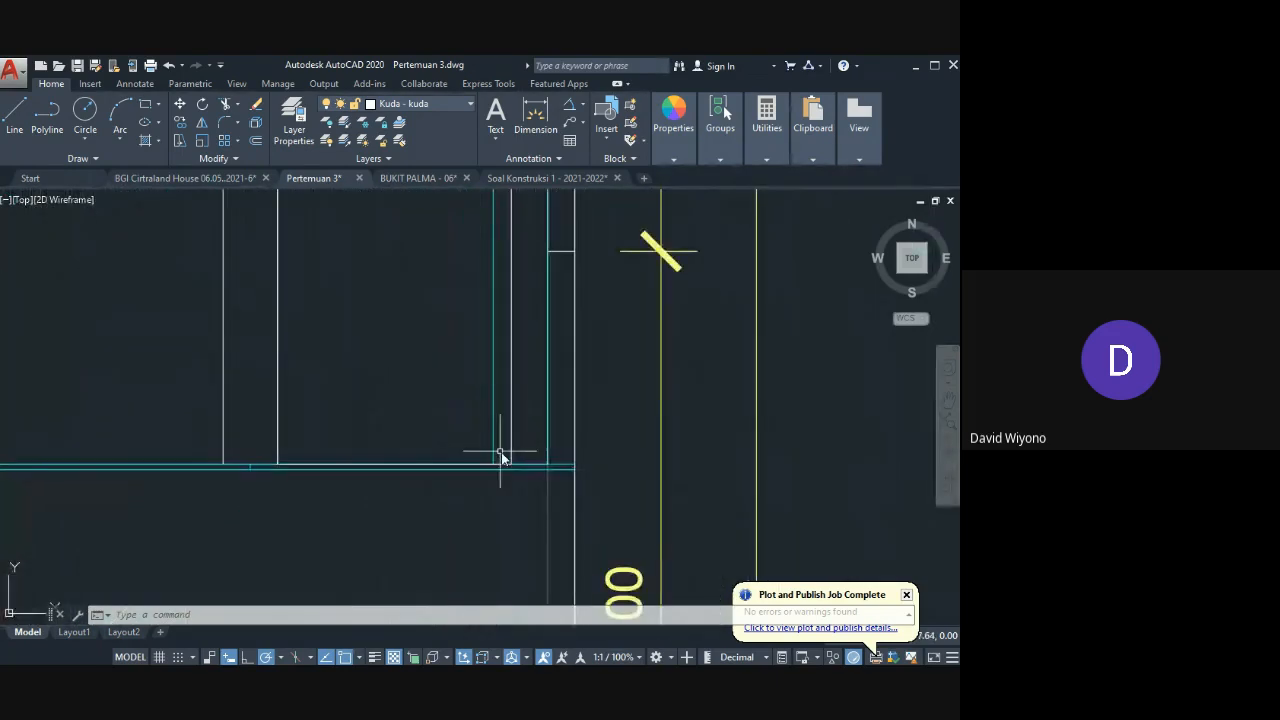
scroll(500, 450, "down", 5)
scroll(414, 337, "up", 4)
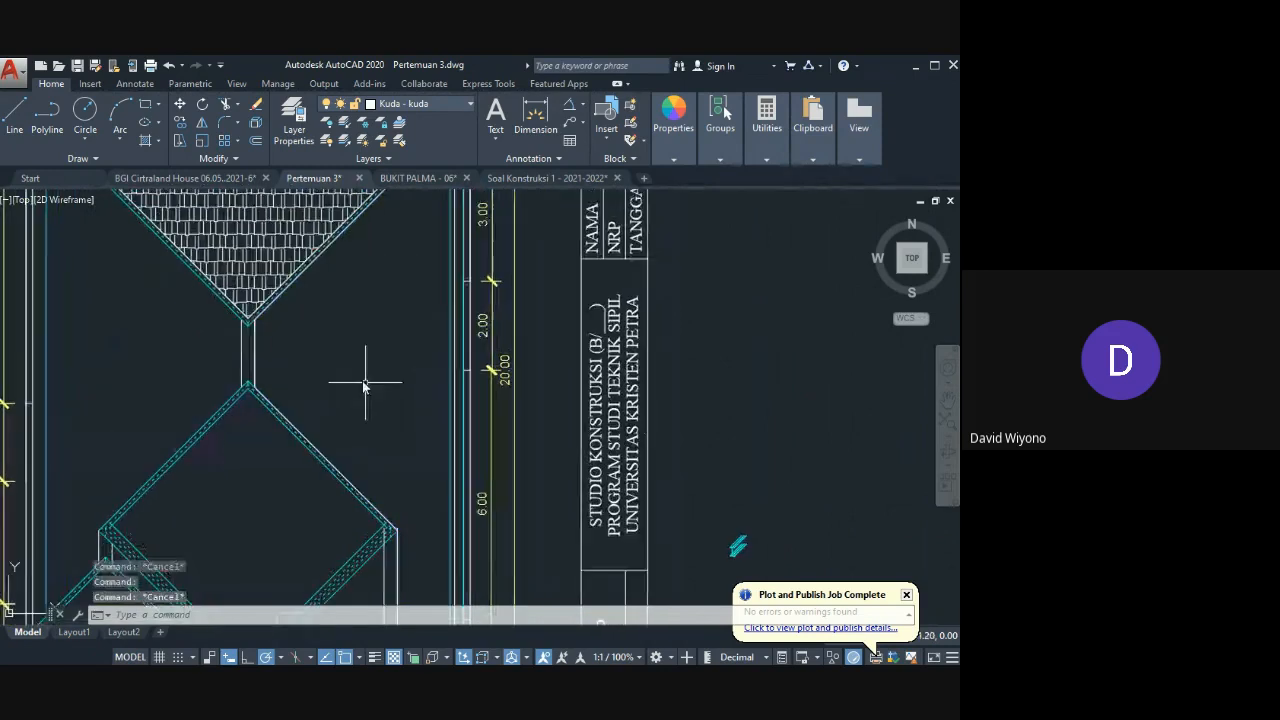
type("h")
key("Return")
left_click(256, 347)
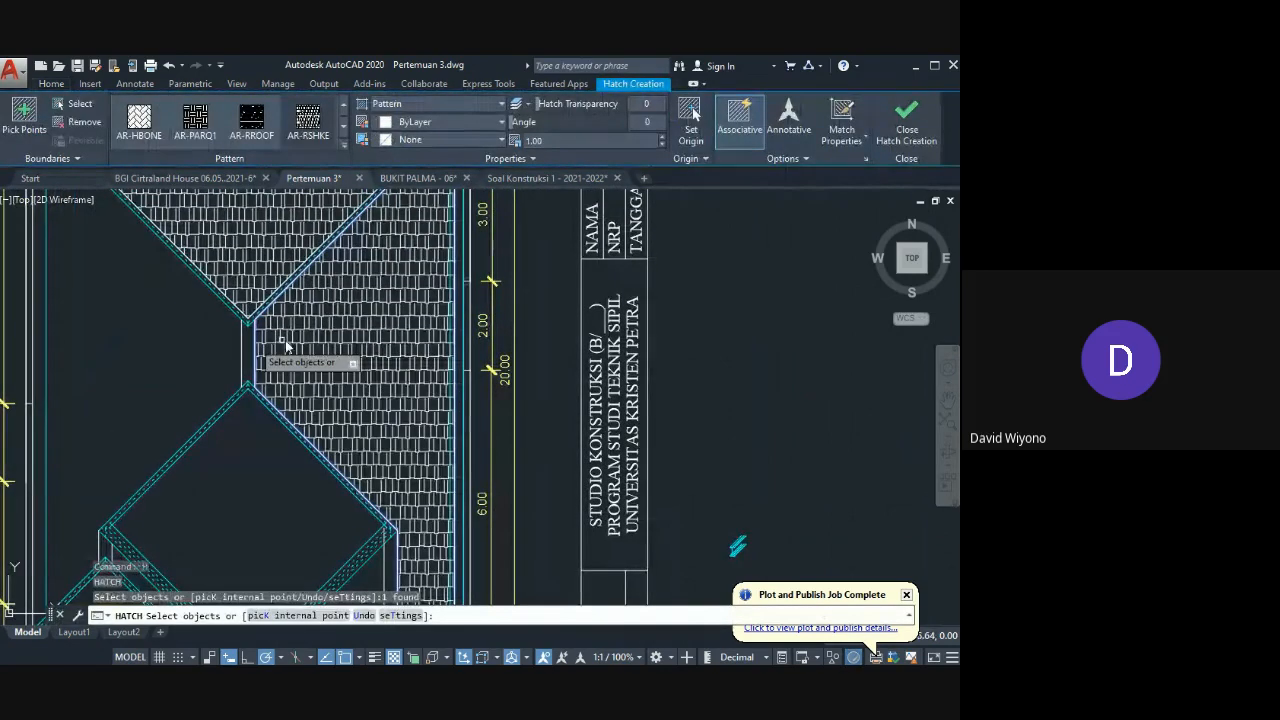
key("Escape")
Step: Set the angle of the tile hatch right of the ridge to 90
left_click(353, 340)
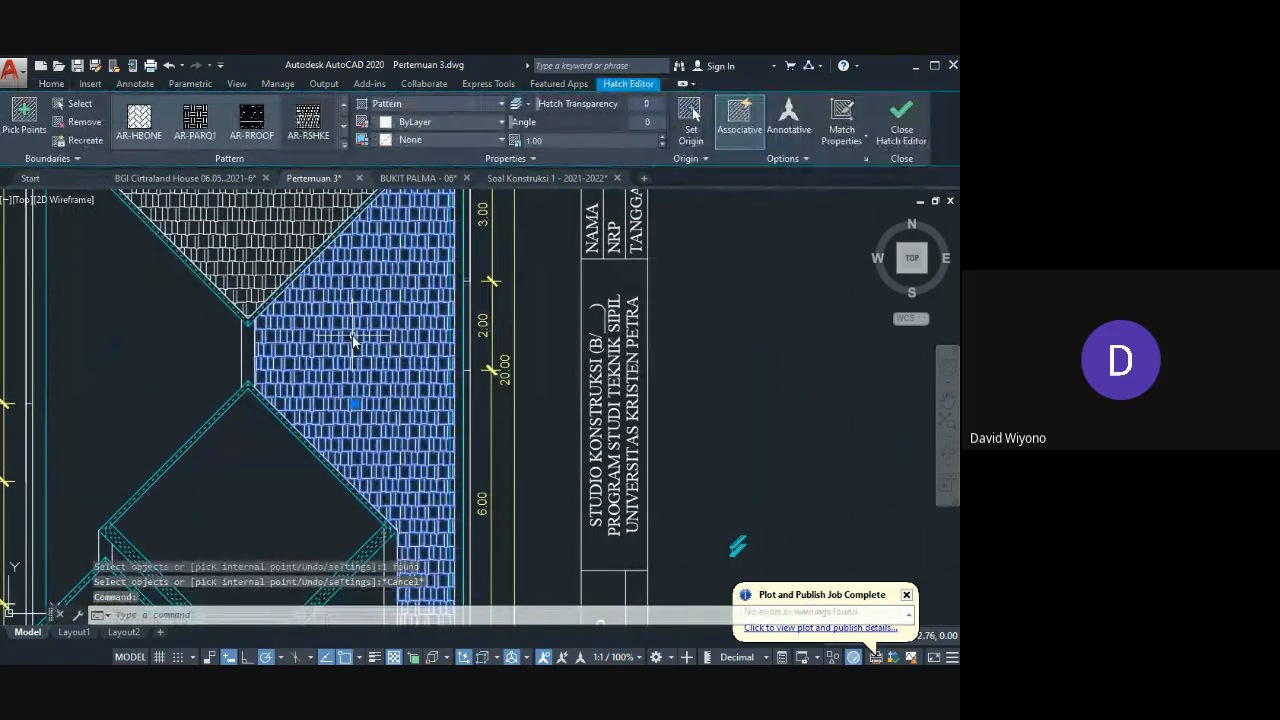
scroll(353, 340, "up", 2)
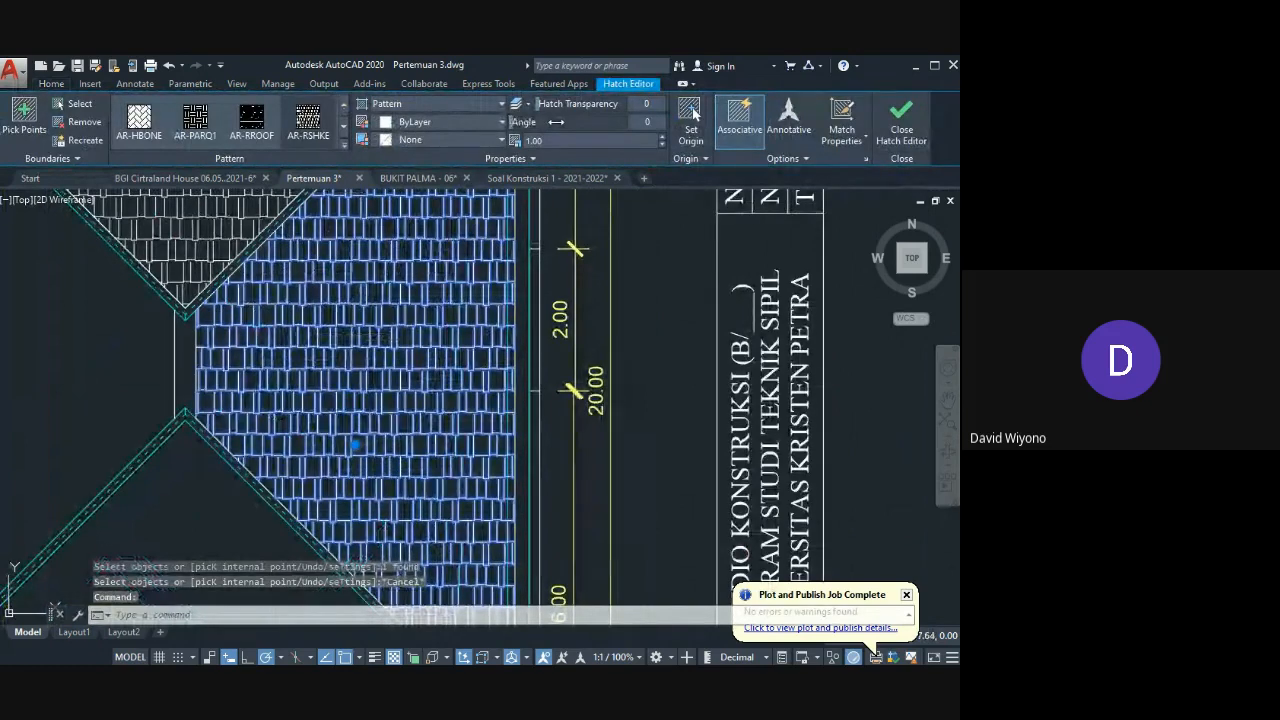
type("90")
key("Return")
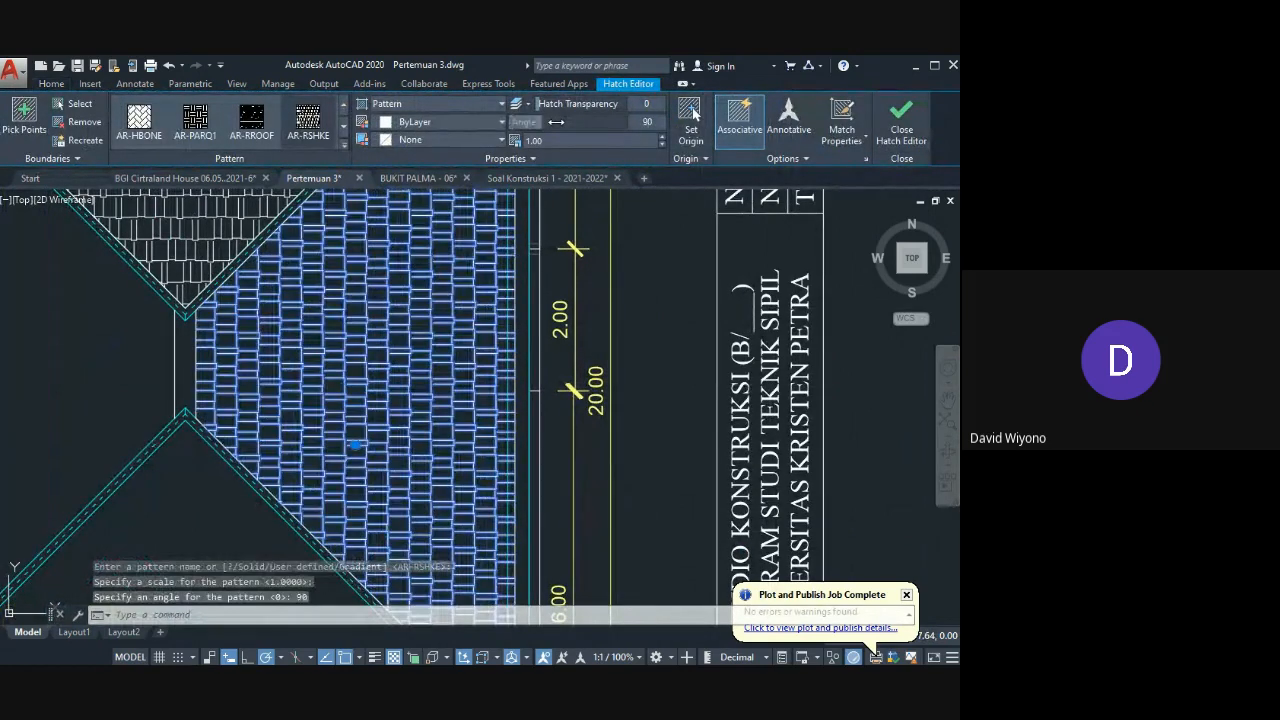
key("Escape")
scroll(268, 380, "up", 4)
scroll(339, 367, "down", 5)
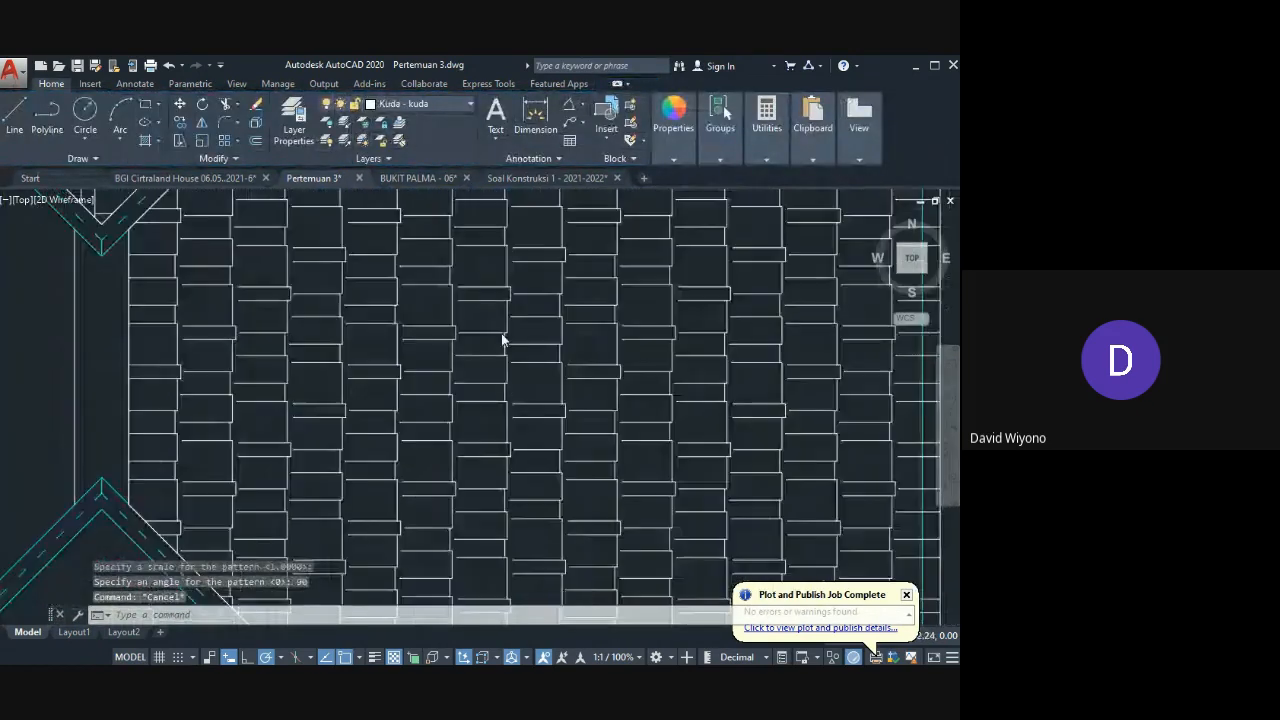
scroll(531, 411, "up", 3)
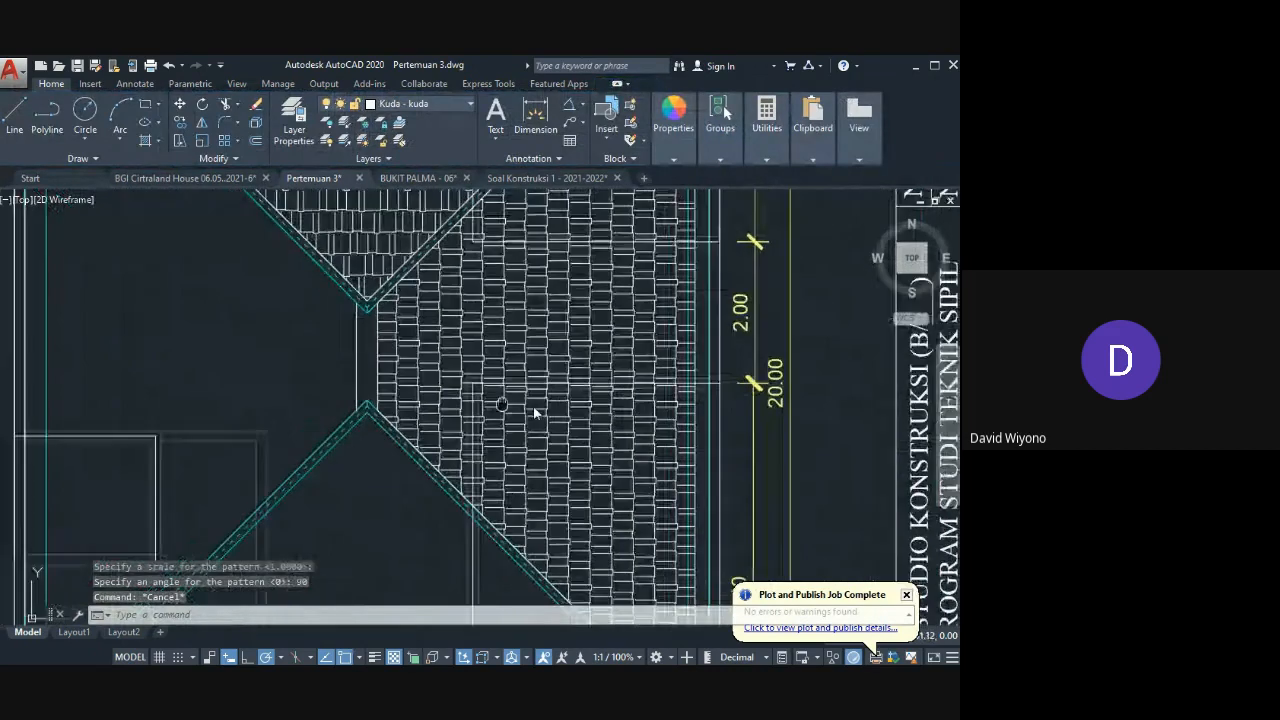
left_click(491, 366)
scroll(461, 362, "down", 2)
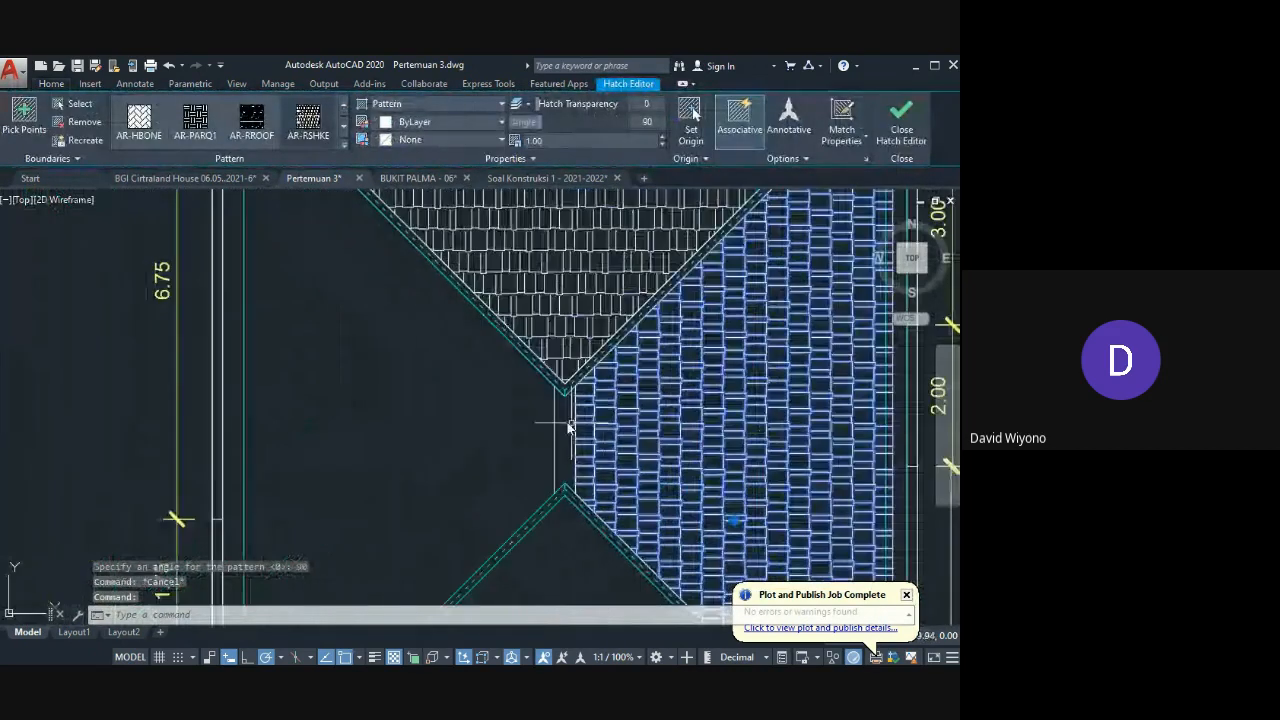
key("Escape")
Step: Start a boundary polyline at the ridge's lower end, tracing the upper sloped members of the left roof area to its outer edge
type("pl")
key("Return")
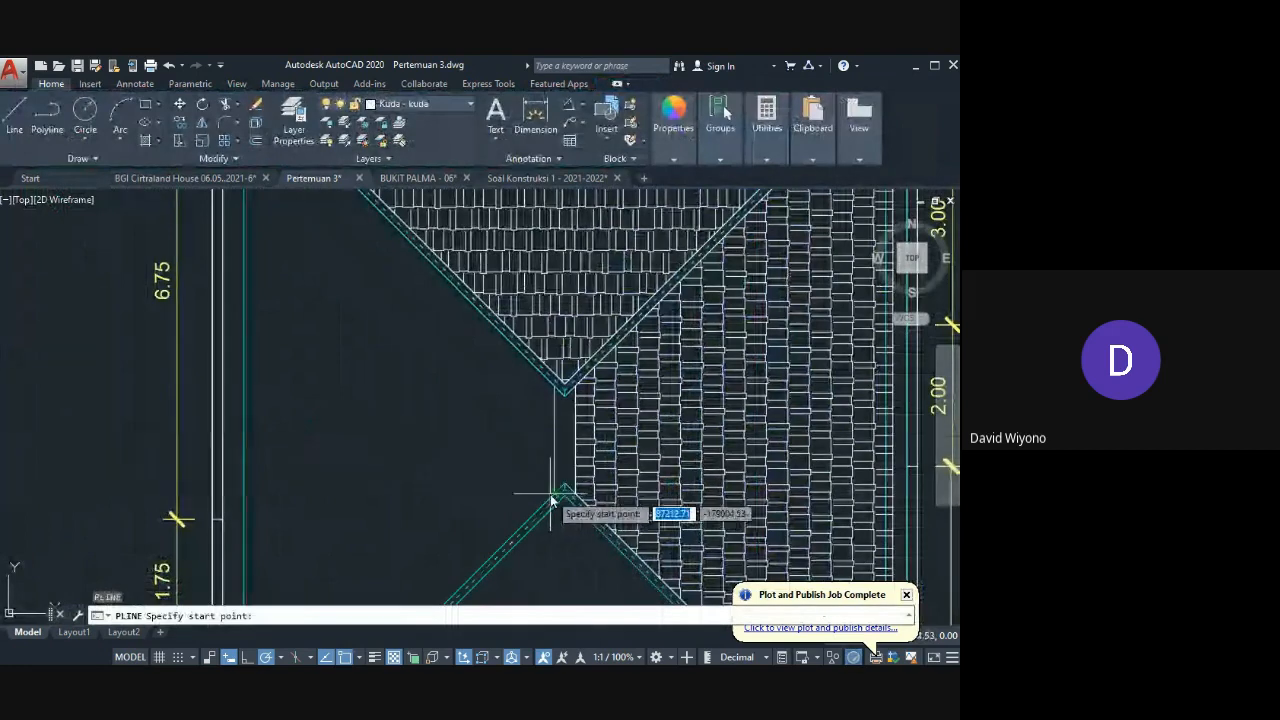
left_click(560, 490)
scroll(560, 380, "up", 2)
scroll(649, 497, "down", 4)
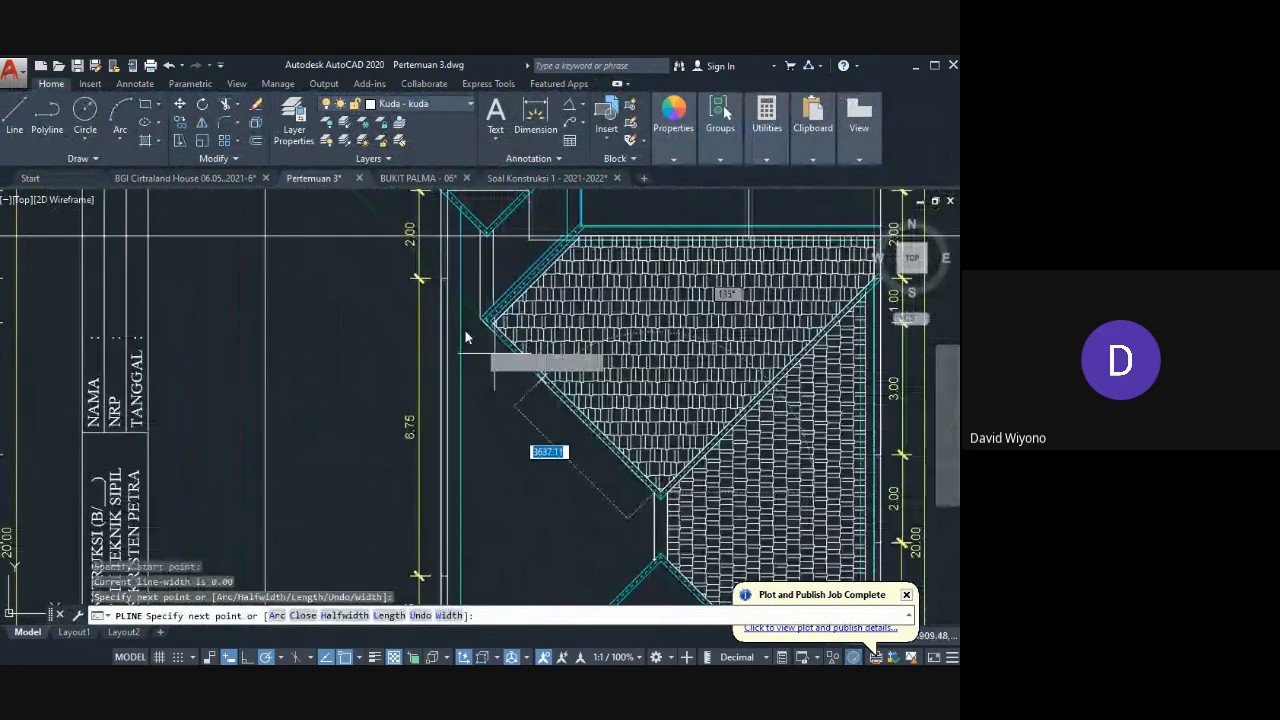
scroll(466, 310, "up", 6)
left_click(598, 461)
middle_click_drag(621, 326, 615, 500)
middle_click_drag(613, 291, 602, 398)
left_click(583, 353)
scroll(510, 275, "up", 2)
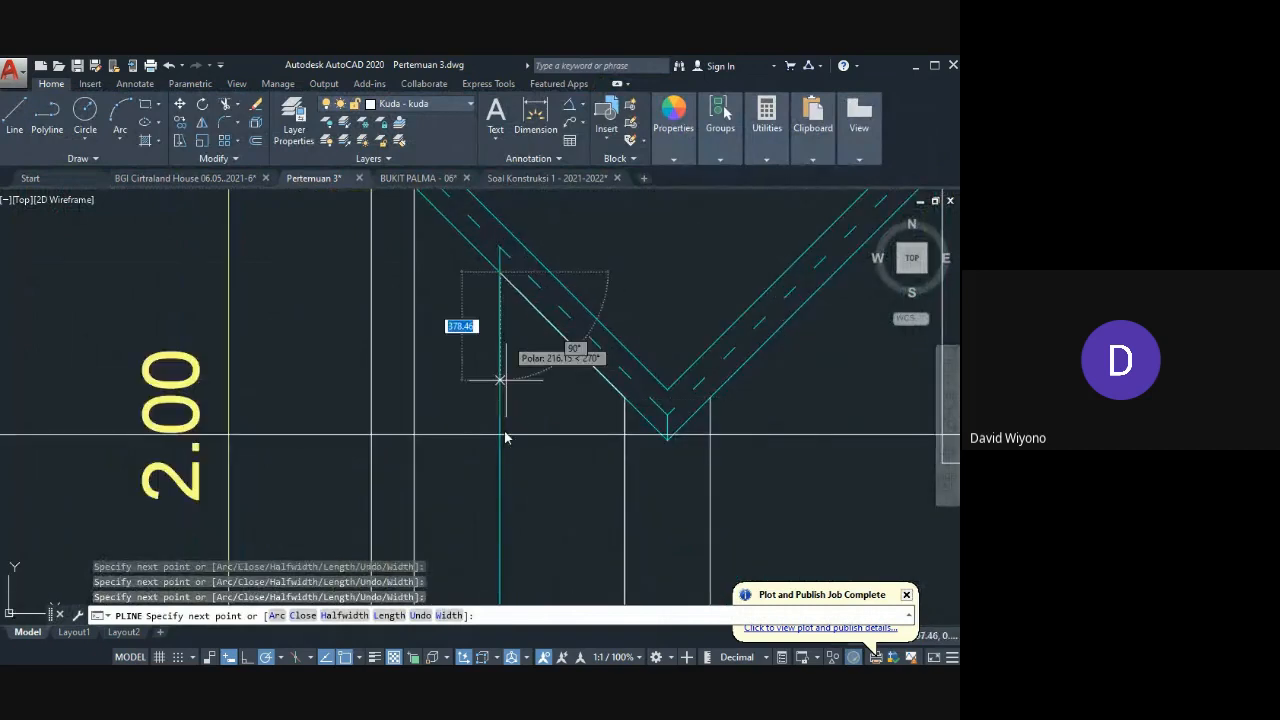
Step: Continue the boundary polyline down the left outer edge and back along the lower sloped members to its starting corner at the ridge
scroll(512, 307, "down", 5)
scroll(533, 405, "up", 8)
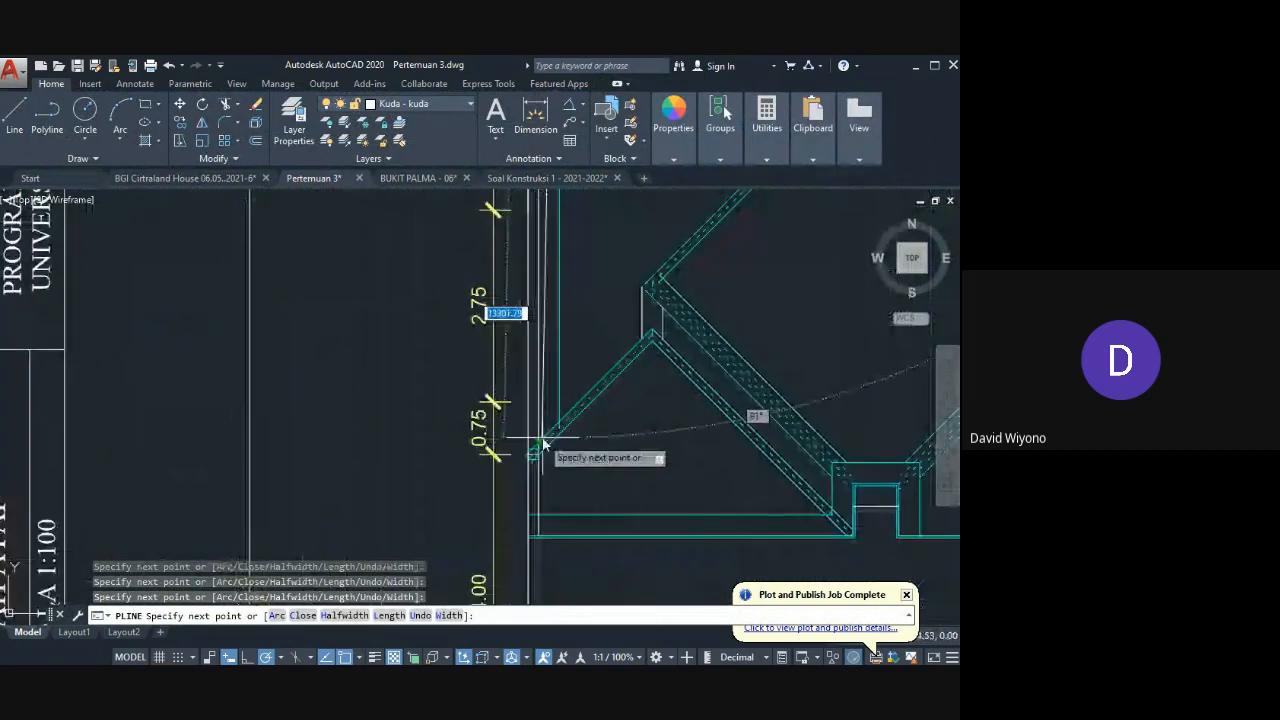
scroll(625, 378, "down", 5)
middle_click_drag(742, 287, 583, 369)
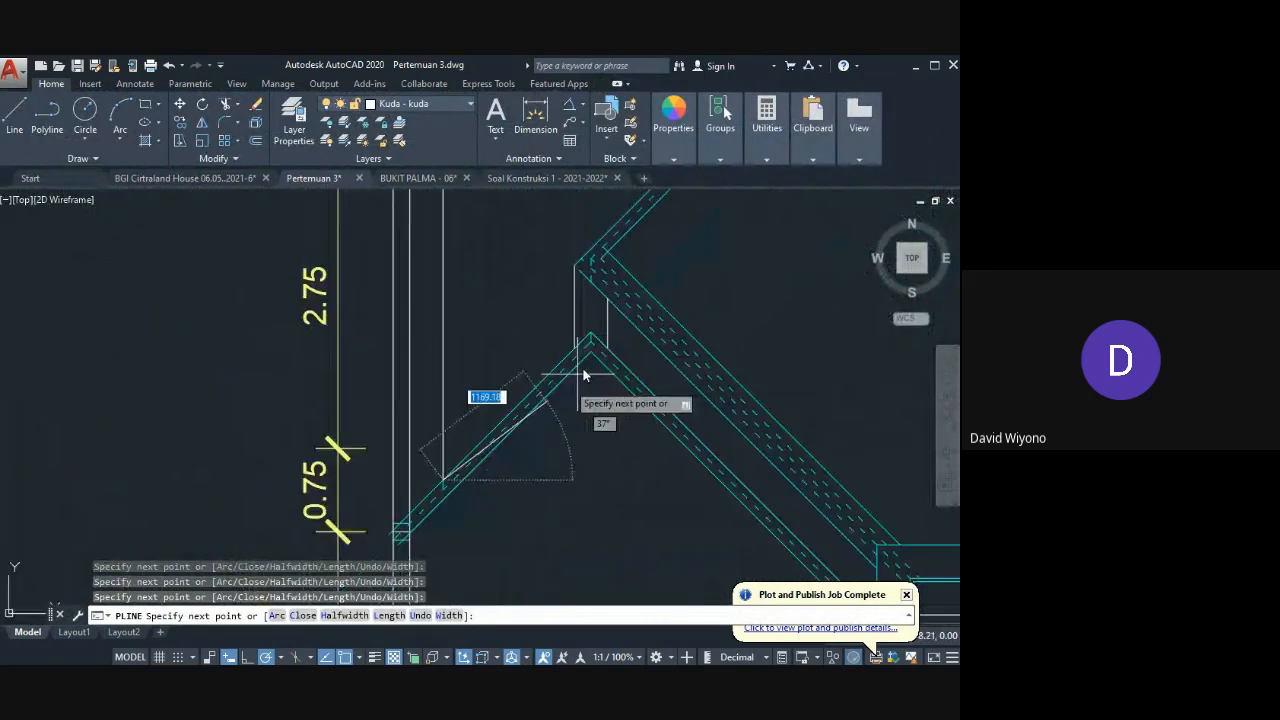
scroll(579, 366, "up", 5)
left_click(555, 363)
middle_click_drag(551, 265, 526, 435)
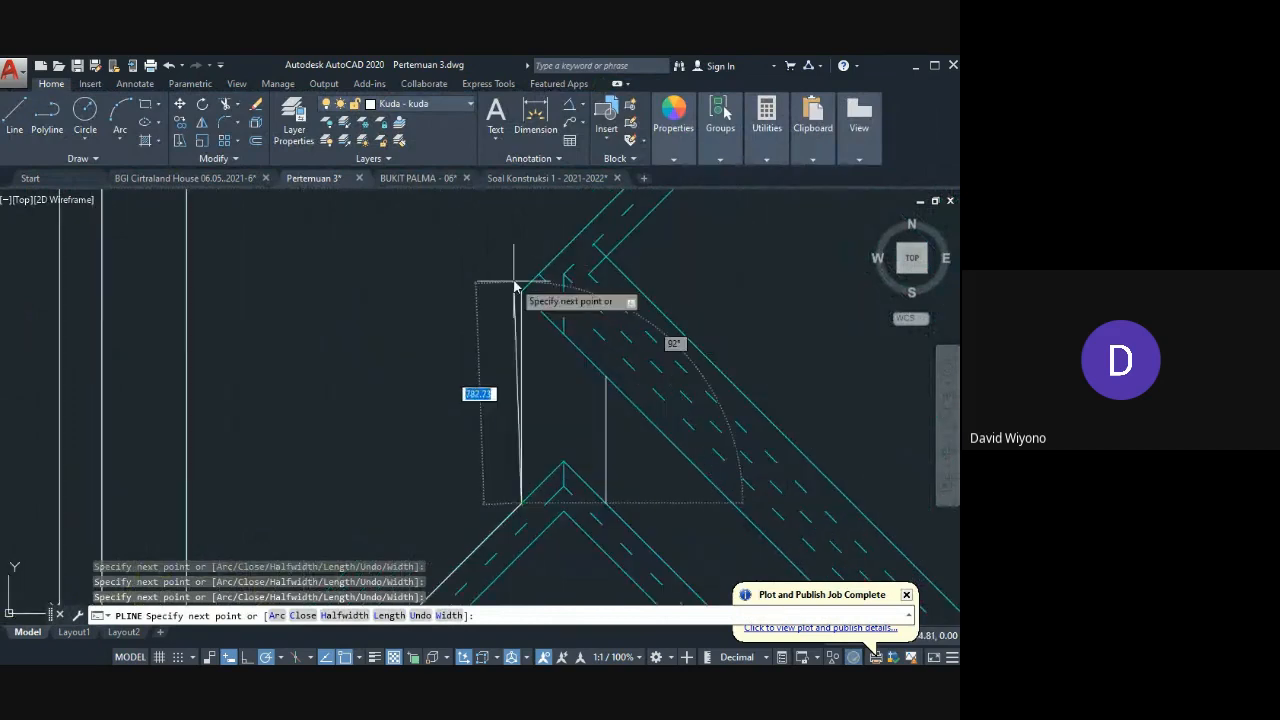
scroll(530, 280, "down", 3)
middle_click_drag(634, 218, 545, 342)
scroll(545, 342, "up", 2)
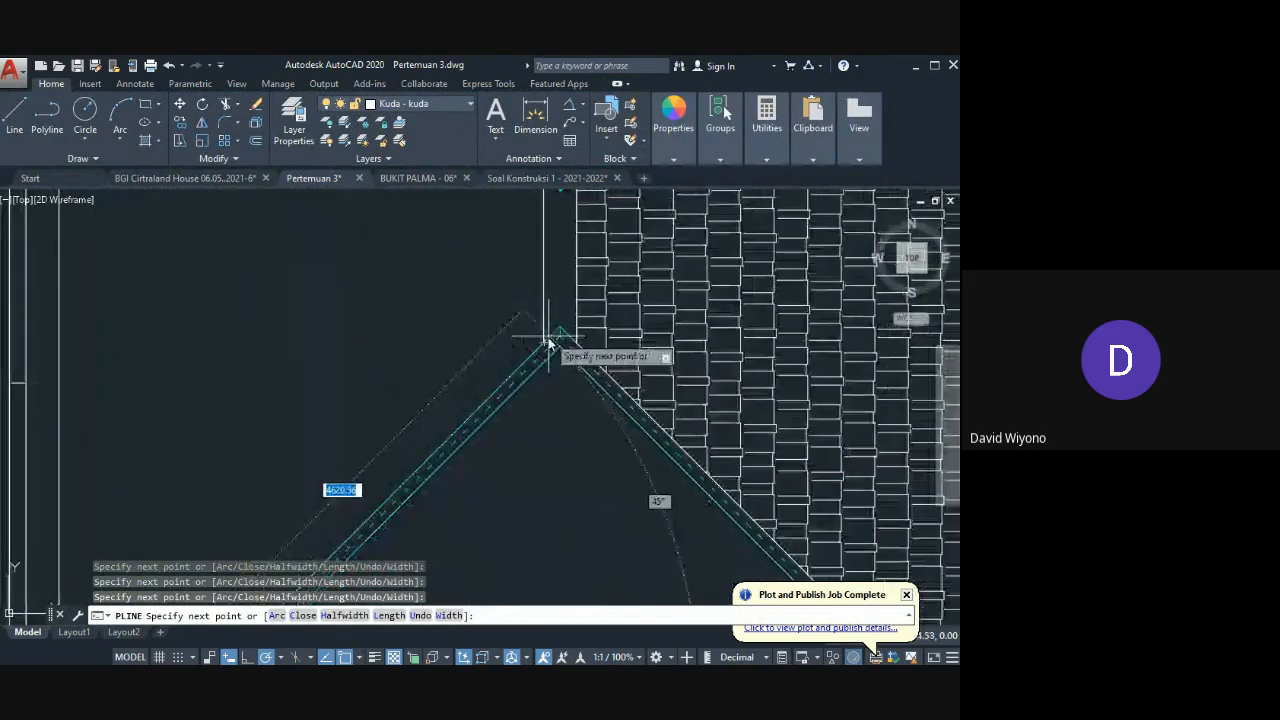
left_click(541, 342)
key("Return")
Step: Hatch the polyline-bounded roof area left of the ridge with the AR-RSHKE tile pattern at scale 1.00
type("h")
key("Return")
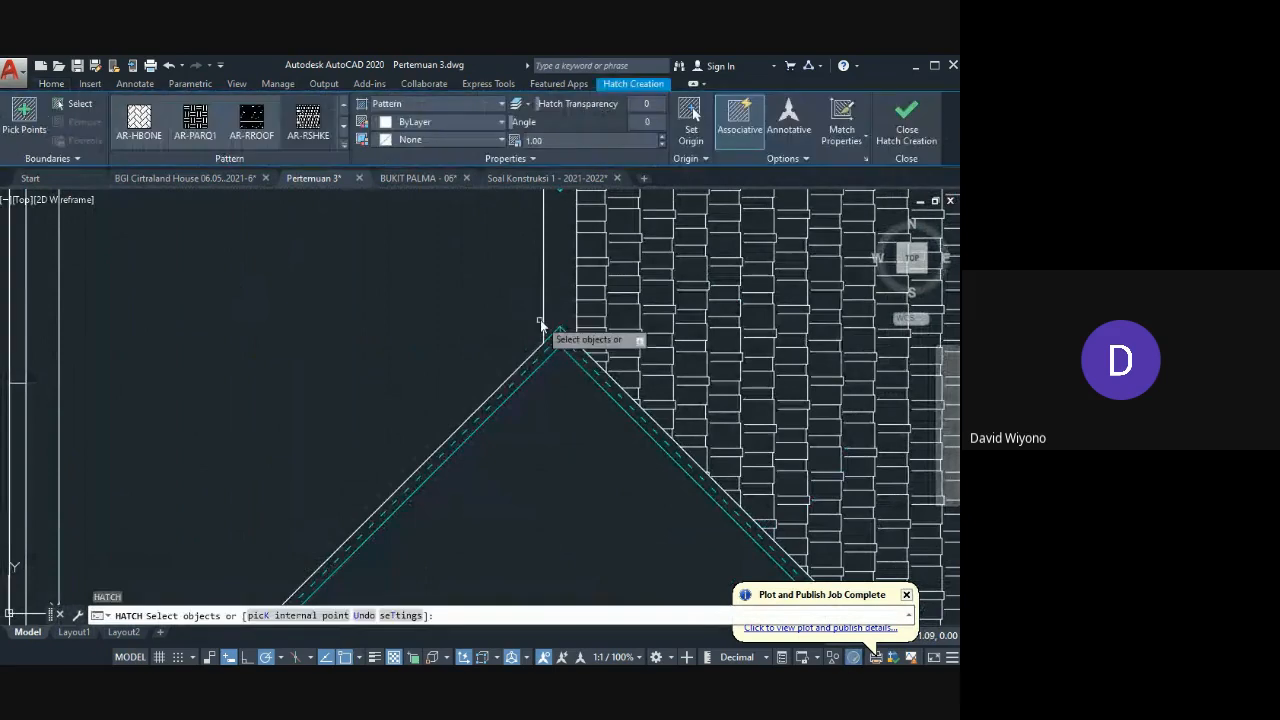
left_click(541, 338)
scroll(500, 345, "down", 2)
key("Escape")
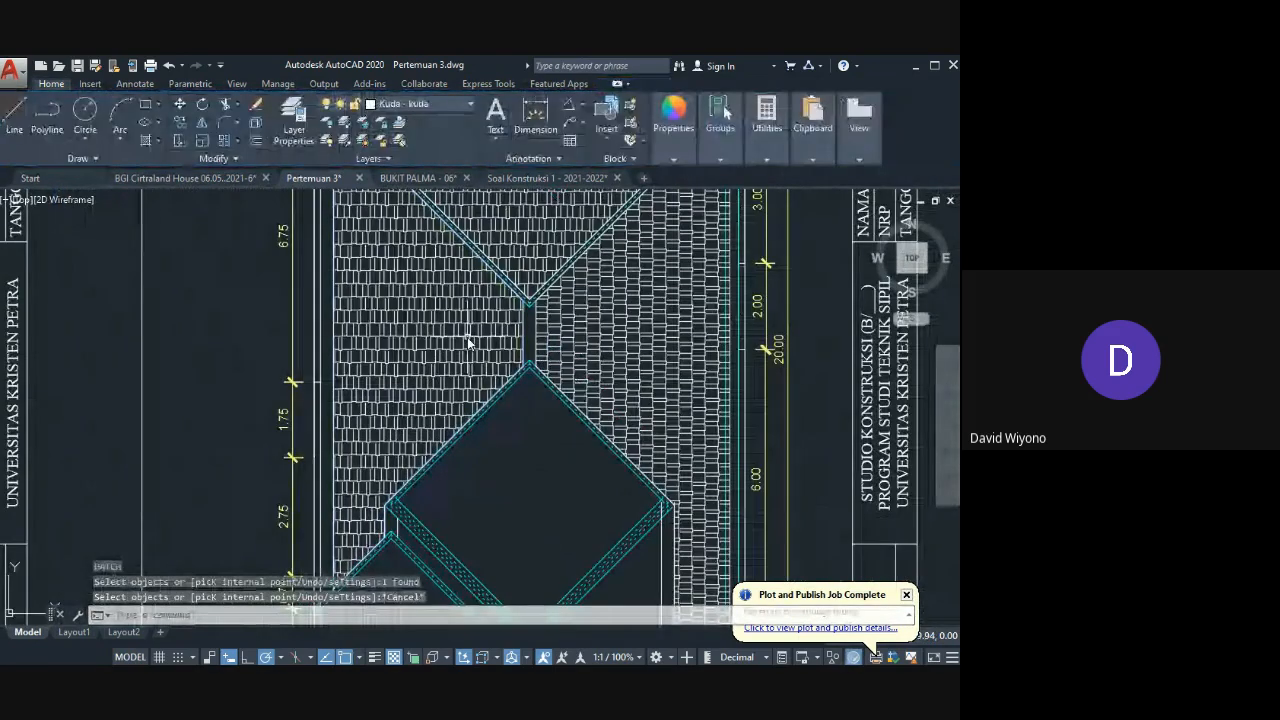
type("ma")
key("Return")
left_click(467, 337)
left_click(617, 337)
key("Escape")
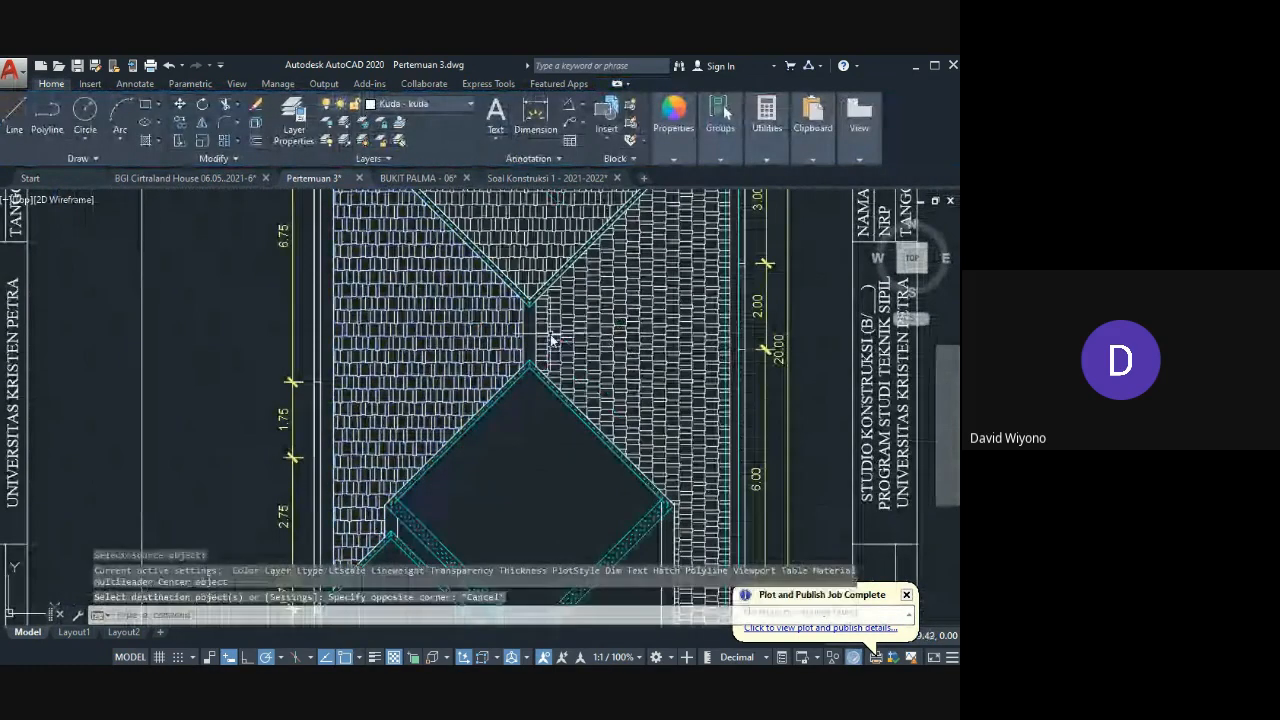
Step: Try an angle of 180 on the tile hatch left of the ridge, and set it to 270
left_click(499, 345)
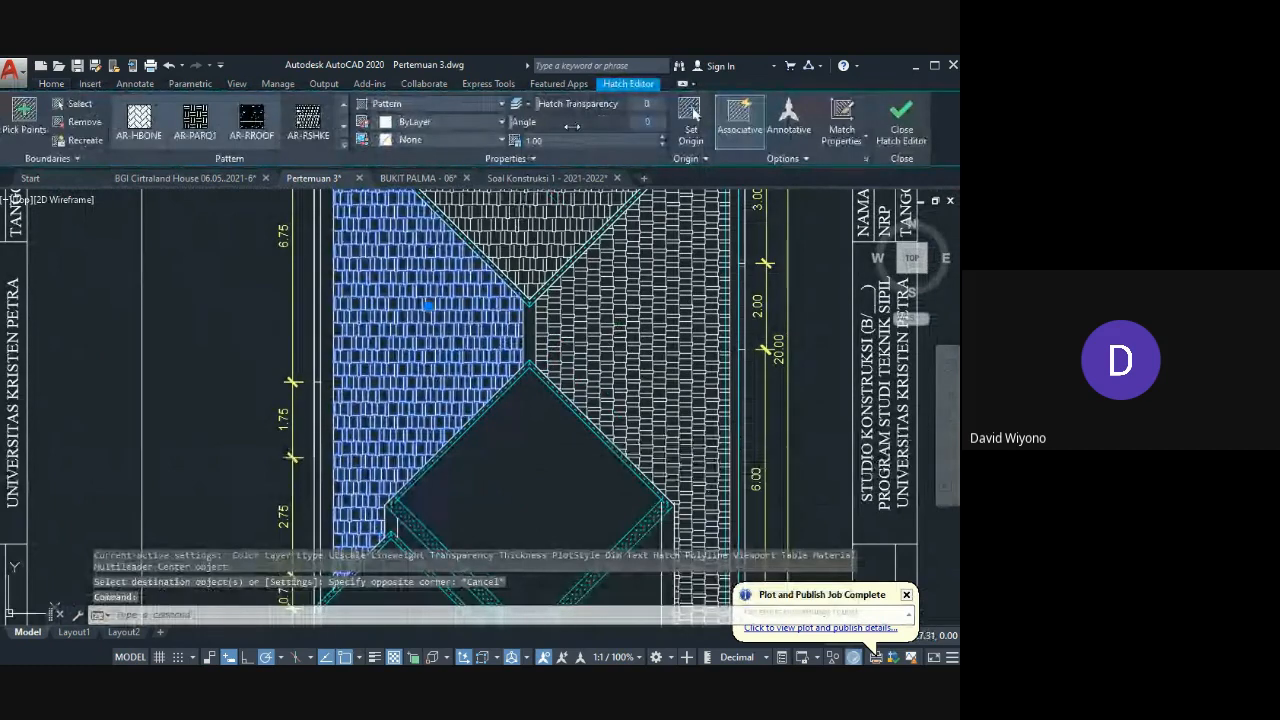
left_click(571, 127)
type("180")
key("Return")
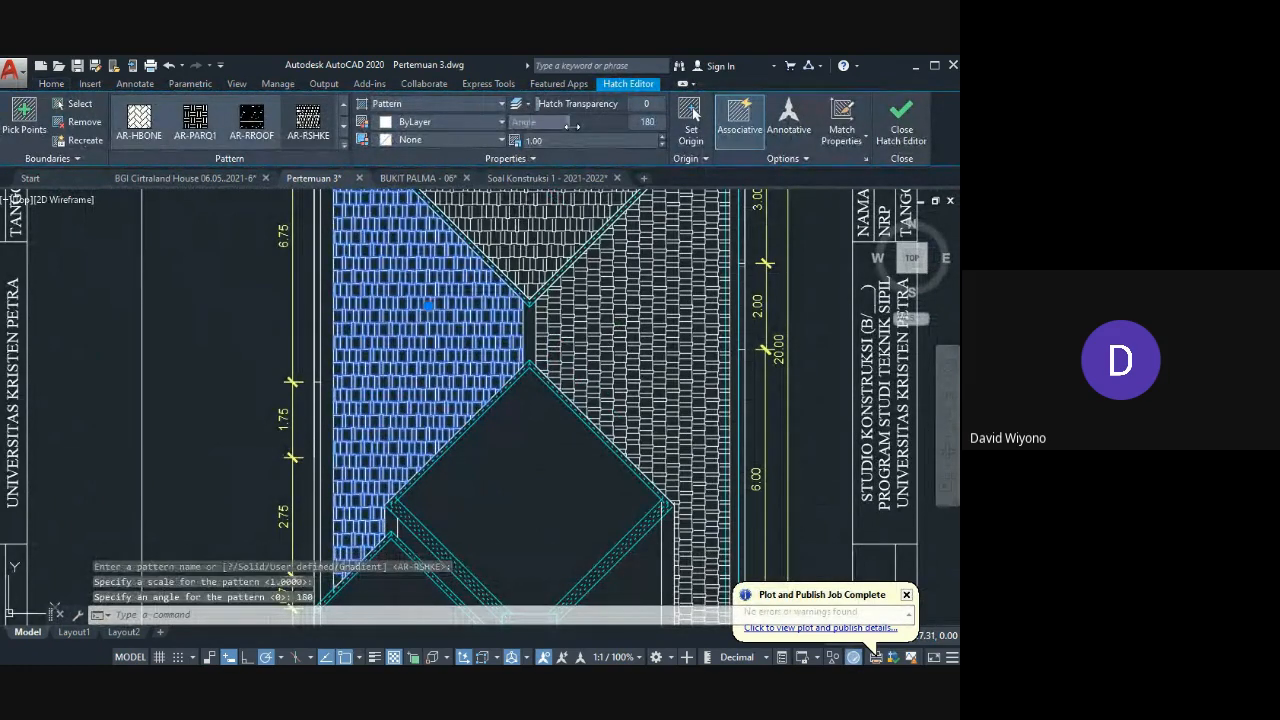
type("270")
key("Return")
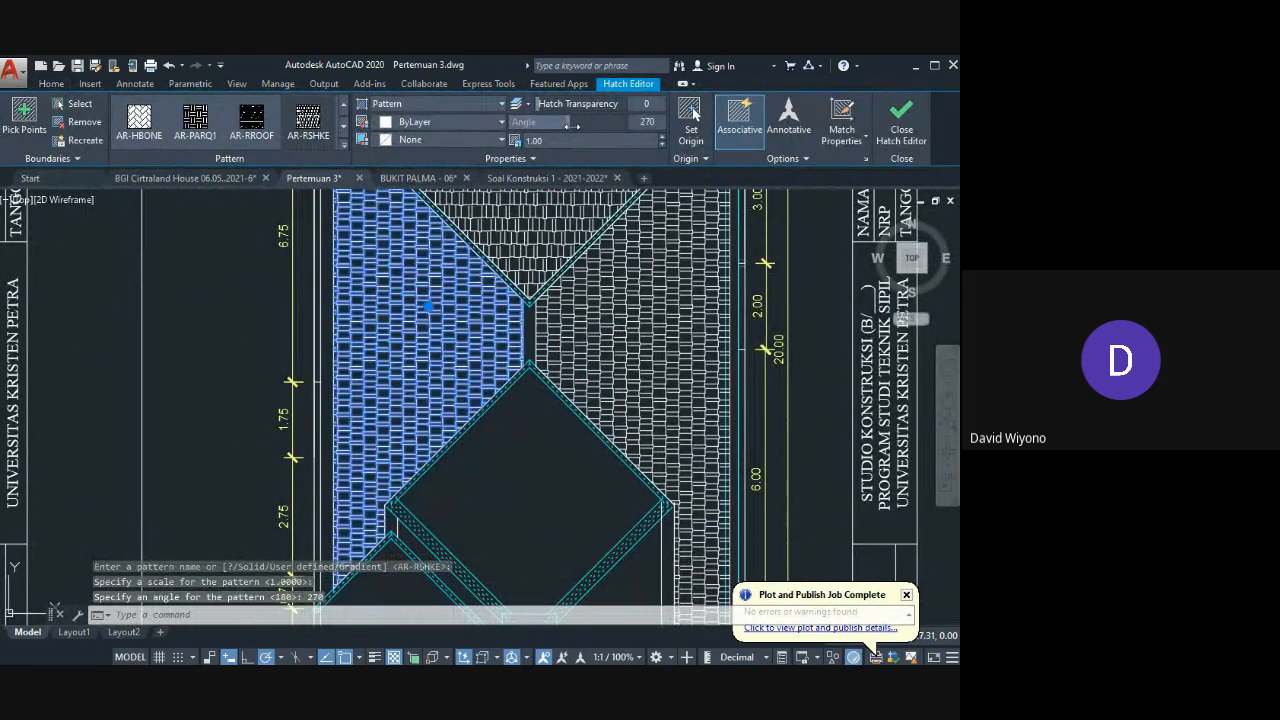
key("Escape")
key("Escape")
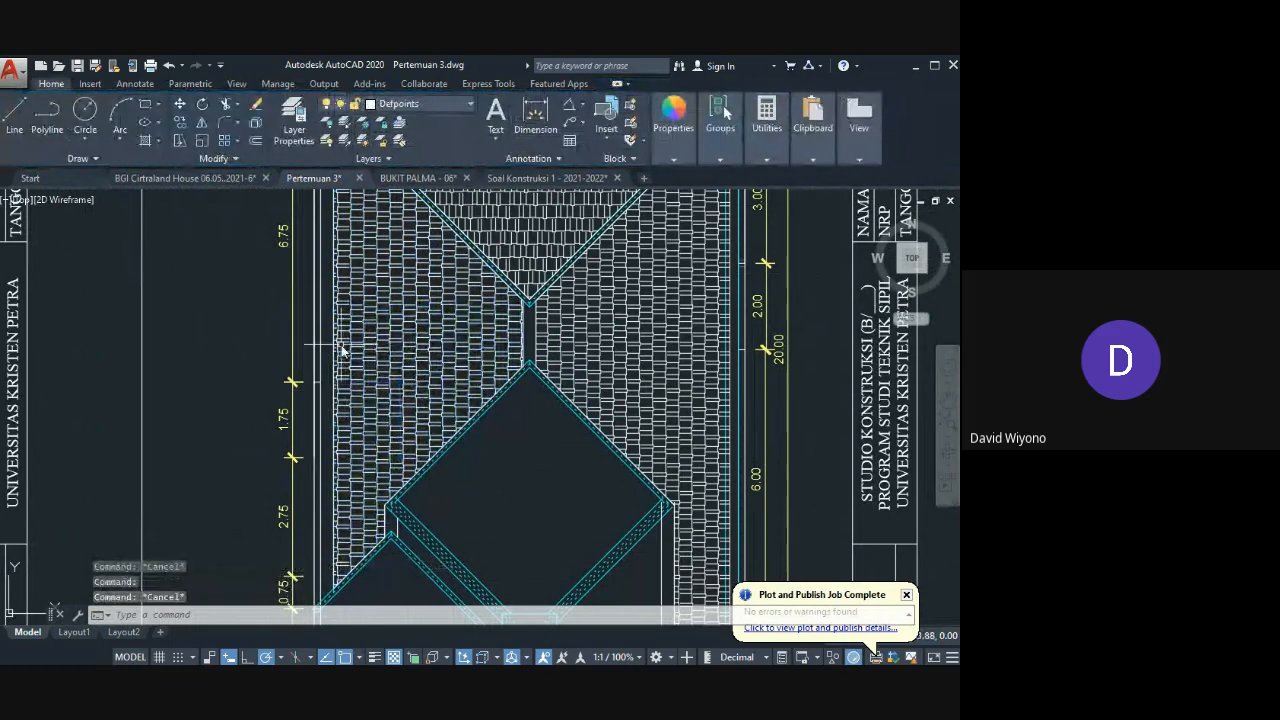
Step: Remove the left tile hatch's associativity with its boundary polyline
left_click(340, 348)
left_click(338, 350)
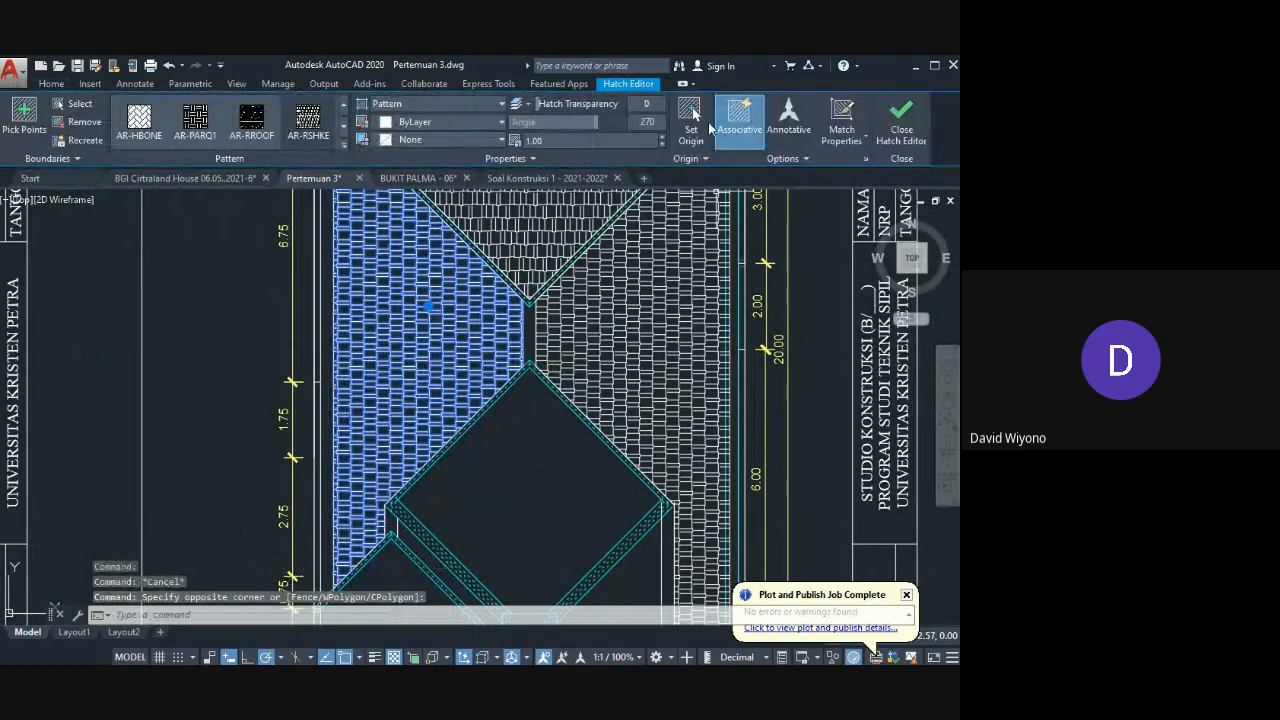
left_click(800, 125)
key("Escape")
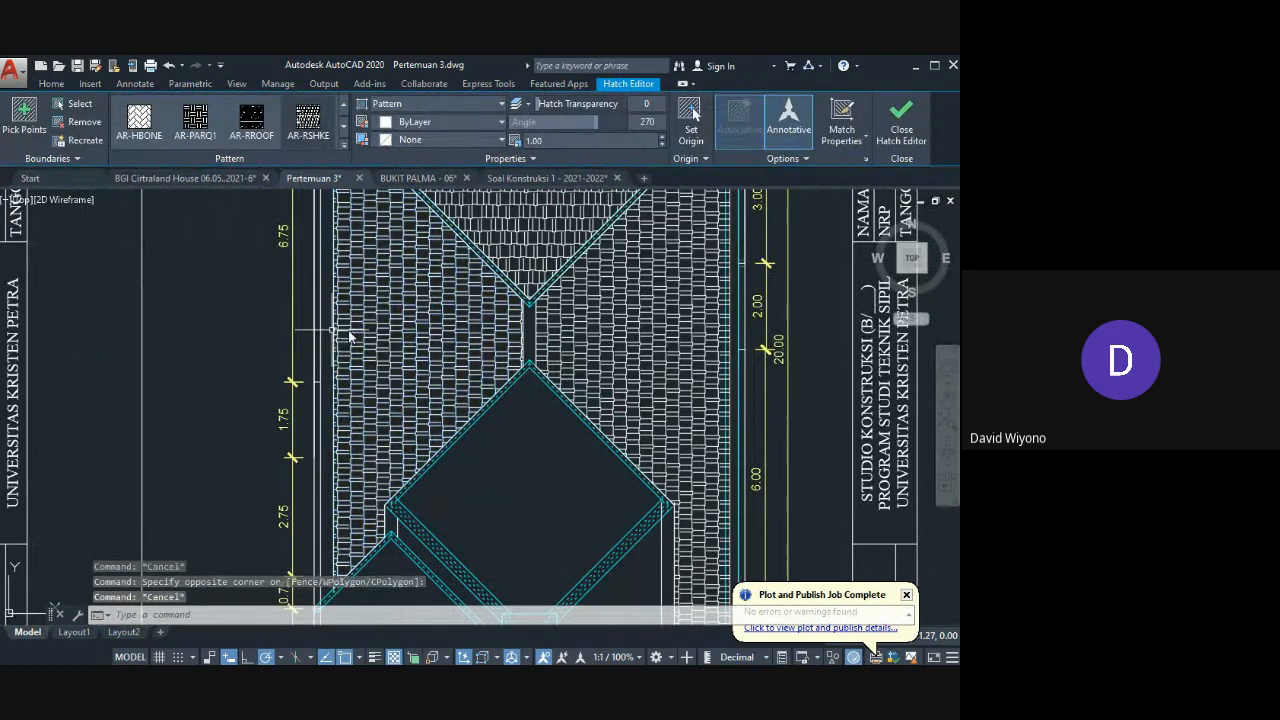
left_click(346, 332)
left_click(739, 114)
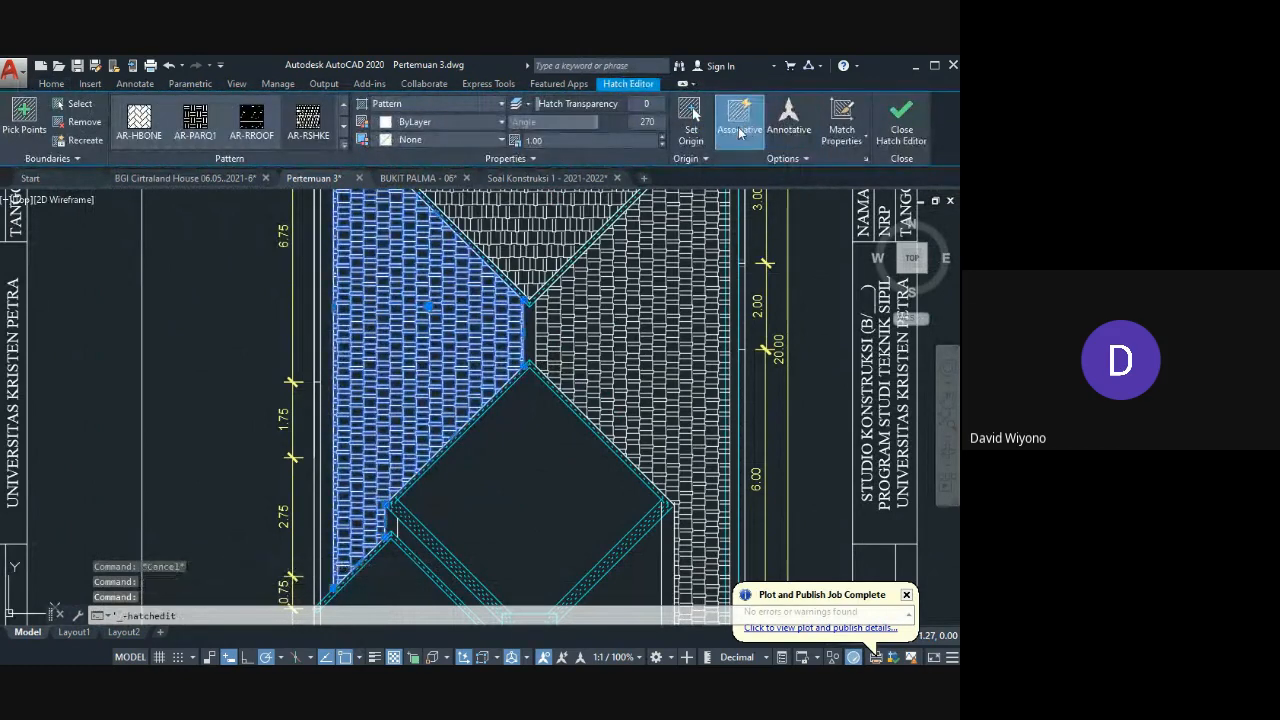
key("Escape")
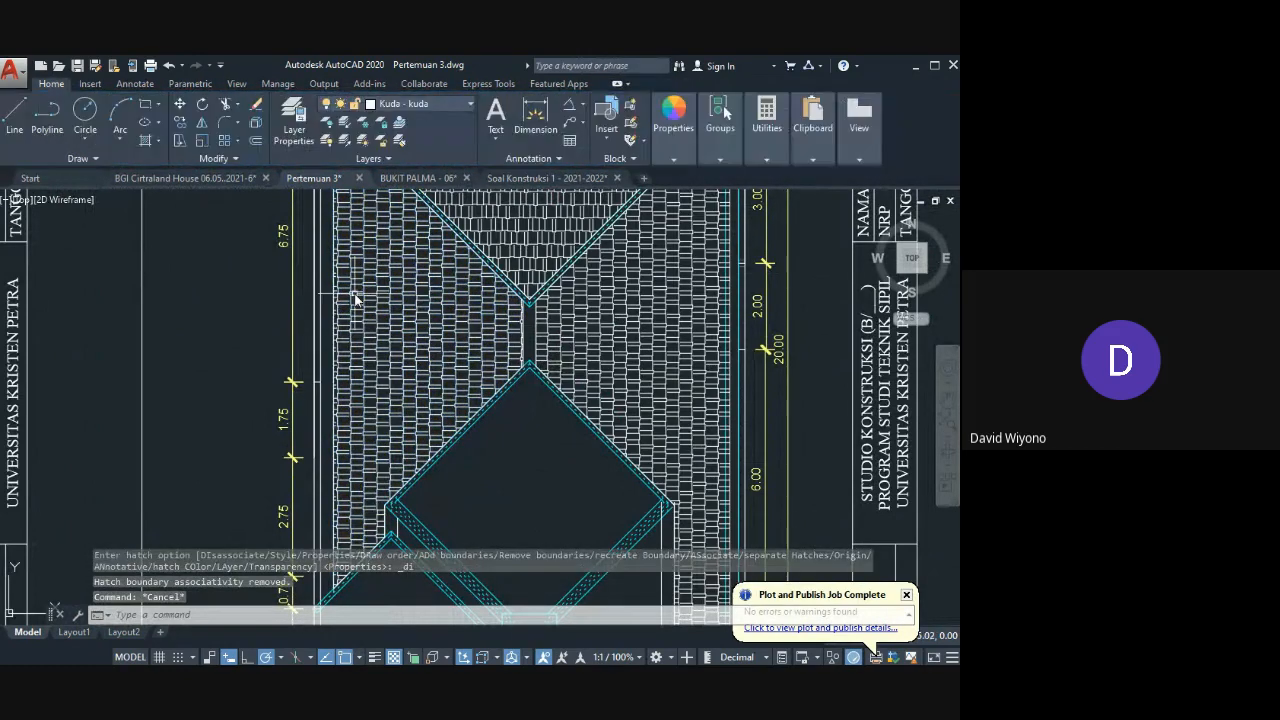
Step: Stretch the left vertical edge of the left tile hatch outward by 100
left_click(331, 297)
scroll(332, 305, "up", 2)
left_click(331, 309)
scroll(330, 310, "up", 3)
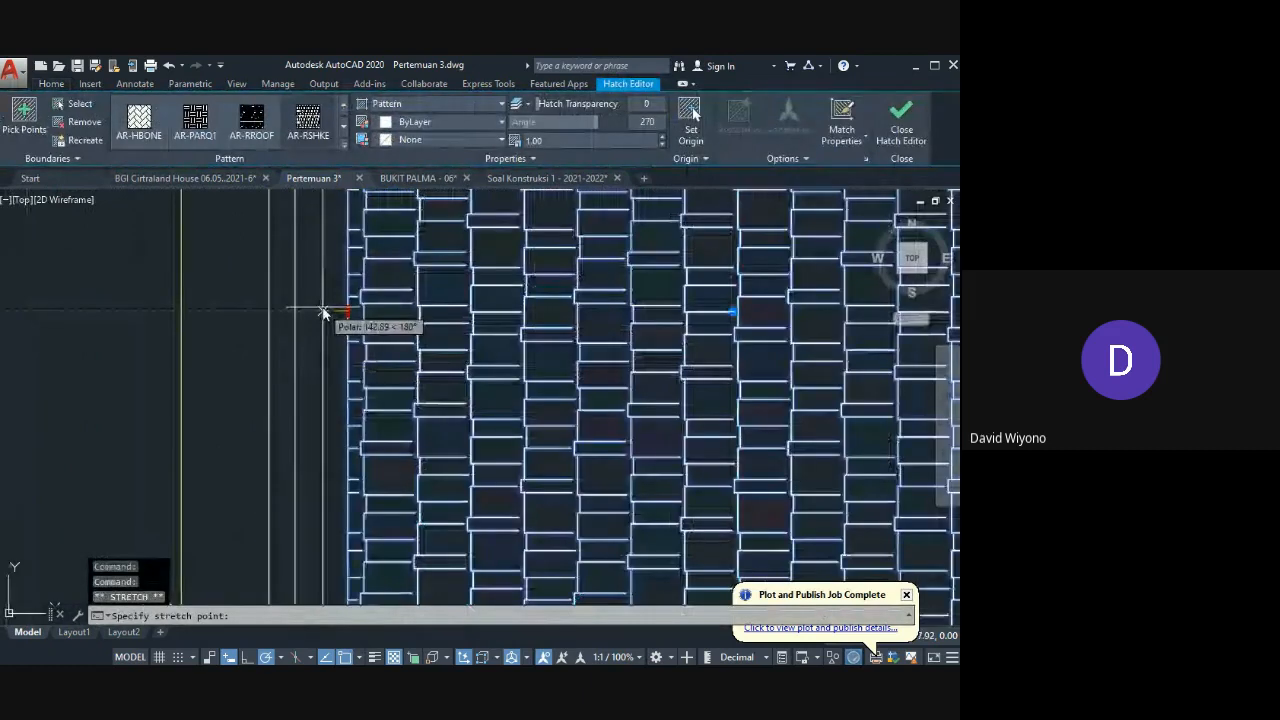
type("100")
key("Return")
scroll(330, 320, "down", 4)
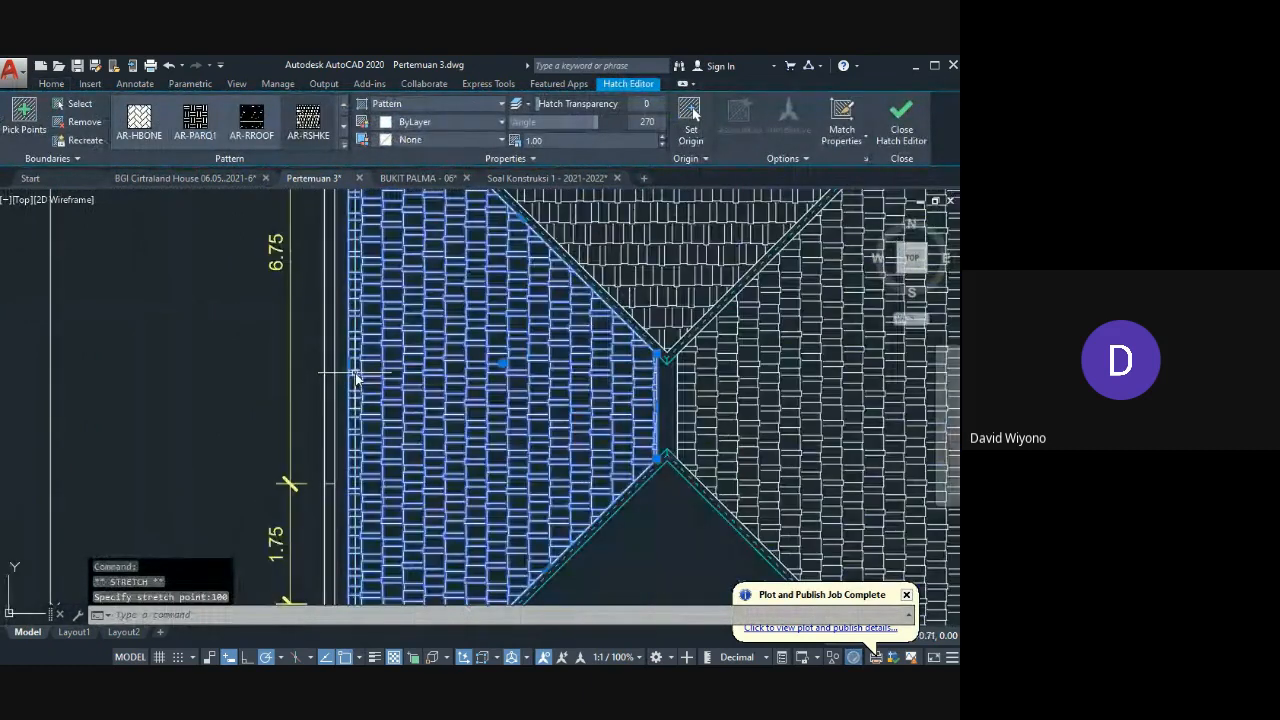
scroll(355, 295, "up", 5)
scroll(360, 289, "up", 2)
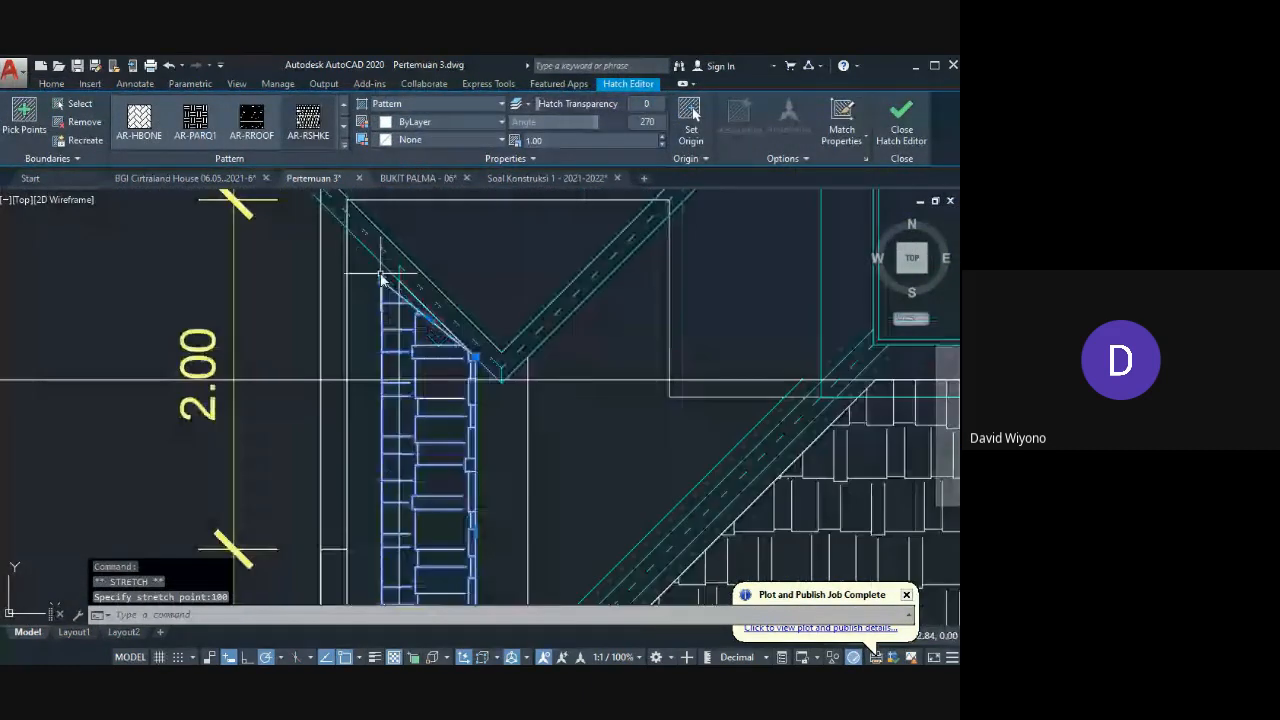
Step: Stretch the upper-left corner of the left tile hatch onto the edge of the sloping ridge band above it
left_click(382, 277)
key("Escape")
key("Escape")
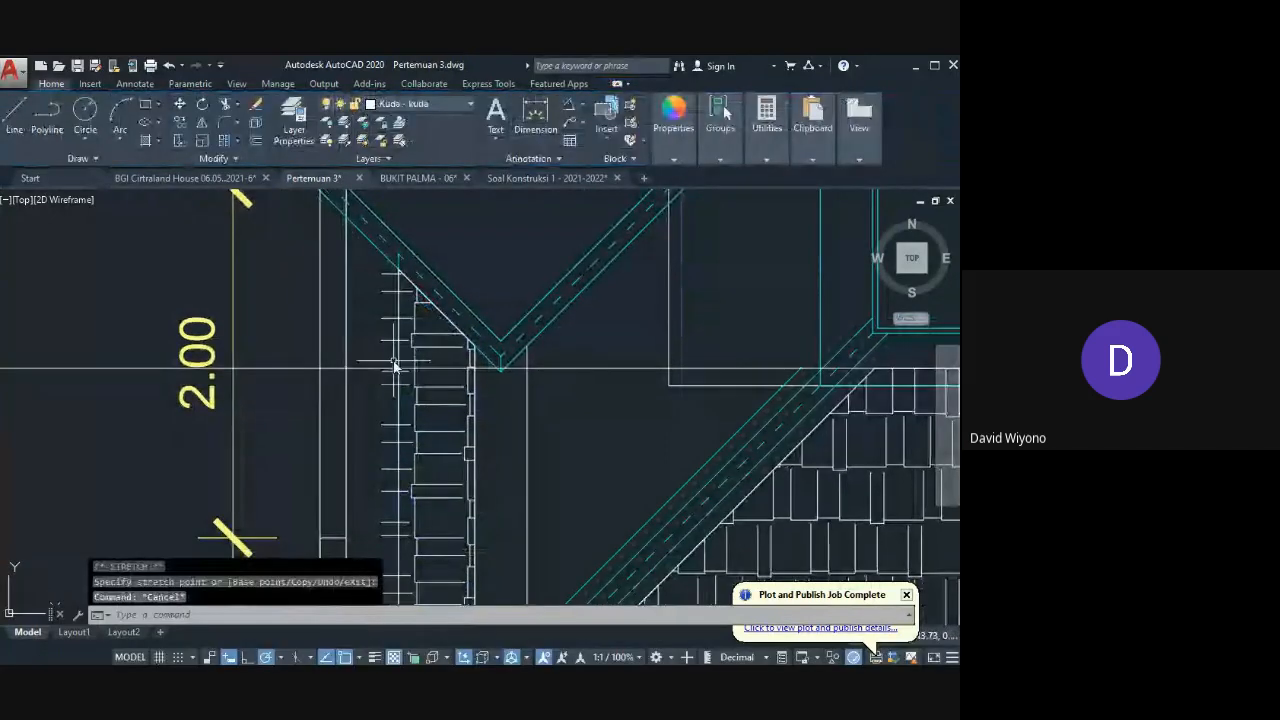
left_click(387, 344)
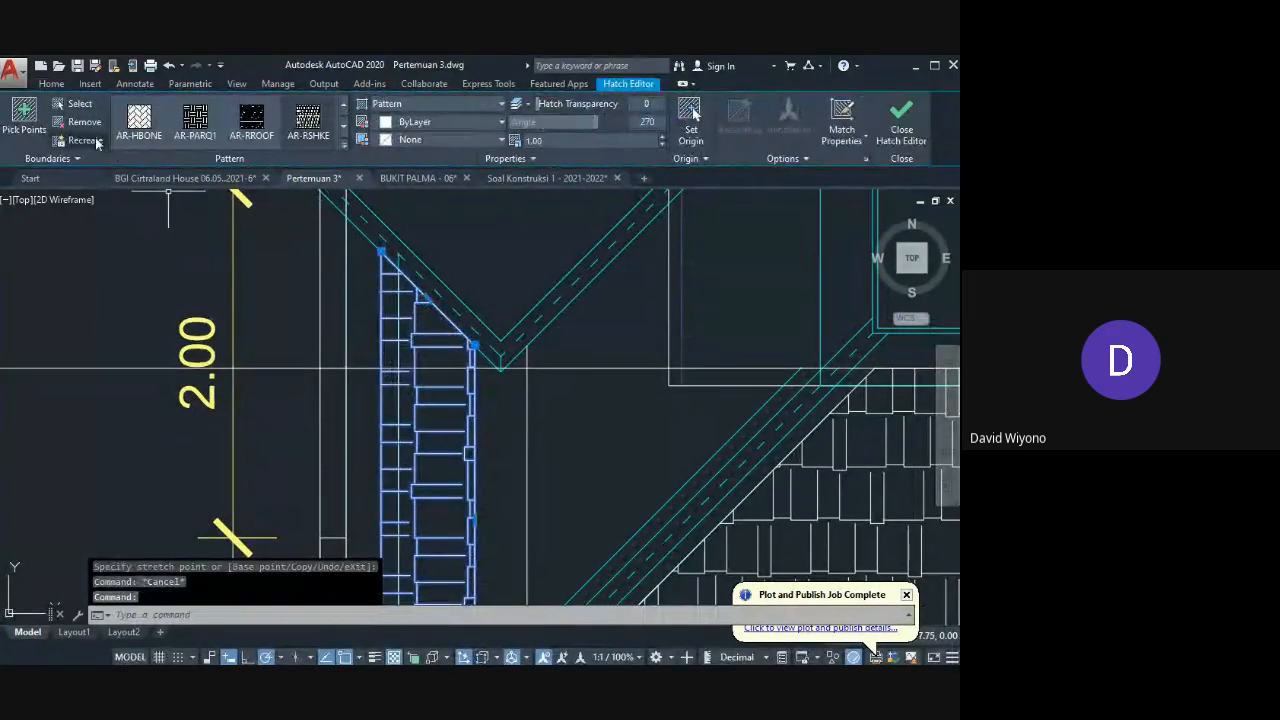
left_click(97, 143)
key("Escape")
Step: Stretch the lower-left corner of the left tile hatch onto the edge of the diagonal ridge band below it
scroll(483, 387, "down", 3)
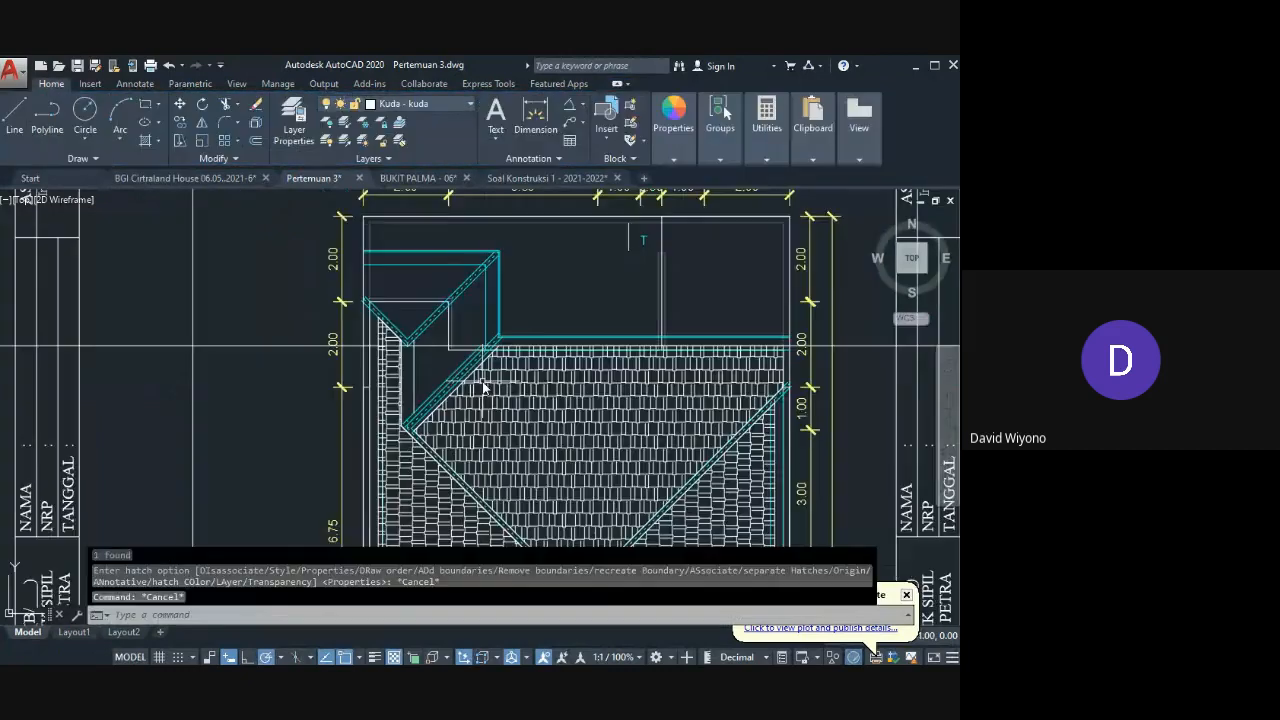
mouse_move(483, 387)
middle_mouse_down()
mouse_move(457, 429)
mouse_move(420, 357)
middle_mouse_up()
scroll(329, 486, "up", 4)
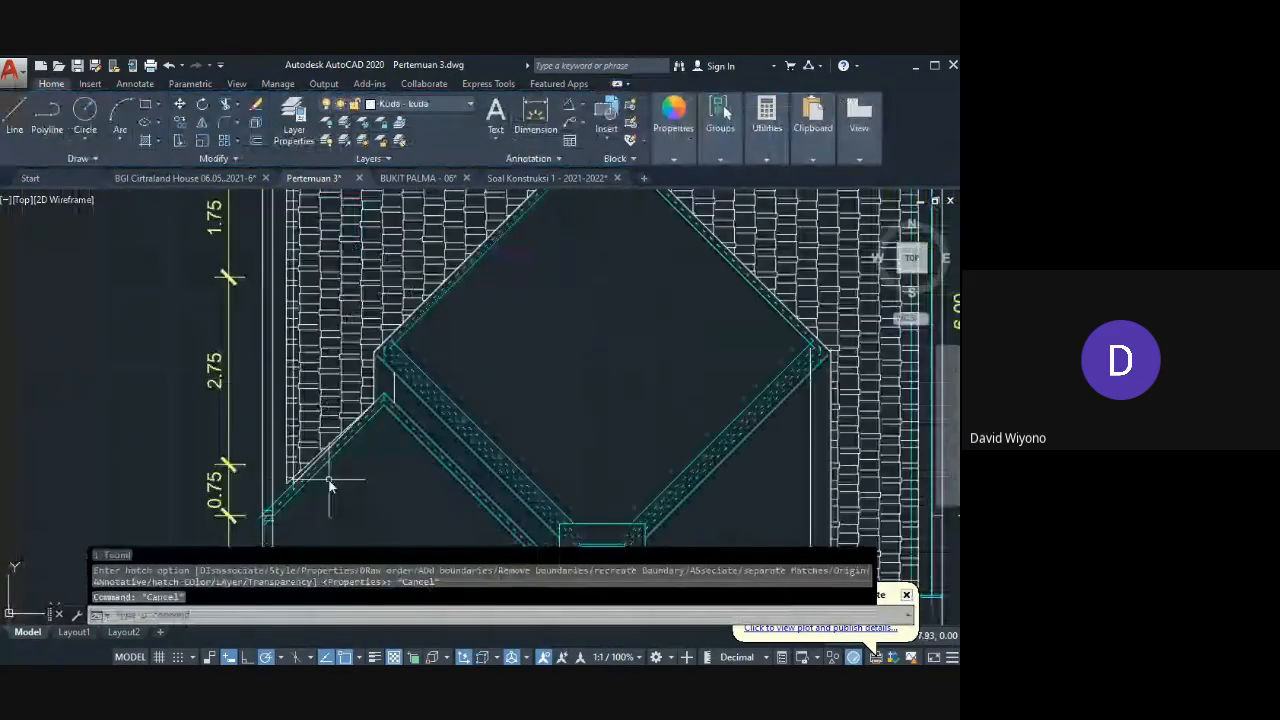
left_click(318, 528)
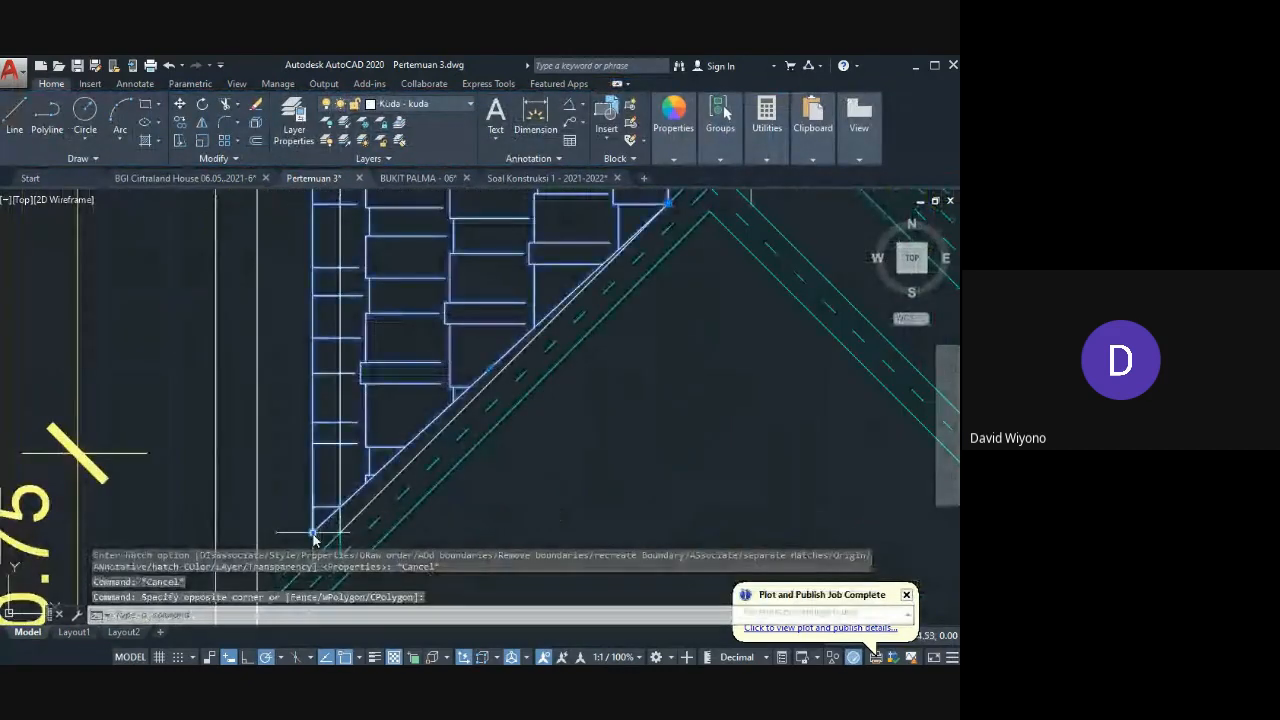
left_click(313, 533)
middle_click_drag(313, 533, 325, 420)
left_click(325, 447)
key("Escape")
middle_click_drag(411, 462, 407, 454)
scroll(402, 424, "down", 4)
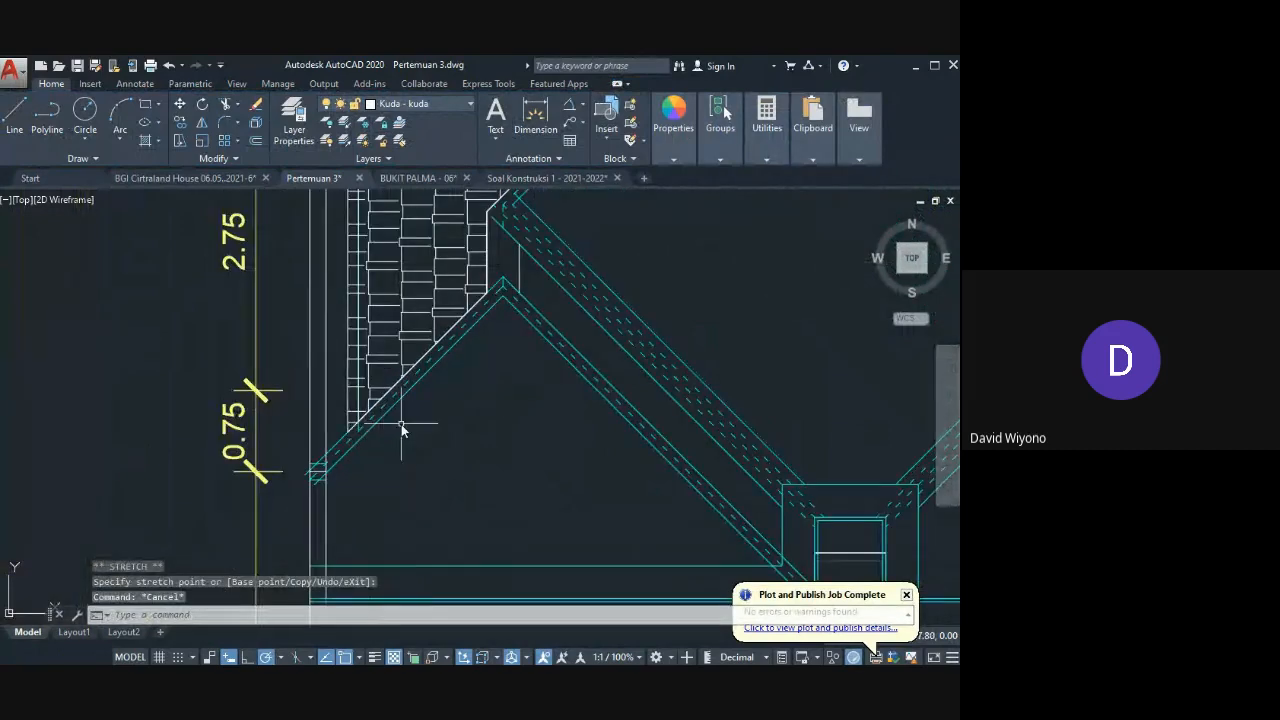
Step: Outline the triangular roof area at the plan's lower left with a closed polyline along the ridge bands' inner edges and the eave line
scroll(366, 443, "down", 6)
scroll(297, 447, "up", 1)
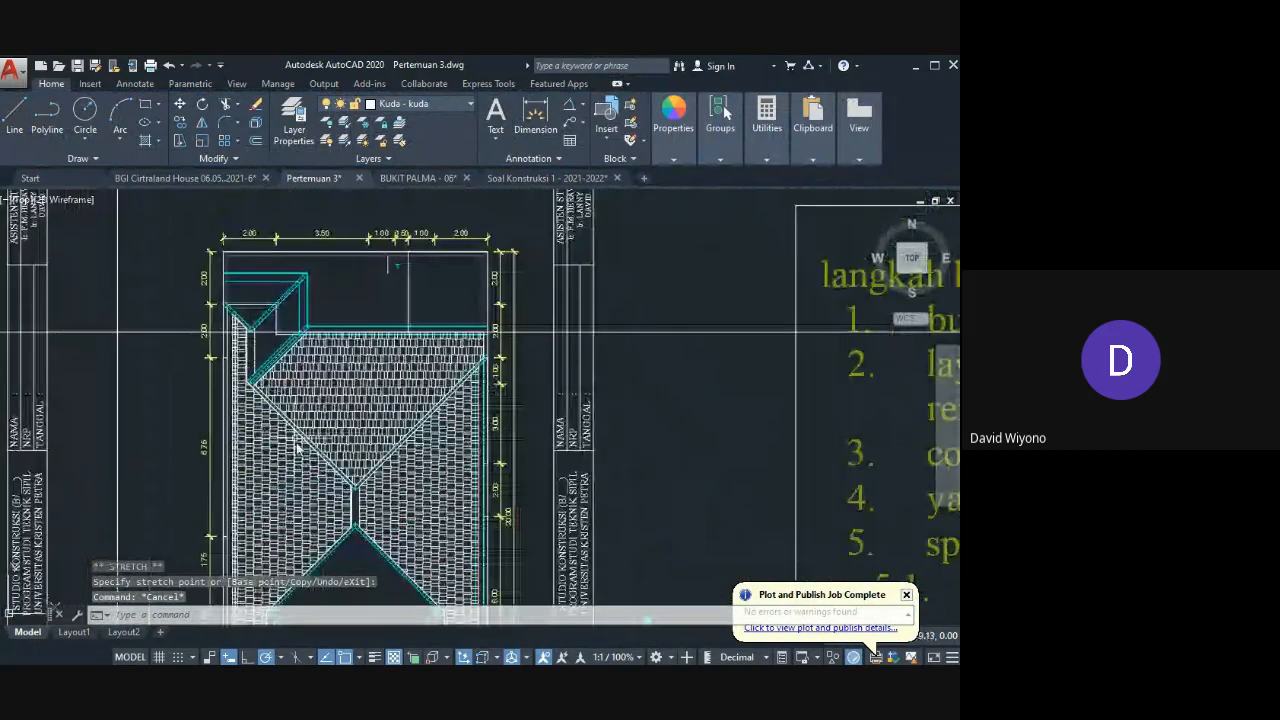
middle_click_drag(297, 447, 323, 285)
scroll(360, 345, "up", 4)
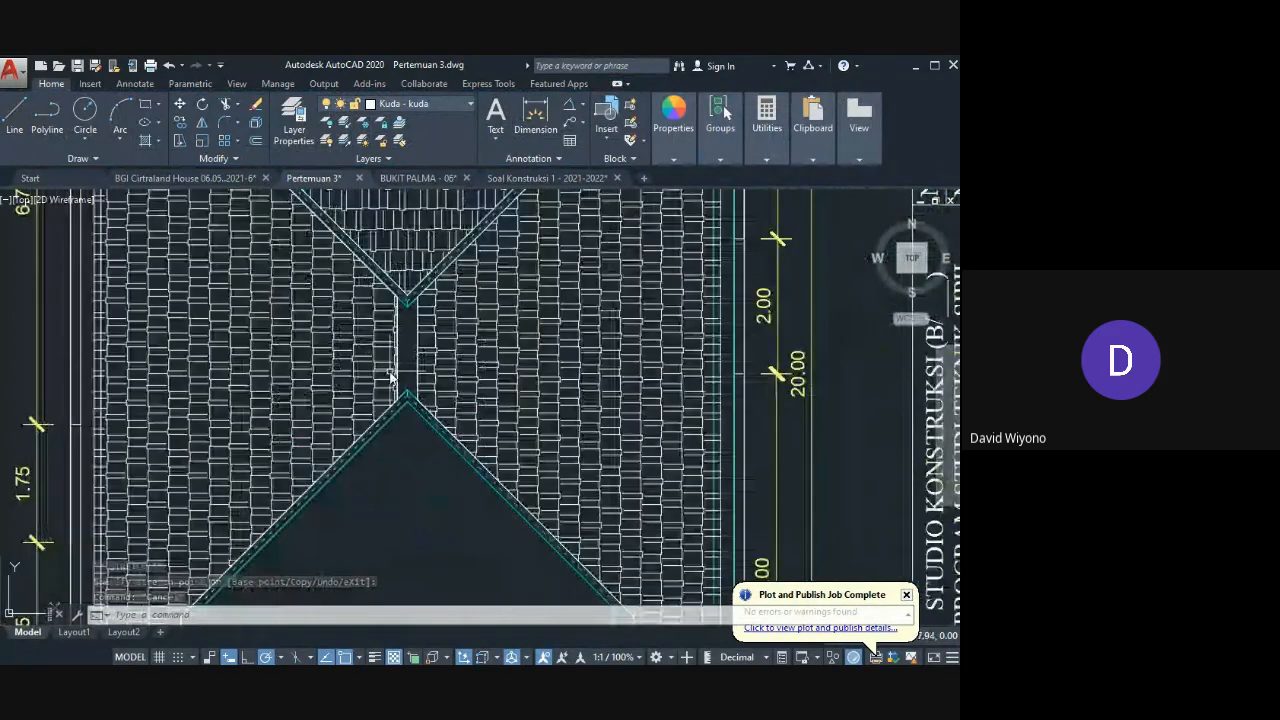
scroll(389, 368, "down", 4)
middle_click_drag(364, 452, 393, 348)
scroll(359, 465, "up", 2)
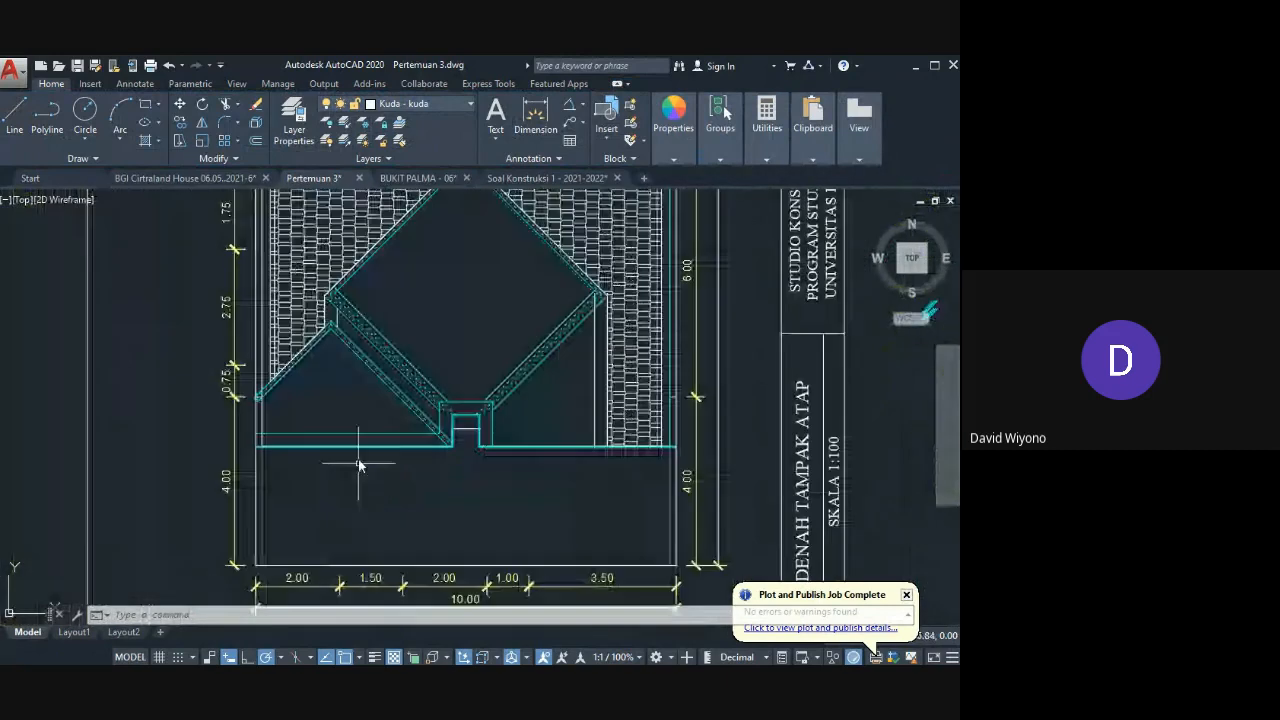
type("l")
key("Return")
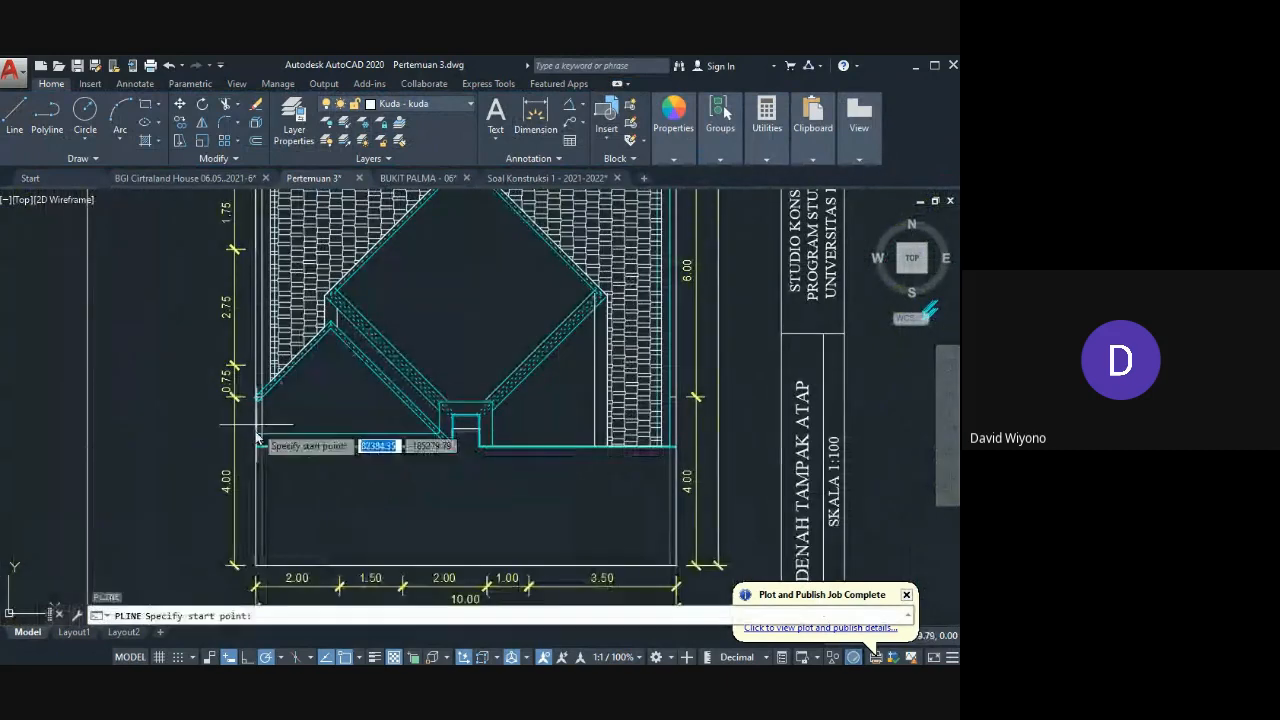
scroll(263, 443, "up", 5)
left_click(281, 442)
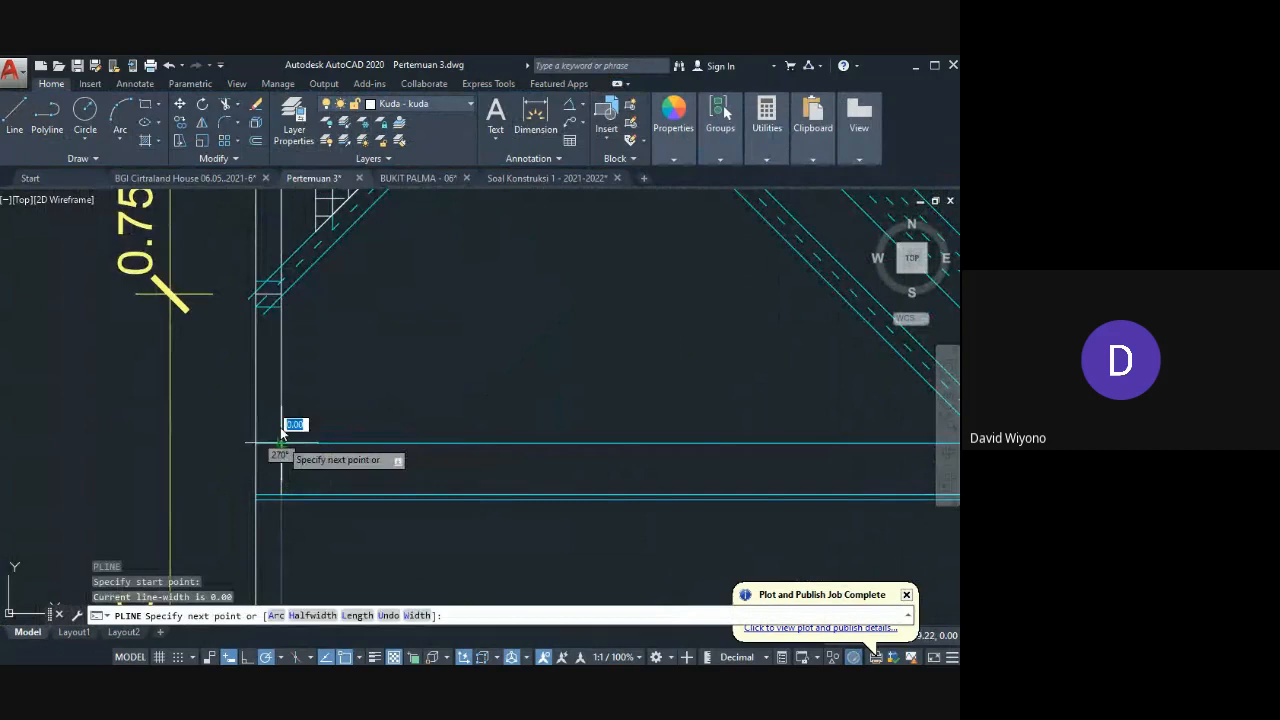
left_click(281, 294)
middle_click_drag(372, 264, 315, 387)
middle_click_drag(438, 243, 363, 340)
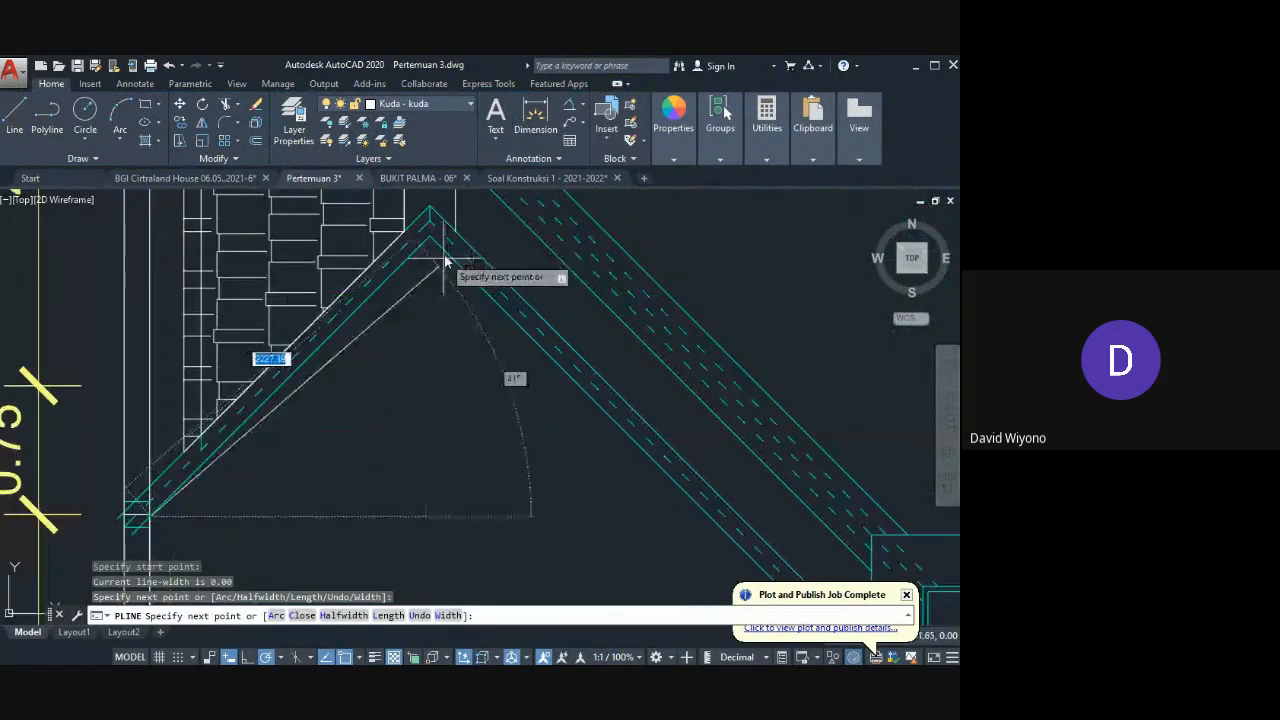
left_click(431, 236)
middle_click_drag(678, 486, 571, 380)
middle_click_drag(718, 499, 578, 367)
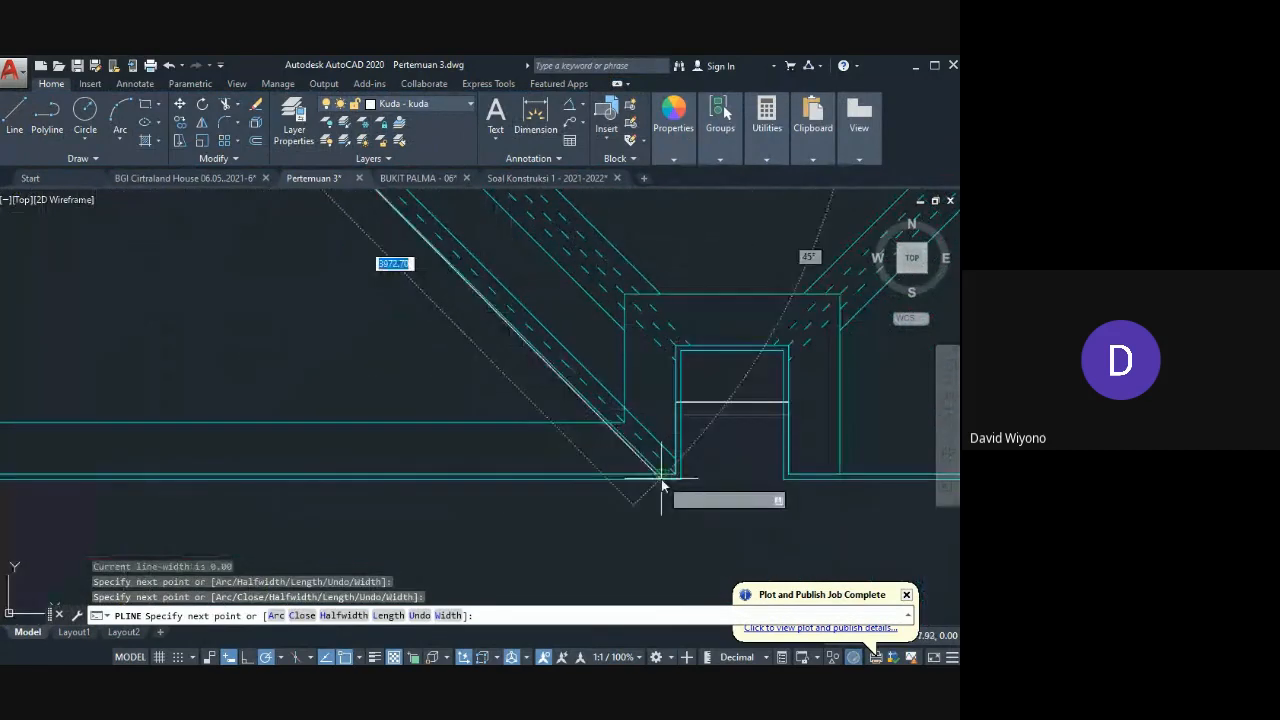
left_click(610, 424)
middle_click_drag(350, 438, 690, 438)
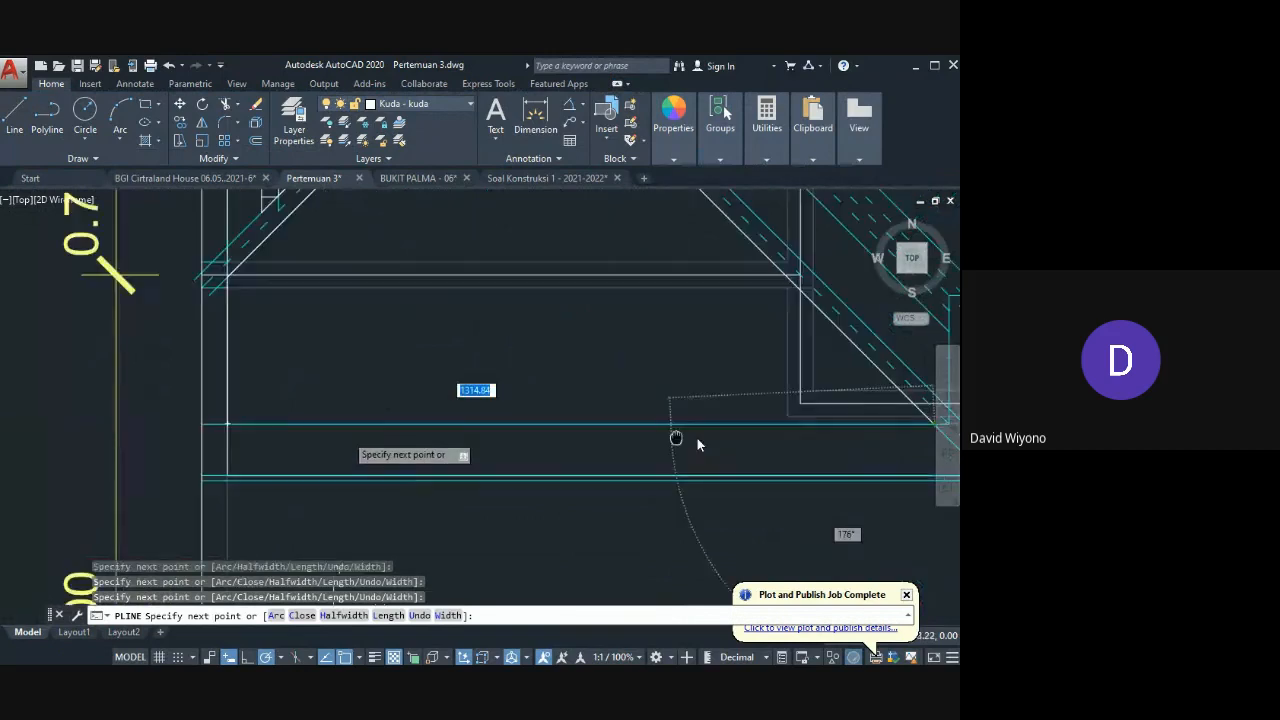
left_click(227, 424)
left_click(227, 277)
key("Return")
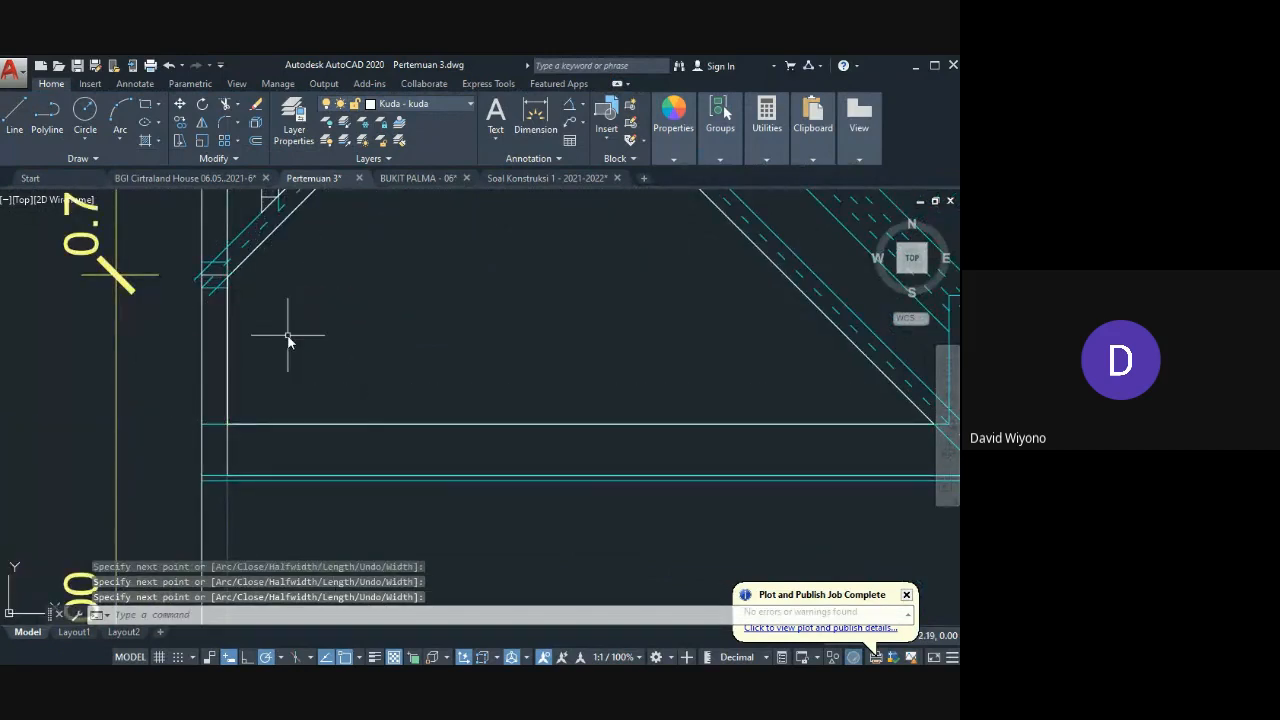
Step: Hatch the polyline-bounded triangular roof area at the lower left with the AR-RSHKE pattern at angle 0 and scale 1.00
type("h")
key("Return")
left_click(236, 333)
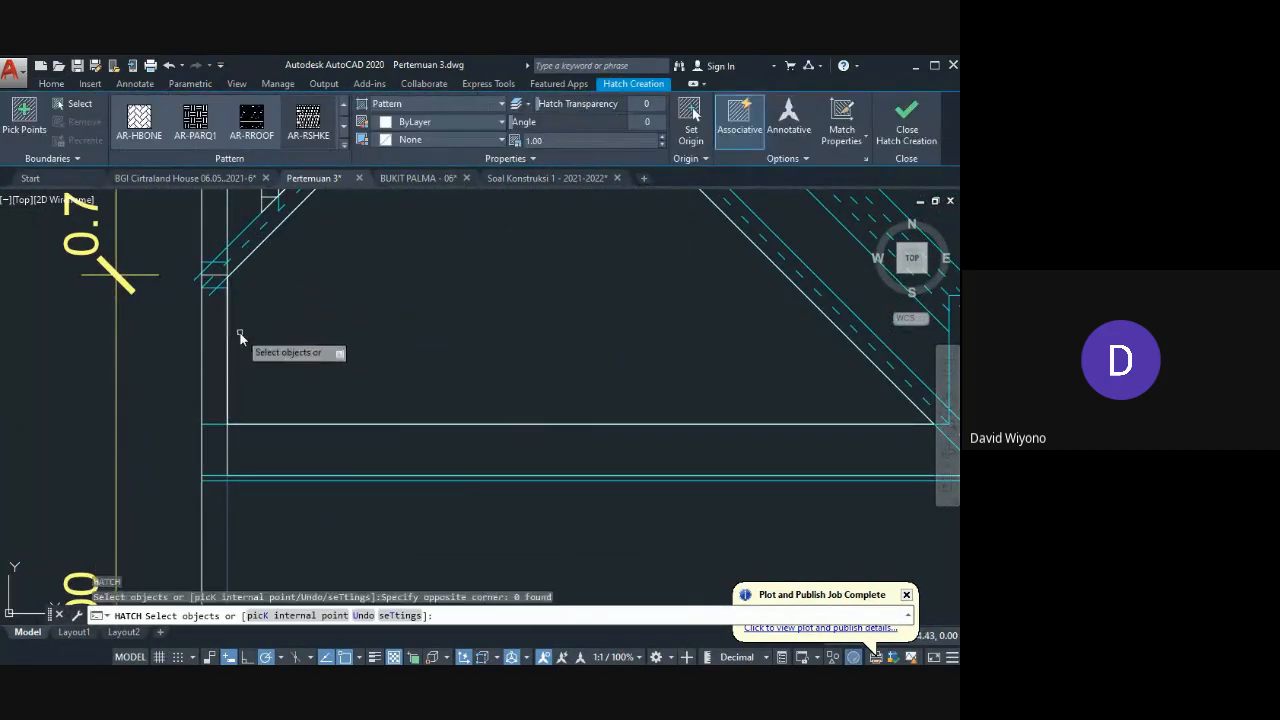
left_click(226, 324)
scroll(424, 350, "down", 4)
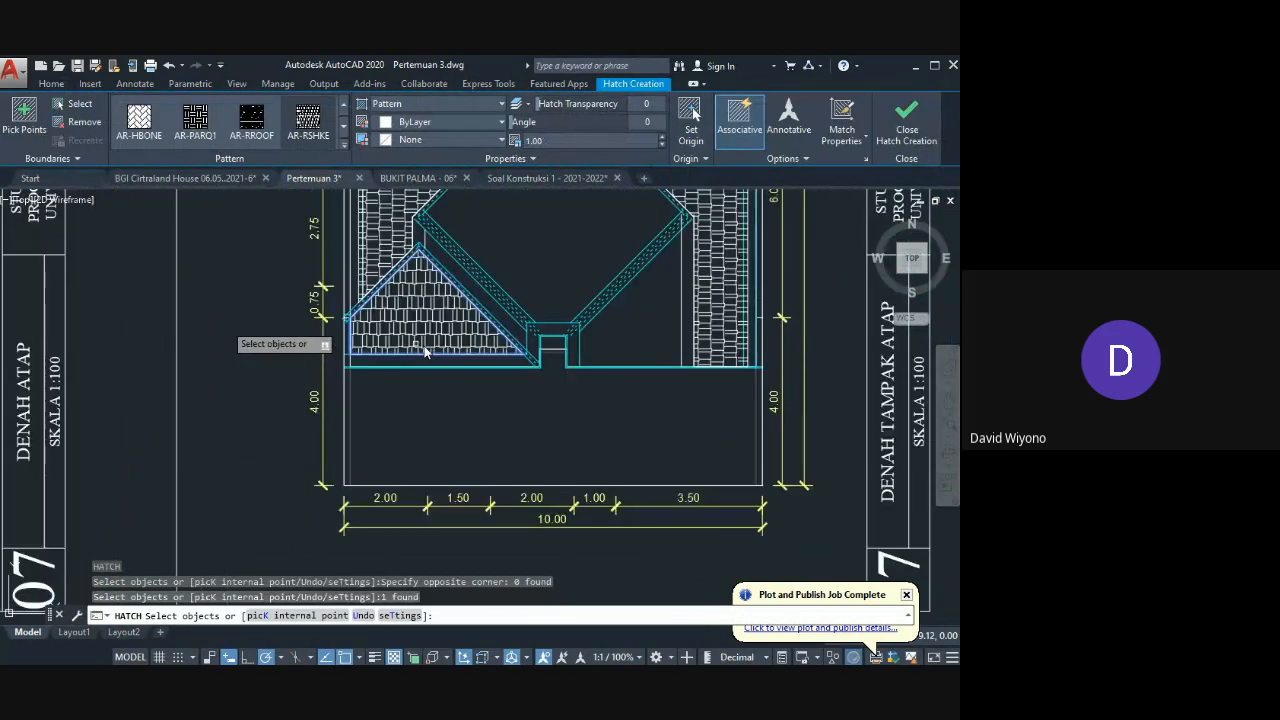
middle_click_drag(603, 288, 436, 370)
key("Escape")
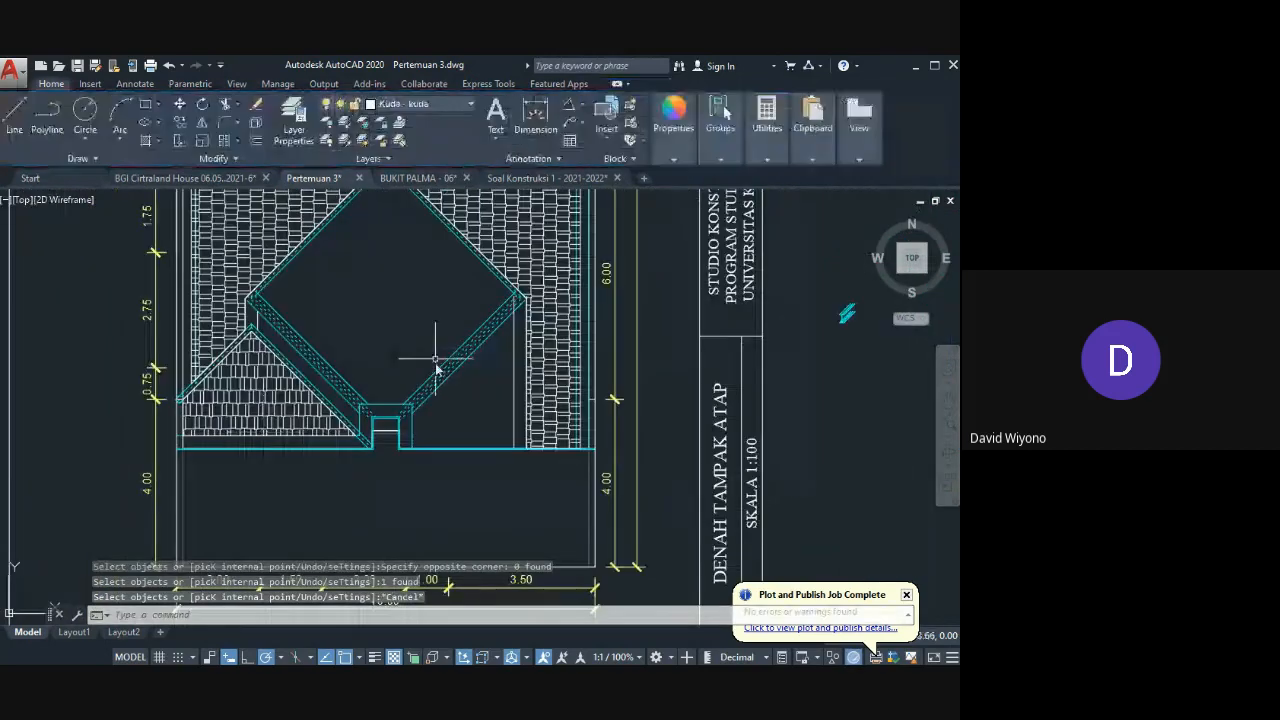
Step: Outline the narrow diagonal roof strip between the triangular roof's right ridge band and the wider parallel band with a closed polyline
type("l")
key("Return")
scroll(377, 437, "up", 3)
left_click(349, 428)
scroll(351, 406, "up", 2)
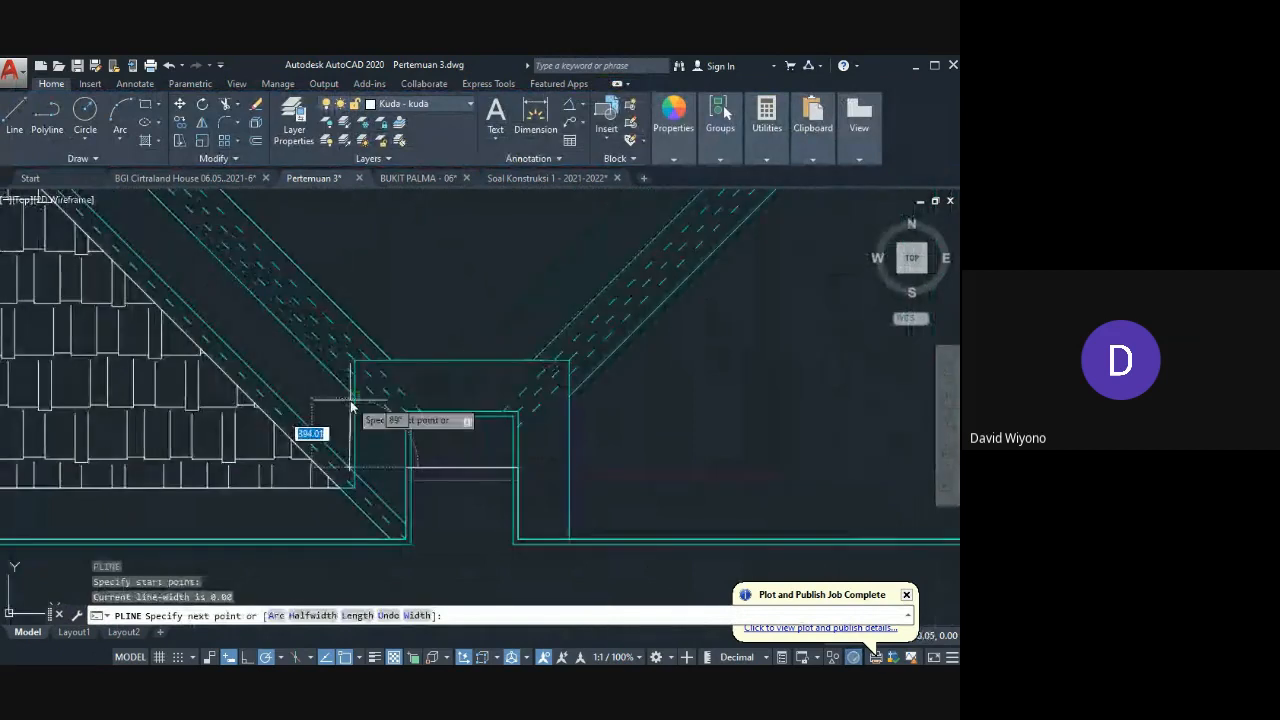
left_click(350, 392)
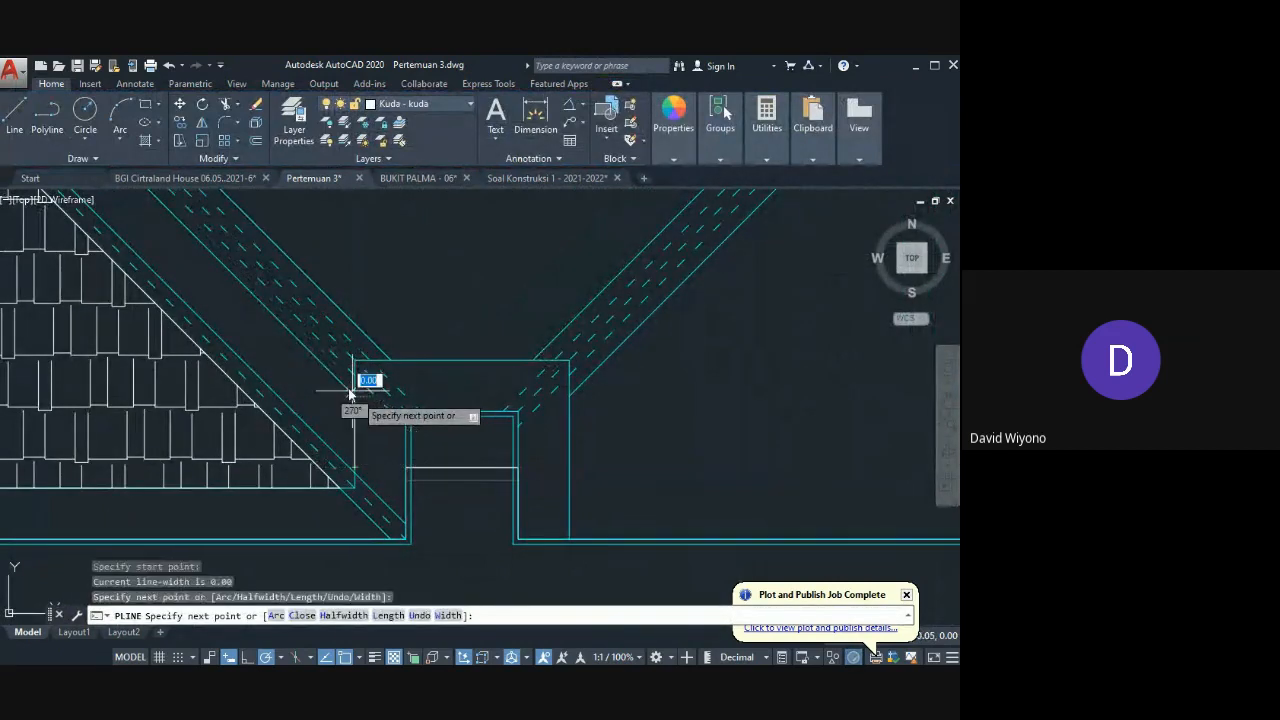
middle_click_drag(301, 326, 489, 497)
middle_click_drag(245, 235, 465, 455)
left_click(359, 354)
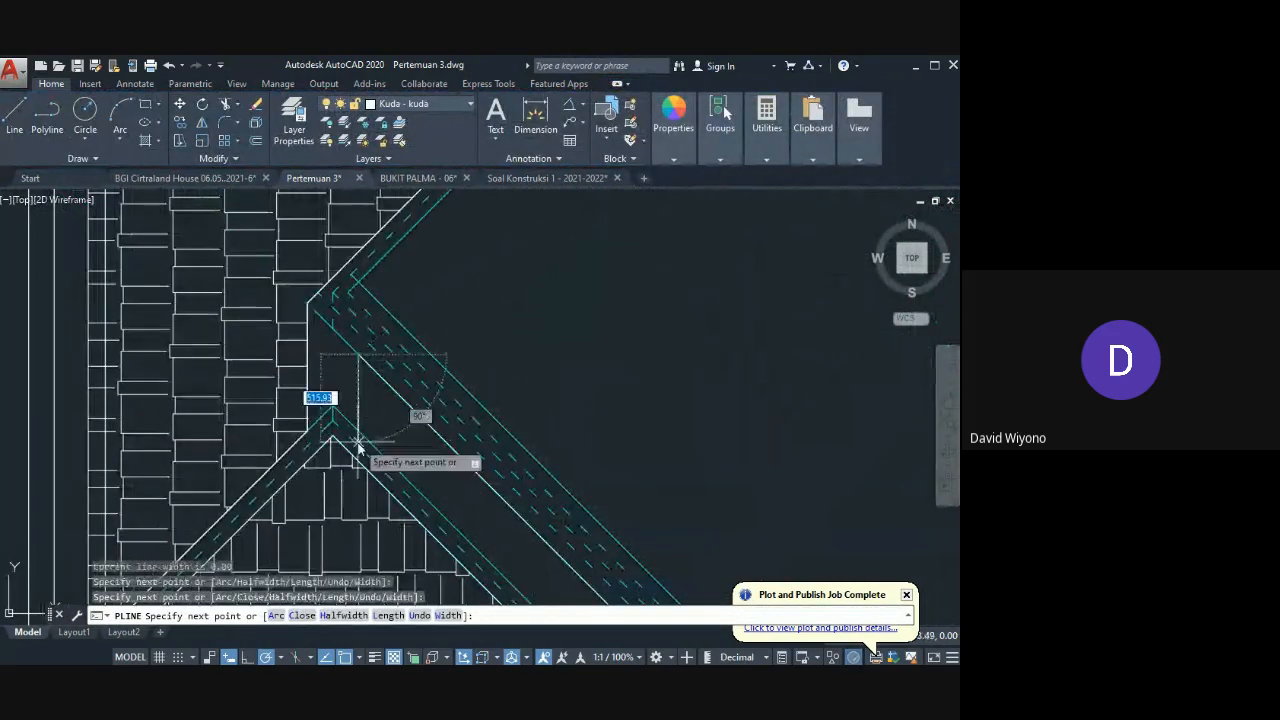
left_click(360, 436)
scroll(360, 438, "down", 2)
middle_click_drag(464, 520, 323, 300)
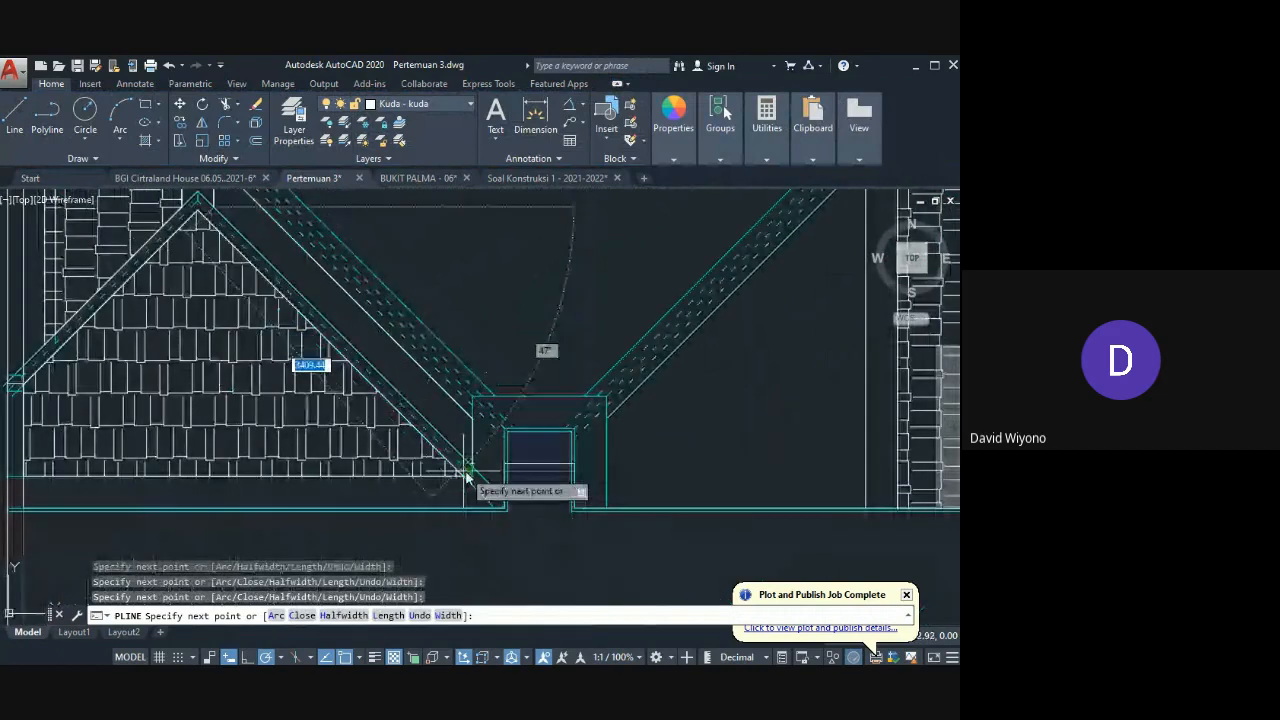
key("Return")
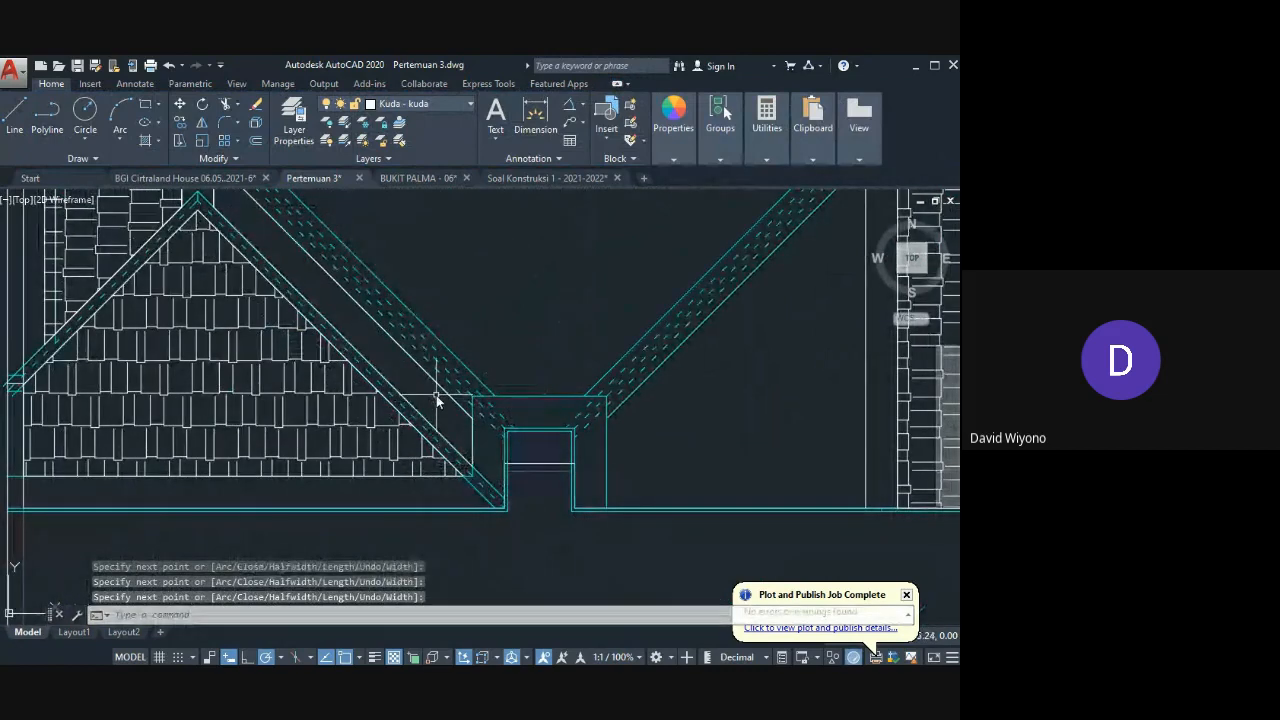
Step: Hatch the polyline-bounded diagonal roof strip with the AR-RSHKE tile pattern at scale 1.00
type("h")
key("Return")
left_click(436, 388)
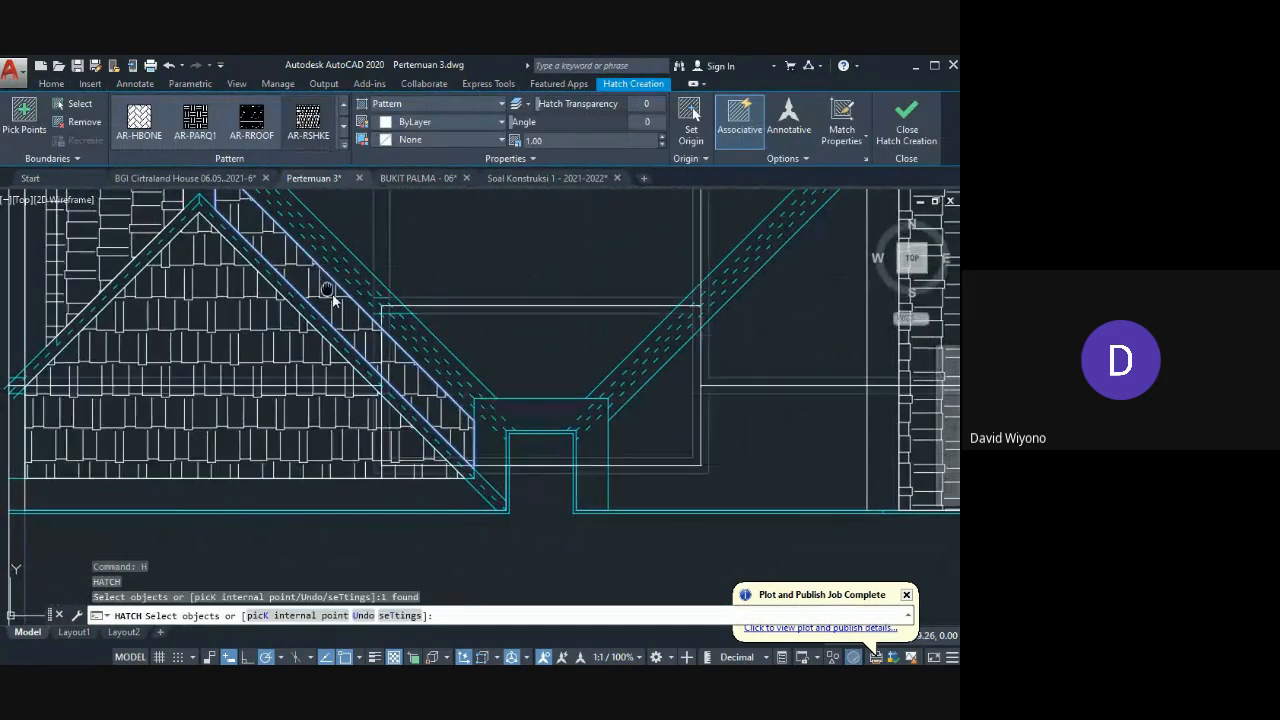
middle_click_drag(333, 300, 386, 352)
key("Escape")
Step: Set the diagonal strip's tile hatch angle to 90
left_click(380, 343)
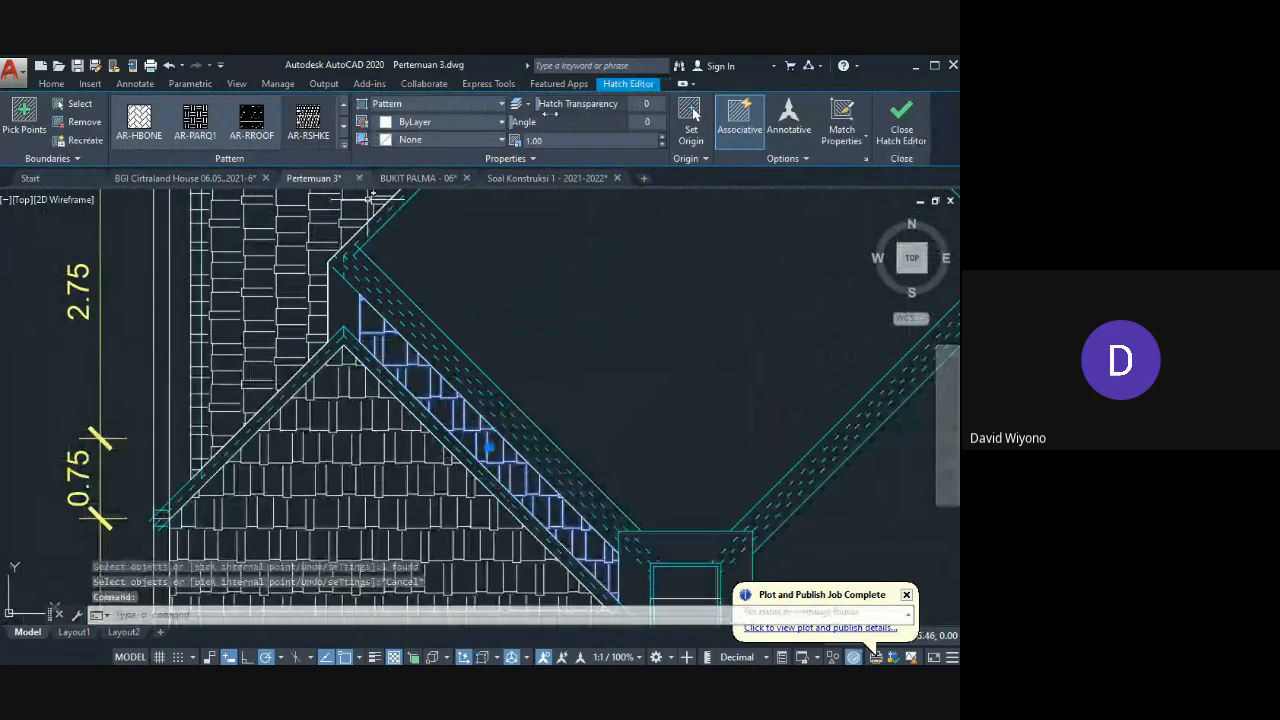
type("90")
key("Return")
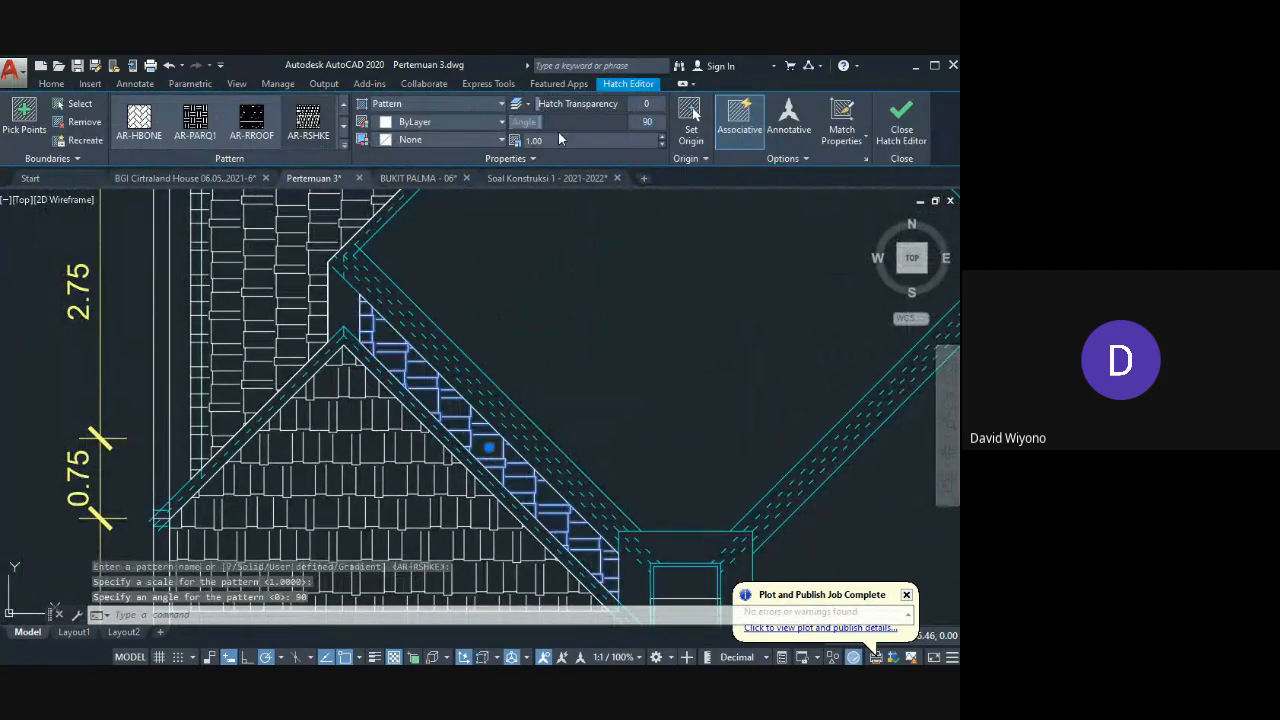
key("Escape")
Step: Try an angle of 45 on the diagonal strip's tile hatch
mouse_move(463, 419)
middle_mouse_down()
mouse_move(569, 431)
mouse_move(546, 427)
mouse_move(466, 335)
middle_mouse_up()
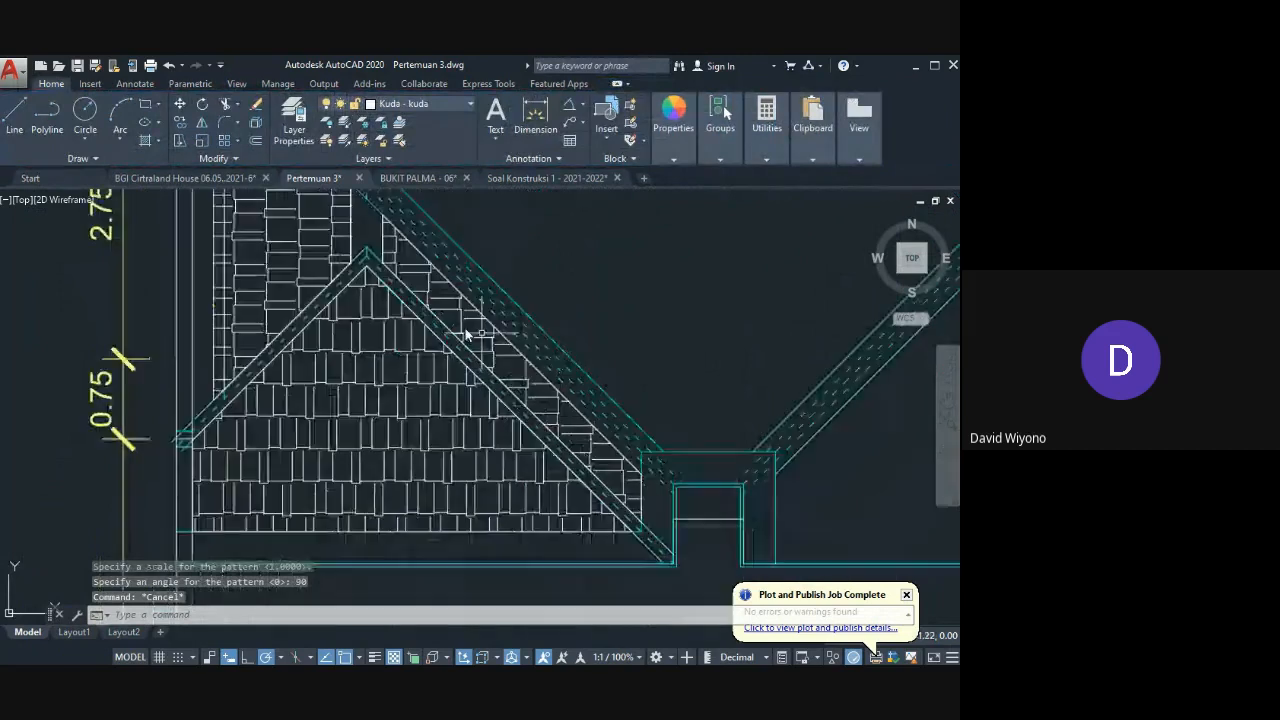
scroll(495, 320, "up", 2)
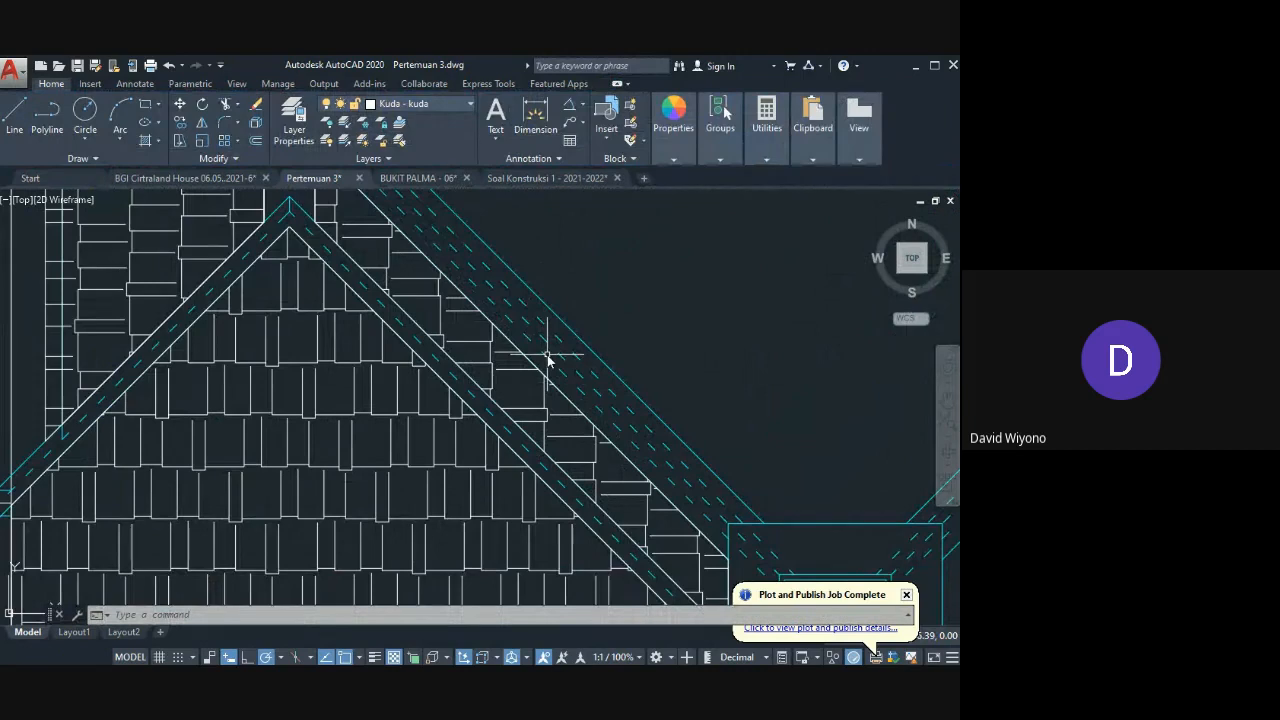
scroll(454, 378, "down", 3)
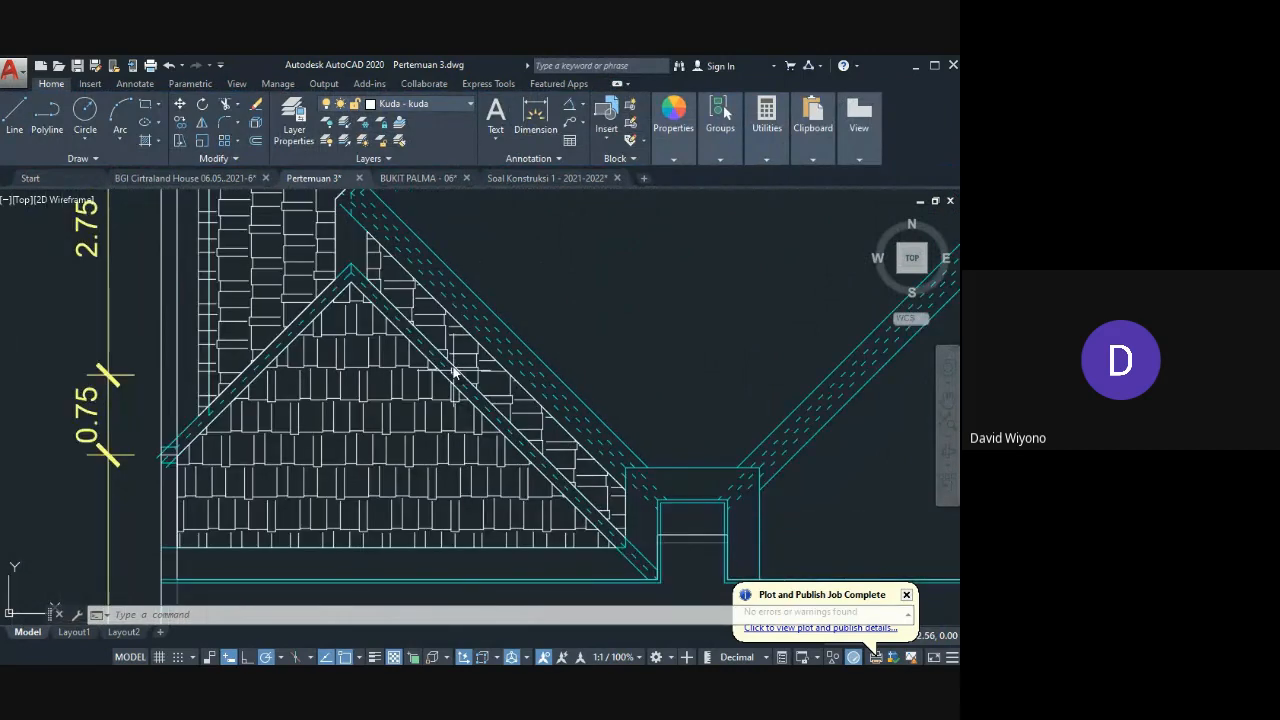
left_click(460, 370)
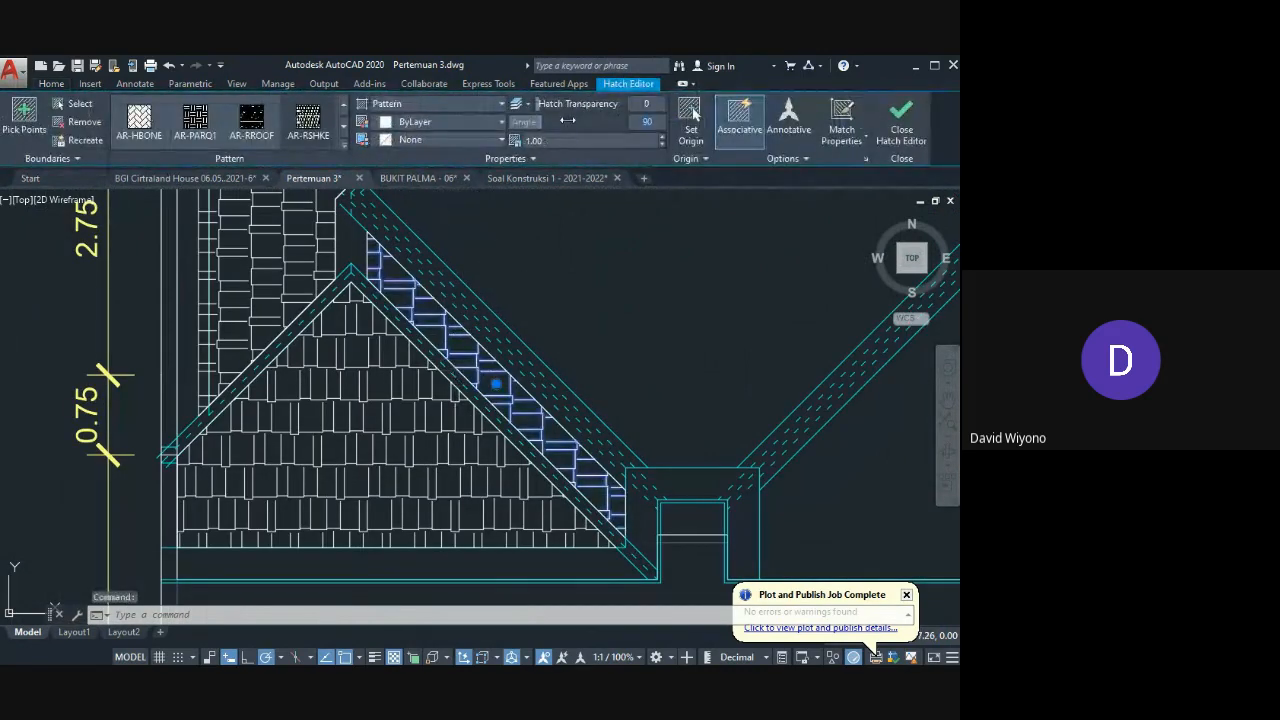
key("Return")
key("Escape")
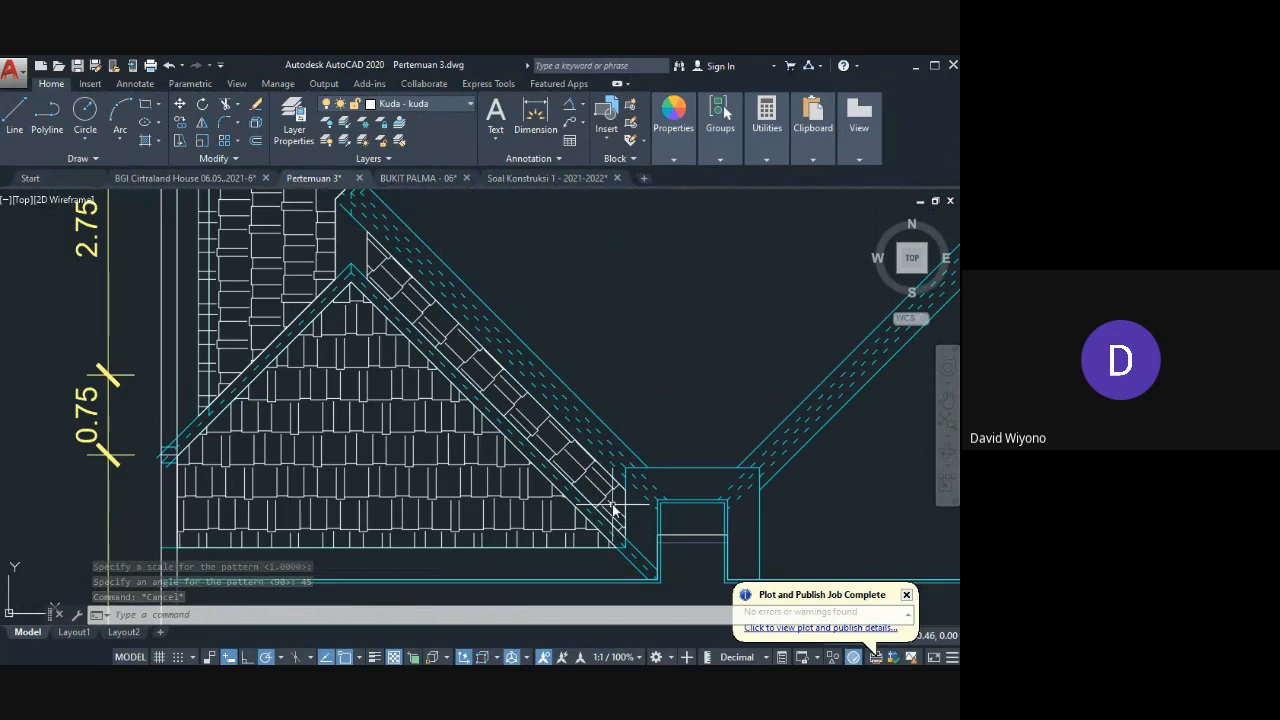
Step: Return the diagonal strip's tile hatch to an angle of 90
left_click(551, 458)
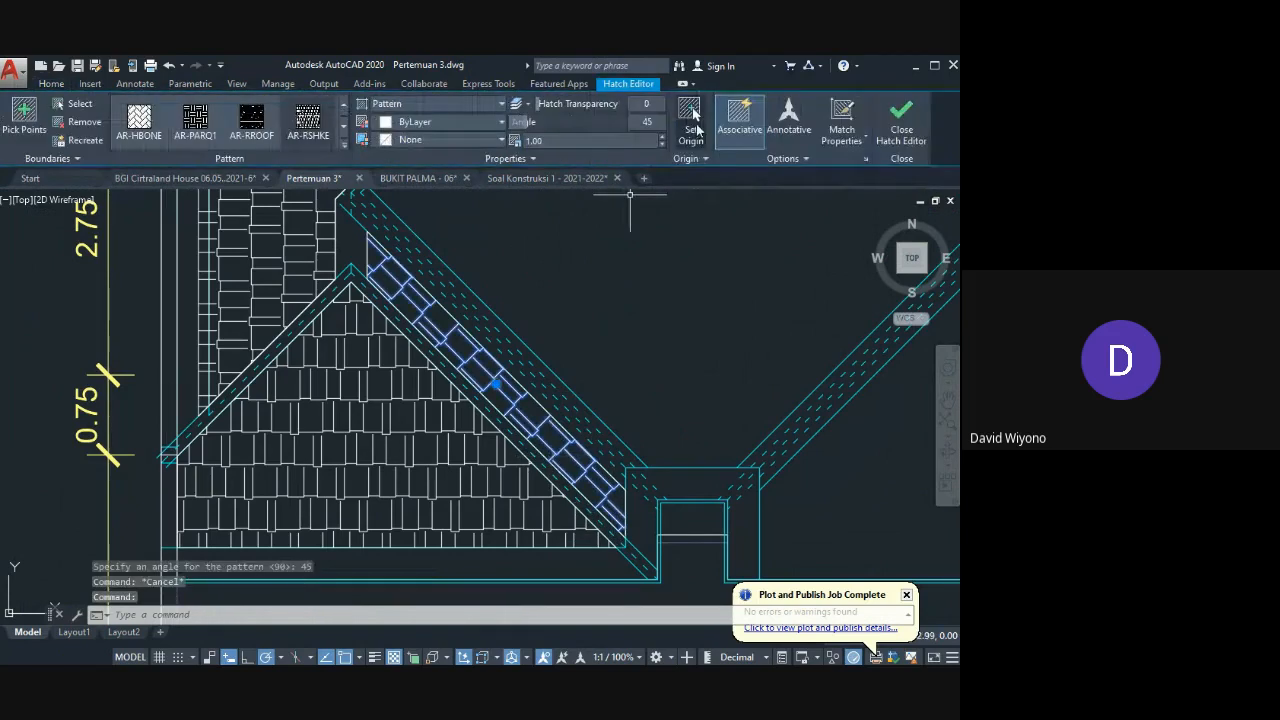
type("90")
key("Return")
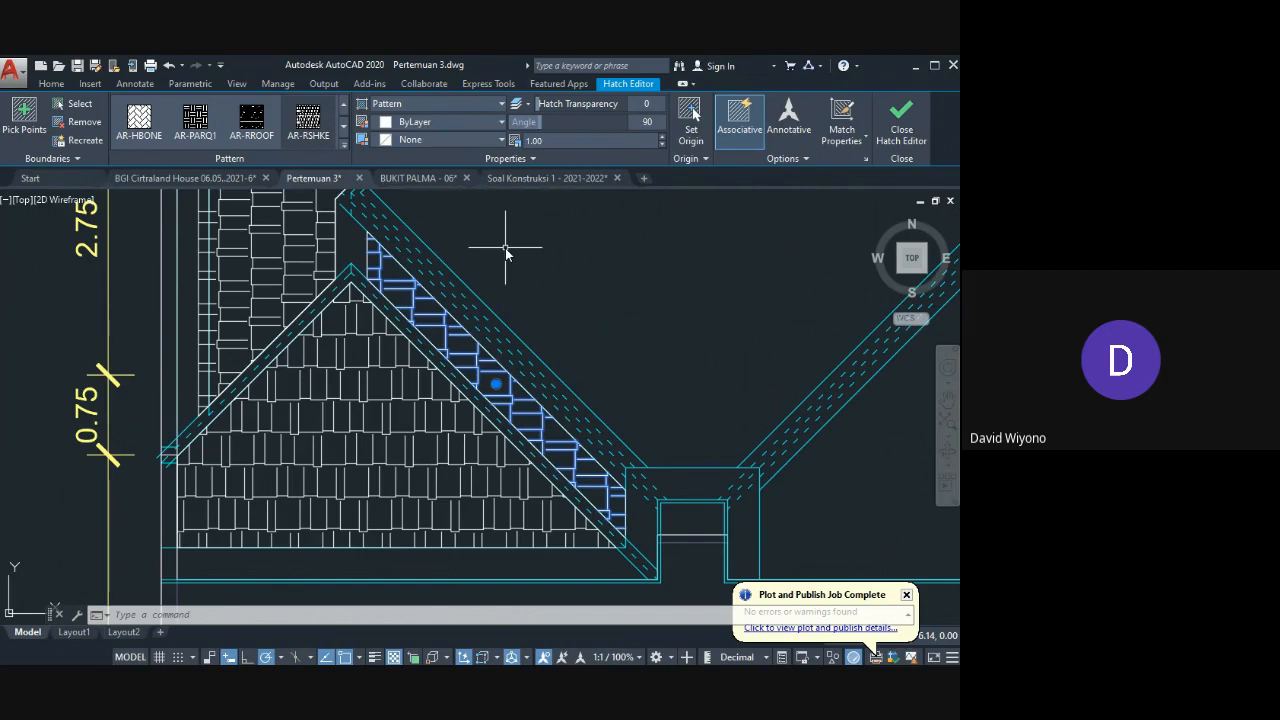
scroll(522, 330, "down", 5)
scroll(522, 330, "up", 4)
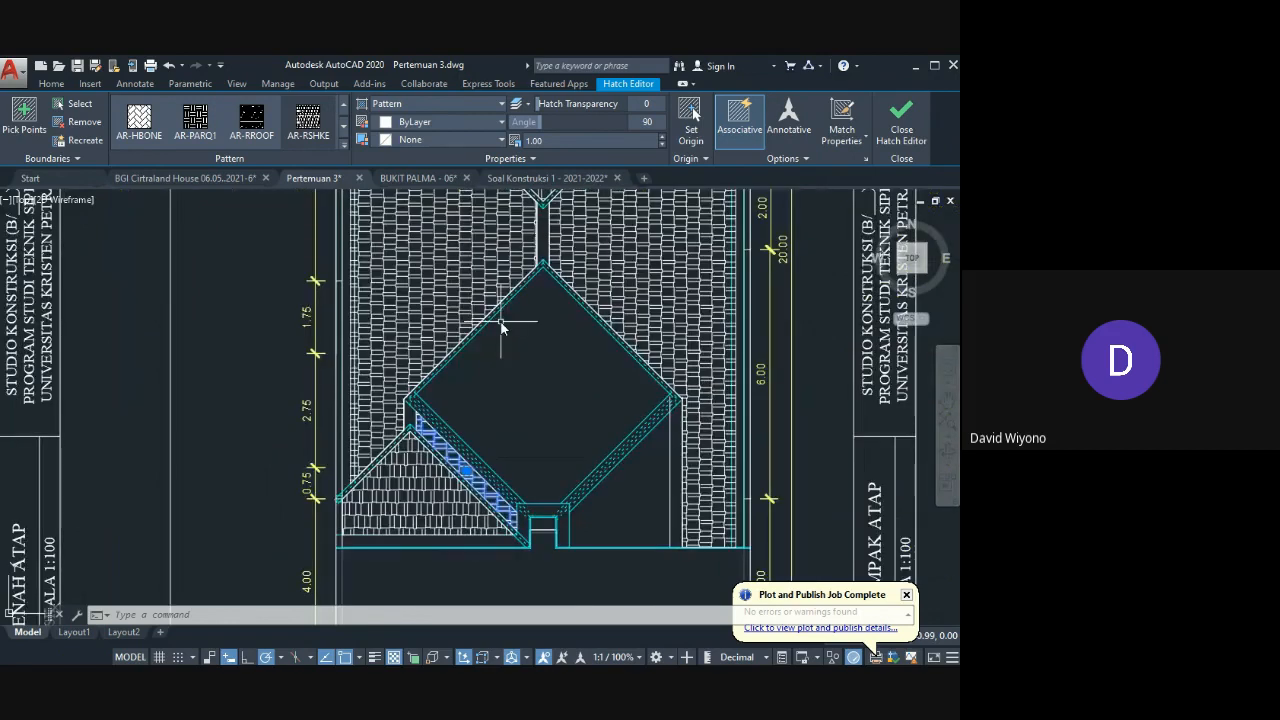
scroll(546, 538, "up", 3)
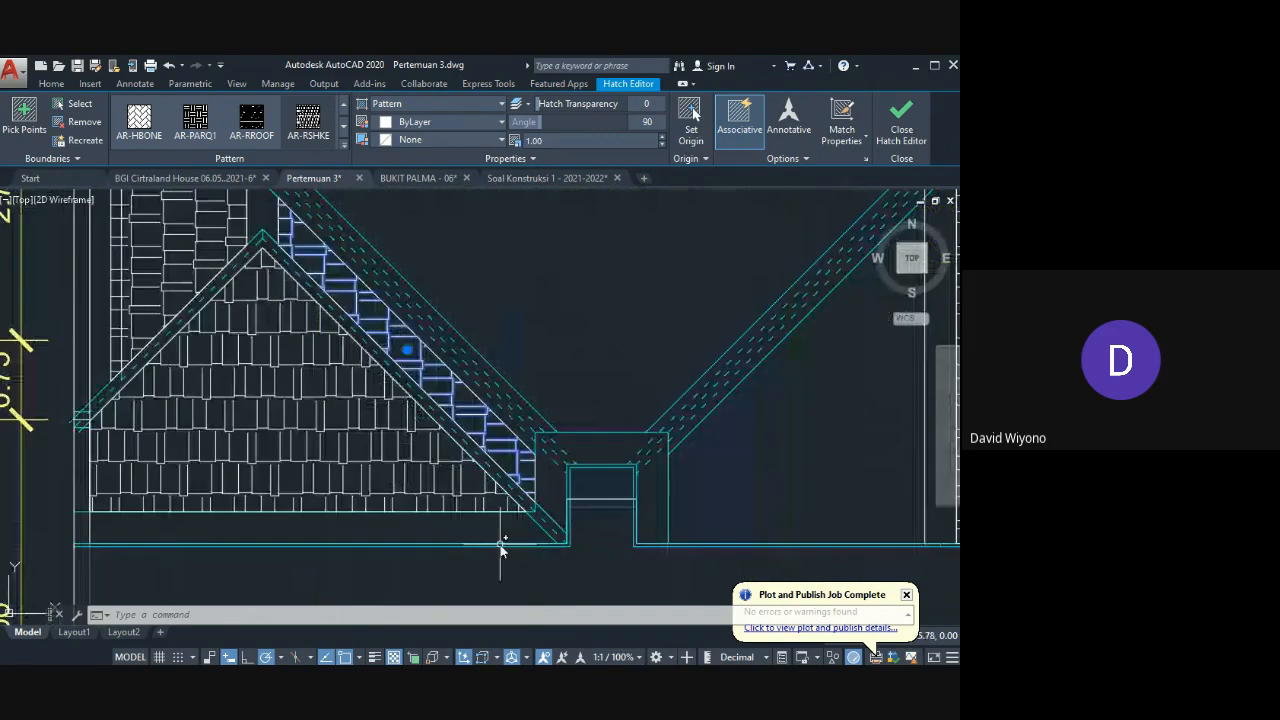
Step: Draw a circle of diameter 100 in the horizontal strip below the triangular tile hatch, near its lower-right corner
type("c")
key("Return")
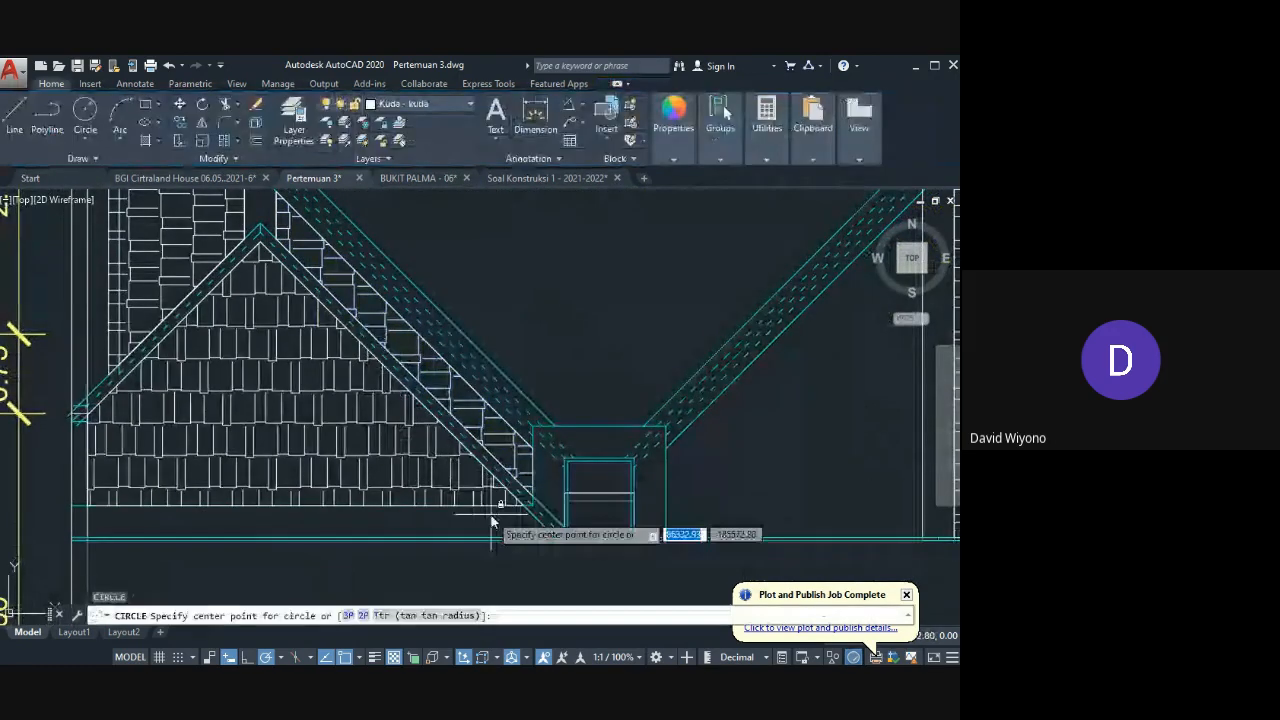
scroll(518, 530, "up", 2)
left_click(522, 529)
type("d")
key("Return")
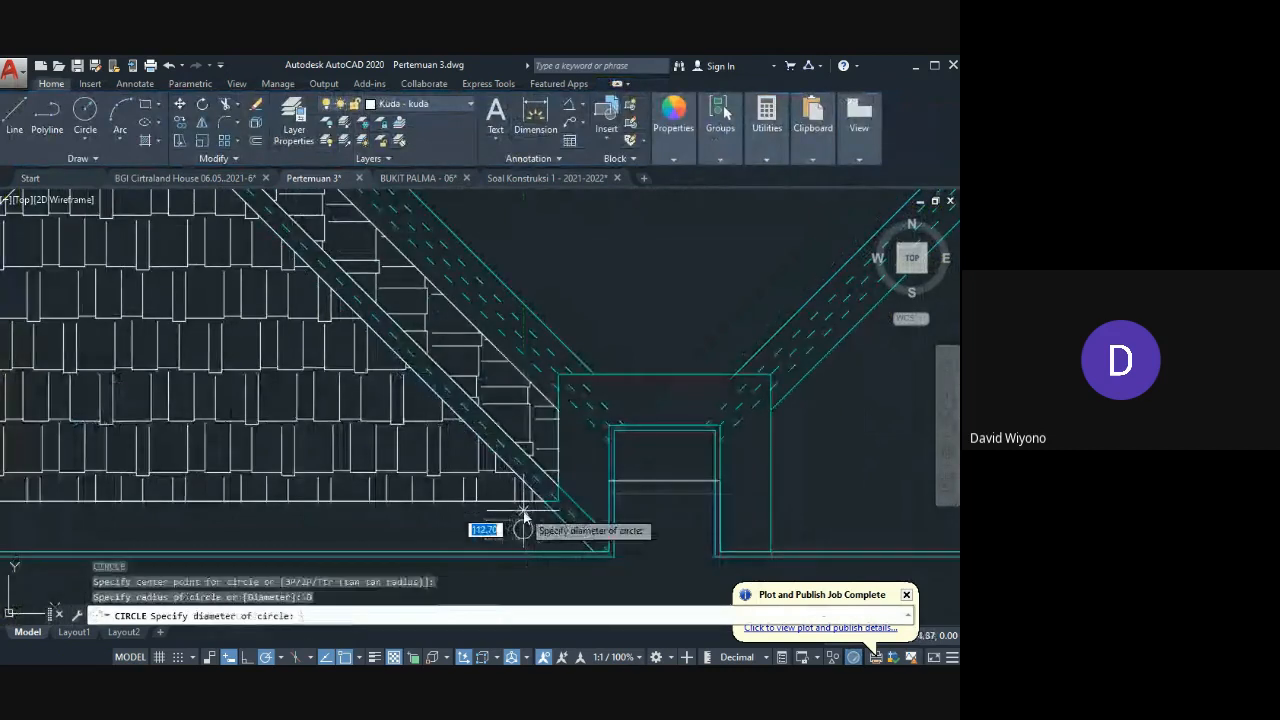
key("Return")
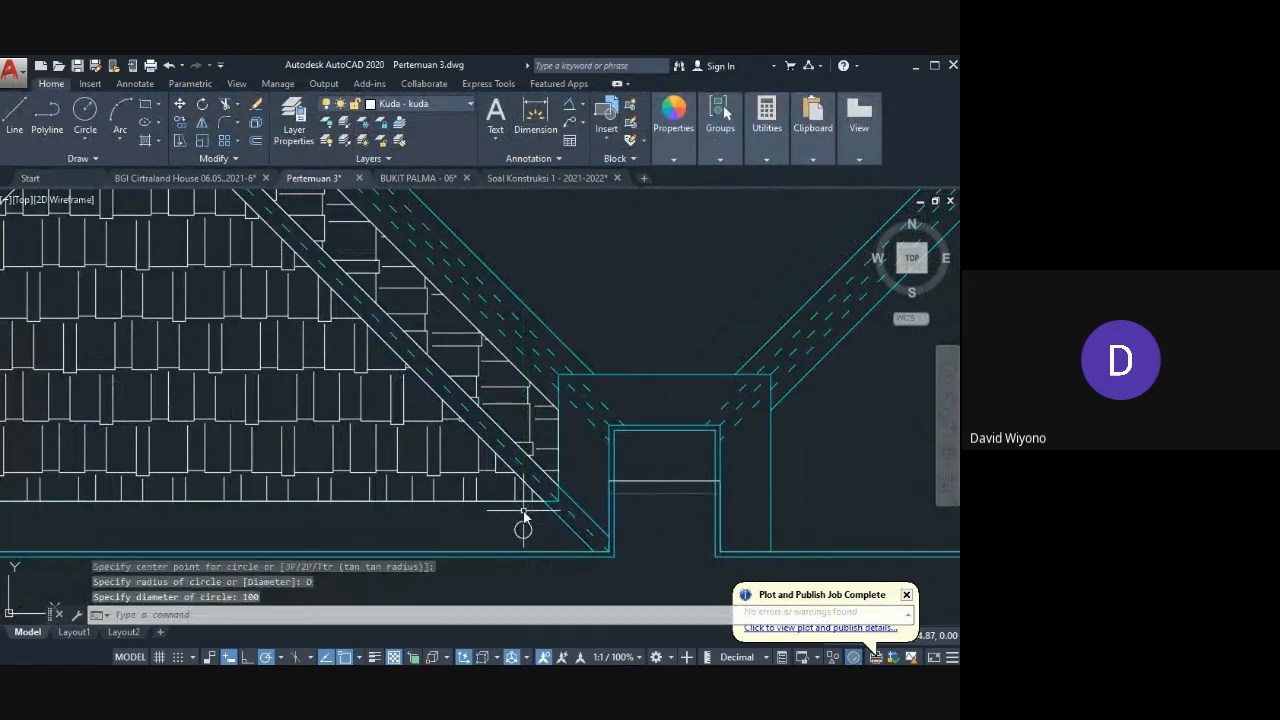
scroll(524, 530, "down", 3)
scroll(338, 421, "down", 4)
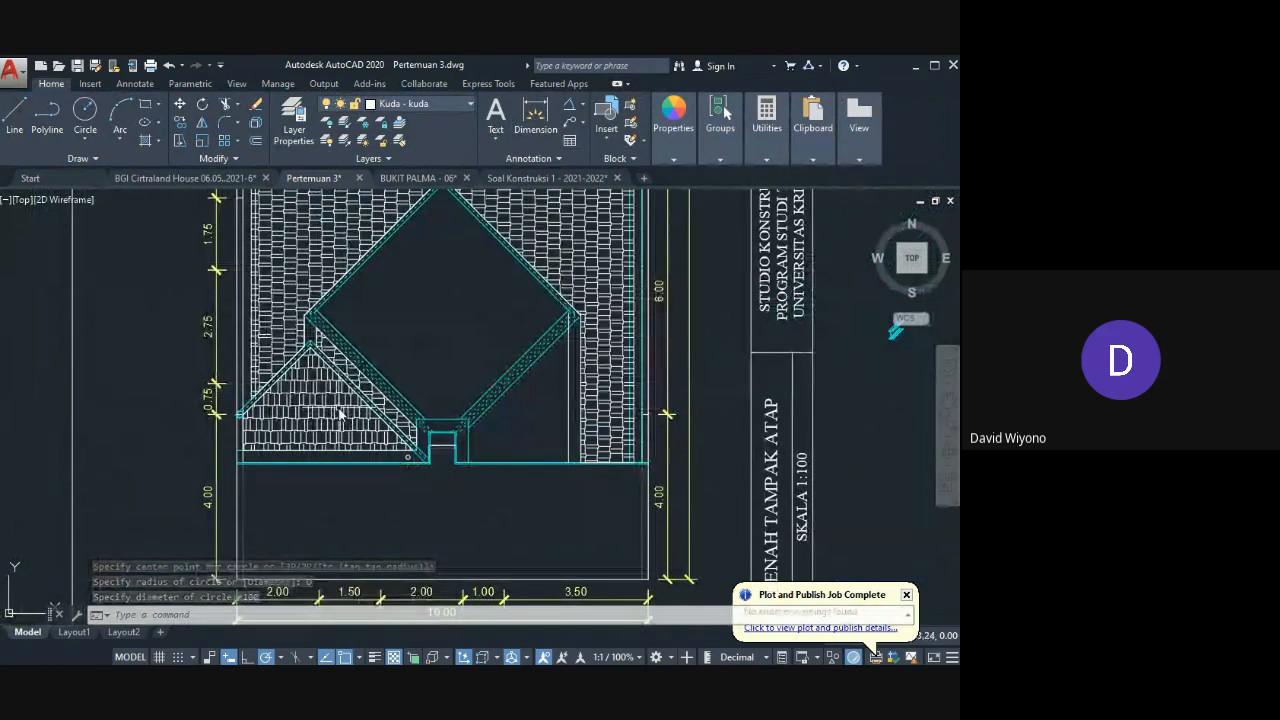
Step: Try the PLAST pattern at scale 10 on the large right-hand roof hatch
left_click(296, 406)
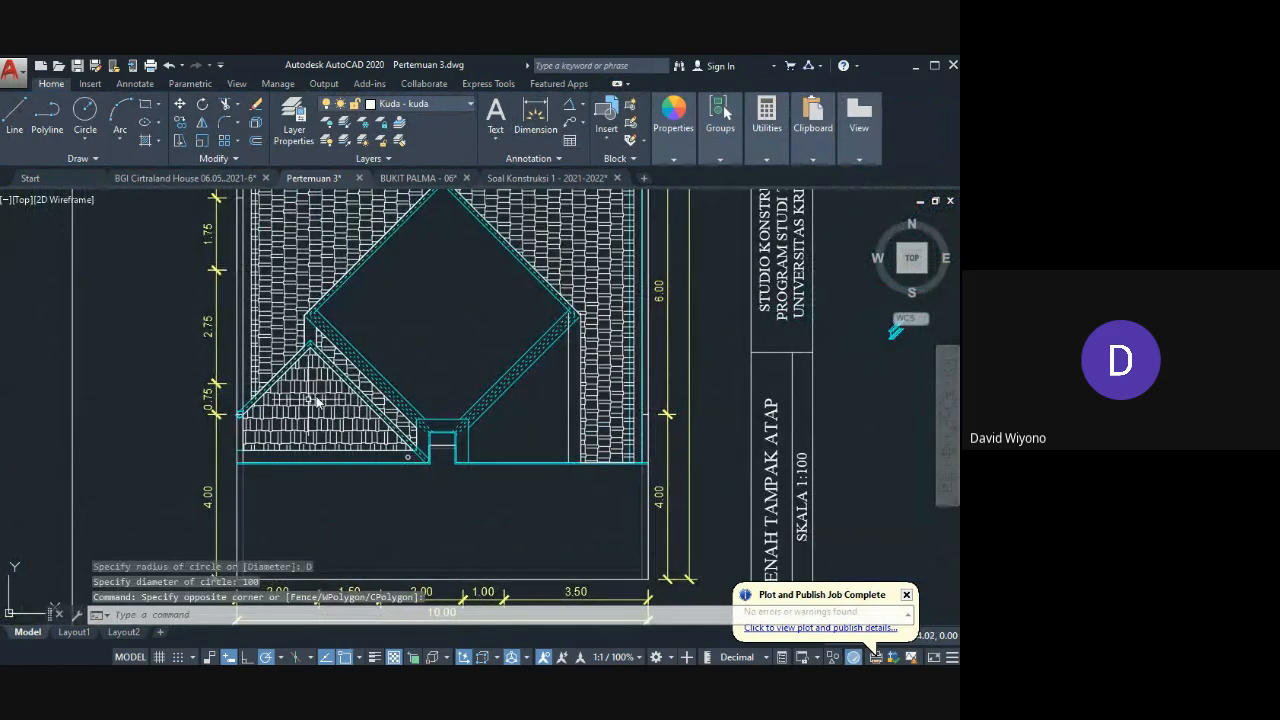
middle_click_drag(537, 212, 537, 330)
left_click(537, 330)
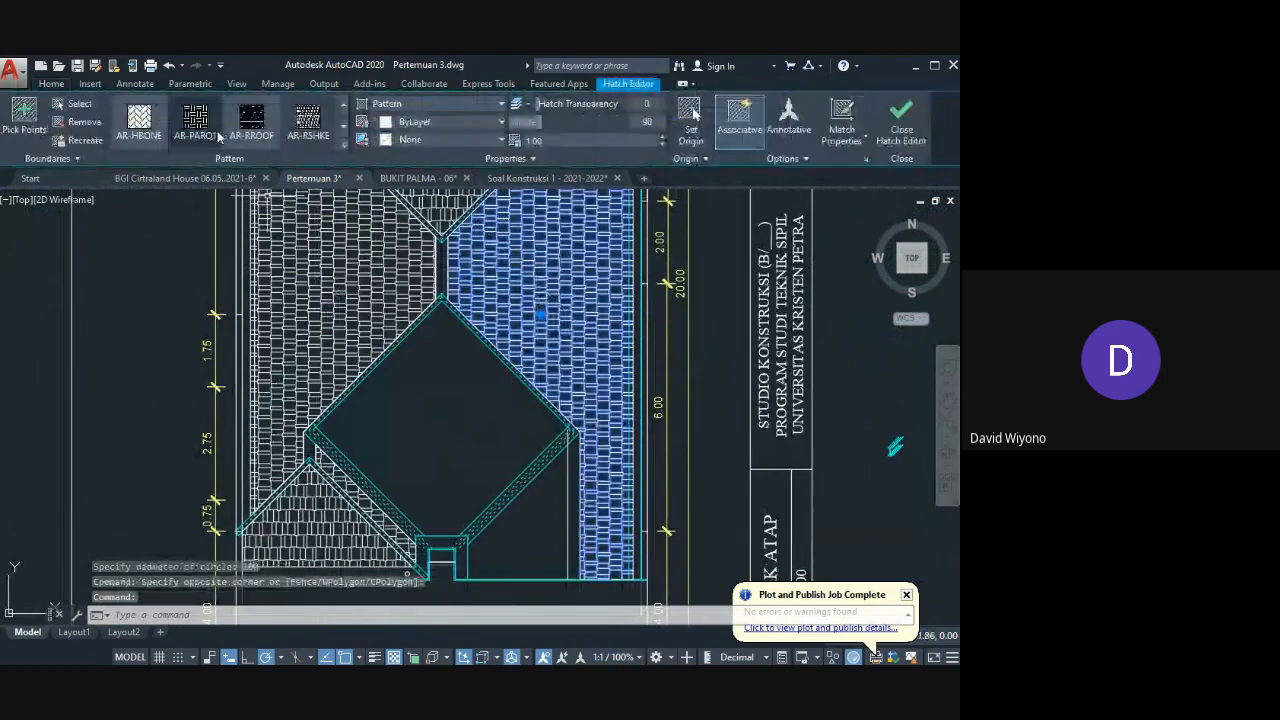
left_click(344, 148)
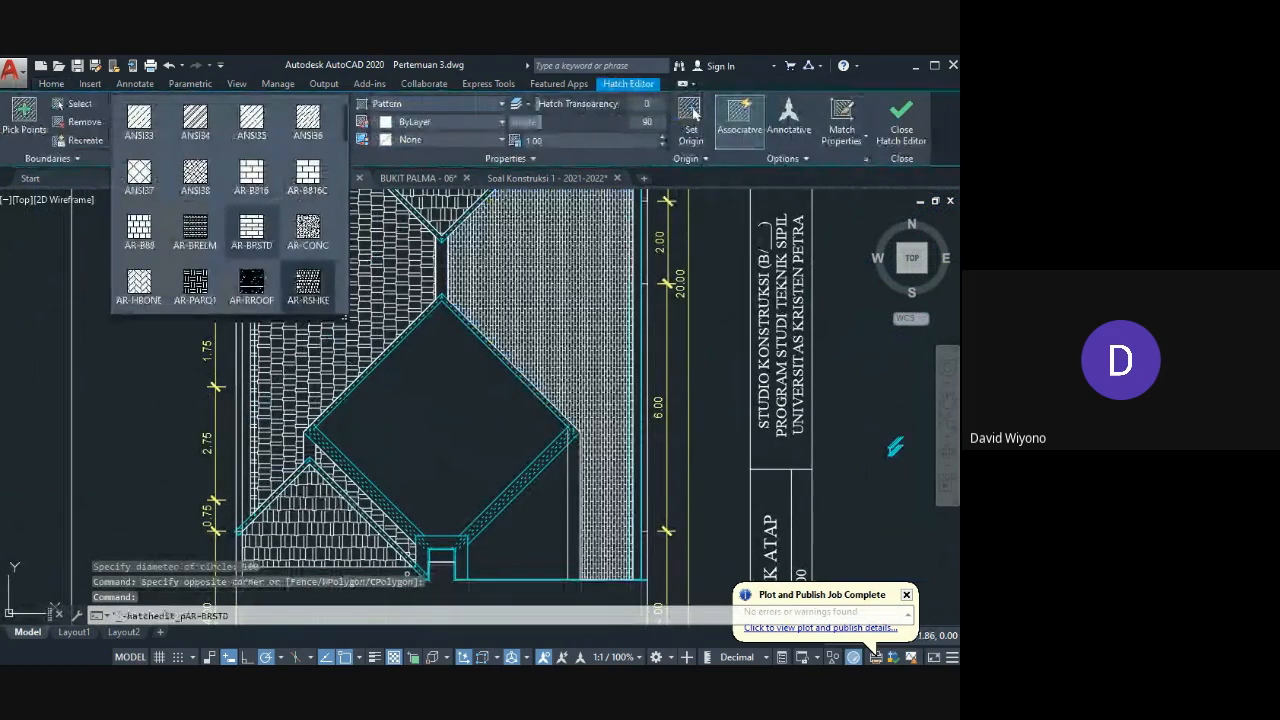
scroll(195, 286, "down", 3)
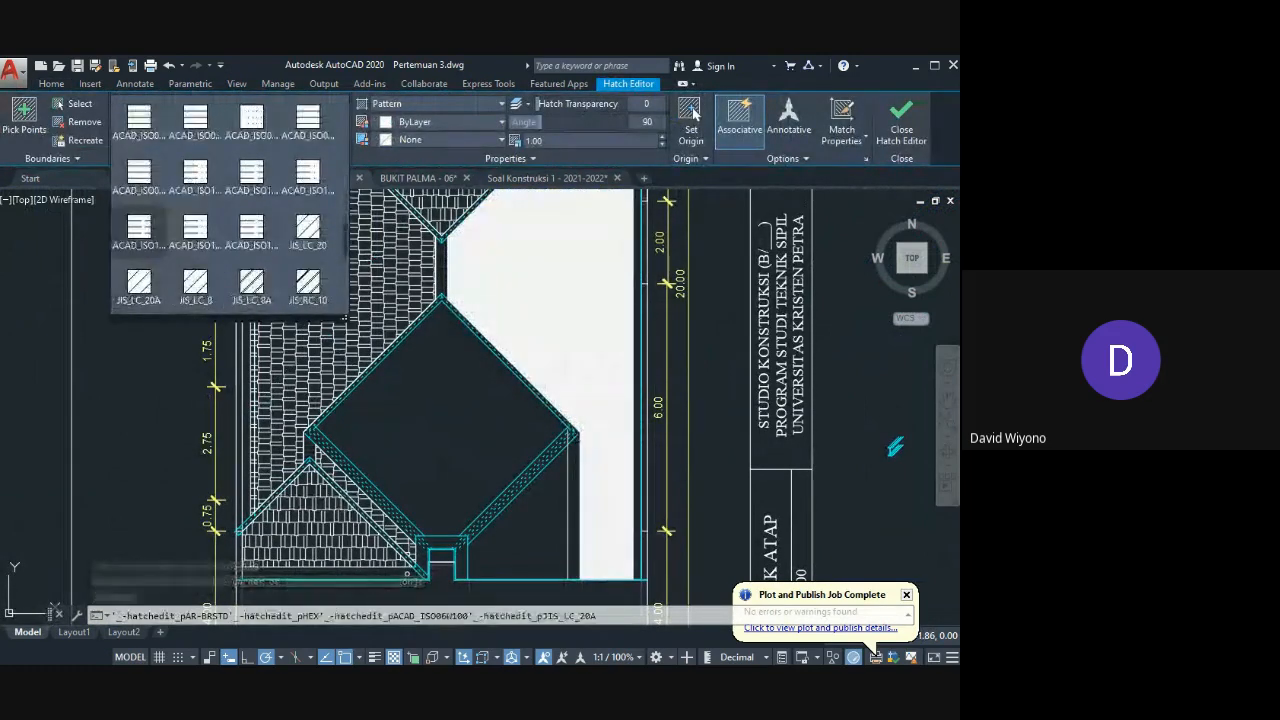
scroll(195, 232, "up", 2)
scroll(195, 232, "up", 1)
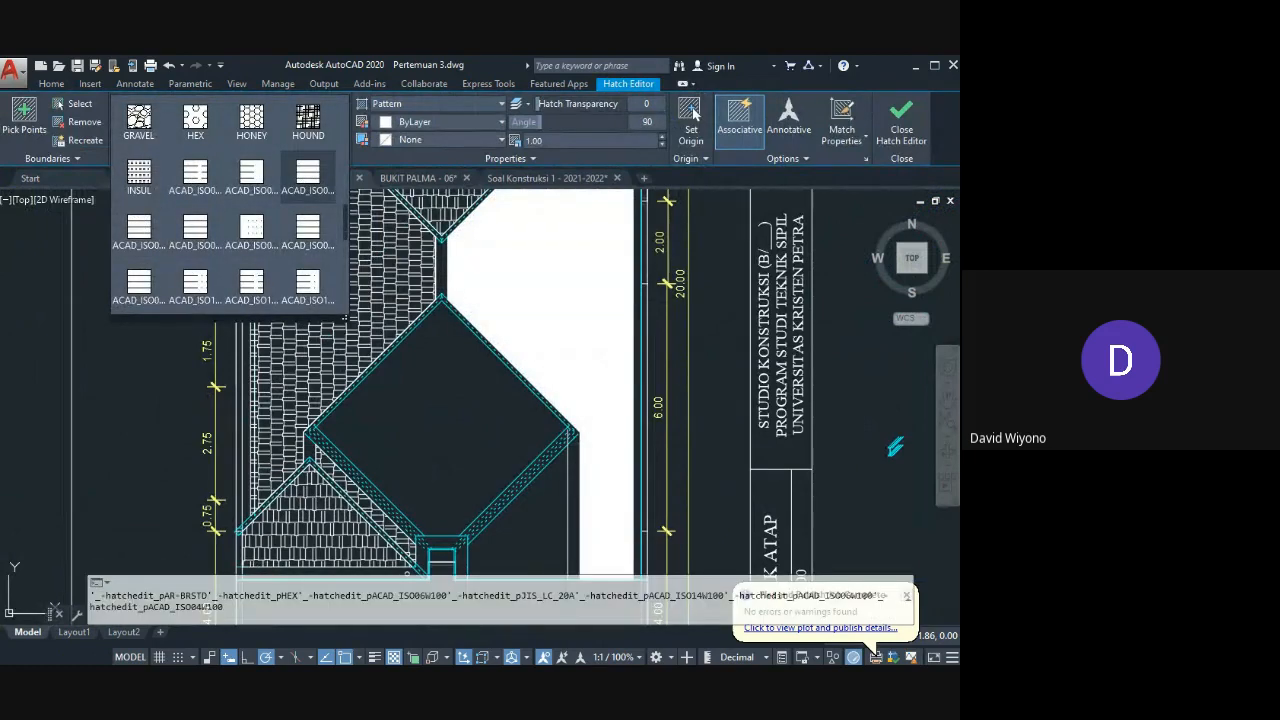
scroll(195, 232, "down", 6)
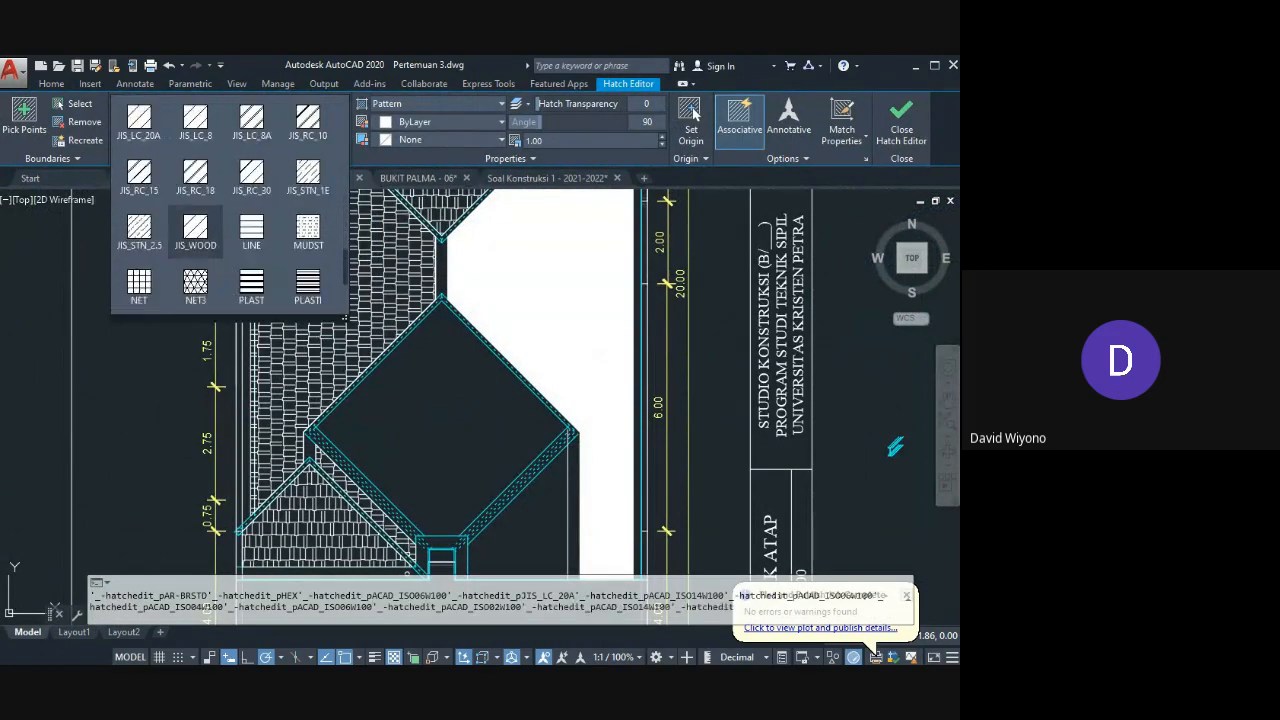
left_click(251, 285)
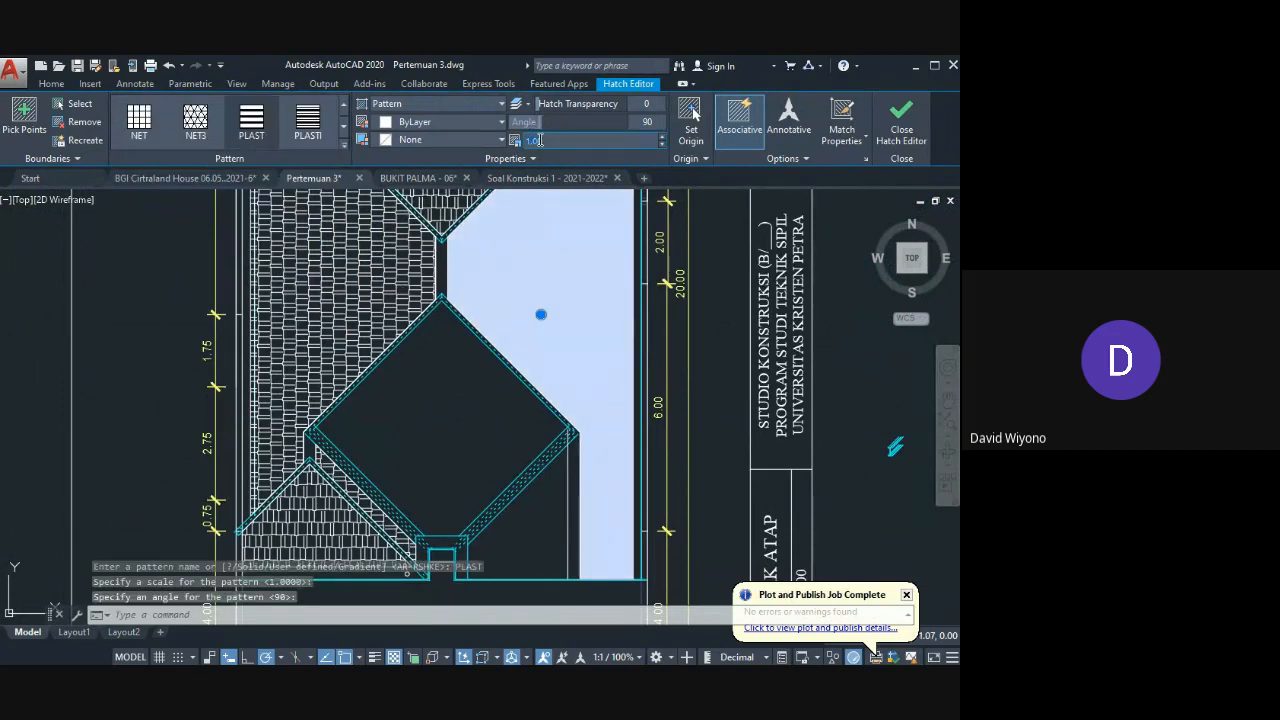
type("10")
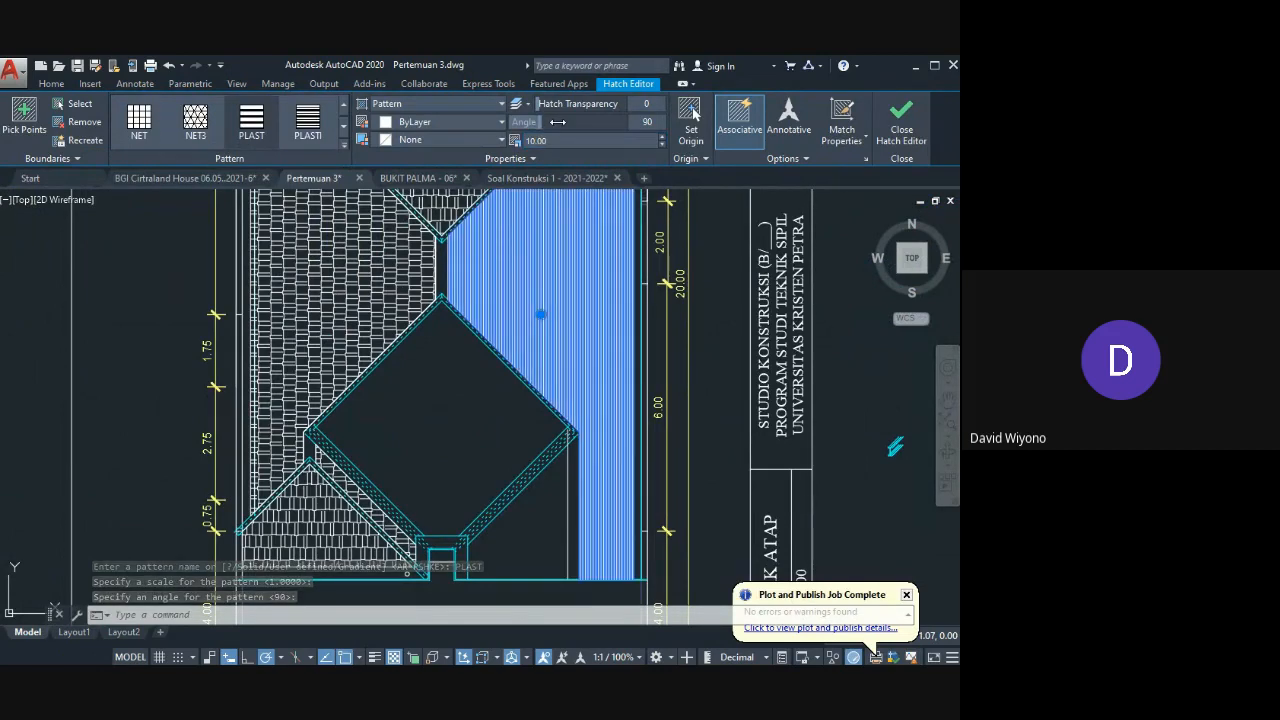
Step: Try an angle of 0 and a scale of 20 on the right-hand roof's PLAST hatch
left_click_drag(557, 121, 510, 121)
scroll(534, 240, "up", 3)
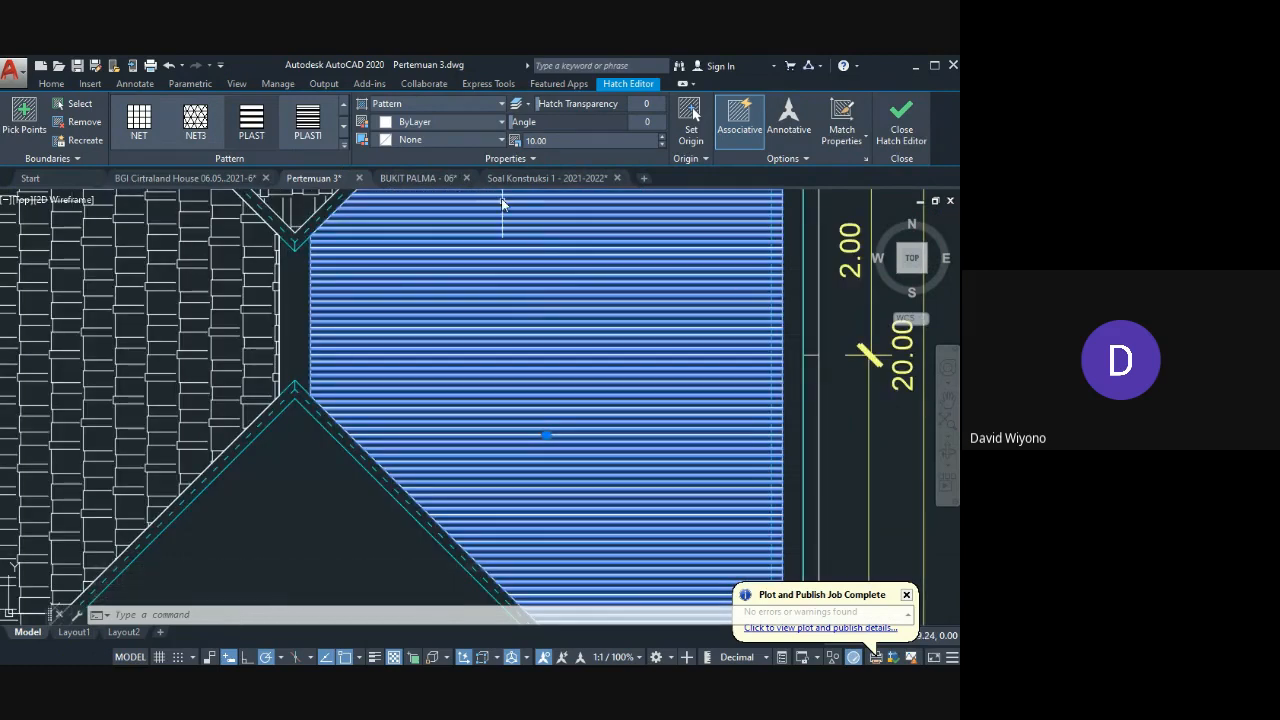
key("Escape")
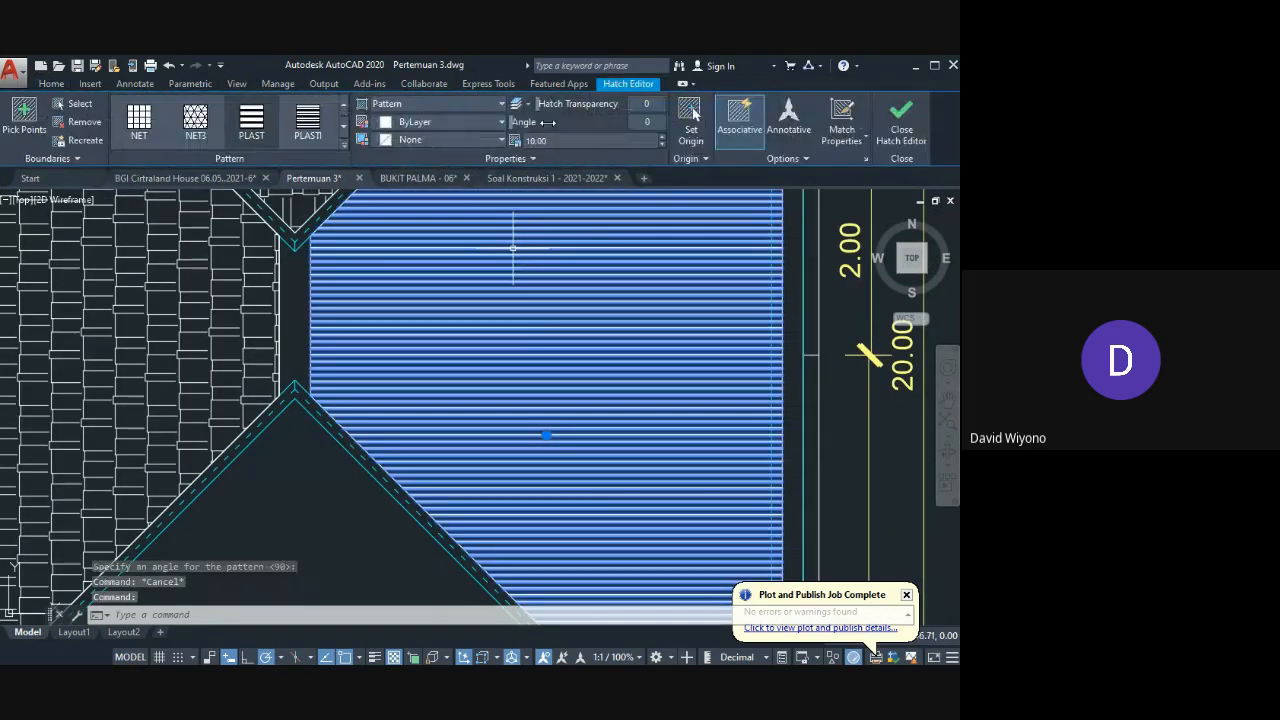
type("20")
key("Return")
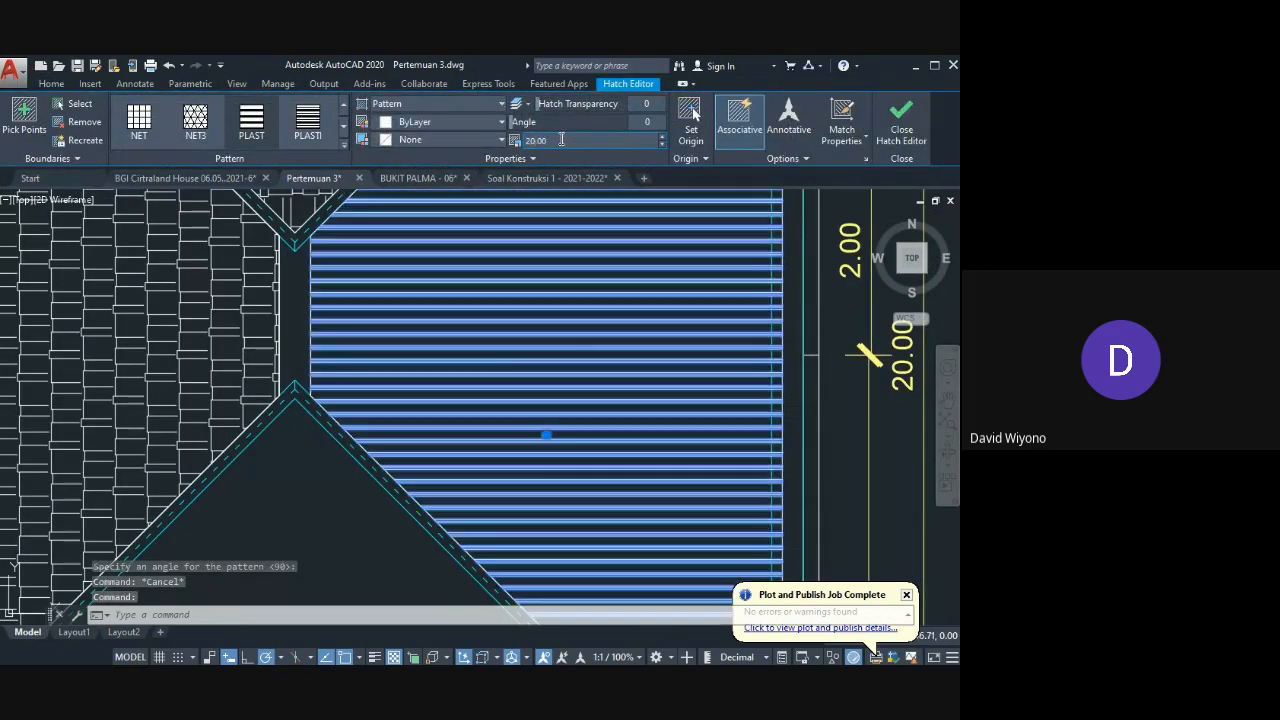
scroll(626, 377, "down", 3)
scroll(590, 398, "down", 3)
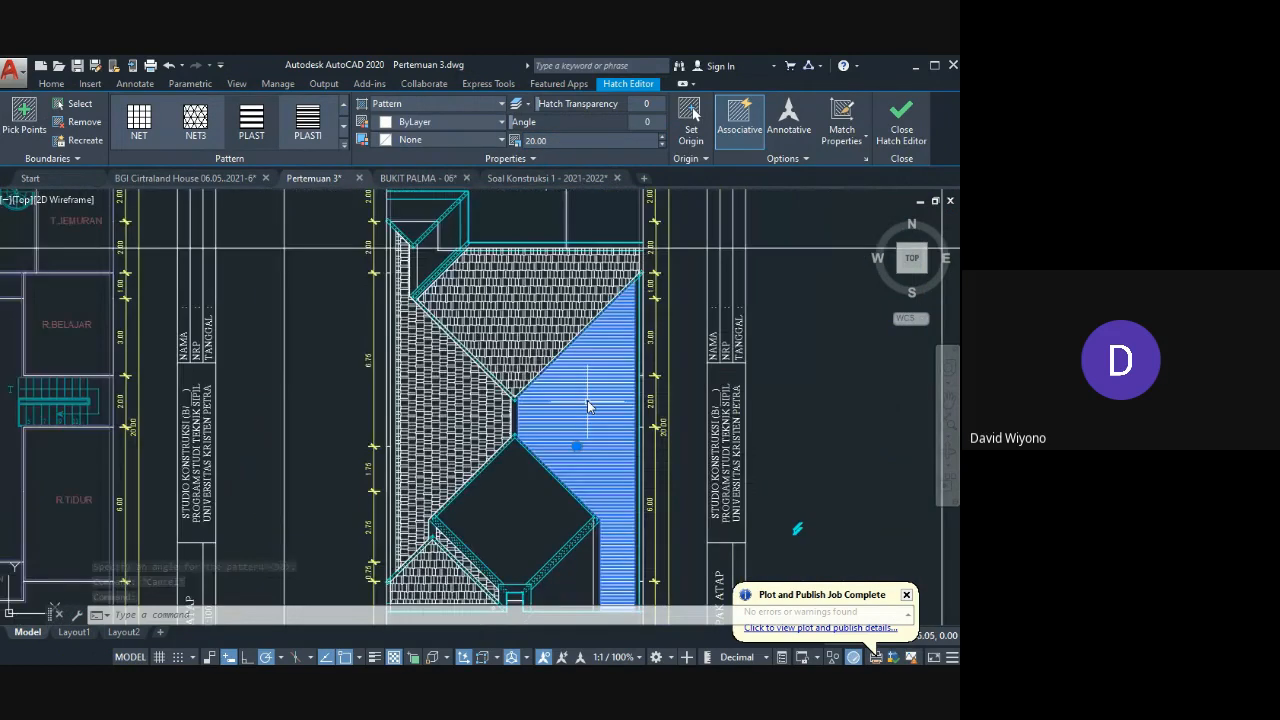
key("Escape")
scroll(578, 395, "up", 5)
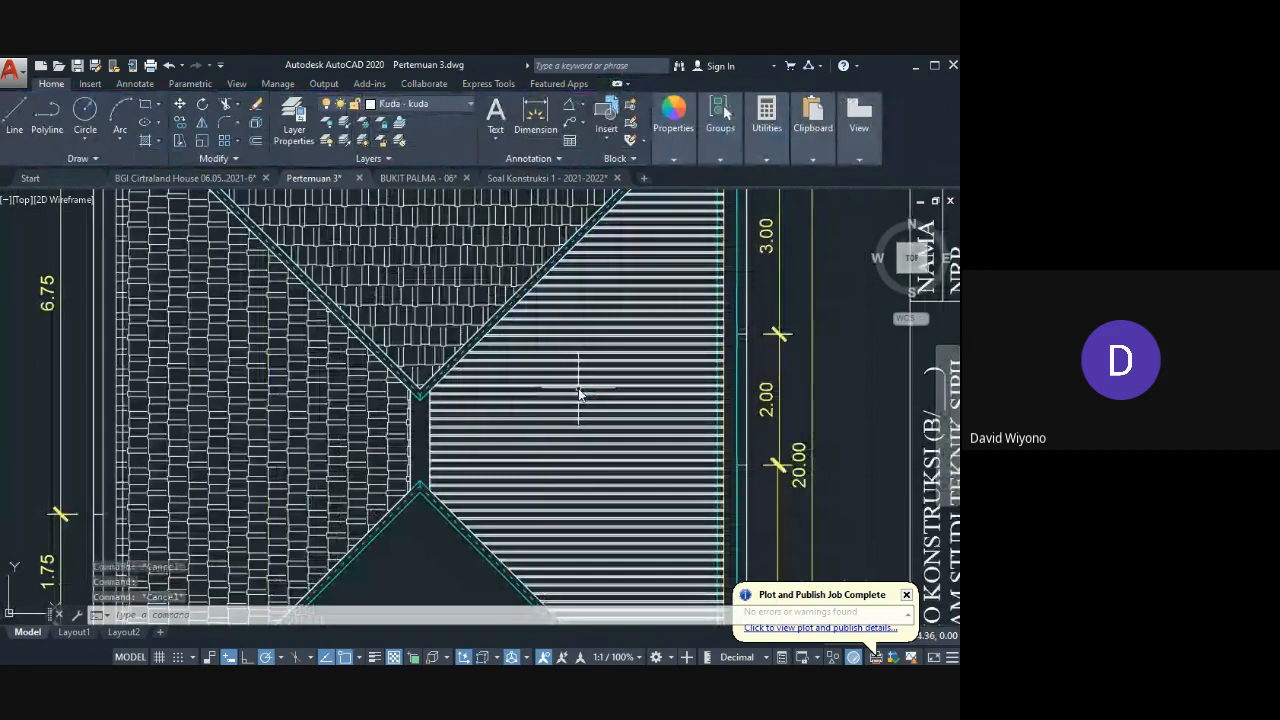
Step: Change the right-hand roof hatch to the ANSI31 pattern with an angle of 135 and a scale of 50
left_click(578, 393)
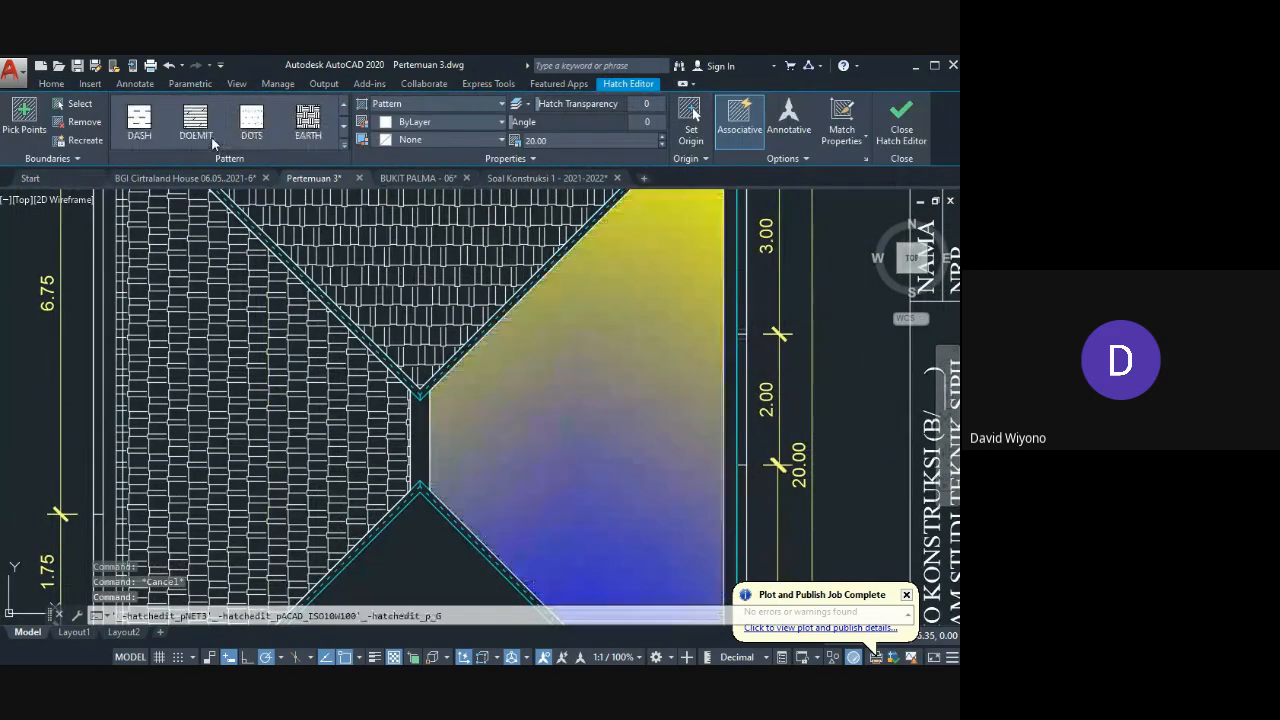
scroll(261, 127, "up", 3)
left_click(259, 126)
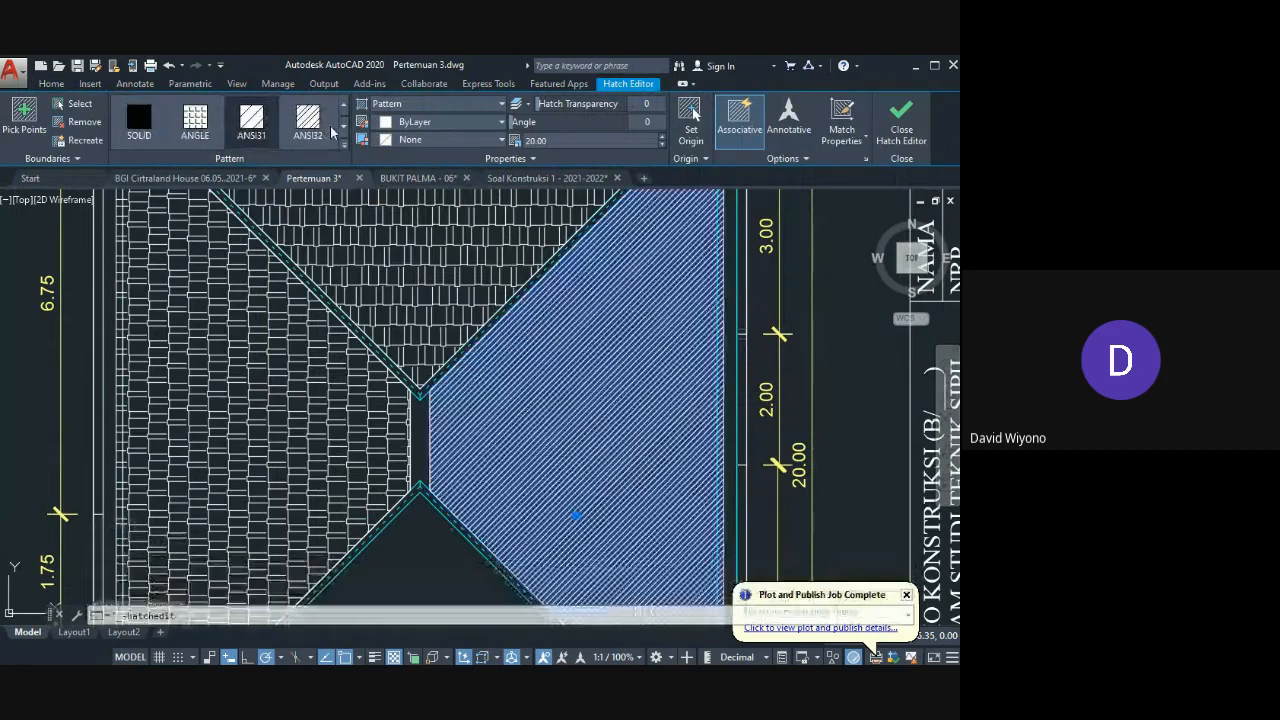
left_click_drag(515, 122, 651, 128)
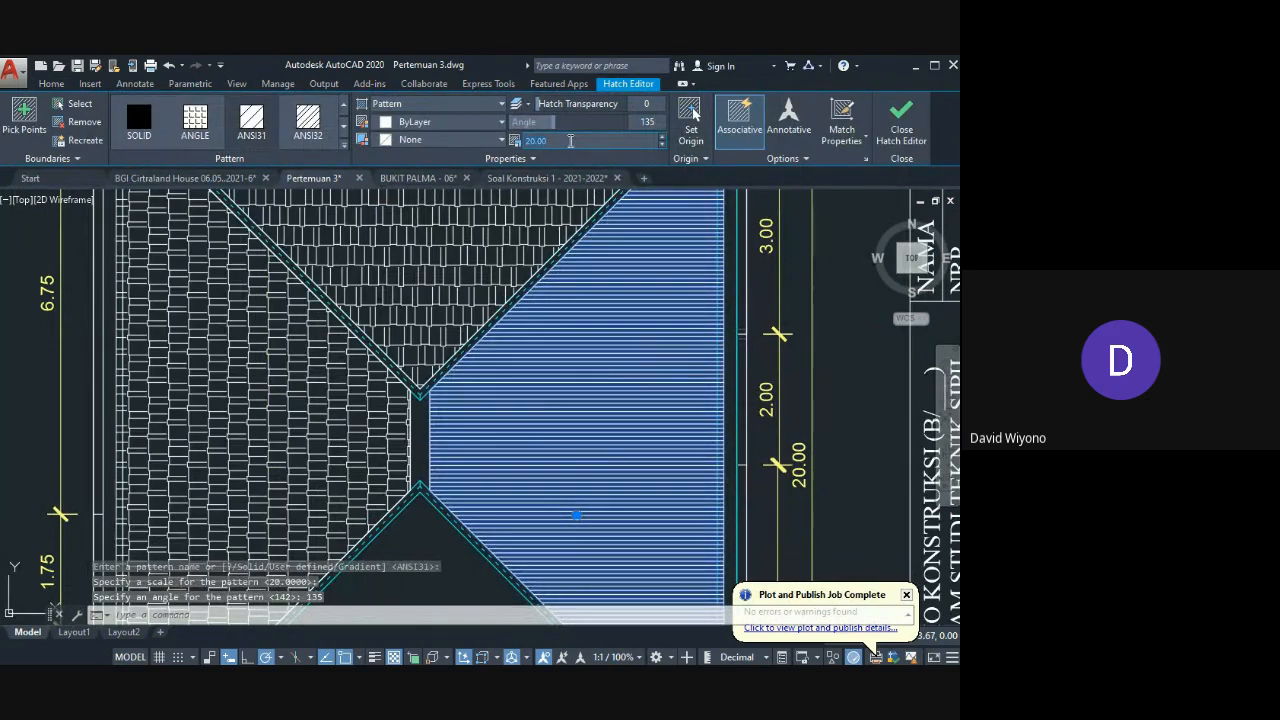
type("50")
key("Escape")
middle_click_drag(623, 420, 531, 354)
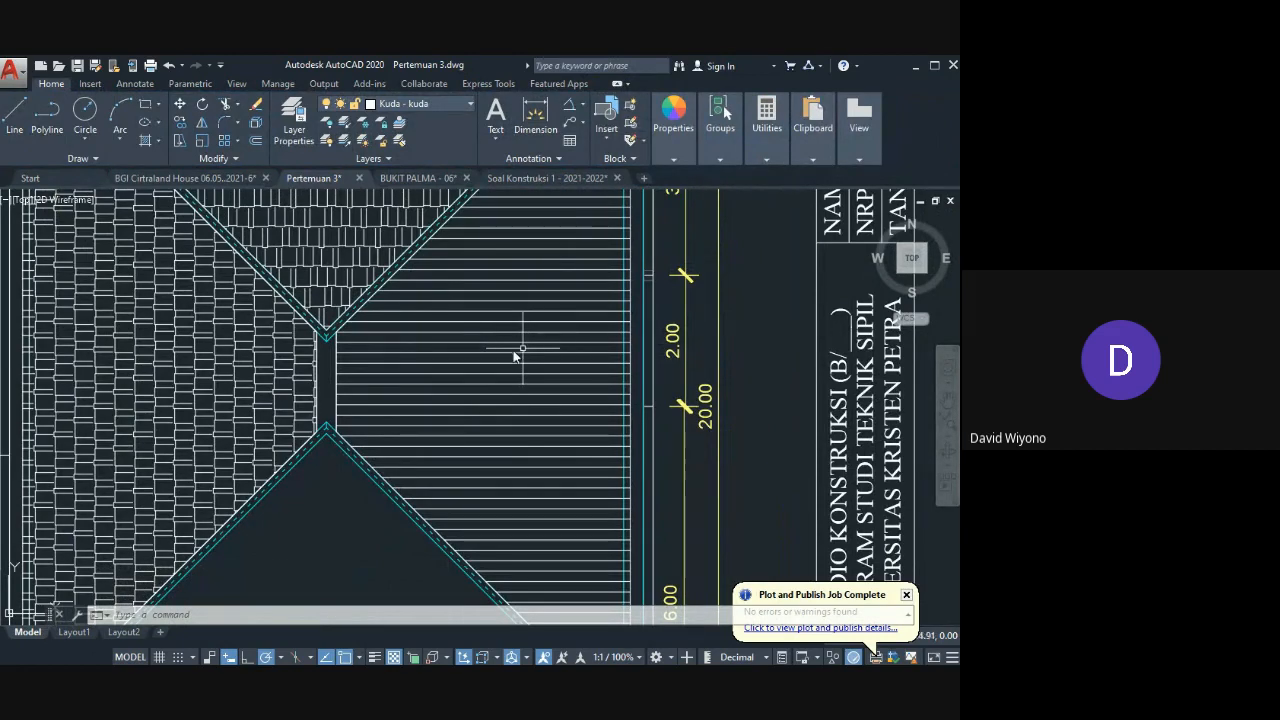
Step: Copy the circle from its center to the left end of the horizontal strip below the triangular tile hatch
scroll(347, 457, "down", 4)
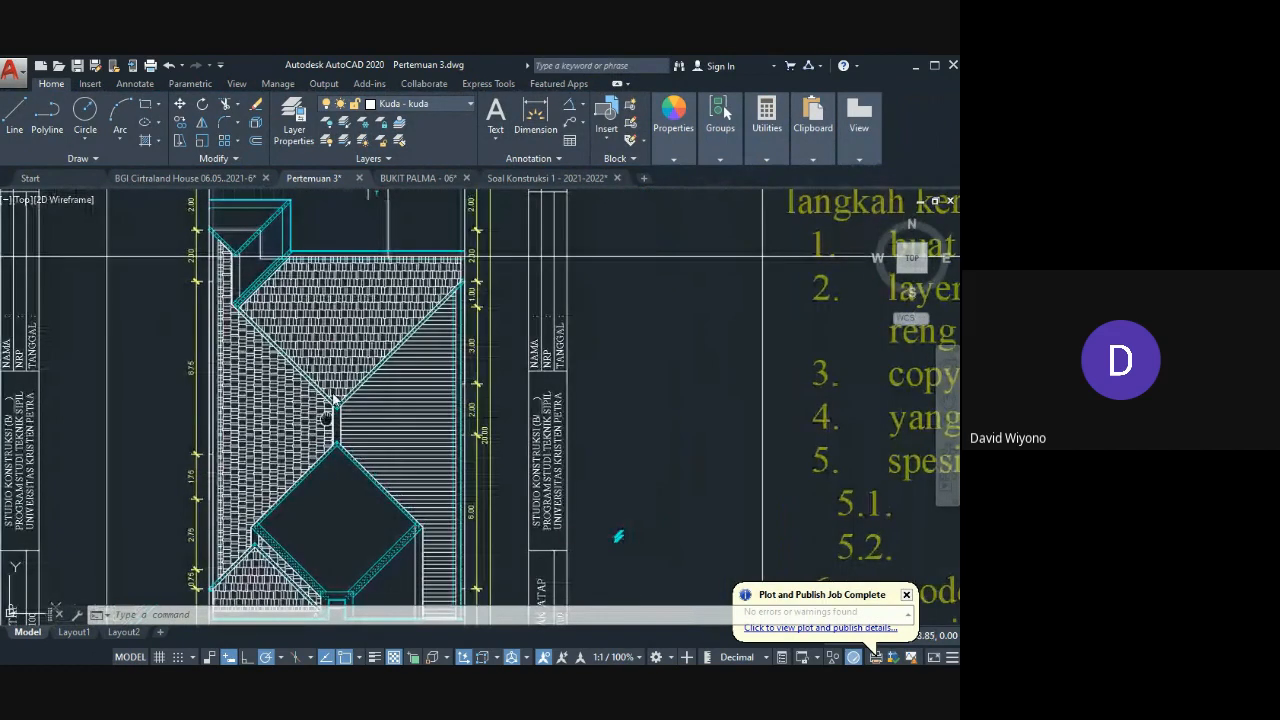
middle_click_drag(336, 420, 376, 251)
scroll(355, 445, "up", 8)
left_click(362, 447)
middle_click_drag(362, 447, 450, 403)
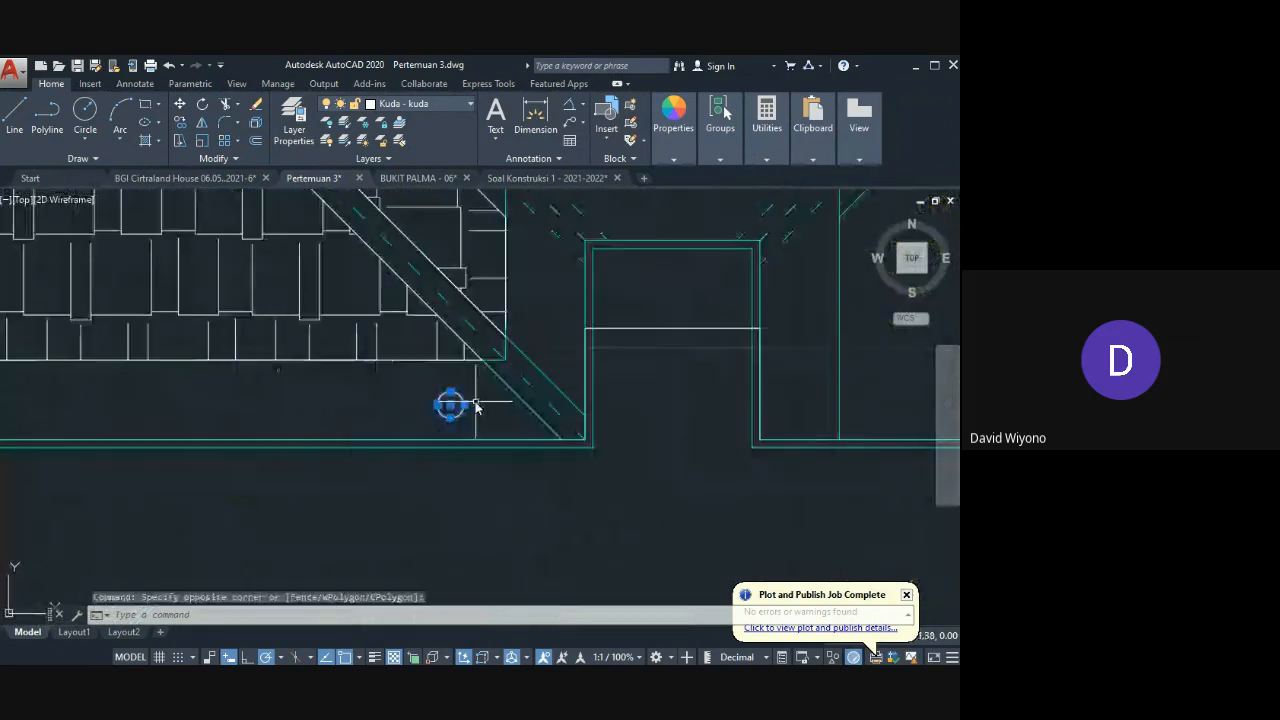
type("o")
key("Return")
left_click(450, 405)
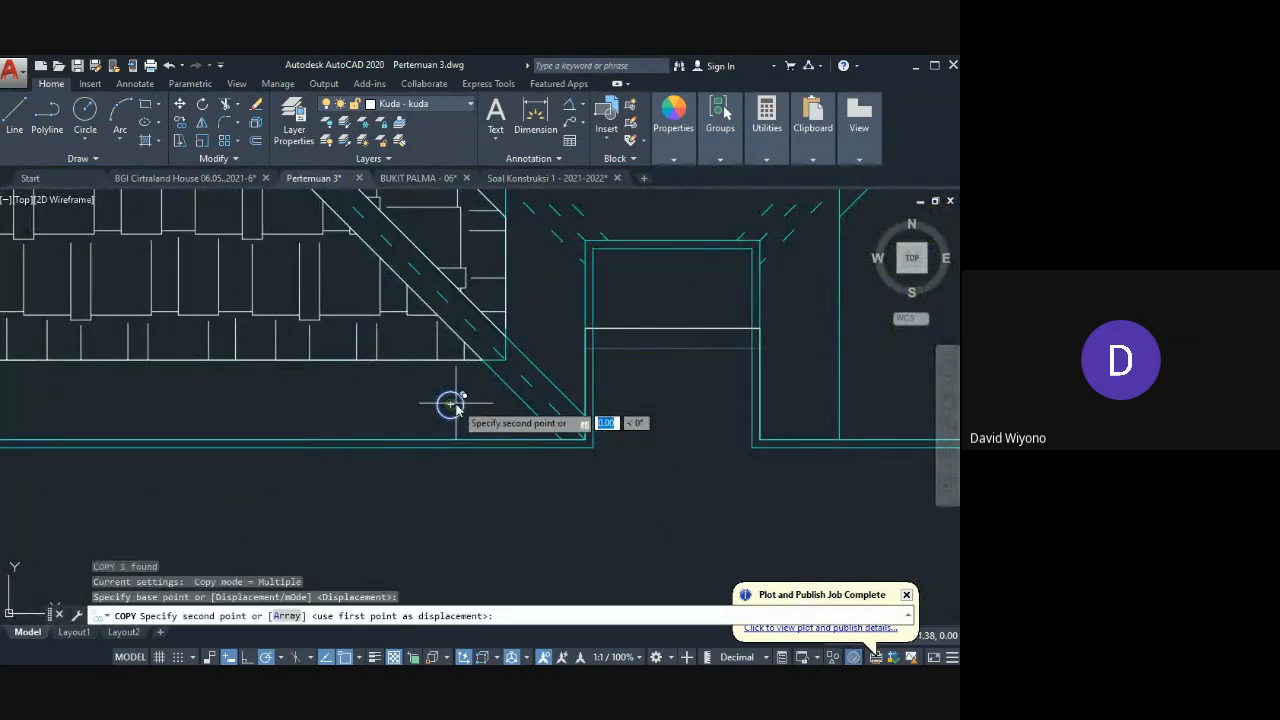
scroll(359, 380, "down", 3)
left_click(317, 395)
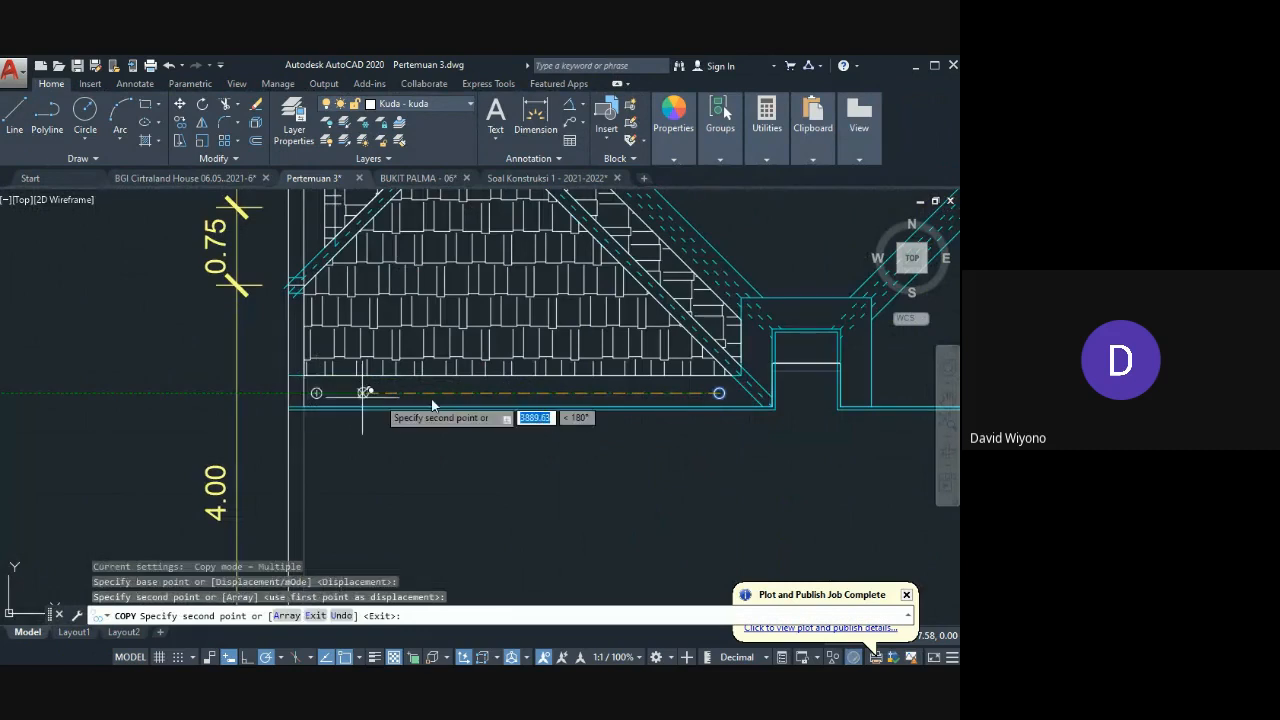
Step: Copy the circle into the bands to the left of, above and to the right of the central recess
scroll(591, 414, "up", 5)
left_click(474, 363)
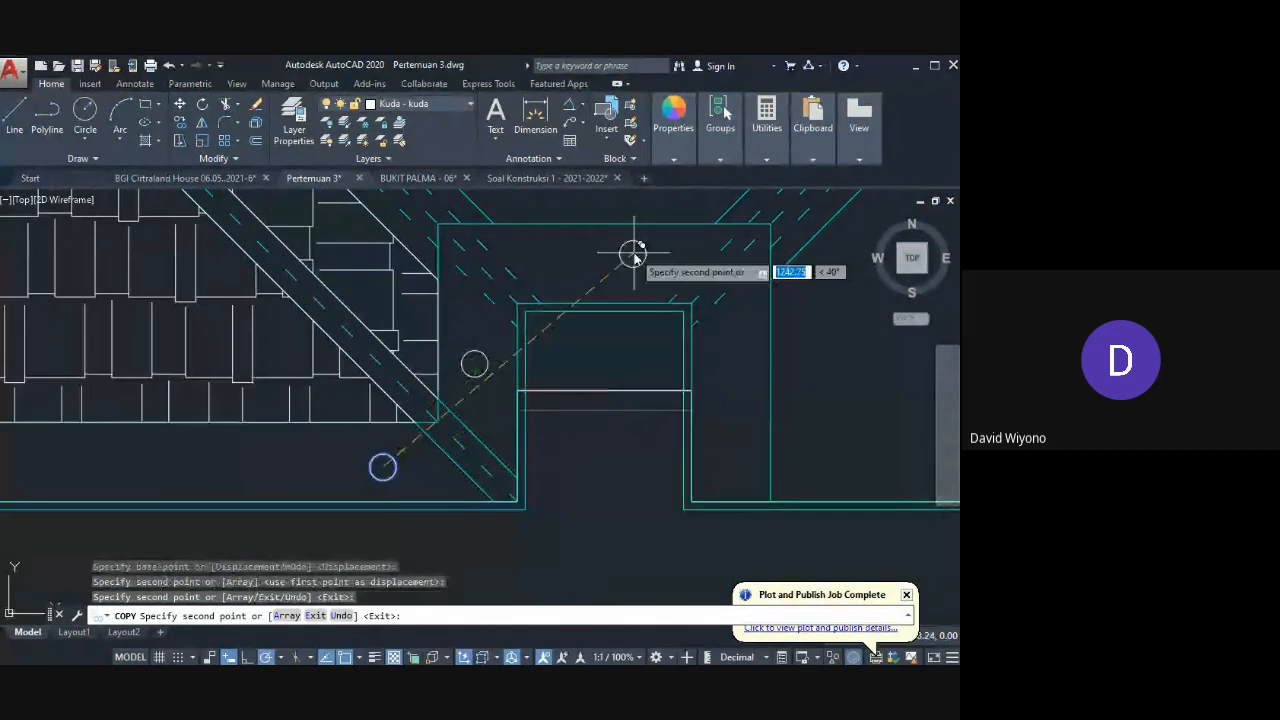
left_click(615, 265)
scroll(345, 466, "up", 2)
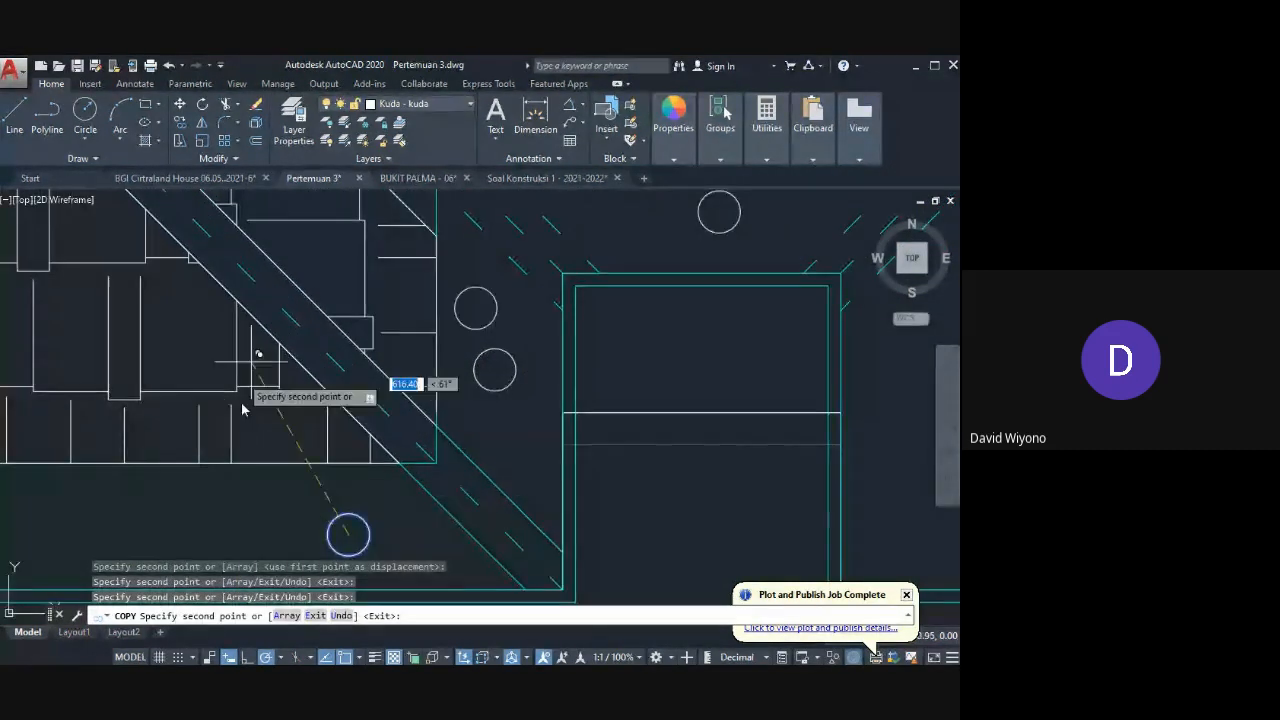
scroll(450, 405, "down", 2)
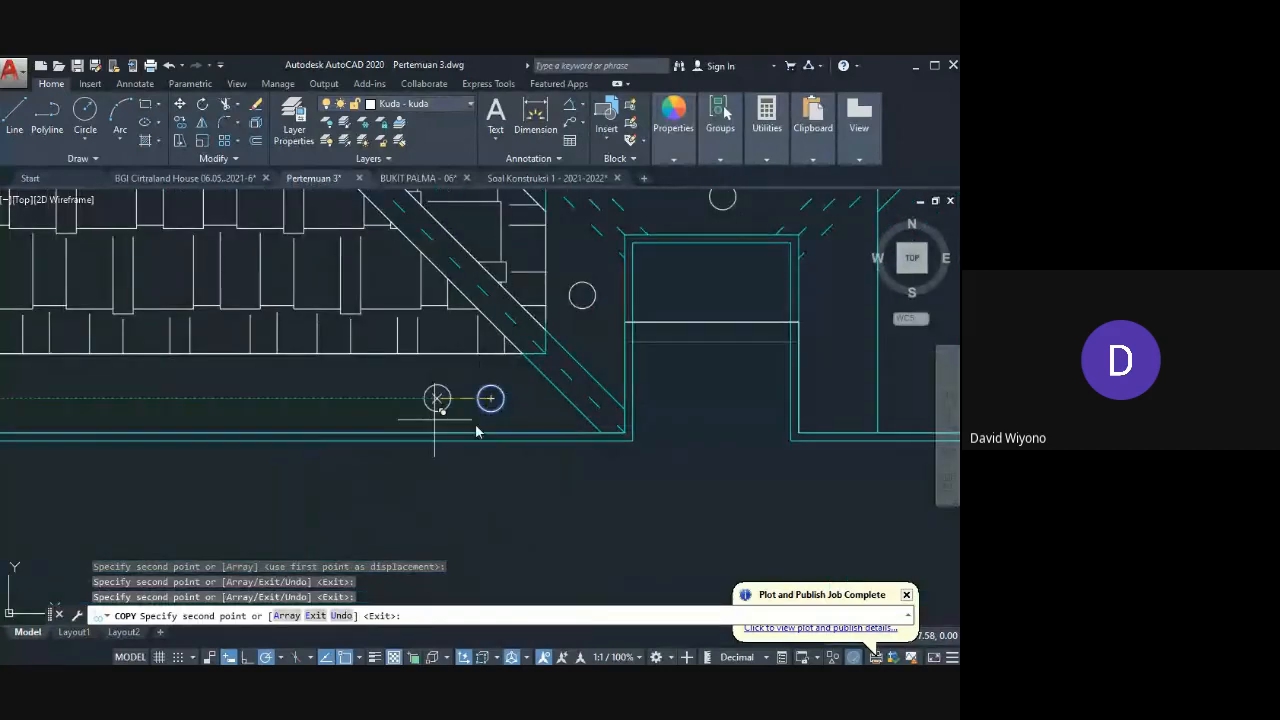
middle_click_drag(589, 337, 414, 432)
left_click(665, 493)
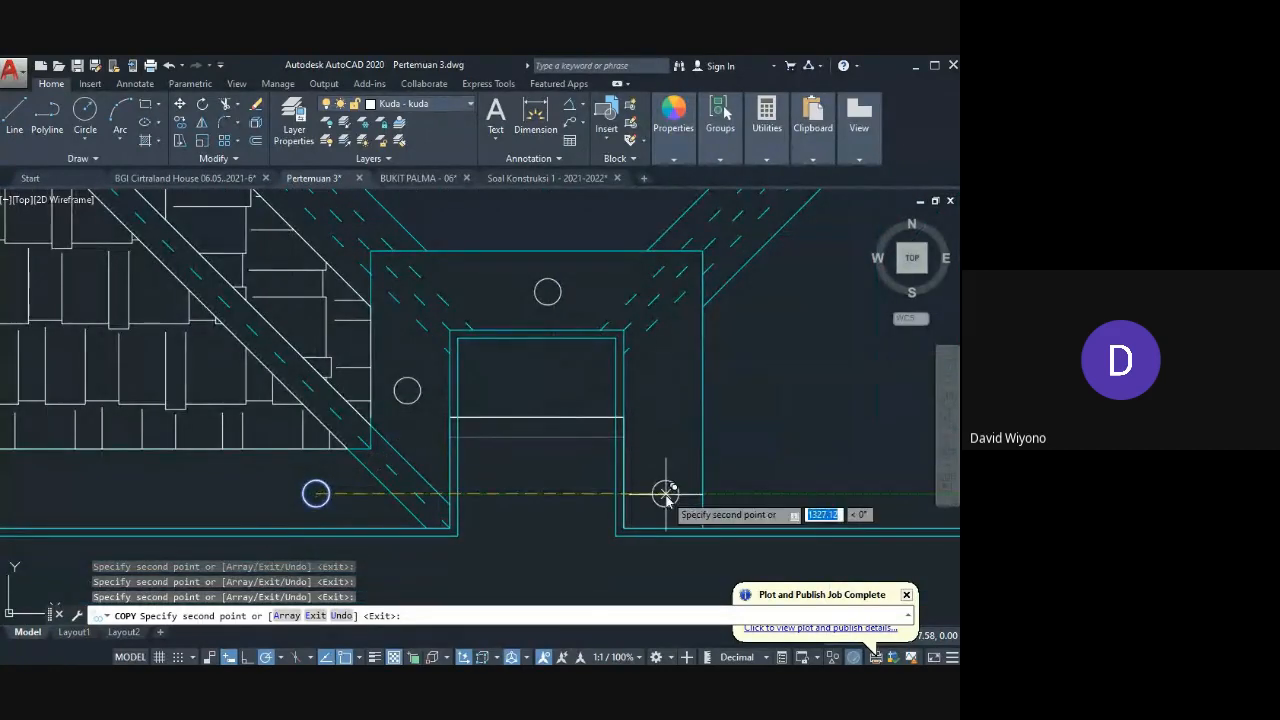
key("Escape")
scroll(414, 461, "down", 2)
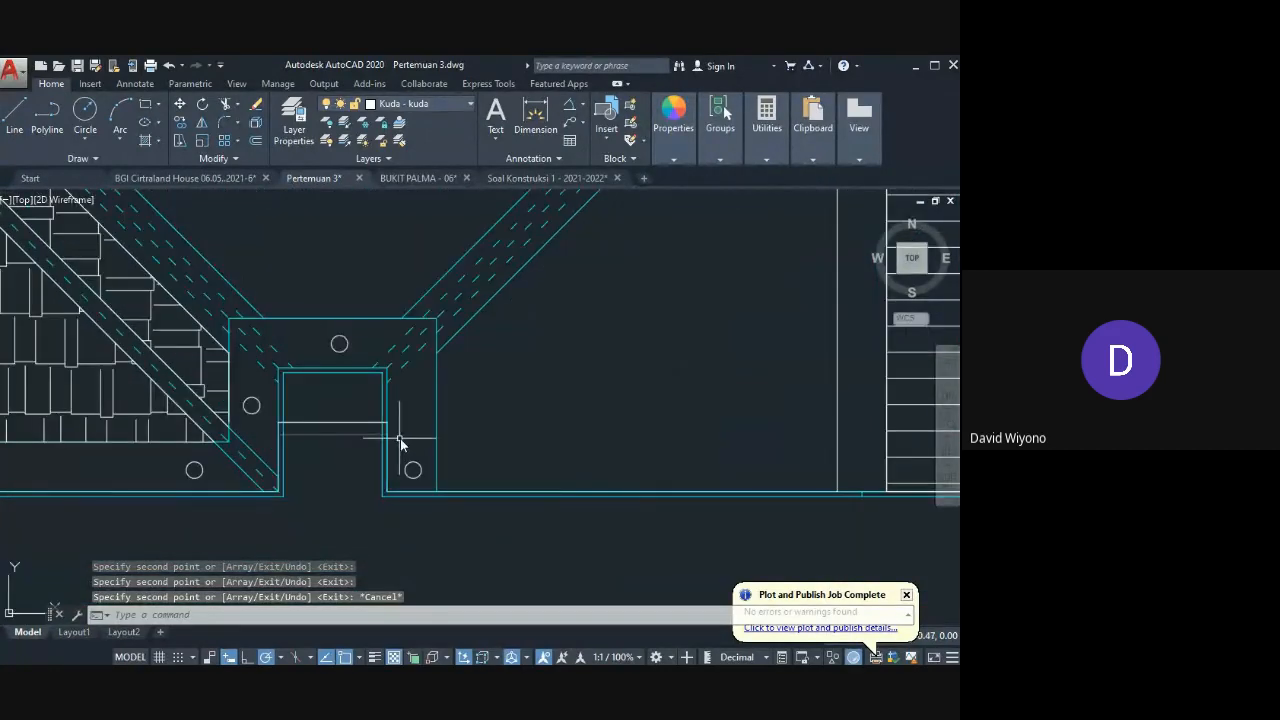
Step: Try a copy of the circle on the lower end of the diagonal dashed strip, and erase that copy
scroll(195, 470, "up", 2)
left_click(203, 465)
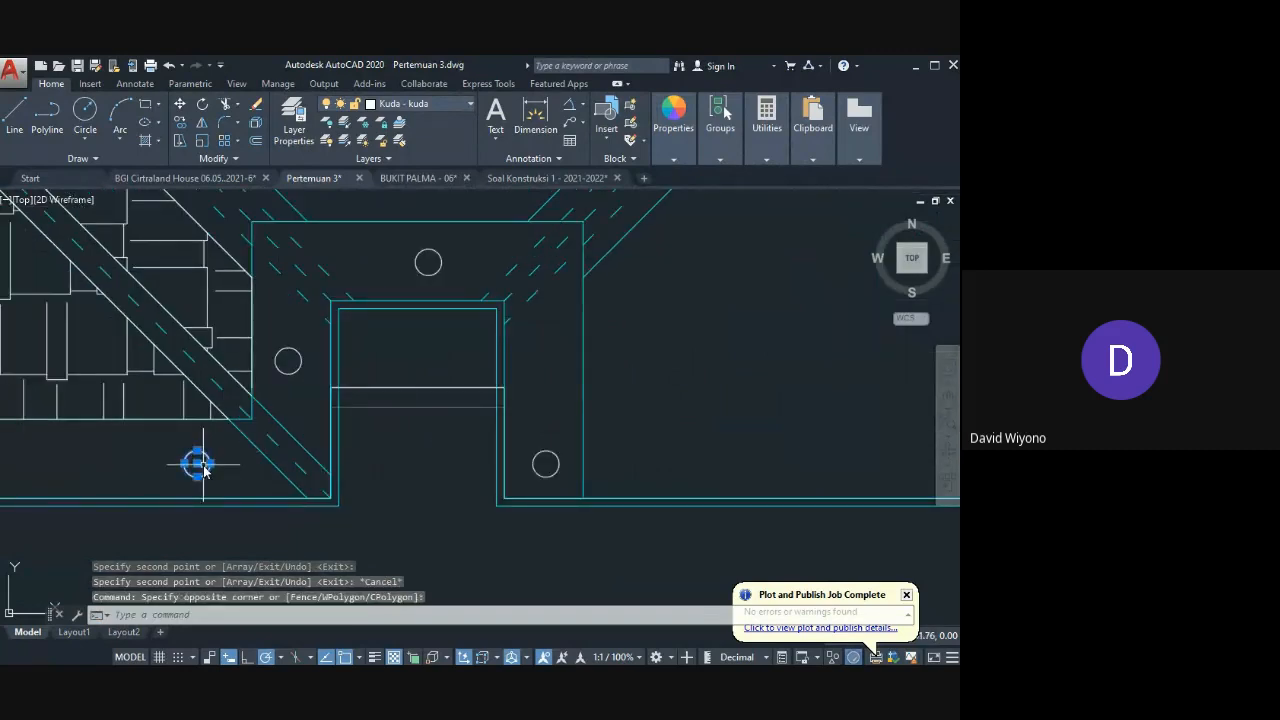
type("o")
key("Return")
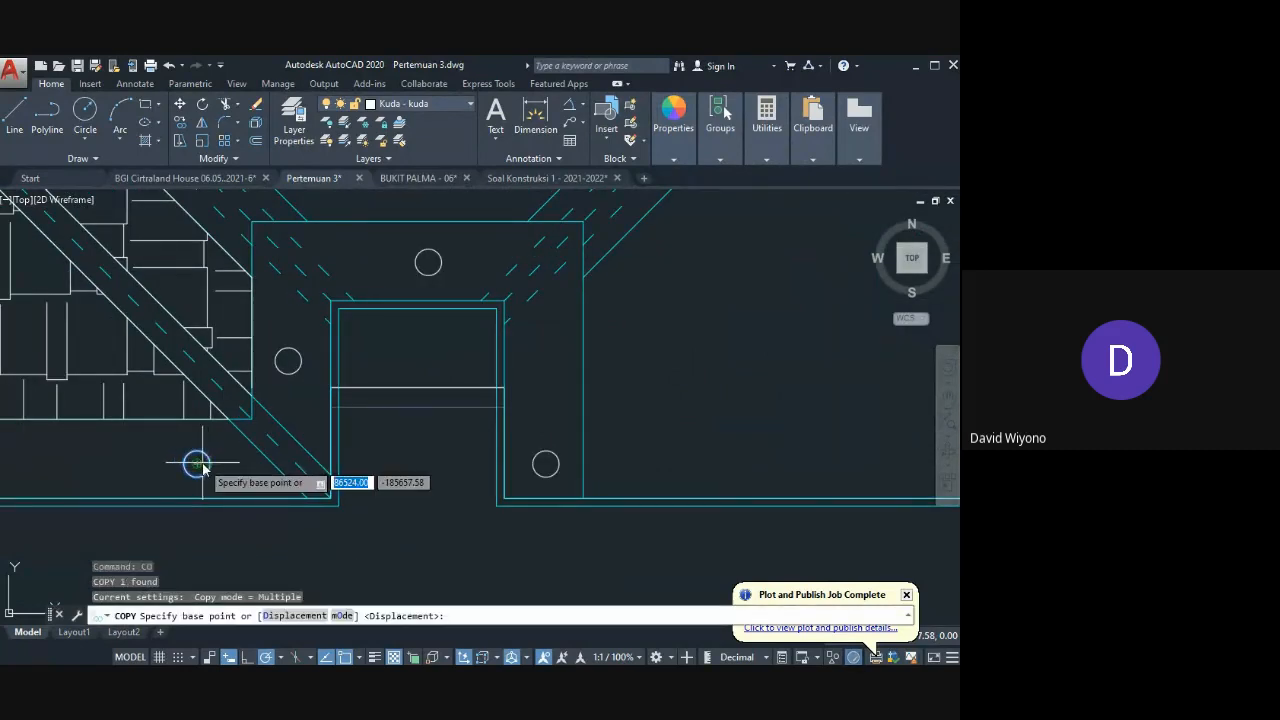
left_click(196, 463)
left_click(296, 464)
key("Escape")
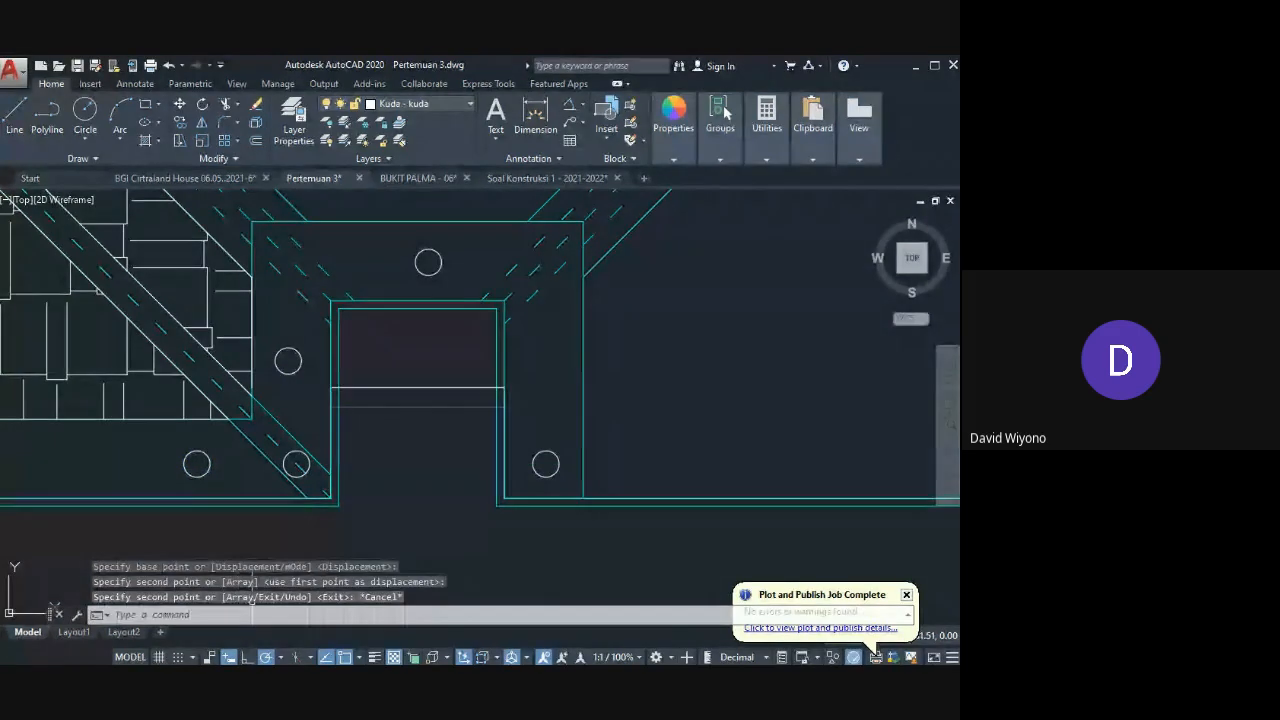
left_click(307, 466)
key("Delete")
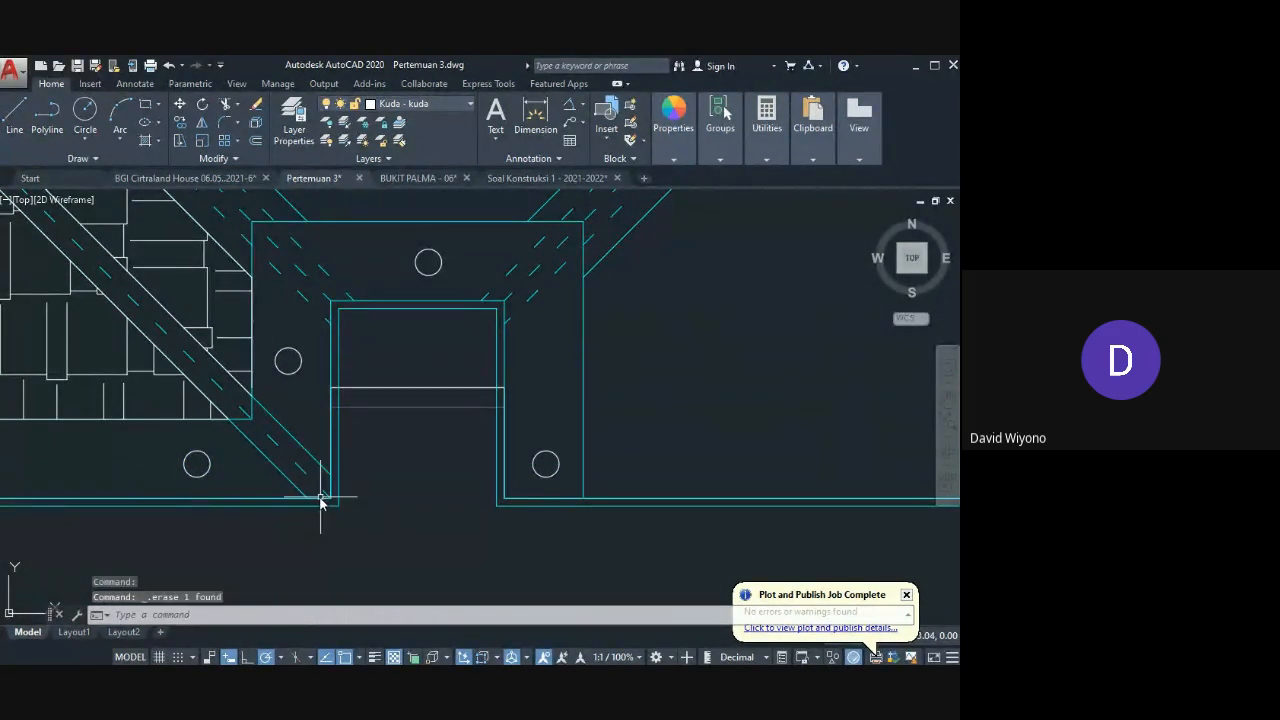
scroll(330, 455, "down", 2)
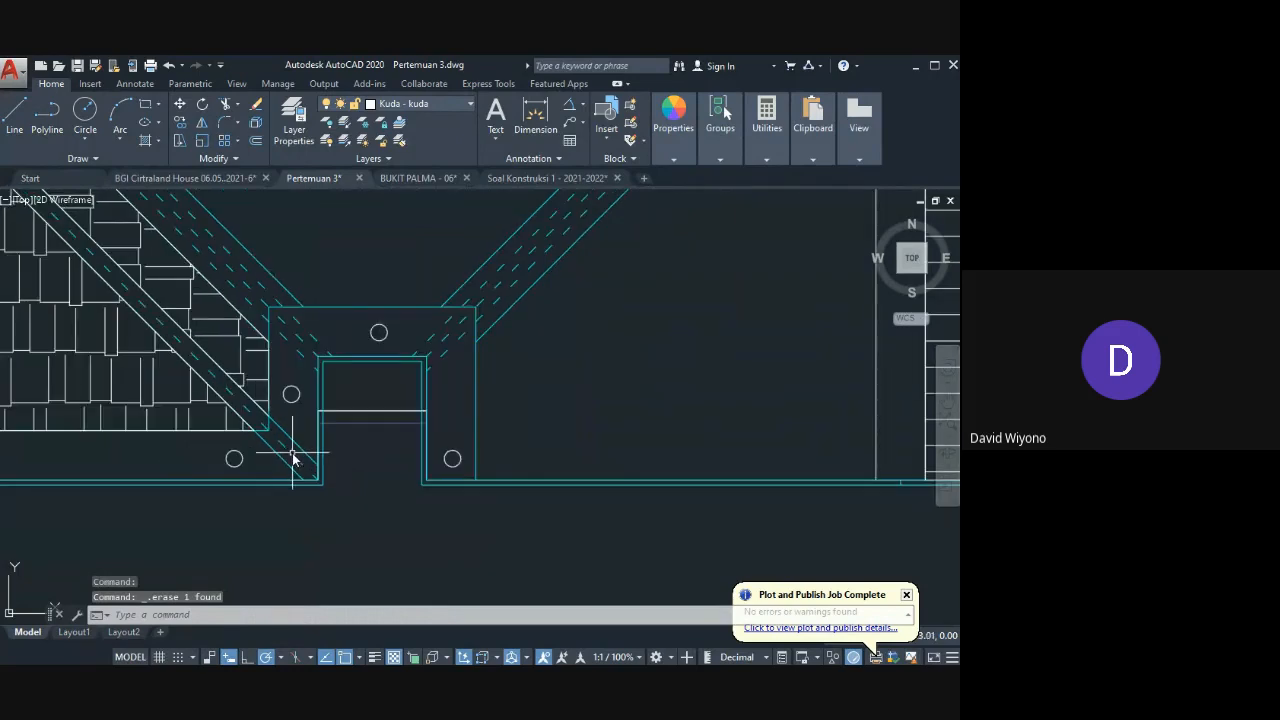
Step: Erase the long horizontal construction line that crosses the roof plan sheet
scroll(272, 430, "down", 3)
scroll(272, 430, "down", 4)
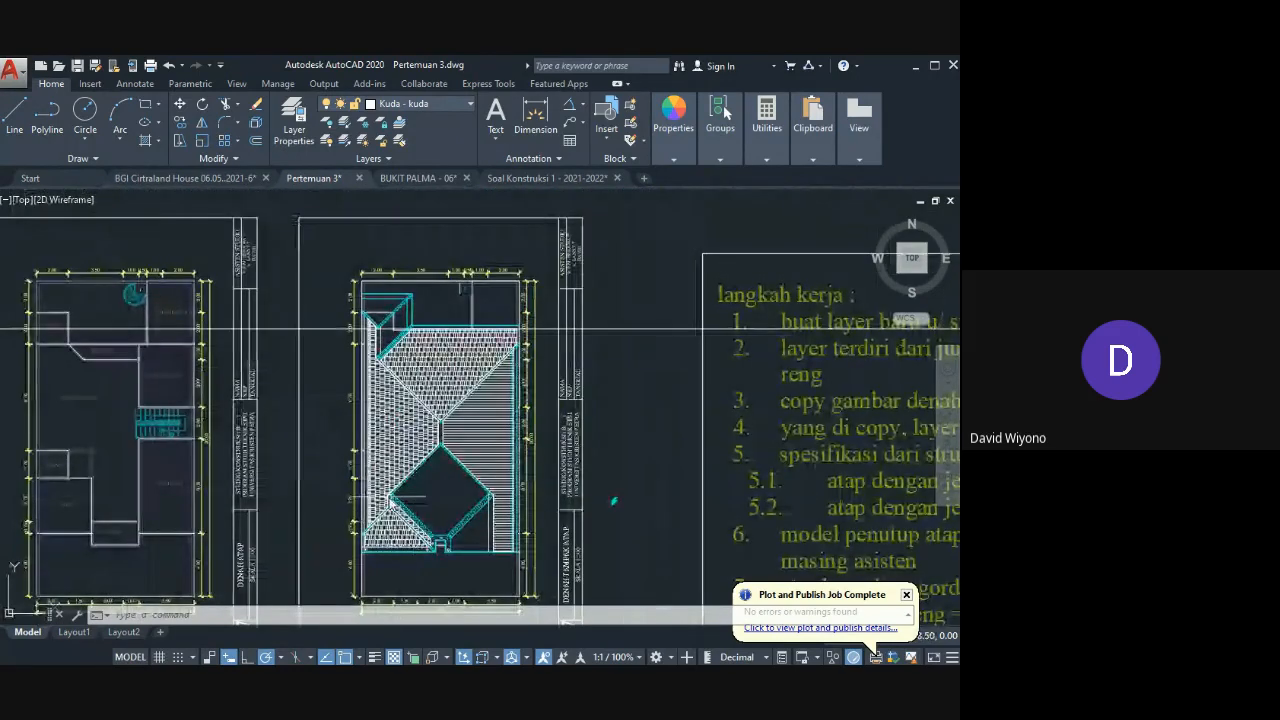
left_click(603, 355)
key("Delete")
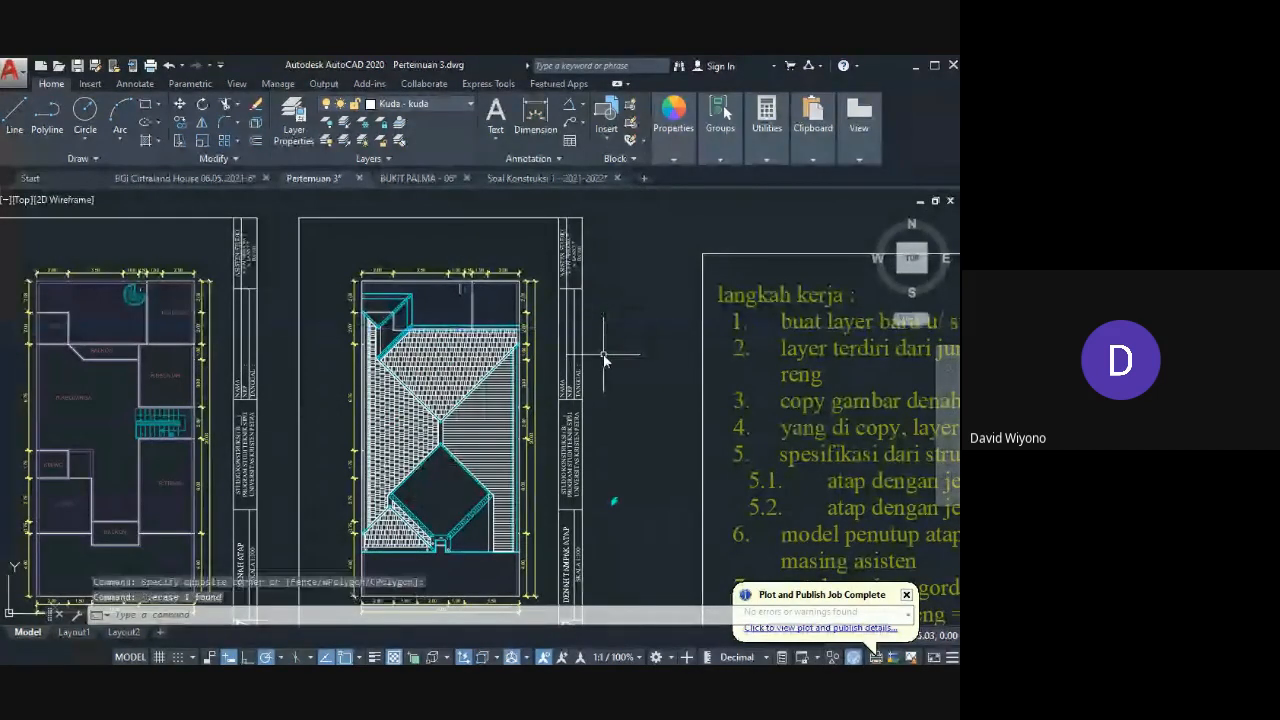
Step: Copy the circle in the lower-left corner of the roof from its center up into the vertical left-edge strip, just above the diagonal strip
scroll(397, 541, "up", 8)
left_click(192, 558)
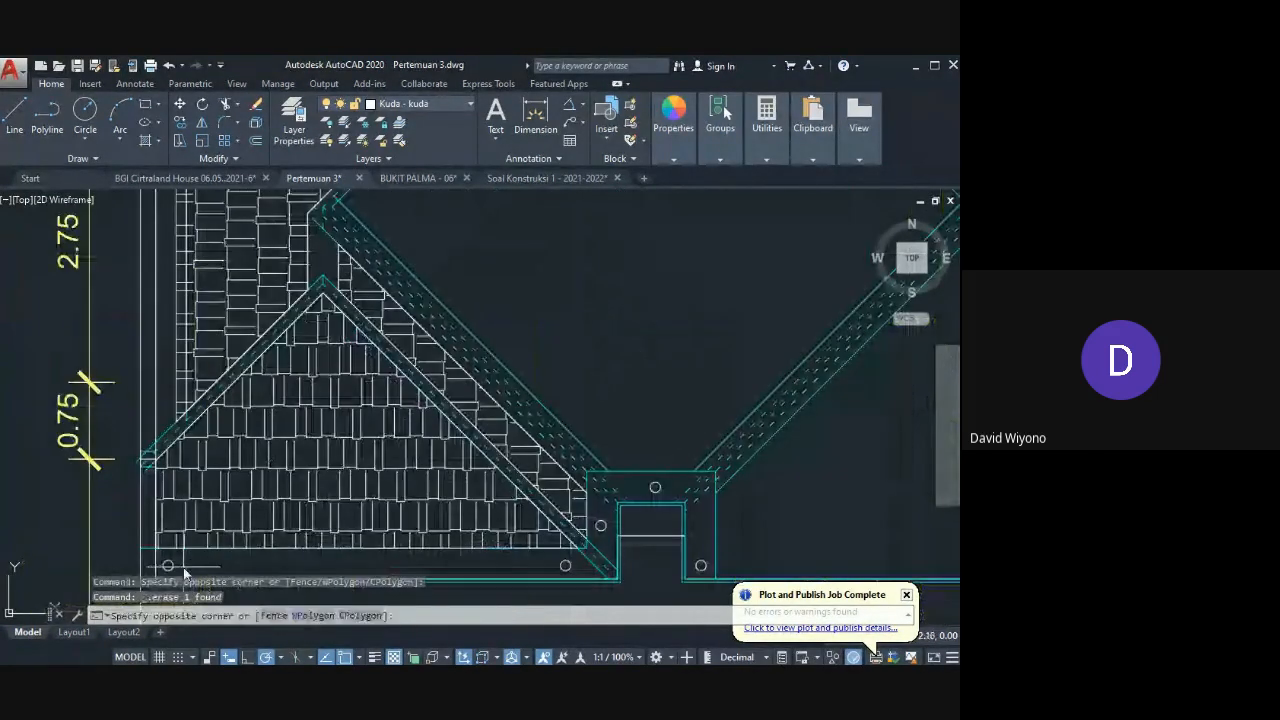
left_click(180, 567)
middle_click_drag(337, 508, 455, 408)
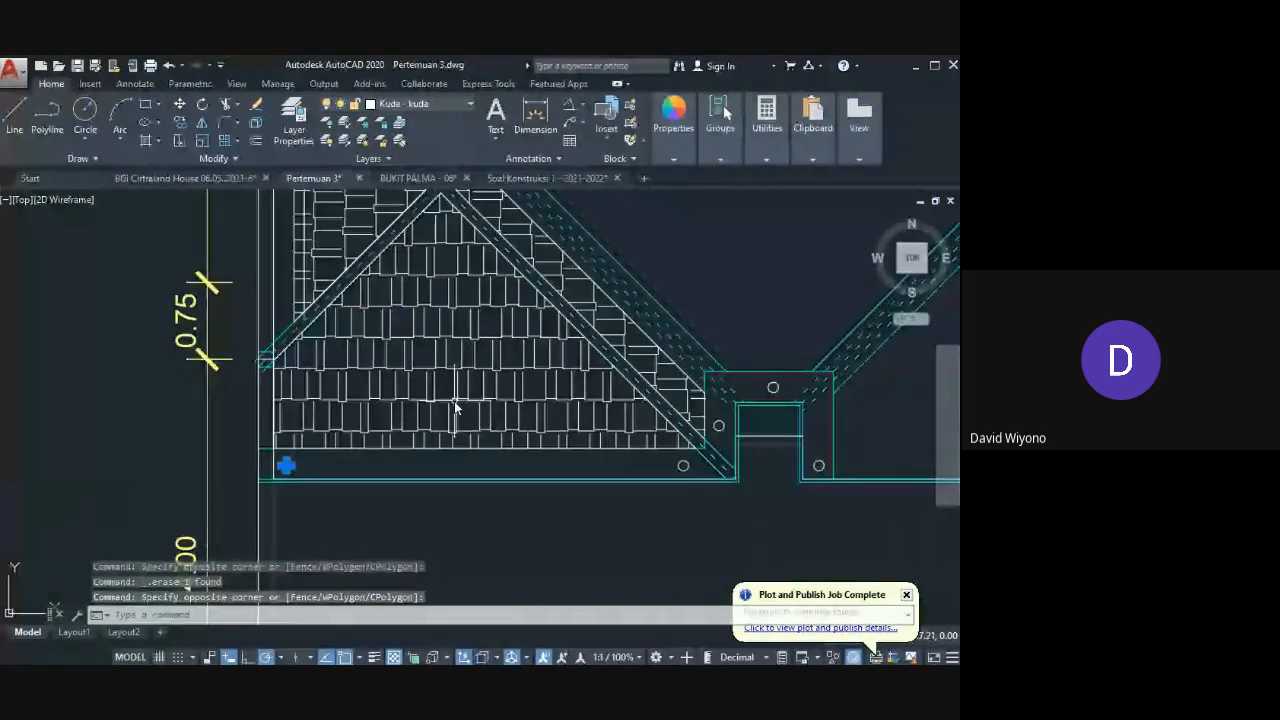
type("CO")
key("Return")
scroll(286, 467, "up", 4)
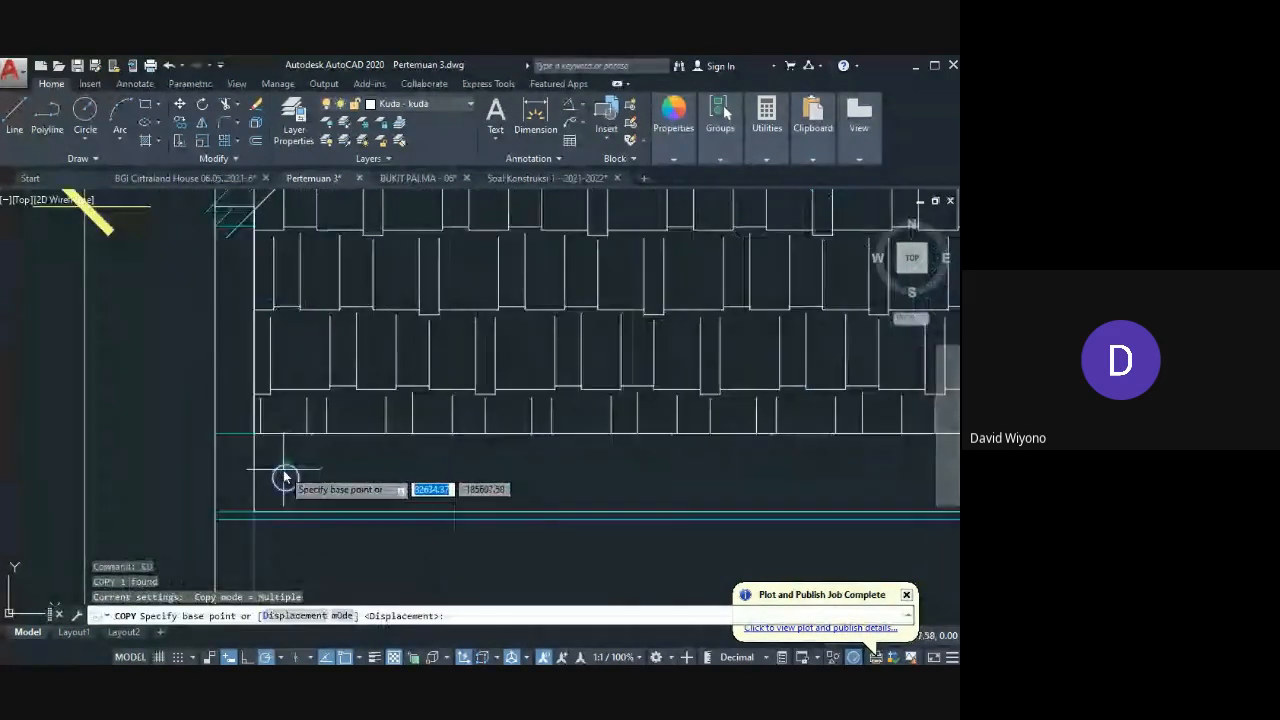
left_click(286, 474)
scroll(290, 388, "down", 2)
scroll(310, 445, "down", 3)
scroll(343, 423, "up", 5)
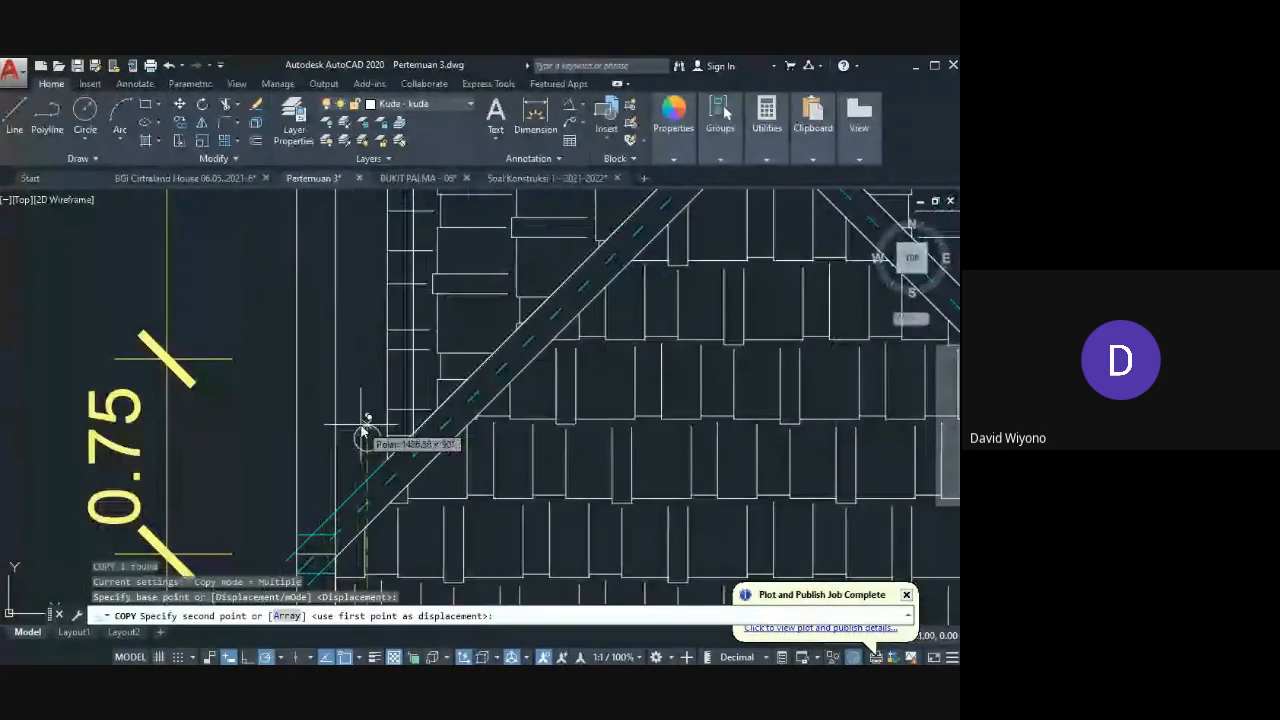
left_click(363, 429)
key("Escape")
Step: Move the copied circle by its center to the midpoint between the two edges of the vertical left-edge strip
scroll(358, 418, "up", 4)
left_click(398, 418)
left_click(372, 476)
scroll(372, 475, "down", 2)
middle_click_drag(372, 472, 374, 384)
type("m")
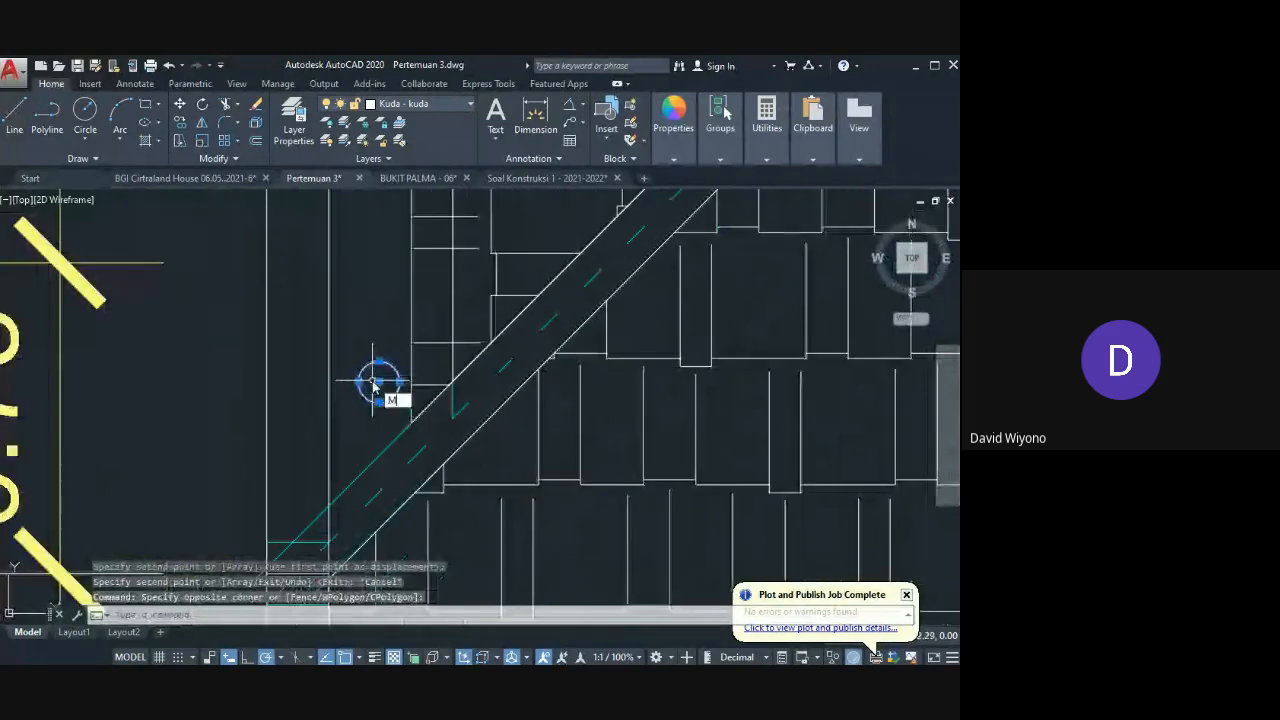
key("Return")
left_click(379, 380)
right_click(354, 386, "shift")
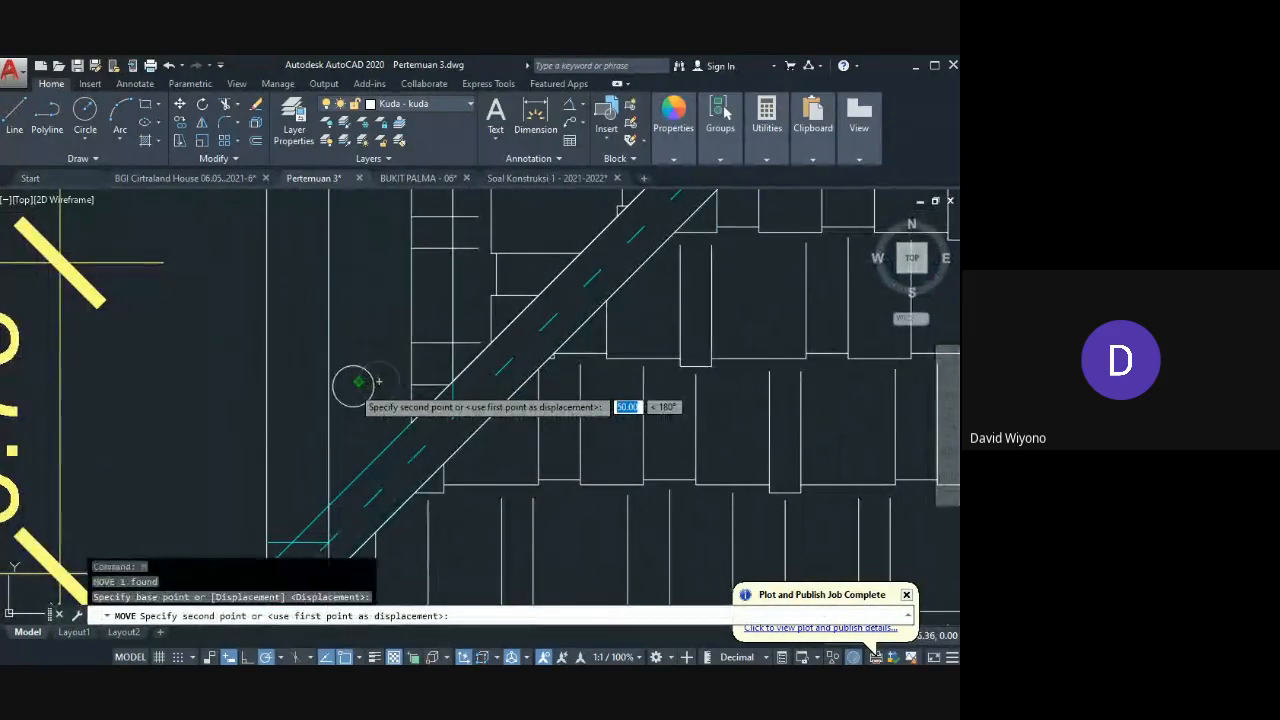
left_click(372, 419)
left_click(329, 380)
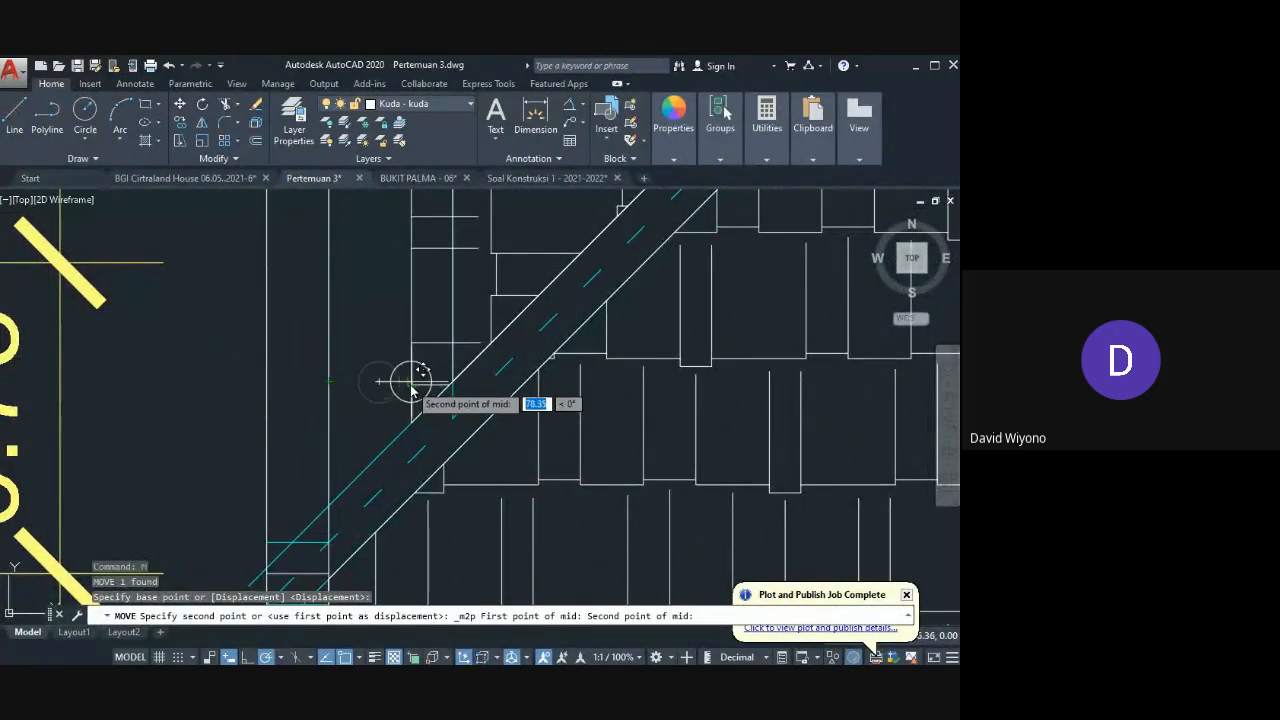
left_click(409, 384)
Step: Copy the centered circle straight up along the left-edge strip at intervals, ending just below the upper diagonal dashed strip
left_click(366, 396)
left_click(357, 434)
scroll(381, 360, "down", 2)
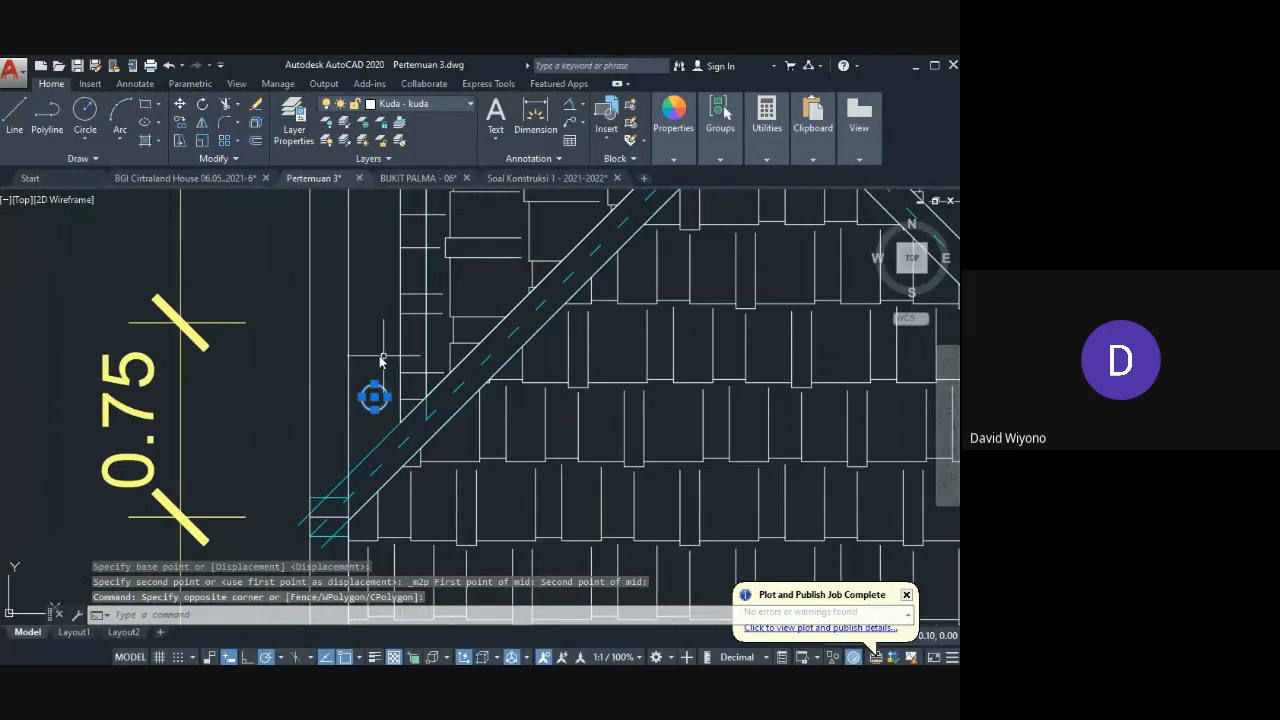
scroll(303, 378, "down", 3)
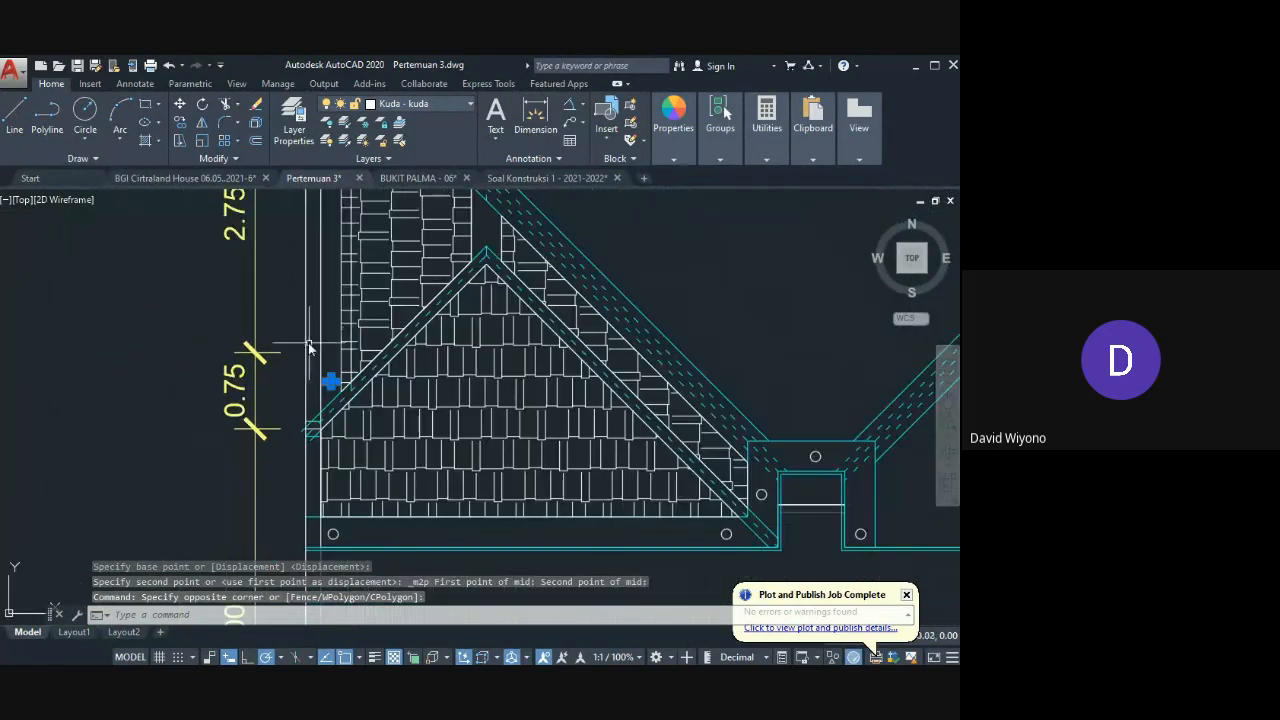
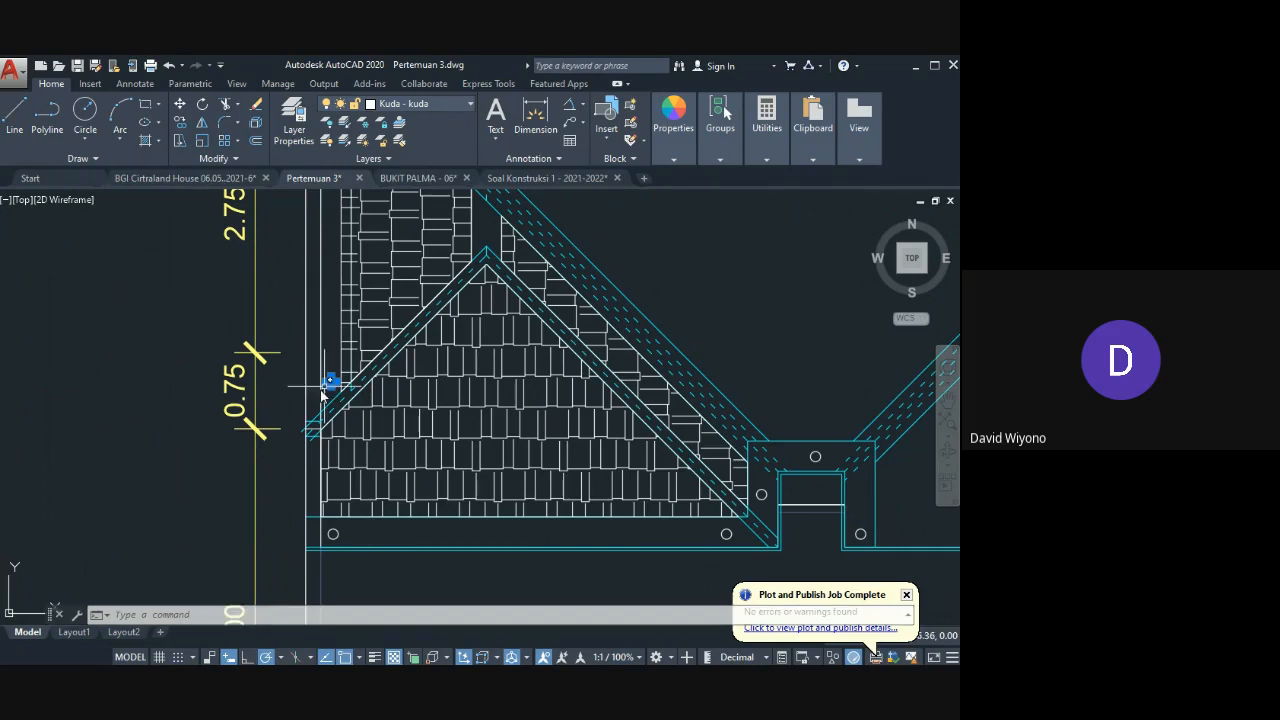
type("o")
key("Return")
scroll(328, 413, "up", 2)
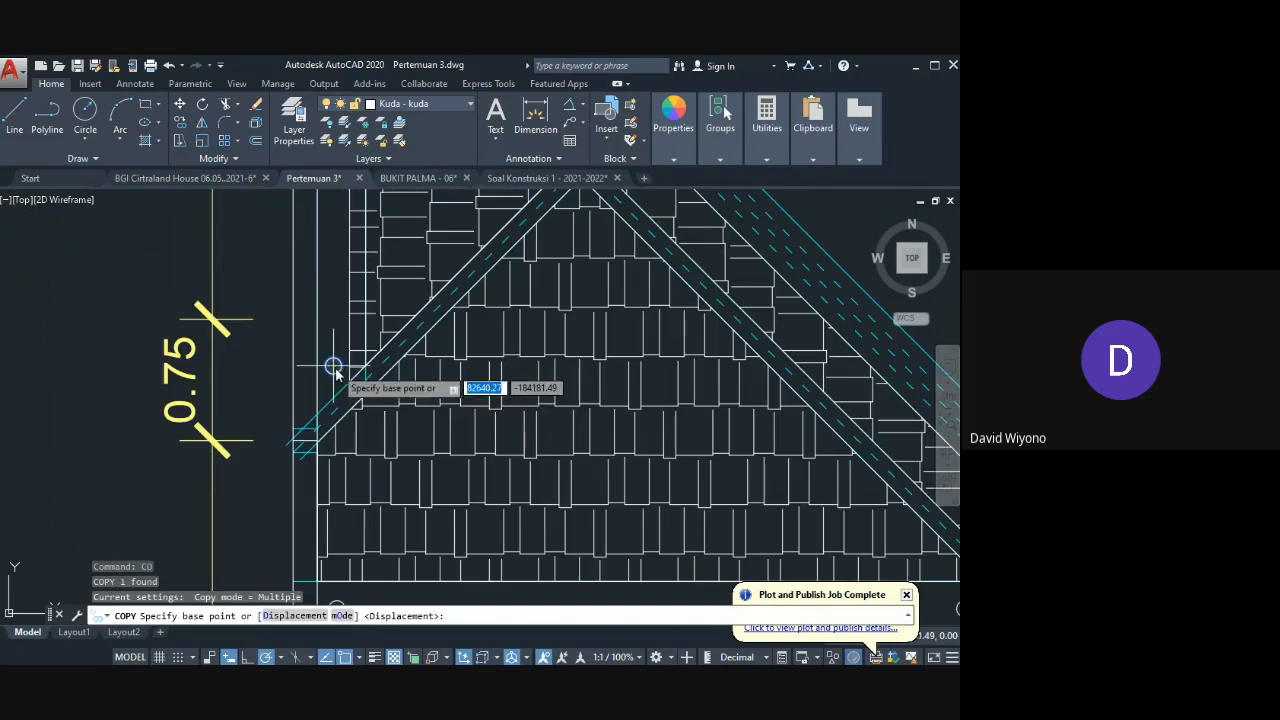
left_click(331, 367)
scroll(350, 290, "down", 2)
middle_click_drag(346, 205, 359, 429)
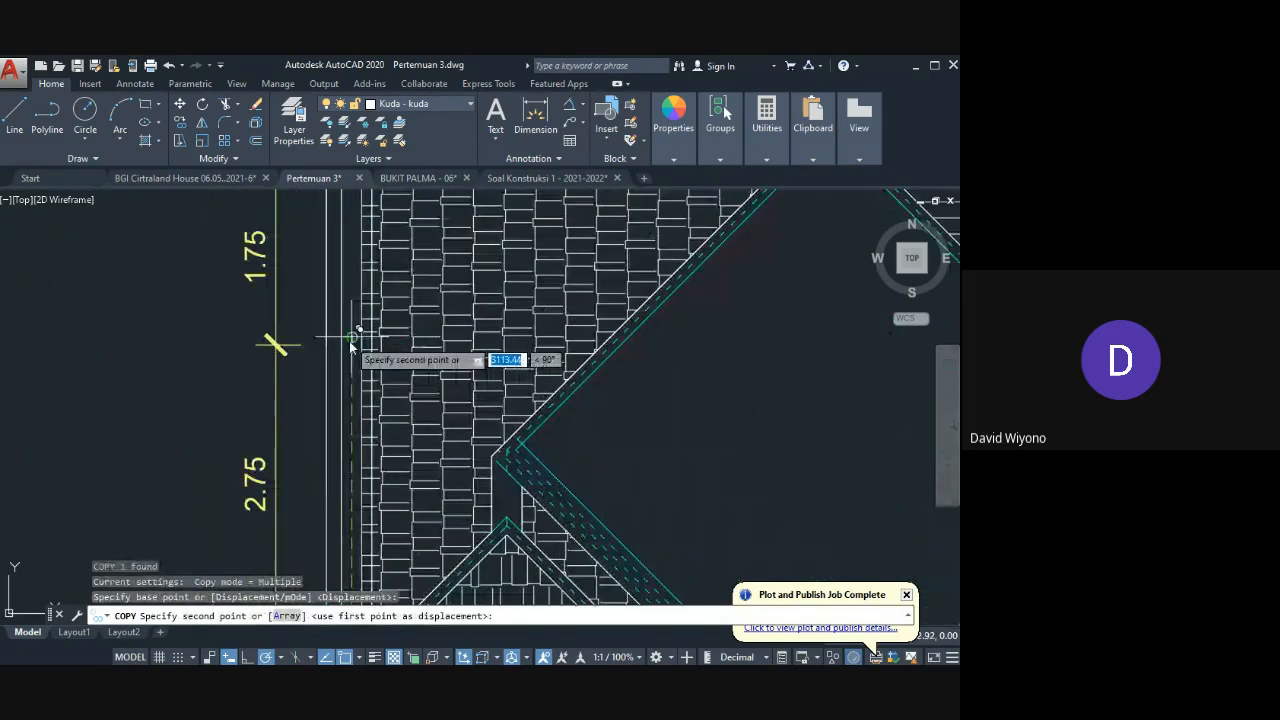
scroll(351, 342, "up", 2)
left_click(353, 349)
middle_click_drag(371, 298, 368, 423)
scroll(368, 427, "down", 3)
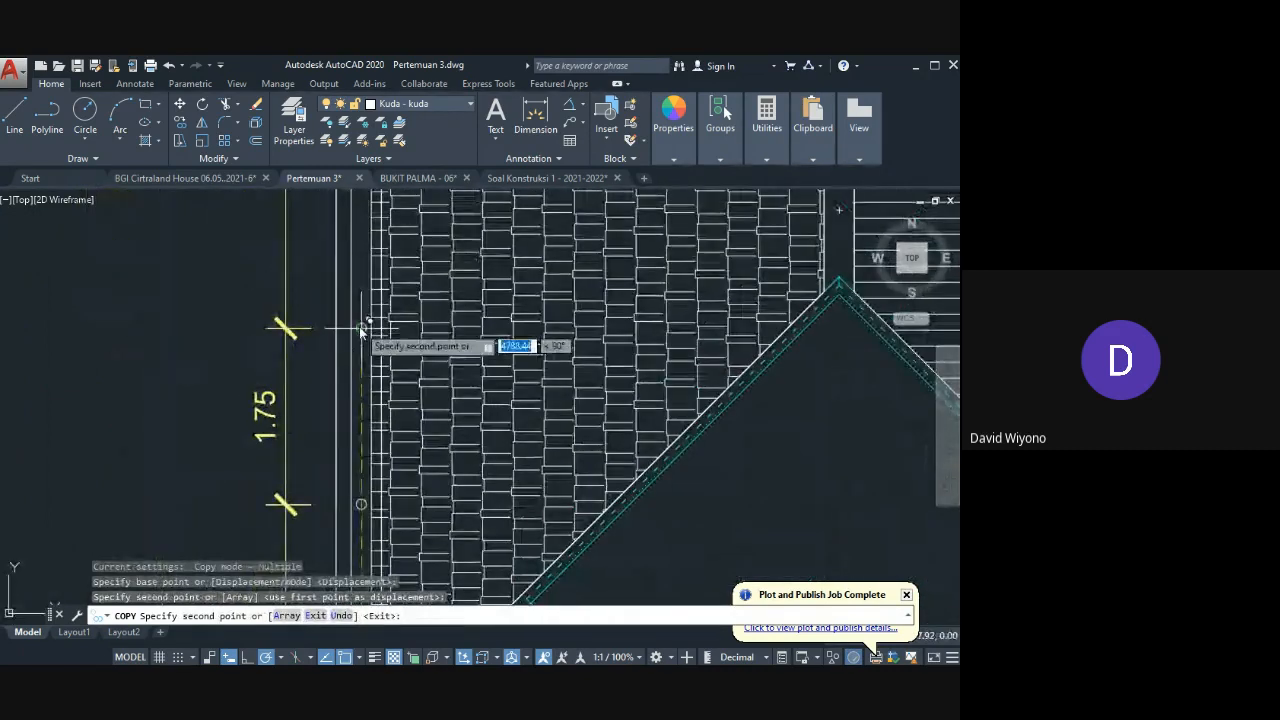
mouse_move(363, 334)
middle_mouse_down()
mouse_move(362, 380)
mouse_move(425, 510)
middle_mouse_up()
scroll(357, 329, "down", 2)
scroll(357, 357, "up", 2)
scroll(412, 400, "down", 2)
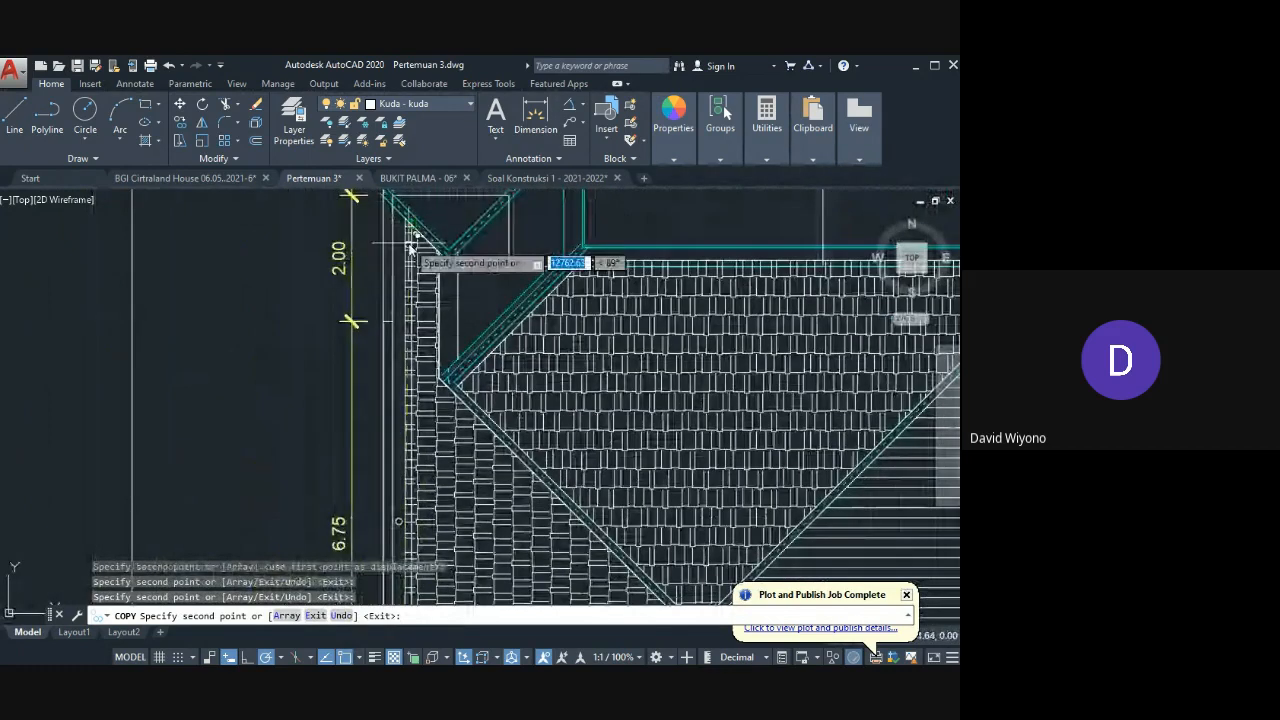
scroll(400, 323, "up", 5)
scroll(405, 400, "down", 3)
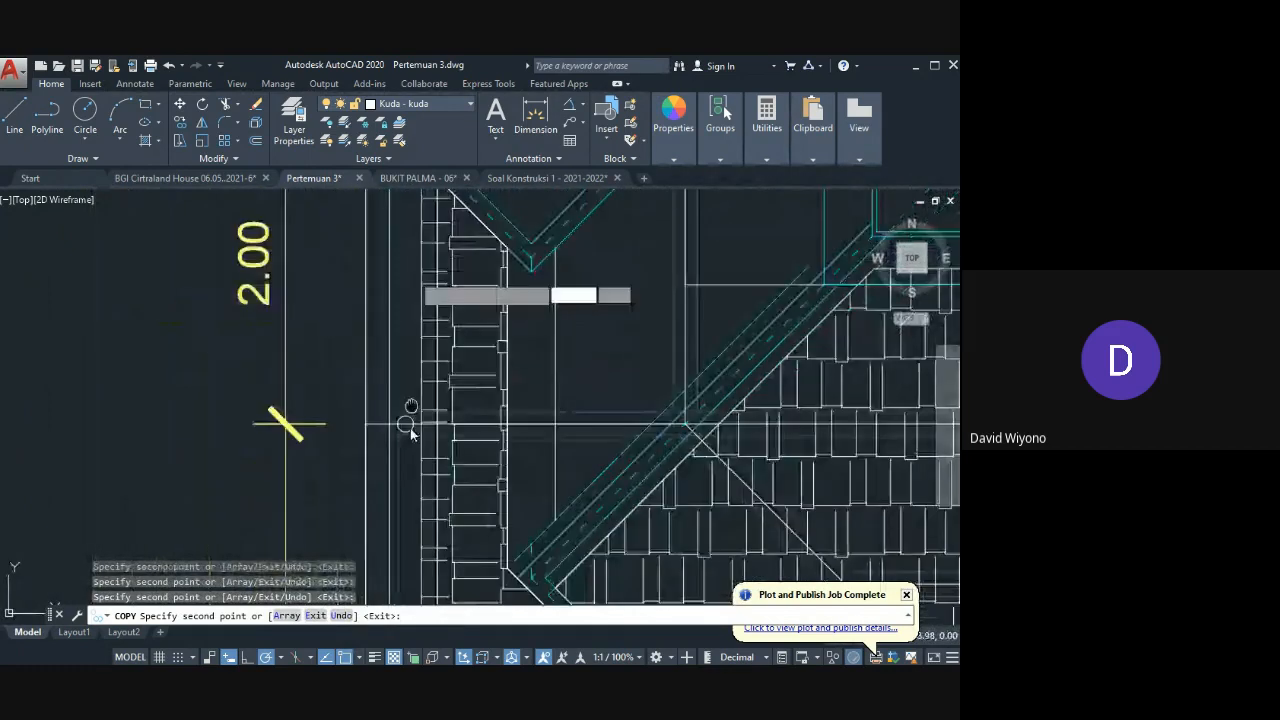
scroll(405, 280, "up", 2)
left_click(410, 274)
Step: Copy the circle to both ends of the uppermost horizontal strip and to the lower end of the short vertical strip beside it
middle_click_drag(489, 385, 455, 451)
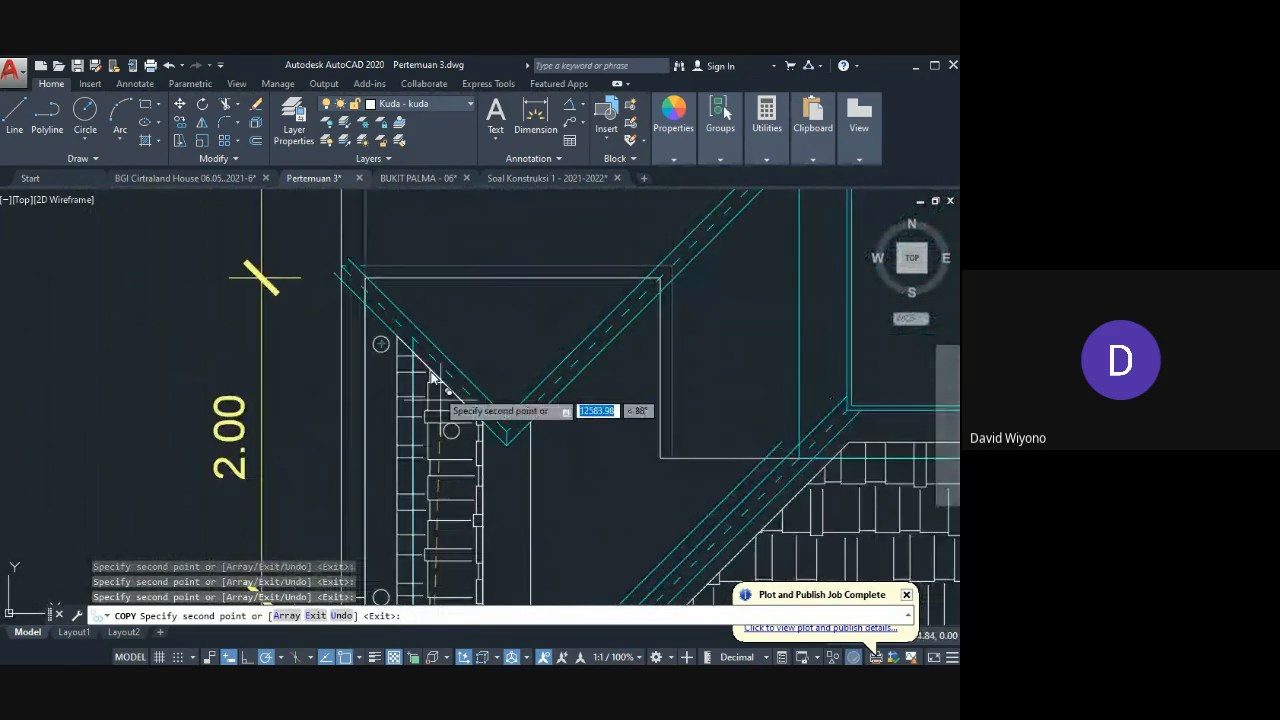
middle_click_drag(508, 361, 500, 483)
scroll(370, 248, "up", 2)
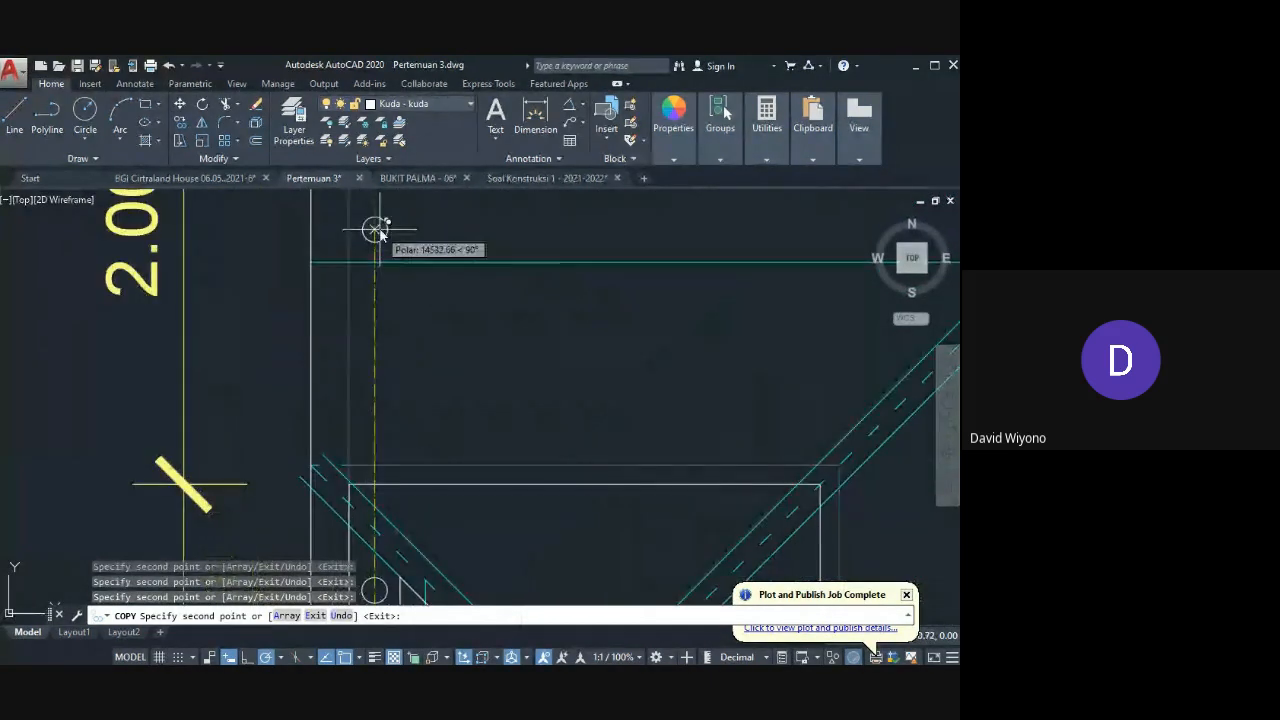
left_click(376, 228)
middle_click_drag(543, 267, 283, 370)
middle_click_drag(737, 323, 457, 237)
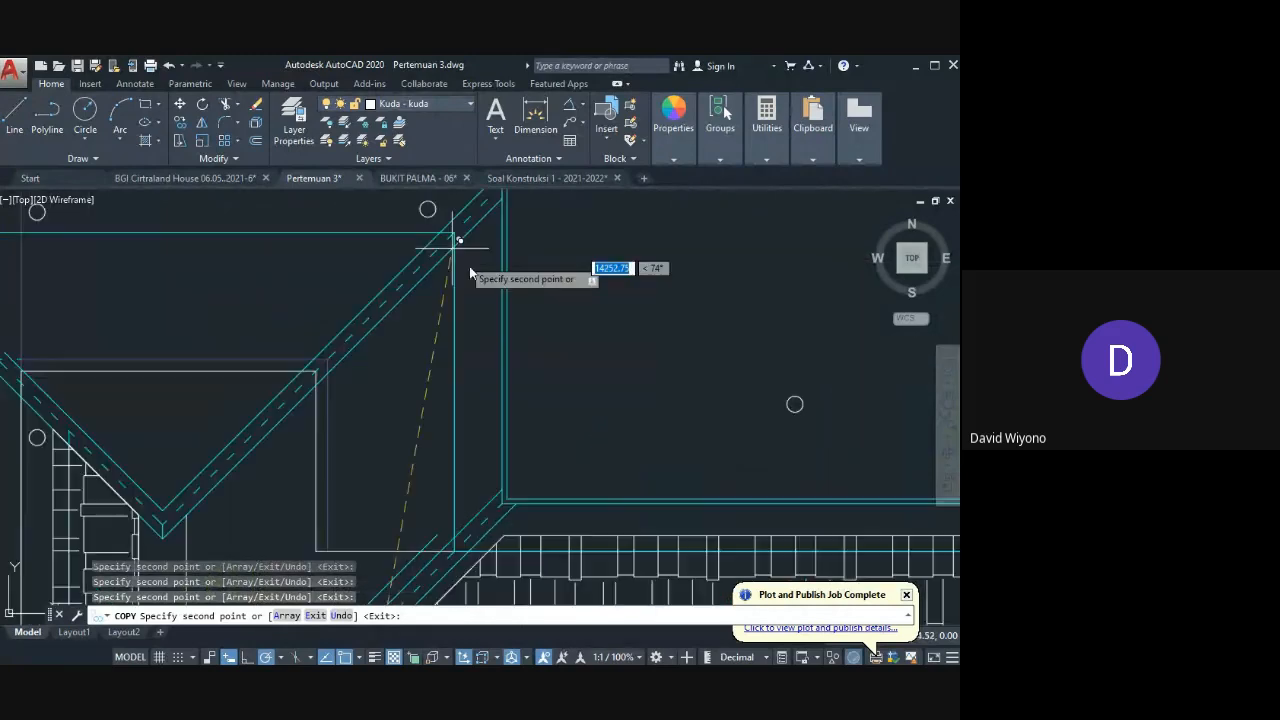
left_click(482, 468)
Step: Copy the circle to the left and right ends of the horizontal strip above the upper tile hatch, and finish copying
middle_click_drag(557, 541, 435, 404)
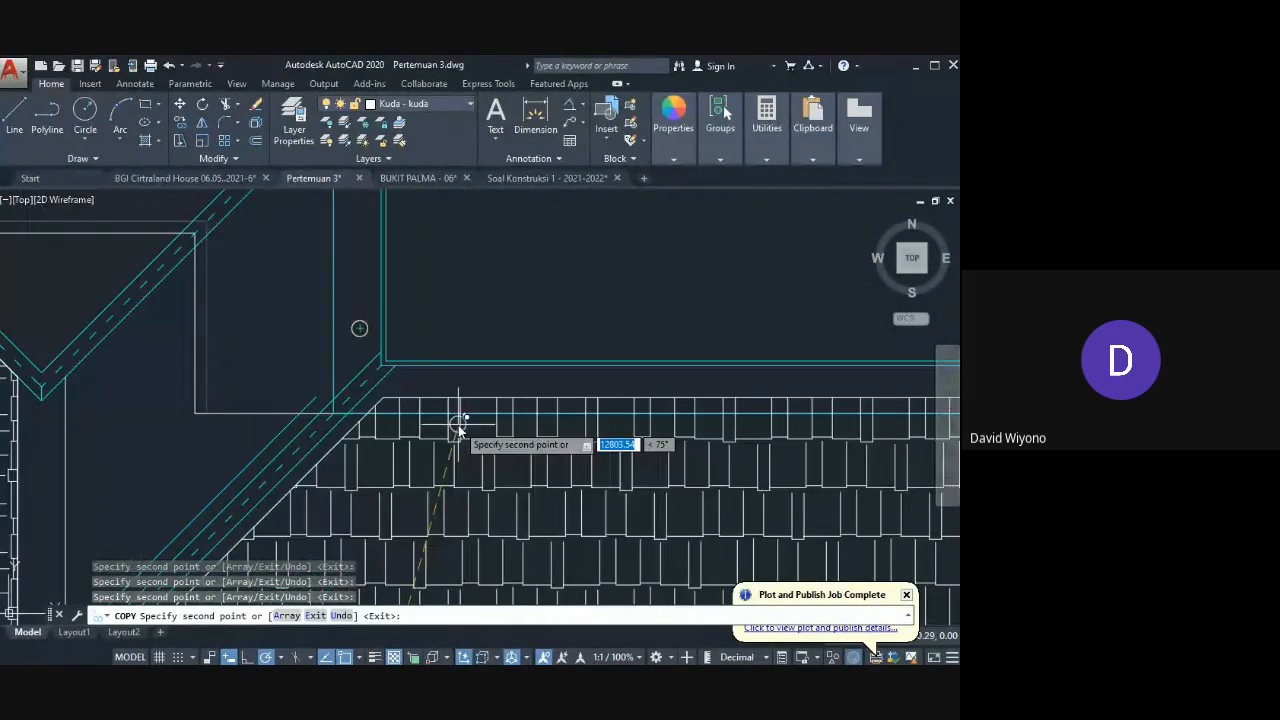
left_click(410, 380)
middle_click_drag(598, 431, 240, 424)
scroll(240, 420, "down", 7)
scroll(347, 392, "up", 8)
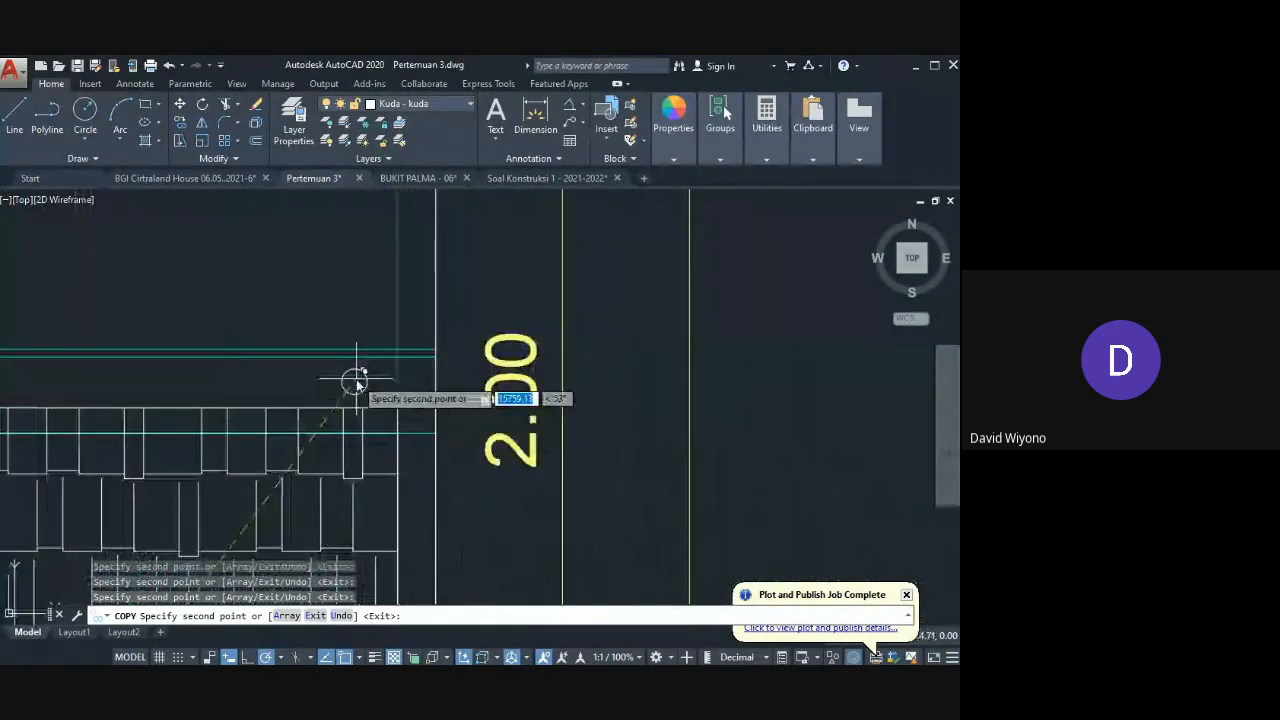
left_click(363, 375)
key("Escape")
Step: Review the hatched roof plan with its circles and the unhatched roof structure plan on the sheet below
scroll(405, 462, "down", 6)
middle_click_drag(405, 462, 370, 465)
scroll(369, 459, "down", 6)
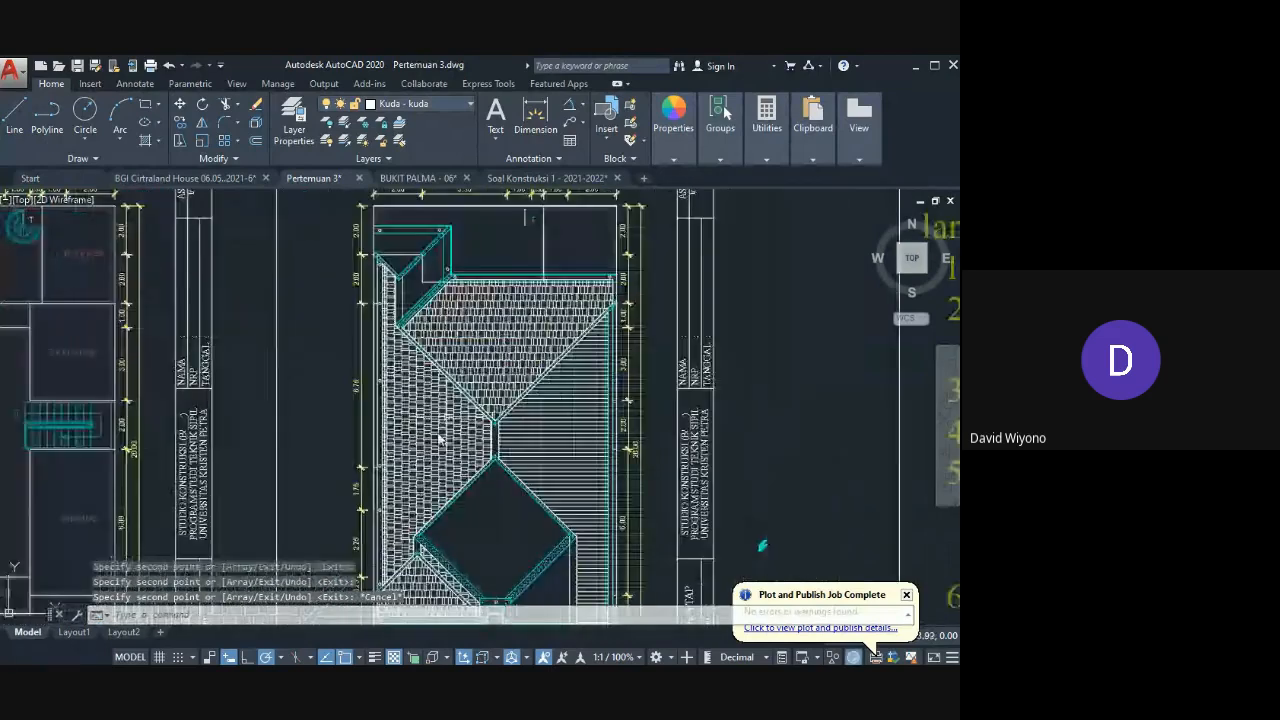
middle_click_drag(629, 571, 652, 494)
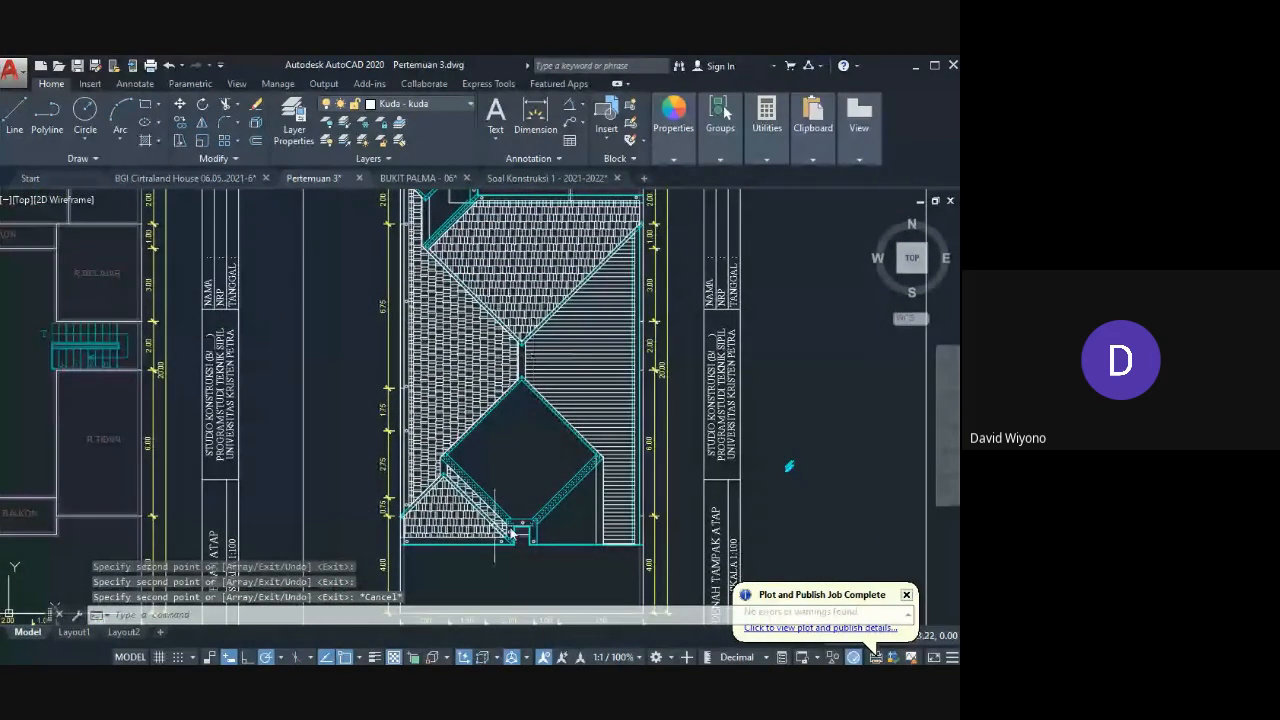
scroll(636, 468, "up", 6)
scroll(586, 450, "down", 6)
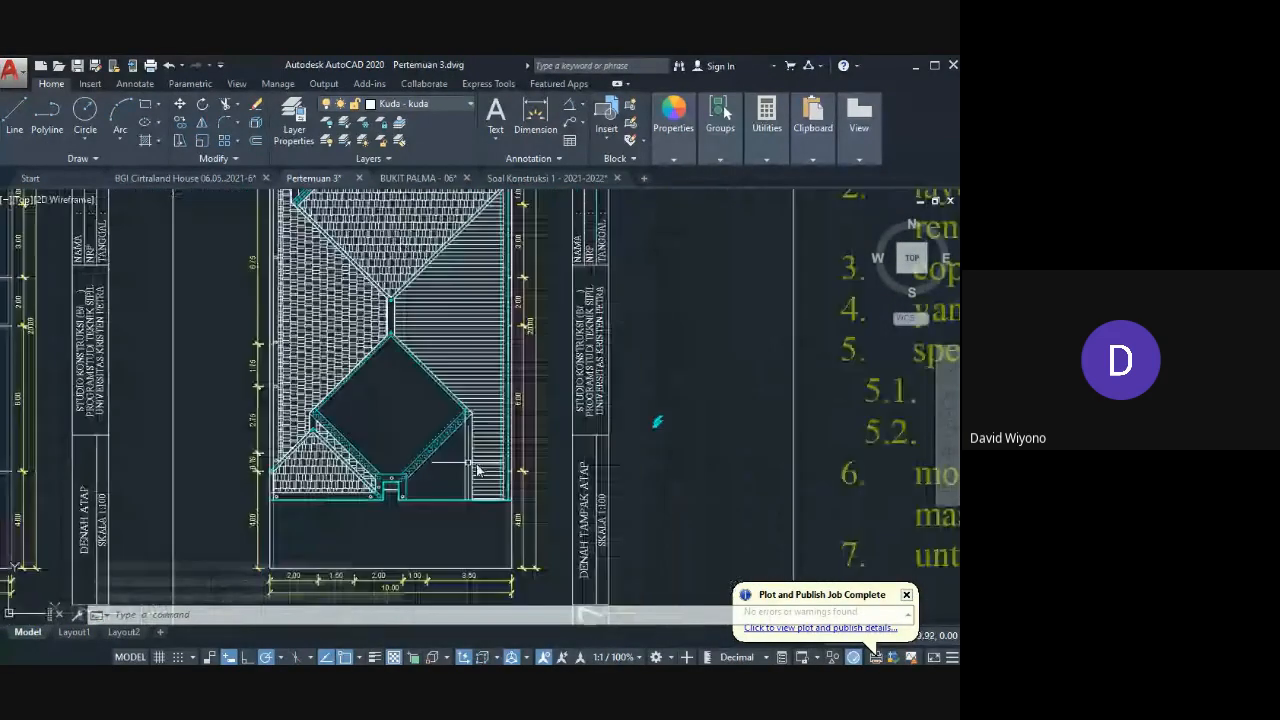
middle_click_drag(419, 469, 425, 453)
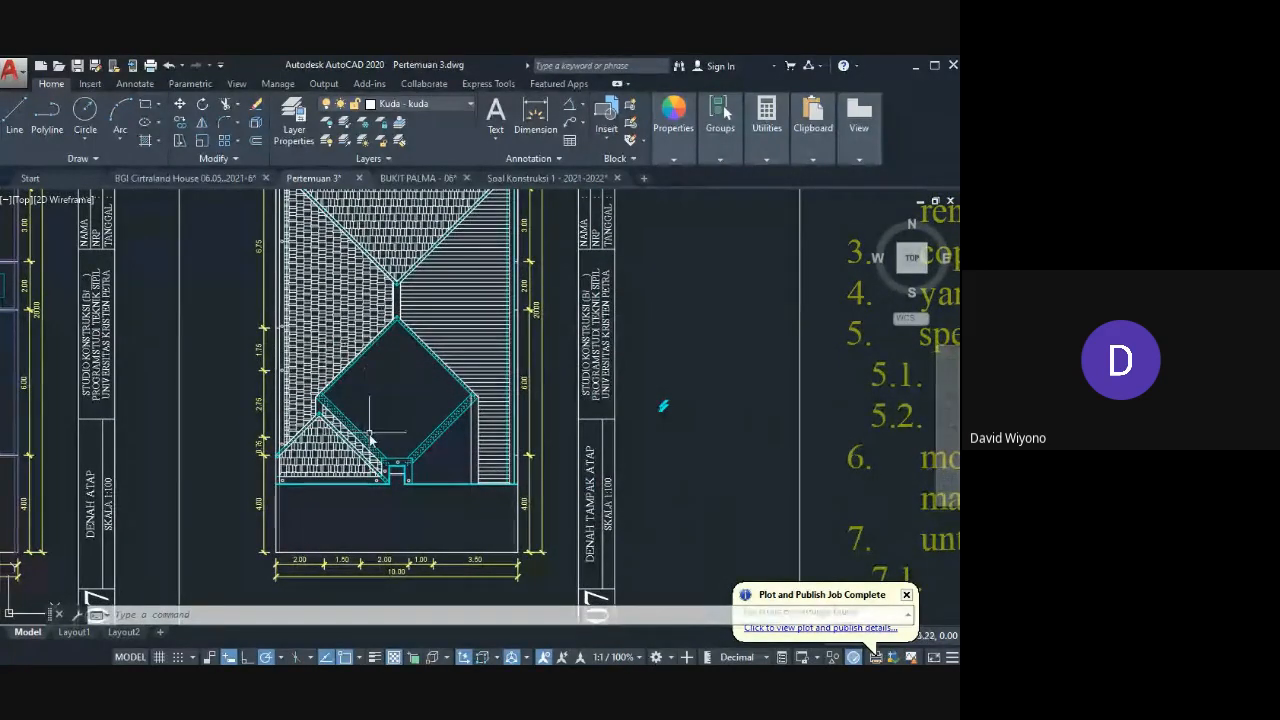
scroll(393, 368, "down", 3)
middle_click_drag(420, 562, 420, 370)
middle_click_drag(440, 517, 419, 549)
middle_click_drag(389, 596, 369, 554)
scroll(357, 355, "up", 6)
scroll(247, 420, "down", 4)
scroll(410, 532, "down", 4)
scroll(360, 370, "up", 4)
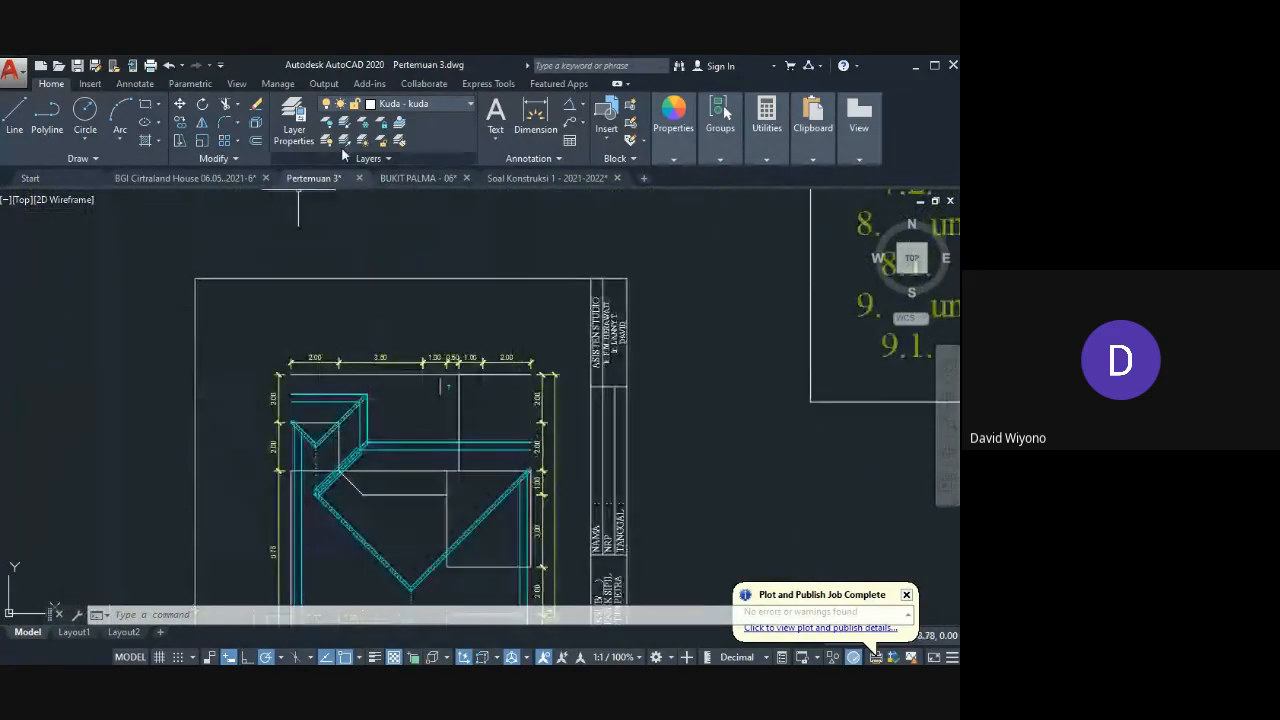
left_click(436, 103)
left_click(436, 103)
scroll(405, 368, "down", 3)
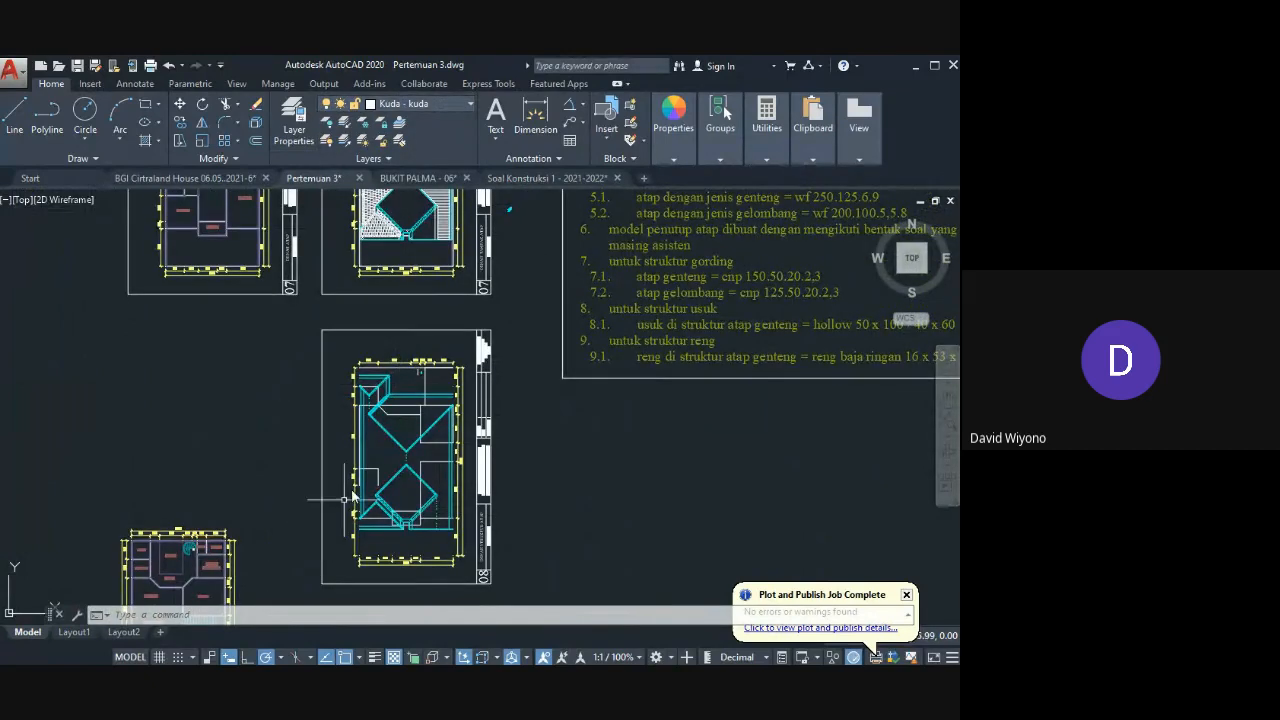
scroll(351, 495, "up", 3)
scroll(377, 456, "down", 5)
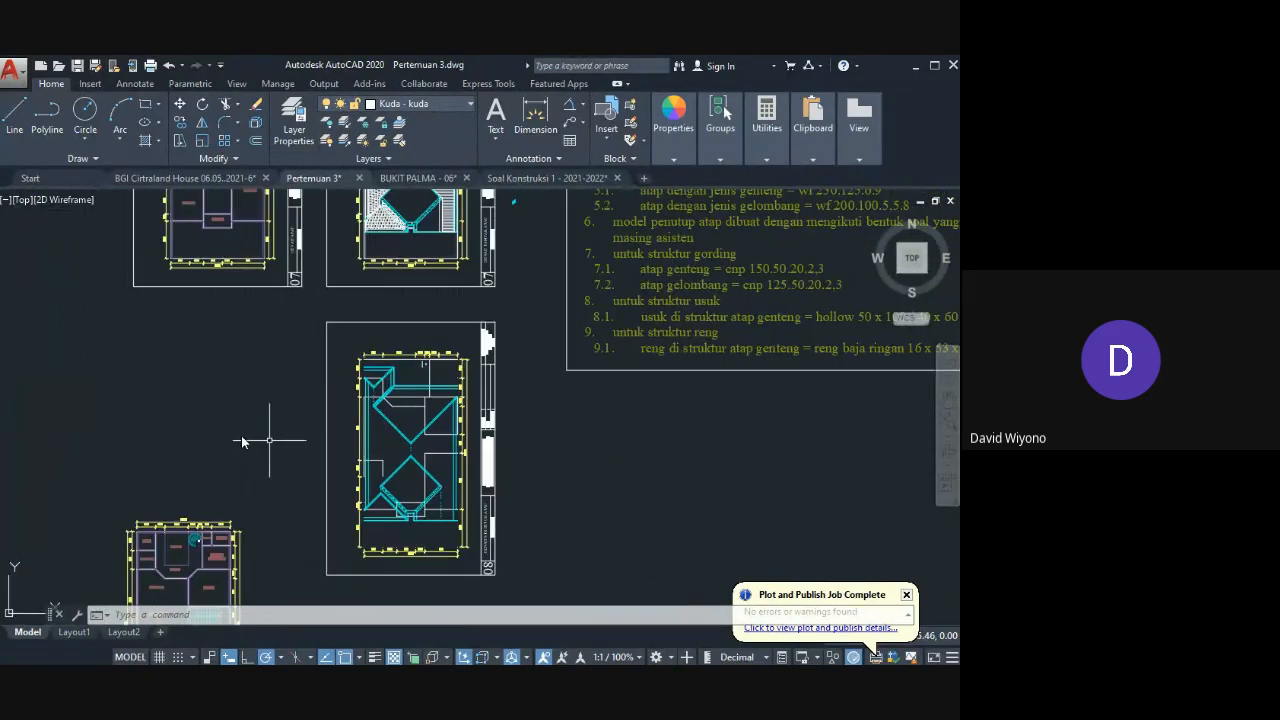
Step: Unlock the DINDING LUAR layer and check the walls on the floor plan beside the hatched roof plan
left_click(420, 104)
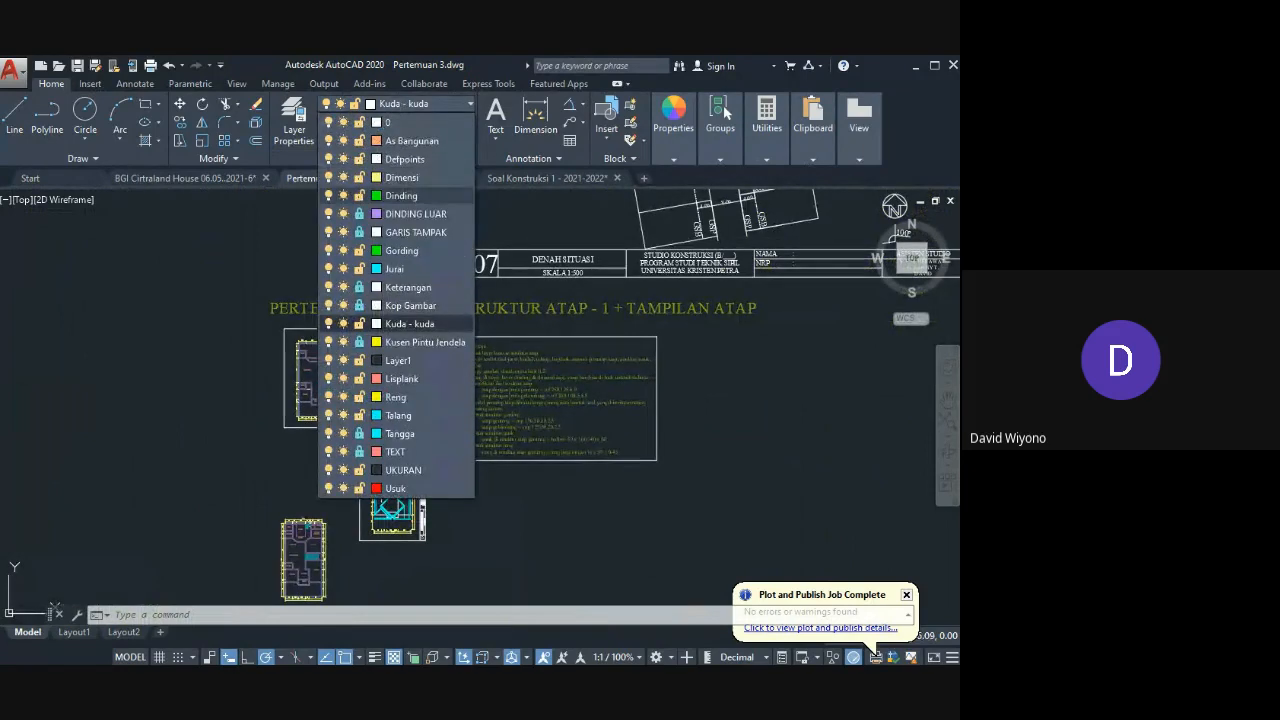
left_click(359, 213)
scroll(290, 415, "up", 4)
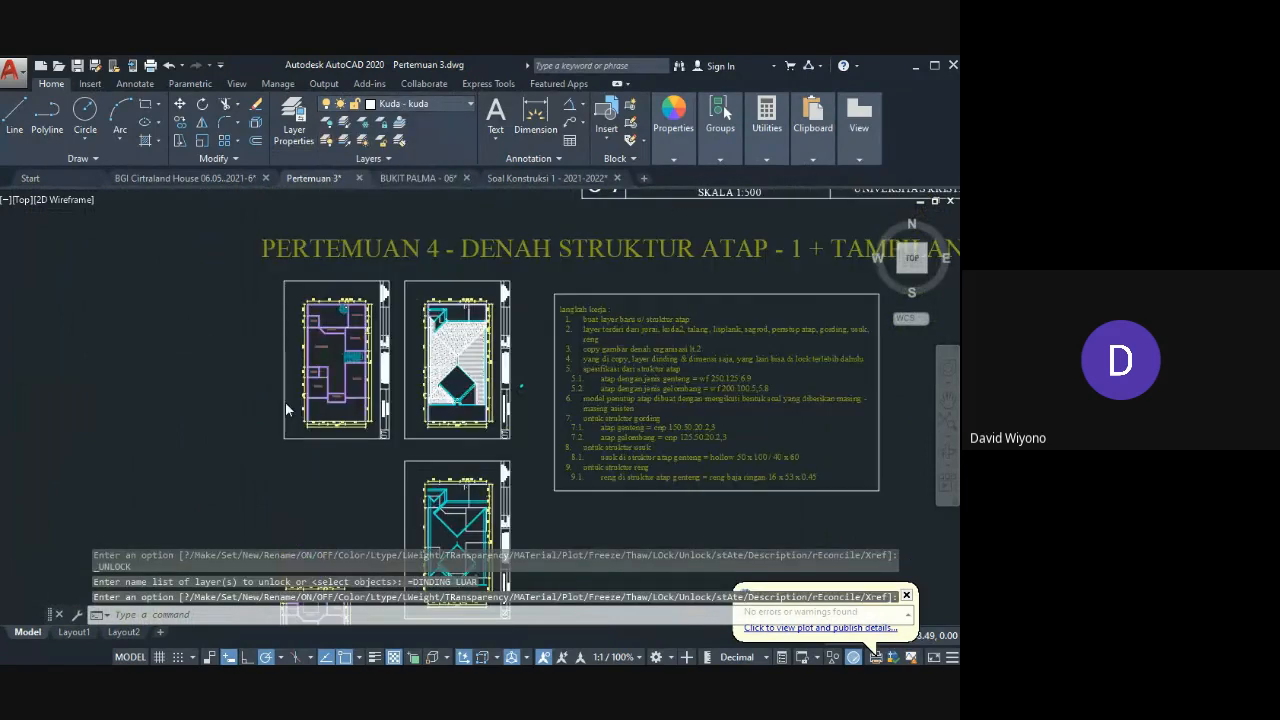
scroll(328, 238, "up", 2)
scroll(318, 262, "up", 8)
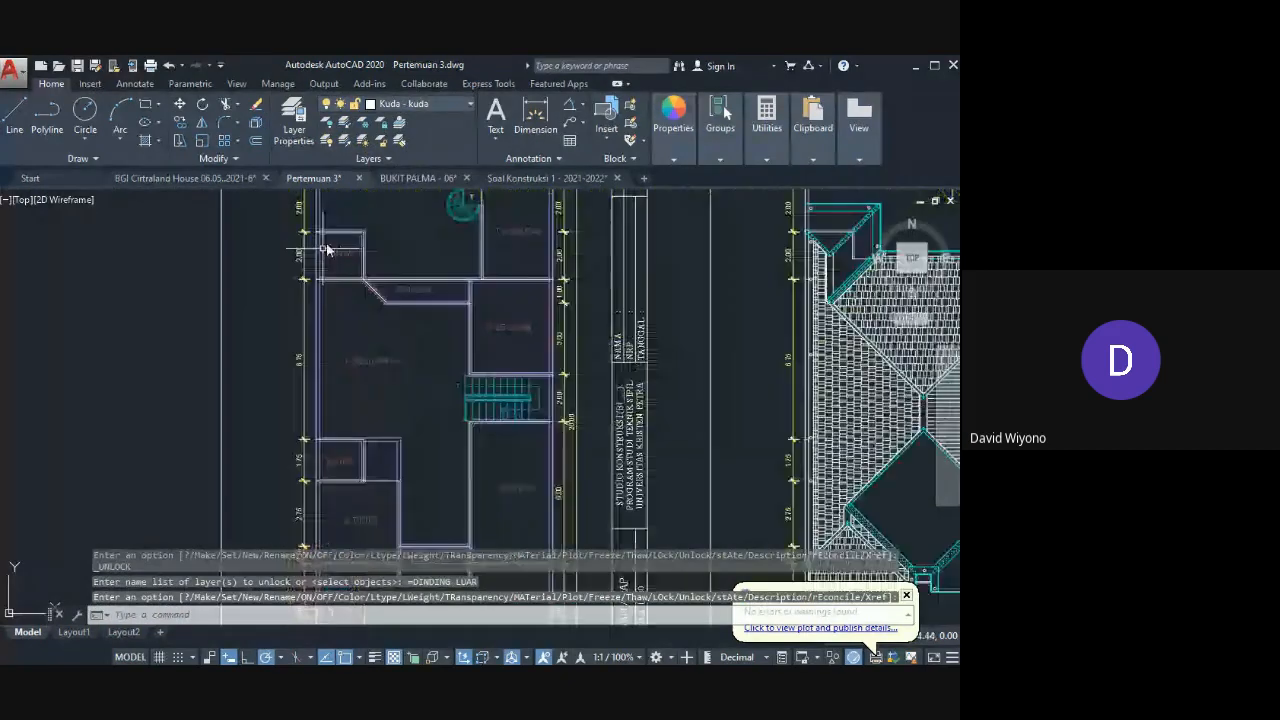
Step: Copy the floor plan's walls onto the roof structure plan on the sheet below, aligning their upper-right outer corners
scroll(297, 262, "down", 2)
scroll(428, 479, "down", 5)
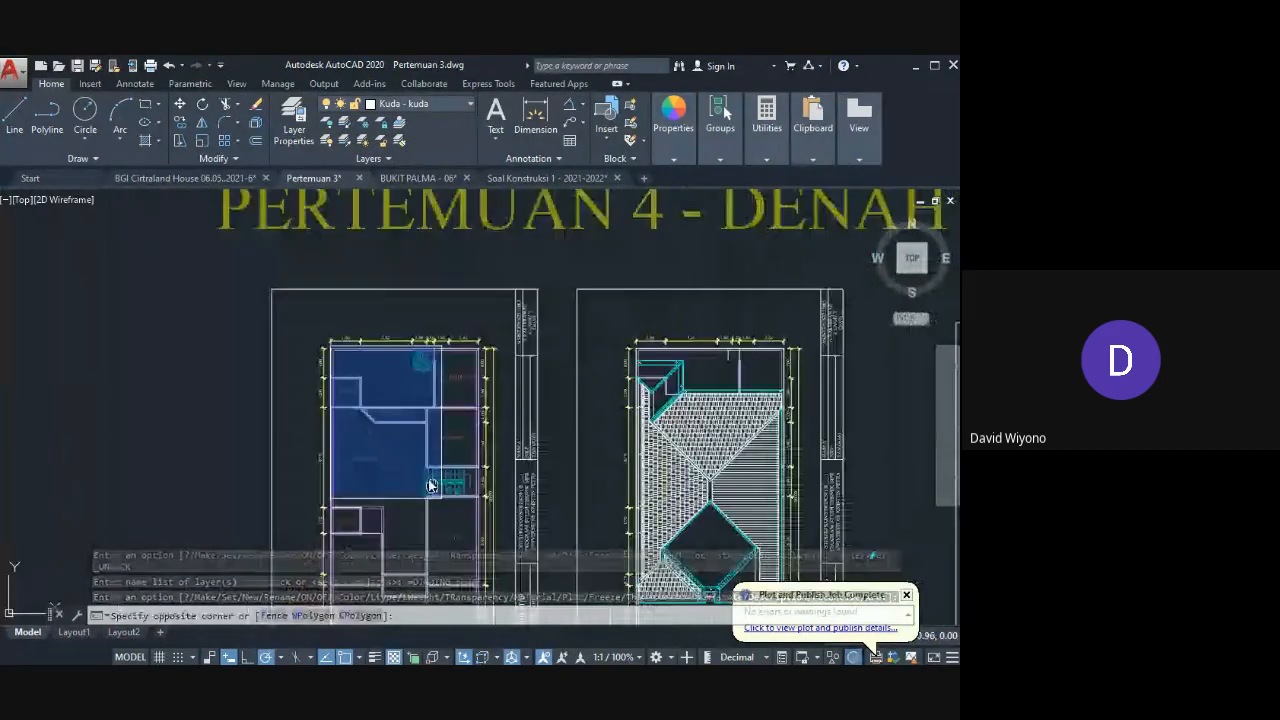
left_click(408, 494)
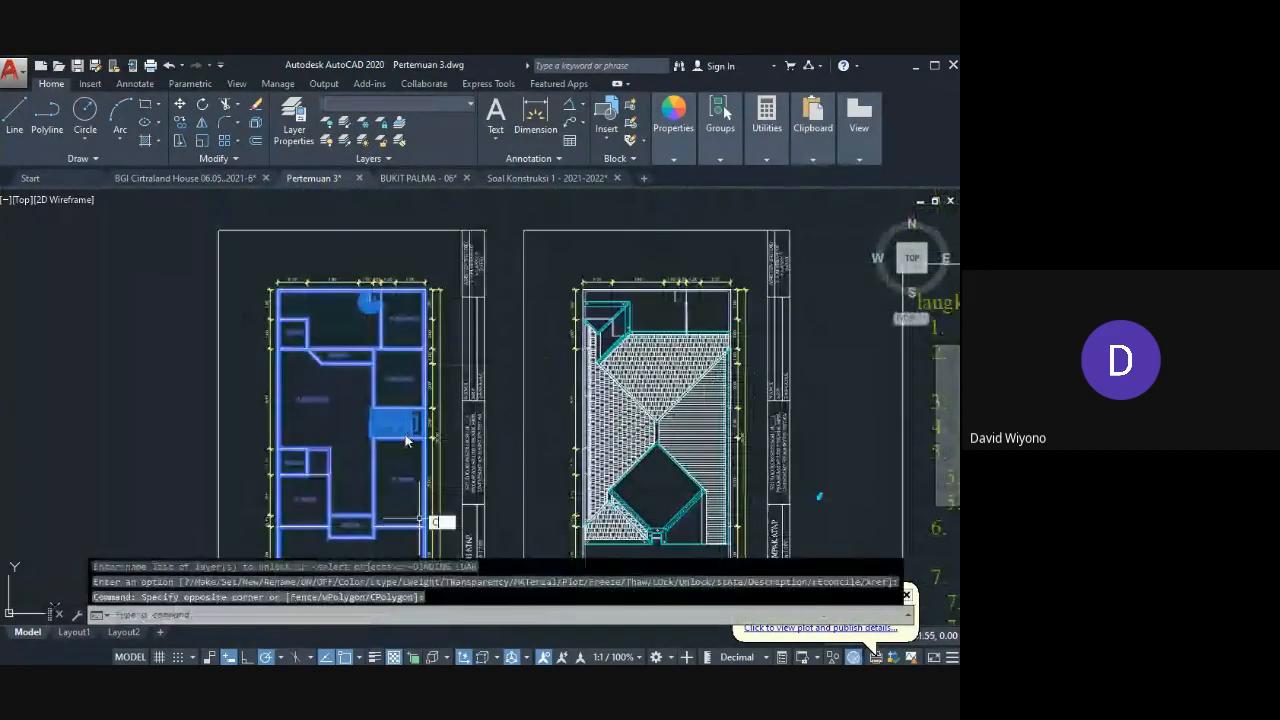
type("co")
key("Return")
scroll(425, 290, "up", 4)
left_click(437, 262)
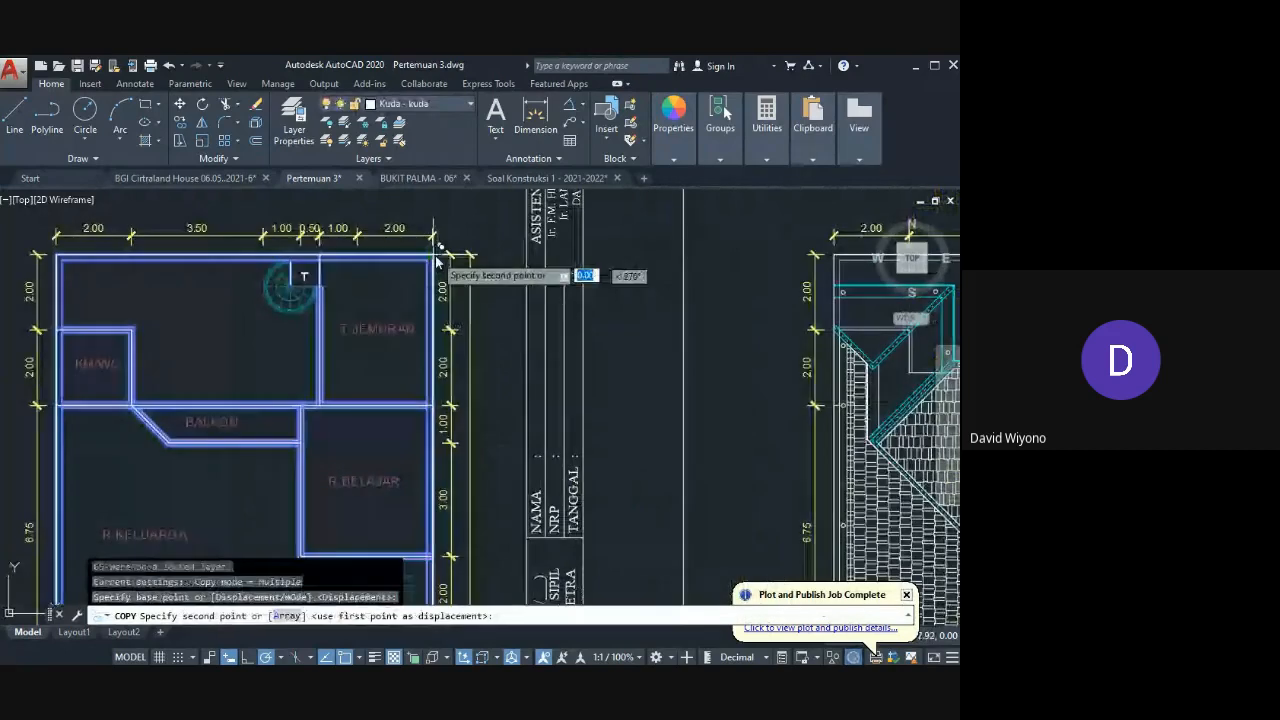
scroll(440, 300, "down", 5)
scroll(480, 420, "up", 5)
scroll(480, 420, "up", 6)
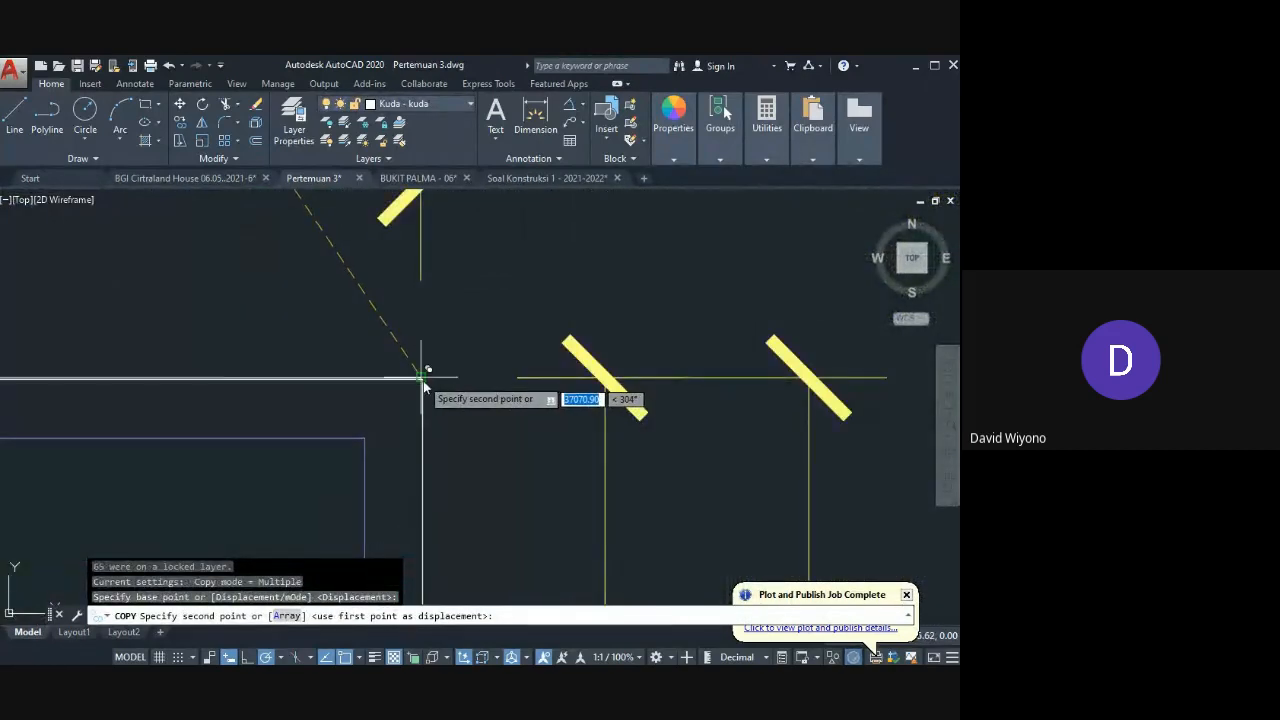
left_click(422, 390)
scroll(345, 508, "down", 5)
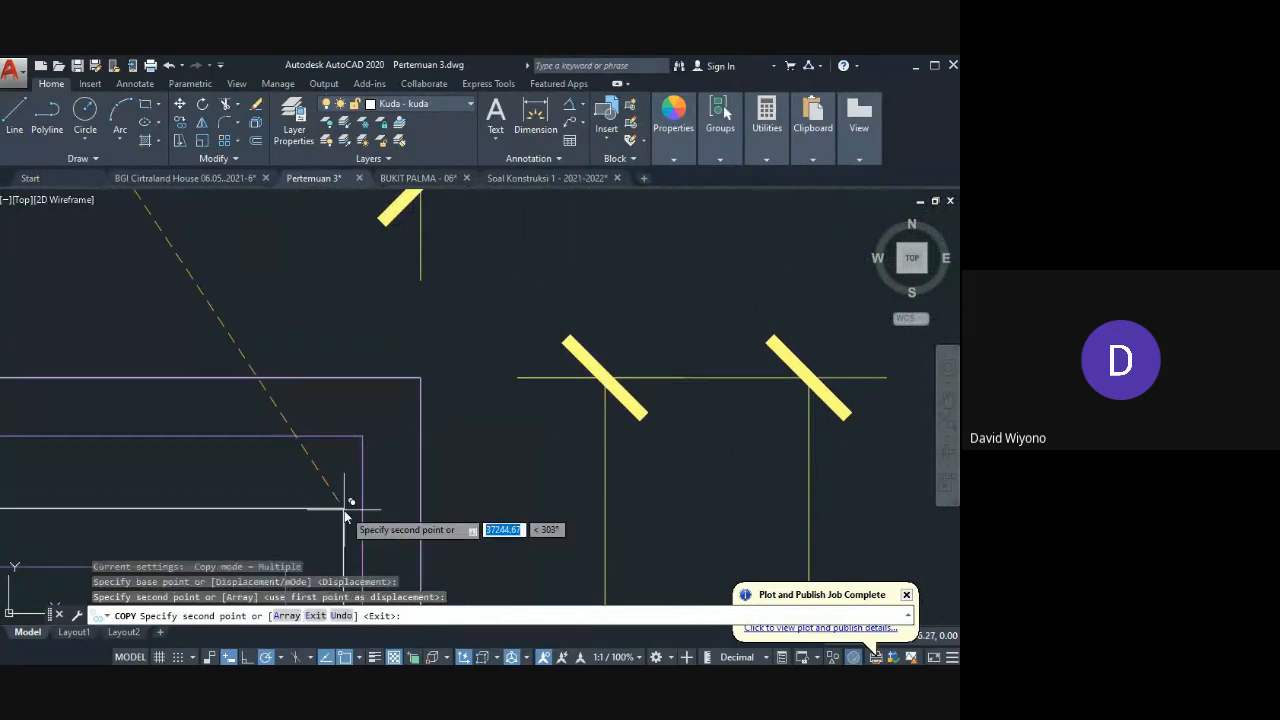
key("Escape")
Step: Draw a three-sided polyline along the centreline of the projecting walls near the roof structure plan's lower gutter notch
scroll(343, 528, "up", 6)
scroll(340, 522, "down", 5)
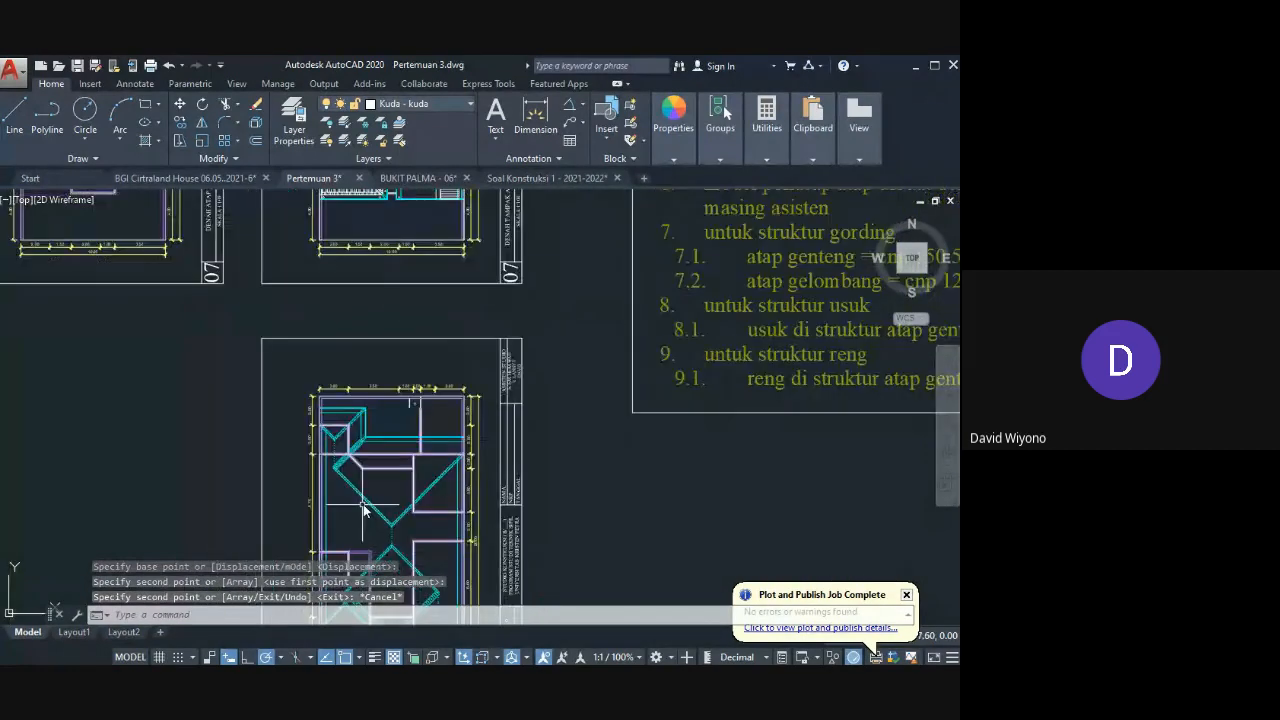
scroll(400, 420, "up", 7)
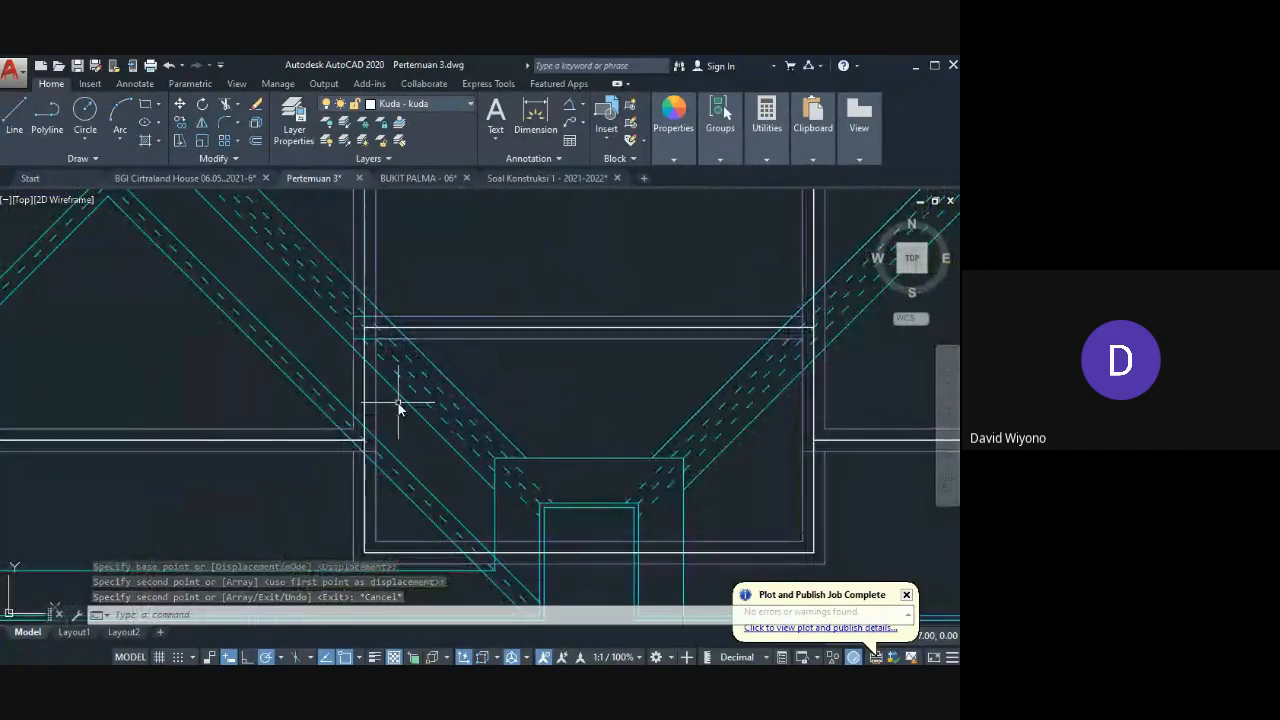
middle_click_drag(398, 404, 255, 323)
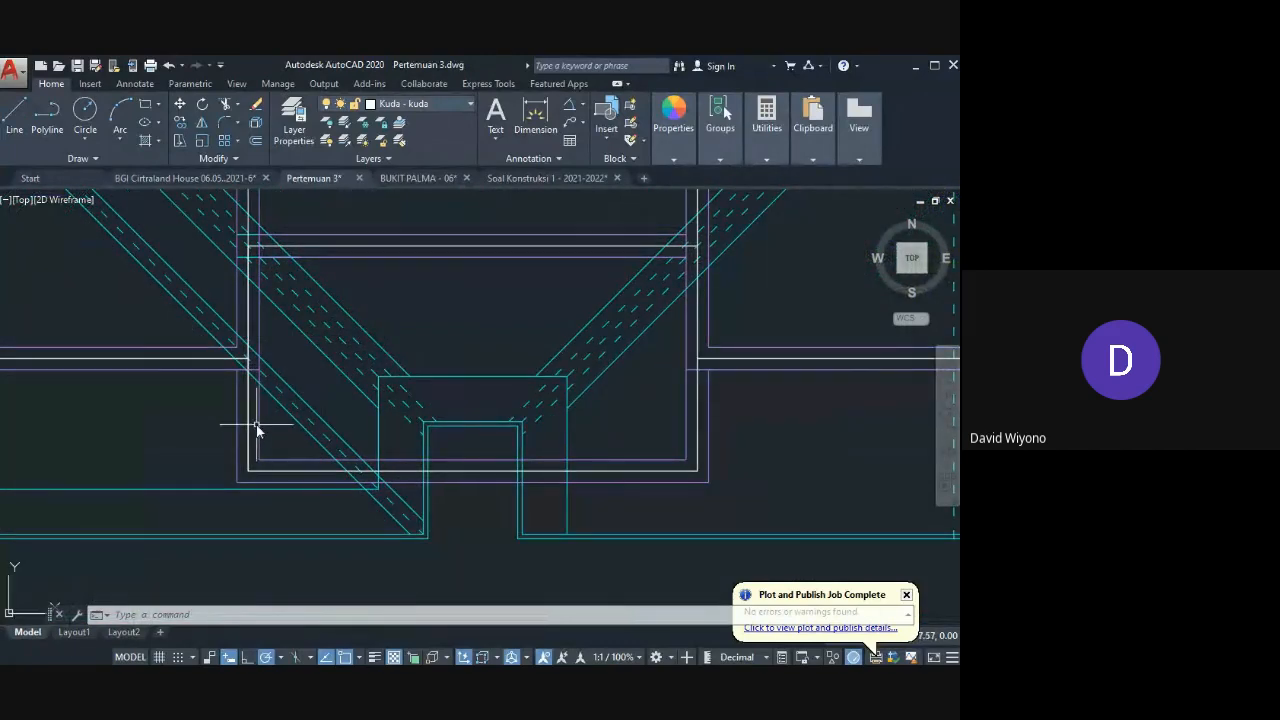
type("l")
key("Return")
left_click(249, 471)
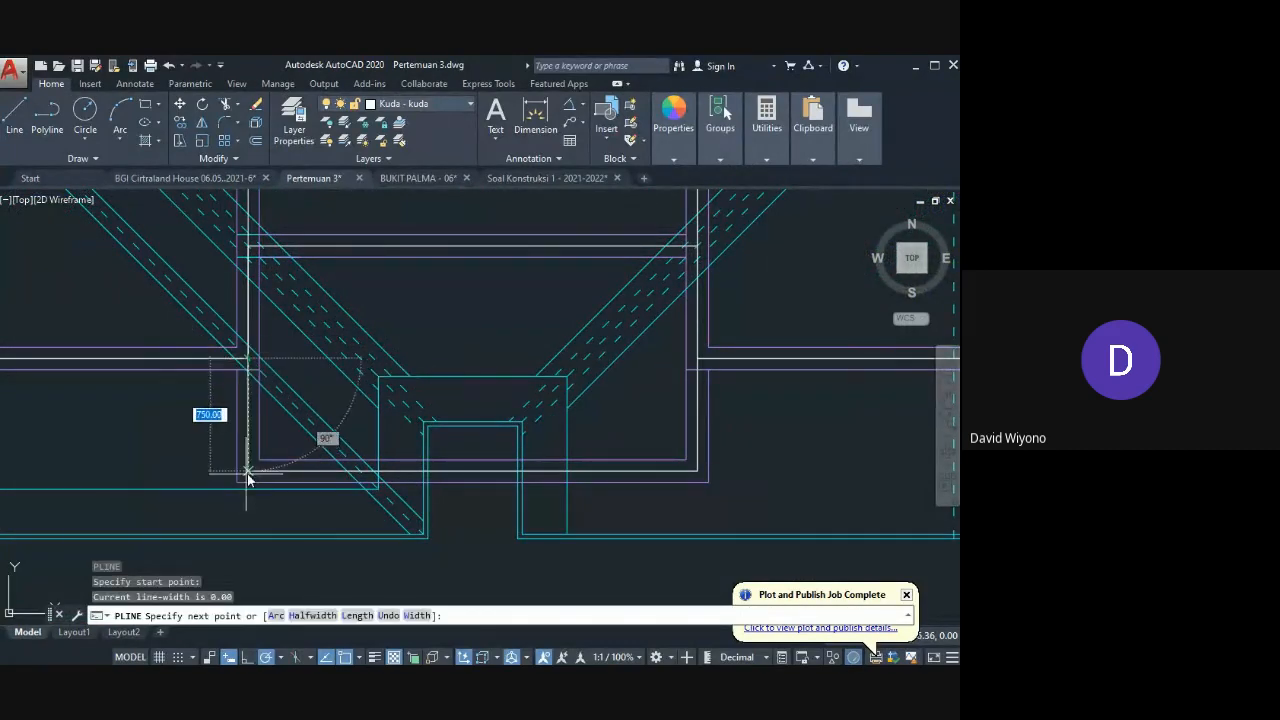
left_click(697, 471)
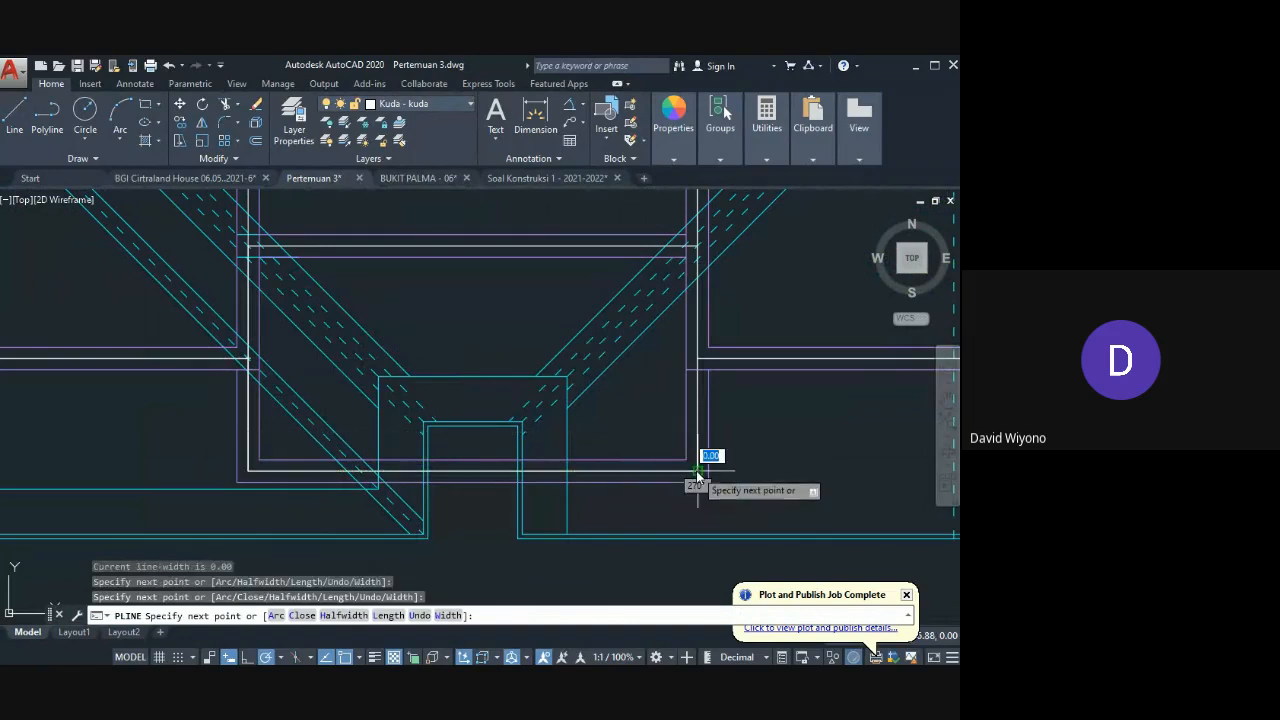
left_click(697, 359)
key("Escape")
Step: Offset the three-sided polyline 600 outward around the projecting walls
type("o")
key("Return")
type("6")
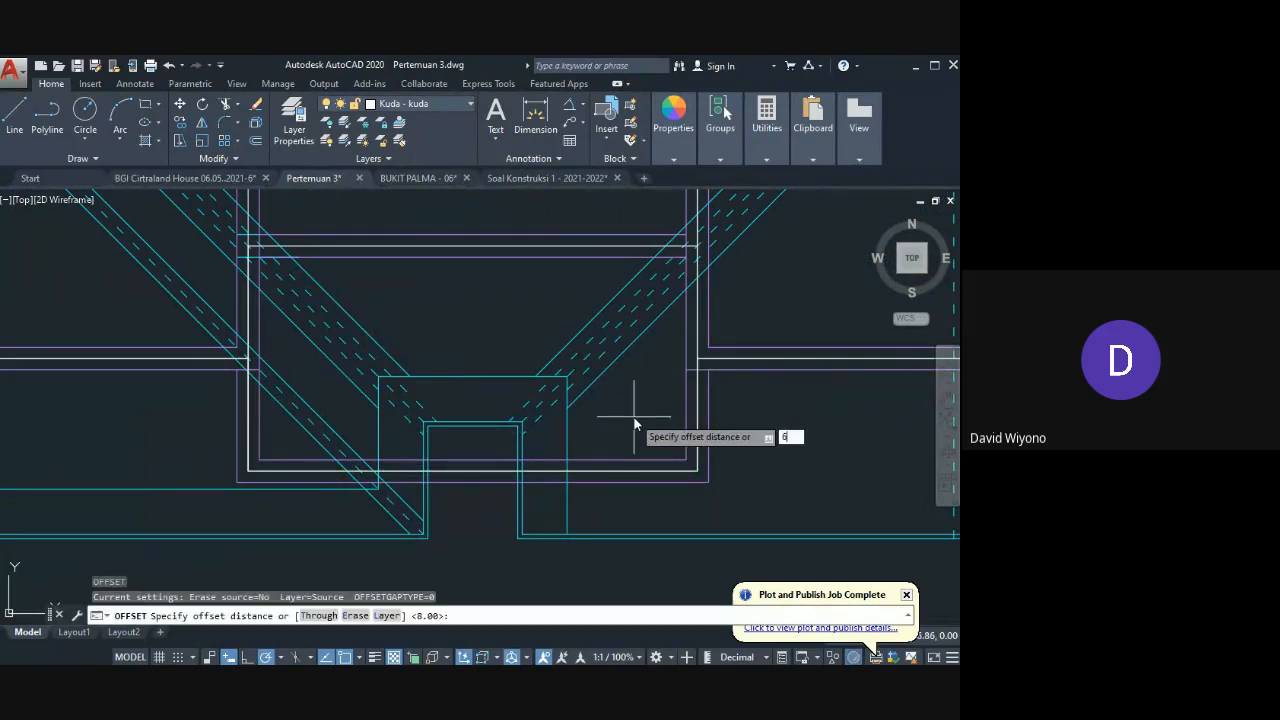
type("00")
key("Return")
left_click(636, 470)
mouse_move(634, 458)
middle_mouse_down()
mouse_move(623, 372)
mouse_move(488, 553)
middle_mouse_up()
scroll(623, 368, "down", 2)
left_click(574, 448)
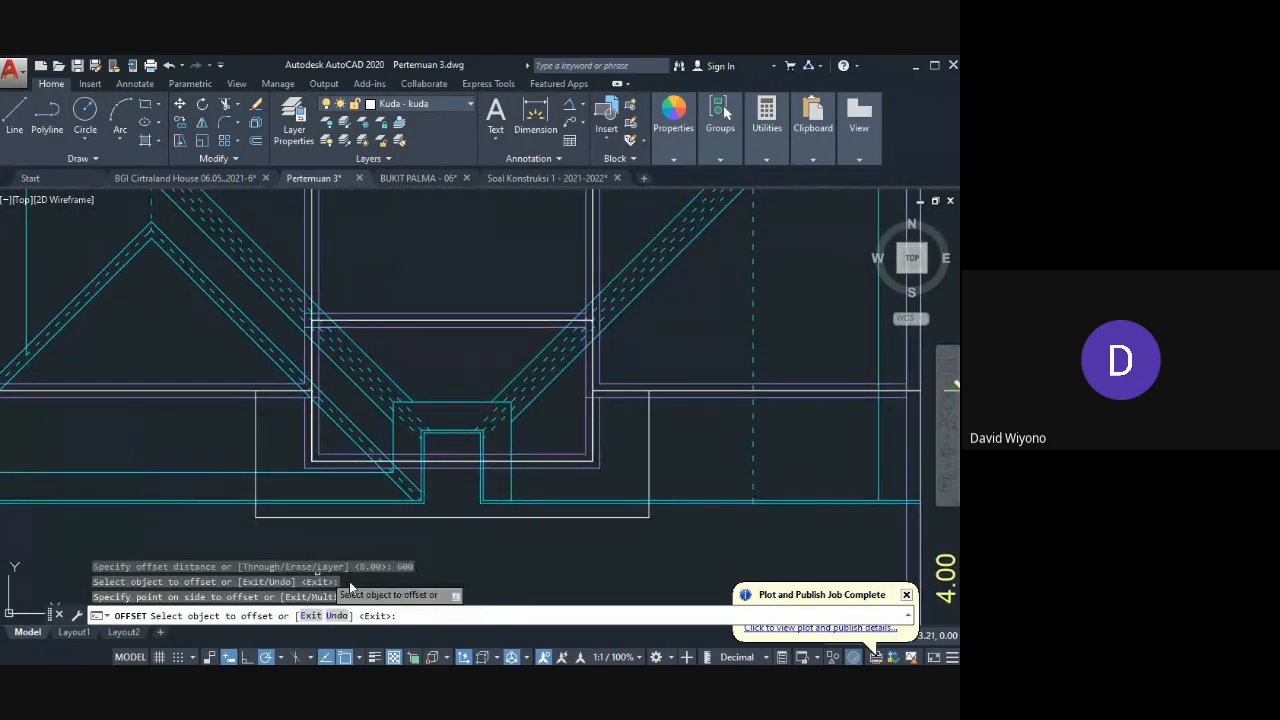
key("Return")
Step: Offset the outer three-sided outline 30 inward to form a double edge
key("Return")
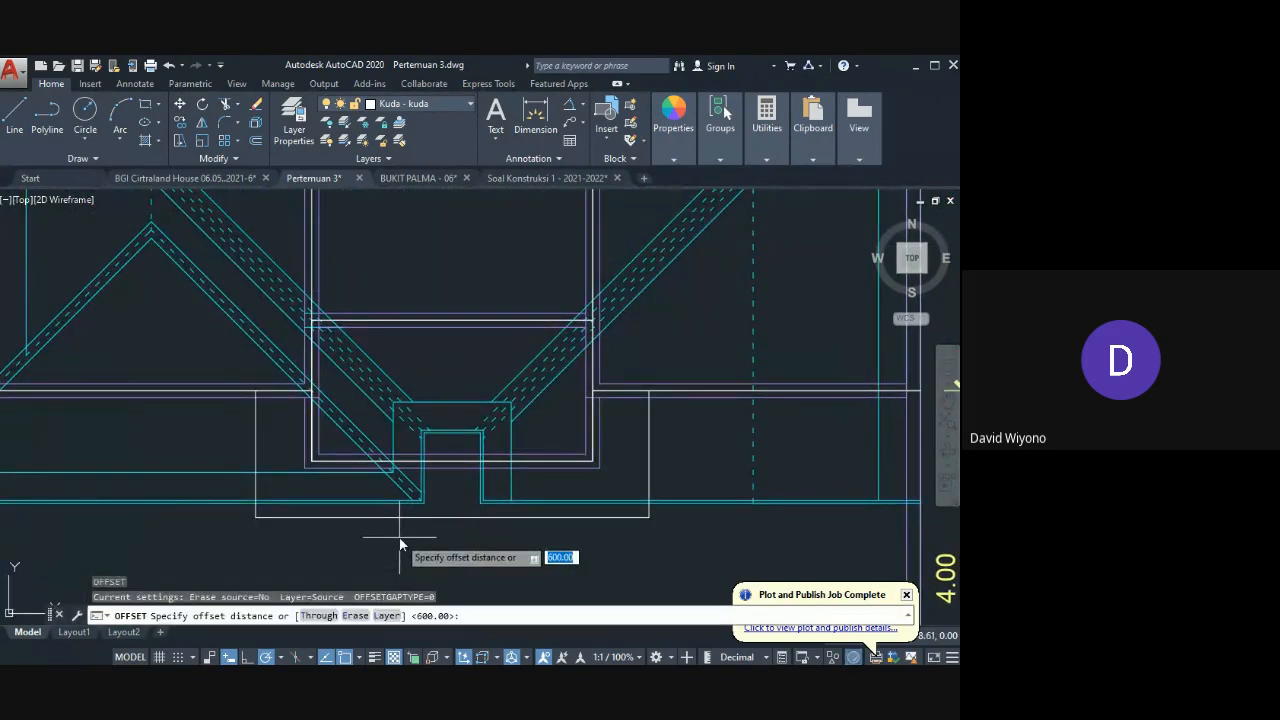
type("30")
key("Return")
left_click(431, 520)
left_click(441, 517)
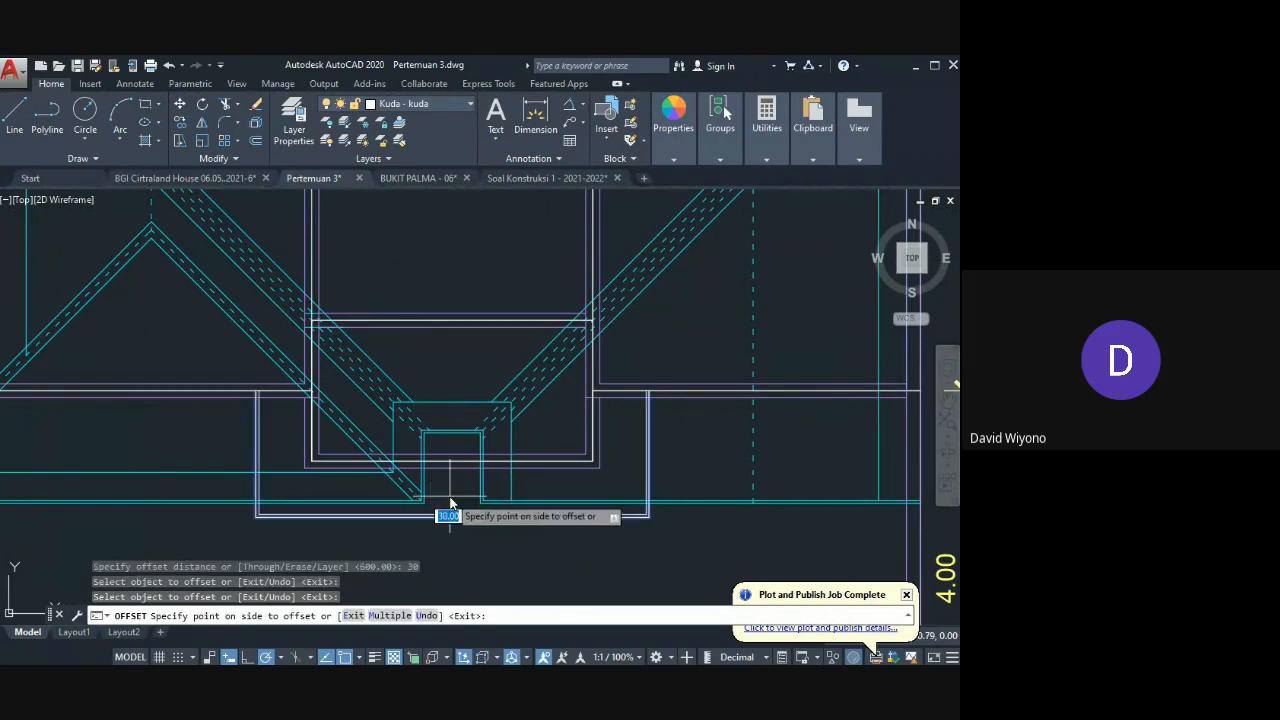
left_click(449, 504)
key("Return")
Step: Draw a line along the bottom of the inner outline, between its two lower corners
scroll(210, 456, "up", 4)
scroll(300, 505, "down", 2)
middle_click_drag(300, 505, 145, 430)
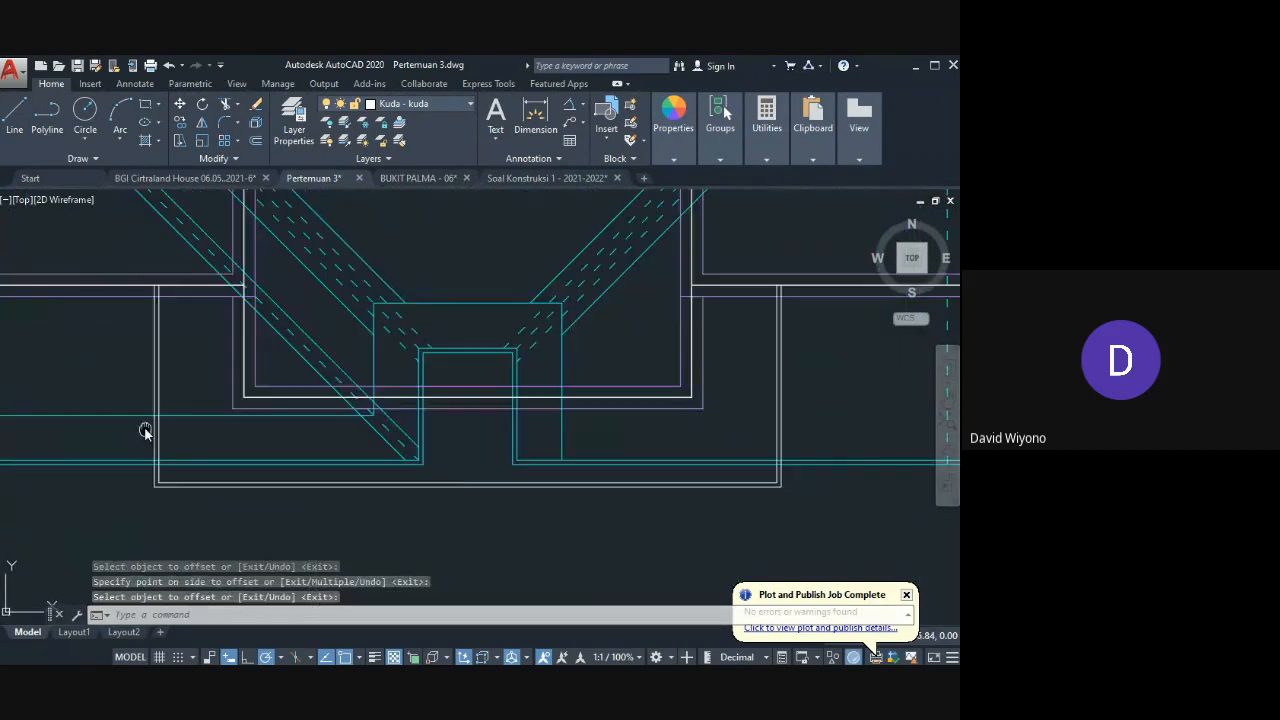
middle_click_drag(281, 505, 336, 555)
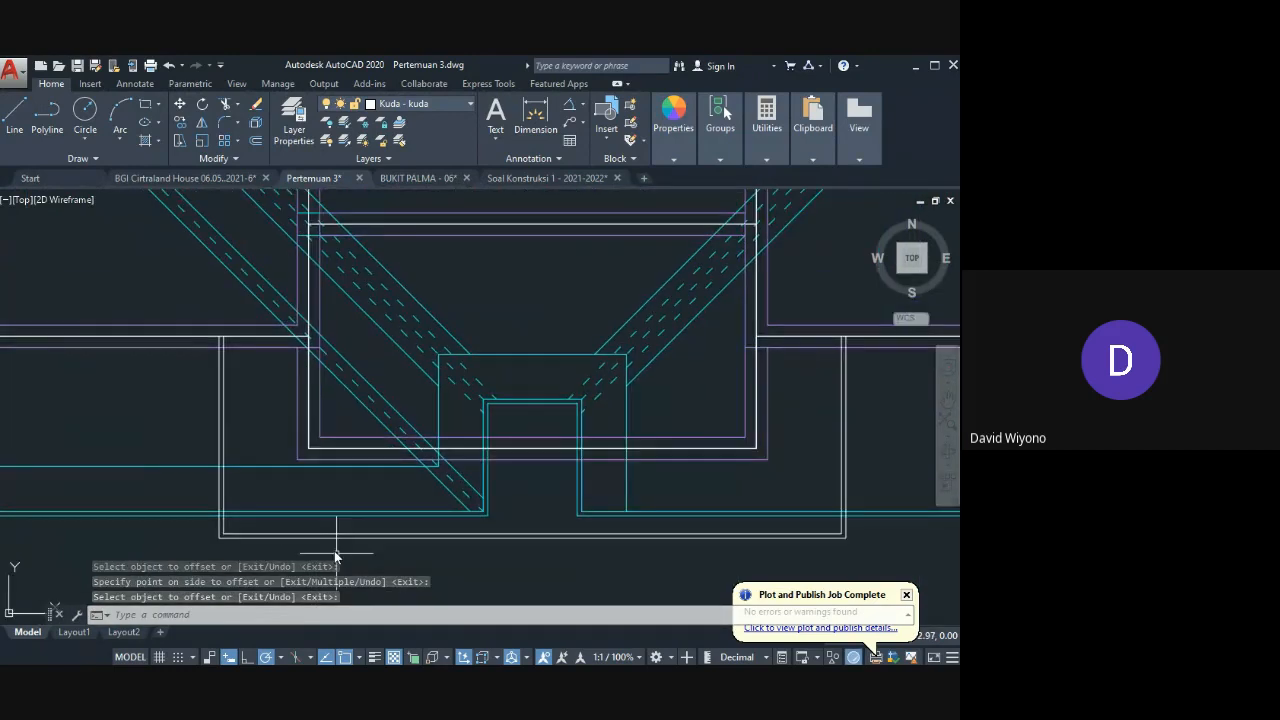
type("l")
key("Return")
scroll(225, 534, "up", 2)
left_click(228, 534)
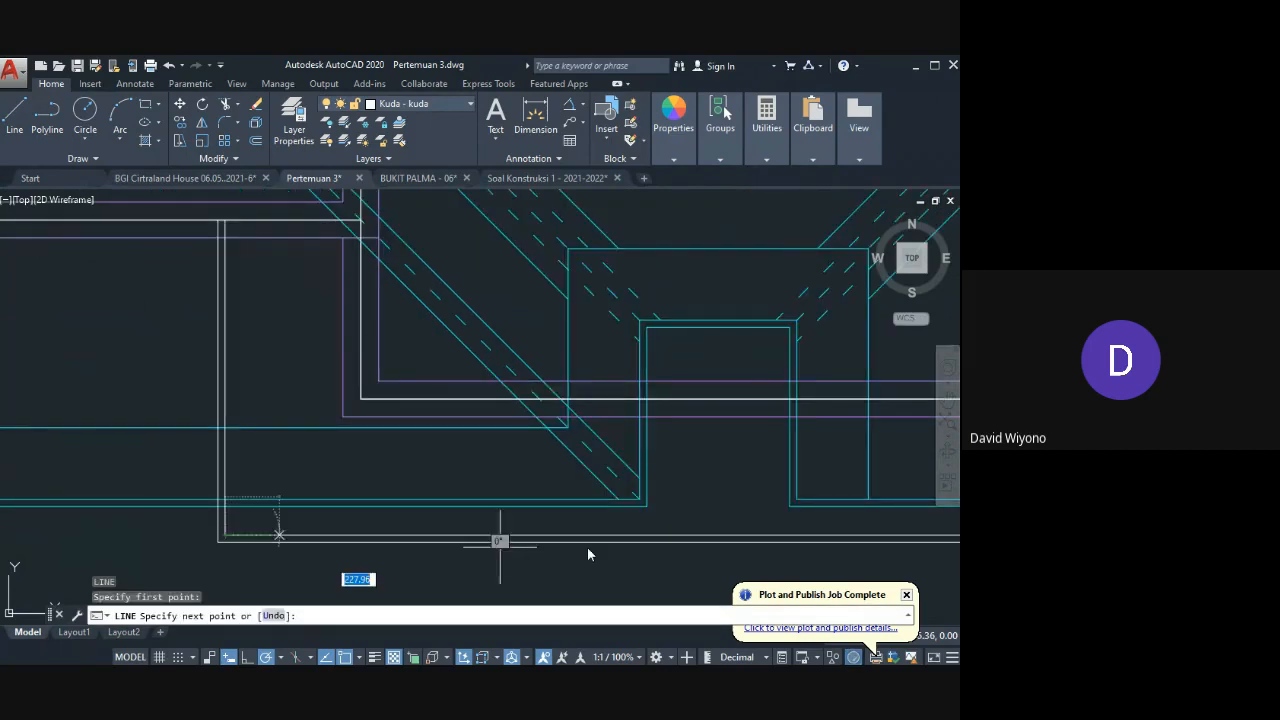
middle_click_drag(680, 546, 345, 521)
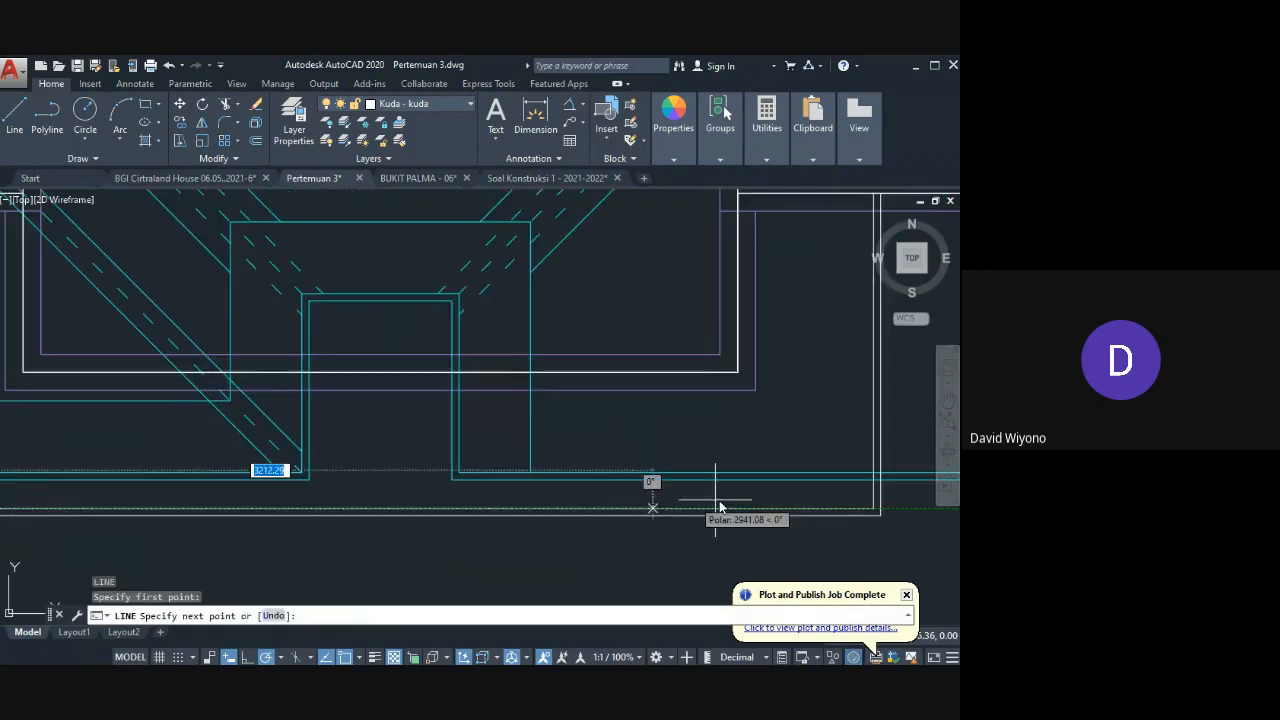
left_click(875, 510)
key("Return")
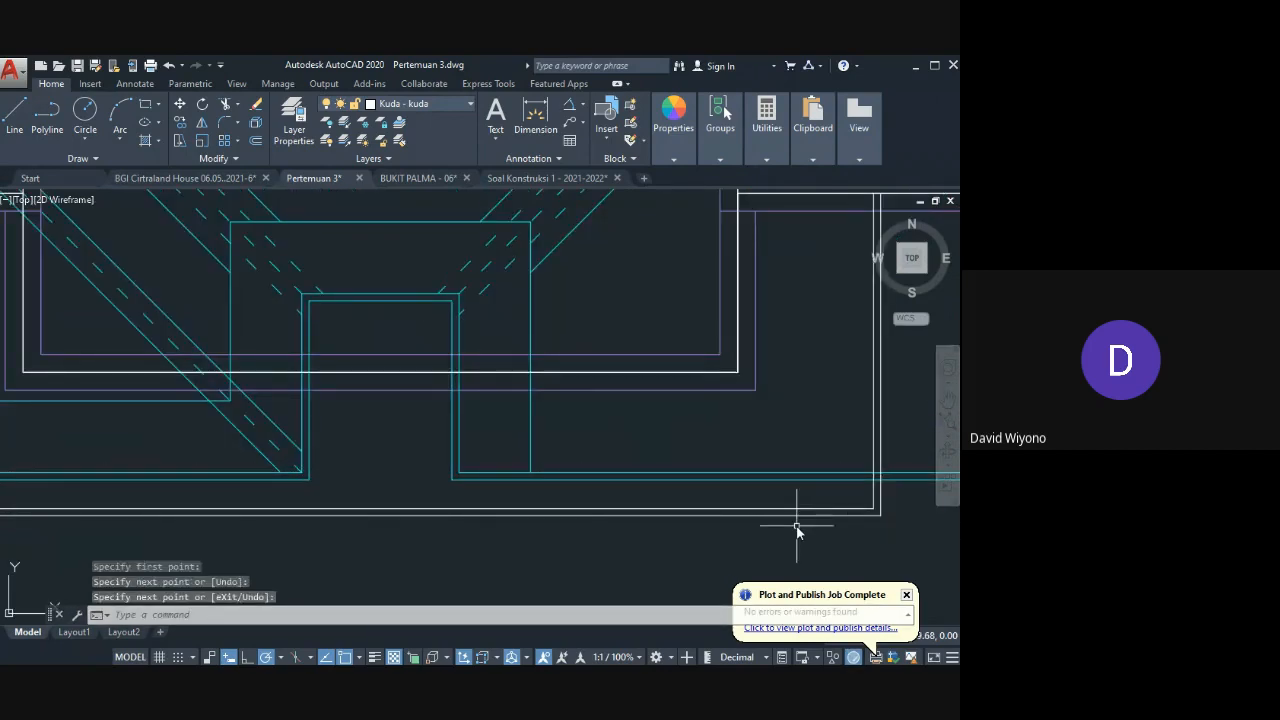
Step: Move the line on the inner outline's bottom edge 300 upward
left_click(537, 509)
type("m")
key("Return")
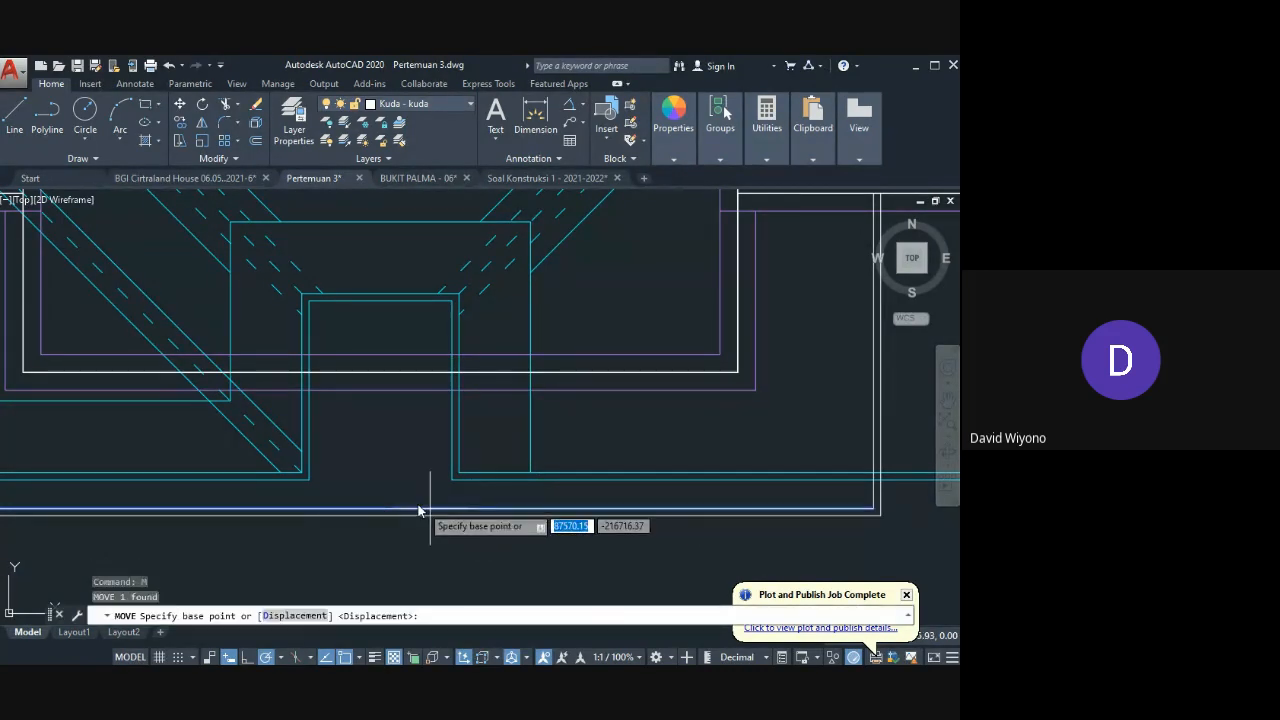
left_click(404, 509)
type("300")
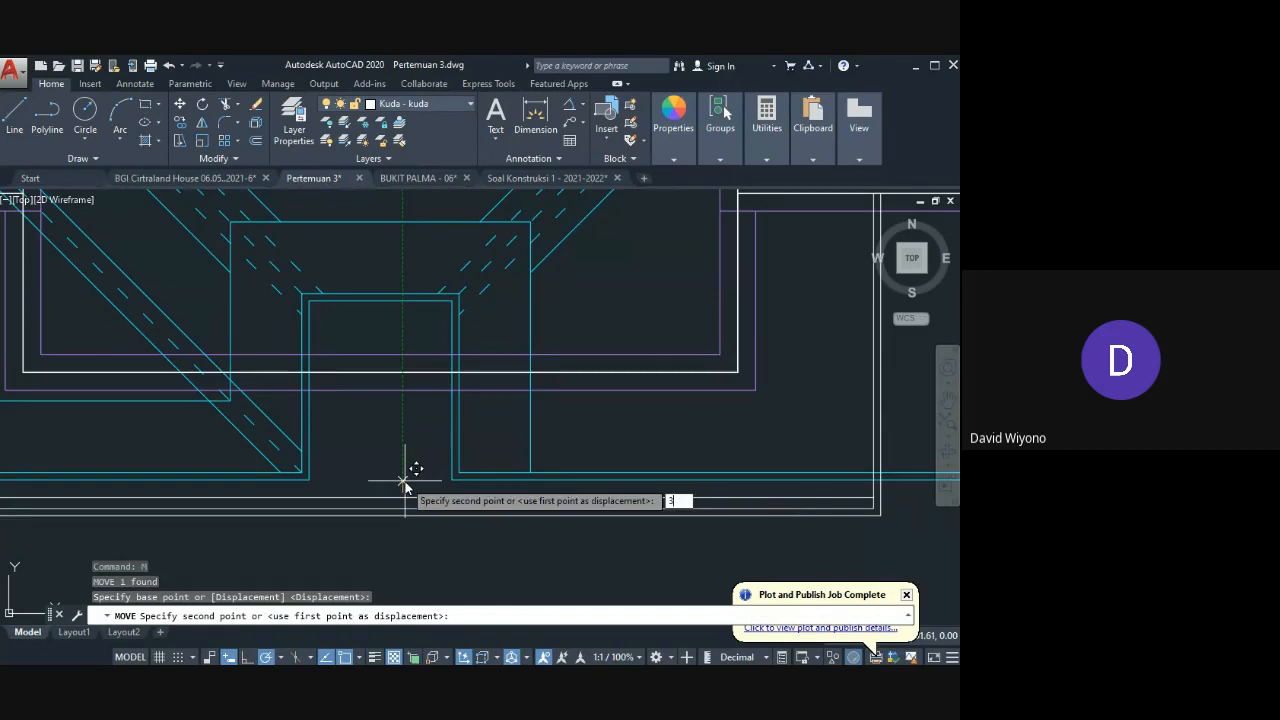
key("Return")
Step: Copy the double outline and its inner line to the same place on the hatched roof plan above
mouse_move(403, 486)
middle_mouse_down()
mouse_move(417, 451)
mouse_move(452, 496)
mouse_move(461, 458)
middle_mouse_up()
scroll(461, 458, "down", 2)
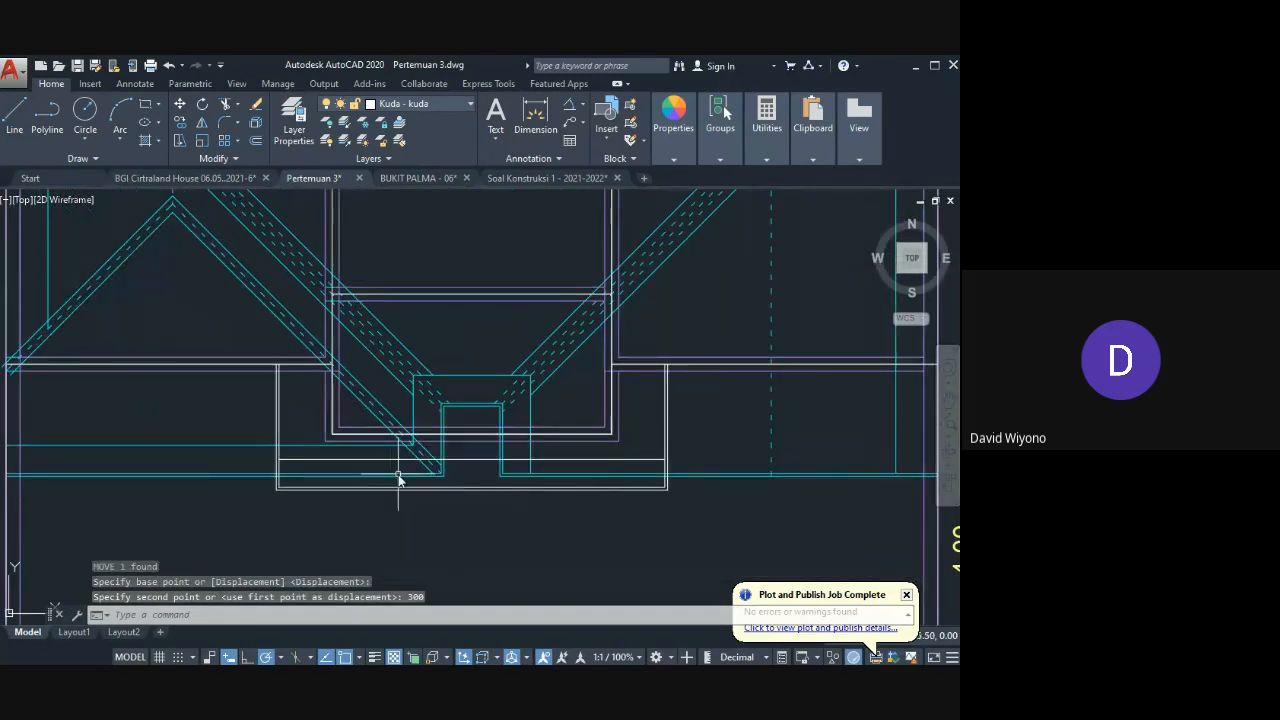
scroll(398, 474, "up", 1)
left_click(503, 445)
scroll(490, 485, "down", 5)
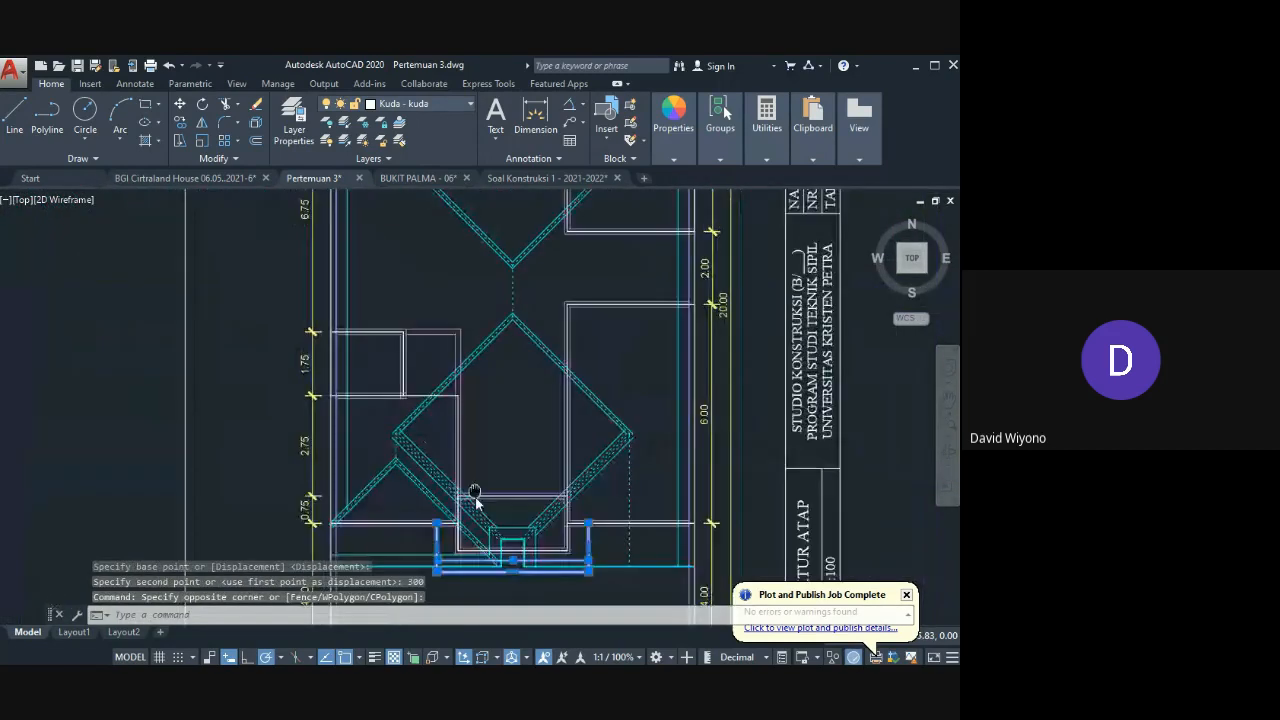
scroll(518, 403, "up", 5)
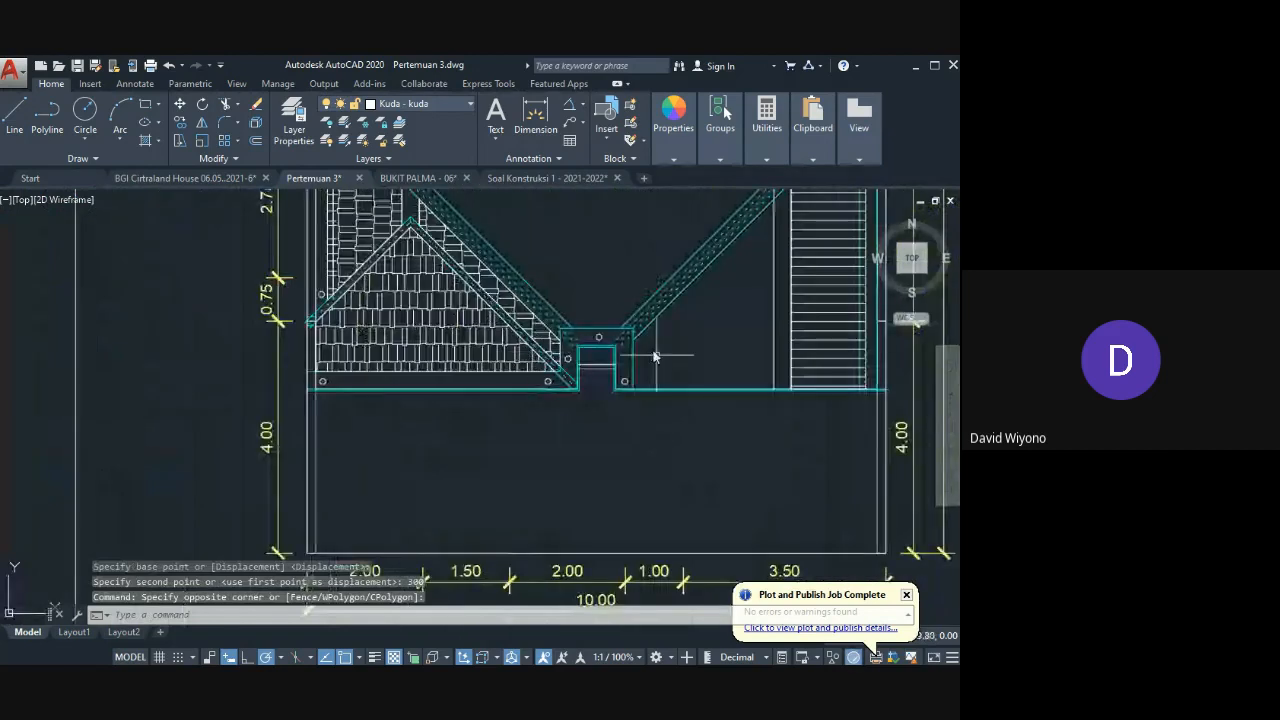
scroll(540, 453, "down", 7)
scroll(474, 444, "up", 6)
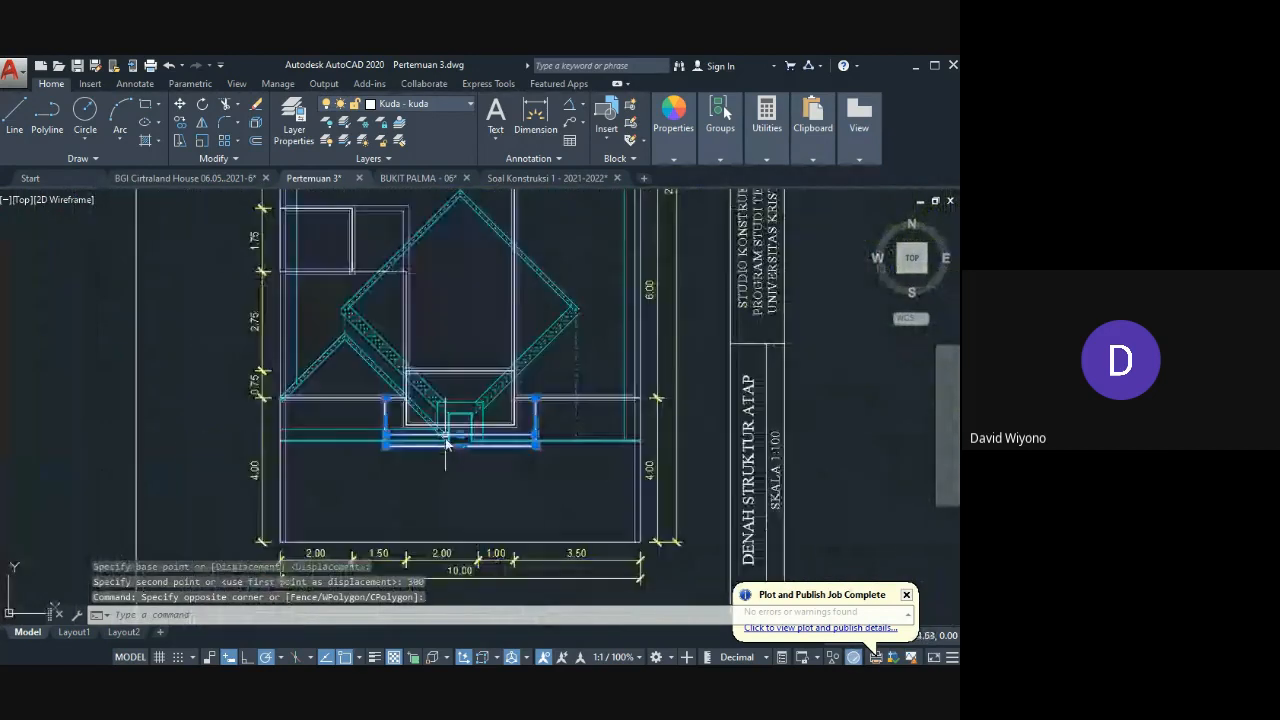
type("co")
key("Return")
scroll(500, 440, "down", 6)
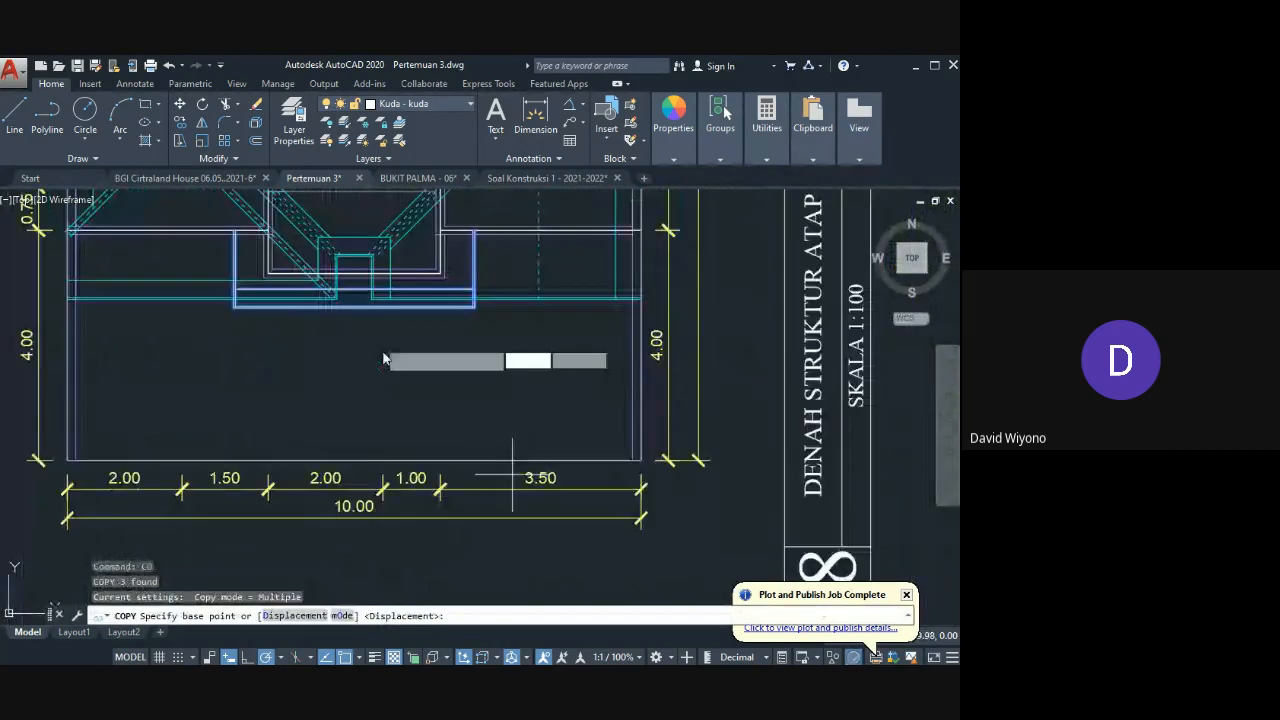
left_click(547, 419)
scroll(547, 419, "down", 5)
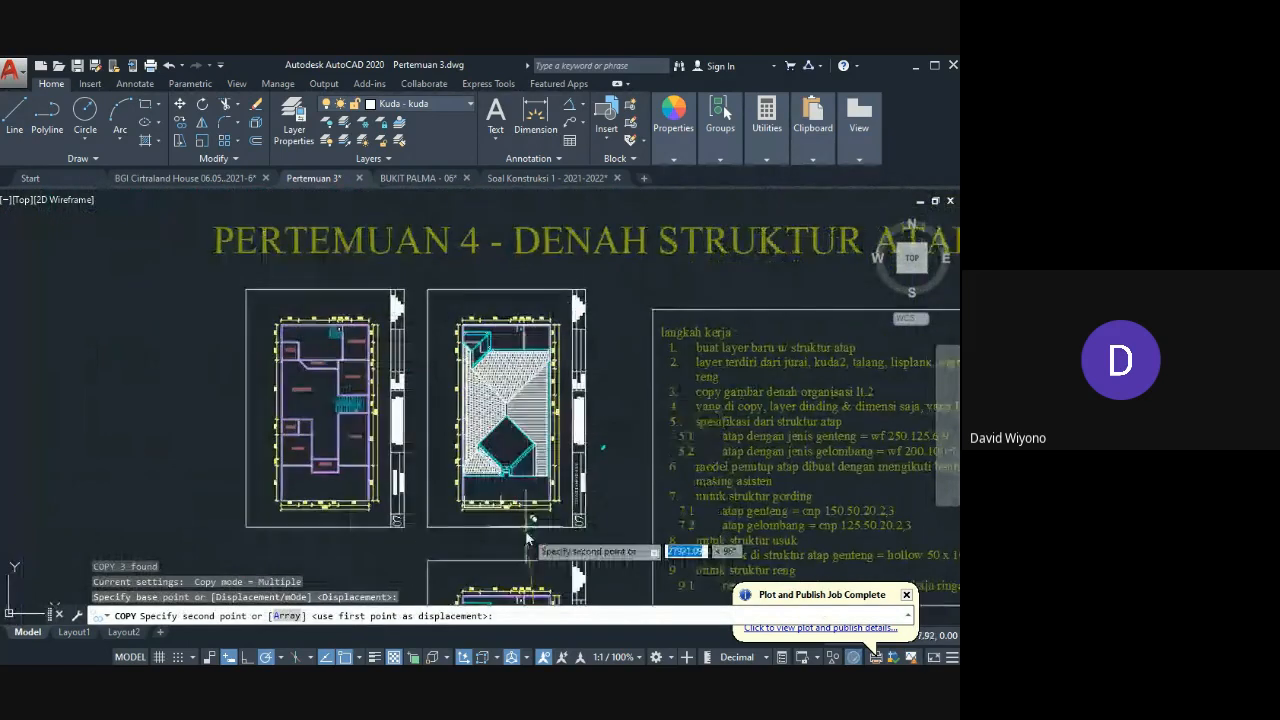
scroll(560, 465, "up", 6)
left_click(625, 495)
key("Return")
Step: Send the copied double outline and inner line on the hatched roof plan behind all other objects
middle_click_drag(437, 444, 485, 550)
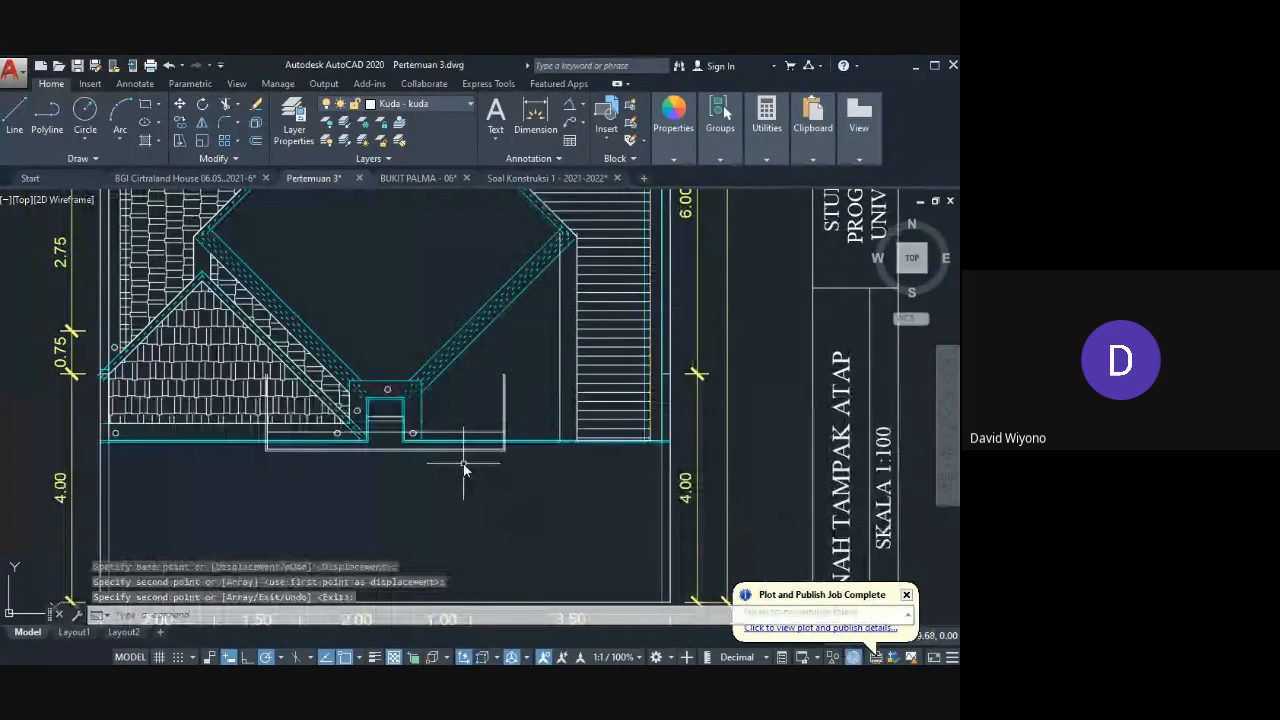
scroll(465, 462, "up", 3)
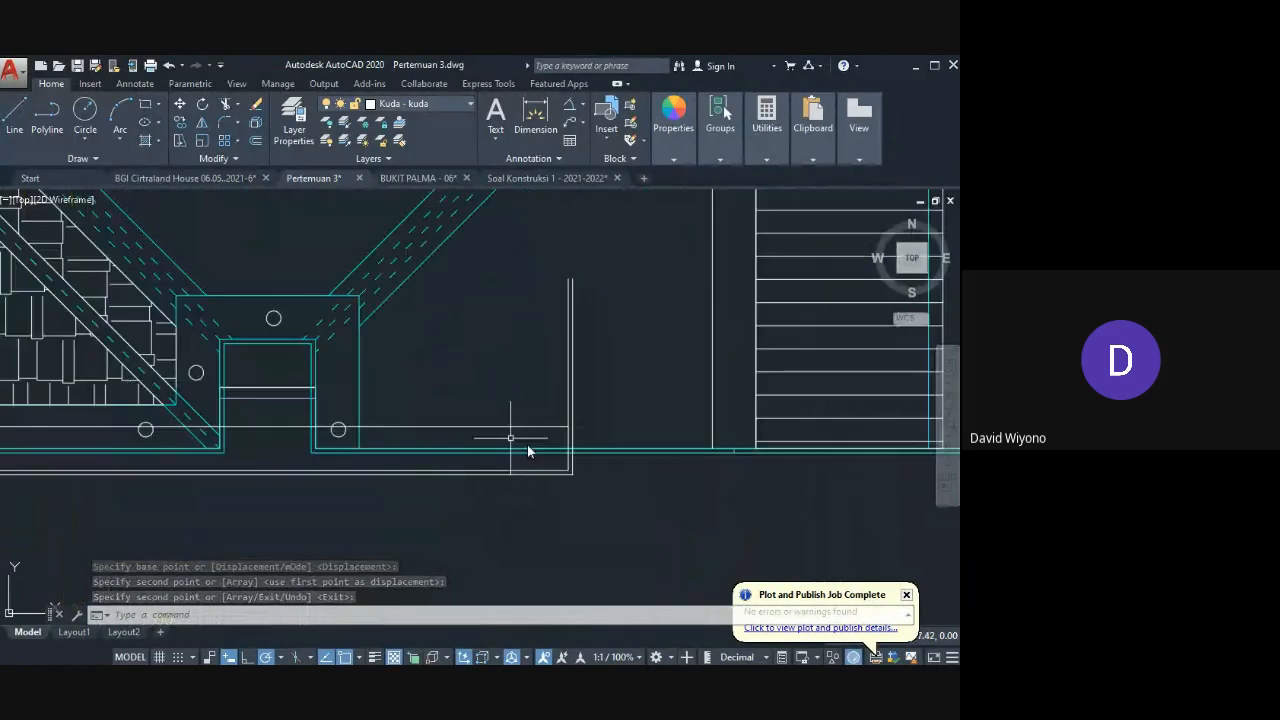
left_click(537, 427)
middle_click_drag(318, 459, 597, 451)
left_click(274, 412)
left_click(243, 427)
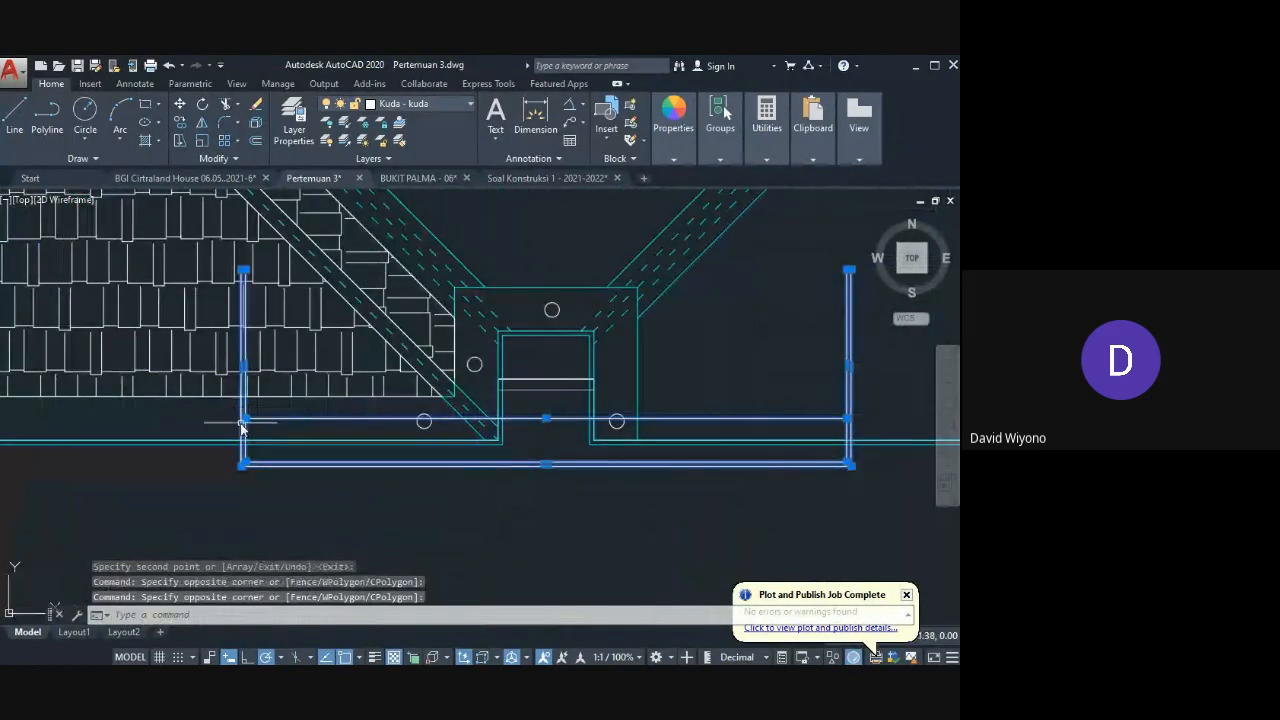
right_click(412, 592)
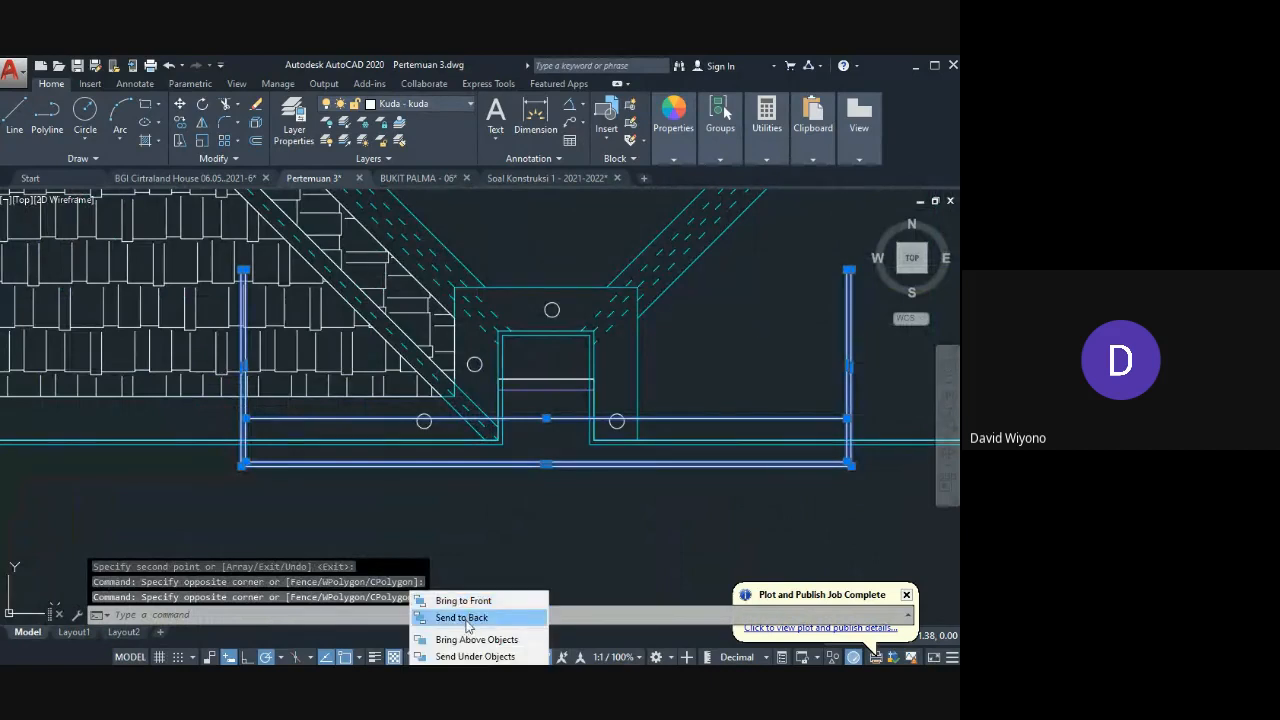
left_click(458, 617)
Step: Trace a polyline around the gutter notch and along the part of the inner outline projecting below the hatched roof plan's lower edge
mouse_move(425, 452)
middle_mouse_down()
mouse_move(417, 478)
mouse_move(310, 517)
middle_mouse_up()
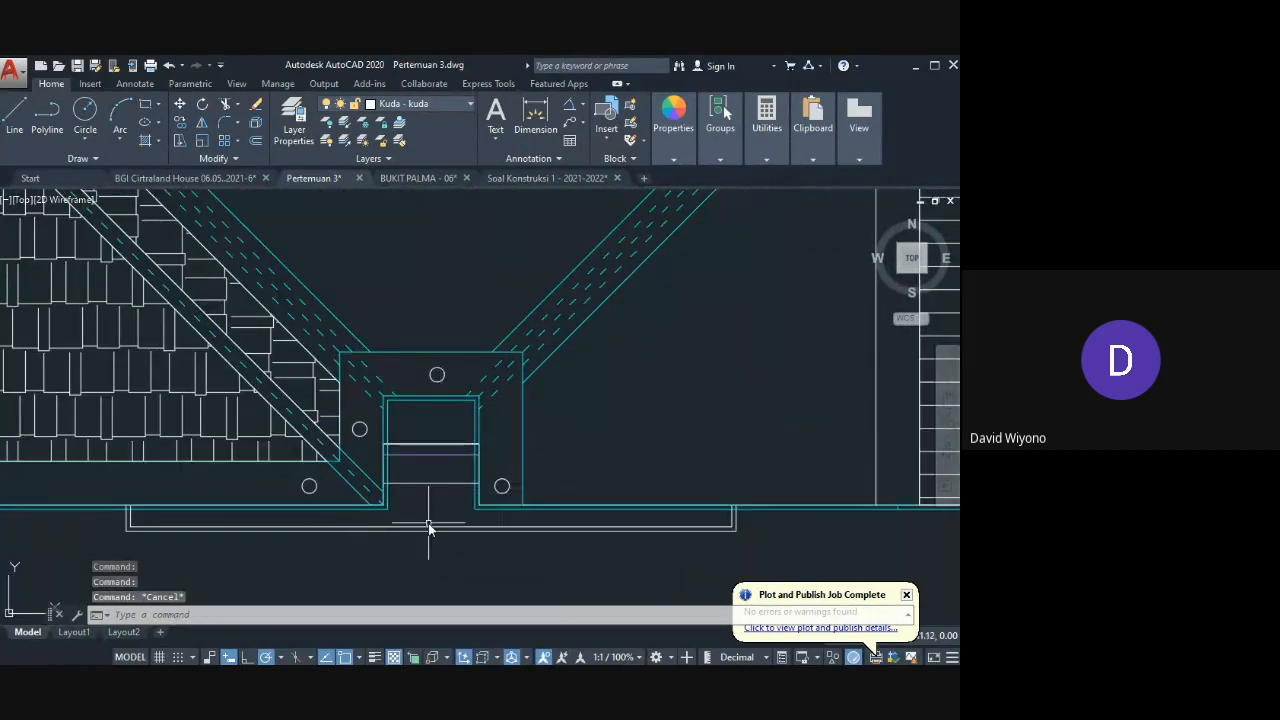
type("L")
key("Return")
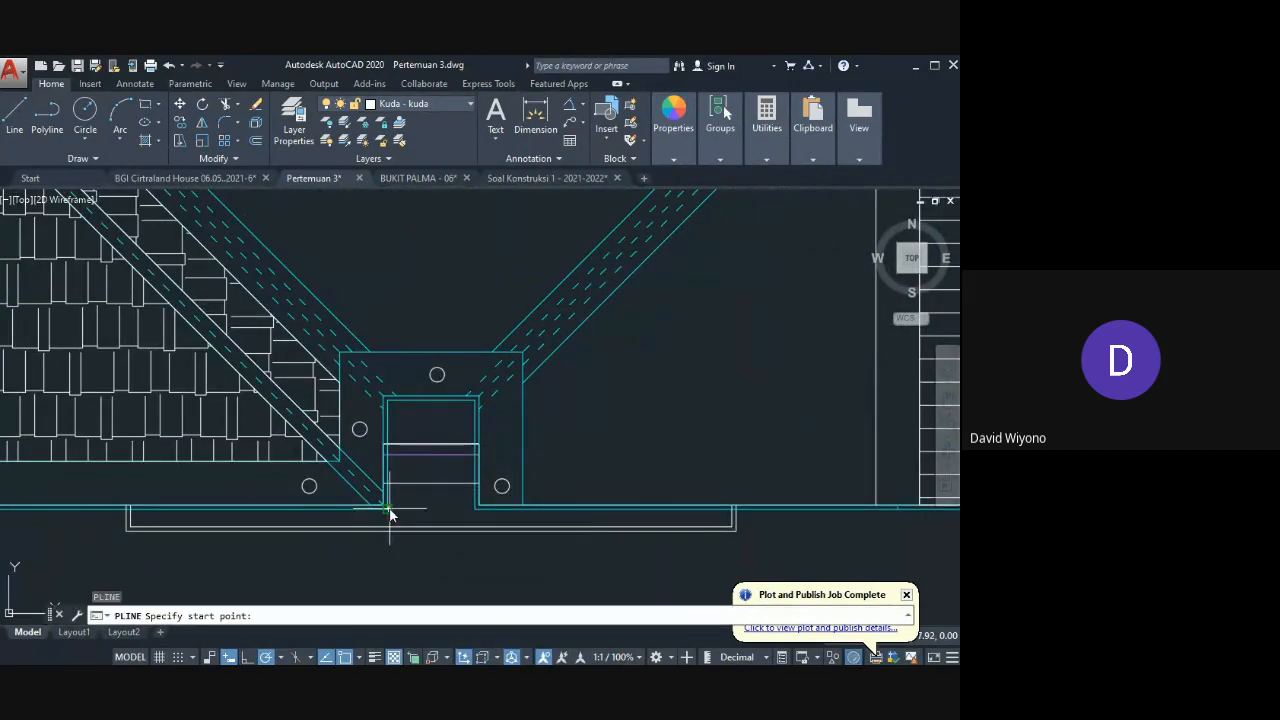
left_click(388, 507)
scroll(477, 412, "up", 4)
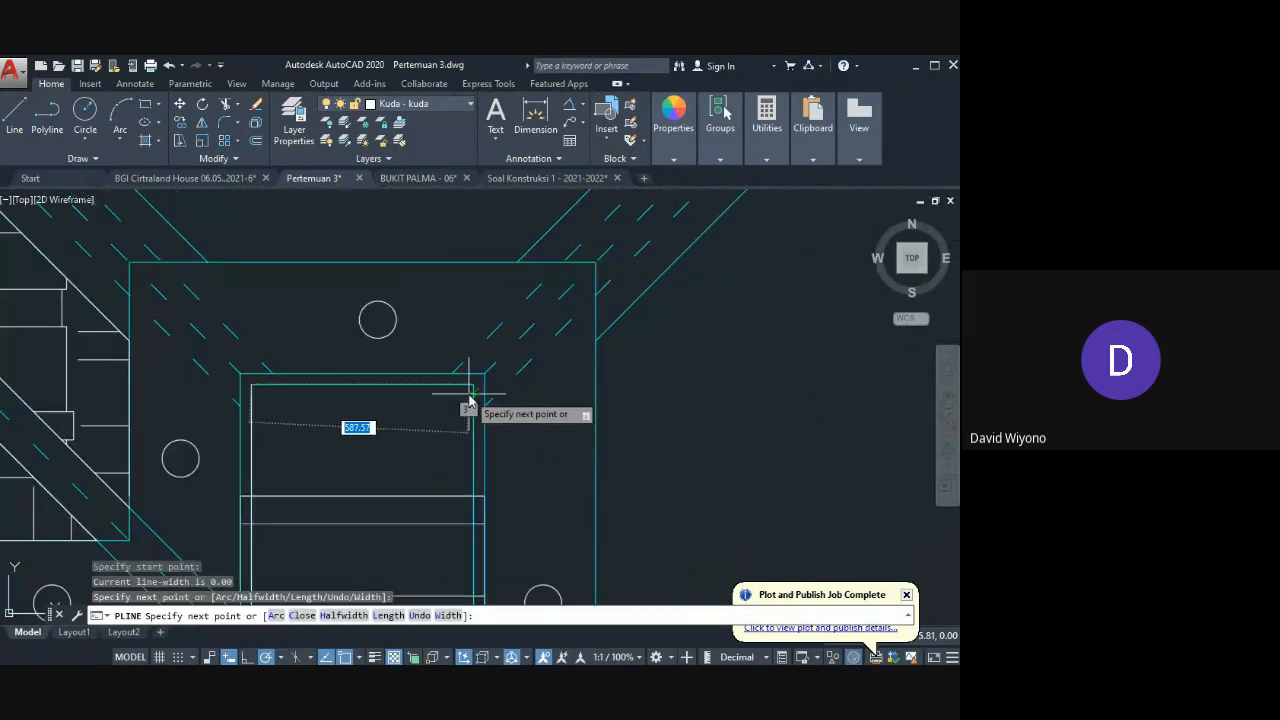
left_click(470, 386)
middle_click_drag(480, 540, 464, 379)
scroll(464, 379, "down", 2)
left_click(463, 448)
middle_click_drag(814, 466, 651, 448)
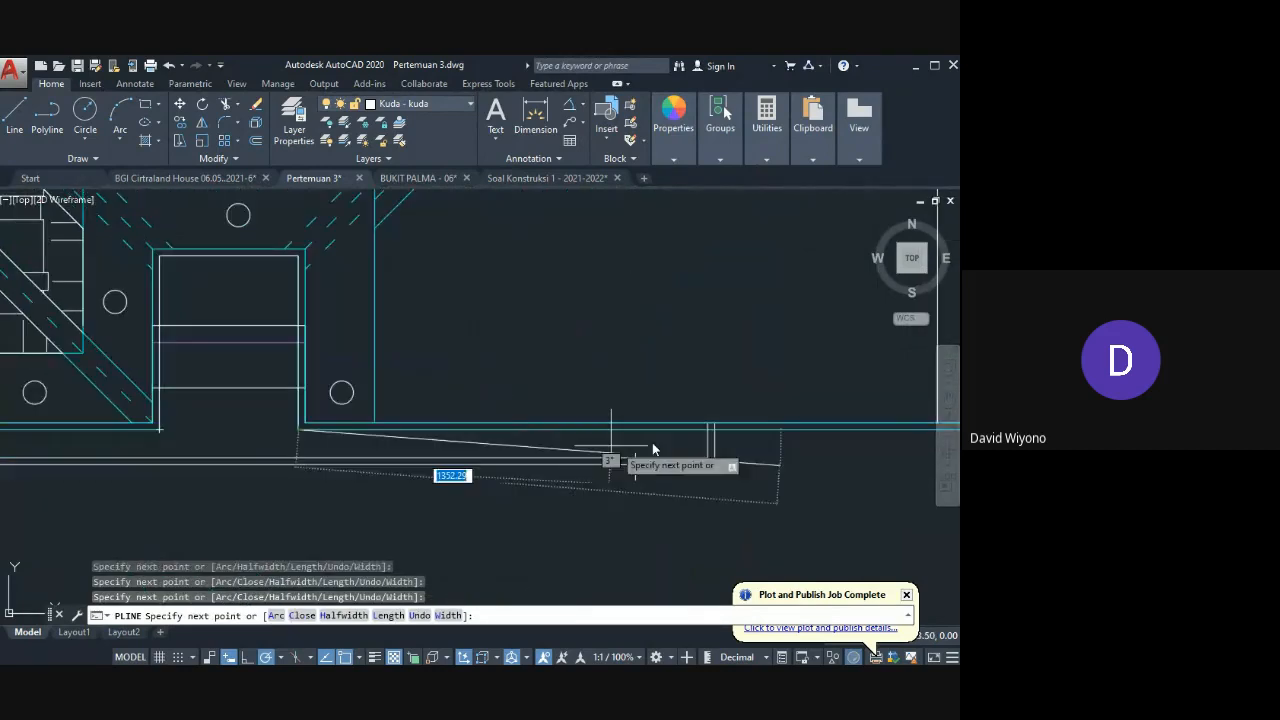
left_click(709, 432)
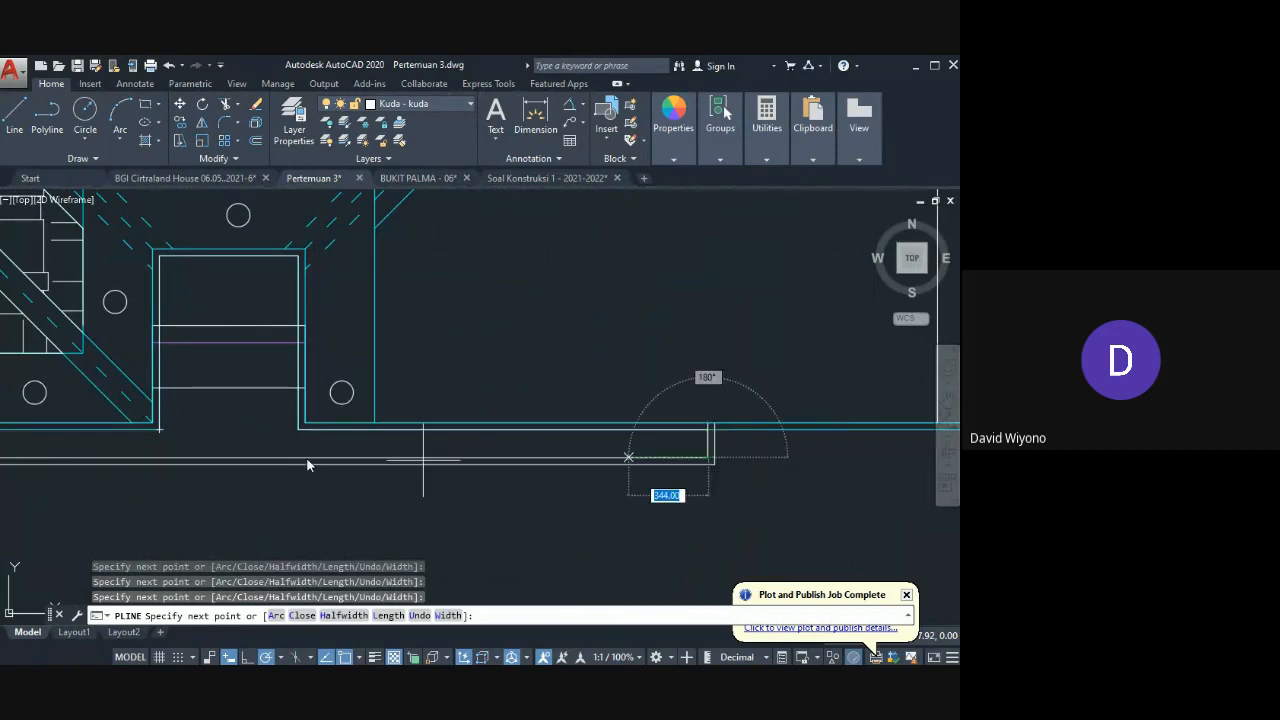
middle_click_drag(307, 465, 389, 446)
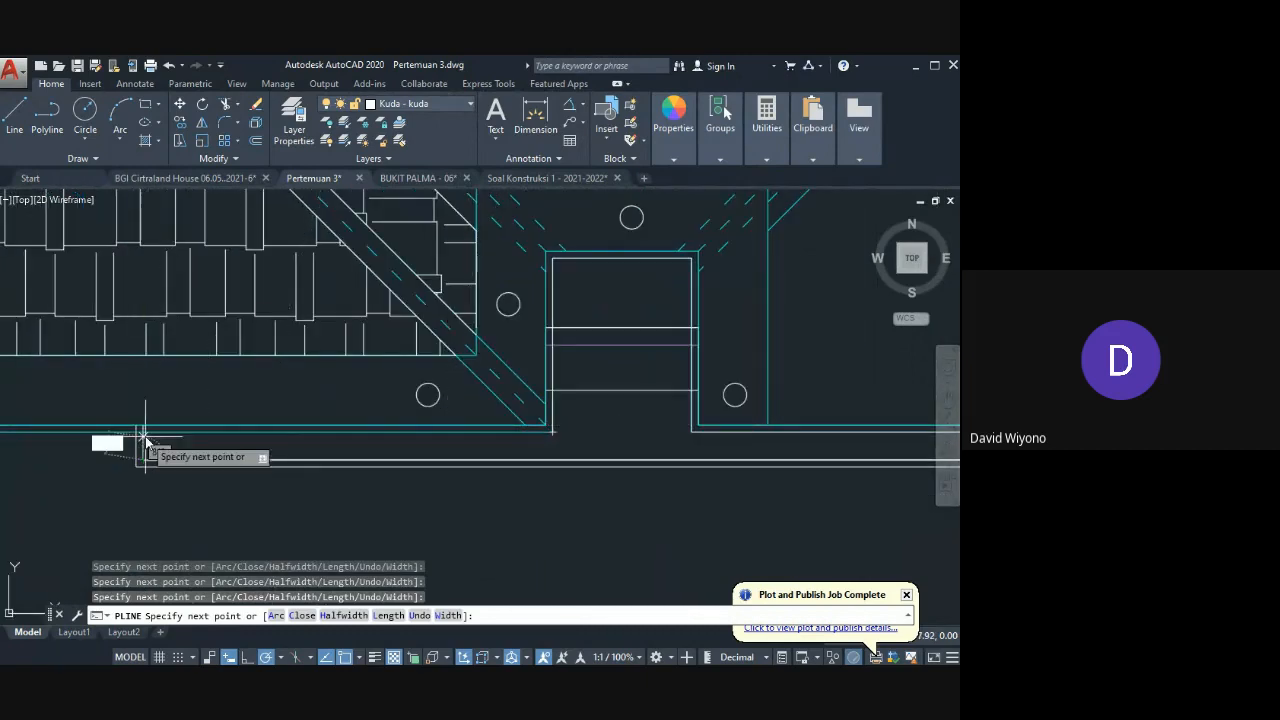
key("Escape")
middle_click_drag(502, 456, 346, 489)
key("Escape")
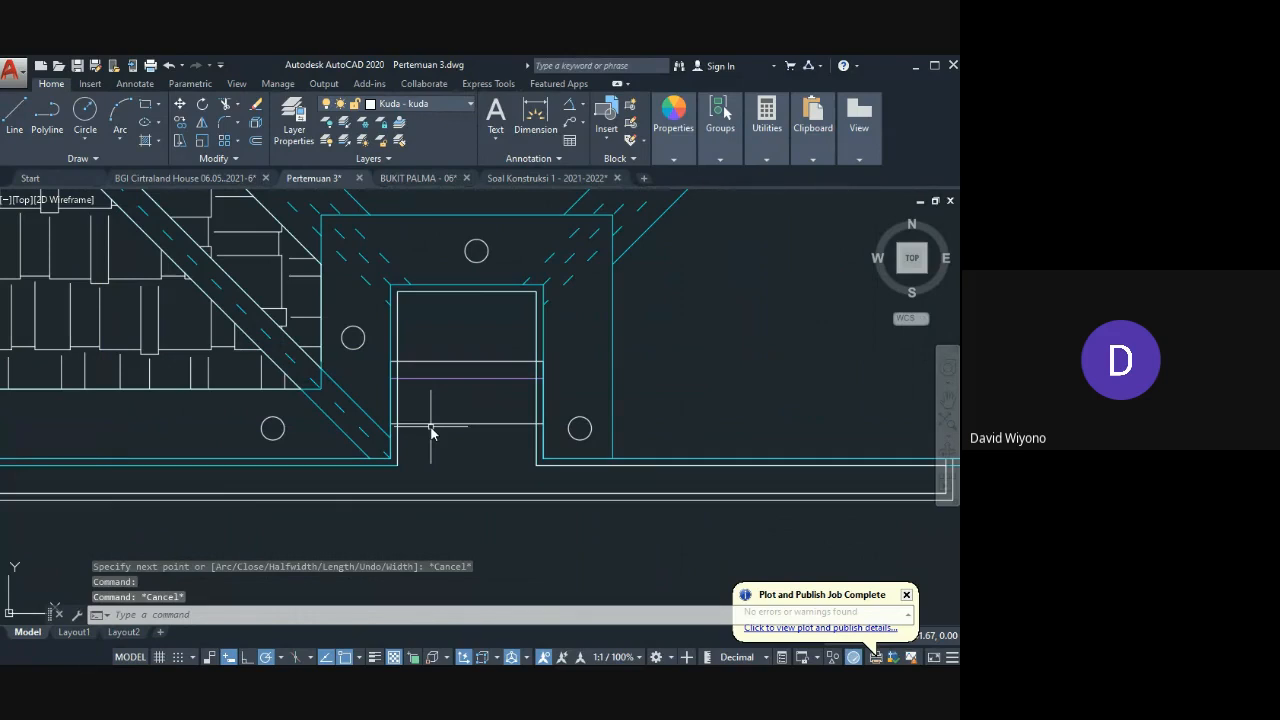
Step: Draw a rectangle in the gutter notch from the lower horizontal line's start to the notch's opposite upper corner
type("REC")
key("Return")
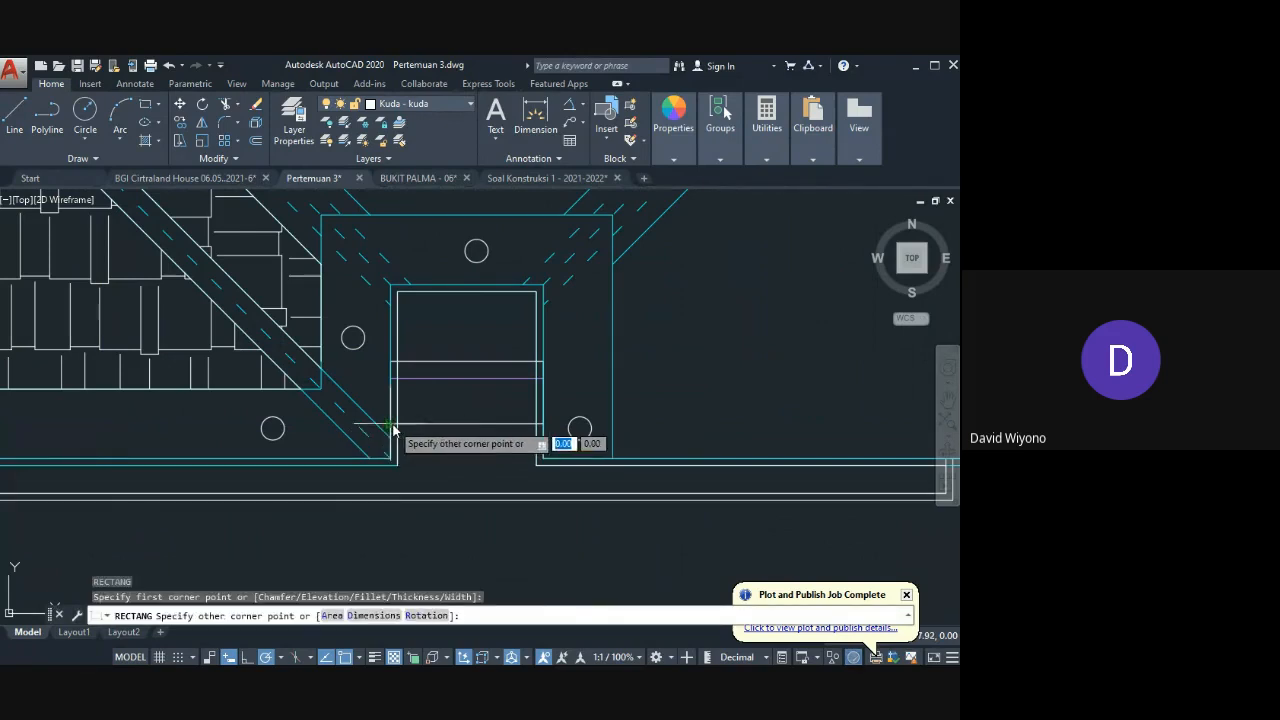
left_click(398, 426)
key("Escape")
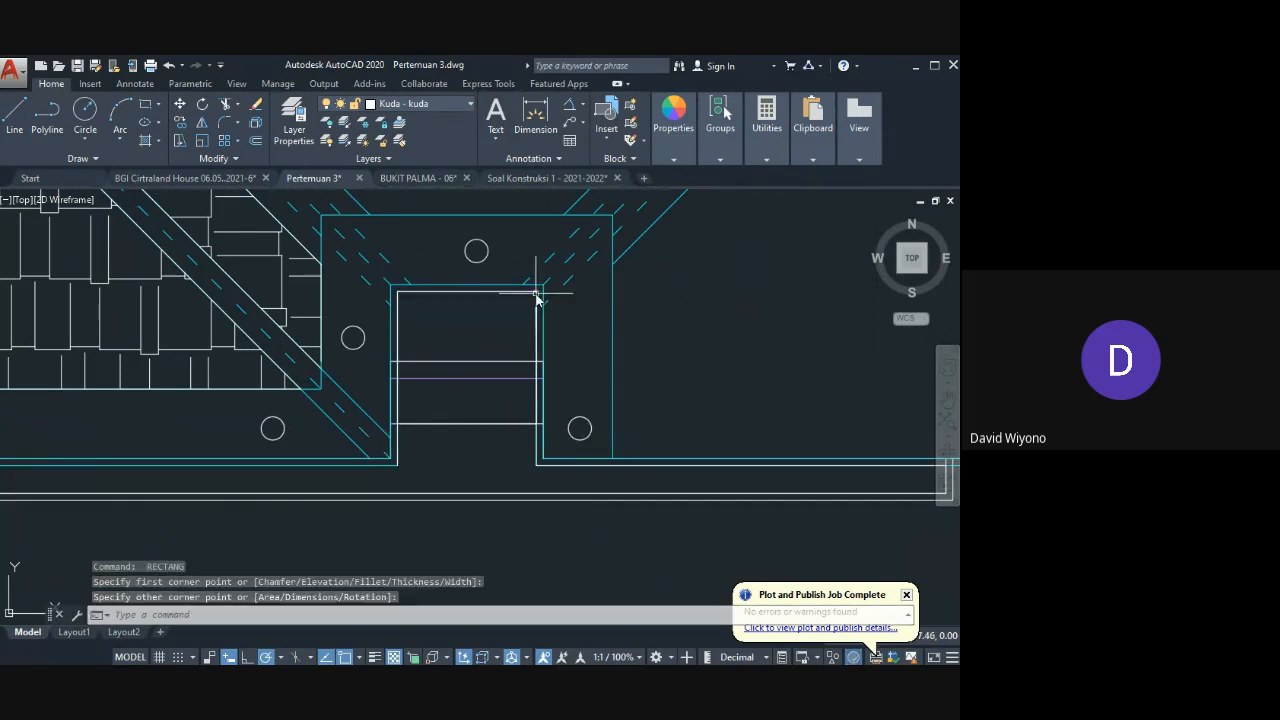
Step: Create a wipeout over the gutter notch, bounded by its two upper corners and the lower horizontal line
type("WIPEOUT")
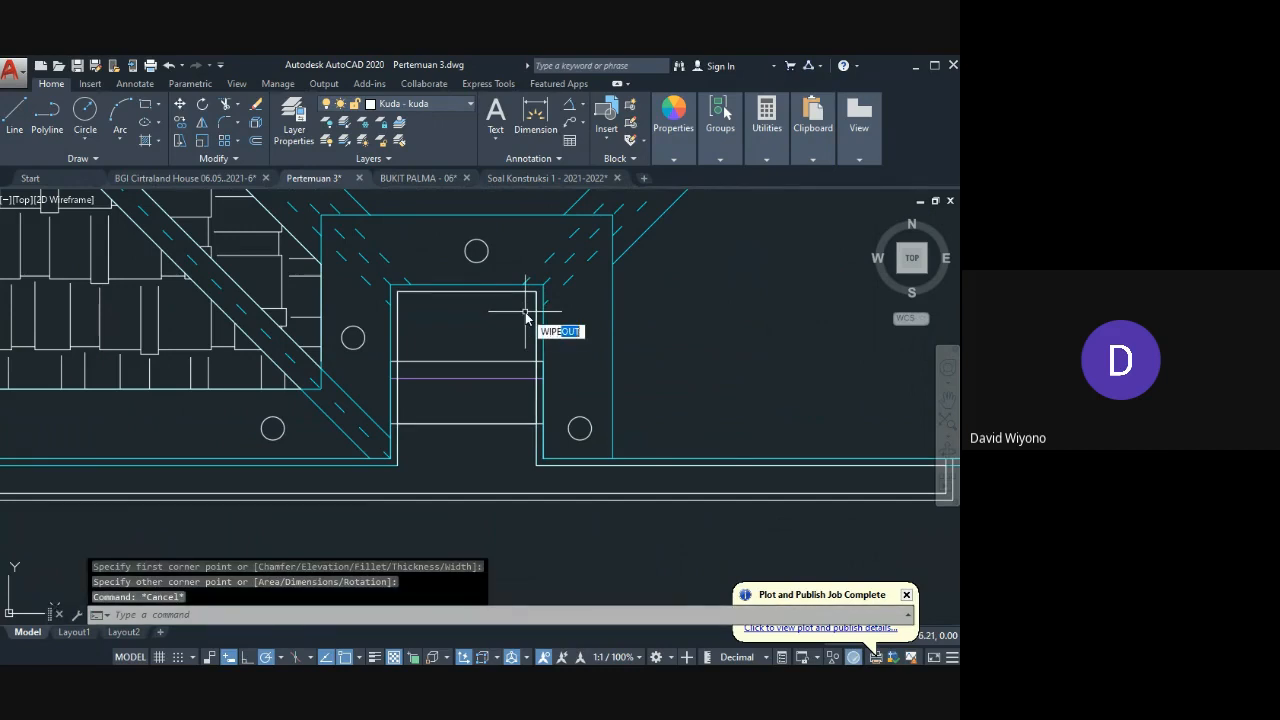
key("Return")
left_click(398, 292)
left_click(537, 292)
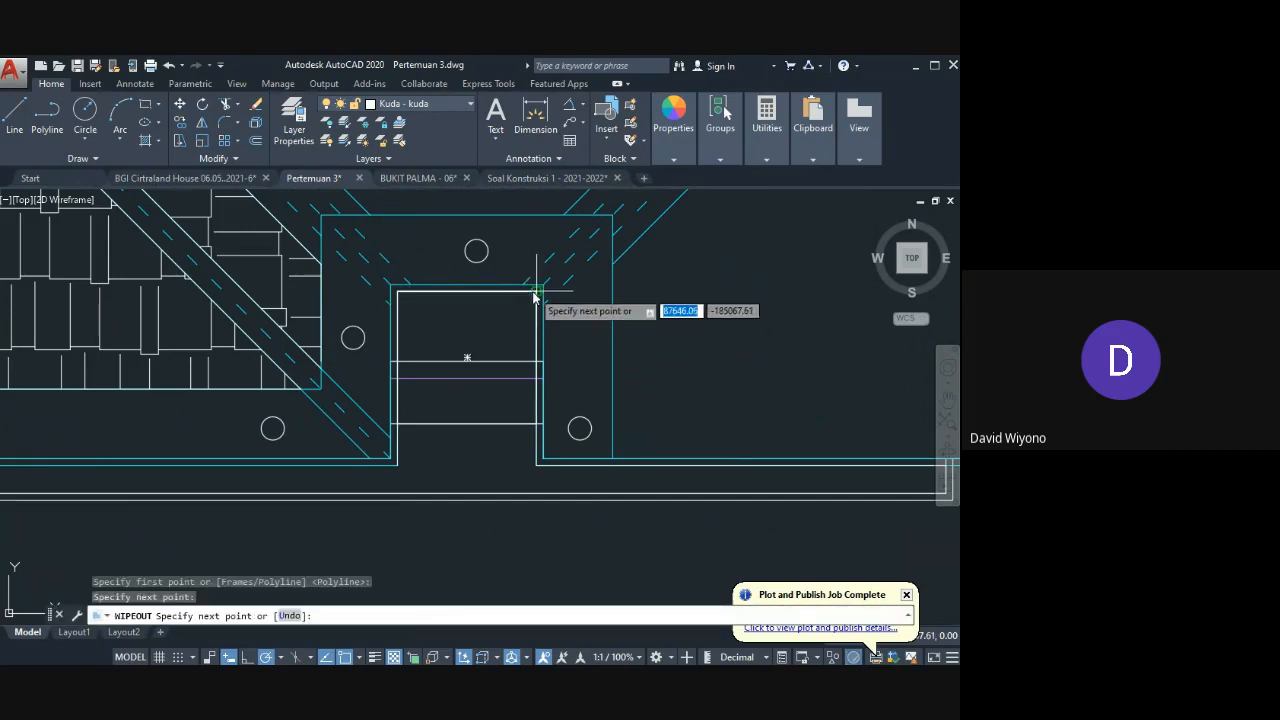
left_click(537, 424)
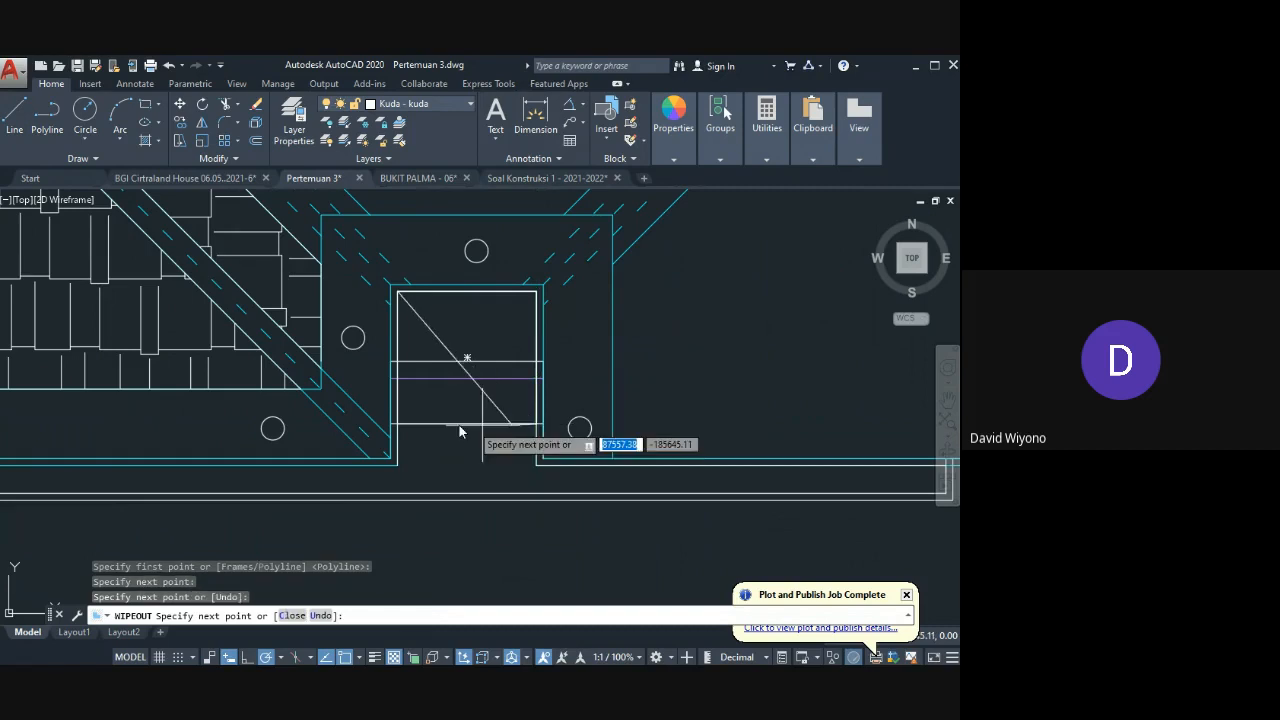
left_click(398, 425)
left_click(398, 292)
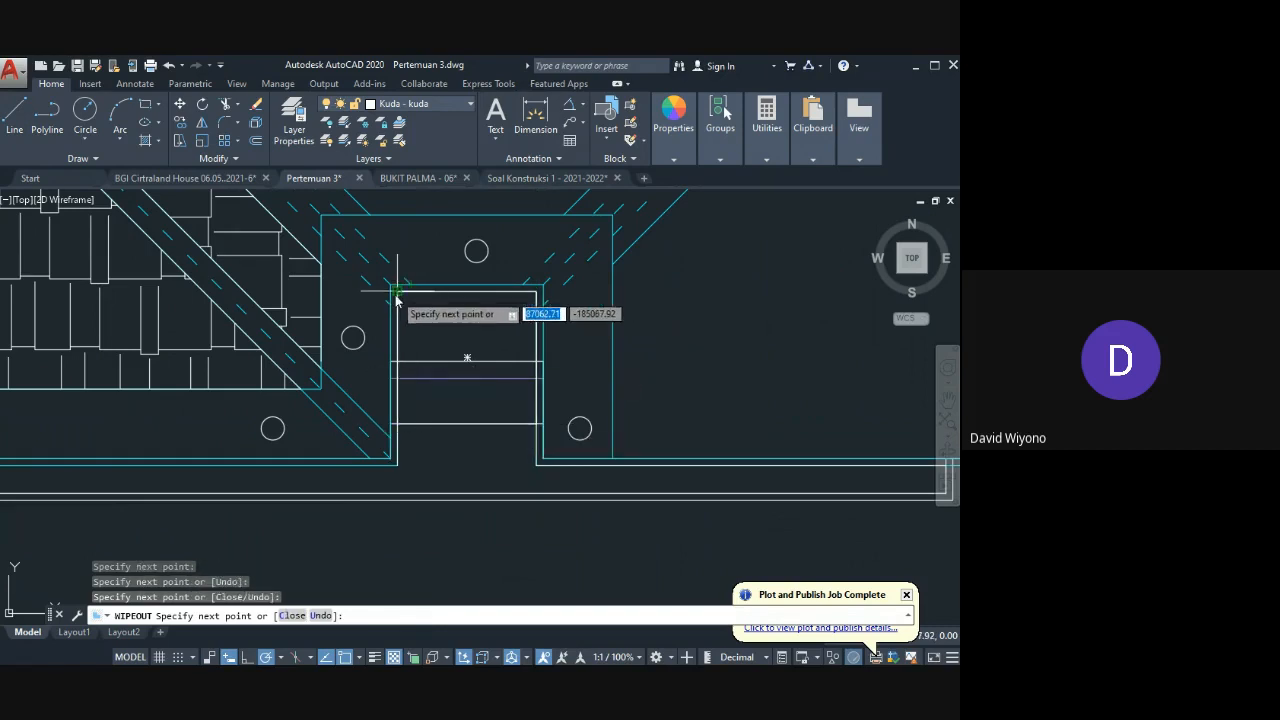
key("Return")
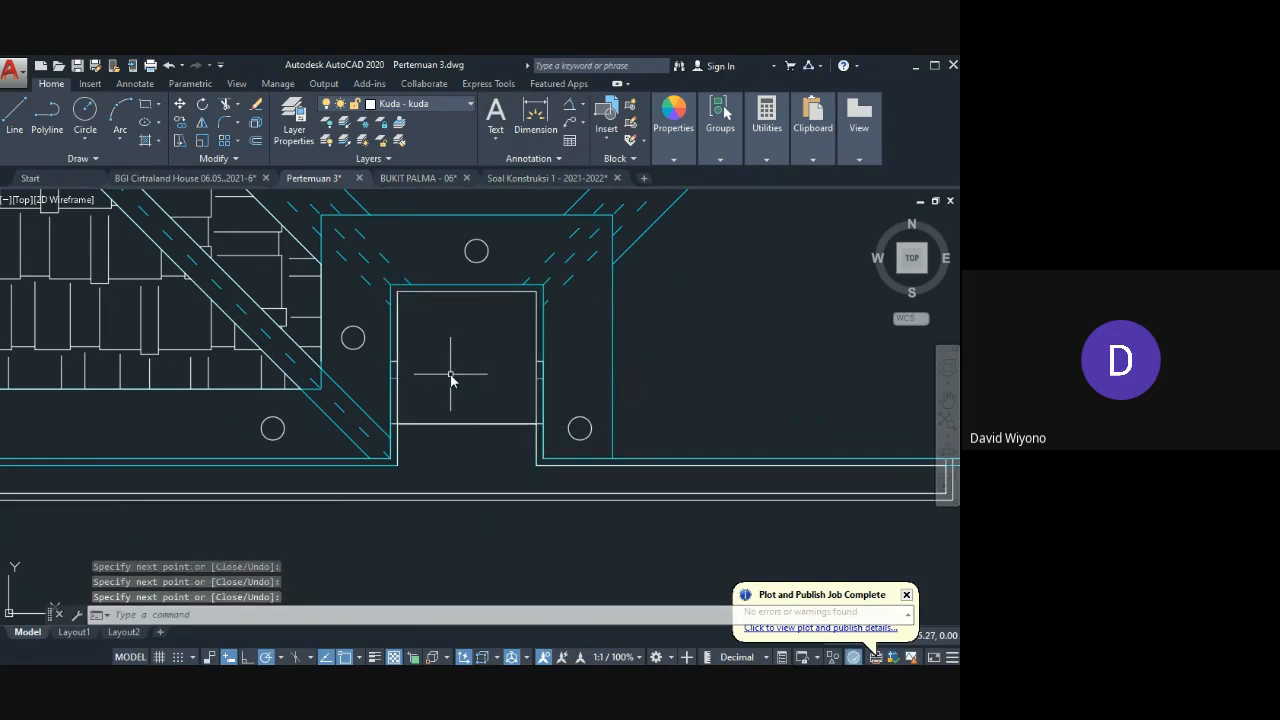
Step: Try to hatch the wipeout area in the gutter notch with the ANSI31 pattern
type("h")
key("Return")
left_click(399, 351)
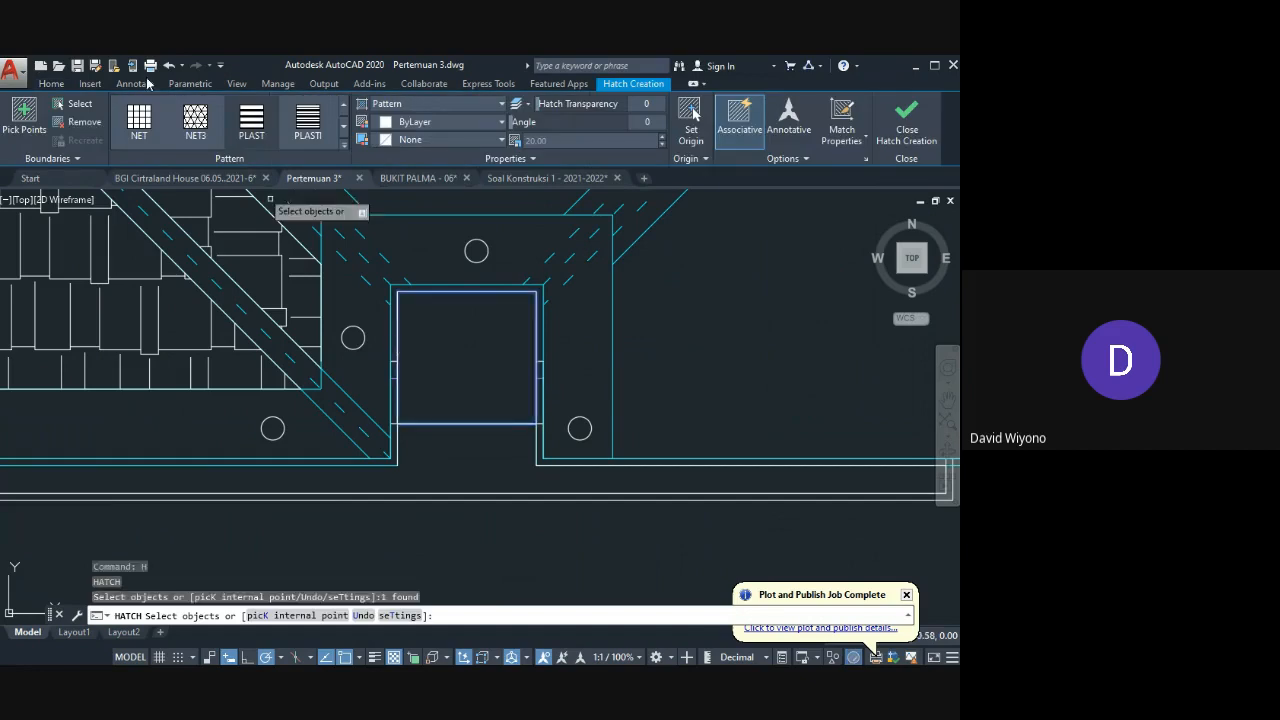
scroll(262, 120, "down", 3)
scroll(265, 118, "up", 2)
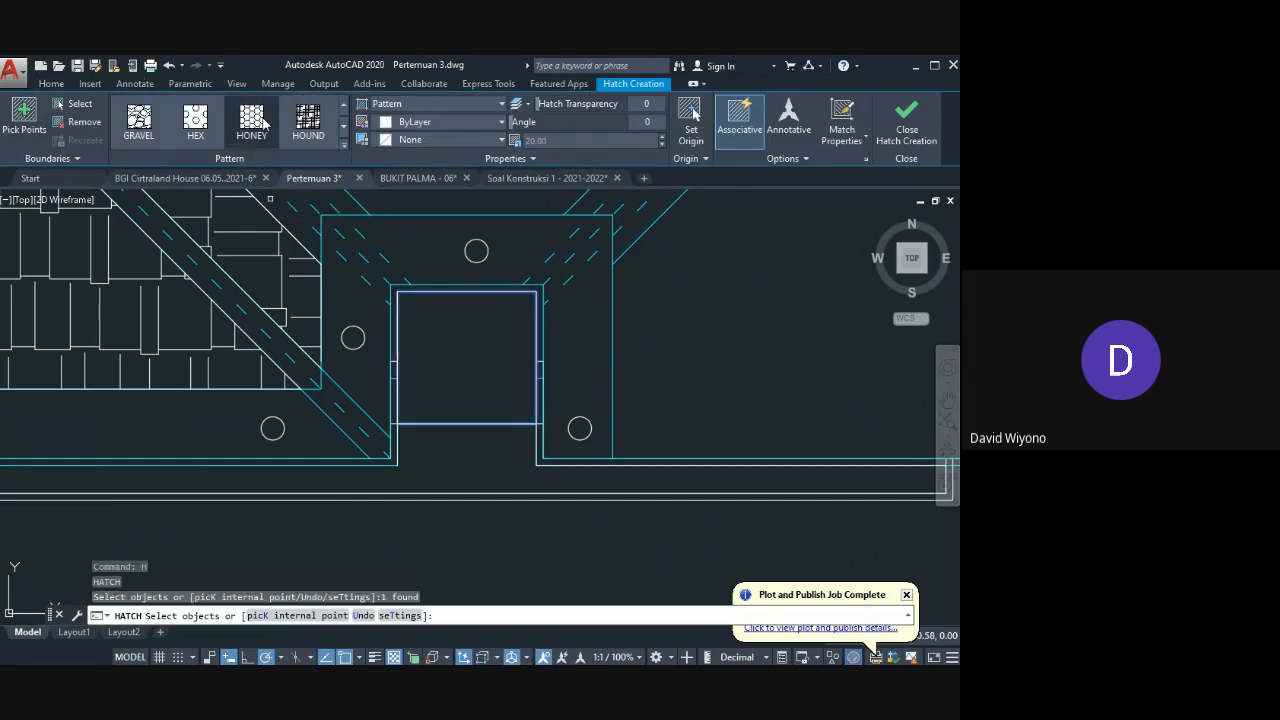
scroll(250, 130, "down", 4)
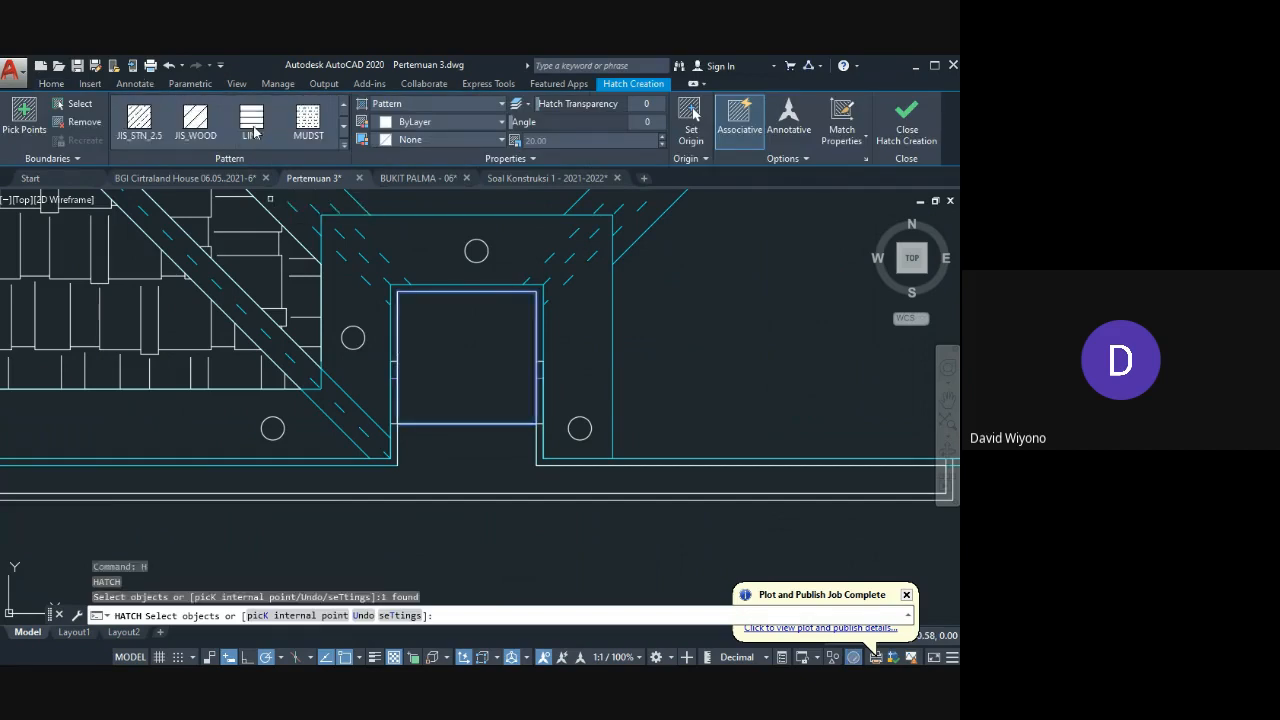
scroll(260, 130, "up", 10)
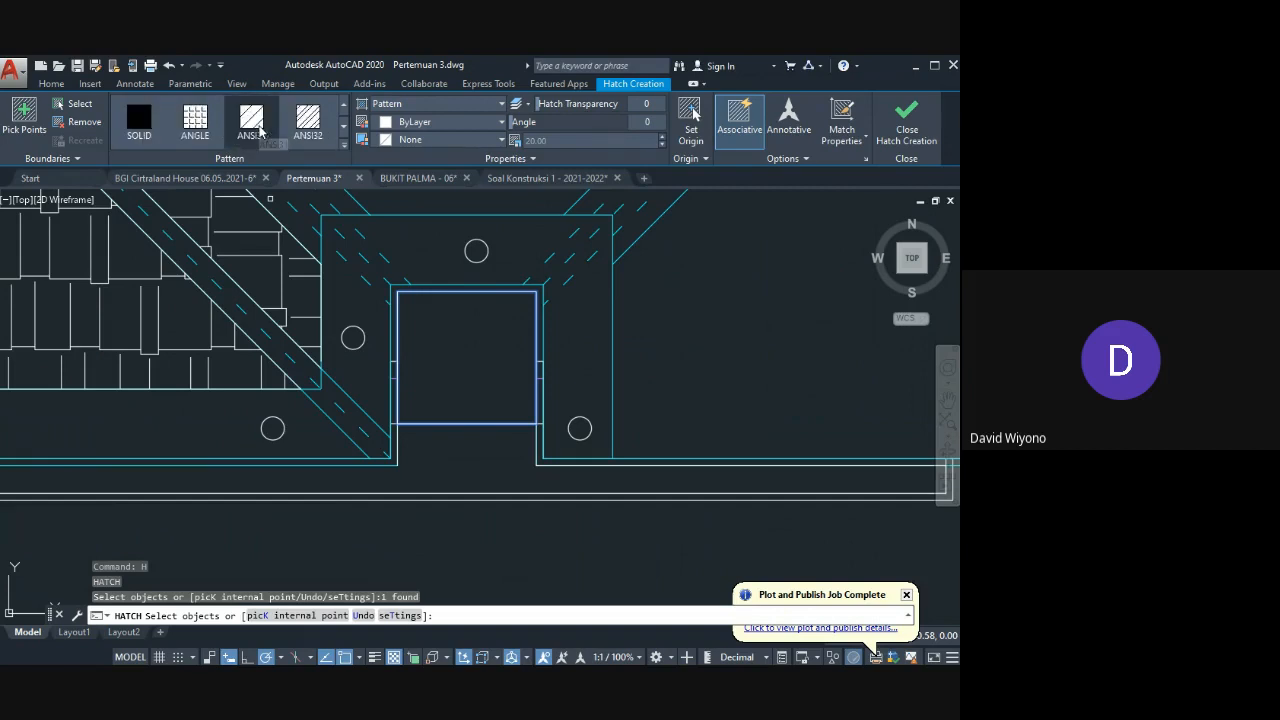
left_click(251, 120)
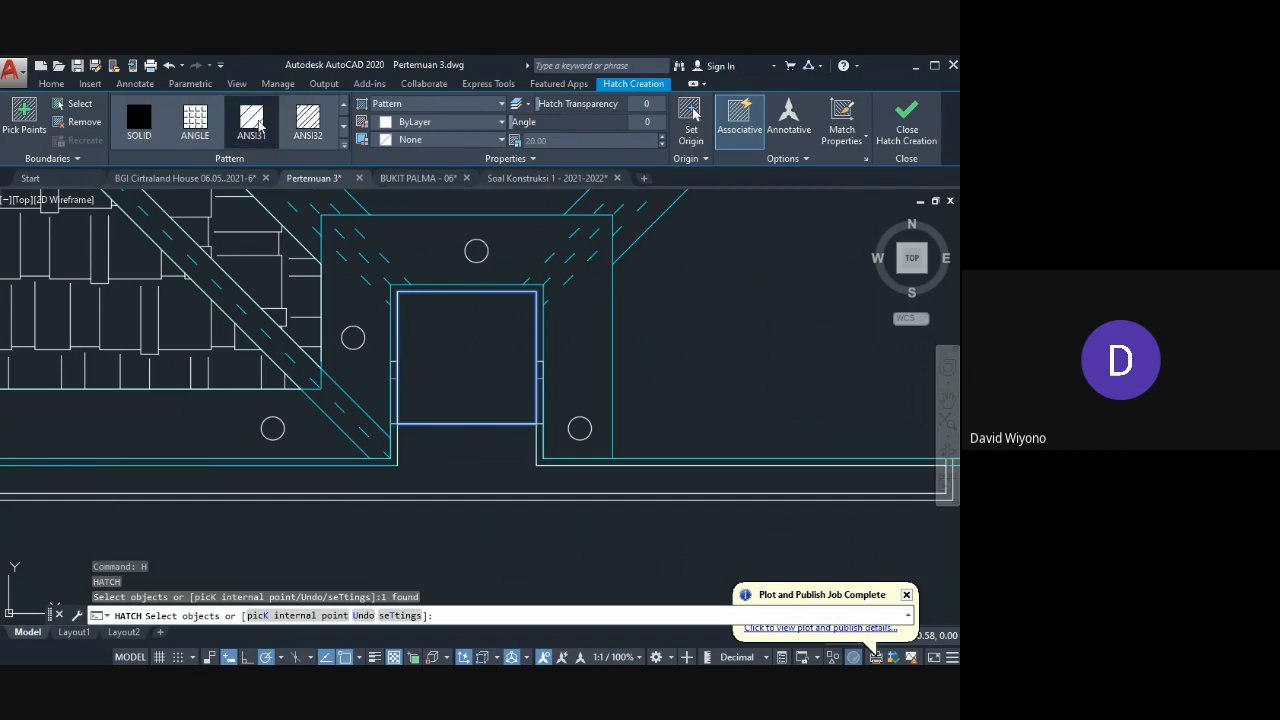
key("Escape")
left_click(420, 328)
key("Escape")
middle_click_drag(446, 334, 398, 327)
key("Escape")
key("space")
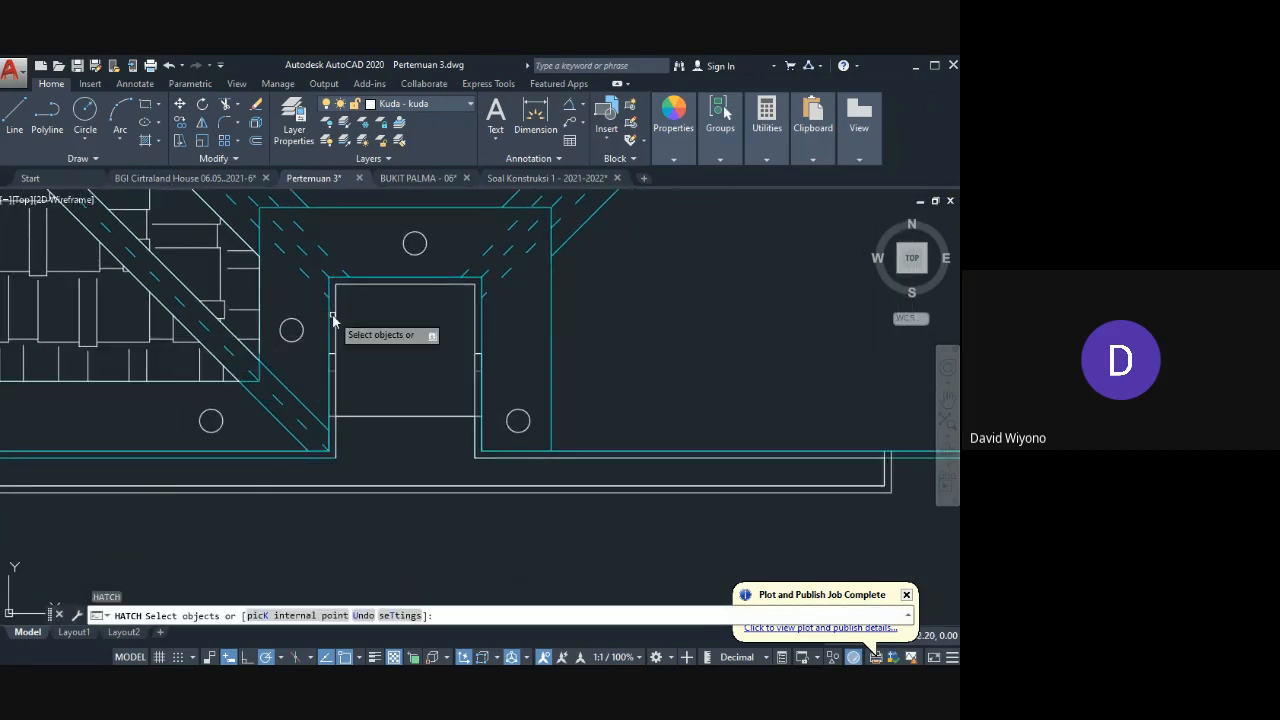
left_click(335, 319)
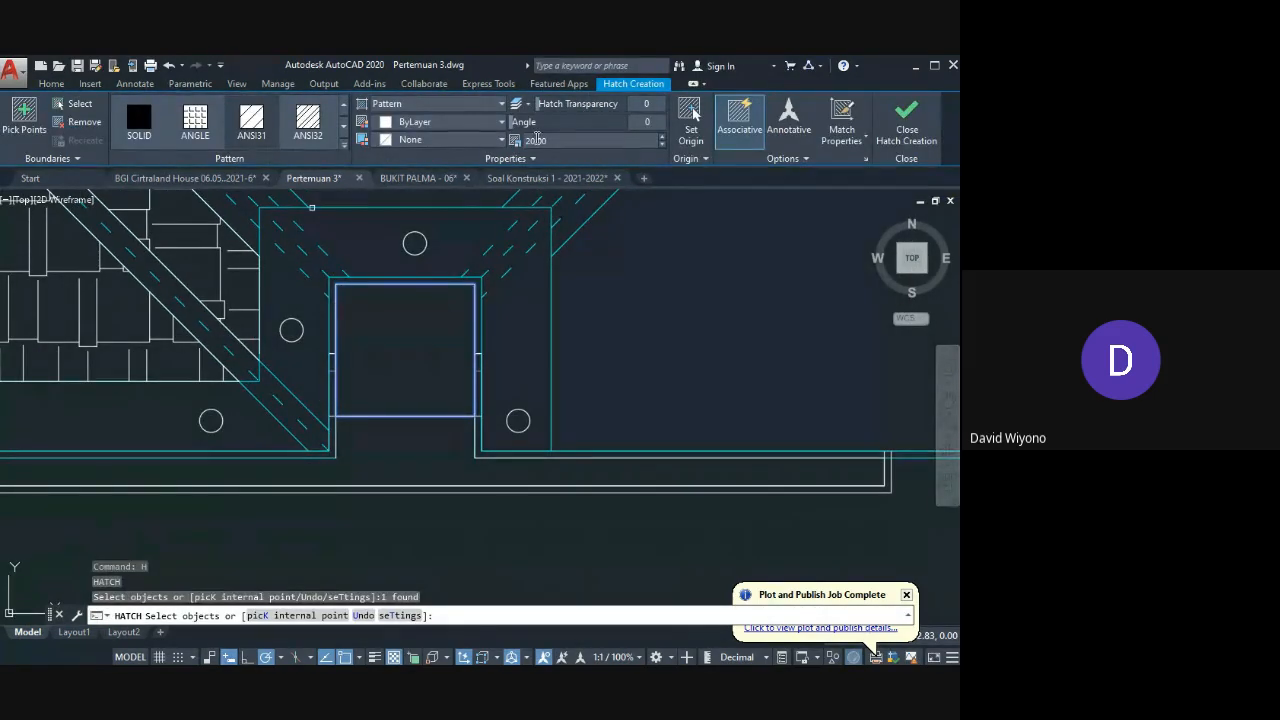
key("Escape")
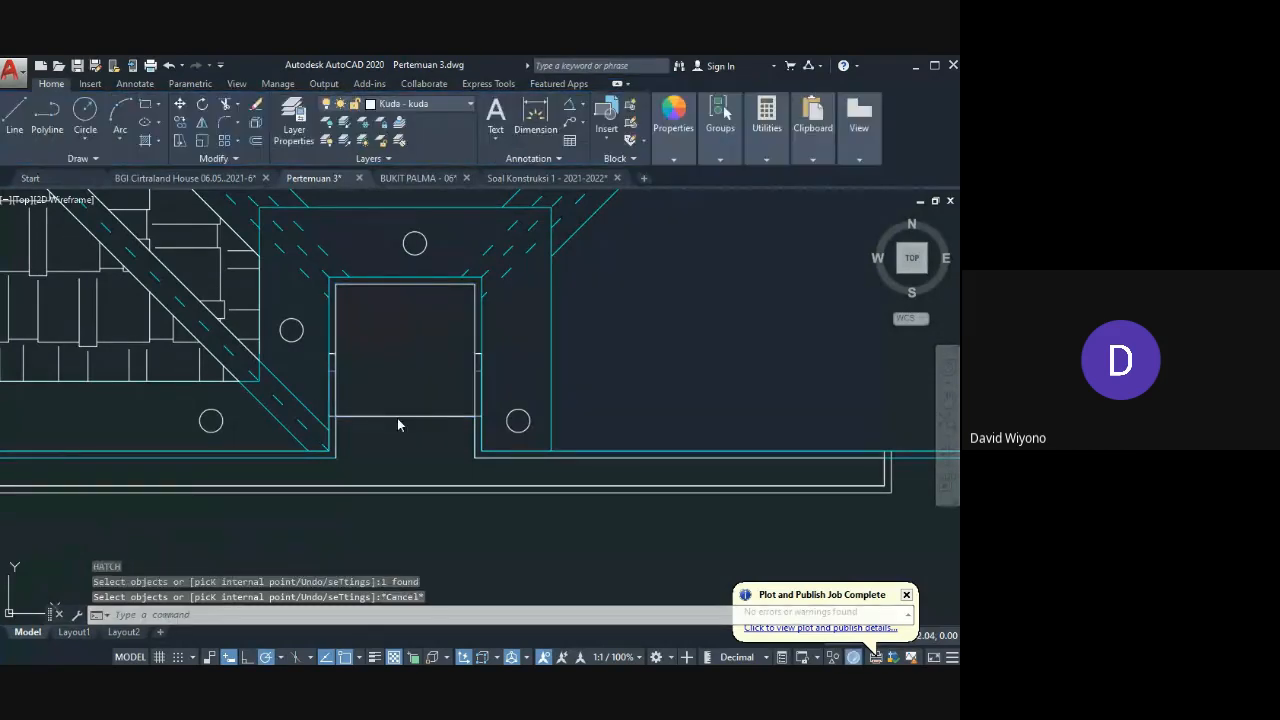
key("Escape")
left_click(397, 416)
key("Escape")
left_click(403, 371)
middle_click_drag(403, 380, 371, 380)
key("Escape")
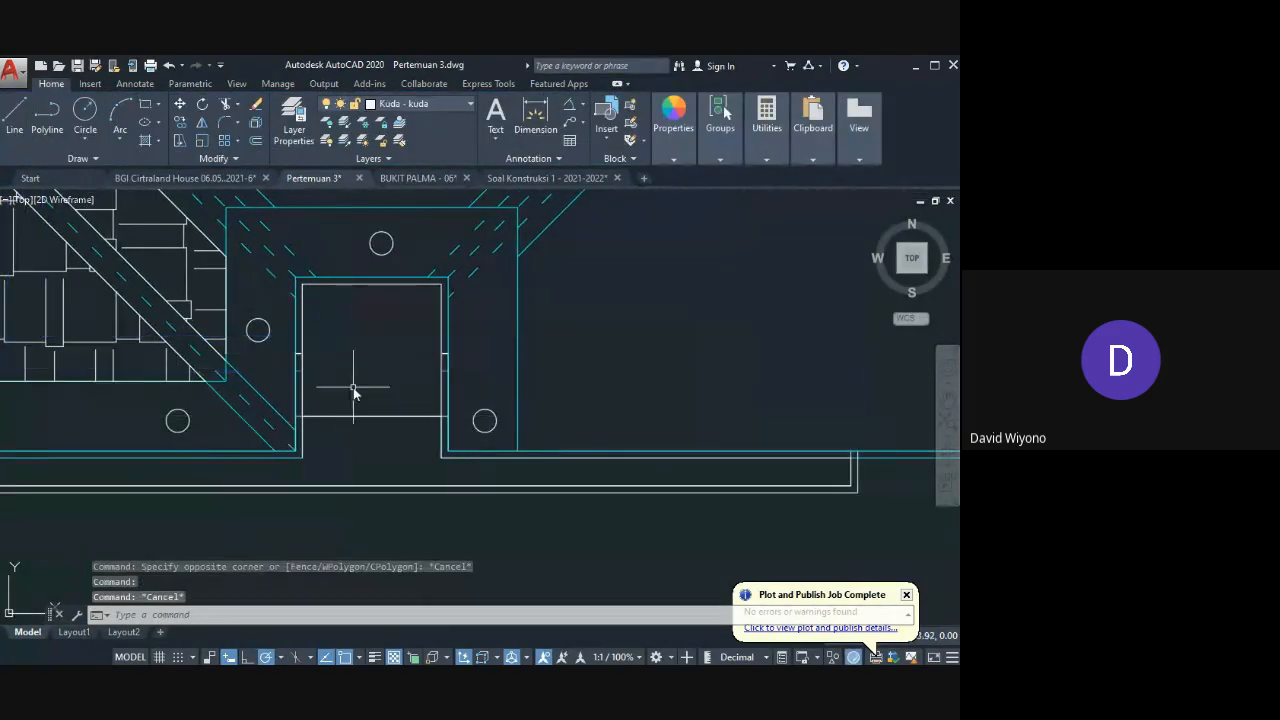
left_click(348, 393)
left_click(345, 398)
left_click(344, 399)
left_click(345, 407)
key("Escape")
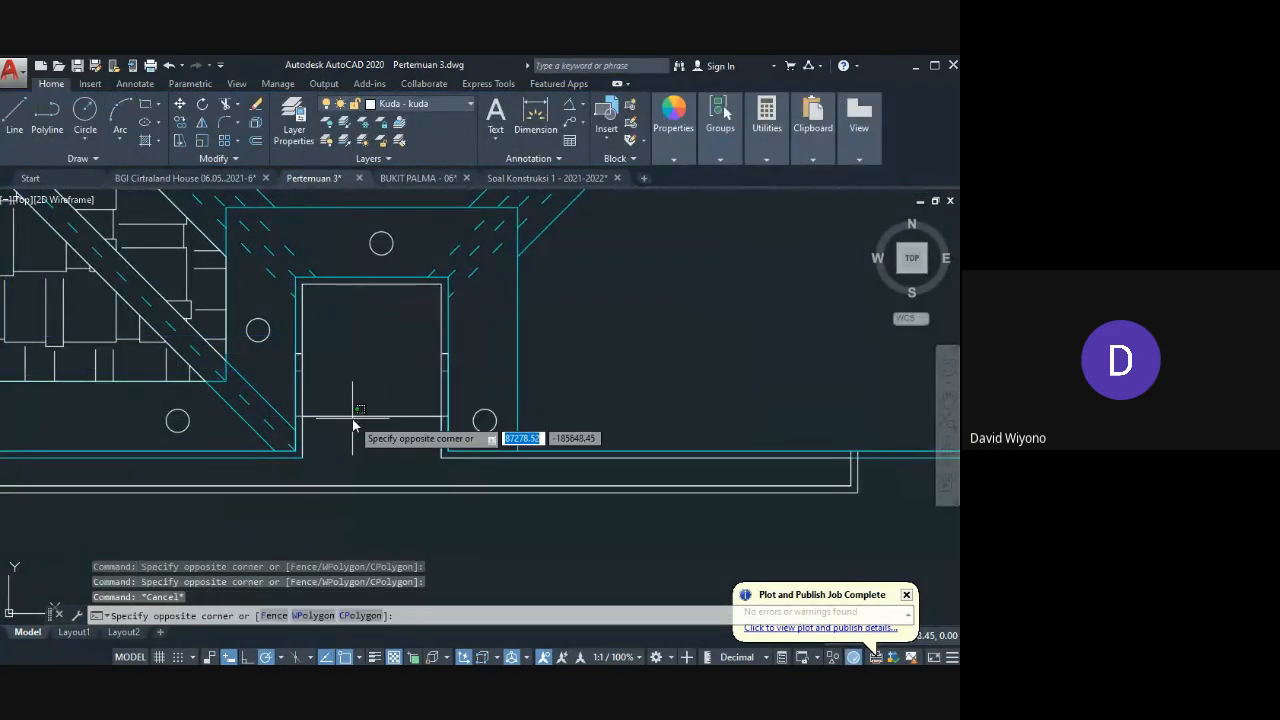
left_click(360, 421)
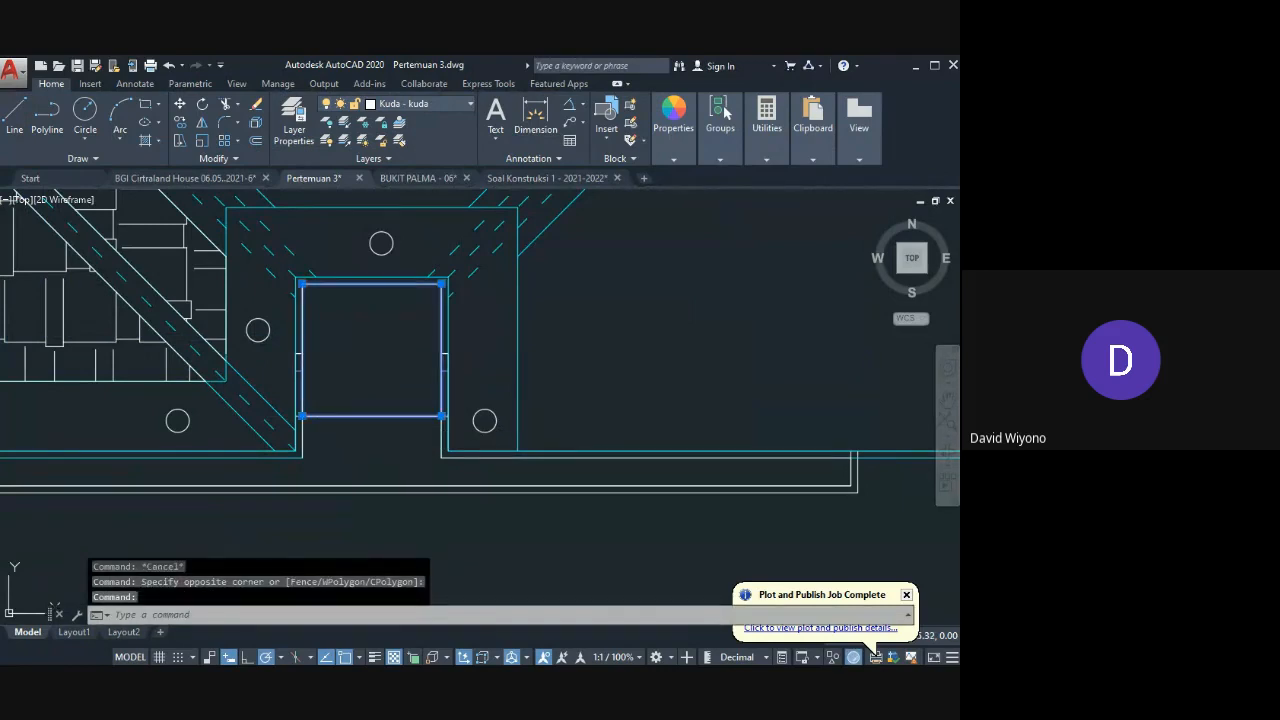
key("Escape")
Step: Draw another rectangle over the wipeout, from the notch's upper corner to the opposite end of the lower horizontal line
type("rec")
key("Return")
left_click(302, 284)
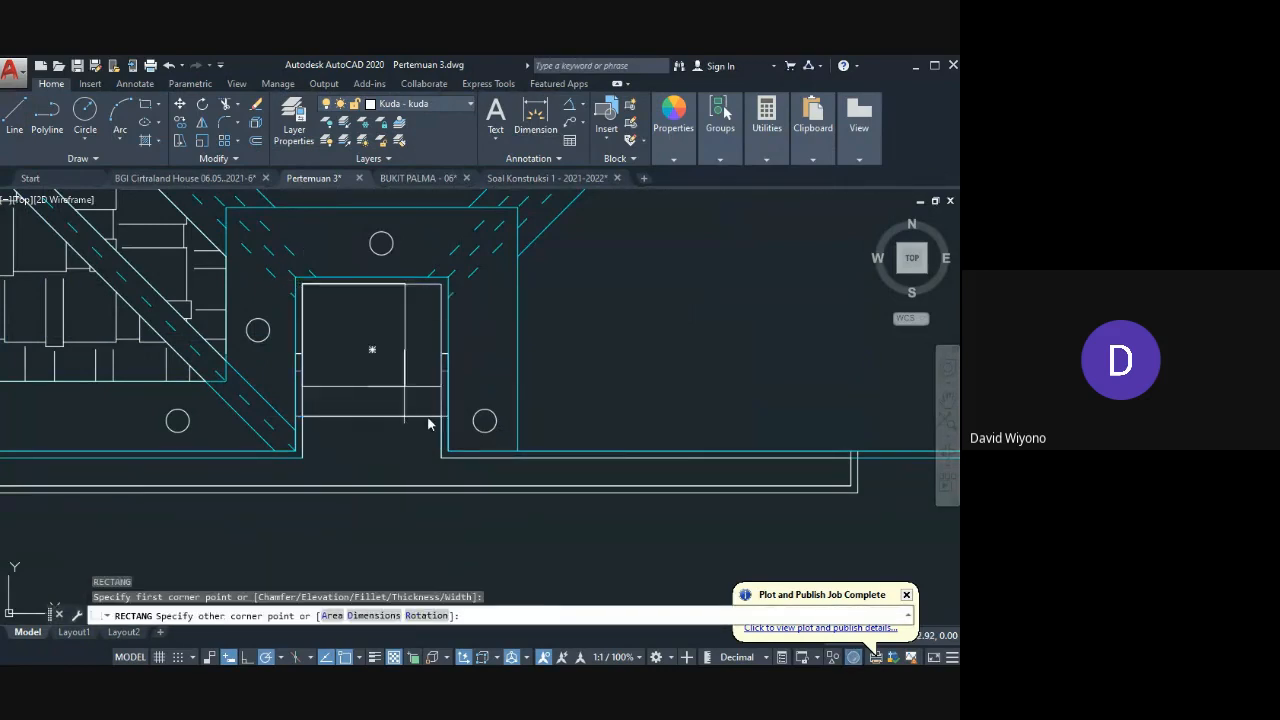
left_click(440, 416)
Step: Hatch the new notch rectangle with the current line pattern at scale 10 and an angle of 45
type("h")
key("Return")
left_click(434, 417)
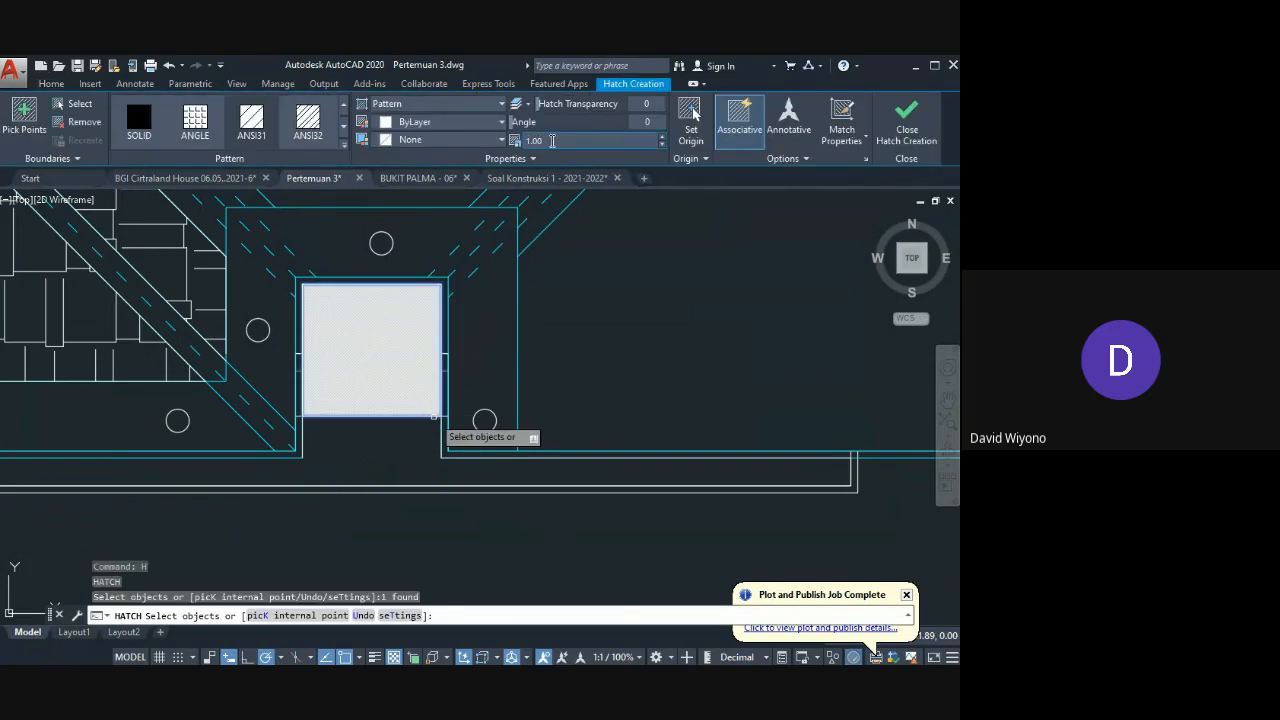
left_click(552, 140)
type("10")
key("Return")
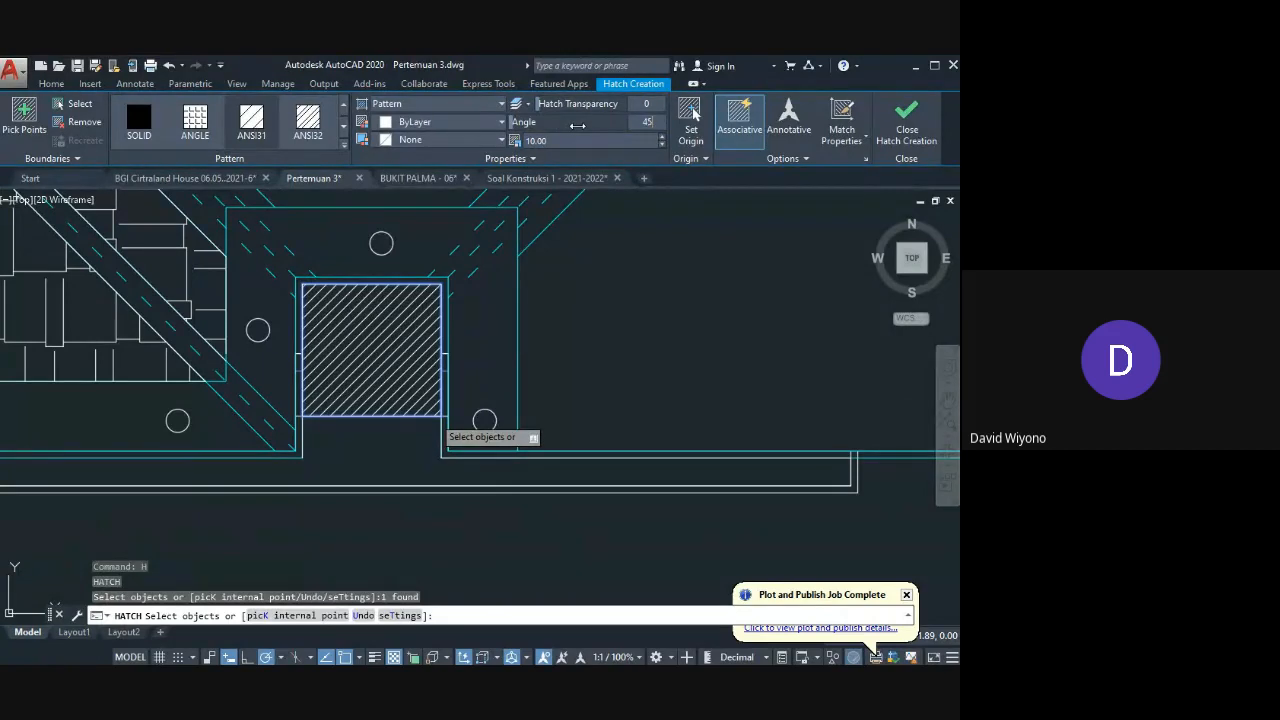
left_click(577, 125)
type("45")
key("Return")
key("Escape")
Step: Stretch the lower edge of the hatched notch rectangle 100 downward
scroll(365, 429, "down", 2)
mouse_move(365, 429)
middle_mouse_down()
mouse_move(482, 291)
mouse_move(438, 407)
middle_mouse_up()
left_click(425, 385)
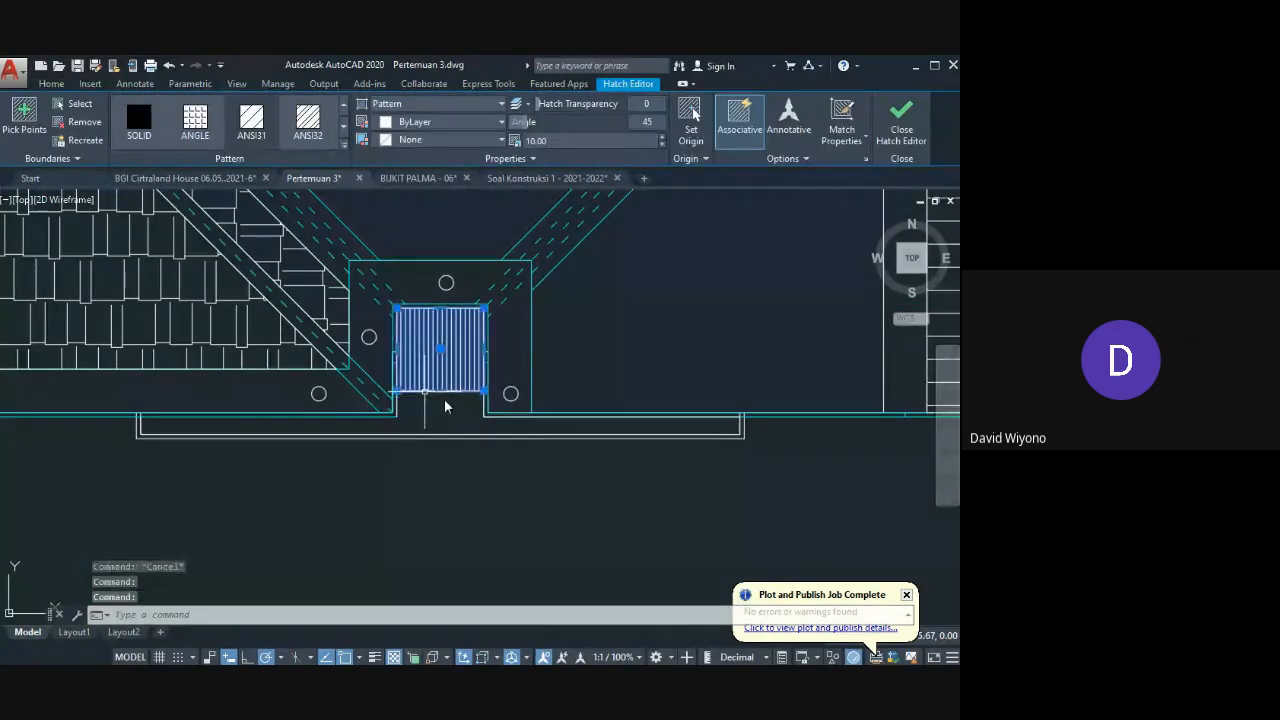
scroll(446, 406, "up", 2)
left_click(438, 387)
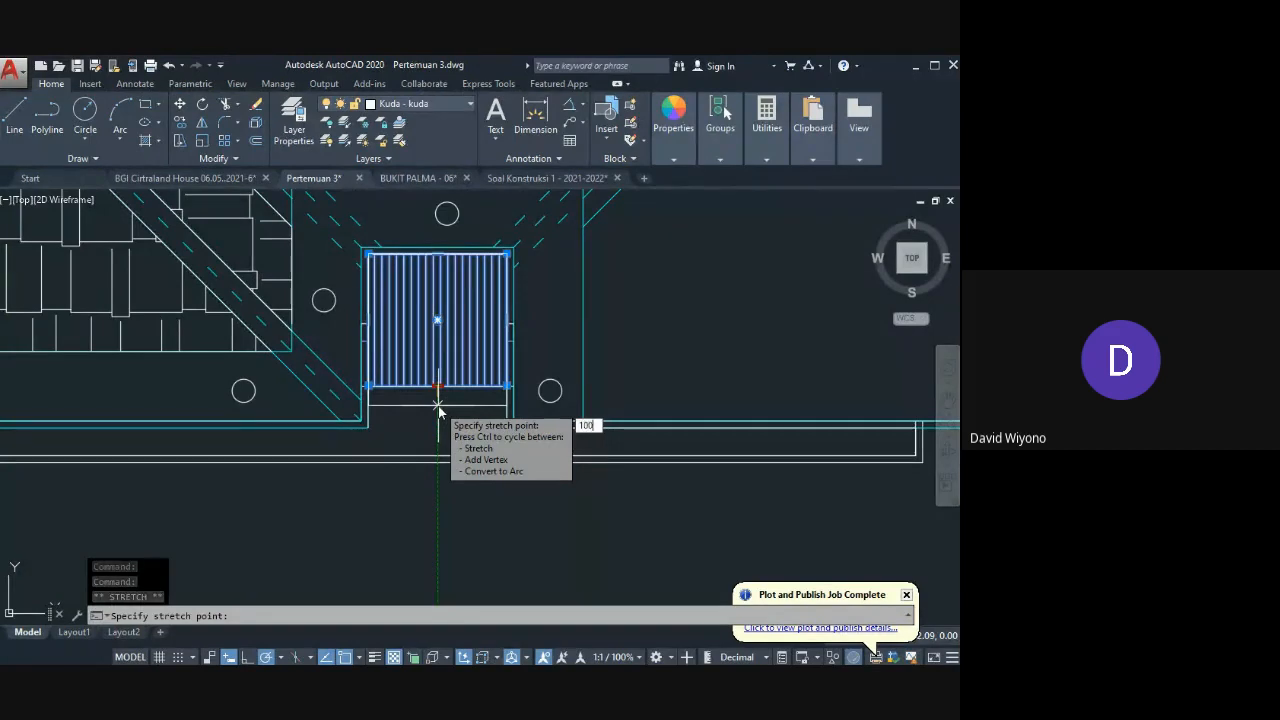
key("Return")
key("Escape")
Step: Select the double overhang outline and its inner horizontal line at the gutter notch in the DENAH STRUKTUR ATAP plan
middle_click_drag(440, 415, 458, 314)
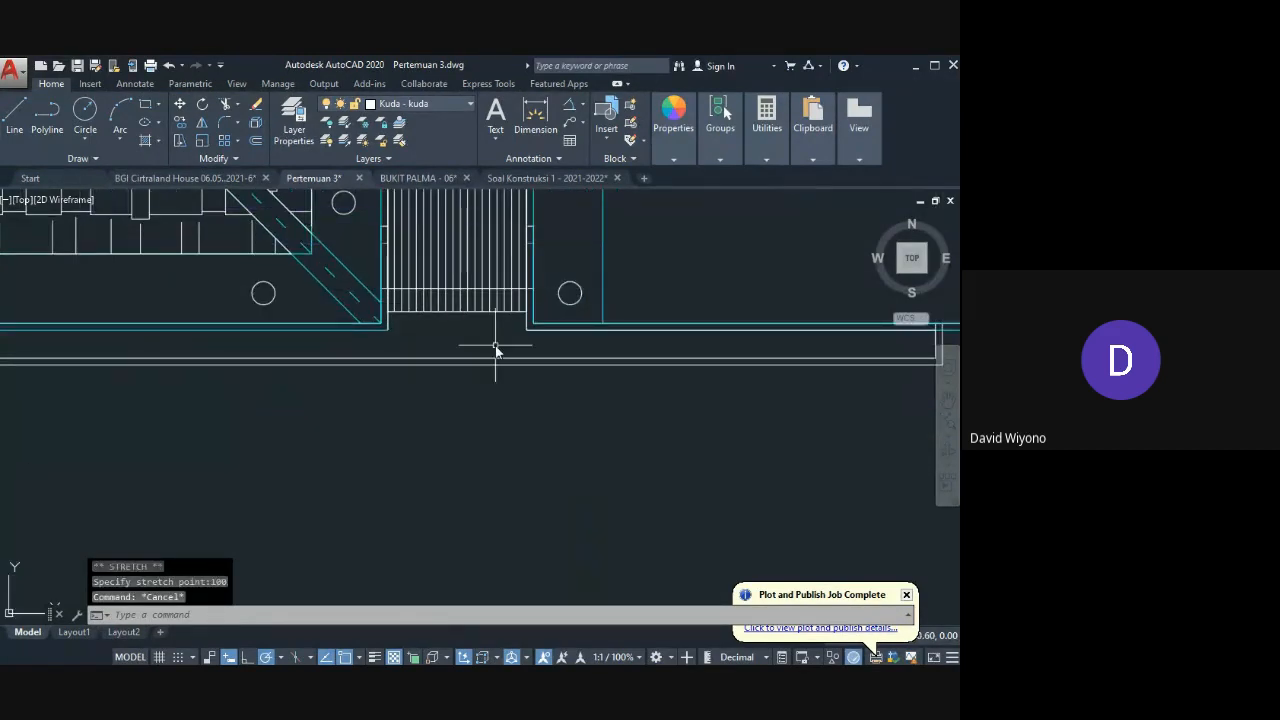
scroll(423, 409, "down", 2)
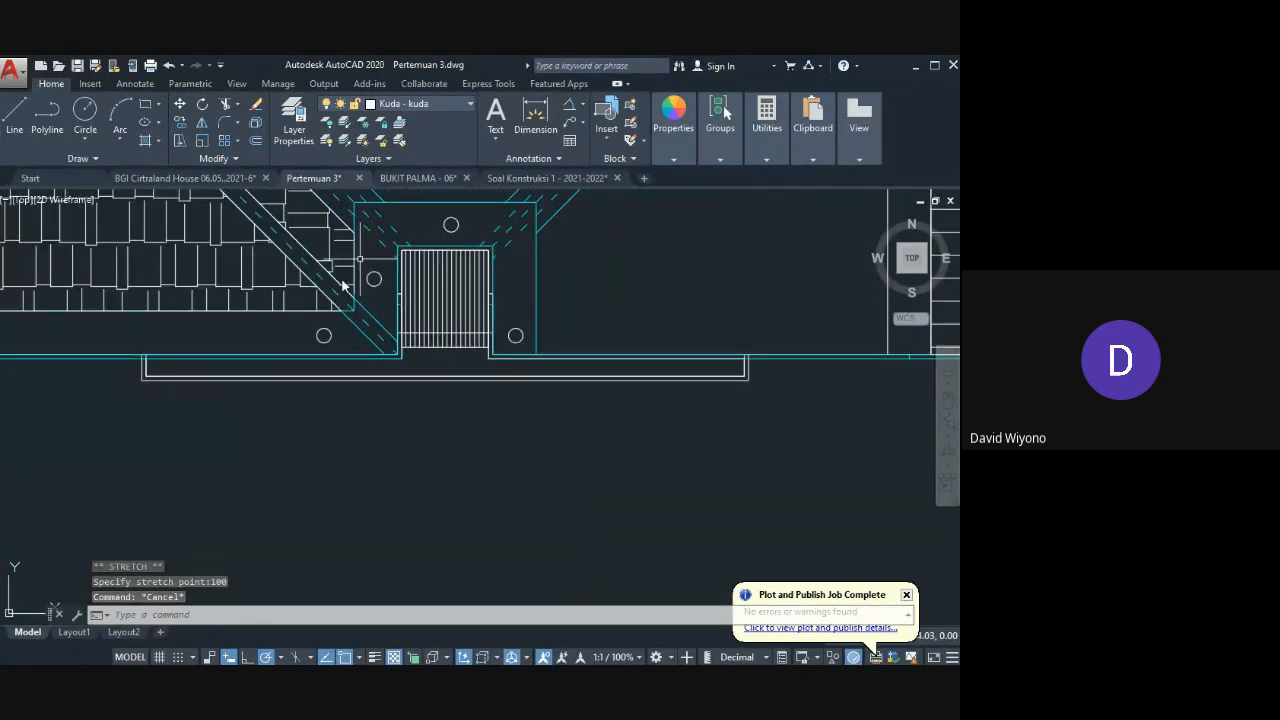
scroll(507, 313, "down", 7)
middle_click_drag(486, 585, 468, 315)
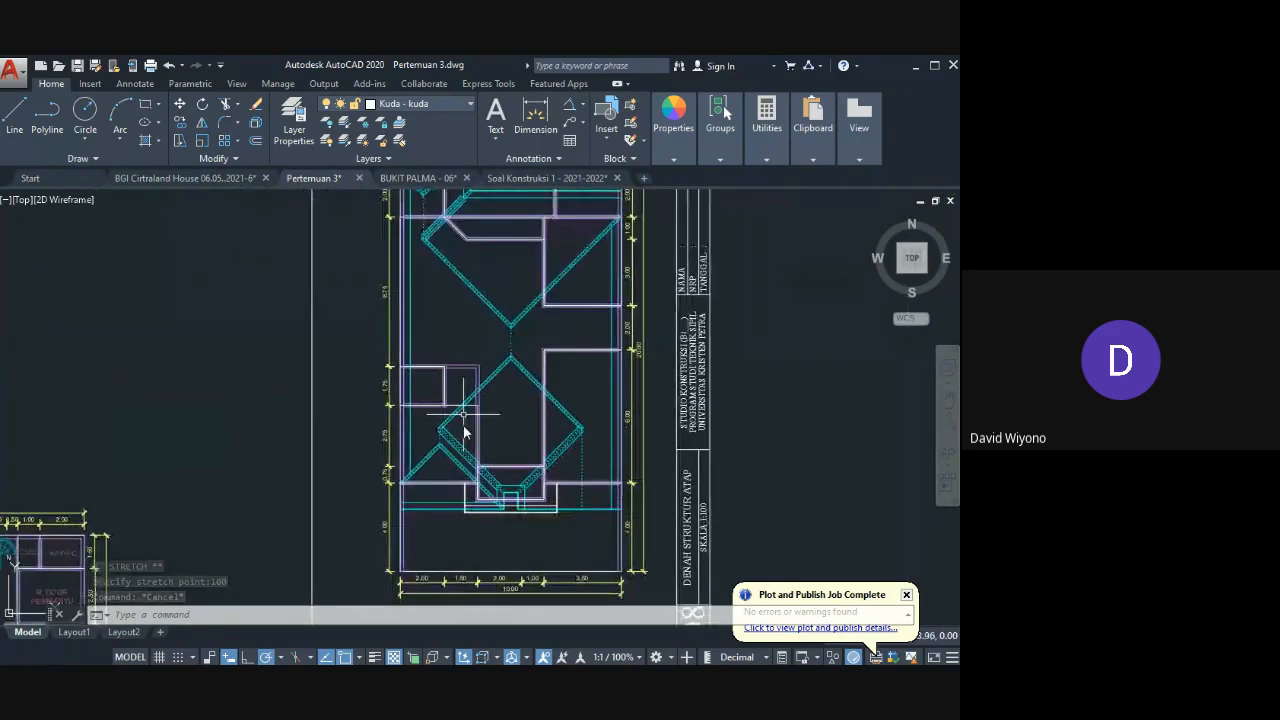
middle_click_drag(465, 490, 462, 366)
scroll(462, 366, "up", 6)
left_click(667, 457)
left_click(663, 430)
left_click(666, 431)
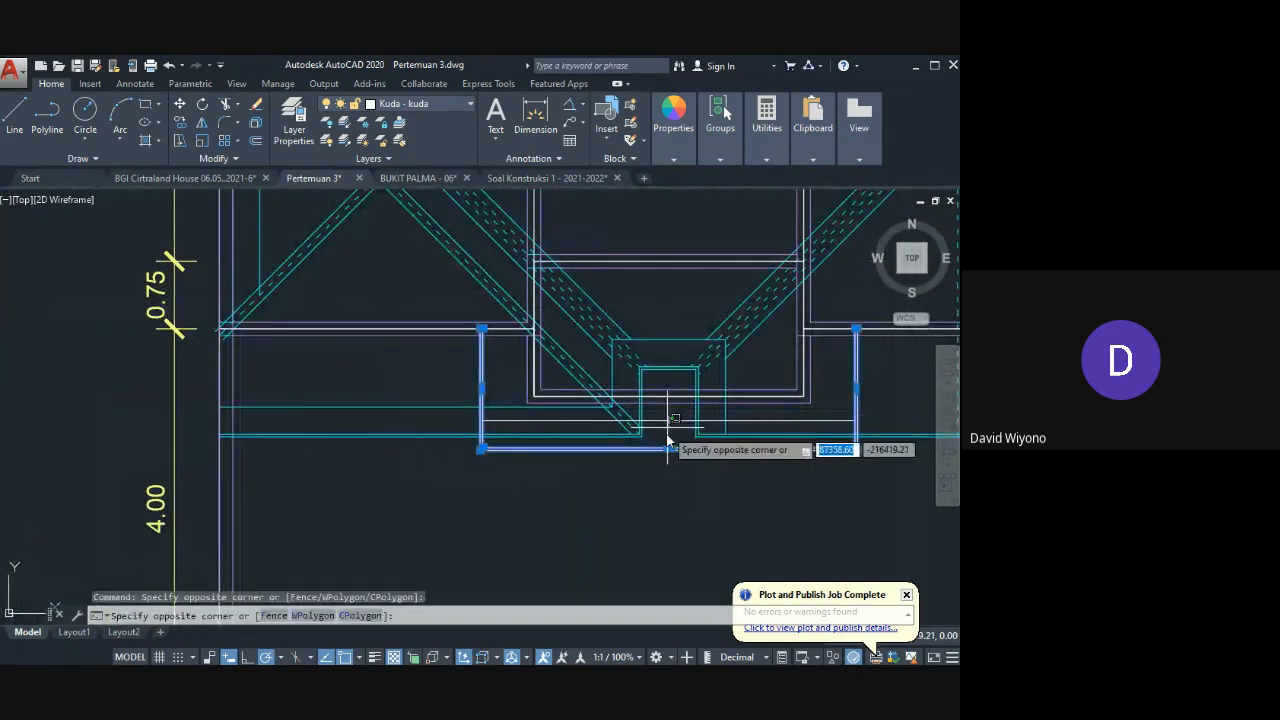
left_click(662, 412)
middle_click_drag(667, 480, 665, 478)
scroll(667, 480, "down", 2)
type("M")
key("Return")
left_click(606, 405)
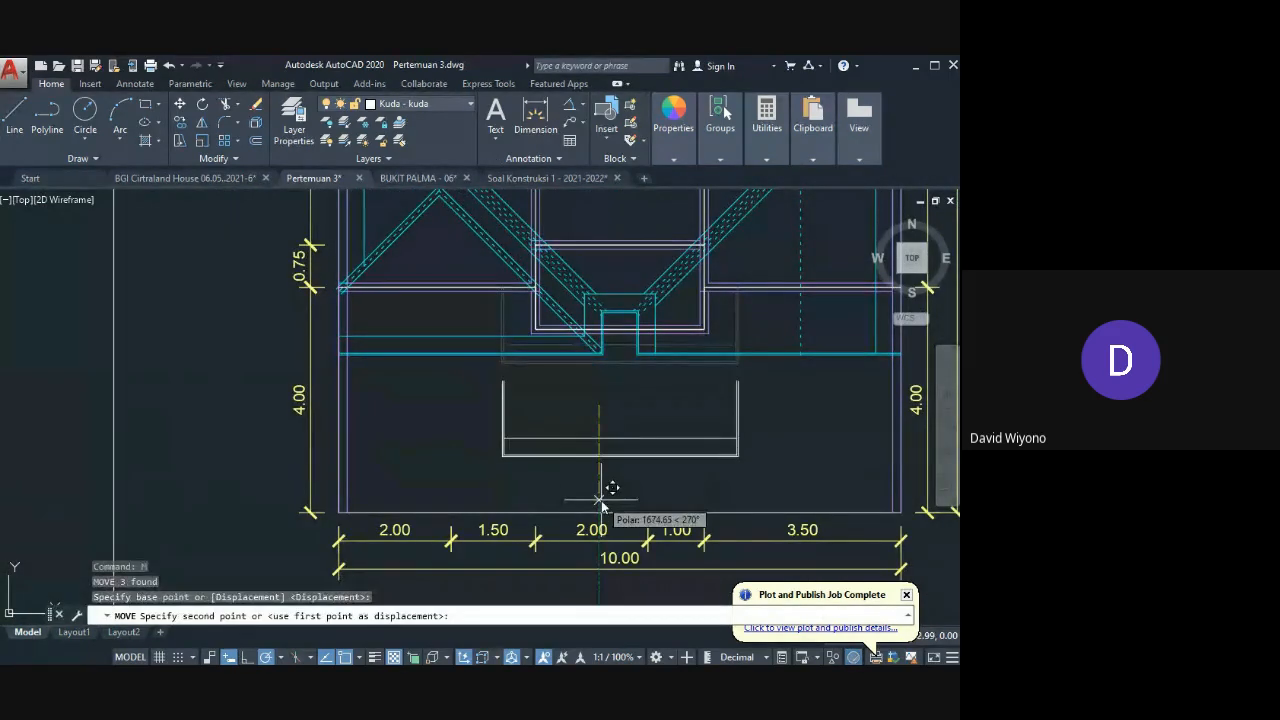
scroll(623, 340, "up", 2)
key("Escape")
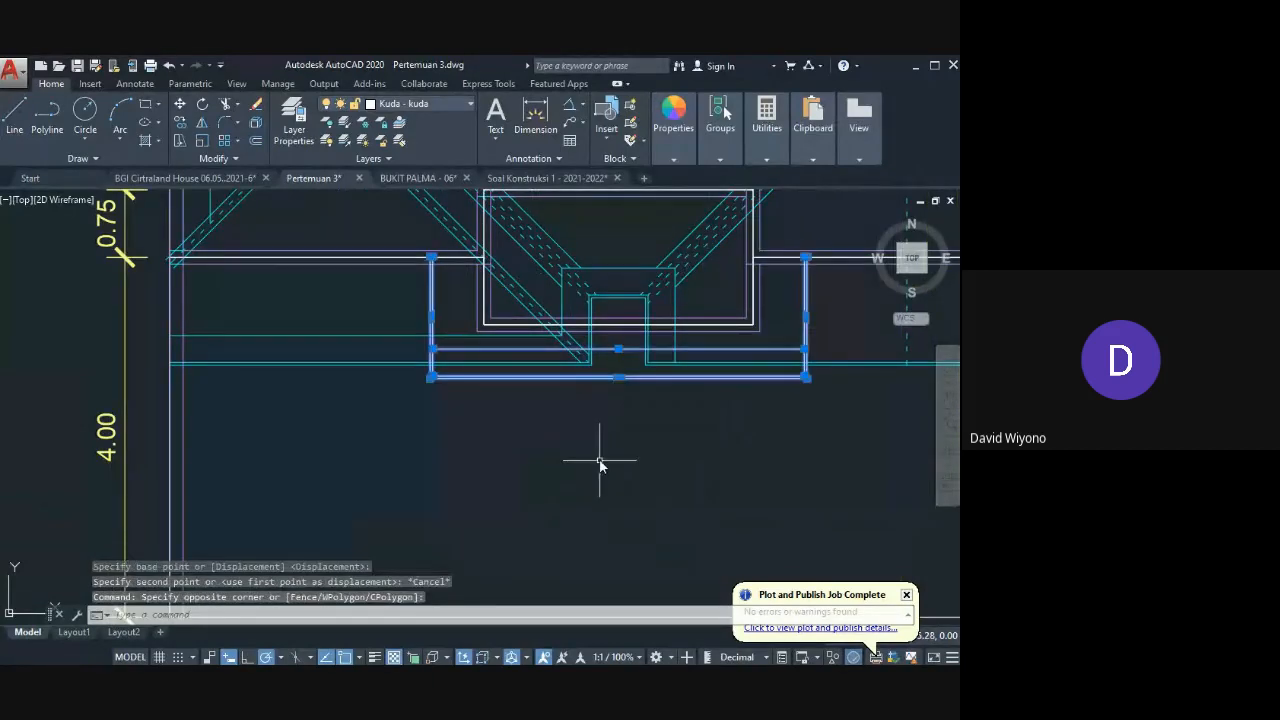
Step: Copy the overhang outlines and their inner horizontal line straight down by about 1500
left_click(601, 456)
type("CP")
key("Return")
left_click(614, 431)
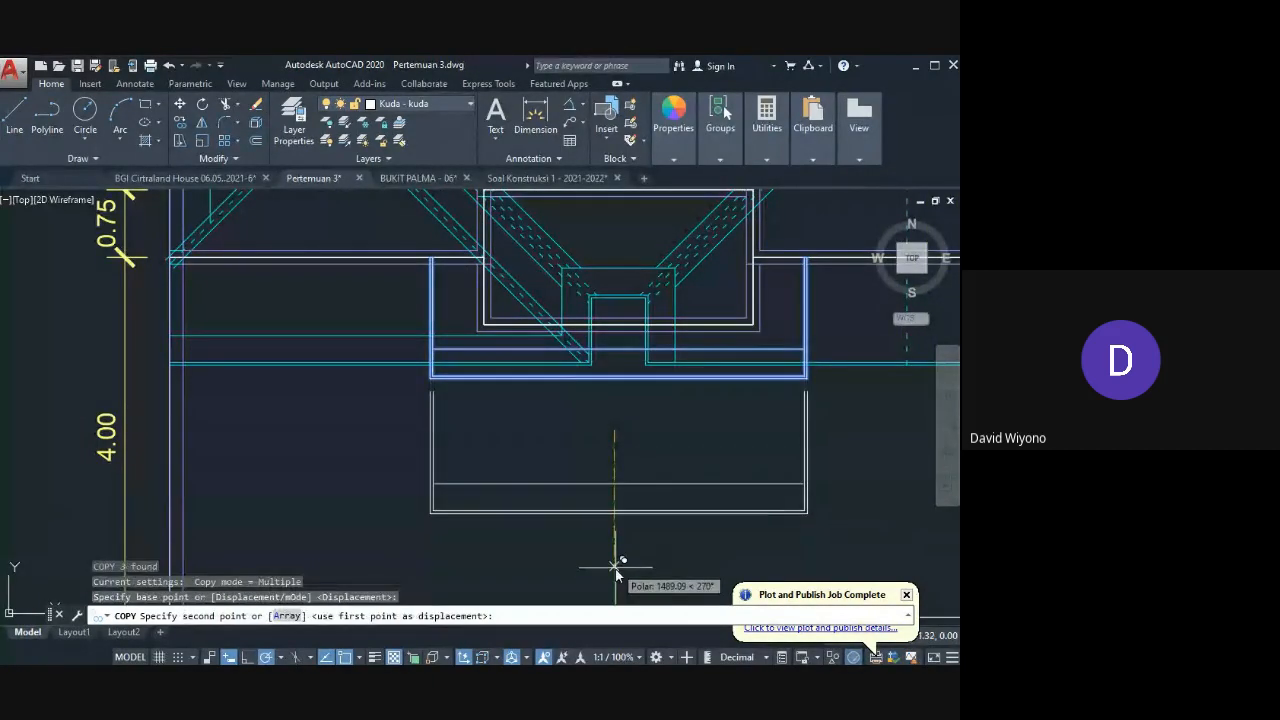
left_click(616, 573)
key("Escape")
type("L")
key("Return")
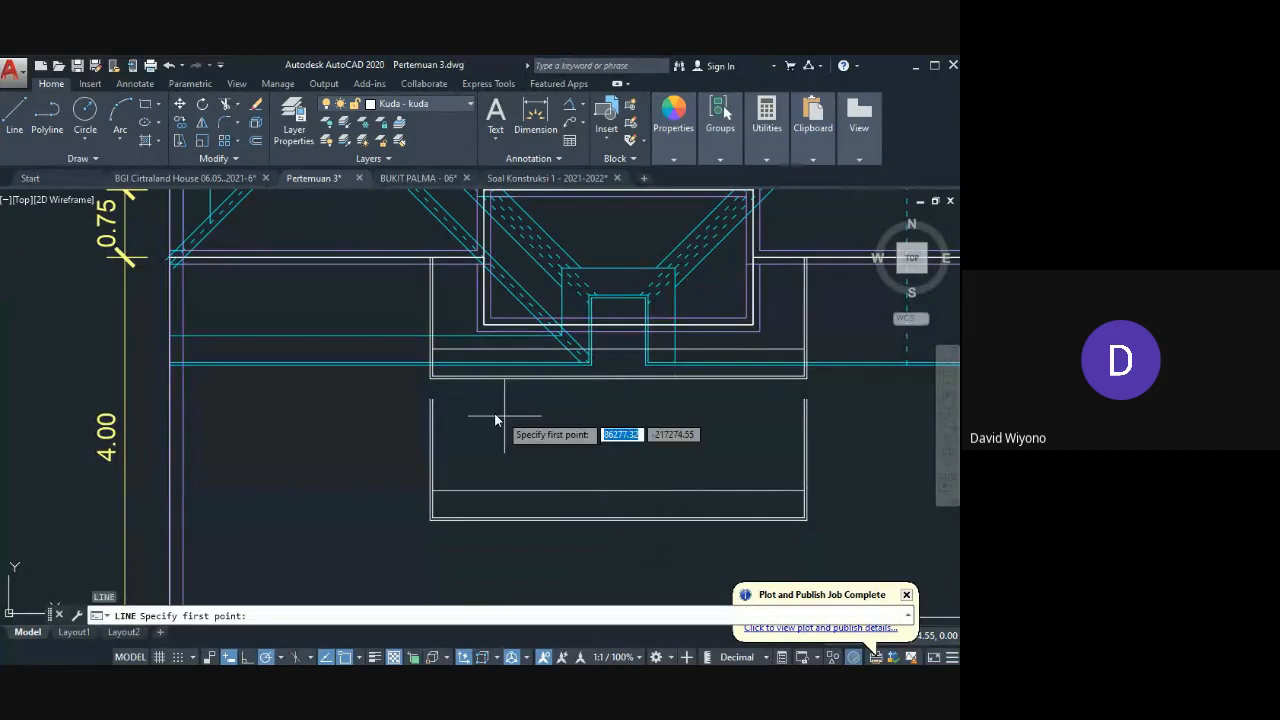
left_click(432, 399)
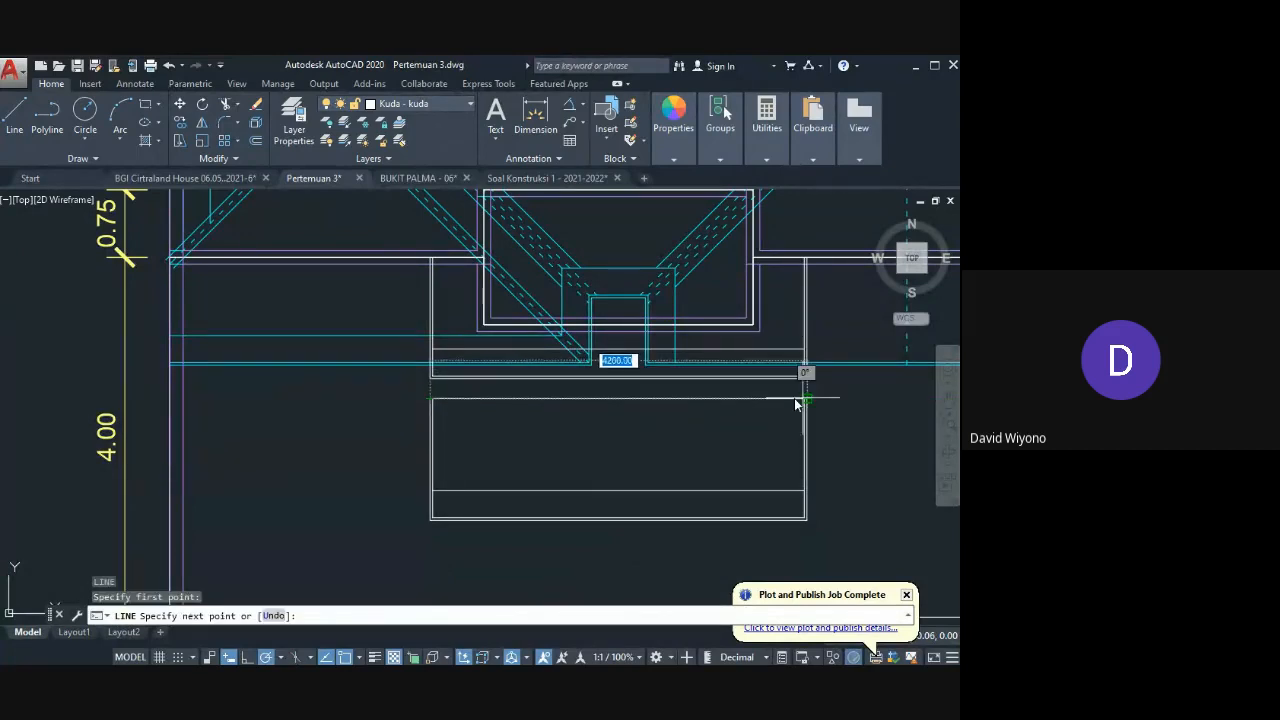
scroll(431, 265, "up", 3)
key("Escape")
type("L")
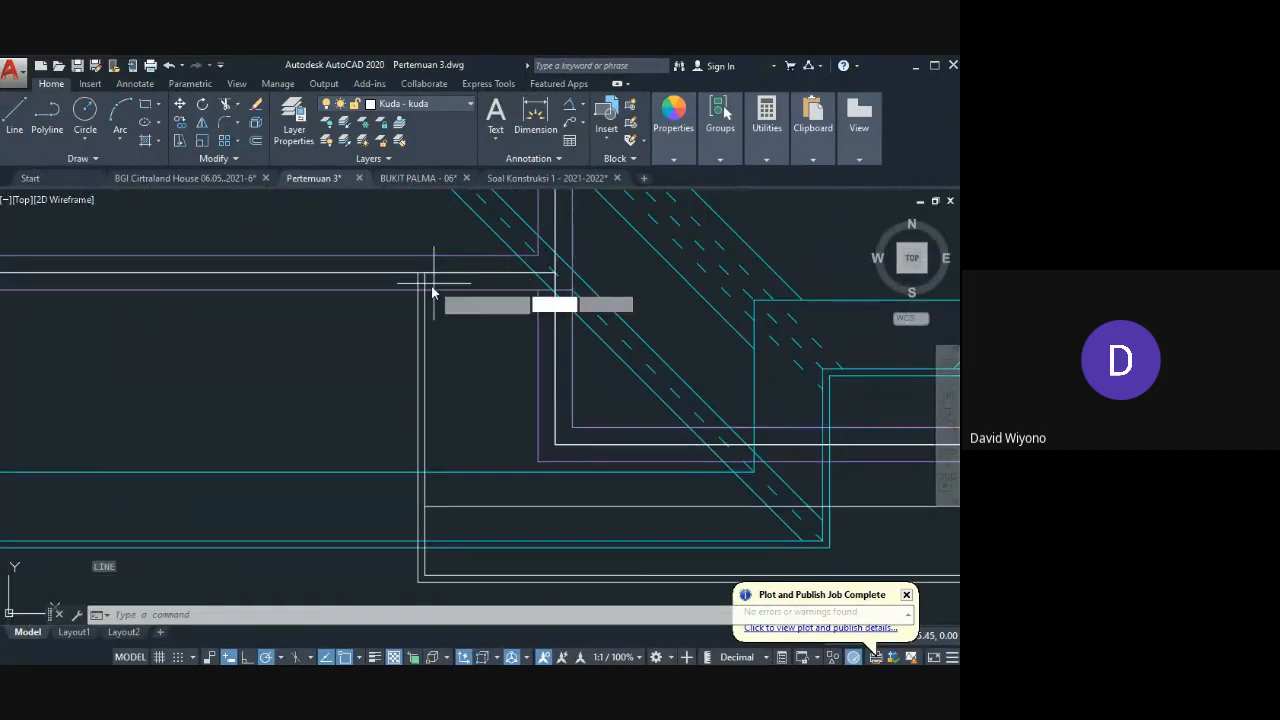
key("Return")
left_click(432, 292)
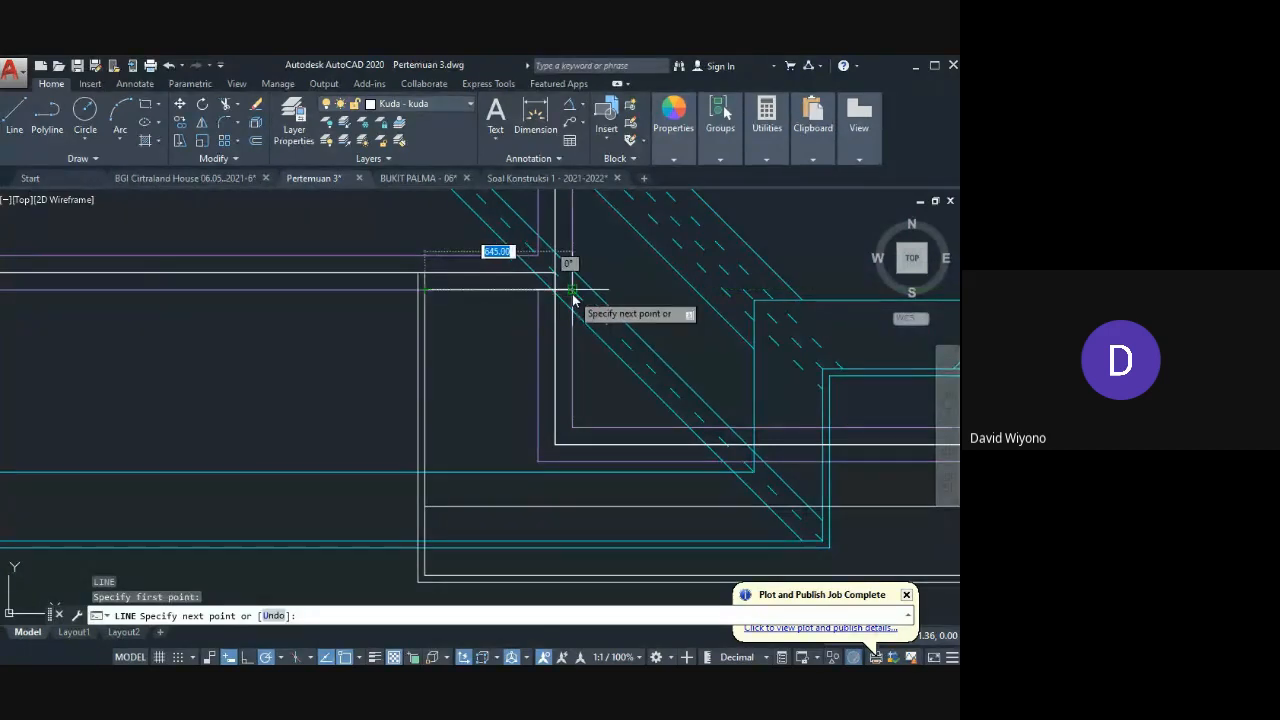
key("Escape")
Step: Draw a polyline between the original overhang's inner side lines, following the wall faces up 750, across the bay and back down
type("pl")
key("Return")
left_click(572, 291)
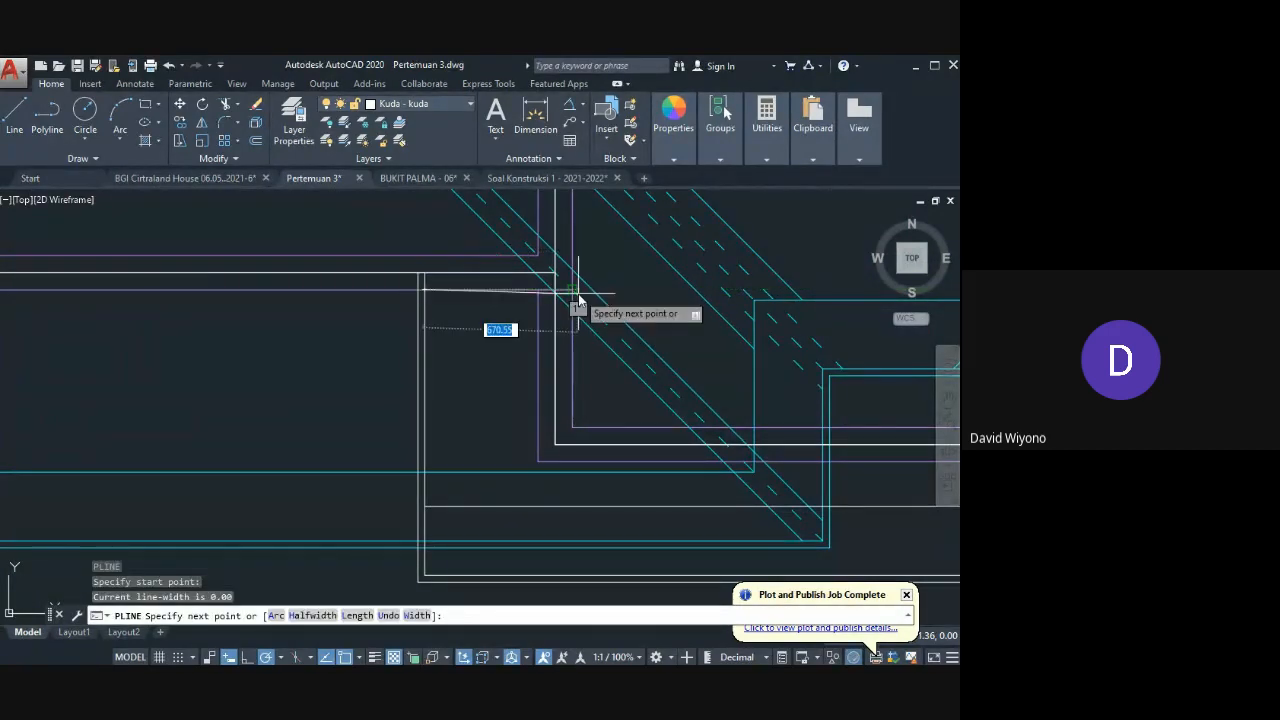
middle_click_drag(580, 251, 517, 351)
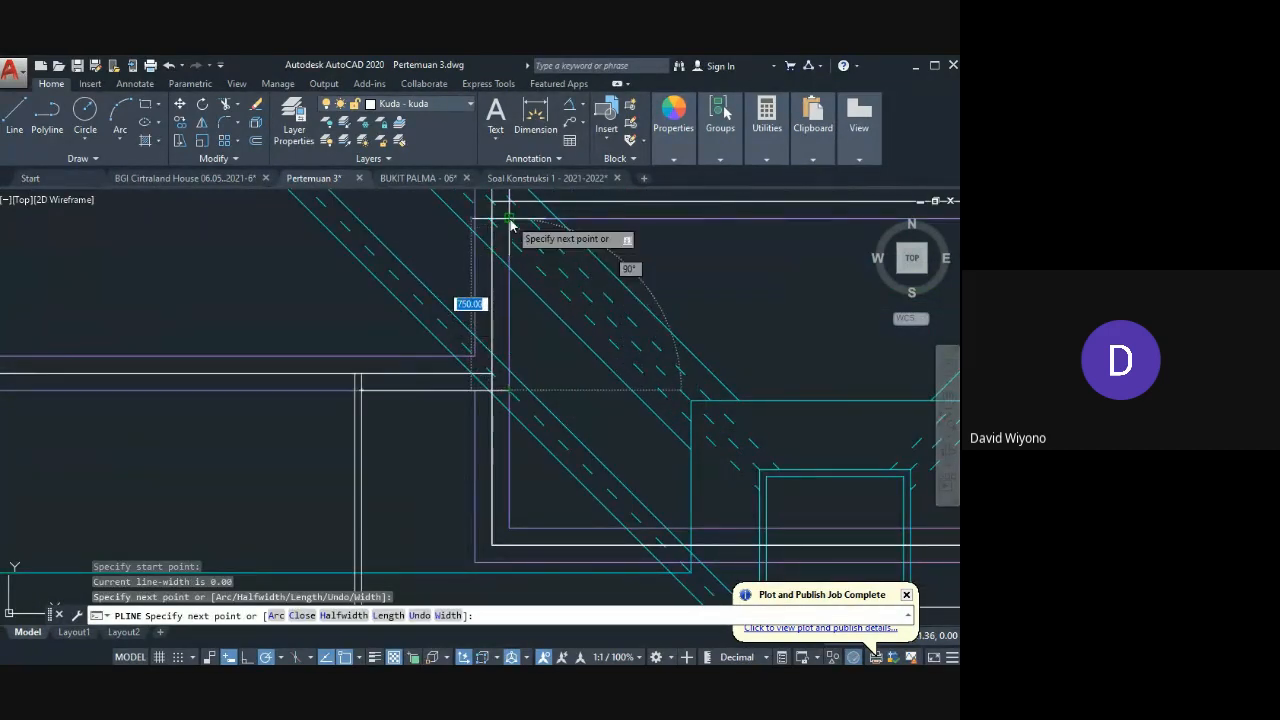
left_click(510, 220)
middle_click_drag(673, 264, 440, 280)
middle_click_drag(828, 254, 579, 257)
left_click(682, 236)
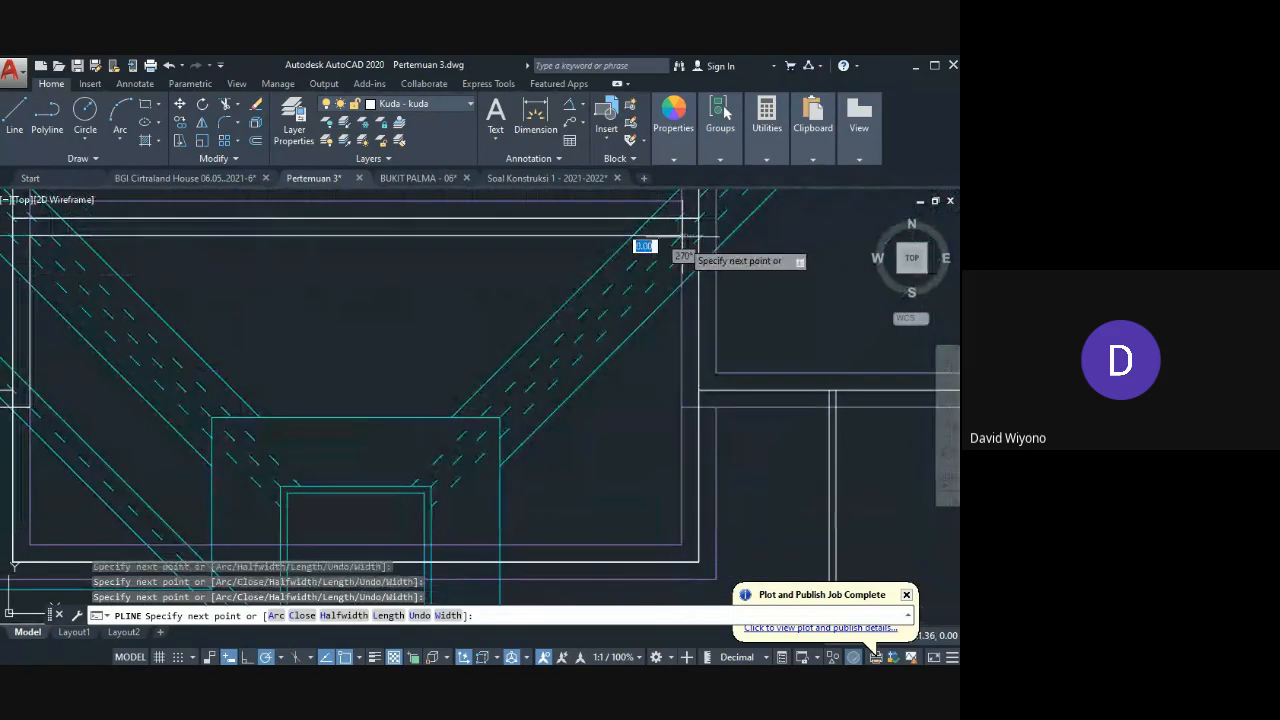
left_click(682, 407)
left_click(826, 407)
key("Return")
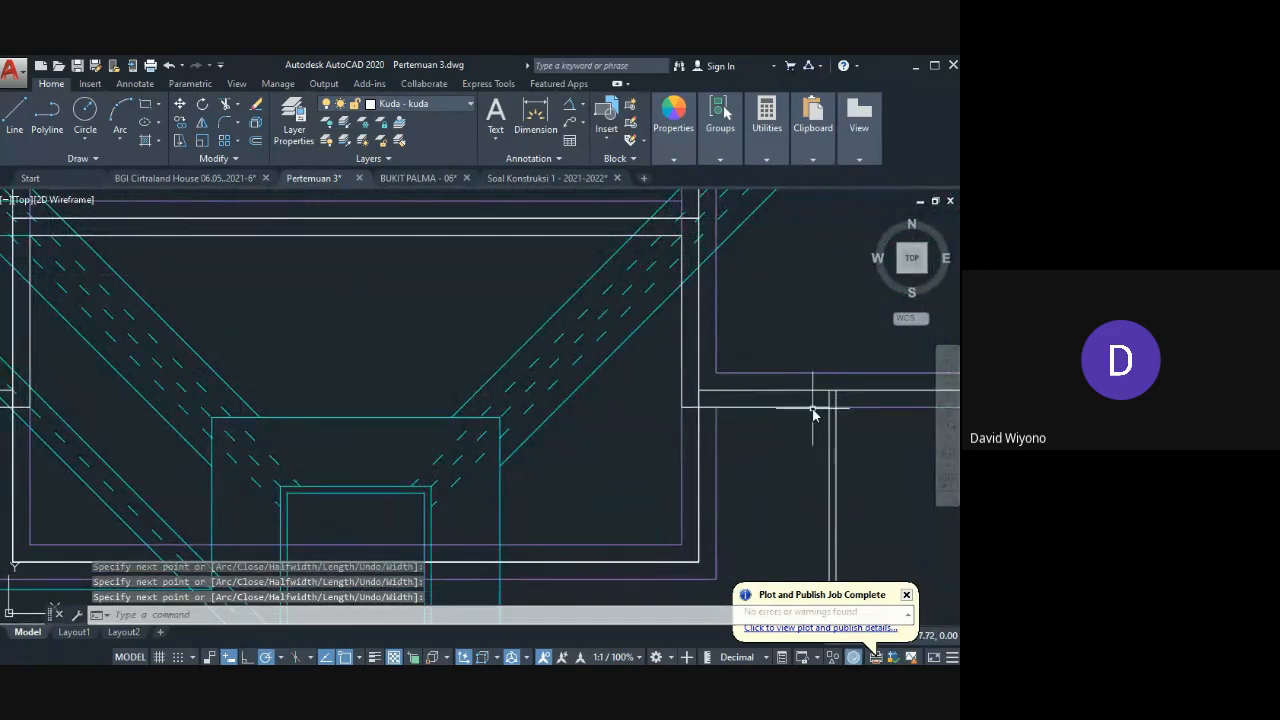
Step: Move the wall-face polyline onto the copied overhang, from the original outer side line's upper end to the copy's matching end
left_click(813, 408)
type("m")
key("Return")
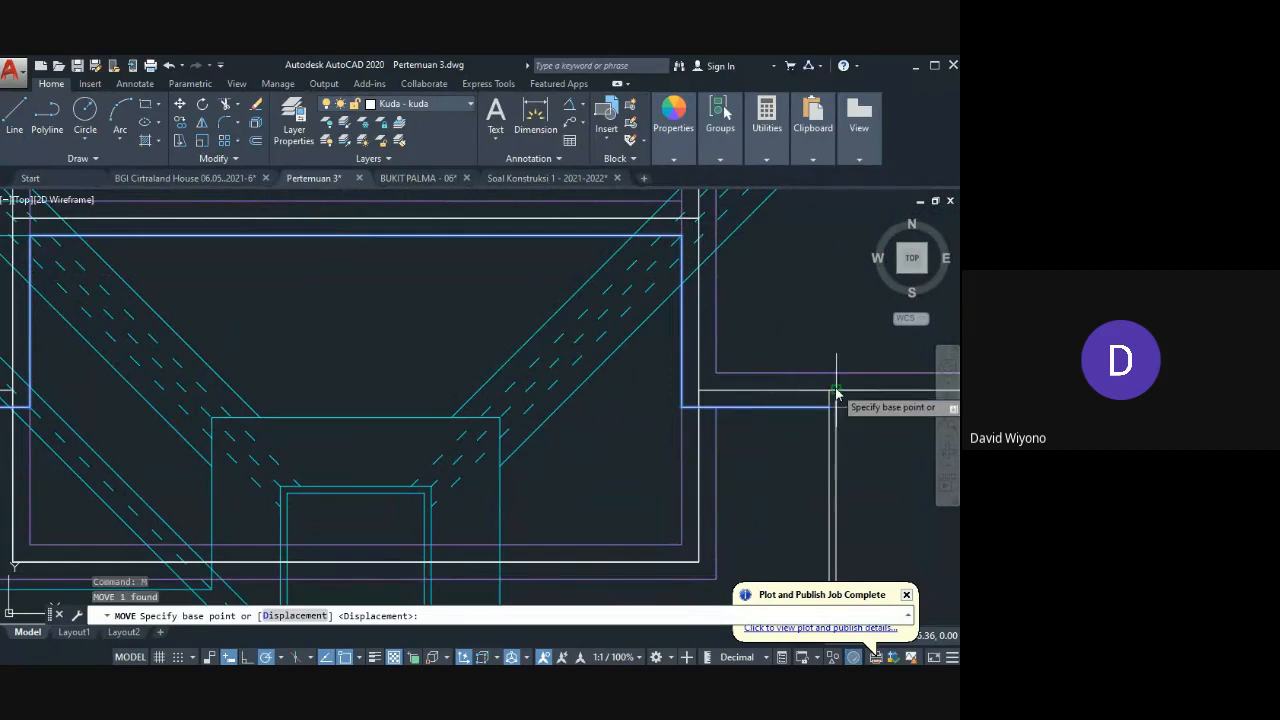
left_click(836, 391)
scroll(845, 380, "down", 3)
scroll(846, 437, "up", 4)
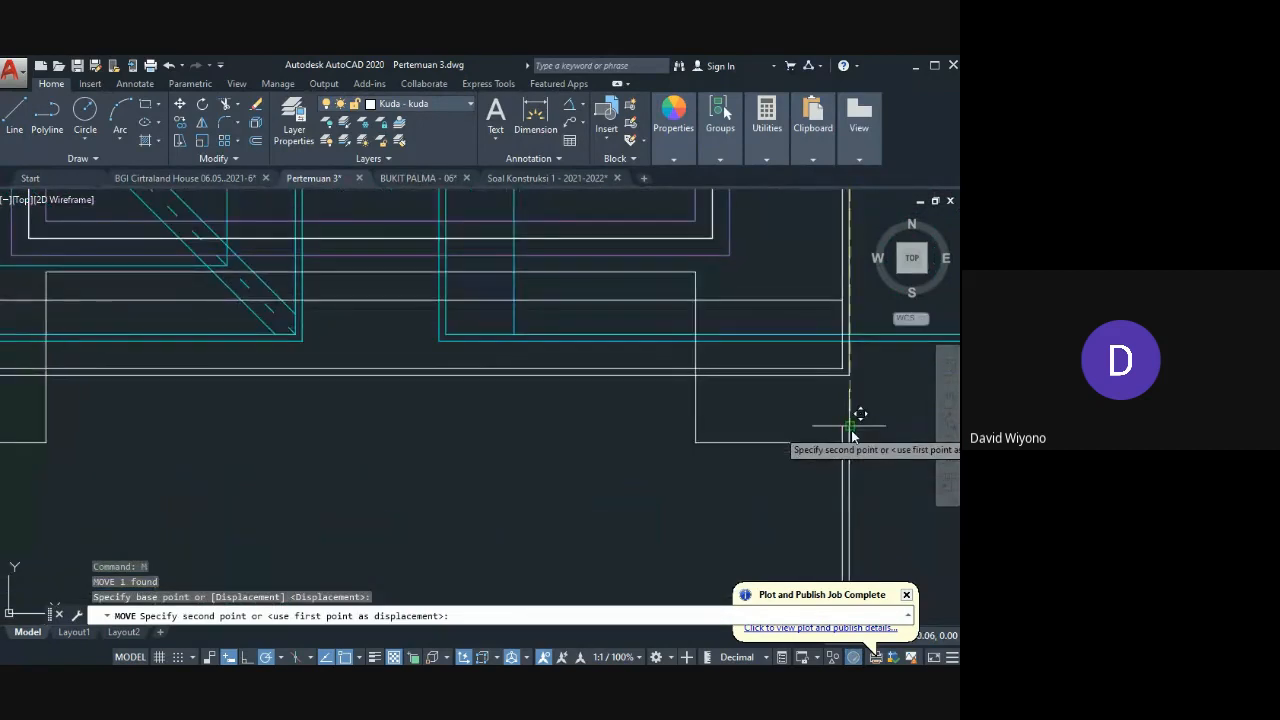
left_click(851, 432)
Step: Try to move the copied overhang outlines together with the wall-face polyline and inner line downward
scroll(824, 363, "down", 2)
scroll(845, 365, "up", 2)
left_click(778, 340)
left_click(748, 402)
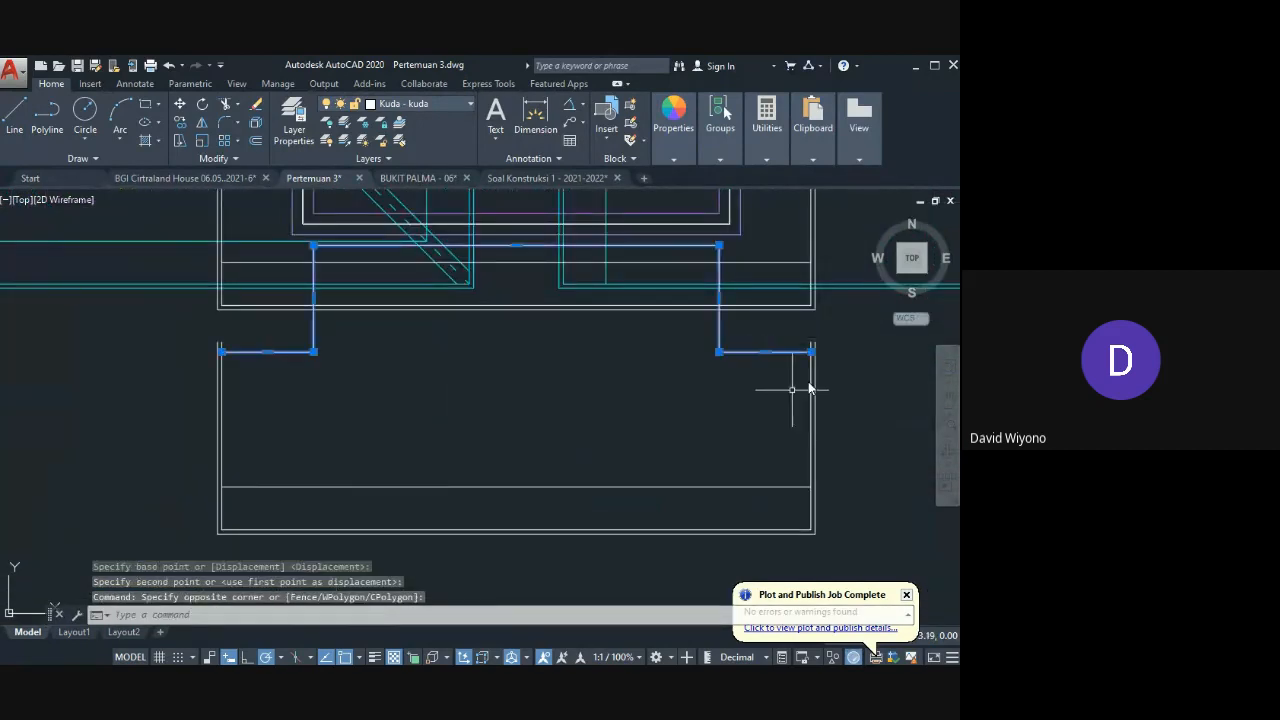
left_click(851, 347)
left_click(728, 462)
middle_click_drag(716, 497, 777, 371)
scroll(780, 372, "down", 2)
middle_click_drag(834, 423, 668, 446)
left_click(651, 357)
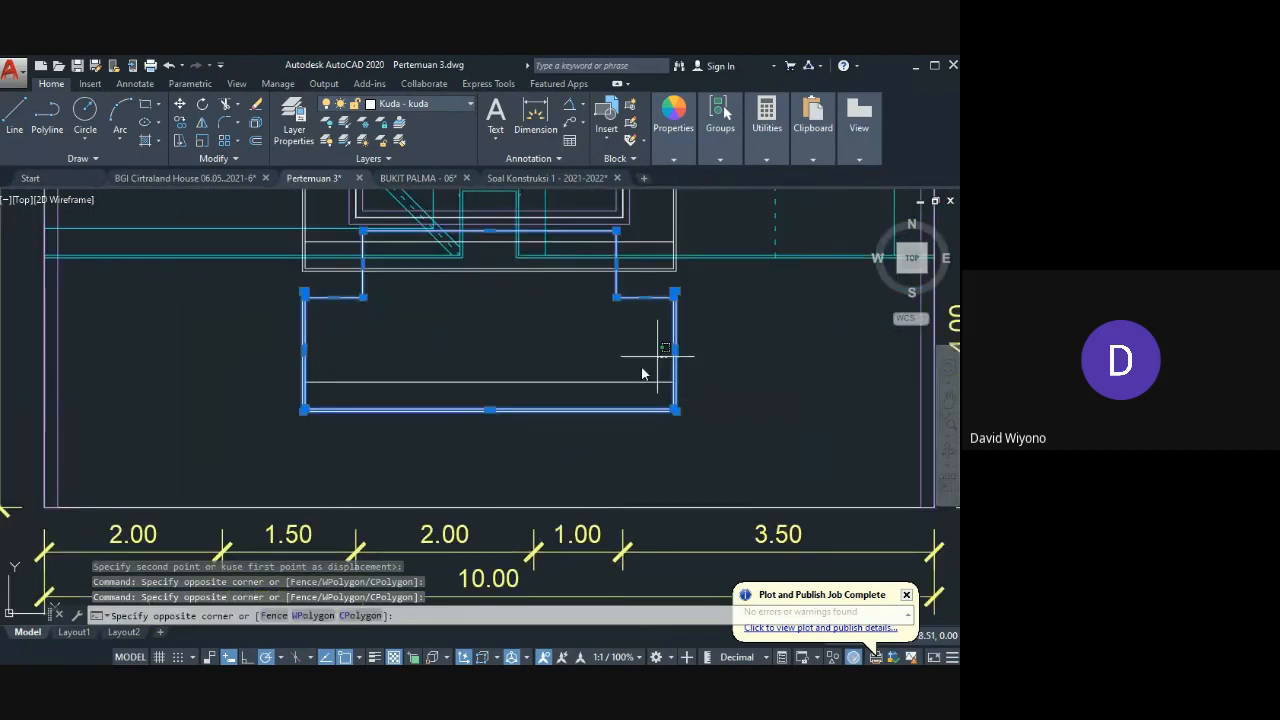
left_click(535, 426)
key("Return")
left_click(712, 396)
left_click(713, 427)
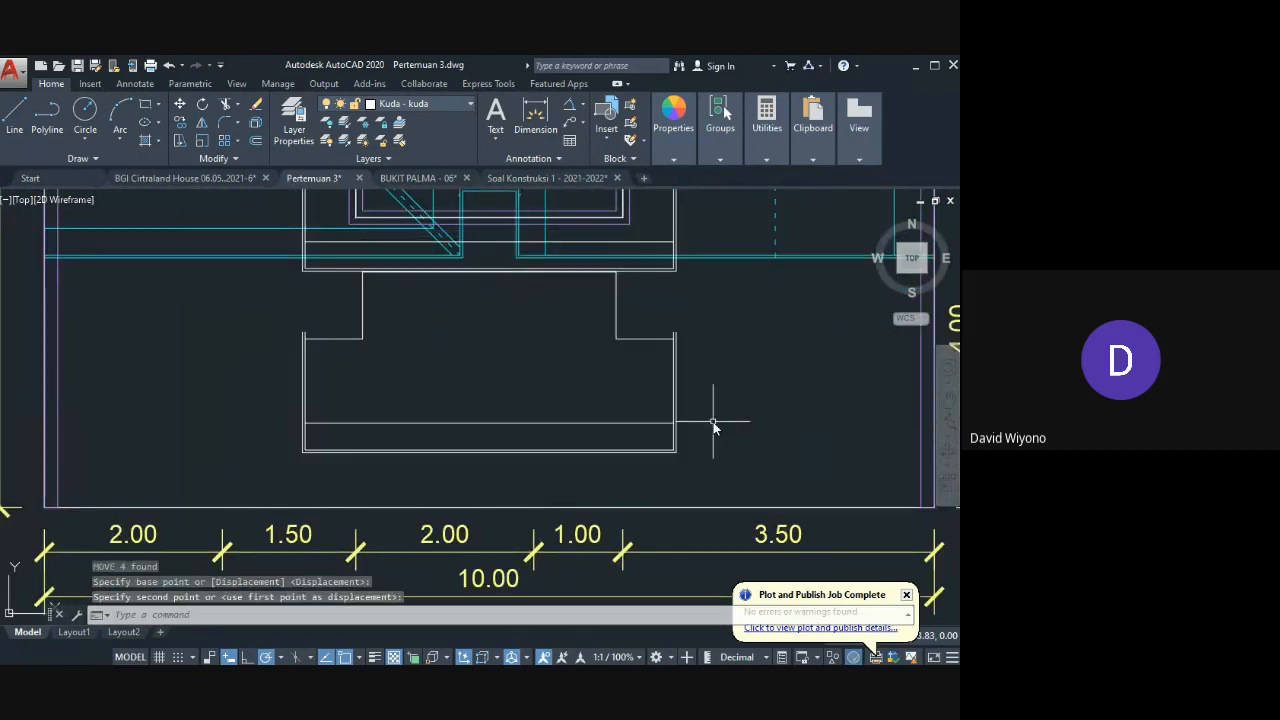
key("ctrl+z")
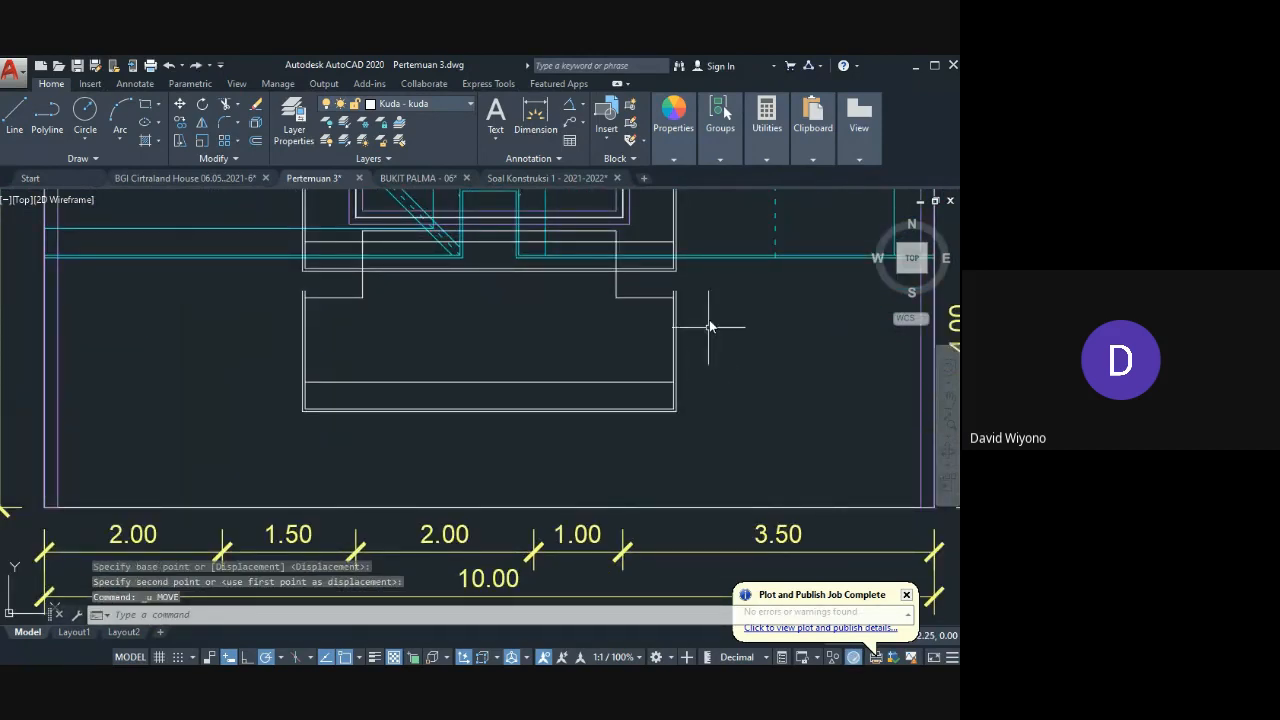
Step: Move the copied overhang outlines, inner line and wall-face polyline straight down, clear of the original overhang
left_click(706, 285)
left_click(300, 432)
type("m")
key("Return")
left_click(737, 398)
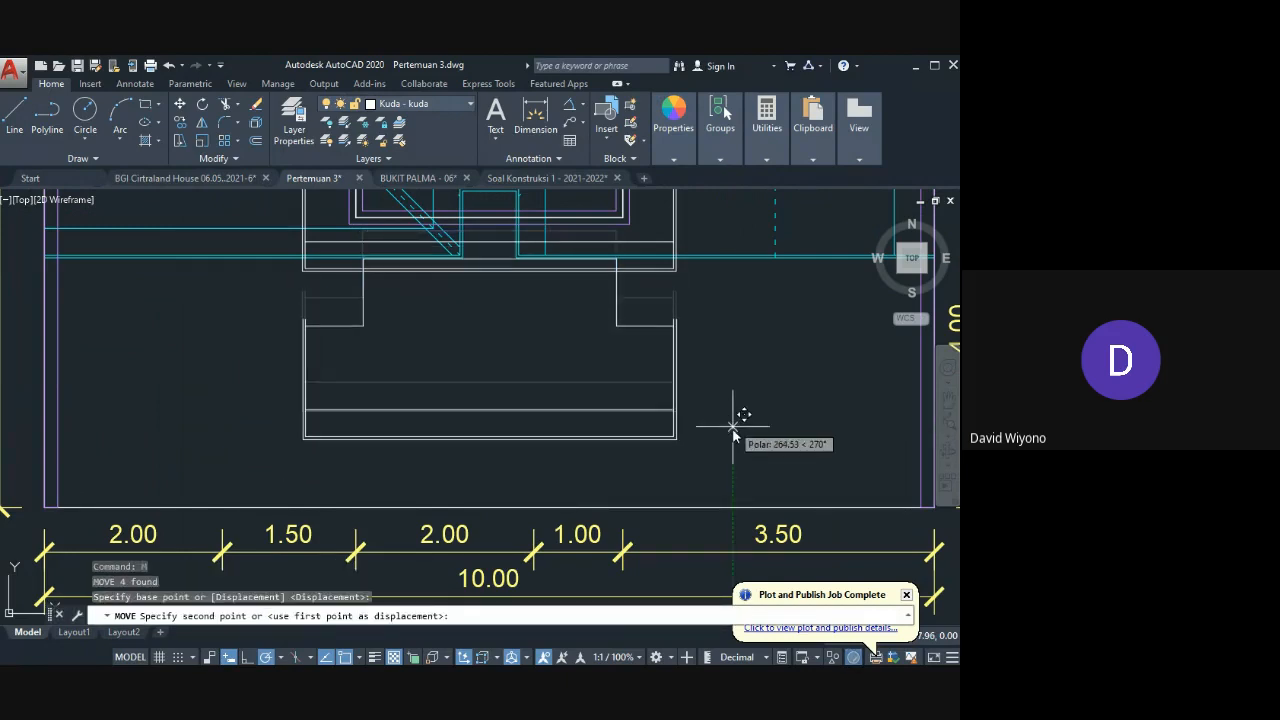
left_click(737, 443)
Step: Fillet both ends of the wall-face polyline to the side lines of the copied outer overhang outline with radius 0
type("f")
key("Return")
left_click(677, 361)
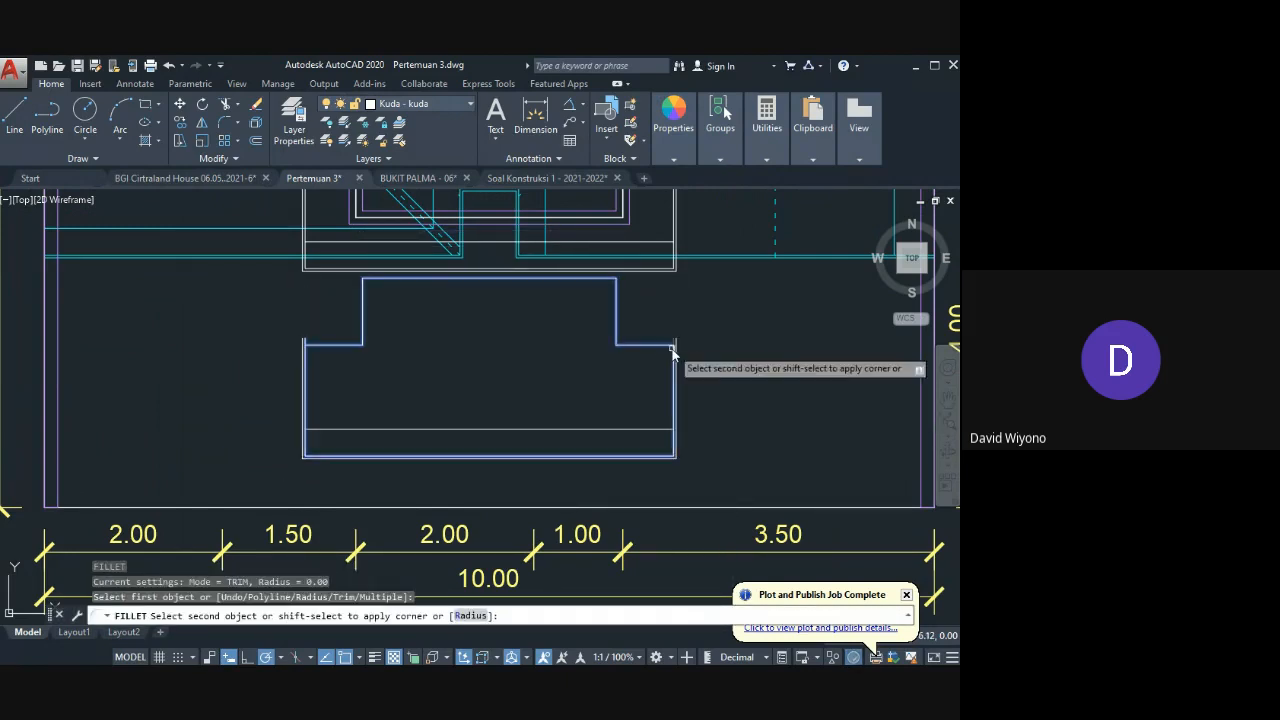
left_click(378, 344)
key("Return")
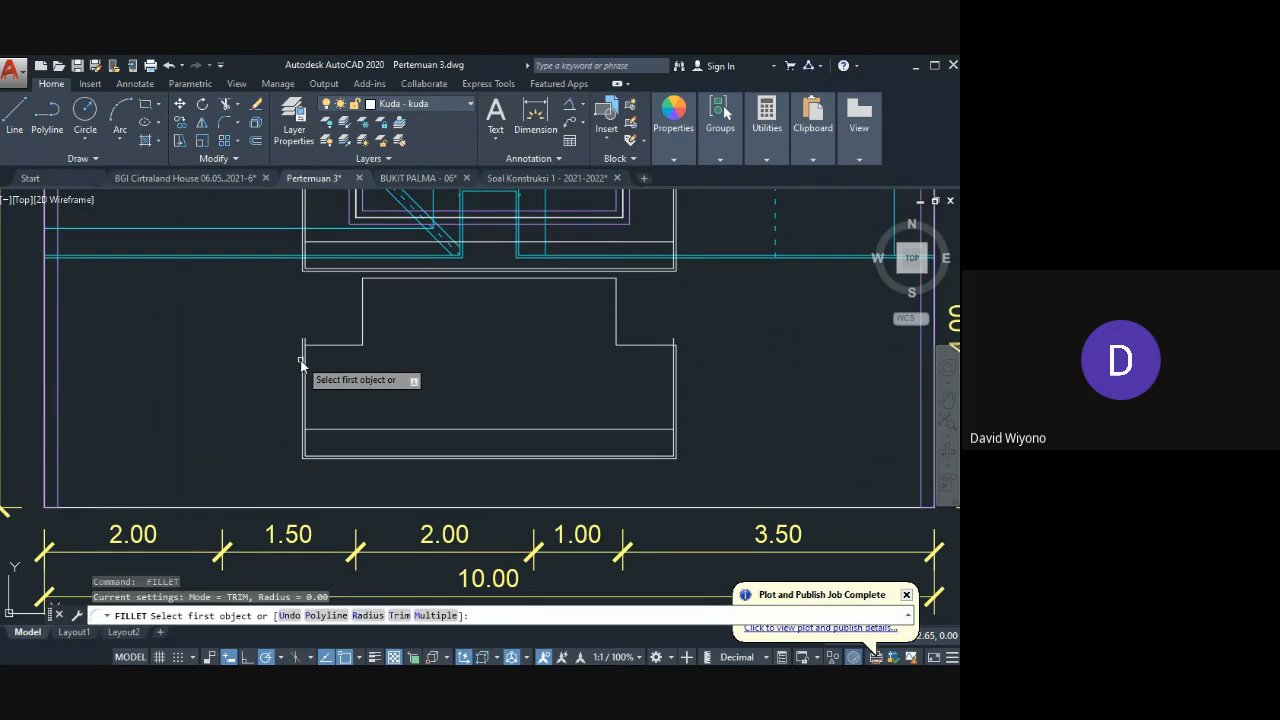
left_click(300, 362)
left_click(314, 349)
Step: Trim the inner outline's side line stubs that project above the copied overhang's two upper corners
type("tr")
key("Return")
scroll(303, 345, "up", 2)
key("Return")
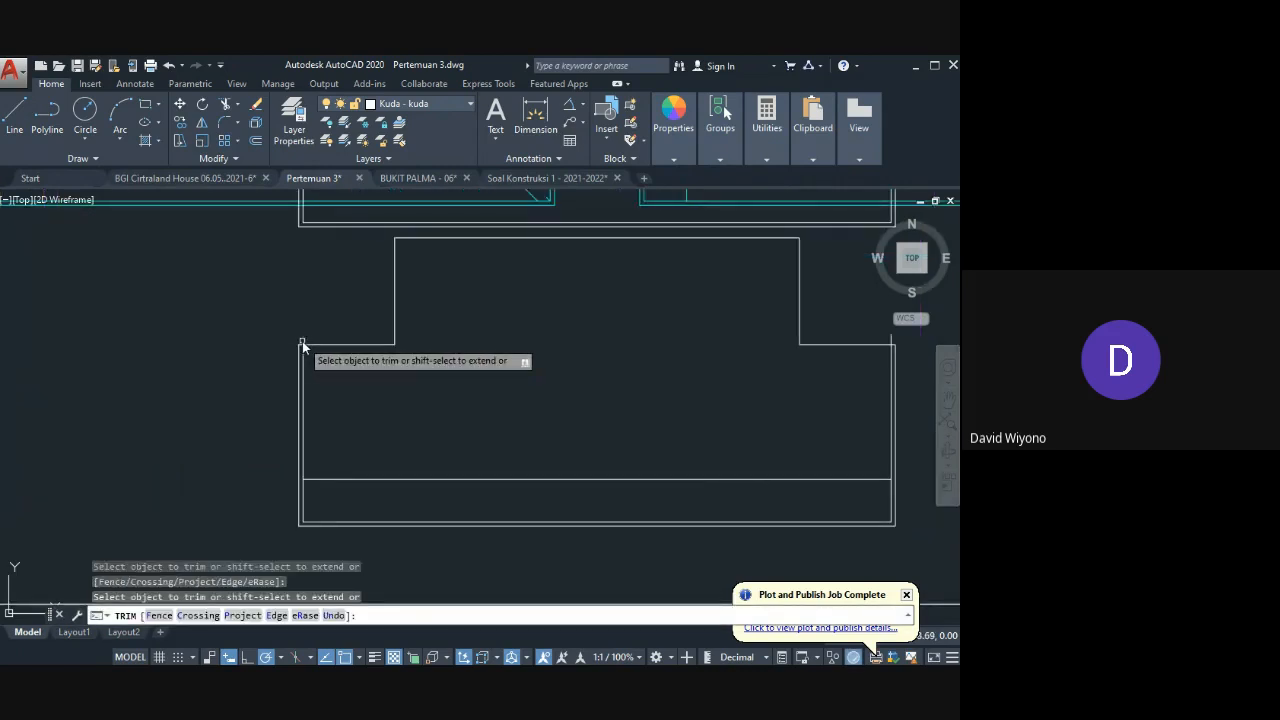
middle_click_drag(699, 386, 429, 391)
left_click(645, 332)
left_click(589, 349)
key("Return")
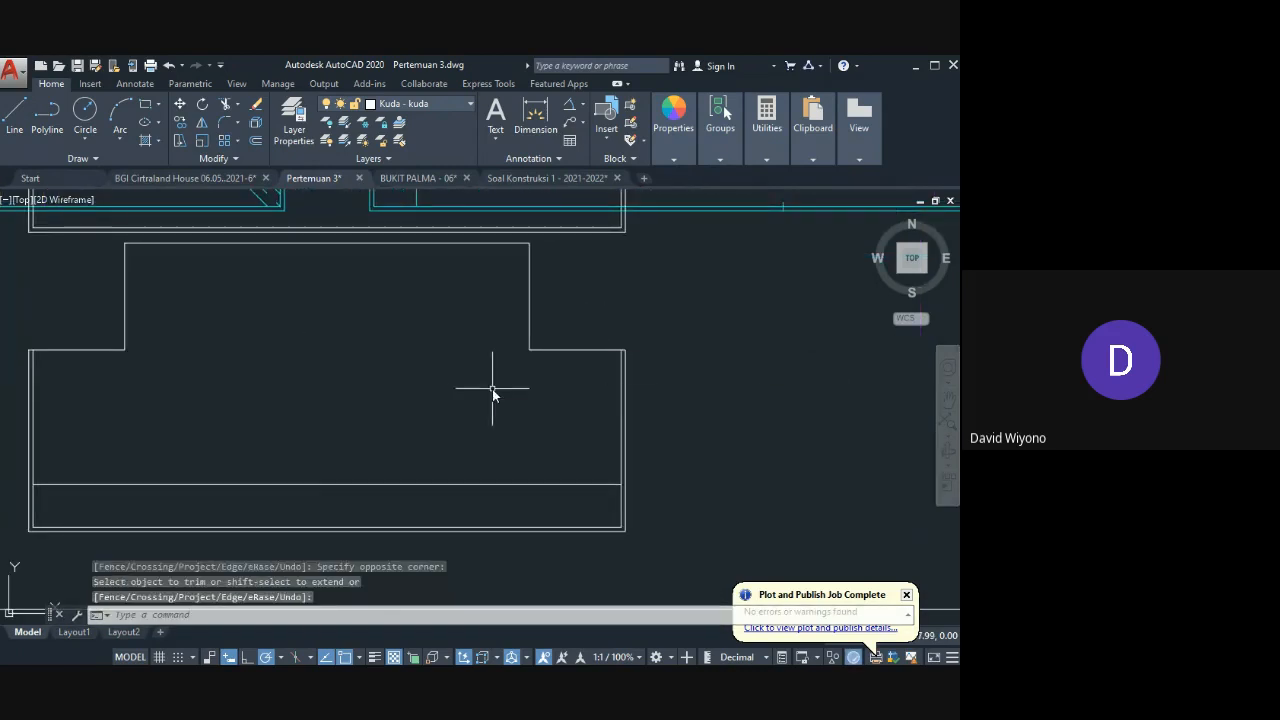
Step: Hatch the closed copied overhang outline with the current line pattern at scale 10 and an angle of 45
type("h")
key("Return")
left_click(545, 338)
left_click(502, 368)
key("Escape")
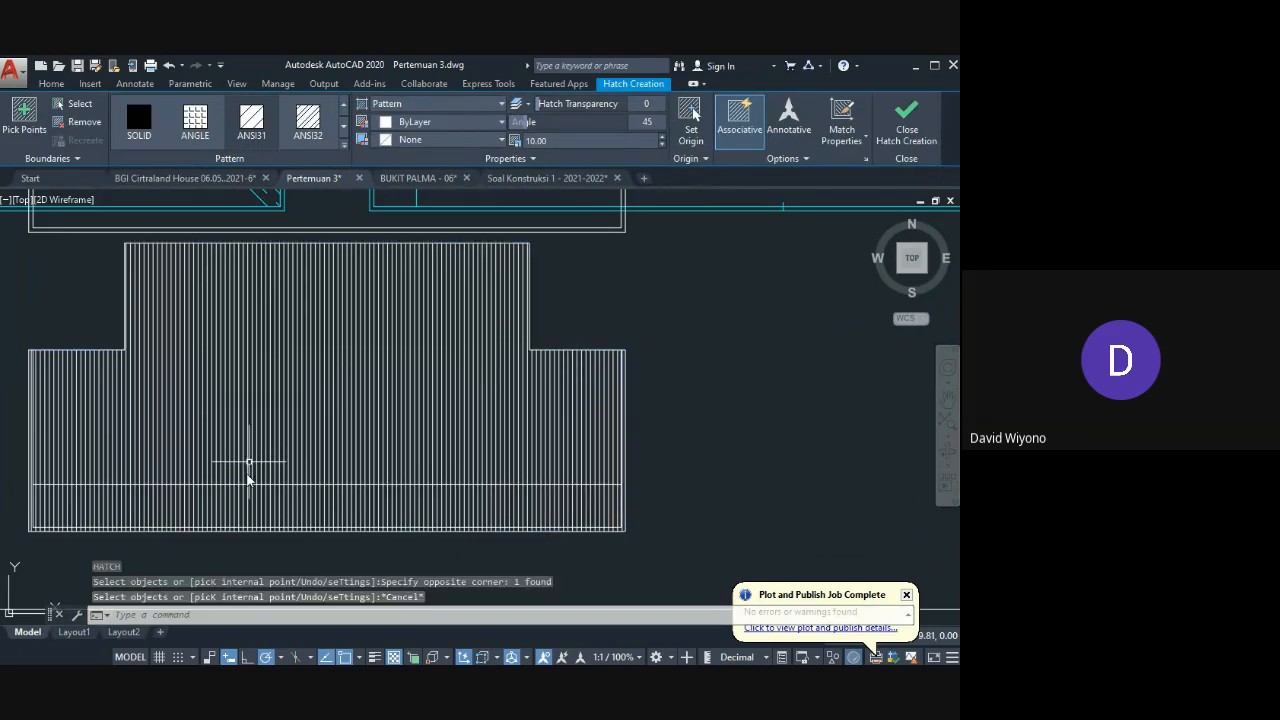
Step: Stretch the lower edge of the overhang hatch up to the inner horizontal line
left_click(248, 477)
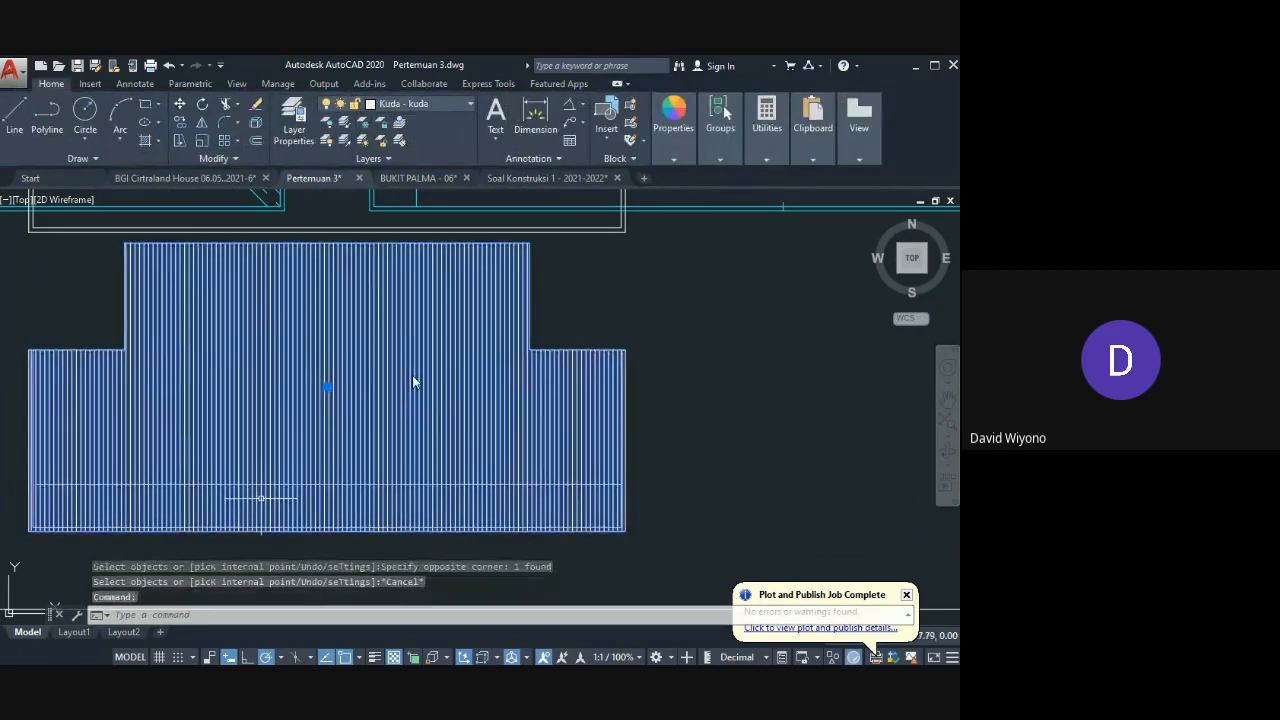
left_click(326, 530)
left_click(326, 486)
key("Escape")
Step: Examine the hatch settings of the small notch roof in the DENAH TAMPAK ATAP plan
scroll(550, 483, "down", 6)
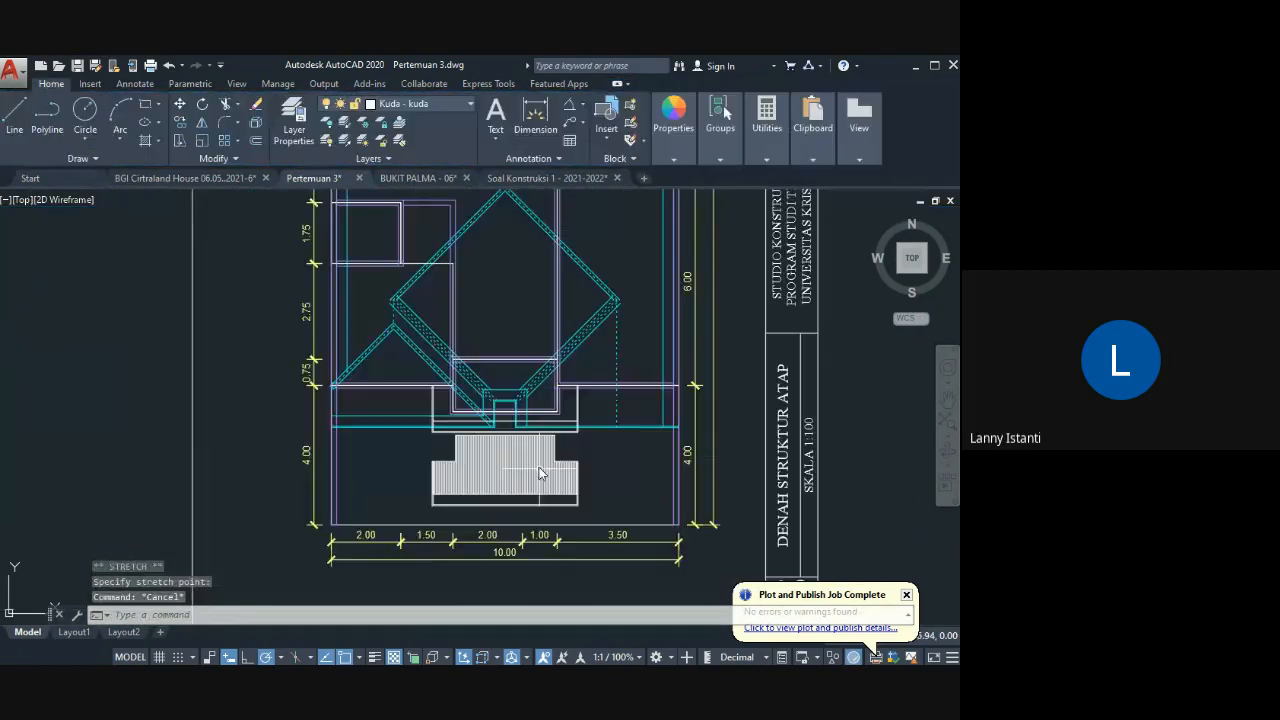
middle_click_drag(508, 240, 553, 555)
middle_click_drag(557, 230, 528, 515)
middle_click_drag(505, 235, 478, 515)
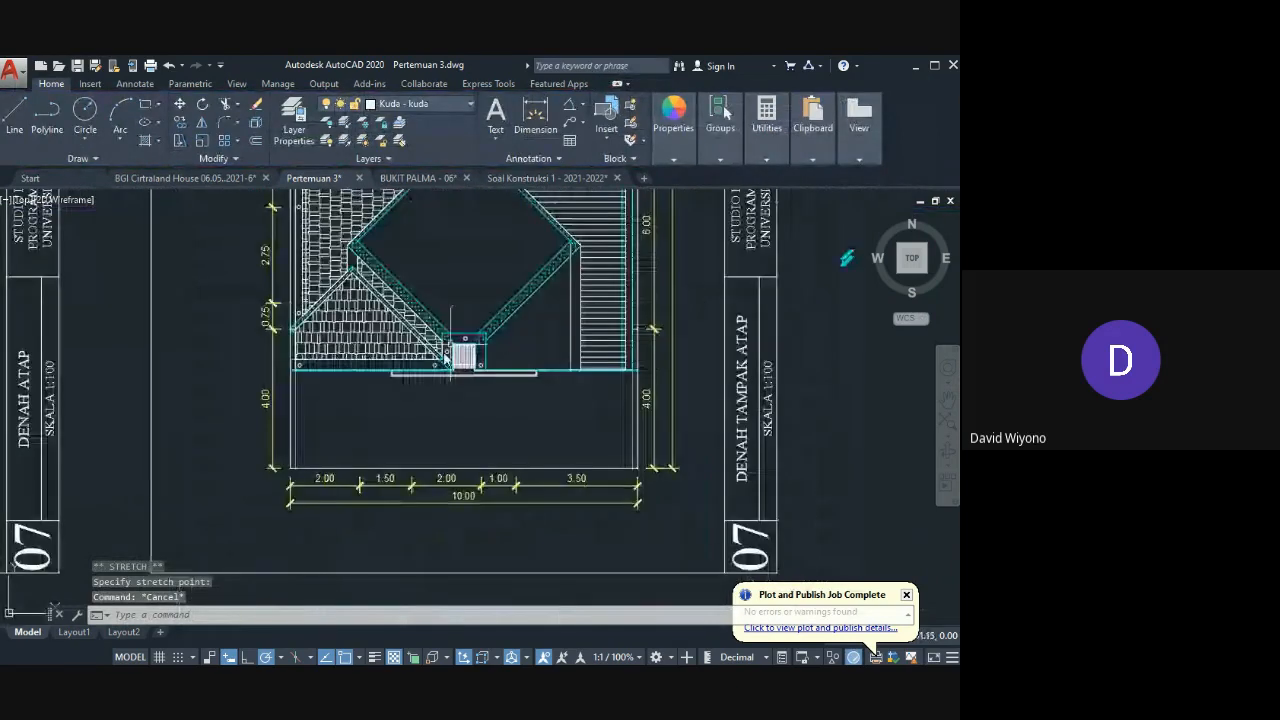
scroll(448, 362, "up", 7)
left_click(548, 332)
key("Escape")
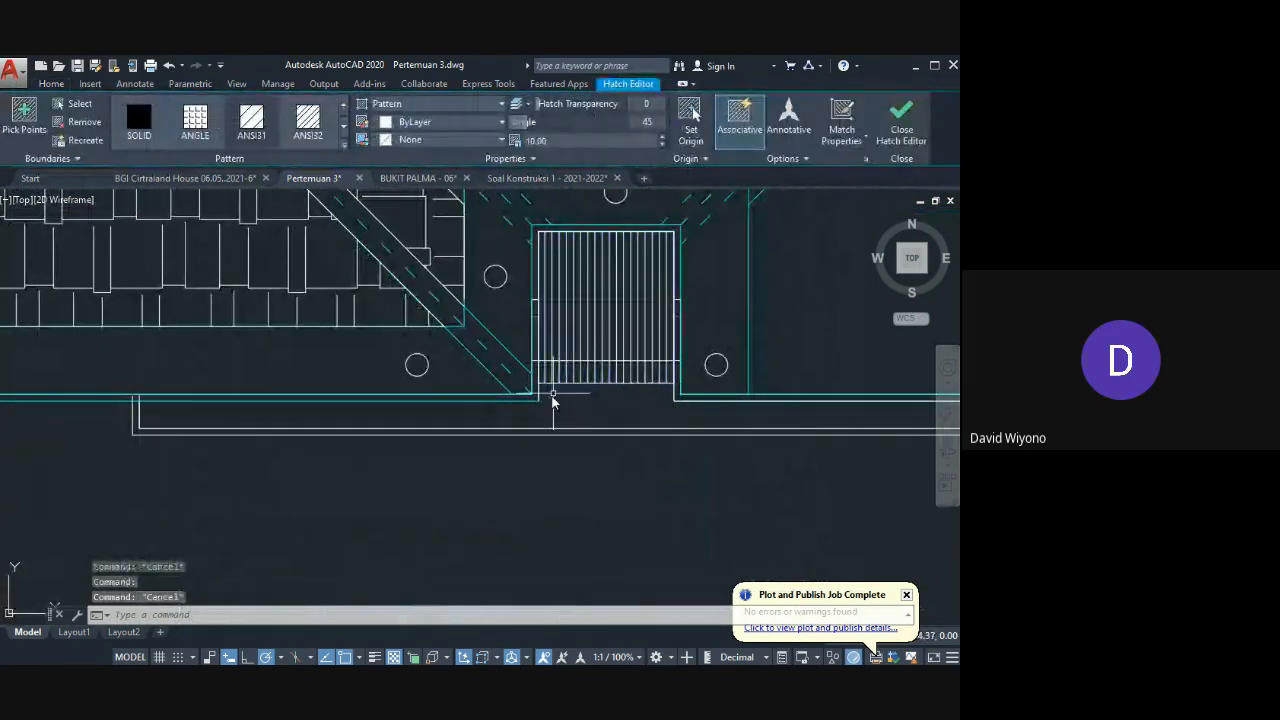
left_click(580, 306)
type("c")
key("Escape")
key("Escape")
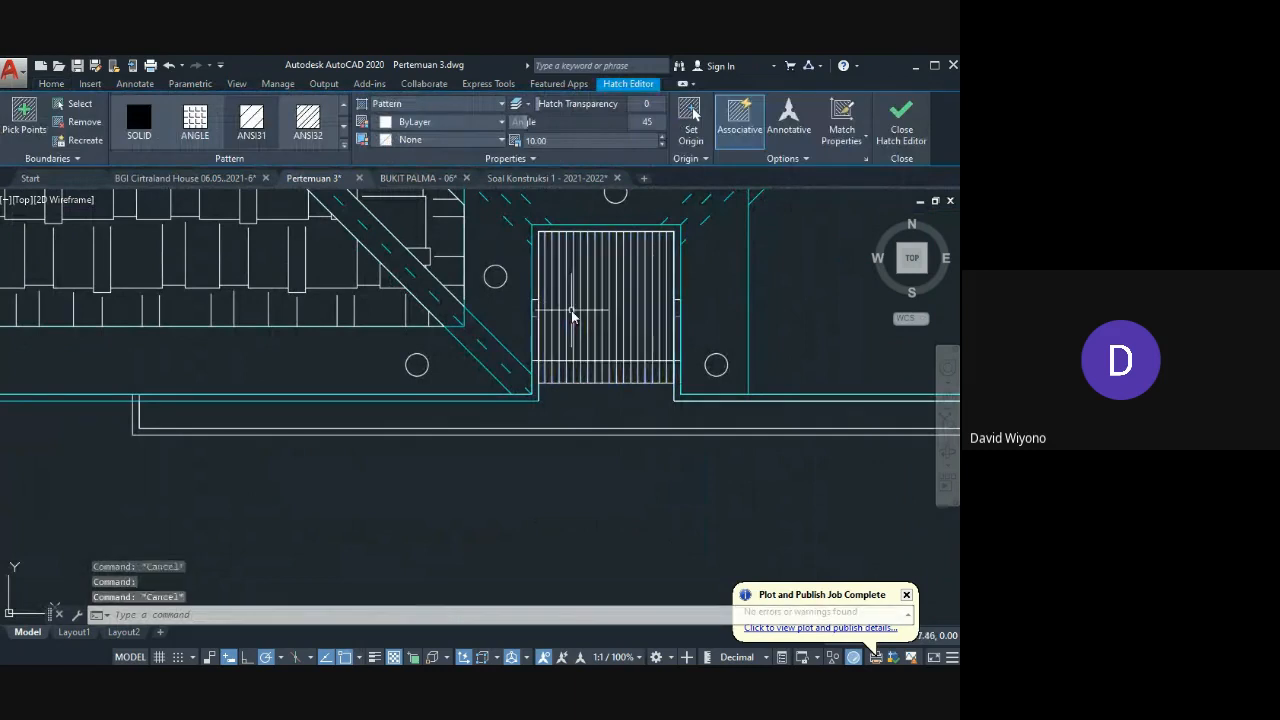
Step: Match the properties of the small notch roof's hatch onto the overhang hatch in the DENAH STRUKTUR ATAP plan
type("ma")
key("space")
left_click(572, 306)
scroll(574, 318, "down", 7)
scroll(582, 341, "down", 8)
middle_click_drag(582, 482, 566, 314)
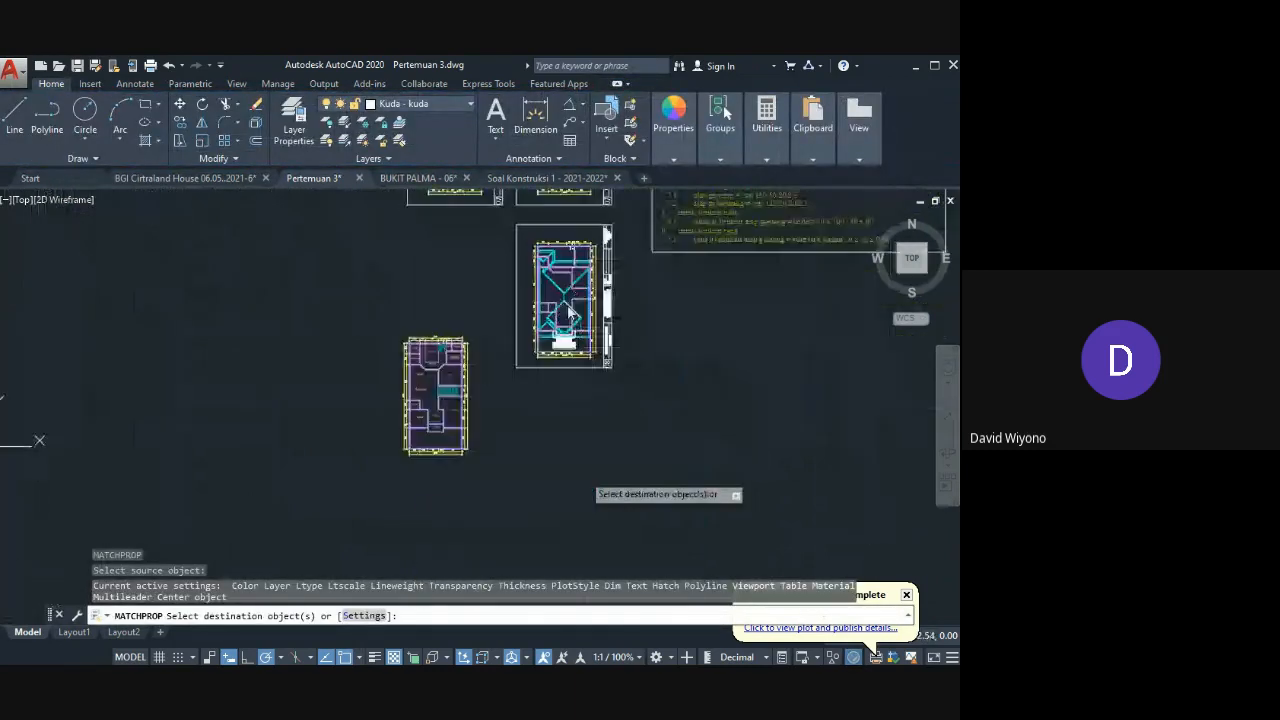
scroll(565, 338, "up", 6)
scroll(550, 366, "up", 6)
left_click(552, 374)
left_click(531, 391)
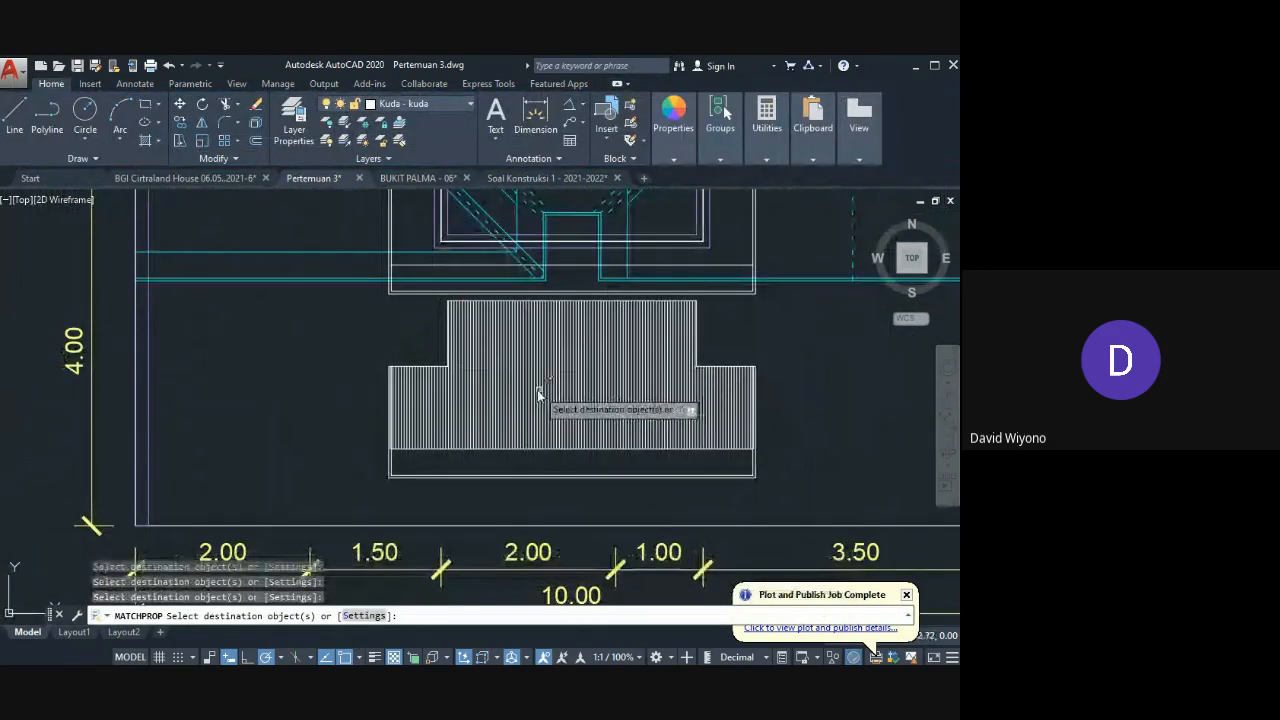
key("Escape")
Step: Check the pattern settings of the overhang hatch in the DENAH STRUKTUR ATAP plan
left_click(580, 380)
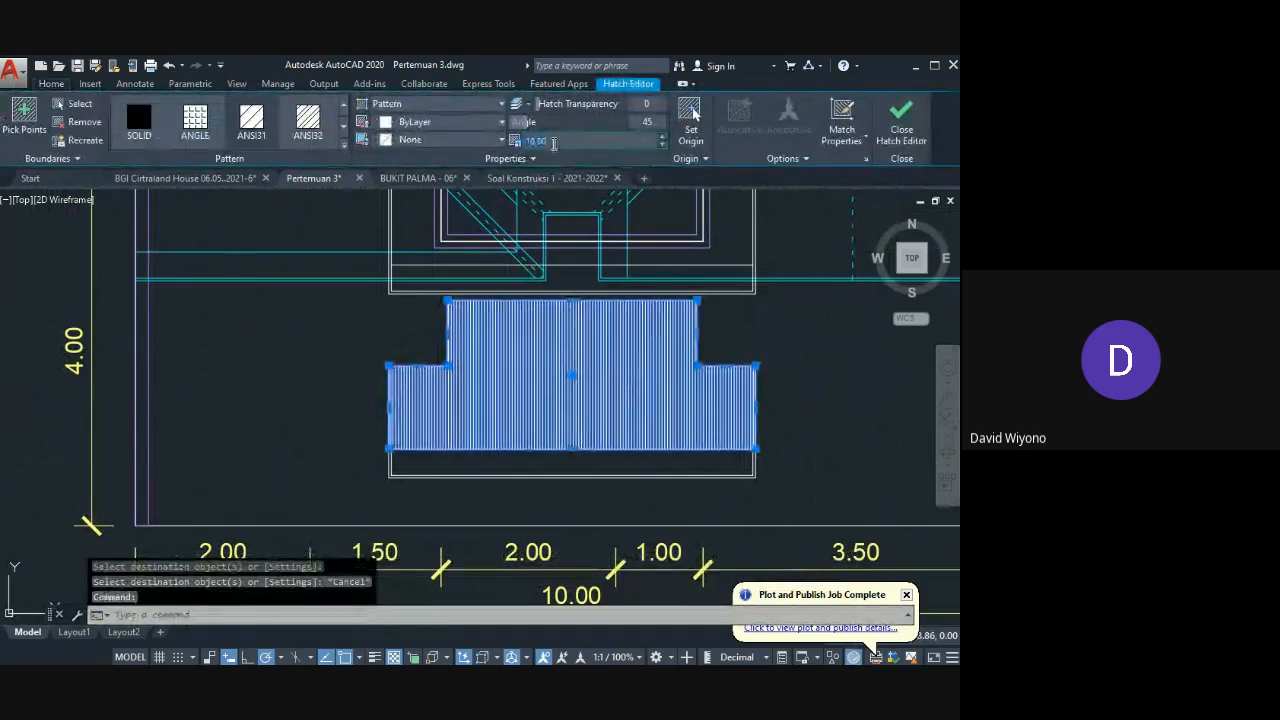
key("Escape")
key("Escape")
Step: Draw a circle of diameter 100 near the left end of the unhatched strip below the overhang hatch
scroll(450, 410, "up", 4)
type("c")
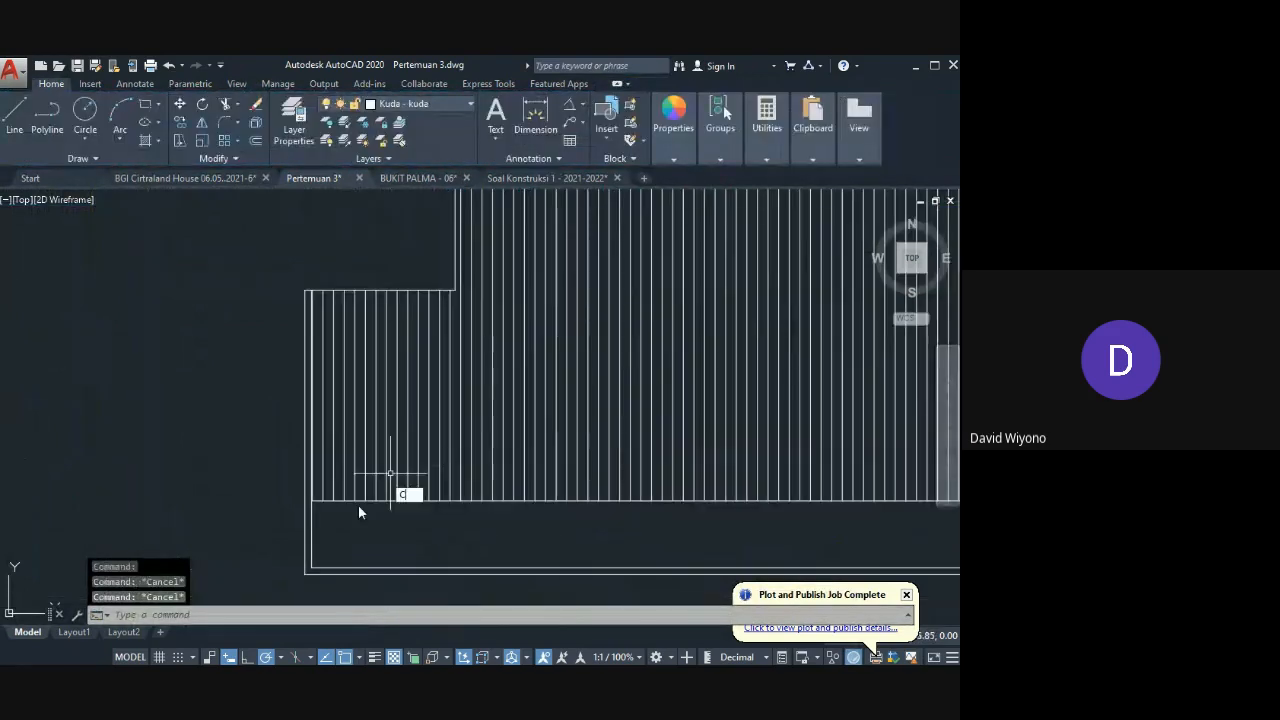
key("Return")
left_click(343, 535)
type("d")
key("Return")
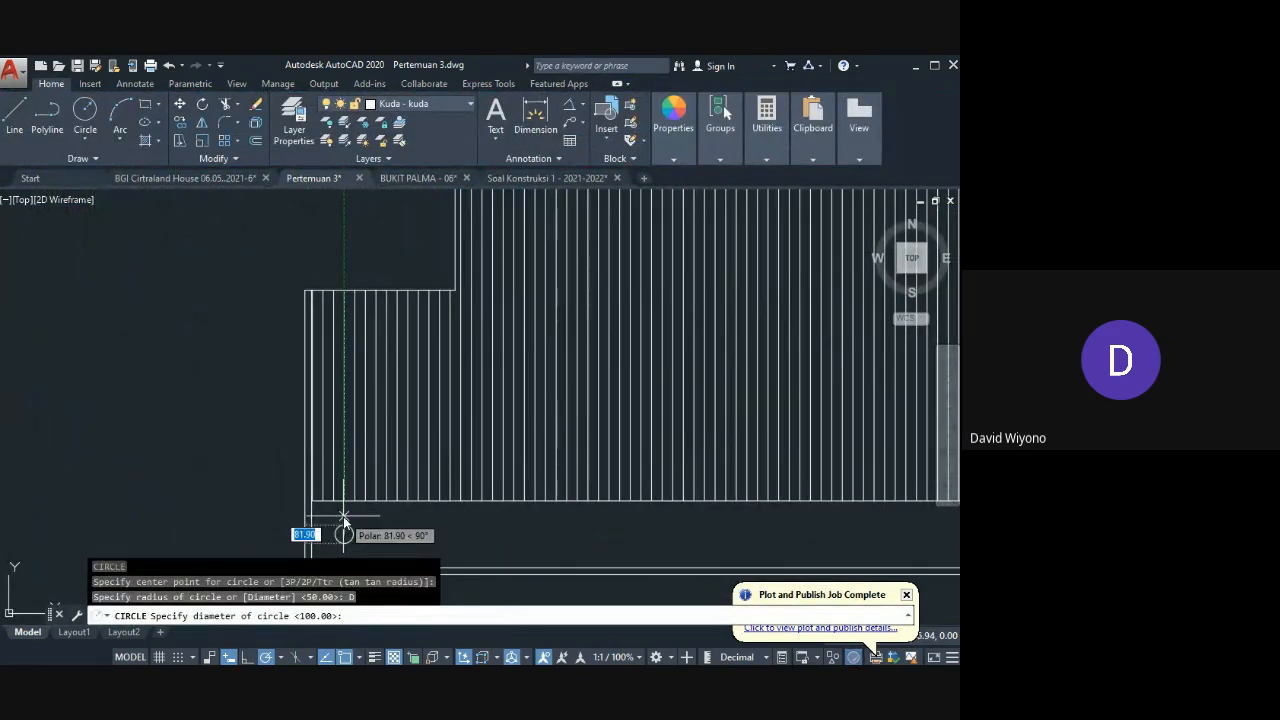
type("100")
key("Return")
Step: Copy the small circle from its centre to the right end of the strip below the overhang hatch
scroll(343, 540, "up", 1)
left_click(343, 540)
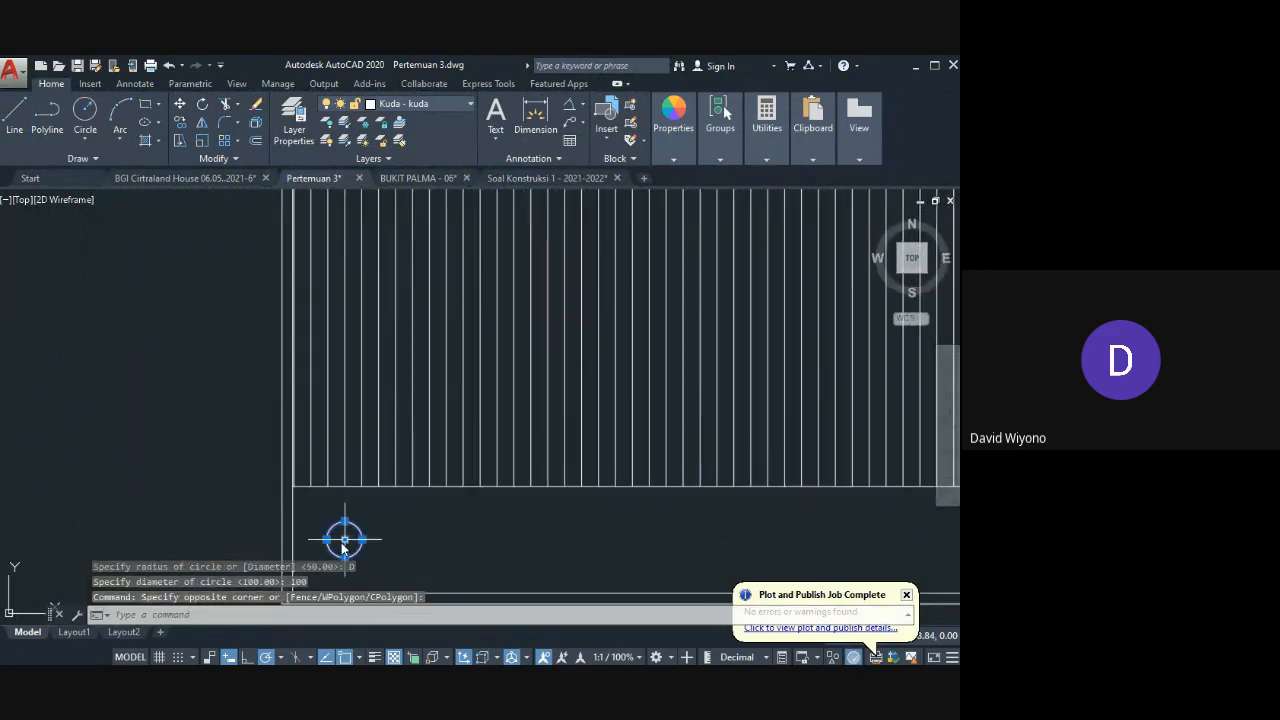
type("co")
key("Return")
left_click(344, 540)
scroll(345, 540, "down", 4)
middle_click_drag(655, 552, 392, 520)
left_click(608, 507)
key("Return")
Step: Review the DENAH STRUKTUR ATAP and DENAH TAMPAK ATAP plans and the langkah kerja notes for the next structural members
scroll(365, 528, "down", 4)
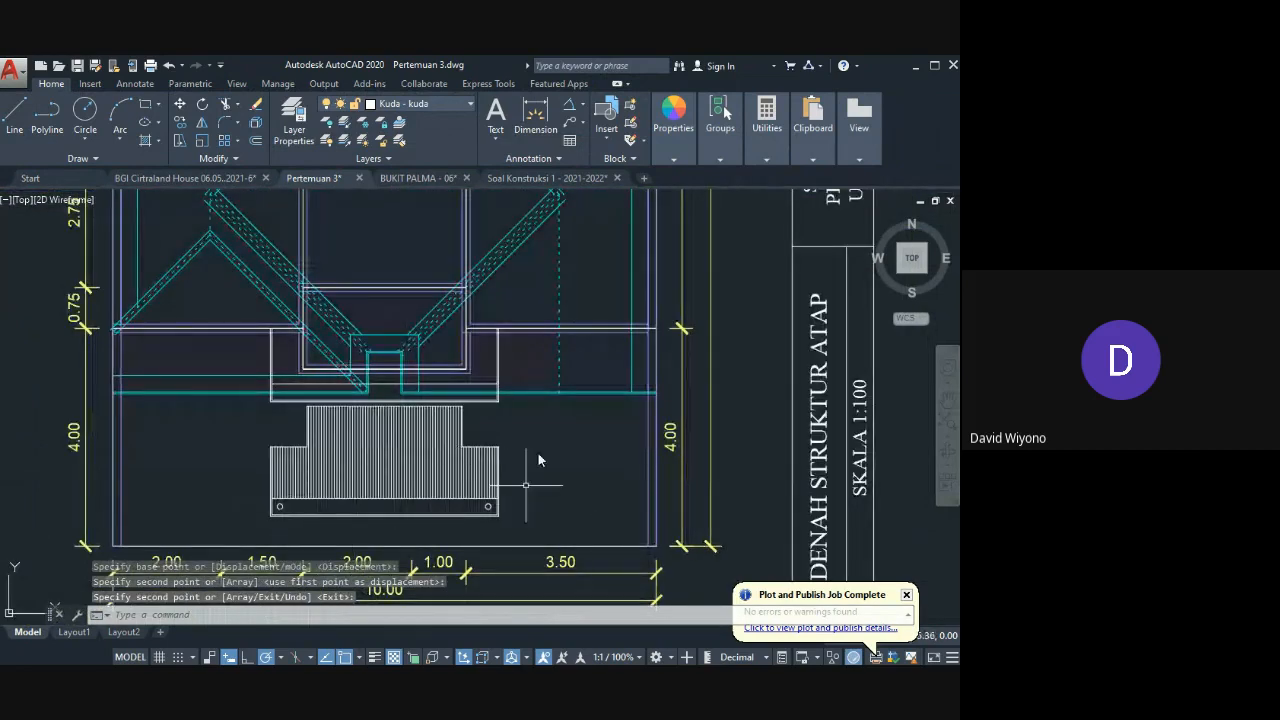
scroll(436, 463, "down", 2)
middle_click_drag(457, 400, 467, 434)
middle_click_drag(505, 373, 543, 483)
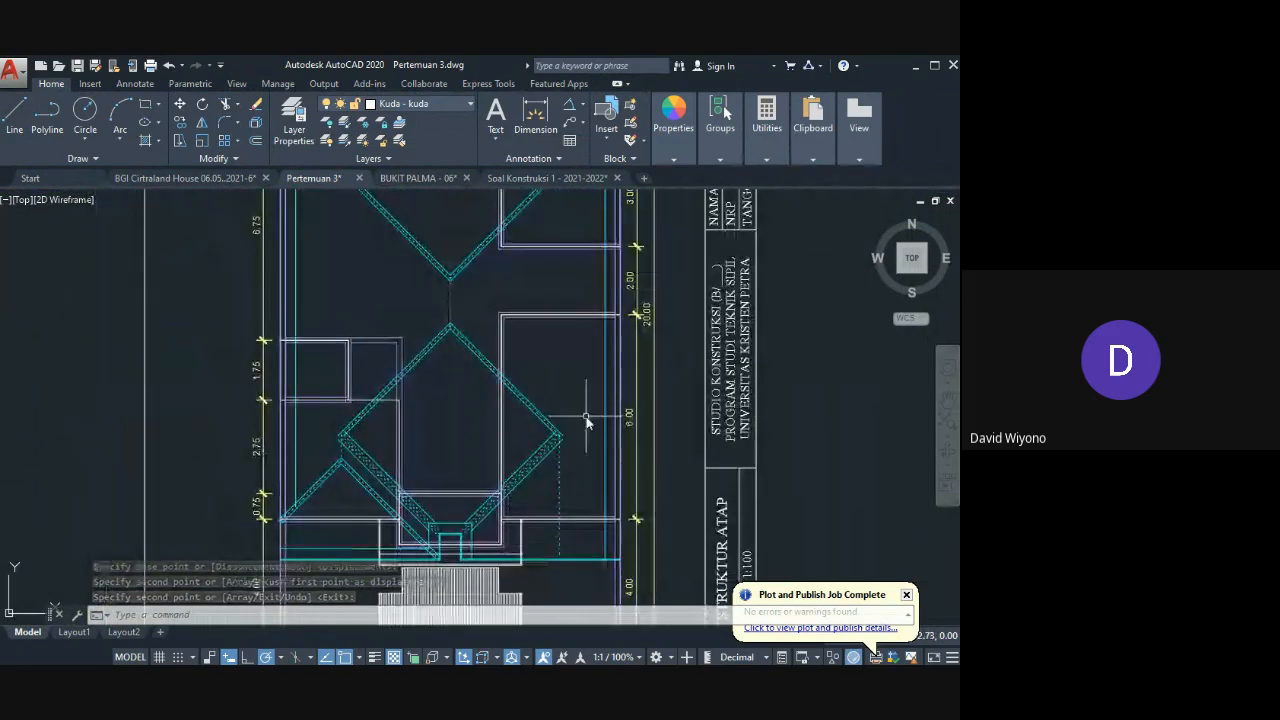
scroll(616, 417, "down", 4)
scroll(563, 330, "up", 2)
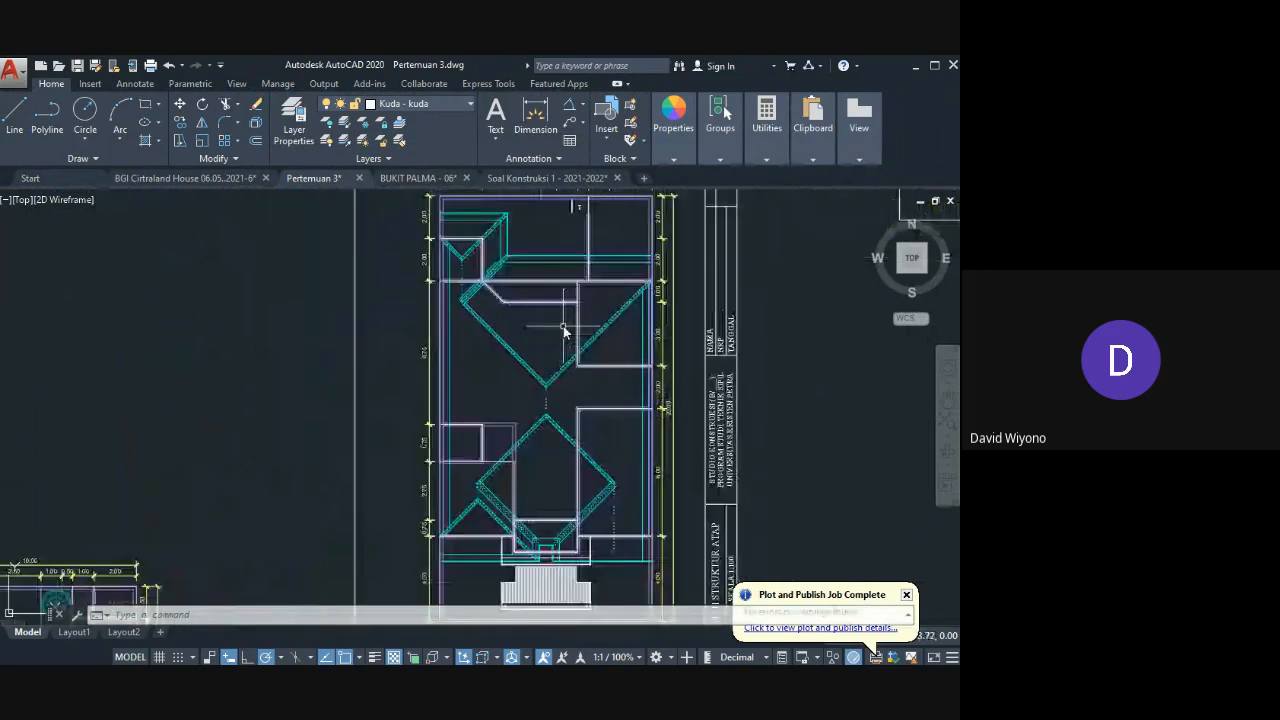
scroll(563, 330, "up", 2)
scroll(563, 330, "down", 5)
scroll(582, 554, "up", 4)
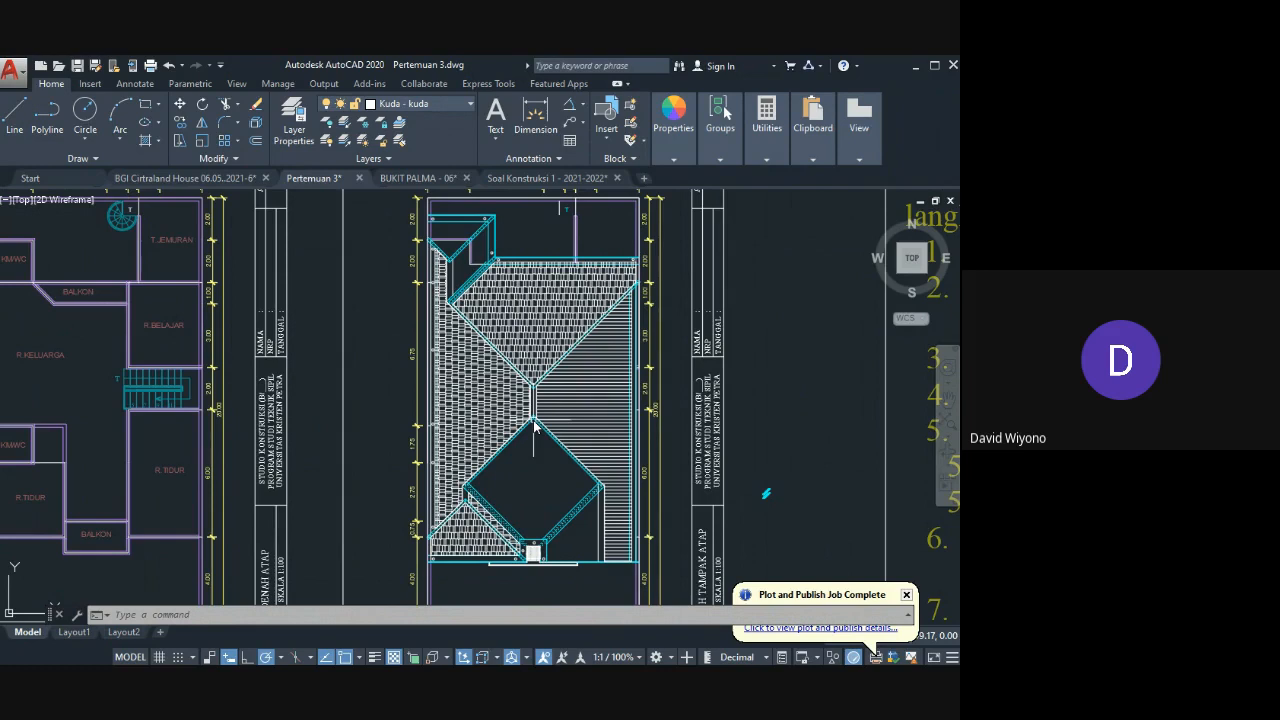
middle_click_drag(521, 480, 484, 184)
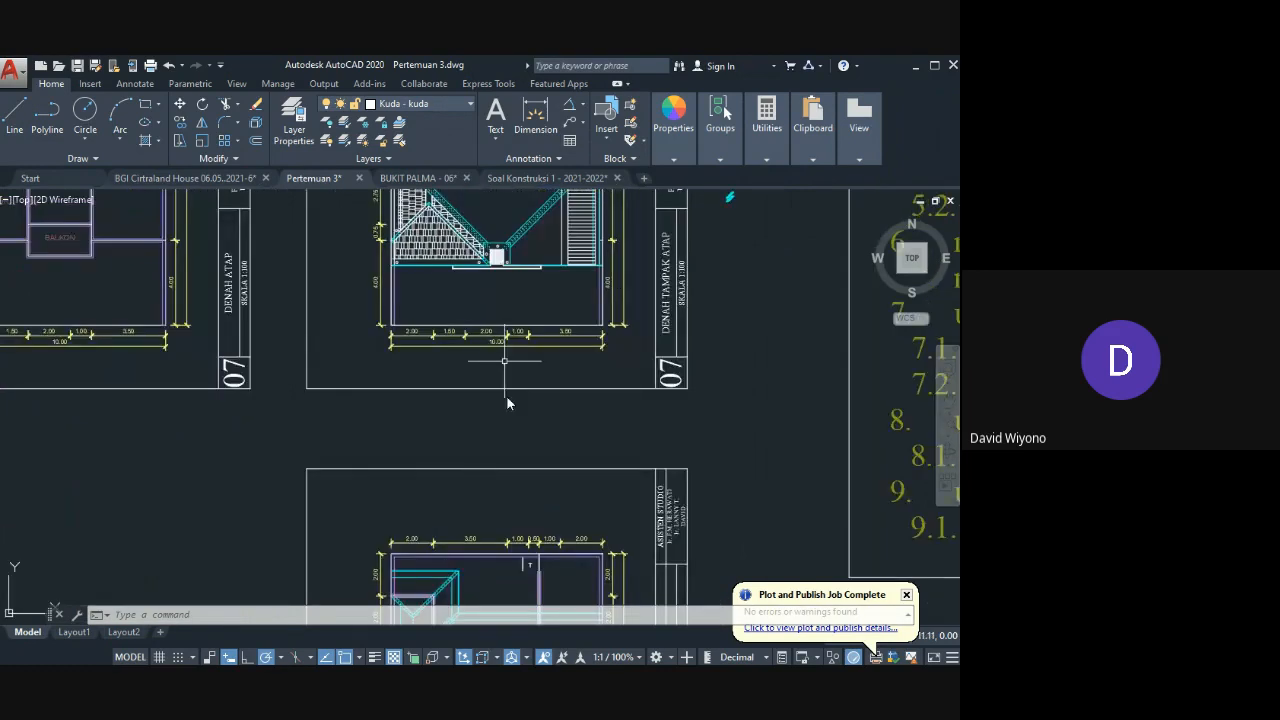
middle_click_drag(506, 395, 511, 226)
scroll(412, 482, "up", 6)
middle_click_drag(577, 399, 440, 290)
scroll(440, 290, "down", 2)
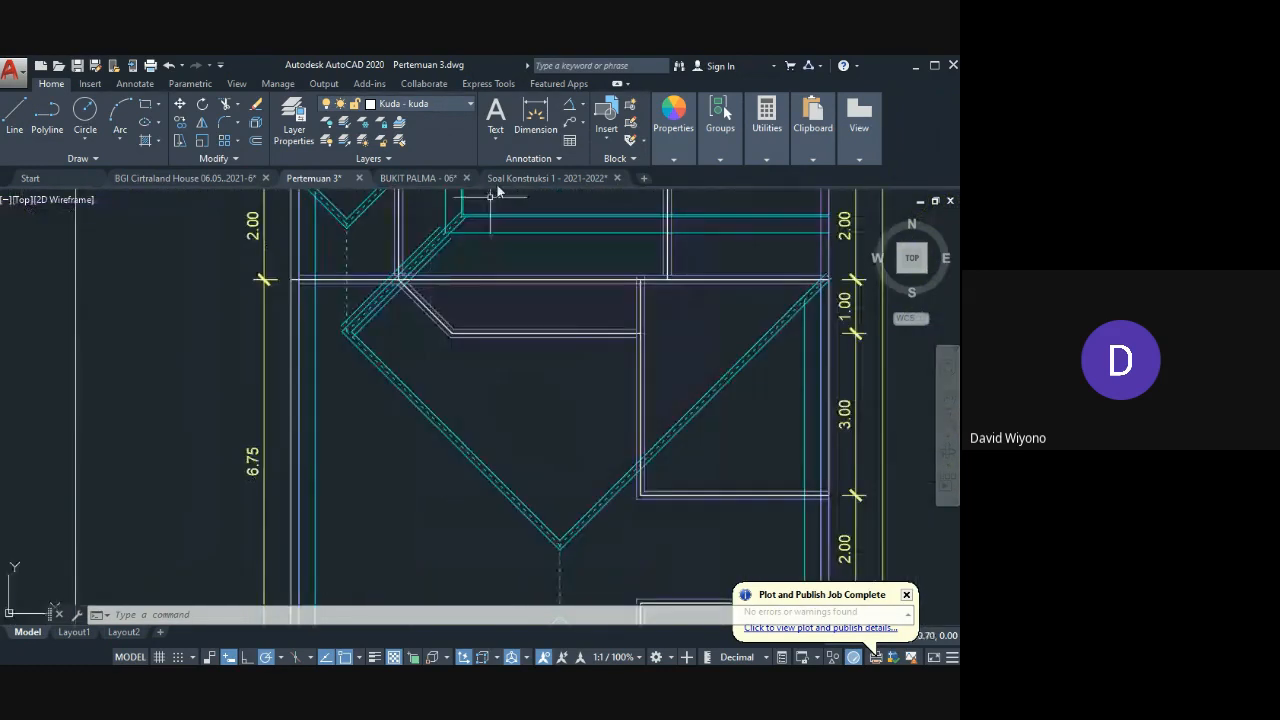
left_click(450, 101)
middle_click_drag(443, 426, 394, 266)
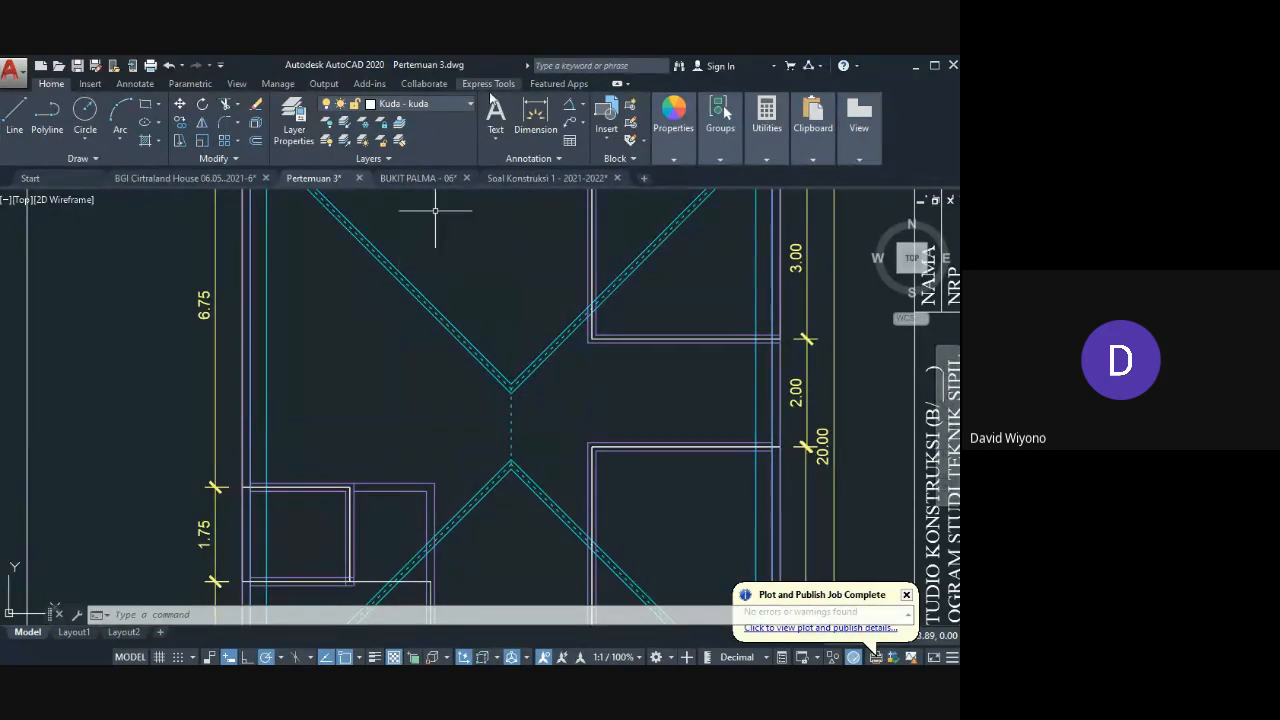
scroll(528, 273, "down", 6)
scroll(528, 400, "up", 4)
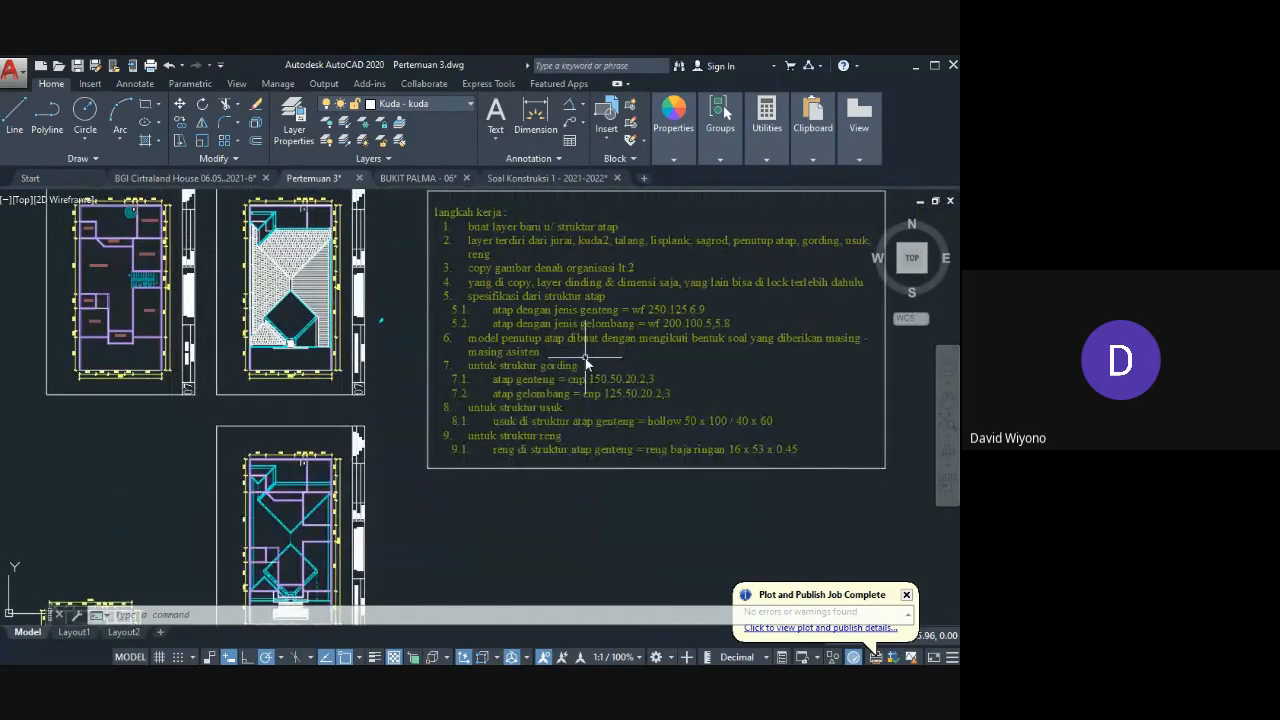
scroll(228, 545, "up", 6)
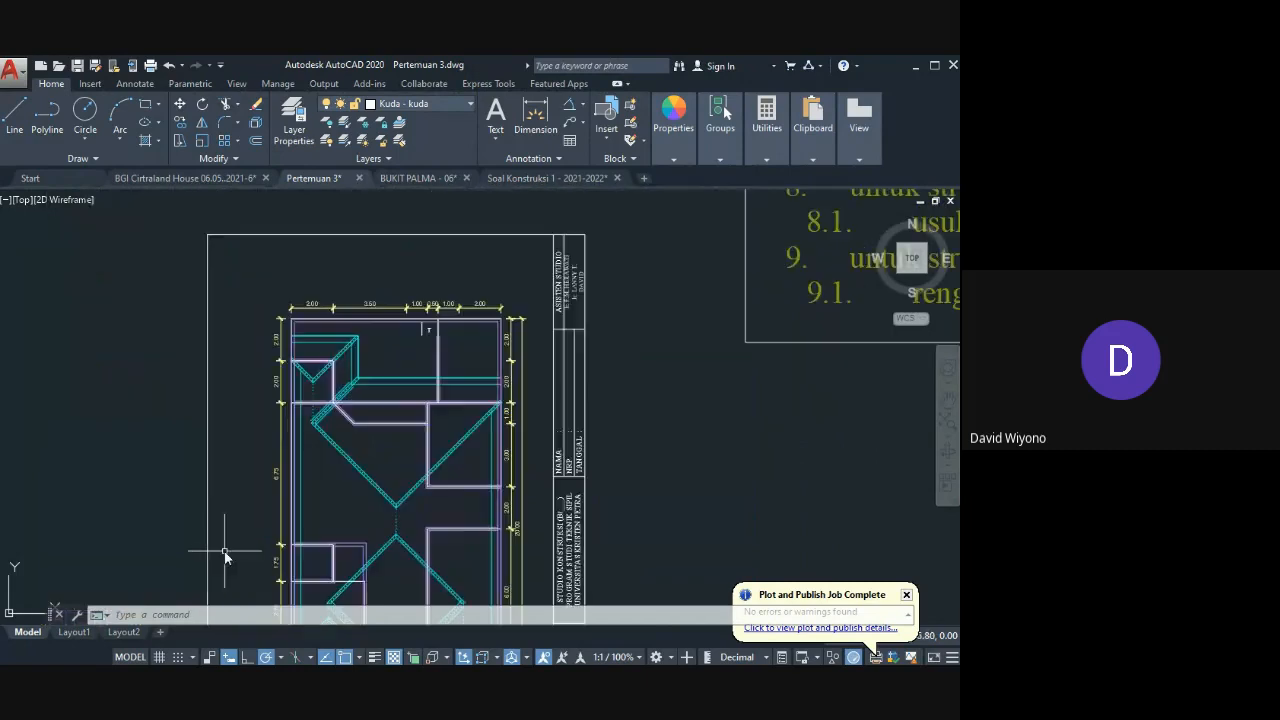
type("ml")
key("Return")
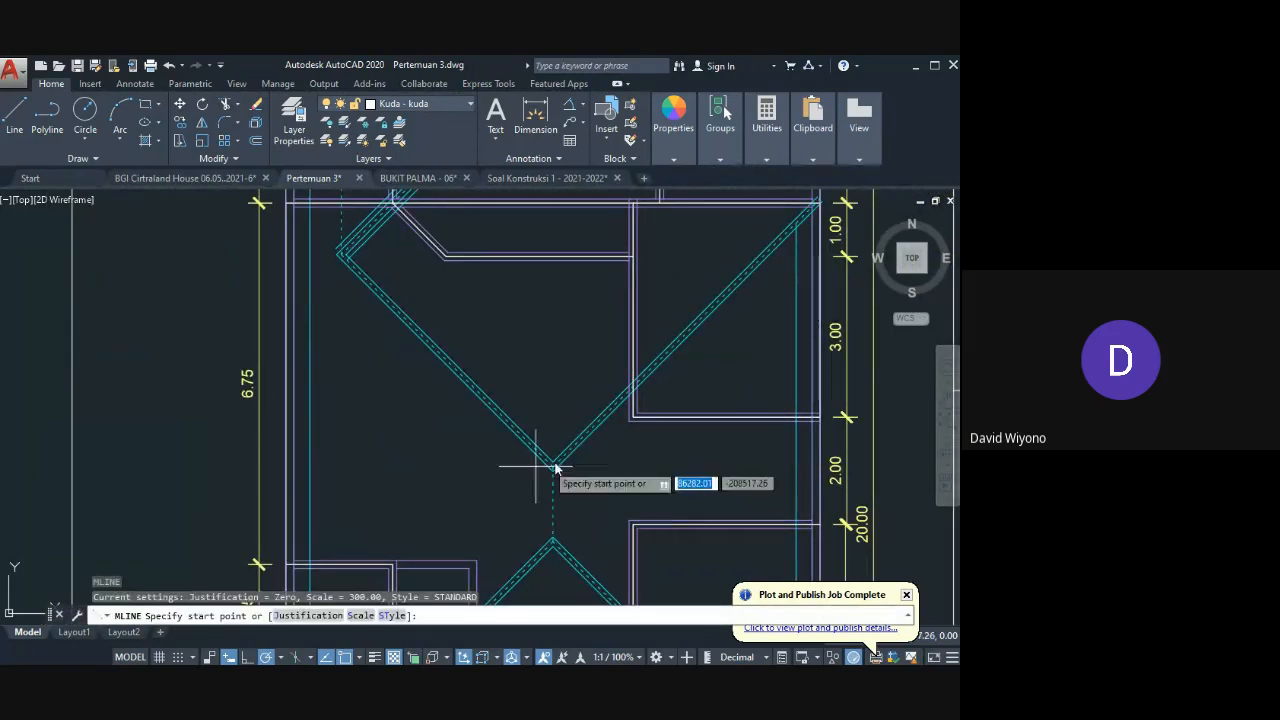
key("Escape")
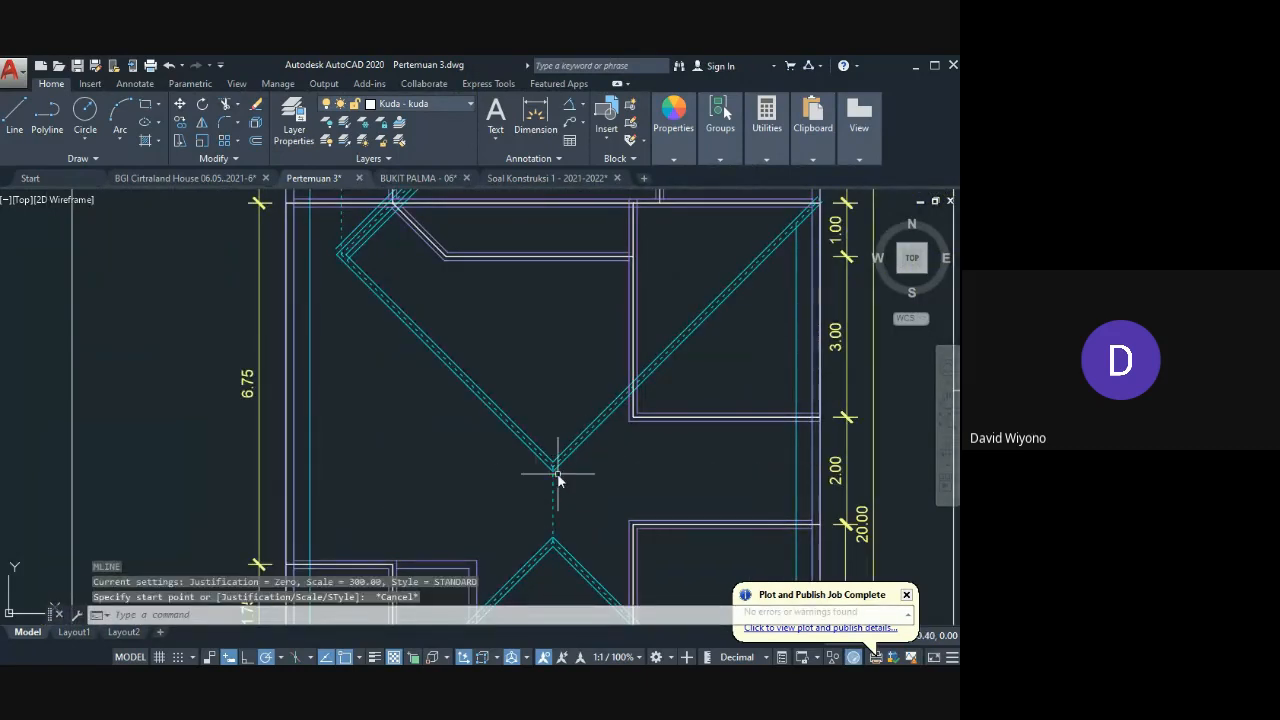
Step: Draw a horizontal multiline at scale 125 from the upper end of the dashed ridge line to the left outer wall
type("ML")
key("Return")
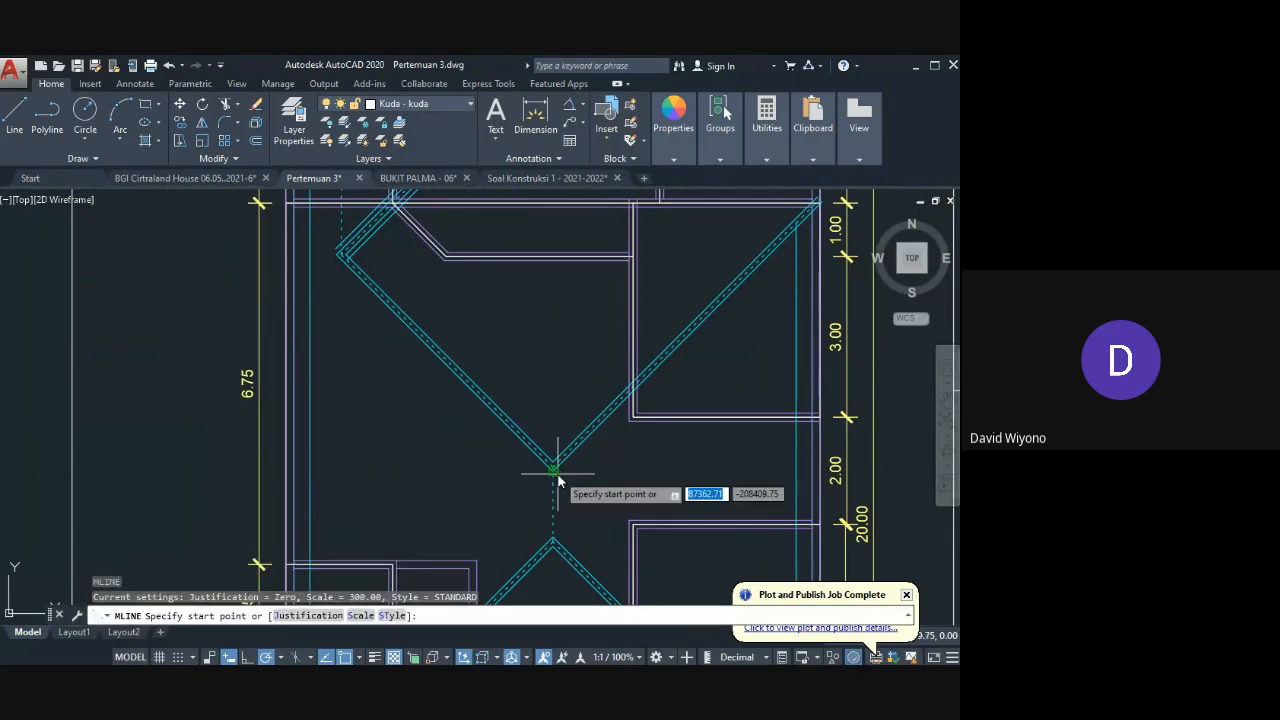
type("s")
key("Return")
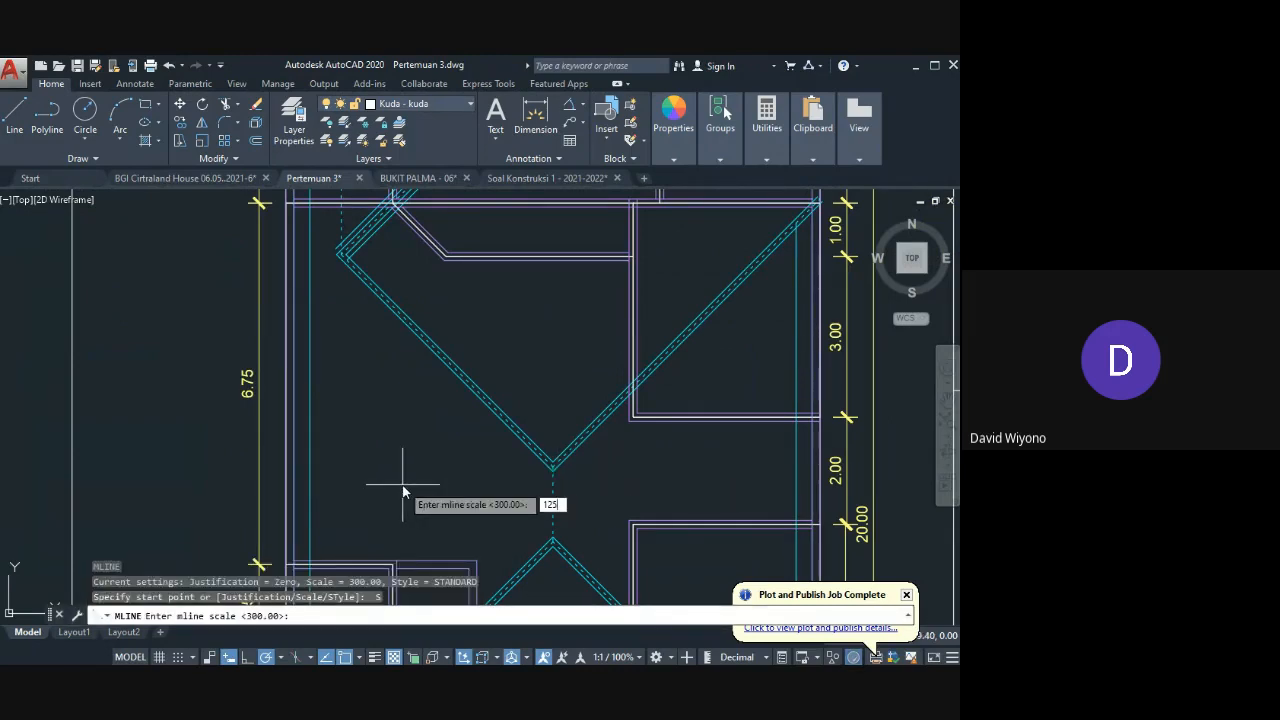
type("125")
key("Return")
scroll(562, 465, "up", 3)
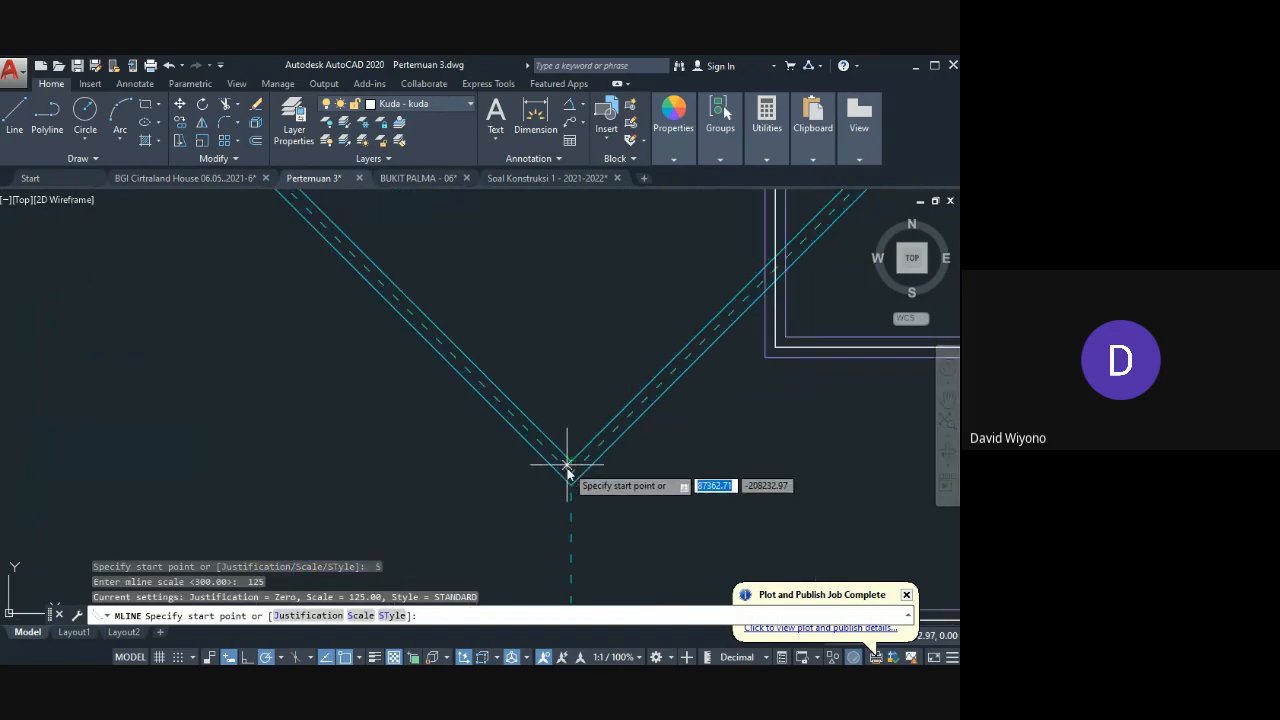
scroll(570, 470, "down", 2)
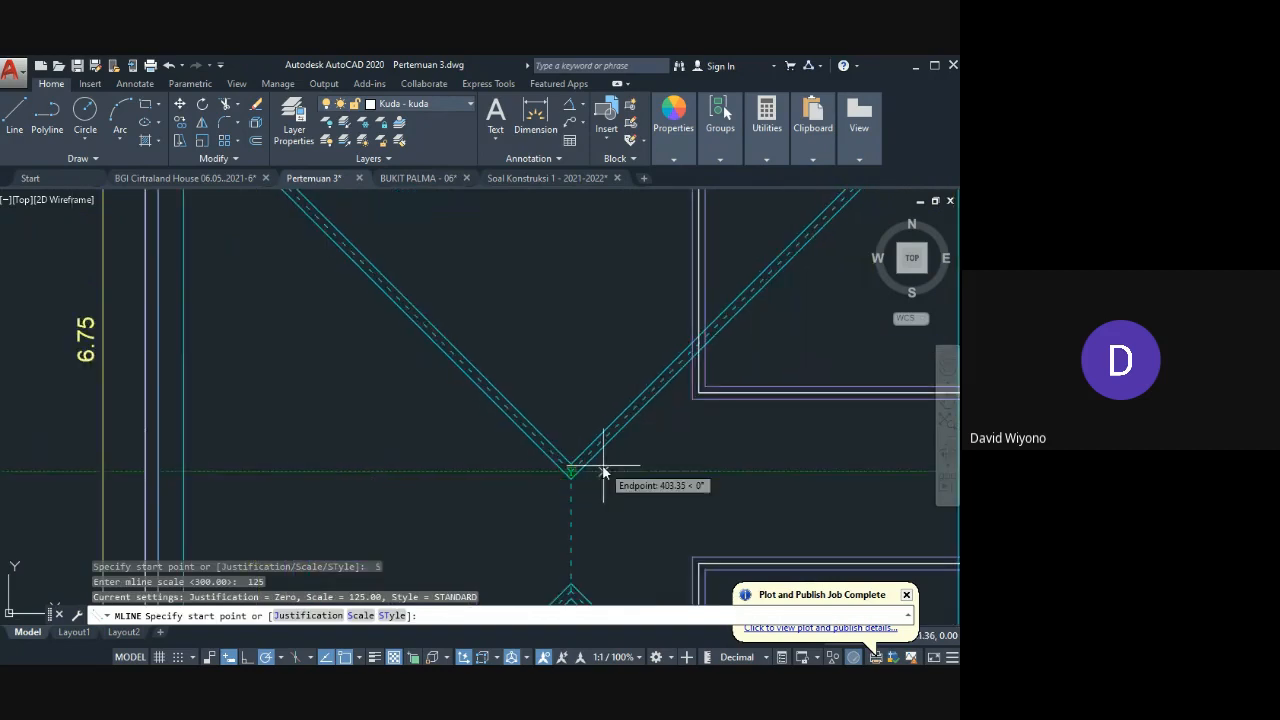
left_click(571, 470)
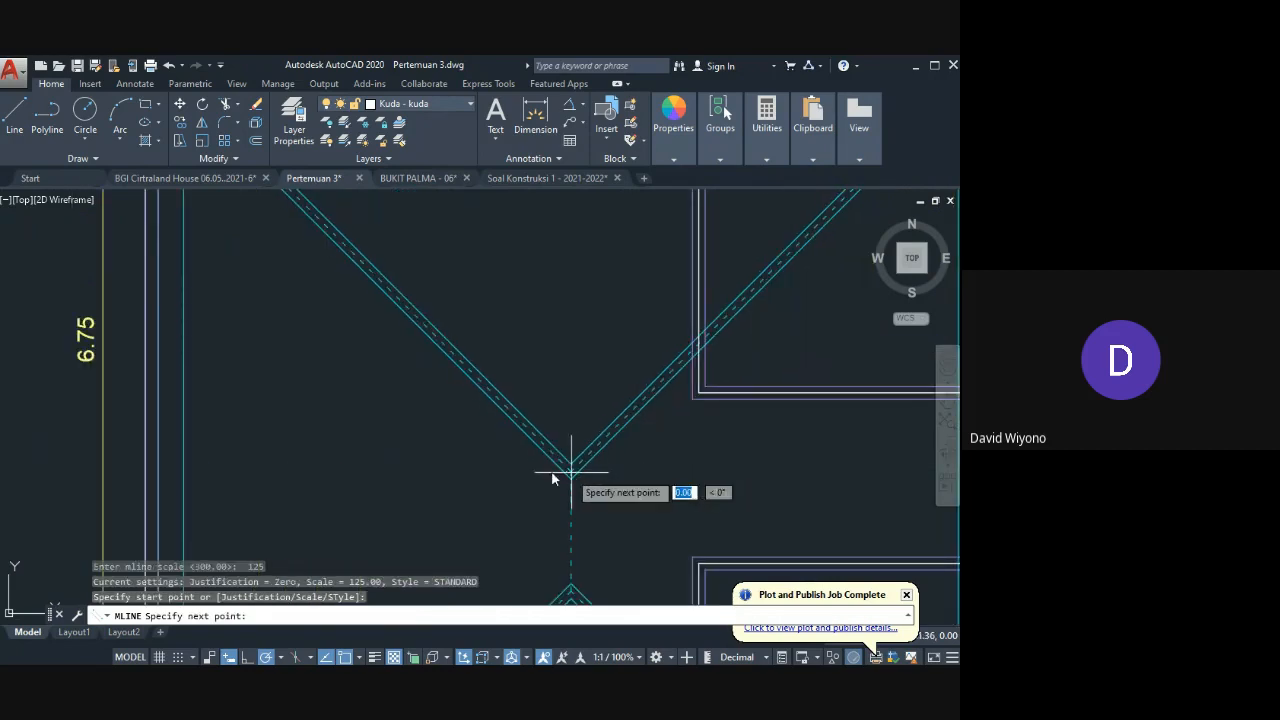
left_click(145, 471)
key("Return")
Step: Stretch the multiline's ridge end horizontally to the right outer wall
scroll(512, 382, "down", 4)
left_click(437, 404)
left_click(431, 427)
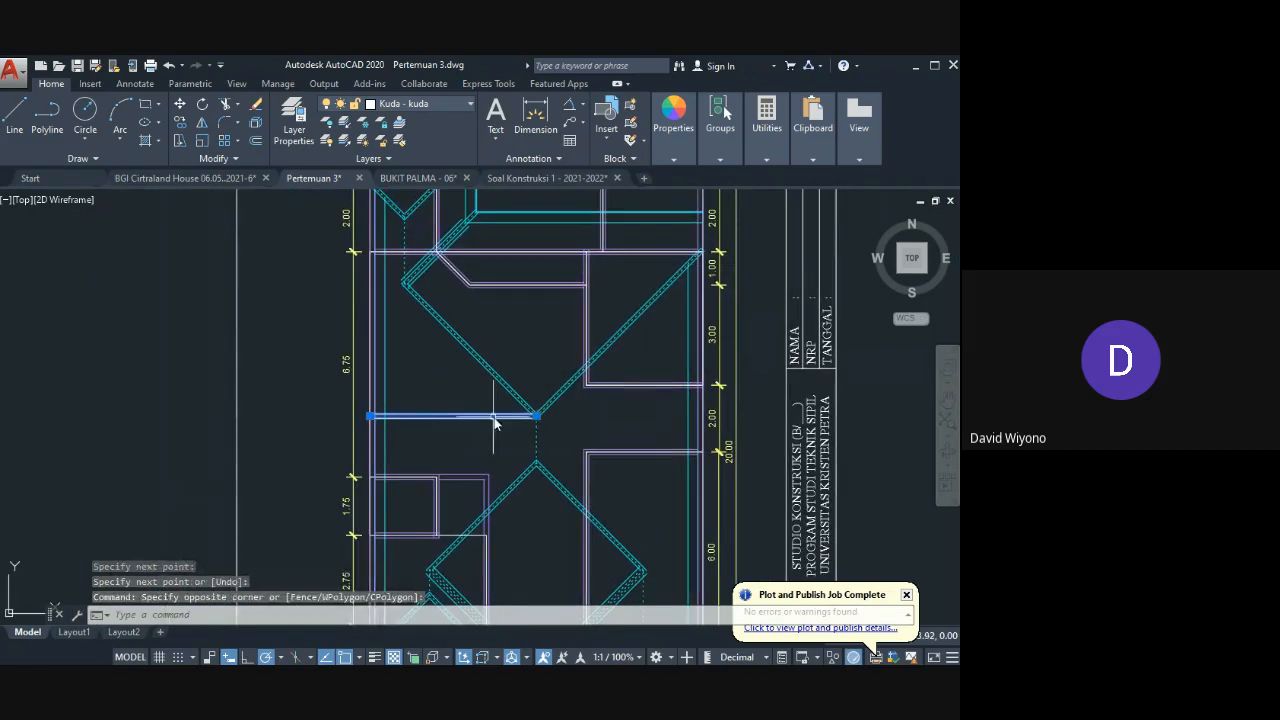
left_click(537, 417)
left_click(709, 418)
key("Escape")
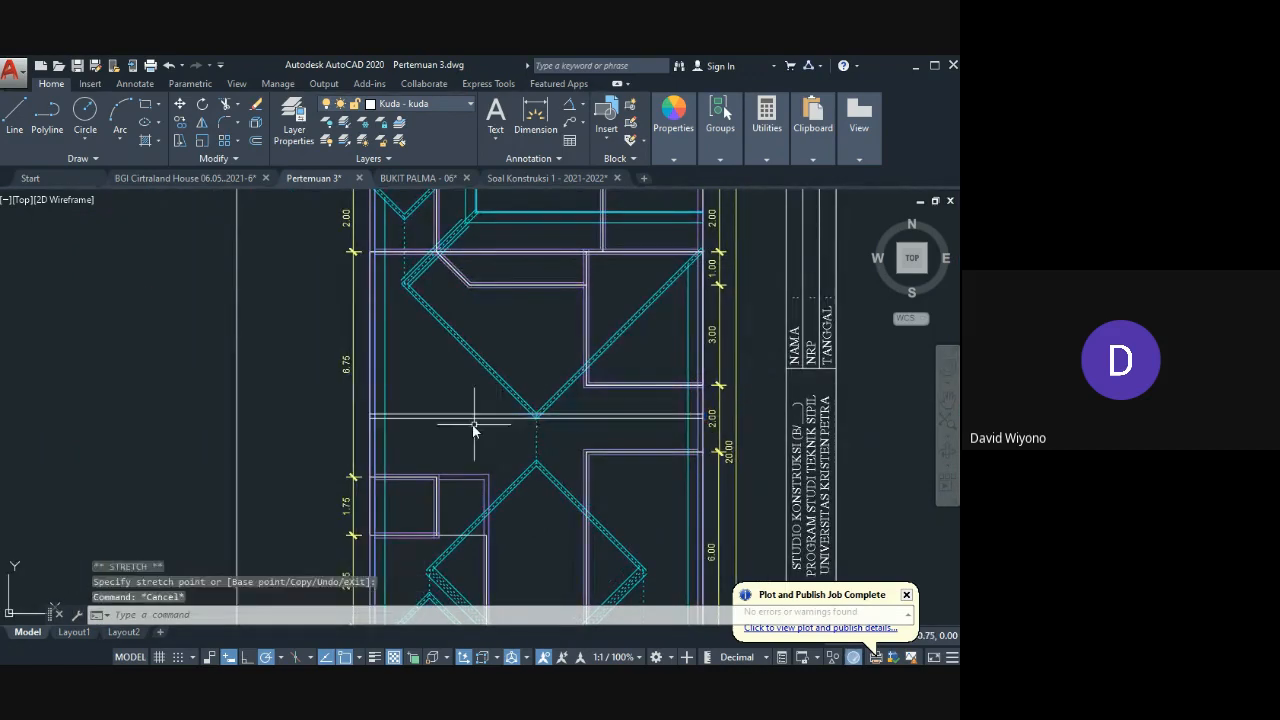
Step: Draw a centre line through the multiline, from midway between its left end points to the right outer wall
scroll(415, 427, "up", 2)
scroll(415, 427, "up", 2)
type("l")
key("Return")
scroll(279, 426, "up", 2)
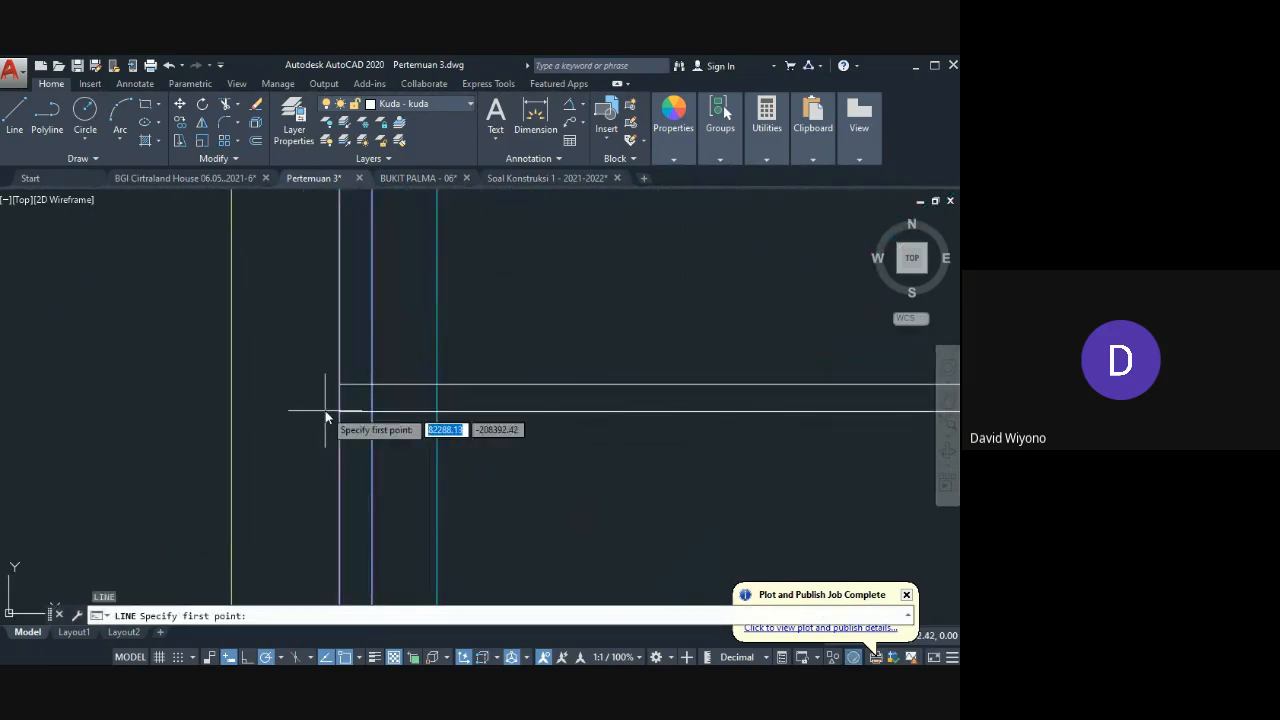
right_click(322, 412, "shift")
left_click(390, 456)
left_click(340, 384)
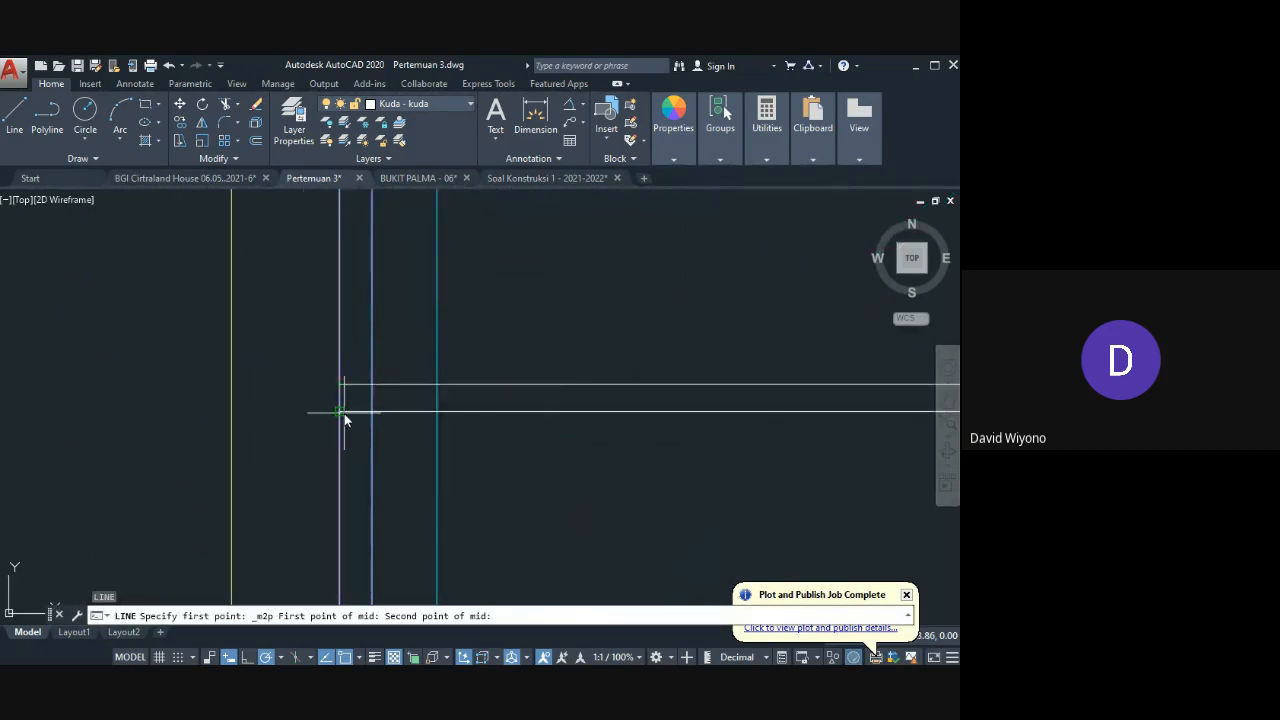
left_click(341, 411)
middle_click_drag(627, 428, 215, 437)
scroll(215, 437, "down", 5)
middle_click_drag(722, 440, 516, 430)
scroll(516, 430, "up", 5)
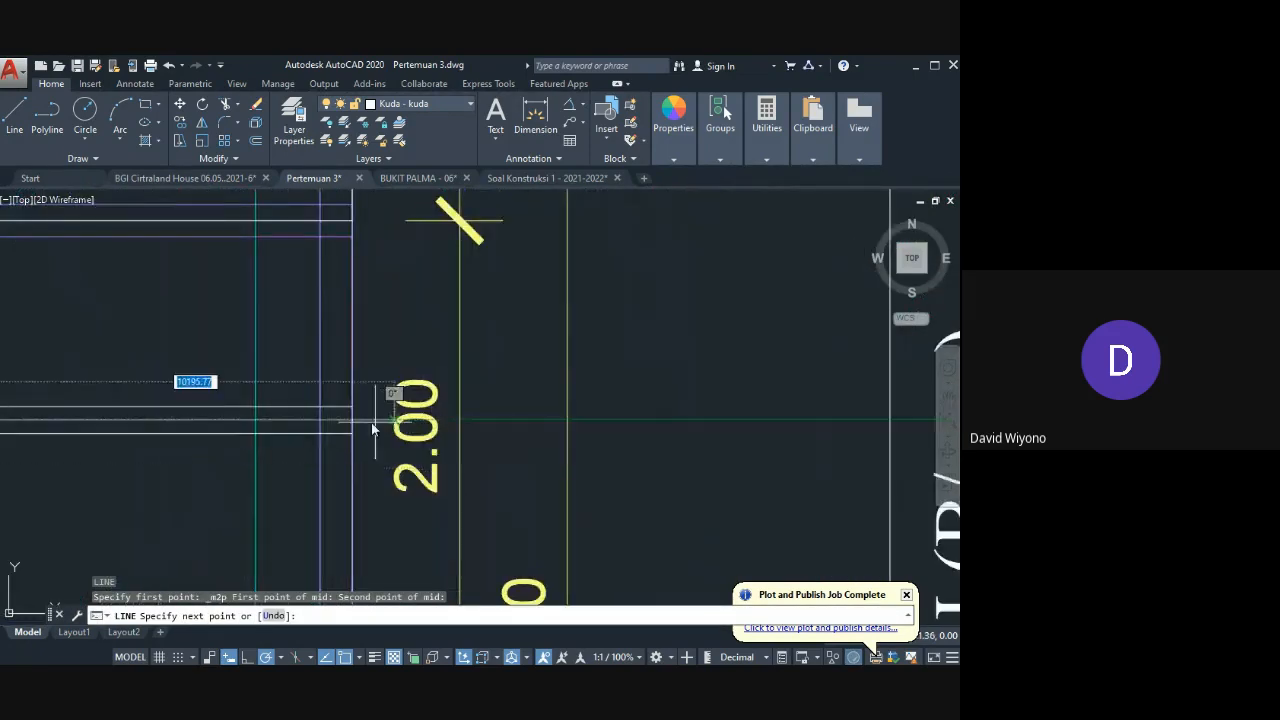
left_click(357, 421)
key("Escape")
Step: Match the properties of the dashed jurai centre line onto the new horizontal centre line
scroll(592, 449, "down", 3)
middle_click_drag(592, 449, 771, 451)
type("ma")
key("Return")
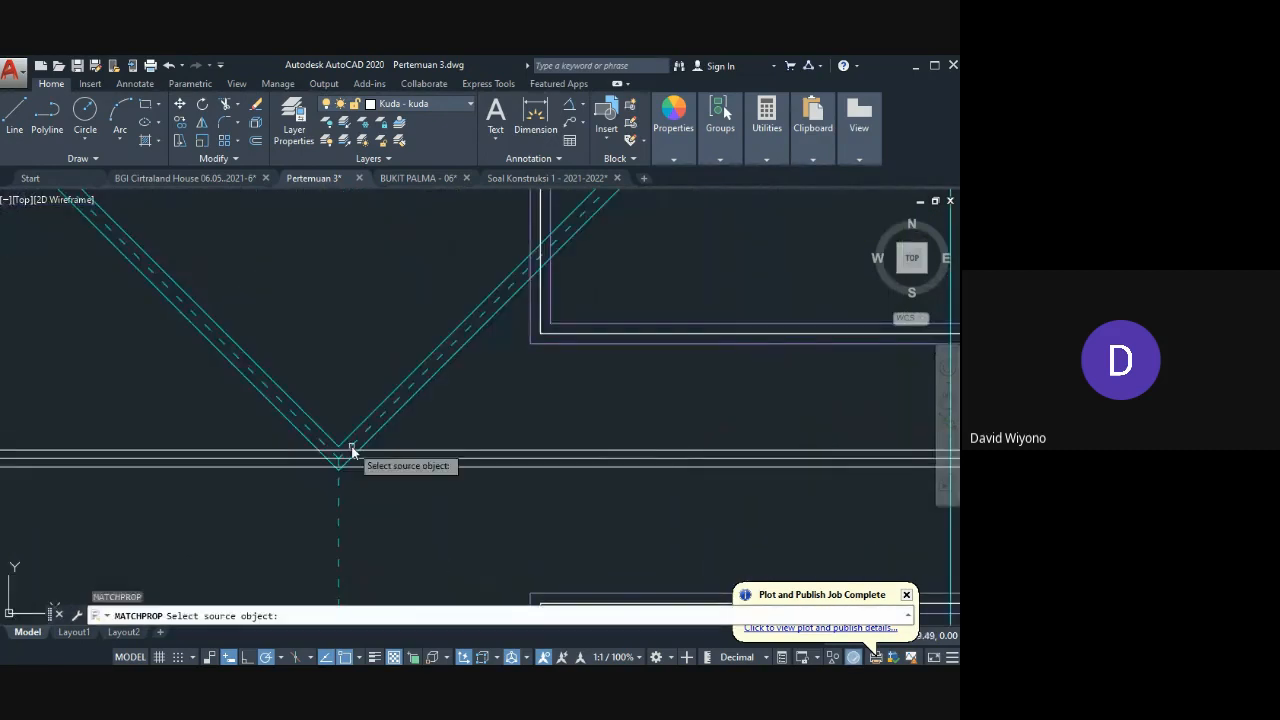
left_click(363, 435)
key("Escape")
Step: Assign the horizontal multiline and its centre line to the Kuda - kuda layer
left_click(474, 436)
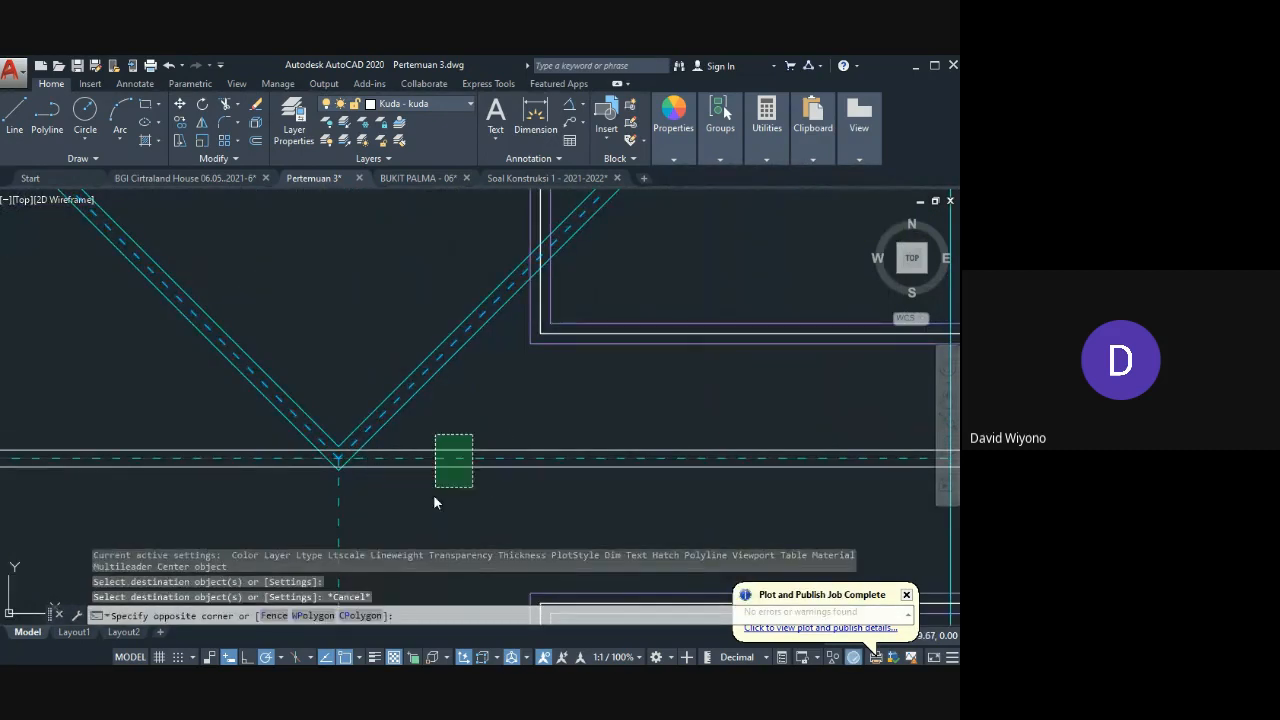
left_click(433, 490)
left_click(432, 104)
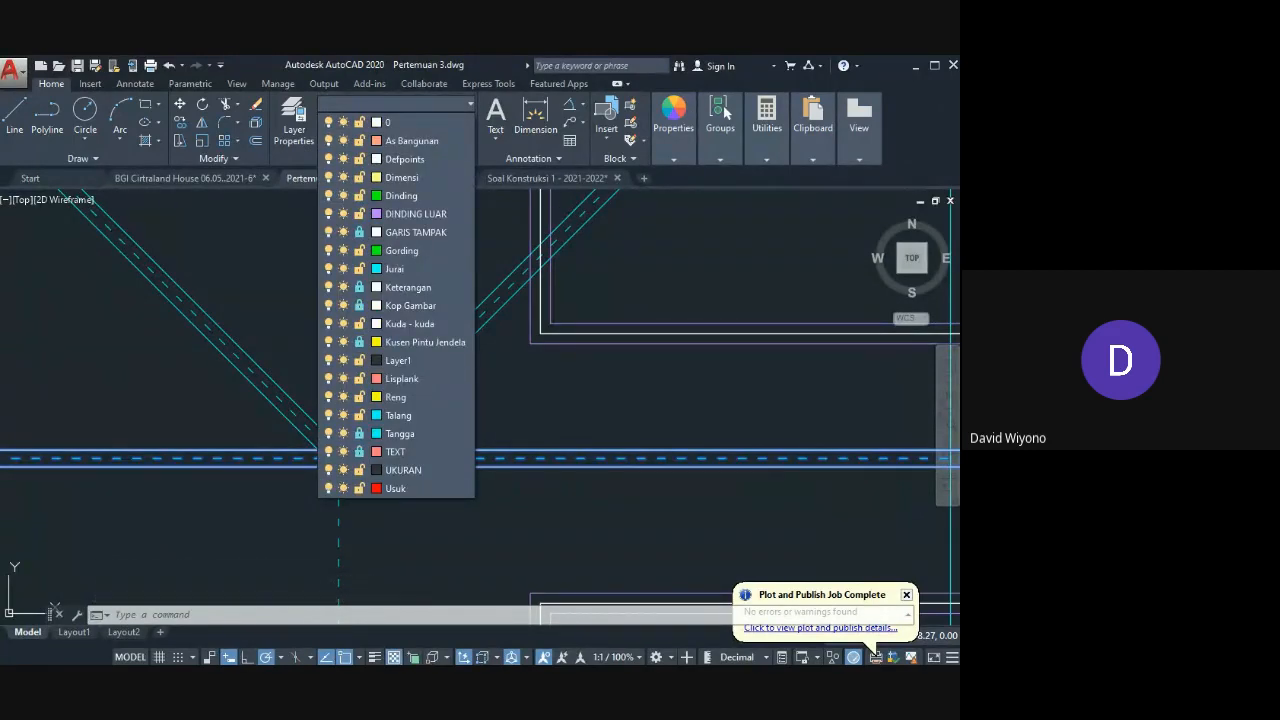
left_click(410, 324)
Step: Copy the horizontal truss with its centre line from the upper to the lower end of the dashed ridge line
scroll(519, 320, "down", 4)
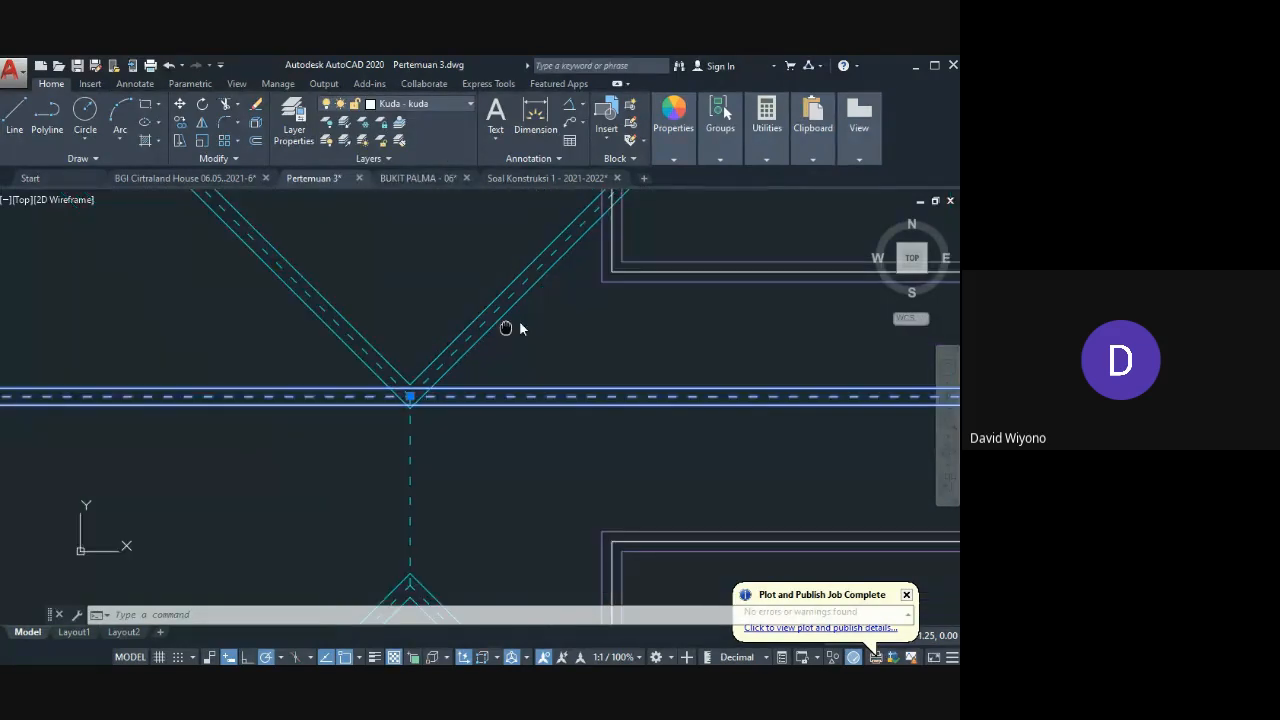
type("c")
key("Return")
scroll(478, 354, "up", 4)
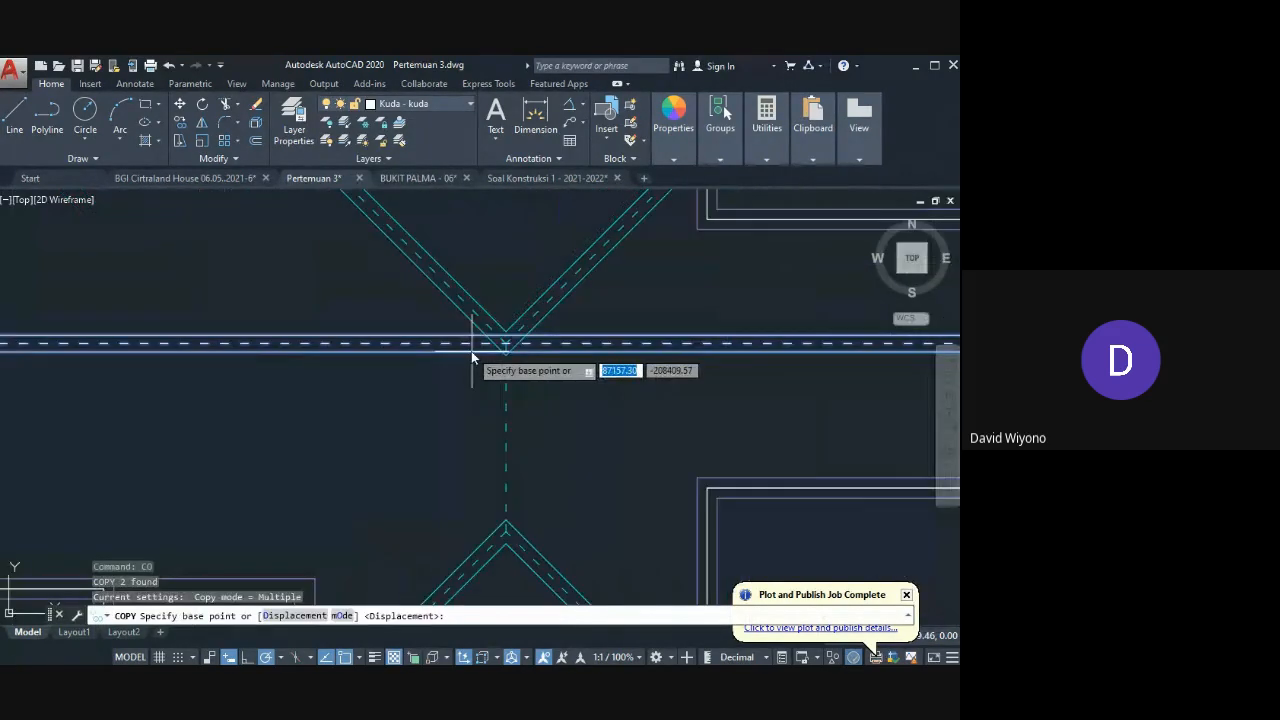
left_click(503, 345)
left_click(503, 543)
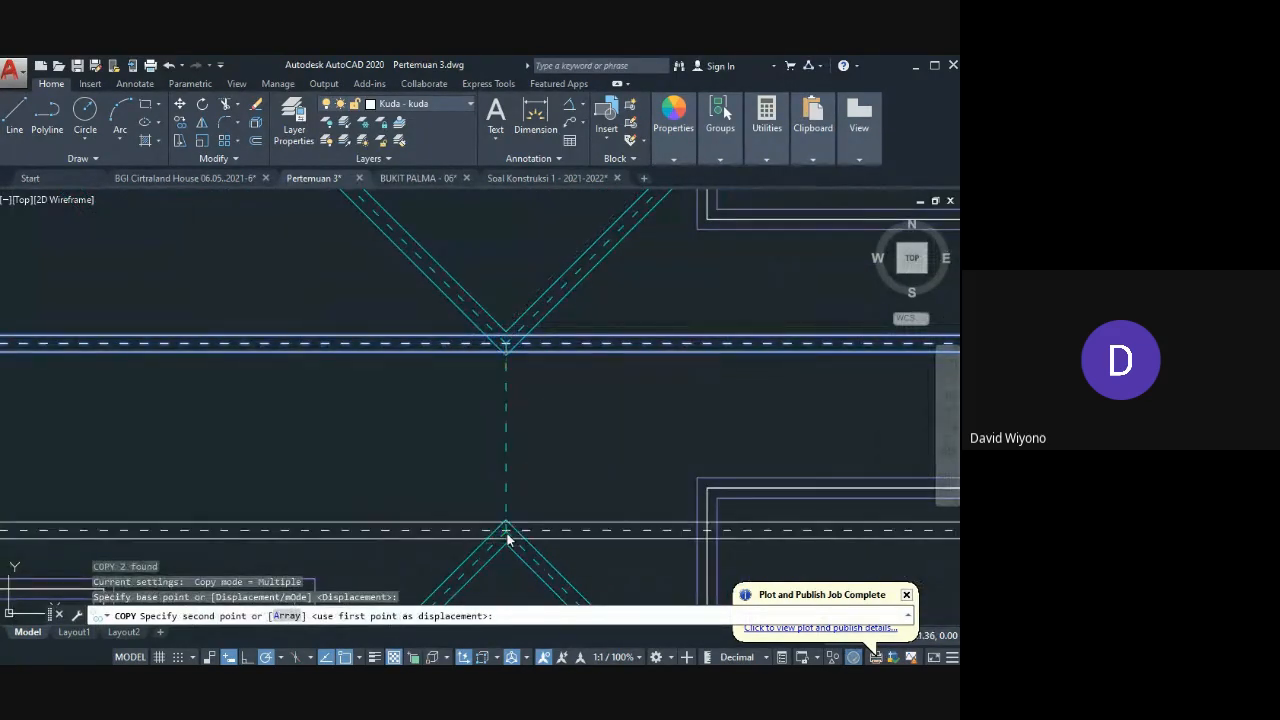
key("Escape")
Step: Copy the lower horizontal truss with its centre line from the ridge line's lower end to the small left gable's apex
scroll(551, 351, "down", 4)
scroll(508, 417, "up", 2)
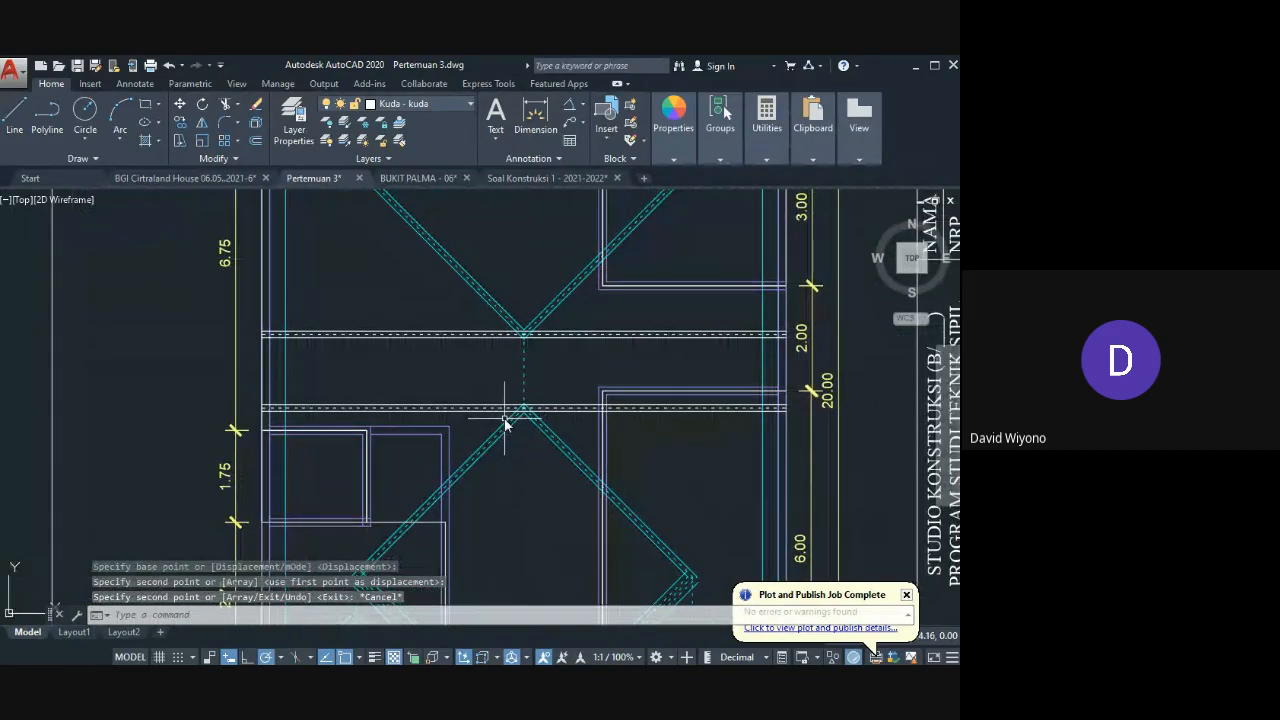
middle_click_drag(505, 423, 531, 351)
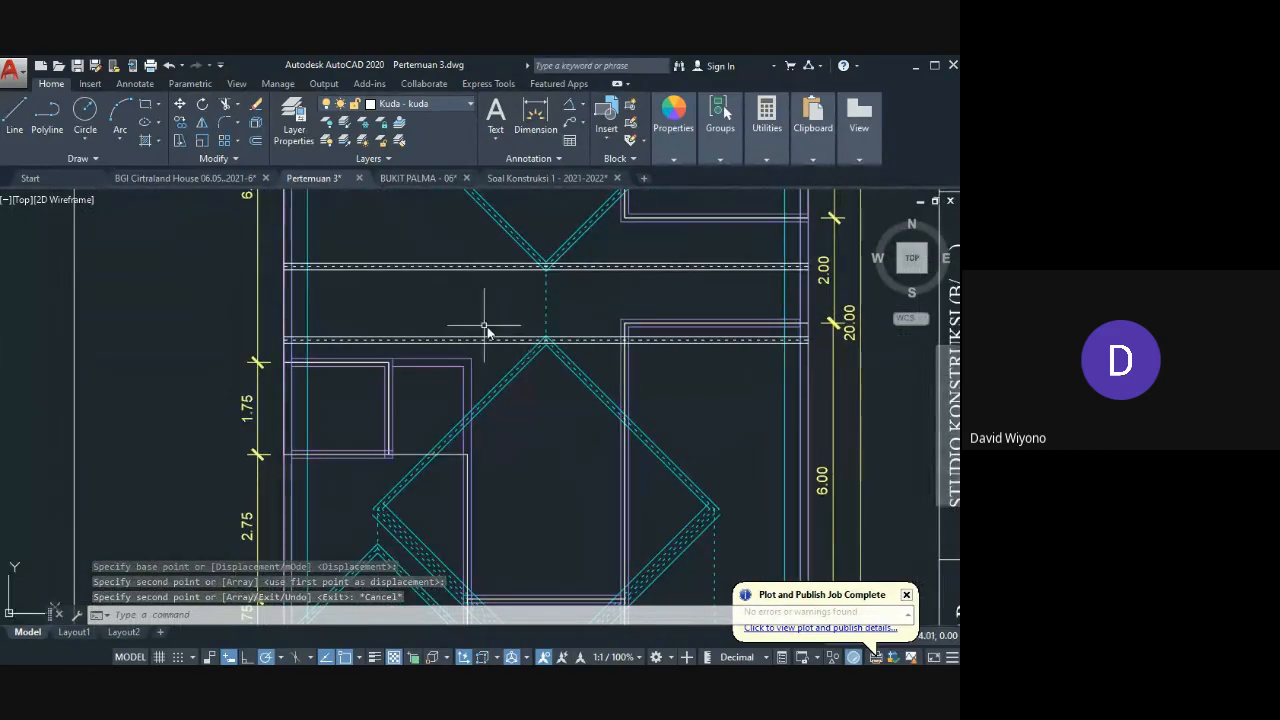
left_click(486, 340)
left_click(487, 357)
type("co")
key("Return")
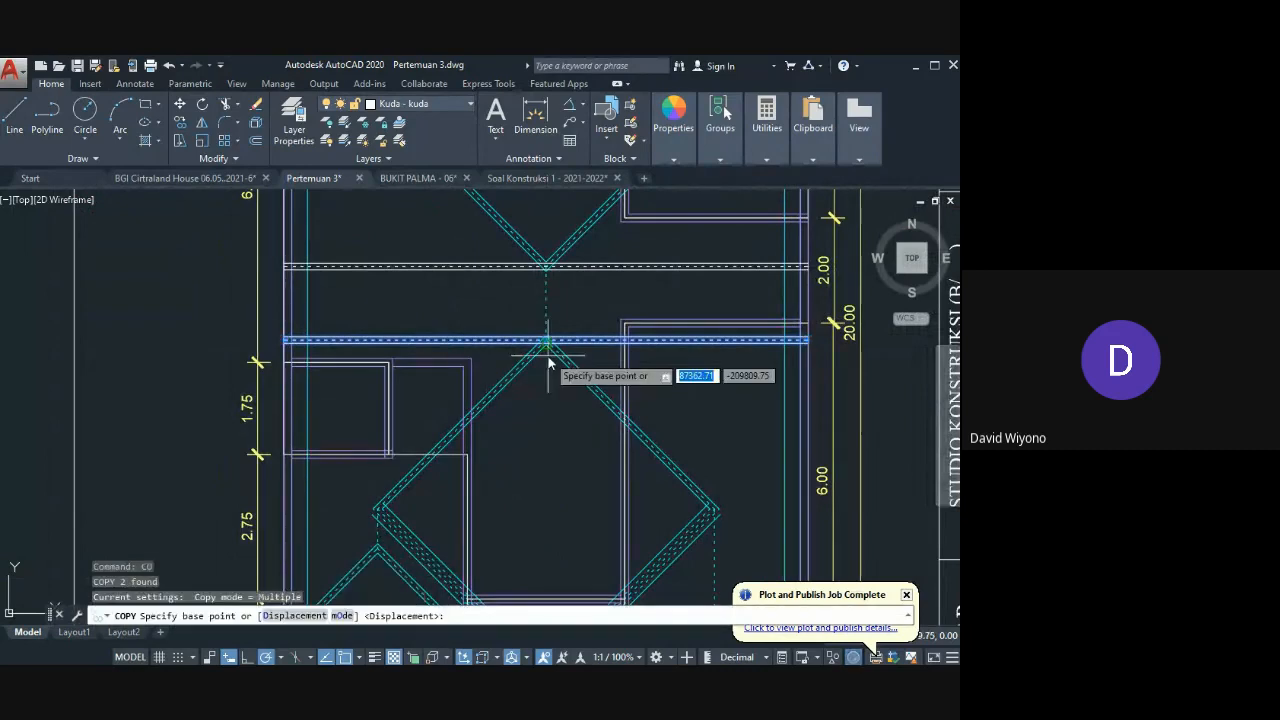
scroll(549, 360, "up", 3)
scroll(425, 372, "up", 2)
middle_click_drag(395, 400, 500, 215)
scroll(480, 260, "down", 3)
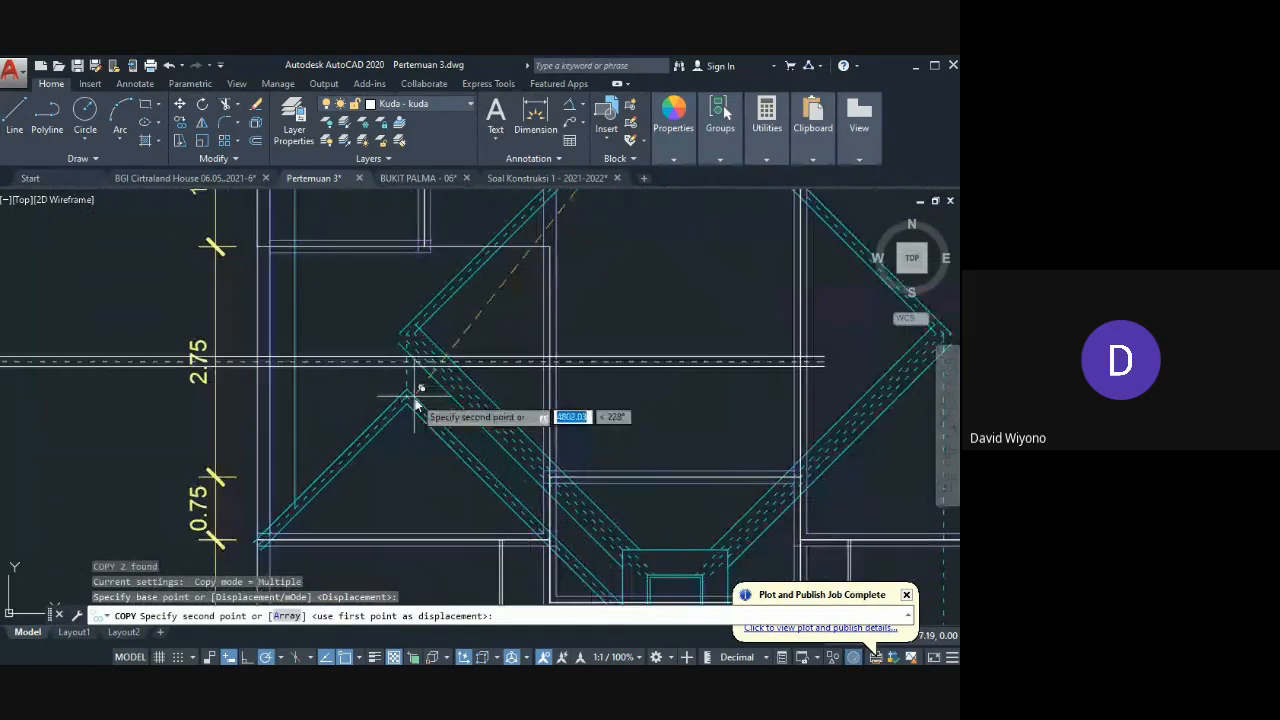
scroll(408, 392, "up", 4)
left_click(392, 390)
Step: Place another copy of the truss at the upper end of the short dashed ridge line above the small left gable
middle_click_drag(399, 337, 390, 425)
left_click(385, 320)
scroll(385, 322, "down", 4)
middle_click_drag(388, 325, 245, 350)
middle_click_drag(404, 386, 219, 409)
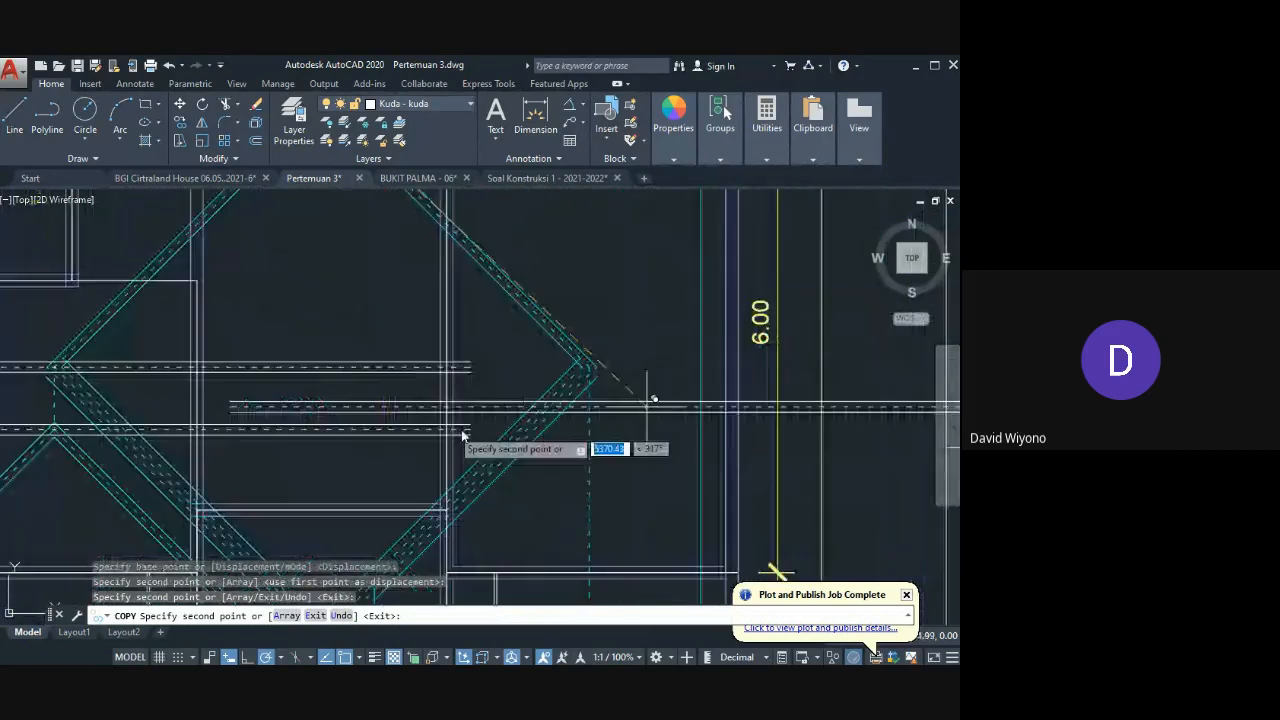
key("Escape")
Step: Extend the centre line of the upper copied truss to the right outer wall
type("ex")
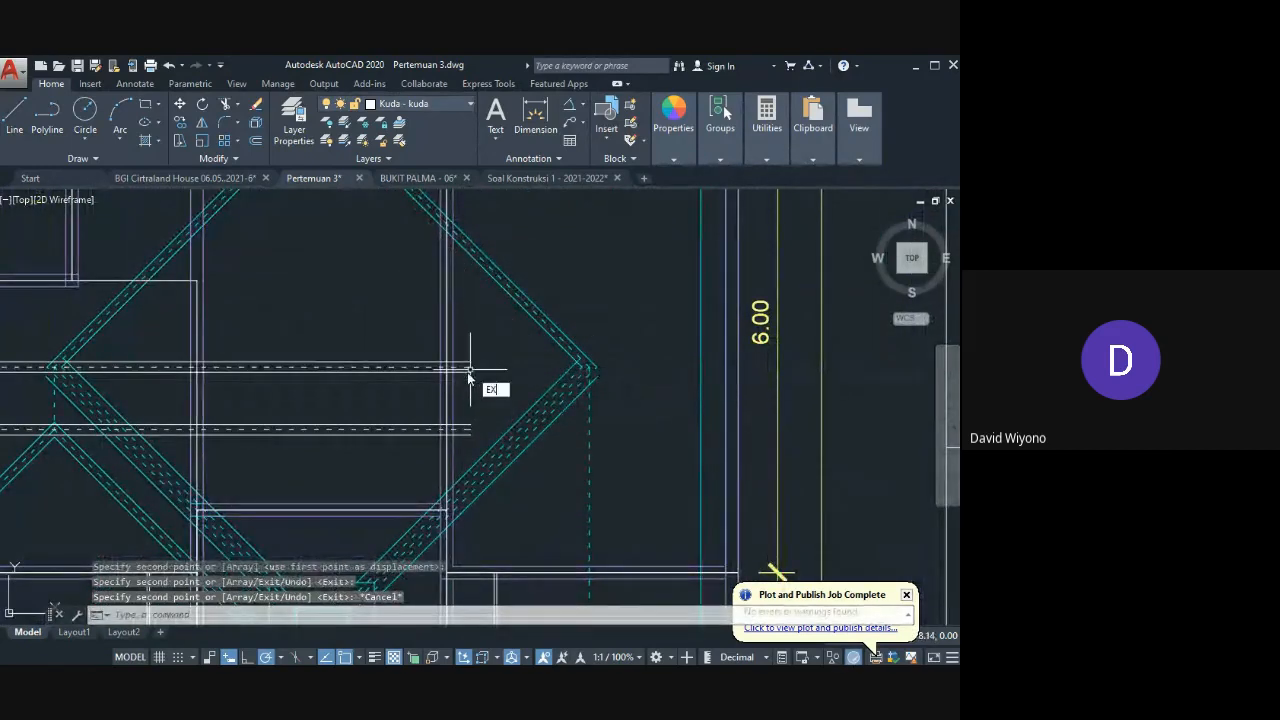
key("Return")
left_click(730, 364)
left_click(737, 377)
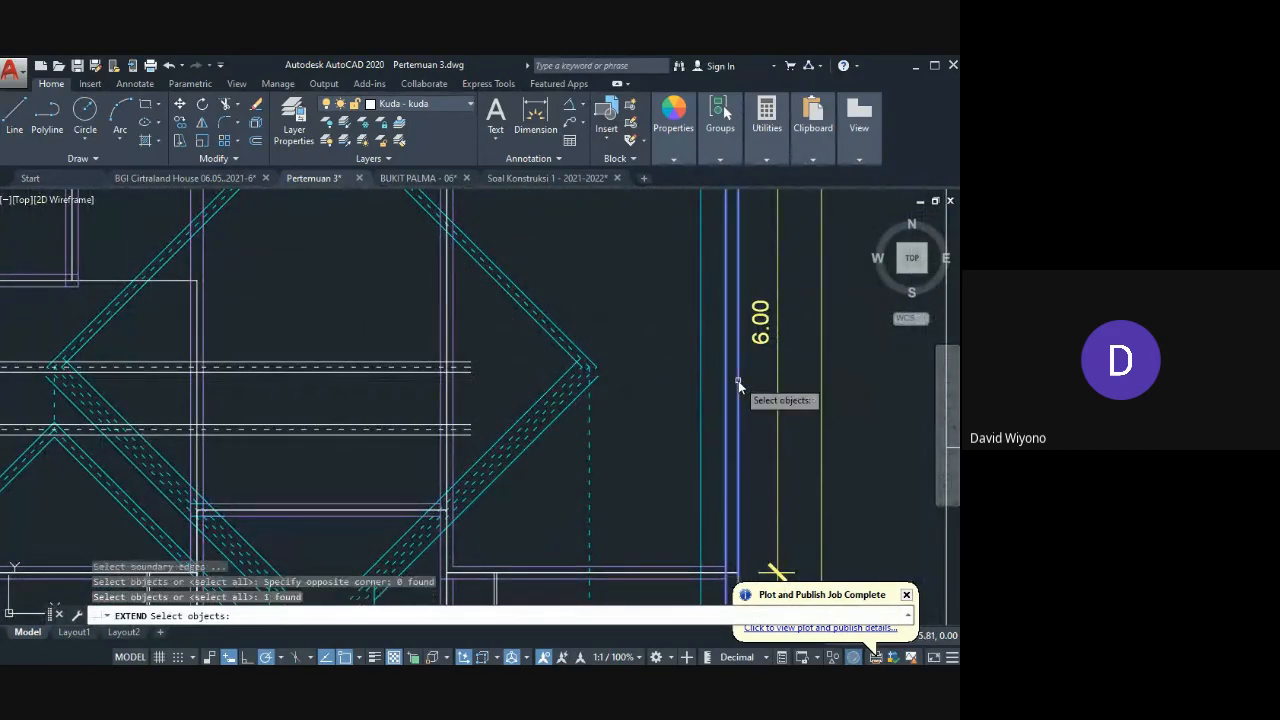
key("Return")
left_click(350, 367)
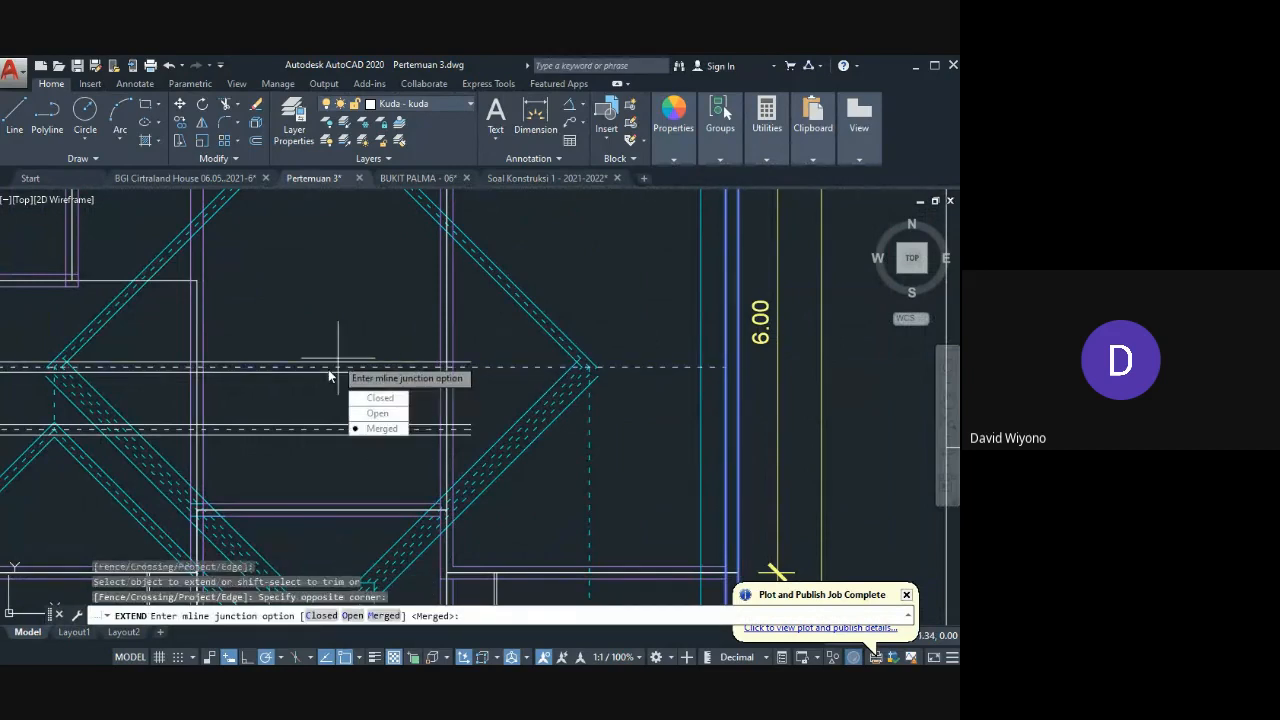
key("Escape")
key("Escape")
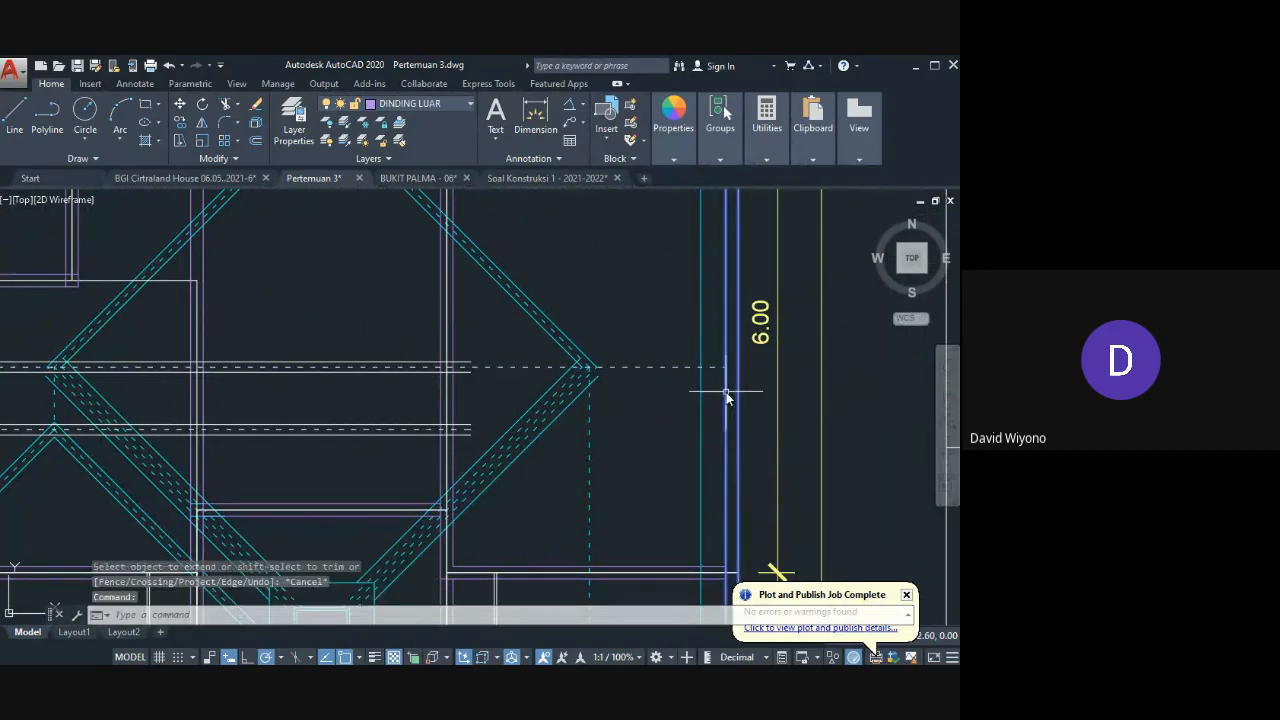
key("Escape")
Step: Draw a vertical boundary line on the right wall's inner face from the centre line's end, and stretch its upper end above the centre line
type("l")
key("Return")
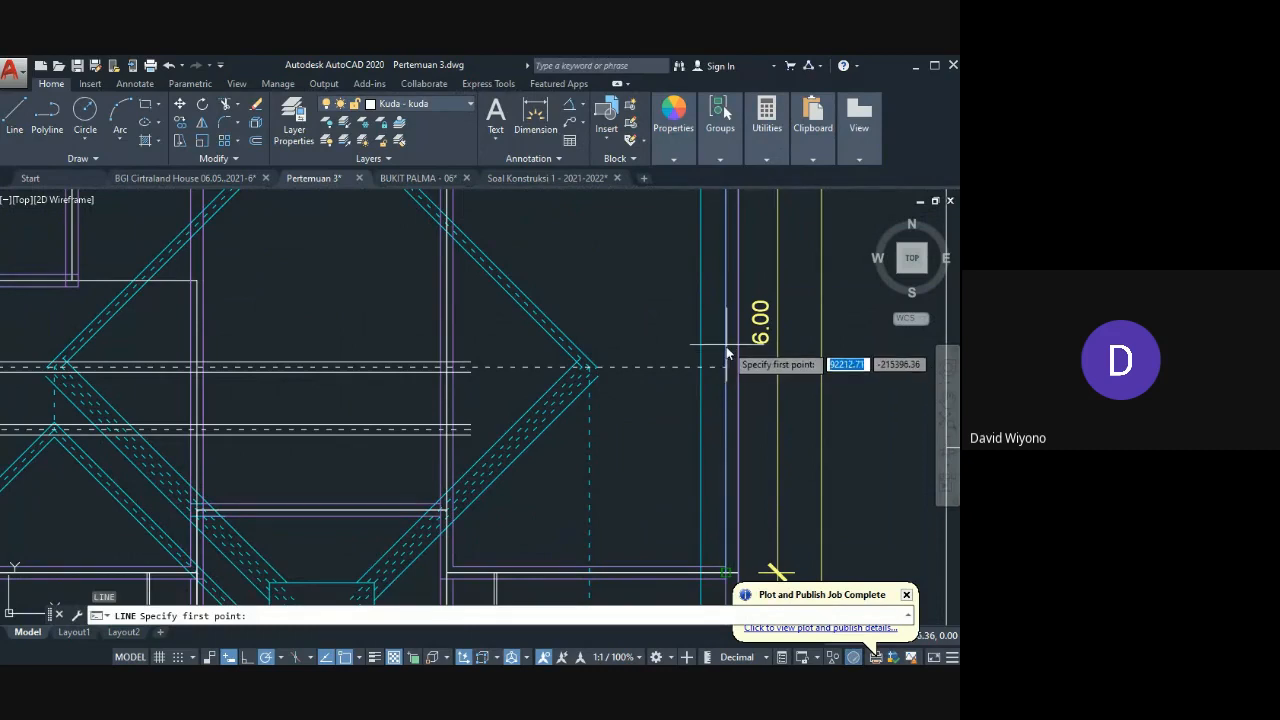
left_click(725, 368)
left_click(729, 527)
key("Return")
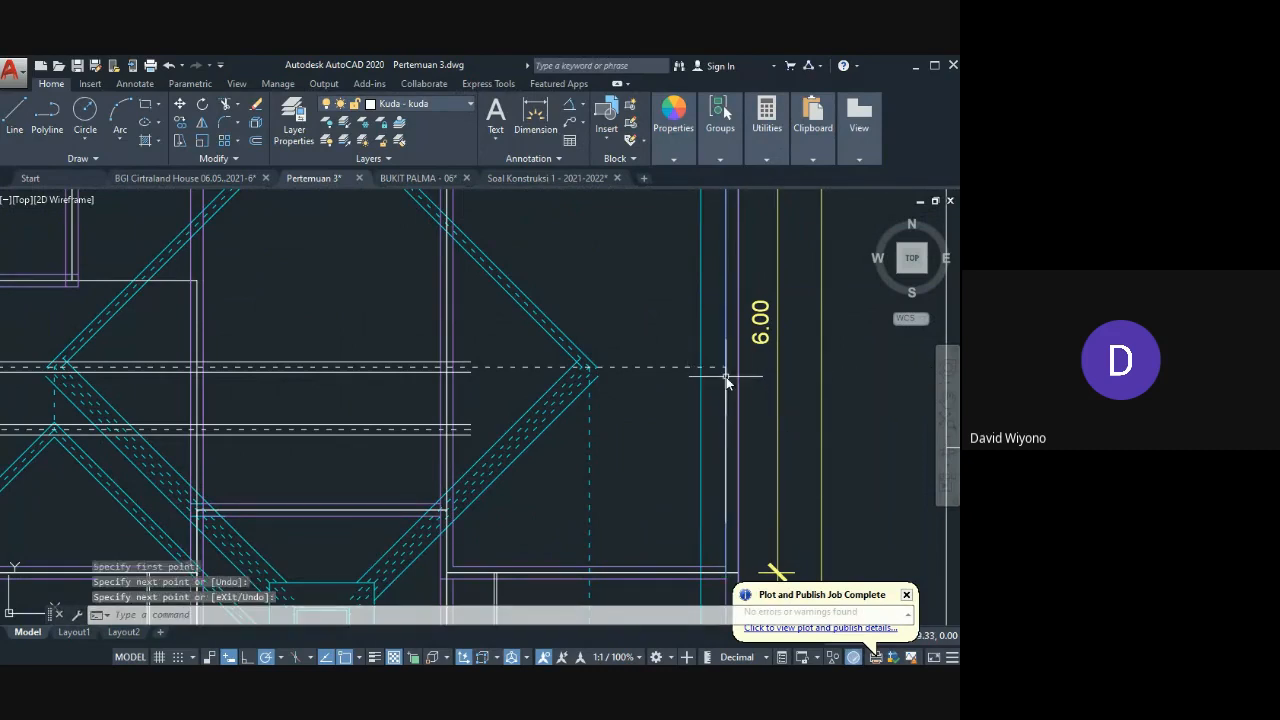
left_click(726, 381)
left_click(725, 368)
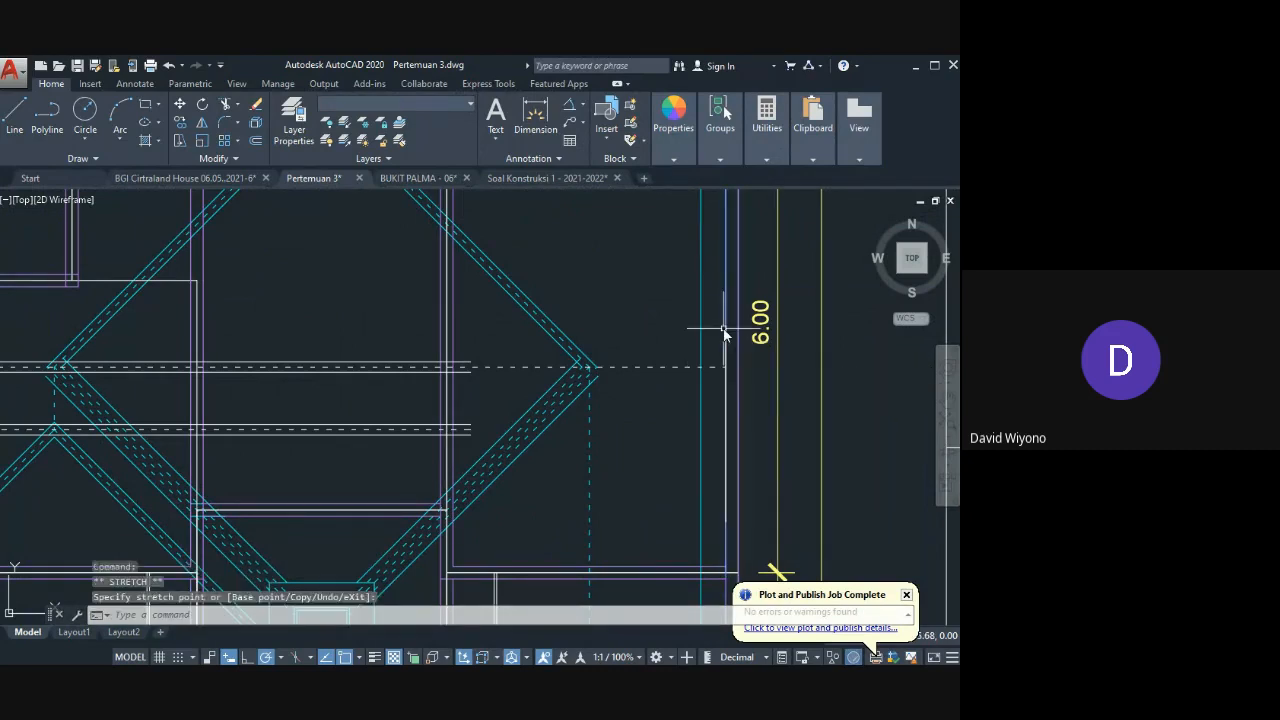
left_click(725, 330)
Step: Extend the upper copied truss multiline to the short vertical boundary line on the right wall
type("ex")
key("Return")
key("Return")
left_click(383, 352)
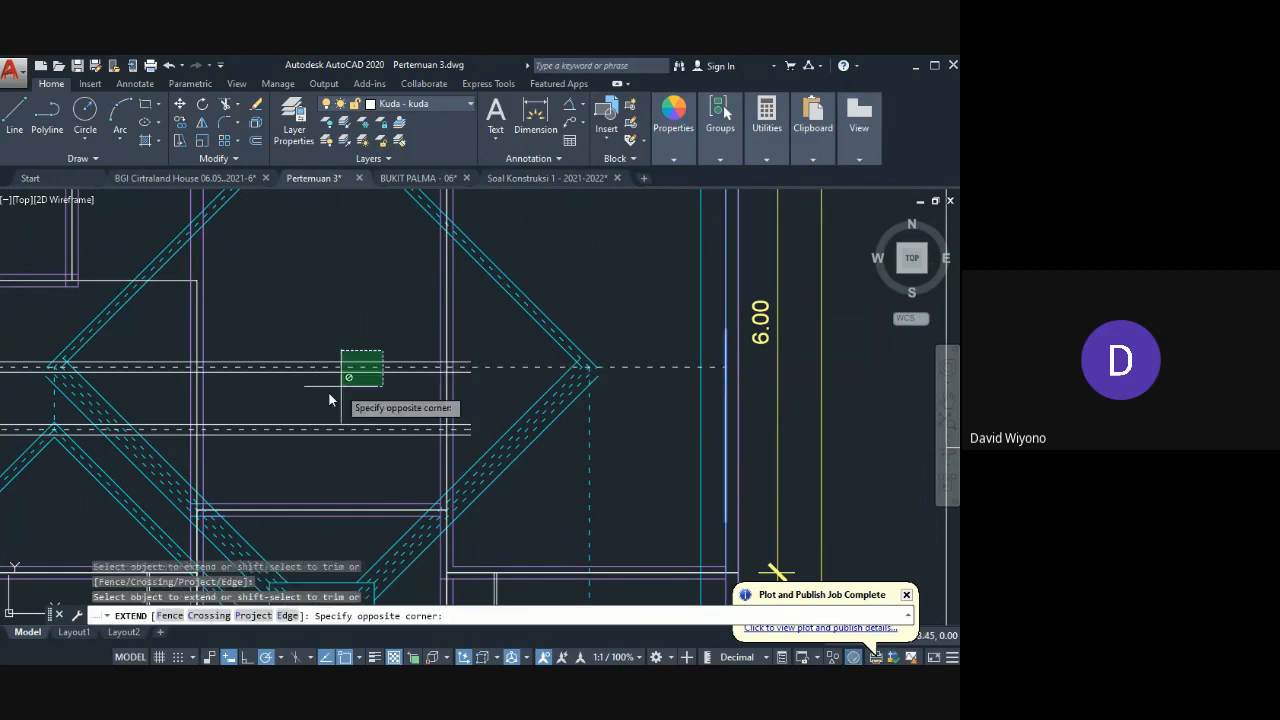
Step: Extend the upper horizontal truss lines to the building's right outer wall
left_click(329, 399)
key("Escape")
Step: Trim the lower horizontal truss's centreline where it projects past the left outer wall
middle_click_drag(200, 433, 408, 417)
type("t")
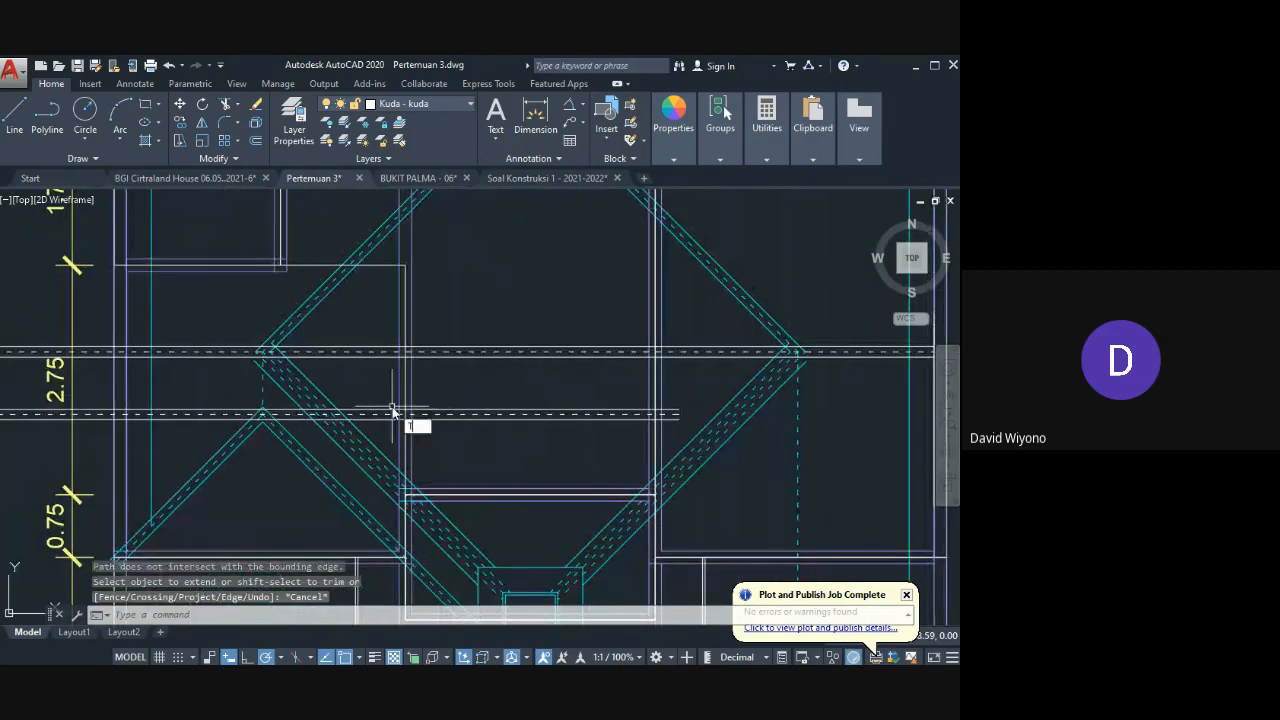
type("r")
key("Return")
left_click(405, 388)
left_click(113, 397)
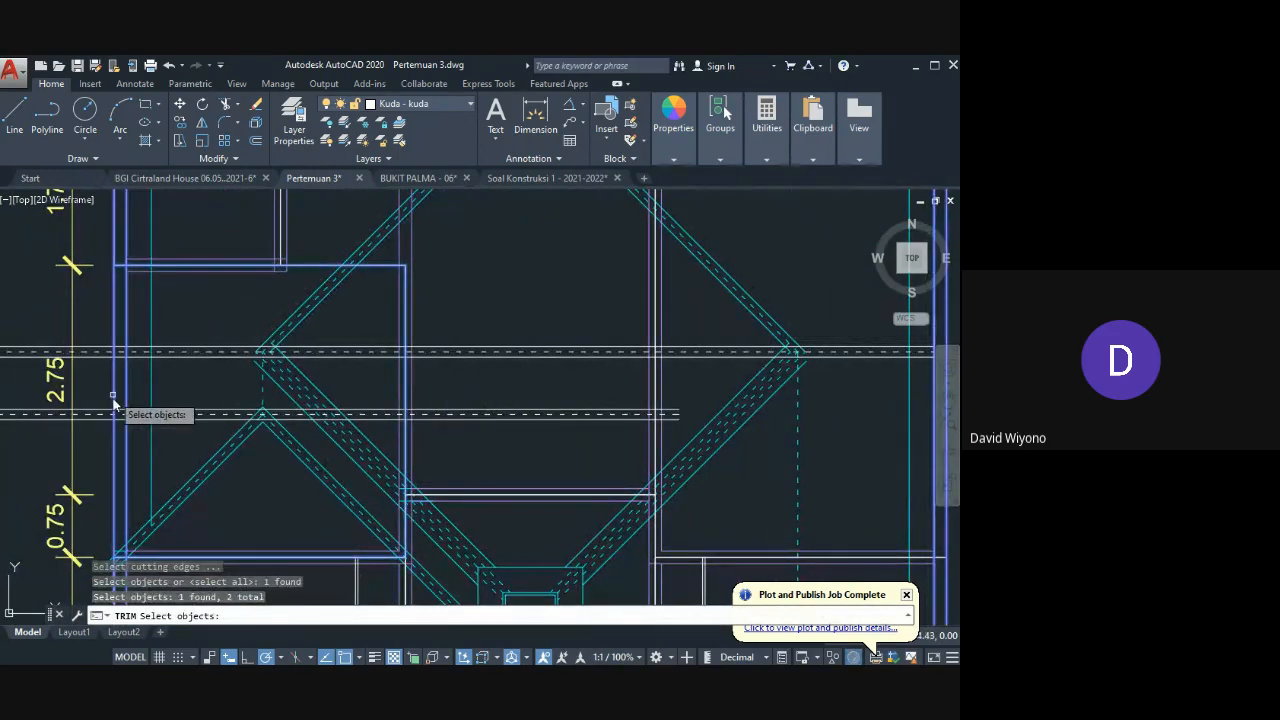
key("Return")
left_click(180, 406)
left_click(88, 402)
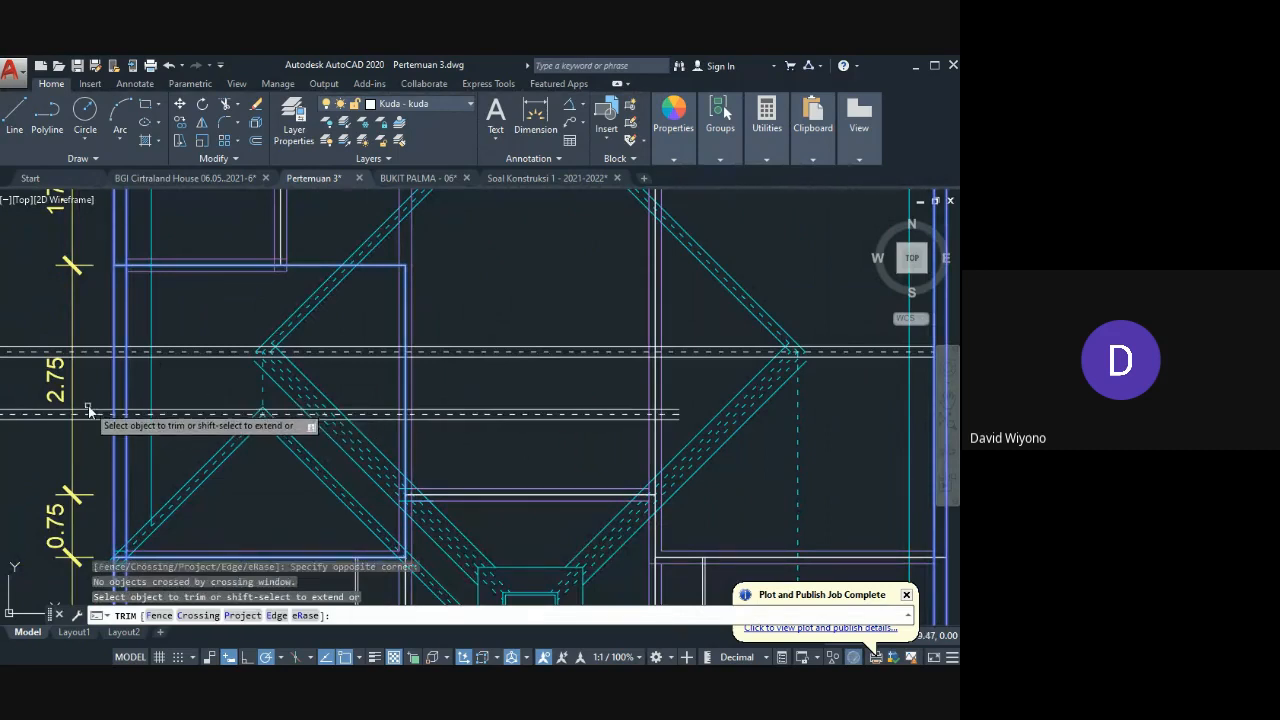
left_click(88, 410)
left_click(95, 440)
key("Escape")
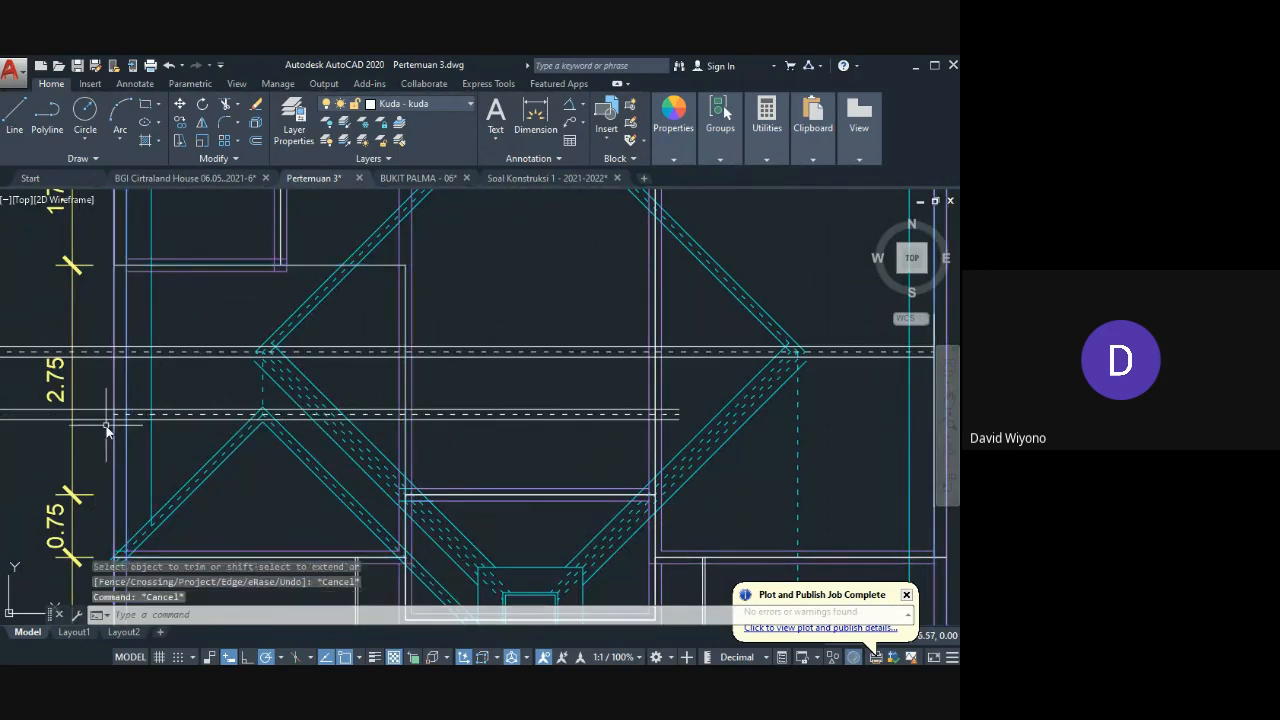
key("Escape")
Step: Draw a vertical line alongside the left outer wall, spanning the height of the room with the two horizontal trusses
type("l")
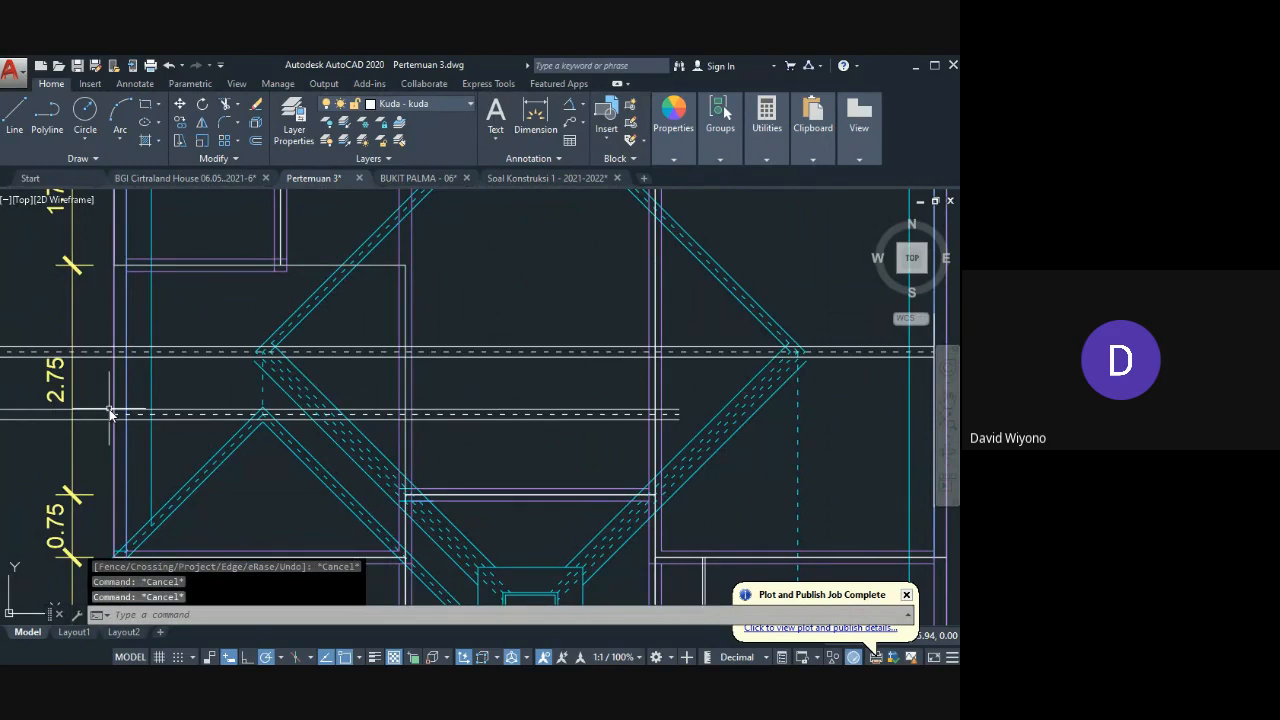
key("Return")
left_click(110, 558)
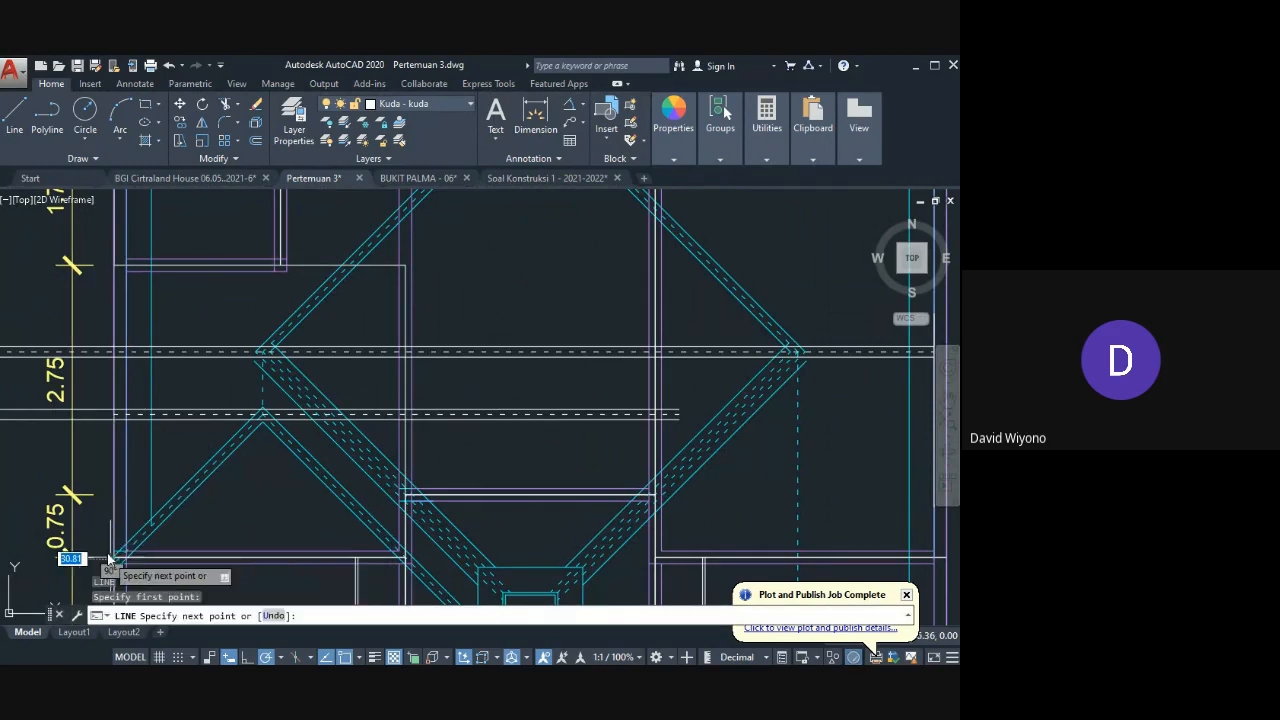
left_click(111, 261)
key("Return")
Step: Move the new vertical line onto the outer edge of the left wall
scroll(89, 367, "up", 3)
left_click(147, 417)
left_click(134, 412)
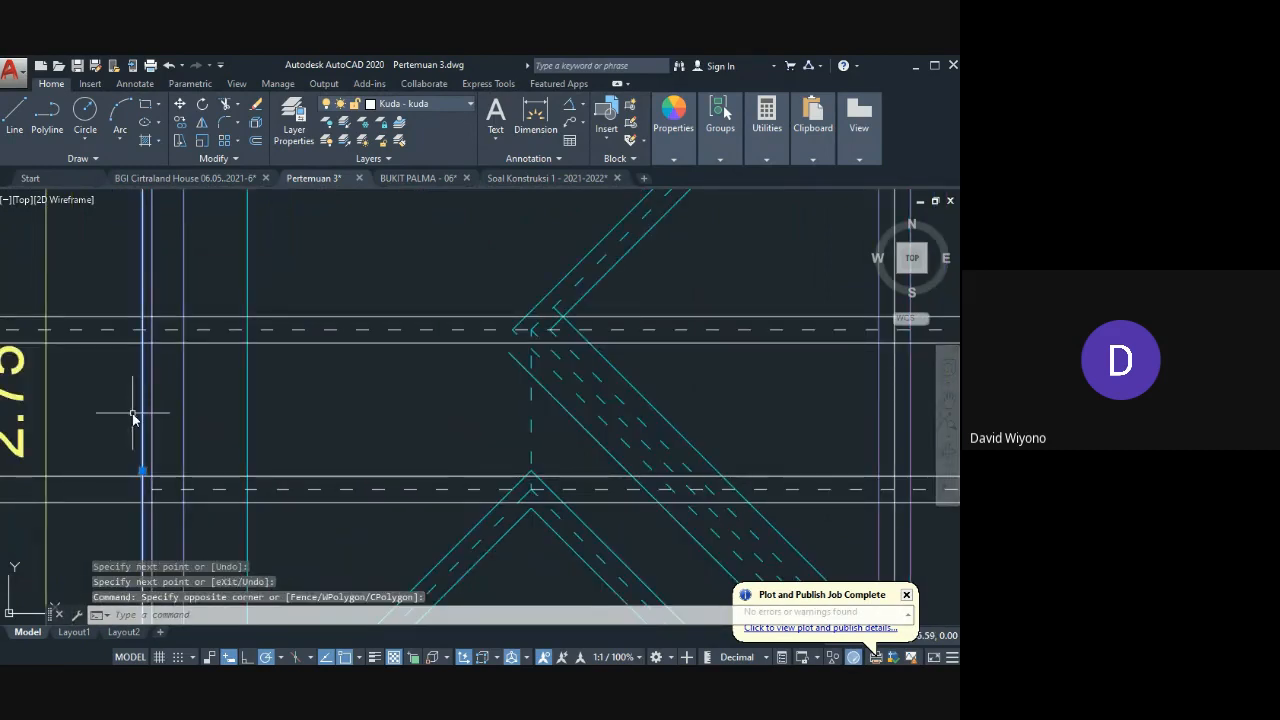
type("m")
key("Return")
left_click(147, 333)
left_click(149, 344)
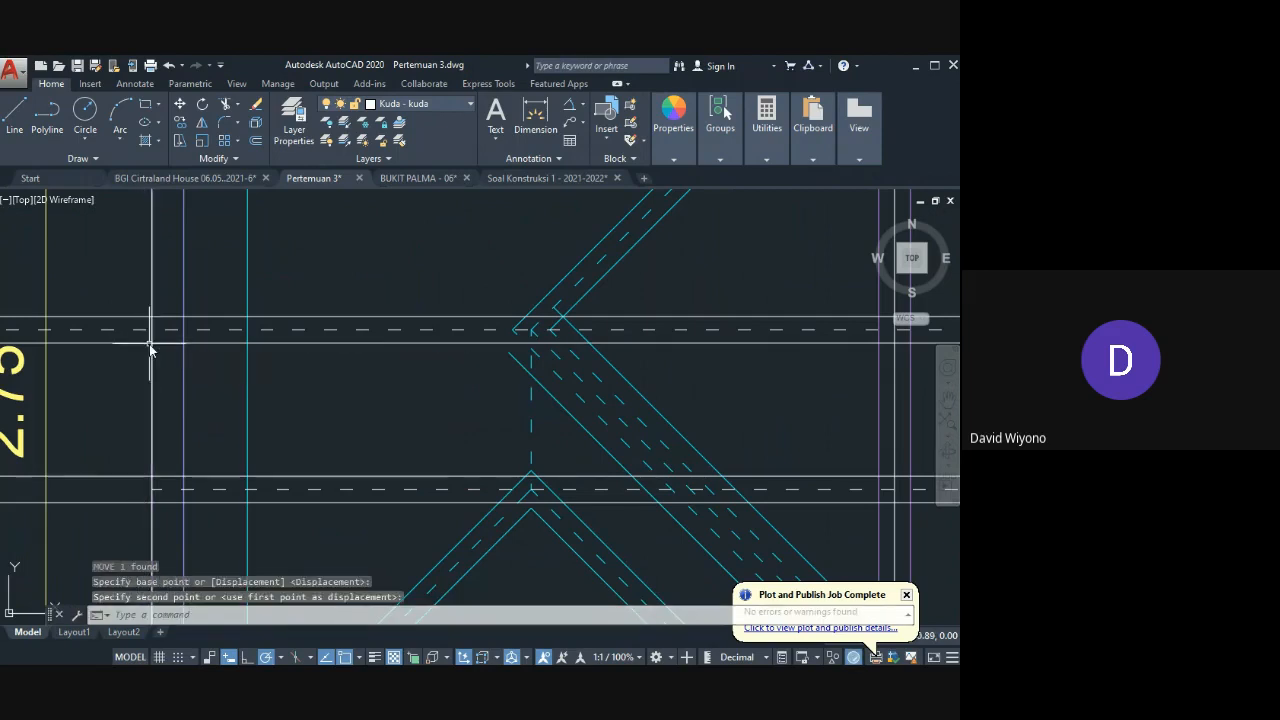
Step: Trim both horizontal trusses where they project beyond the left wall, using the vertical line as cutting edge
type("tr")
key("Return")
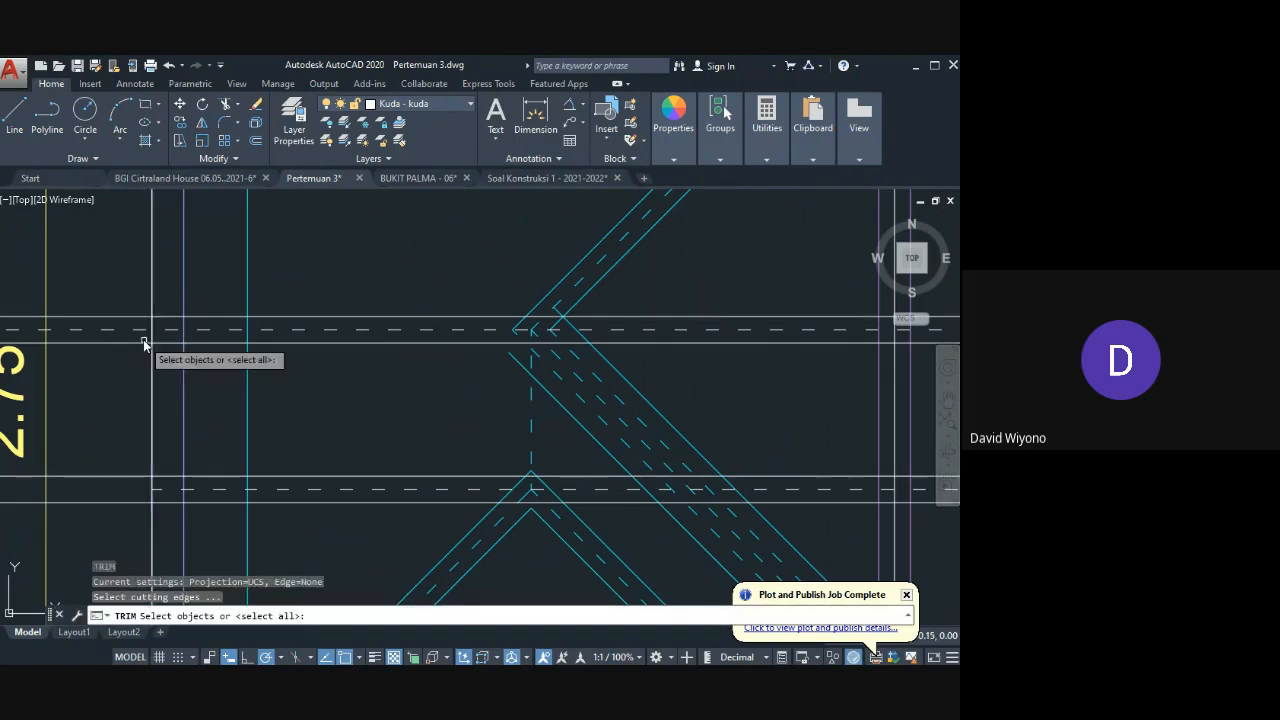
left_click(149, 290)
left_click(104, 369)
scroll(251, 345, "down", 2)
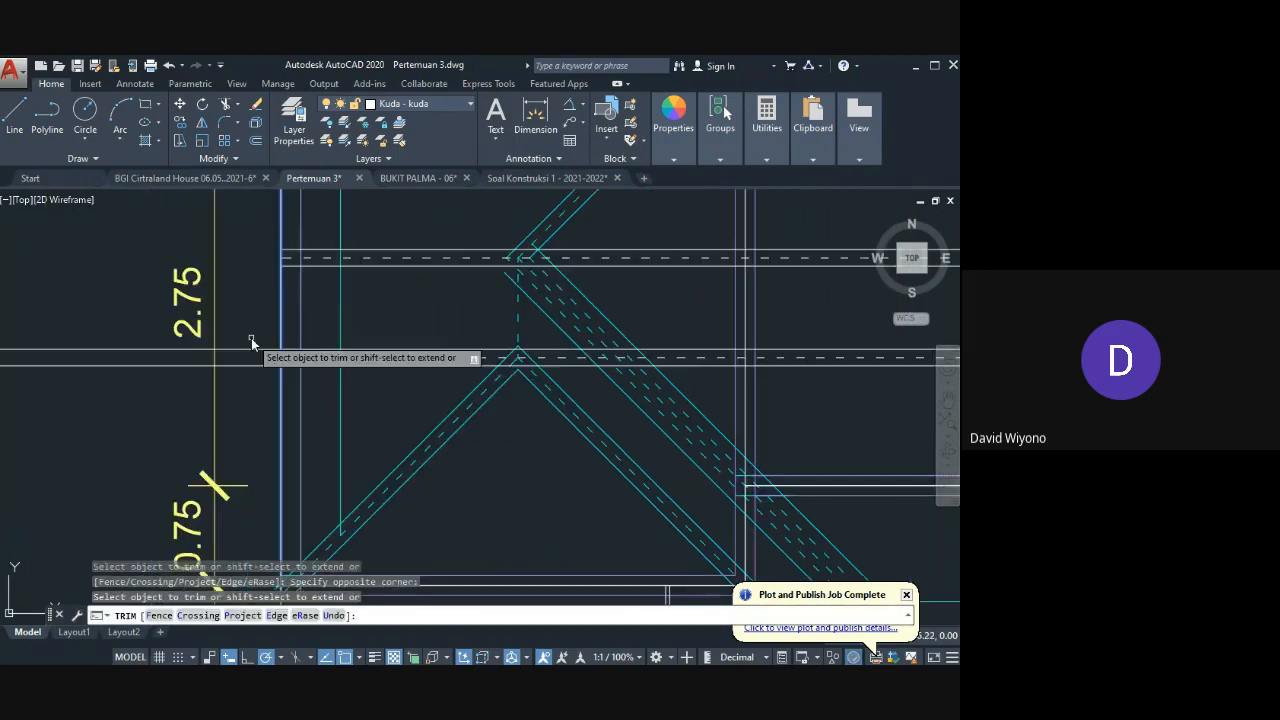
scroll(289, 400, "down", 1)
key("Escape")
Step: Trim the lower horizontal truss beyond the left room's inner wall line
key("Return")
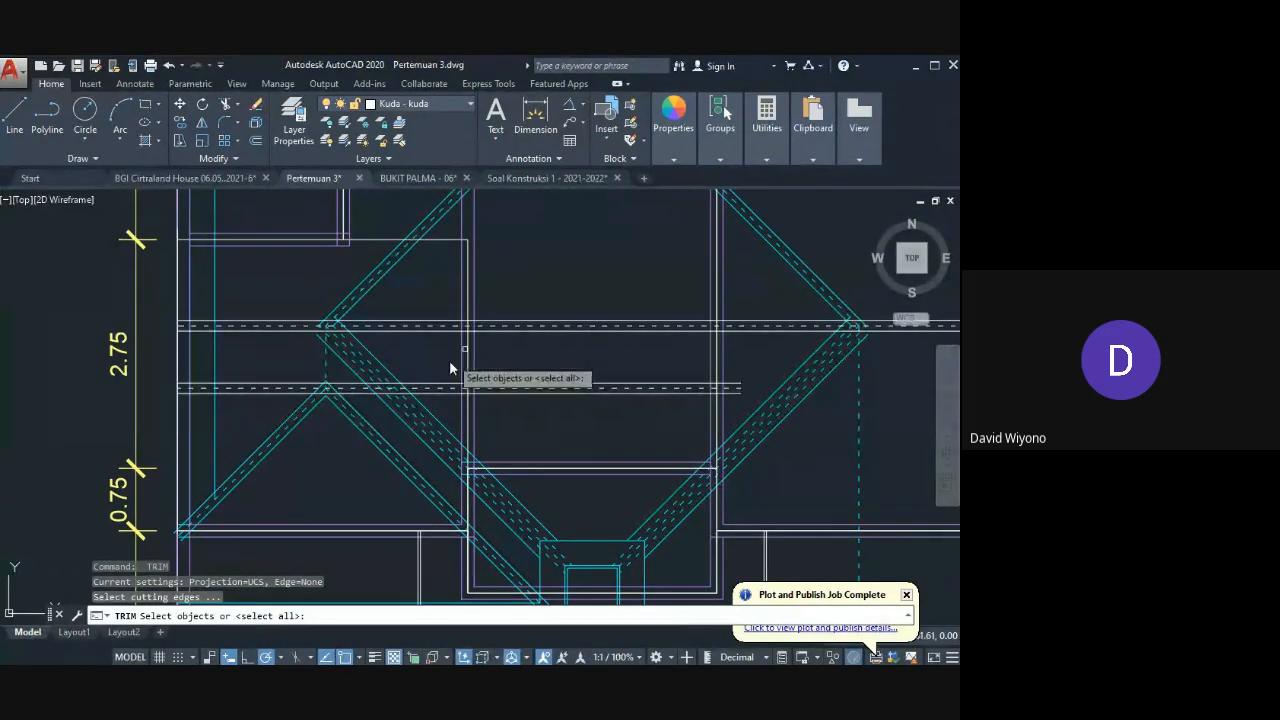
key("Return")
left_click(492, 380)
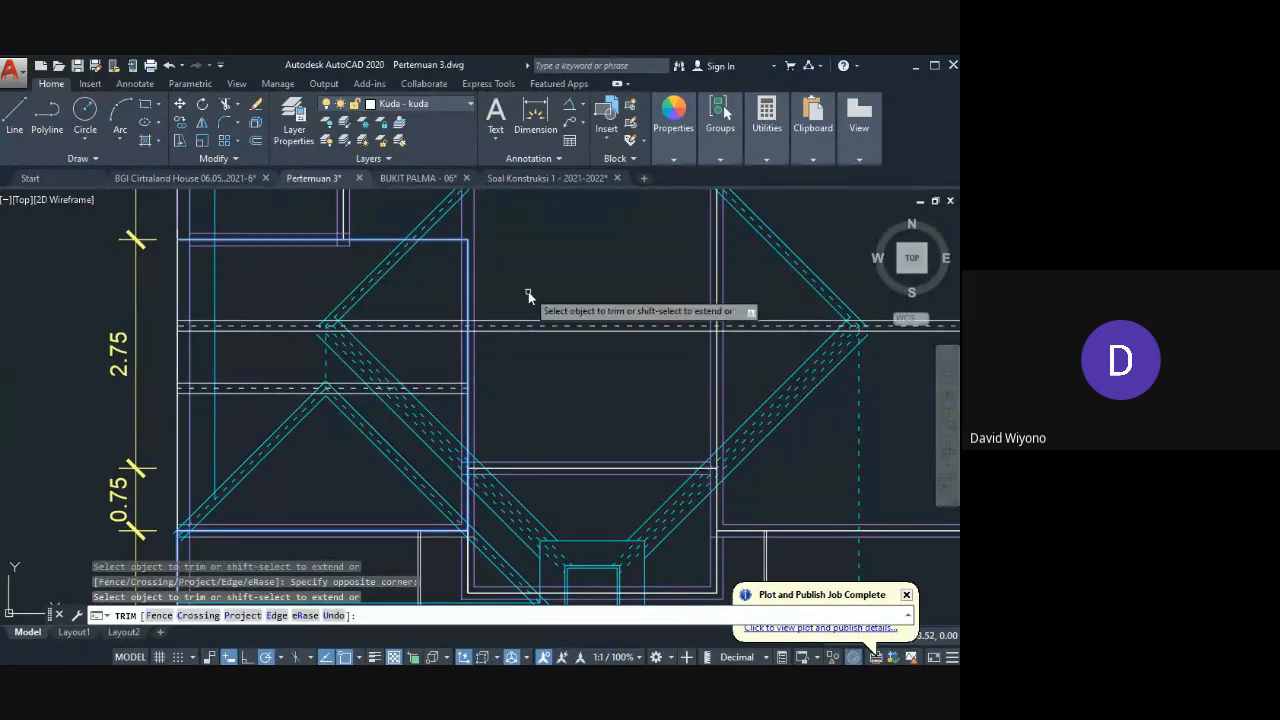
left_click(540, 315)
key("Return")
Step: Try to trim the upper horizontal truss using only the left room's wall line as cutting edge
key("Return")
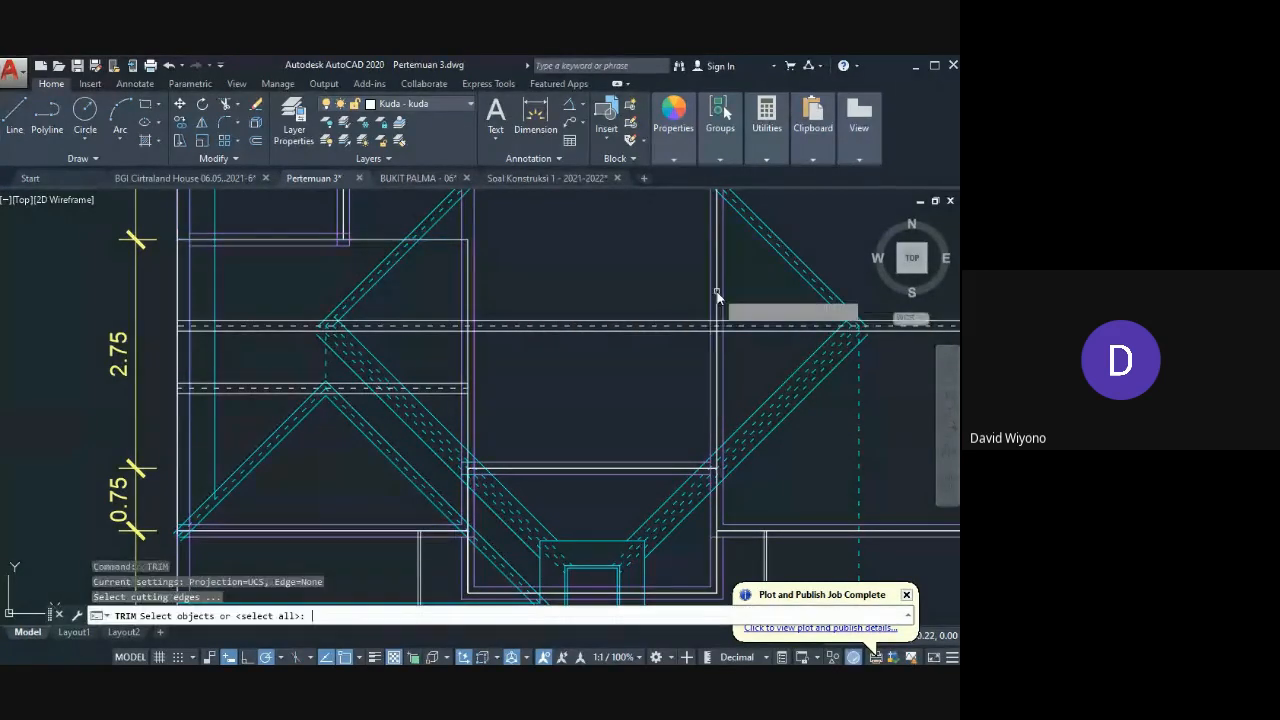
left_click(470, 314)
key("Return")
left_click(491, 310)
left_click(619, 330)
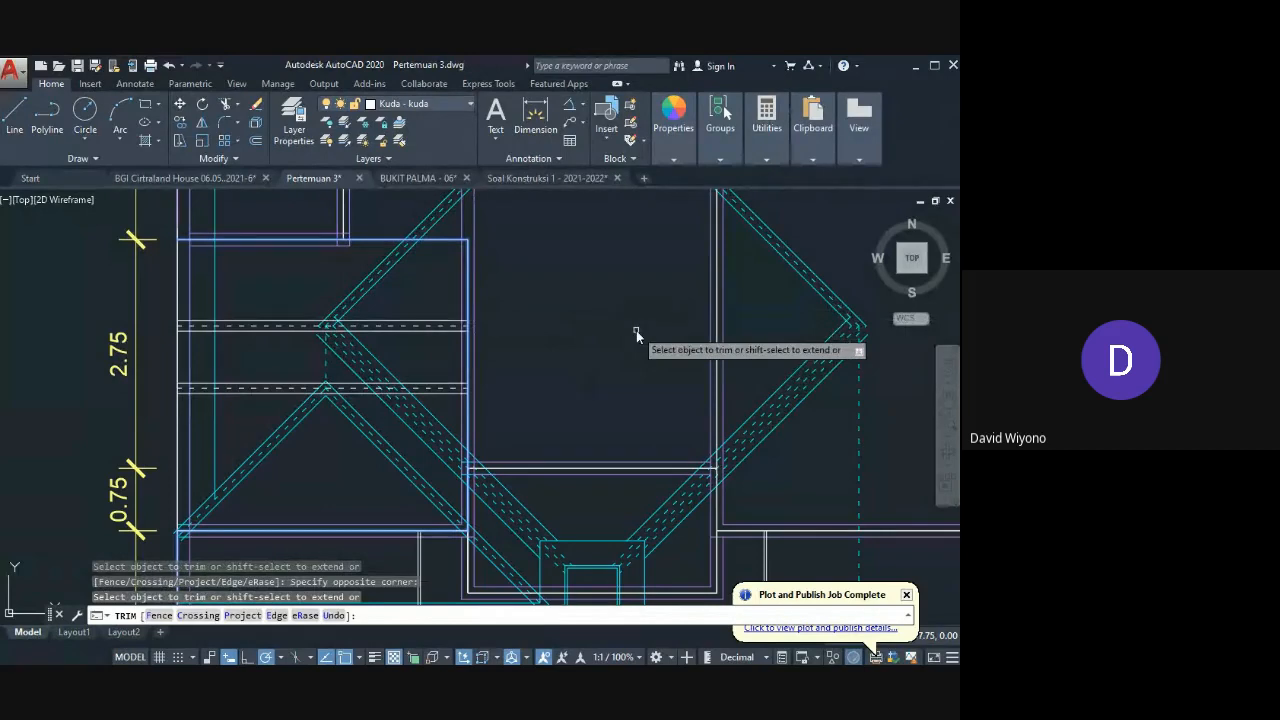
key("ctrl+z")
key("Escape")
Step: Trim the upper horizontal truss between the left and right room wall lines, opening the central bay
left_click(717, 305)
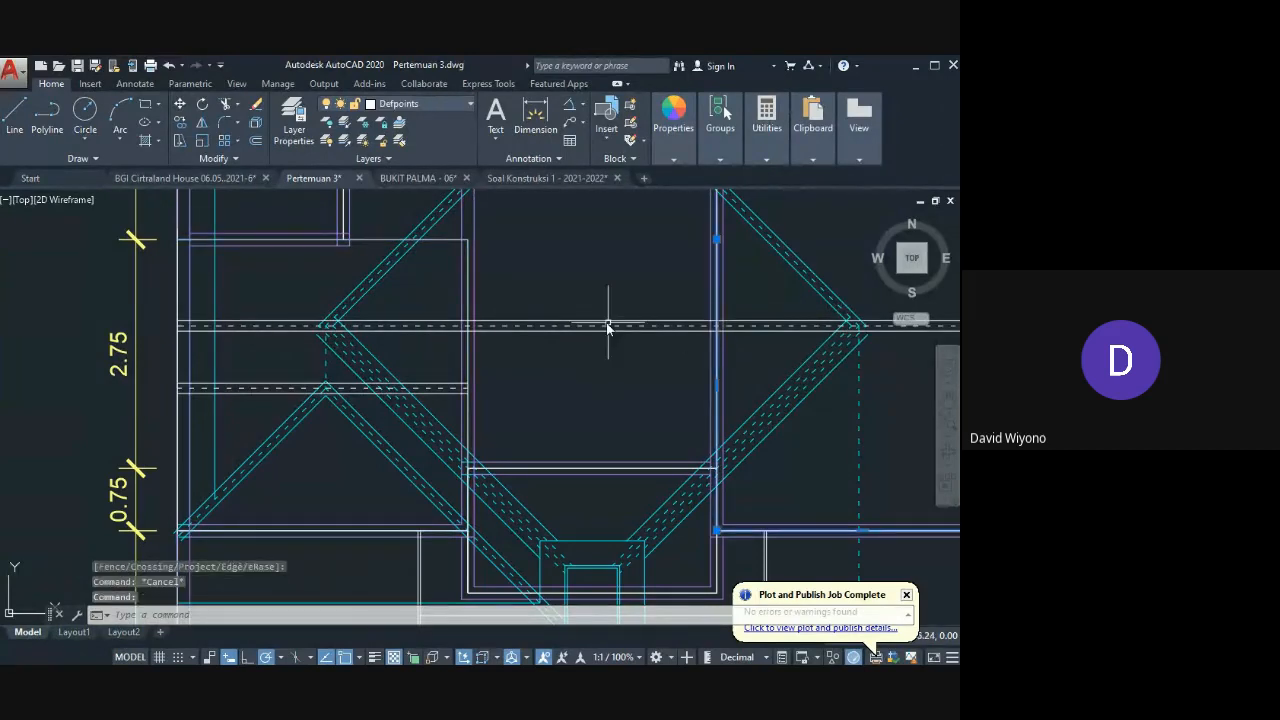
left_click(468, 309)
type("tr")
key("Return")
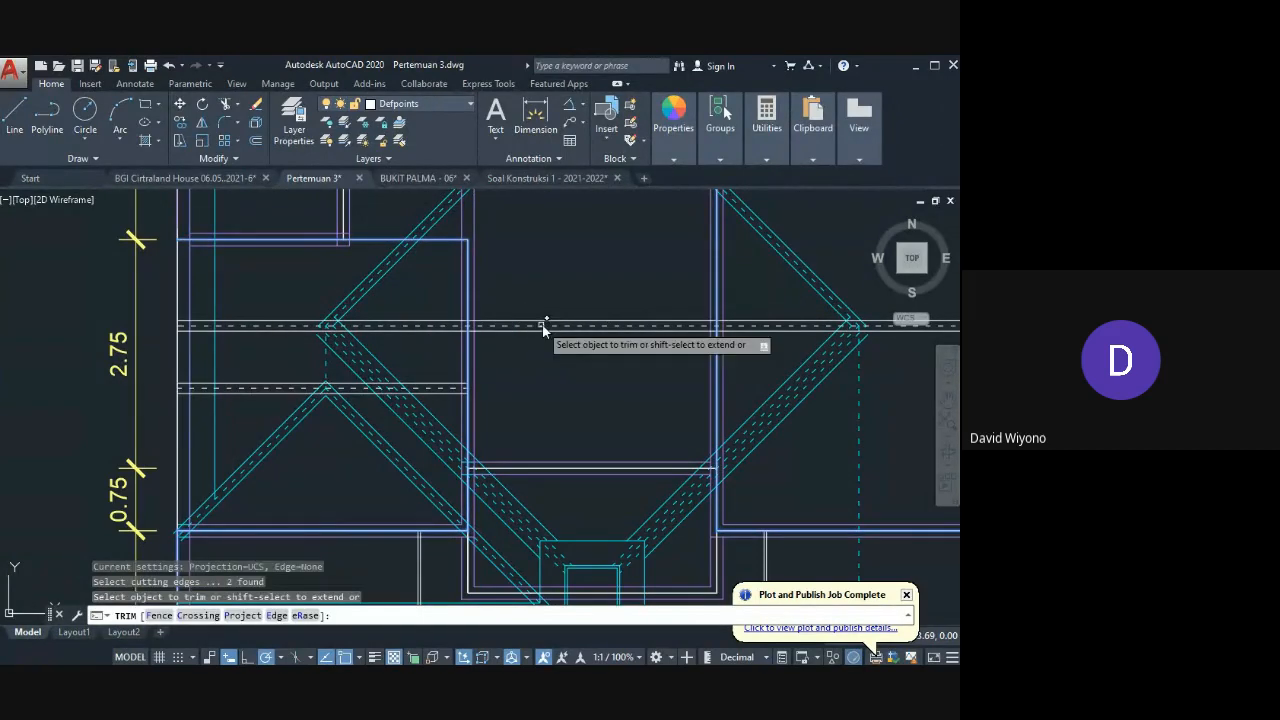
left_click(608, 308)
left_click(561, 352)
key("Escape")
Step: Stretch the upper left truss's inner end to the far edge of the wall beside the central bay
middle_click_drag(459, 362, 502, 381)
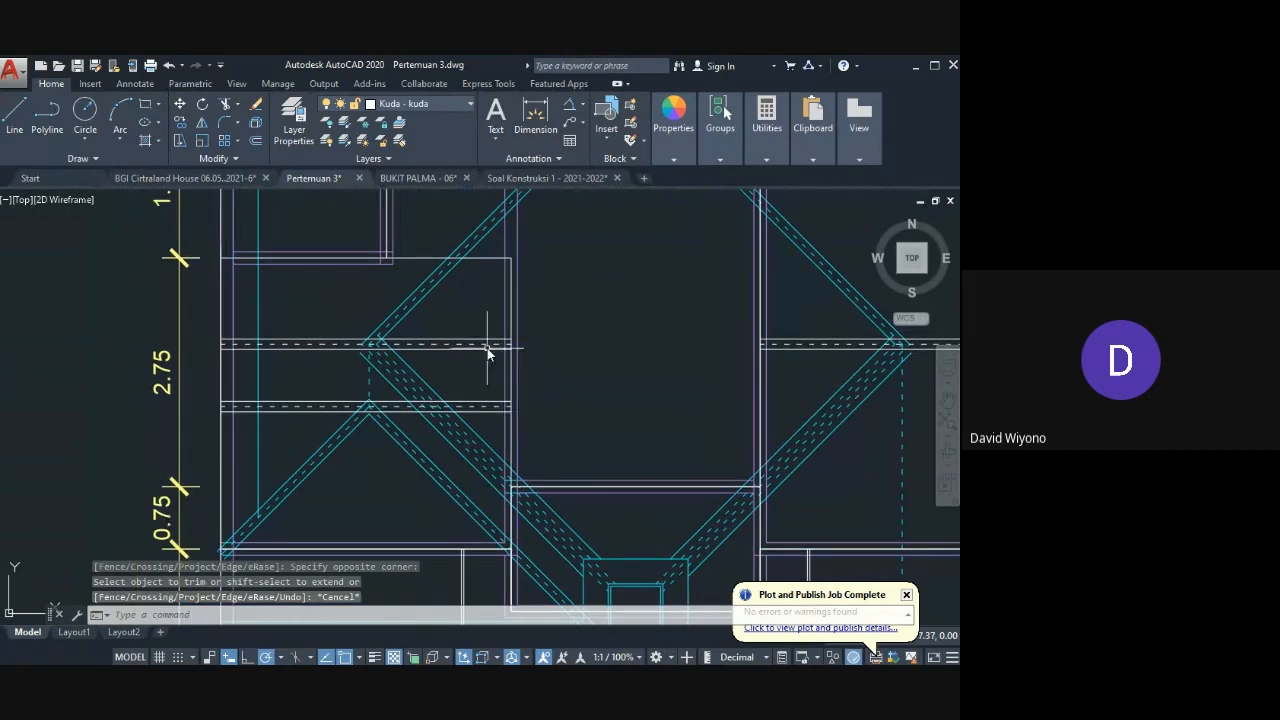
scroll(480, 346, "up", 4)
left_click(527, 328)
left_click(509, 395)
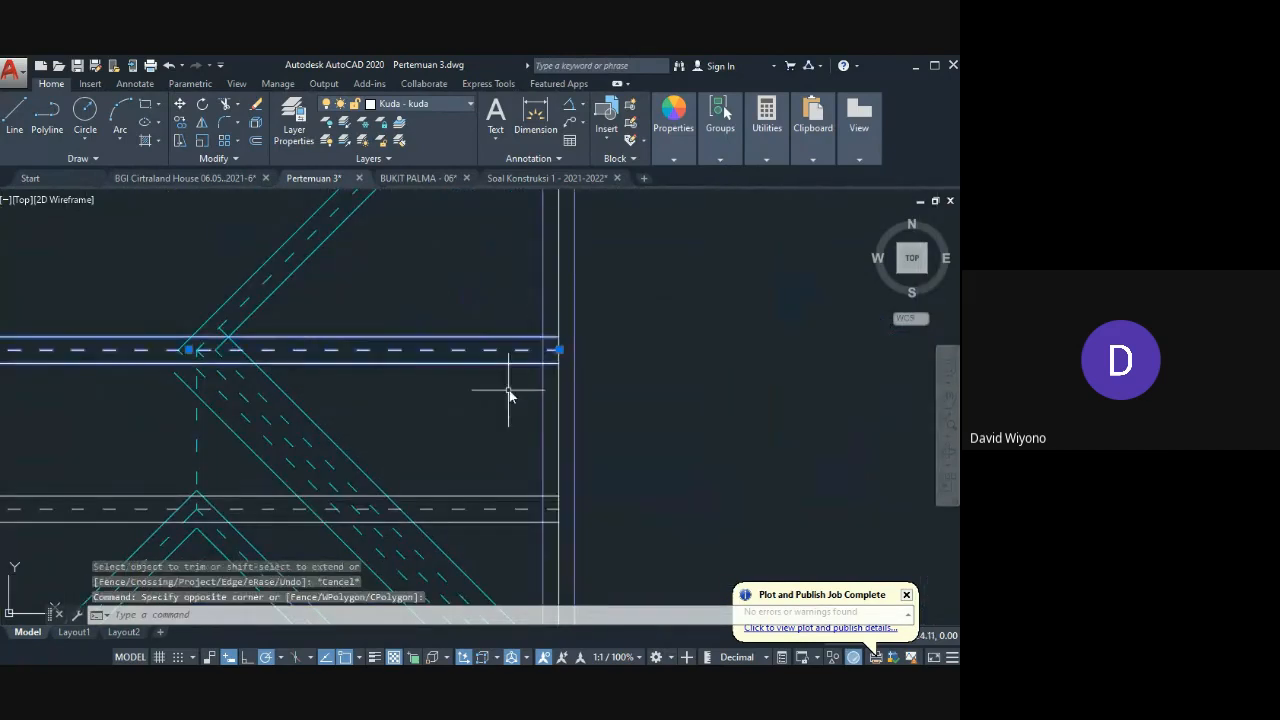
left_click(563, 352)
left_click(573, 350)
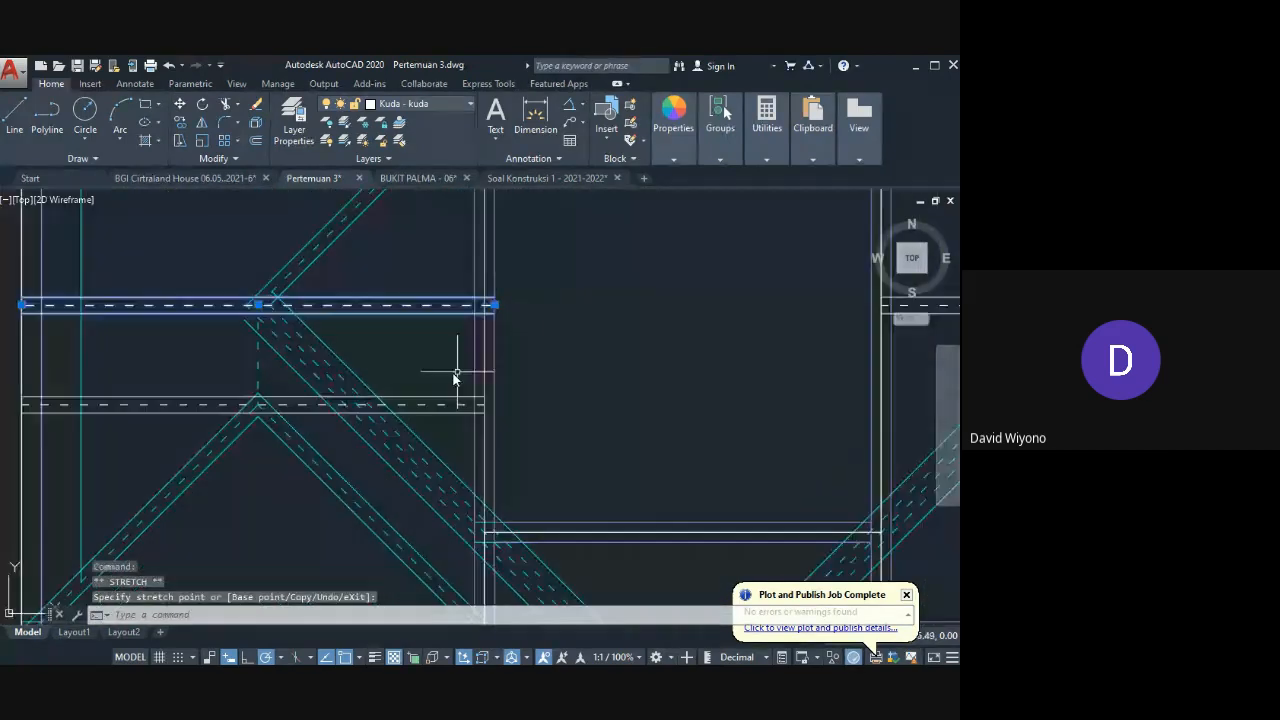
Step: Stretch the lower left truss's inner end to the far edge of the same wall
scroll(452, 373, "down", 2)
left_click(452, 373)
left_click(486, 404)
left_click(494, 404)
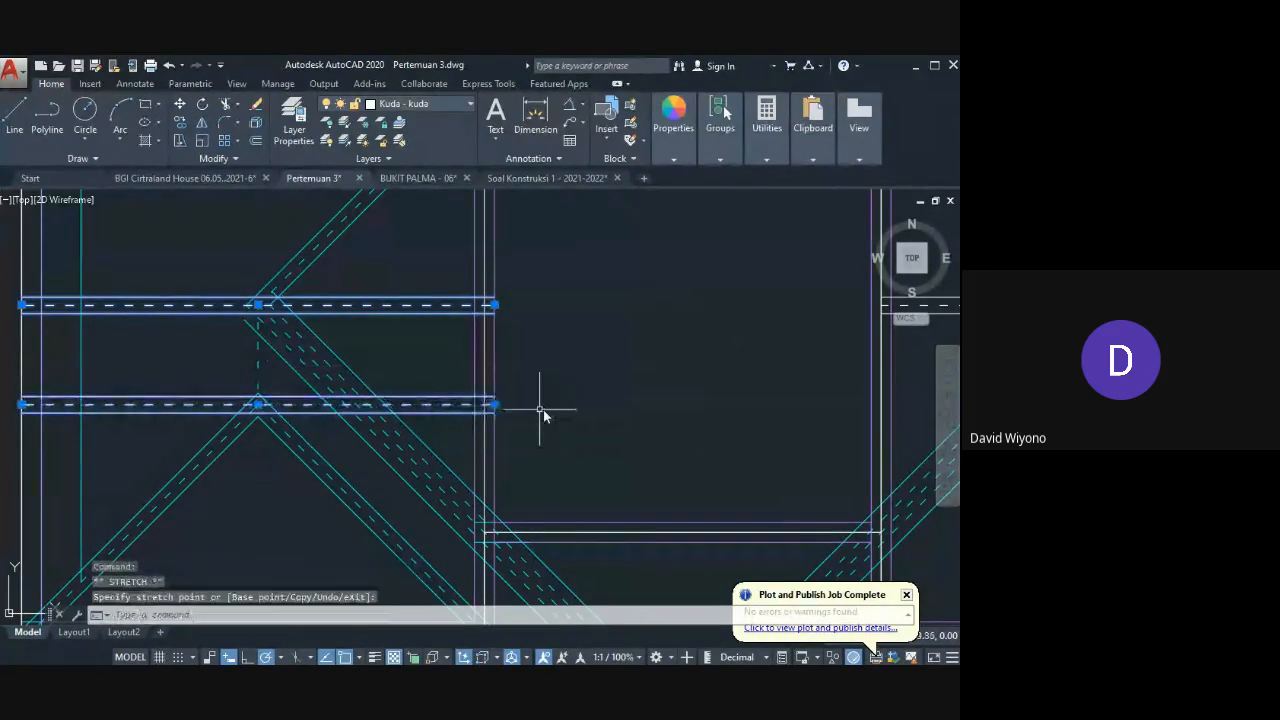
scroll(460, 370, "down", 2)
key("Escape")
Step: Stretch both ends of the right-hand horizontal truss to the far edges of its supporting walls
middle_click_drag(763, 291, 624, 346)
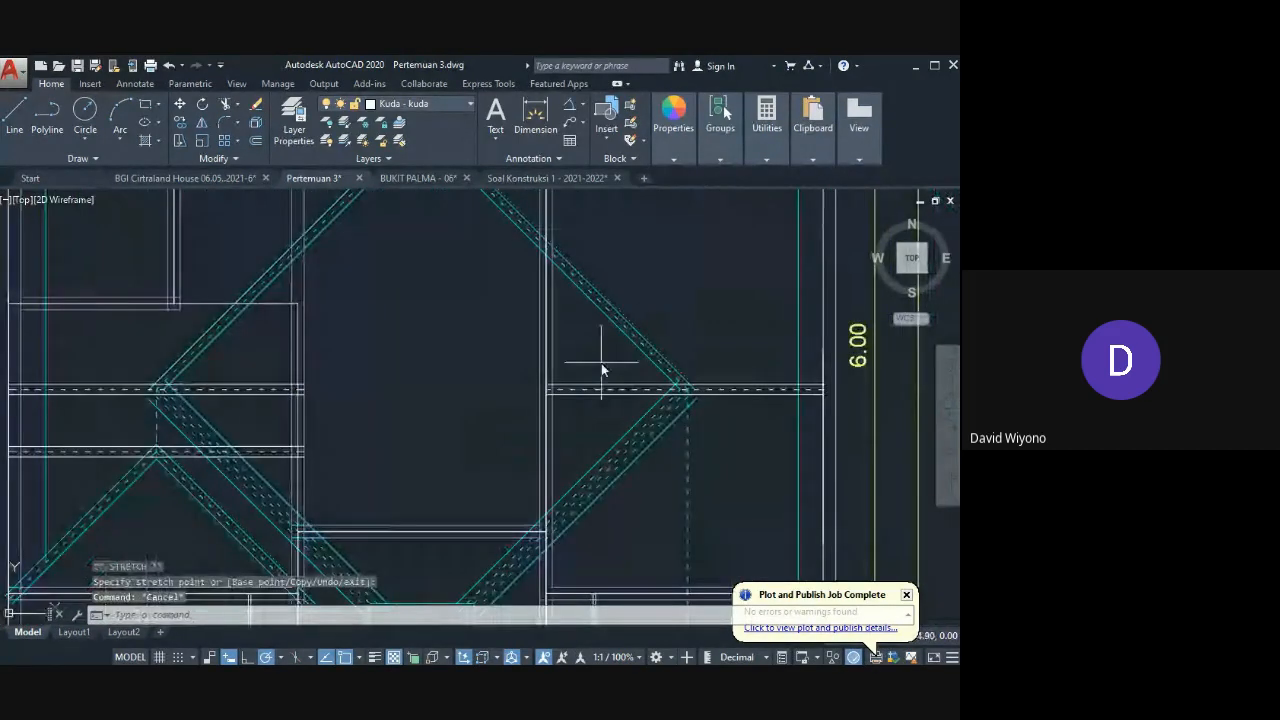
left_click(602, 365)
left_click(587, 402)
left_click(548, 389)
middle_click_drag(832, 389, 624, 384)
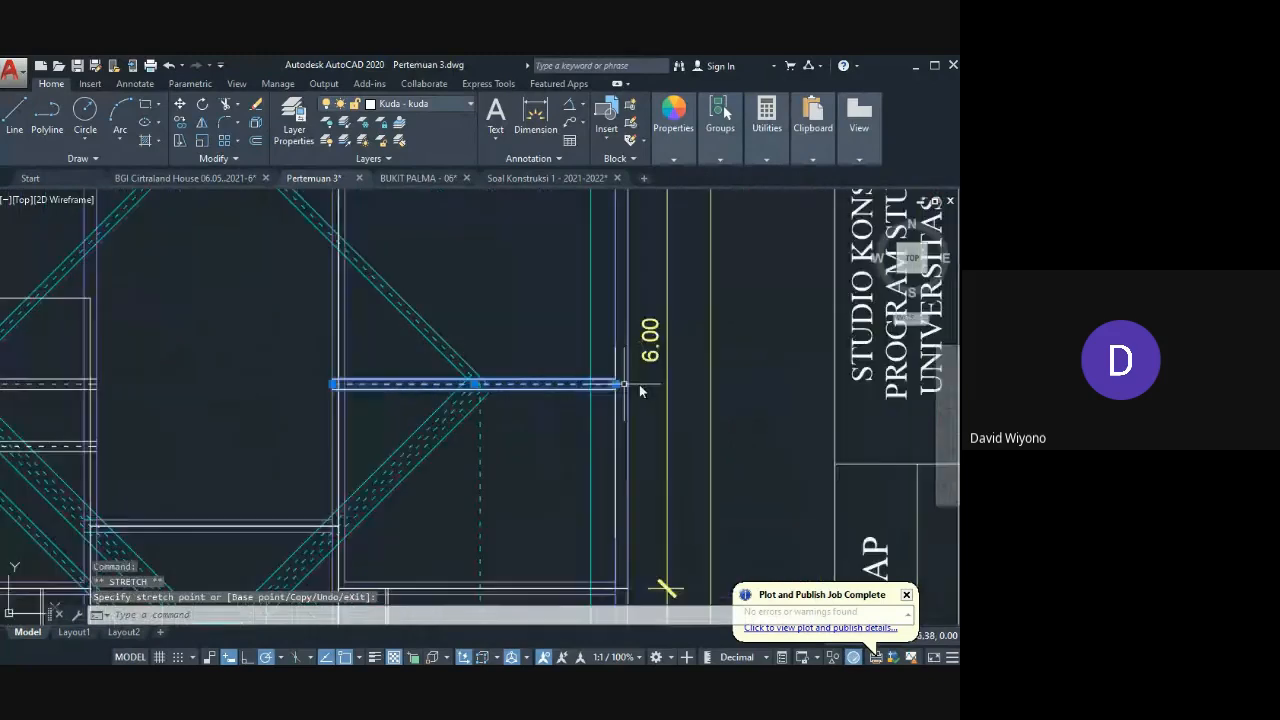
scroll(600, 377, "up", 3)
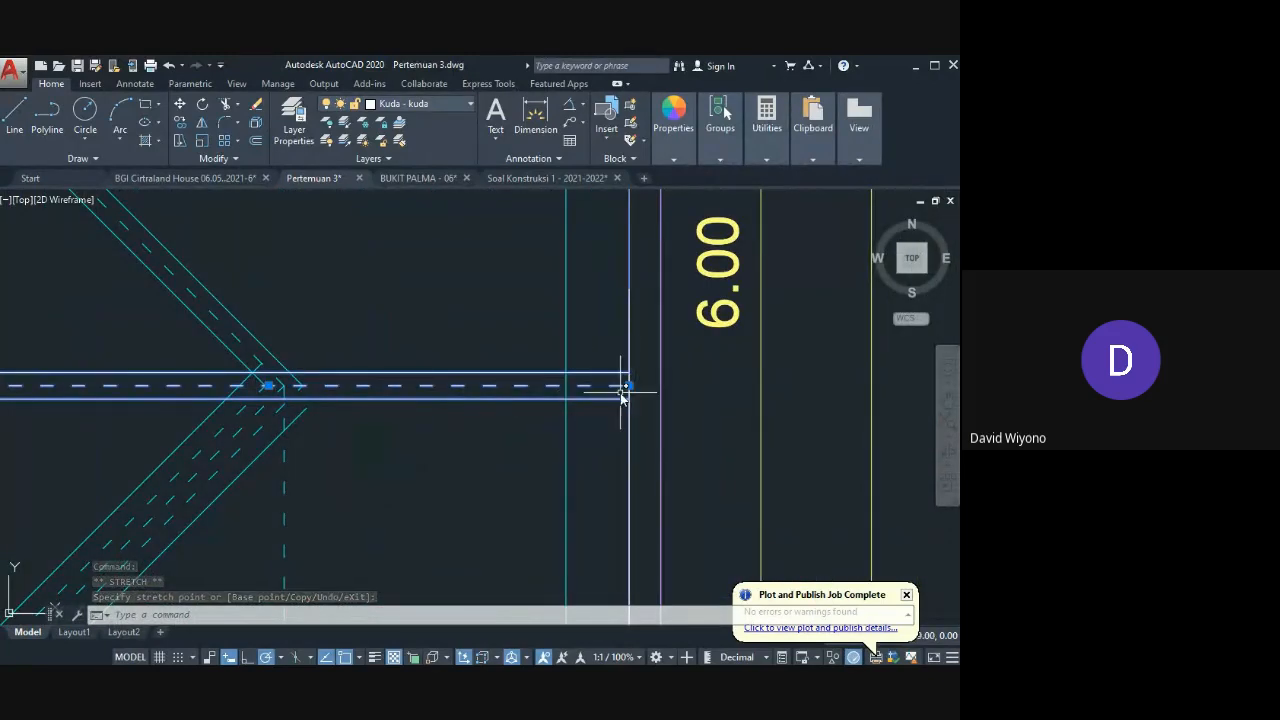
scroll(600, 405, "down", 3)
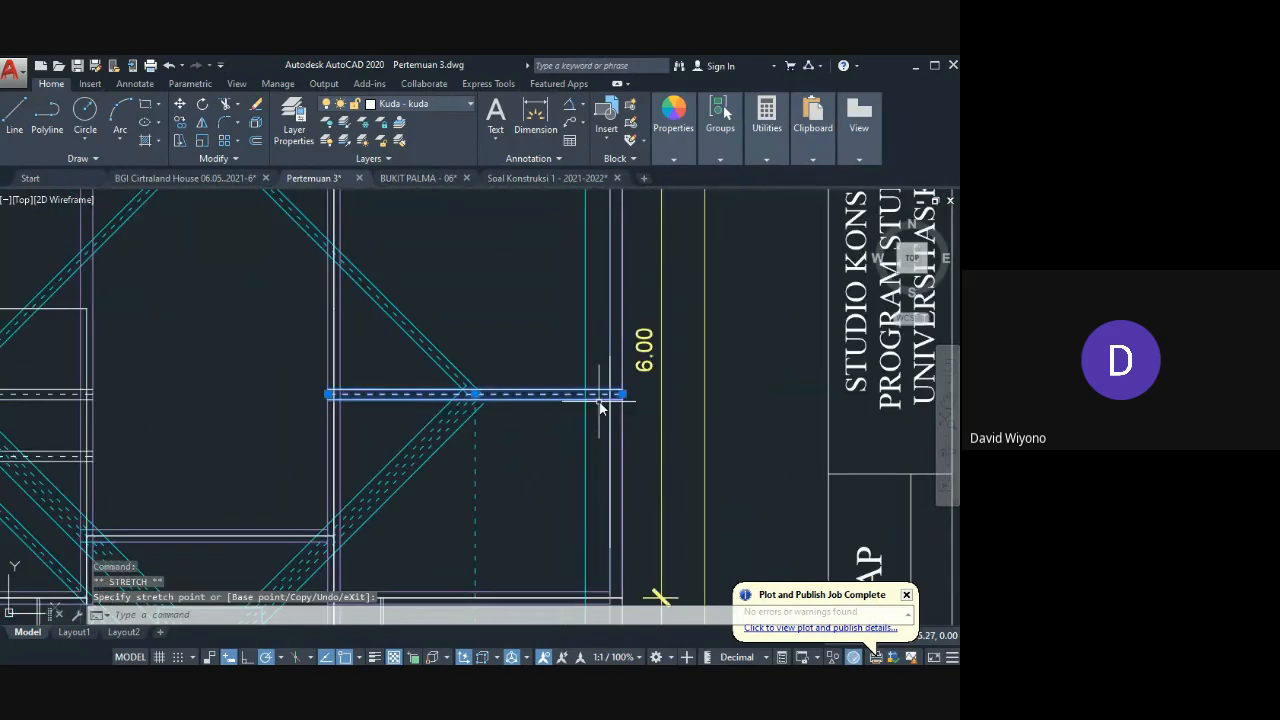
scroll(600, 405, "down", 10)
key("Escape")
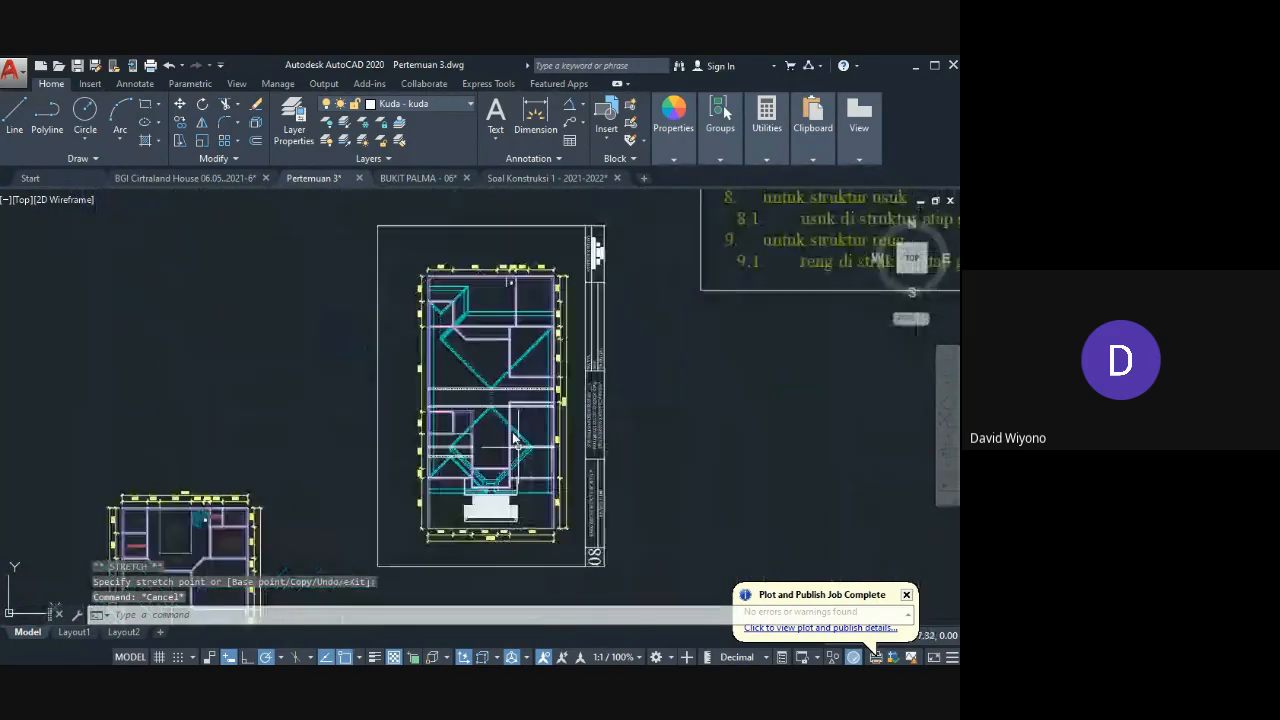
Step: Copy the upper left truss from its midpoint to the two roof line corners in the plan's upper left area
scroll(513, 438, "up", 8)
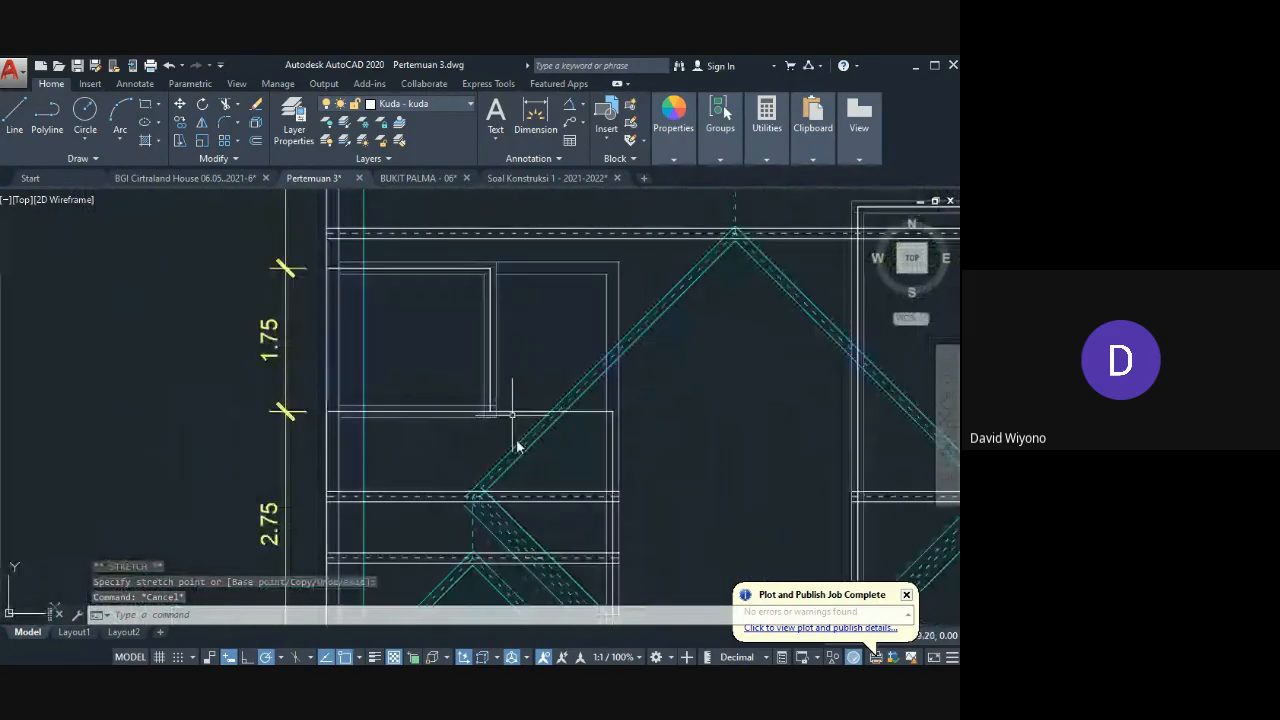
left_click(438, 466)
left_click(402, 521)
type("o")
key("Return")
scroll(471, 486, "up", 3)
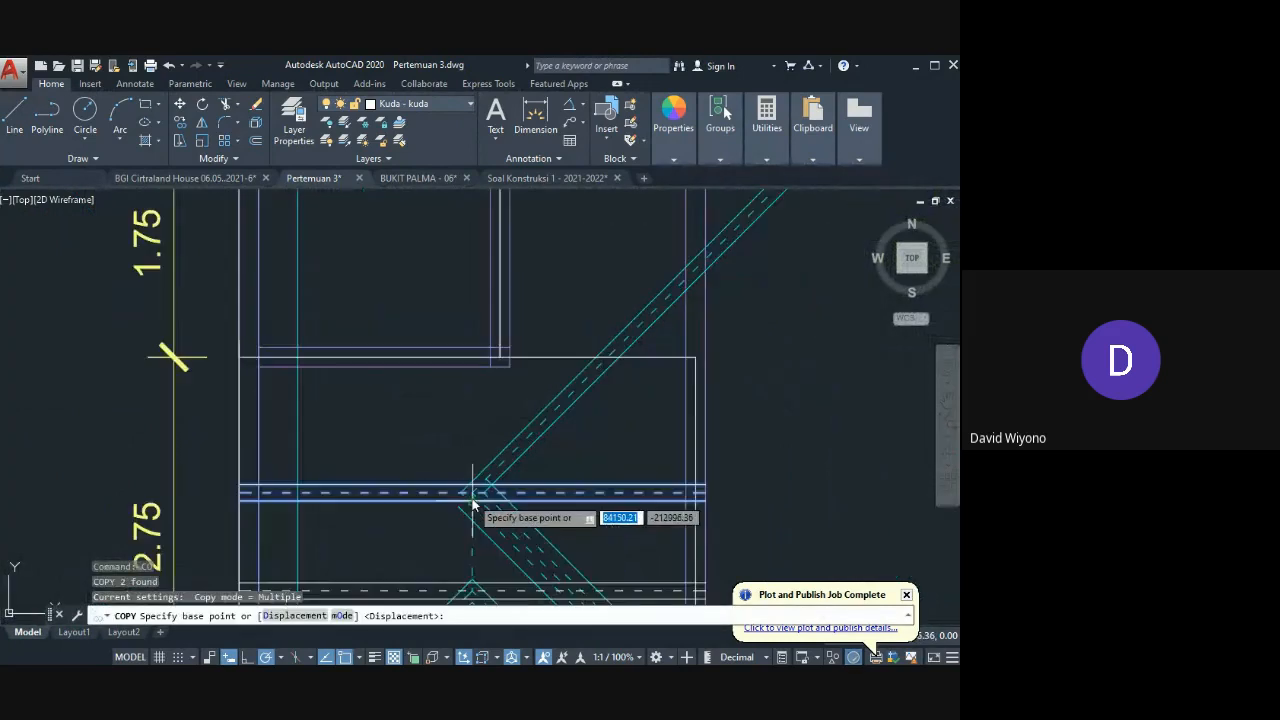
left_click(472, 487)
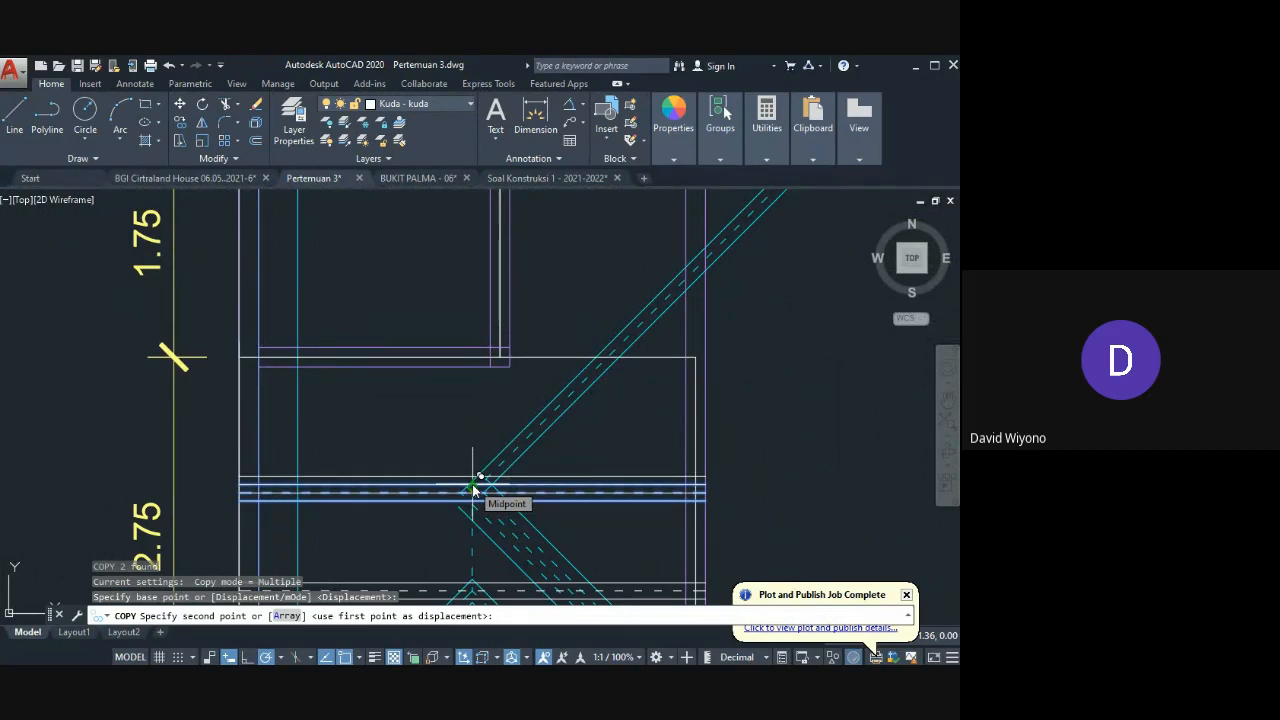
scroll(446, 363, "down", 4)
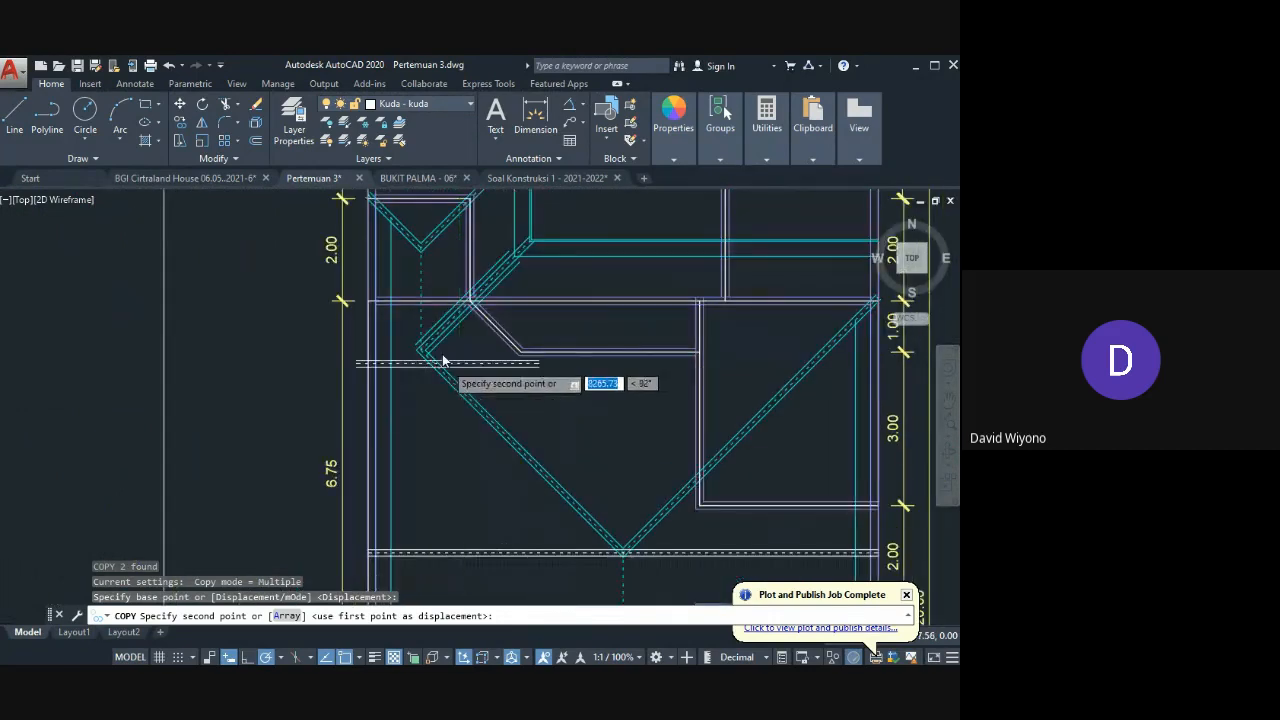
scroll(380, 330, "up", 3)
scroll(372, 338, "up", 2)
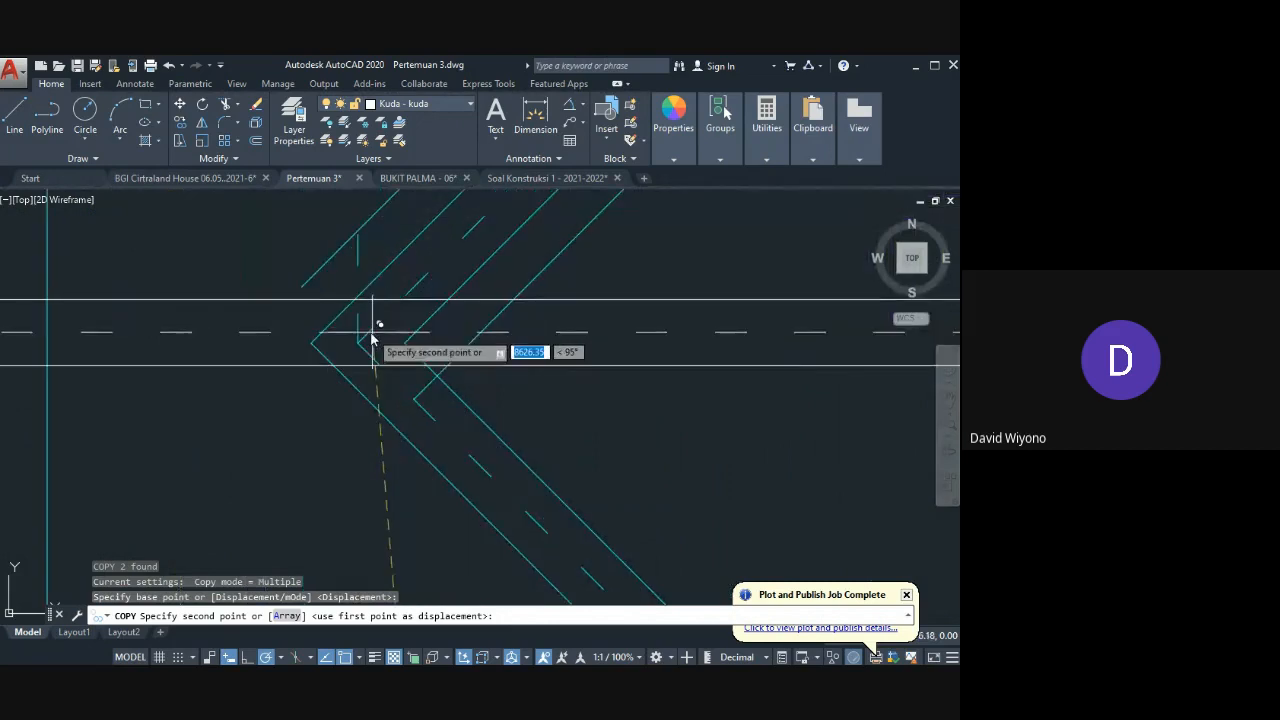
left_click(358, 338)
scroll(400, 330, "down", 3)
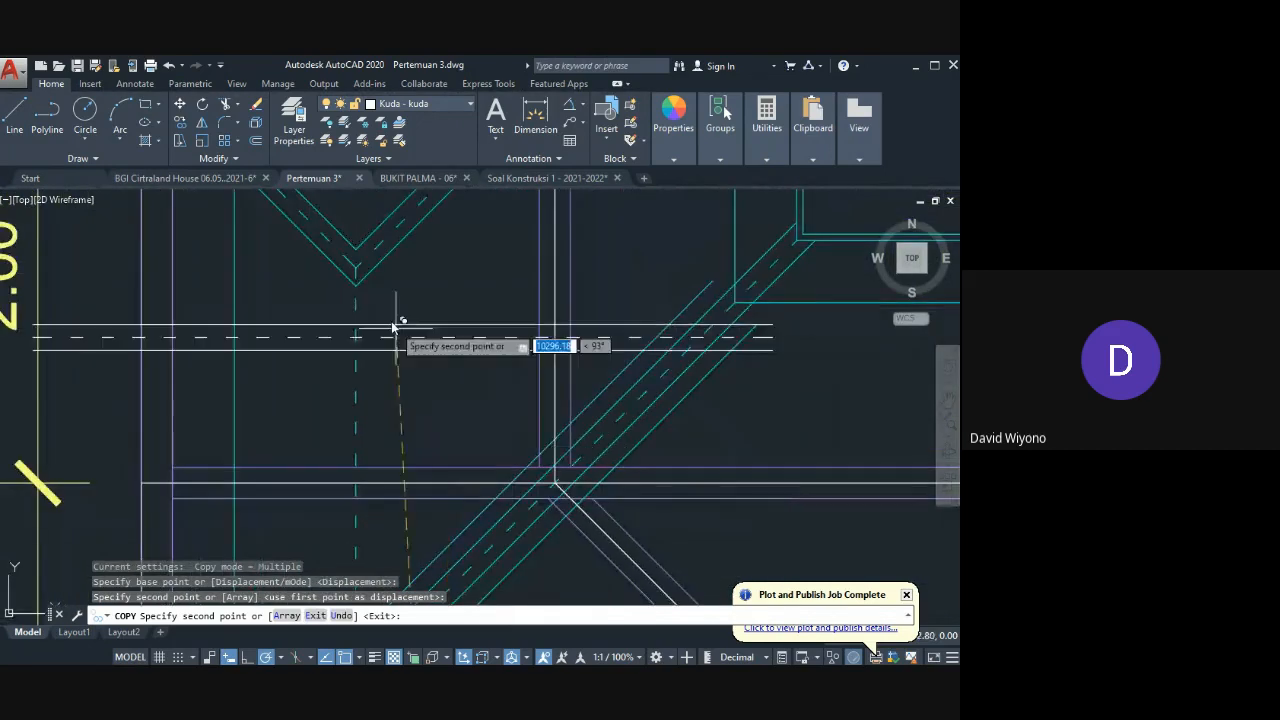
scroll(440, 438, "down", 3)
key("Escape")
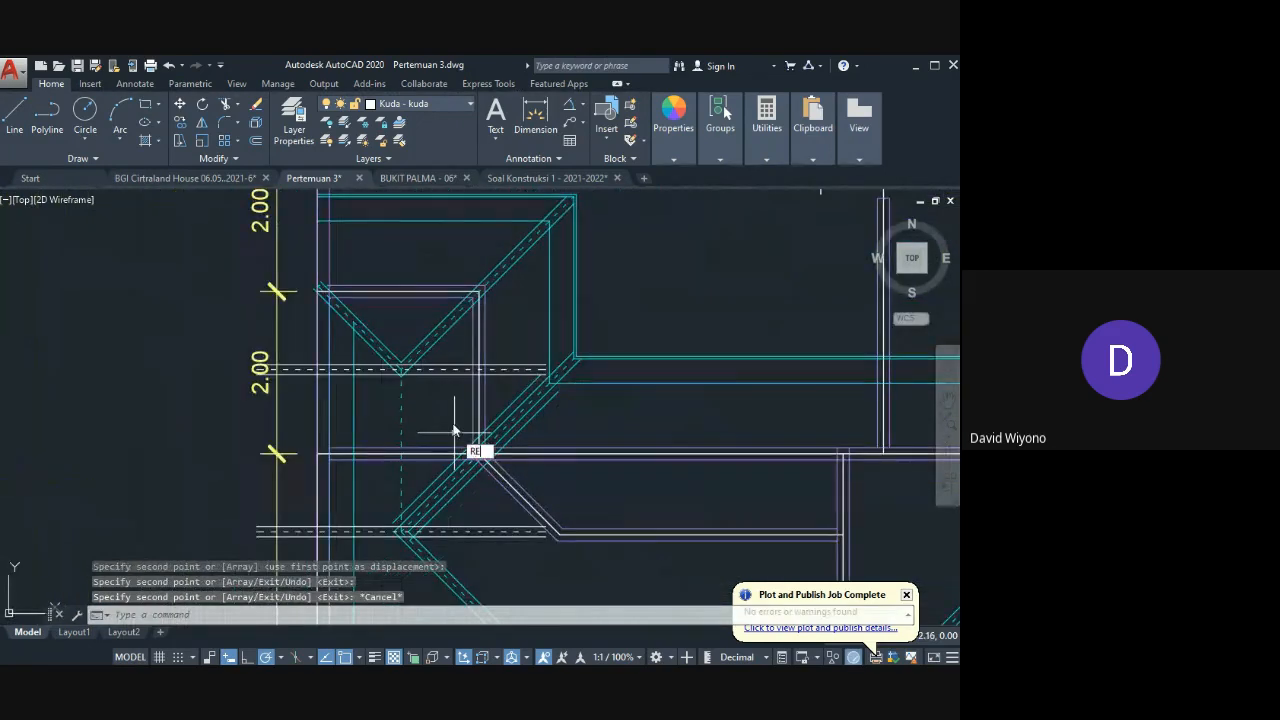
Step: Trim the upper copied truss at the small room's right wall and the left outer wall
type("tr")
key("Return")
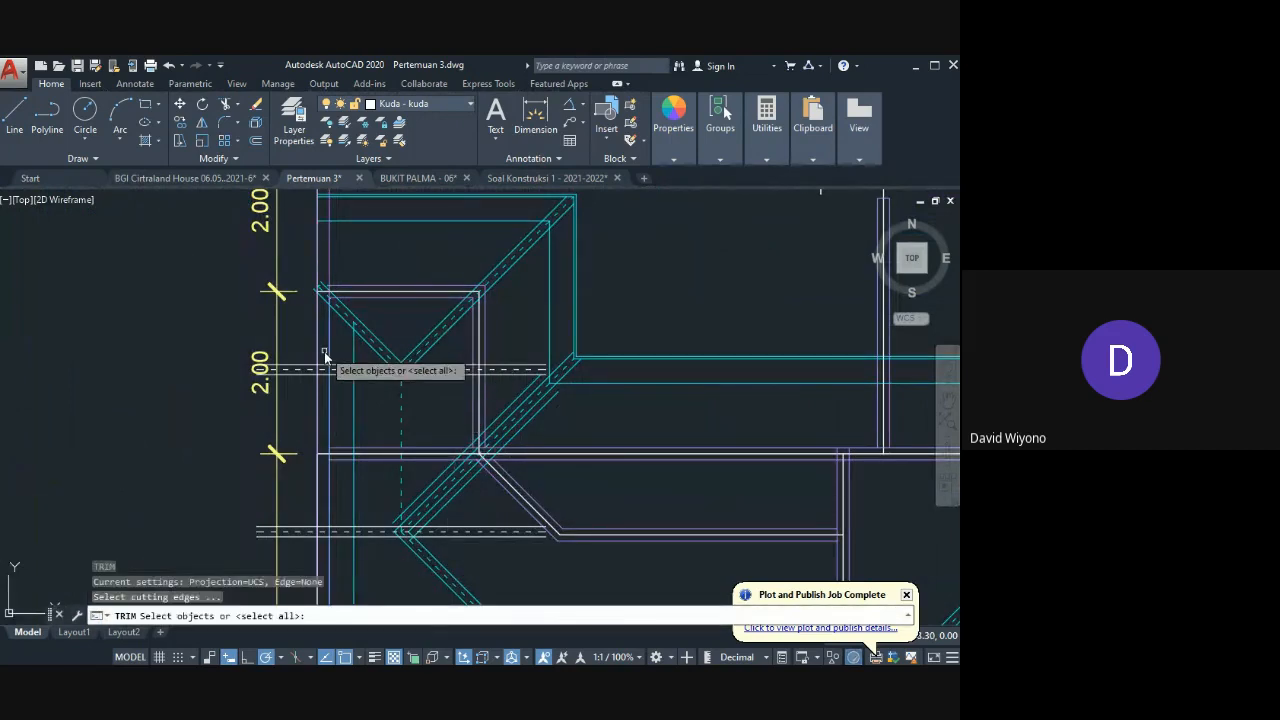
key("Return")
left_click(500, 362)
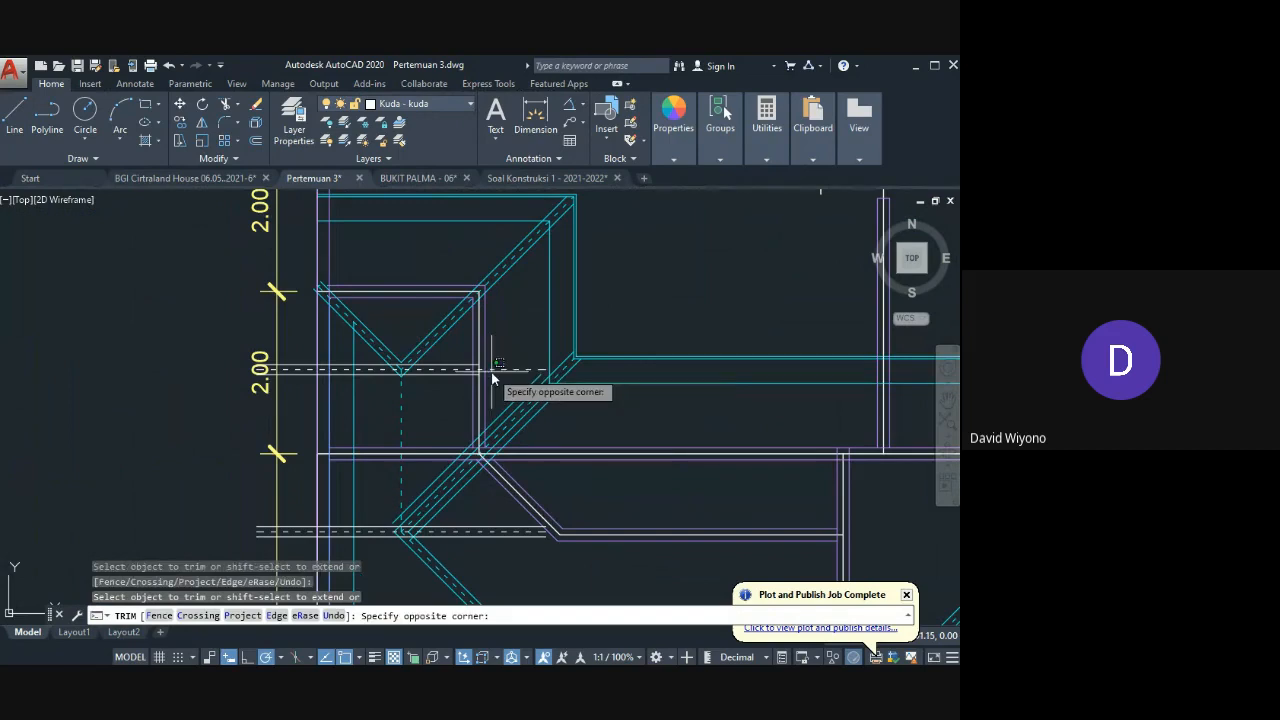
left_click(492, 372)
left_click(303, 368)
left_click(297, 382)
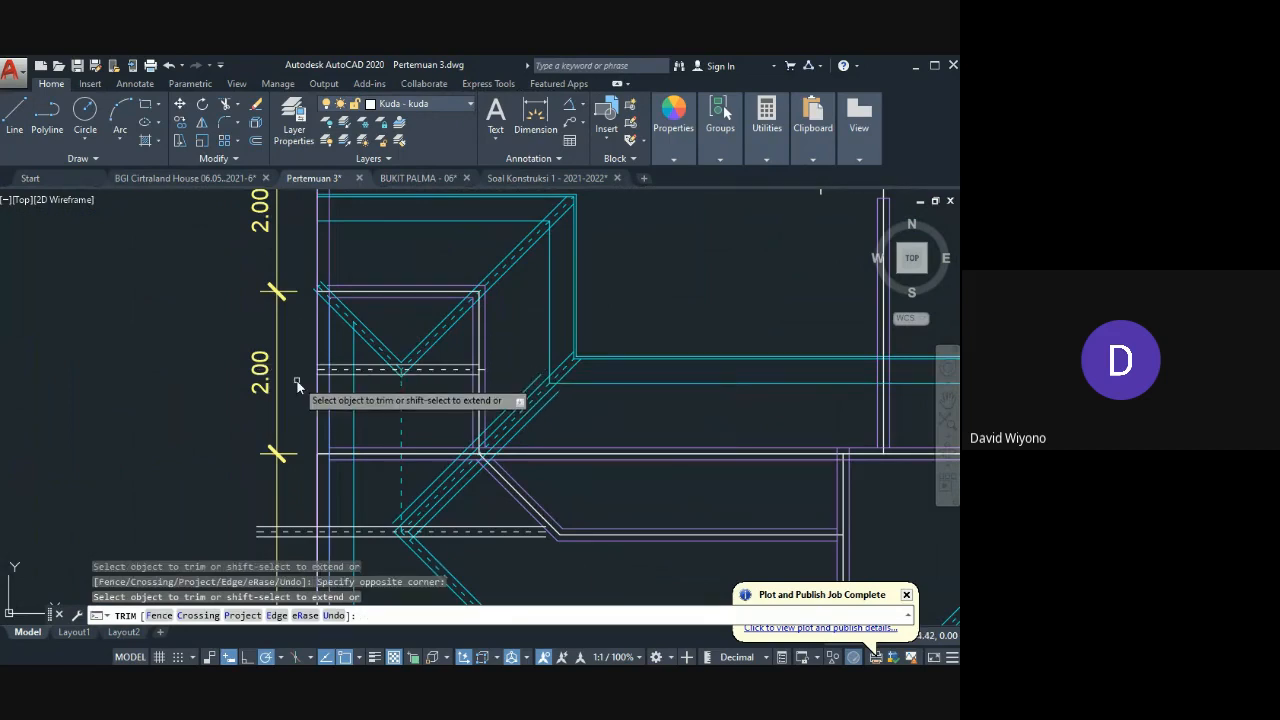
Step: Erase the copied horizontal truss at the lower roof line corner in the plan's upper left area
key("Escape")
middle_click_drag(415, 530, 403, 432)
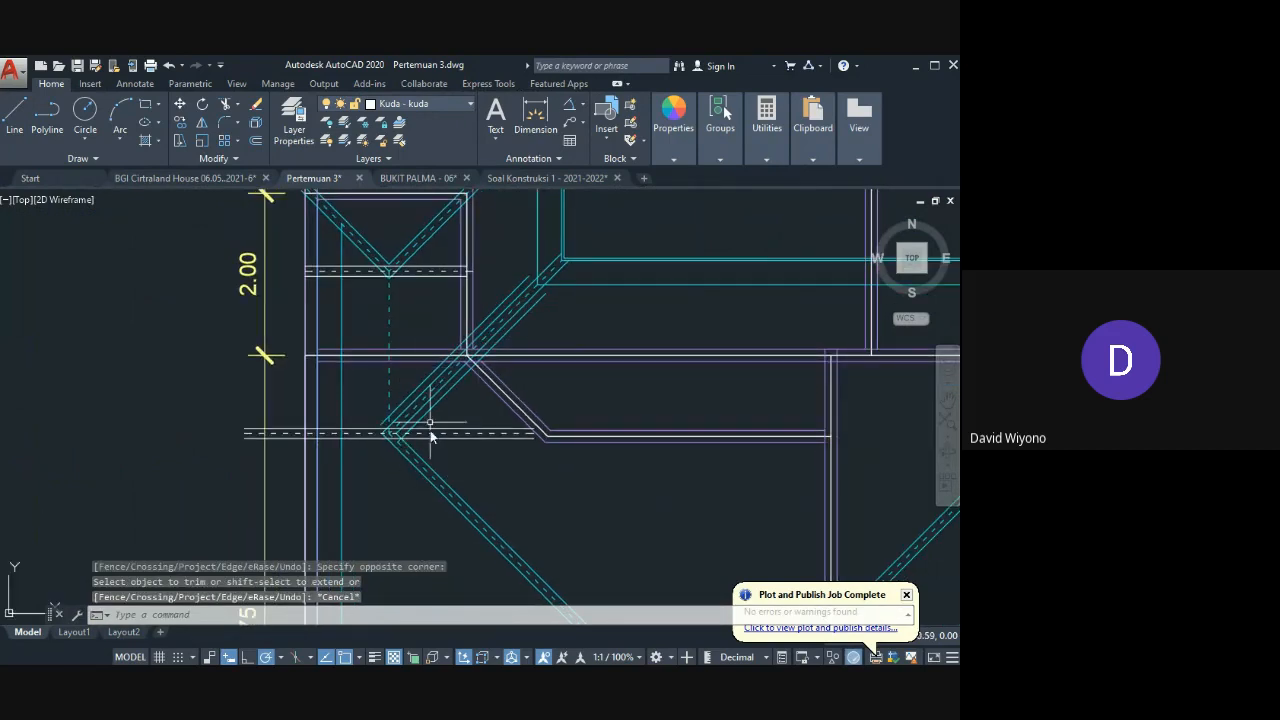
left_click(500, 434)
left_click(485, 470)
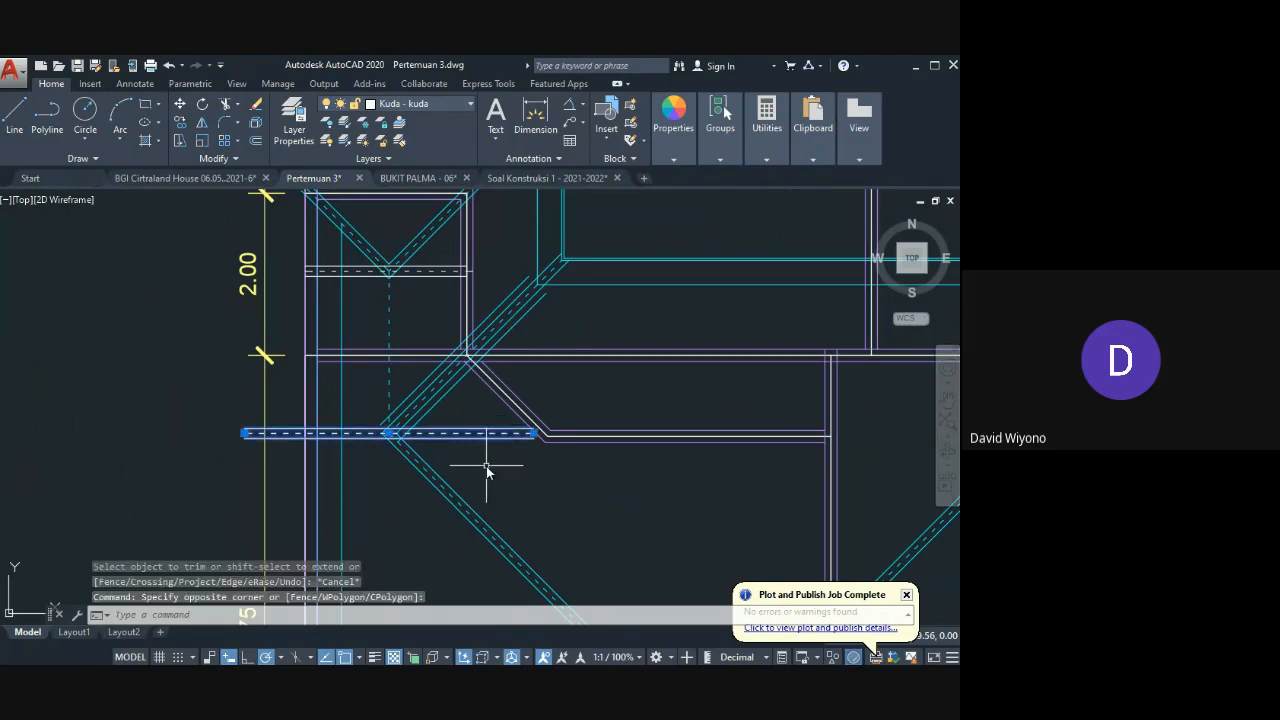
key("Delete")
Step: Extend the dashed centreline of the upper left diagonal hip from the roof line corner to the left outer wall's inner face
middle_click_drag(515, 537, 540, 469)
left_click(541, 468)
left_click(446, 471)
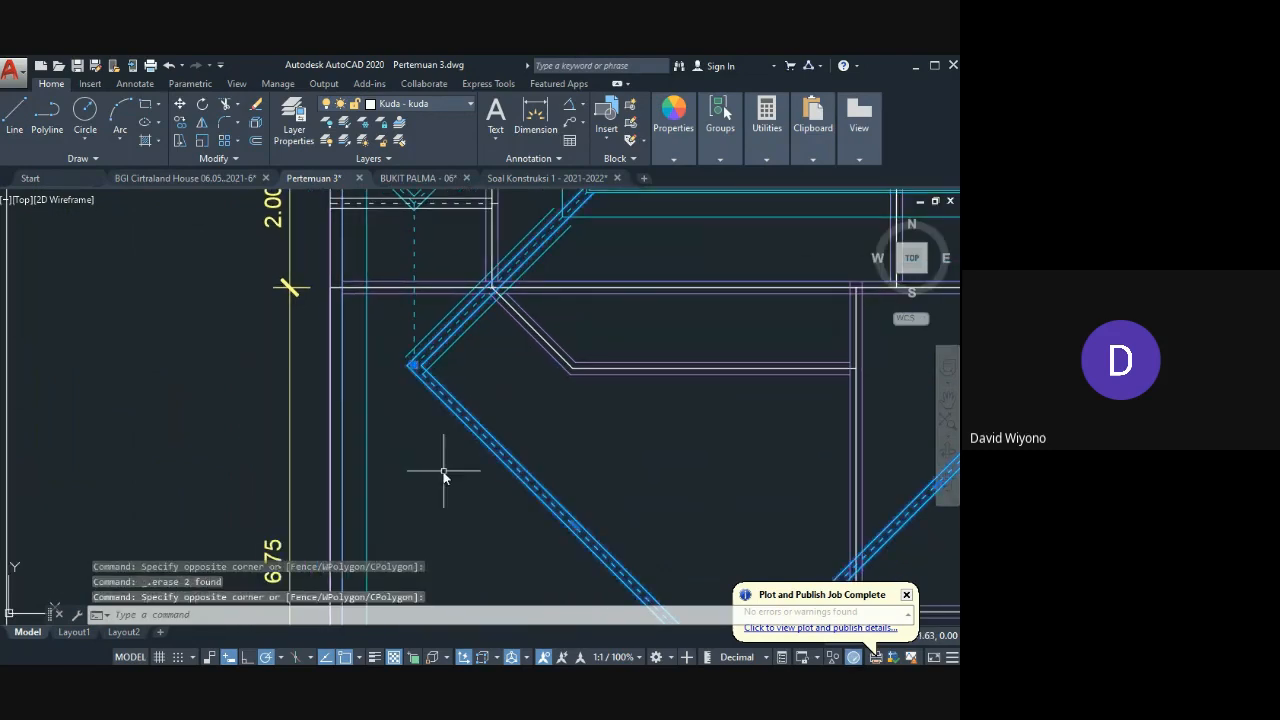
middle_click_drag(496, 358, 540, 452)
key("Escape")
type("E")
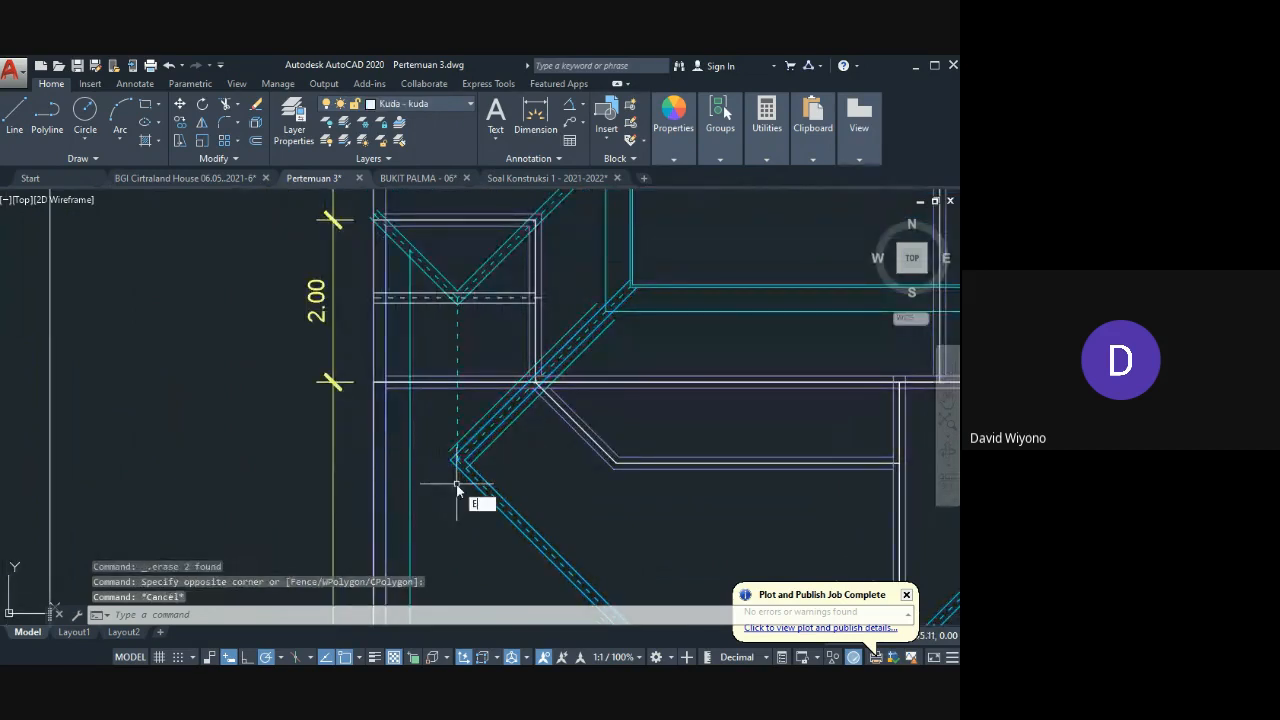
type("X")
key("Return")
left_click(370, 362)
left_click(376, 374)
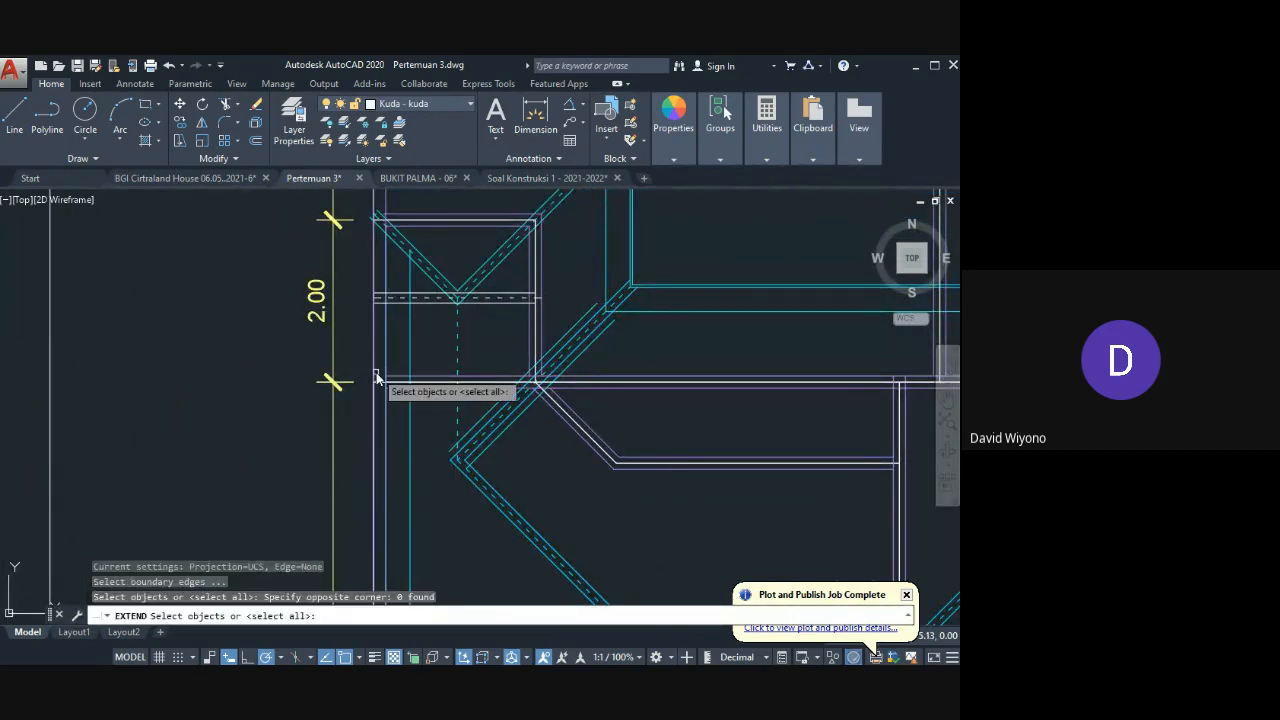
left_click(376, 374)
key("Return")
left_click(474, 480)
key("Escape")
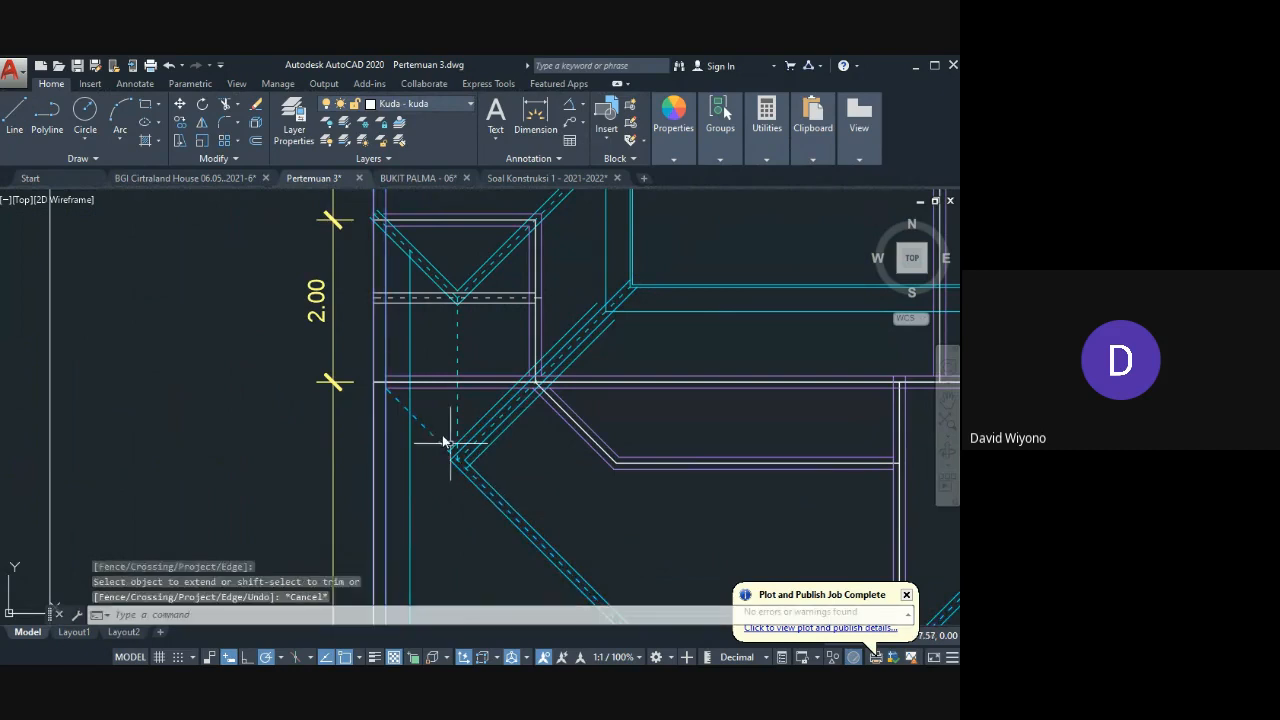
Step: Extend the same hip centreline further to the horizontal wall's axis inside the left outer wall
key("Return")
key("Return")
left_click(395, 397)
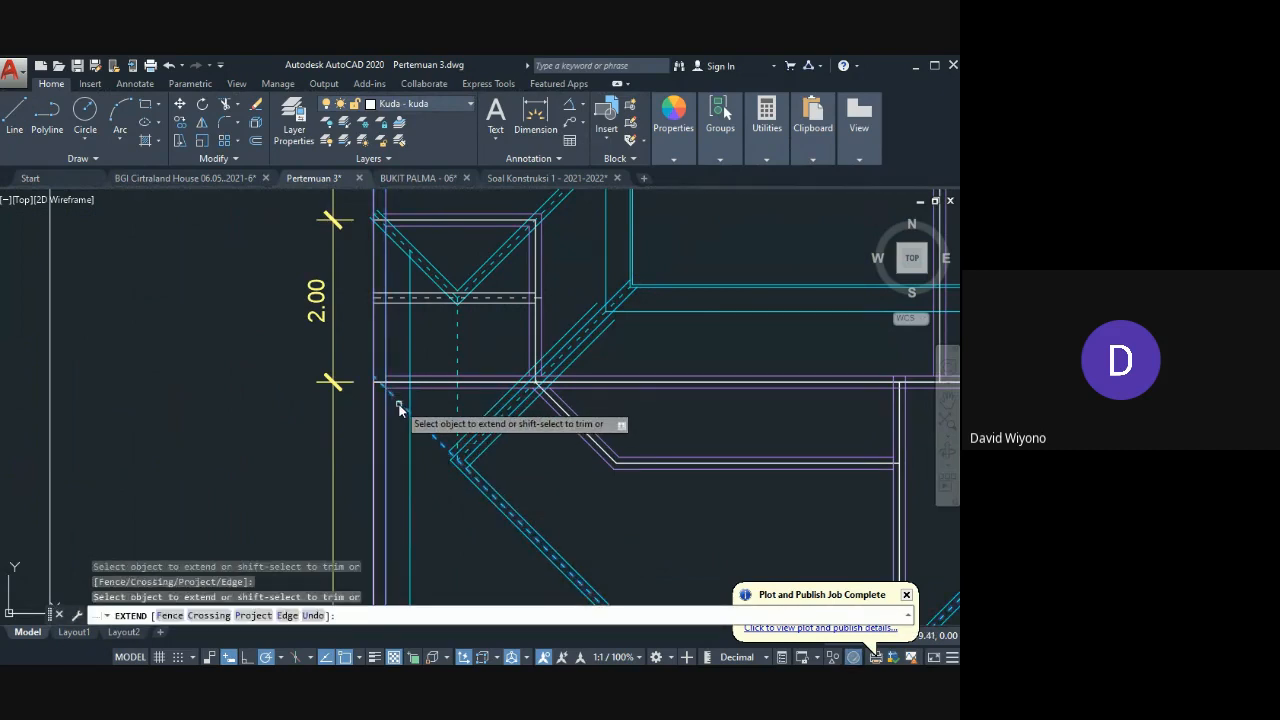
key("Escape")
Step: Draw a multiline at scale 125 along the extended centreline, from the roof line corner to the centreline's end in the left wall
type("ML")
key("Return")
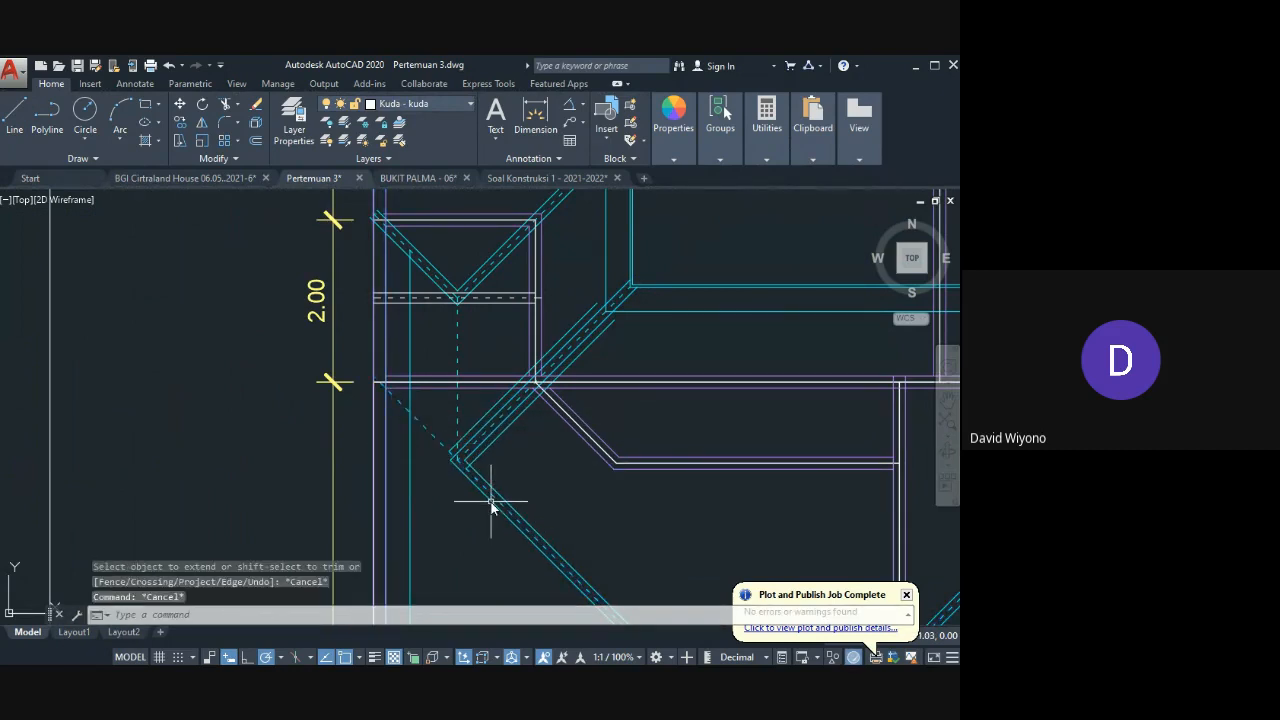
type("S")
key("Return")
key("Return")
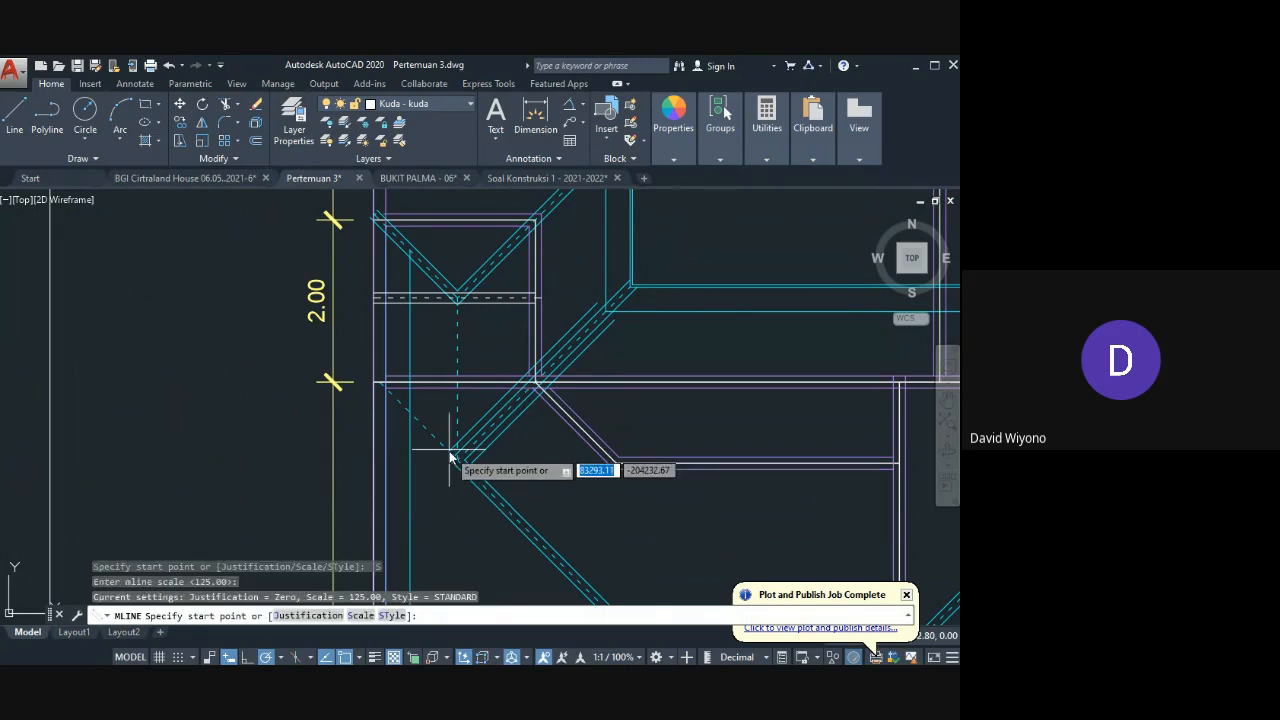
scroll(460, 470, "up", 3)
left_click(390, 404)
scroll(283, 250, "up", 2)
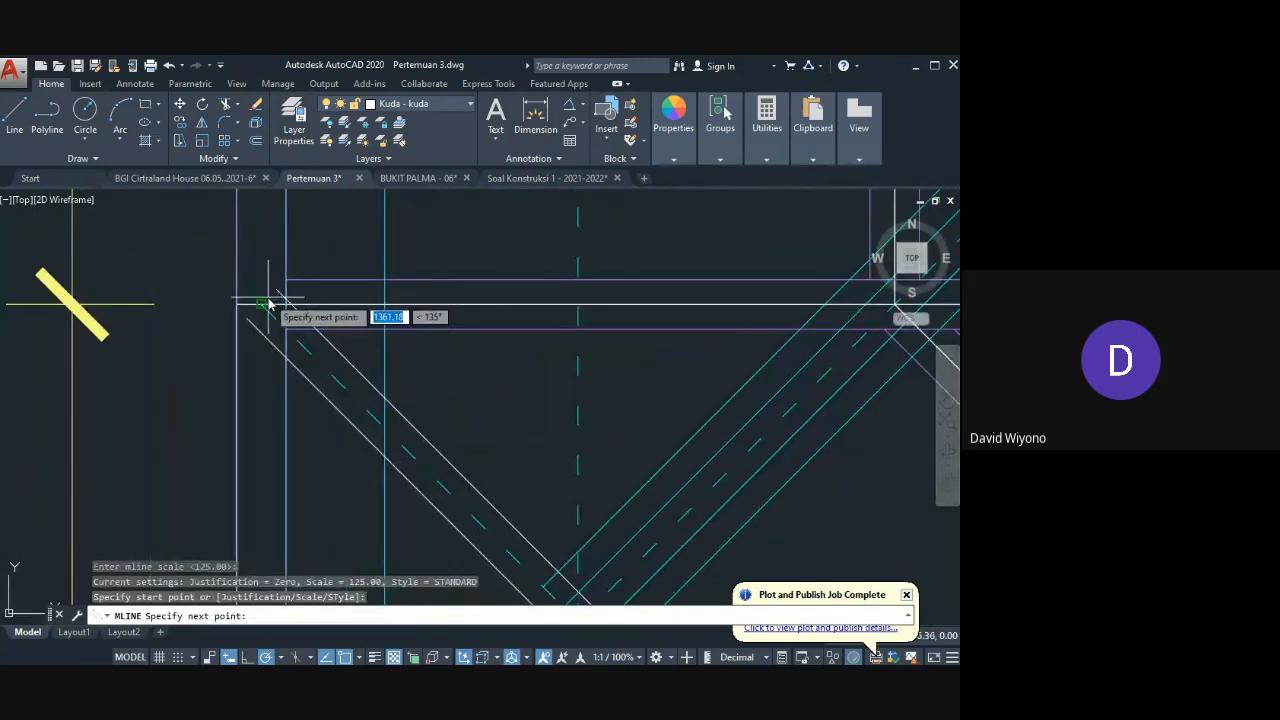
left_click(266, 303)
key("Return")
Step: Extend the new diagonal multiline's edges at the left outer wall, using all objects as boundaries
middle_click_drag(340, 389, 419, 447)
type("EX")
key("Return")
key("Return")
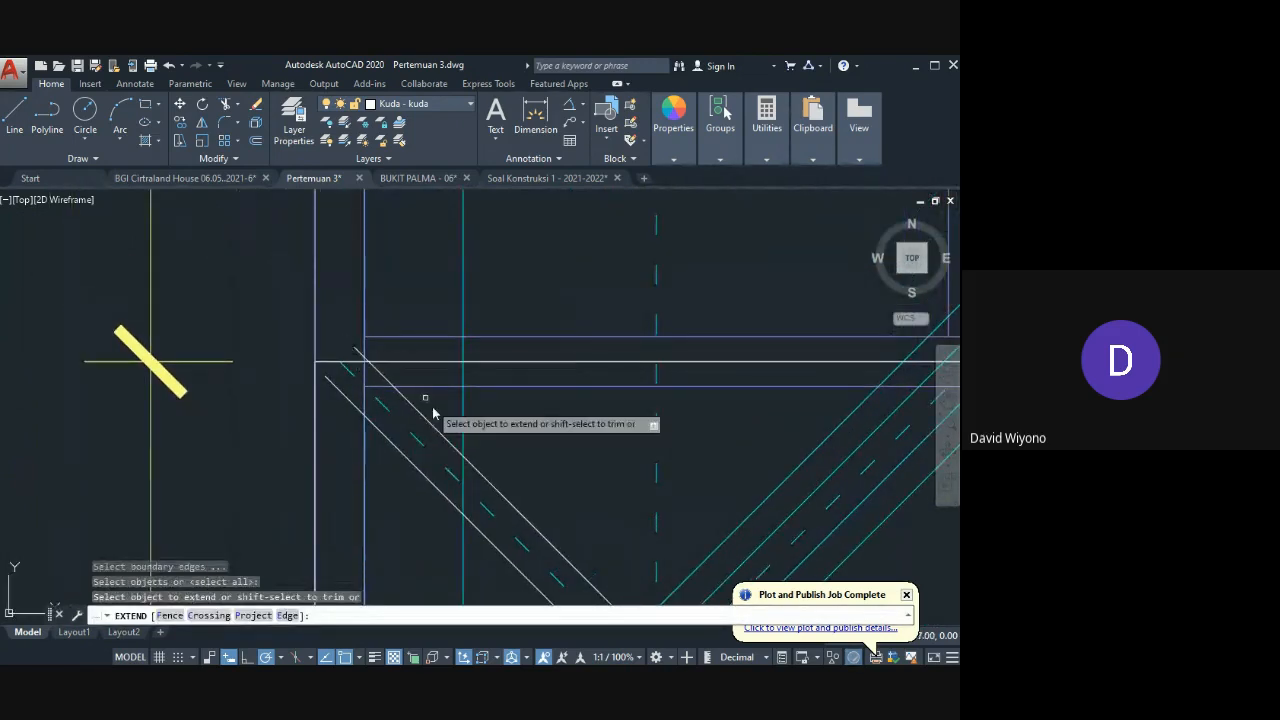
left_click(428, 400)
left_click(375, 475)
key("Return")
Step: Erase the upper of the two short horizontal trusses in the lower left 2.75 bay
scroll(485, 483, "down", 5)
scroll(391, 390, "down", 2)
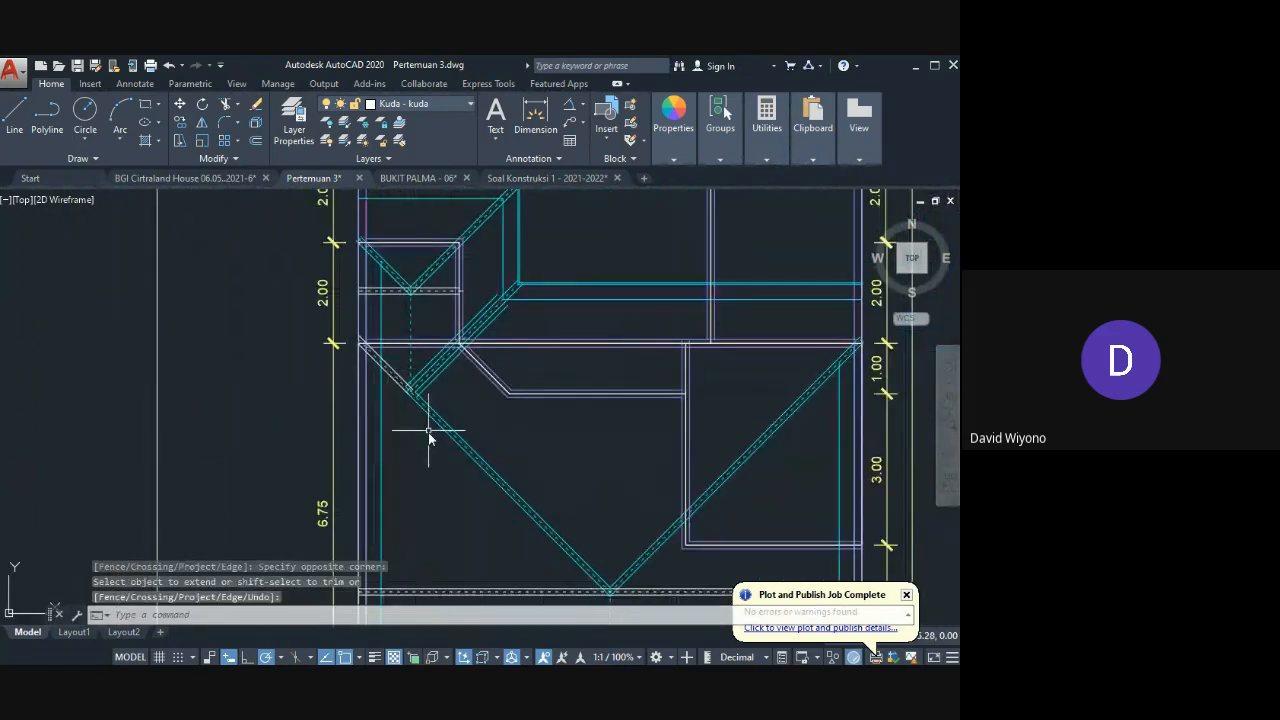
scroll(420, 380, "down", 3)
scroll(410, 480, "up", 3)
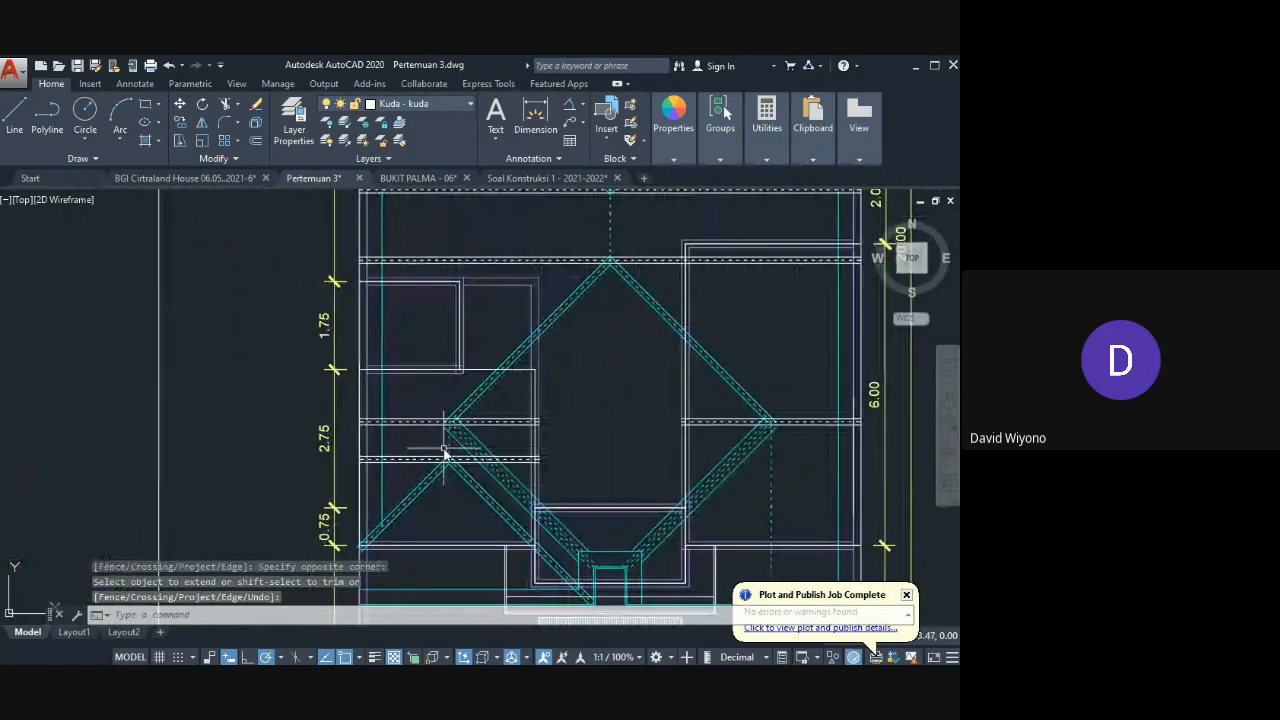
middle_click_drag(849, 425, 634, 409)
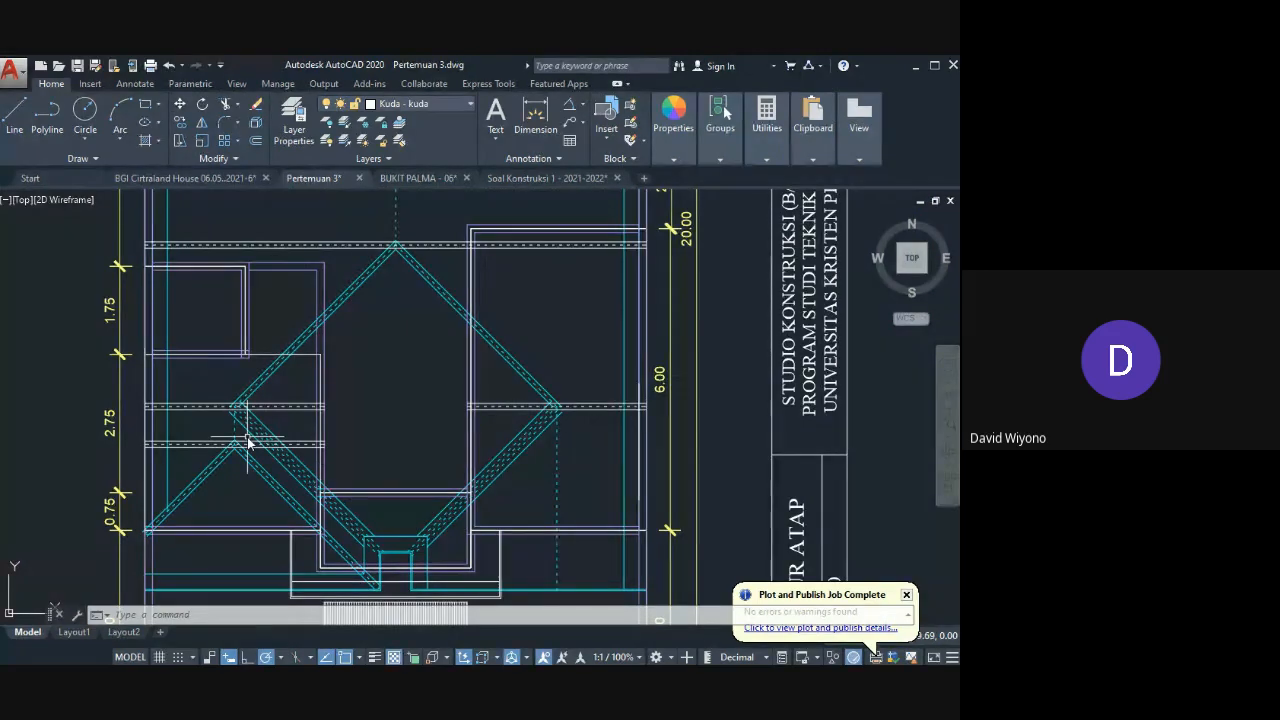
left_click(205, 402)
left_click(186, 428)
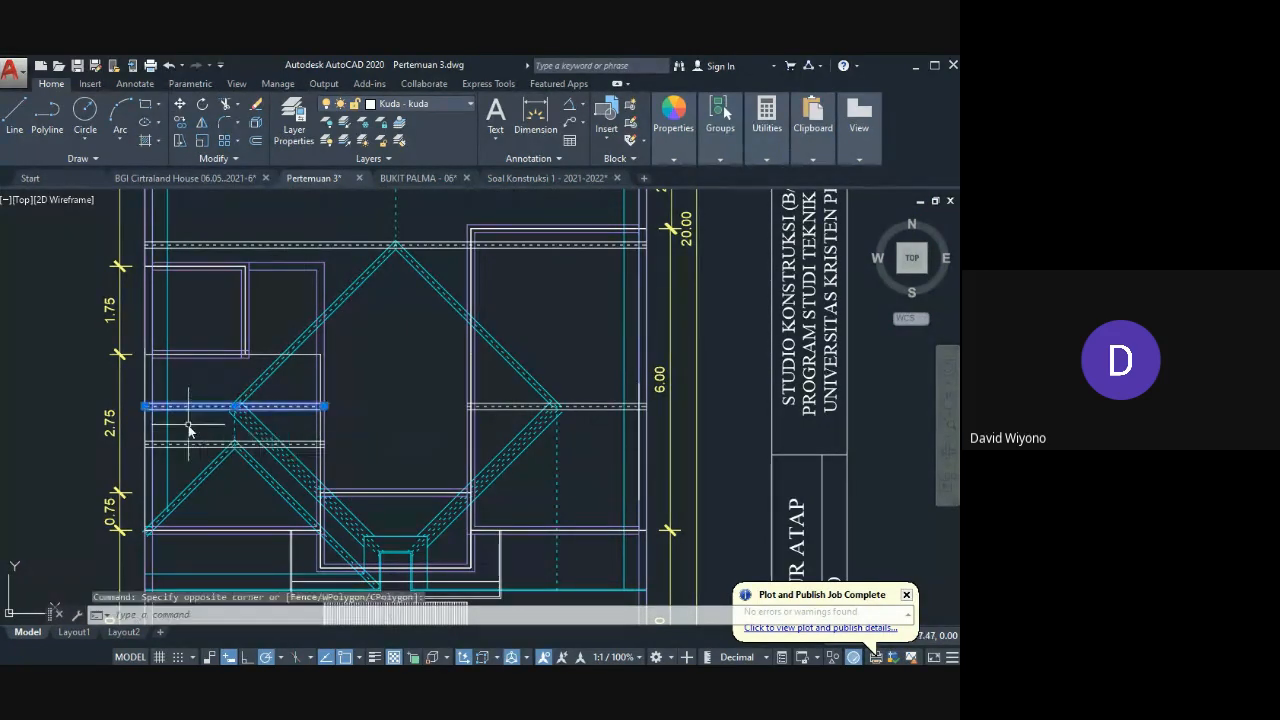
key("Delete")
Step: Extend the lower left diagonal hip past its roof line corner to the left outer wall
scroll(260, 399, "up", 2)
type("EX")
key("Return")
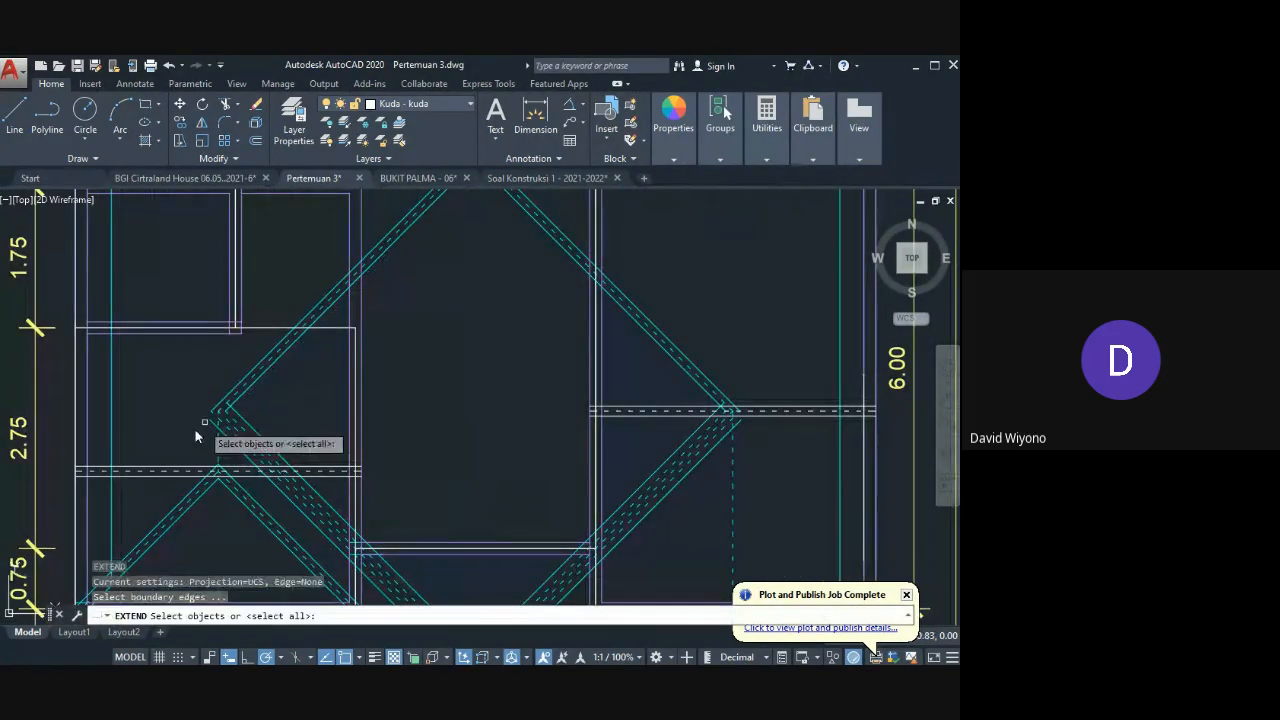
key("Escape")
middle_click_drag(150, 463, 280, 384)
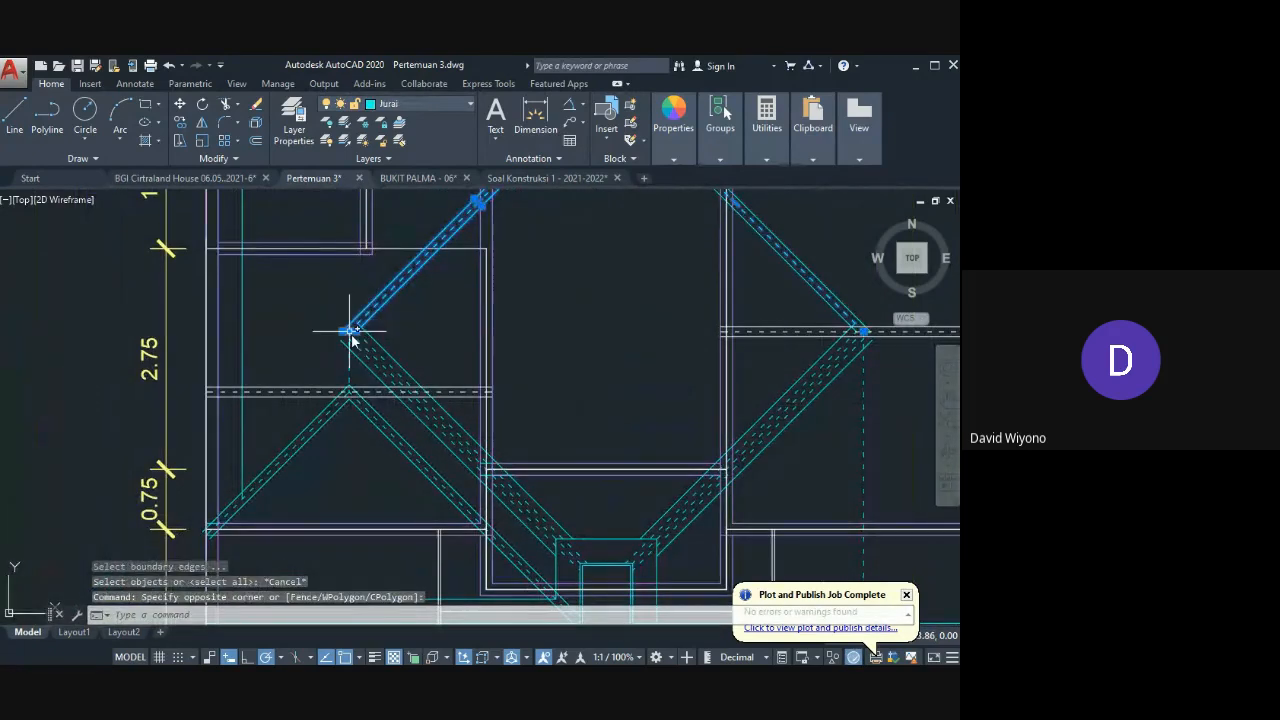
type("EX")
key("Return")
left_click(205, 440)
key("Return")
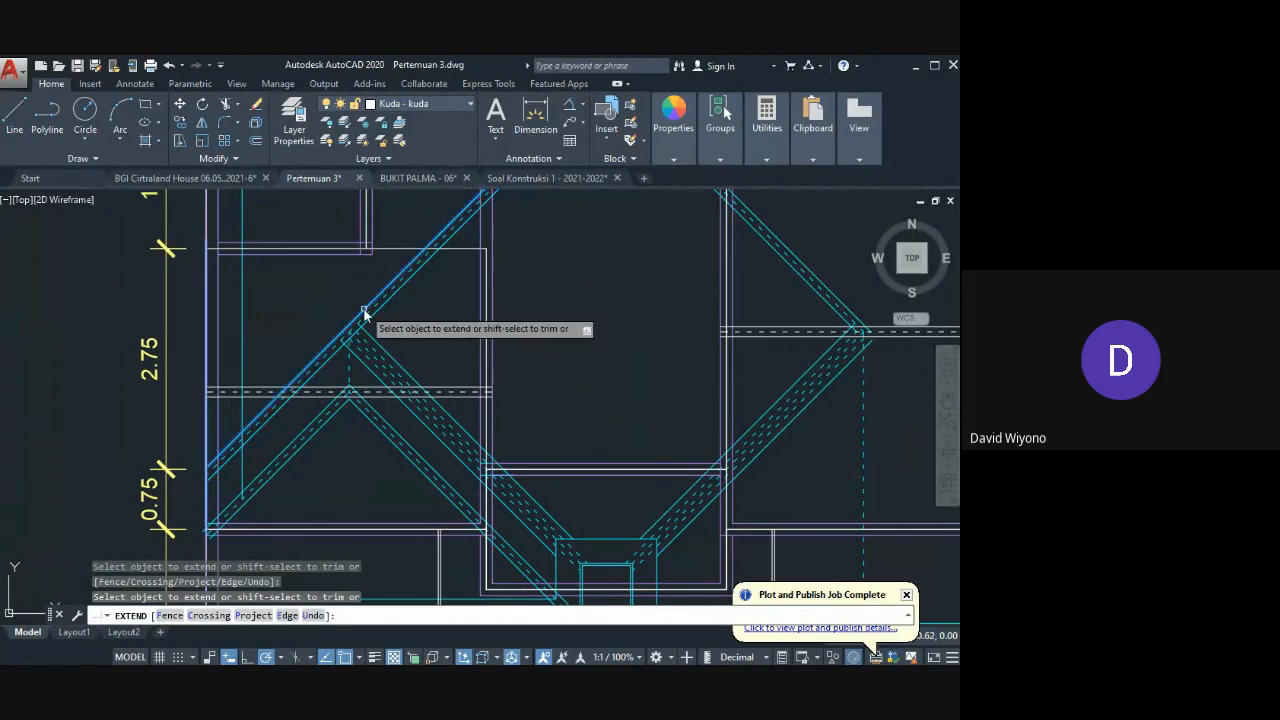
key("Escape")
Step: Examine the truss and hip layout across the whole roof structure plan
scroll(360, 474, "down", 2)
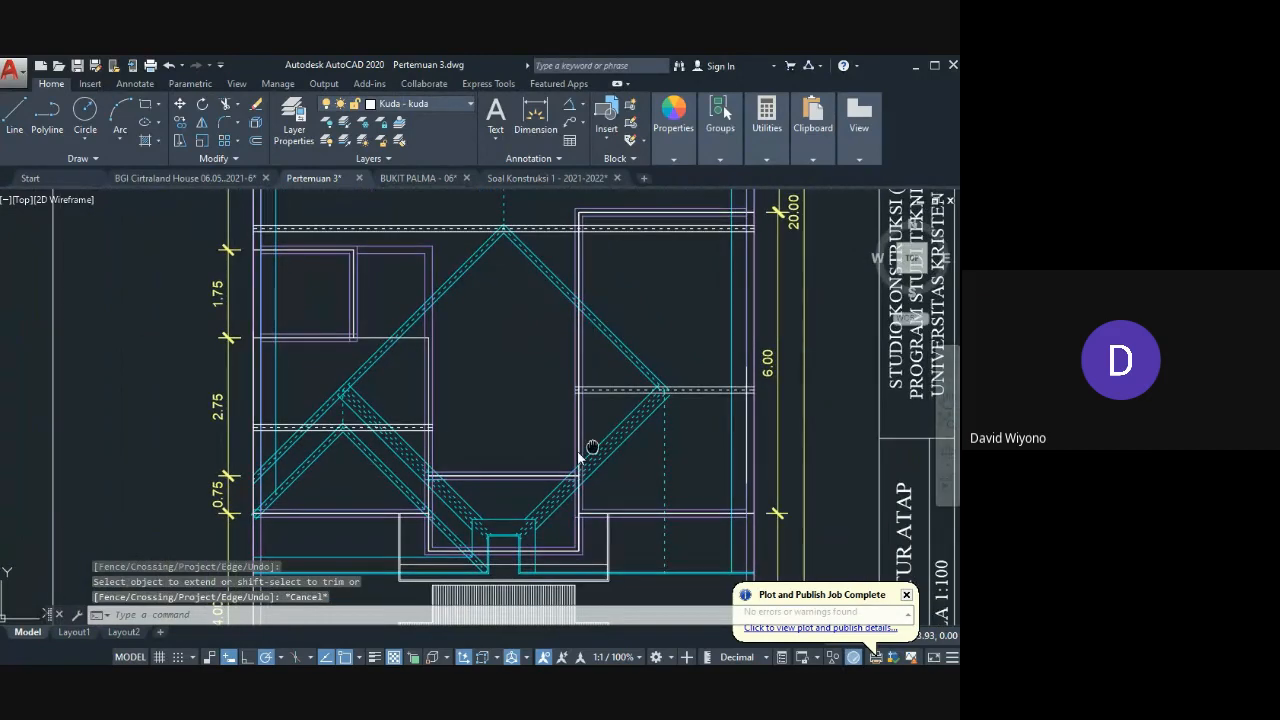
mouse_move(591, 449)
middle_mouse_down()
mouse_move(323, 431)
mouse_move(431, 409)
middle_mouse_up()
scroll(401, 416, "down", 2)
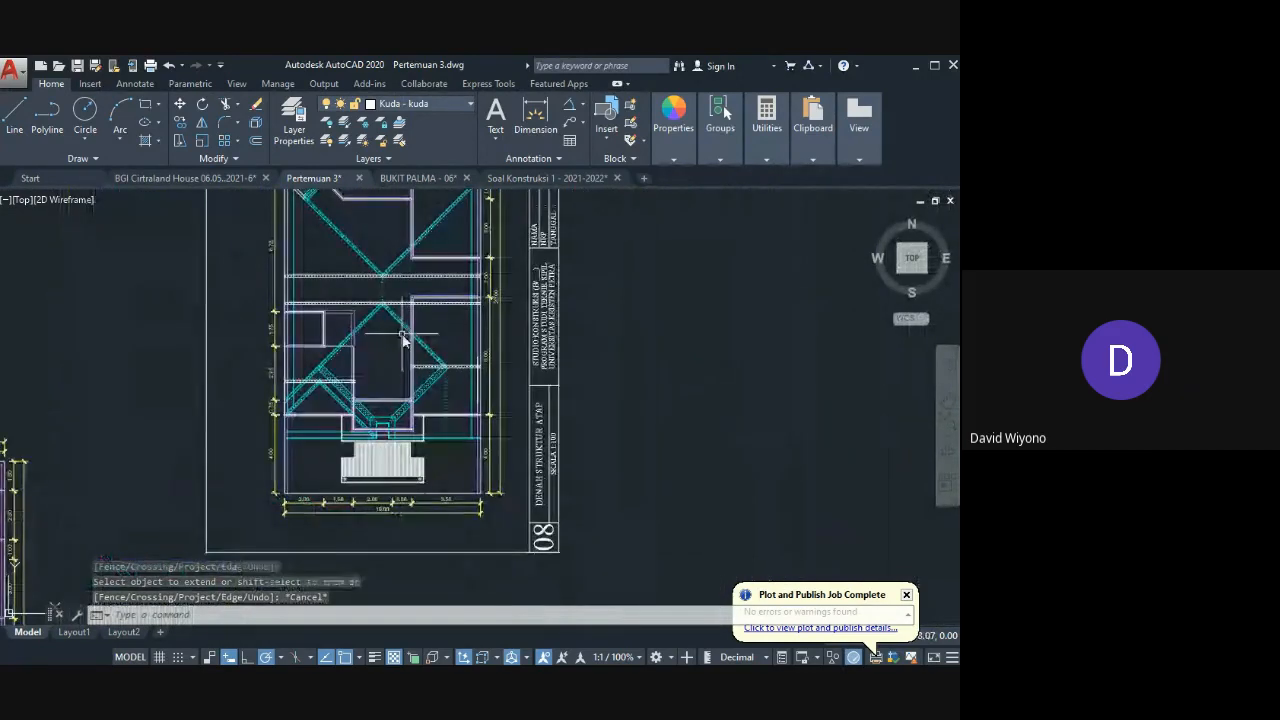
scroll(420, 400, "up", 2)
scroll(410, 452, "down", 2)
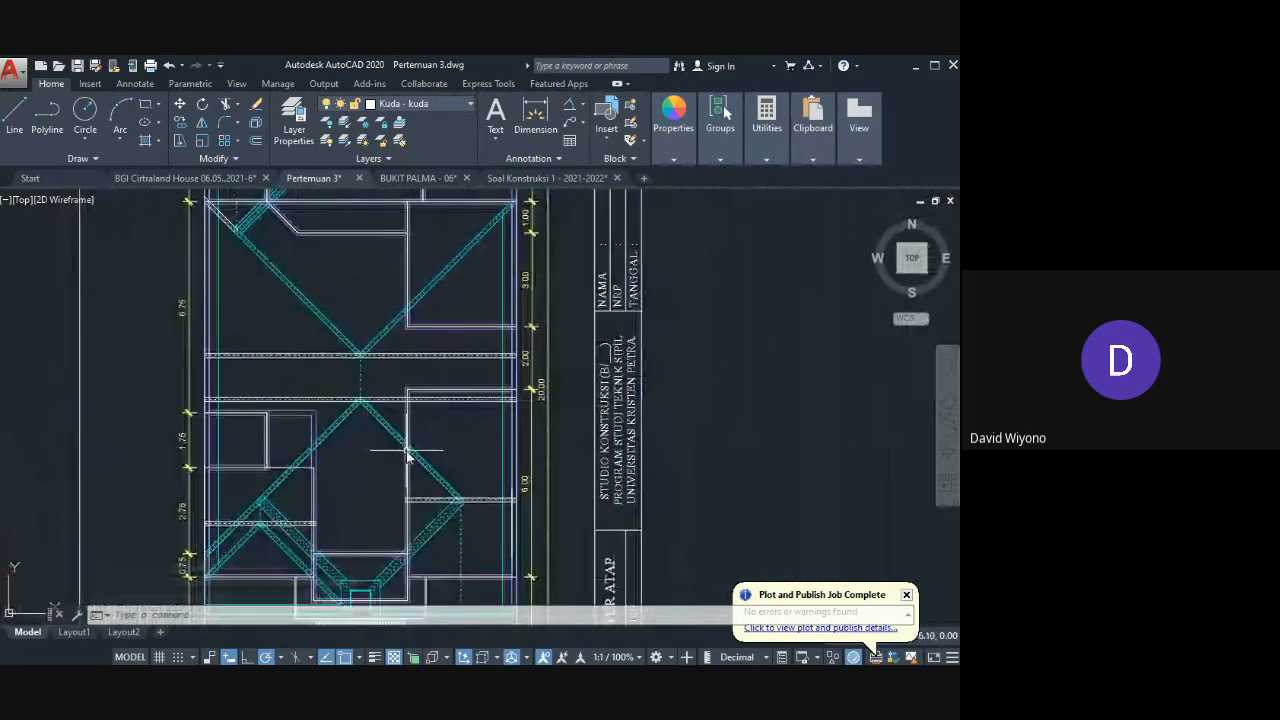
middle_click_drag(407, 453, 436, 375)
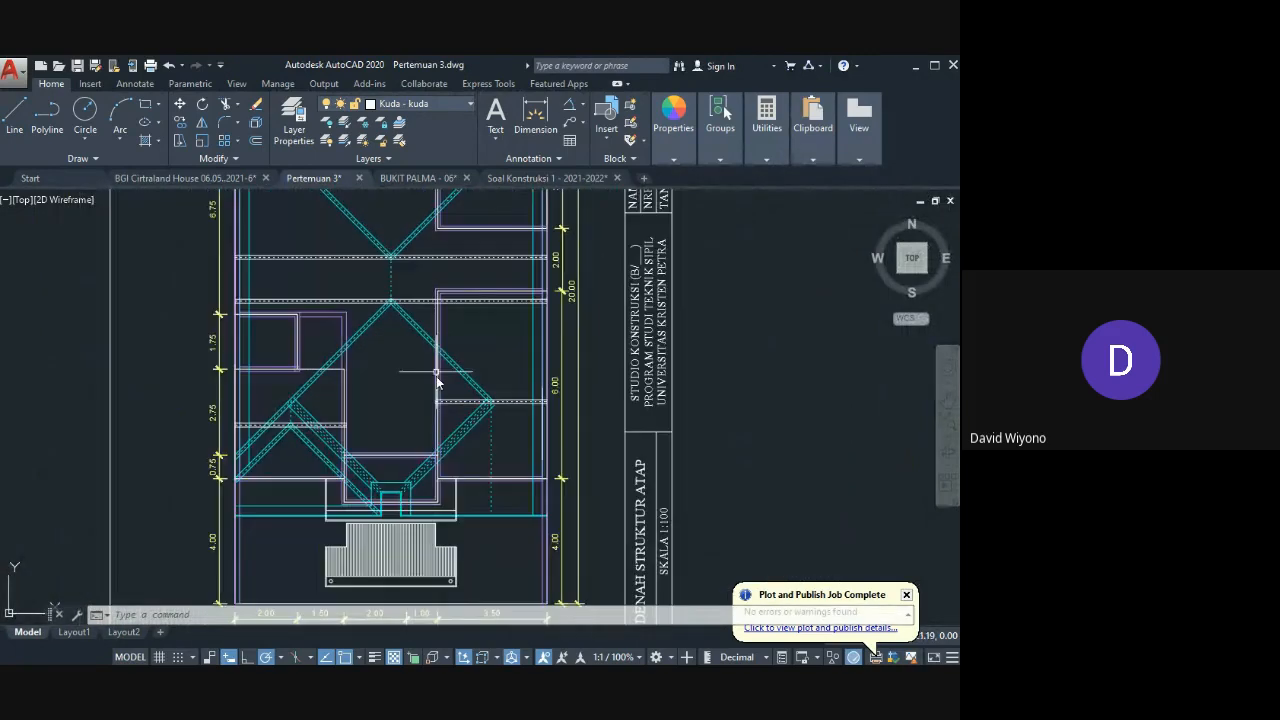
scroll(416, 512, "down", 3)
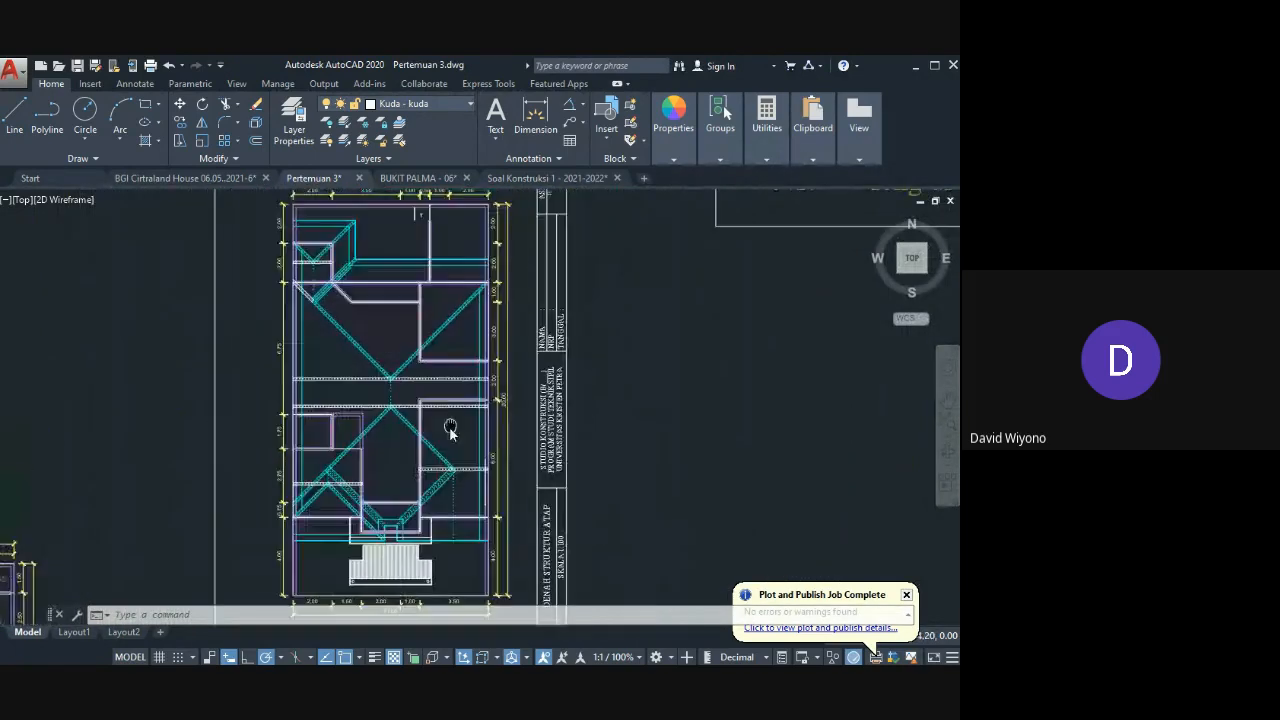
scroll(376, 374, "up", 2)
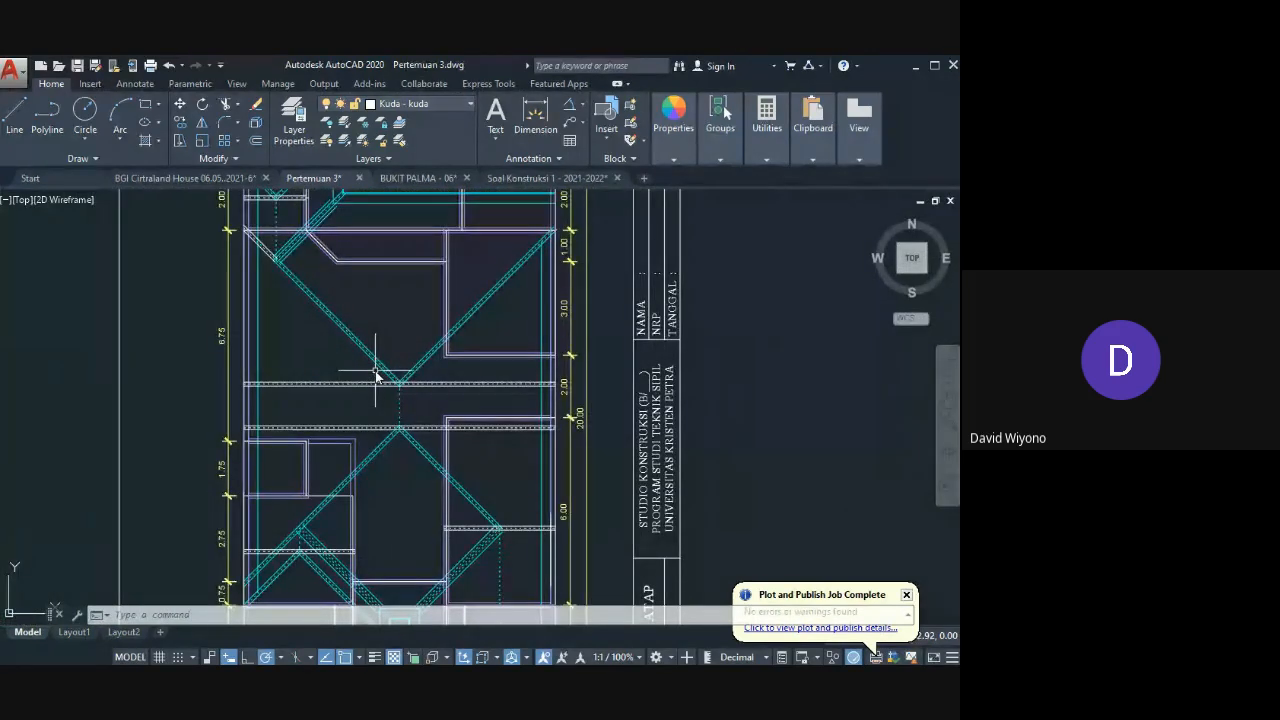
mouse_move(376, 374)
middle_mouse_down()
mouse_move(409, 277)
mouse_move(397, 317)
middle_mouse_up()
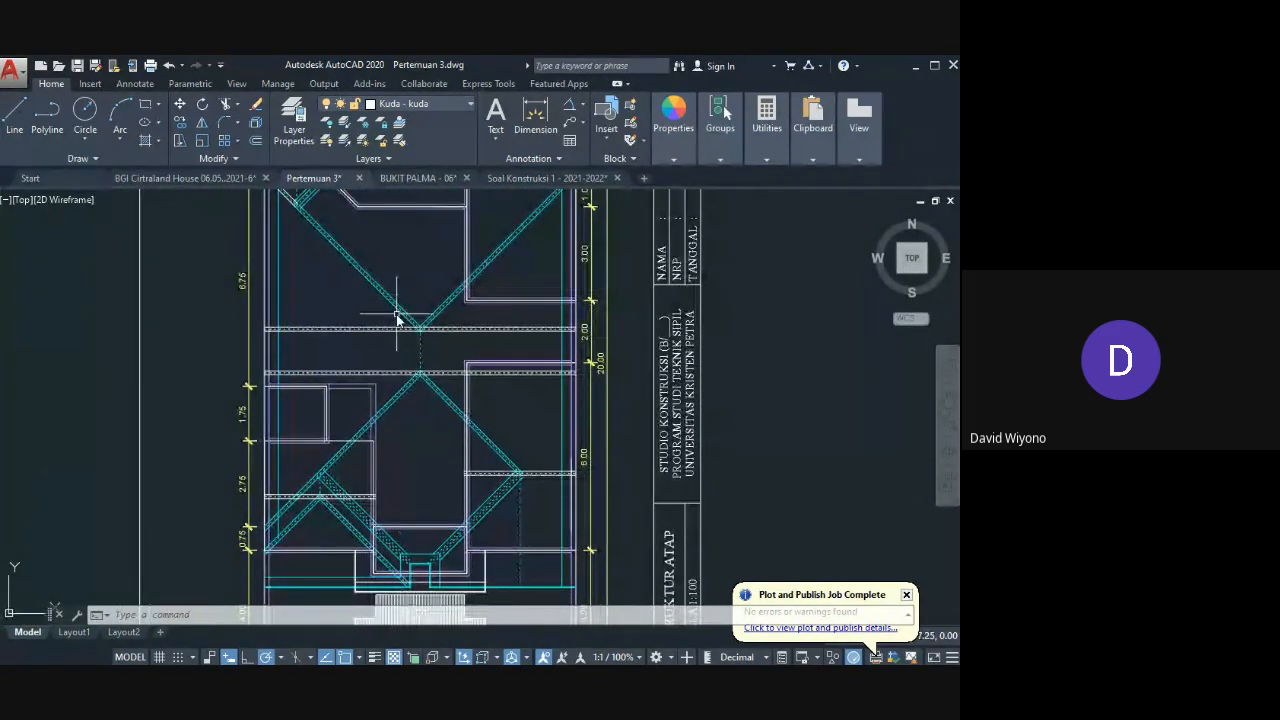
scroll(395, 382, "down", 4)
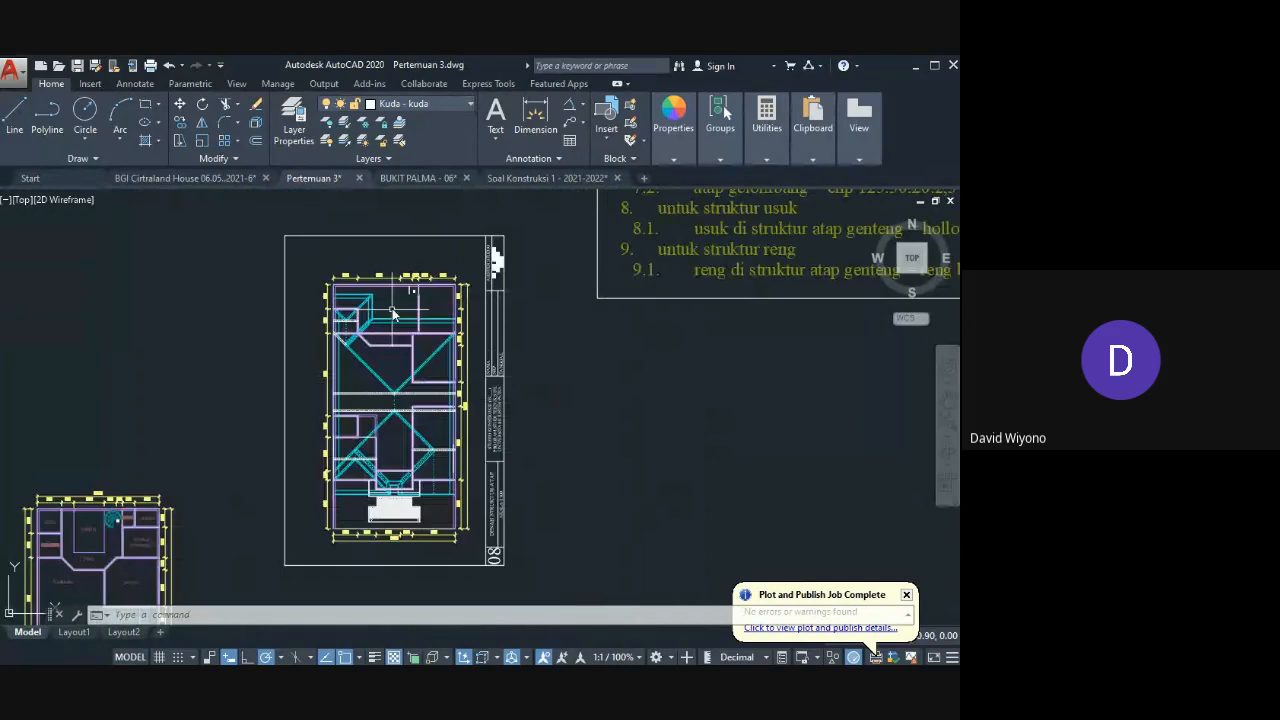
Step: Make Gording the current layer and check the gording profile sizes in the work-step notes
left_click(452, 106)
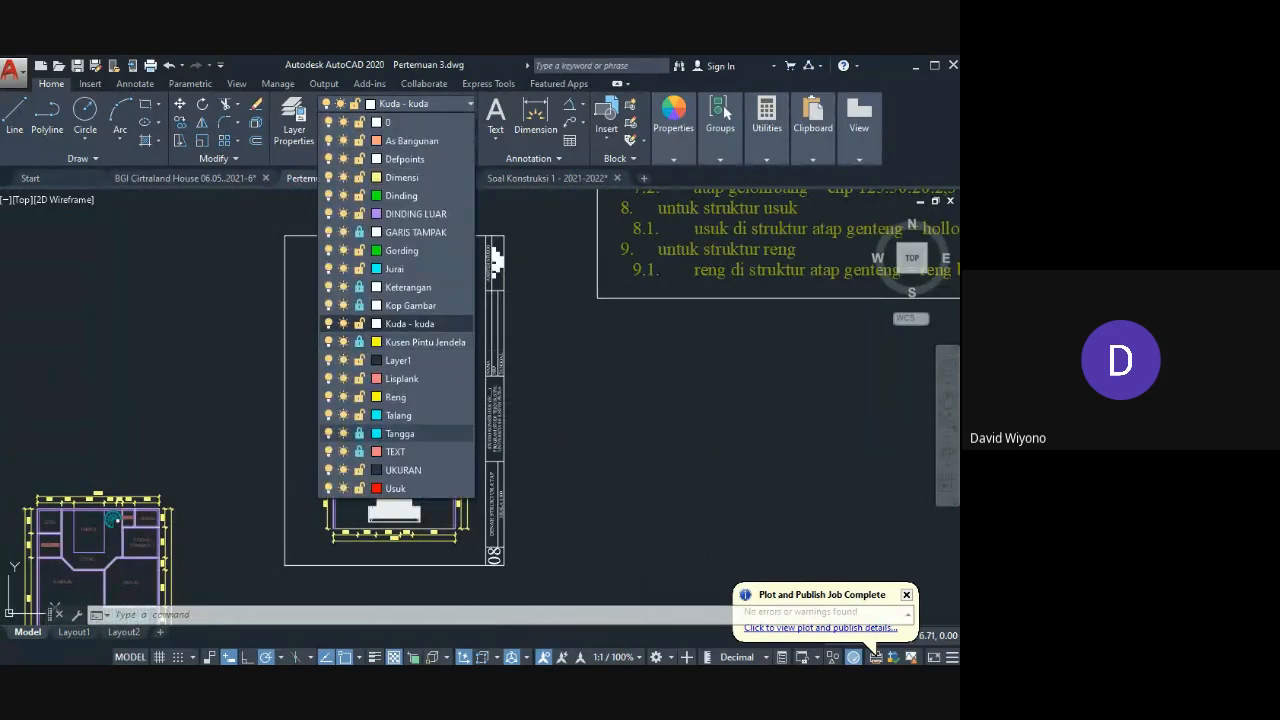
left_click(423, 250)
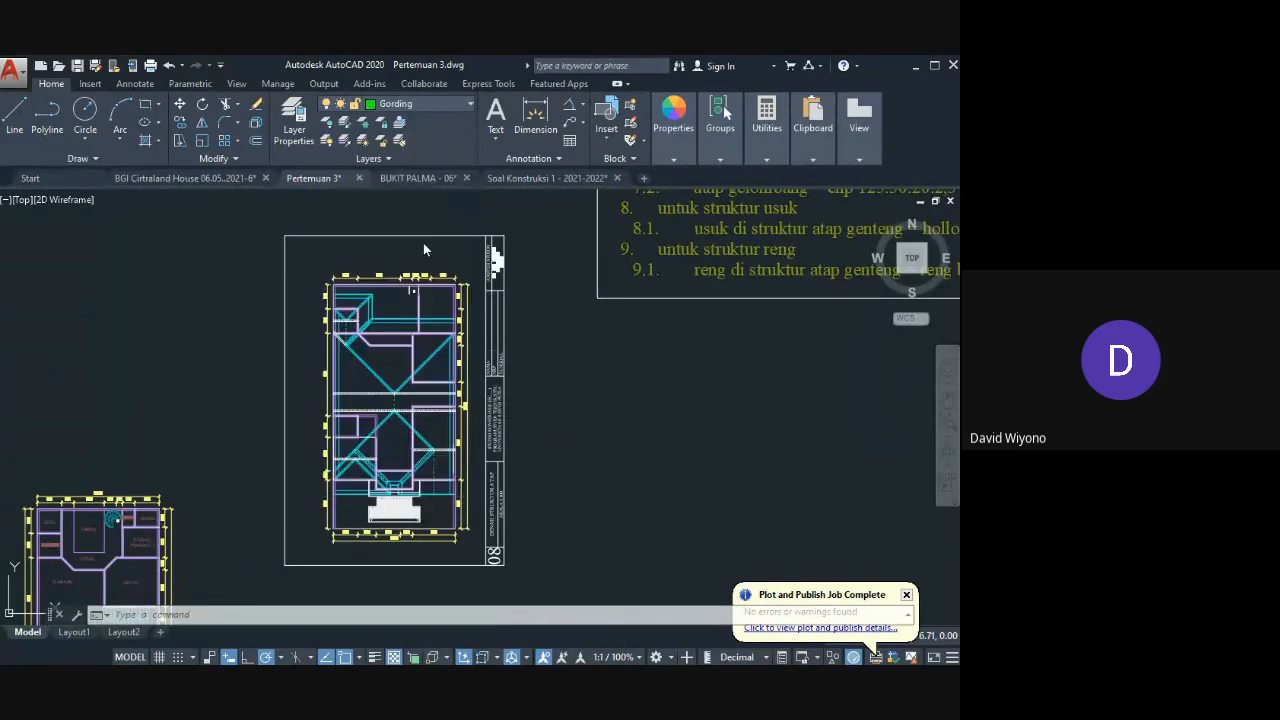
scroll(430, 300, "down", 3)
scroll(440, 380, "up", 6)
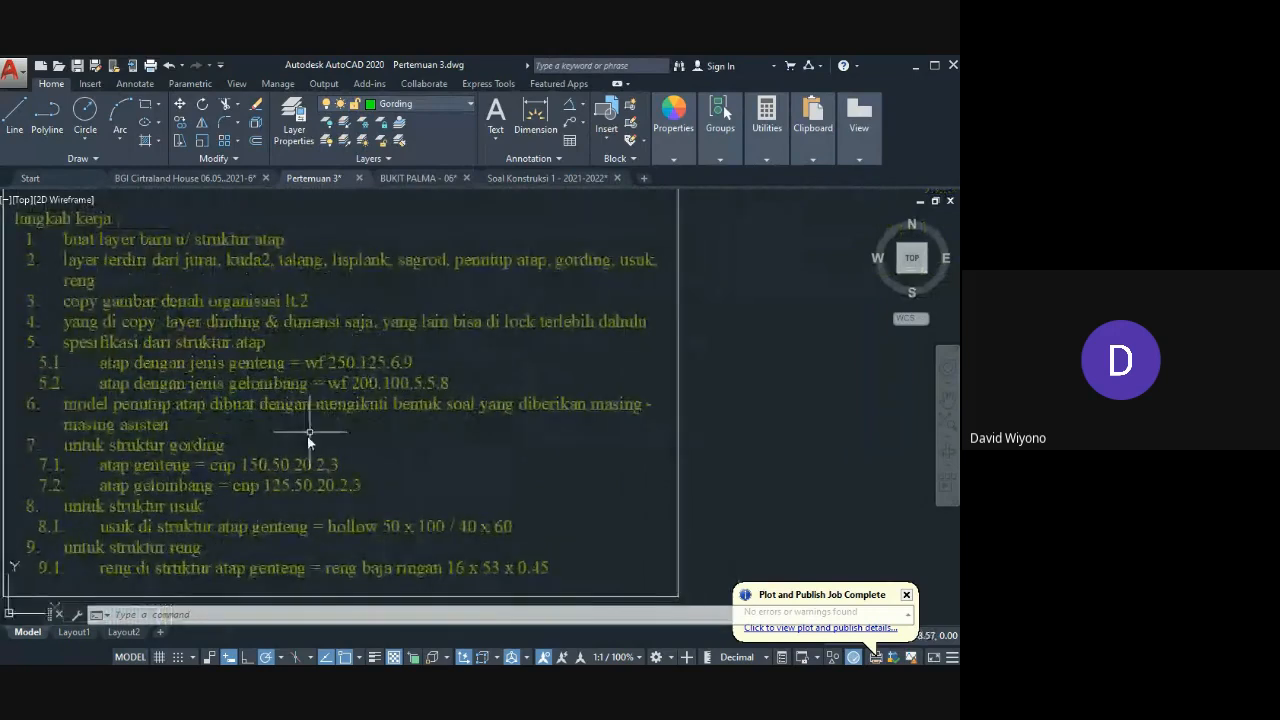
scroll(309, 437, "up", 3)
scroll(277, 500, "down", 2)
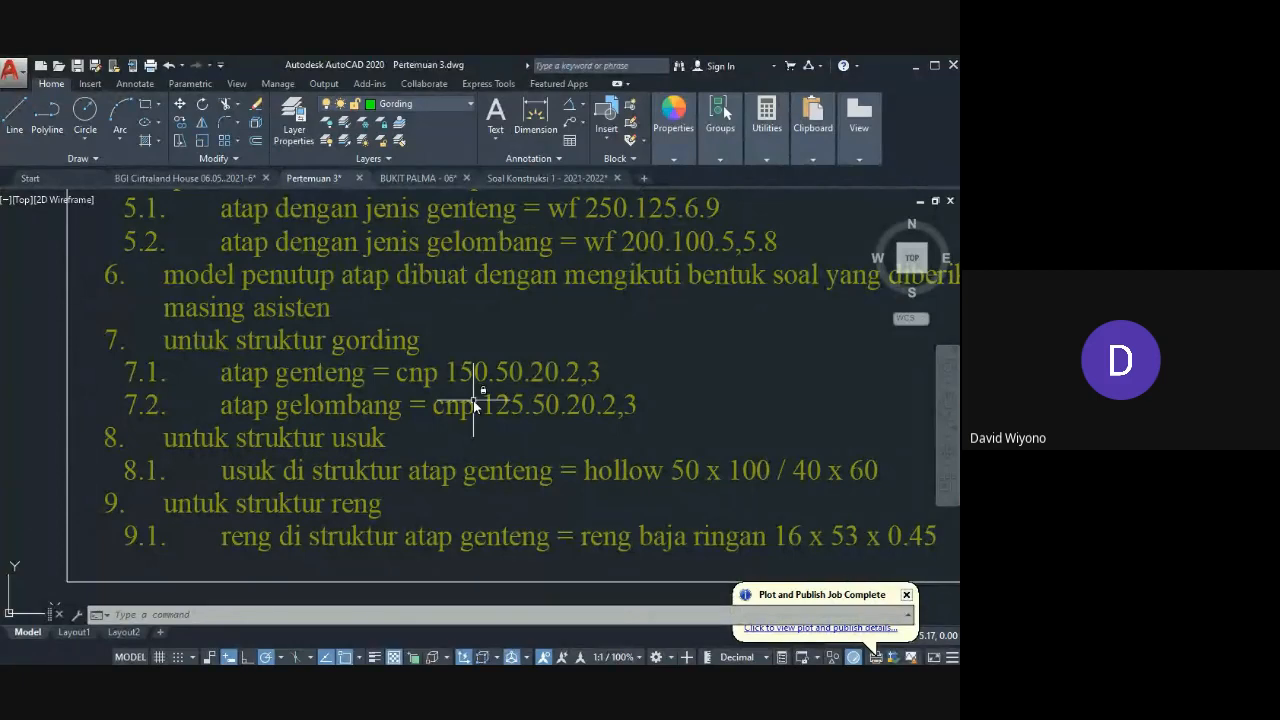
middle_click_drag(473, 400, 355, 402)
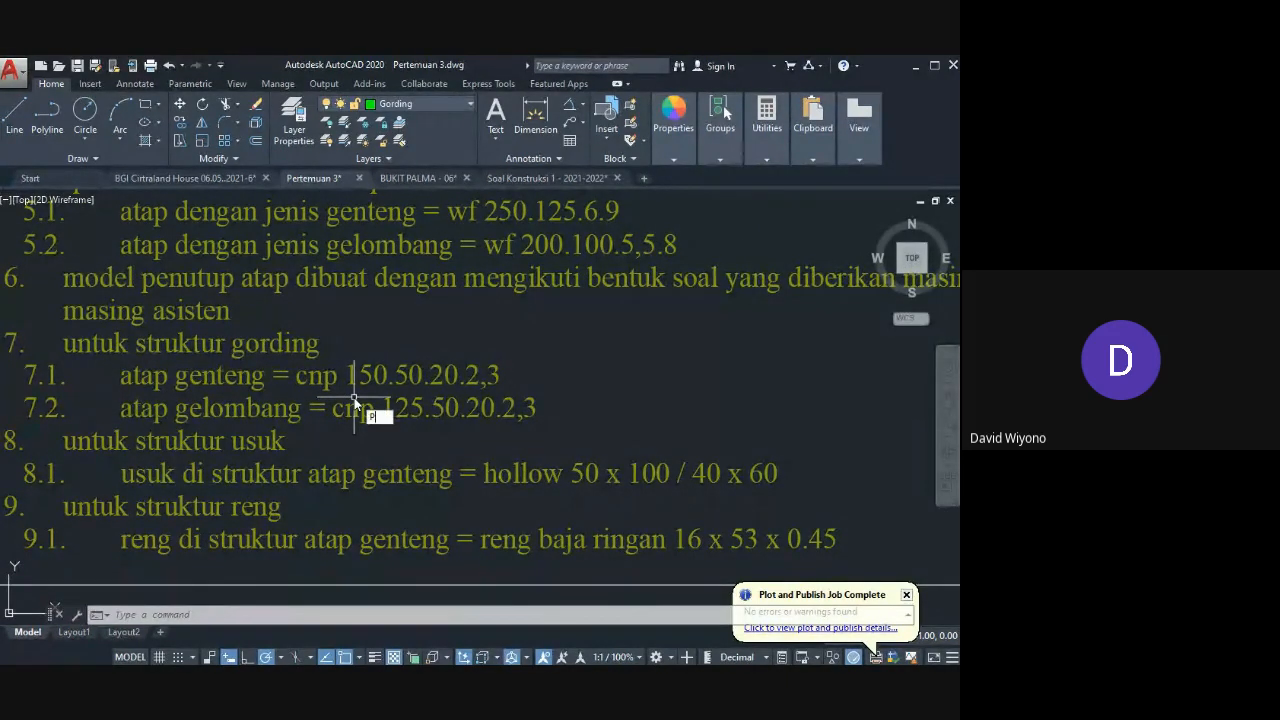
Step: Start a polyline in the empty area beside the gording notes with a 20 lip upward and a 50 flange to the left
type("l")
key("Return")
middle_click_drag(490, 404, 352, 410)
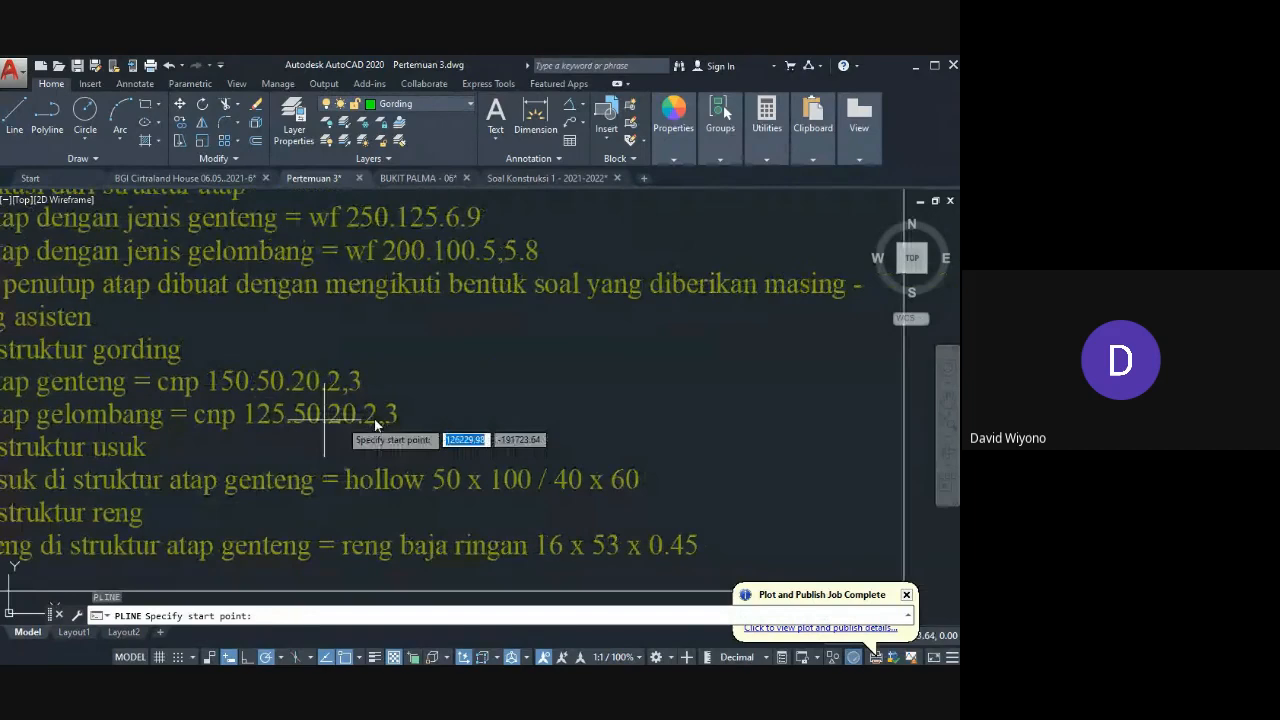
scroll(490, 385, "up", 3)
left_click(489, 384)
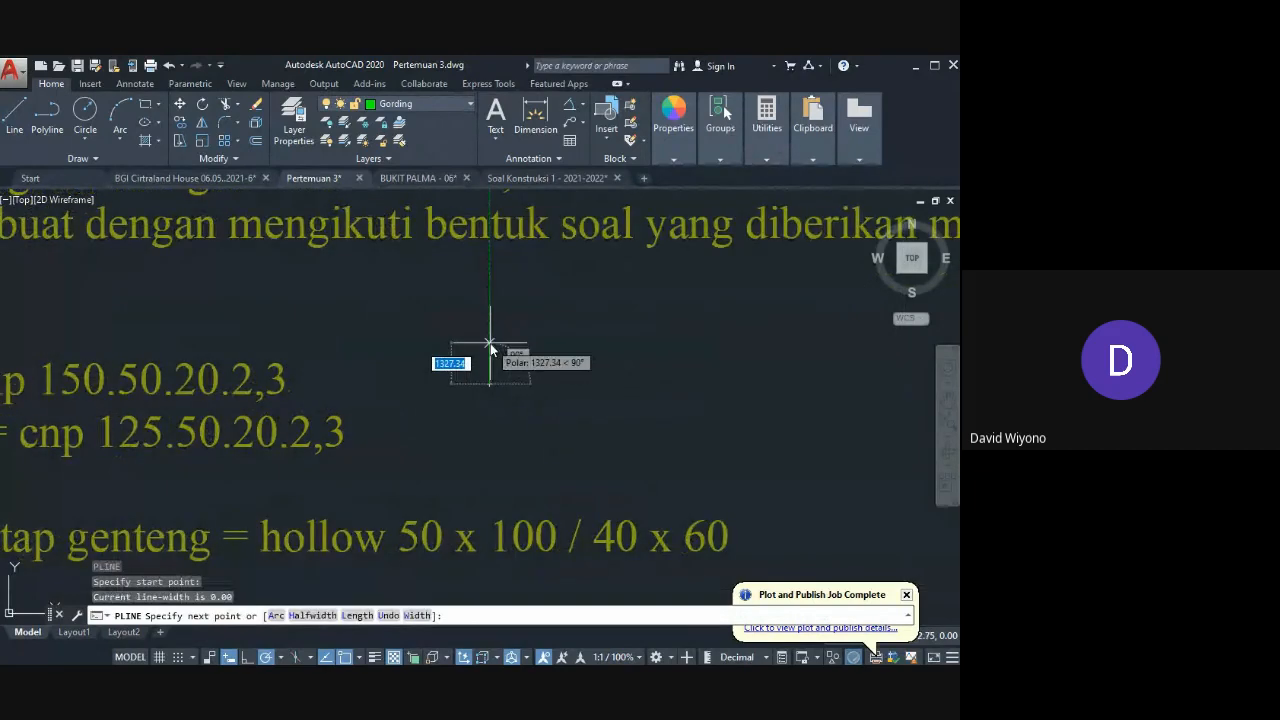
type("20")
key("Return")
scroll(451, 371, "up", 4)
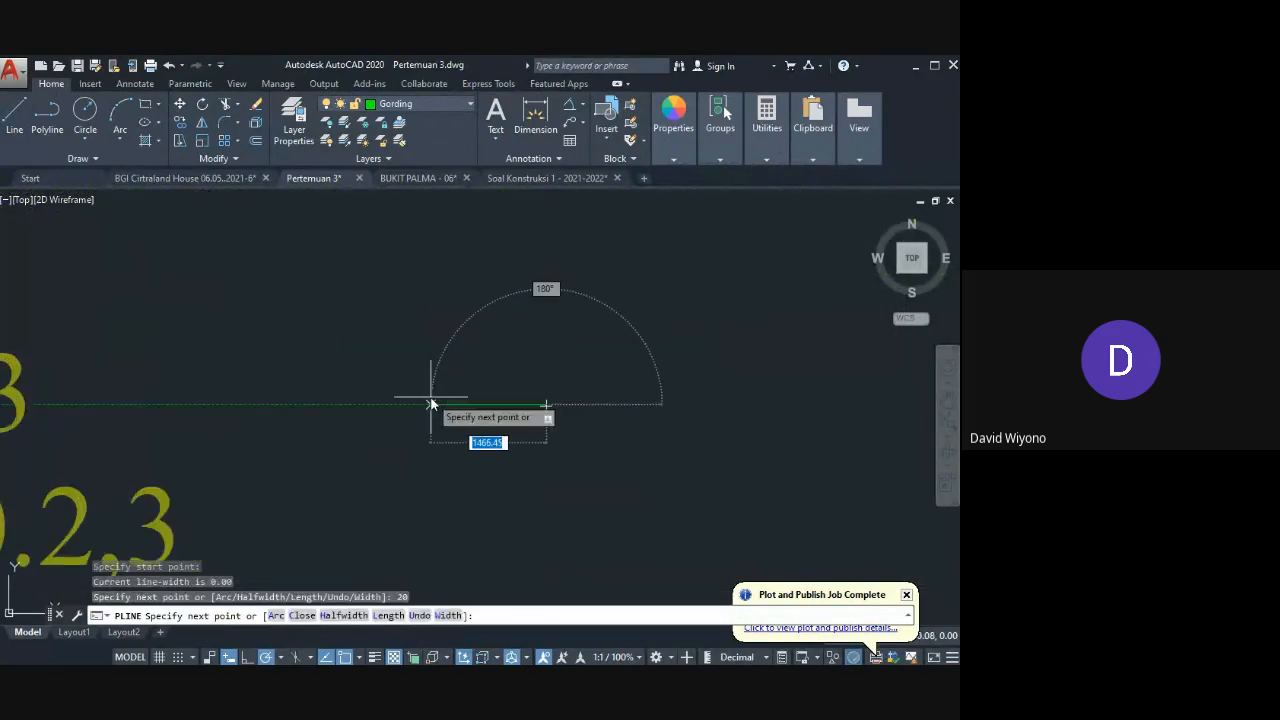
type("50")
key("Return")
middle_click_drag(464, 476, 470, 389)
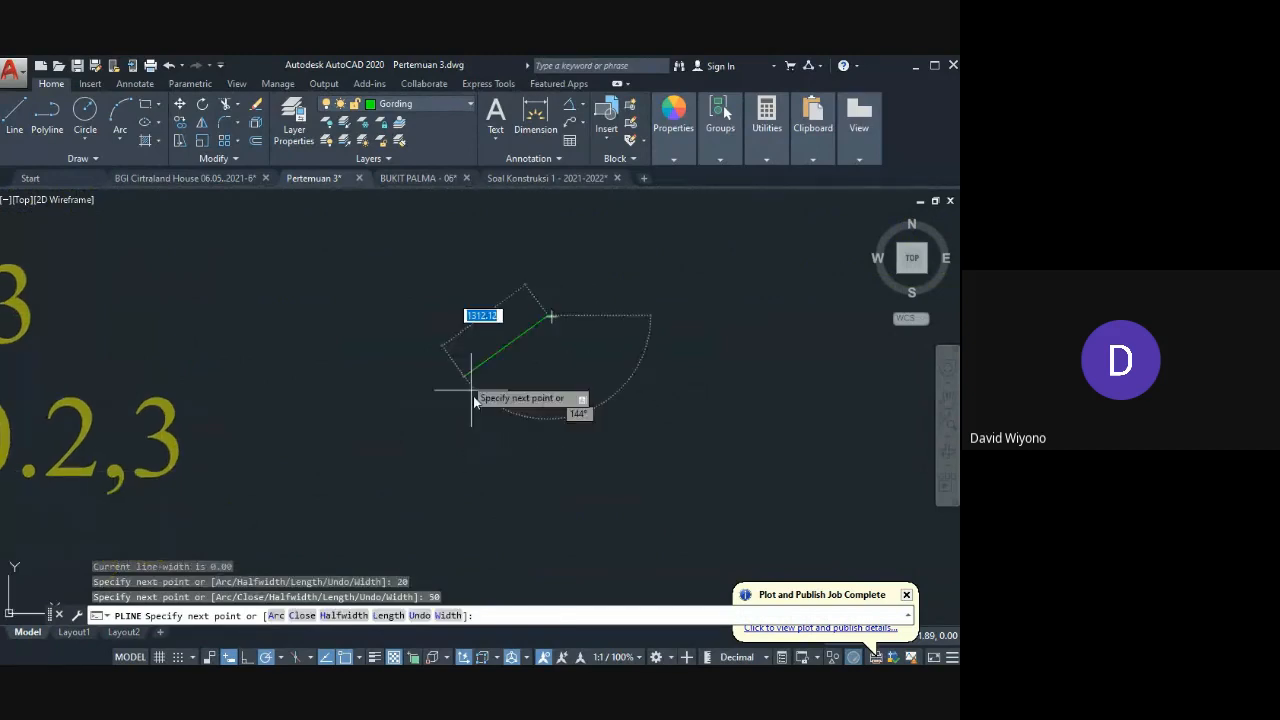
Step: Finish the C-profile polyline with a 150 web downward, a 50 flange to the right and an upward lip about 40 long
type("15")
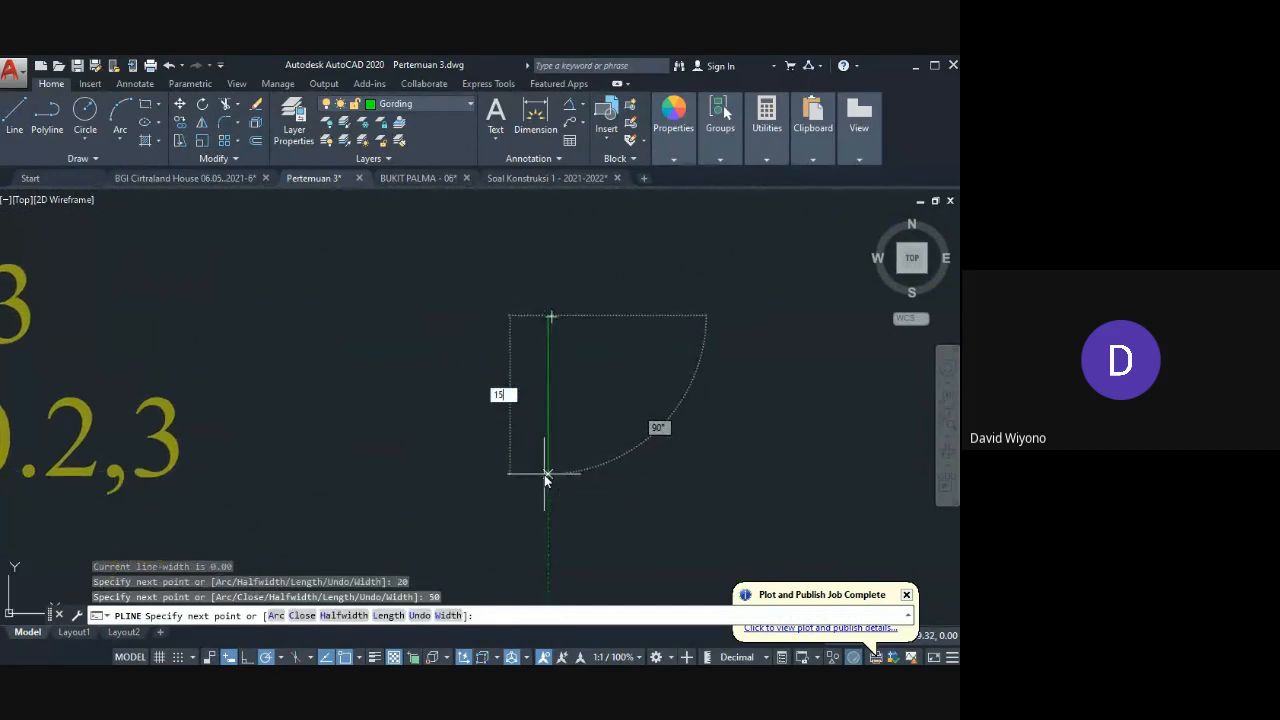
type("0")
key("Return")
scroll(505, 410, "down", 4)
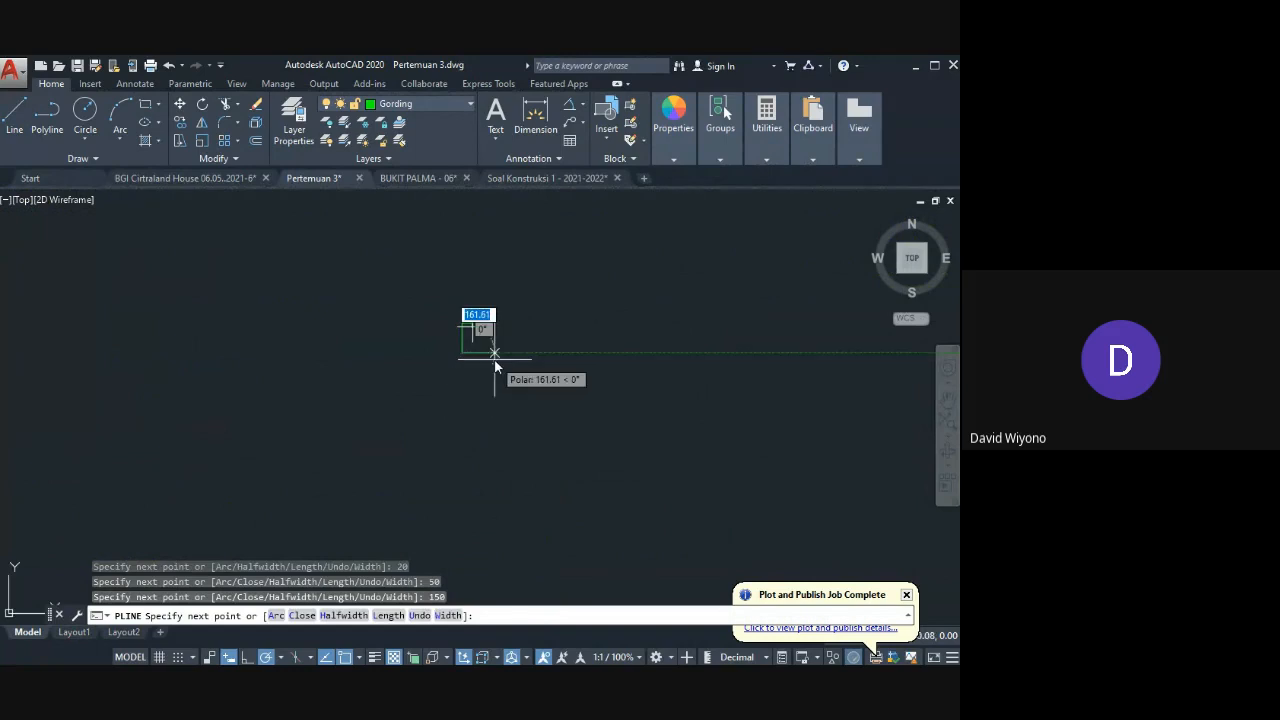
type("50")
key("Return")
scroll(482, 345, "up", 4)
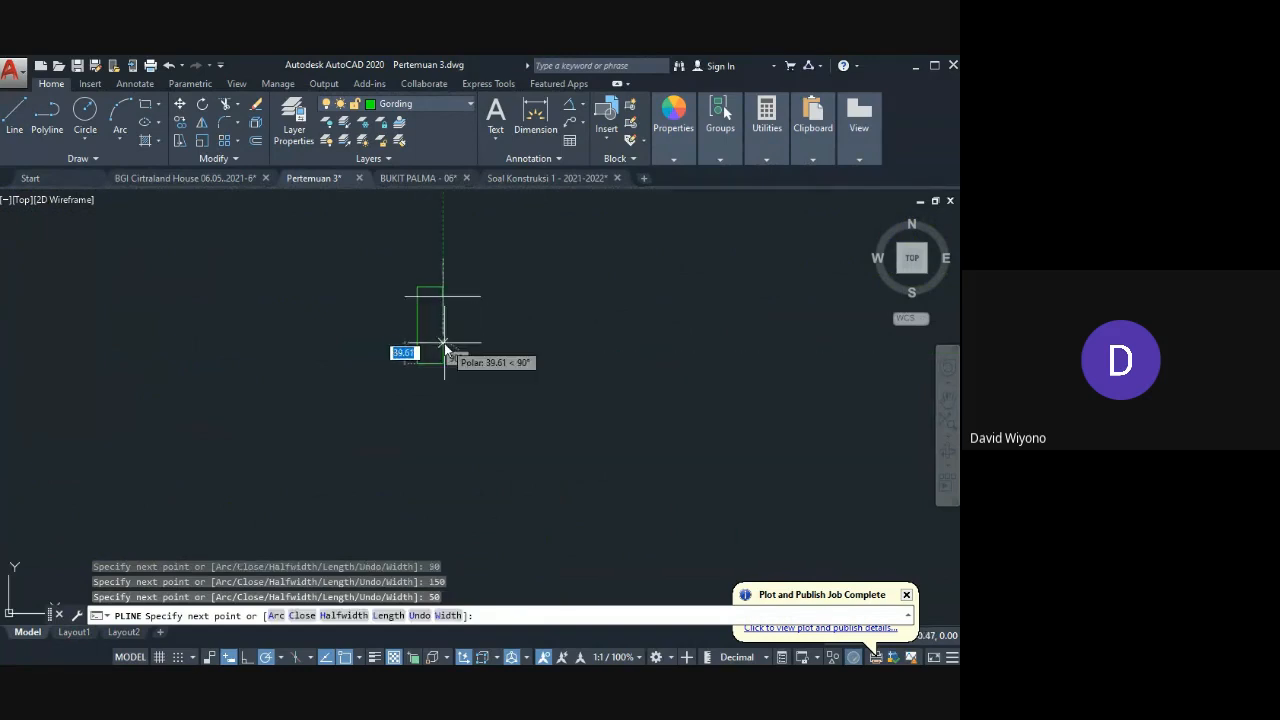
left_click(444, 352)
key("Return")
Step: Stretch the free end of the lower lip down to shorten the lip to about 20
type("D")
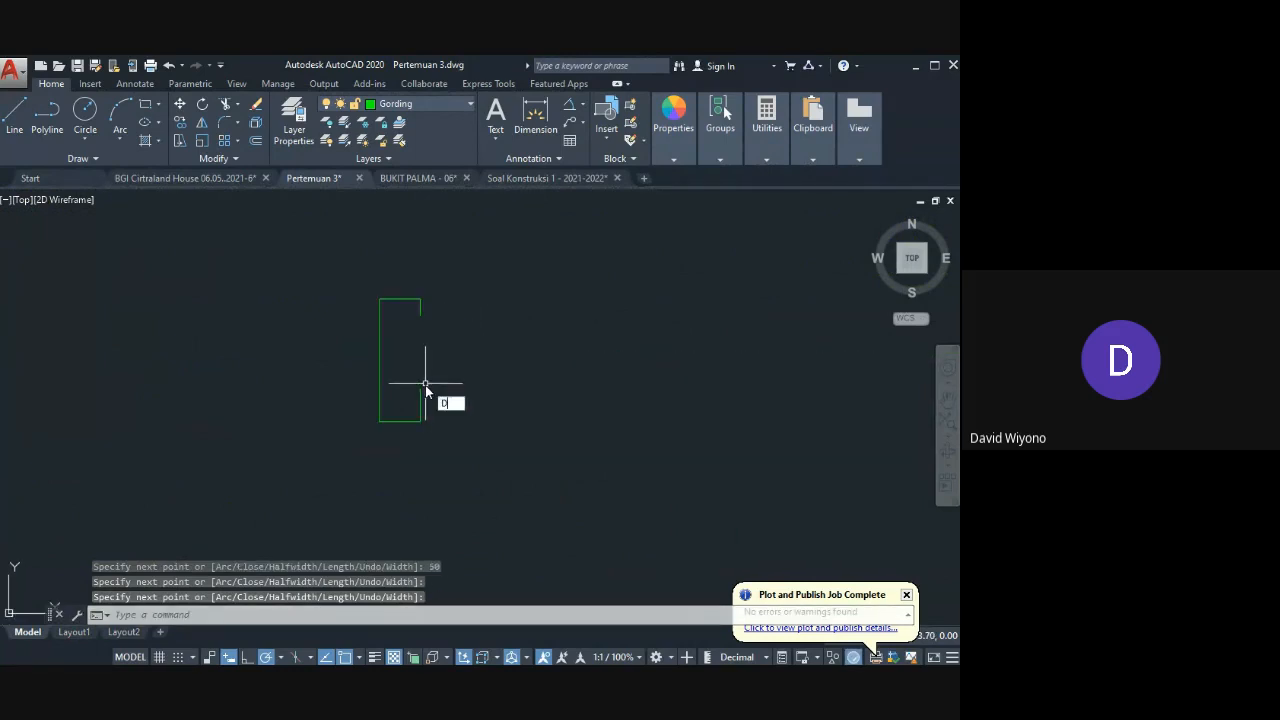
type("I")
key("Return")
left_click(421, 420)
key("Escape")
left_click(413, 404)
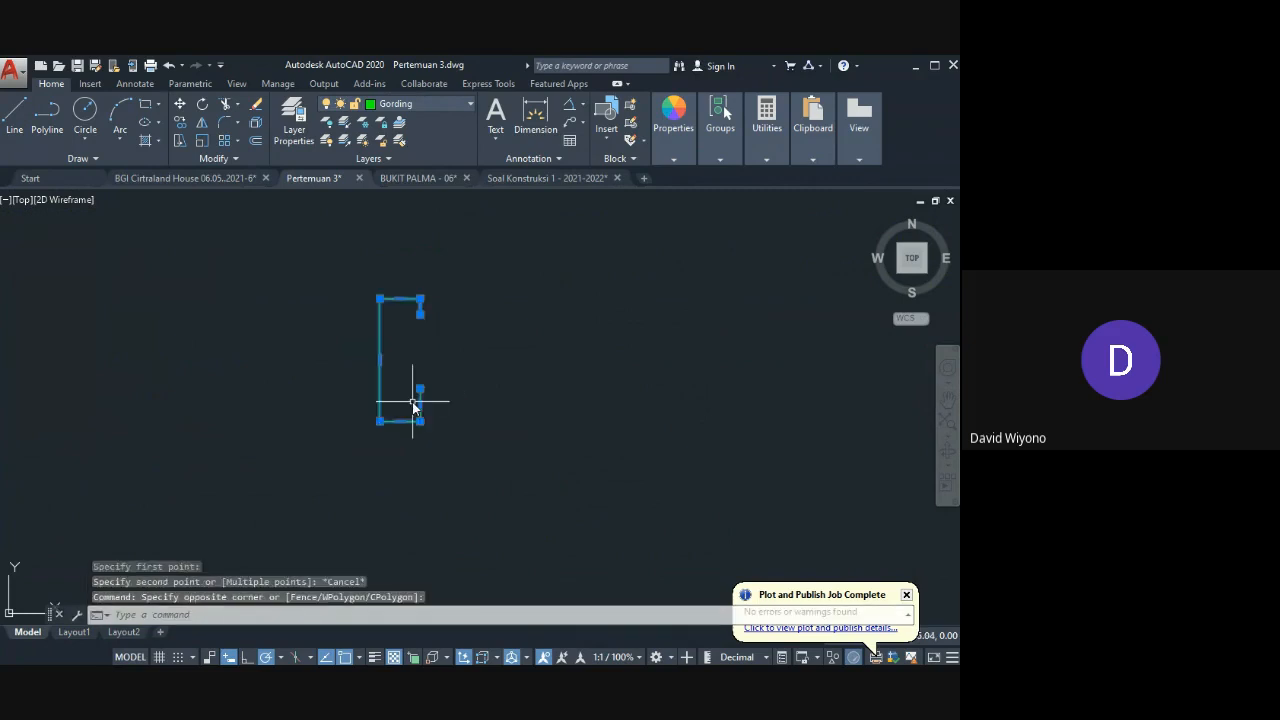
left_click(420, 389)
key("Escape")
scroll(421, 410, "up", 4)
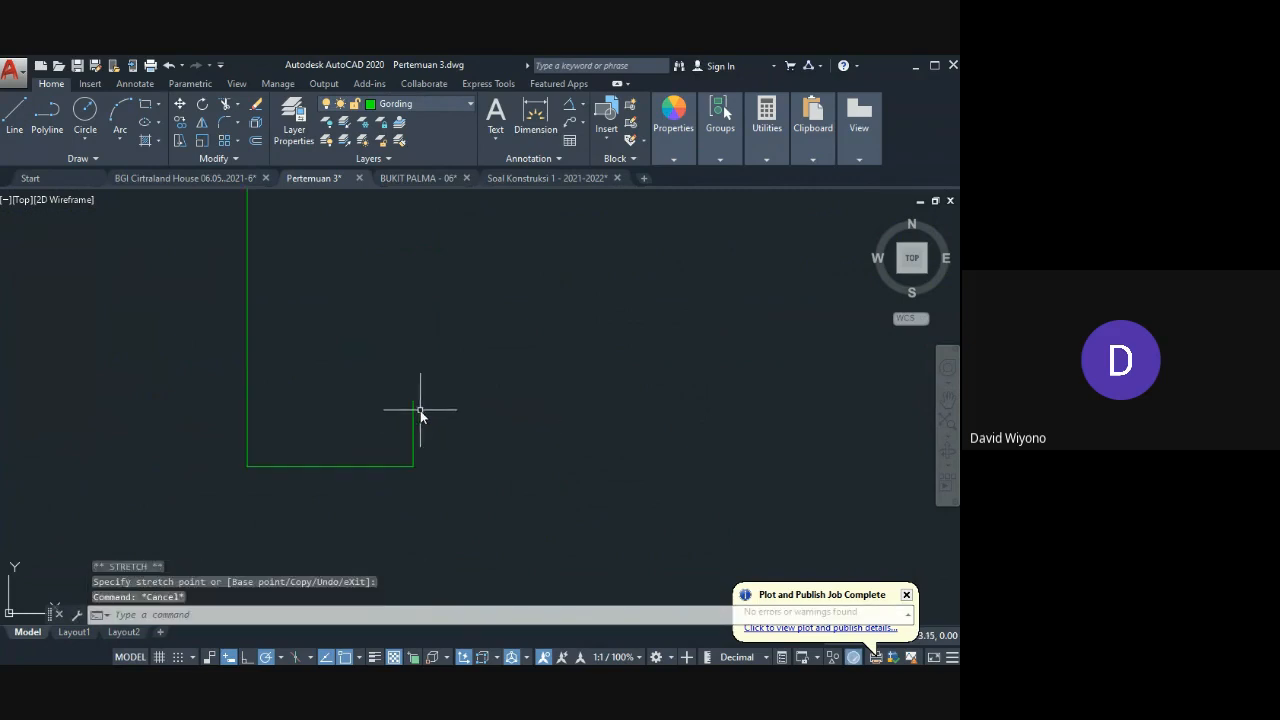
Step: Draw a 20 vertical line from the profile's lower right corner over the lip as a length check
type("L")
key("Return")
left_click(413, 463)
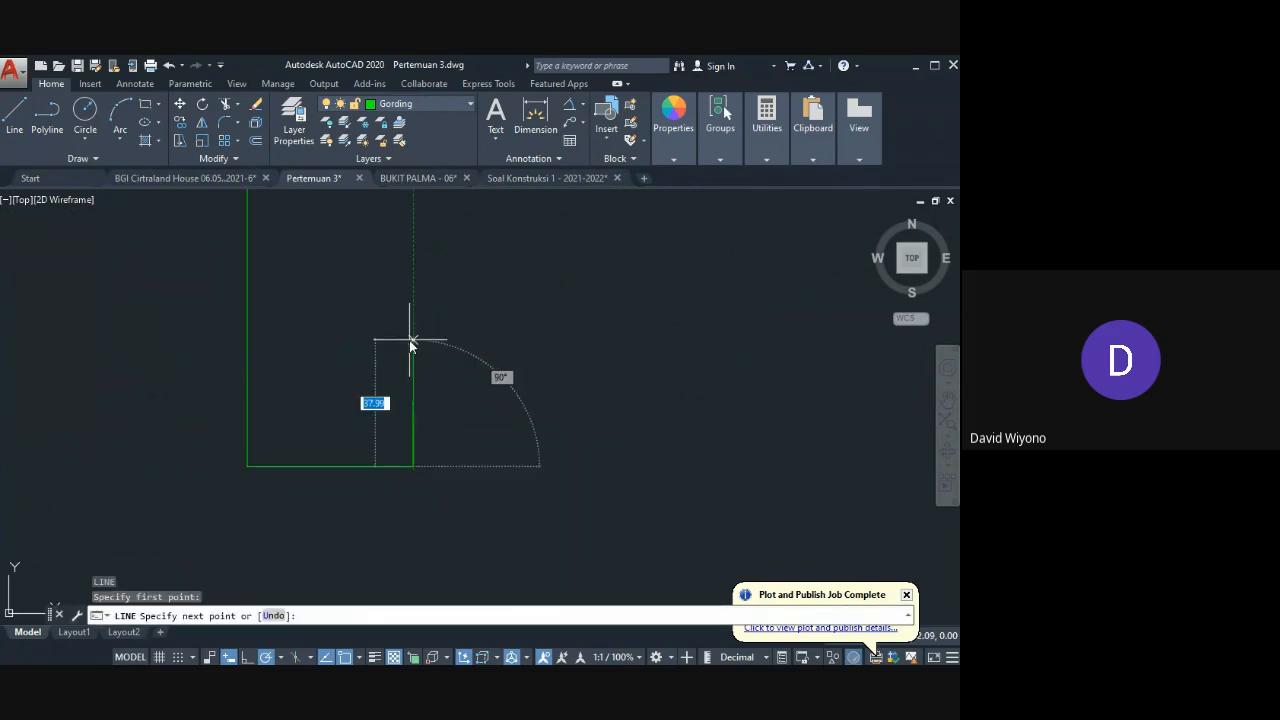
key("Return")
key("Return")
scroll(411, 415, "up", 4)
left_click(436, 443)
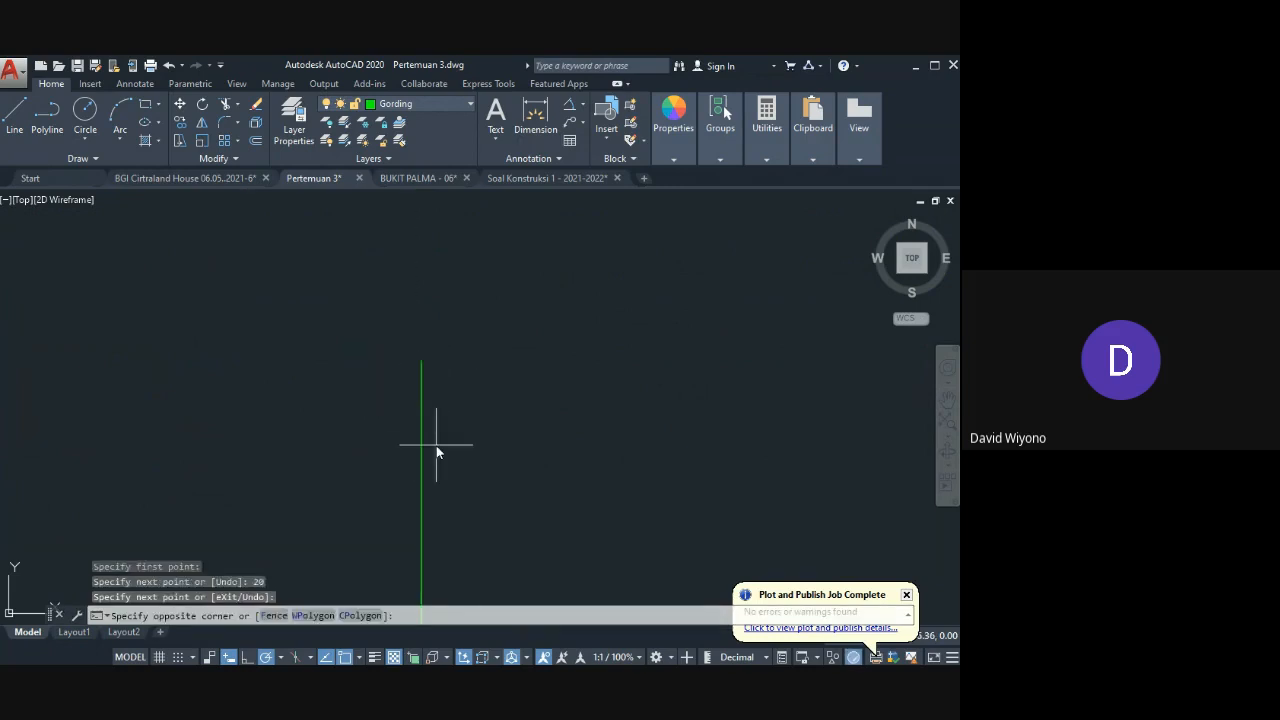
left_click(411, 448)
middle_click_drag(412, 449, 422, 382)
scroll(422, 382, "down", 2)
left_click(447, 431)
left_click(422, 411)
left_click(439, 341)
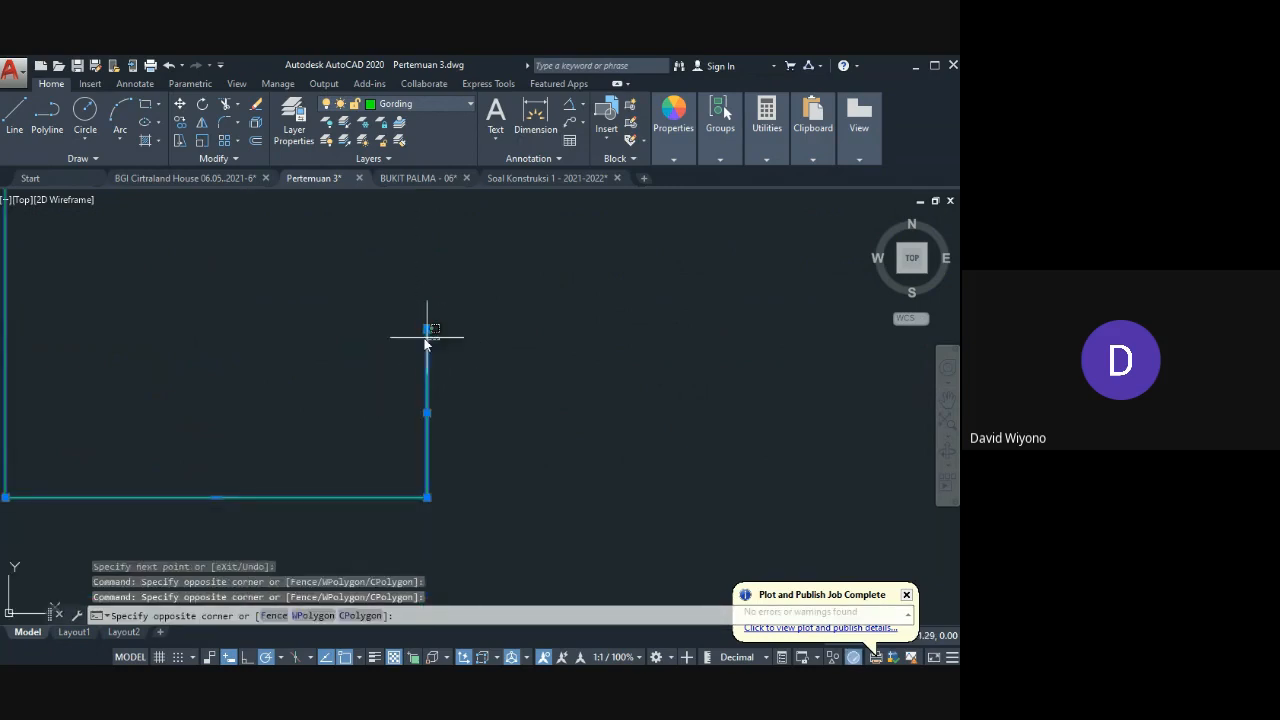
key("Escape")
Step: Stretch the overlaid check line past the lip's end and erase it
left_click(426, 365)
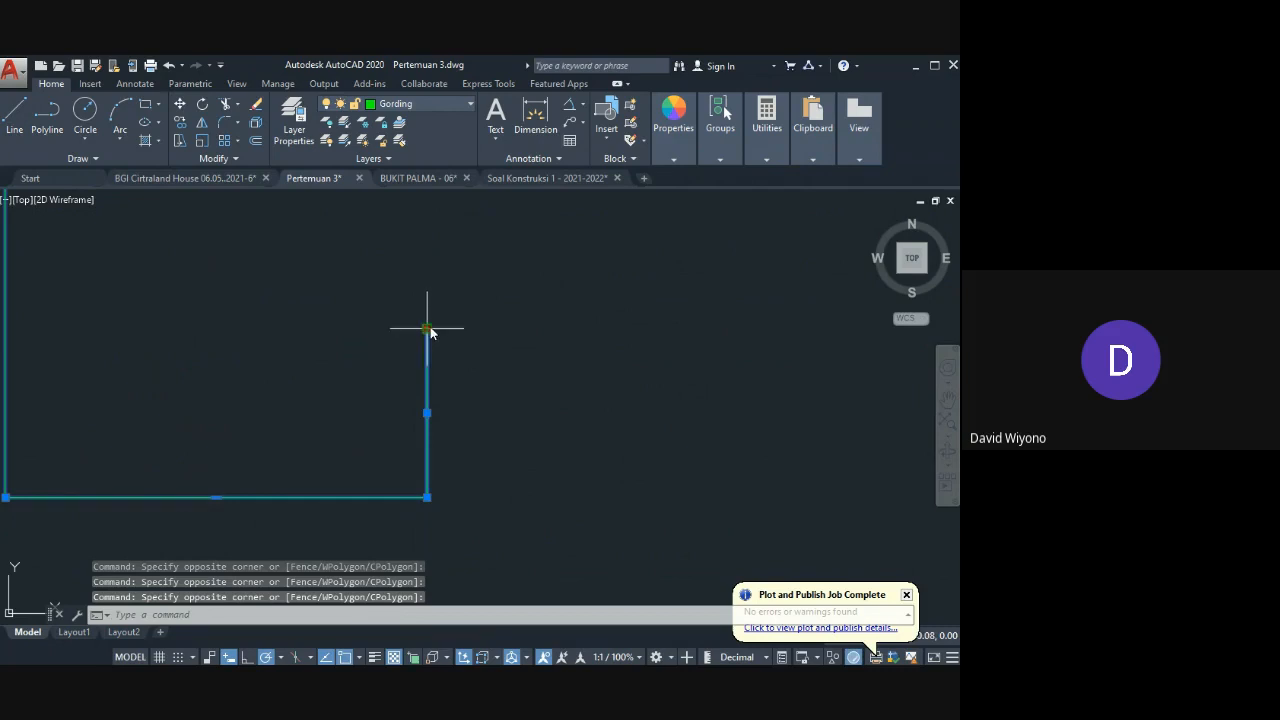
left_click(427, 328)
left_click(427, 265)
key("Escape")
left_click(435, 354)
left_click(397, 380)
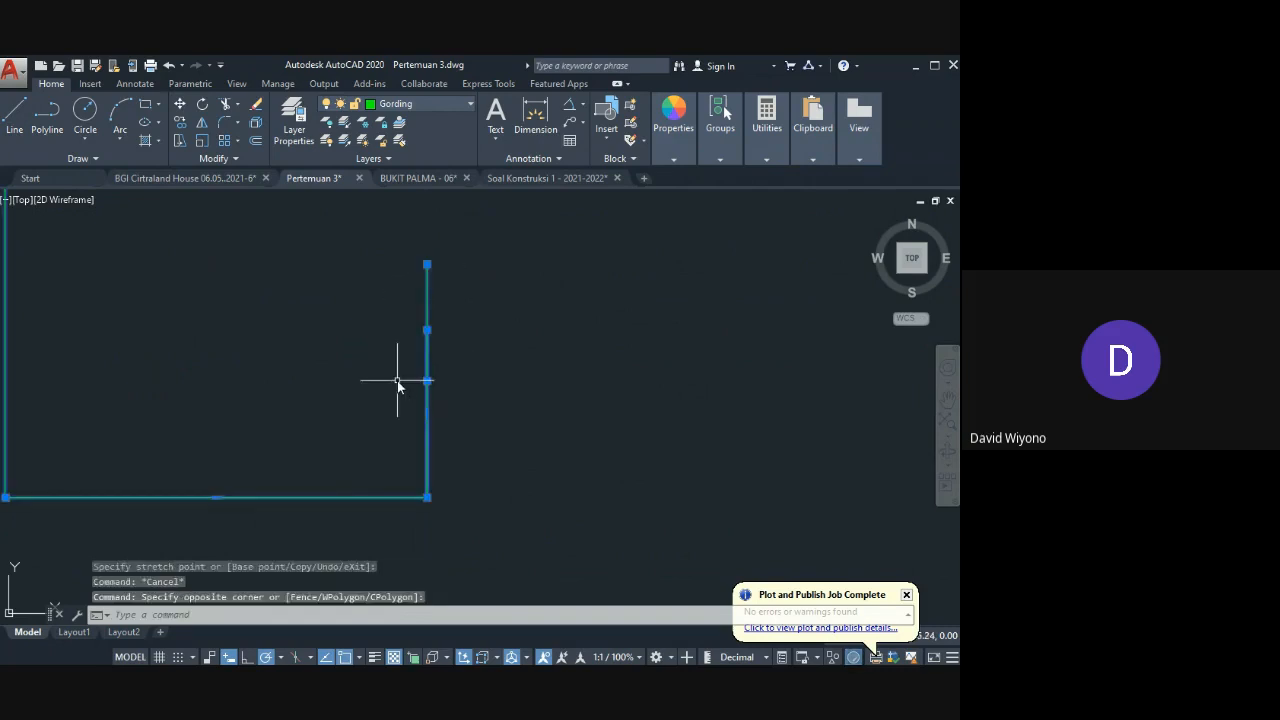
left_click(427, 330)
key("Escape")
left_click(434, 280)
key("Escape")
key("Escape")
key("Escape")
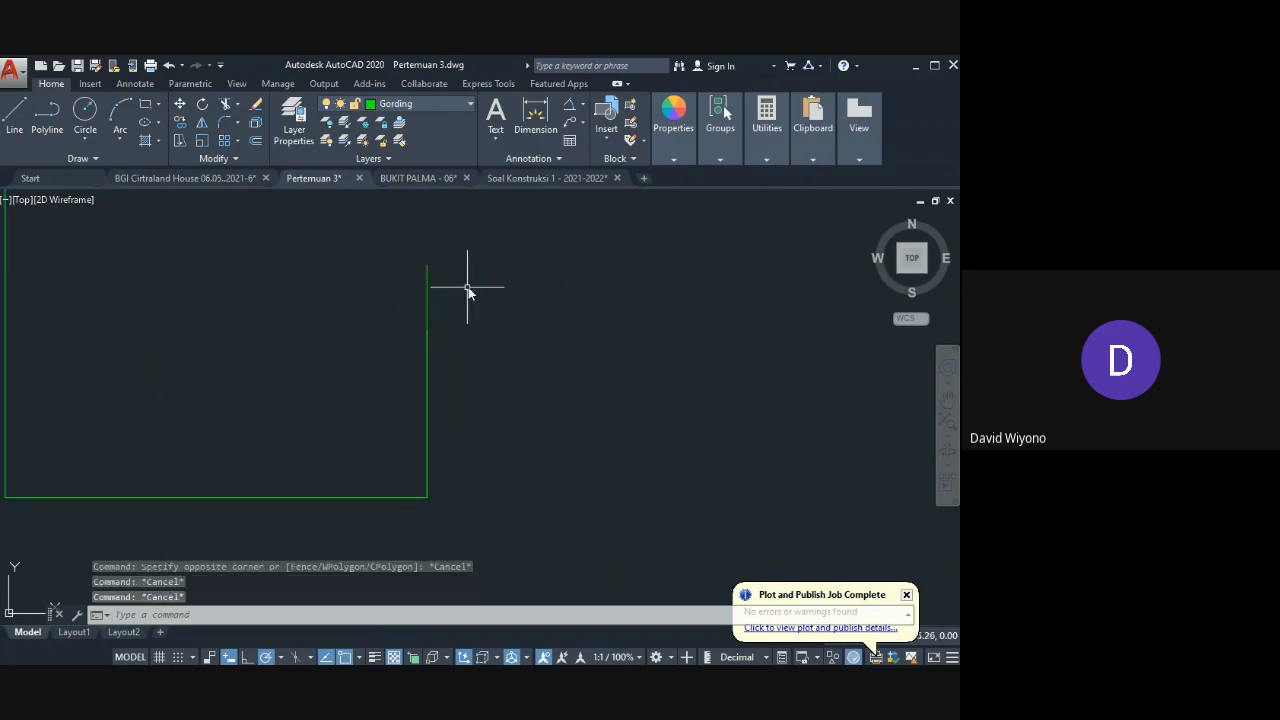
left_click(468, 287)
left_click(377, 290)
key("Delete")
Step: Draw a 20 vertical reference line just right of the lower lip, starting level with the bottom flange
type("l")
key("Return")
middle_click_drag(427, 365, 380, 340)
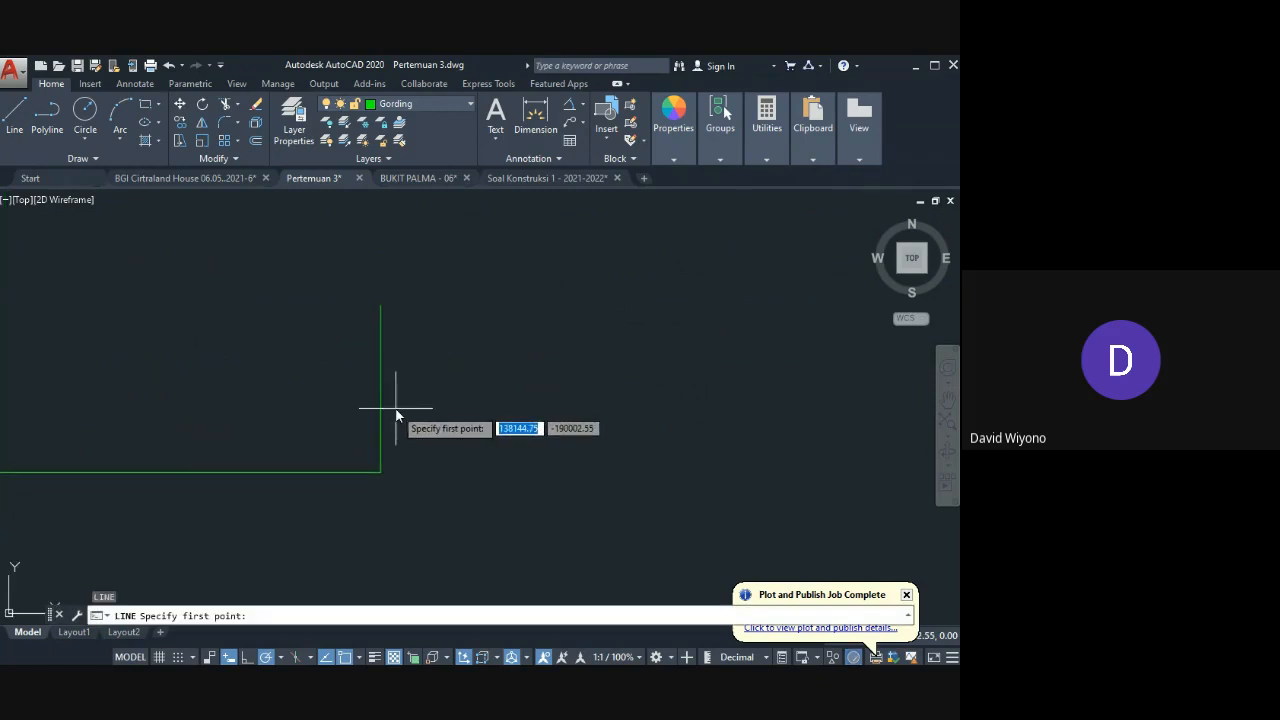
left_click(415, 472)
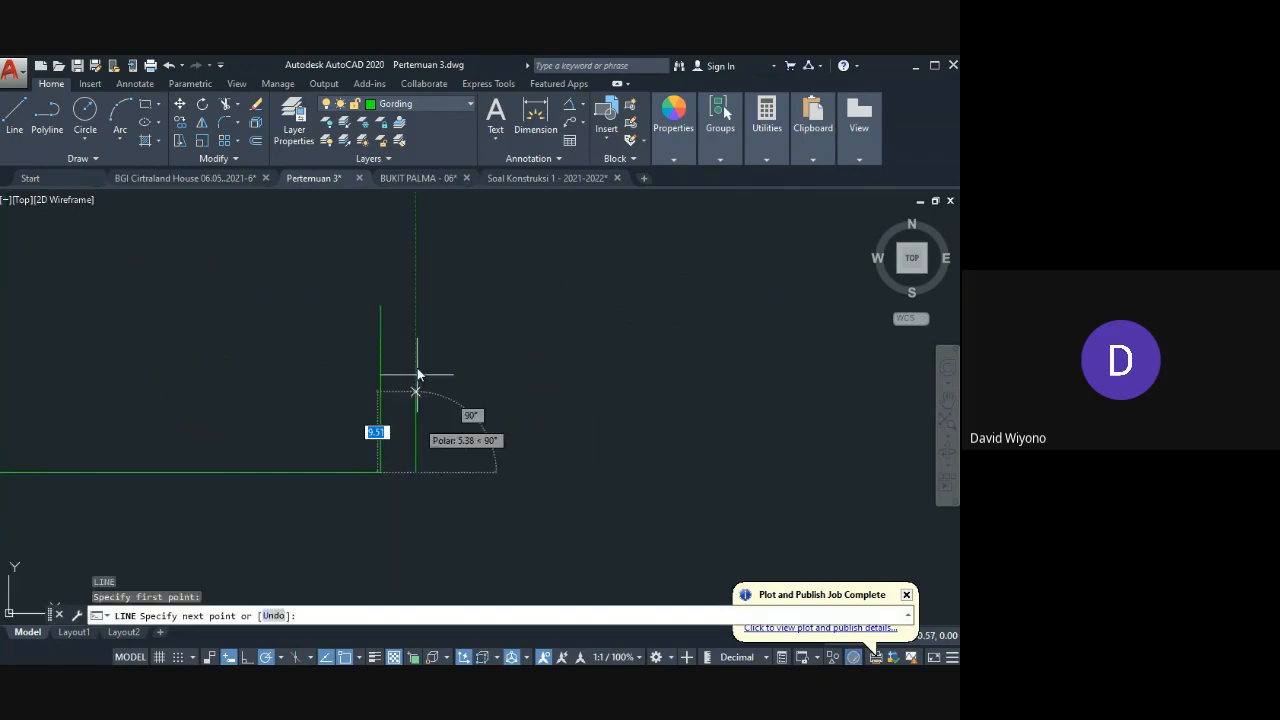
type("20")
key("Return")
key("Return")
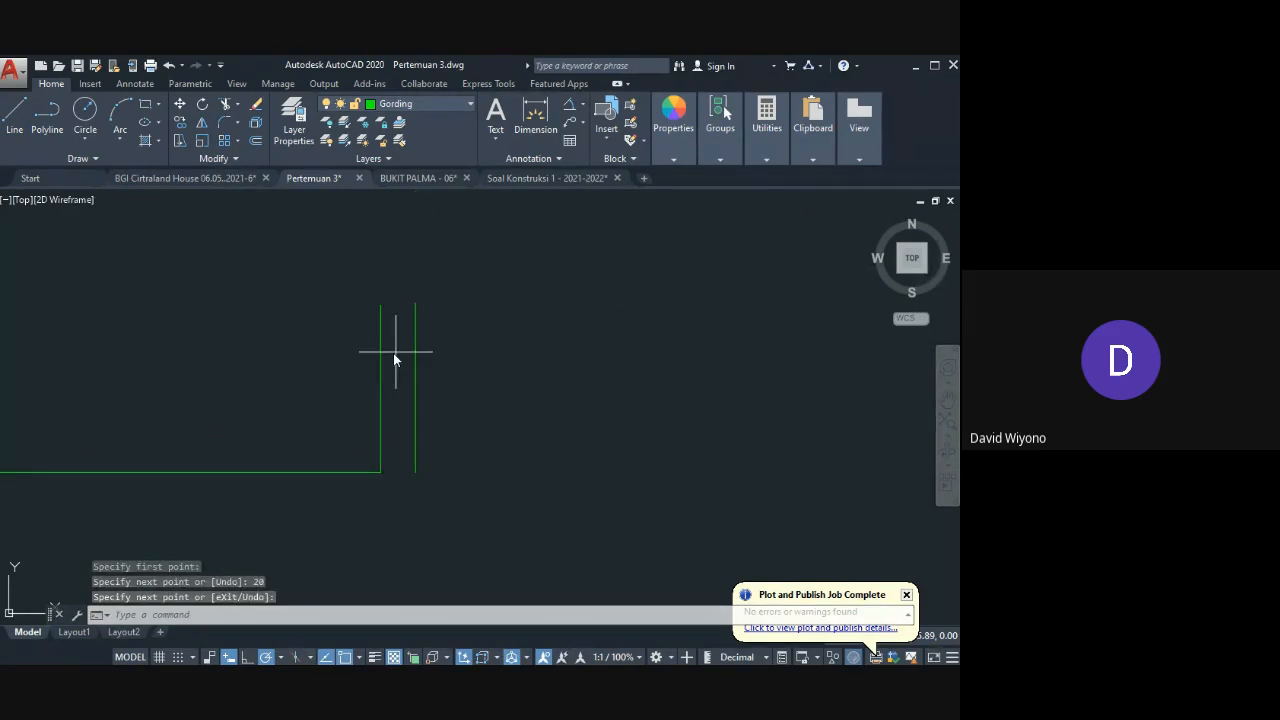
Step: Stretch the lower lip's end level with the top of the reference line and erase the reference line
left_click(393, 353)
left_click(378, 315)
left_click(380, 305)
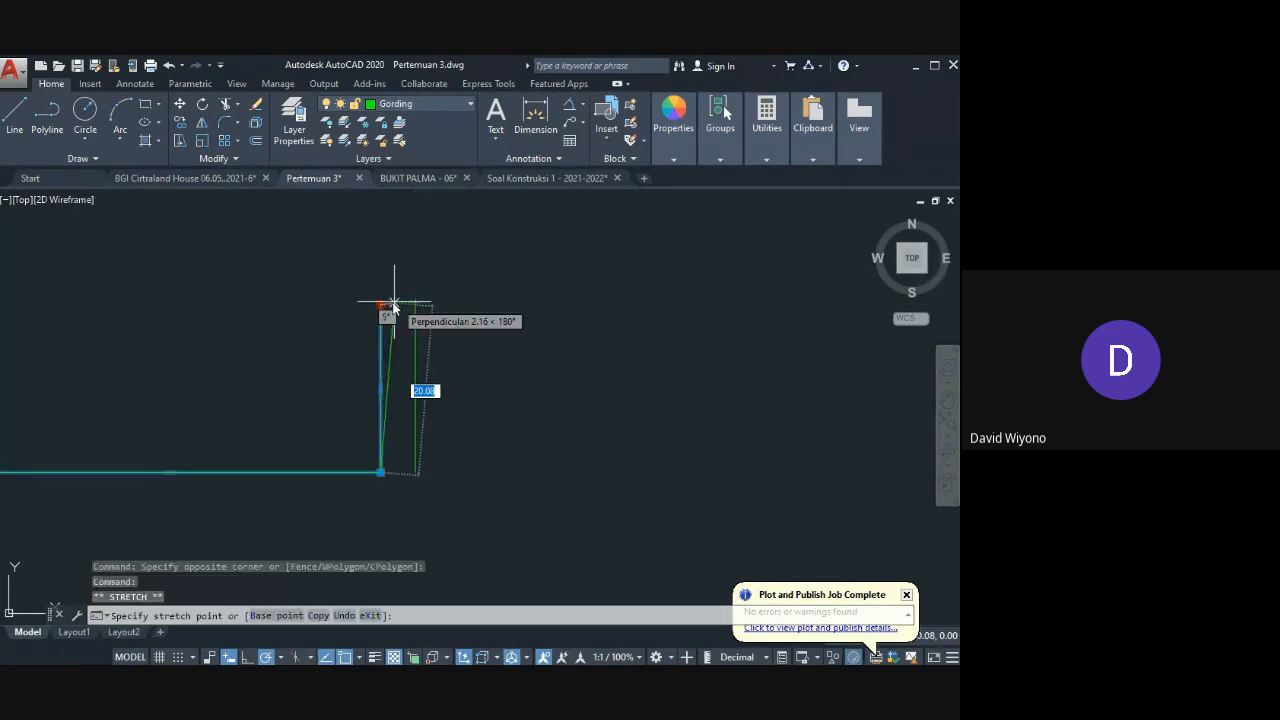
left_click(379, 299)
key("Escape")
left_click(464, 338)
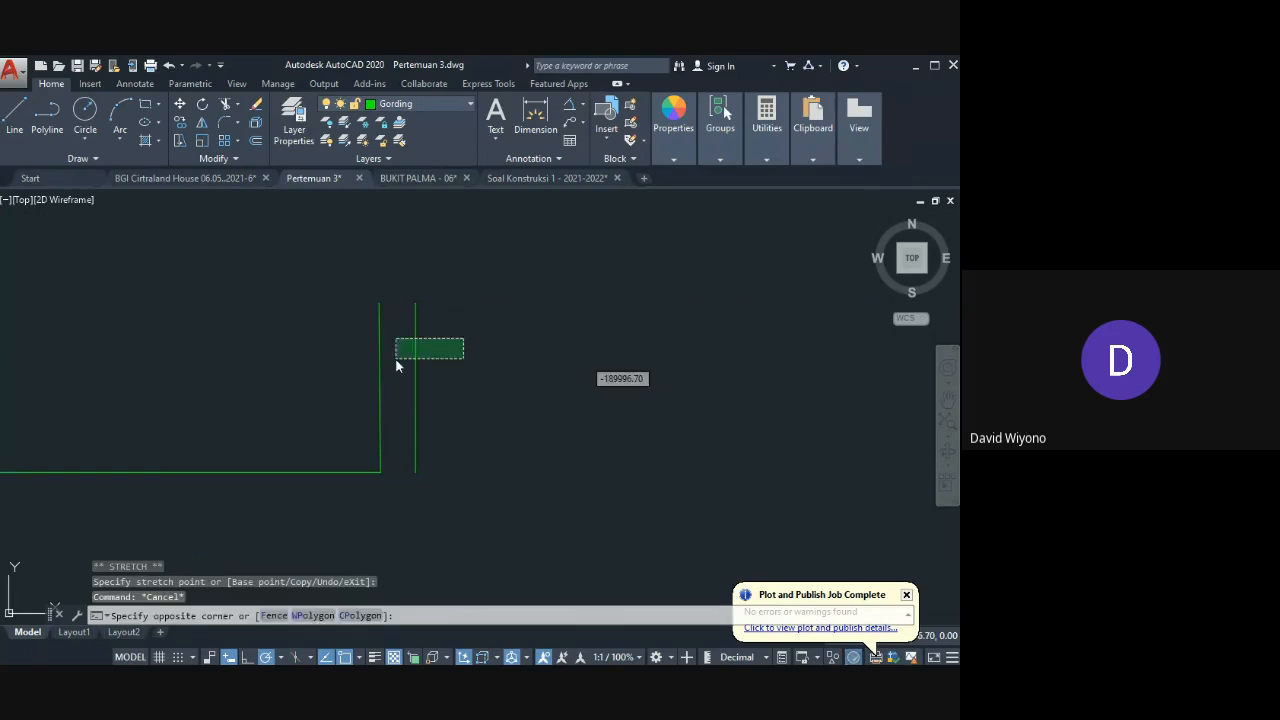
left_click(395, 359)
scroll(400, 371, "down", 4)
key("Delete")
Step: Offset the C-profile outline 2.3 outward to form the wall thickness
scroll(378, 413, "down", 5)
type("o")
key("Return")
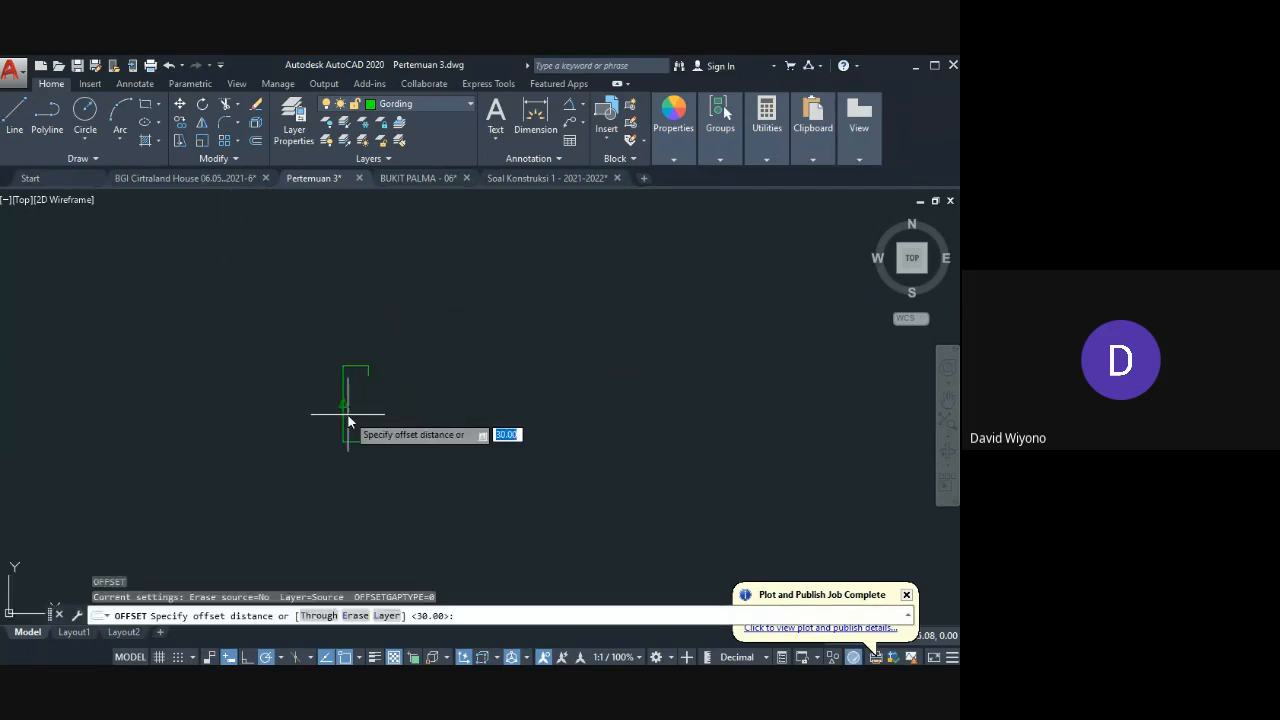
type("2.3")
key("Return")
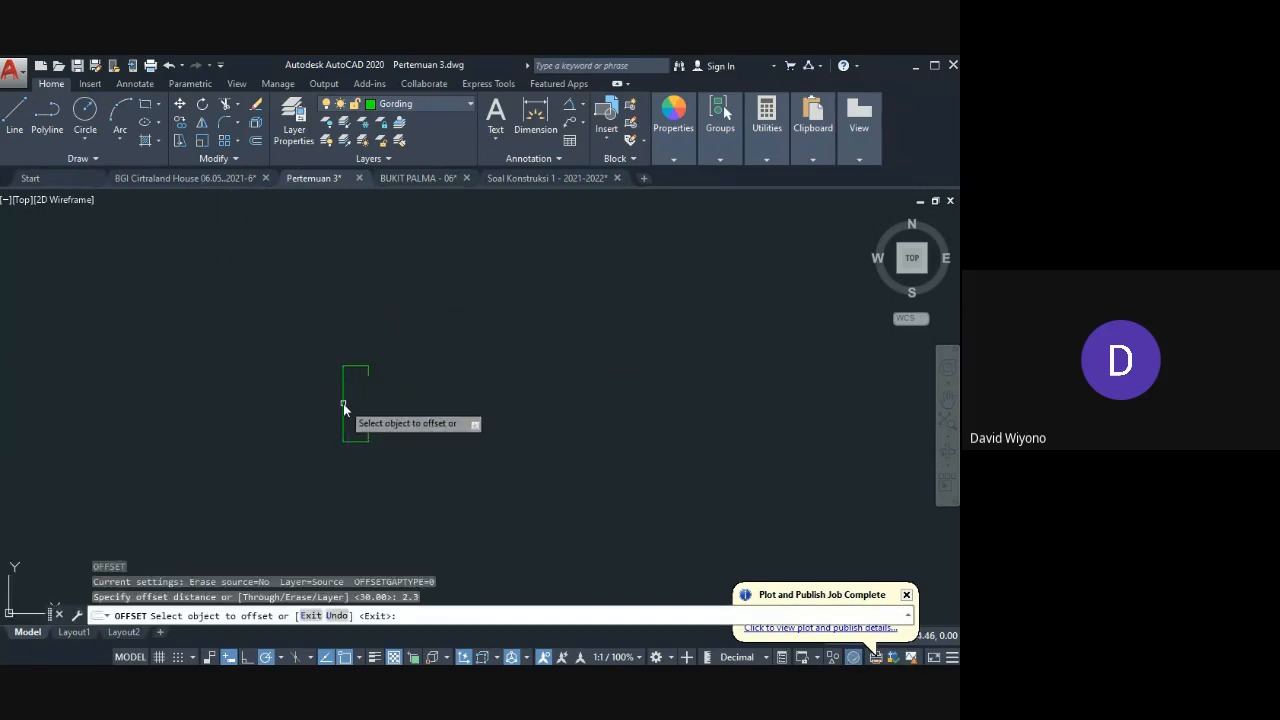
left_click(343, 403)
left_click(371, 355)
scroll(371, 355, "up", 5)
middle_click_drag(349, 466, 368, 374)
key("Return")
Step: Close the open end of the upper lip with a line between both outlines, adjusted to run horizontally
type("l")
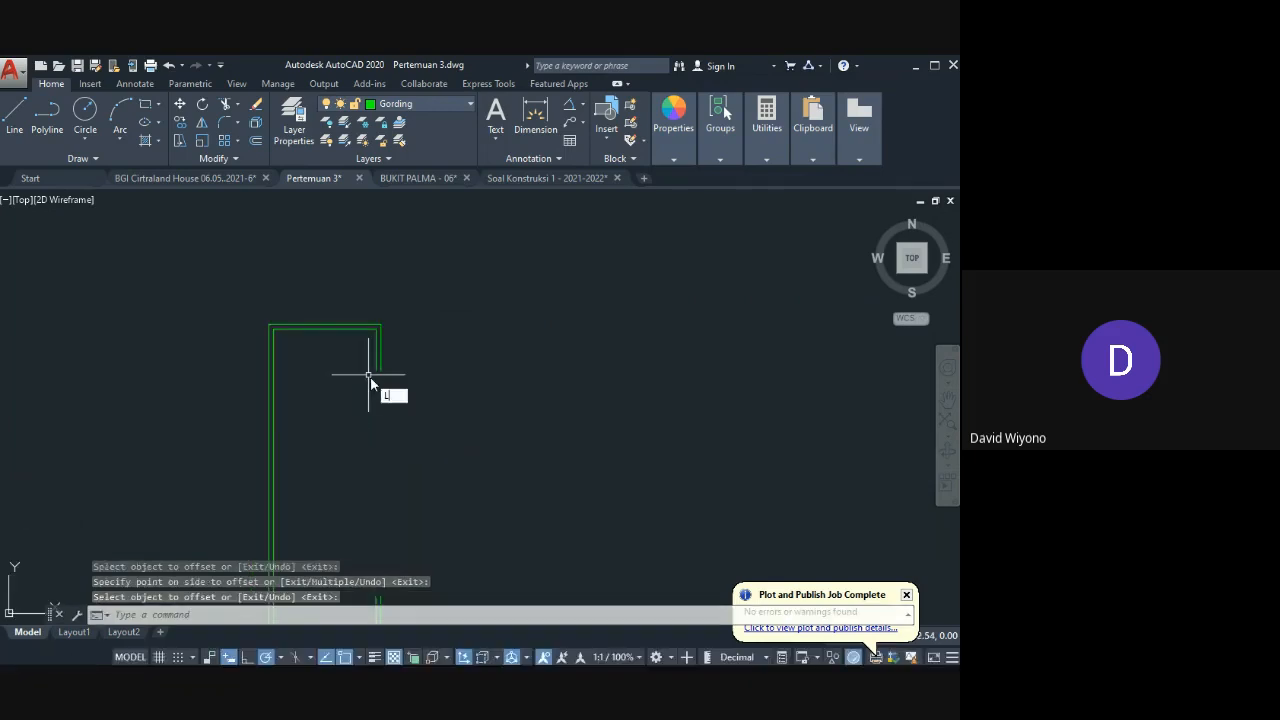
key("Return")
left_click(378, 374)
left_click(381, 374)
key("Return")
scroll(381, 375, "up", 5)
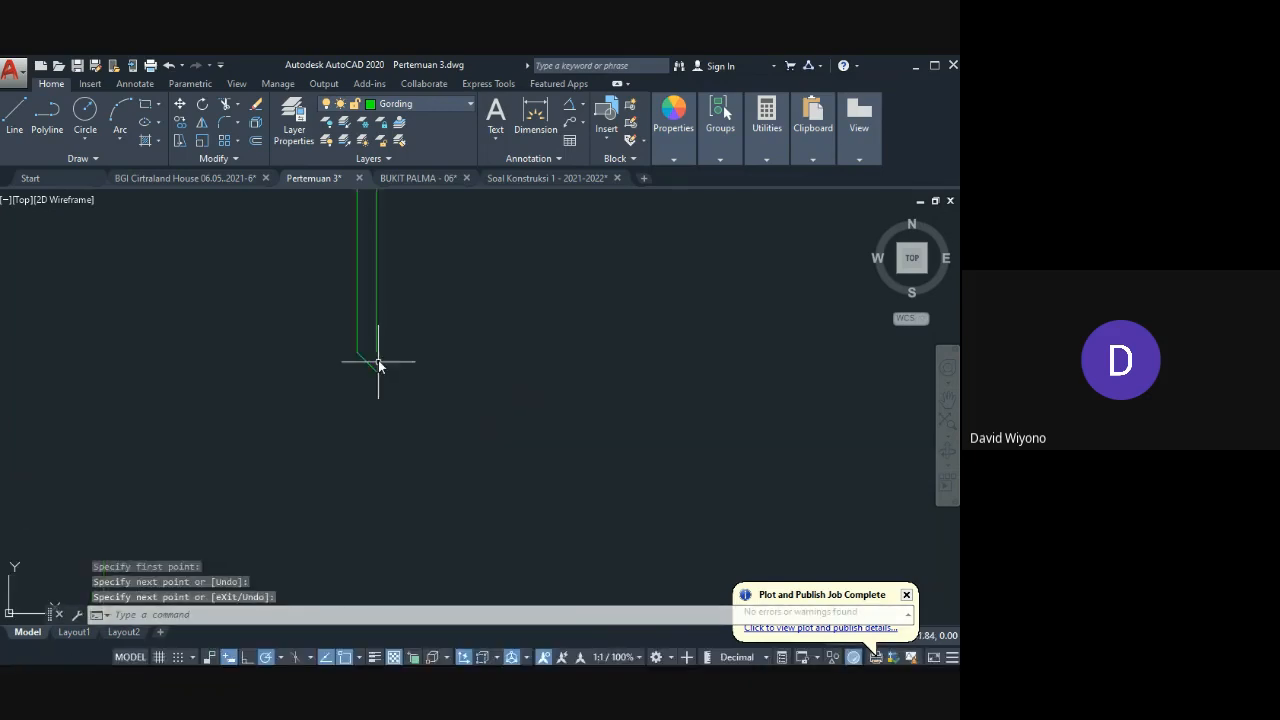
left_click_drag(374, 346, 353, 382)
left_click(375, 374)
key("Escape")
key("Escape")
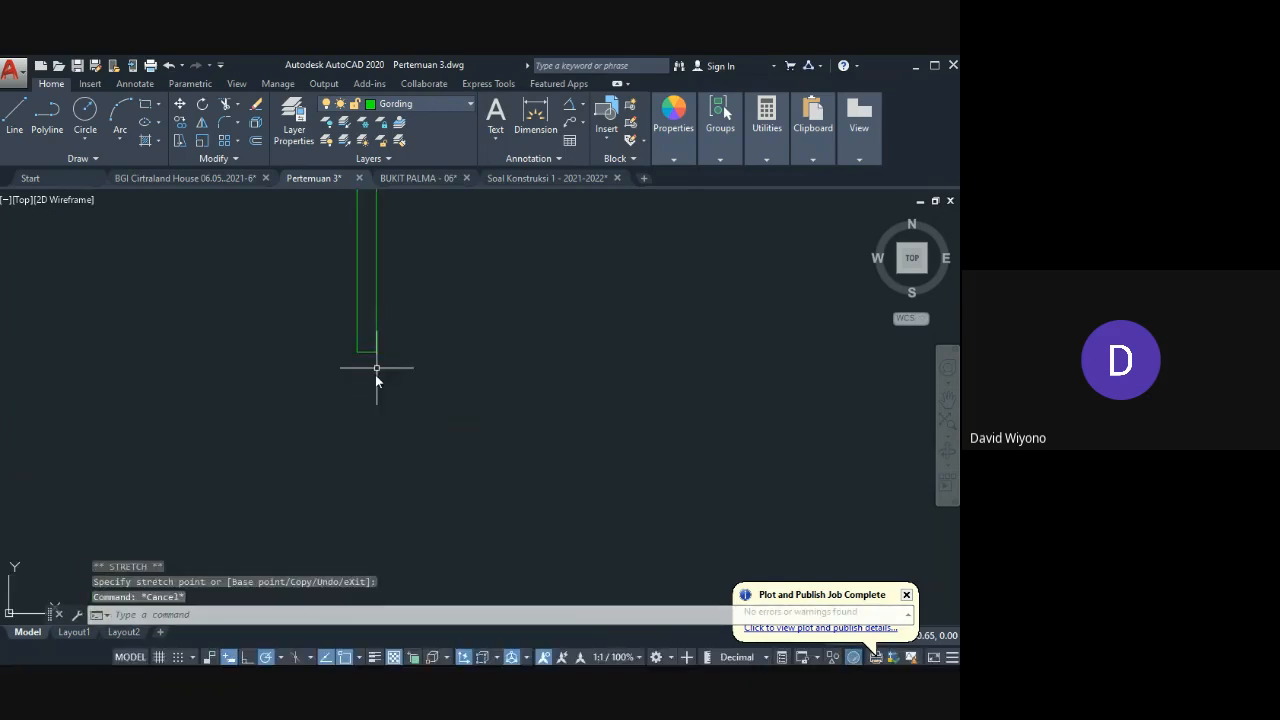
Step: Close the open end of the lower lip with a short line between the two outlines
scroll(390, 340, "down", 2)
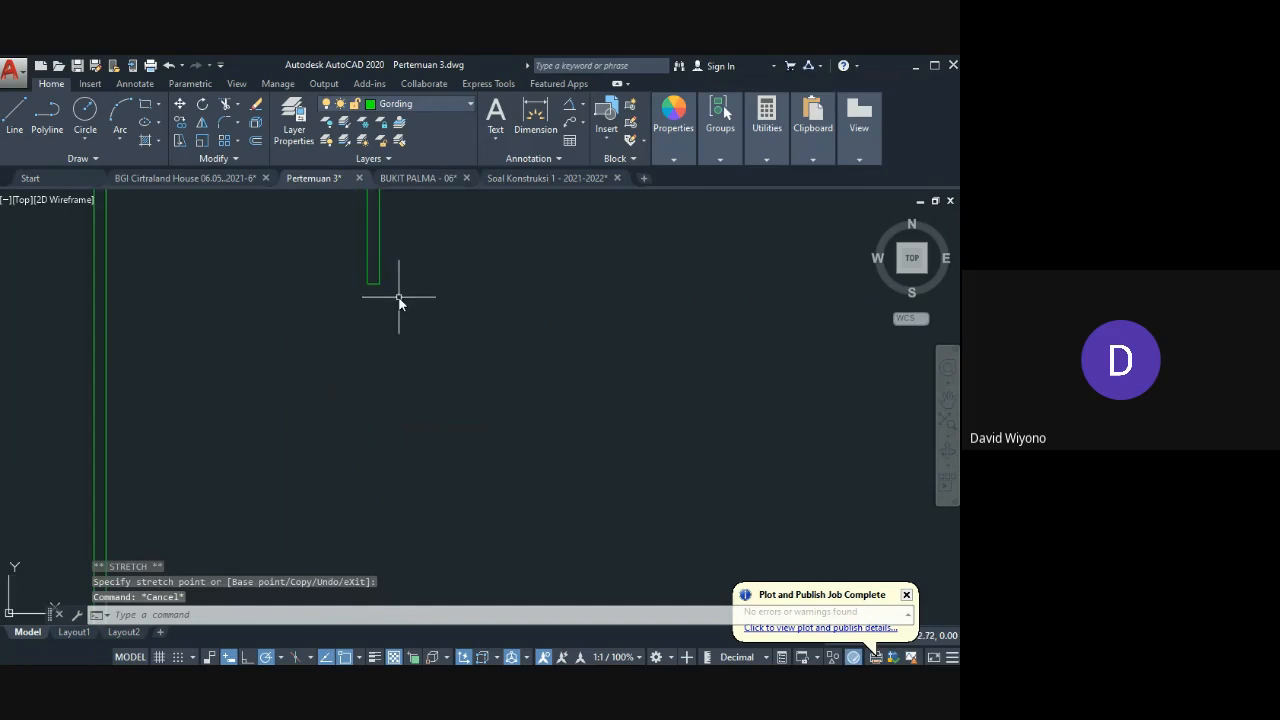
scroll(388, 306, "down", 2)
left_click(388, 306)
left_click(385, 530)
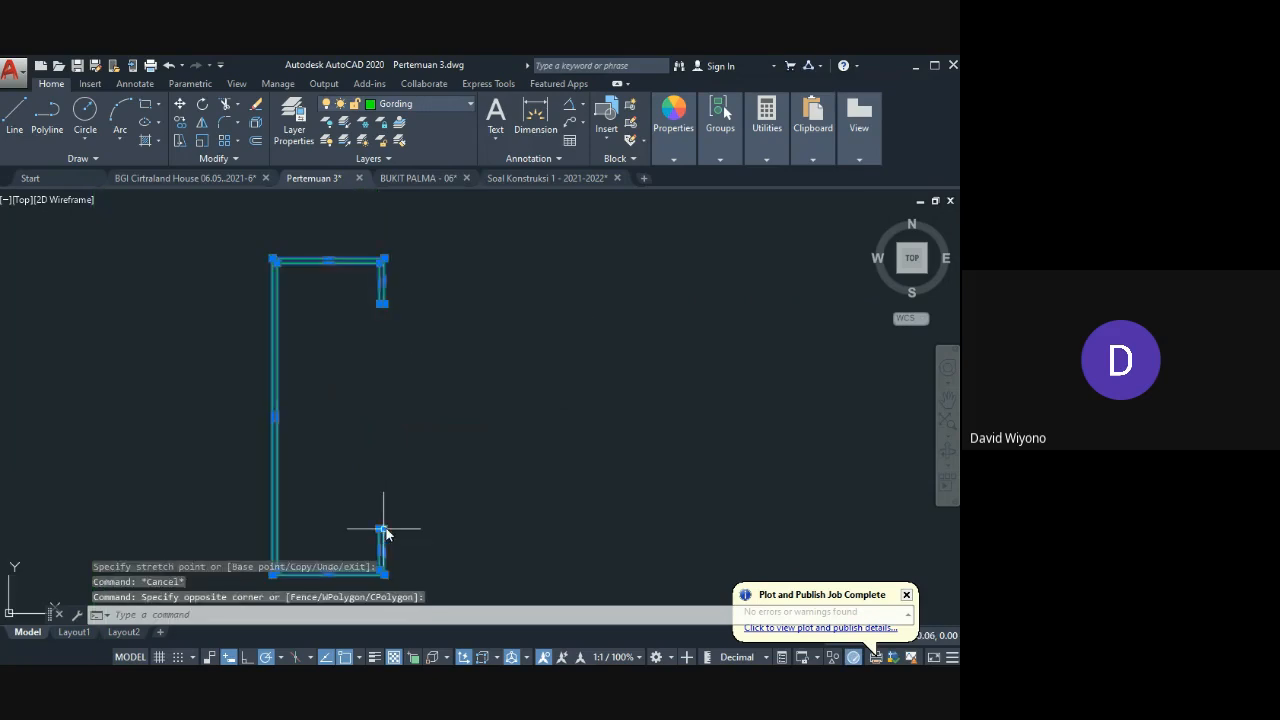
type("l")
key("Return")
scroll(388, 524, "up", 2)
left_click(372, 534)
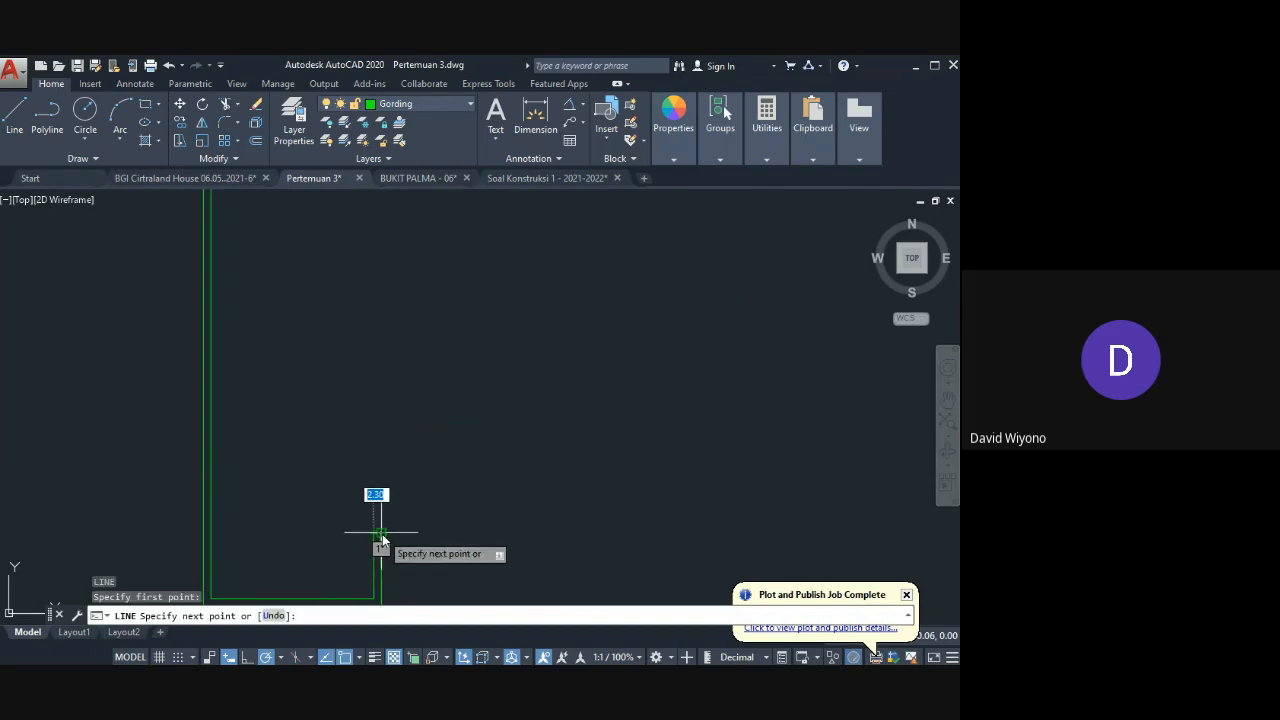
left_click(380, 535)
key("Escape")
Step: Move the complete gording profile into the empty space left of the 1.75 dimension on the roof structure plan
middle_click_drag(396, 461, 387, 422)
scroll(387, 422, "down", 2)
left_click(410, 280)
left_click(270, 524)
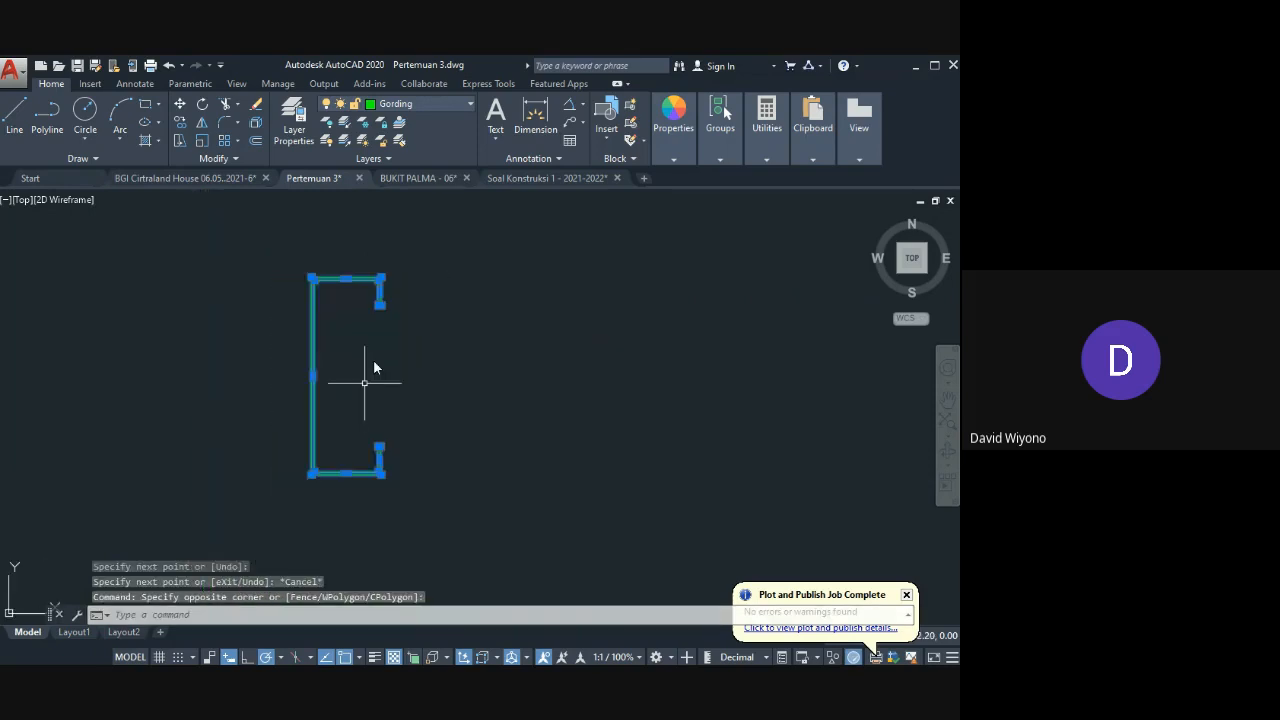
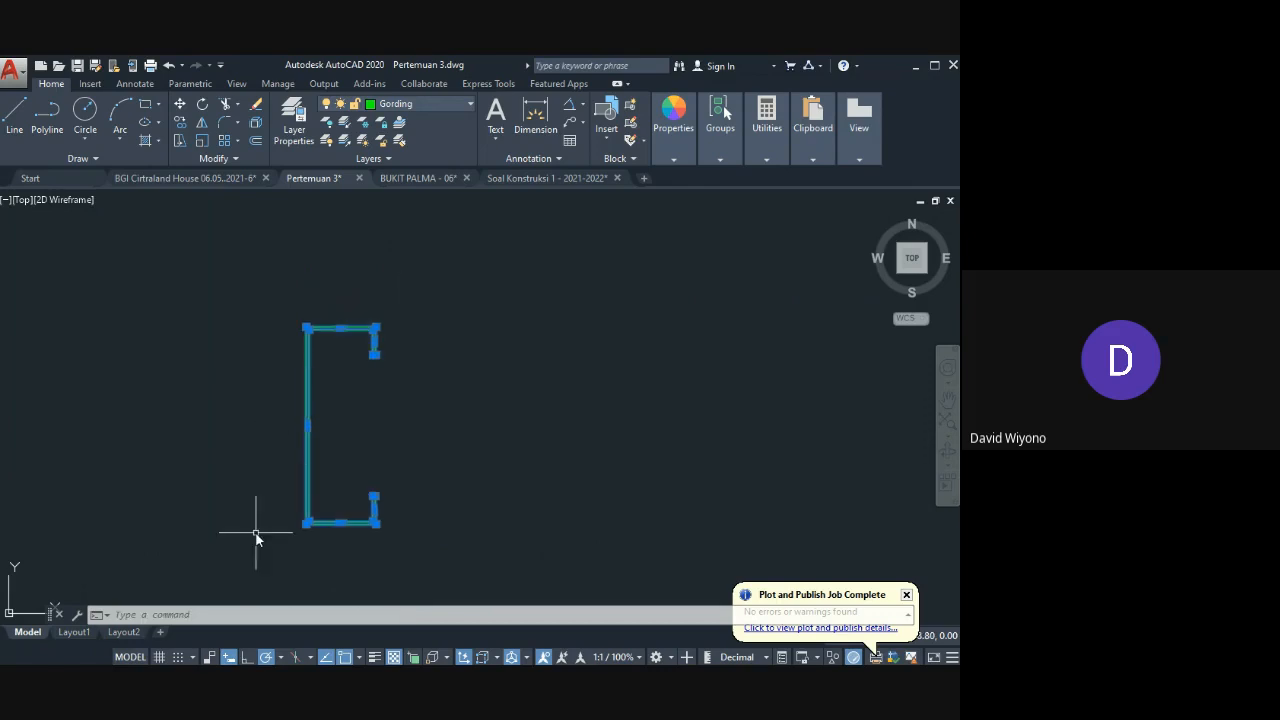
scroll(257, 529, "down", 3)
middle_click_drag(257, 529, 374, 346)
type("m")
key("Return")
left_click(387, 338)
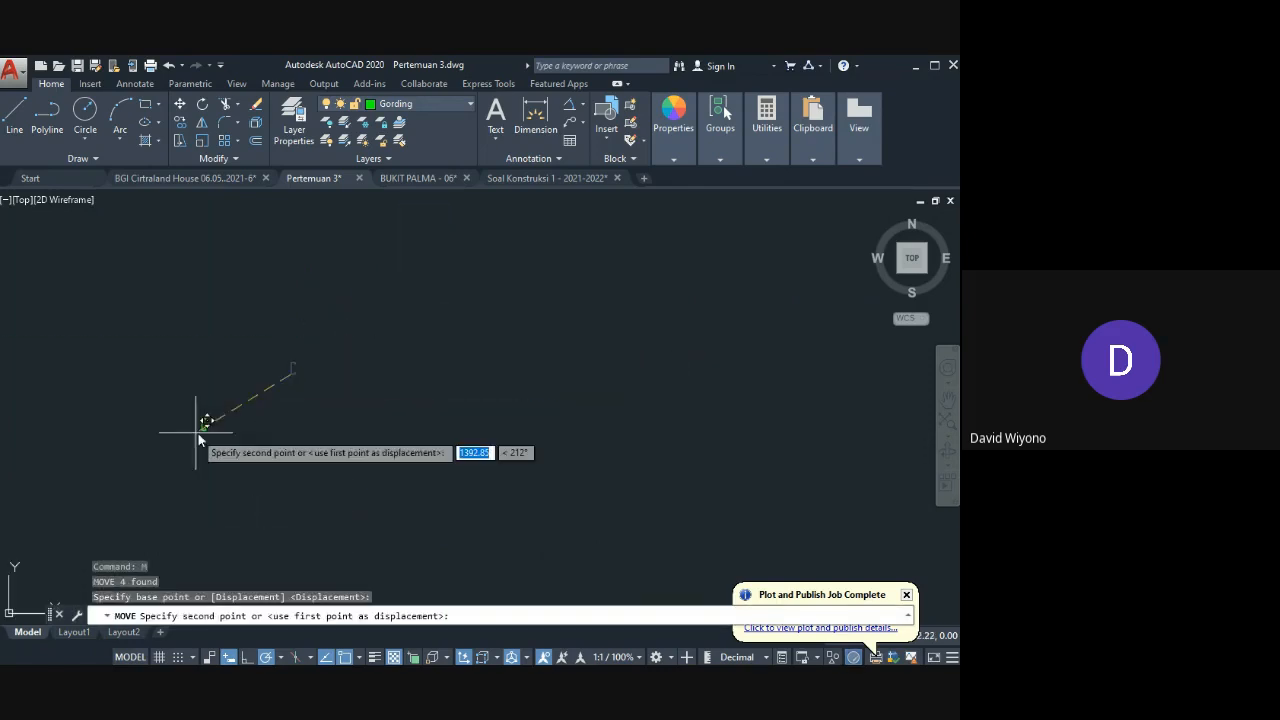
scroll(198, 433, "up", 4)
middle_click_drag(300, 371, 467, 428)
scroll(466, 414, "down", 6)
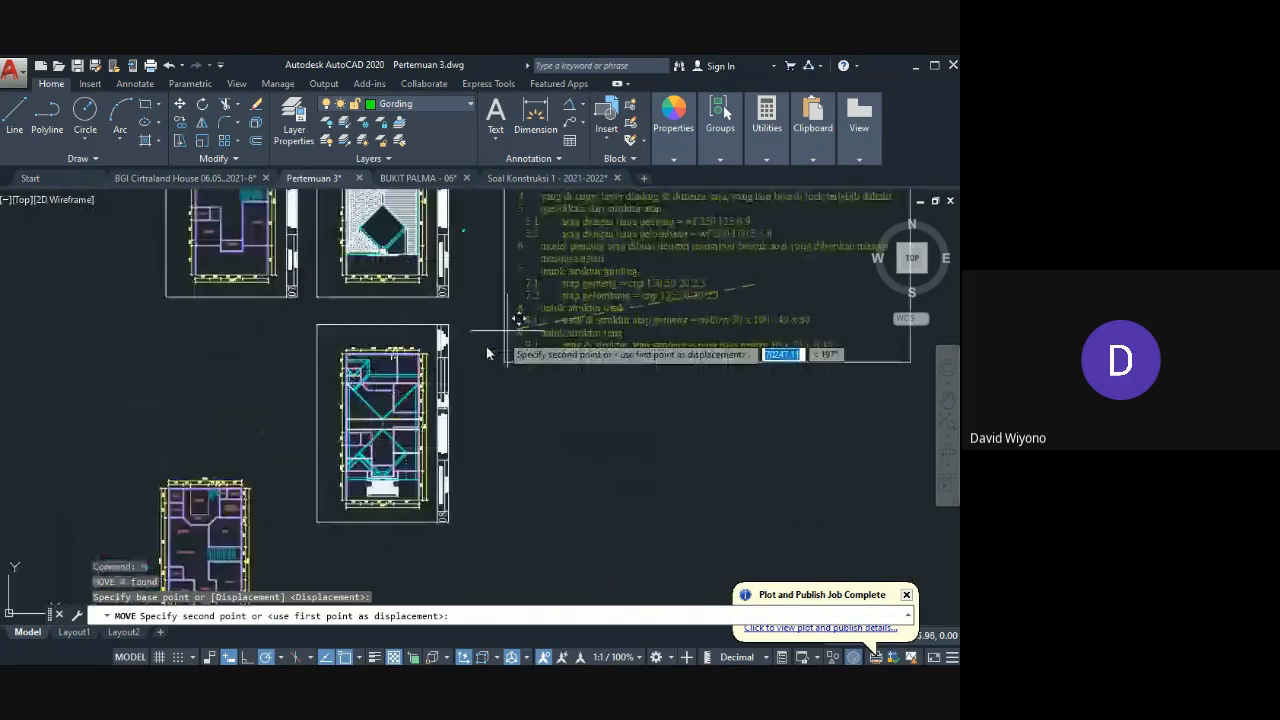
scroll(486, 346, "up", 6)
middle_click_drag(265, 391, 334, 432)
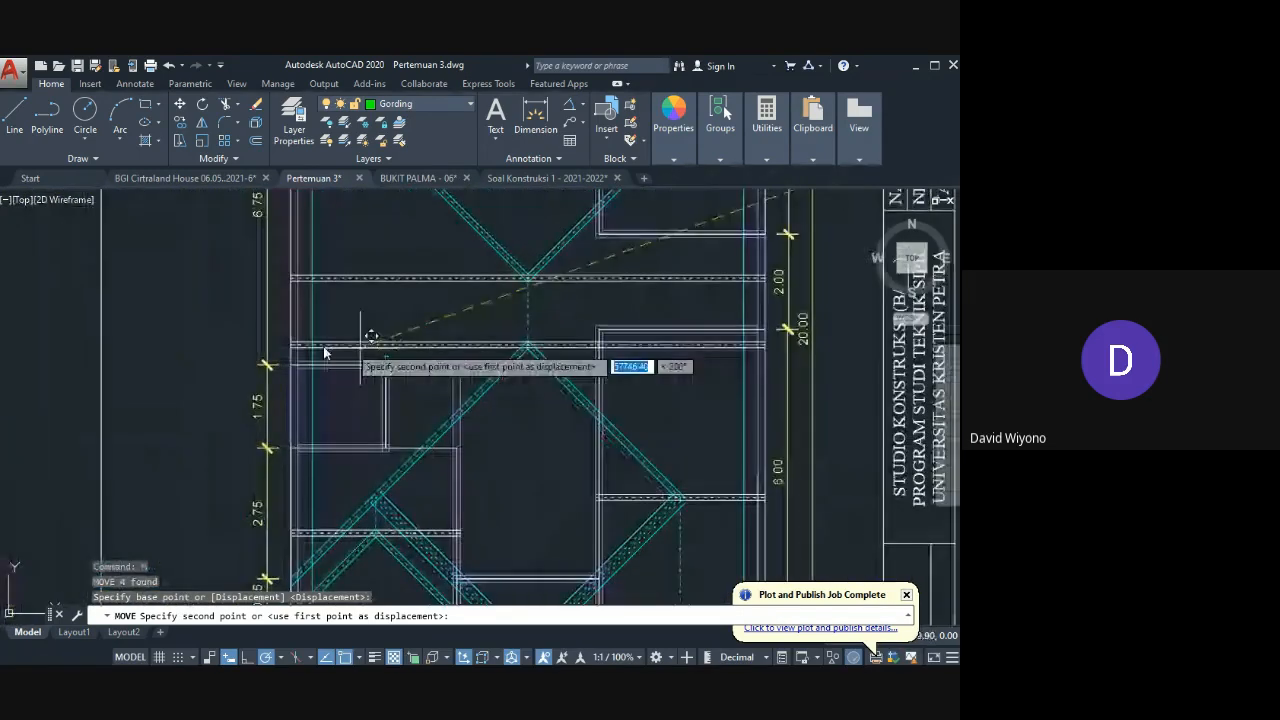
left_click(188, 395)
key("Escape")
scroll(227, 386, "up", 4)
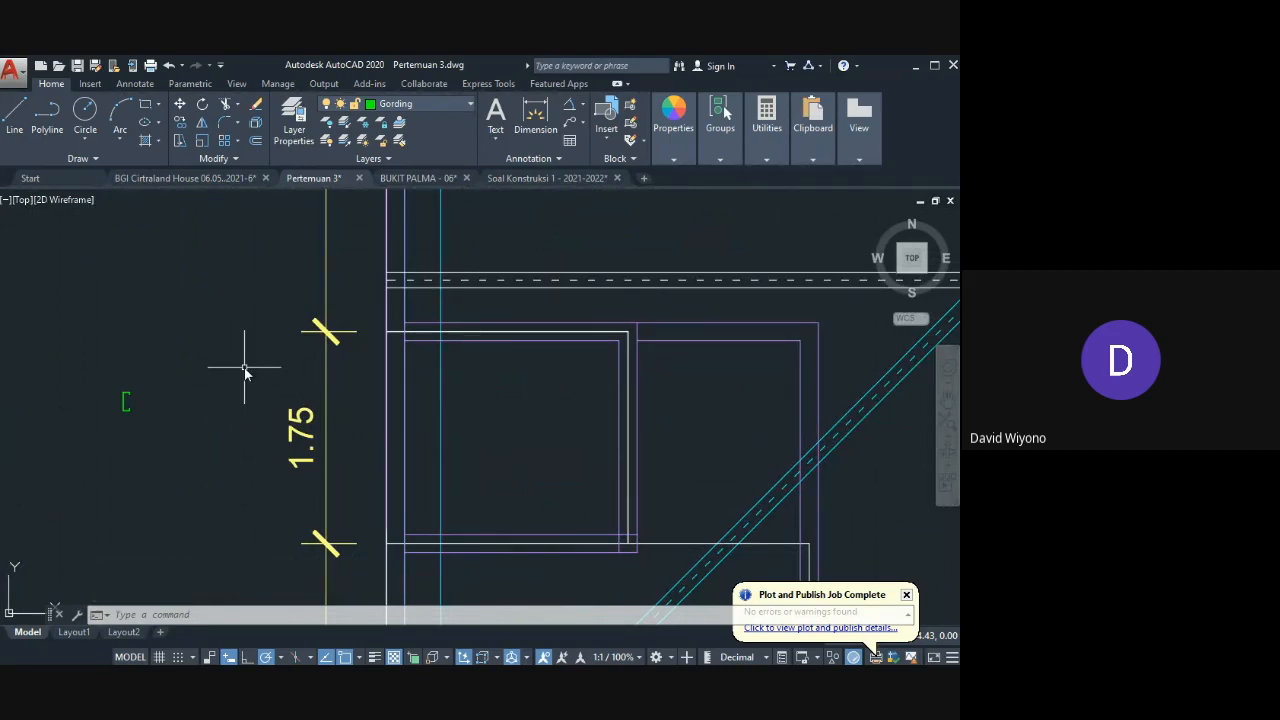
Step: Rotate the whole gording profile 30 degrees about the lower corner of its web
scroll(126, 403, "up", 3)
middle_click_drag(129, 396, 206, 393)
left_click(296, 324)
left_click(150, 489)
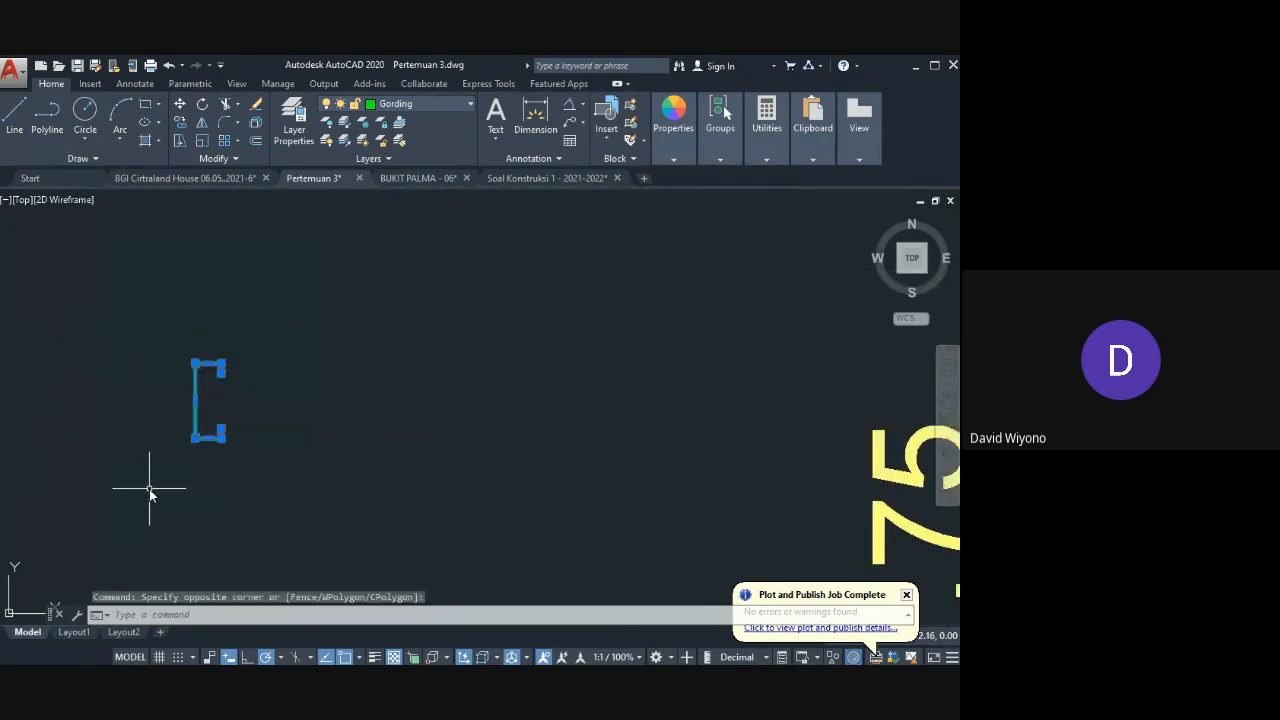
type("RO")
key("Return")
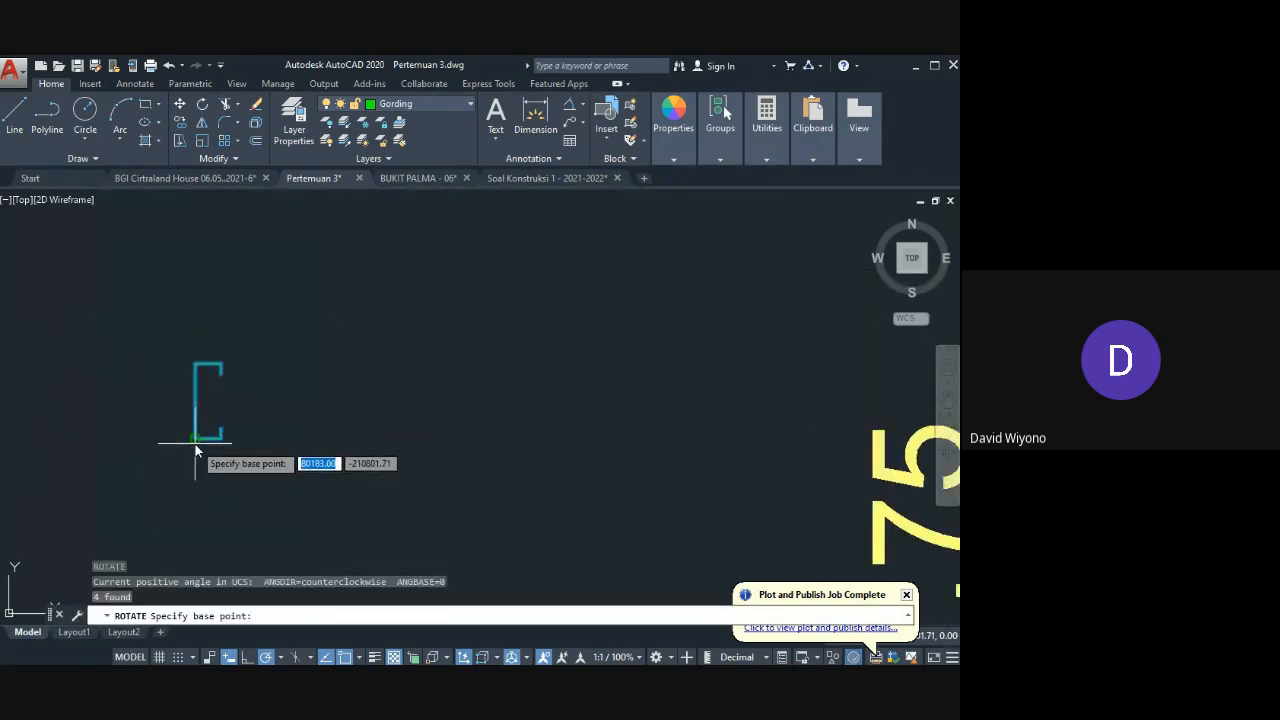
left_click(195, 441)
type("30")
key("Return")
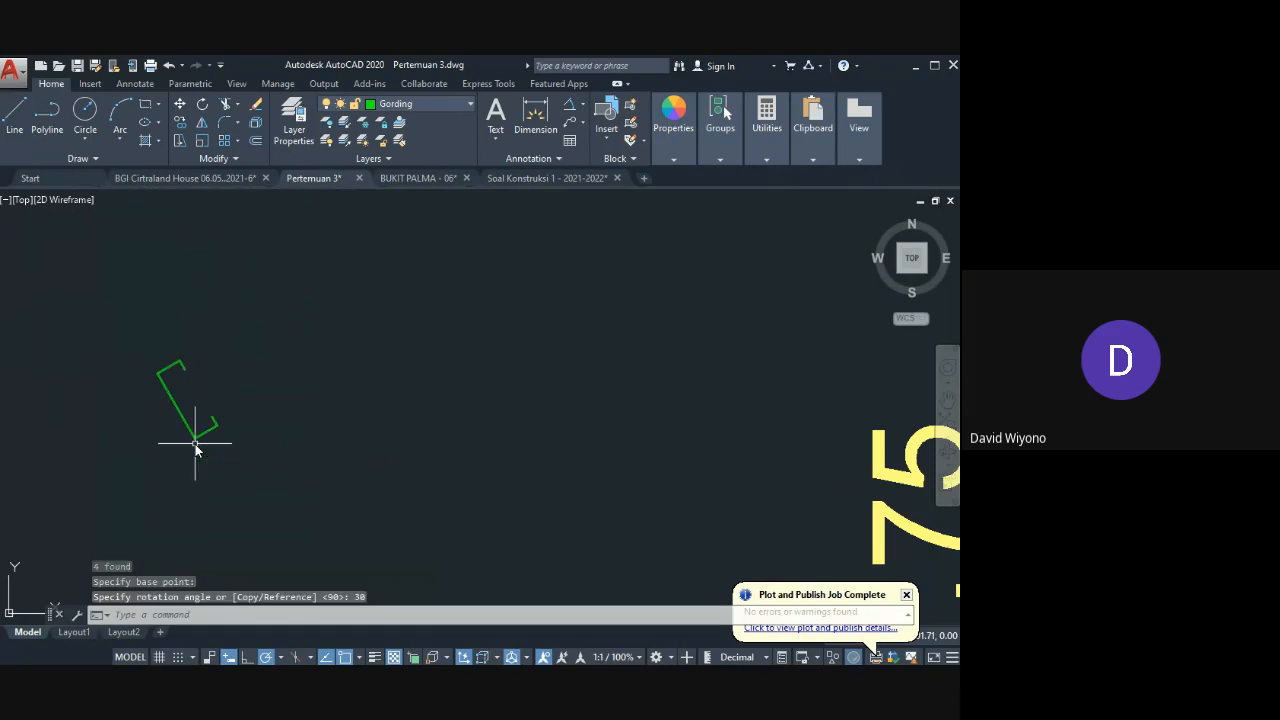
middle_click_drag(205, 428, 222, 430)
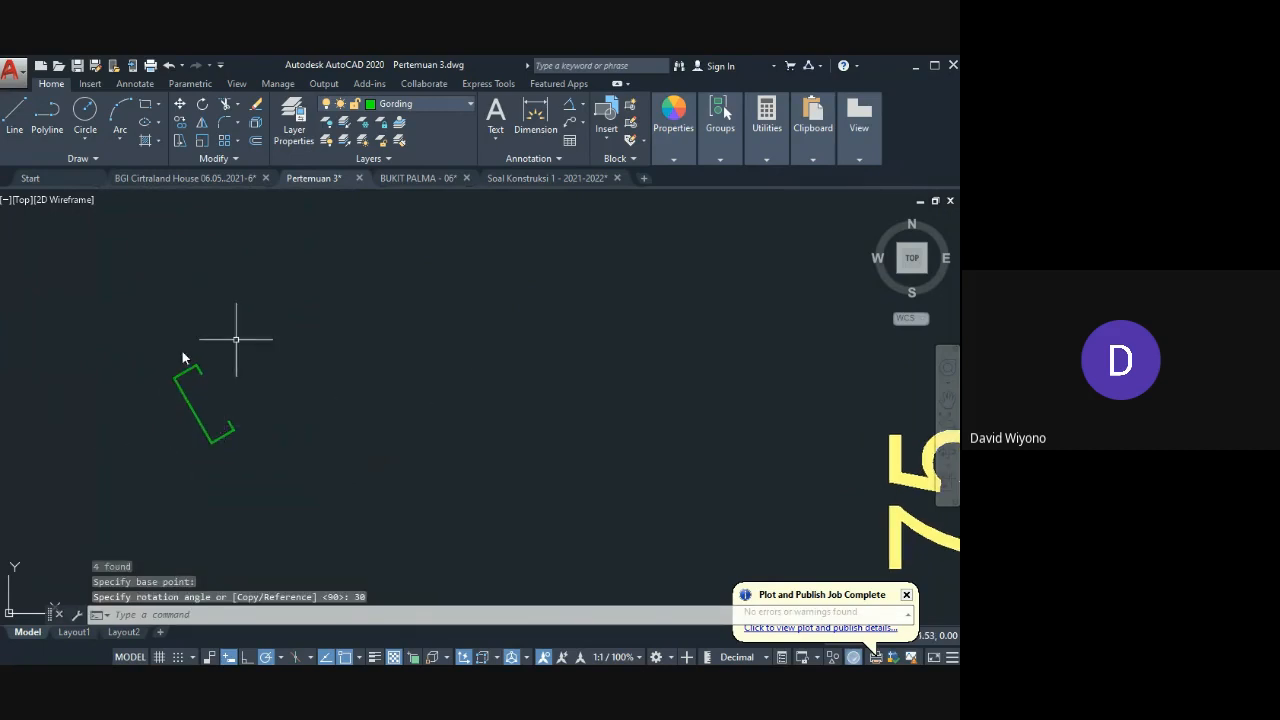
Step: Draw vertical projection lines upward from the rotated profile's upper web corner, upper lip corner and lower lip corner
type("l")
key("Return")
scroll(142, 435, "up", 5)
left_click(222, 356)
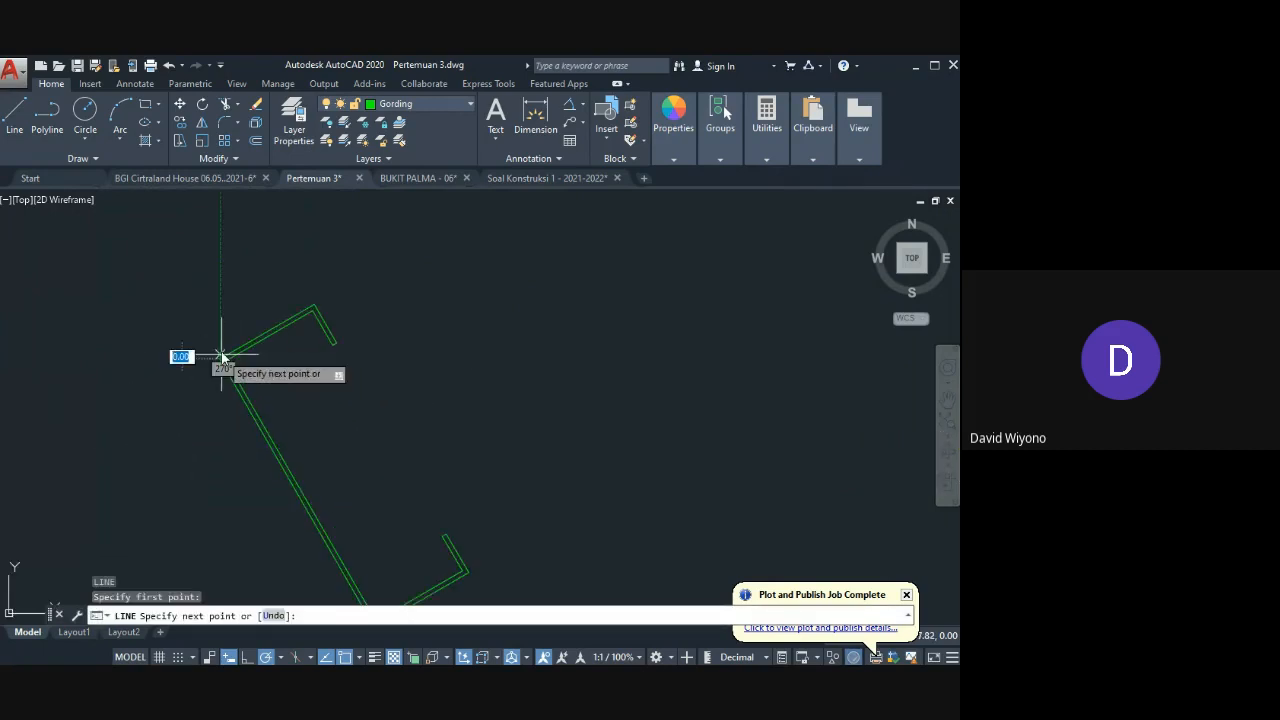
left_click(223, 282)
key("Return")
key("Return")
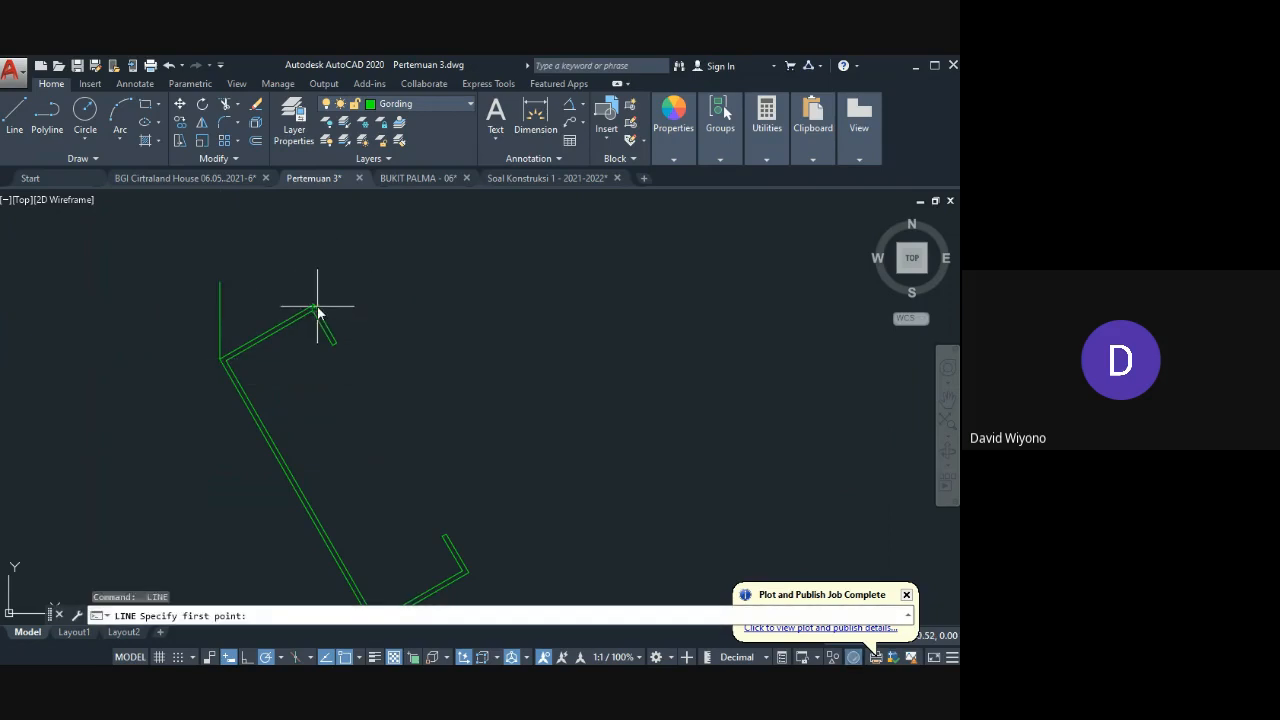
left_click(314, 250)
key("Return")
key("Return")
left_click(467, 573)
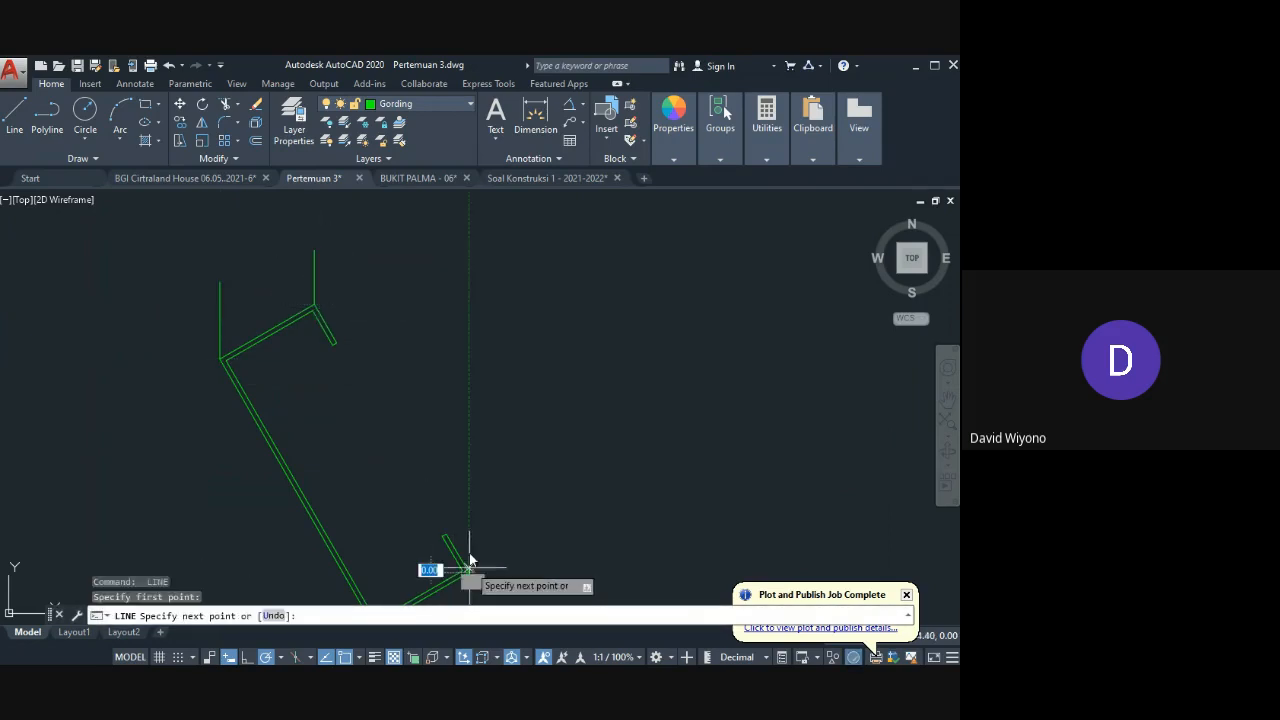
left_click(470, 390)
key("Return")
Step: Move the three projection lines from the upper web corner onto the vertical cyan line near the lower end of the 1.75 dimension
left_click(554, 390)
left_click(428, 441)
left_click(388, 277)
left_click(288, 284)
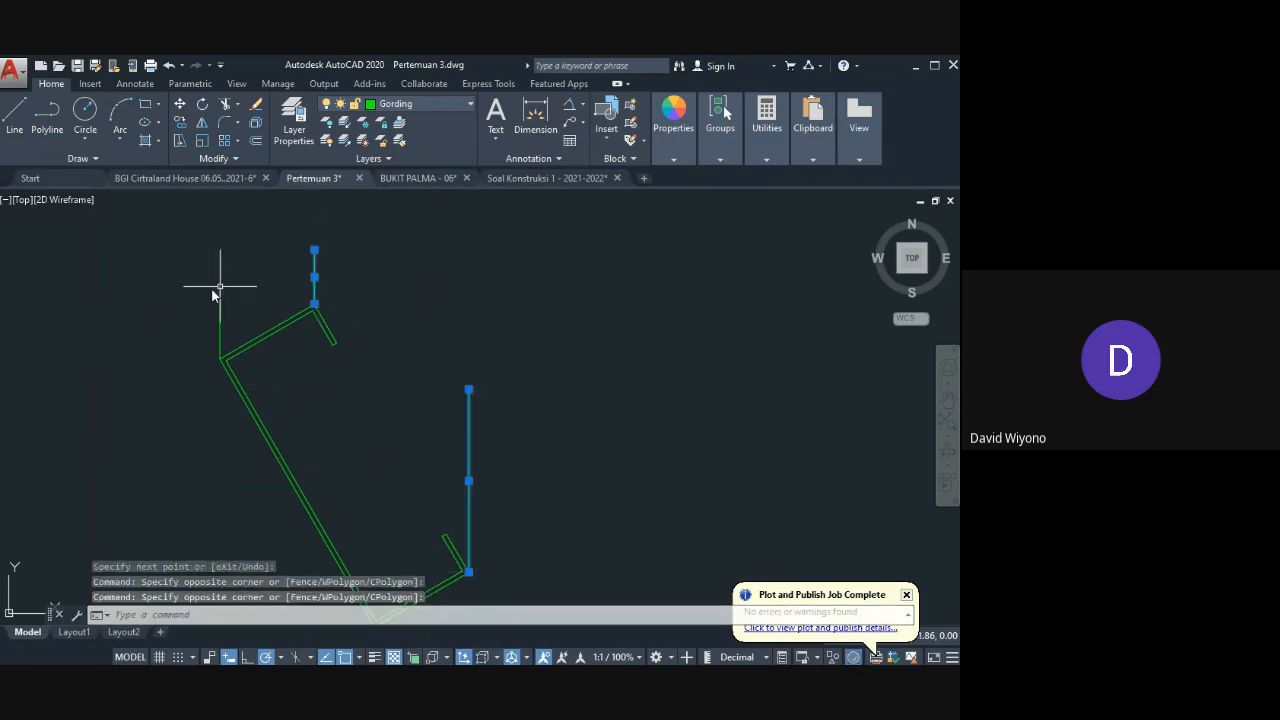
type("m")
key("Return")
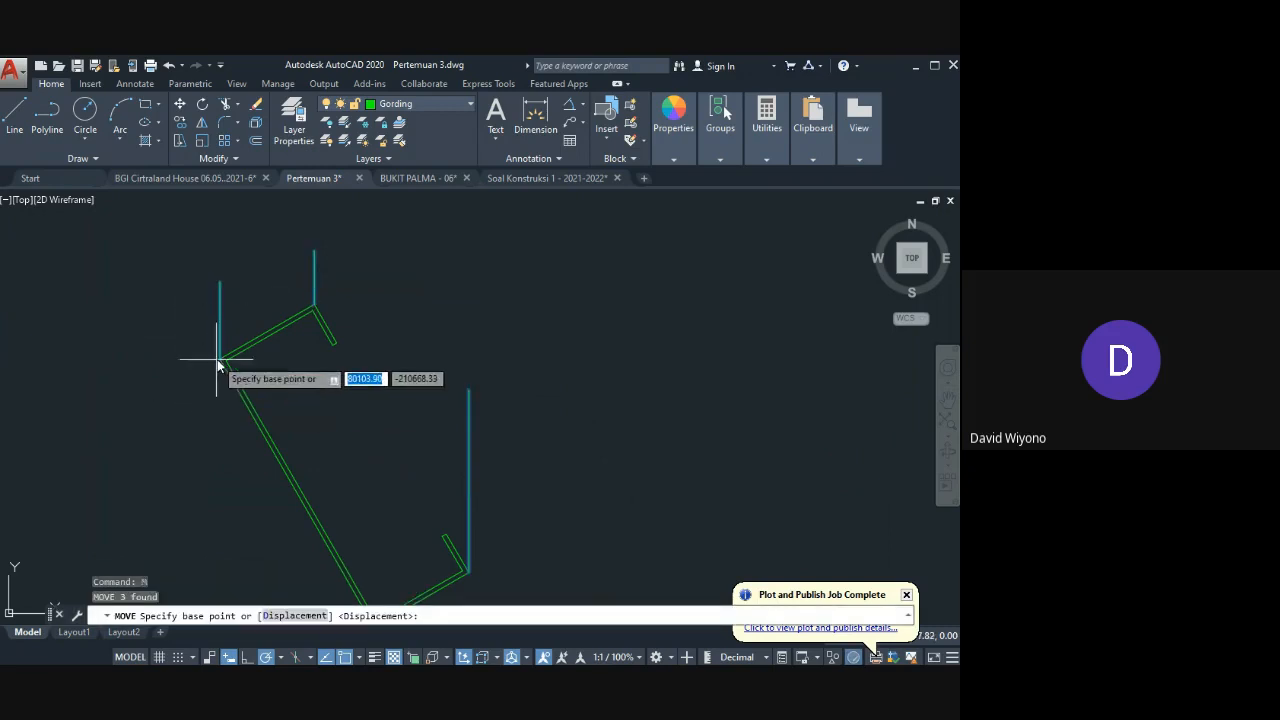
left_click(220, 360)
scroll(306, 447, "up", 8)
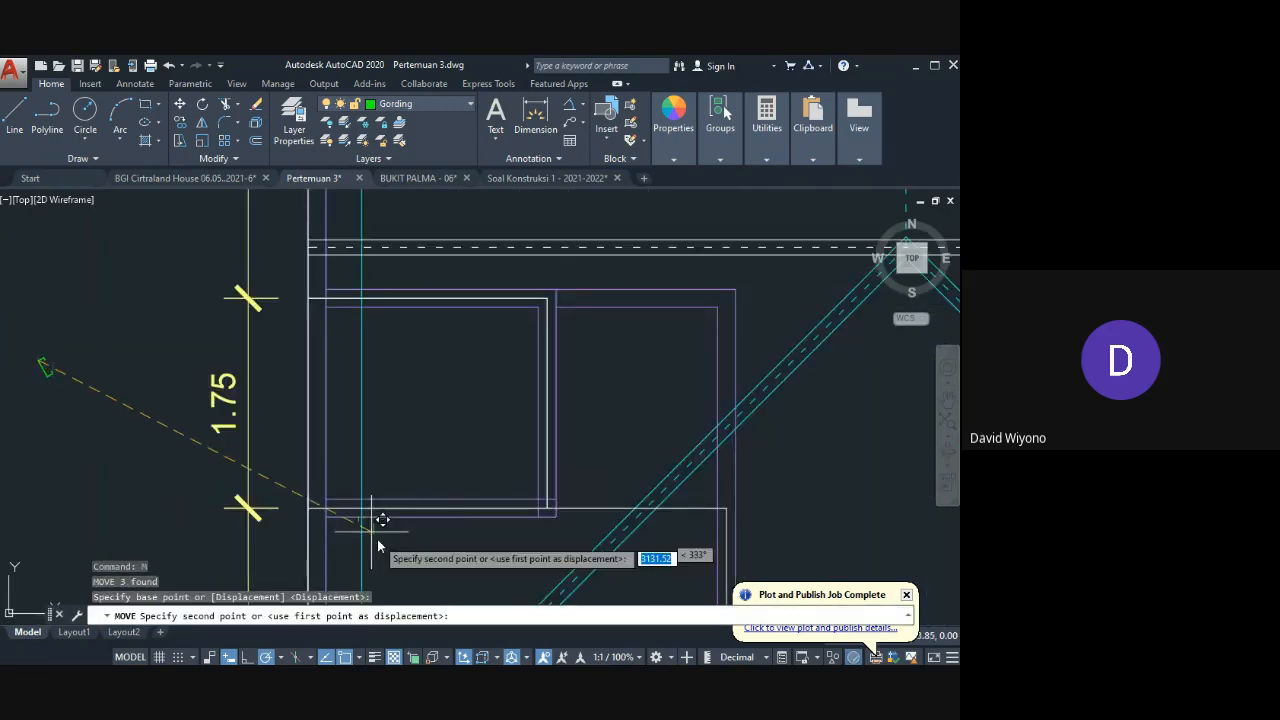
scroll(357, 471, "up", 6)
left_click(316, 483)
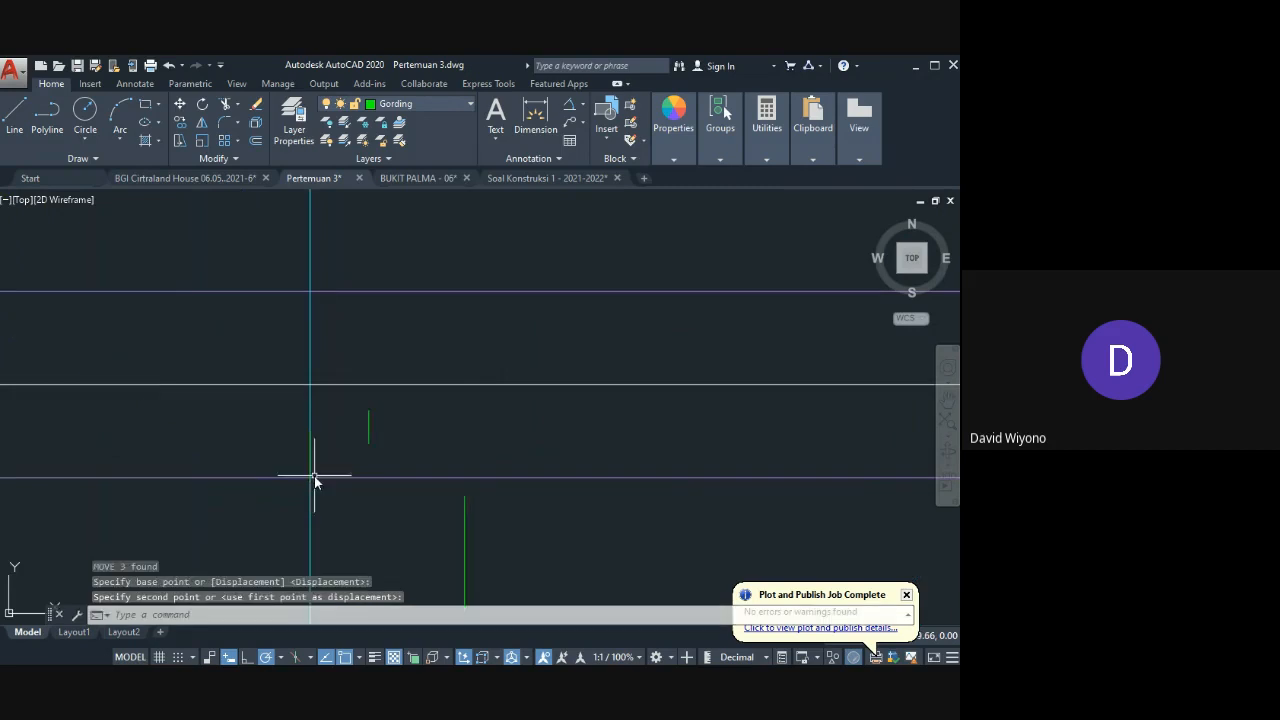
Step: Move the three gording lines 50 to the right of the vertical cyan line
scroll(300, 371, "down", 2)
left_click(251, 286)
left_click(475, 540)
middle_click_drag(487, 507, 380, 457)
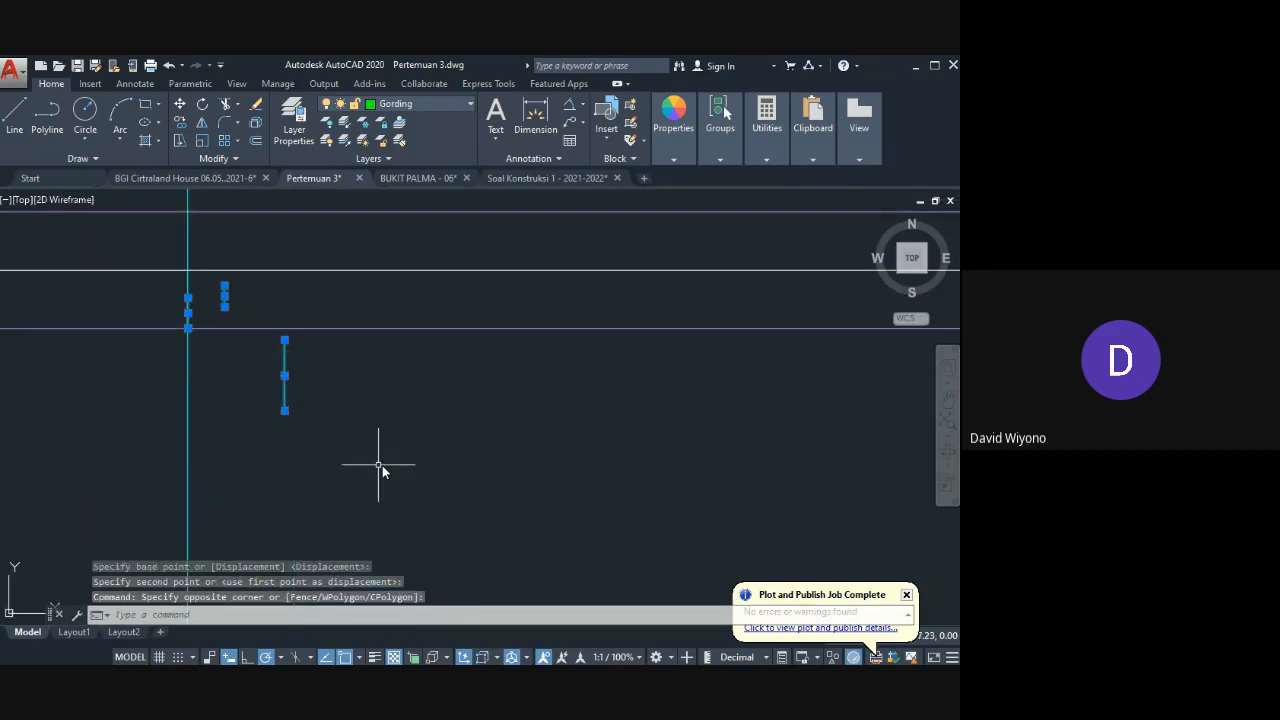
type("m")
key("Return")
left_click(451, 458)
type("50")
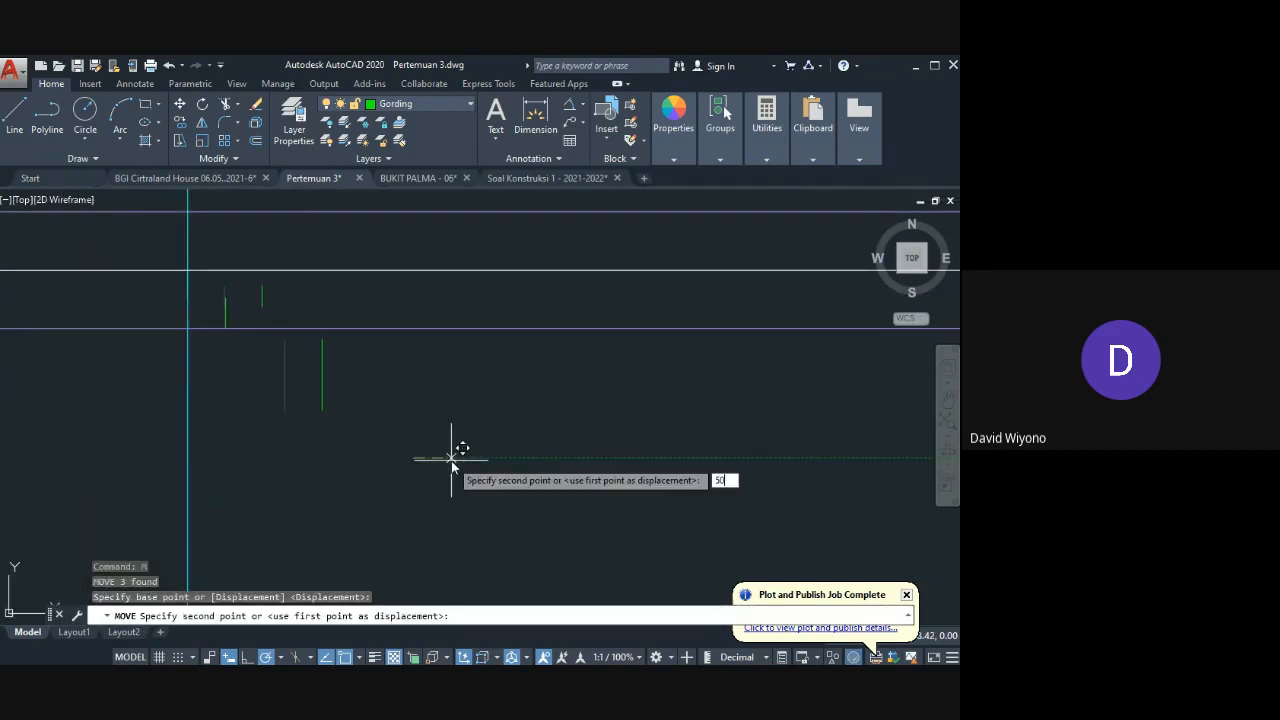
key("Return")
Step: Extend the three vertical gording lines up and down to the dashed centrelines of the diagonal roof members at both ends
scroll(347, 426, "down", 2)
middle_click_drag(347, 428, 350, 482)
type("ex")
key("Return")
scroll(302, 400, "down", 3)
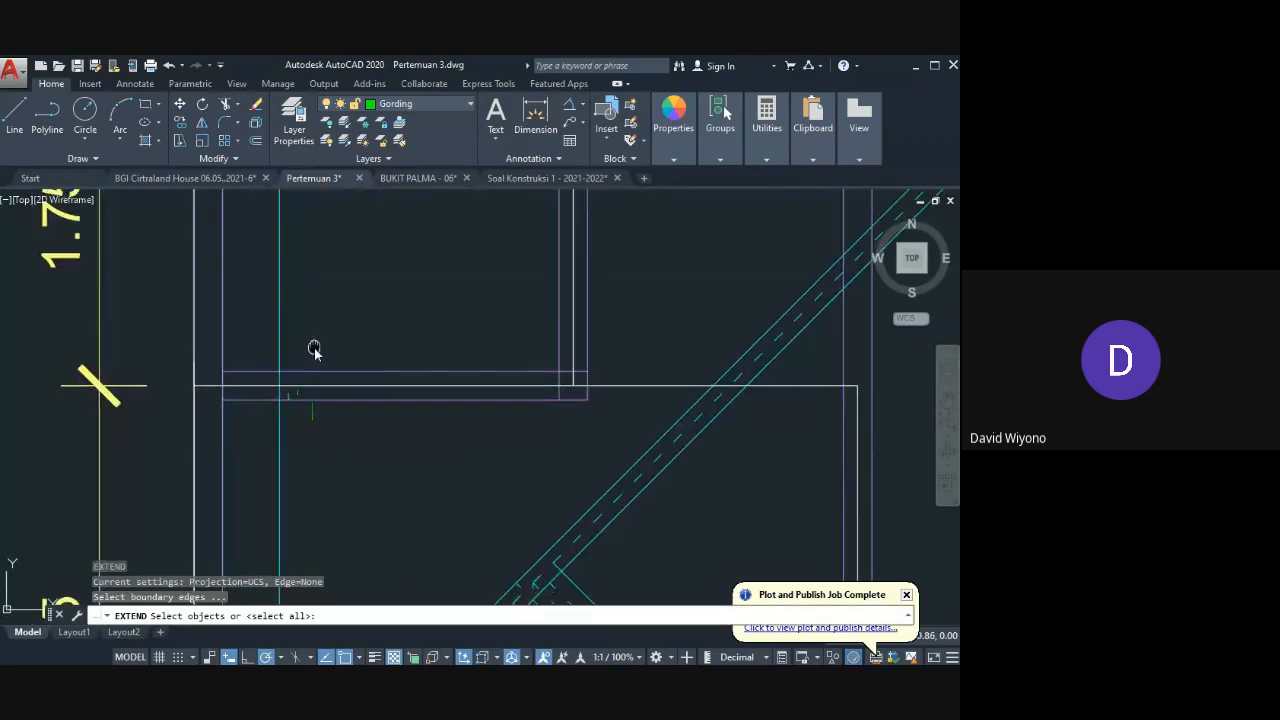
middle_click_drag(333, 222, 337, 523)
middle_click_drag(349, 311, 327, 508)
middle_click_drag(364, 257, 378, 439)
scroll(360, 320, "down", 3)
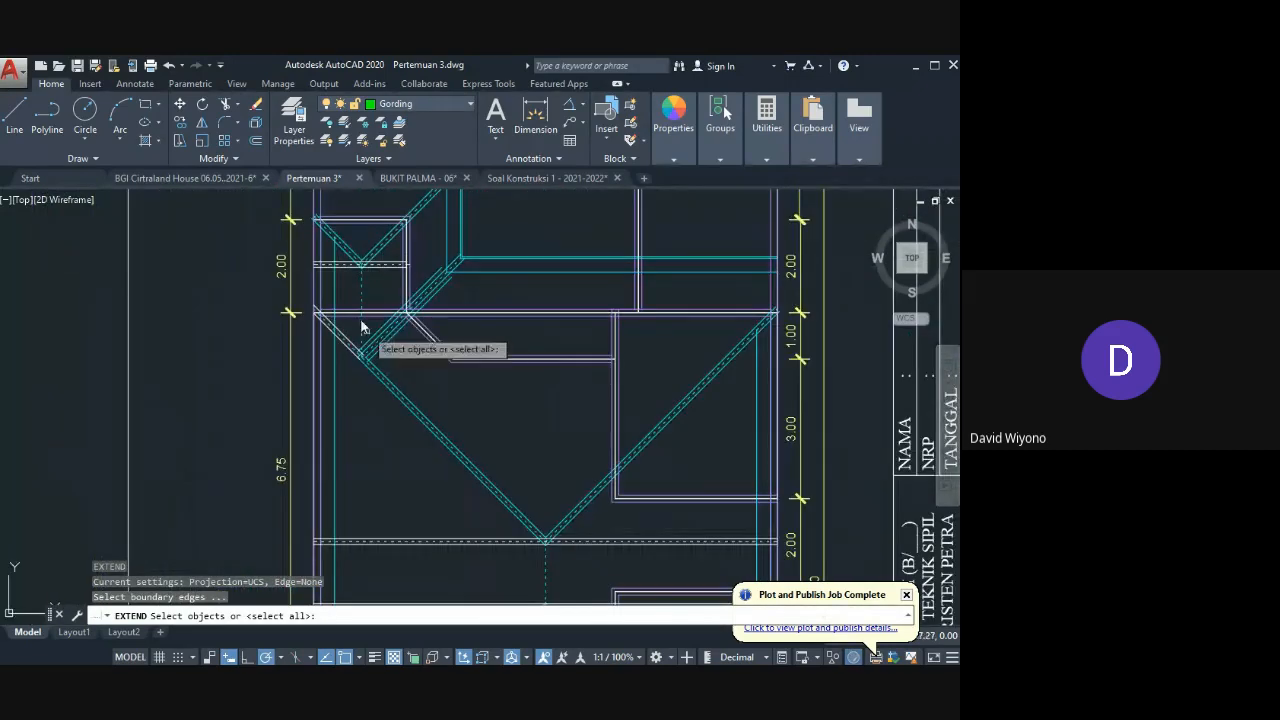
scroll(350, 263, "up", 3)
left_click(367, 242)
scroll(420, 445, "down", 4)
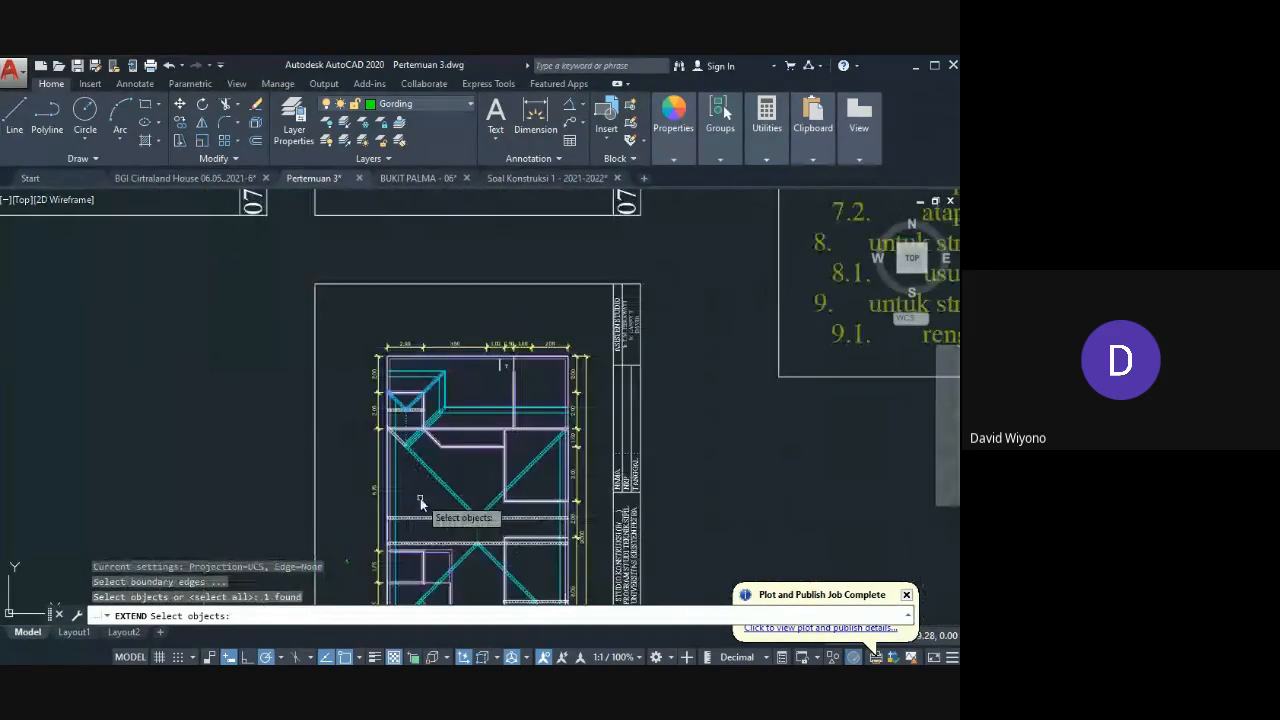
scroll(412, 430, "up", 4)
left_click(341, 391)
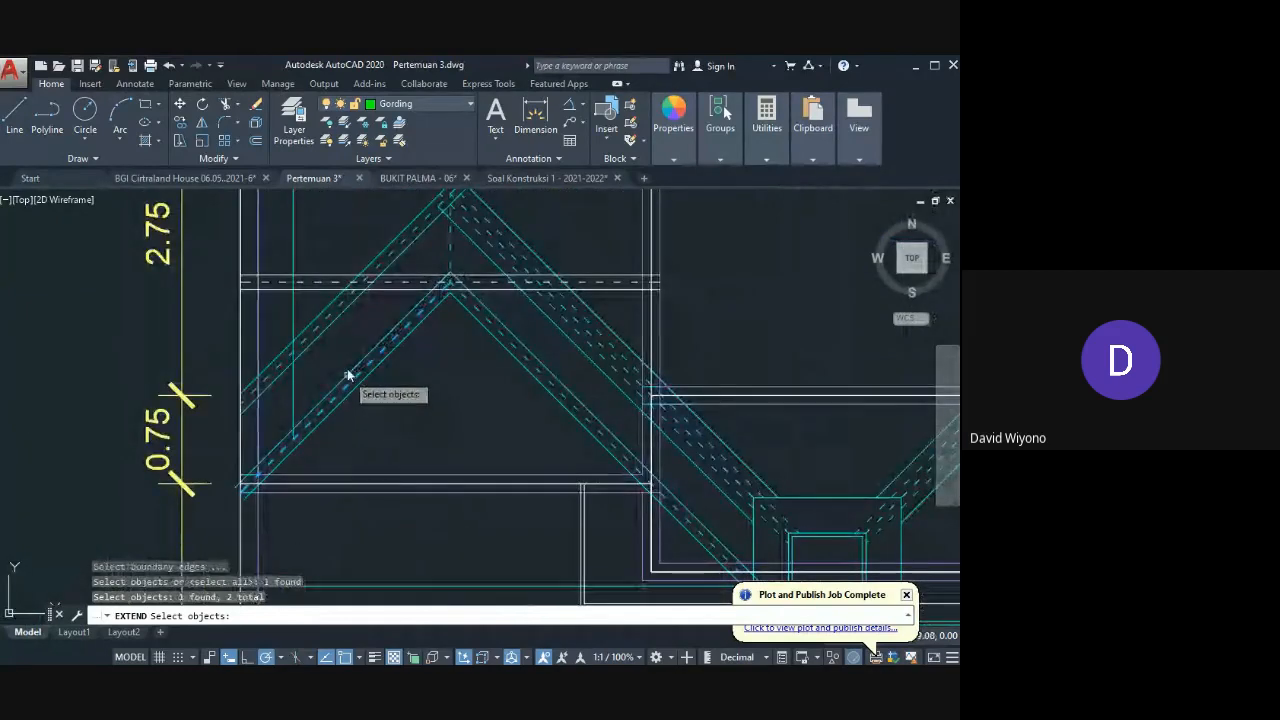
scroll(346, 335, "down", 3)
scroll(335, 410, "up", 4)
scroll(327, 441, "up", 4)
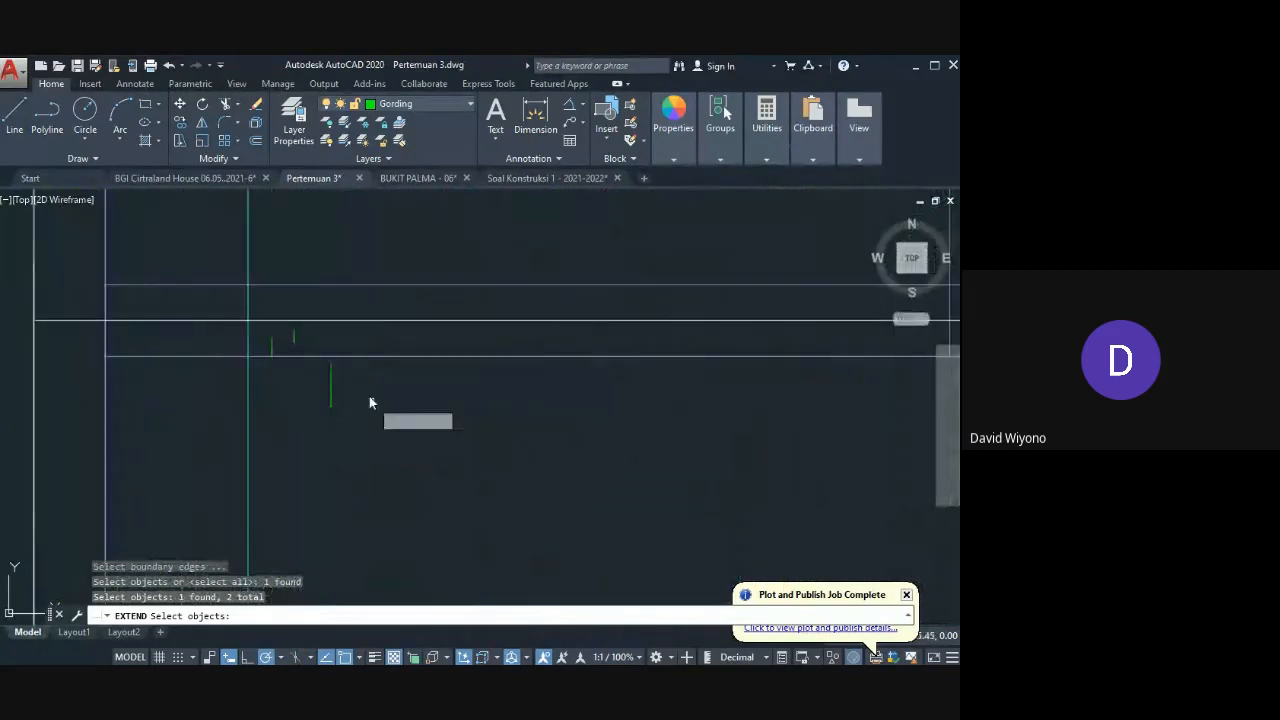
key("Return")
left_click(358, 391)
left_click(312, 380)
left_click(303, 348)
left_click(285, 342)
left_click(280, 350)
left_click(269, 348)
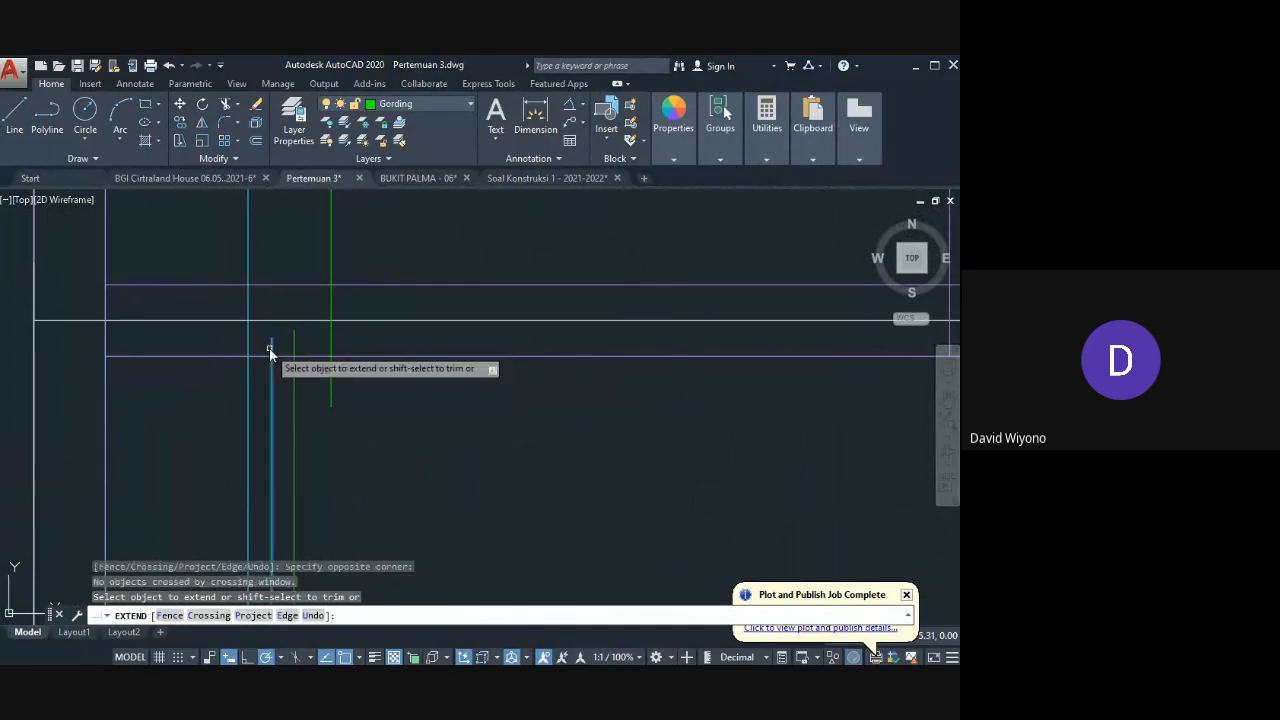
left_click(352, 349)
scroll(345, 364, "down", 4)
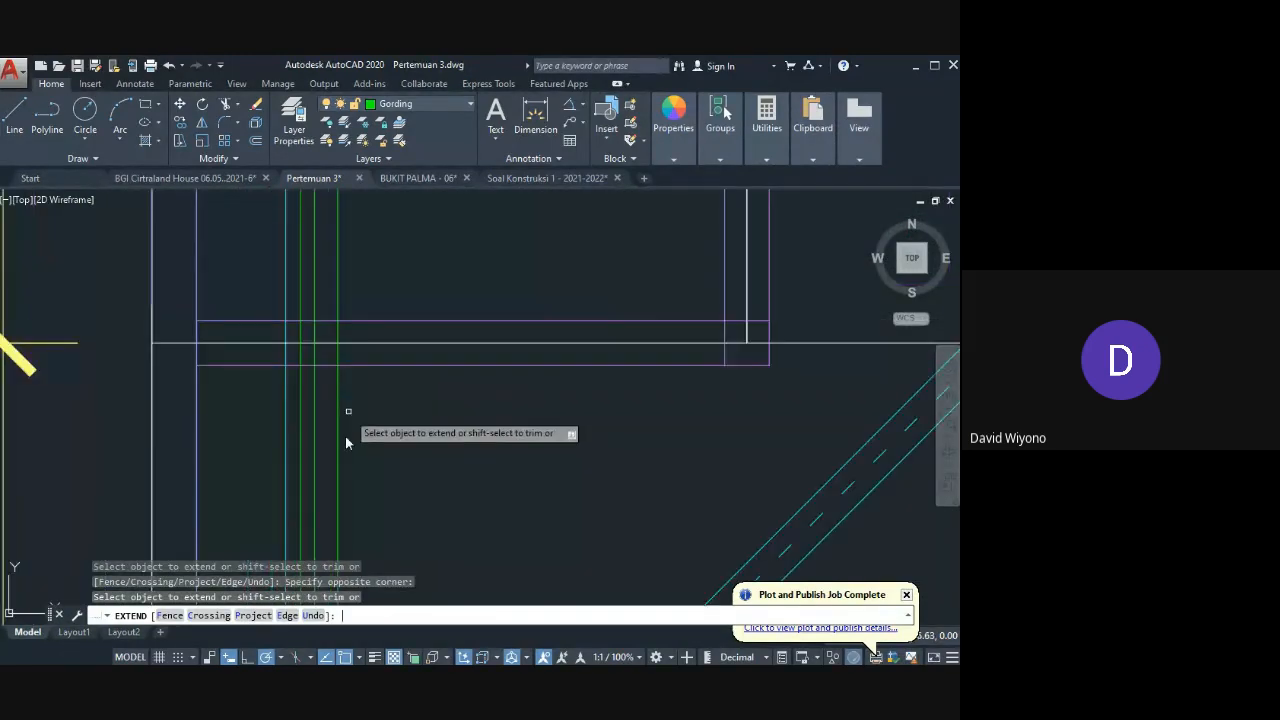
middle_click_drag(356, 345, 354, 499)
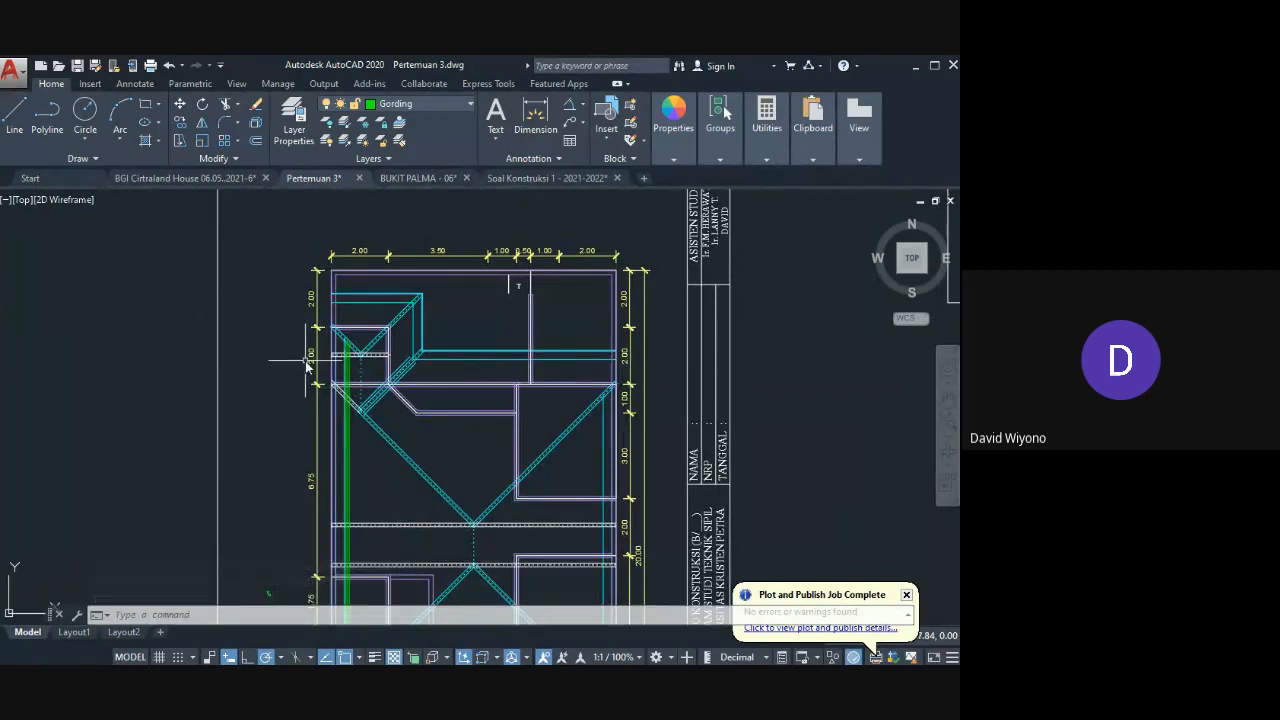
Step: Mirror the three vertical gording lines about the upper-left diagonal centreline to get horizontal ones, keeping the originals
scroll(305, 361, "up", 10)
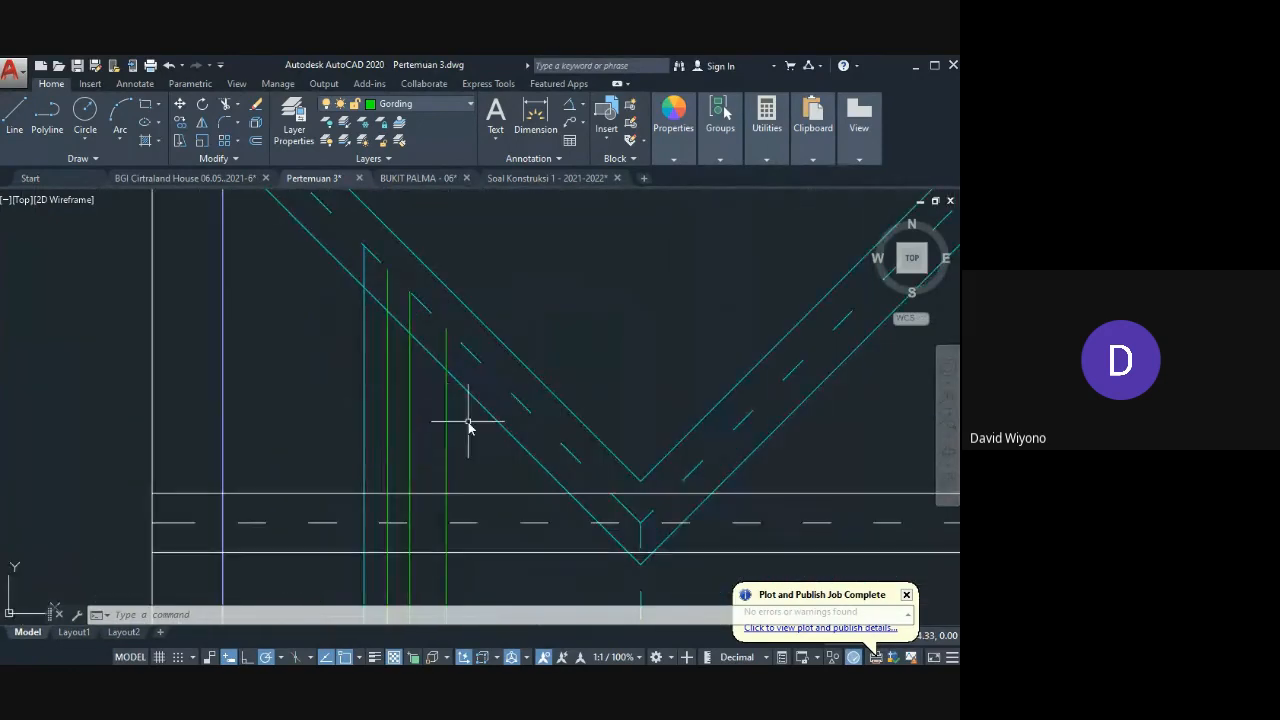
left_click(468, 422)
left_click(380, 435)
middle_click_drag(377, 438, 269, 443)
scroll(268, 442, "down", 2)
type("mi")
key("Return")
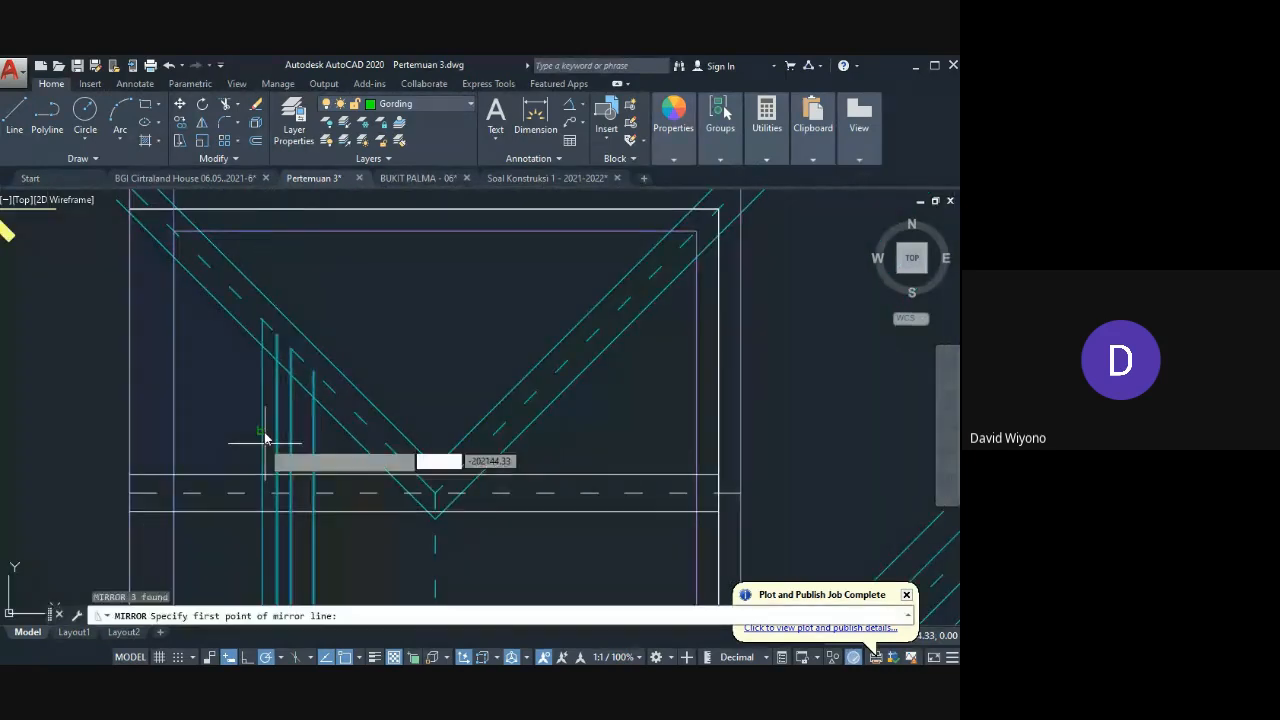
left_click(284, 342)
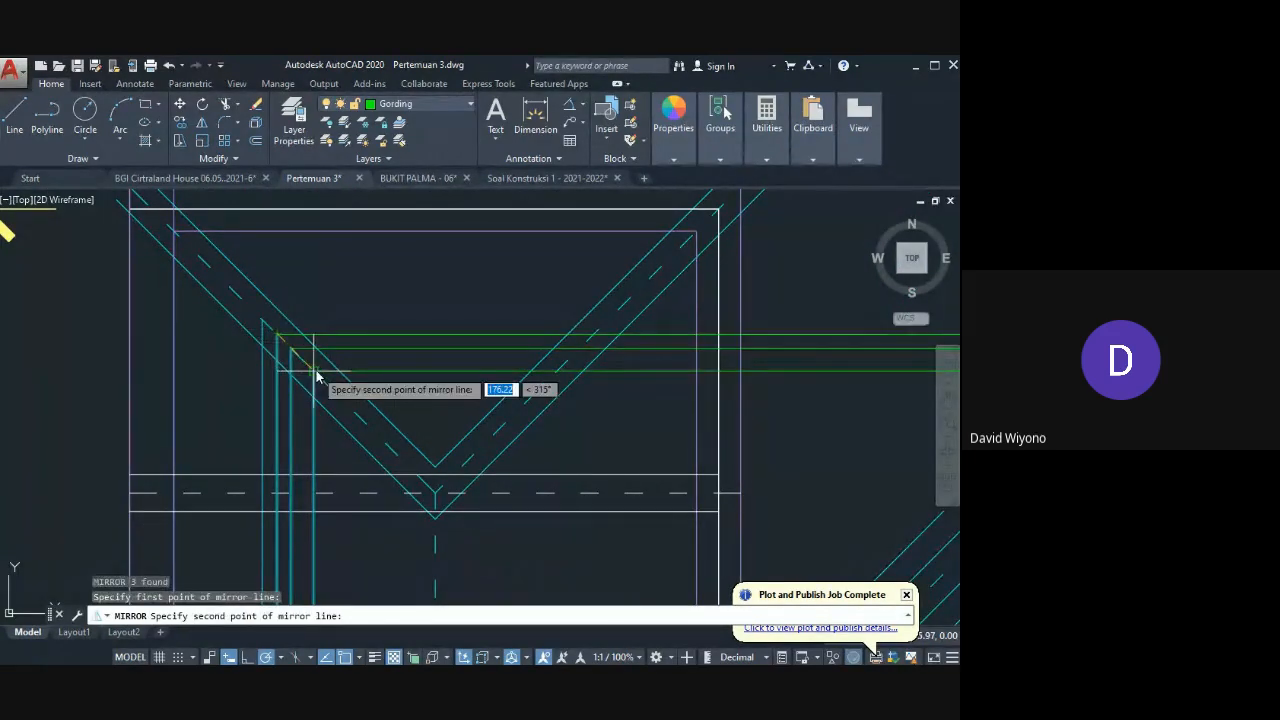
left_click(316, 369)
key("Return")
middle_click_drag(331, 352, 181, 371)
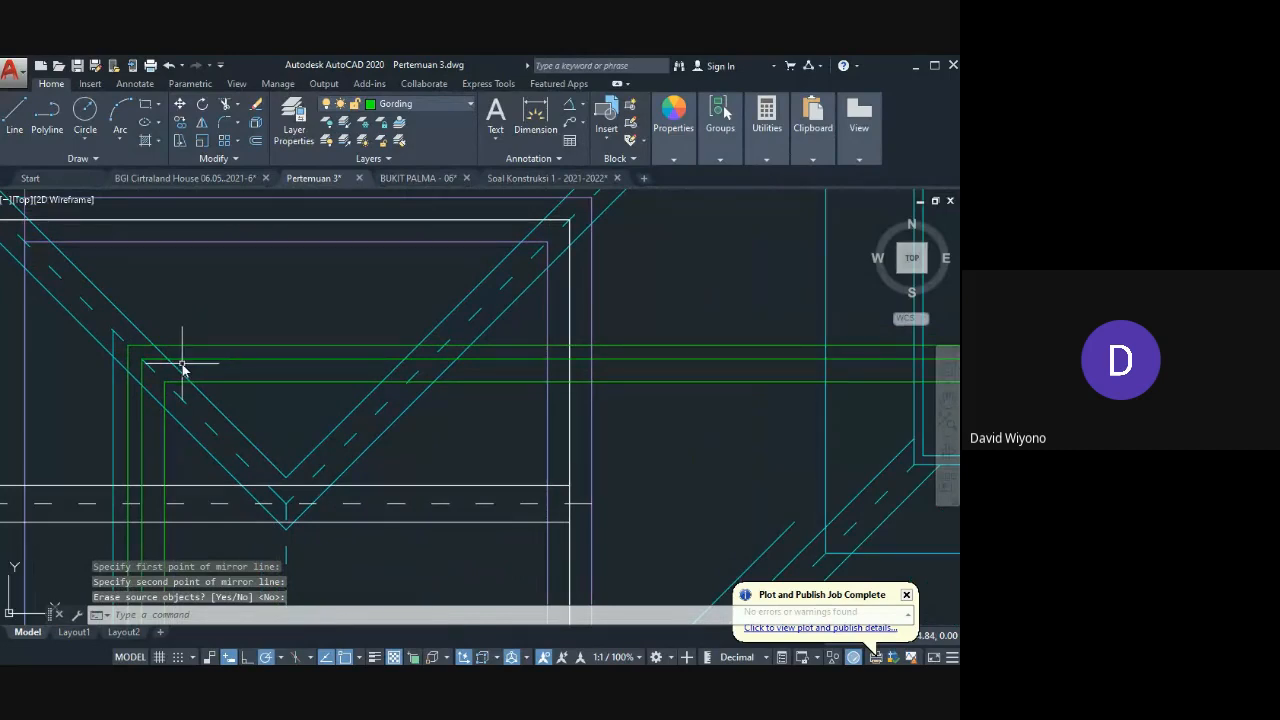
Step: Trim the horizontal gording lines at the dashed centreline of the opposite diagonal of the small roof
type("ts or")
key("Return")
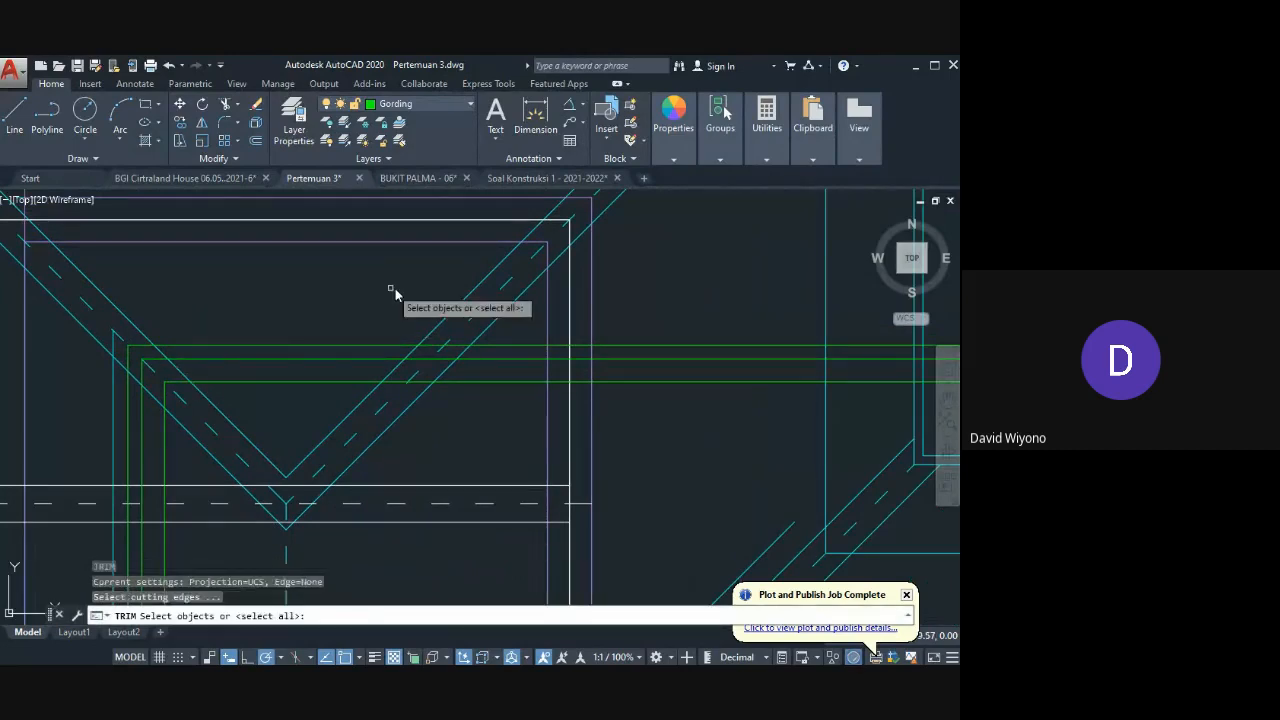
left_click(449, 342)
key("Return")
middle_click_drag(514, 345, 455, 347)
left_click(461, 331)
left_click(436, 405)
key("Return")
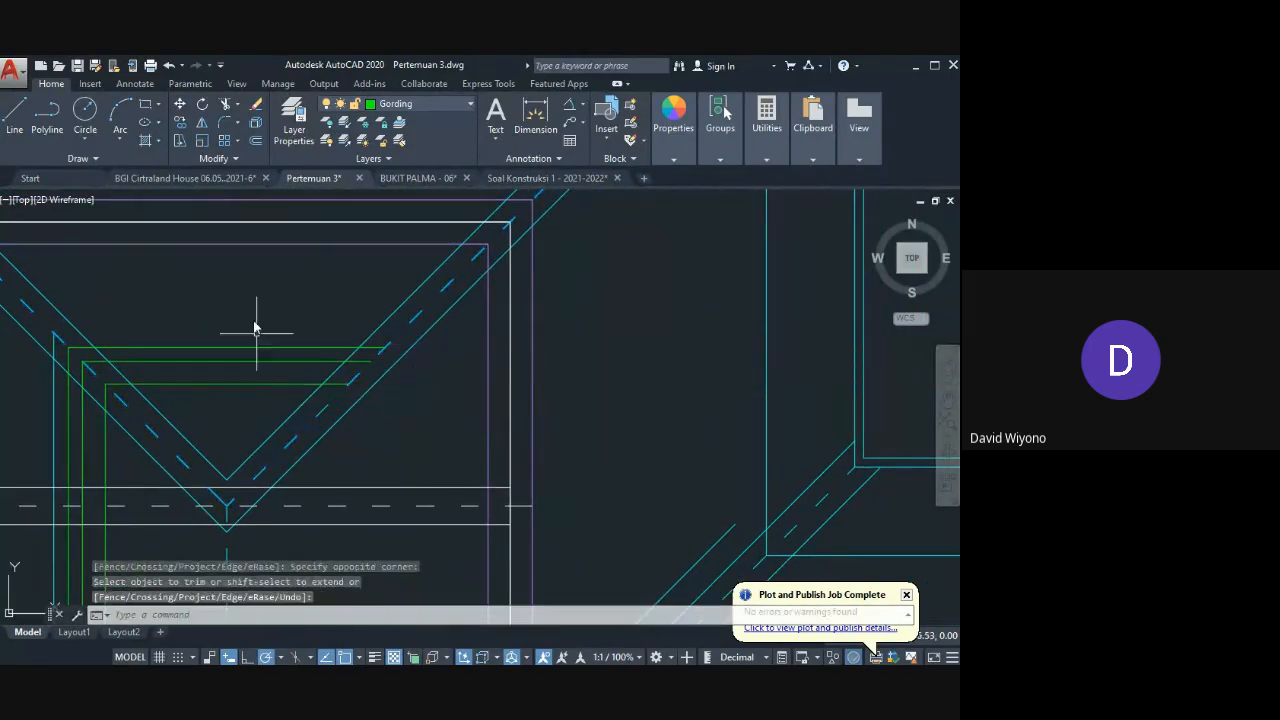
Step: Mirror the trimmed horizontal gording lines about the right diagonal centreline of the small roof, keeping the originals
left_click(256, 328)
left_click(217, 406)
middle_click_drag(217, 406, 246, 320)
type("mi")
key("Return")
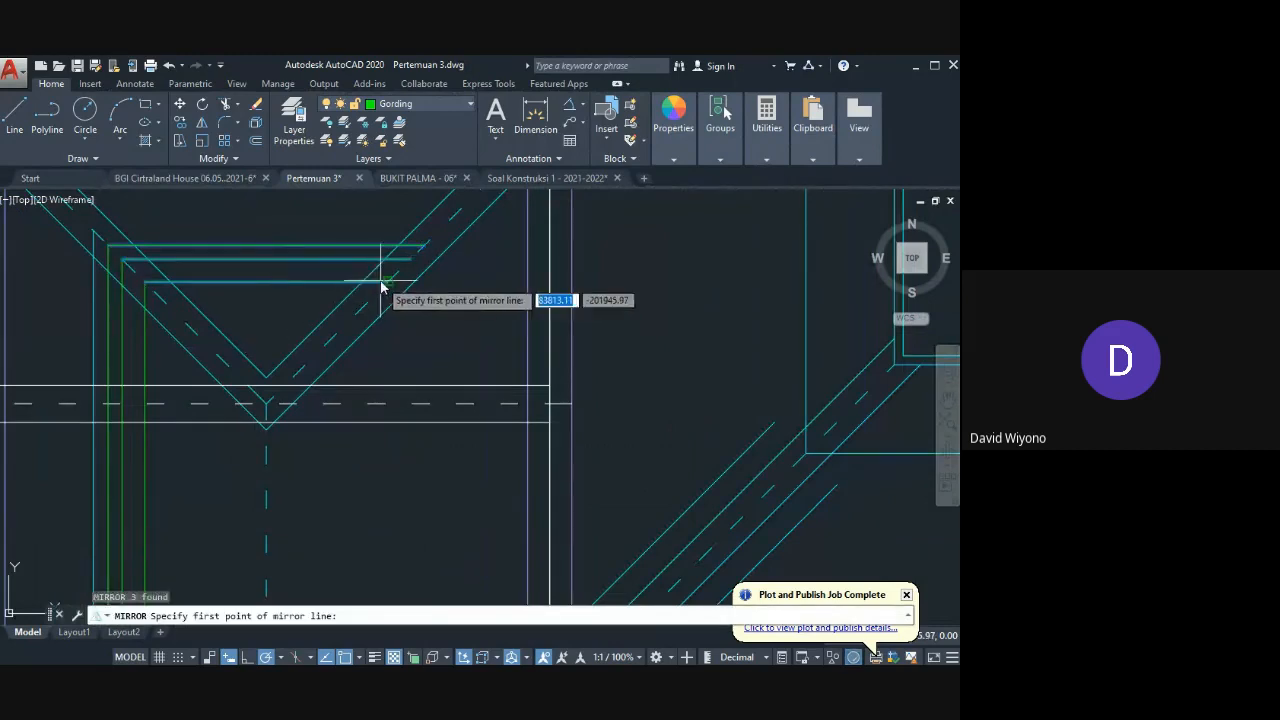
left_click(388, 282)
key("Return")
Step: Extend the newly mirrored vertical gording lines down to the dashed centreline of the long diagonal below
scroll(385, 408, "down", 2)
middle_click_drag(385, 410, 375, 308)
type("ex")
key("Return")
middle_click_drag(423, 449, 343, 280)
left_click(342, 381)
middle_click_drag(342, 381, 346, 491)
key("Return")
left_click(345, 306)
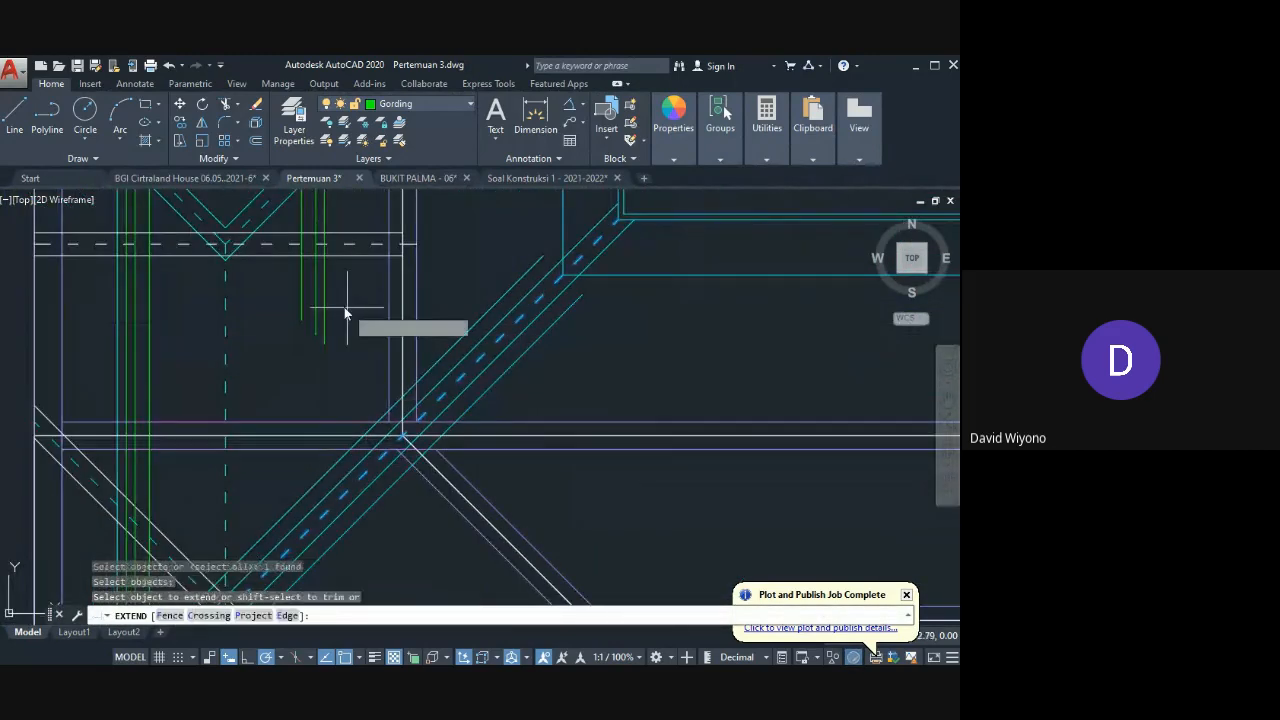
left_click(280, 328)
middle_click_drag(338, 384, 337, 271)
key("Return")
Step: Mirror the extended vertical gording lines about the long diagonal's centreline to continue horizontally to the right
left_click(337, 271)
left_click(288, 266)
middle_click_drag(298, 403, 263, 313)
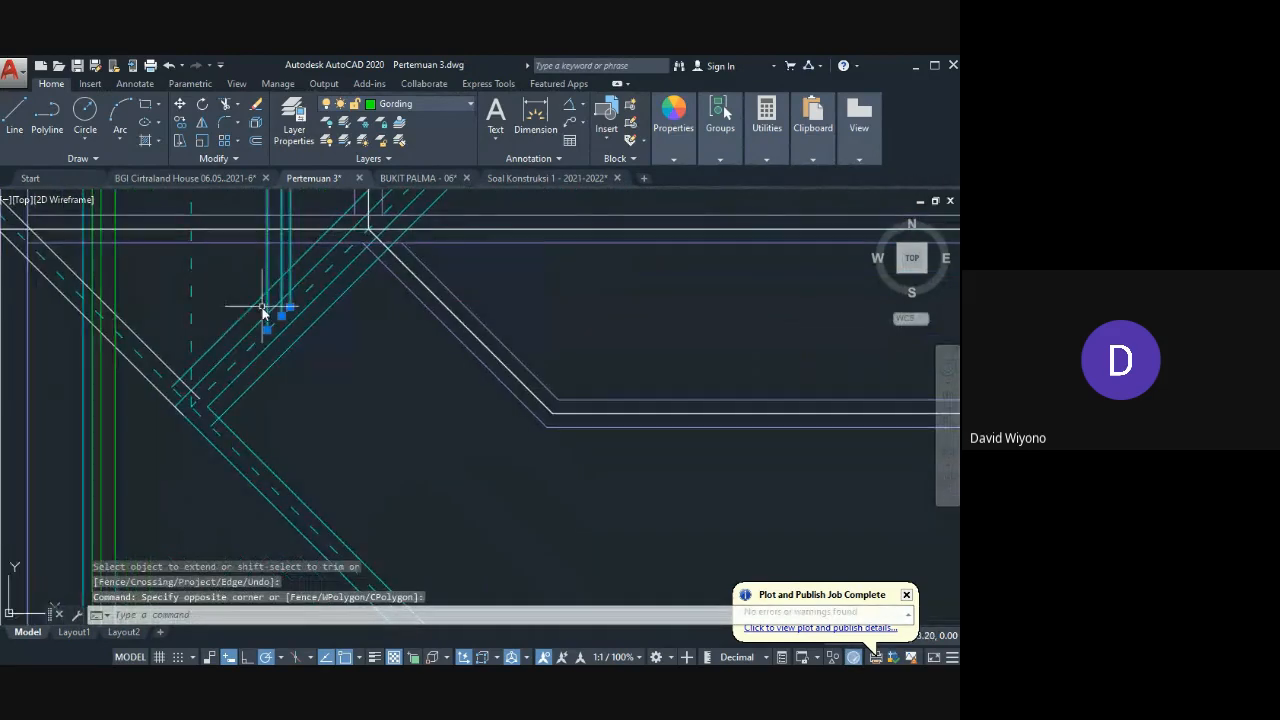
type("mi")
key("Return")
scroll(270, 330, "up", 3)
left_click(256, 314)
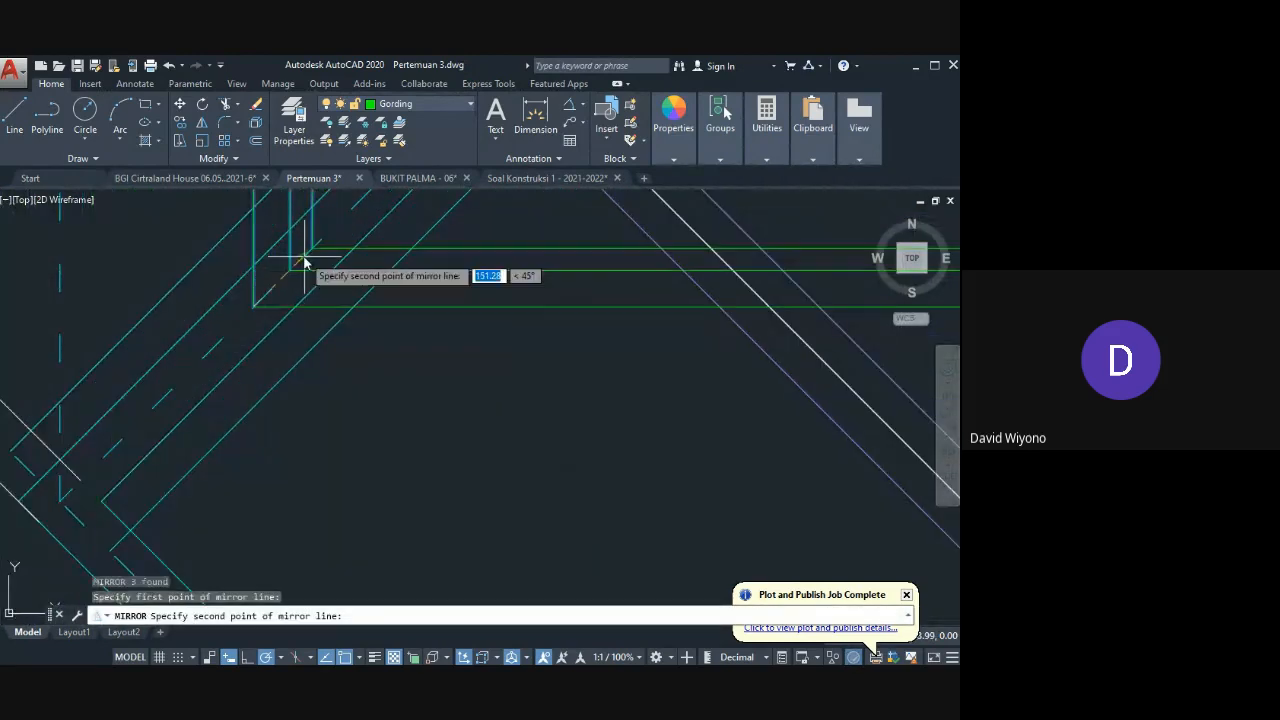
left_click(305, 280)
scroll(306, 284, "down", 2)
Step: Extend the new horizontal gording lines to the dashed centreline of the large roof's right diagonal
middle_click_drag(229, 357, 91, 370)
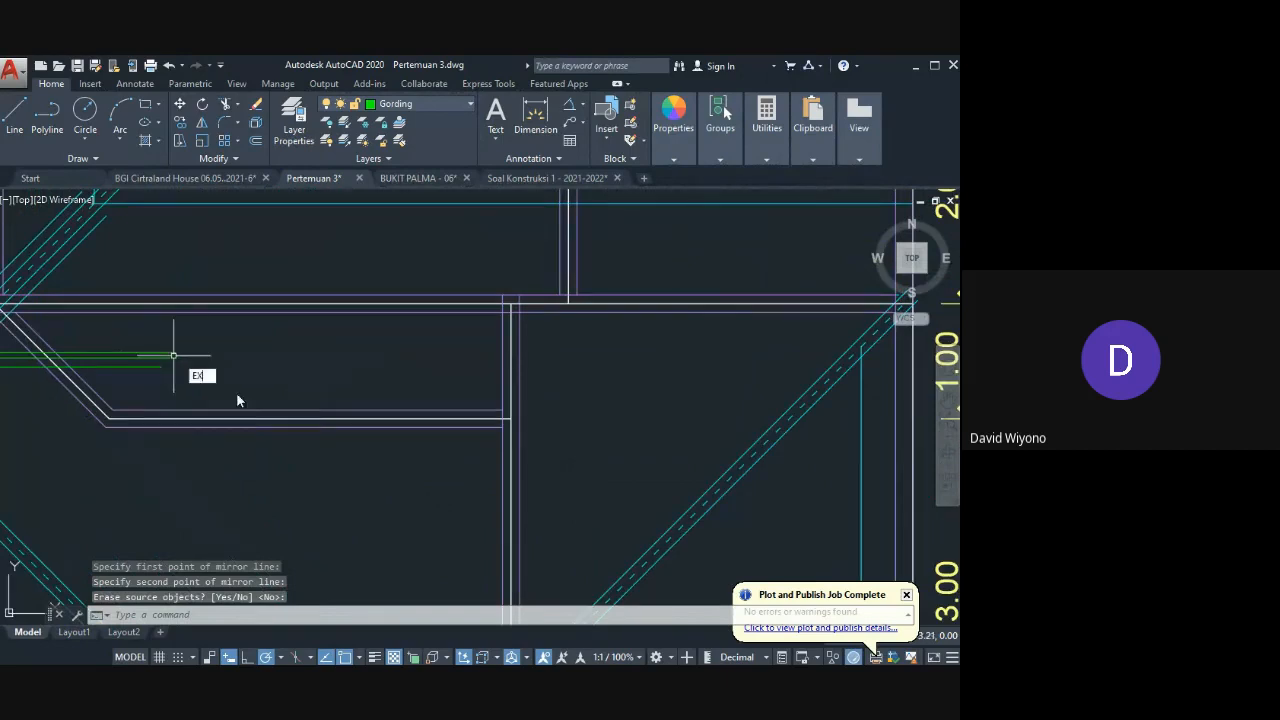
type("ex")
key("Return")
middle_click_drag(231, 408, 343, 420)
left_click(329, 417)
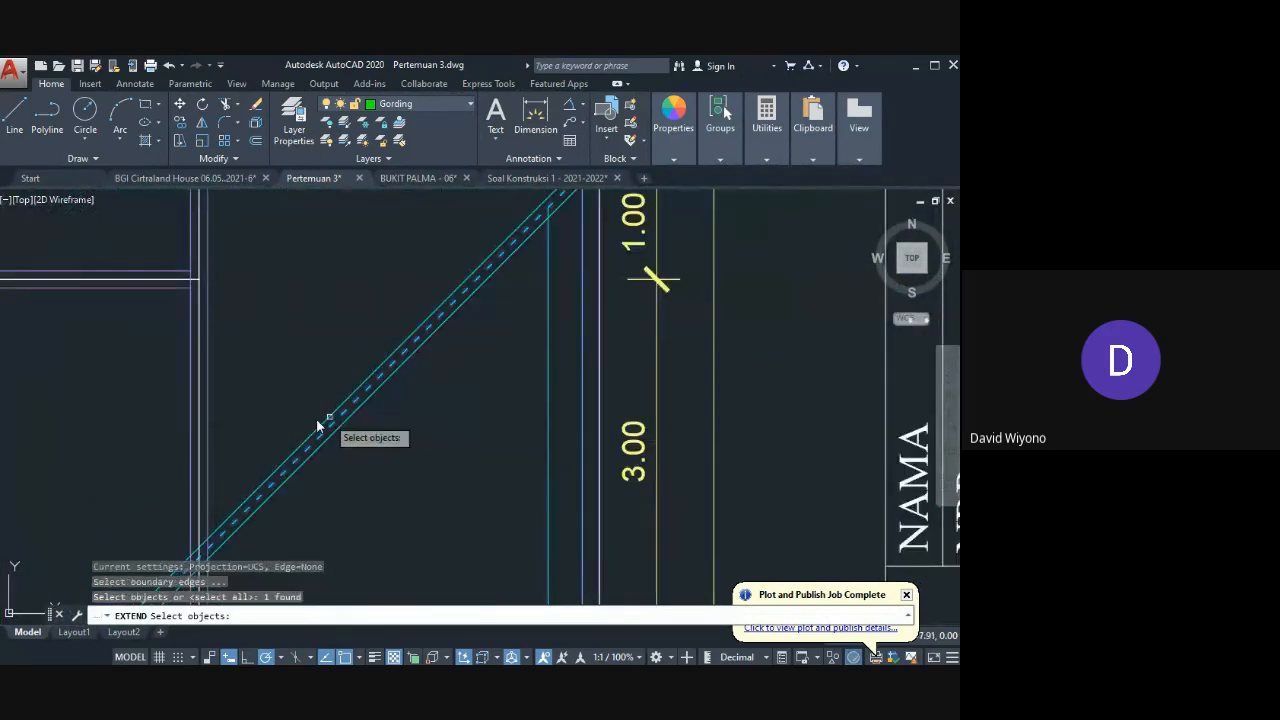
key("Return")
scroll(508, 423, "down", 2)
scroll(380, 337, "up", 3)
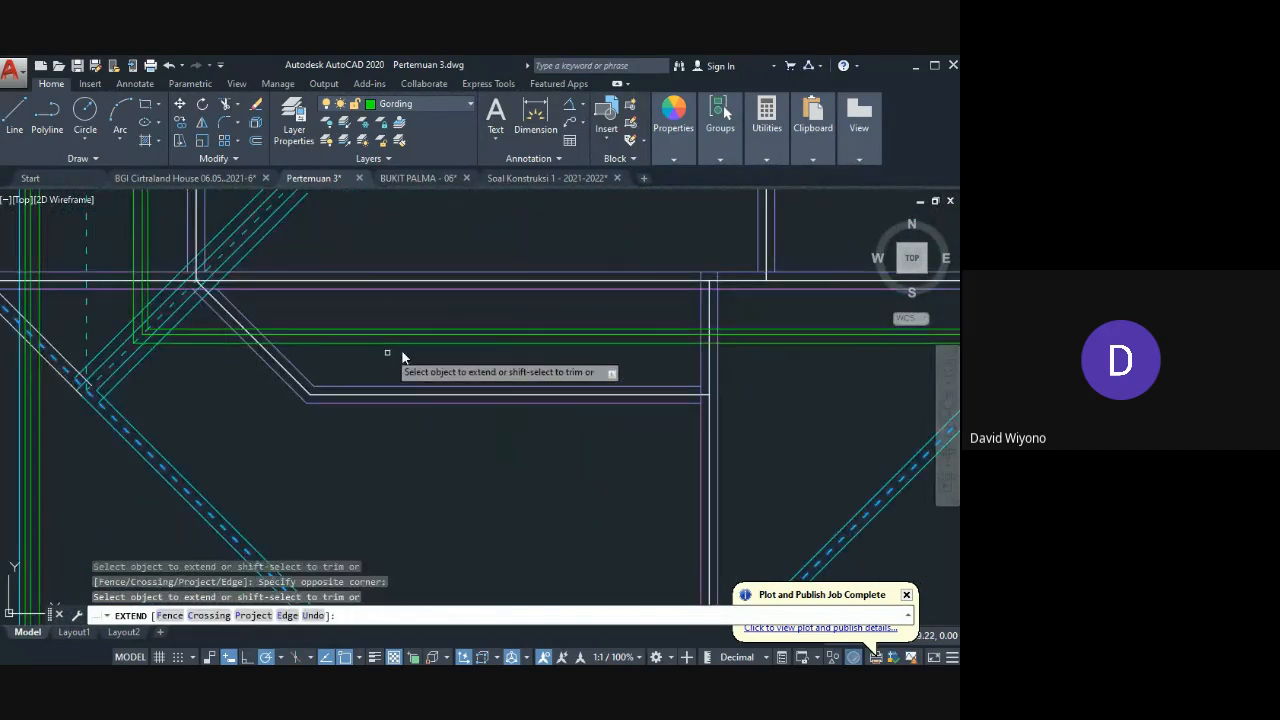
scroll(402, 357, "down", 4)
middle_click_drag(480, 430, 285, 421)
key("Return")
Step: Mirror the three extended horizontal gording lines about the large roof's right diagonal centreline, keeping the originals
scroll(437, 330, "up", 4)
left_click(432, 329)
left_click(352, 375)
middle_click_drag(350, 373, 320, 327)
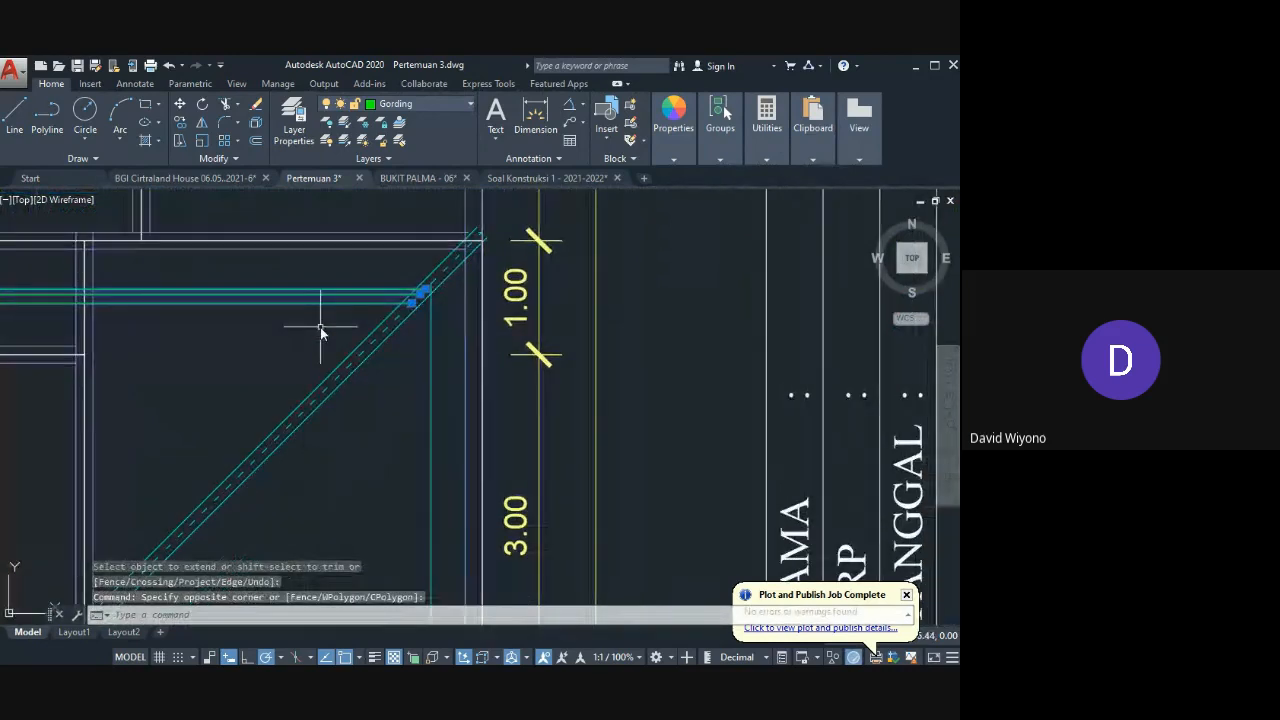
type("mi")
key("Return")
scroll(393, 311, "up", 4)
left_click(434, 295)
left_click(468, 261)
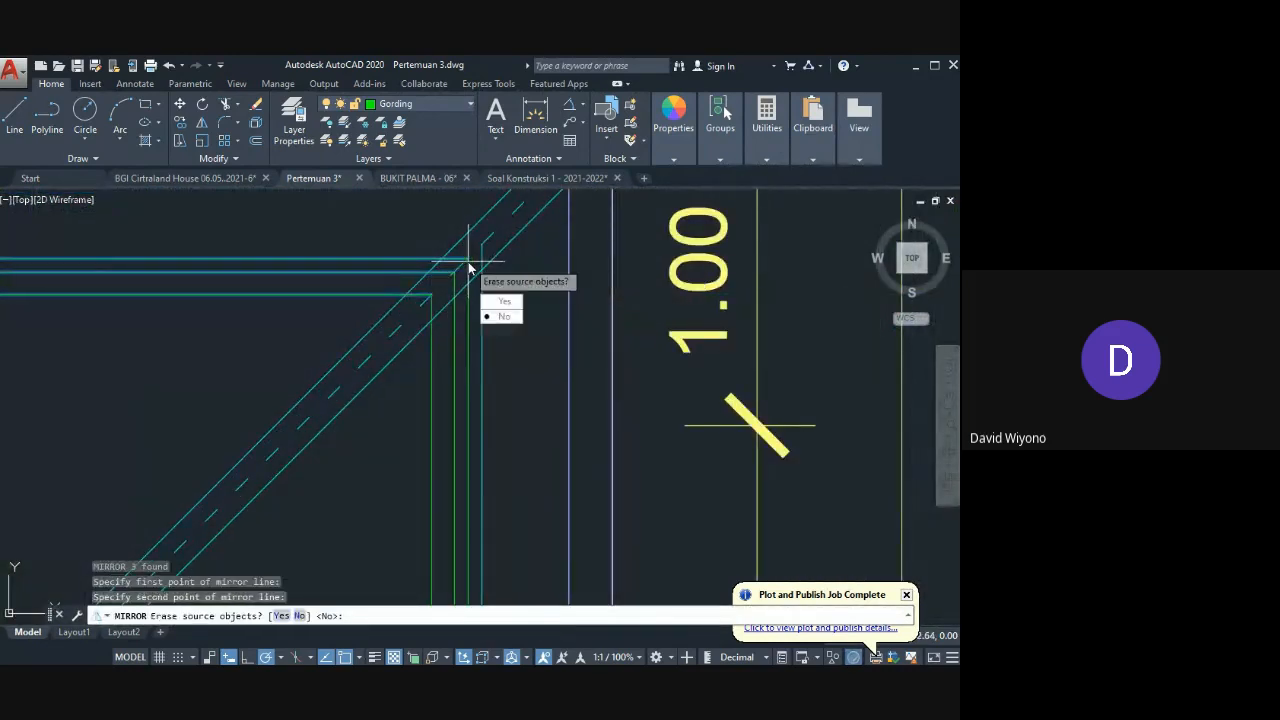
key("Return")
Step: Measure the gap between the outermost vertical gording line and the adjacent cyan line on the large roof's right side
middle_click_drag(468, 371, 400, 363)
type("d")
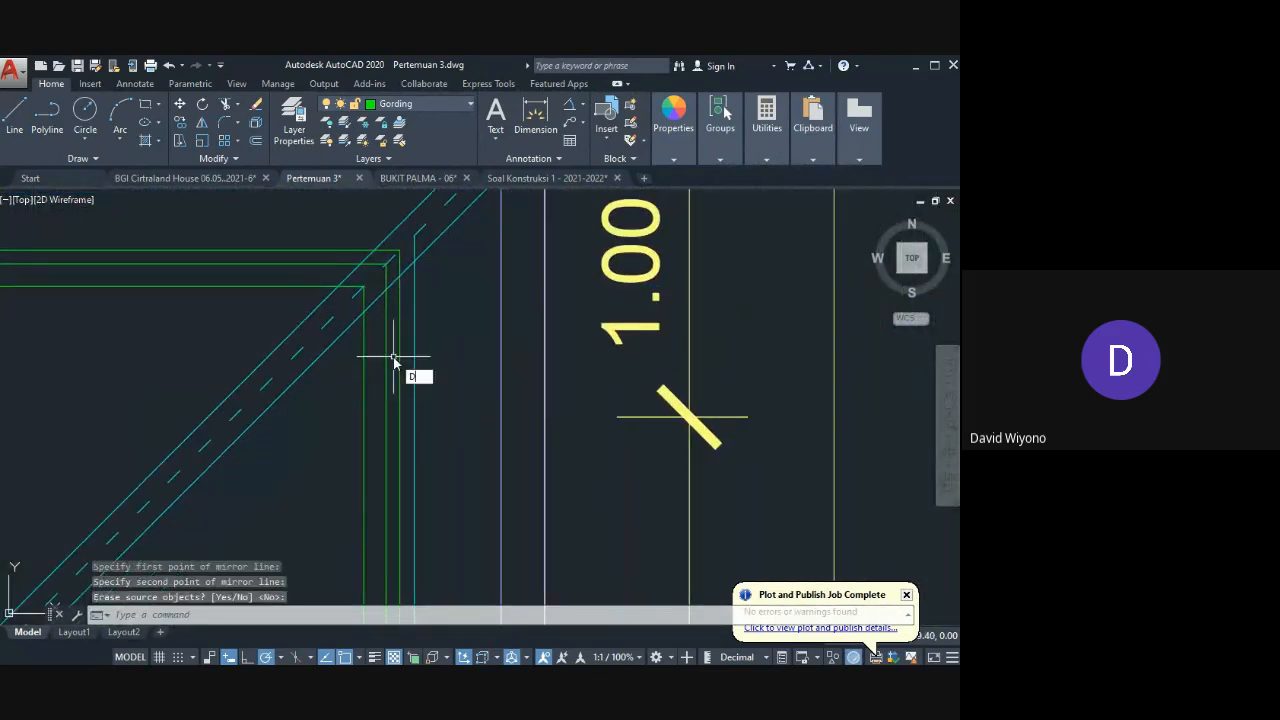
type("i")
key("Return")
left_click(401, 276)
scroll(409, 276, "up", 4)
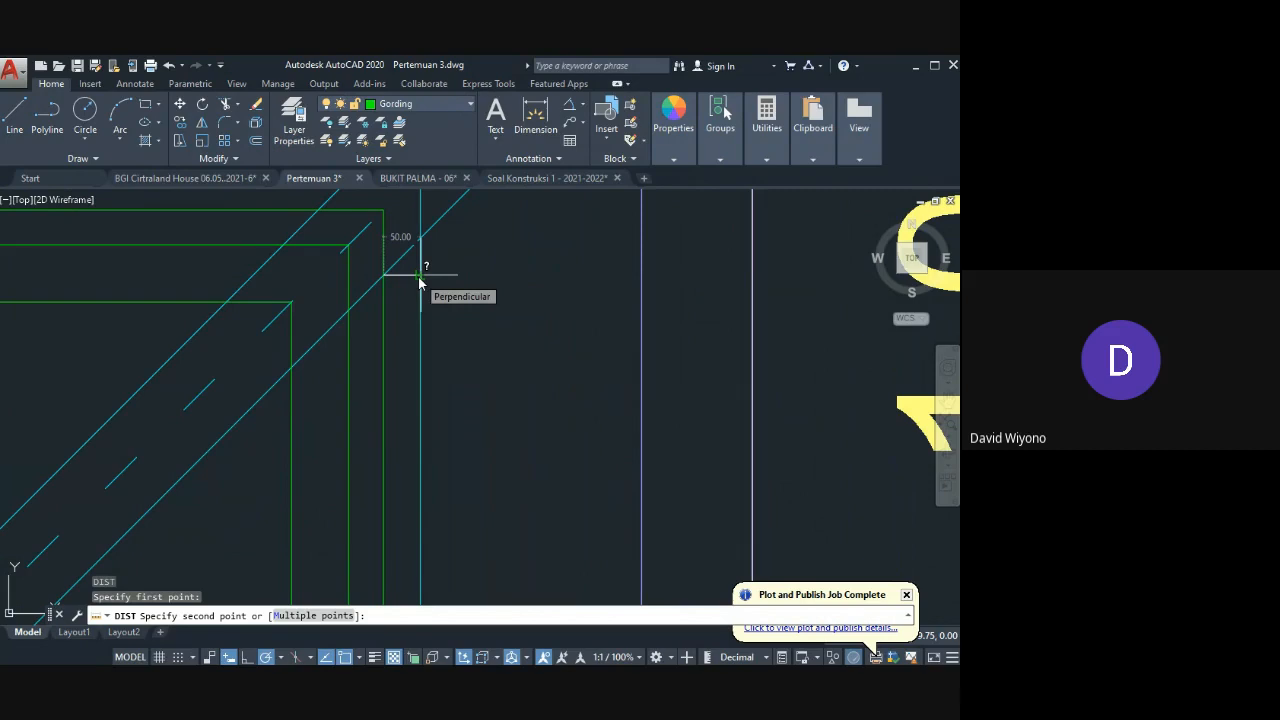
key("Escape")
Step: Measure the gap between the outermost gording line and the adjacent cyan line on the large roof's left side
scroll(216, 356, "down", 6)
middle_click_drag(126, 371, 491, 320)
scroll(491, 320, "down", 2)
middle_click_drag(206, 371, 537, 334)
scroll(301, 335, "up", 2)
scroll(300, 340, "up", 2)
key("Return")
middle_click_drag(125, 417, 206, 334)
scroll(206, 340, "down", 2)
middle_click_drag(181, 466, 235, 298)
scroll(285, 353, "down", 6)
scroll(286, 390, "up", 4)
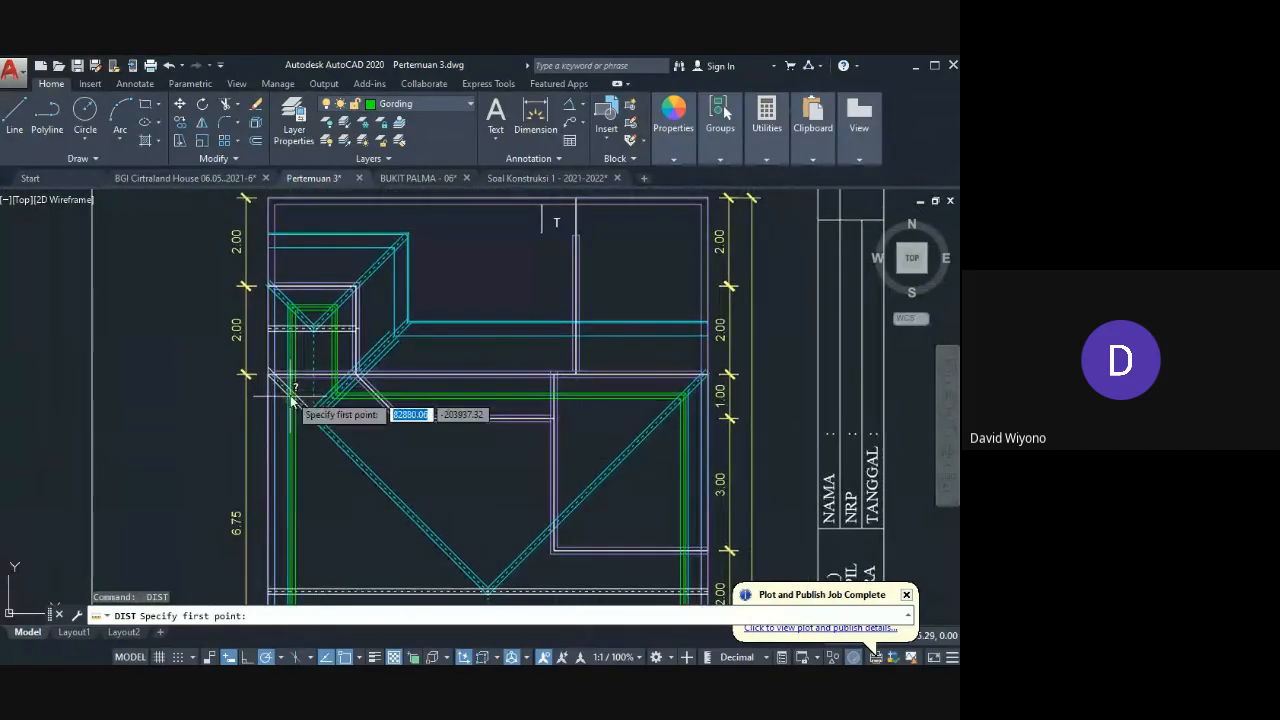
left_click(284, 414)
scroll(272, 418, "up", 2)
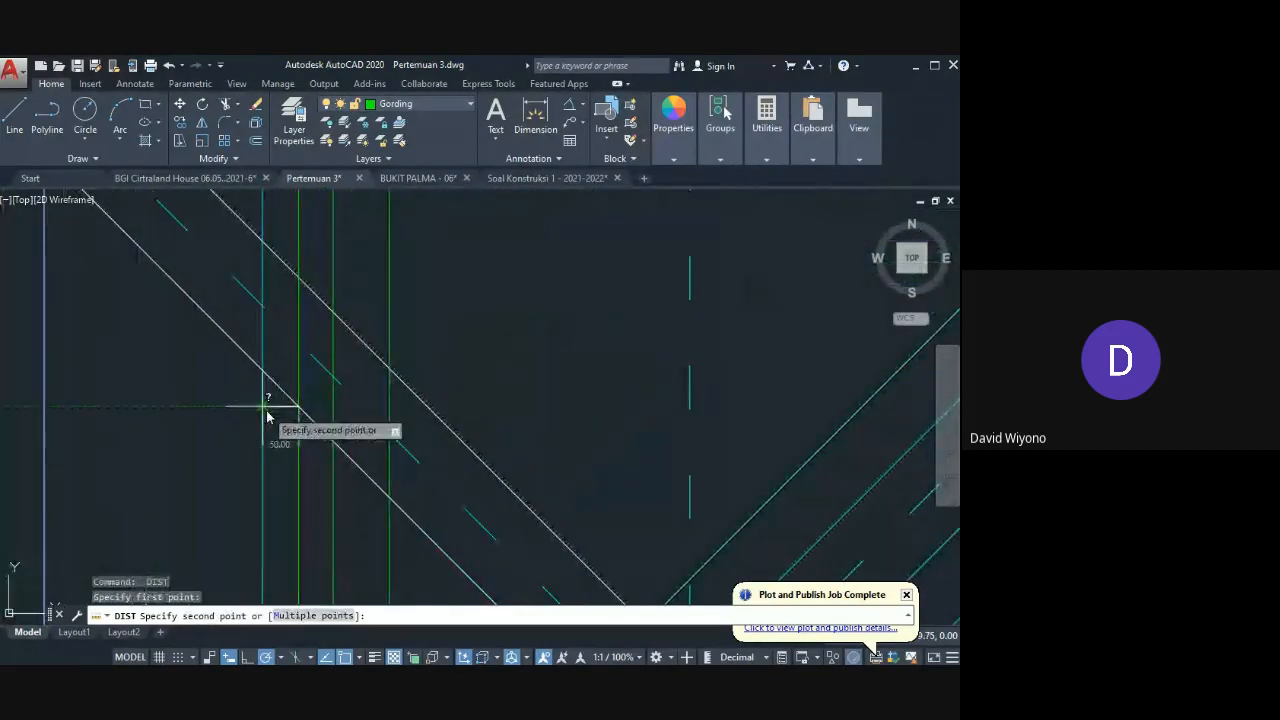
key("Escape")
Step: Extend the three right-hand vertical gording lines down to the inner line of the roof's lower edge
scroll(267, 414, "down", 8)
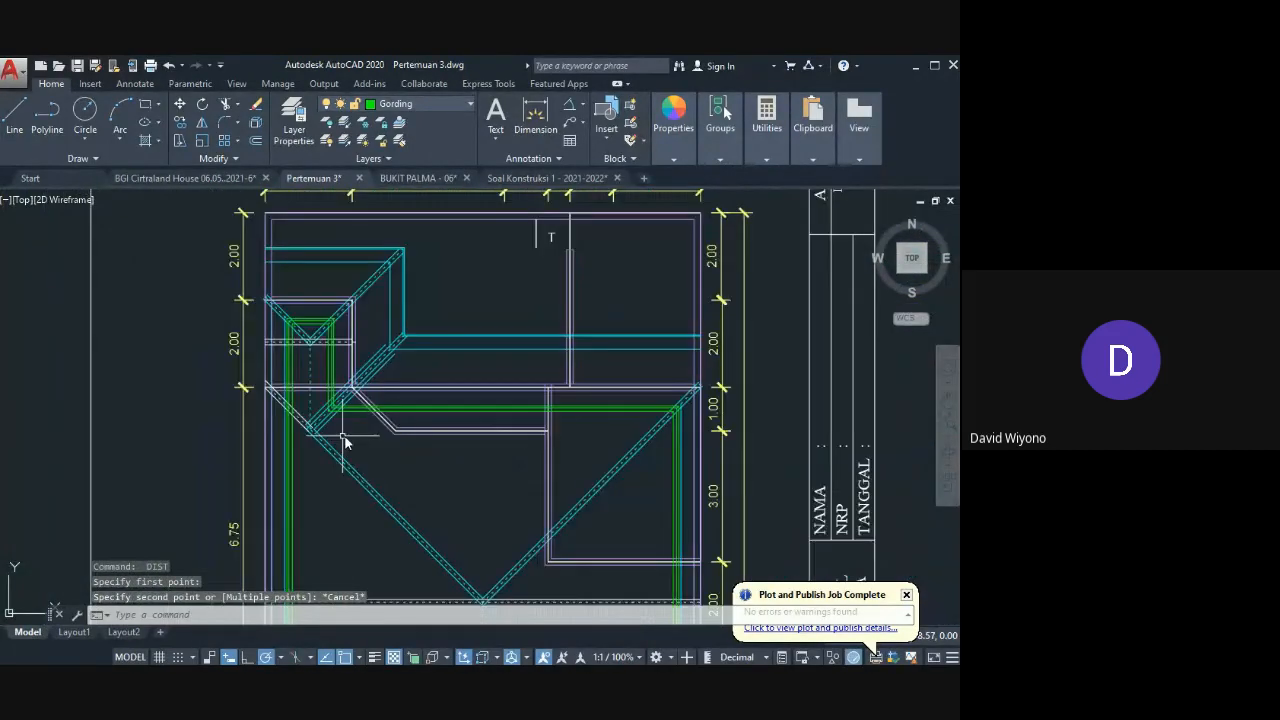
middle_click_drag(280, 370, 315, 408)
scroll(315, 408, "up", 5)
type("ex")
key("Return")
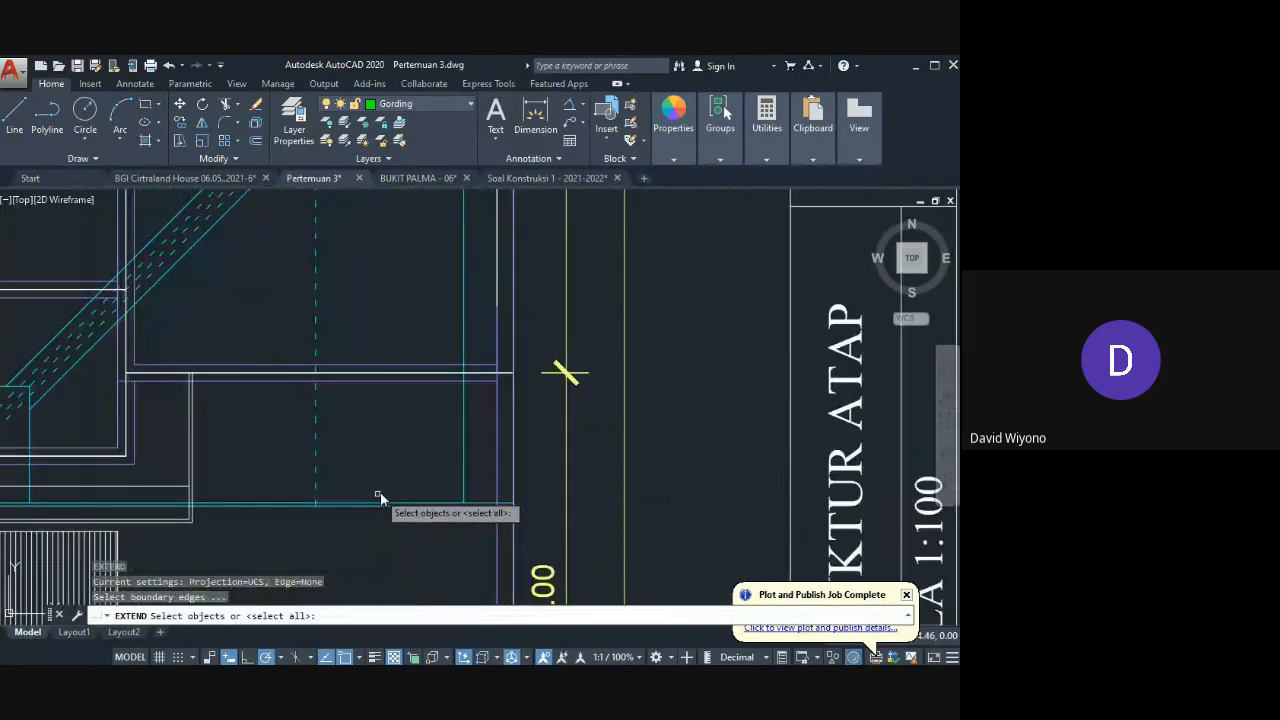
left_click(405, 499)
scroll(411, 440, "down", 4)
key("Return")
scroll(440, 234, "up", 5)
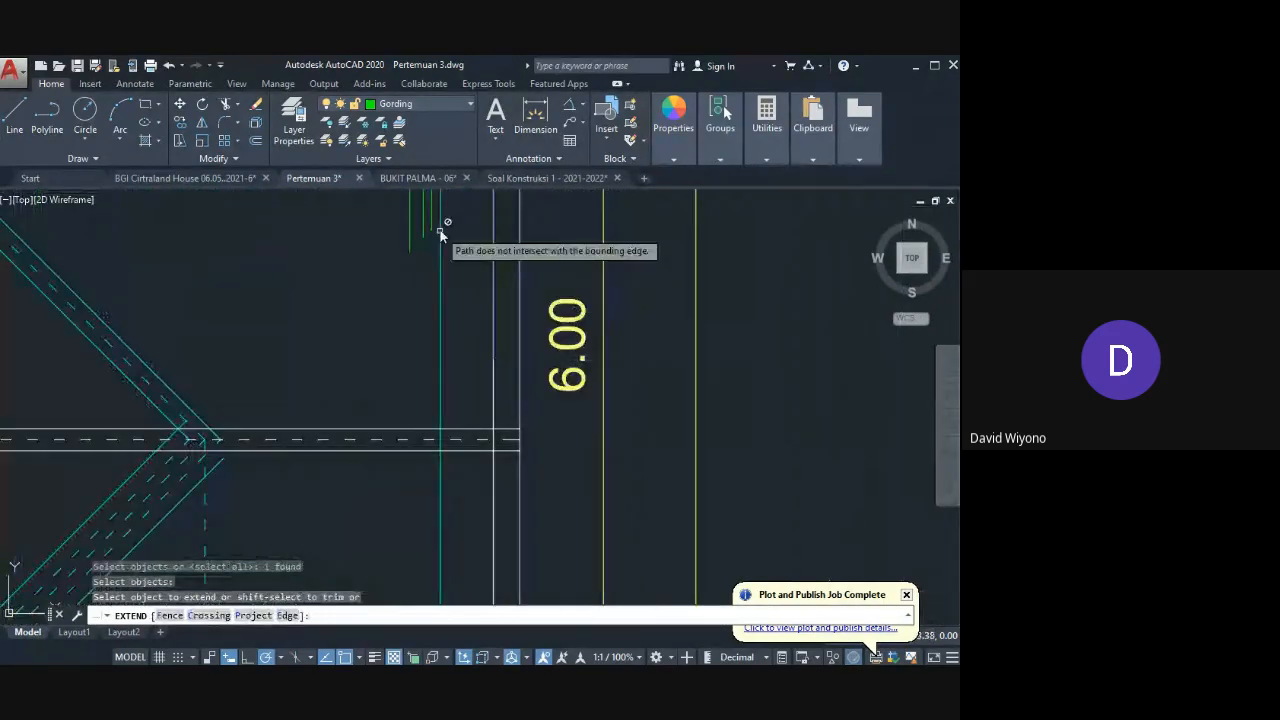
left_click(437, 219)
left_click(398, 238)
middle_click_drag(375, 382, 464, 291)
scroll(464, 291, "down", 5)
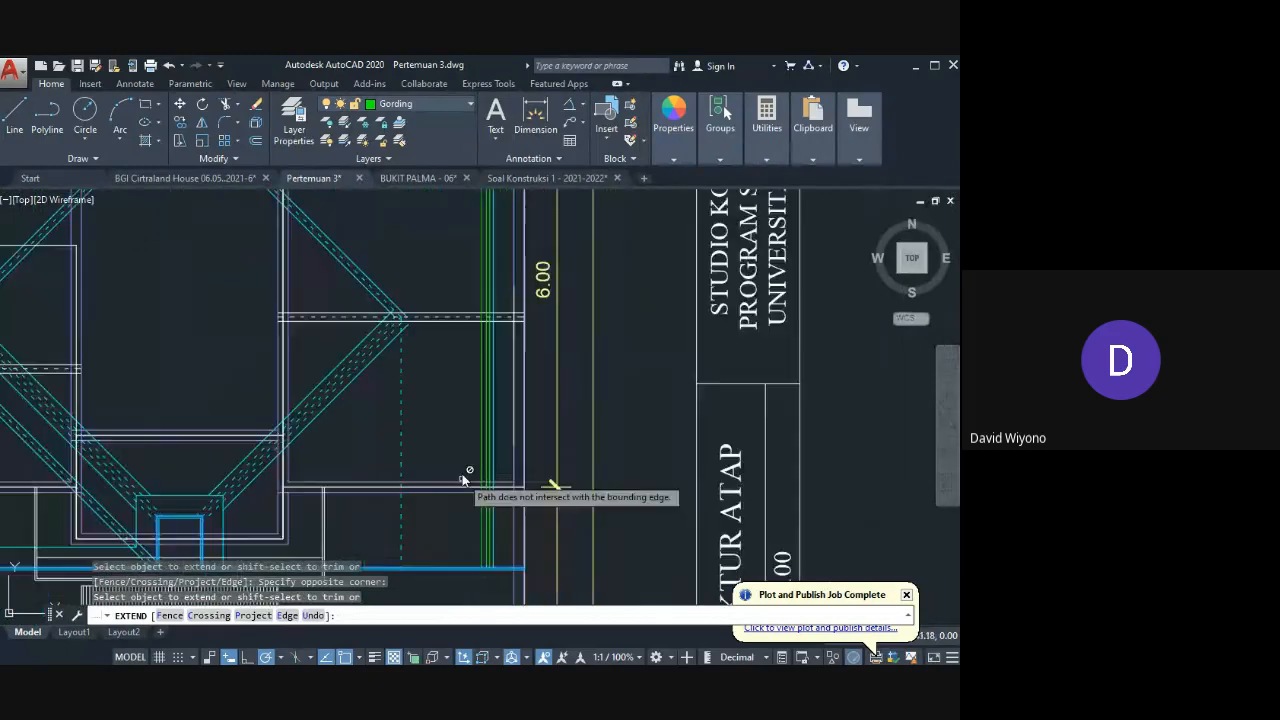
middle_click_drag(461, 490, 448, 345)
scroll(477, 423, "up", 5)
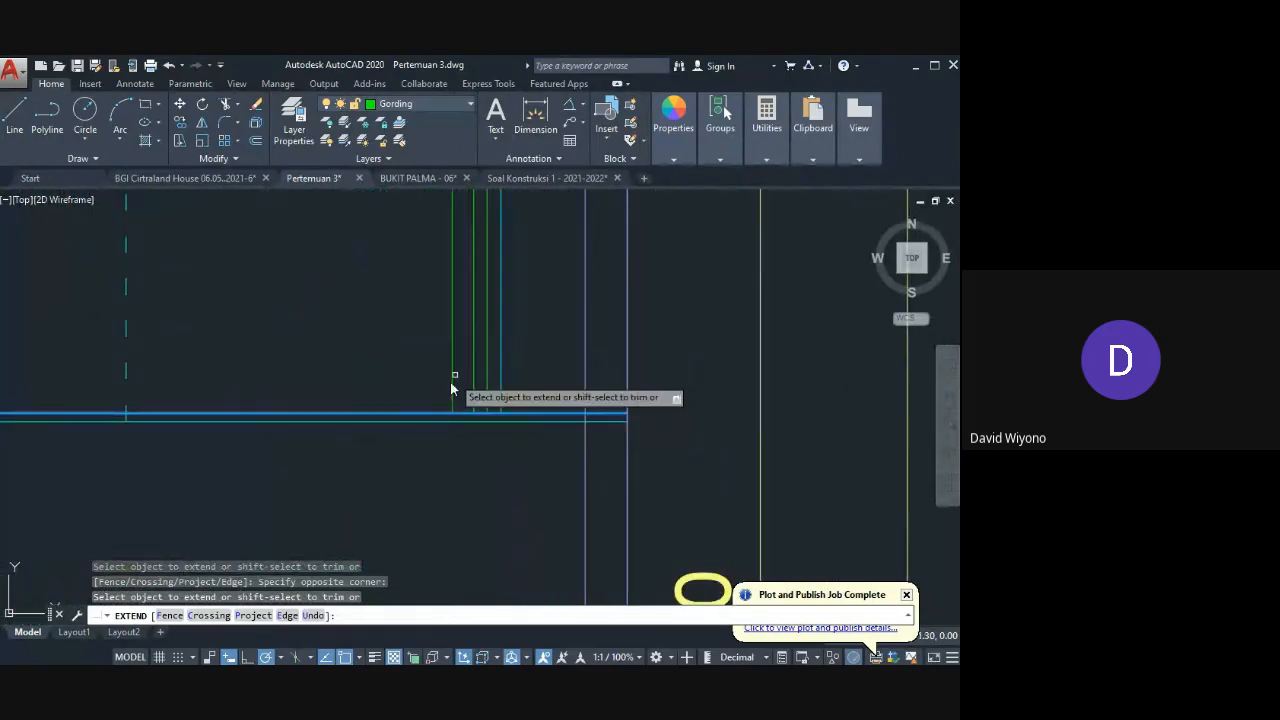
scroll(451, 374, "down", 5)
Step: Mirror the left vertical gording lines about the lower small roof's left diagonal centreline, keeping the originals
scroll(424, 438, "down", 3)
middle_click_drag(424, 438, 491, 505)
middle_click_drag(114, 406, 194, 420)
scroll(192, 416, "up", 7)
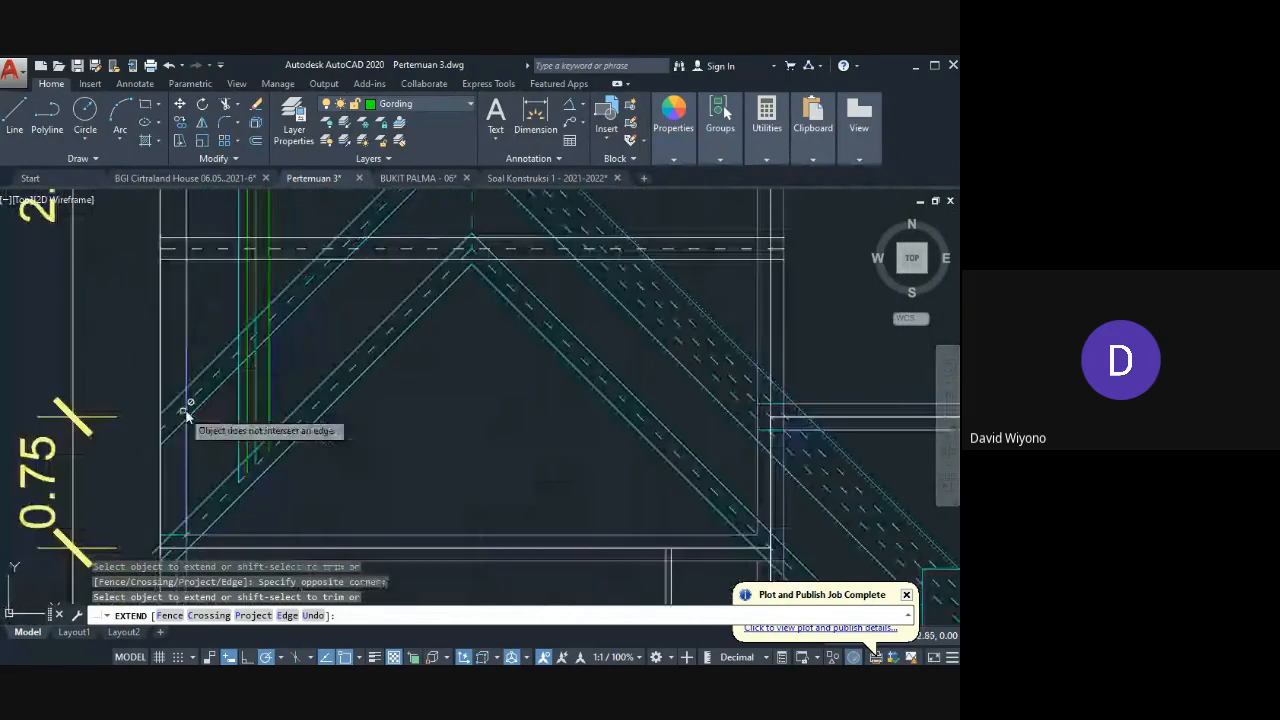
key("Return")
scroll(245, 388, "up", 4)
left_click(336, 350)
left_click(257, 375)
middle_click_drag(257, 394, 177, 377)
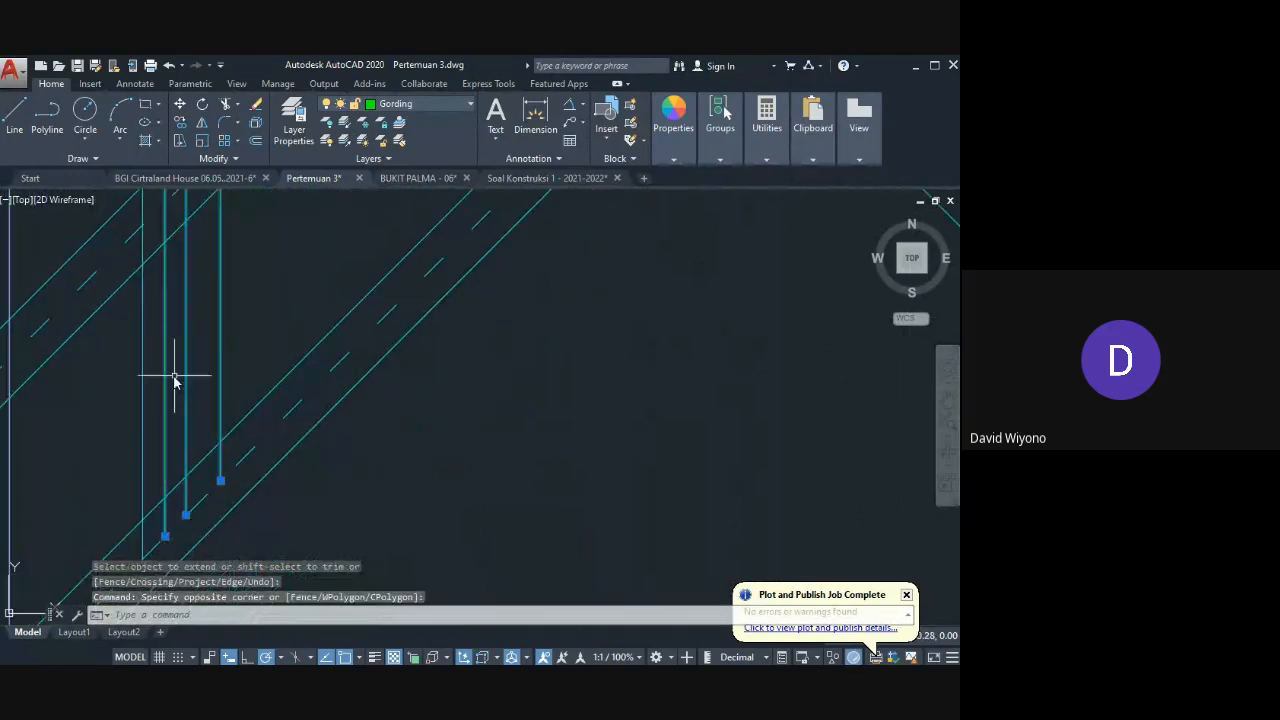
type("mi")
key("Return")
left_click(170, 533)
left_click(223, 479)
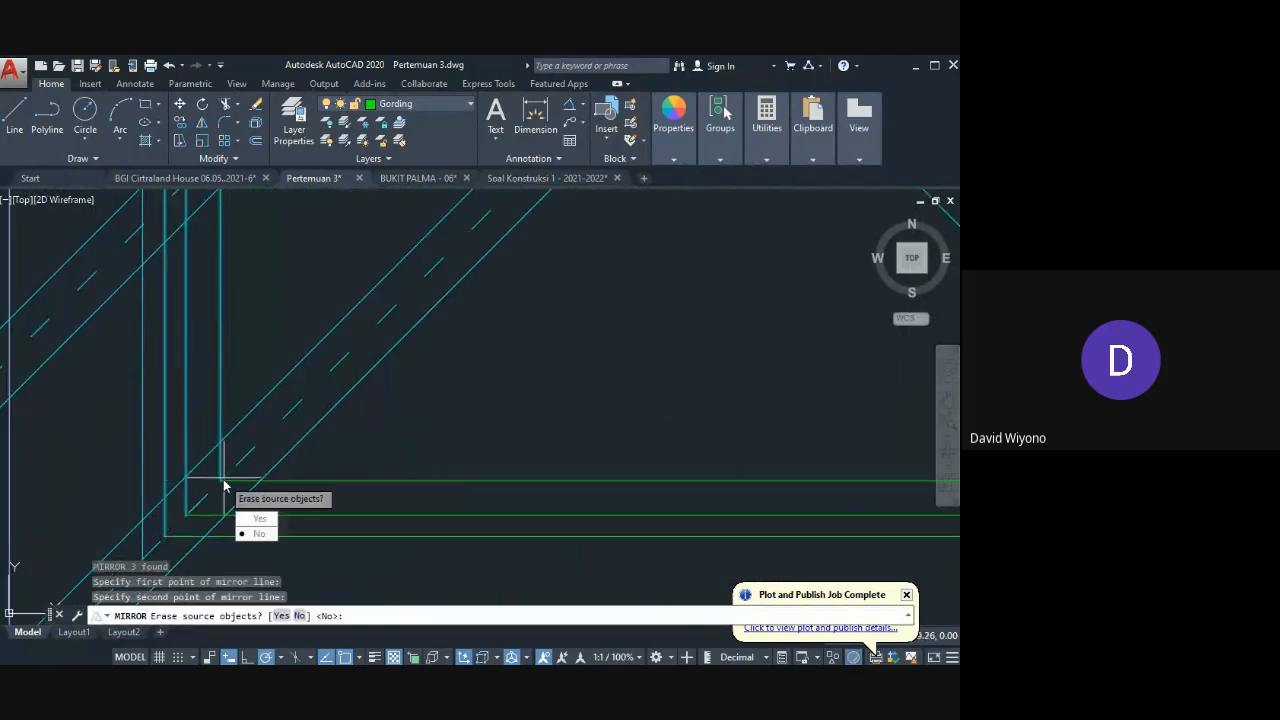
key("Return")
Step: Trim the new horizontal gording lines at the dashed centreline of the lower small roof's right diagonal
scroll(202, 400, "down", 2)
middle_click_drag(202, 400, 236, 428)
type("tr")
key("Return")
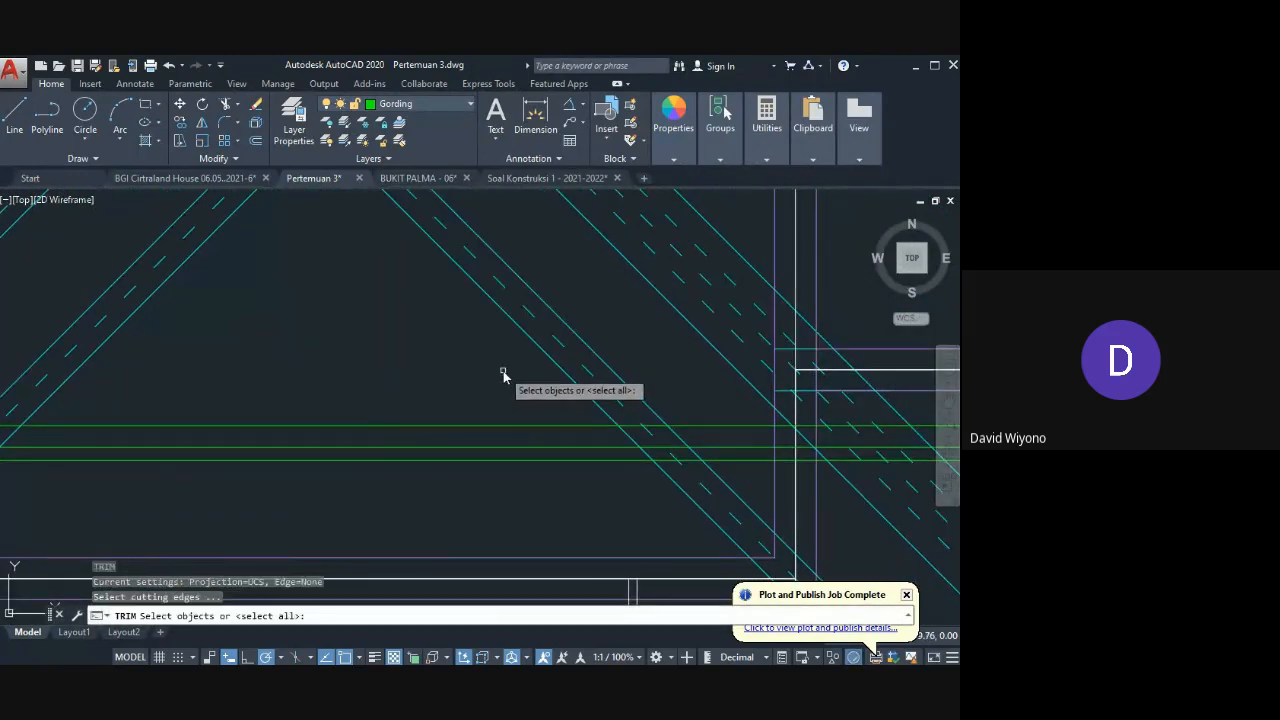
left_click(598, 377)
key("Return")
left_click(724, 411)
left_click(717, 466)
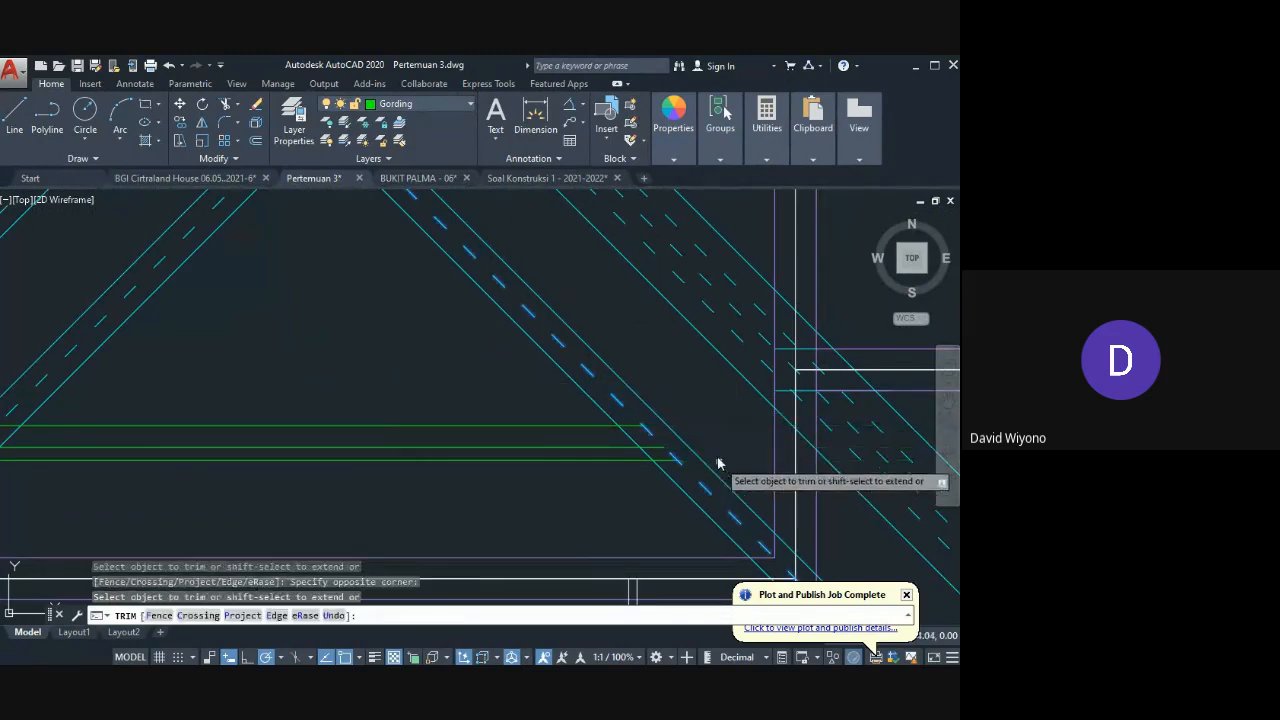
scroll(590, 440, "down", 3)
key("Escape")
Step: Mirror the trimmed horizontal gording lines about the lower small roof's right diagonal centreline, keeping the originals
left_click(565, 443)
left_click(529, 451)
type("mi")
key("Return")
scroll(529, 429, "up", 3)
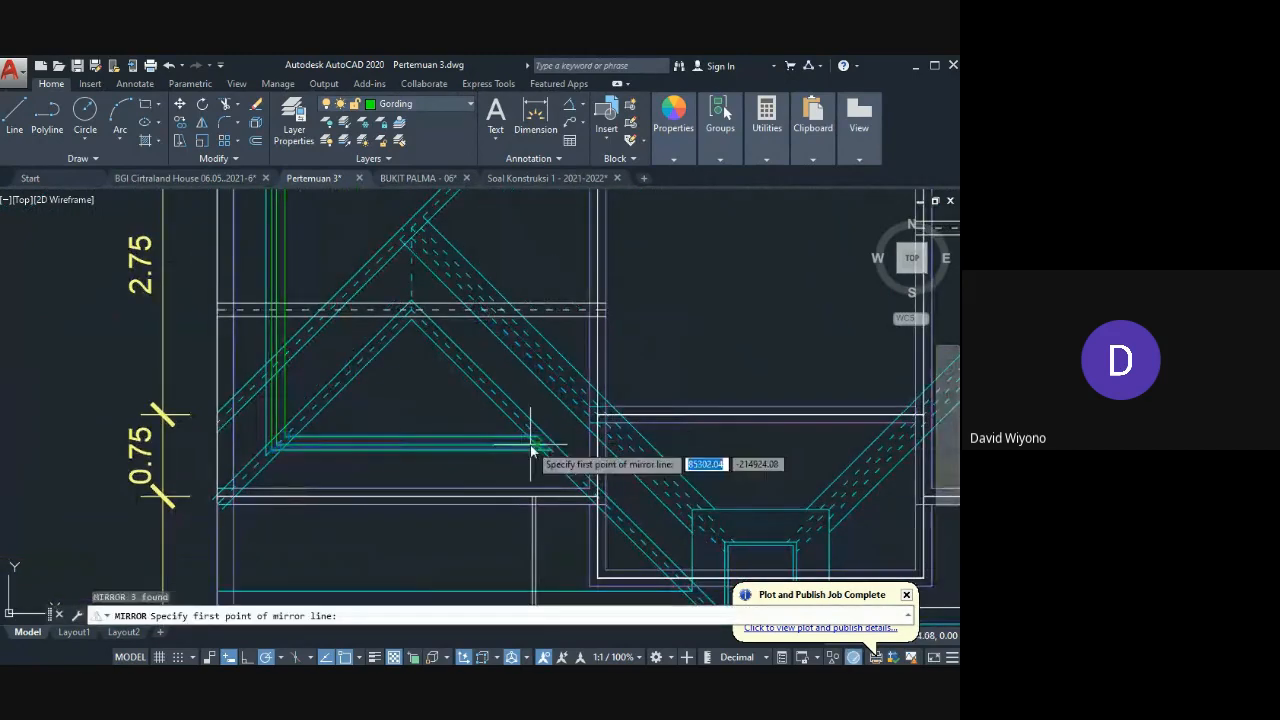
left_click(540, 429)
left_click(573, 460)
key("Return")
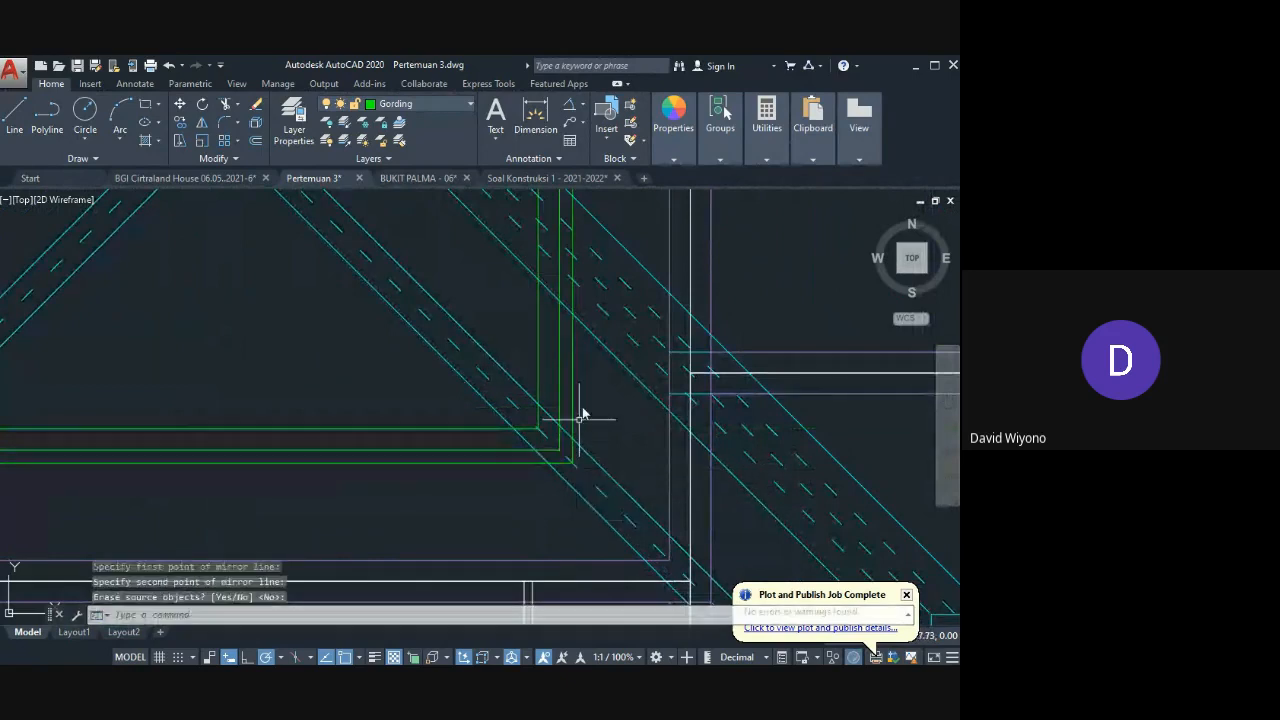
Step: Trim the new vertical gording lines above the dashed centreline of the wide diagonal beside the lower small roof
middle_click_drag(594, 350, 564, 425)
type("tr")
key("Return")
left_click(576, 364)
scroll(576, 364, "down", 2)
middle_click_drag(573, 354, 545, 438)
key("Return")
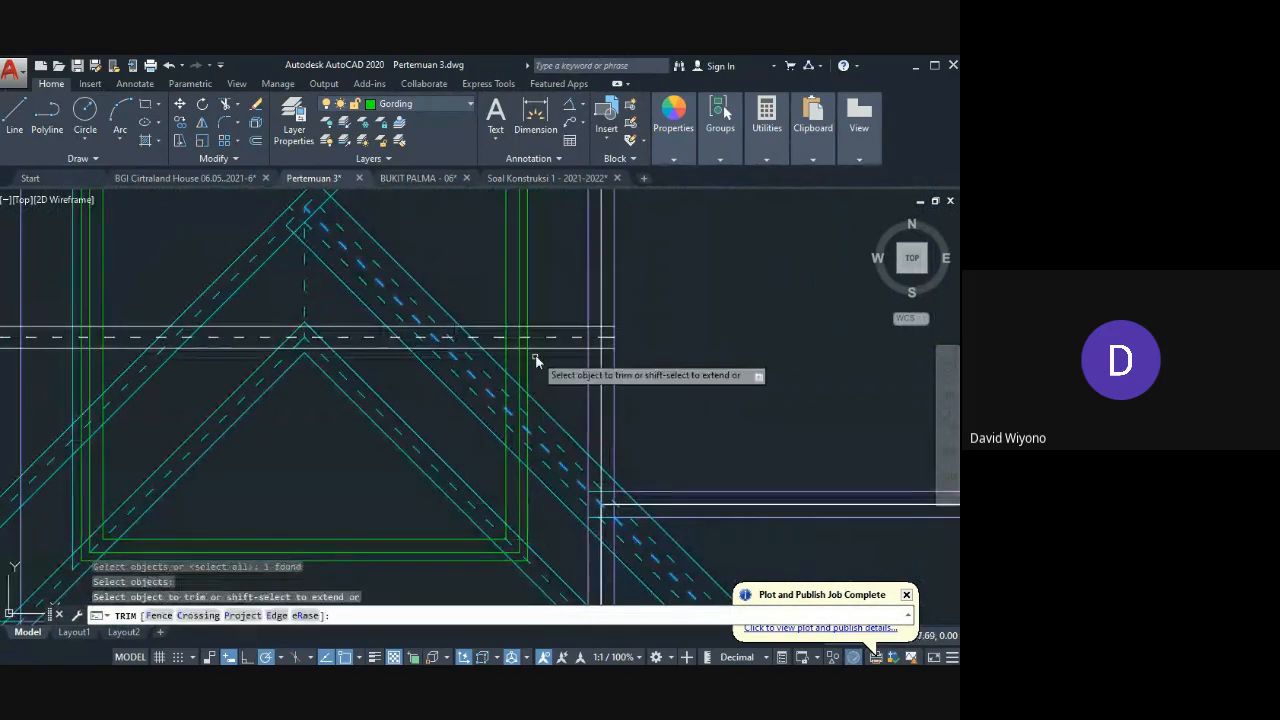
left_click(538, 364)
left_click(513, 366)
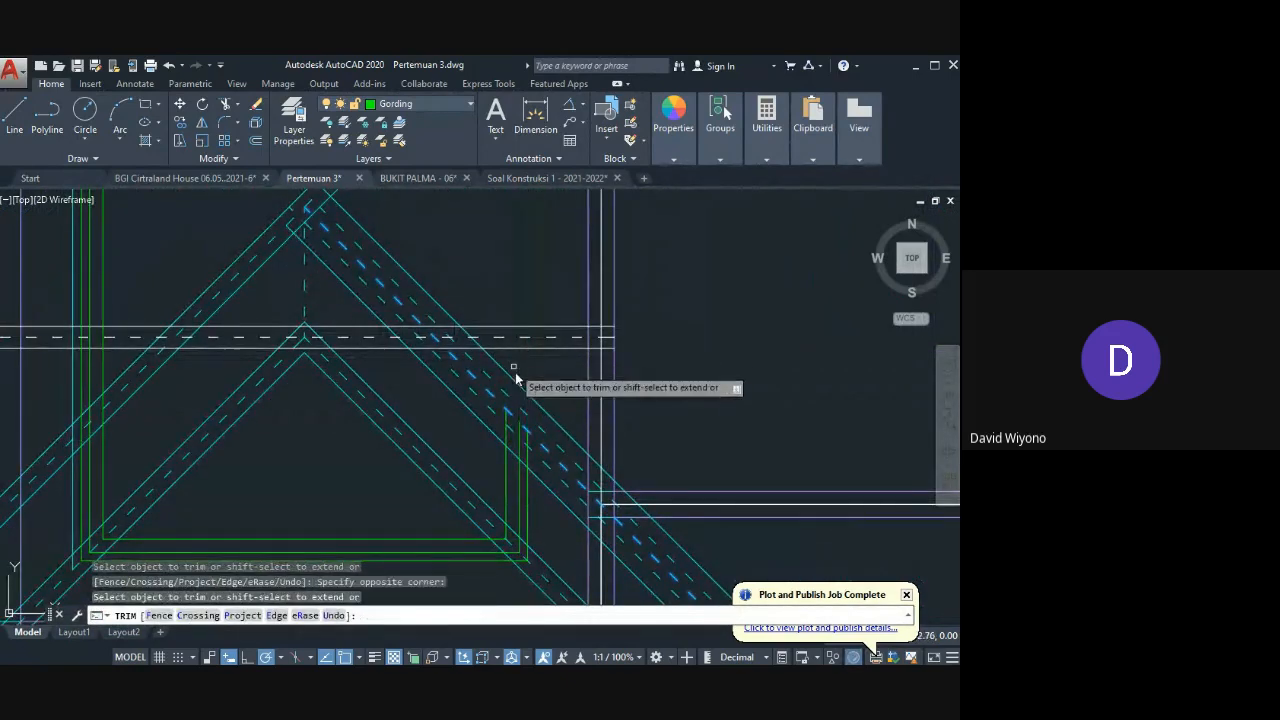
middle_click_drag(540, 415, 501, 392)
key("Return")
Step: Mirror the short vertical gording lines about the wide diagonal's centreline to continue horizontally, keeping the originals
left_click(492, 485)
left_click(458, 470)
middle_click_drag(482, 476, 470, 471)
type("m")
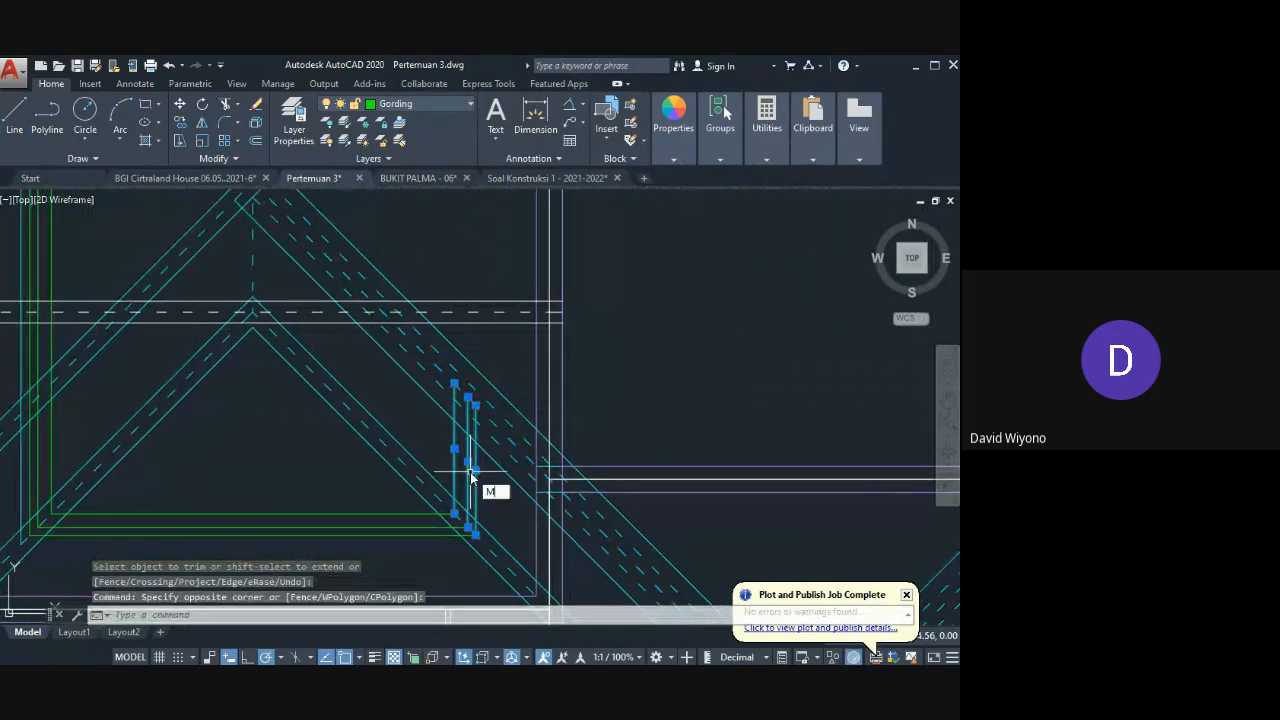
type("i")
key("Return")
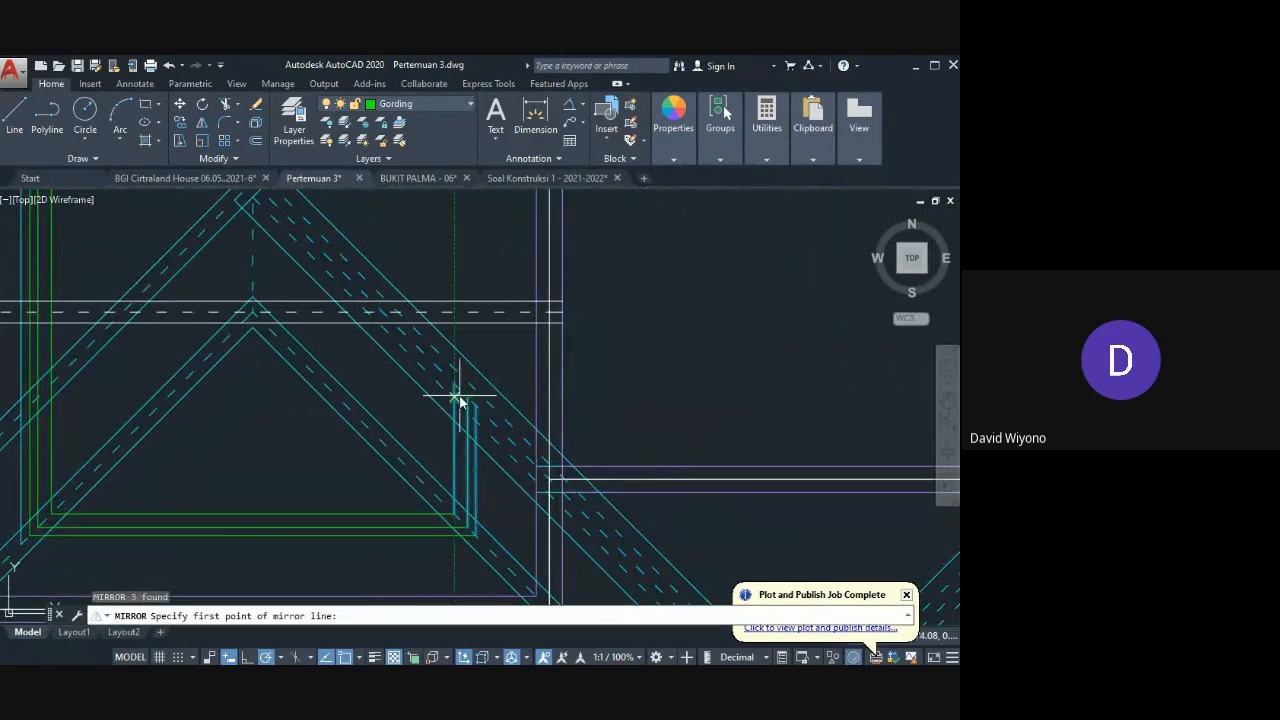
left_click(476, 405)
key("Return")
Step: Extend the new horizontal gording lines to the dashed centreline of the opposite wide diagonal across the entrance
middle_click_drag(586, 420, 418, 403)
scroll(418, 403, "down", 4)
type("ex")
key("Return")
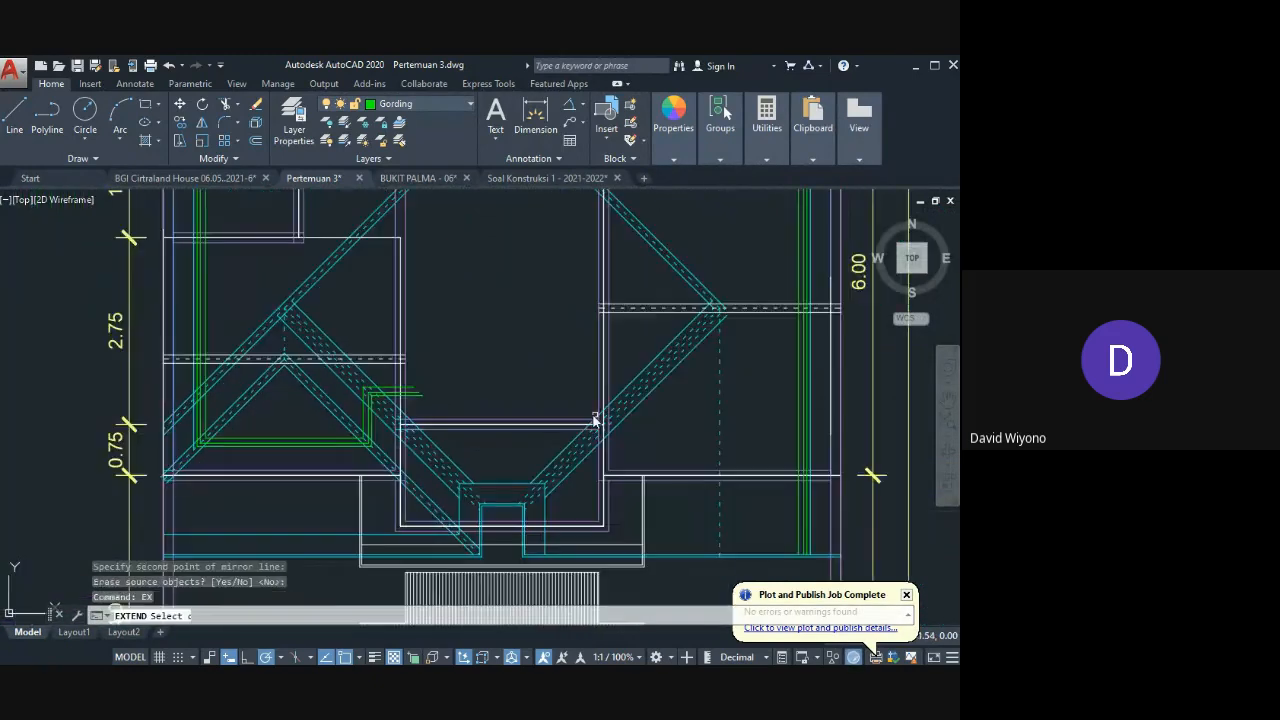
scroll(630, 404, "up", 4)
left_click(627, 405)
key("Return")
left_click(148, 335)
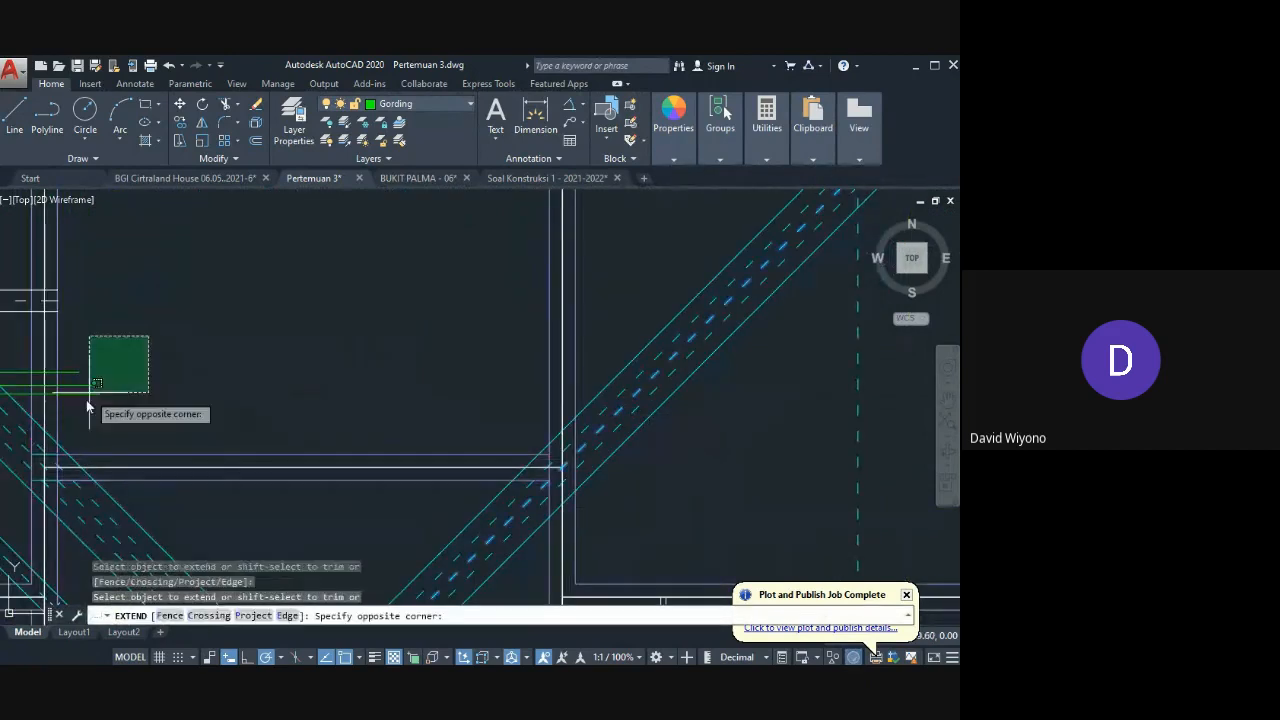
left_click(85, 400)
middle_click_drag(336, 409, 310, 396)
scroll(310, 396, "down", 2)
key("Return")
Step: Mirror the extended horizontal gording lines about the opposite wide diagonal's centreline to continue downward, keeping the originals
left_click(363, 365)
left_click(340, 399)
scroll(296, 343, "up", 4)
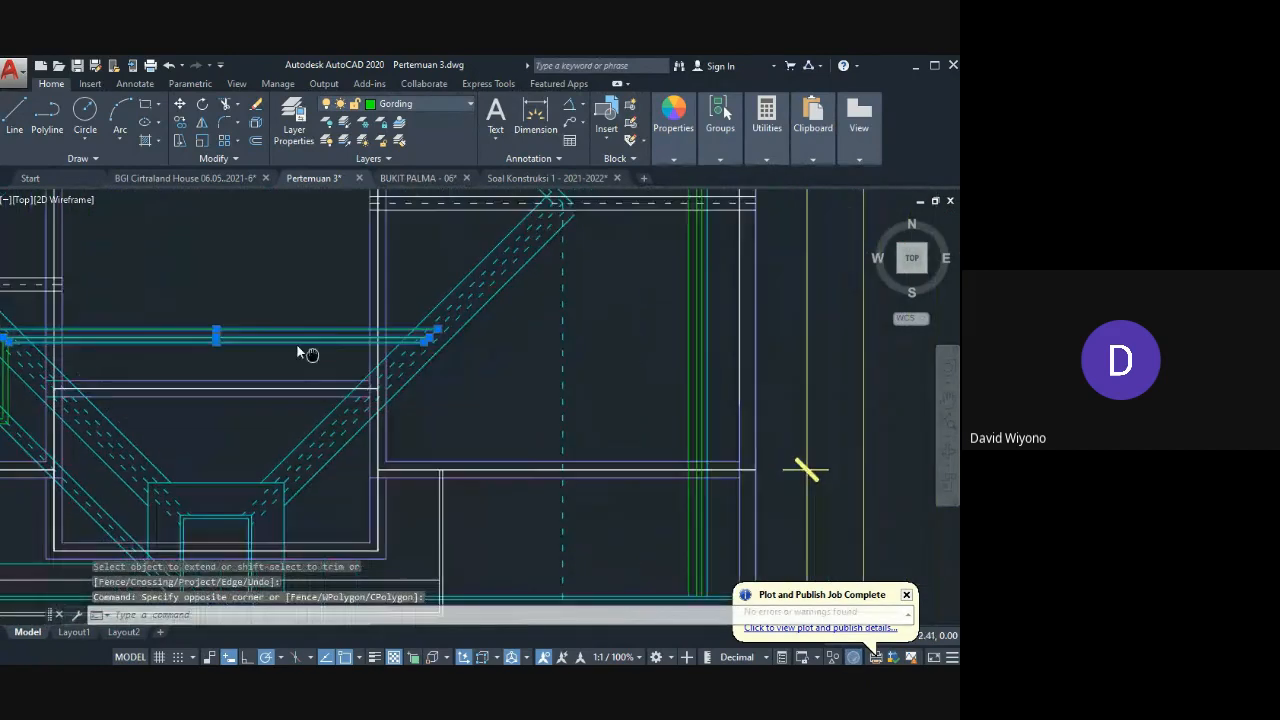
type("mi")
key("Return")
left_click(378, 322)
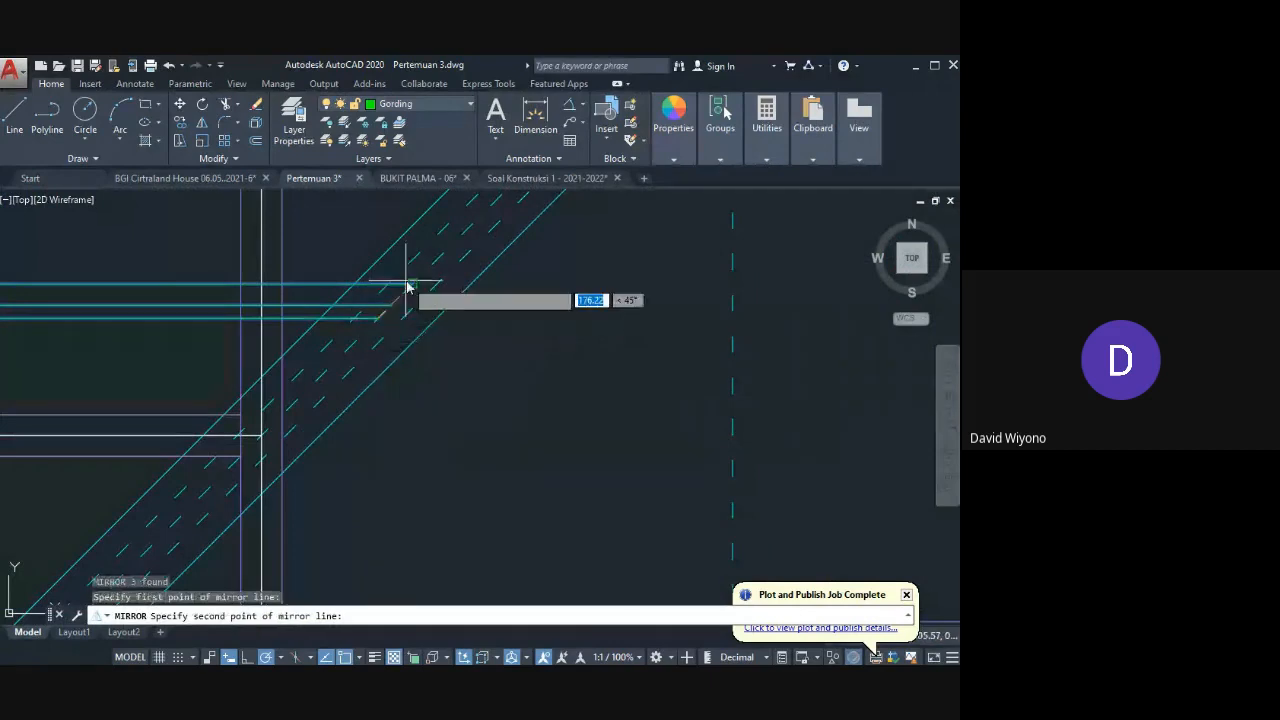
left_click(417, 291)
key("Return")
Step: Trim the new vertical gording lines below the outer line of the roof's lower edge
scroll(455, 380, "down", 3)
scroll(394, 408, "up", 5)
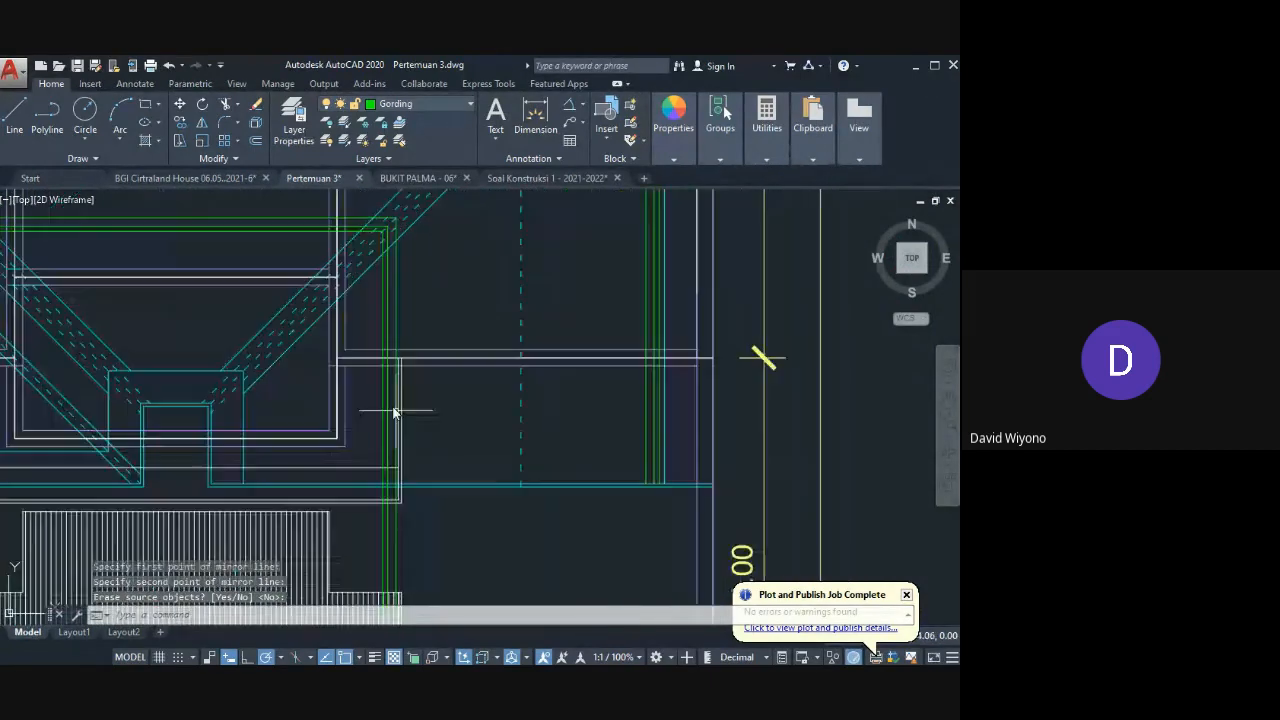
type("tr")
key("Return")
left_click(471, 375)
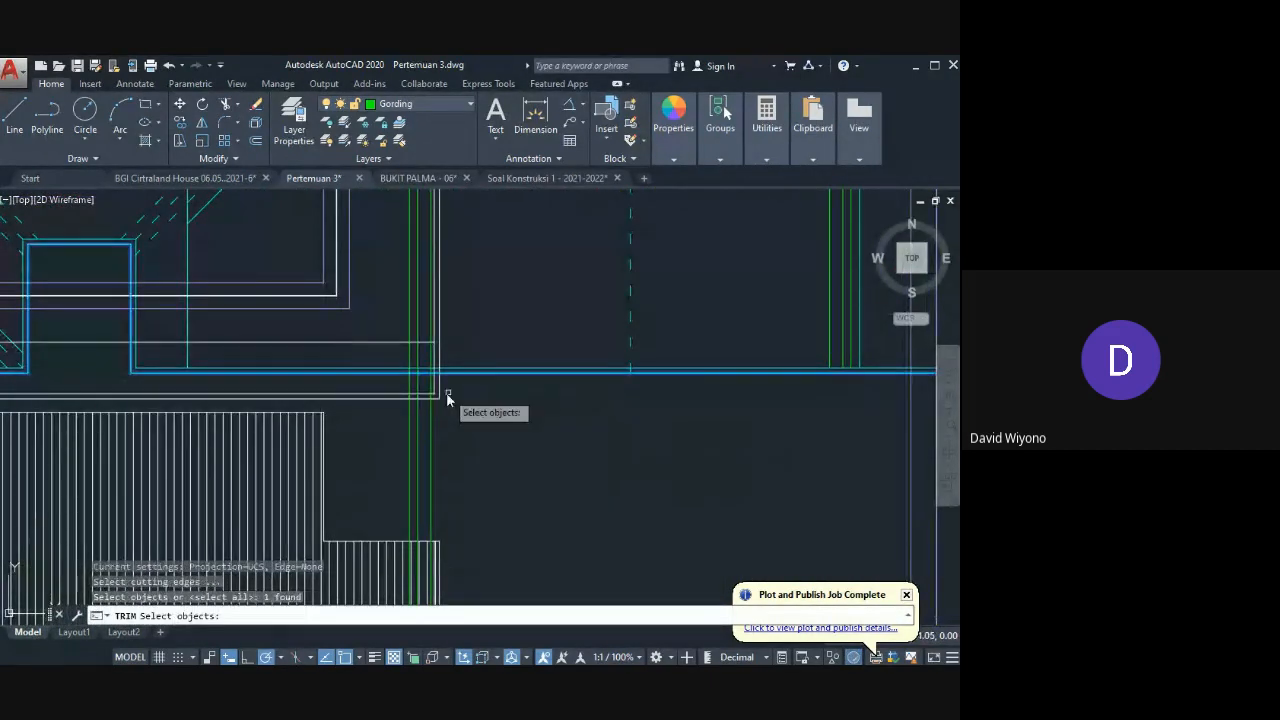
key("Return")
left_click(448, 411)
left_click(403, 466)
scroll(416, 363, "down", 5)
scroll(427, 312, "up", 3)
scroll(416, 384, "down", 6)
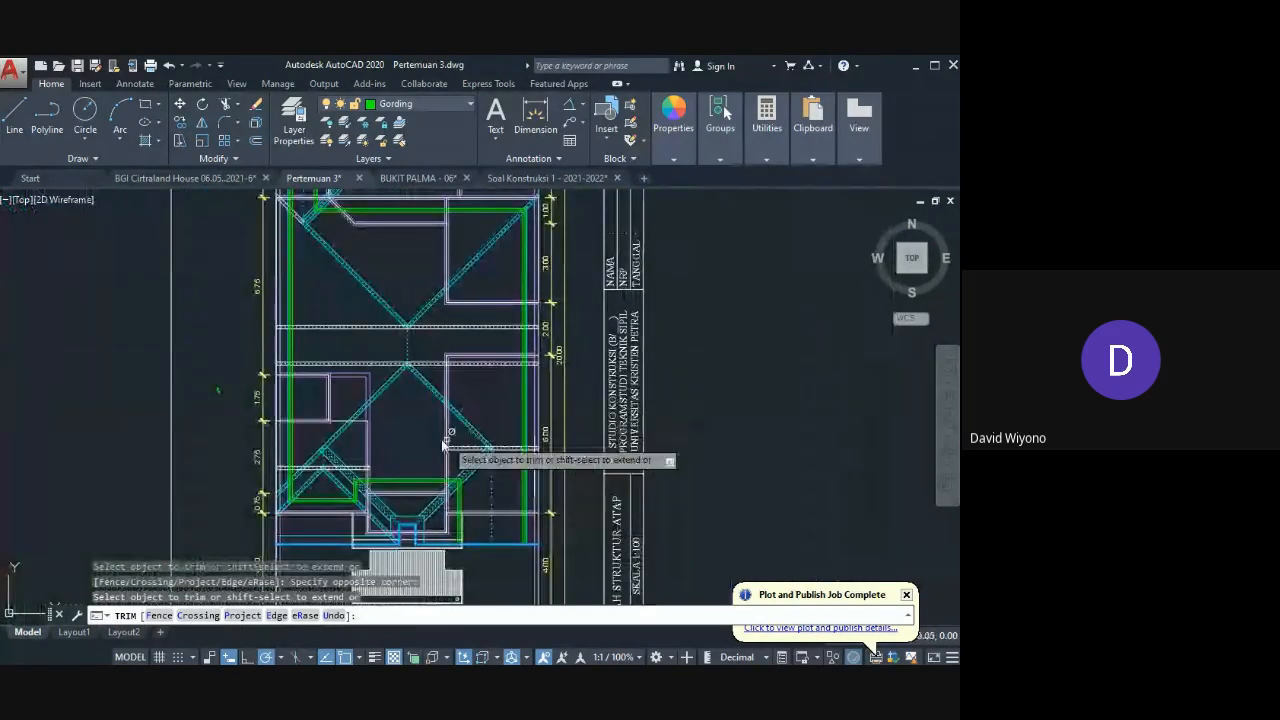
middle_click_drag(304, 239, 318, 277)
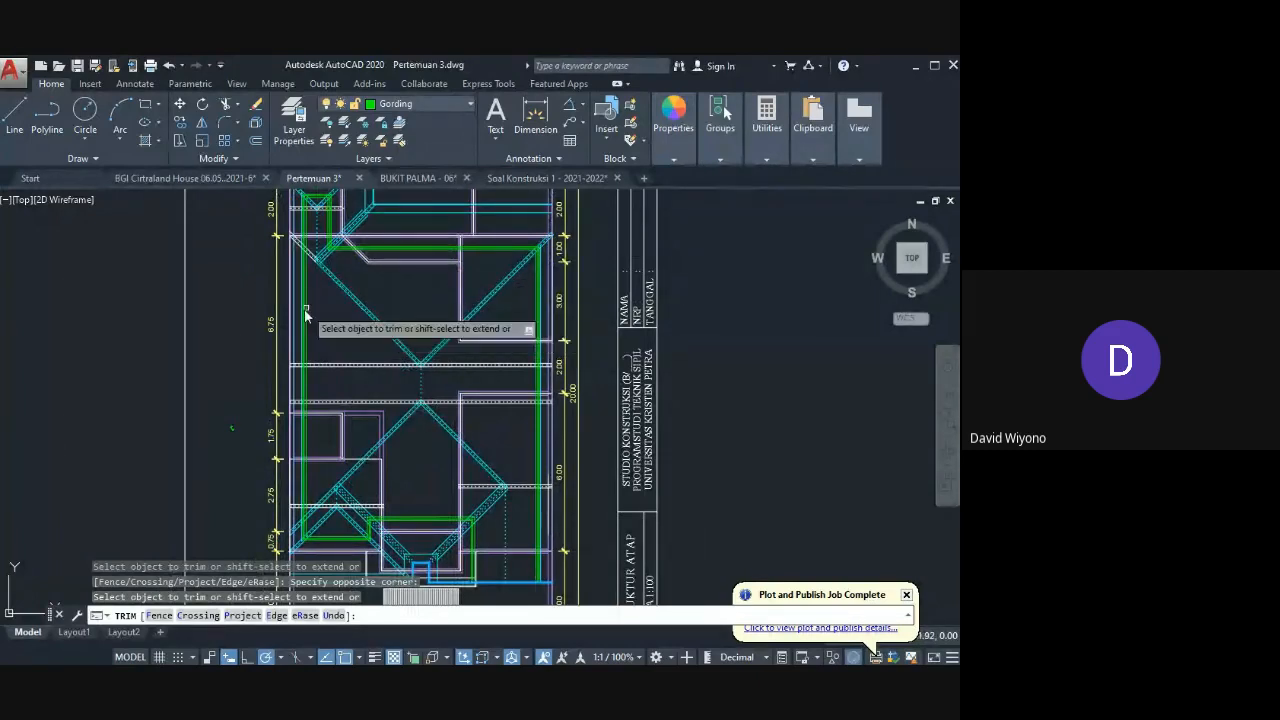
scroll(300, 322, "up", 4)
key("Escape")
Step: Copy the three left vertical gording lines to the dashed ridge line where the upper diagonals meet
left_click(313, 470)
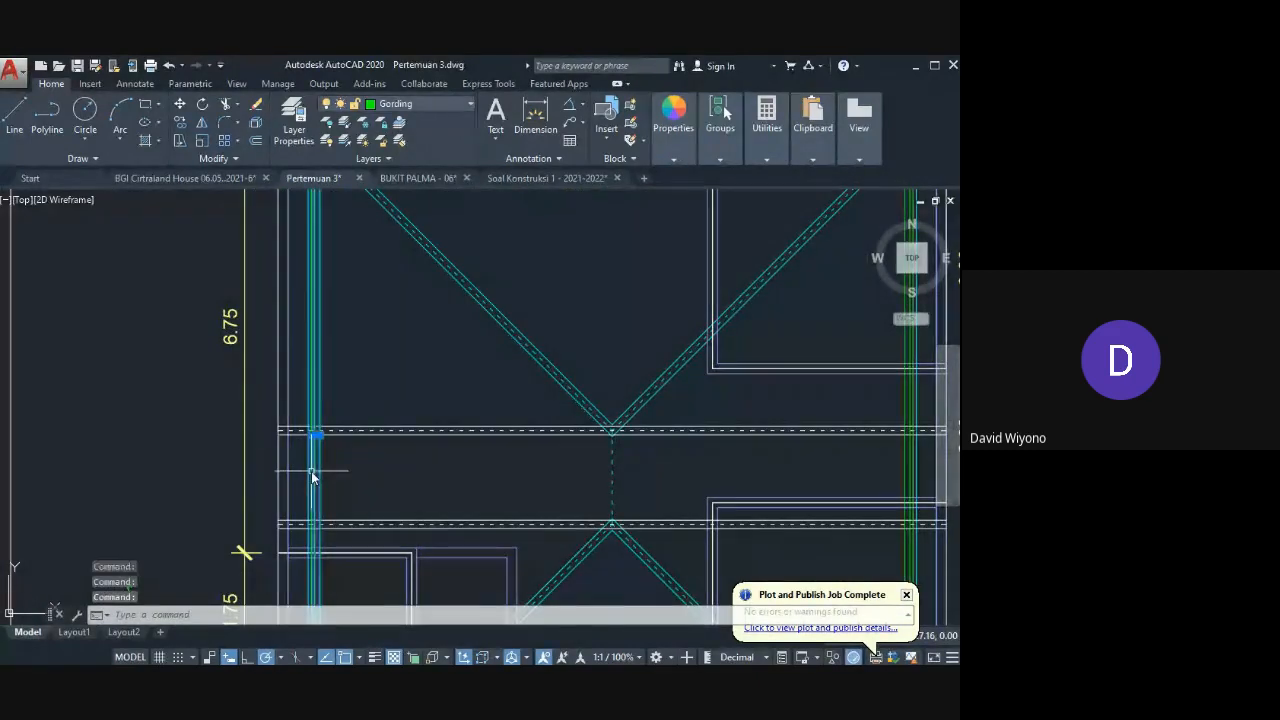
middle_click_drag(355, 468, 367, 433)
type("co")
key("Return")
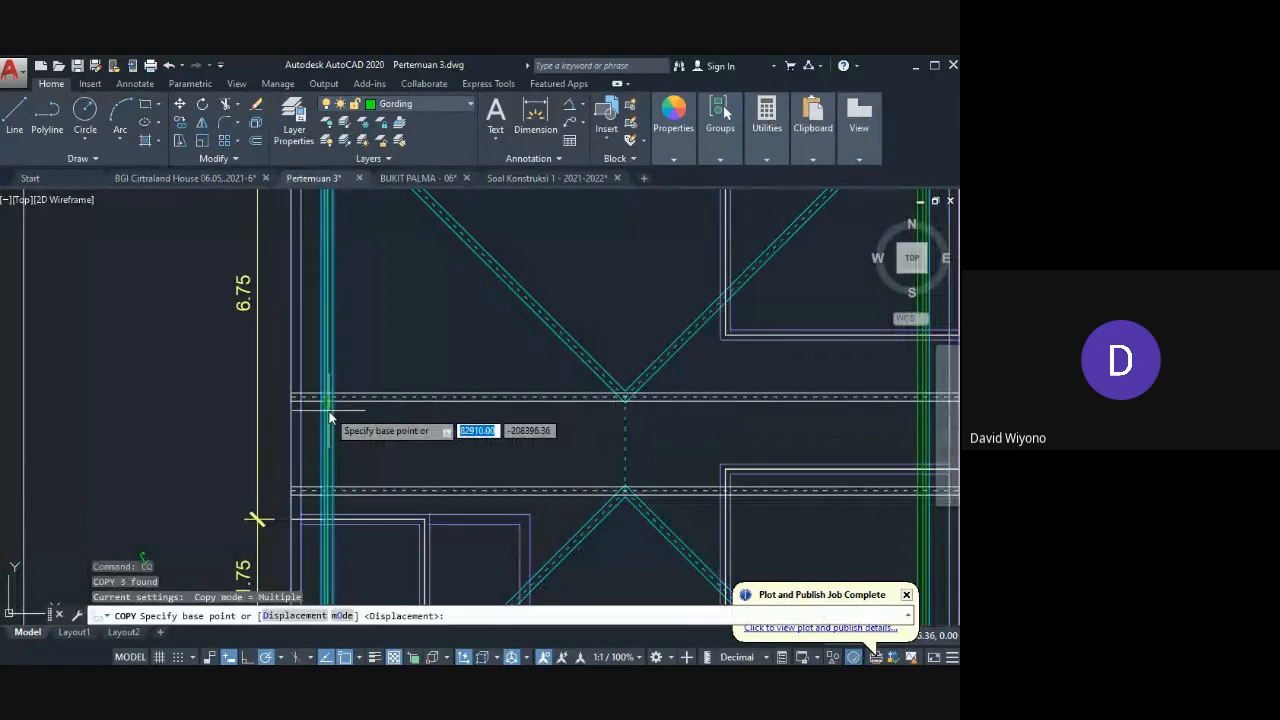
left_click(334, 413)
scroll(622, 400, "up", 3)
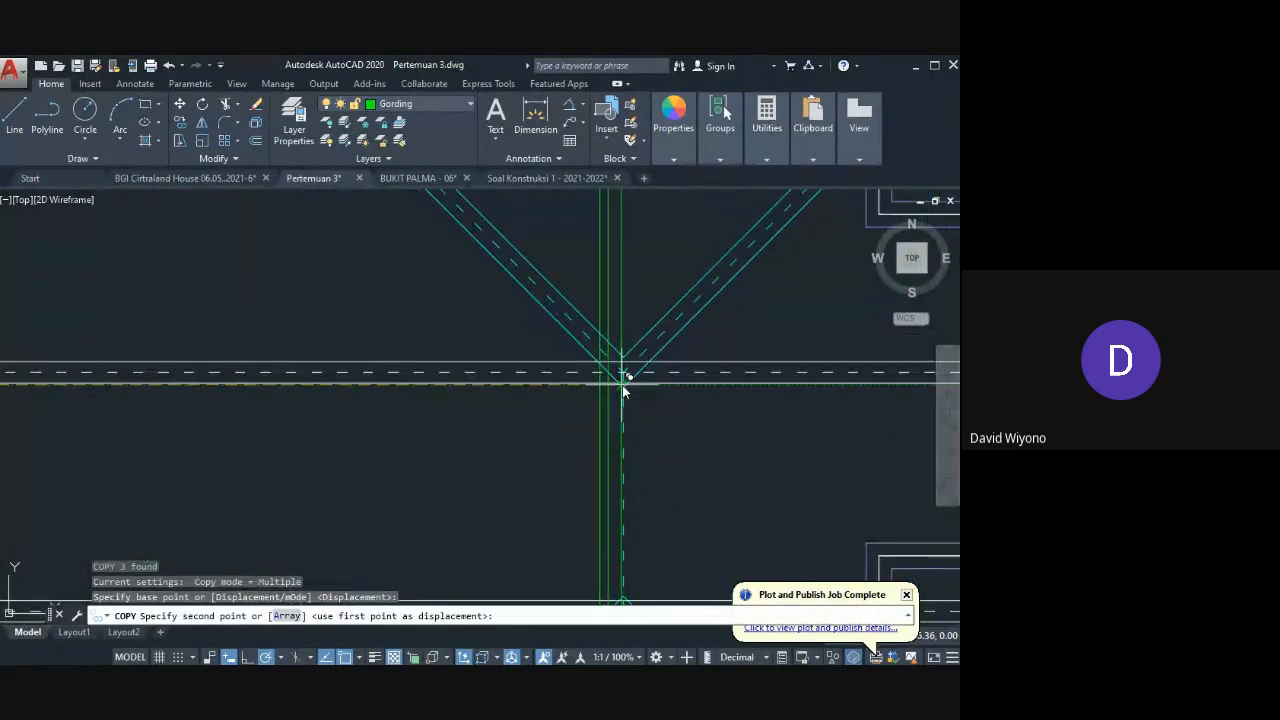
left_click(622, 385)
key("Escape")
Step: Move the three copied vertical gording lines 50 units left of the dashed ridge line
left_click(645, 281)
left_click(581, 265)
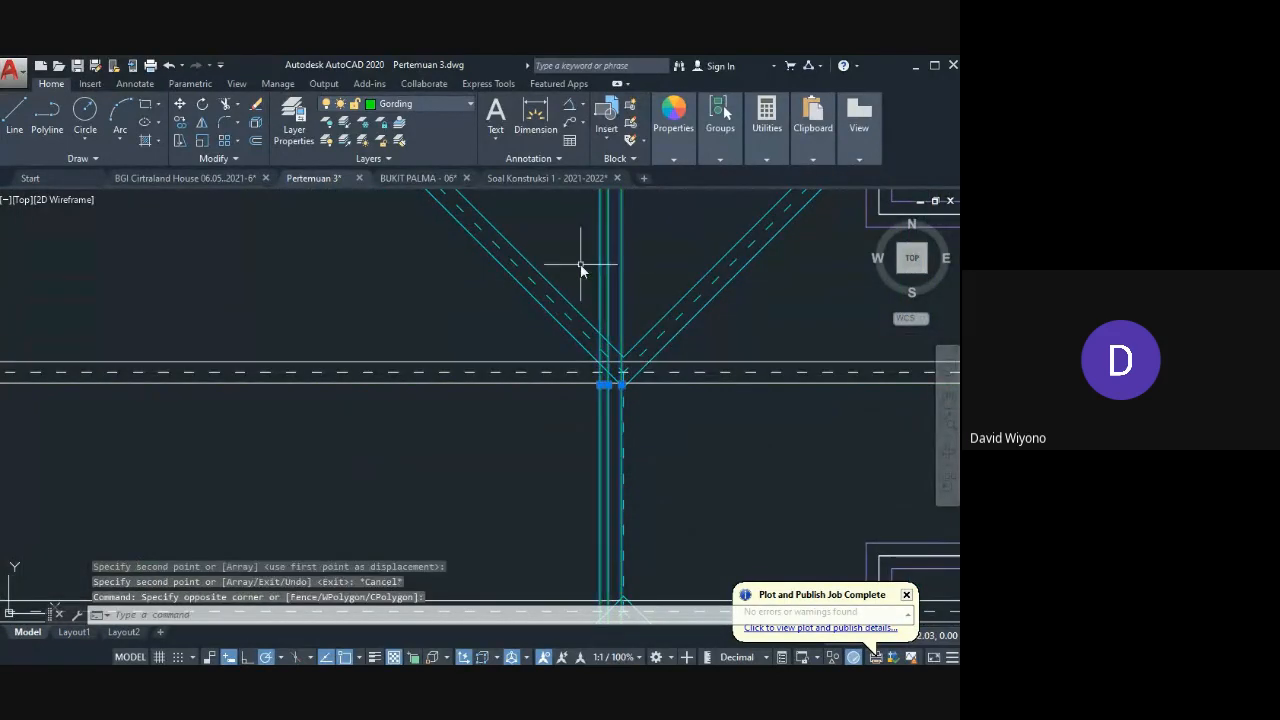
type("m")
key("Return")
left_click(694, 250)
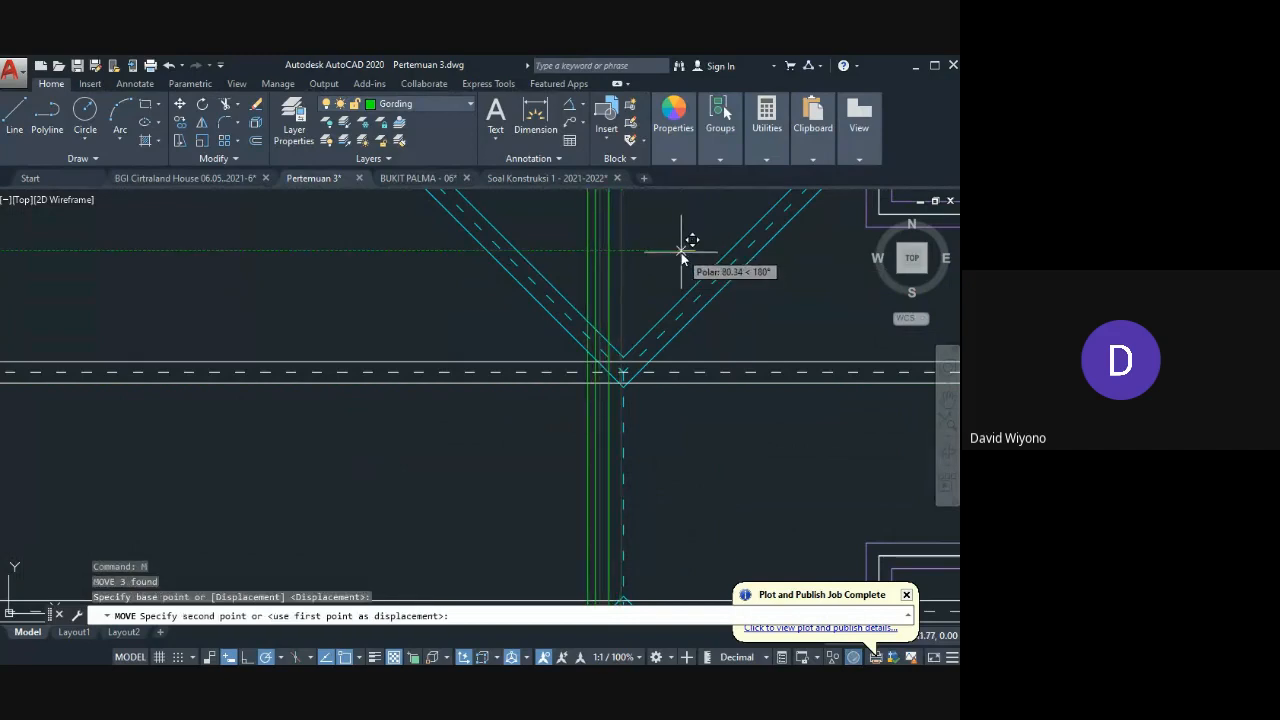
type("50")
key("Return")
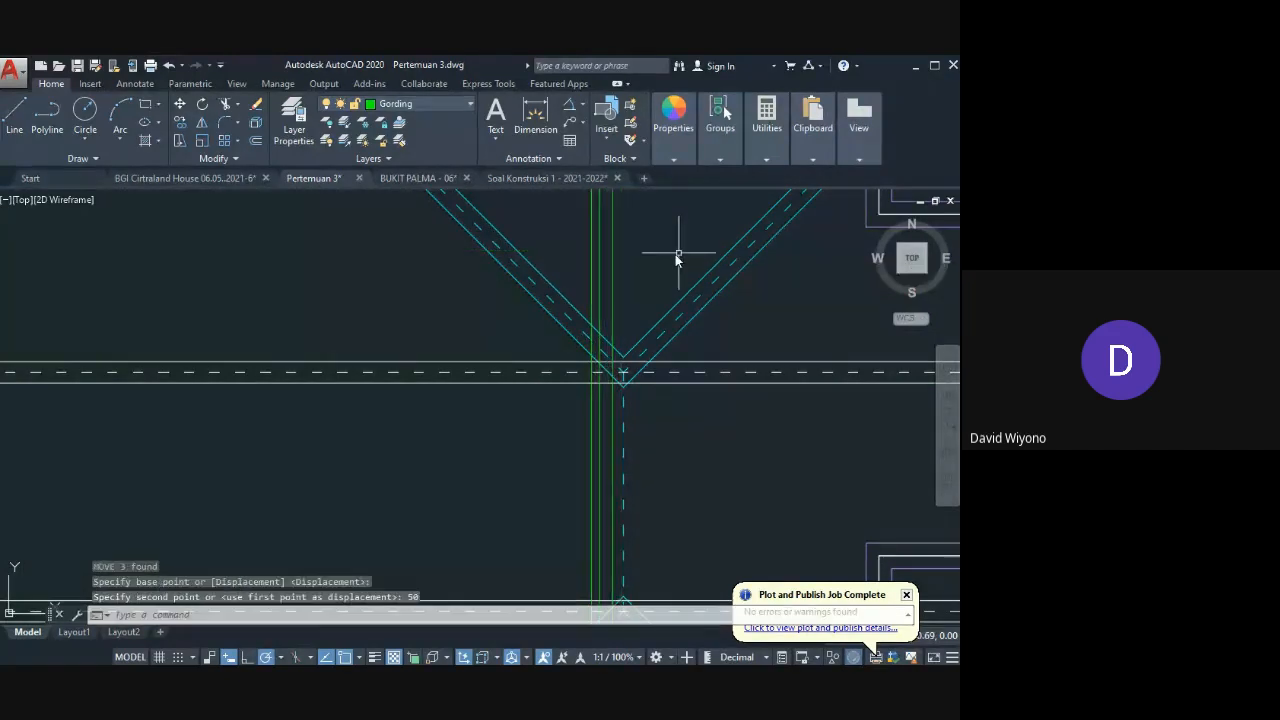
Step: Mirror the three vertical gording lines about the dashed ridge line, keeping the originals
left_click(675, 254)
type("mi")
key("Return")
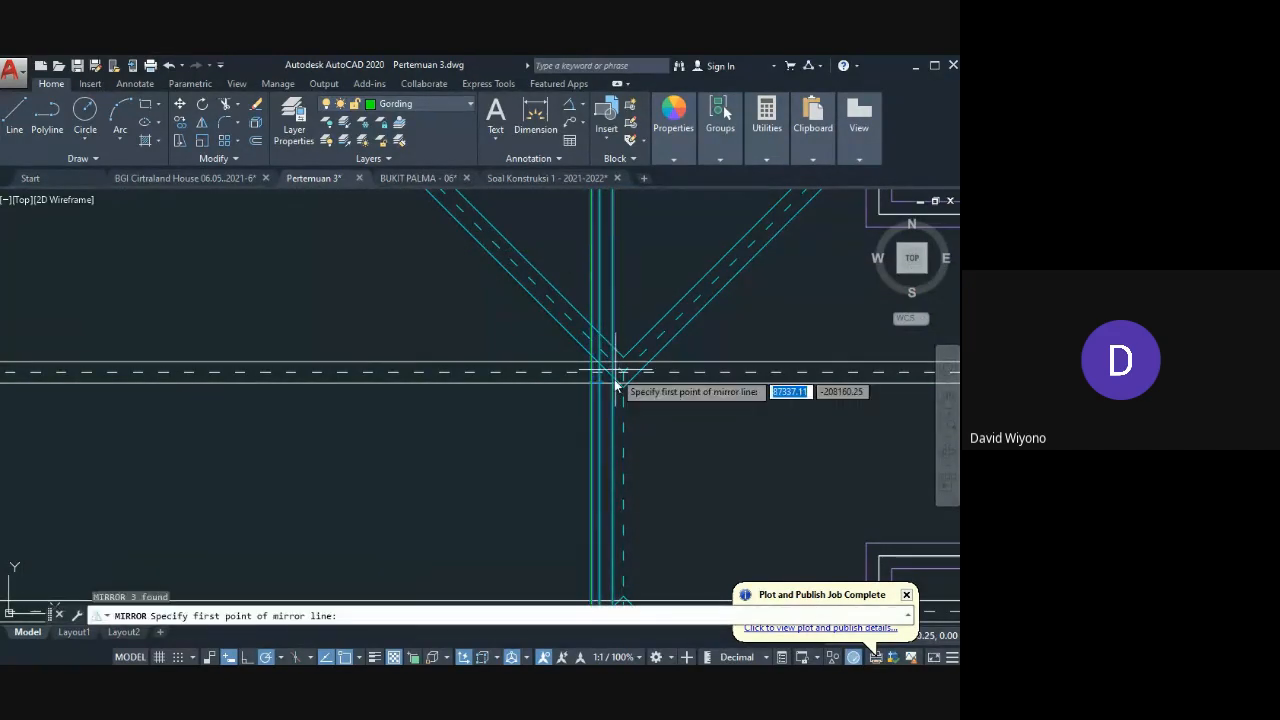
left_click(623, 372)
left_click(621, 333)
key("Return")
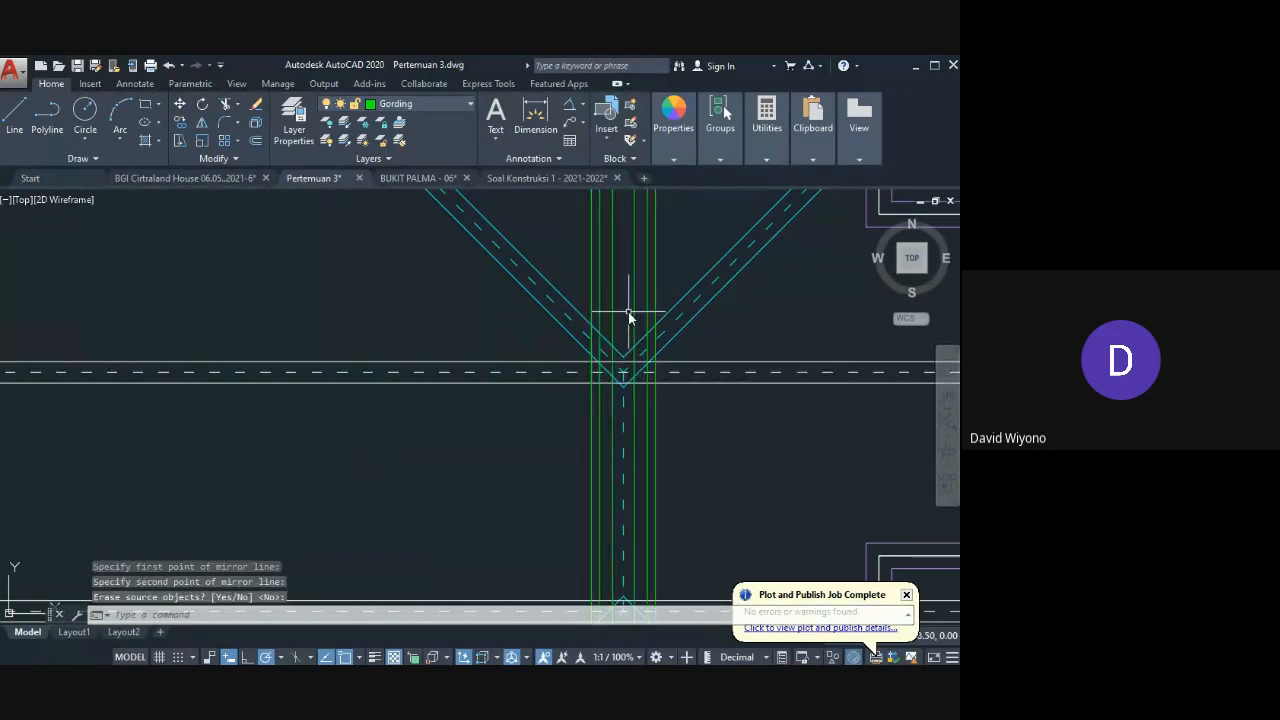
Step: Trim the six vertical gording lines above the dashed centreline of the two upper diagonals
key("Escape")
type("r")
key("Return")
scroll(625, 372, "up", 4)
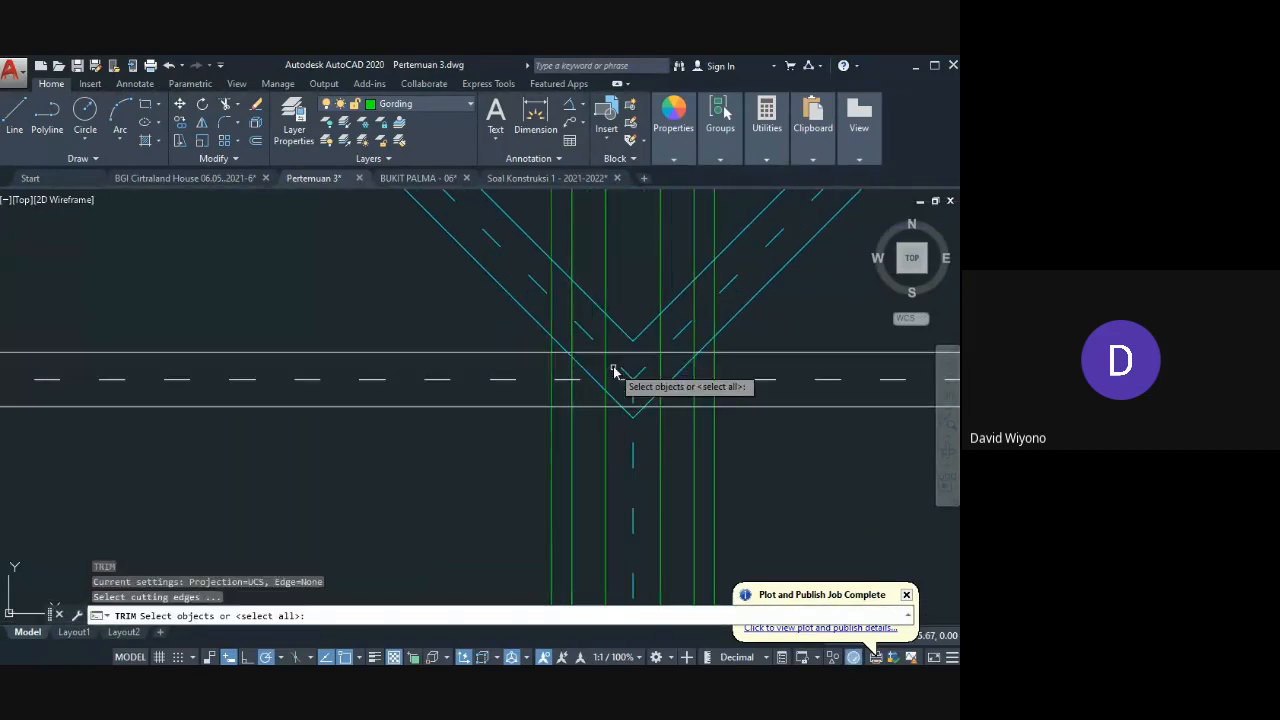
left_click(623, 372)
key("Return")
scroll(586, 393, "down", 4)
mouse_move(600, 261)
middle_mouse_down()
mouse_move(586, 393)
mouse_move(589, 250)
middle_mouse_up()
left_click(653, 247)
left_click(546, 297)
Step: Trim the six vertical gording lines below the dashed centreline of the two lower diagonals
scroll(589, 250, "down", 4)
scroll(592, 412, "up", 4)
key("Return")
key("Return")
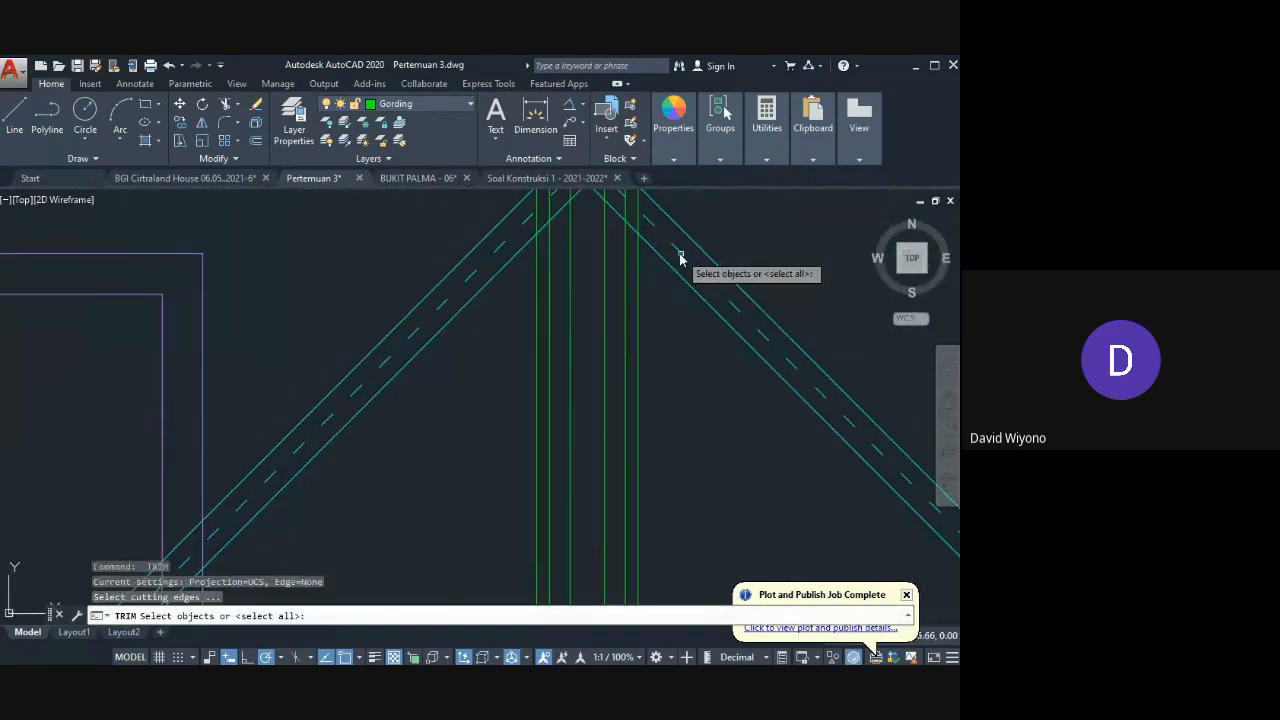
left_click(680, 253)
key("Return")
left_click(671, 366)
left_click(484, 433)
scroll(540, 491, "down", 4)
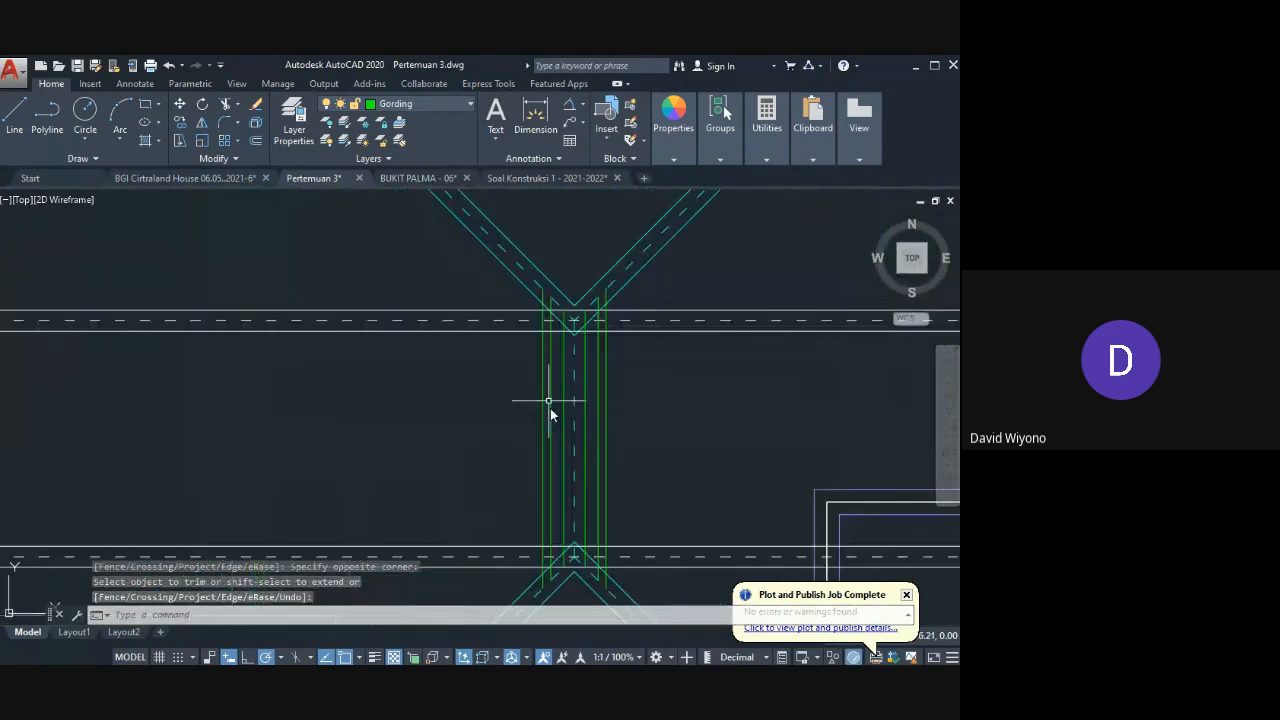
Step: Mirror the three gording lines left of the ridge about the lower-left diagonal's centreline to form horizontal lines, keeping the originals
left_click(568, 436)
left_click(523, 455)
scroll(523, 455, "up", 3)
middle_click_drag(523, 446, 531, 346)
scroll(531, 346, "down", 5)
type("mi")
key("Return")
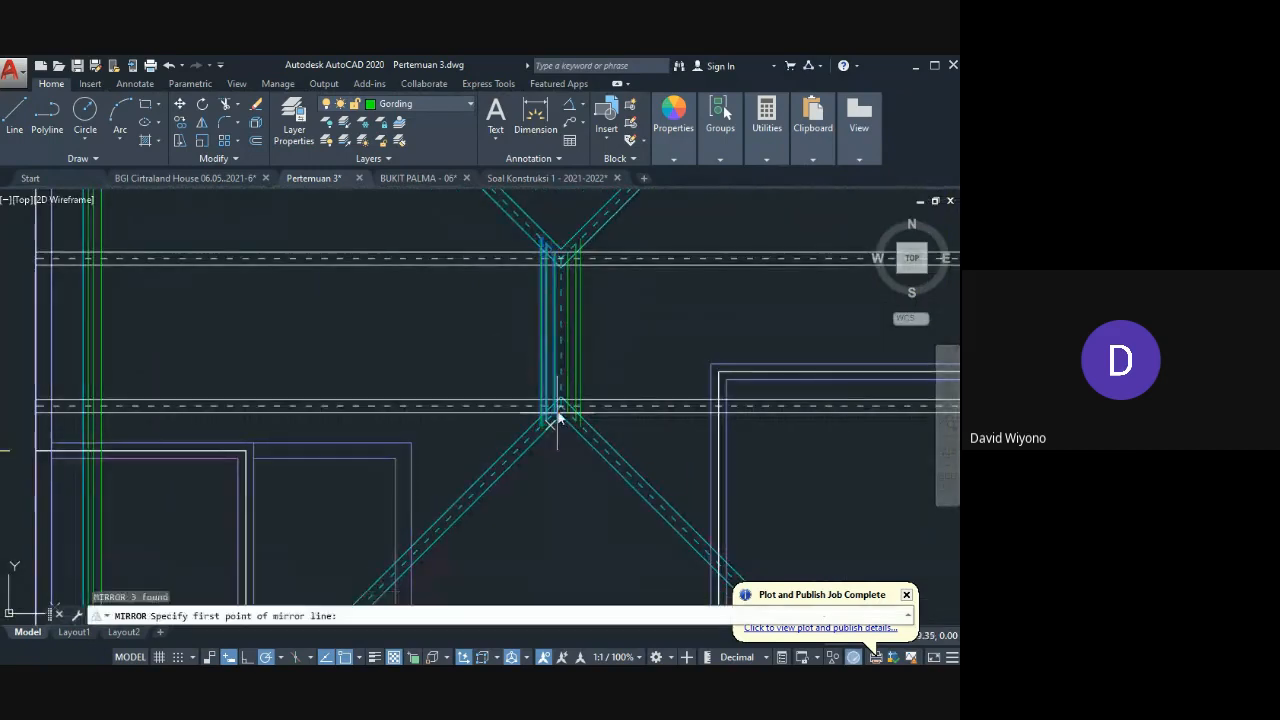
scroll(558, 409, "up", 5)
left_click(566, 403)
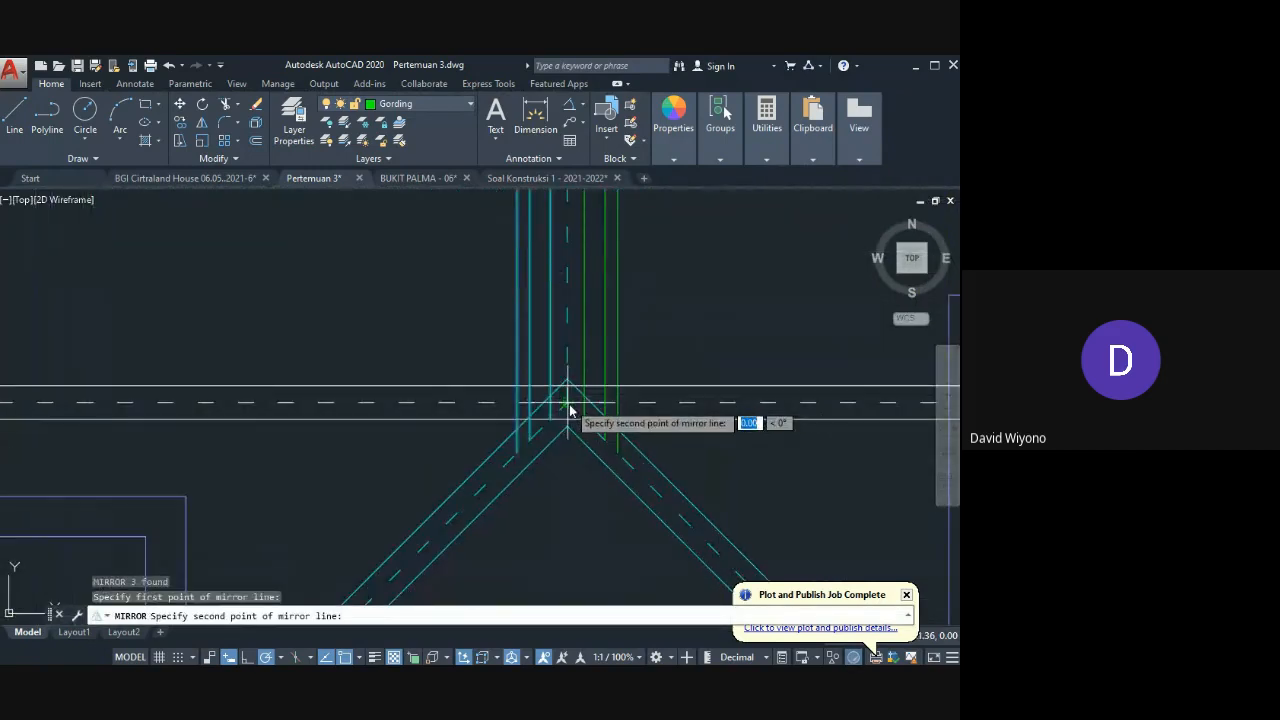
left_click(526, 446)
key("Return")
Step: Trim the new horizontal gording lines beyond the dashed centreline of the lower-right diagonal
middle_click_drag(614, 438, 505, 427)
type("tr")
key("Return")
left_click(521, 459)
key("Return")
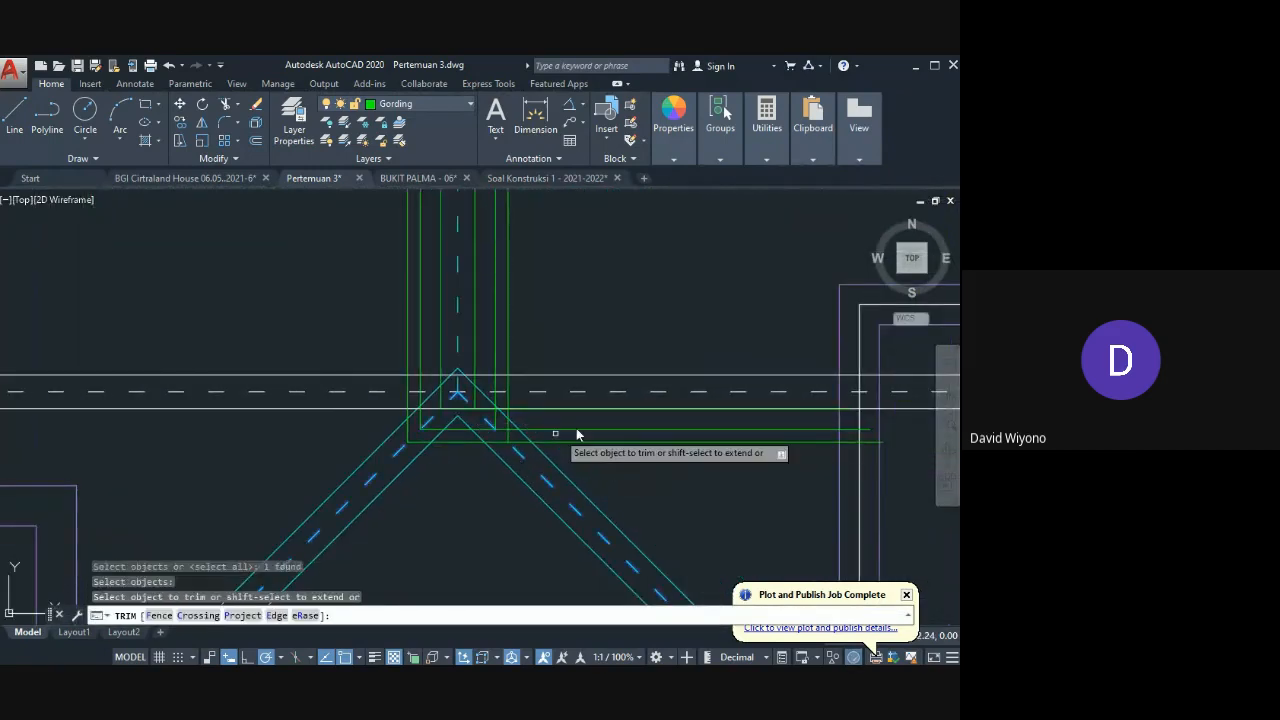
left_click(600, 432)
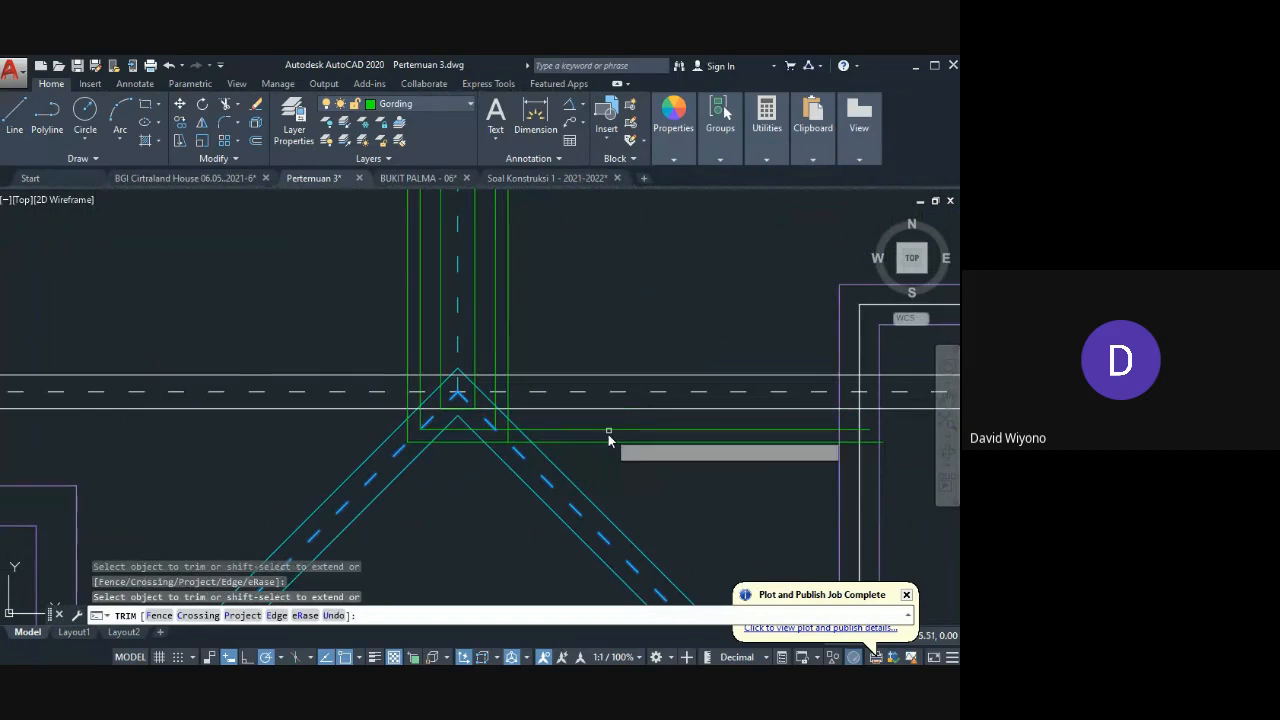
scroll(505, 410, "up", 5)
scroll(460, 405, "down", 5)
key("Return")
Step: Mirror the three short horizontal gording lines to the ridge's upper end about a horizontal axis through the vertical lines' midpoint, keeping the originals
left_click(481, 380)
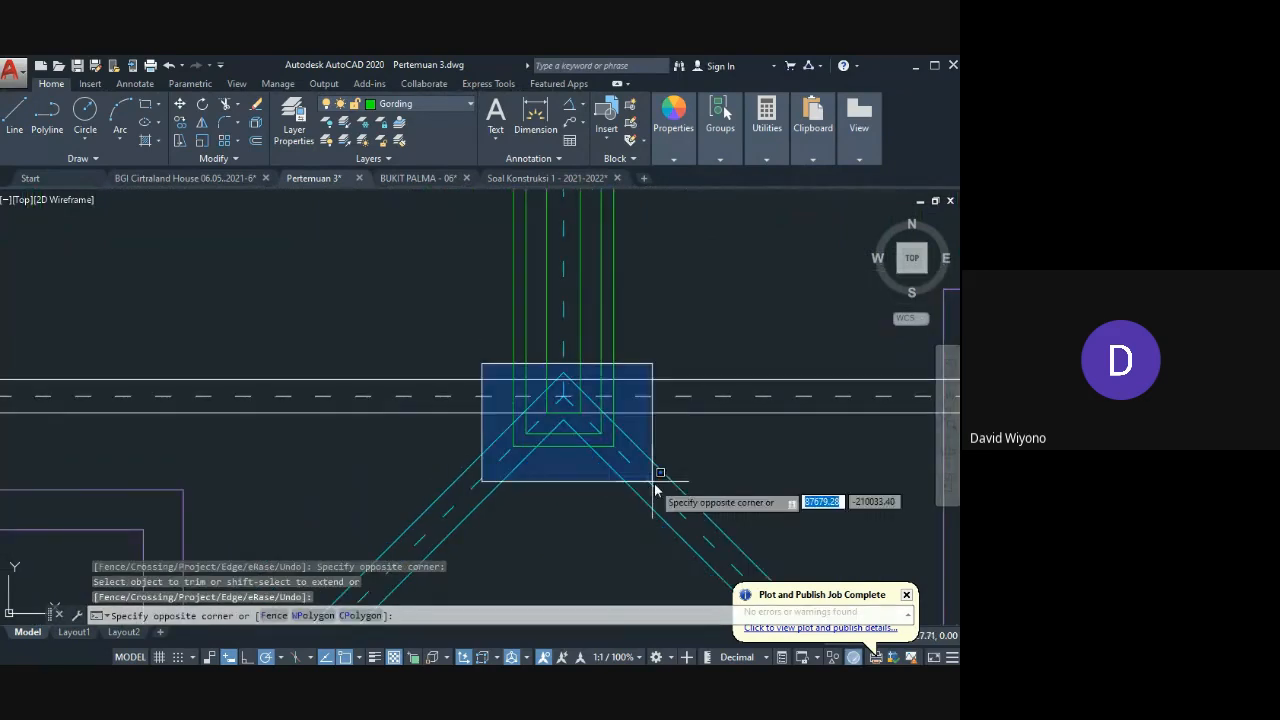
left_click(657, 482)
middle_click_drag(614, 436, 565, 457)
key("Return")
middle_click_drag(579, 240, 574, 338)
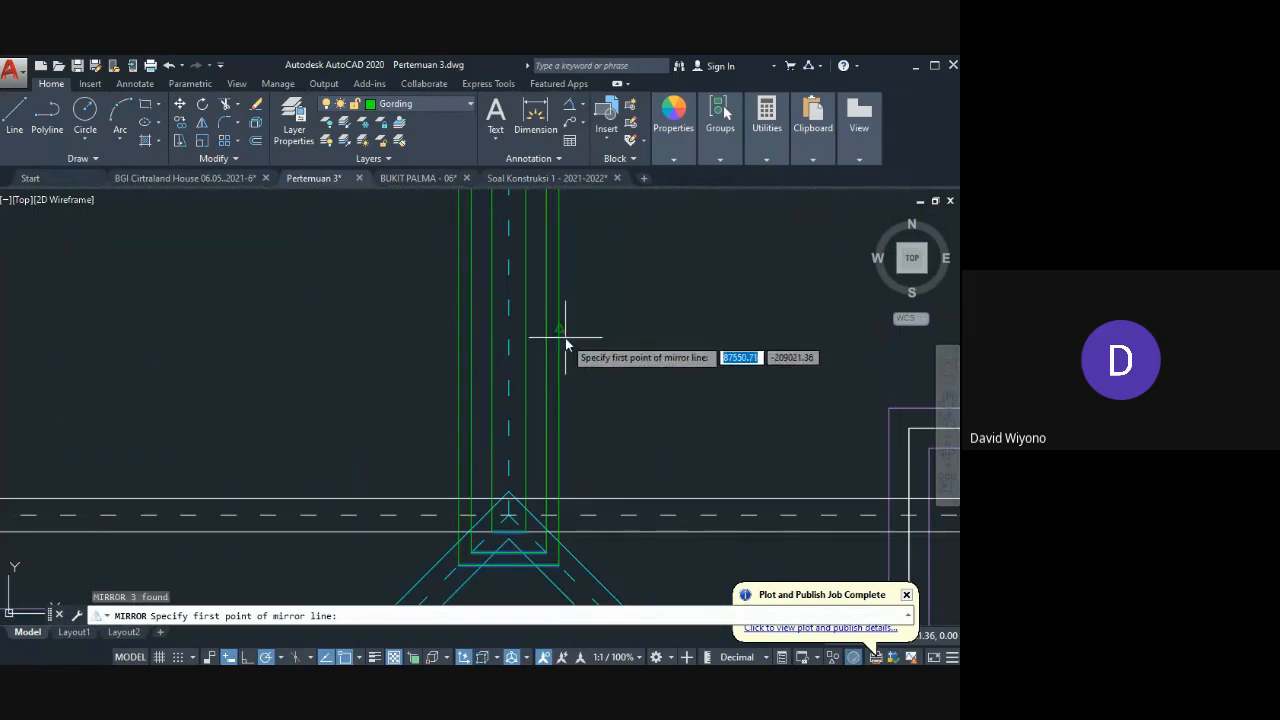
left_click(561, 338)
left_click(629, 338)
scroll(620, 350, "down", 4)
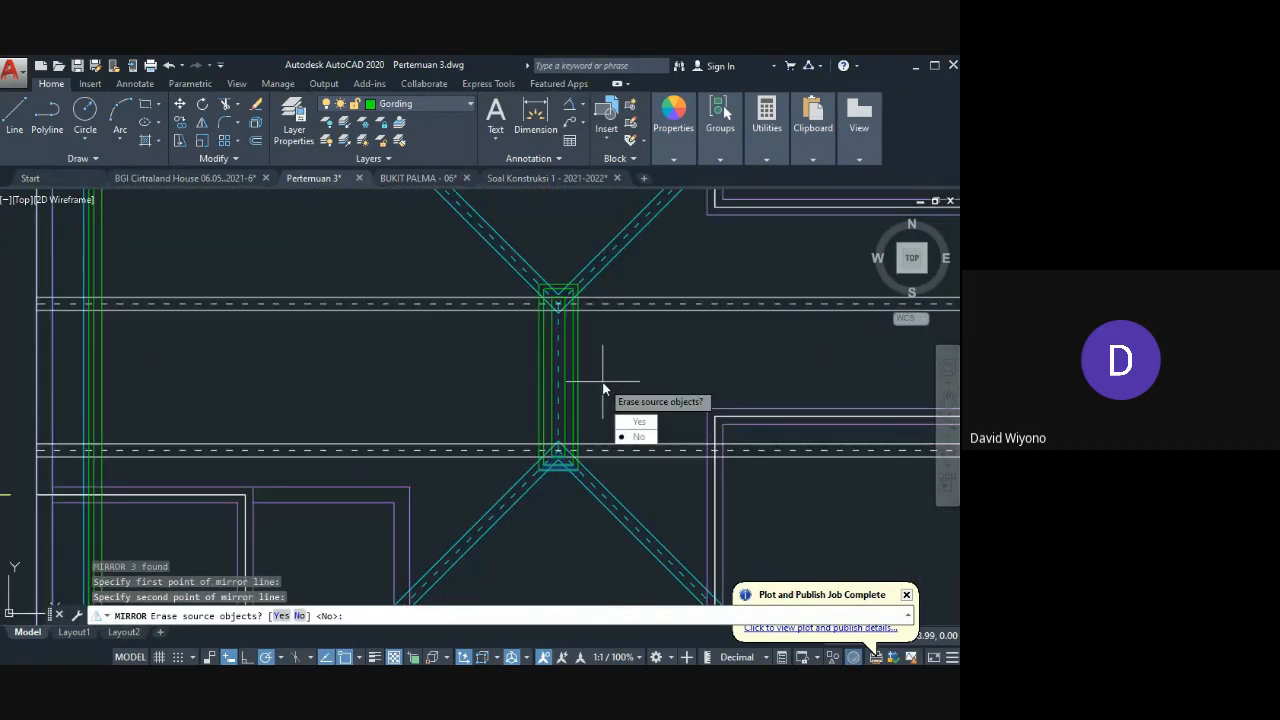
key("Return")
scroll(586, 254, "up", 4)
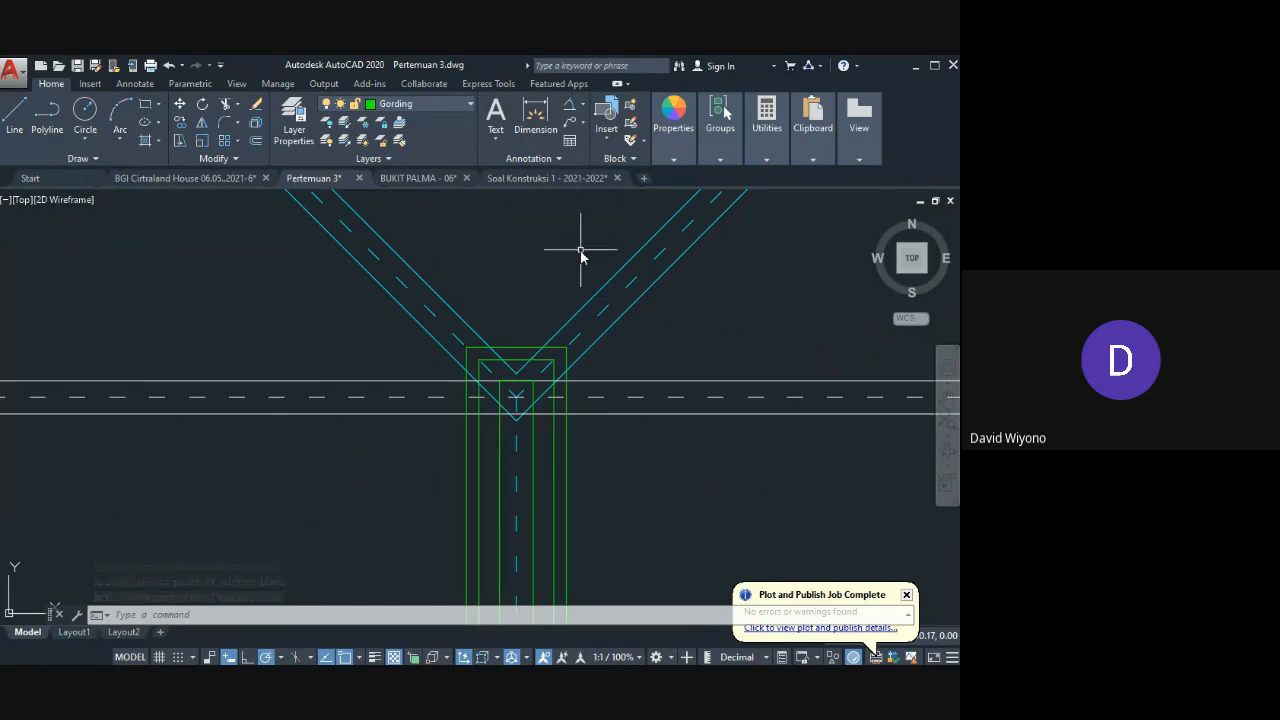
scroll(563, 317, "down", 2)
middle_click_drag(563, 317, 551, 224)
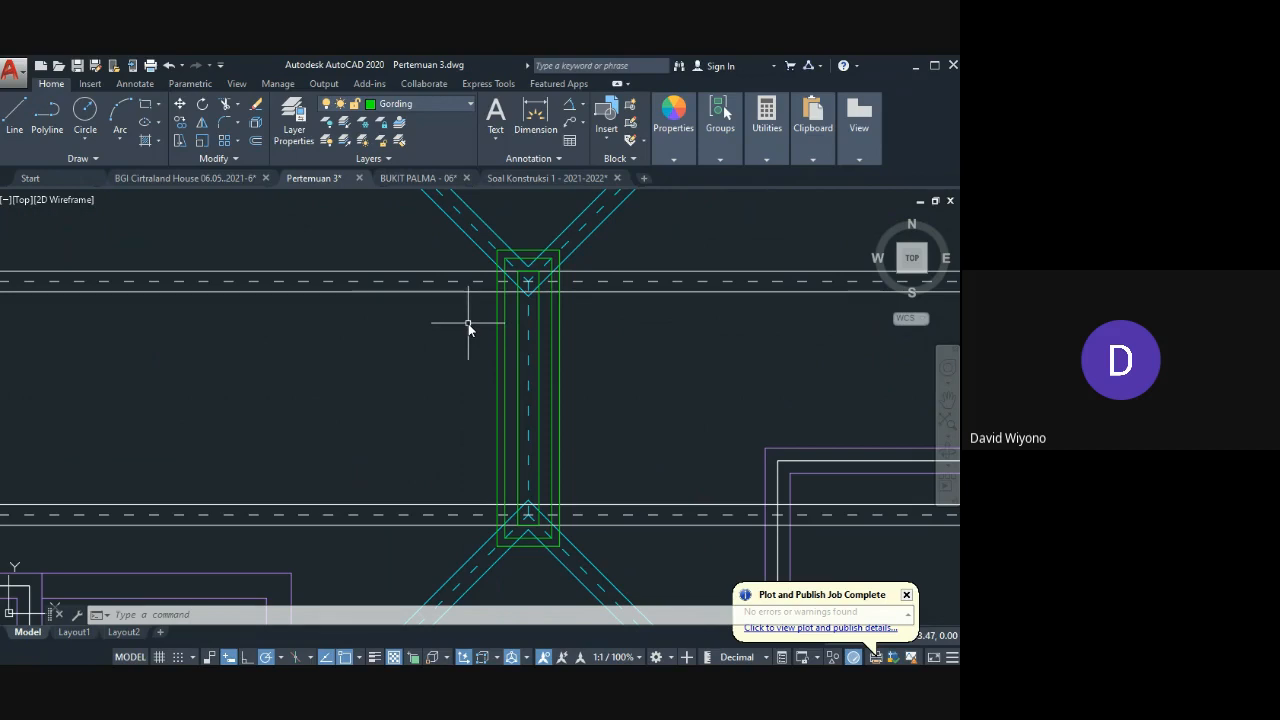
scroll(468, 323, "down", 5)
scroll(437, 343, "up", 4)
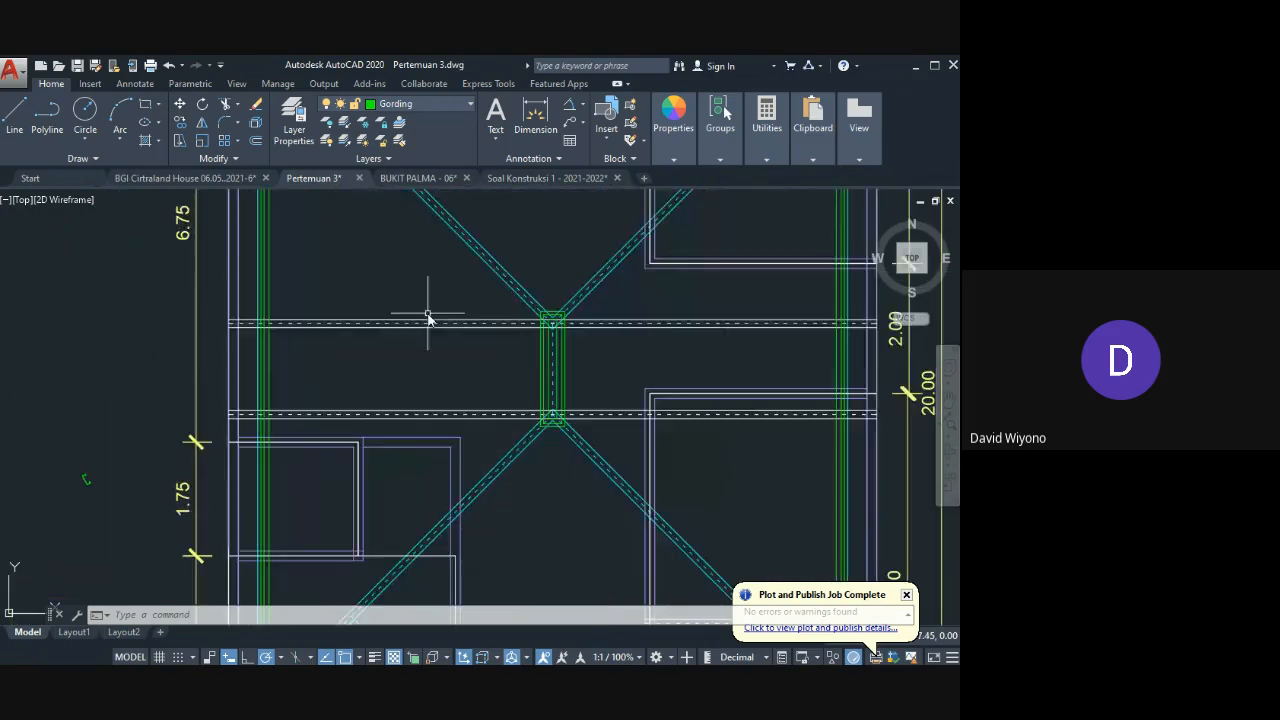
scroll(570, 364, "up", 5)
left_click(565, 361)
left_click(468, 372)
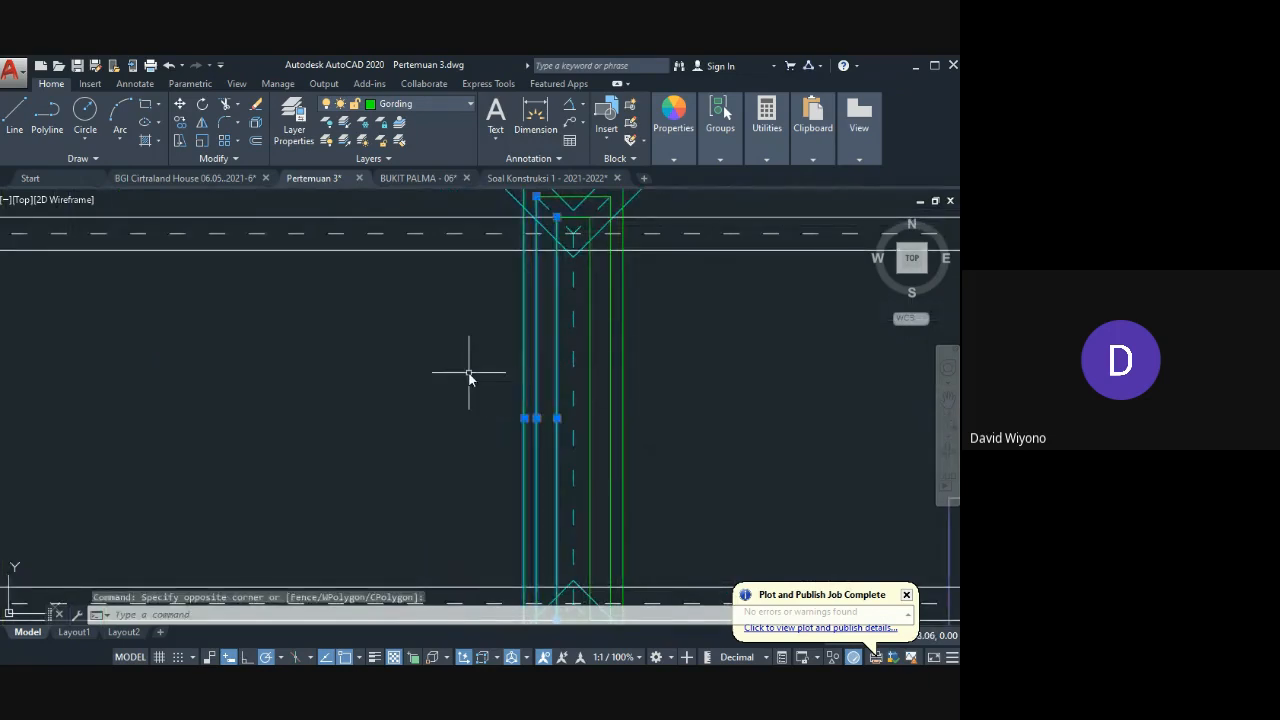
key("Escape")
Step: Draw a horizontal line from the midpoint of the ridge frame's outer left line to the outermost gording line at the roof's left edge
scroll(491, 382, "down", 3)
middle_click_drag(267, 405, 440, 422)
type("l")
key("Return")
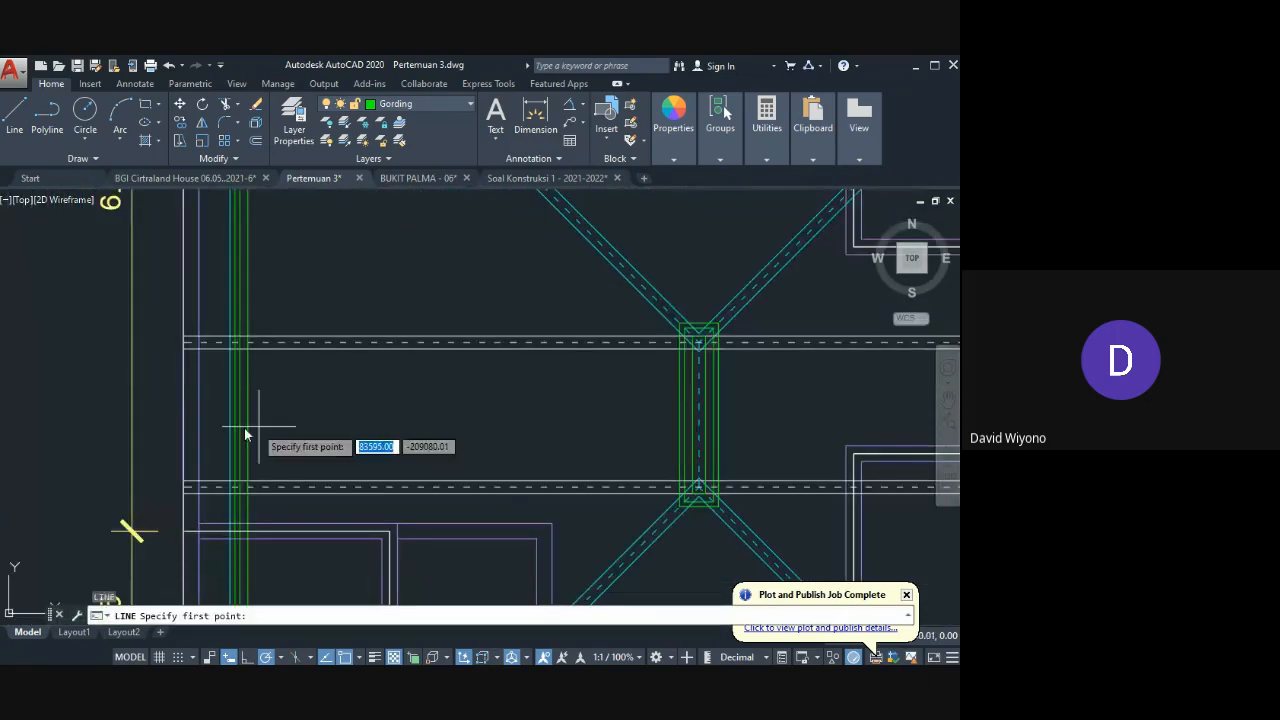
scroll(235, 426, "up", 3)
scroll(245, 405, "down", 2)
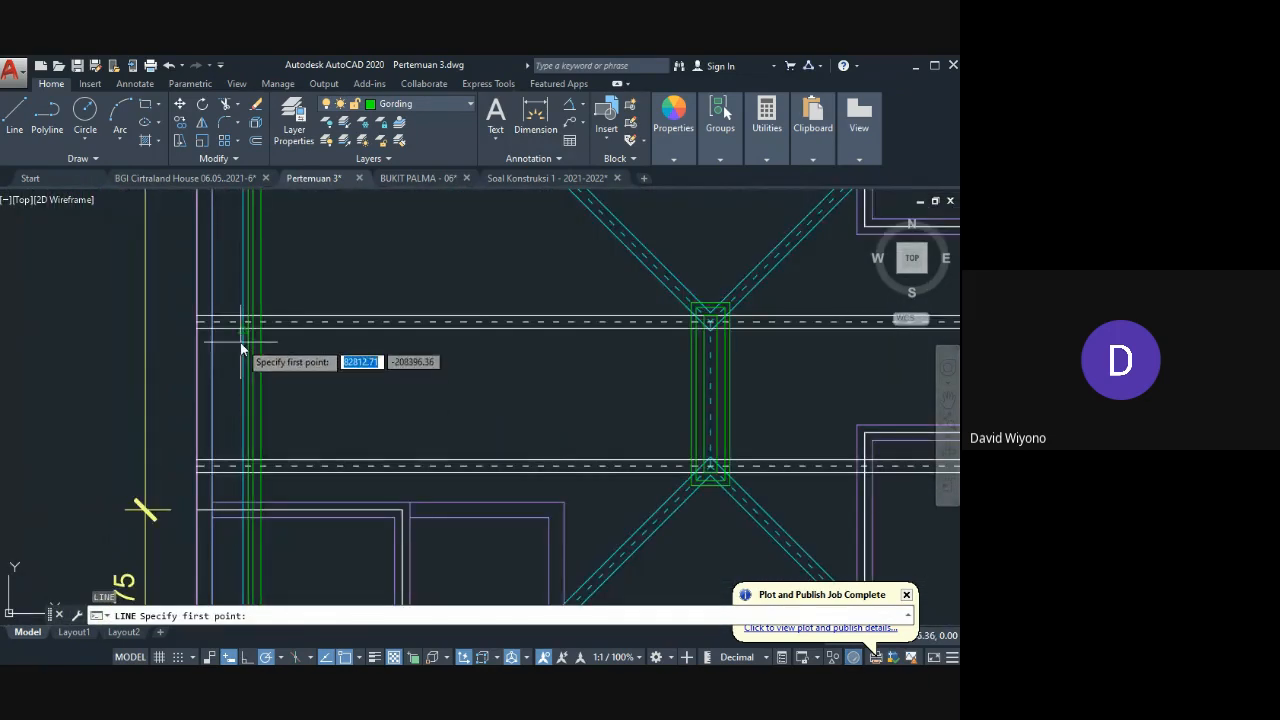
left_click(700, 392)
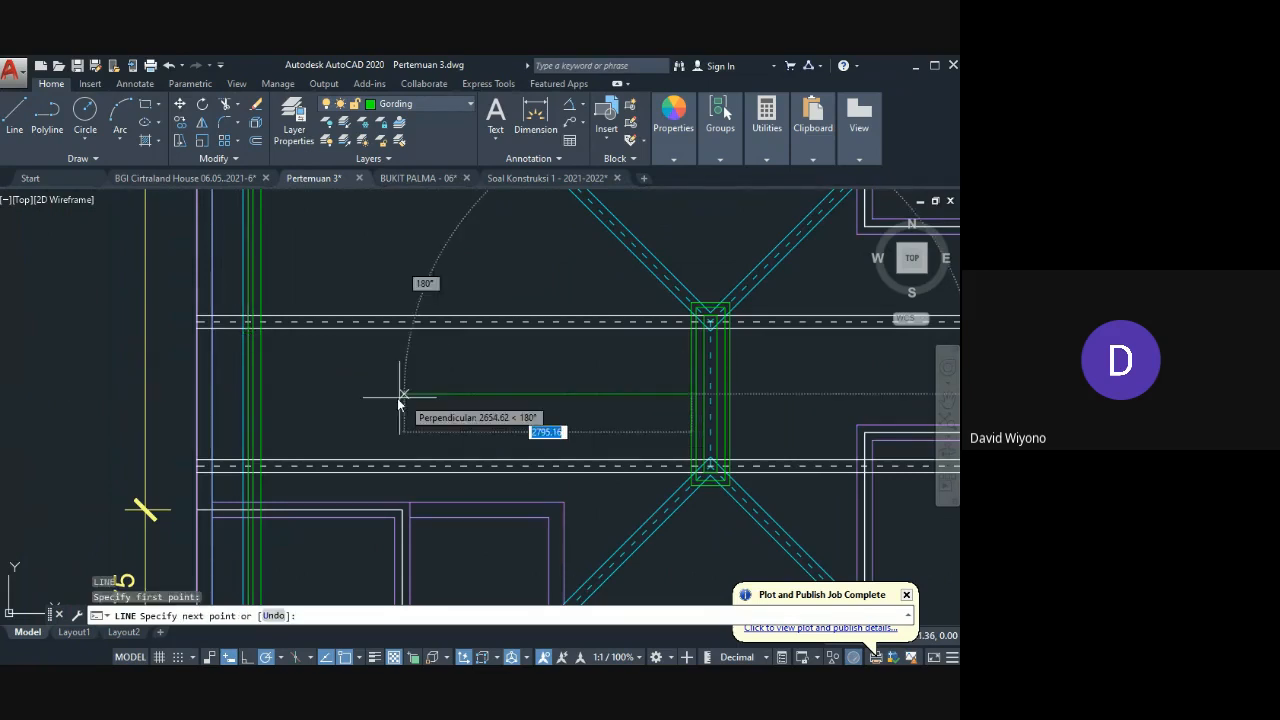
scroll(243, 405, "up", 2)
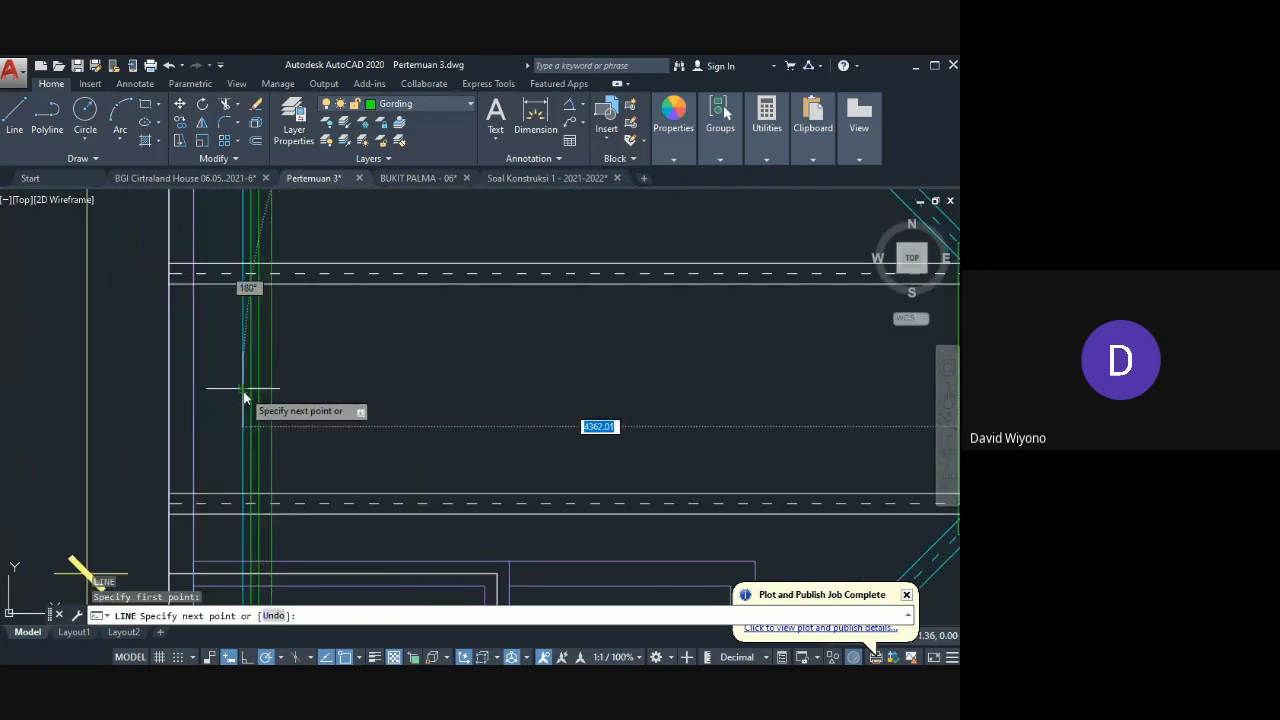
scroll(251, 398, "up", 3)
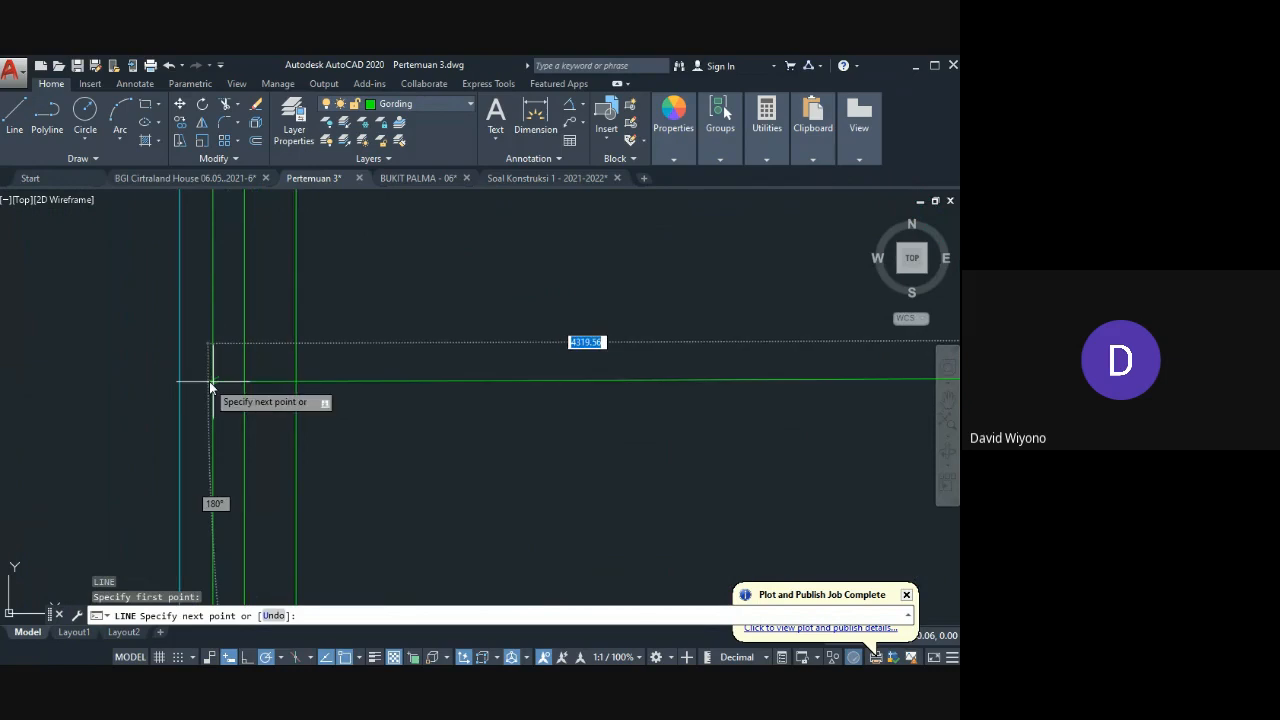
left_click(214, 378)
key("Escape")
scroll(318, 410, "down", 4)
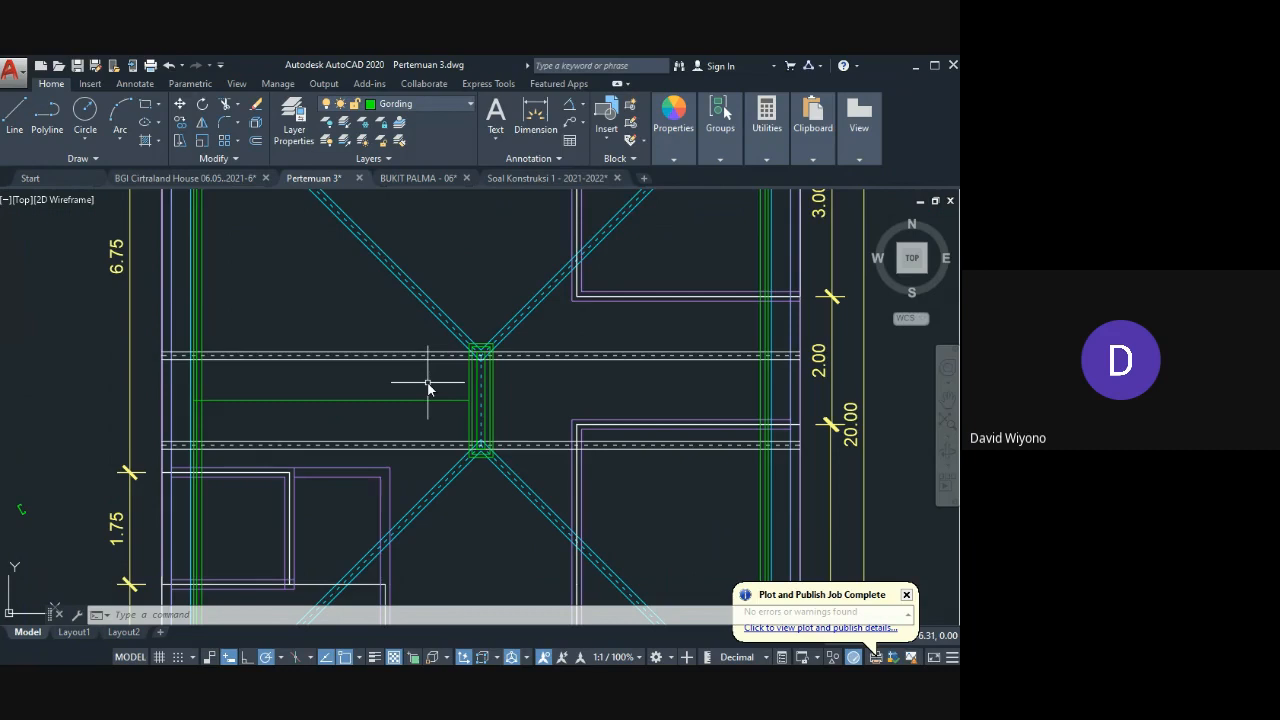
scroll(440, 395, "up", 4)
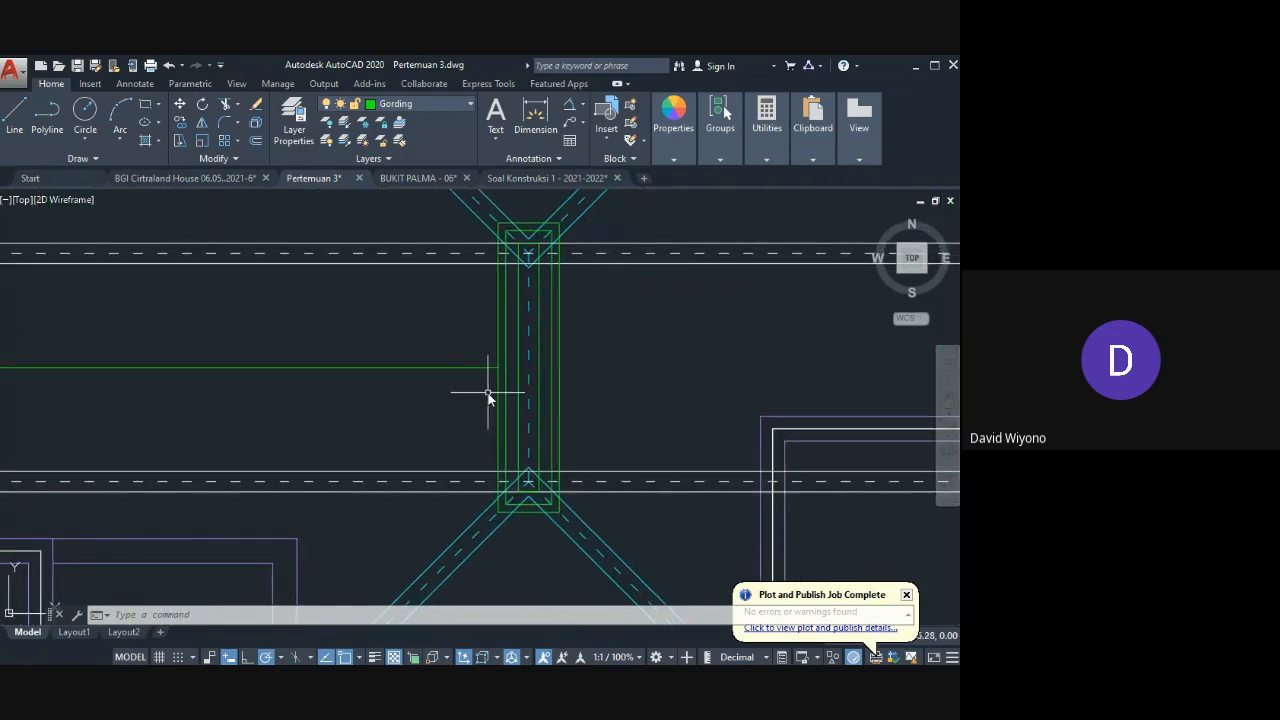
type("DI")
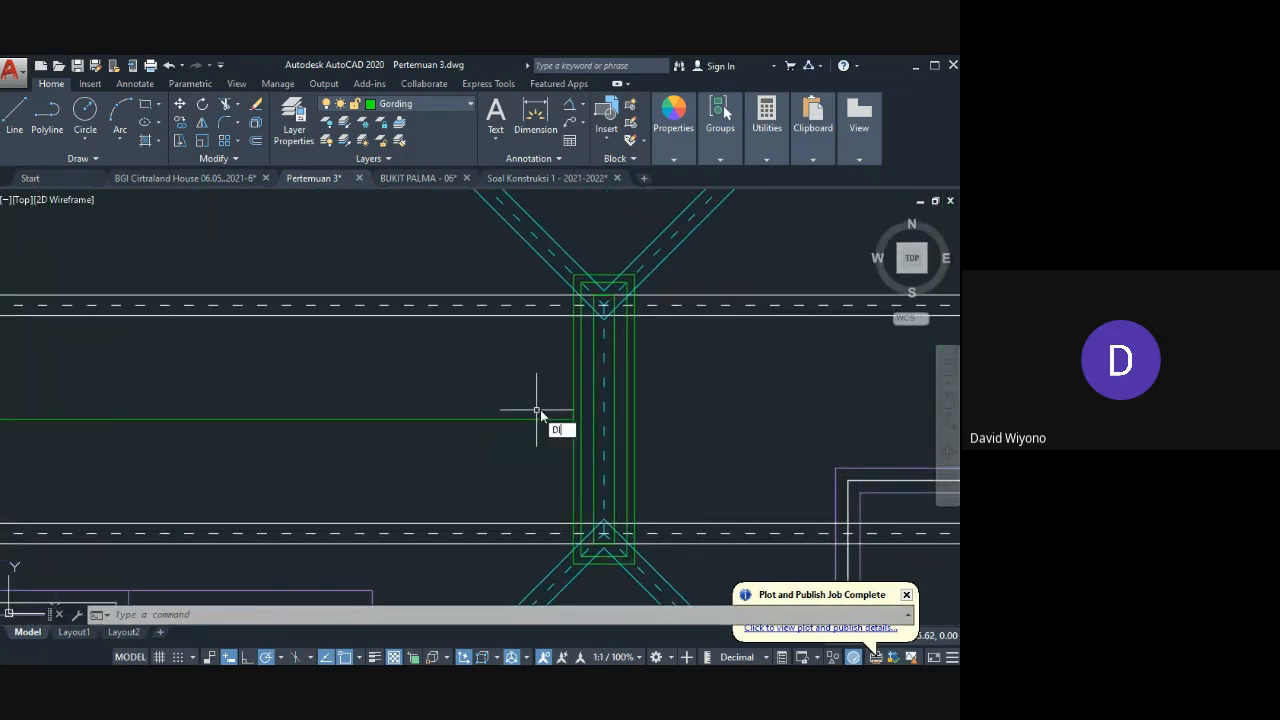
type("V")
key("Return")
key("Escape")
Step: Check the new horizontal line's length in its object properties
left_click(537, 419)
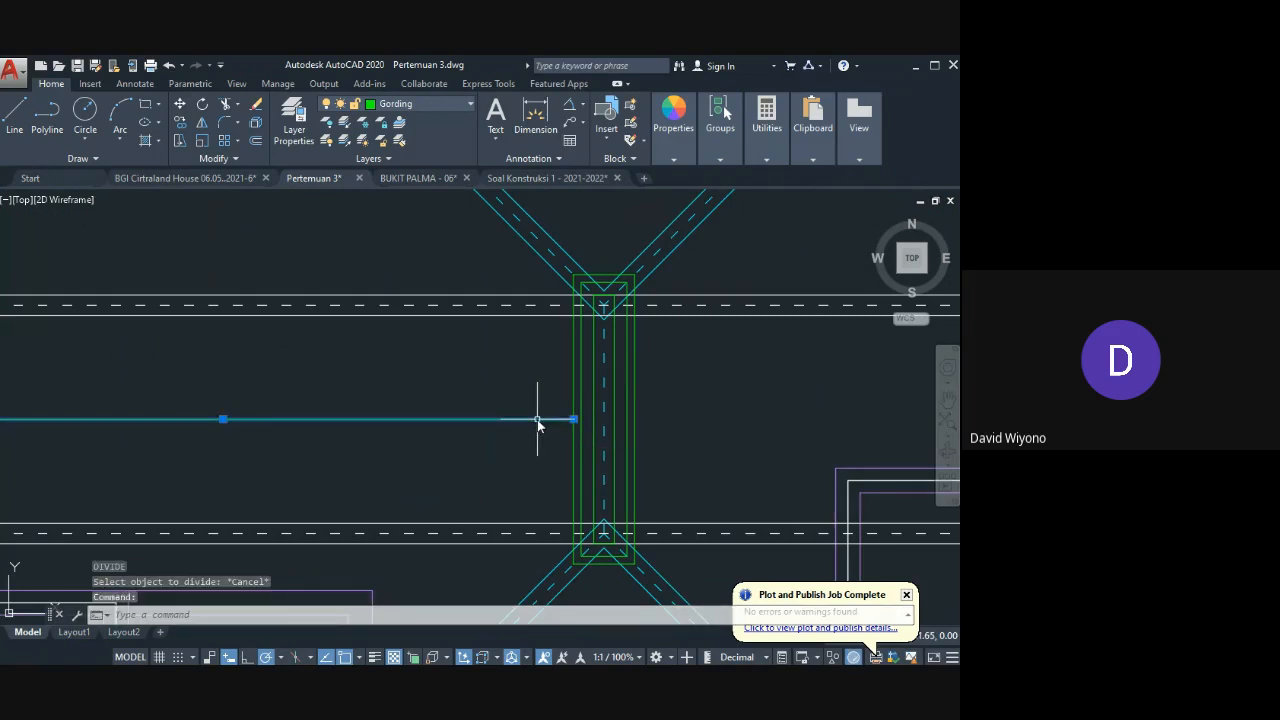
key("ctrl+1")
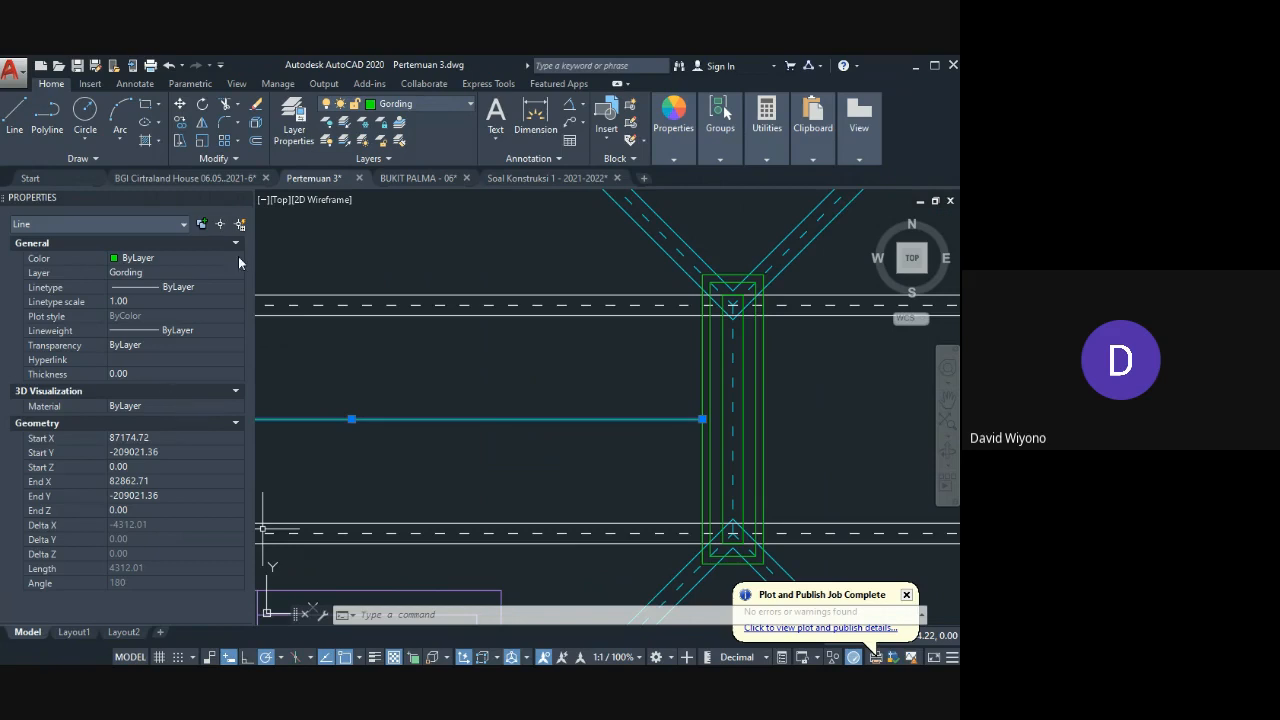
left_click(244, 198)
middle_click_drag(346, 434, 477, 477)
scroll(477, 477, "down", 4)
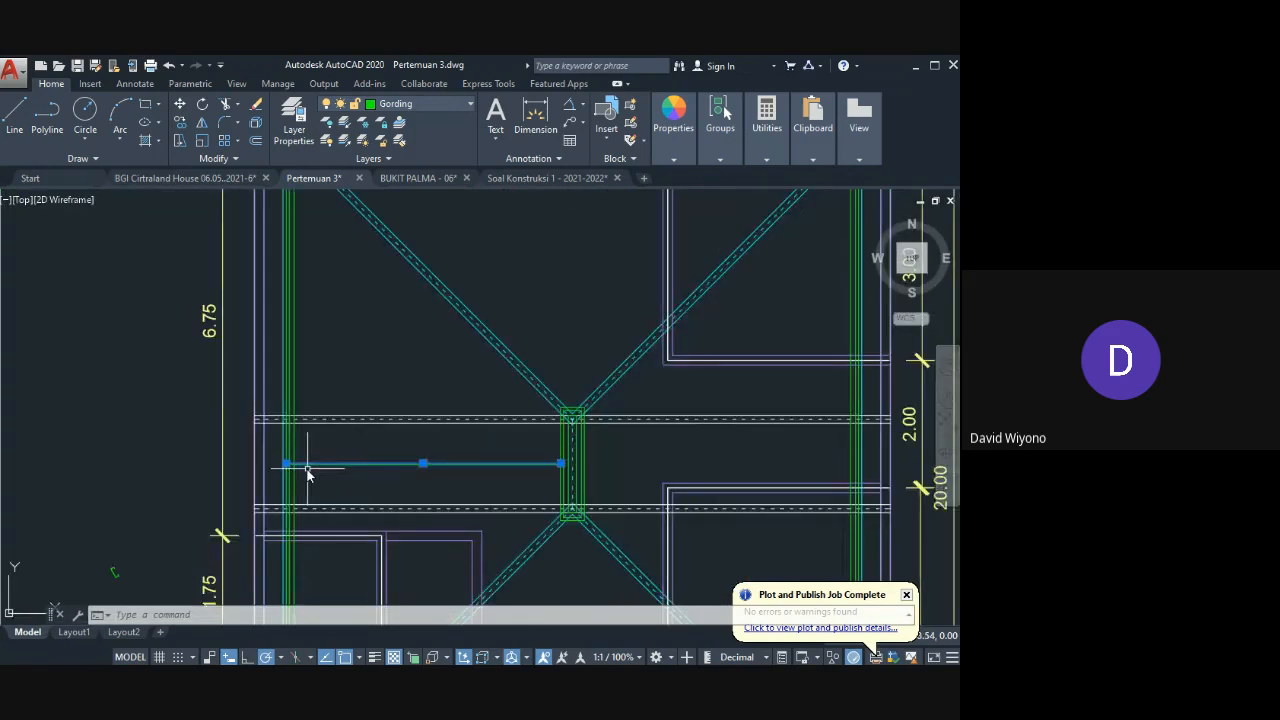
Step: Divide the horizontal line into 3 equal segments with point markers
type("IV")
key("Return")
left_click(328, 464)
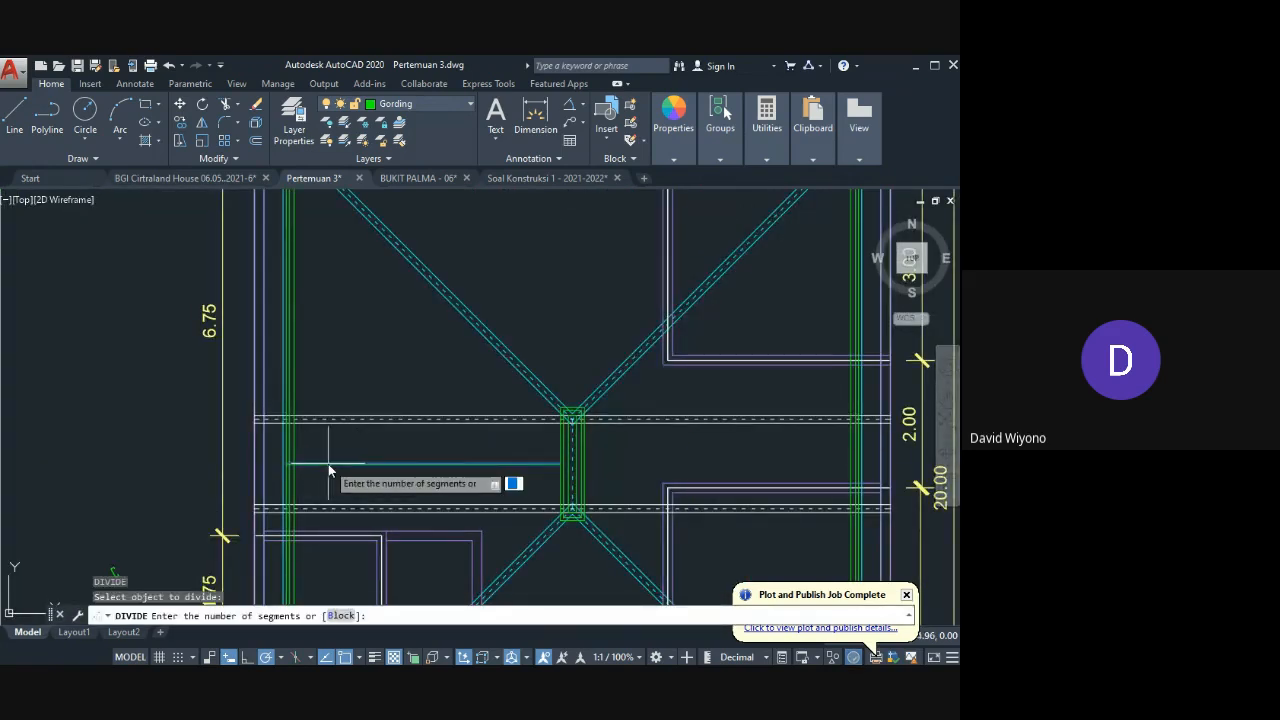
type("3")
key("Return")
Step: Measure the spacing from the first division point to the gording lines at the roof's left edge
type("D")
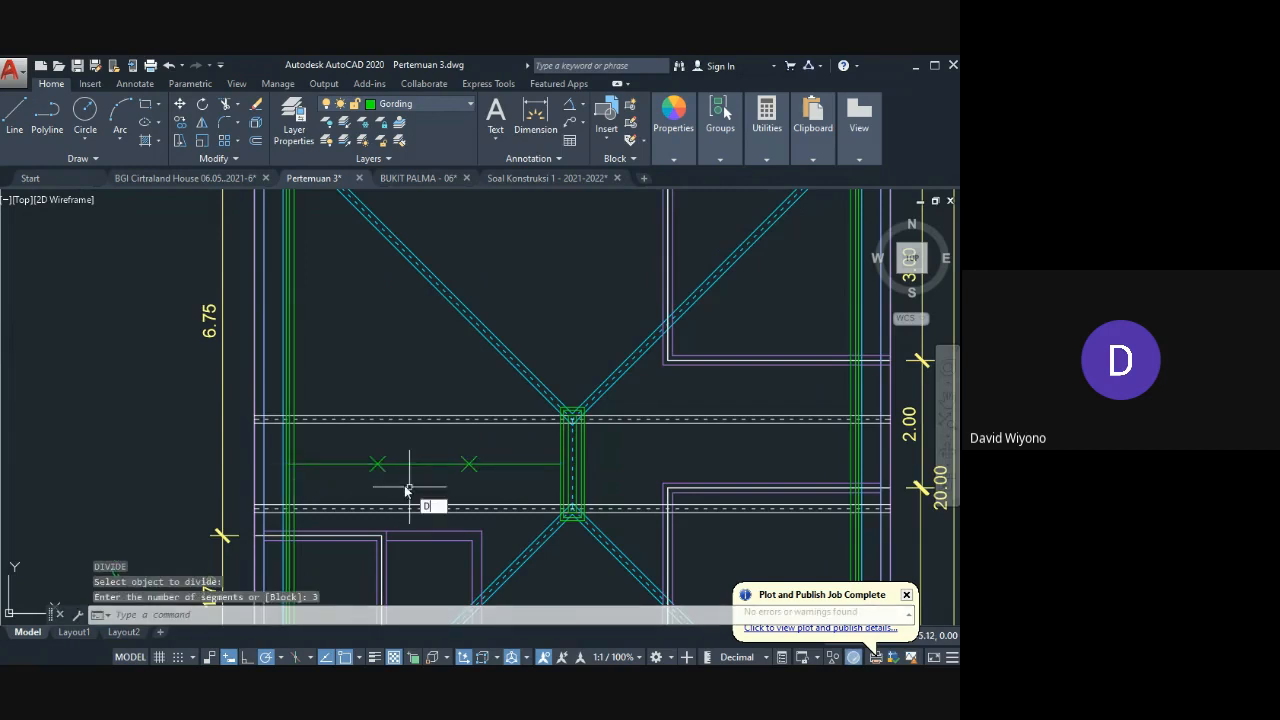
type("I")
key("Return")
left_click(377, 464)
scroll(289, 462, "up", 4)
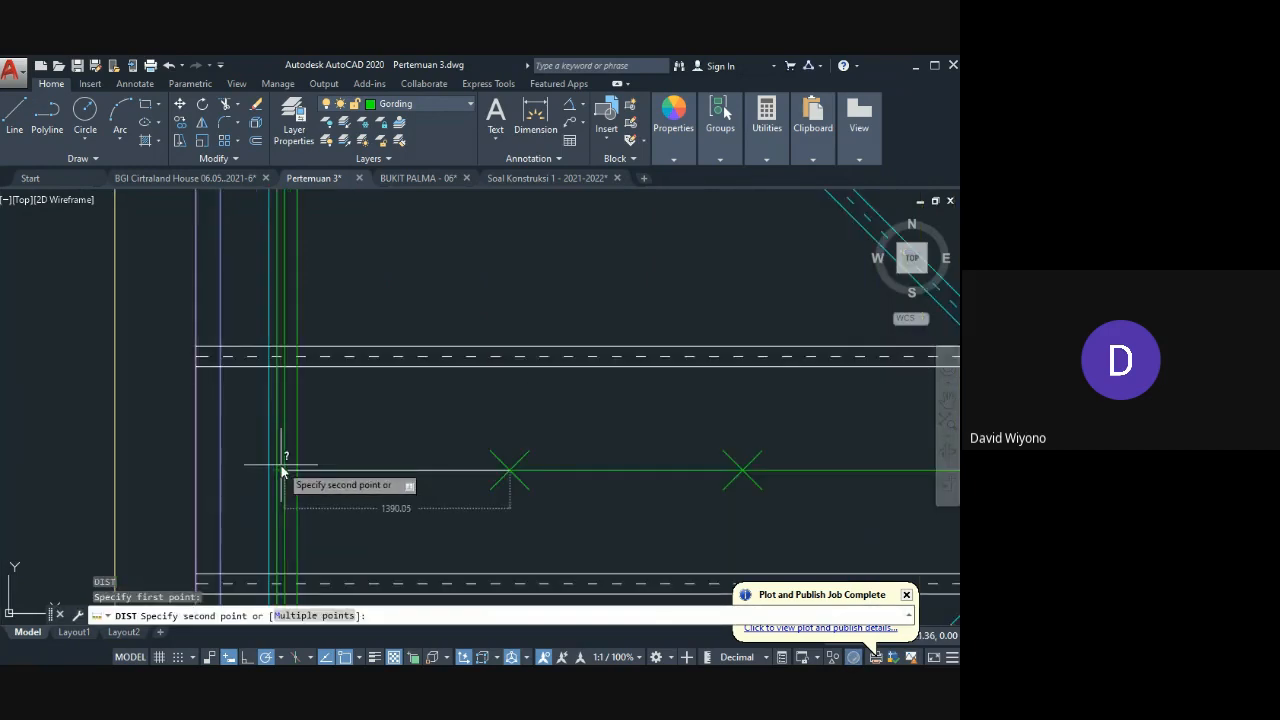
key("Escape")
scroll(300, 463, "down", 3)
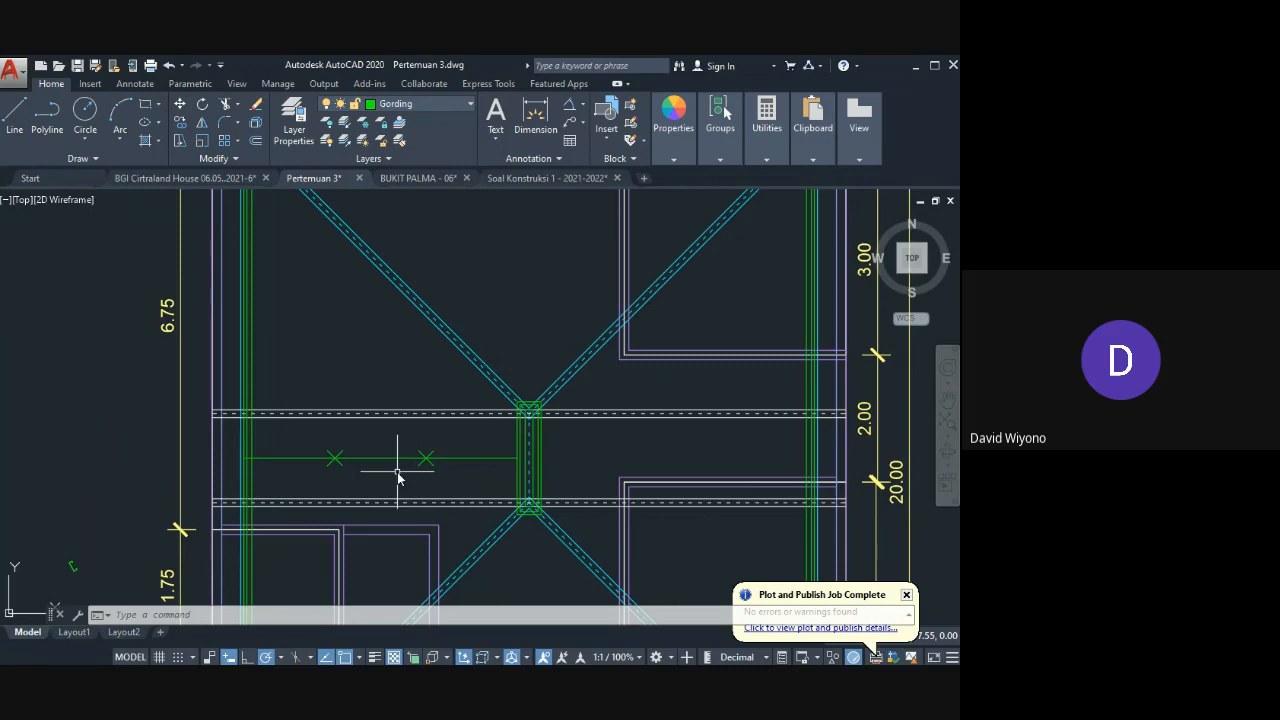
scroll(219, 453, "up", 2)
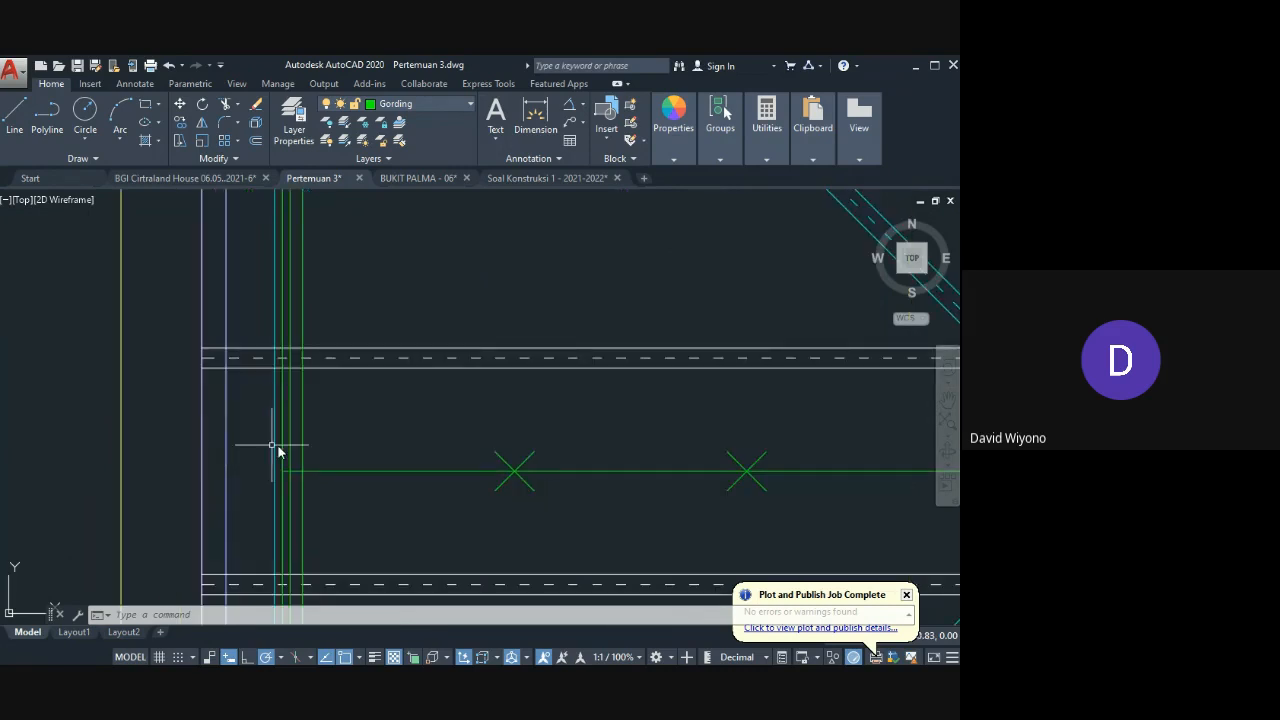
Step: Copy the three gording lines at the roof's left edge onto the two division points of the horizontal helper line
left_click(313, 425)
left_click(279, 449)
type("c")
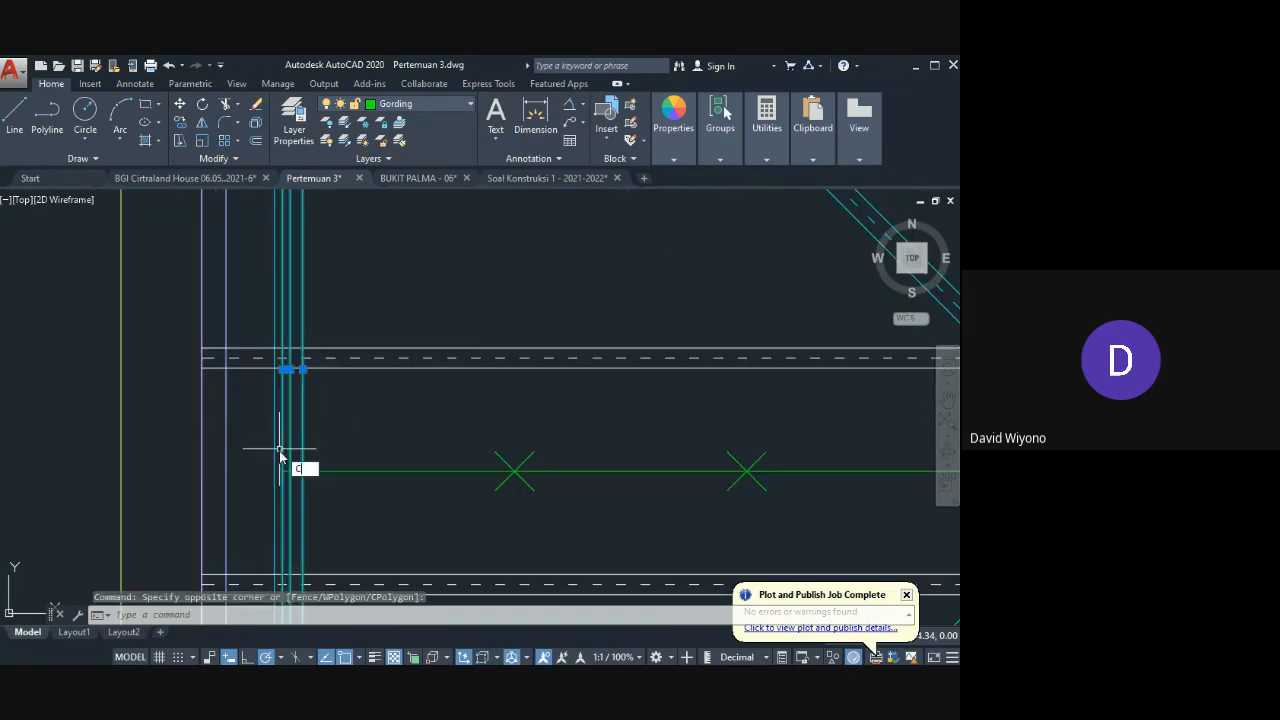
type("o")
key("Return")
left_click(285, 470)
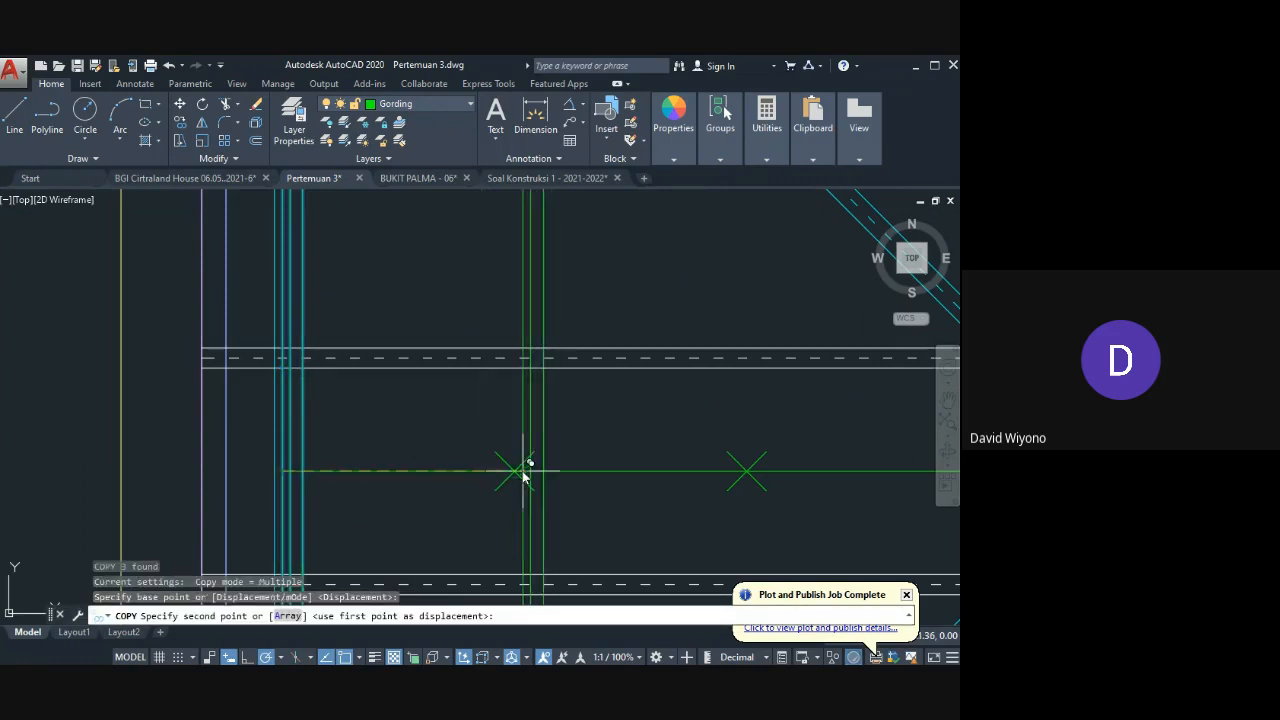
left_click(516, 471)
mouse_move(753, 472)
middle_mouse_down()
mouse_move(572, 473)
mouse_move(549, 523)
middle_mouse_up()
left_click(568, 472)
key("Escape")
Step: Erase the two division point markers and the horizontal helper line
left_click(281, 449)
left_click(608, 505)
scroll(610, 505, "down", 2)
key("Delete")
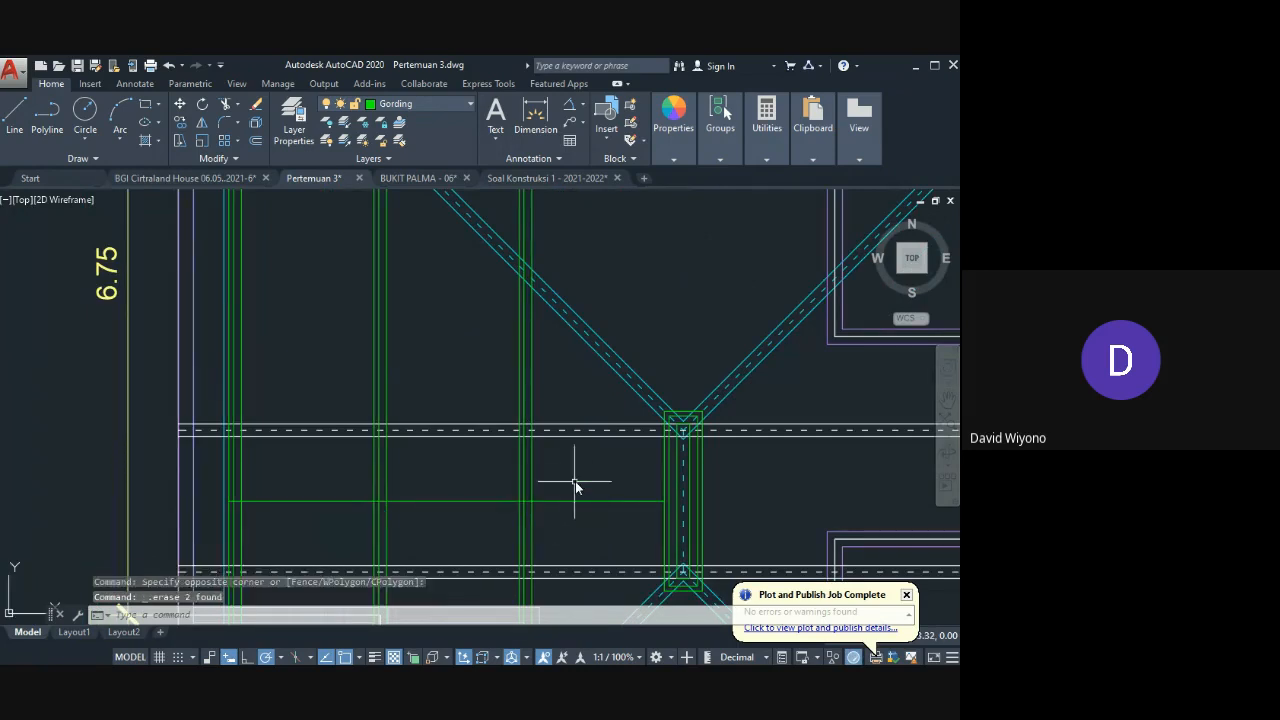
left_click(556, 501)
key("Delete")
Step: Trim the upper ends of both intermediate gording sets at the centre line of the main roof's upper-left diagonal
scroll(587, 368, "down", 2)
mouse_move(587, 368)
middle_mouse_down()
mouse_move(543, 463)
mouse_move(507, 498)
middle_mouse_up()
type("t")
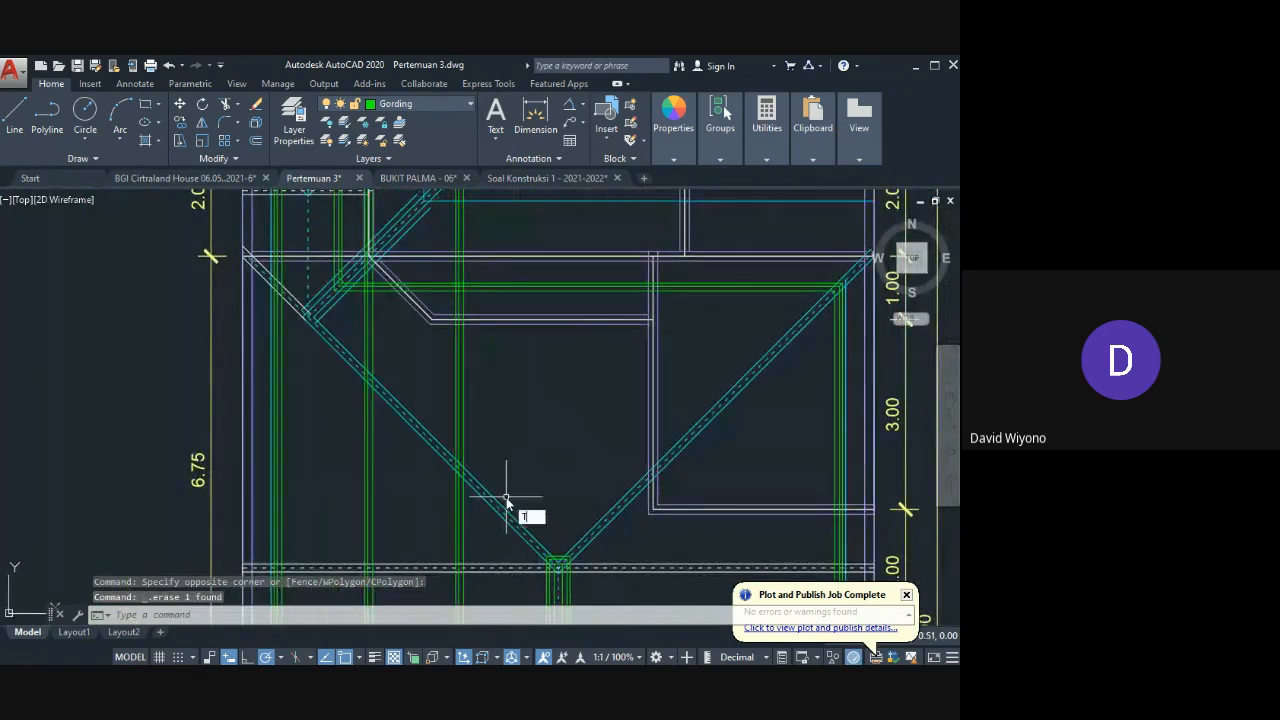
key("Return")
left_click(425, 440)
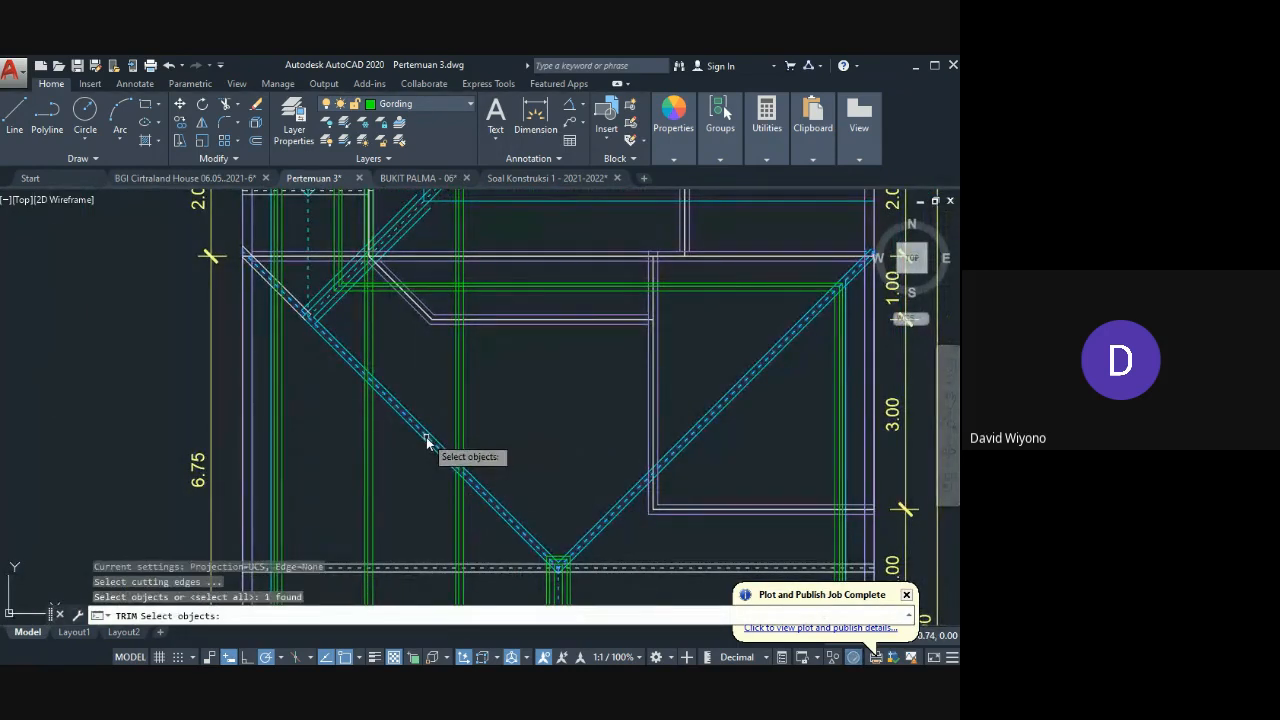
key("Return")
left_click(480, 365)
left_click(432, 369)
left_click(397, 345)
left_click(354, 358)
scroll(432, 528, "down", 2)
middle_click_drag(432, 528, 453, 378)
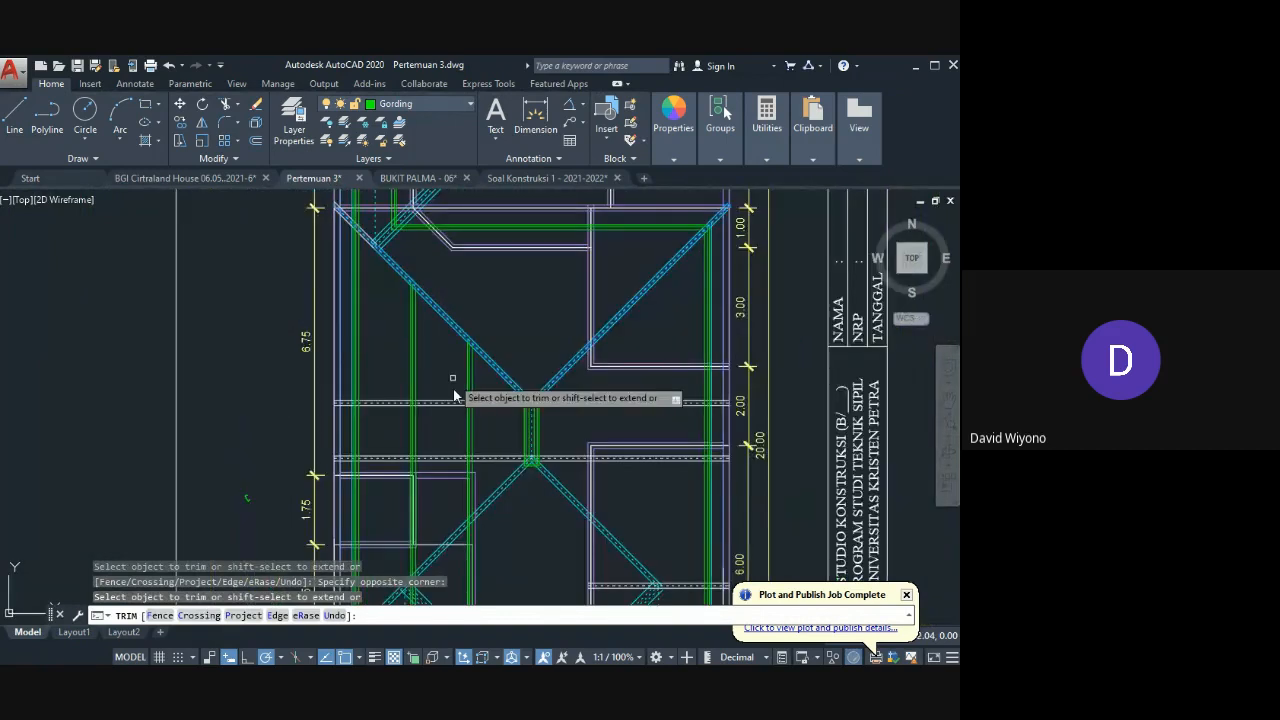
scroll(479, 529, "up", 4)
key("Return")
Step: Trim the lower ends of both intermediate gording sets at the centre line of the main roof's lower-left diagonal
key("Return")
left_click(496, 468)
key("Return")
scroll(455, 590, "down", 2)
middle_click_drag(455, 590, 475, 486)
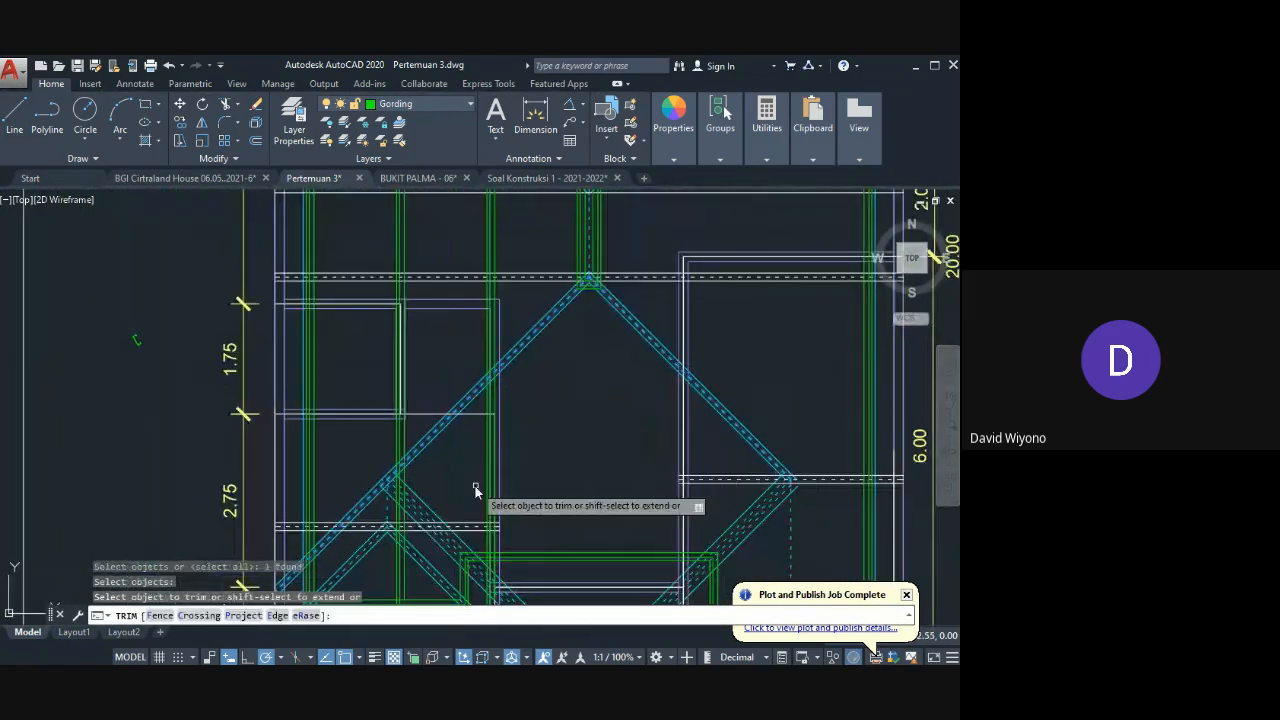
scroll(475, 486, "up", 3)
left_click(508, 456)
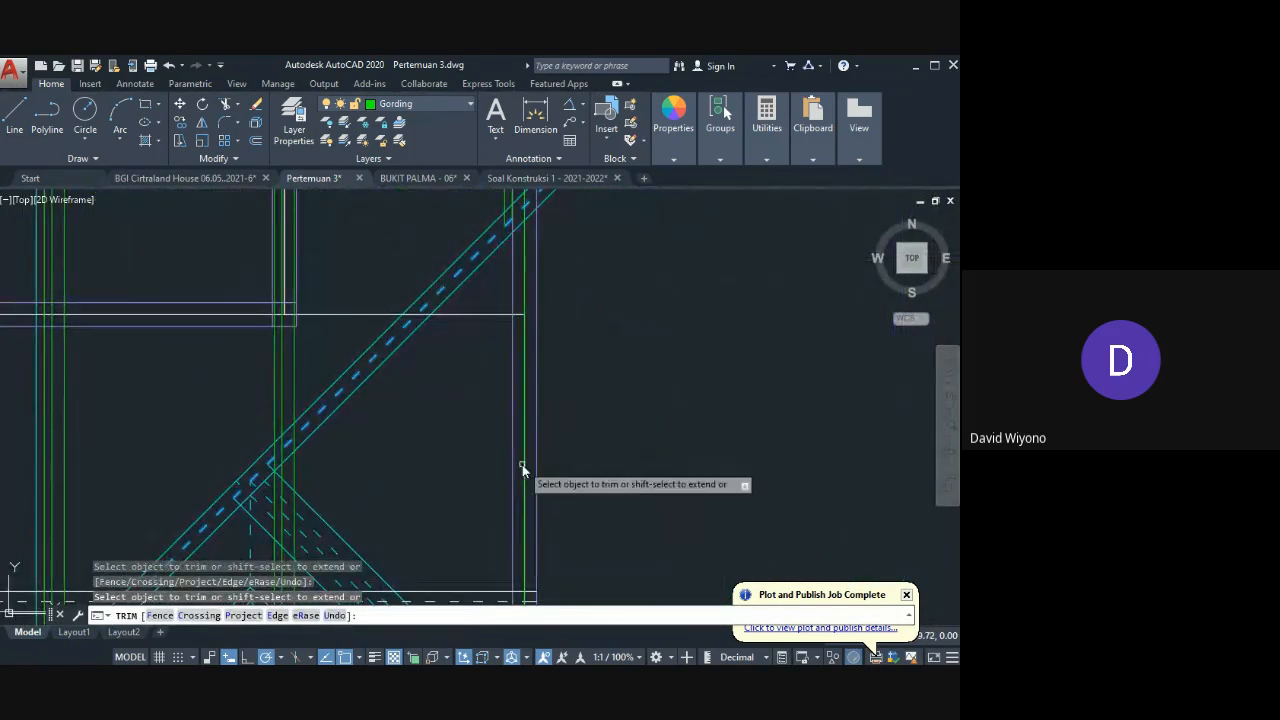
left_click(521, 470)
left_click(290, 478)
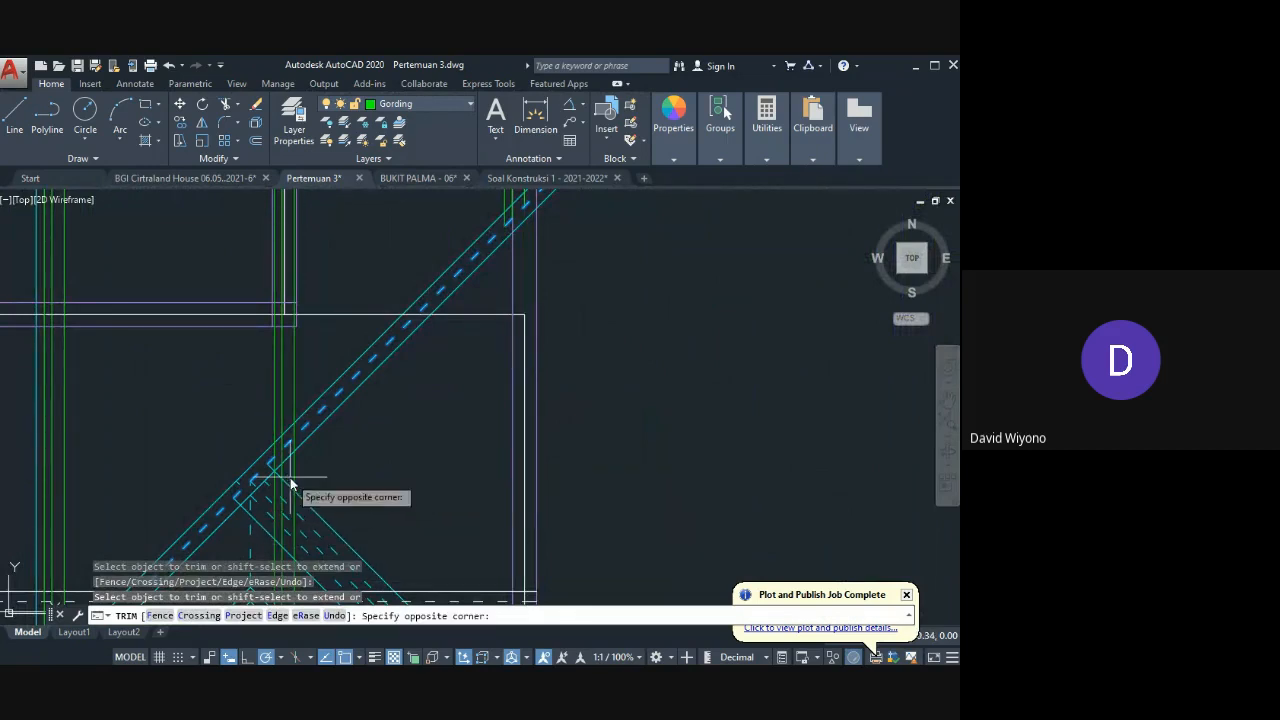
left_click(281, 473)
key("Escape")
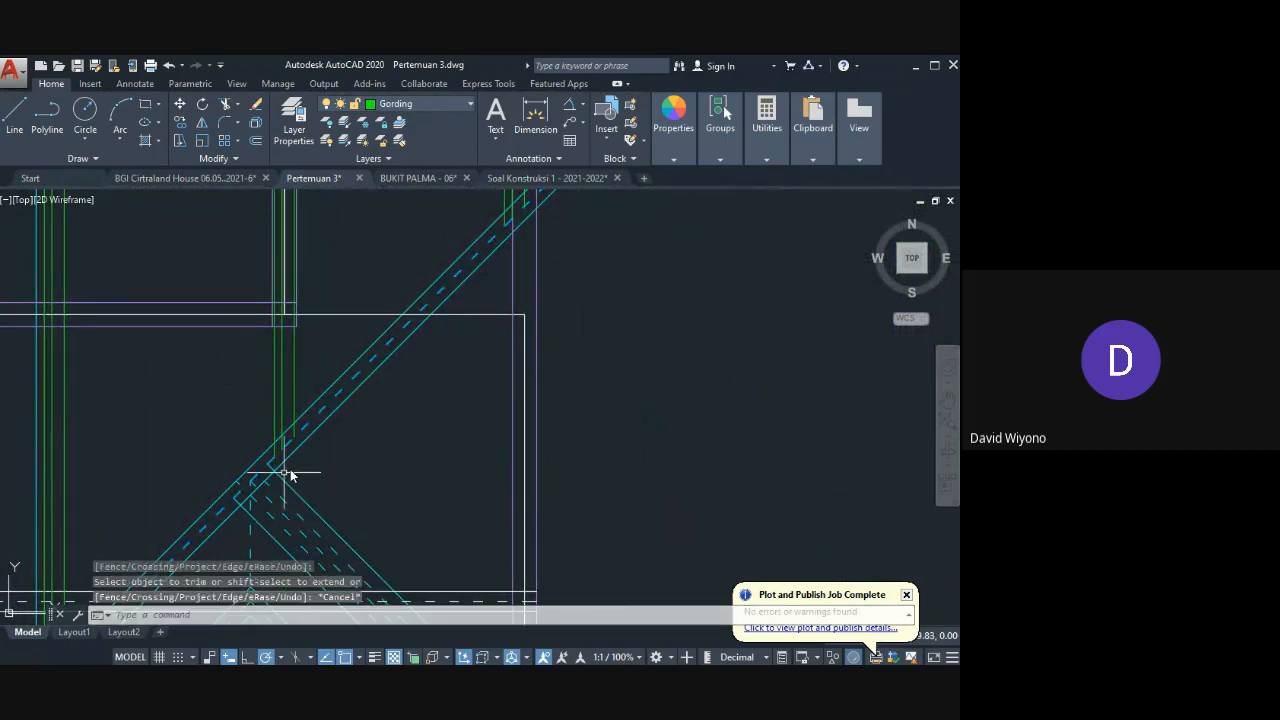
Step: Copy the three left gording lines of the small upper-left roof so the innermost line falls on its dashed ridge line
scroll(290, 469, "down", 3)
scroll(263, 417, "up", 5)
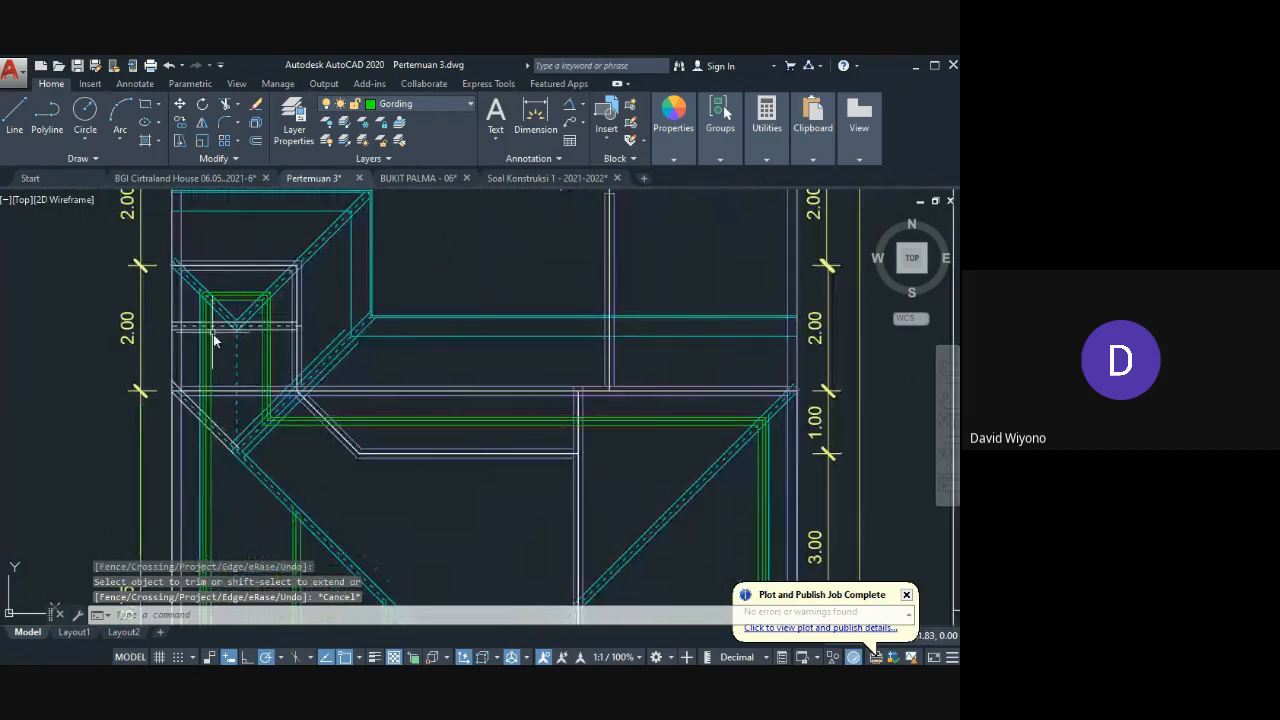
scroll(213, 338, "up", 2)
left_click(212, 378)
left_click(182, 400)
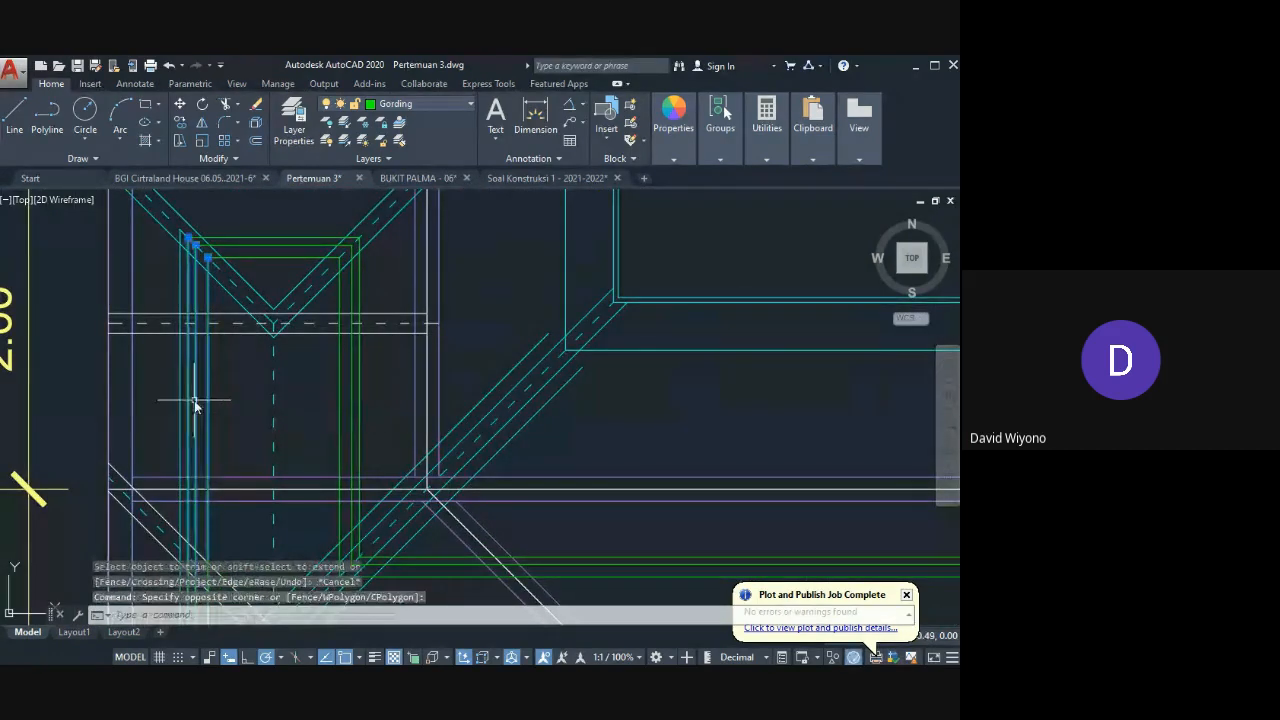
type("co")
key("Return")
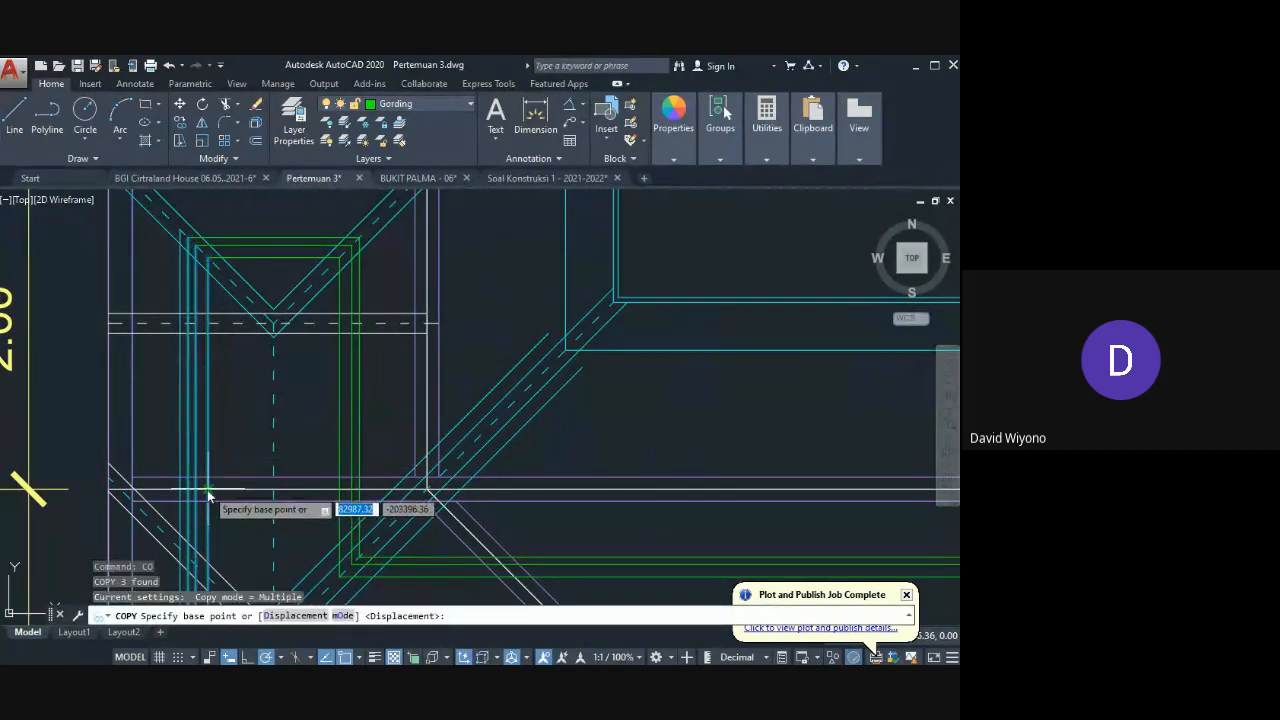
left_click(207, 490)
left_click(273, 489)
key("Escape")
Step: Move the three copied gording lines 50 units to the left of the small roof's ridge line
scroll(280, 270, "up", 4)
left_click(268, 393)
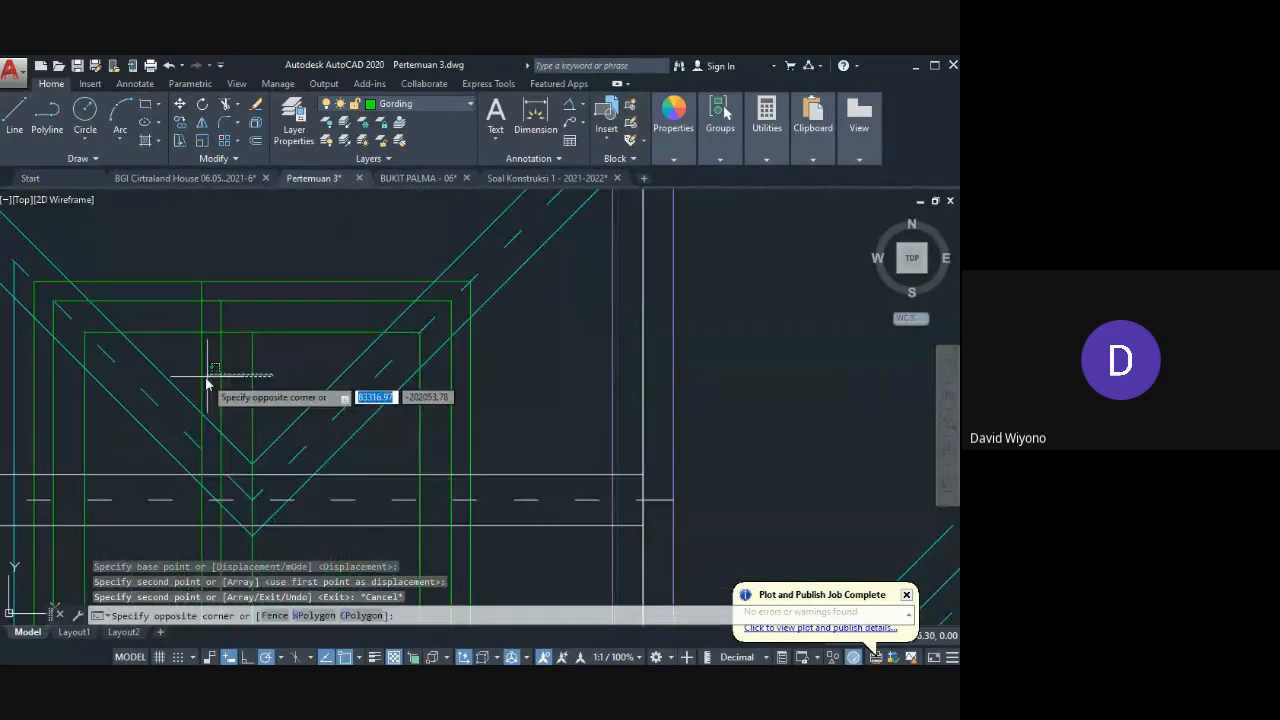
left_click(205, 379)
type("m")
scroll(200, 410, "down", 5)
key("Return")
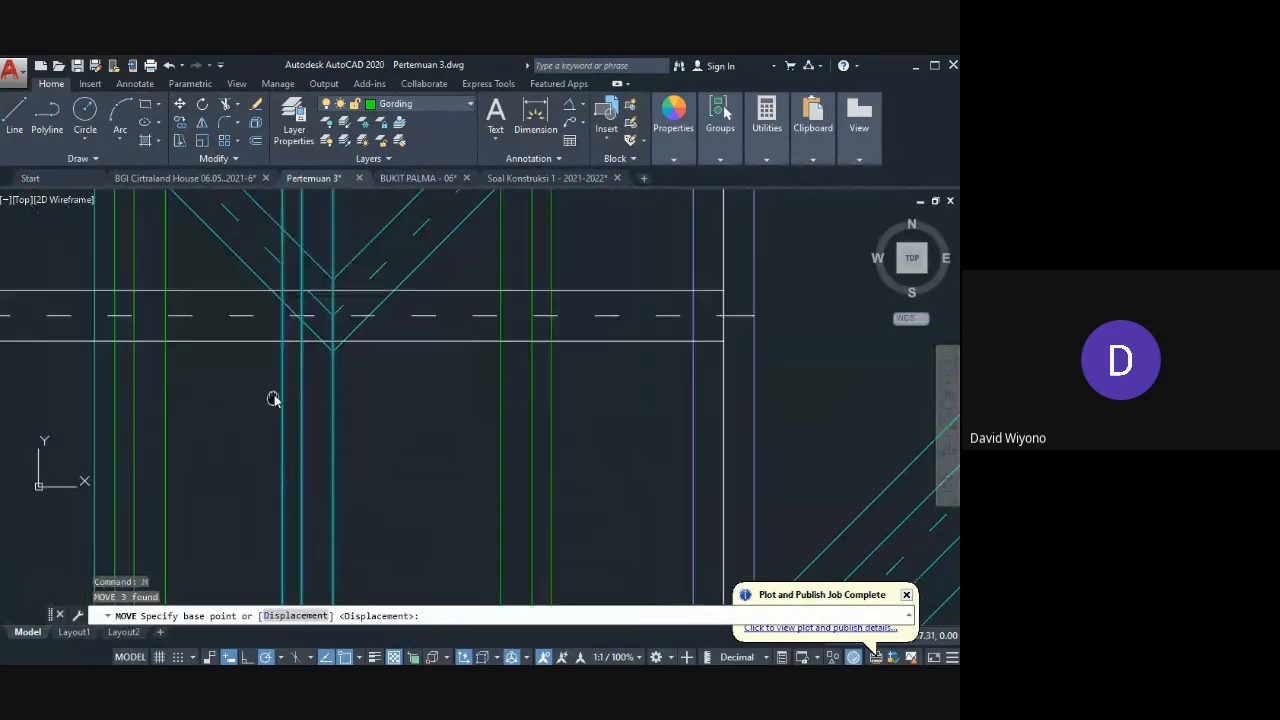
left_click(306, 550)
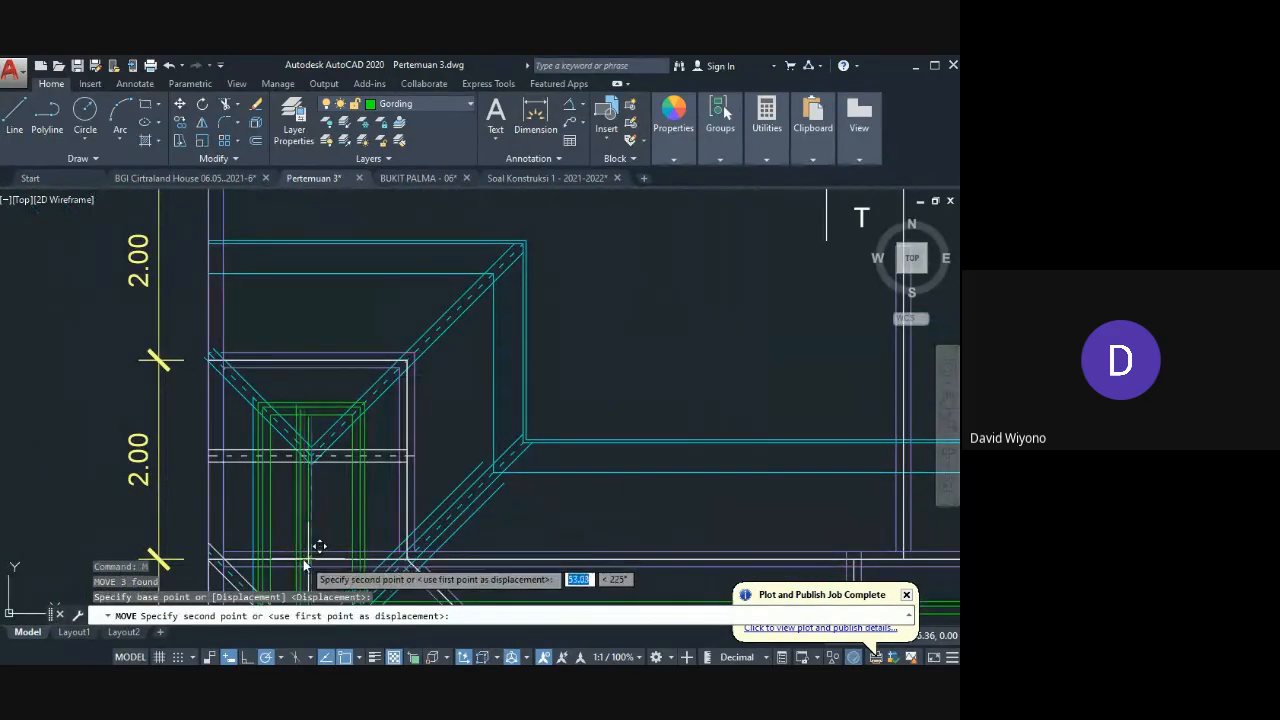
scroll(300, 560, "up", 4)
type("5")
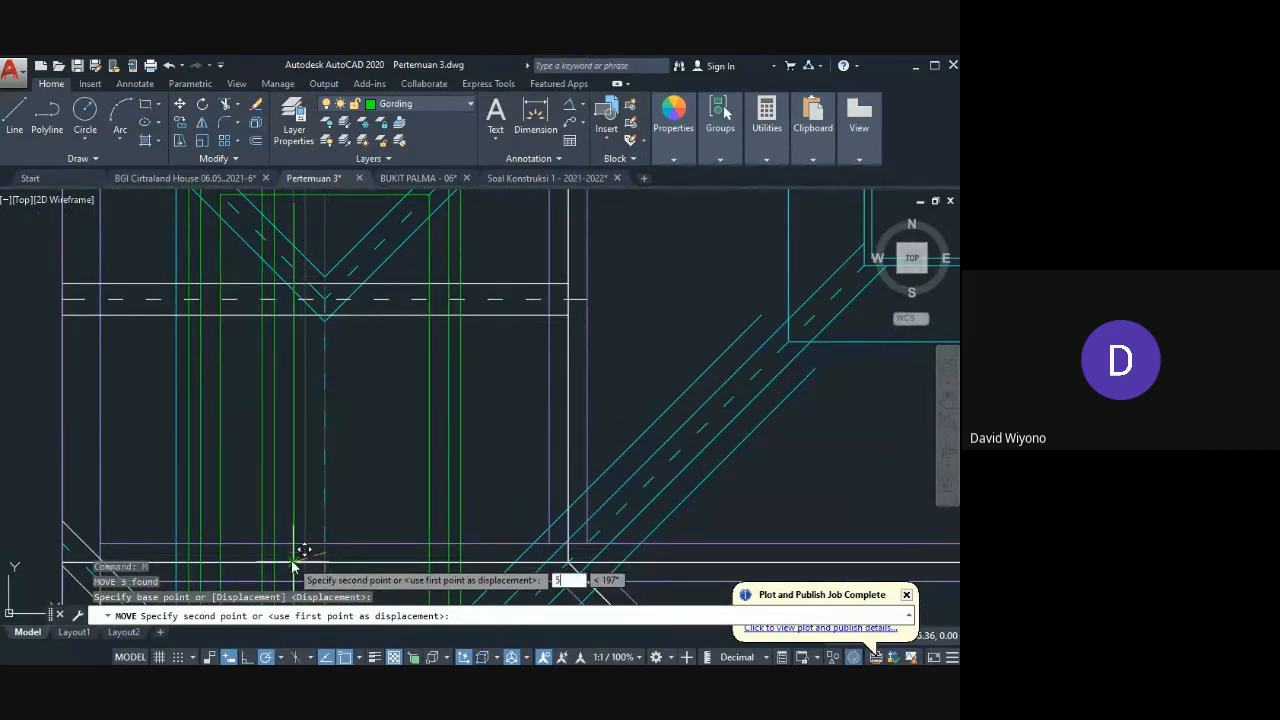
type("0")
key("Return")
Step: Trim the upper ends of the three ridge gording lines at the centre line of the small roof's left hip
middle_click_drag(295, 547, 306, 538)
type("tr")
key("Return")
middle_click_drag(340, 346, 350, 464)
left_click(300, 380)
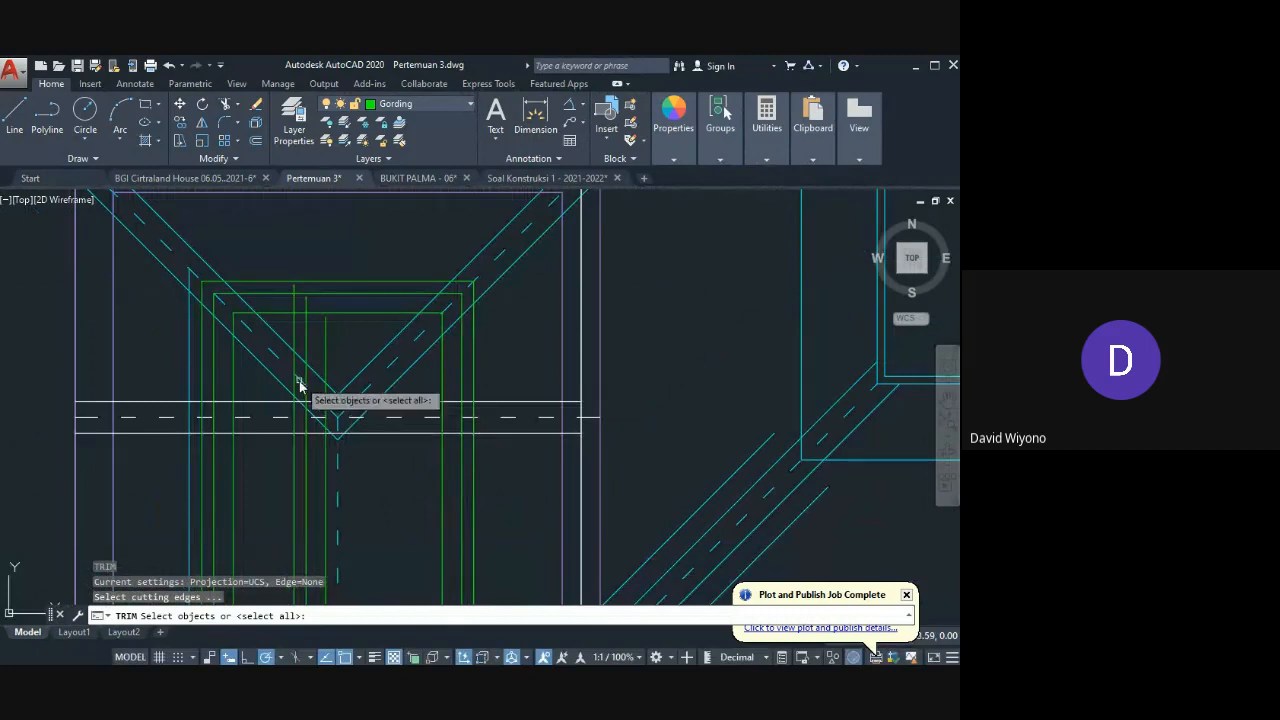
key("Return")
left_click(319, 341)
left_click(300, 334)
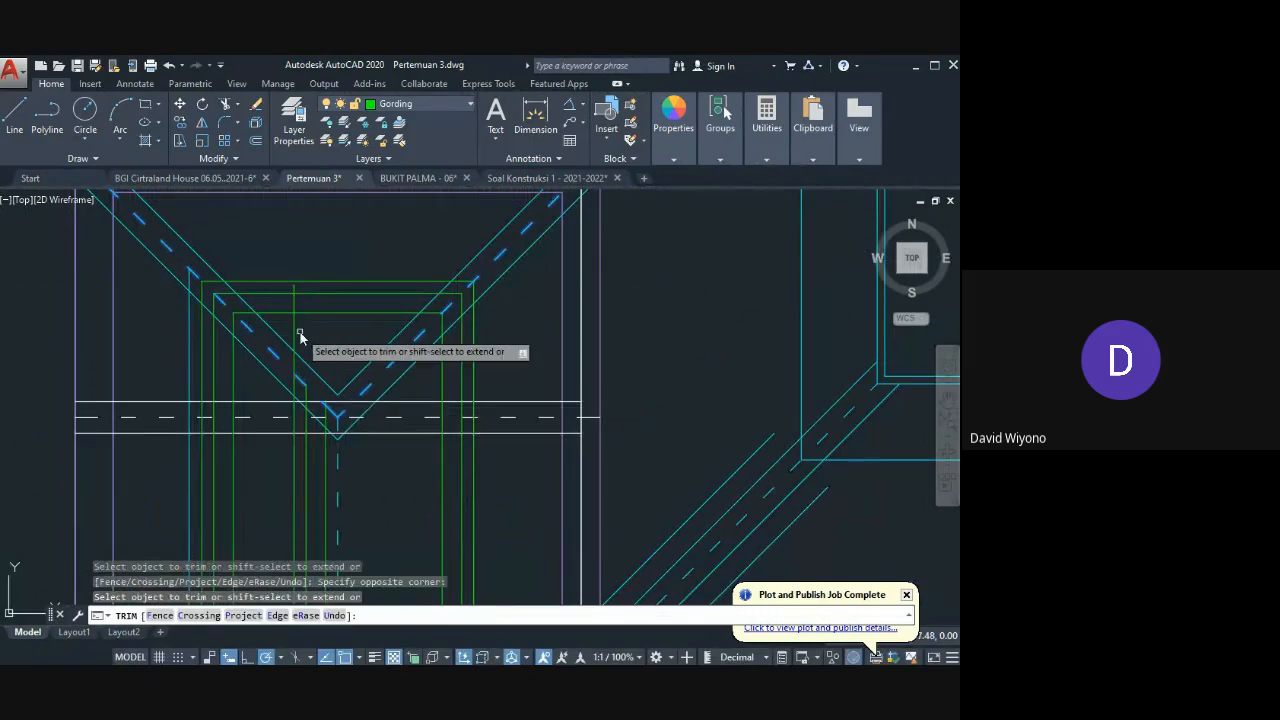
middle_click_drag(310, 439, 310, 362)
scroll(310, 361, "down", 2)
key("Return")
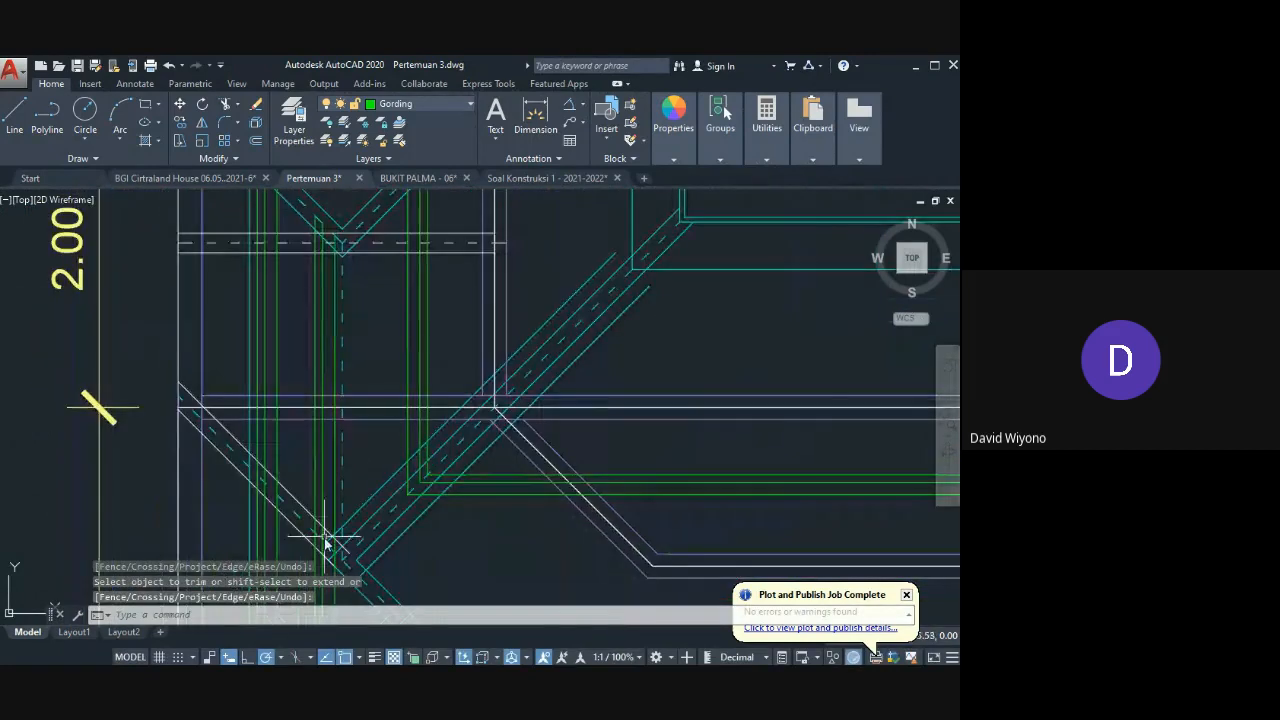
Step: Trim the lower ends of the three ridge gording lines at the diagonal centre line below the small roof
key("Return")
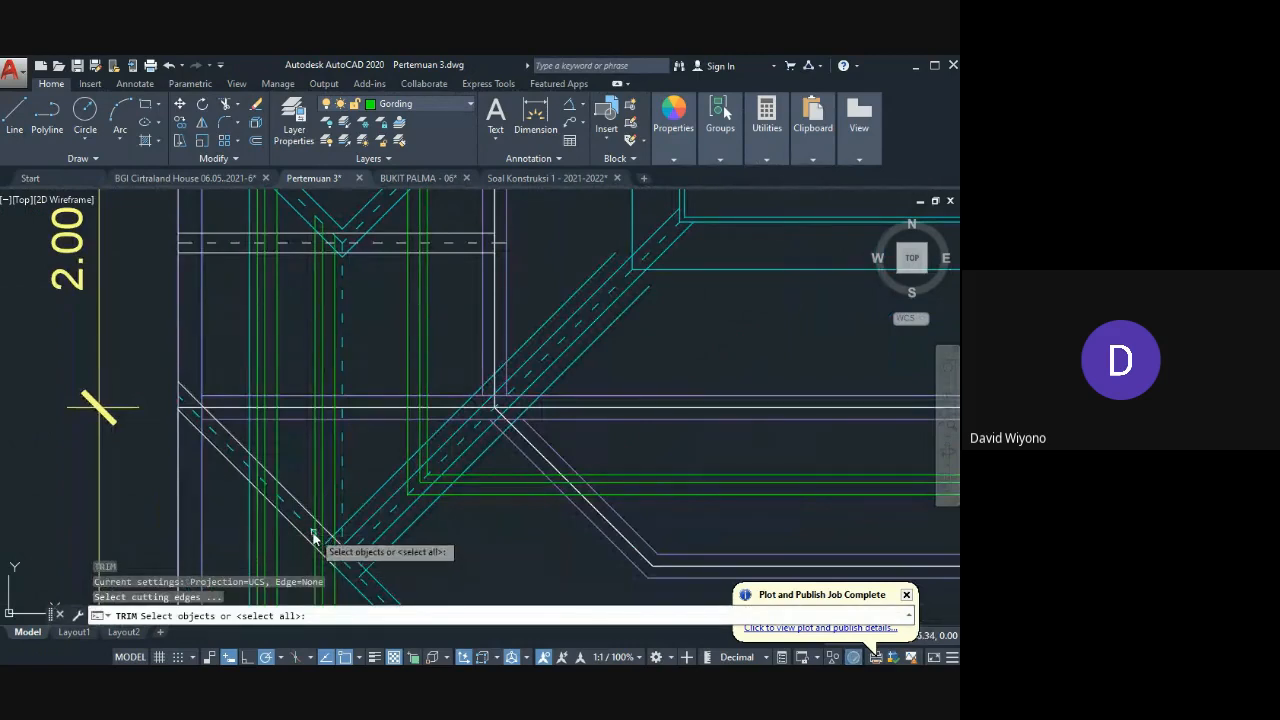
left_click(307, 533)
key("Return")
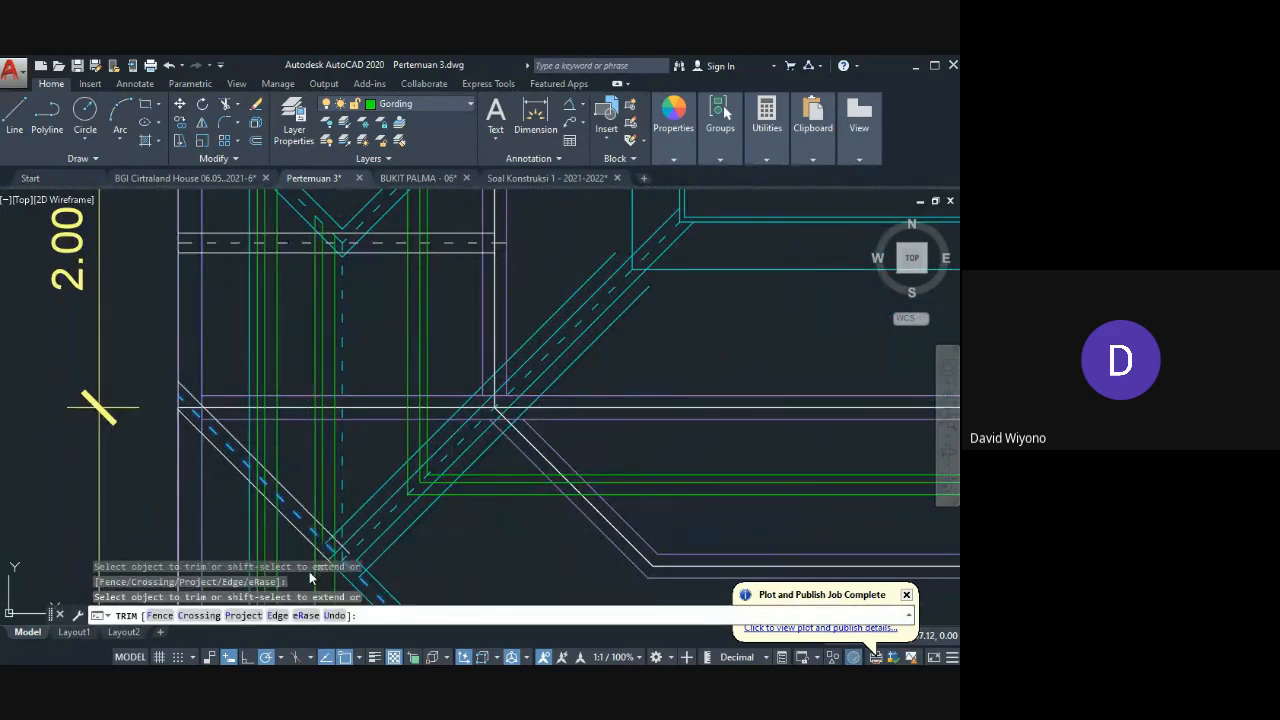
left_click(310, 577)
left_click(314, 423)
middle_click_drag(322, 612, 326, 457)
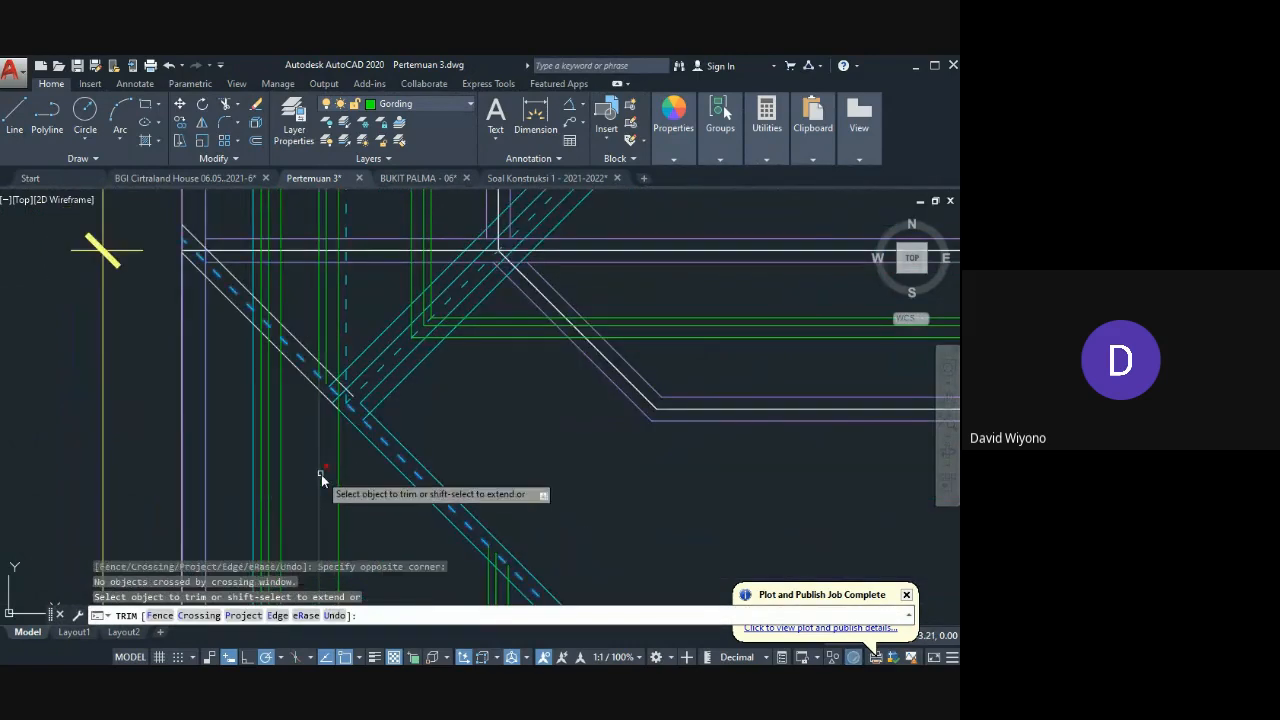
left_click(321, 474)
left_click(337, 463)
scroll(349, 457, "up", 3)
key("Return")
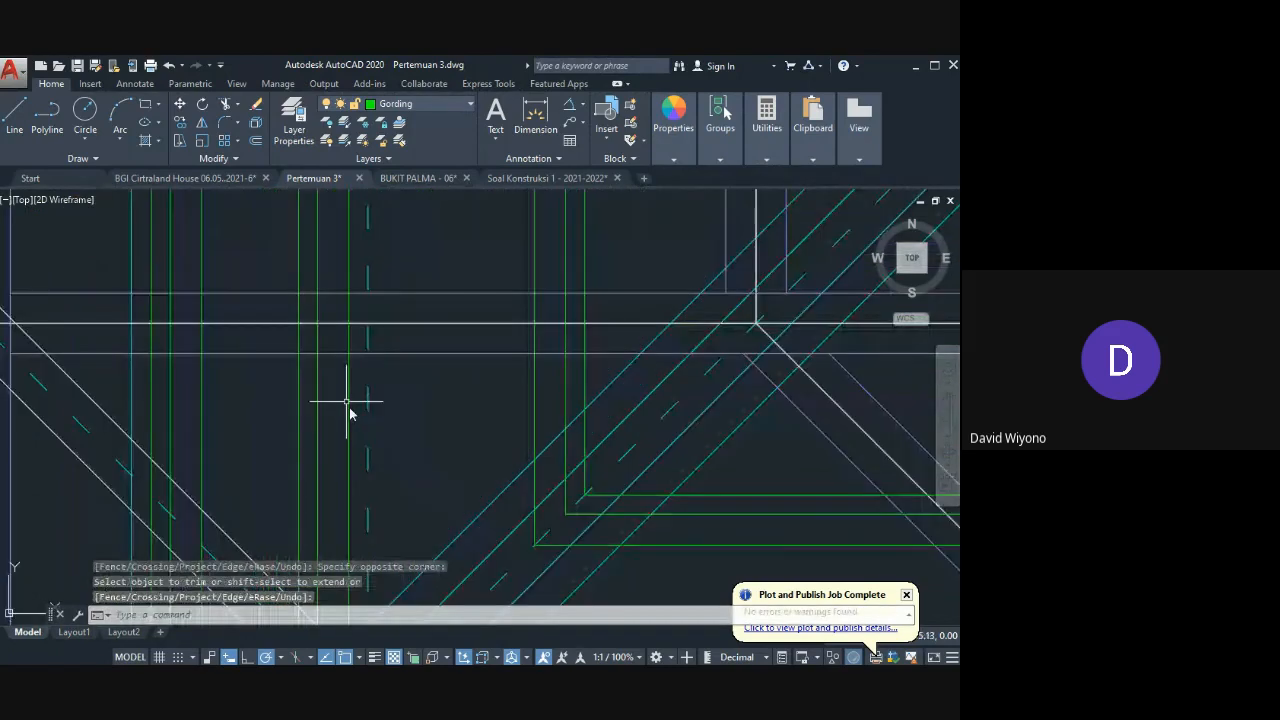
left_click(349, 408)
left_click(280, 423)
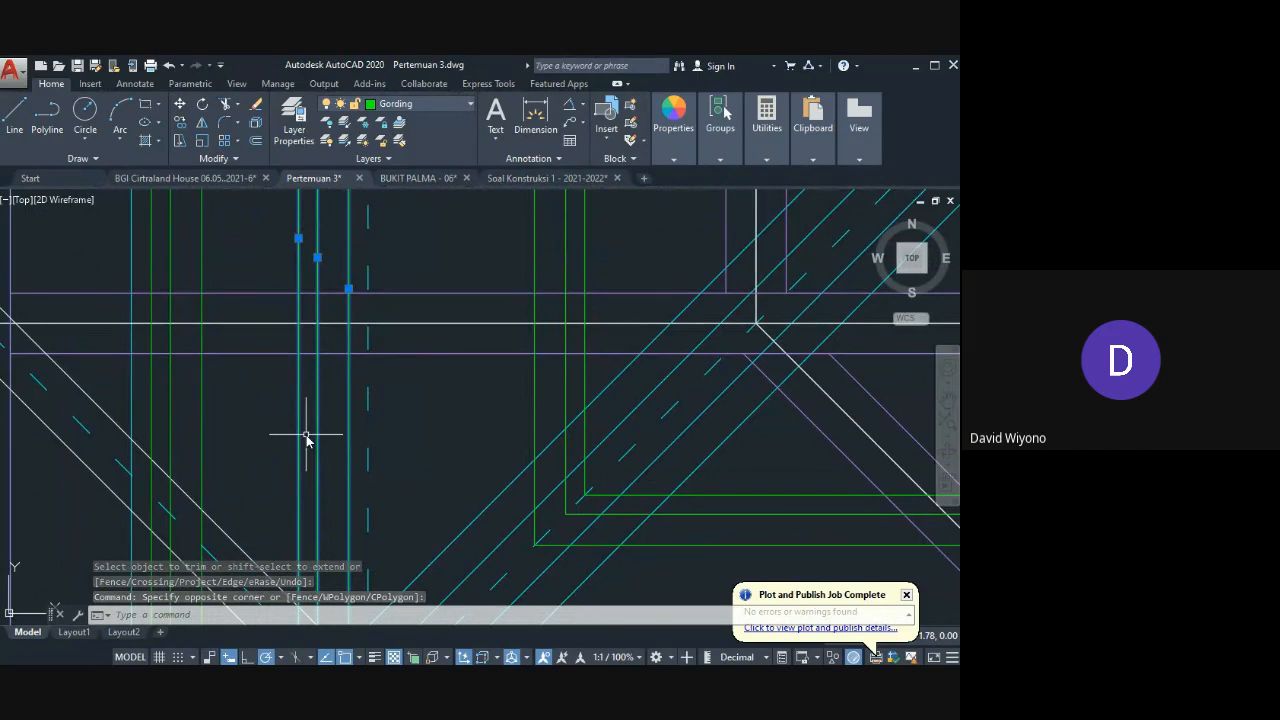
key("Escape")
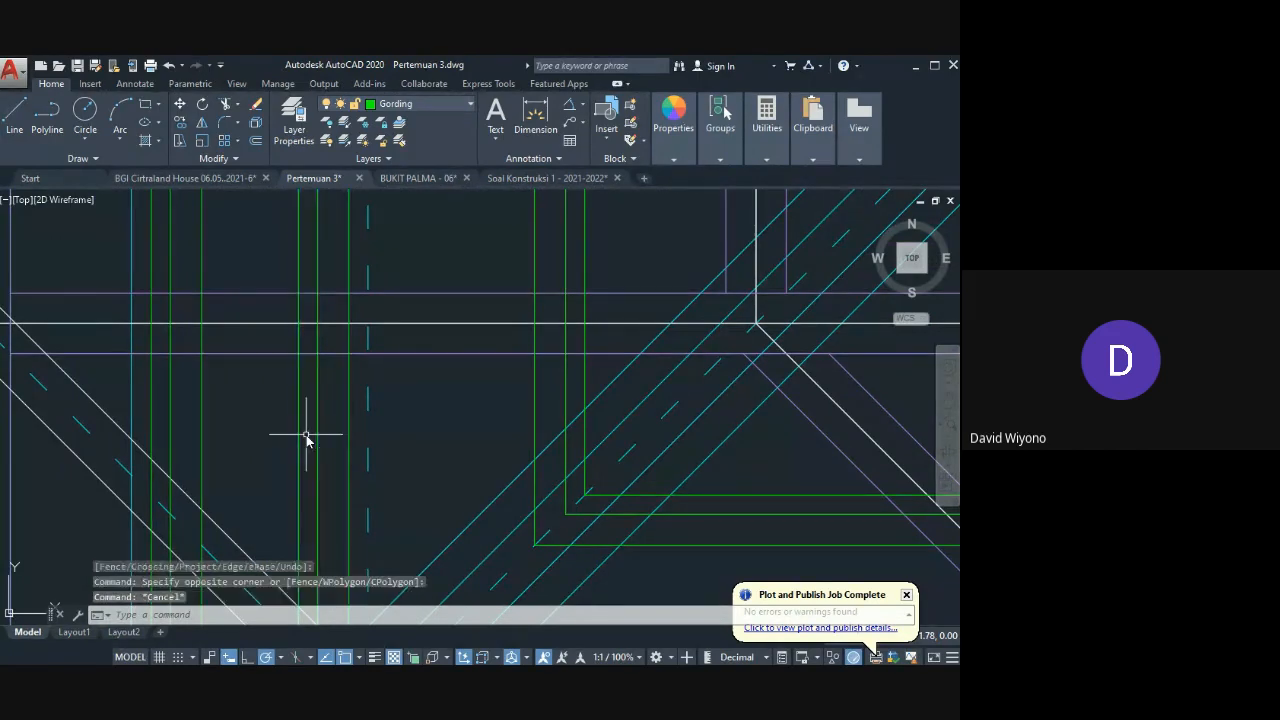
Step: Mirror the three ridge gording lines across the small roof's dashed ridge line, keeping the originals
type("MI")
key("Return")
left_click(349, 430)
left_click(330, 434)
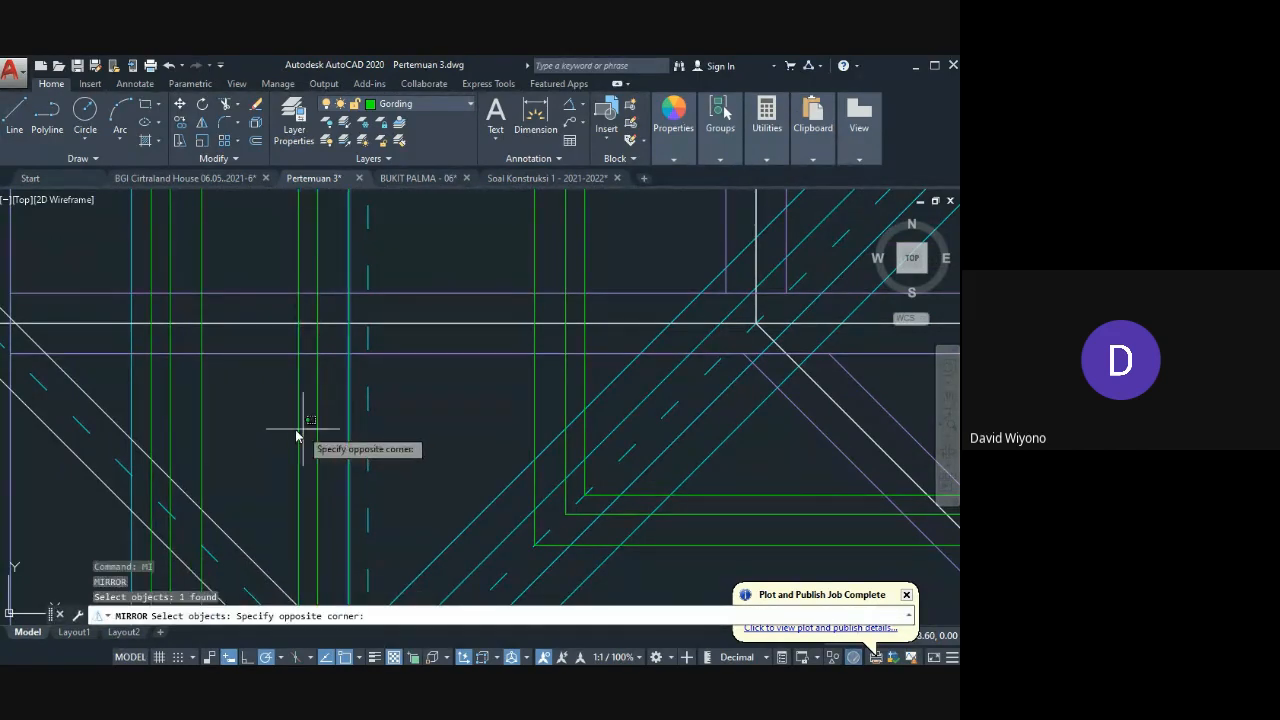
left_click(296, 433)
scroll(307, 432, "down", 2)
type("MI")
key("Return")
scroll(327, 251, "up", 1)
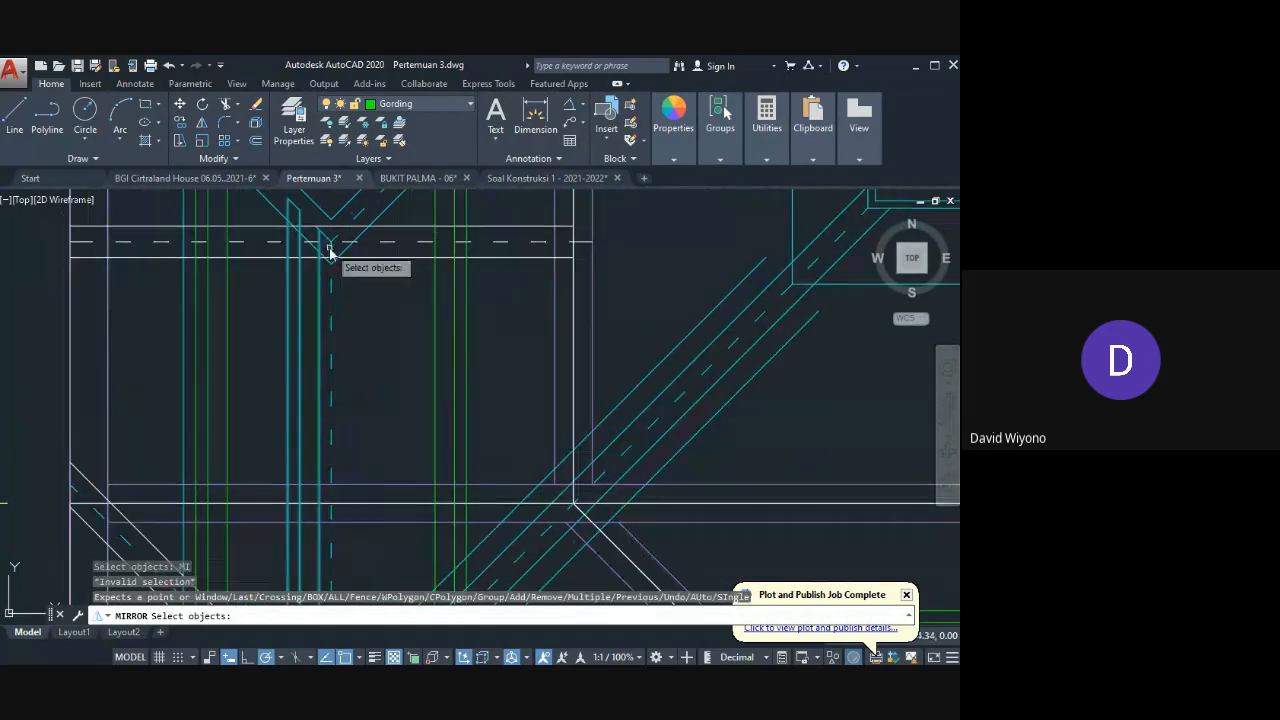
key("Return")
left_click(331, 242)
middle_click_drag(334, 223, 331, 300)
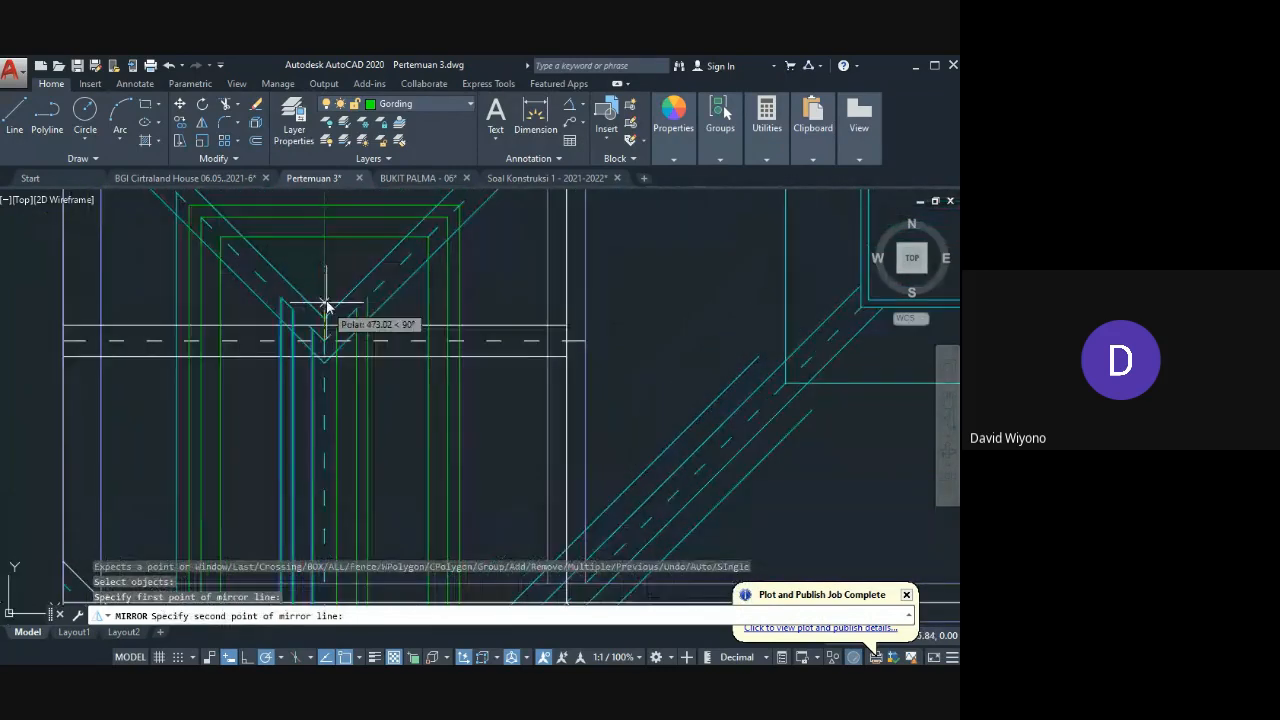
left_click(325, 290)
key("Return")
Step: Mirror the three left ridge gording lines about the left hip's centre line to form horizontal gordings, keeping the originals
scroll(289, 360, "up", 2)
left_click(358, 396)
left_click(220, 420)
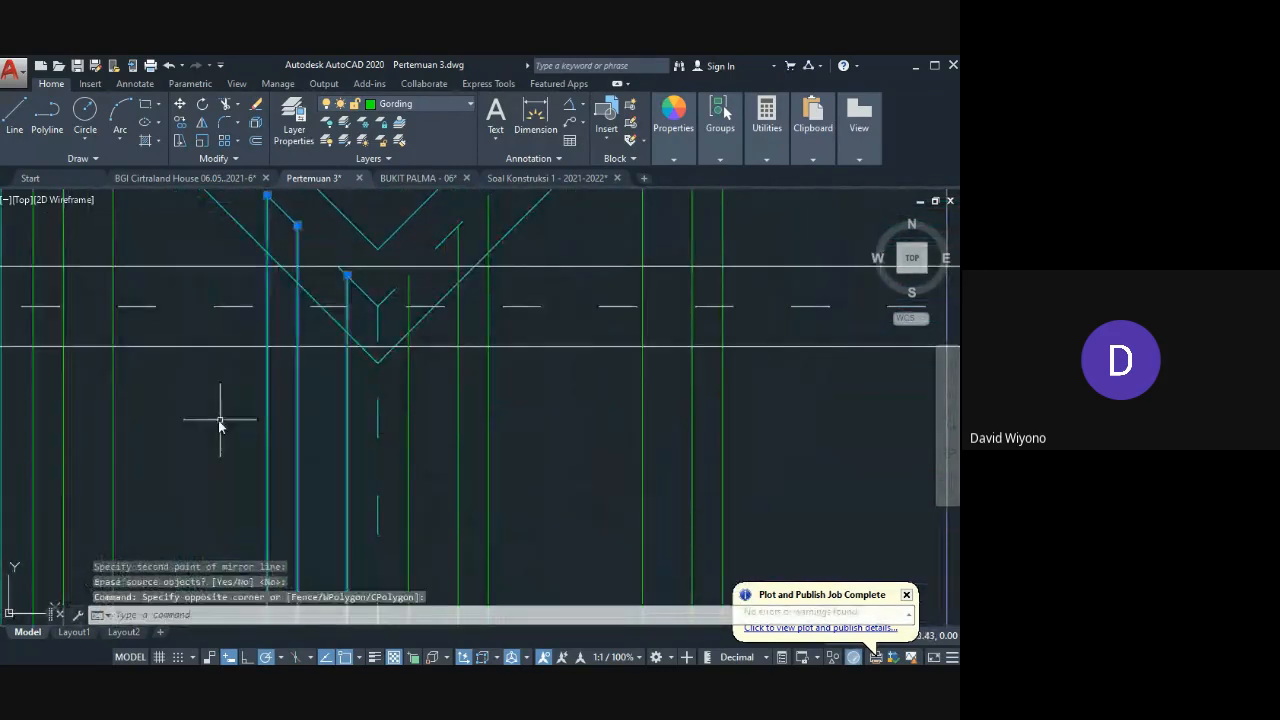
scroll(283, 428, "down", 1)
type("MI")
key("Return")
scroll(285, 428, "down", 1)
left_click(300, 371)
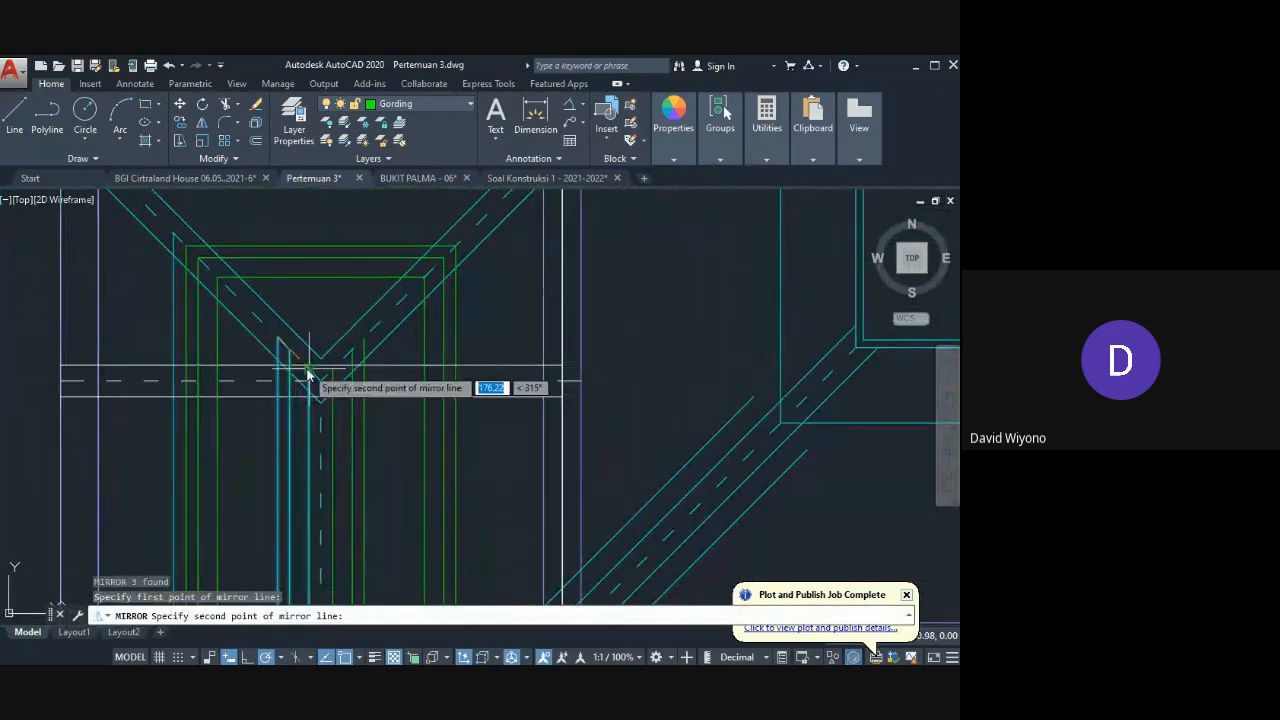
left_click(312, 374)
key("Return")
Step: Trim the three horizontal gording lines where they extend past the centre line of the small roof's right hip
type("TR")
key("Return")
left_click(375, 329)
key("Return")
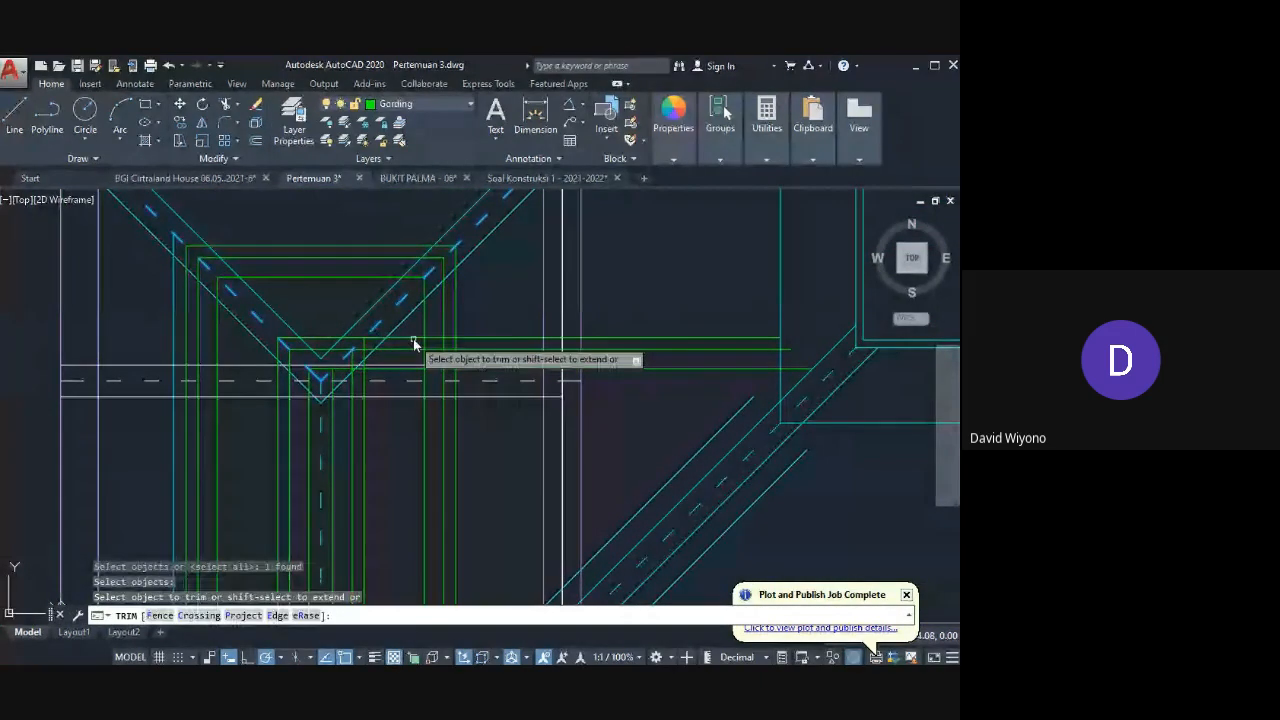
left_click(413, 339)
left_click(401, 350)
key("Return")
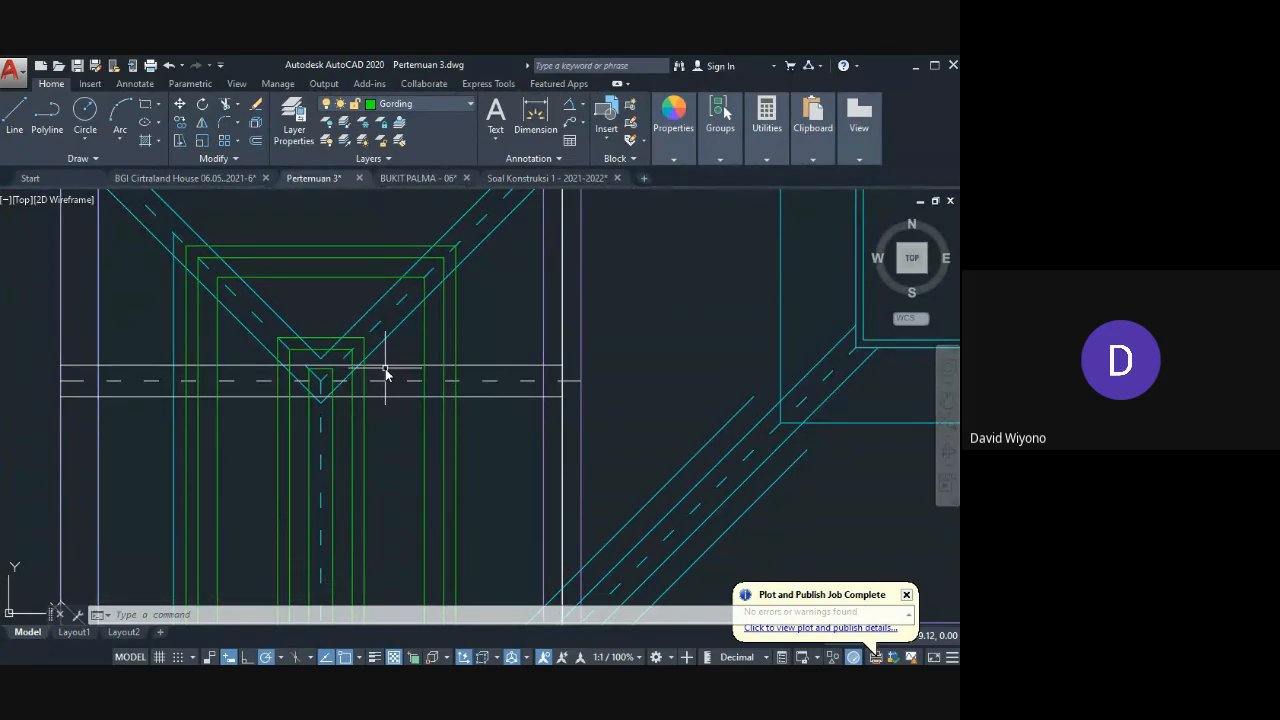
Step: Mirror the two sets of vertical intermediate gordings left of the ridge about the upper left hip's centre line, keeping the originals
scroll(396, 390, "down", 6)
mouse_move(404, 419)
middle_mouse_down()
mouse_move(410, 298)
mouse_move(411, 406)
mouse_move(406, 352)
middle_mouse_up()
scroll(406, 352, "down", 2)
middle_click_drag(436, 428, 389, 338)
left_click(443, 356)
left_click(361, 365)
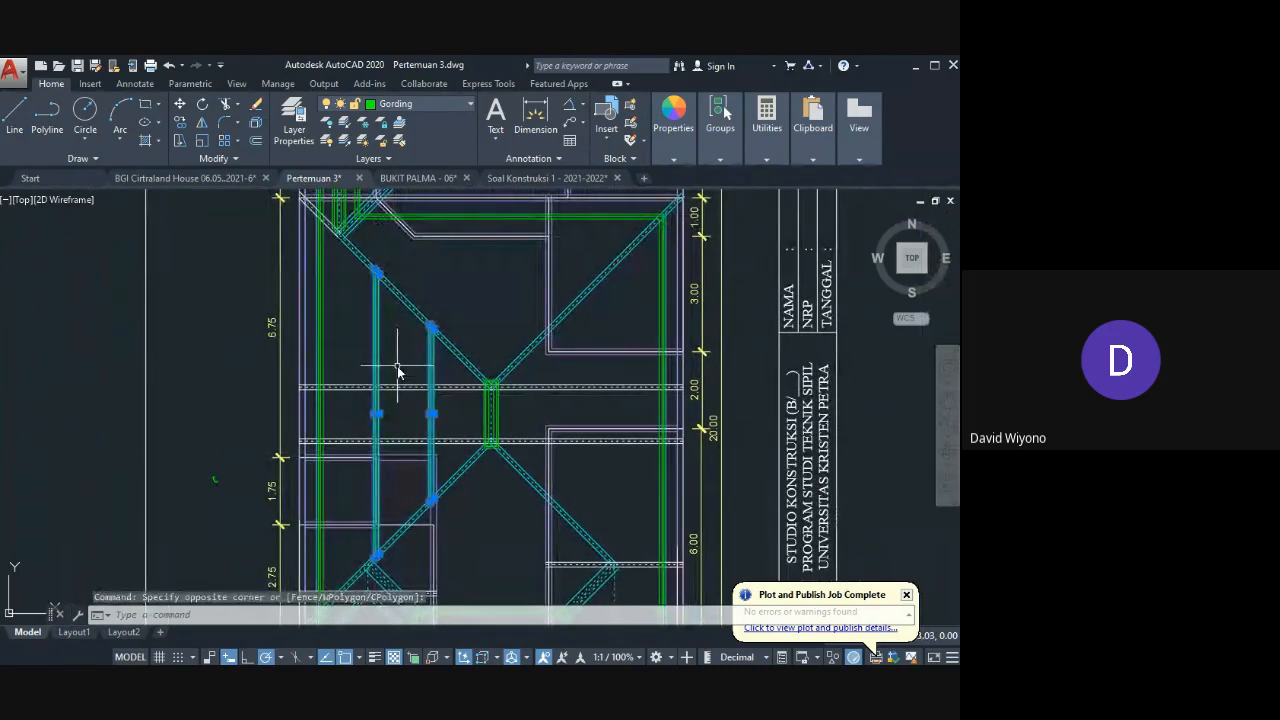
type("MI")
key("Return")
scroll(379, 276, "up", 6)
left_click(365, 235)
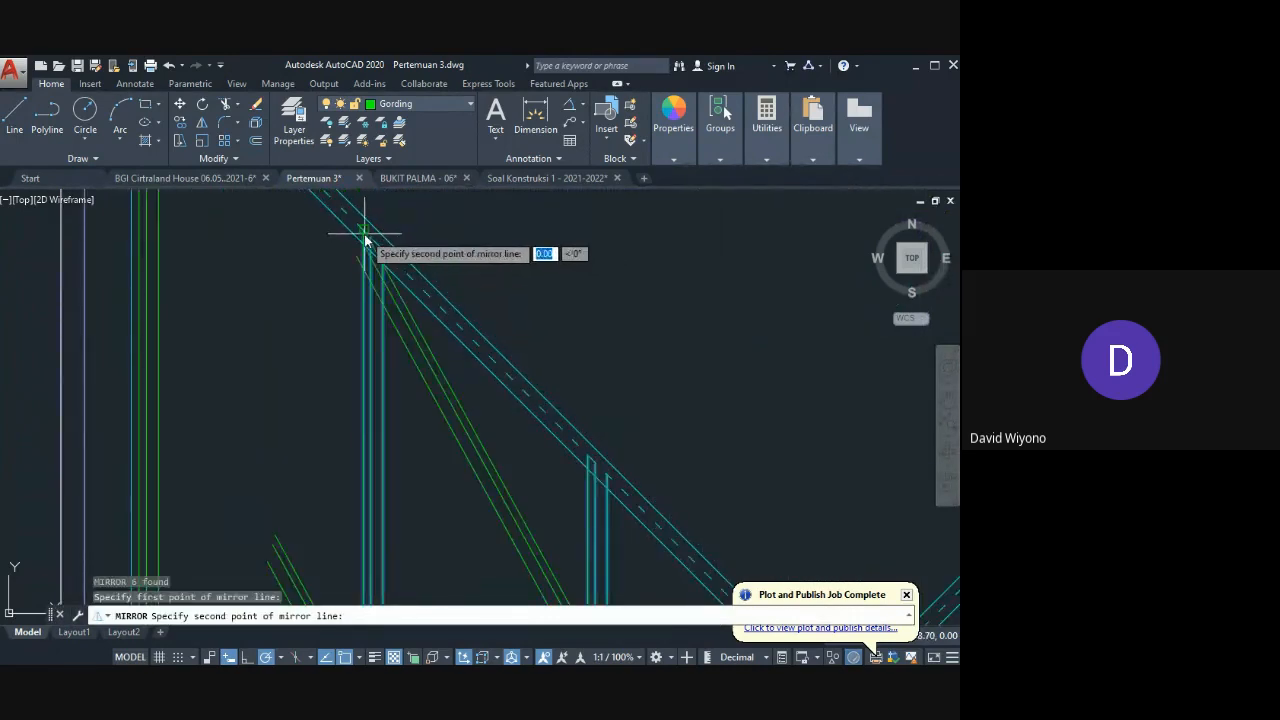
scroll(565, 410, "down", 3)
left_click(590, 449)
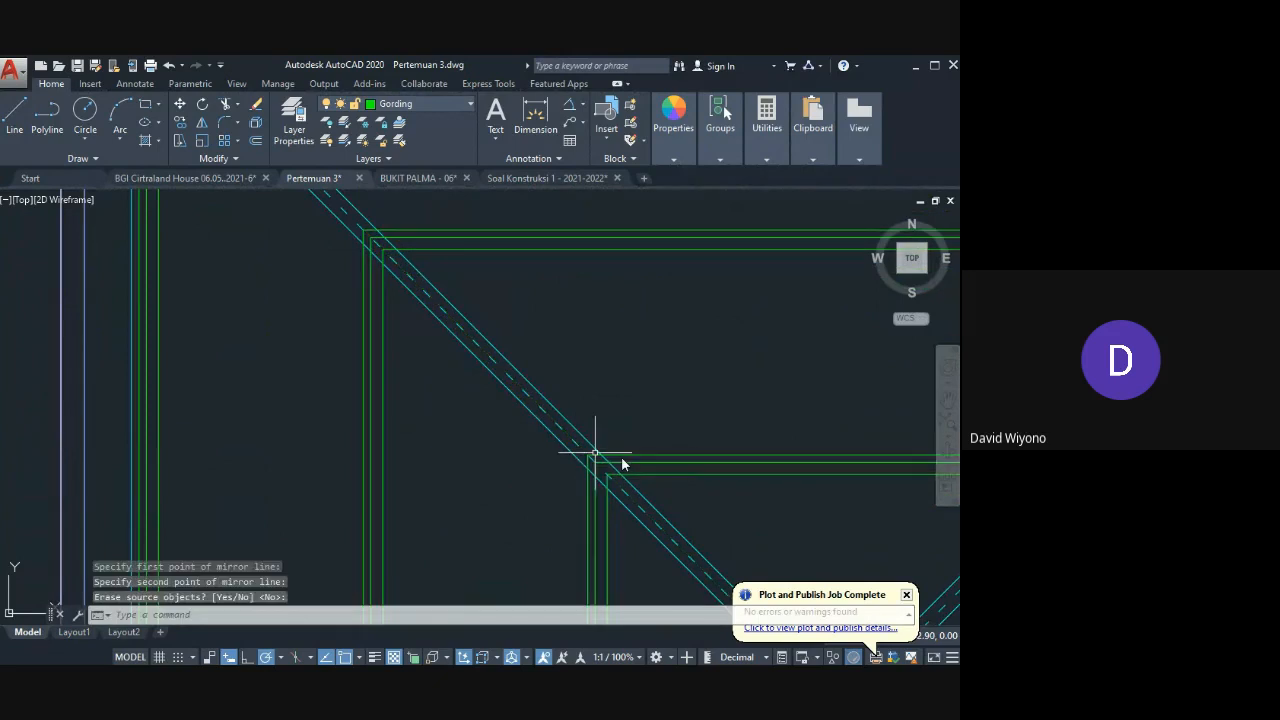
key("Return")
Step: Trim the mirrored horizontal gordings where they extend past the centre line of the upper right hip
scroll(465, 435, "down", 3)
type("TR")
key("Return")
scroll(527, 372, "up", 3)
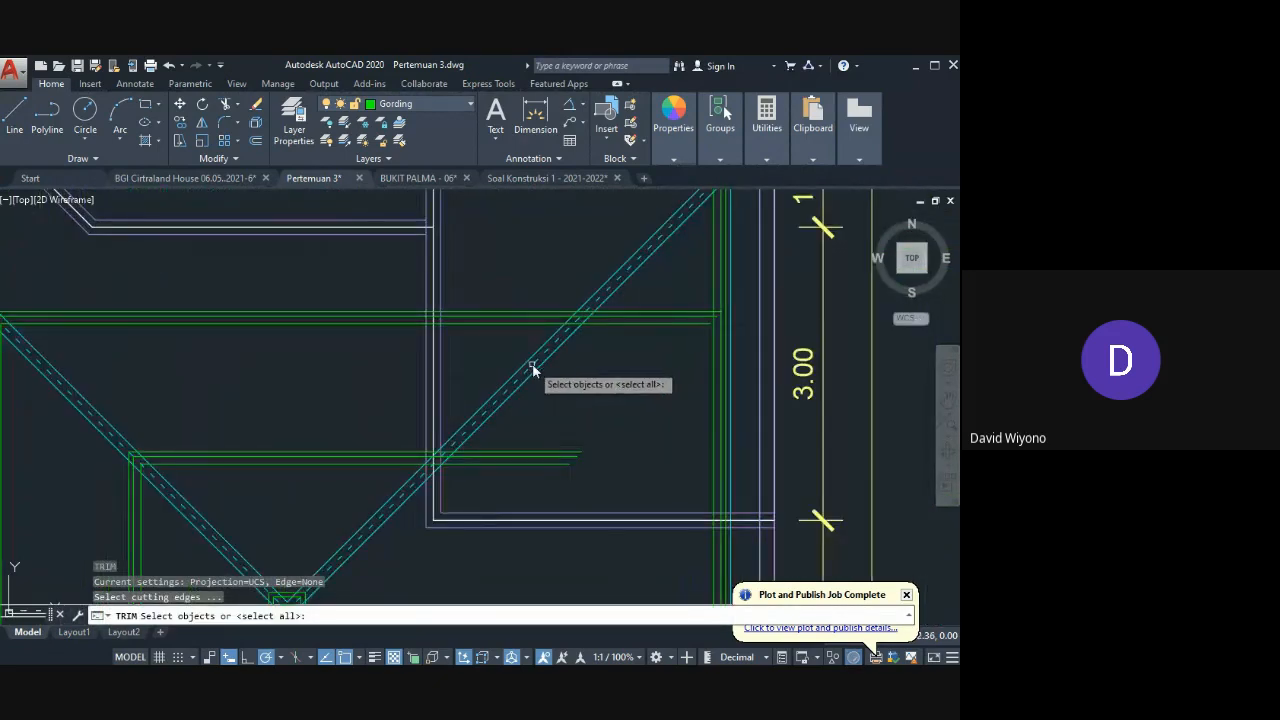
left_click(422, 389)
scroll(422, 389, "down", 1)
scroll(424, 385, "down", 2)
key("Return")
left_click(511, 338)
left_click(490, 373)
left_click(452, 412)
left_click(415, 452)
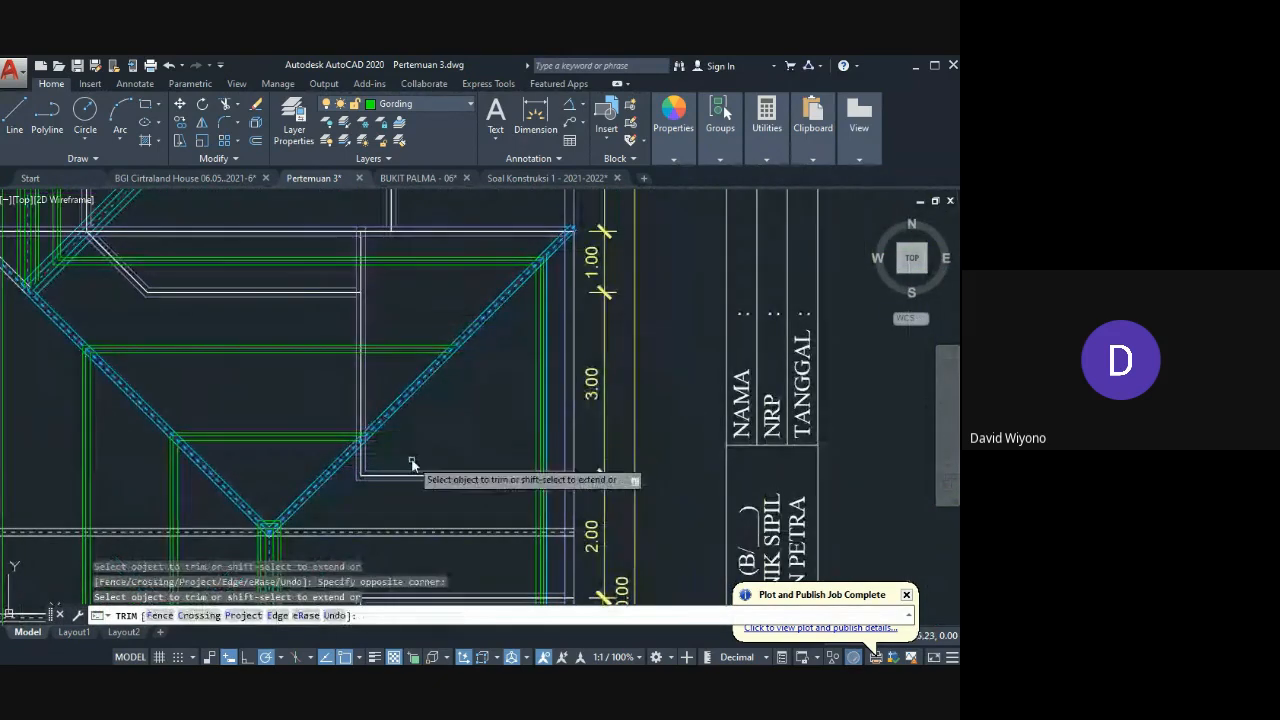
scroll(410, 455, "down", 2)
key("Return")
Step: Mirror the two sets of horizontal gordings about the upper right hip's centre line, keeping the originals
left_click(426, 272)
left_click(378, 351)
middle_click_drag(399, 358, 357, 316)
type("MI")
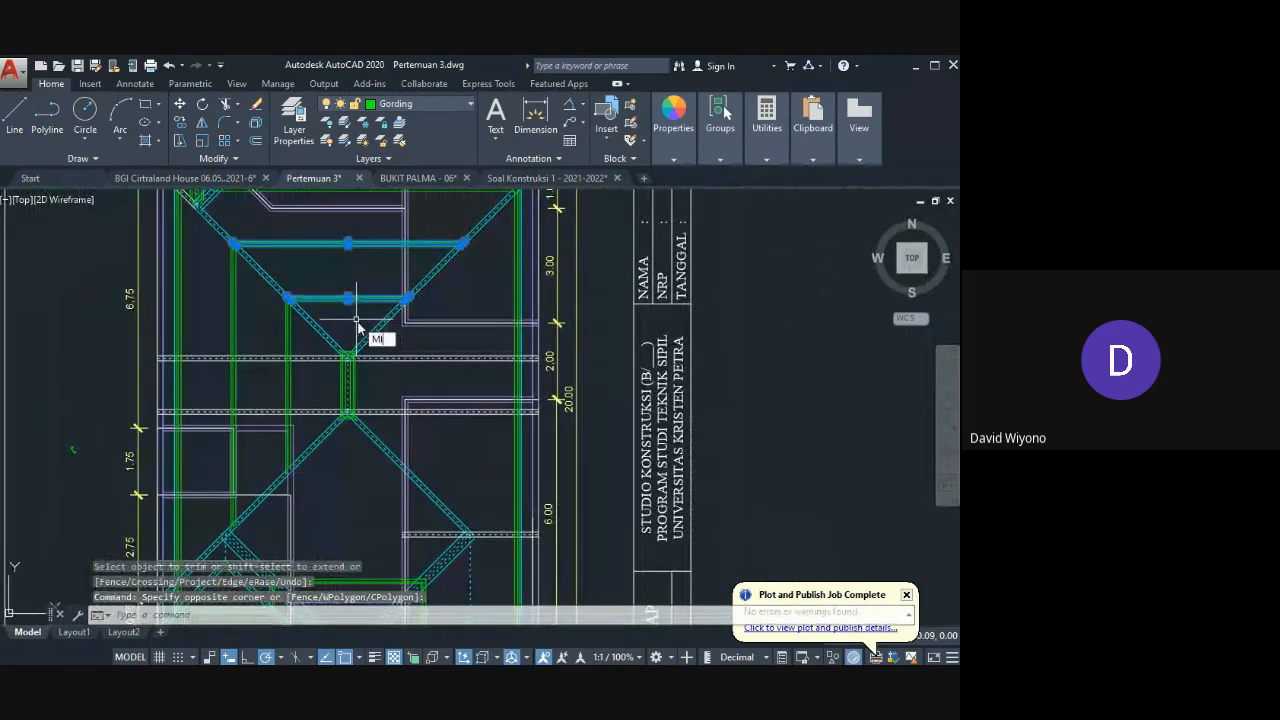
key("Return")
scroll(390, 320, "up", 4)
scroll(379, 324, "up", 3)
left_click(471, 257)
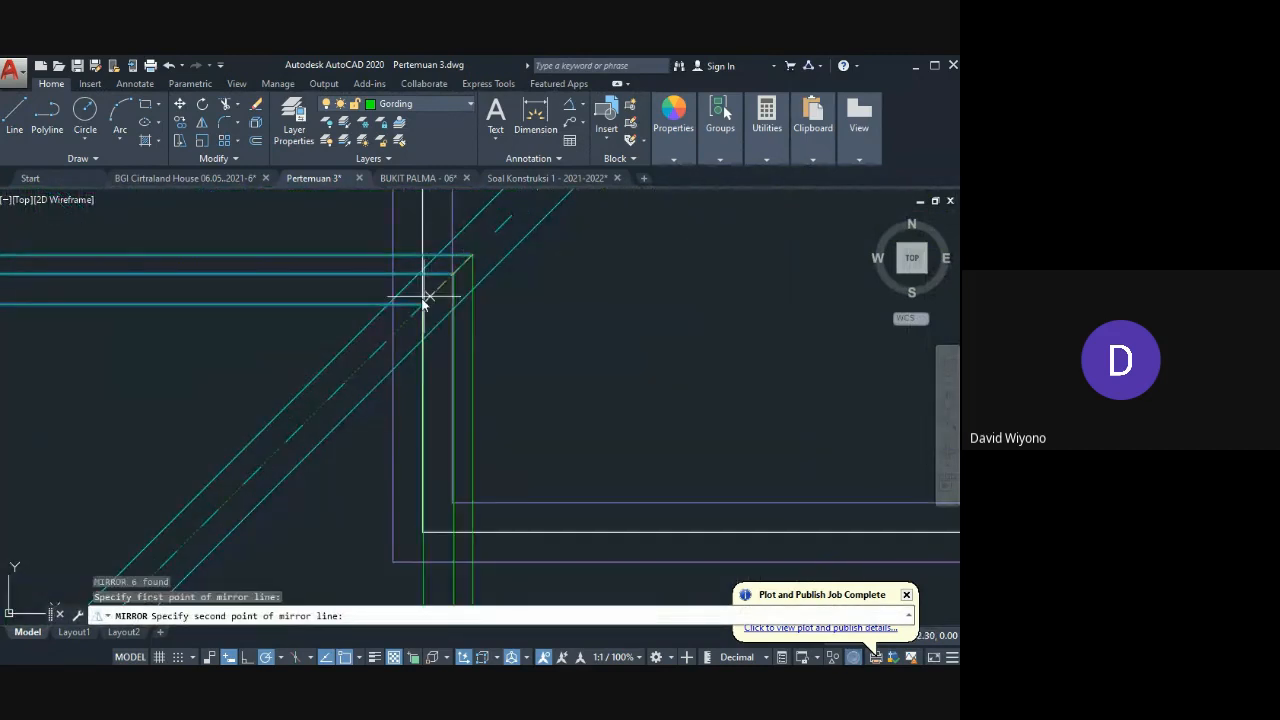
left_click(424, 302)
key("Return")
Step: Extend the lower ends of the mirrored vertical gordings to the centre line of the lower right hip
scroll(462, 436, "down", 5)
scroll(443, 380, "up", 1)
type("EX")
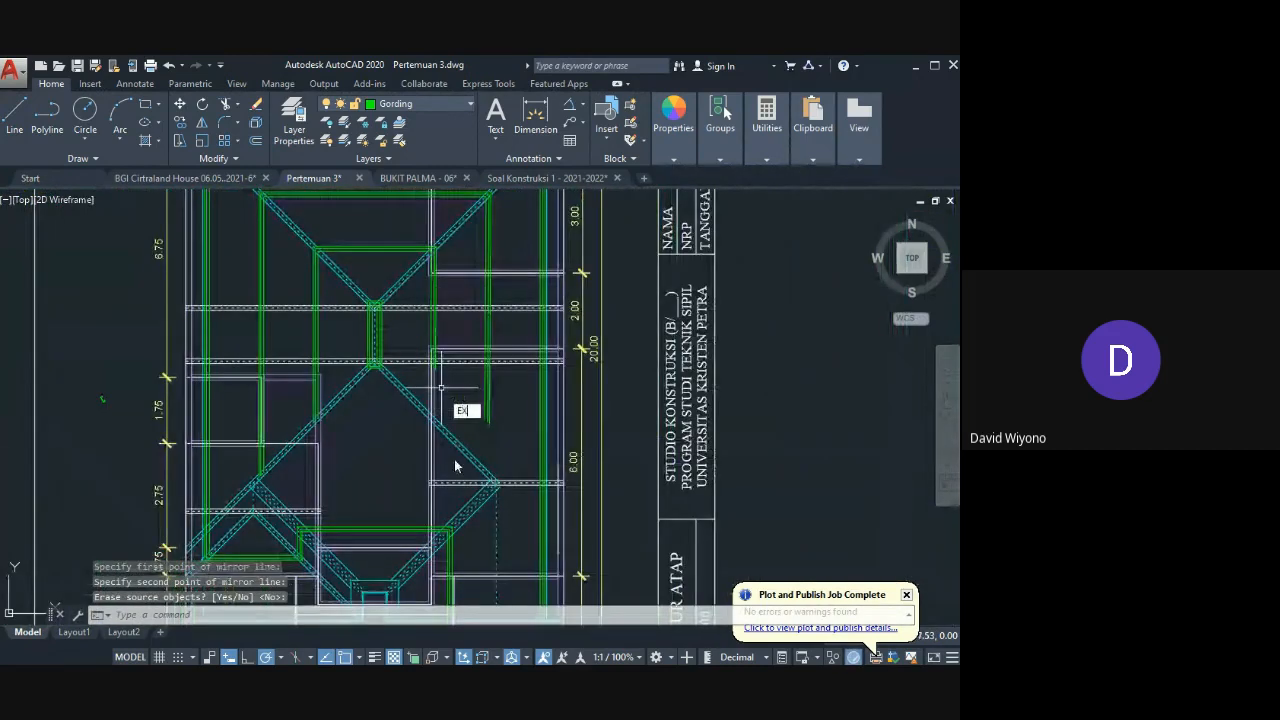
key("Return")
scroll(464, 451, "up", 4)
left_click(480, 451)
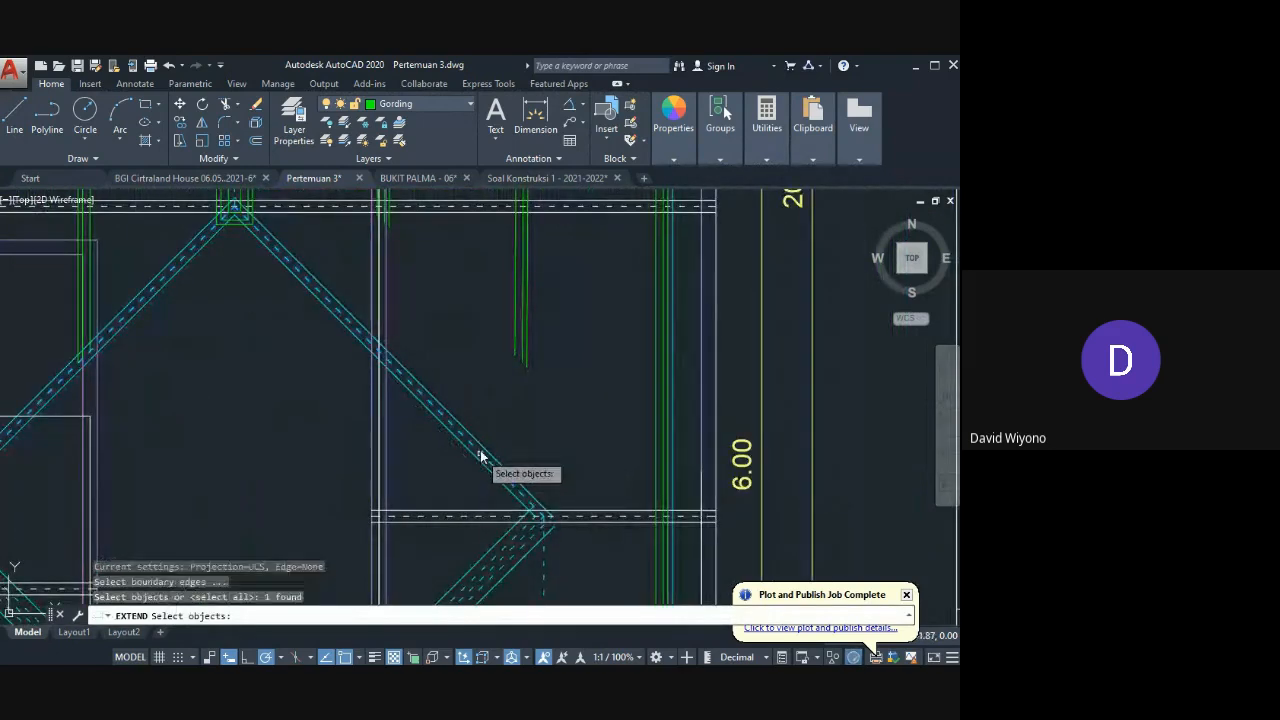
key("Return")
left_click(558, 335)
left_click(488, 320)
middle_click_drag(399, 286, 432, 460)
left_click(404, 277)
left_click(330, 273)
scroll(408, 313, "down", 2)
key("Return")
left_click(535, 363)
left_click(471, 349)
left_click(462, 372)
left_click(402, 387)
key("Escape")
Step: Mirror the two sets of upper horizontal gordings about the ridge's midpoint onto the lower roof side, keeping the originals
left_click(335, 234)
left_click(322, 296)
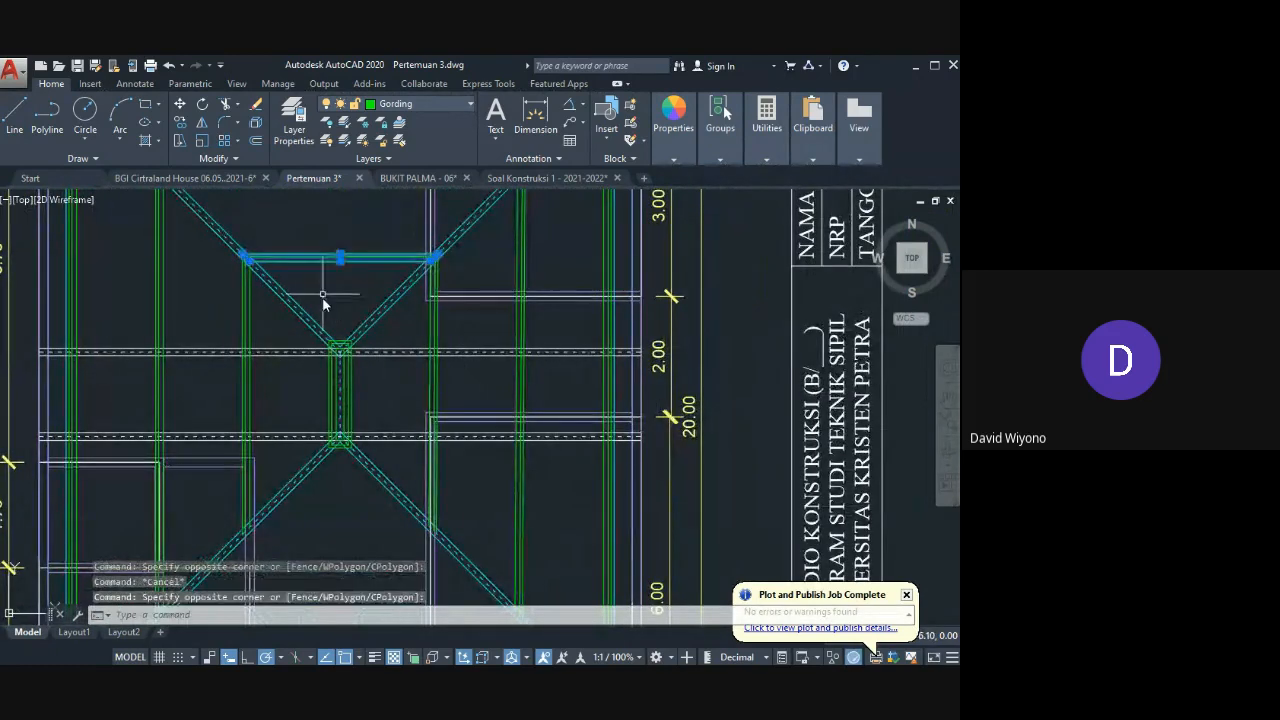
left_click(342, 293)
middle_click_drag(322, 294, 360, 300)
left_click(325, 352)
type(".")
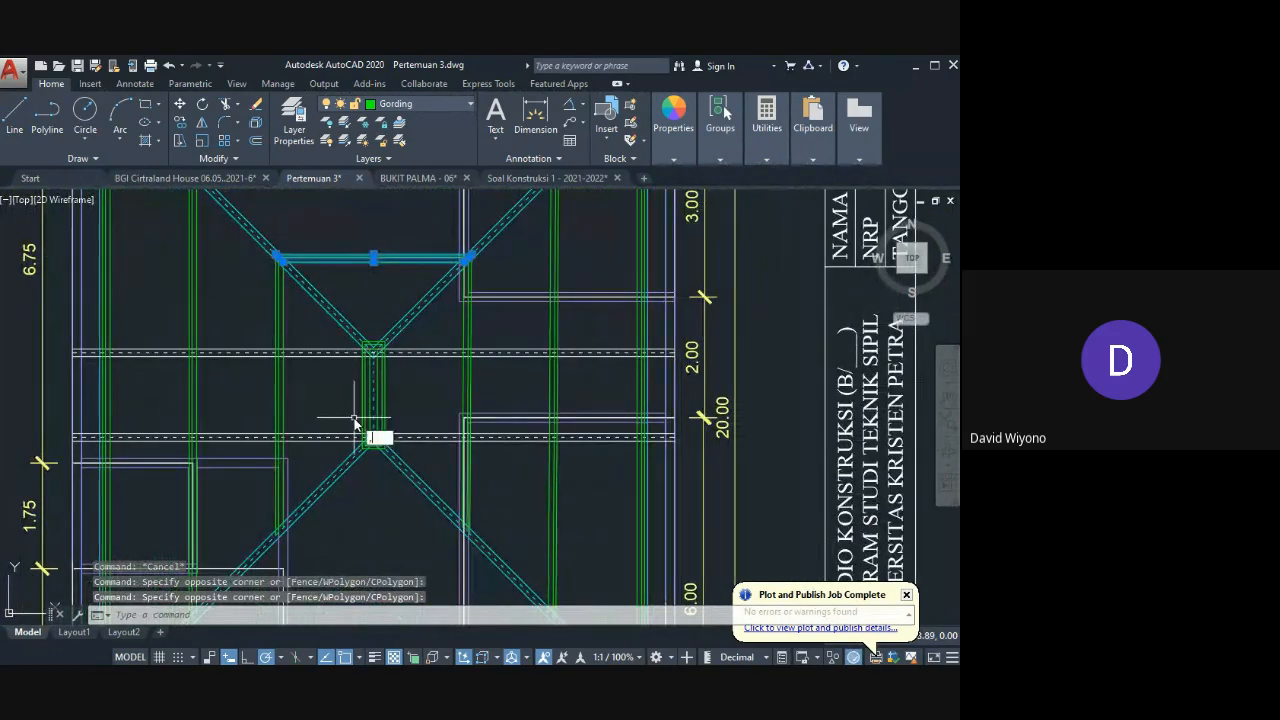
type("mi")
key("Return")
left_click(385, 396)
scroll(418, 410, "down", 2)
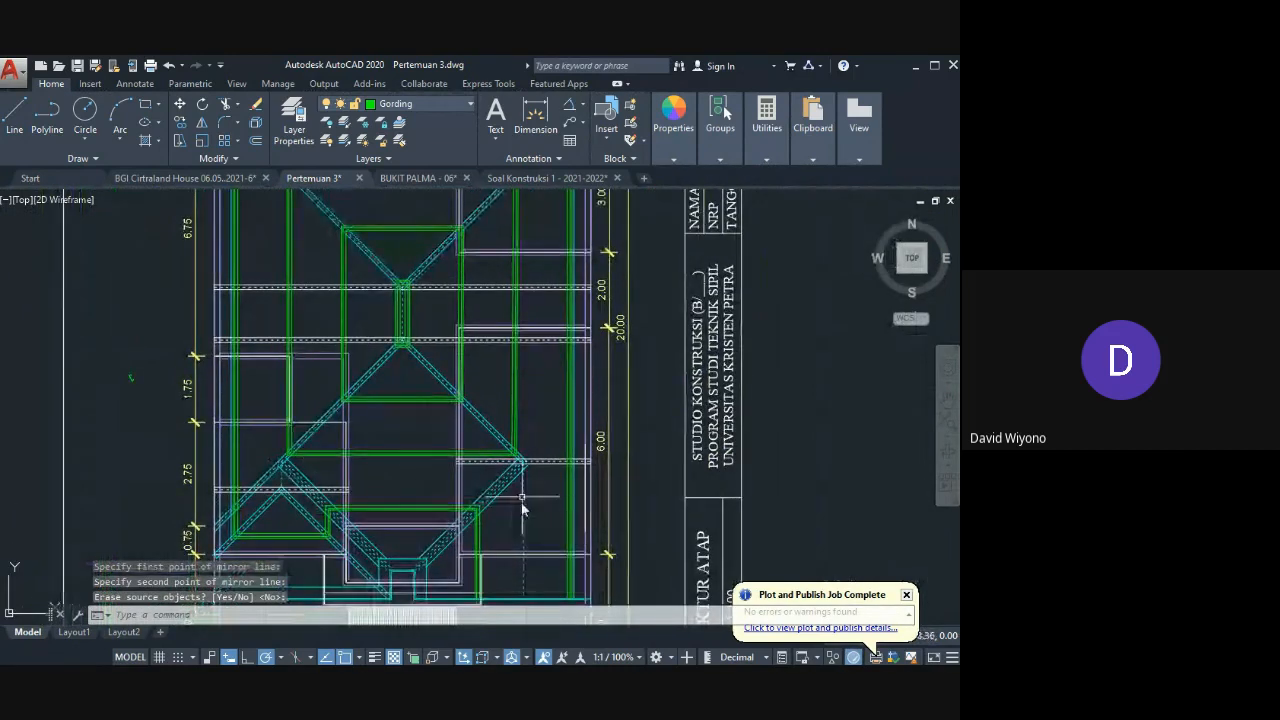
Step: Make Kuda - kuda the current layer
mouse_move(523, 509)
middle_mouse_down()
mouse_move(503, 486)
mouse_move(490, 385)
middle_mouse_up()
scroll(282, 360, "up", 4)
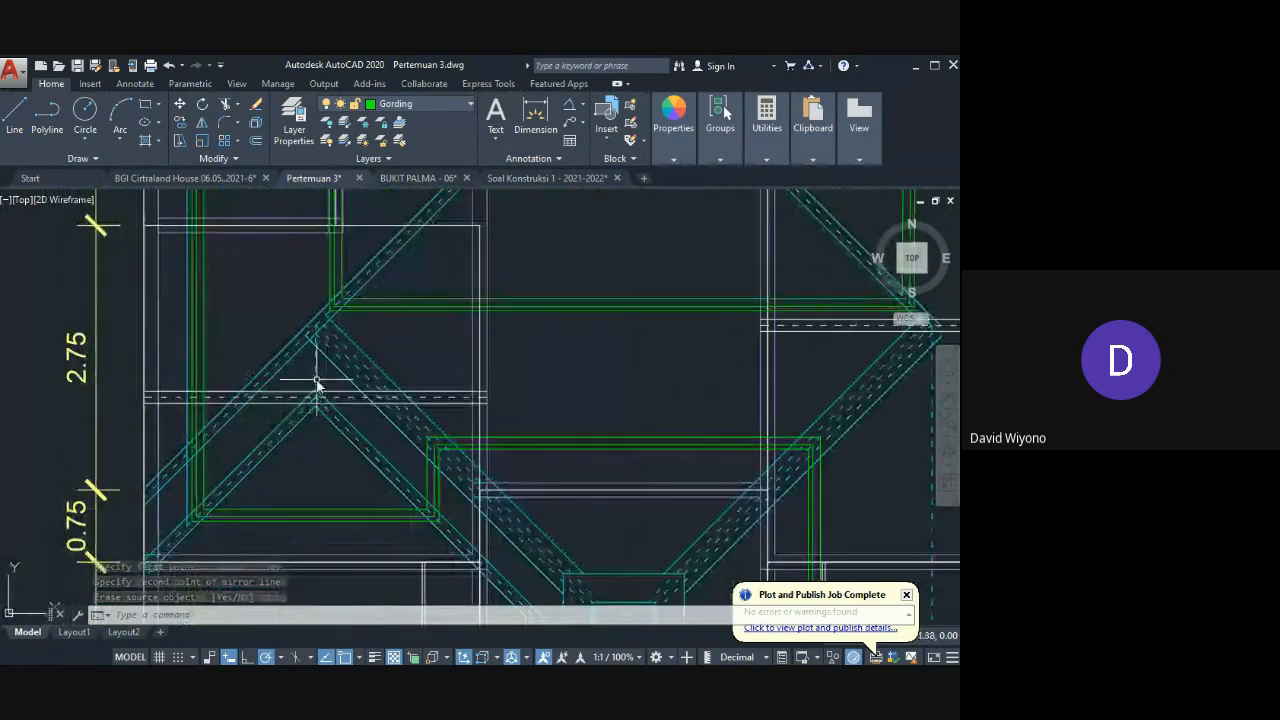
scroll(323, 386, "down", 2)
scroll(393, 393, "down", 2)
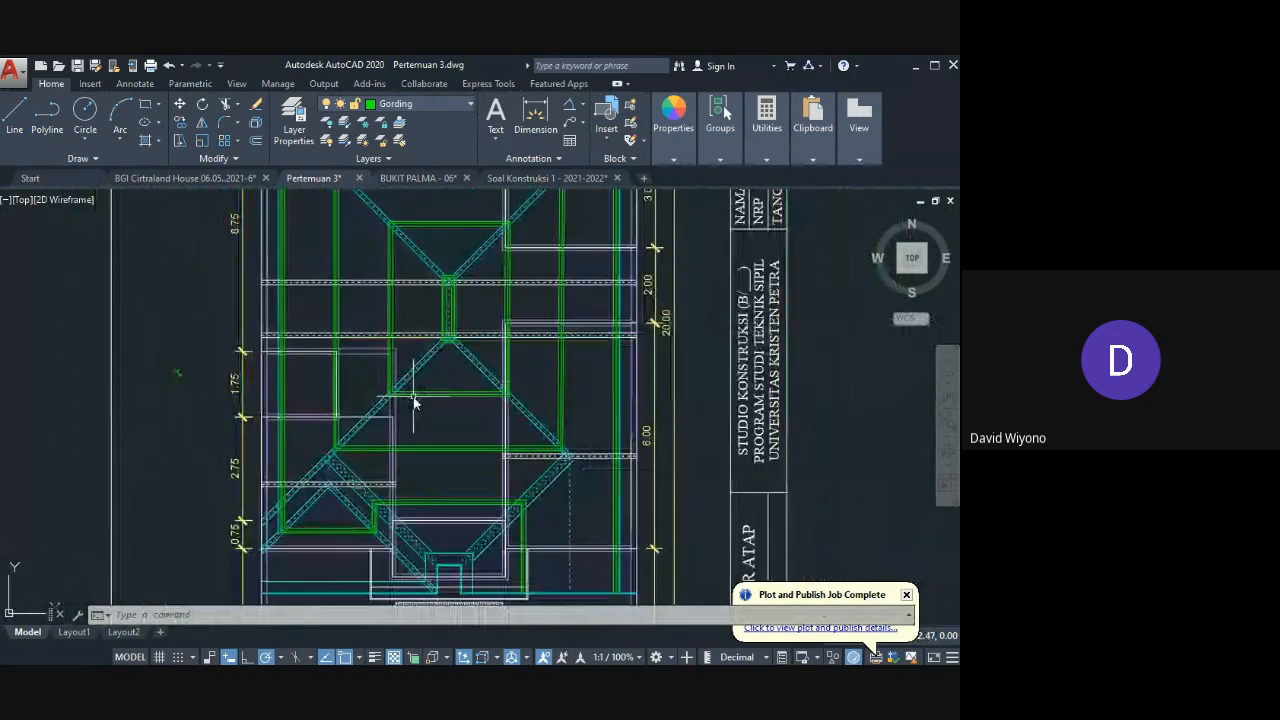
middle_click_drag(449, 309, 440, 461)
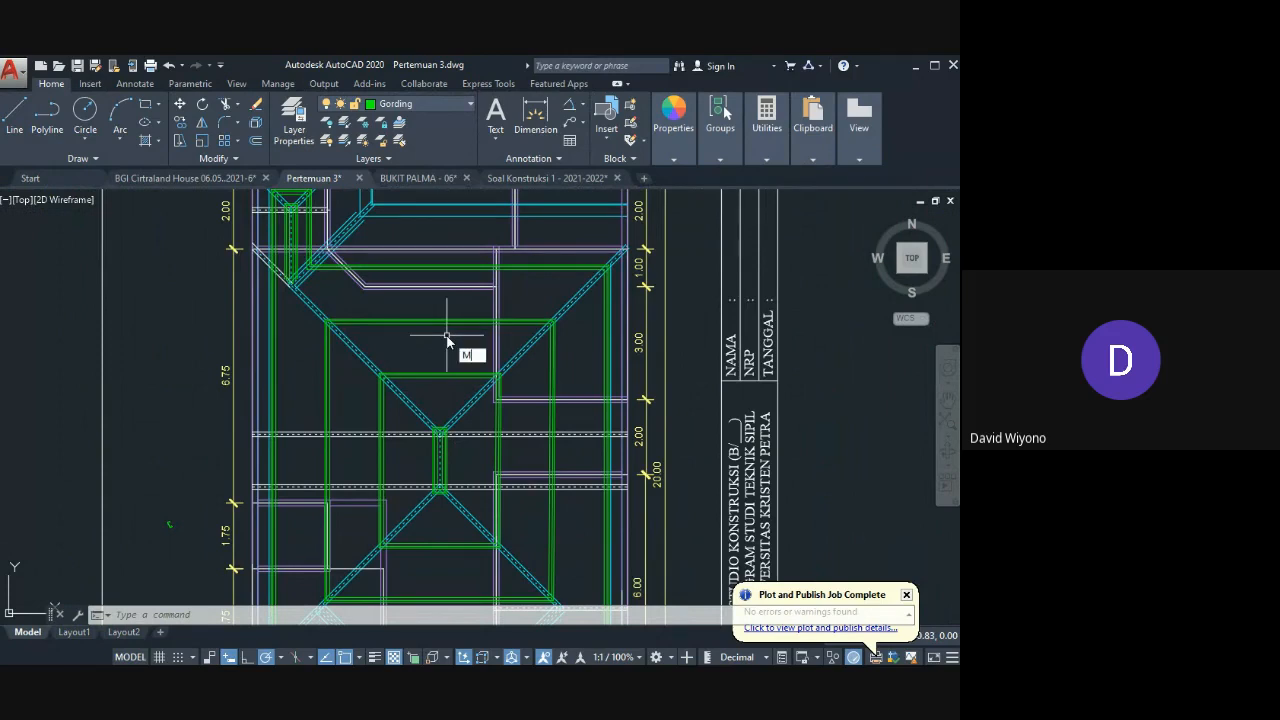
type("LINE")
key("Return")
left_click(420, 104)
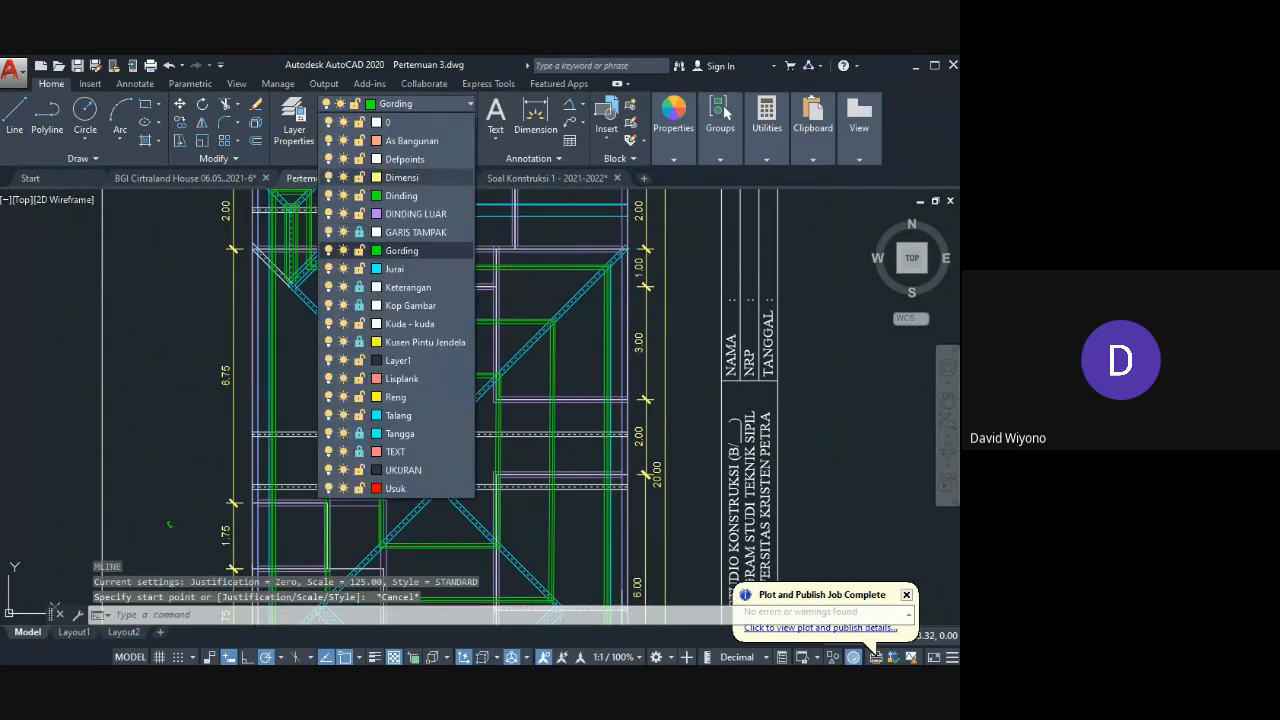
left_click(410, 323)
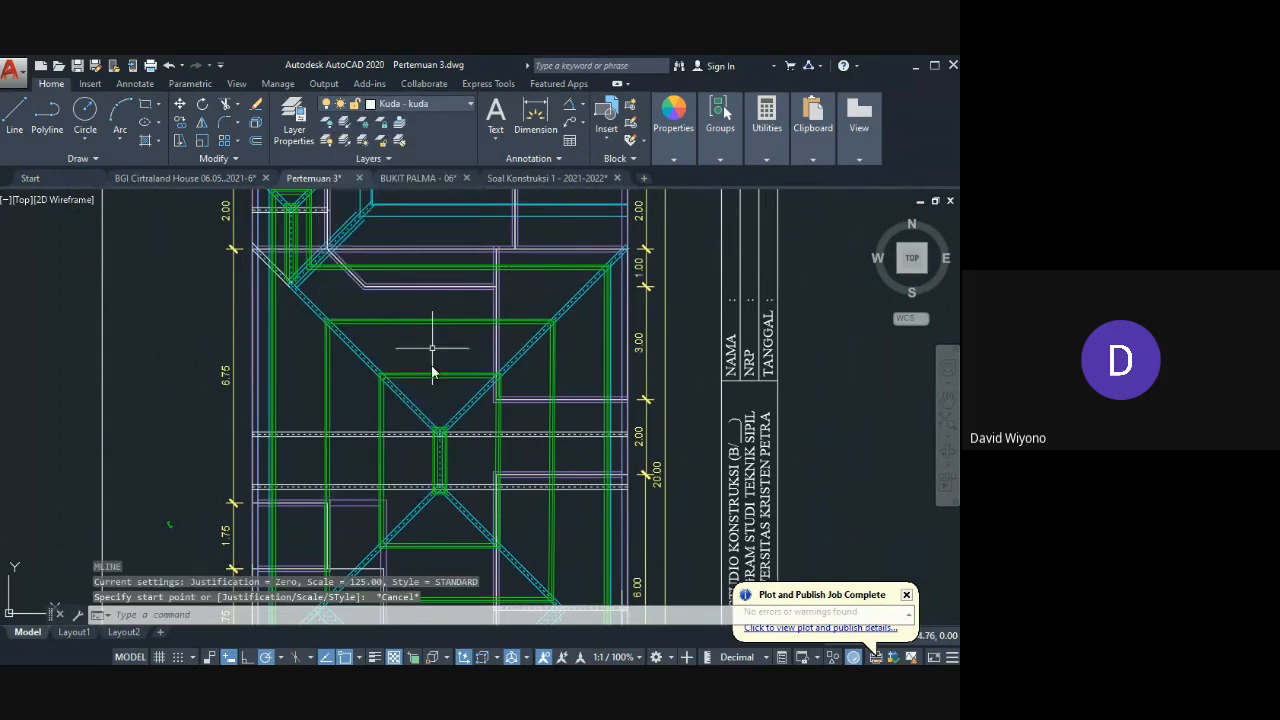
Step: Draw a vertical multiline at scale 125 from the ridge's upper end up to the horizontal wall line
scroll(433, 370, "up", 2)
type("ml")
key("Return")
type("s")
key("Return")
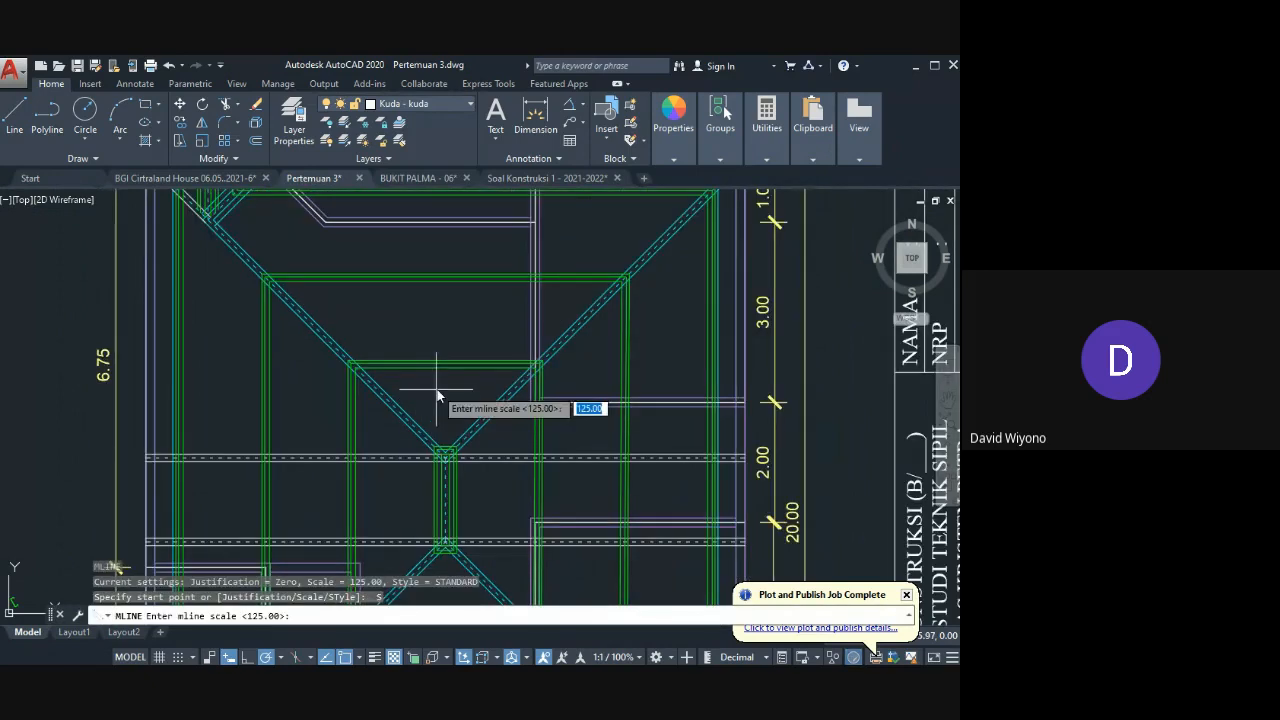
key("Return")
scroll(437, 430, "up", 2)
left_click(446, 505)
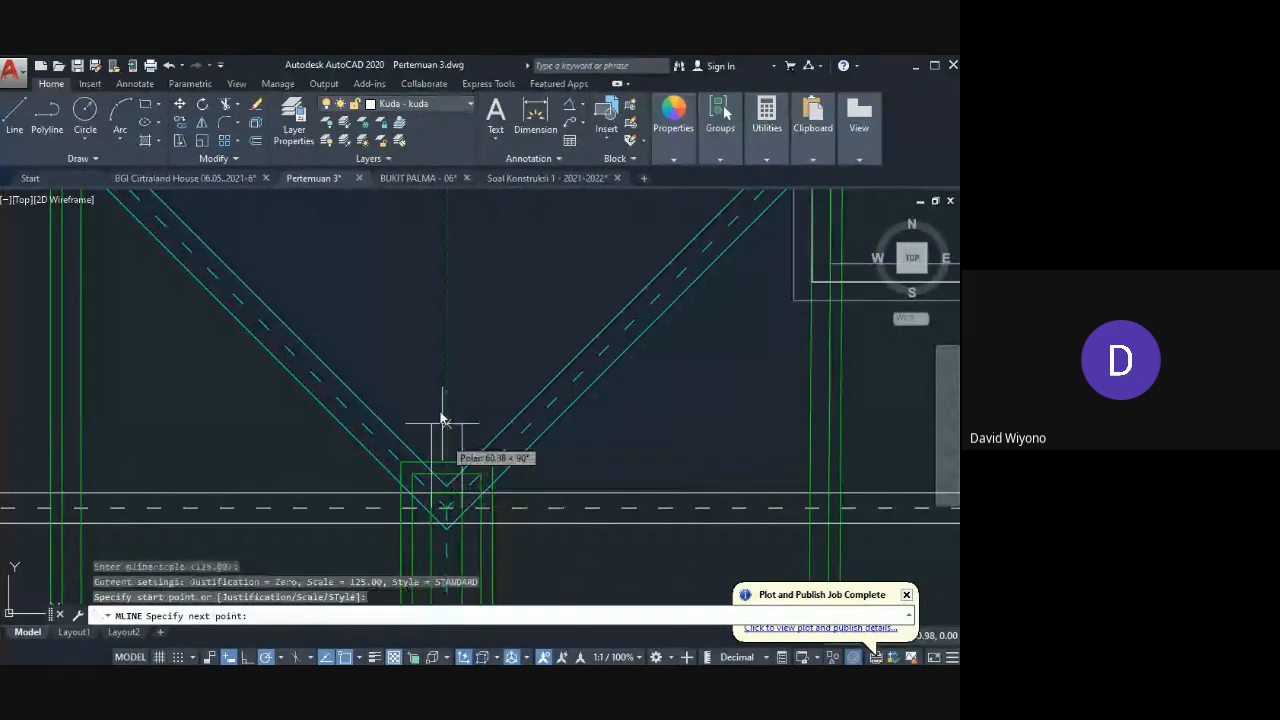
scroll(443, 420, "down", 4)
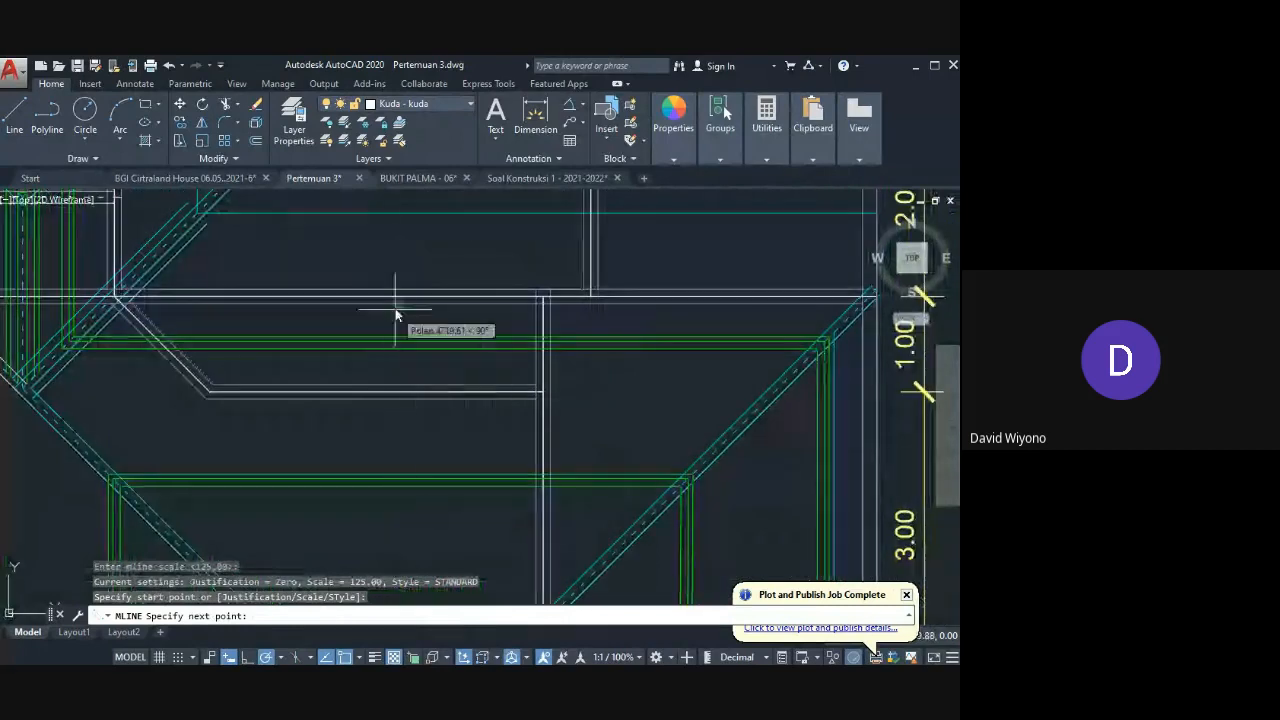
left_click(395, 291)
key("Return")
scroll(423, 322, "down", 6)
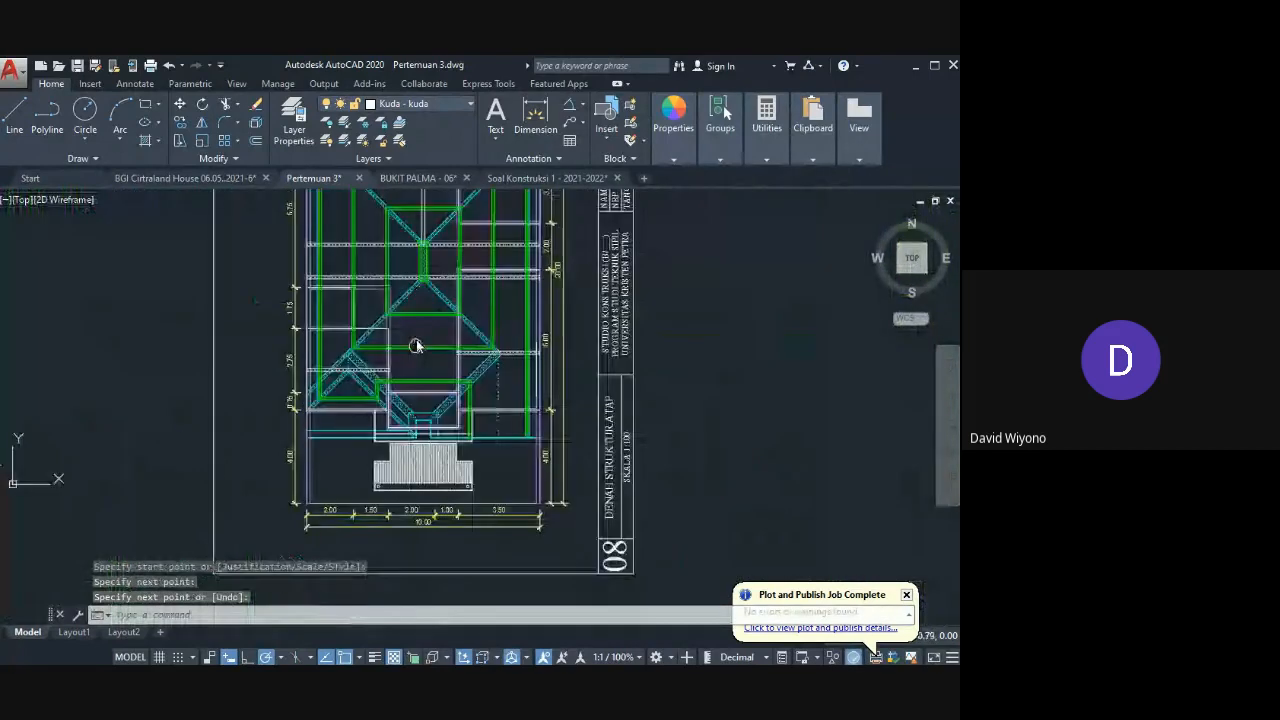
Step: Draw a second vertical multiline from the ridge's lower end down to the recessed wall line at the front
scroll(416, 346, "up", 6)
key("Return")
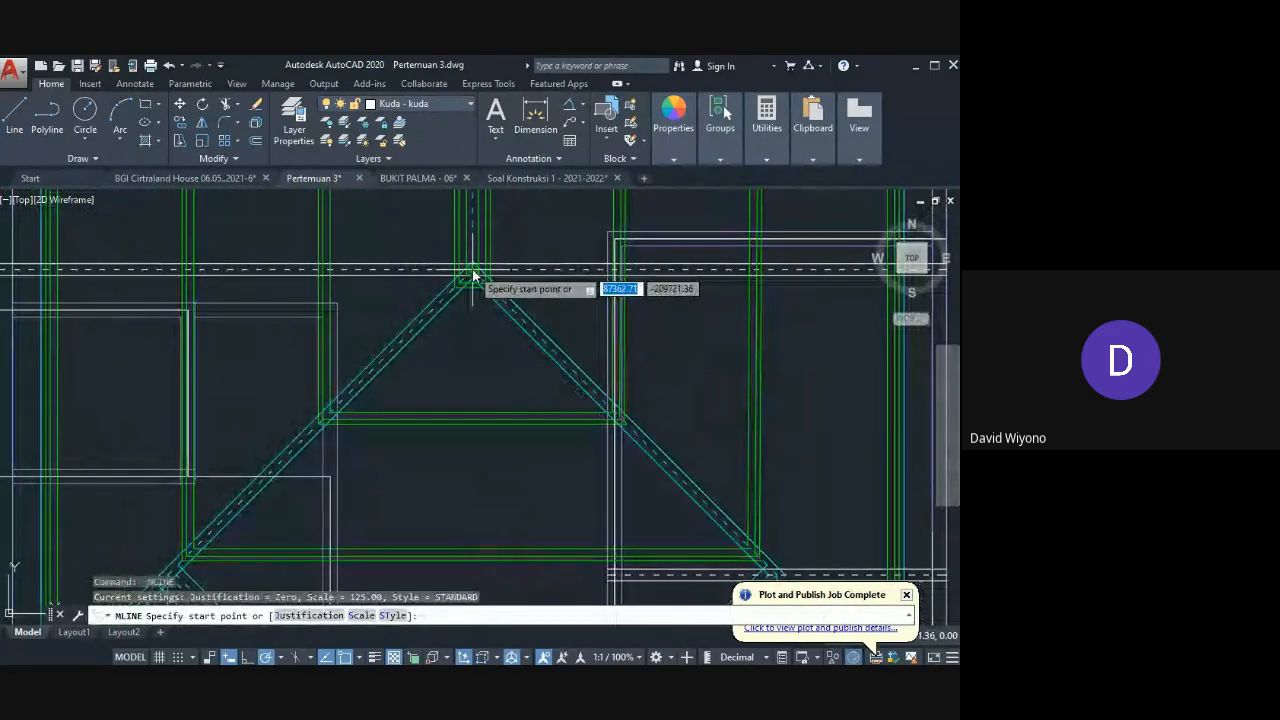
left_click(474, 275)
scroll(486, 304, "down", 4)
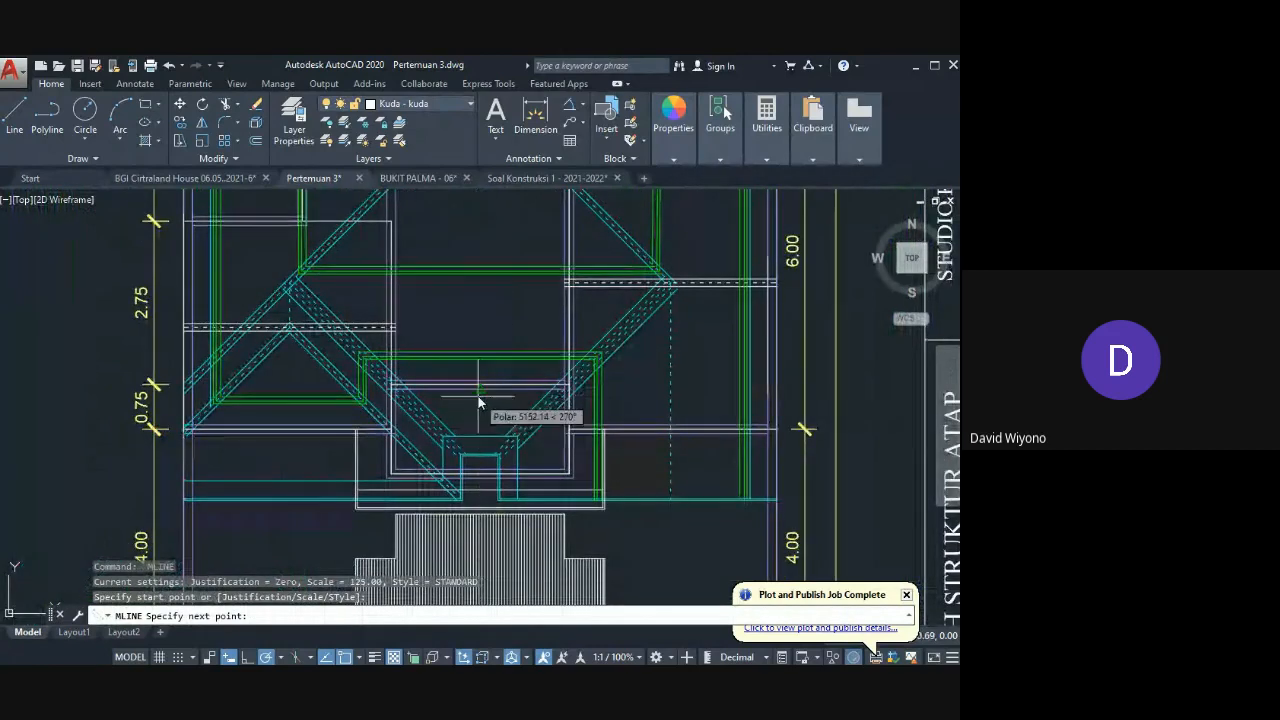
left_click(479, 401)
key("Return")
scroll(470, 380, "down", 2)
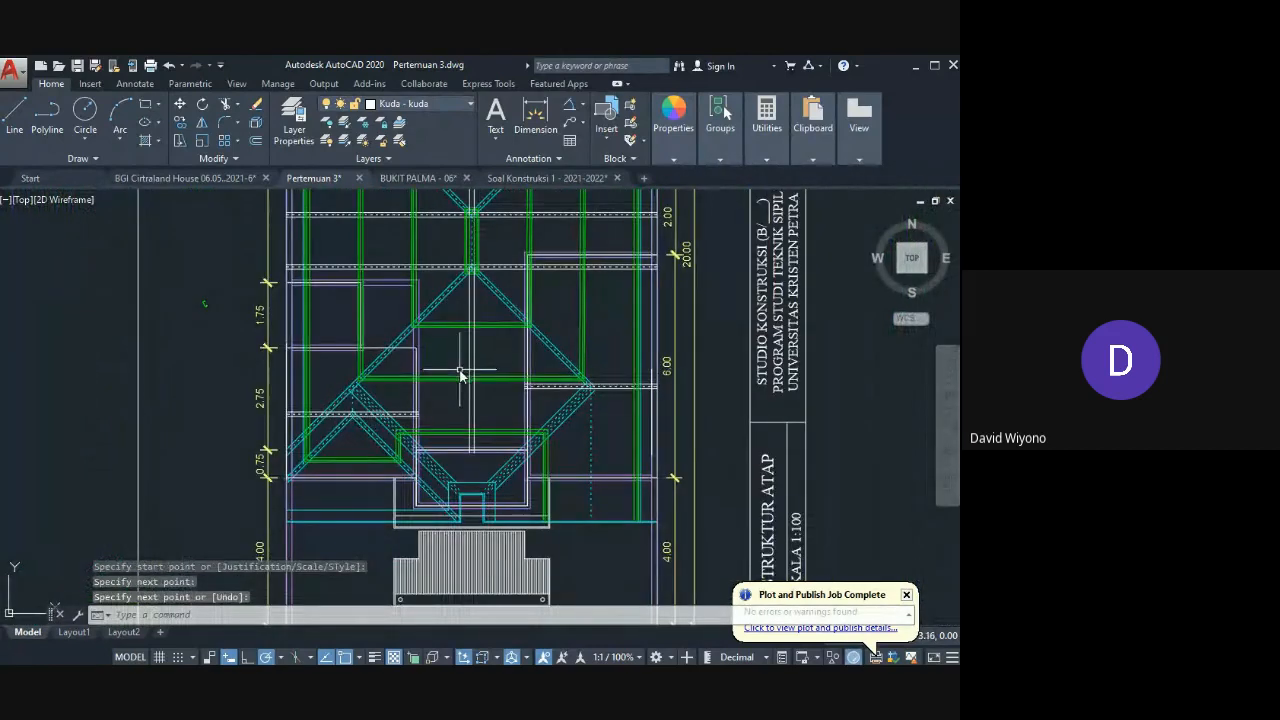
Step: Draw a centre line in the lower truss from the midpoint between its bottom corners up to the ridge's end
type("l")
key("Return")
scroll(463, 438, "up", 4)
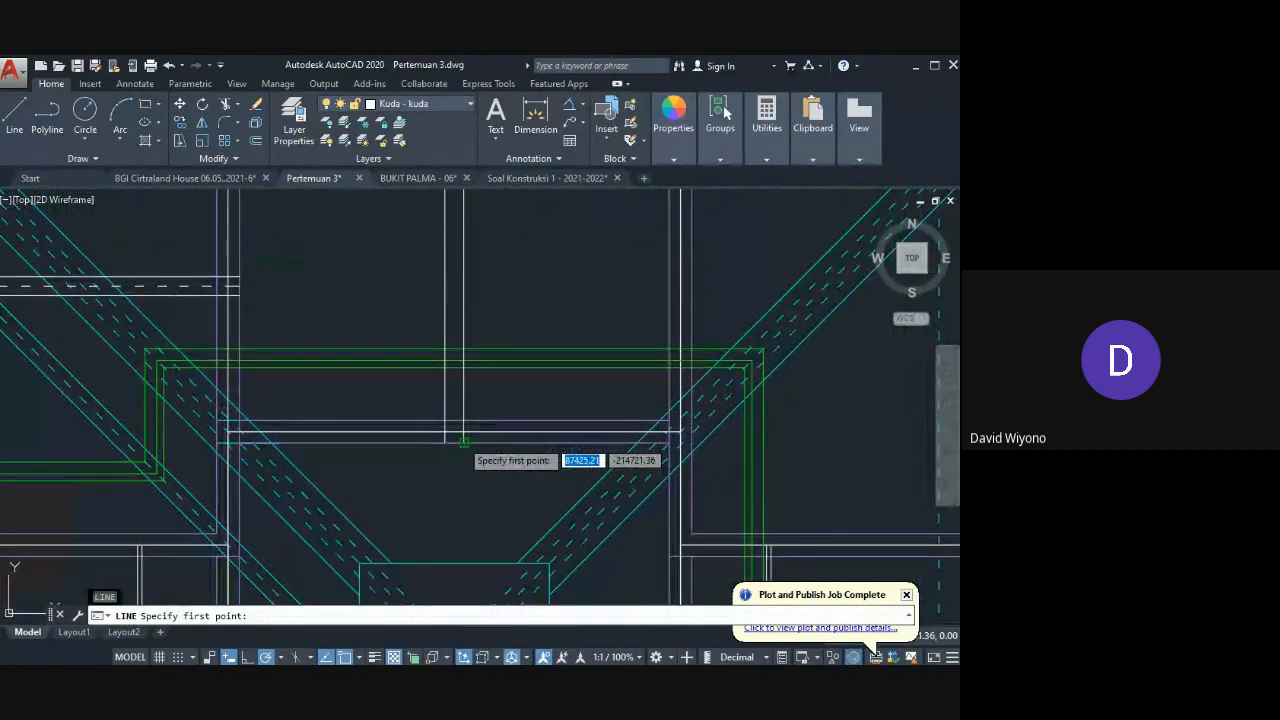
right_click(464, 442, "shift")
left_click(444, 443)
left_click(464, 443)
scroll(431, 456, "down", 6)
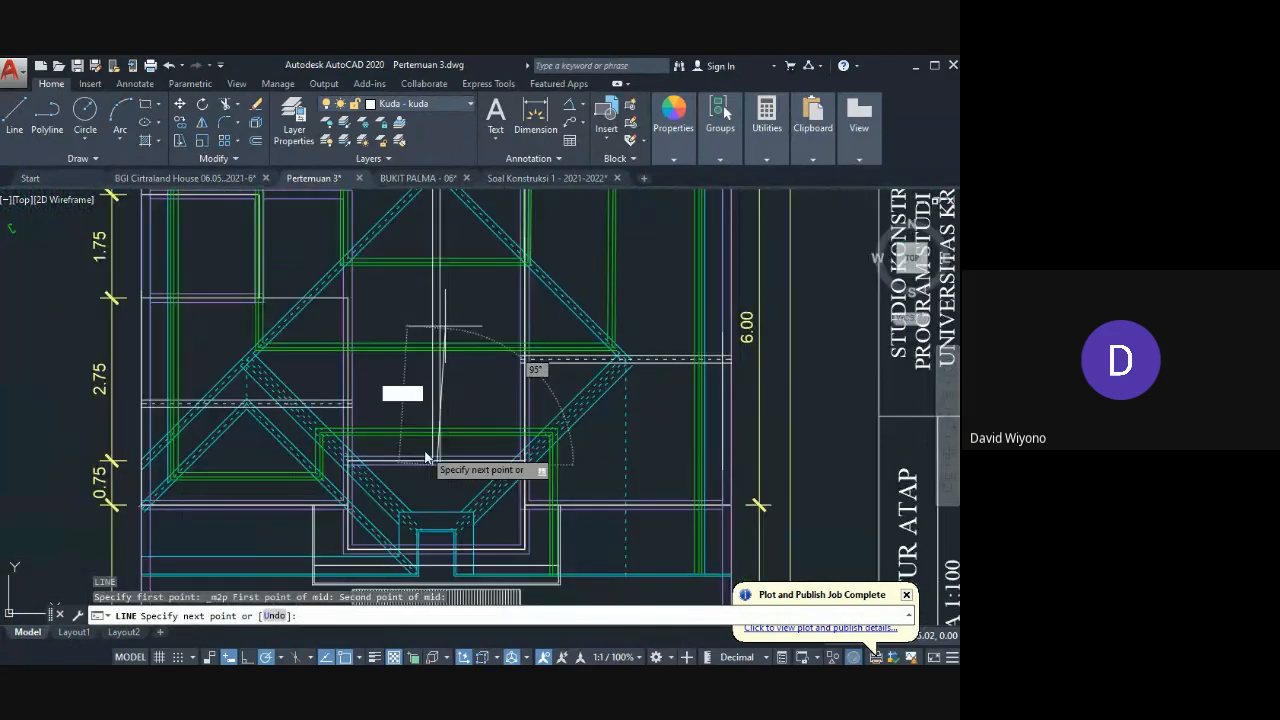
middle_click_drag(434, 312, 422, 388)
scroll(423, 280, "up", 5)
left_click(443, 277)
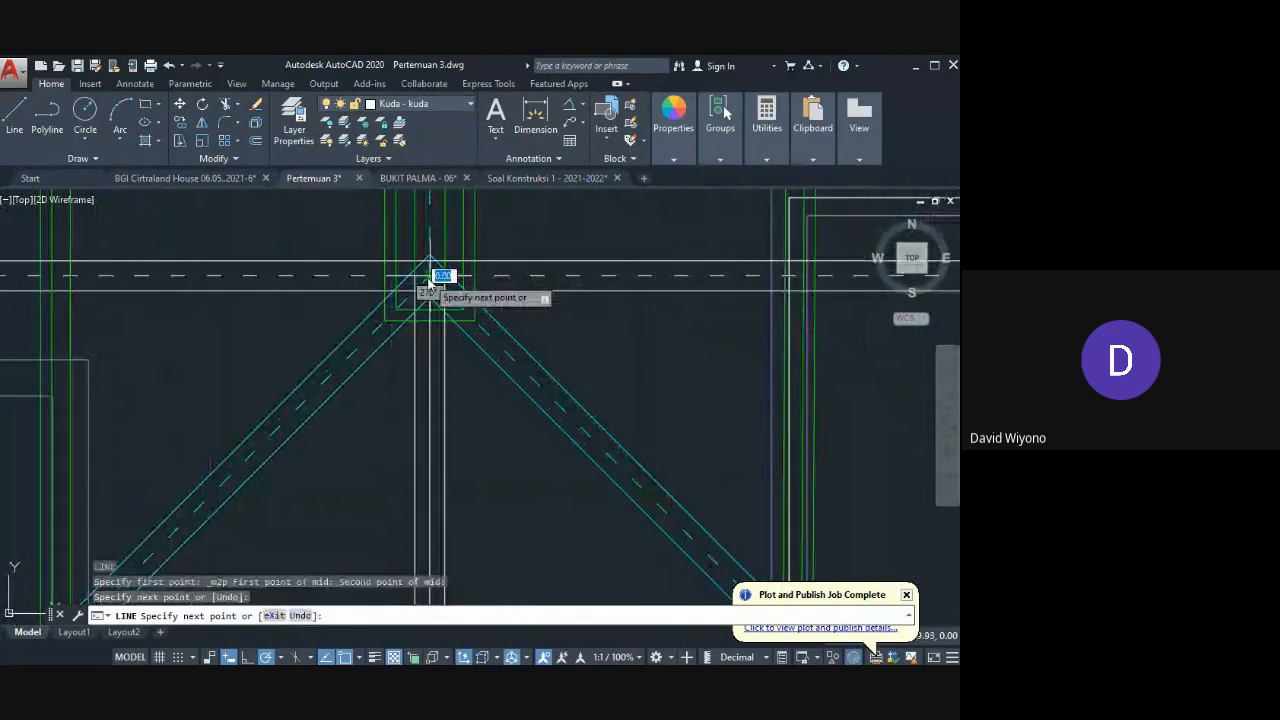
key("Return")
Step: Match the lower truss's centre line to the properties of the horizontal truss's dashed centre line
type("MA")
key("Return")
left_click(497, 277)
left_click(460, 418)
left_click(399, 455)
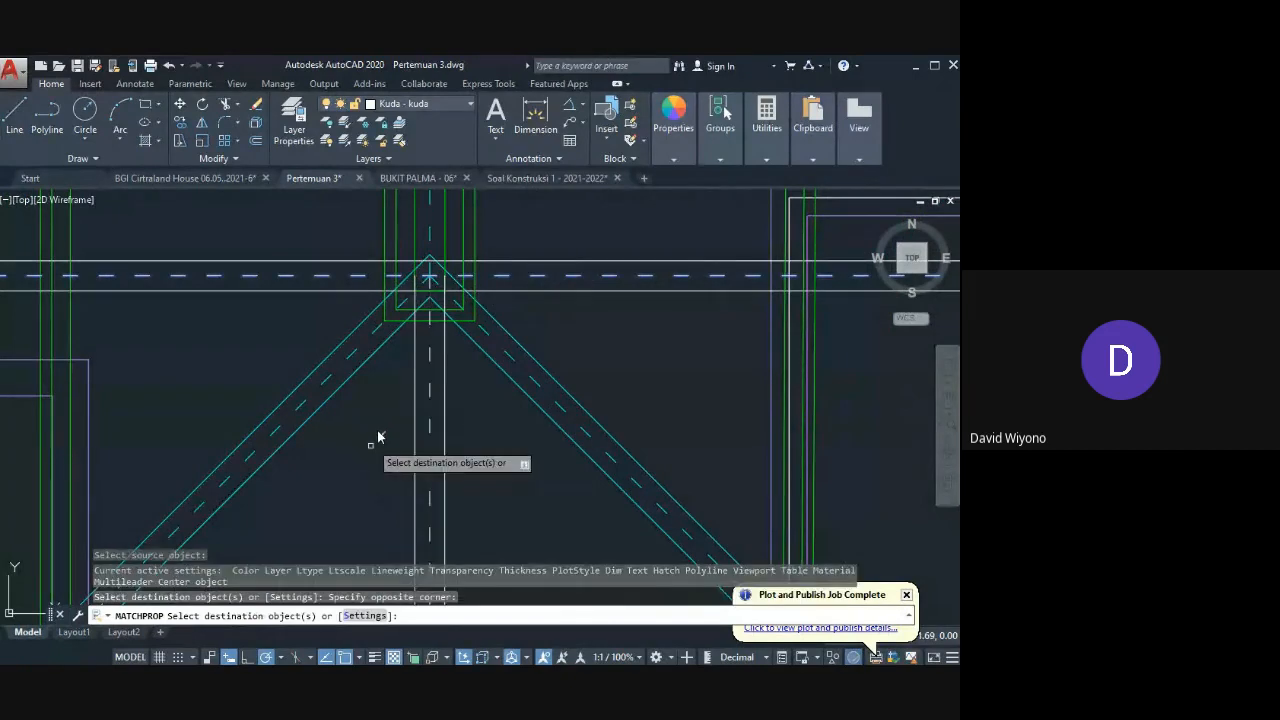
scroll(377, 435, "down", 4)
middle_click_drag(418, 300, 422, 458)
scroll(397, 395, "up", 2)
key("Return")
Step: Draw a vertical centre line in the upper truss from the ridge's upper end to the truss's top end
type("LINE Specify first point:")
key("Return")
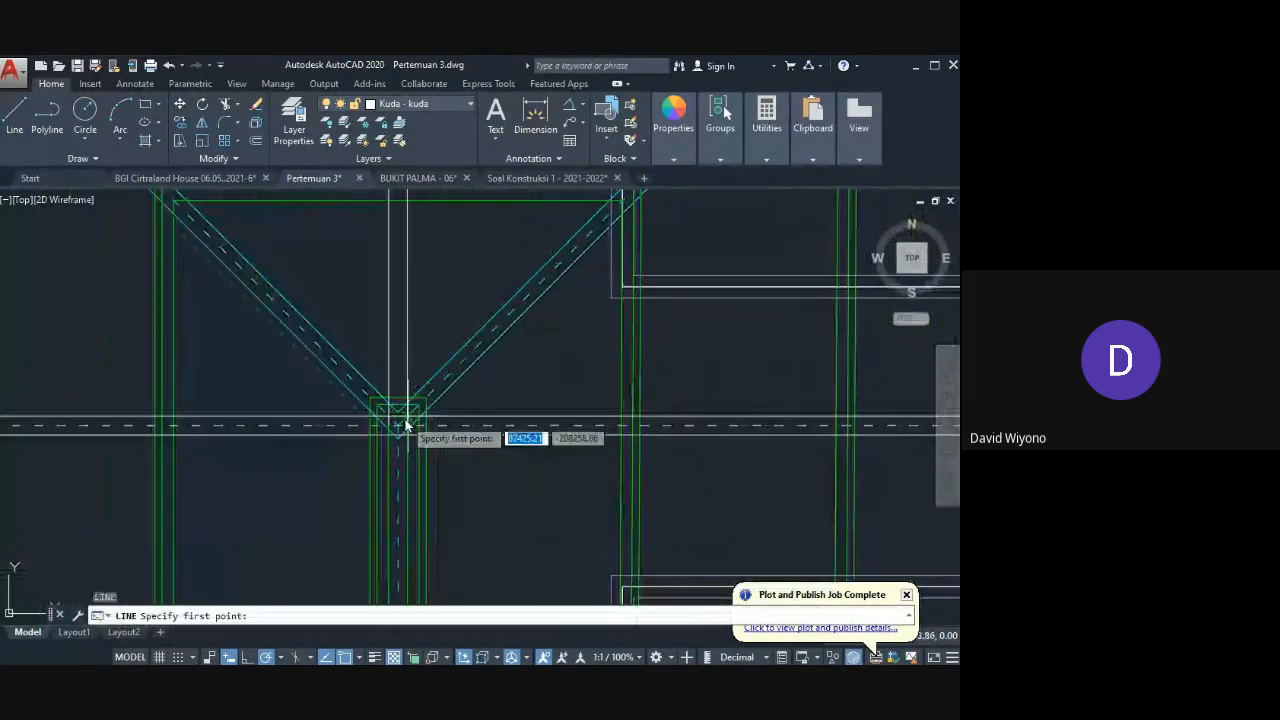
scroll(387, 447, "up", 3)
left_click(387, 441)
scroll(372, 300, "up", 5)
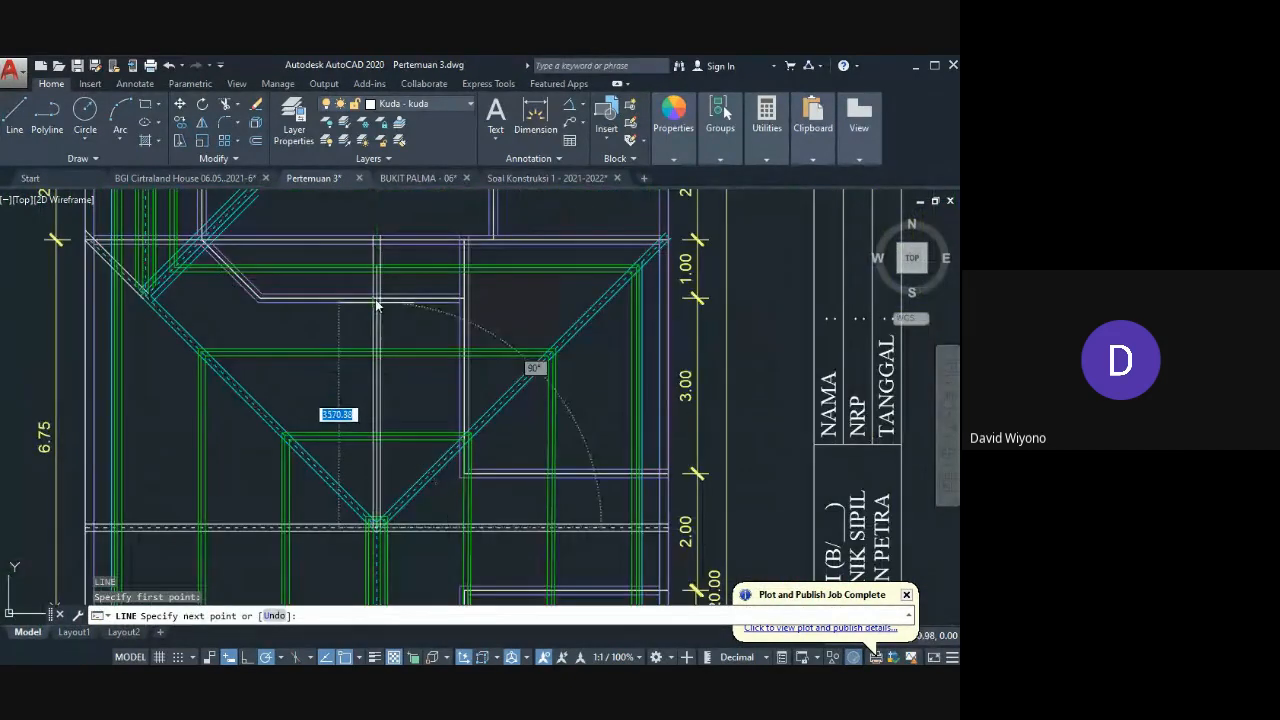
middle_click_drag(369, 213, 378, 296)
left_click(384, 268)
key("Return")
scroll(381, 220, "down", 4)
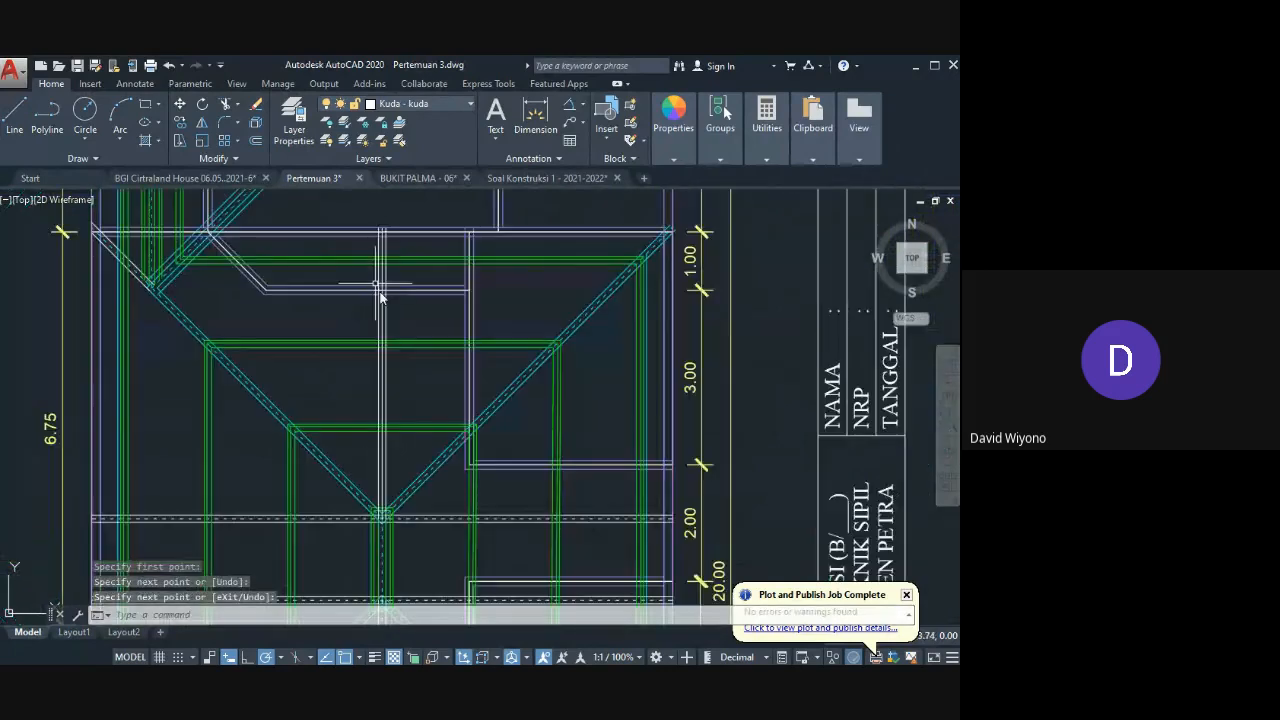
Step: Match the upper truss's centre line to the properties of the horizontal truss's dashed centre line
type("MA")
key("Return")
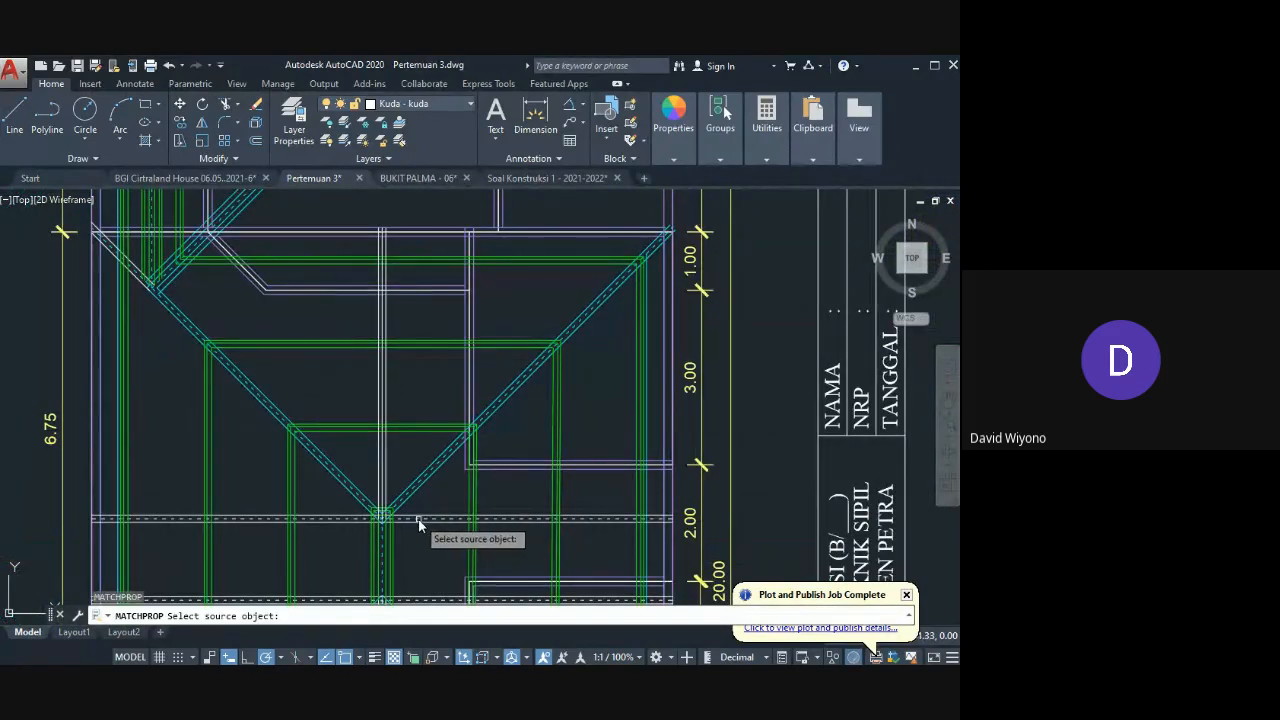
left_click(403, 494)
scroll(403, 494, "up", 2)
left_click(371, 471)
scroll(415, 366, "down", 4)
key("Escape")
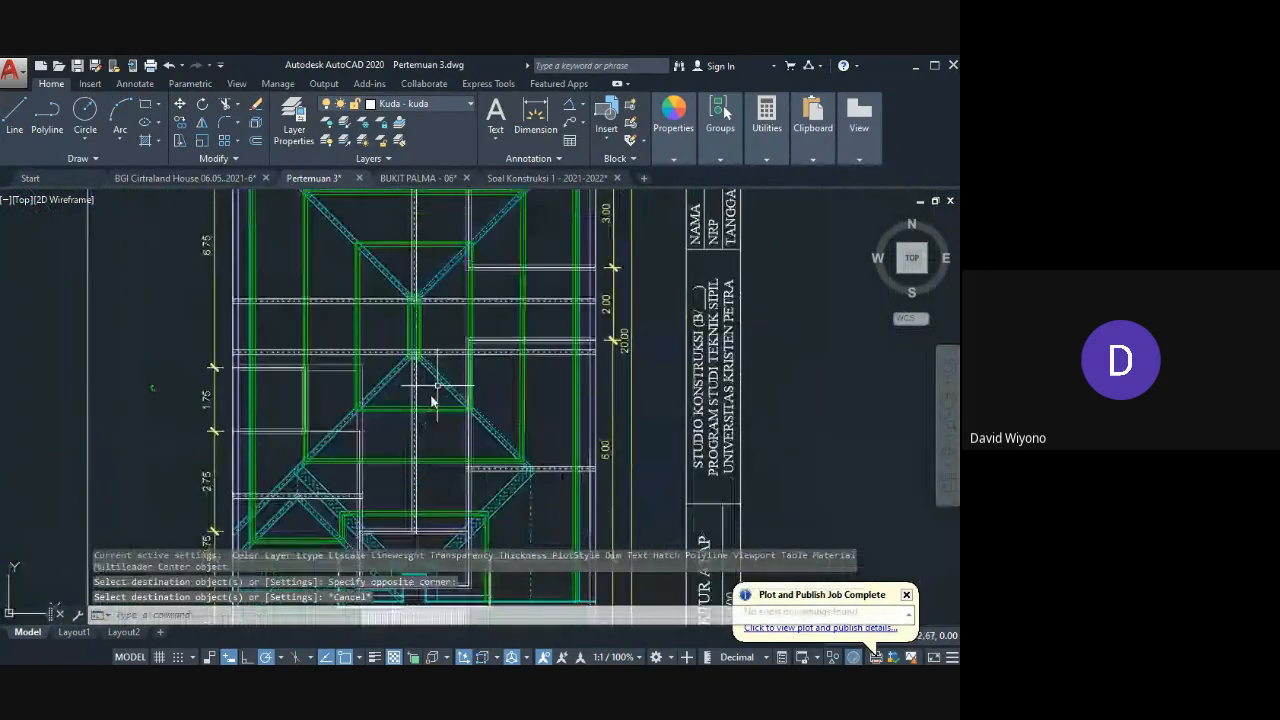
middle_click_drag(457, 430, 470, 445)
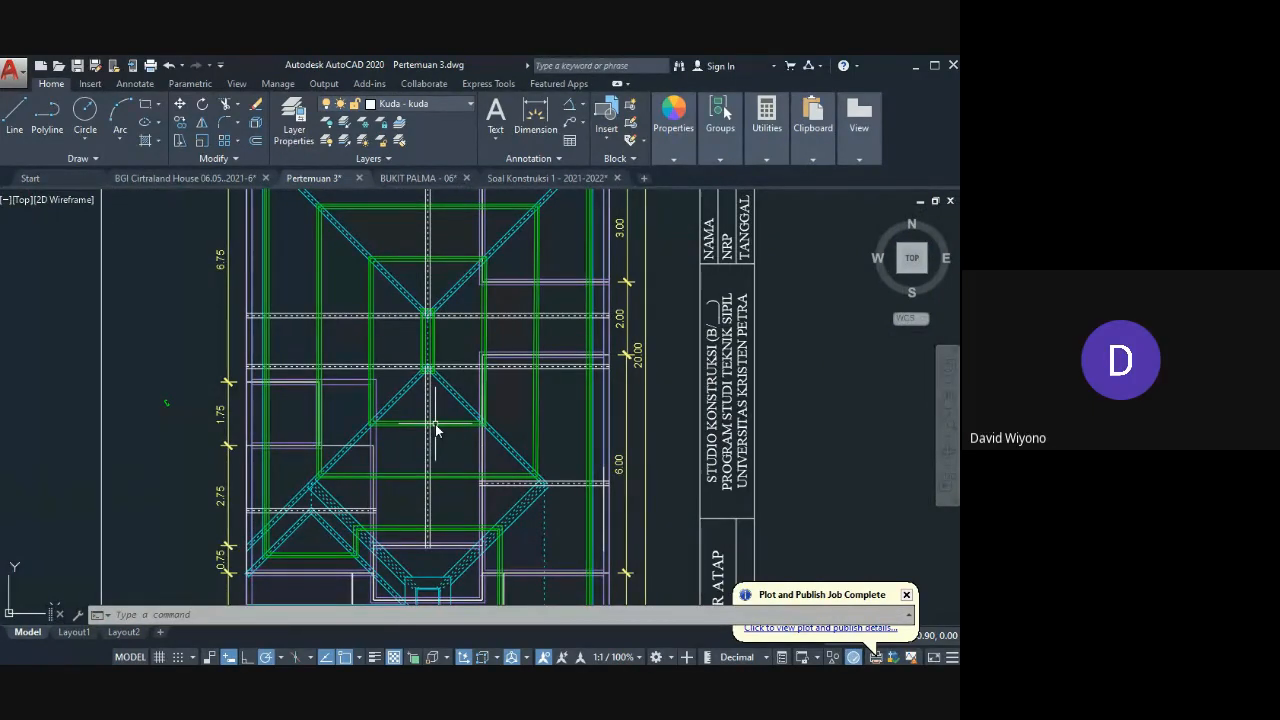
scroll(338, 368, "up", 5)
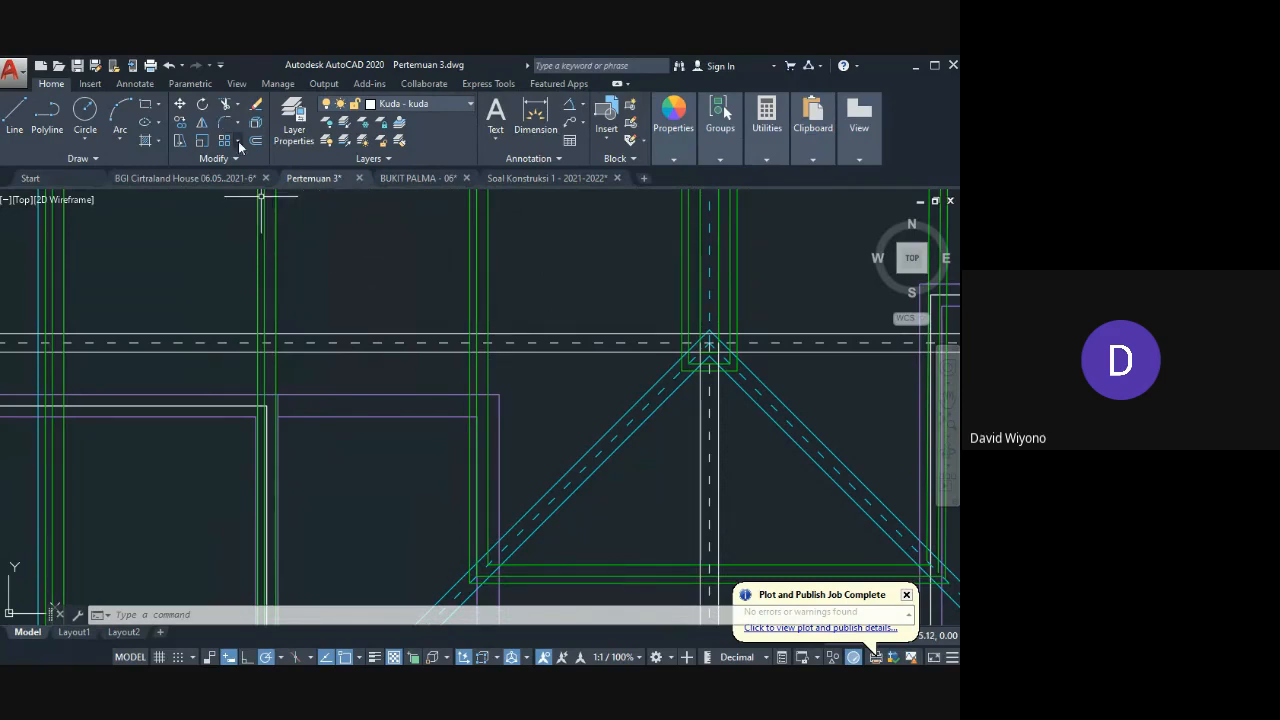
Step: Try to trim the horizontal truss lines between the two vertical gordings left of the ridge, and undo that trim
left_click(225, 105)
left_click(276, 321)
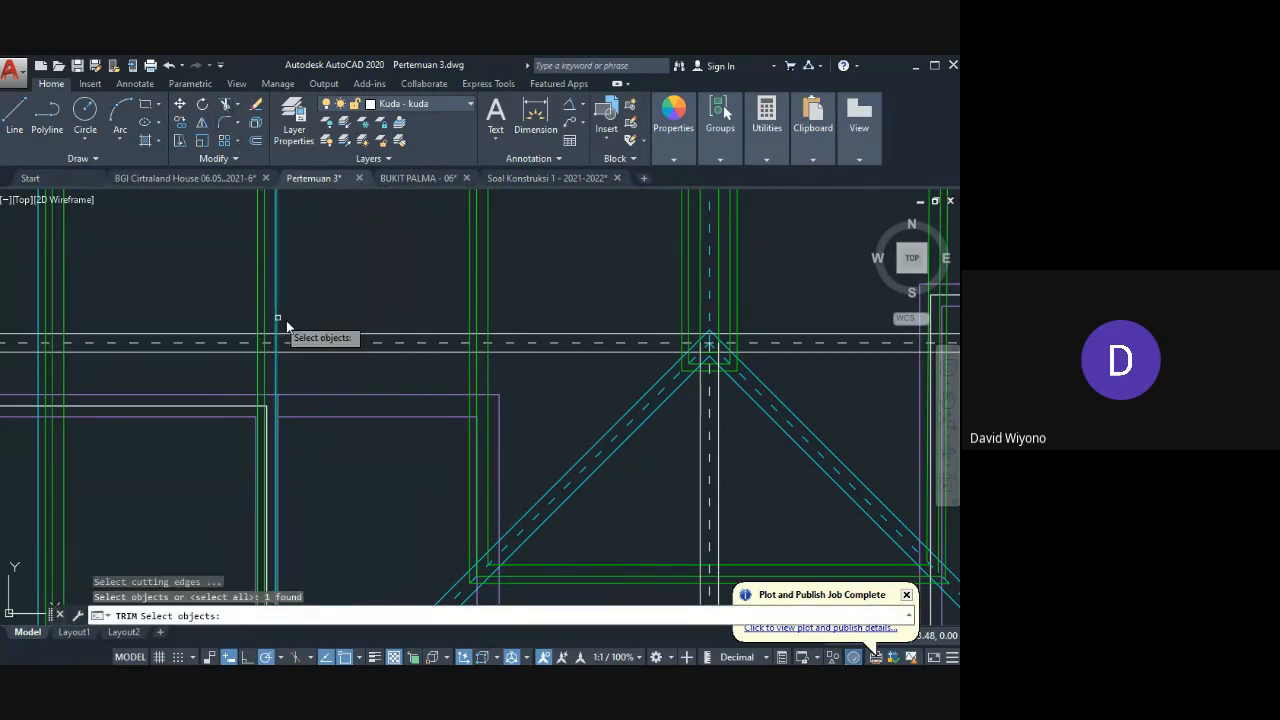
left_click(467, 313)
key("Return")
left_click(403, 298)
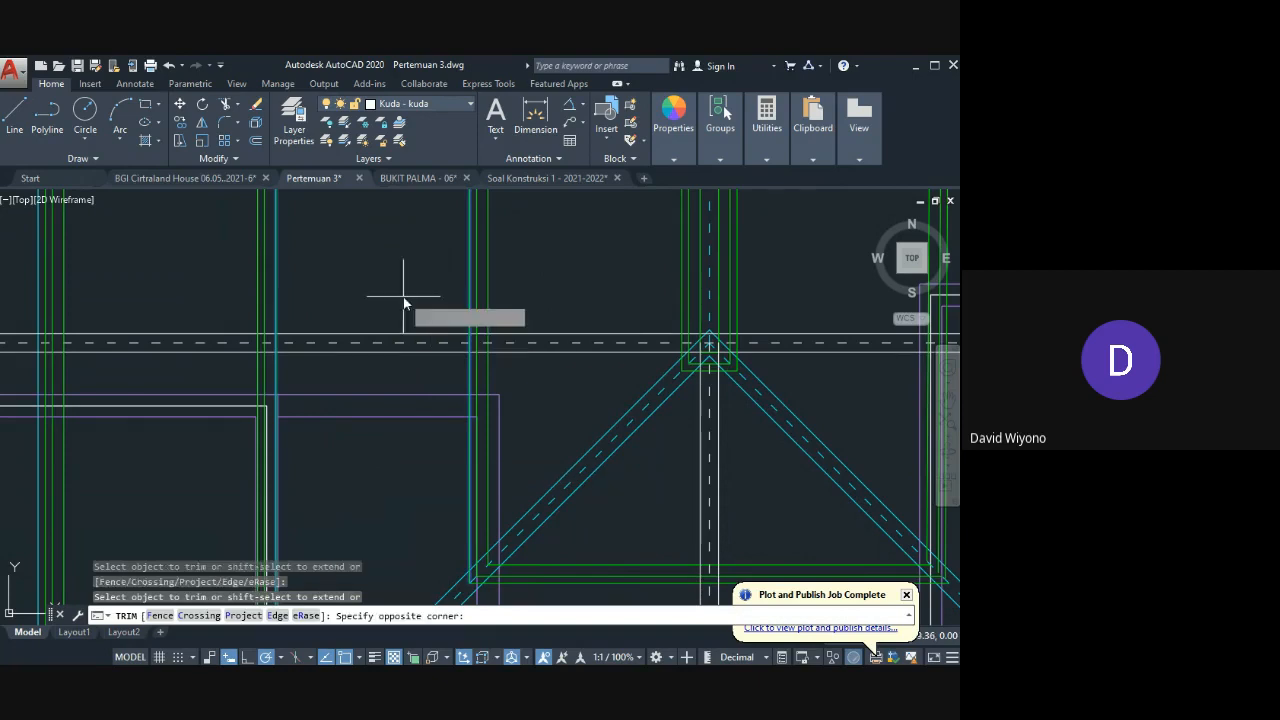
left_click(353, 374)
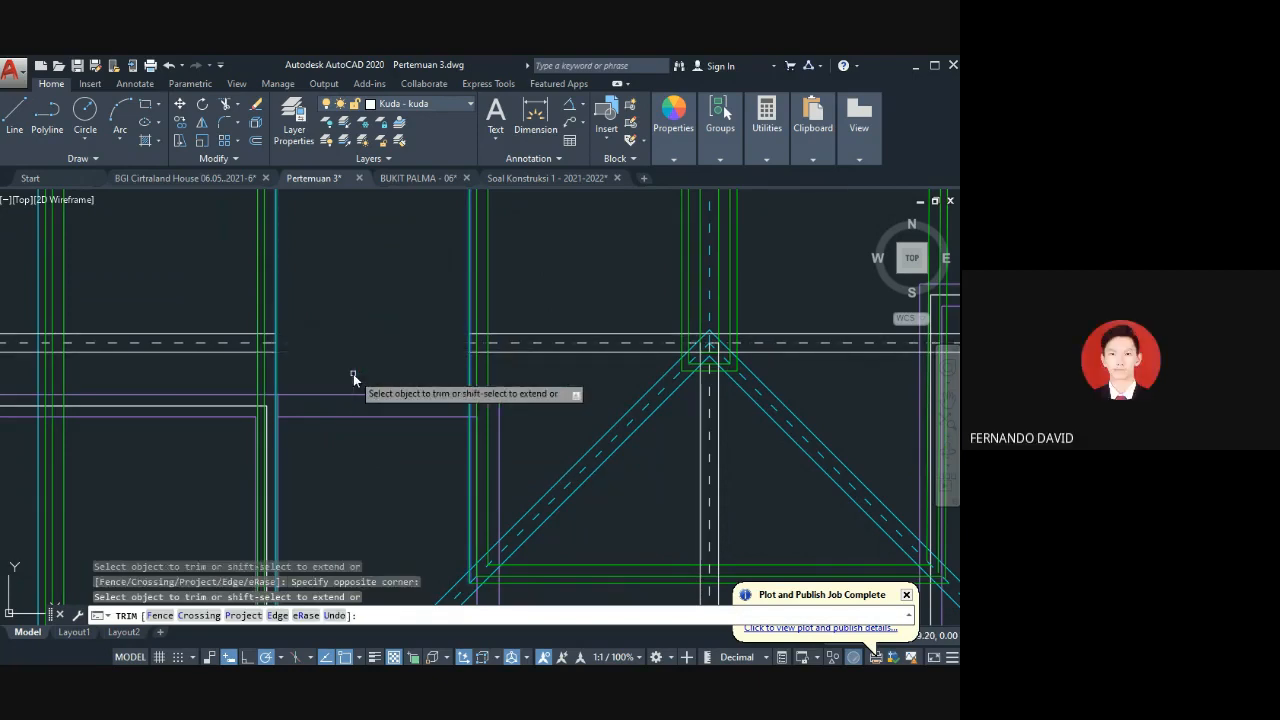
key("ctrl+z")
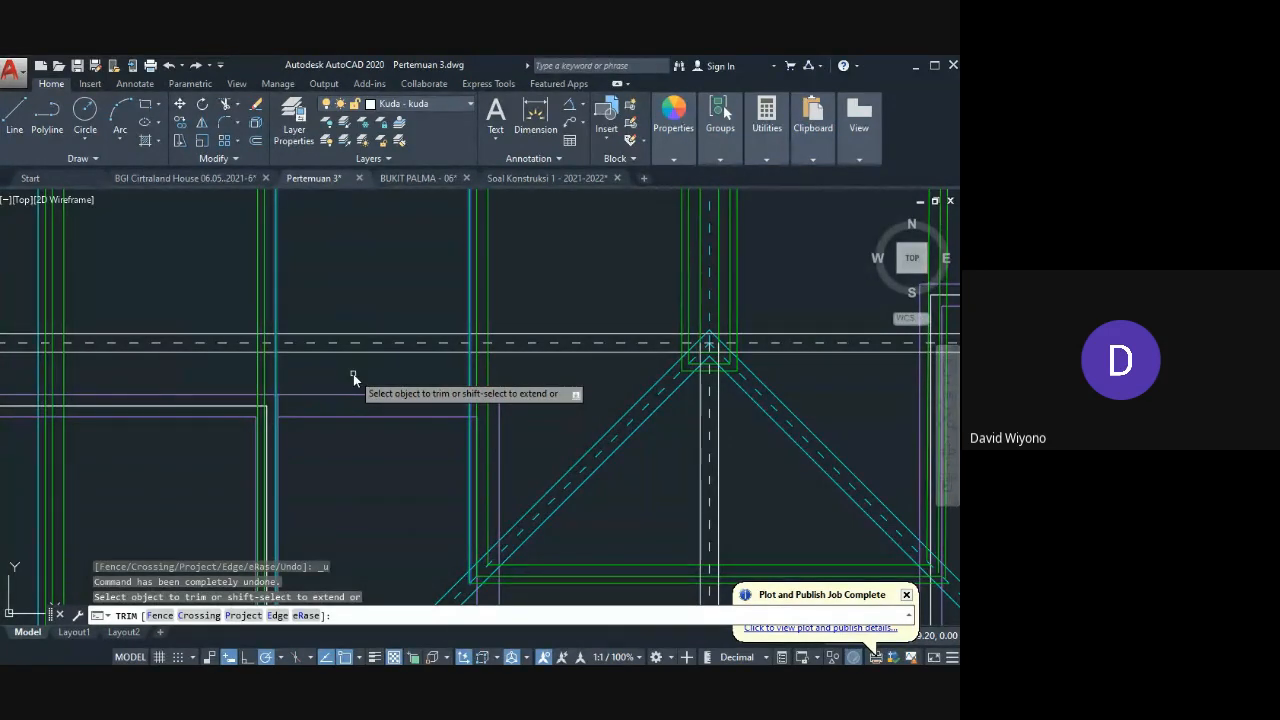
key("Escape")
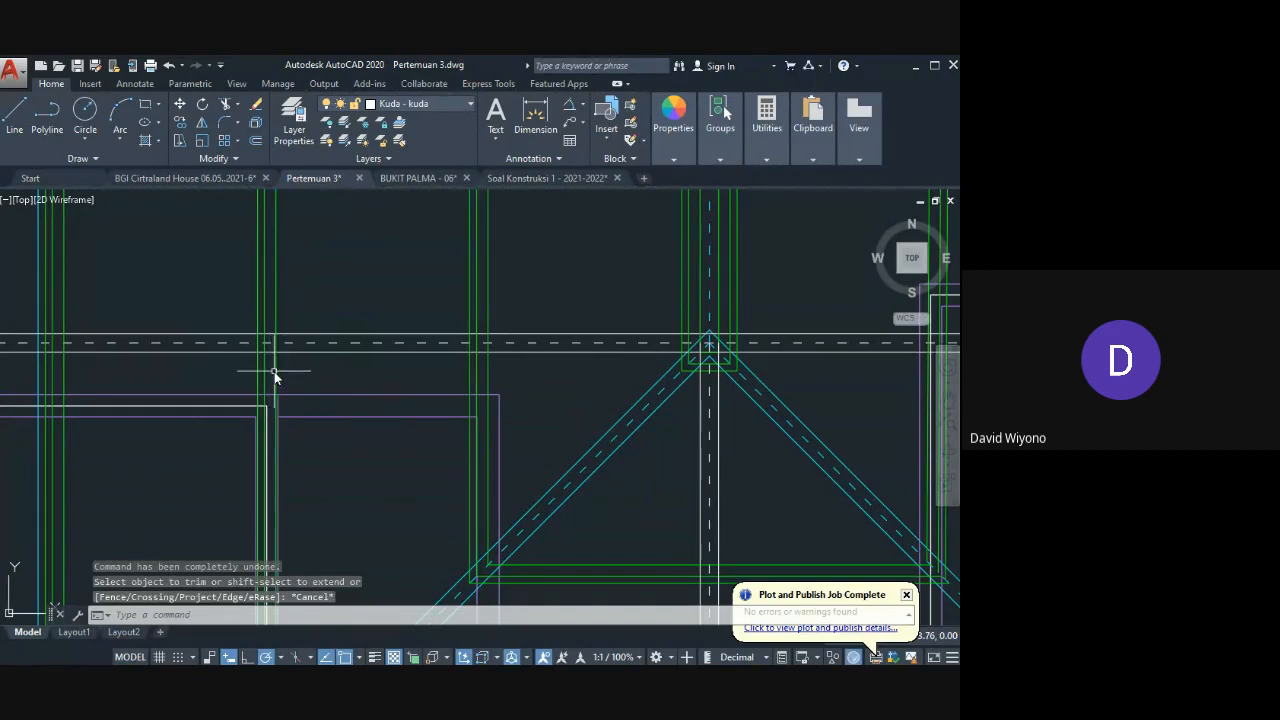
Step: Examine the gording layout from the left vertical gording down to the lower hips and the front roof edge
left_click(275, 375)
left_click(460, 369)
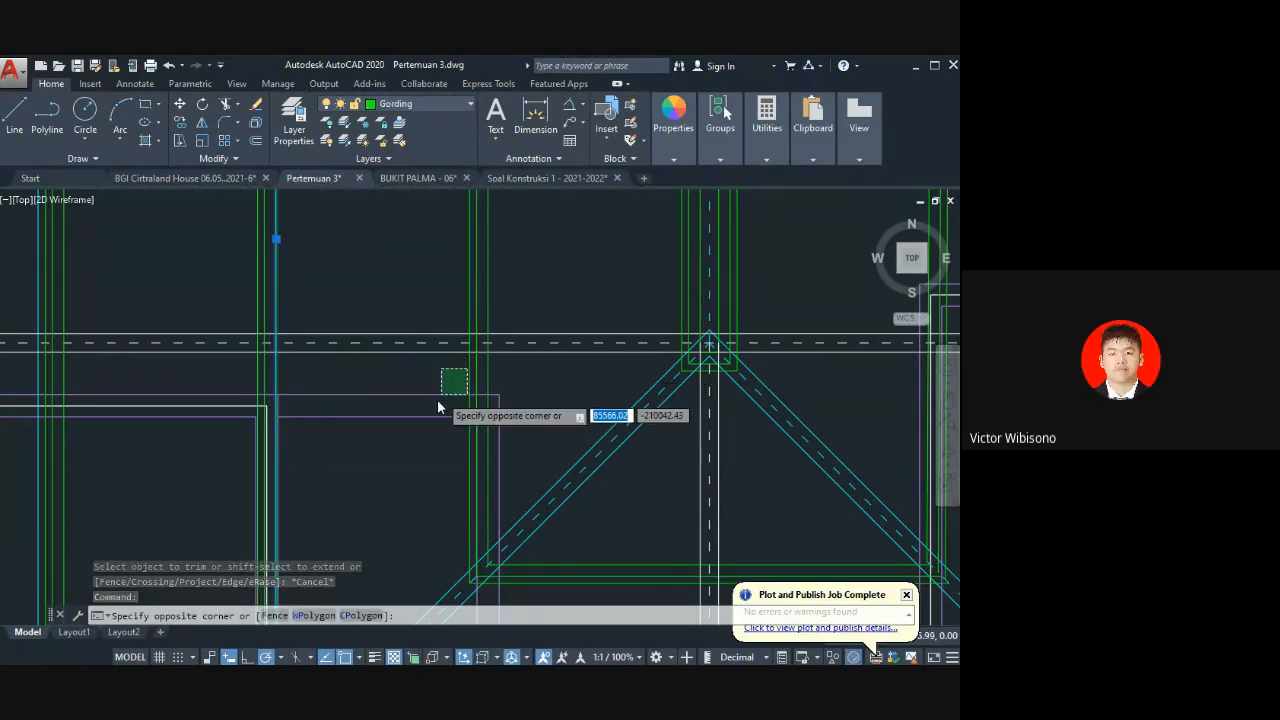
scroll(437, 399, "down", 4)
key("Escape")
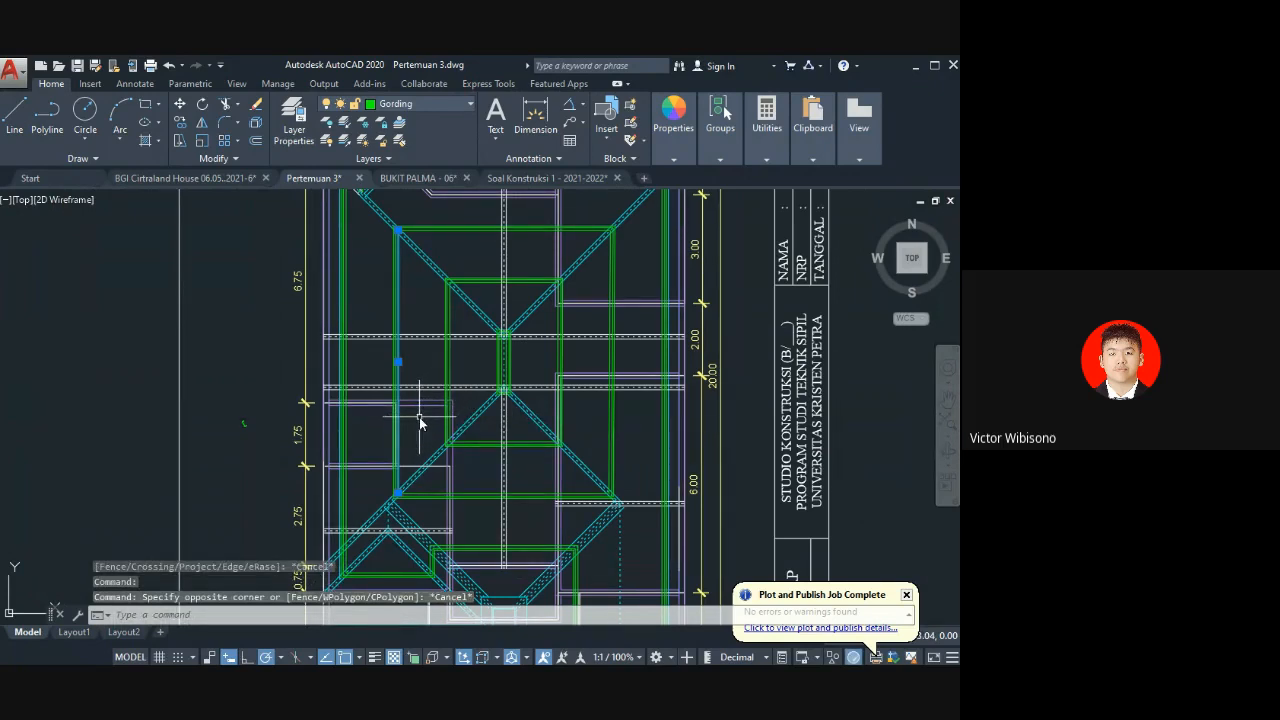
middle_click_drag(419, 424, 424, 326)
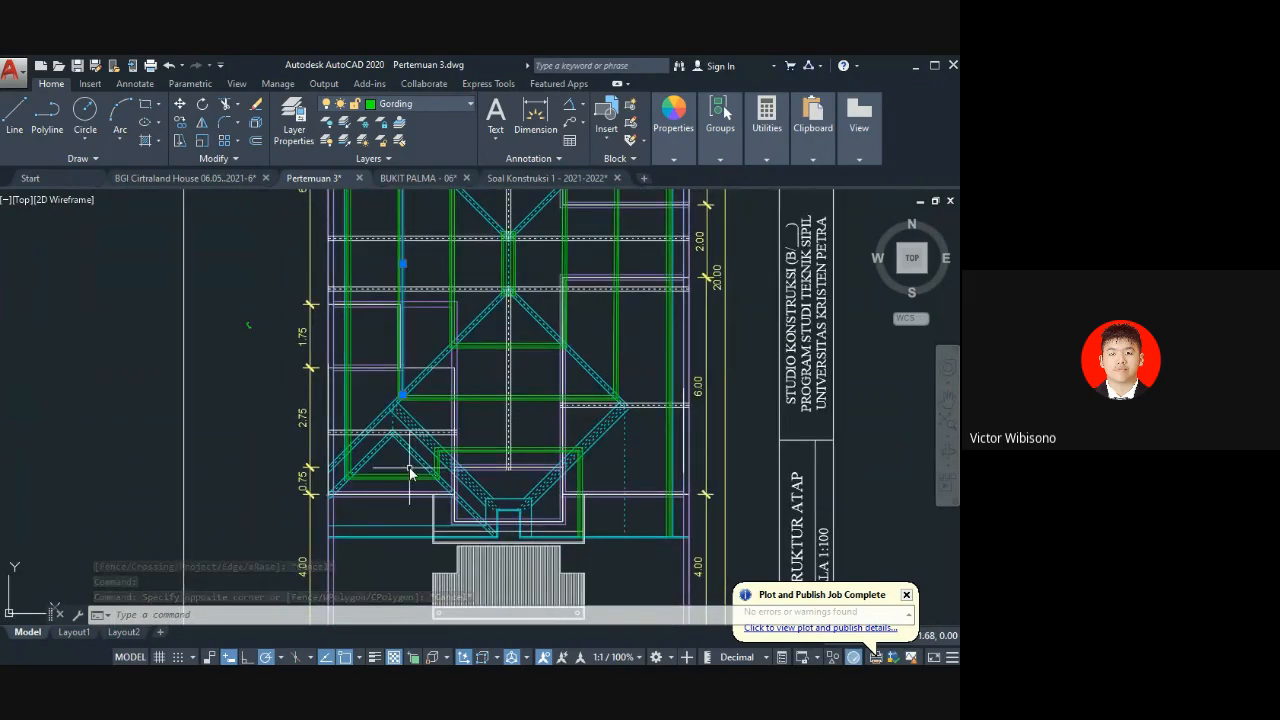
scroll(409, 472, "up", 4)
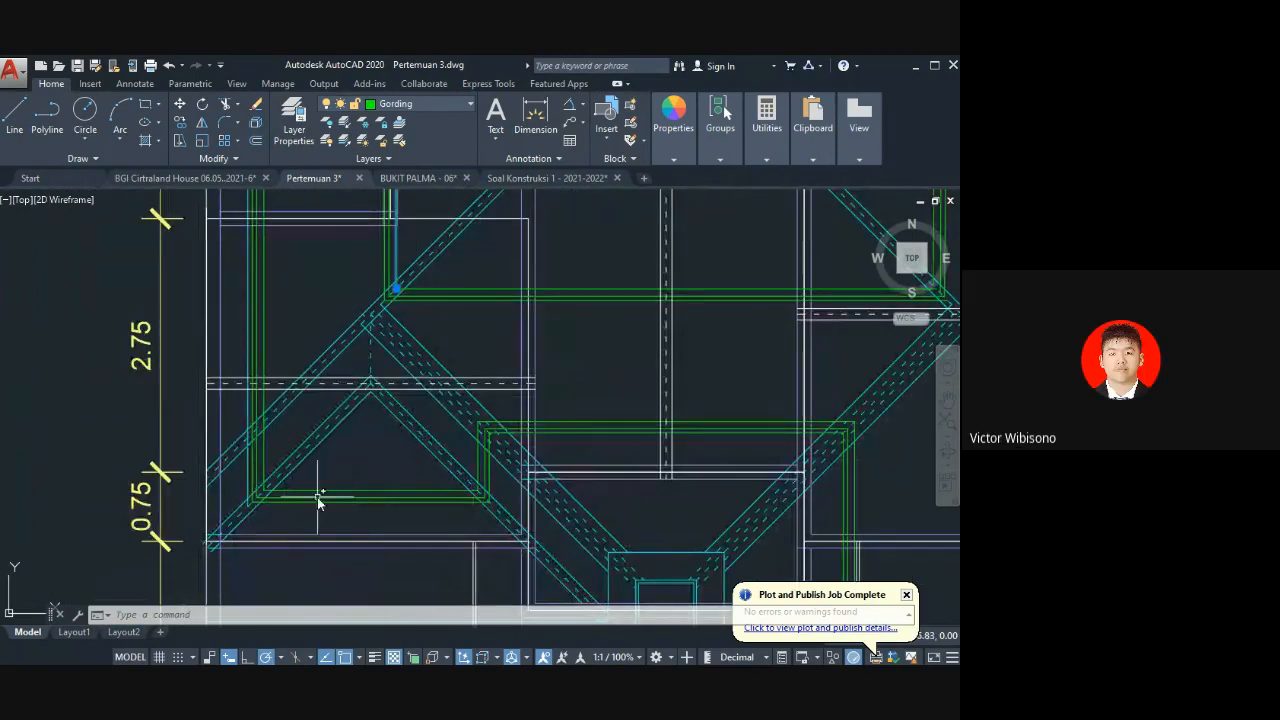
scroll(317, 497, "down", 2)
middle_click_drag(830, 565, 672, 550)
scroll(672, 555, "up", 2)
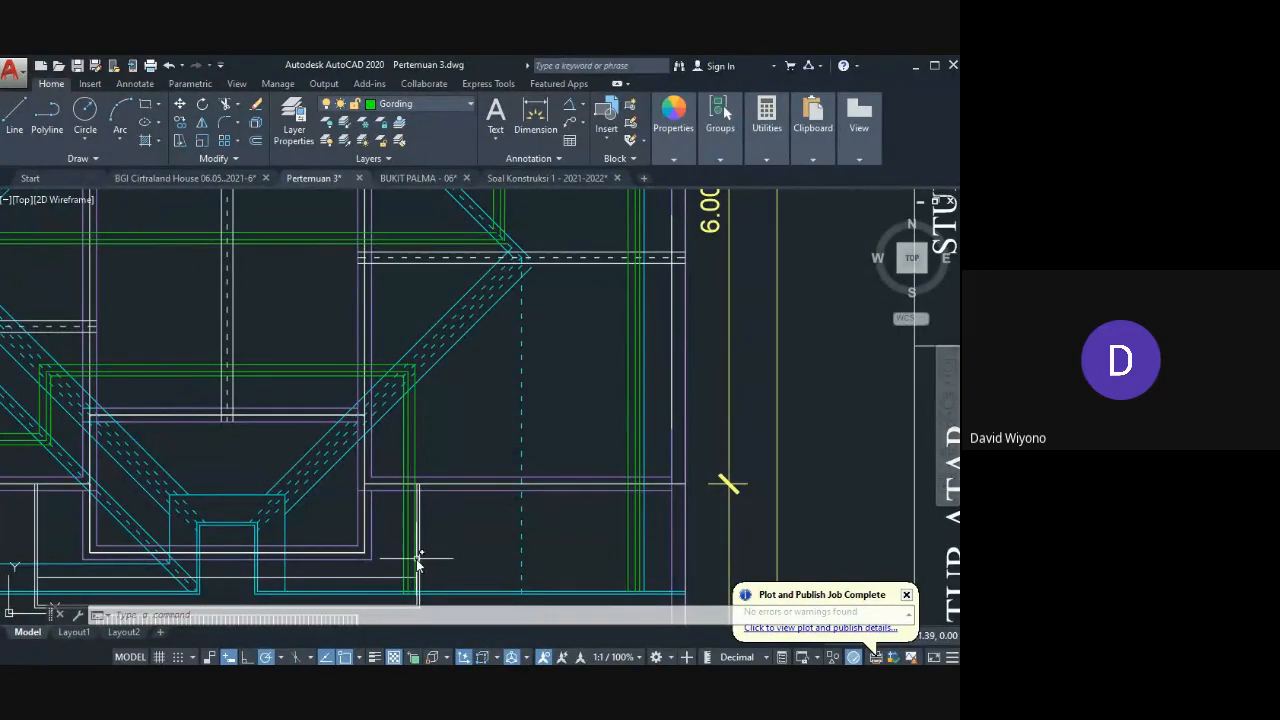
mouse_move(388, 420)
middle_mouse_down()
mouse_move(379, 542)
mouse_move(388, 498)
mouse_move(512, 500)
middle_mouse_up()
scroll(177, 503, "down", 2)
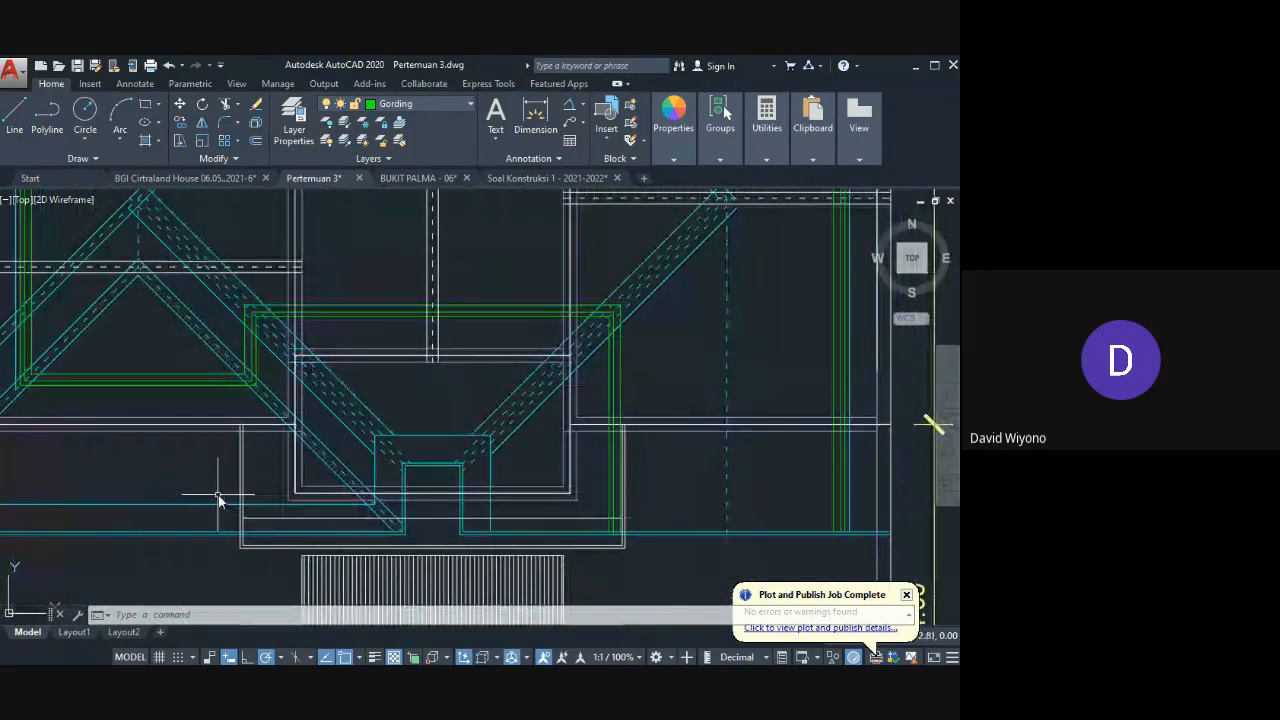
scroll(189, 500, "down", 2)
scroll(197, 515, "up", 3)
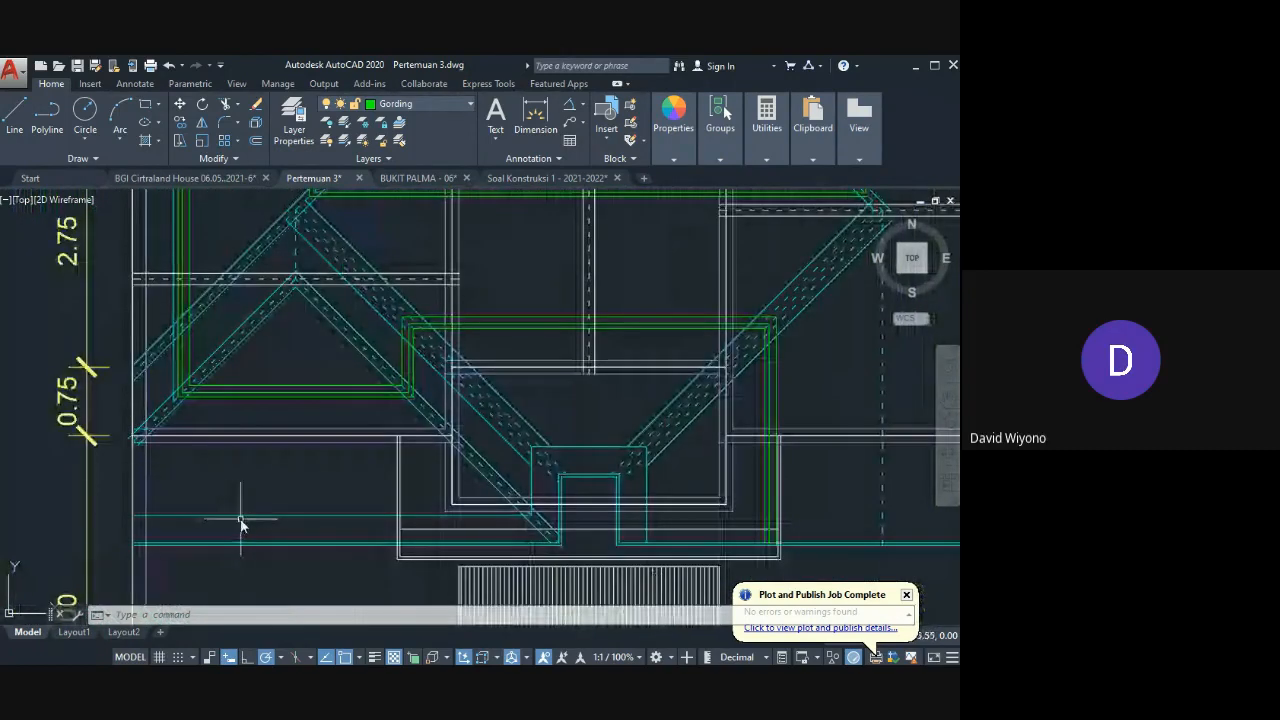
Step: Offset the inner cyan line along the front roof edge and central notch by 50 toward the building
type("o")
key("Return")
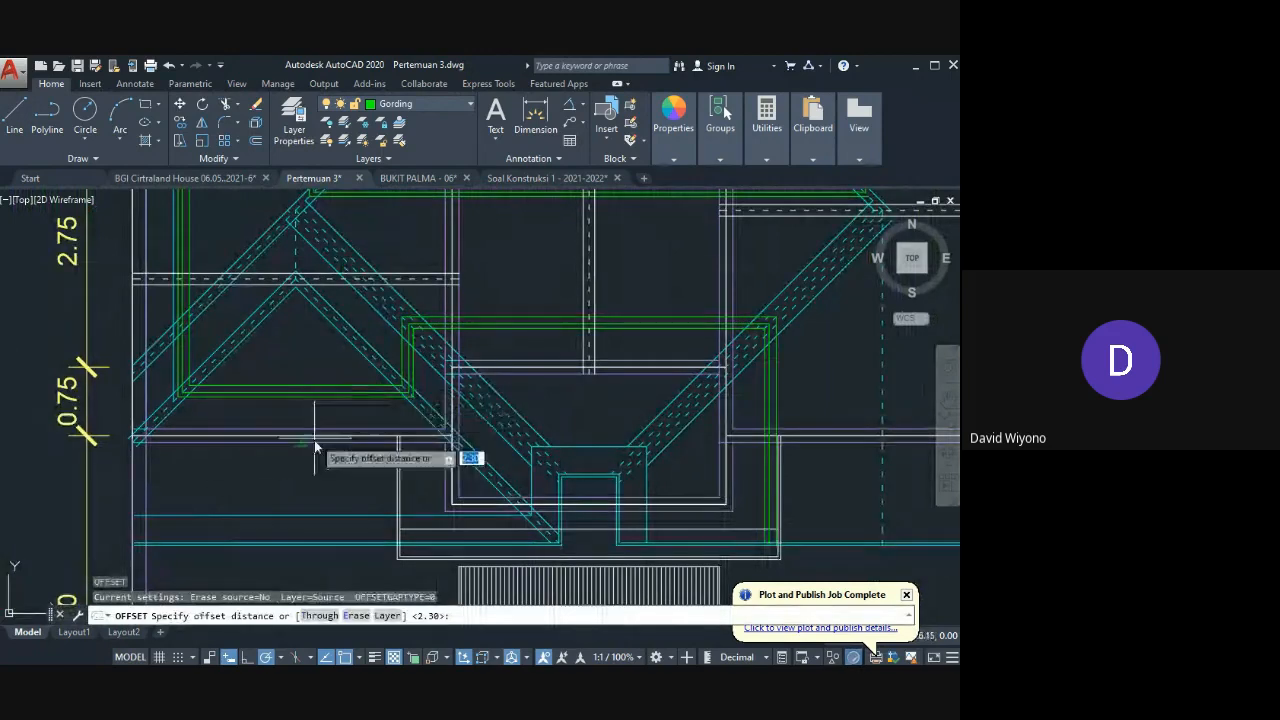
type("50")
key("Return")
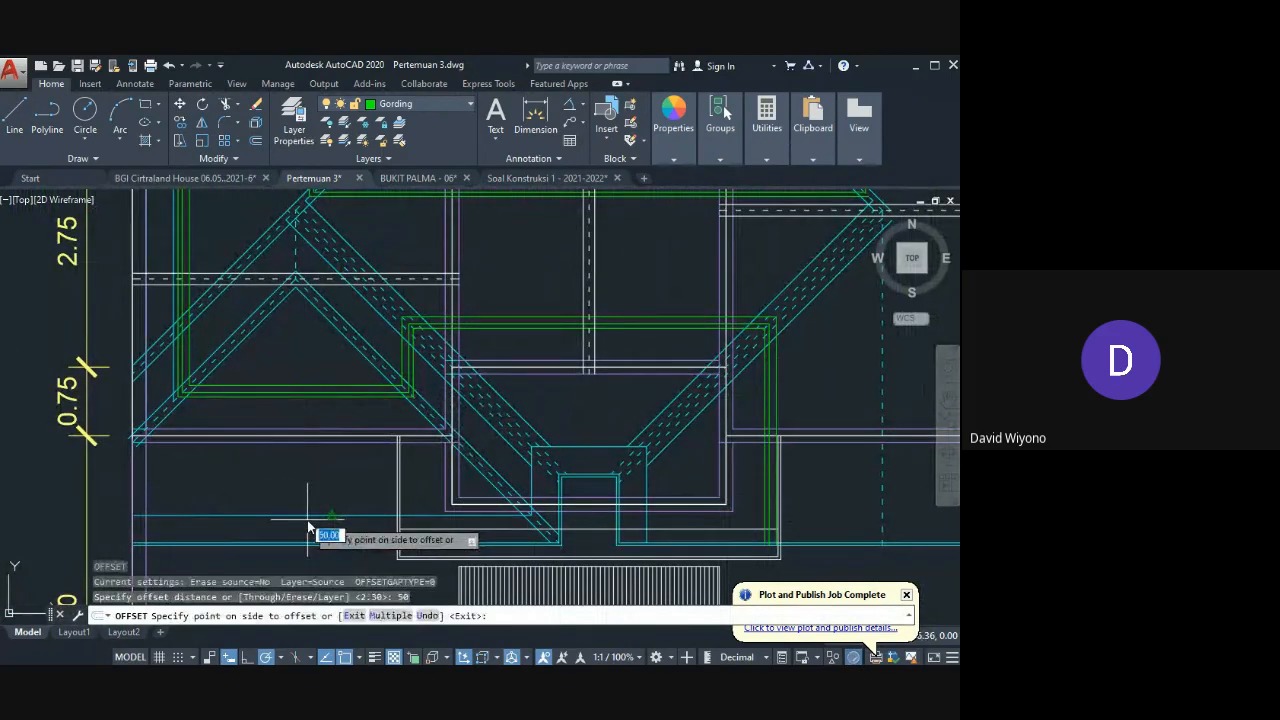
key("Escape")
key("Return")
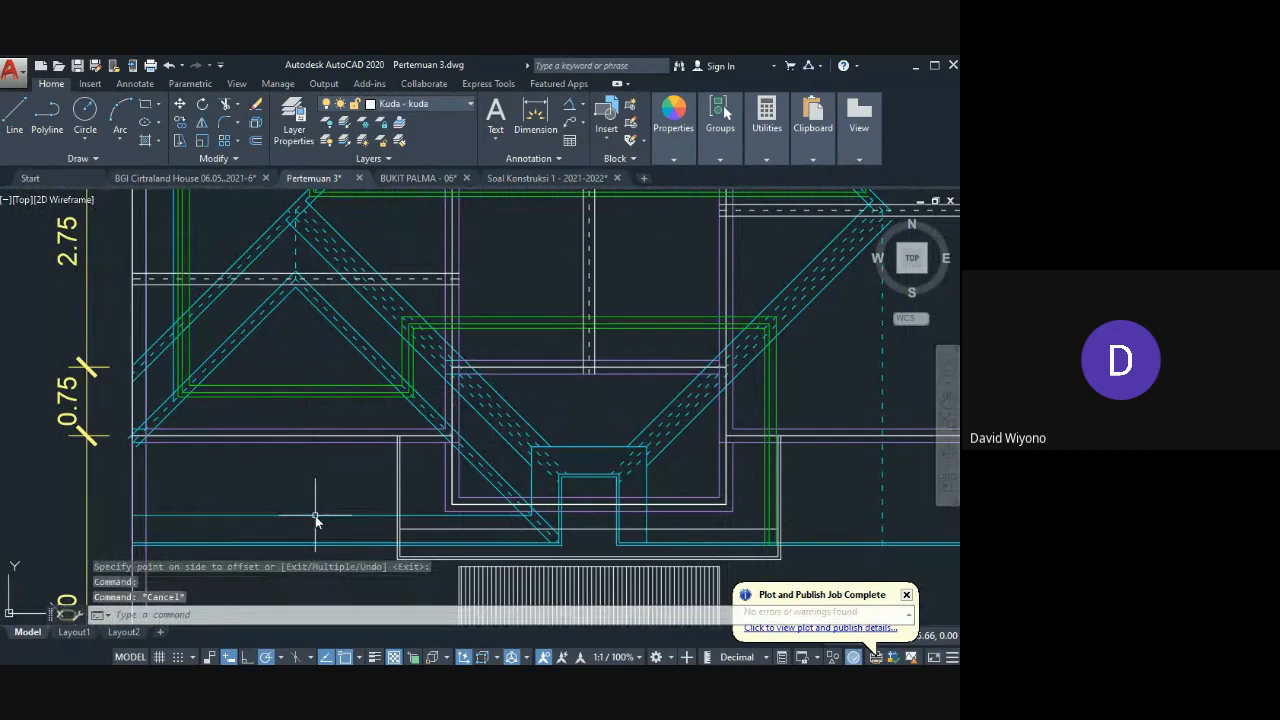
key("Return")
left_click(315, 518)
left_click(316, 466)
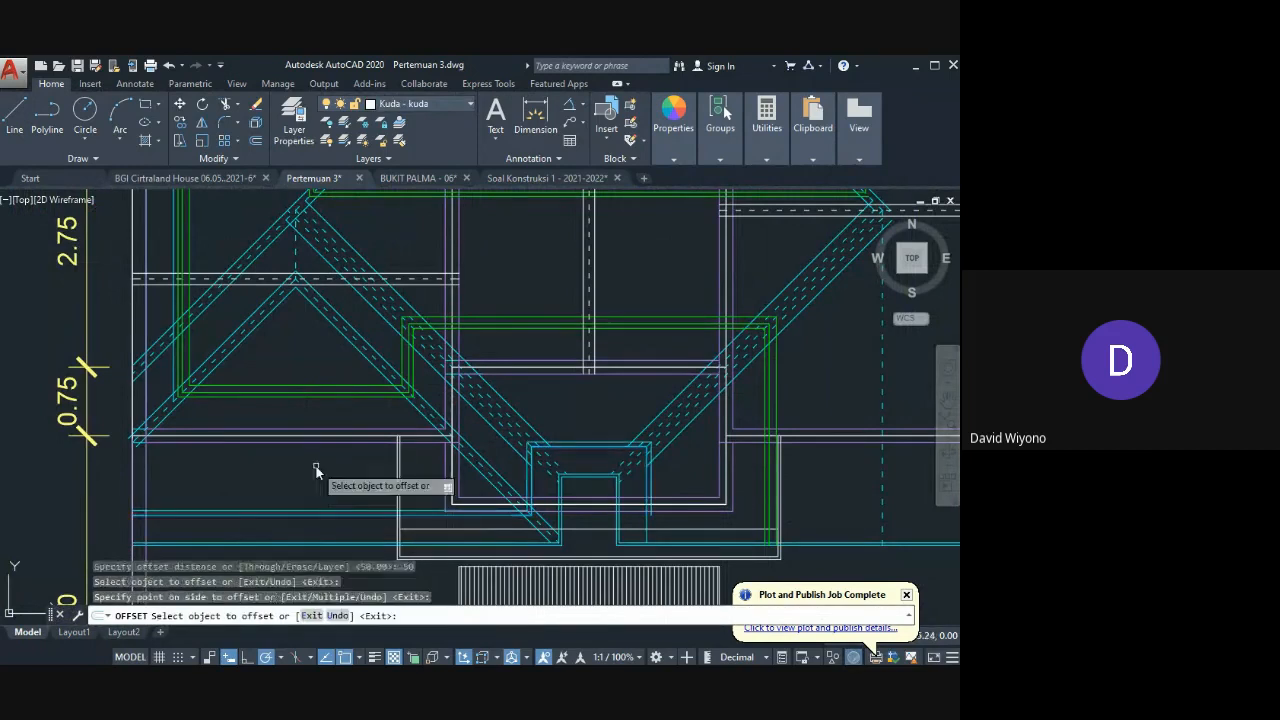
key("Escape")
Step: Offset the new front line toward the building by the distance picked between the lower-left gording's outer and middle lines
key("Return")
scroll(330, 440, "up", 3)
left_click(350, 418)
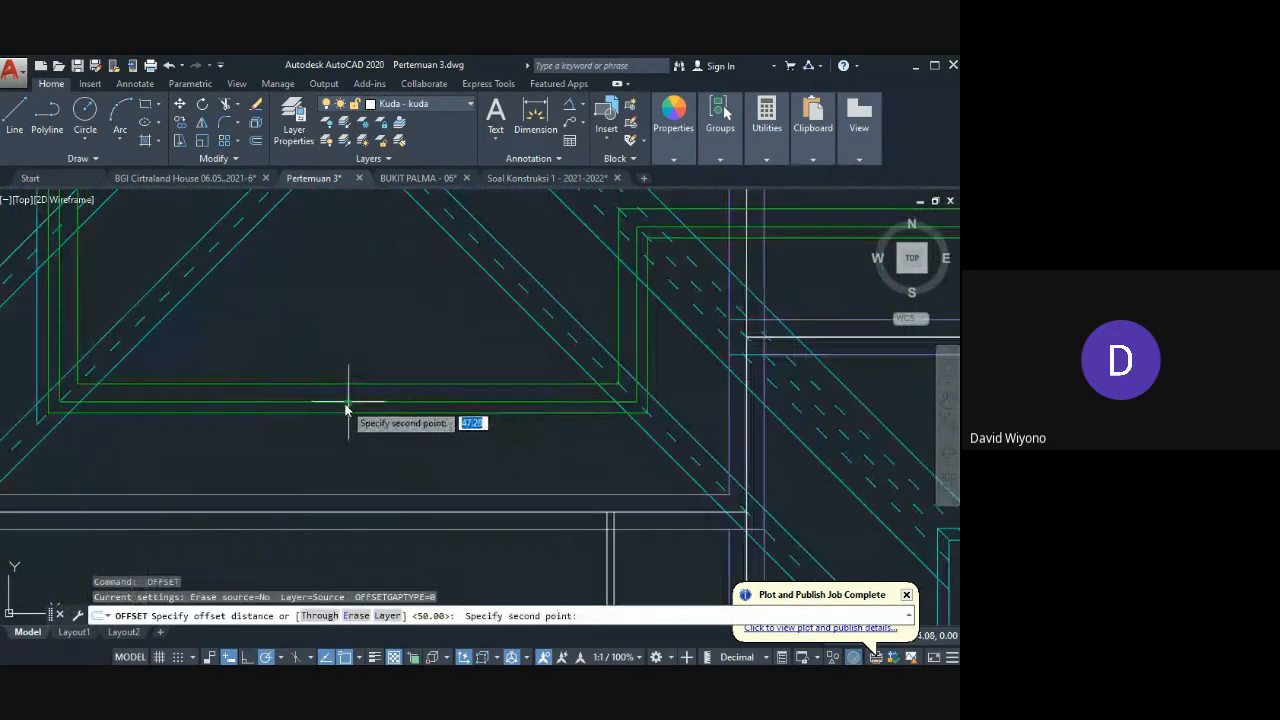
left_click(347, 477)
scroll(347, 477, "down", 2)
left_click(357, 534)
left_click(366, 518)
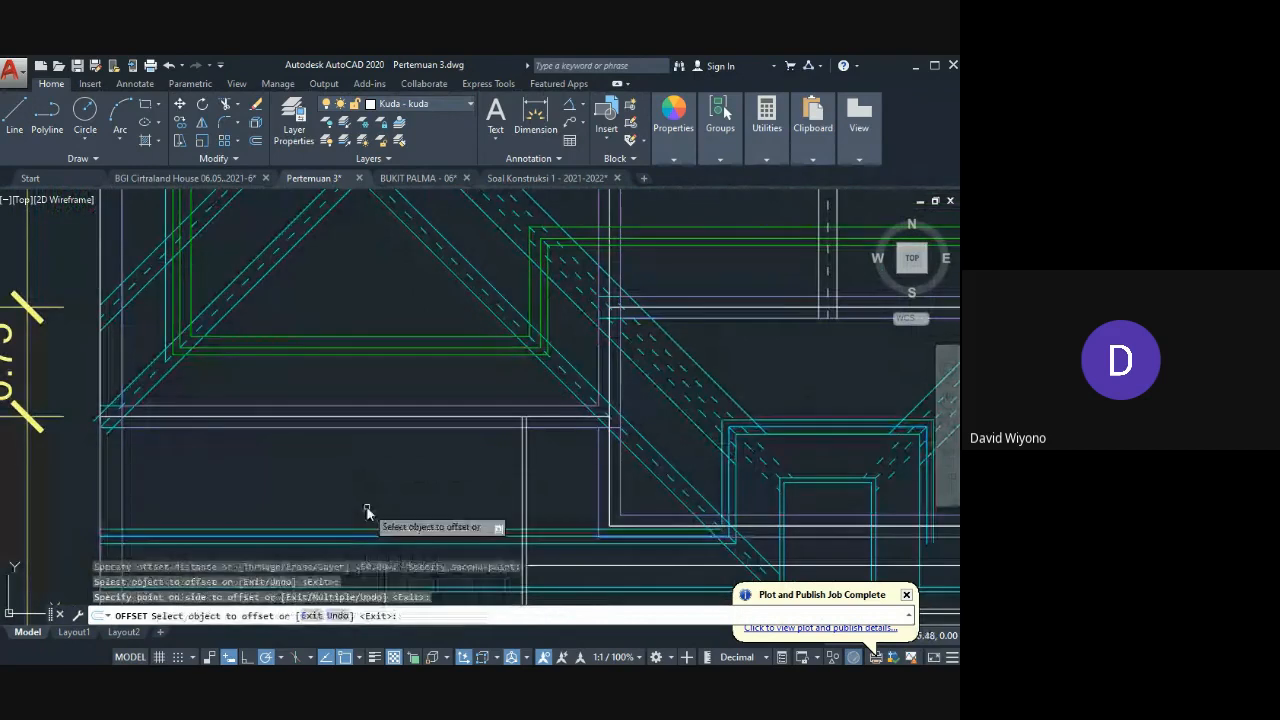
Step: Offset the newest front line toward the building by the distance picked between the lower-left gording's middle and inner lines
key("Escape")
key("Return")
left_click(366, 348)
left_click(367, 336)
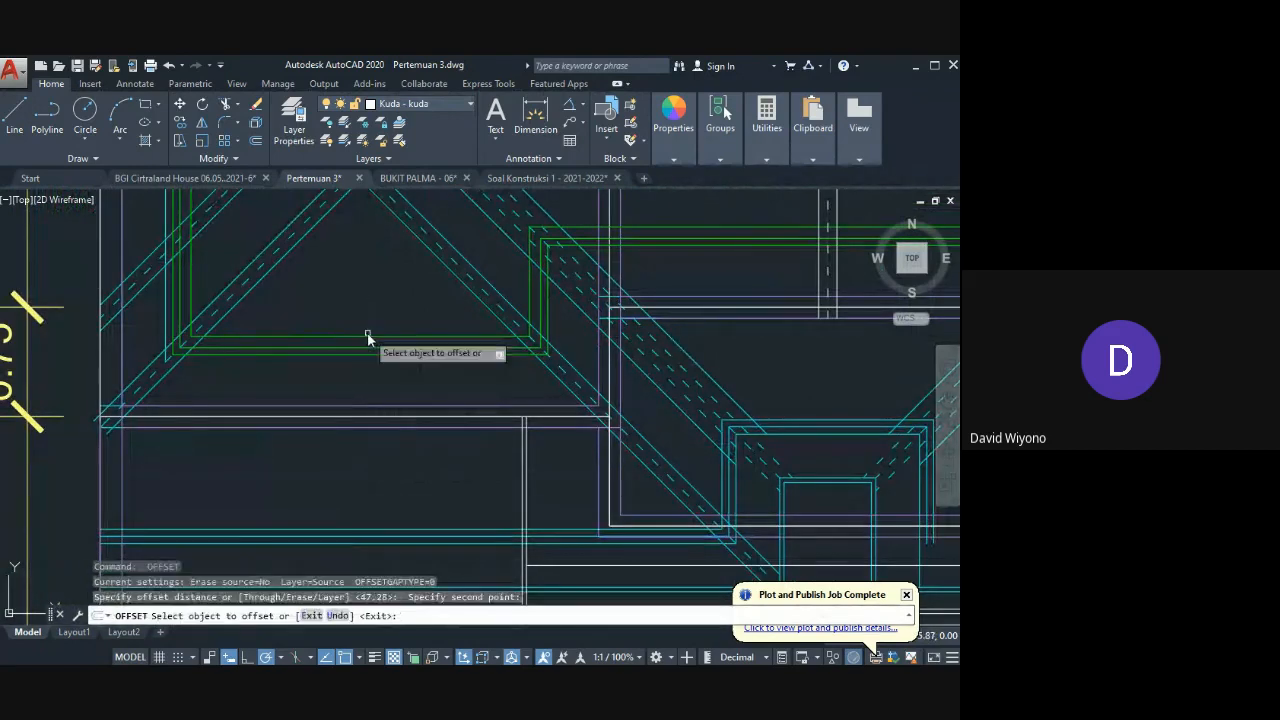
left_click(375, 526)
left_click(375, 529)
left_click(374, 502)
key("Return")
Step: Match the three offset front lines to the properties of the existing green gording
type("ma")
key("Return")
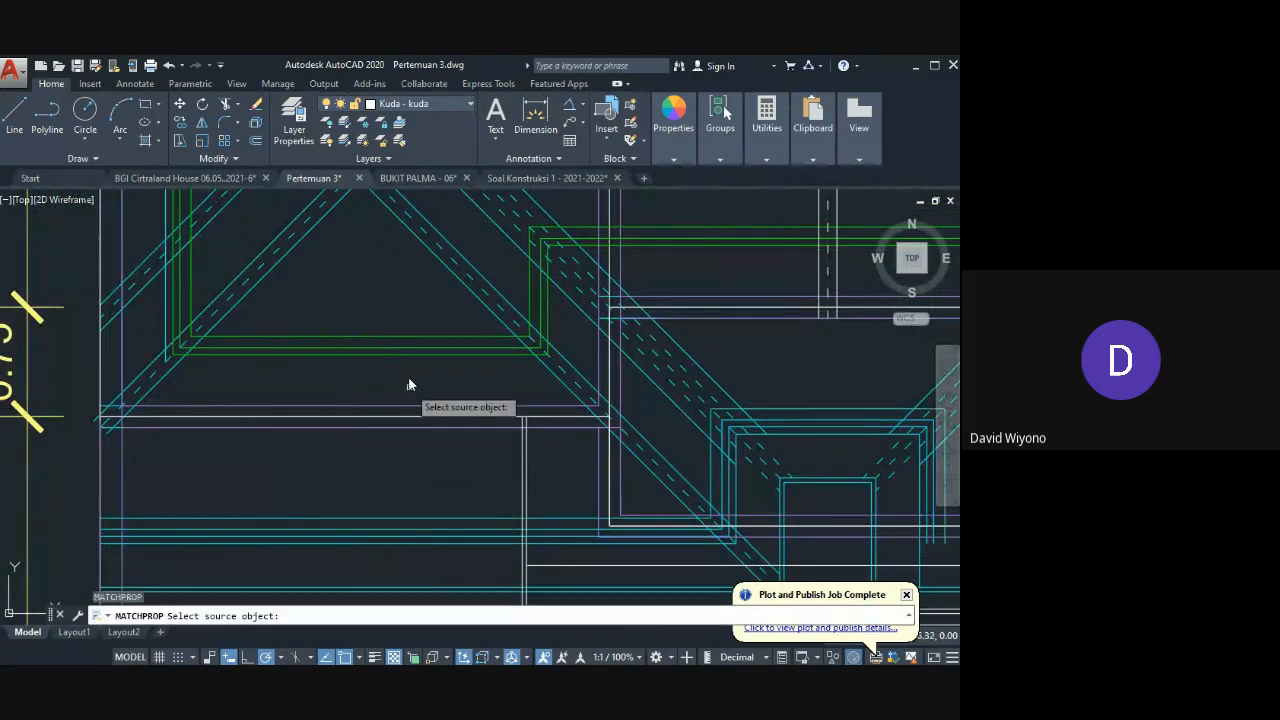
left_click(408, 343)
left_click(407, 348)
left_click(404, 506)
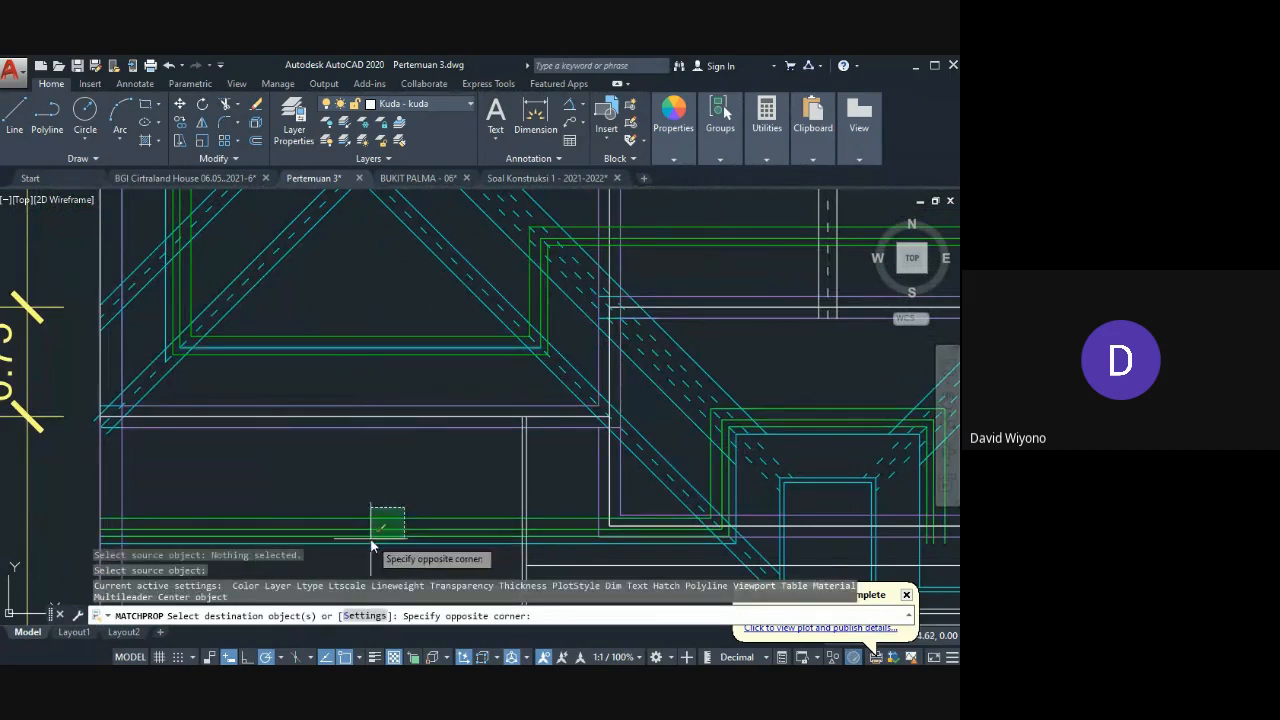
left_click(371, 539)
scroll(372, 528, "down", 2)
middle_click_drag(372, 528, 160, 518)
key("Return")
Step: Extend the three gording lines right of the central notch down to the front roof edge
type("ex")
key("Return")
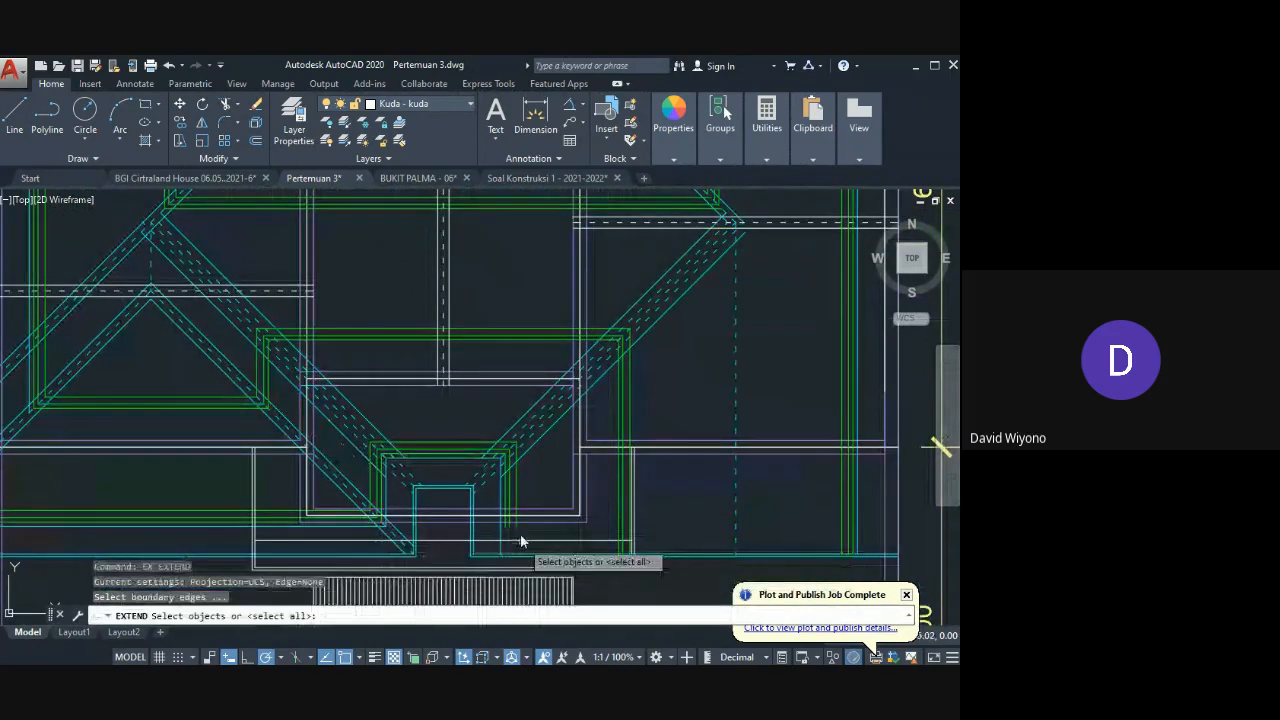
scroll(496, 505, "up", 2)
scroll(496, 505, "up", 2)
key("Return")
left_click(516, 360)
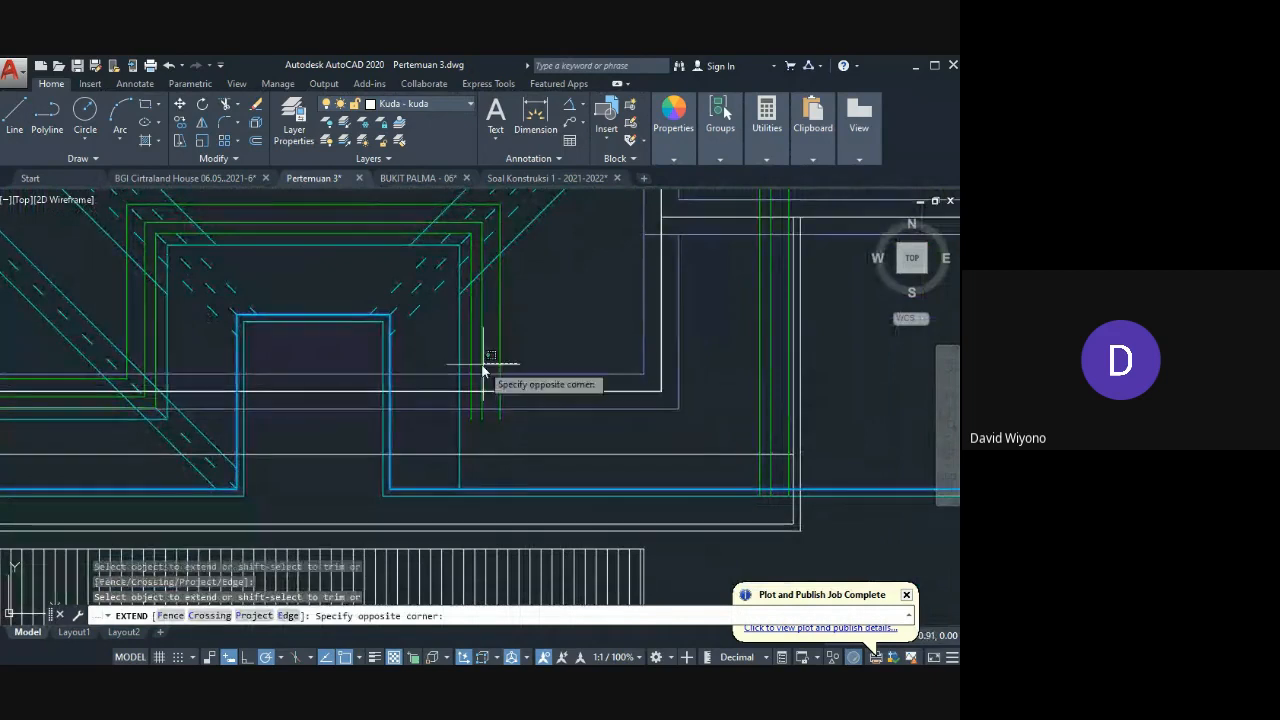
left_click(474, 360)
key("Return")
scroll(545, 410, "down", 3)
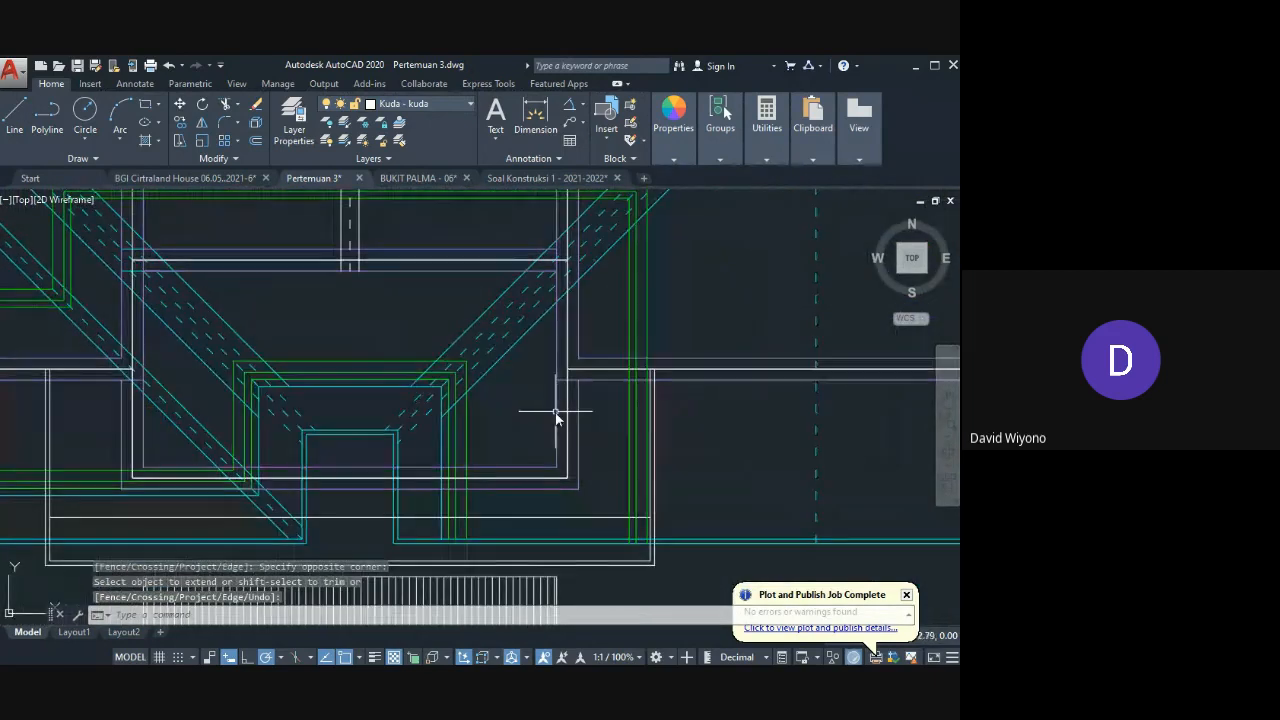
Step: Offset the inner cyan roof-edge line of the upper-left roof inward by 50
scroll(500, 510, "down", 4)
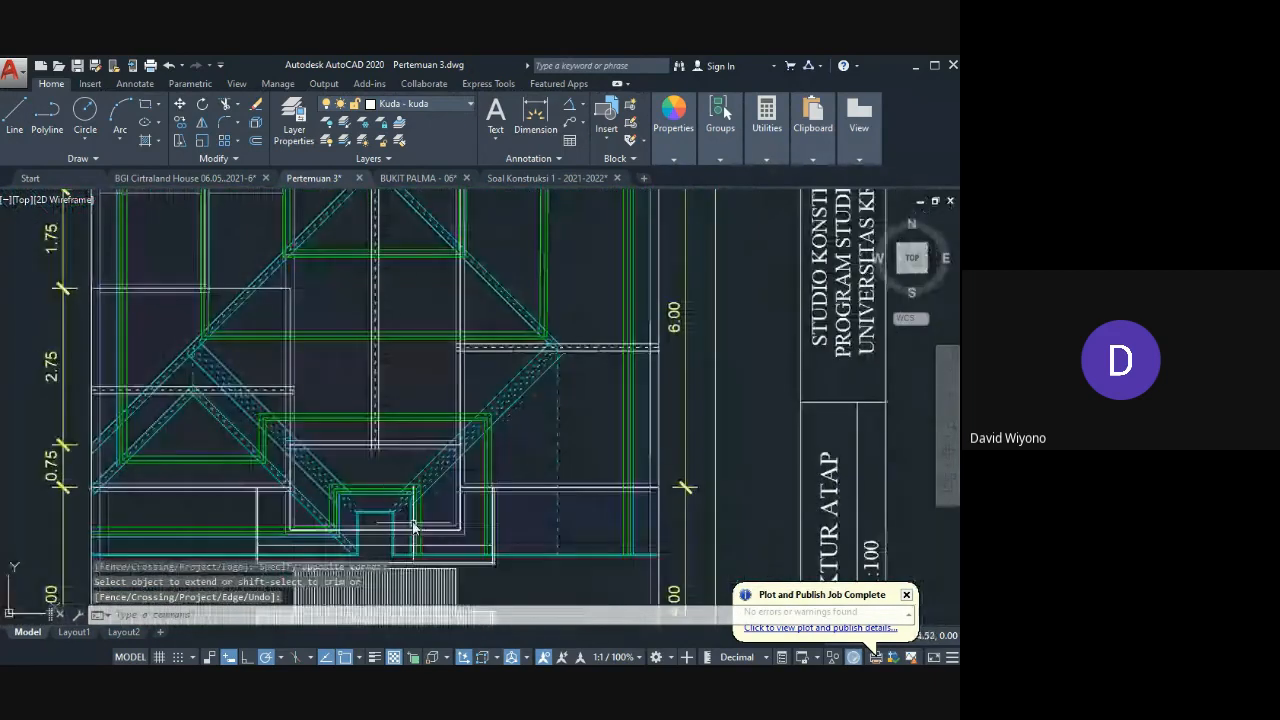
scroll(510, 508, "down", 2)
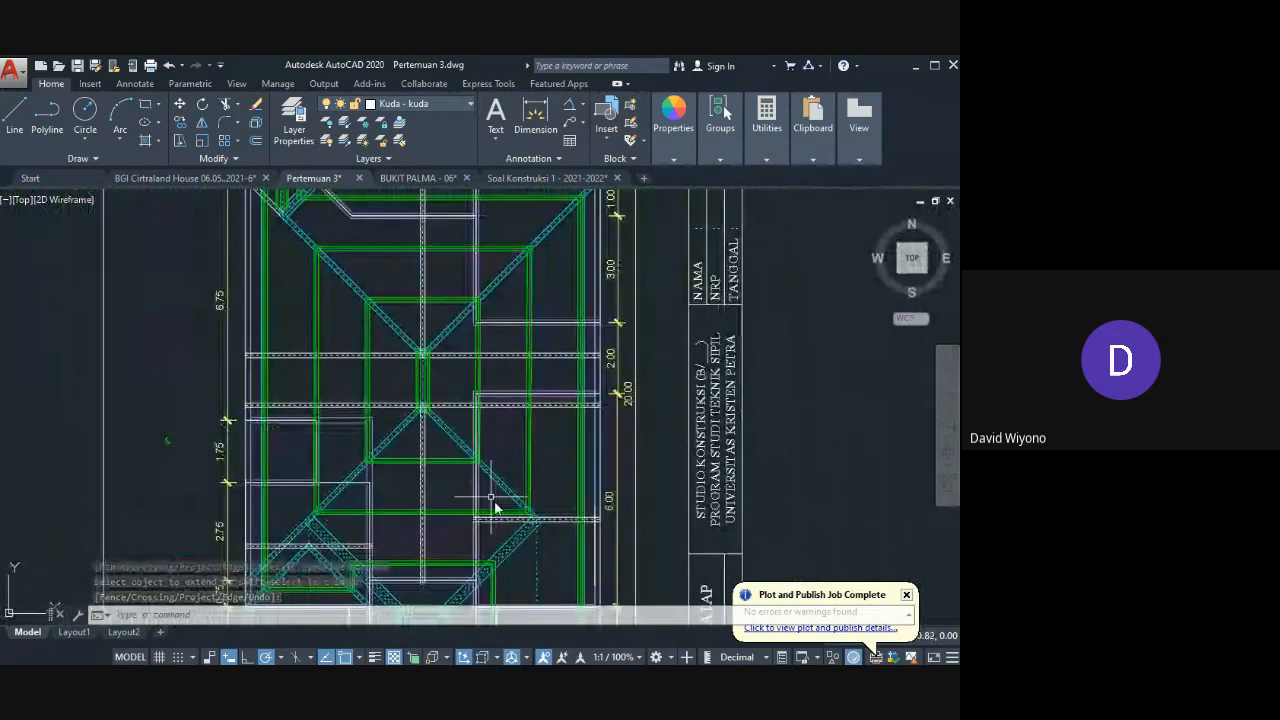
scroll(491, 490, "down", 4)
scroll(385, 355, "up", 5)
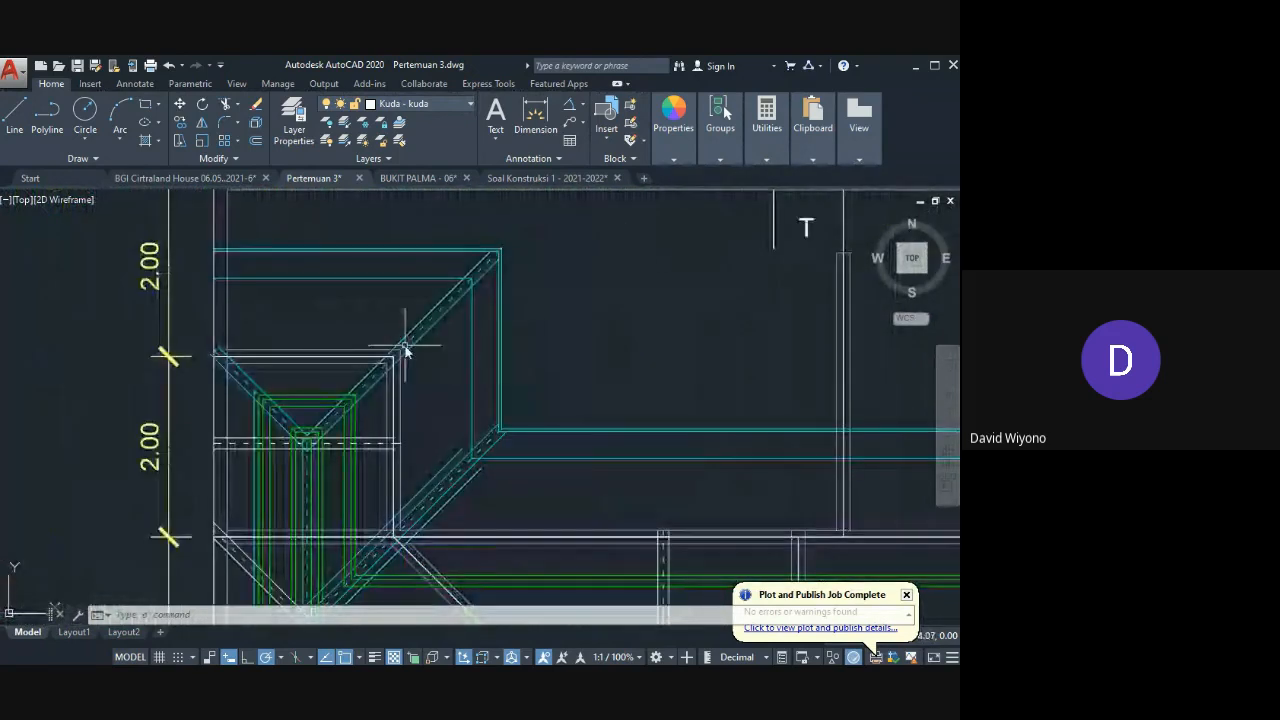
type("o")
key("Return")
type("50")
key("Return")
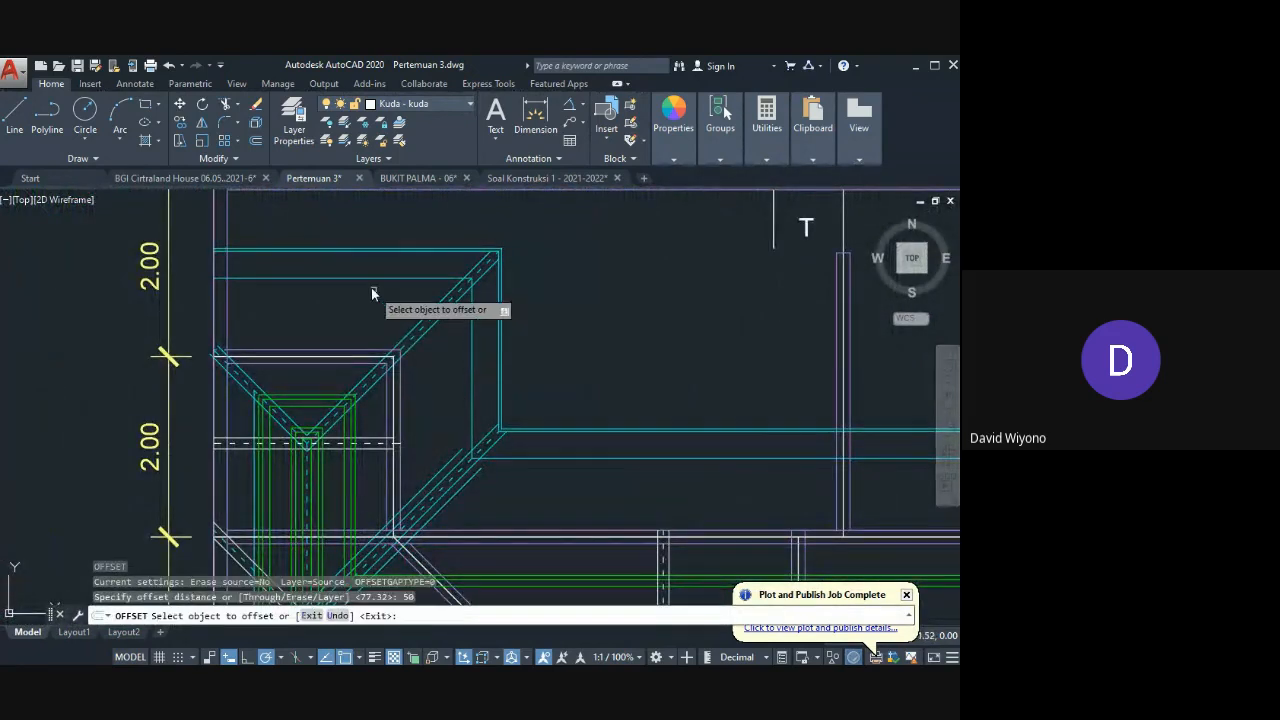
key("Return")
Step: Offset the new upper-left line inward by the distance picked between the existing gording's outer and middle lines
key("Return")
scroll(315, 410, "up", 2)
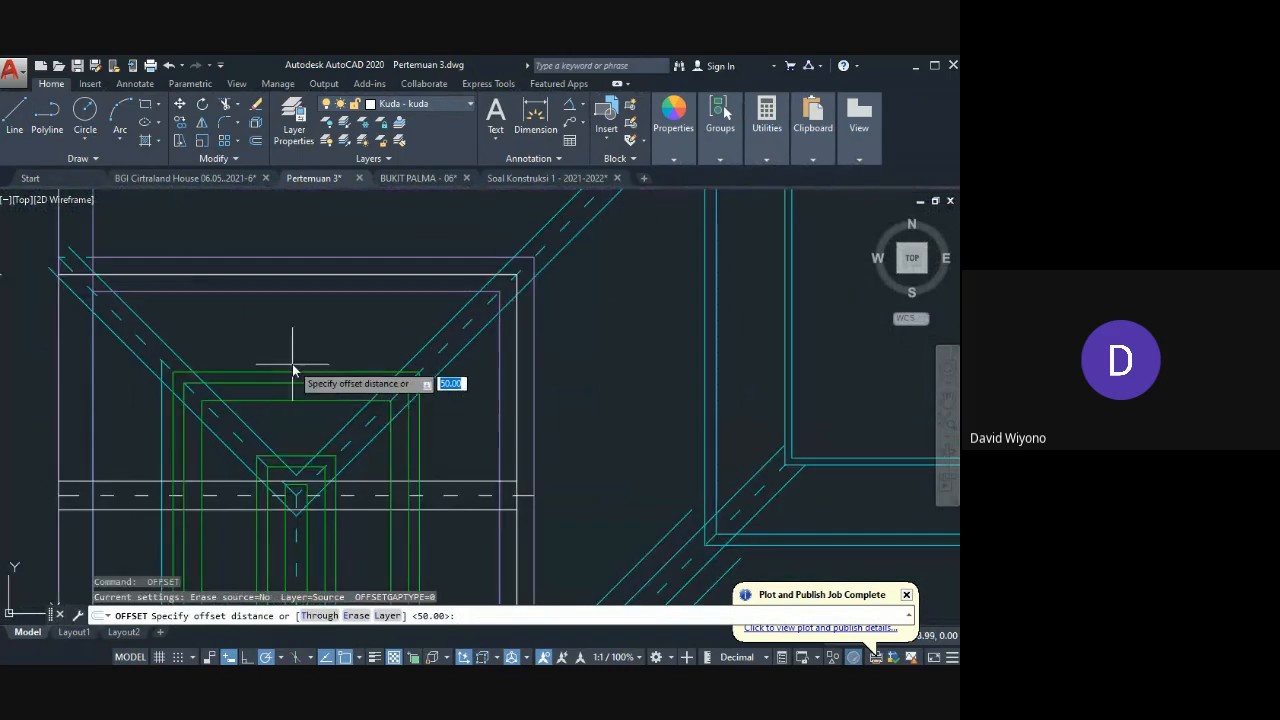
left_click(297, 371)
left_click(298, 382)
scroll(396, 432, "down", 3)
scroll(391, 378, "up", 2)
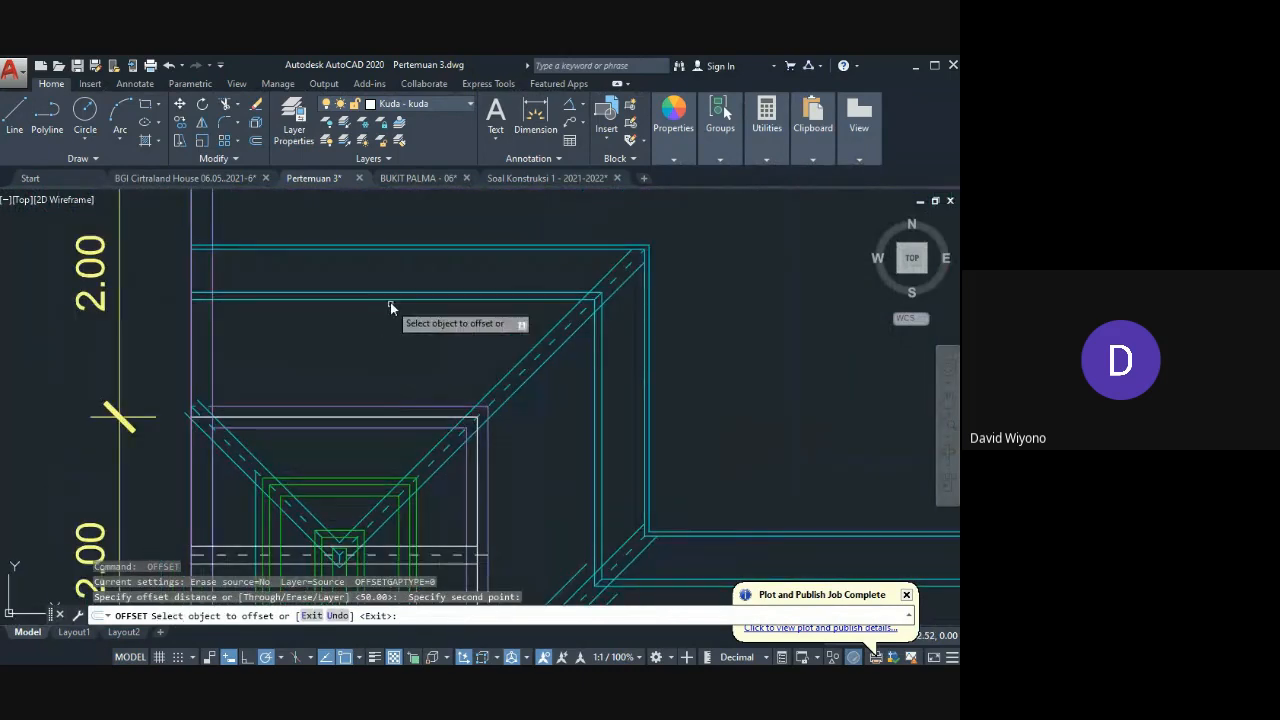
Step: Offset the newest upper-left line inward by the distance picked between the existing gording's middle and inner lines
key("Return")
key("Return")
left_click(339, 496)
left_click(340, 502)
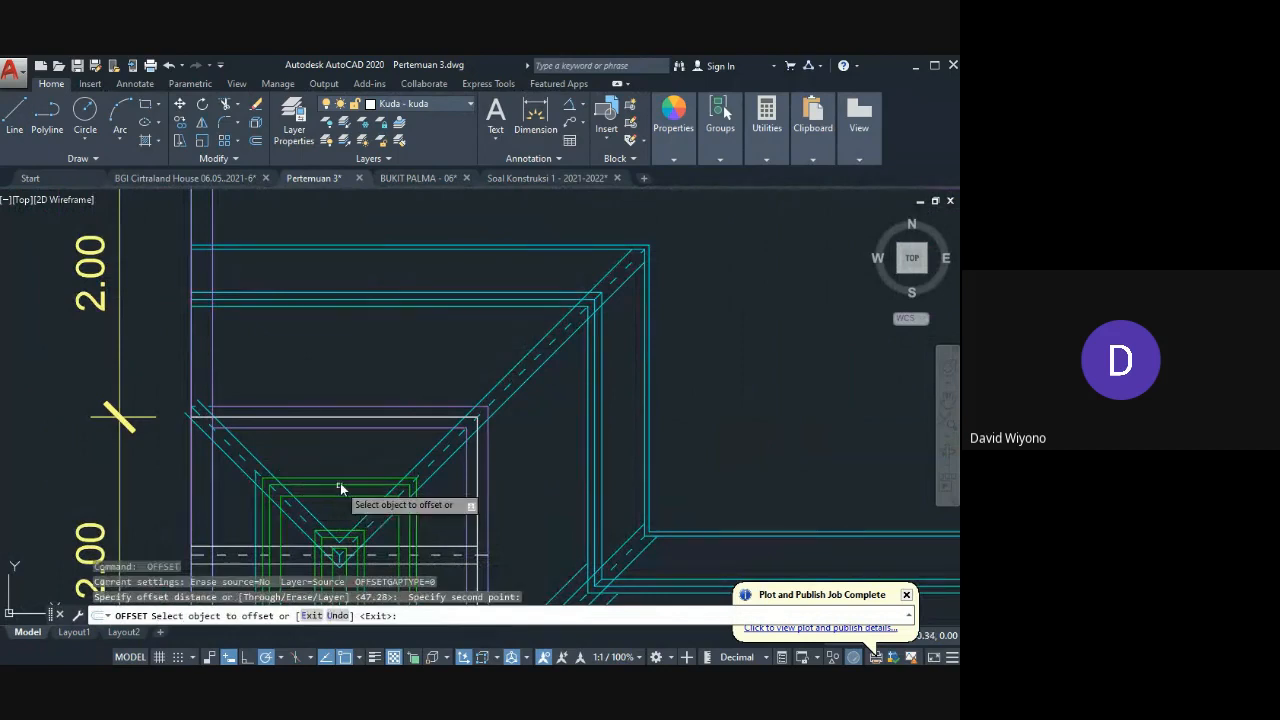
left_click(371, 306)
left_click(363, 361)
middle_click_drag(387, 446, 389, 439)
key("Return")
Step: Match the three offset lines of the upper-left roof to the properties of the existing green gording
type("MA")
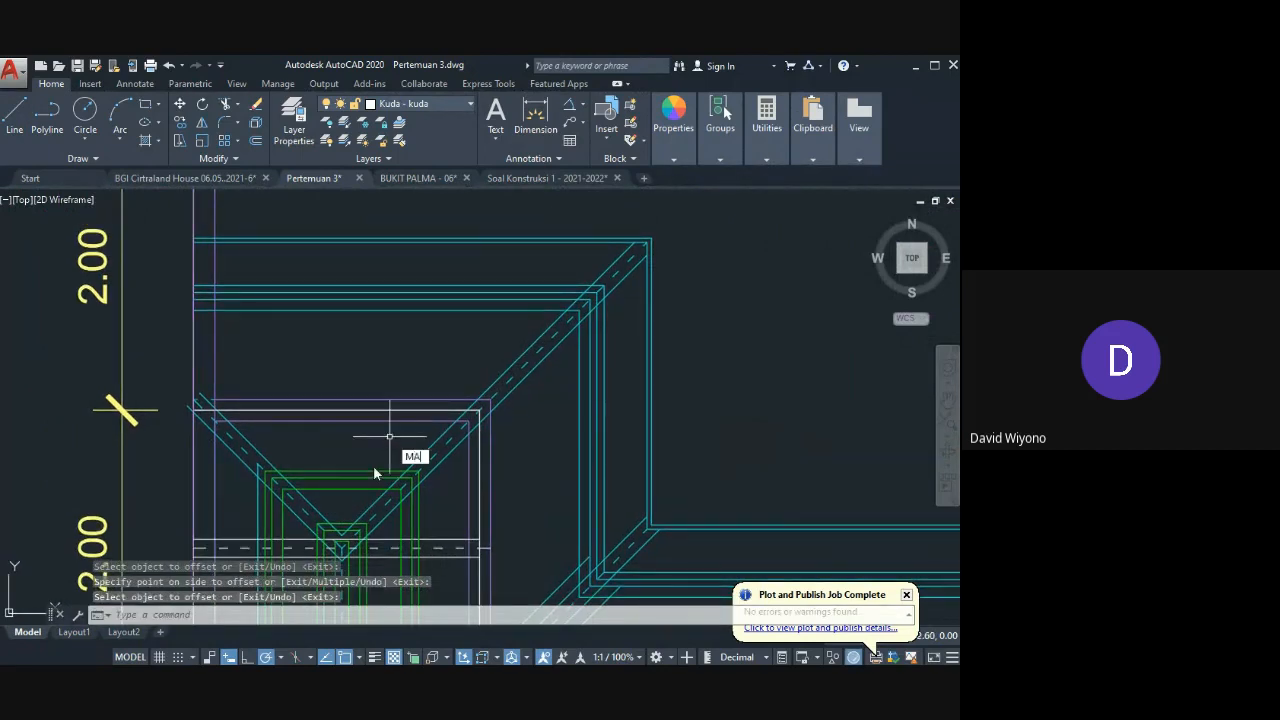
key("Return")
left_click(367, 481)
left_click(365, 475)
left_click(363, 476)
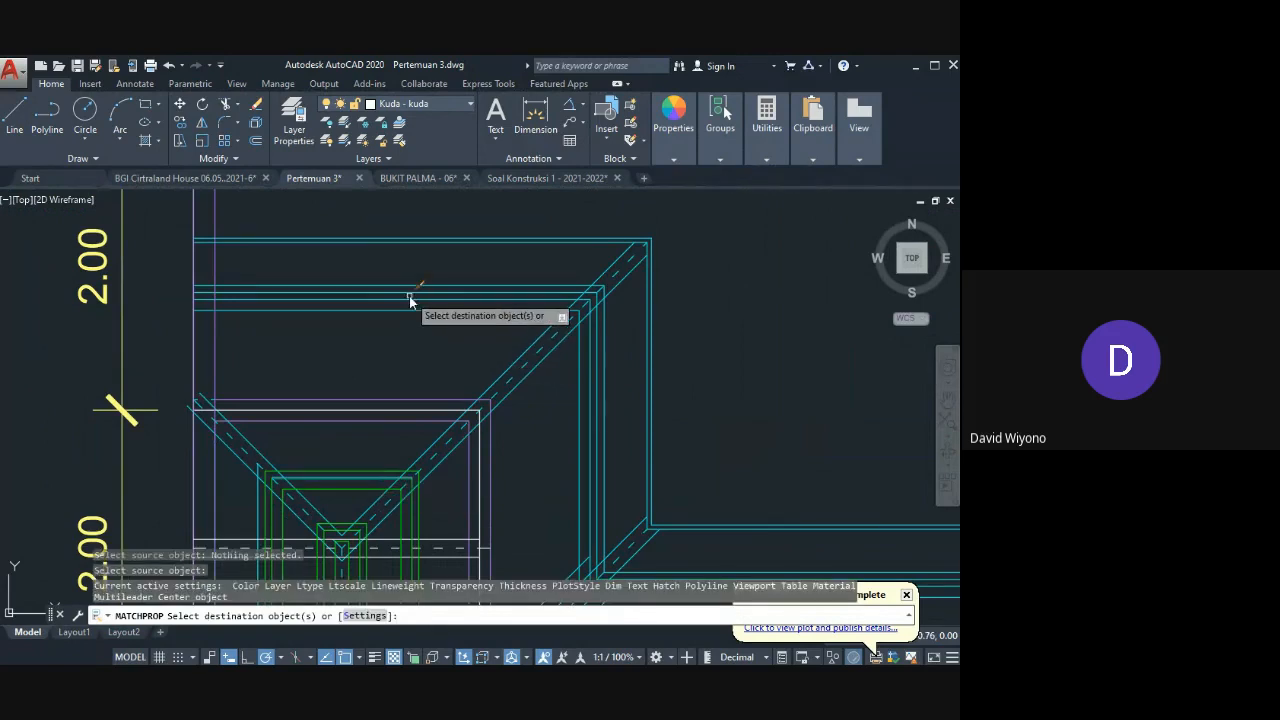
left_click(409, 296)
left_click(381, 304)
left_click(371, 308)
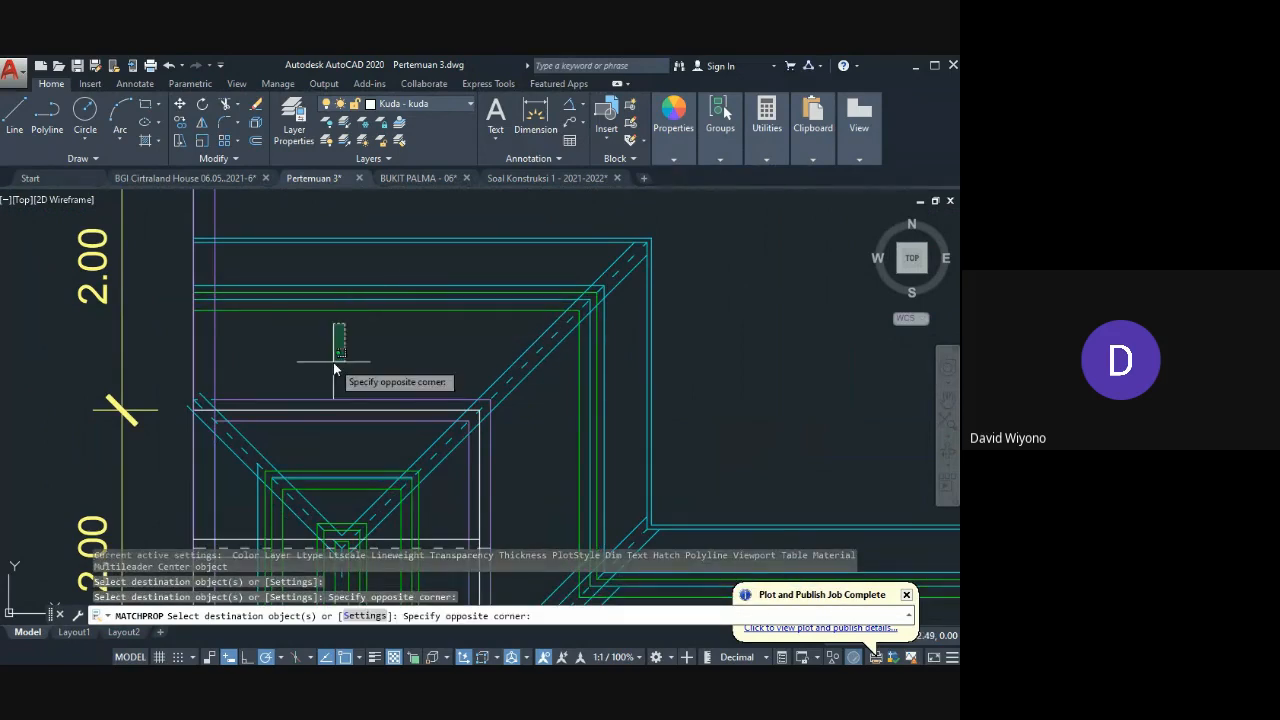
left_click(333, 362)
double_click(365, 300)
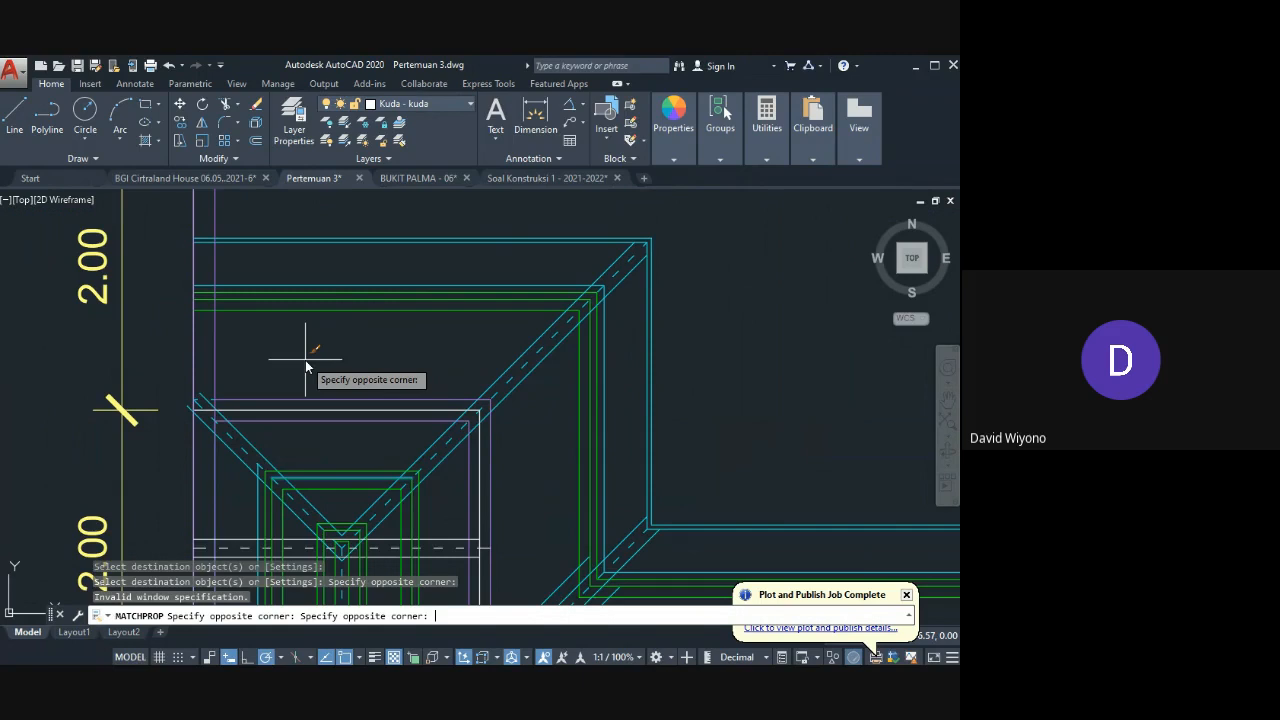
scroll(305, 359, "down", 5)
middle_click_drag(425, 462, 368, 352)
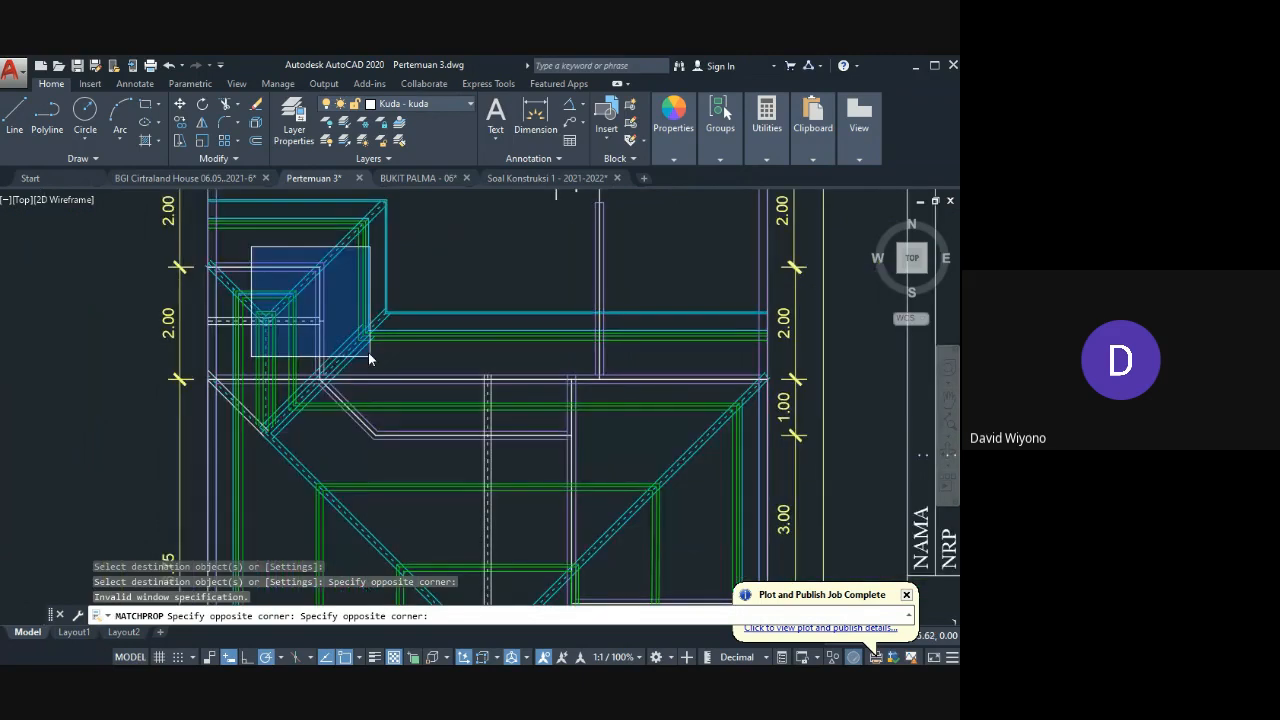
key("Escape")
middle_click_drag(498, 461, 495, 404)
scroll(495, 410, "down", 4)
scroll(470, 466, "up", 2)
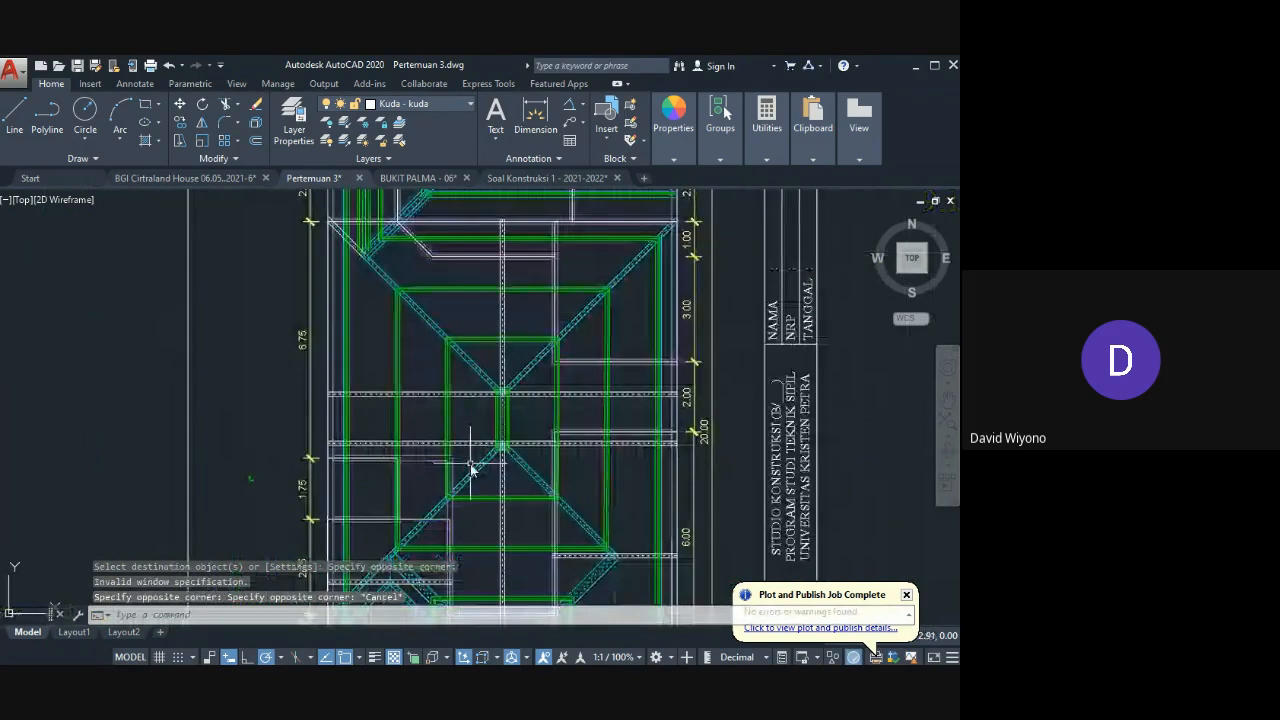
middle_click_drag(468, 470, 503, 366)
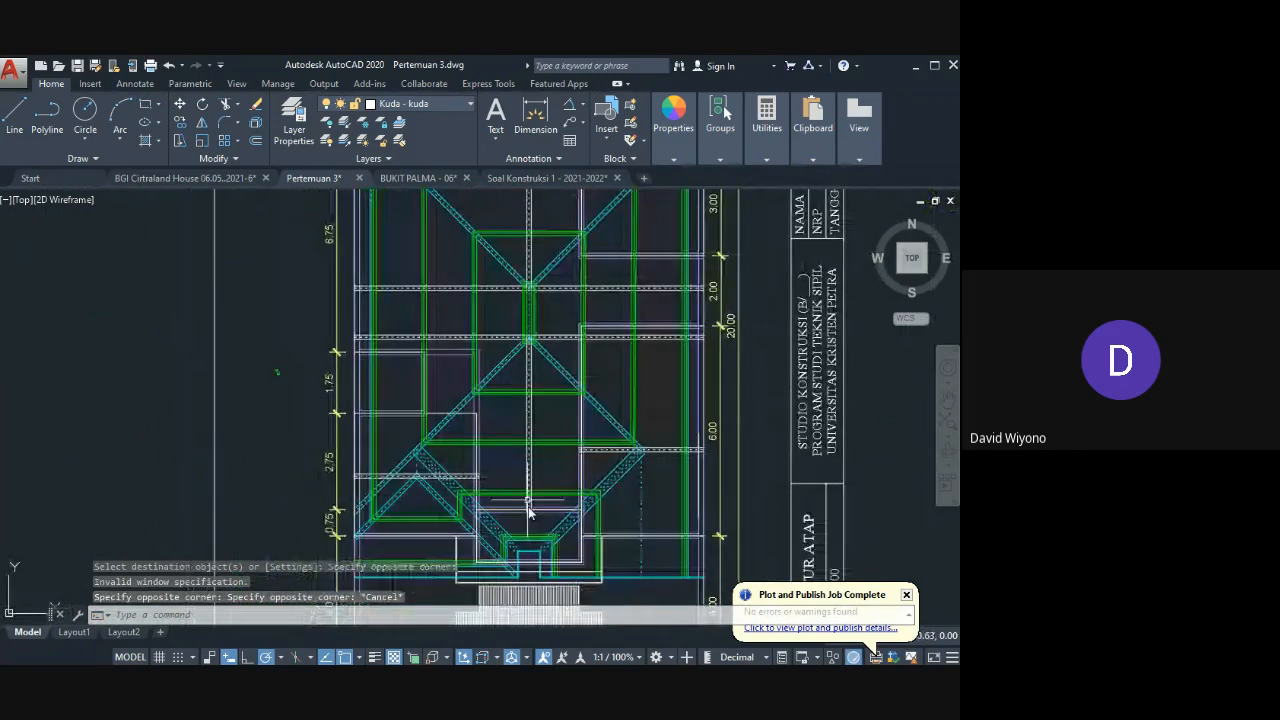
scroll(528, 505, "down", 2)
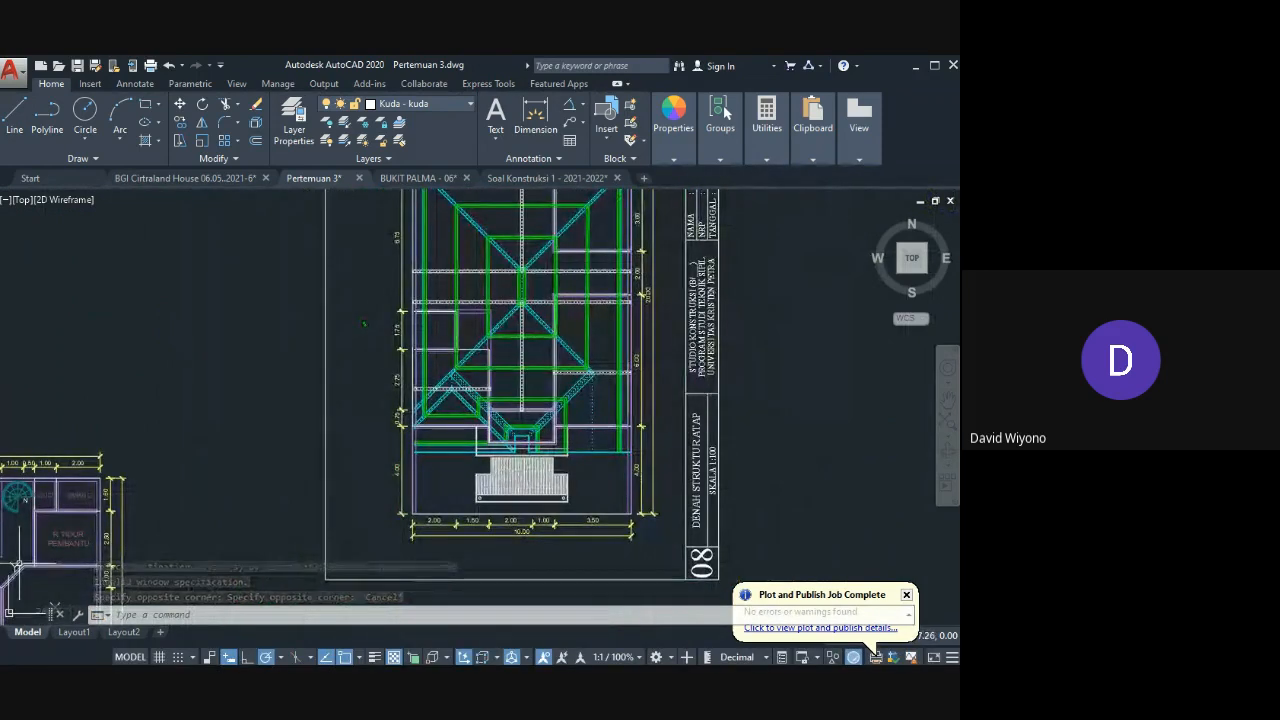